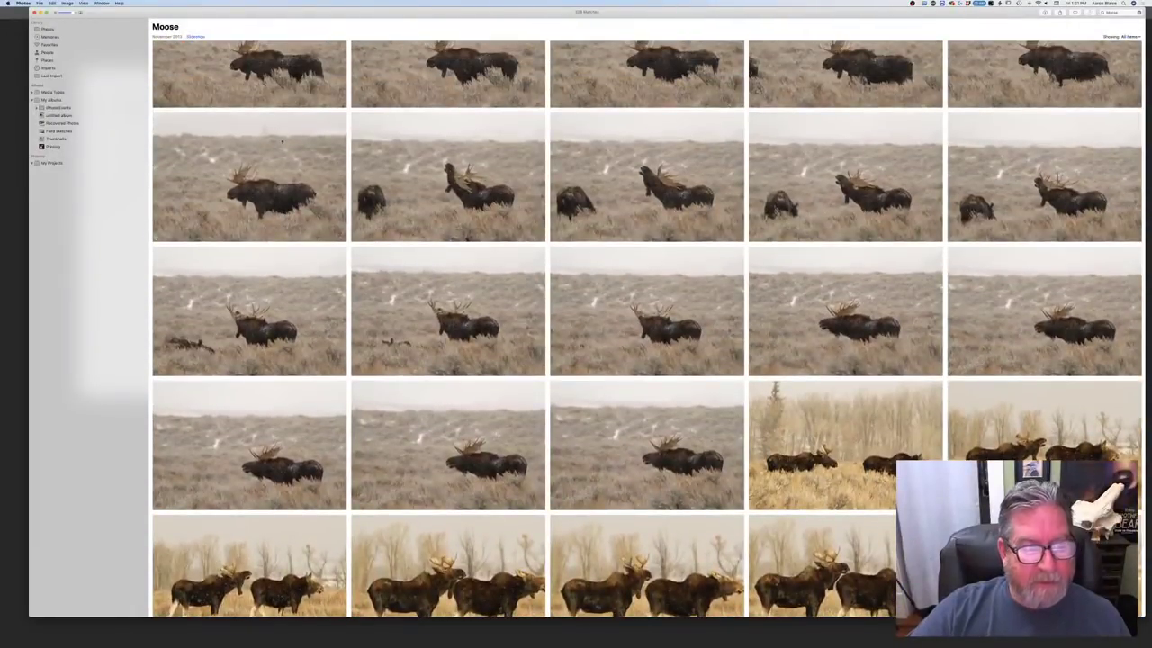
Browse the moose photos for reference poses, enlarging the shot of a bull raising its head beside another moose
{"action": "scroll", "coordinate": [437, 142], "scroll_direction": "up", "scroll_amount": 2}
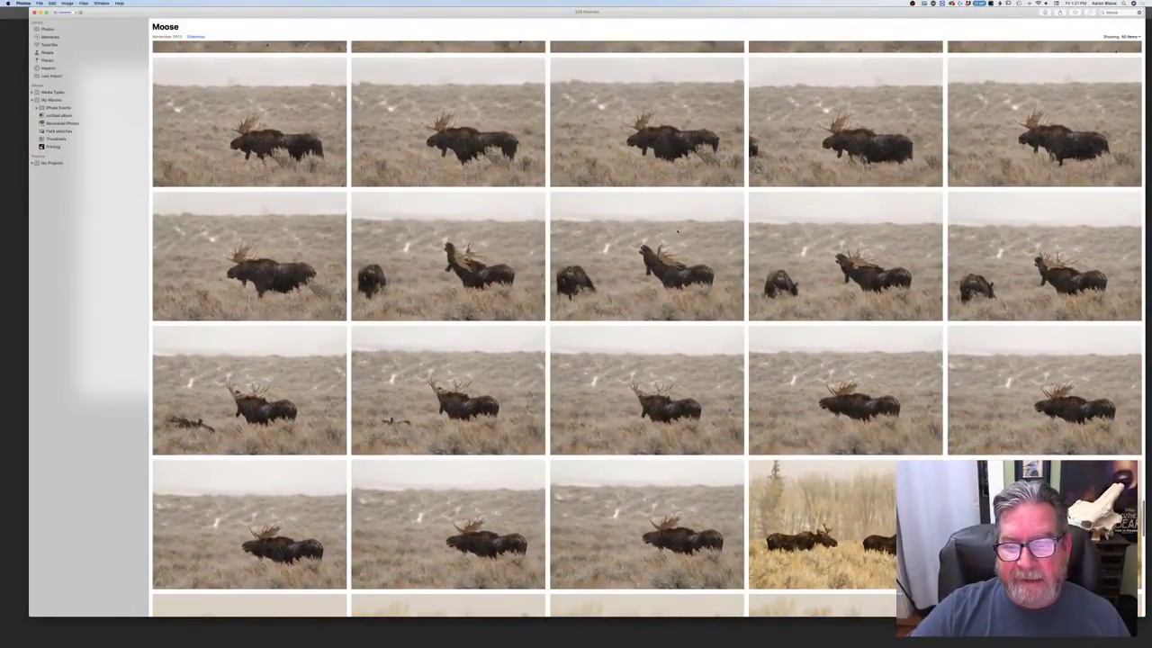
{"action": "double_click", "coordinate": [677, 231]}
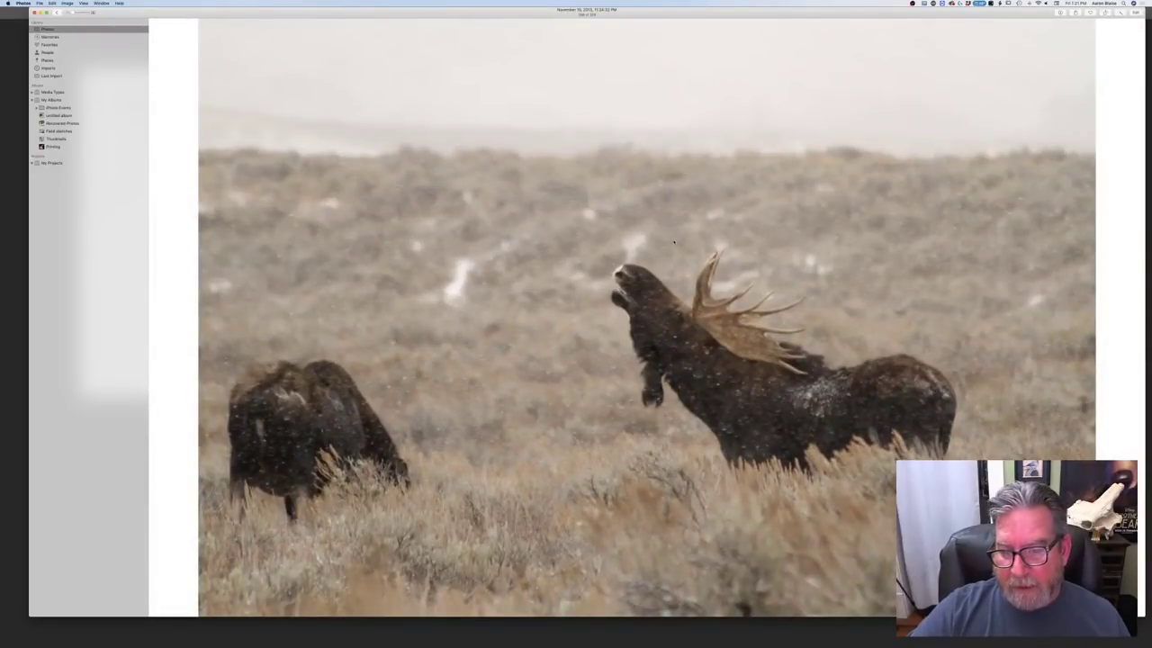
{"action": "double_click", "coordinate": [689, 253]}
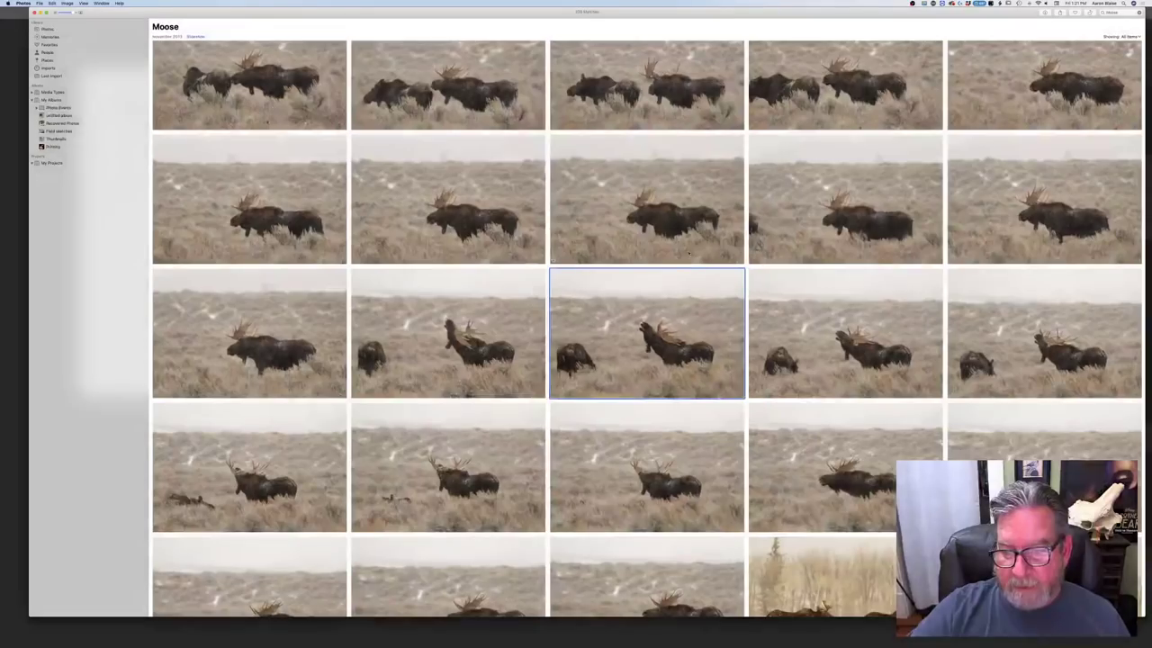
{"action": "scroll", "coordinate": [785, 232], "scroll_direction": "up", "scroll_amount": 15}
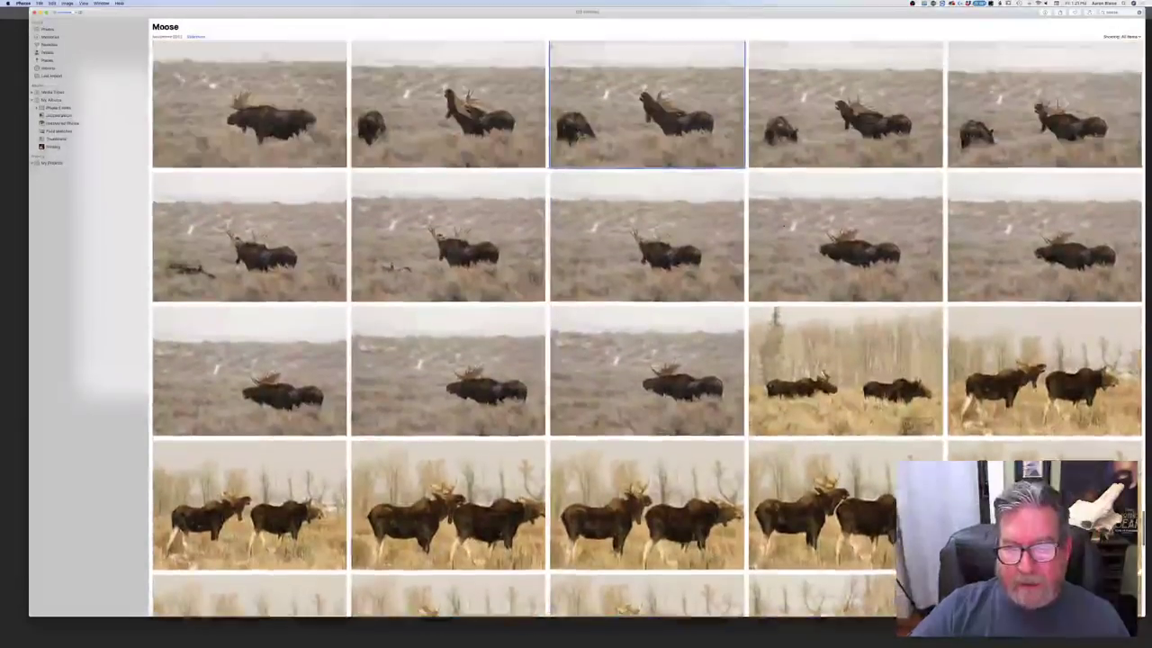
{"action": "scroll", "coordinate": [784, 232], "scroll_direction": "up", "scroll_amount": 15}
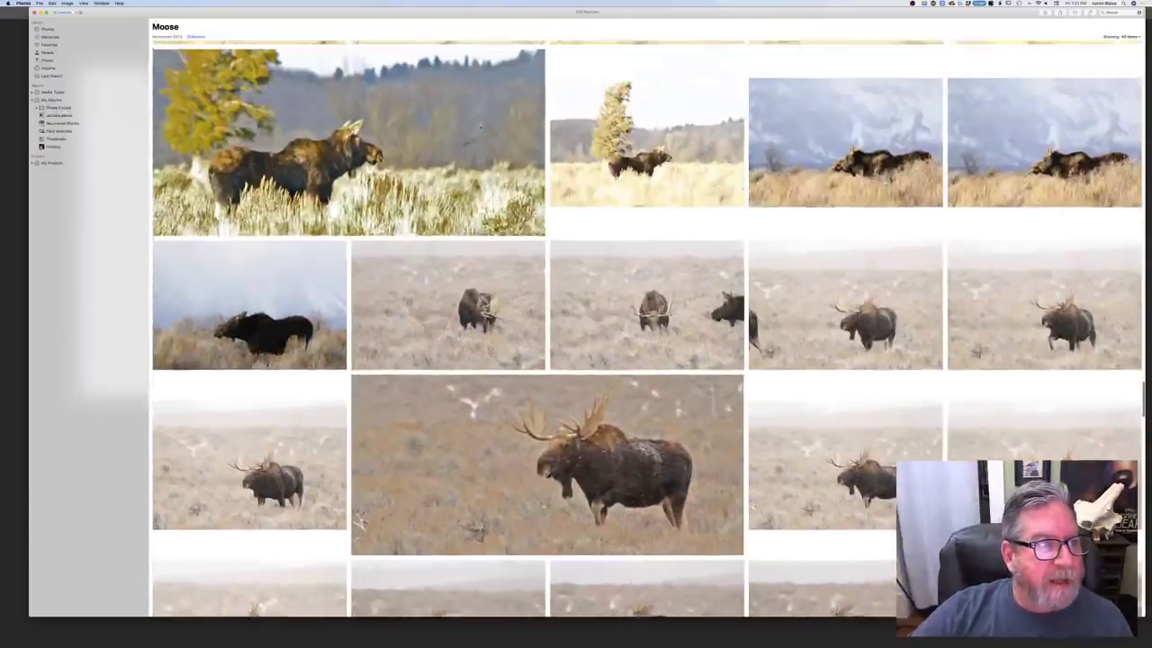
{"action": "scroll", "coordinate": [304, 133], "scroll_direction": "up", "scroll_amount": 15}
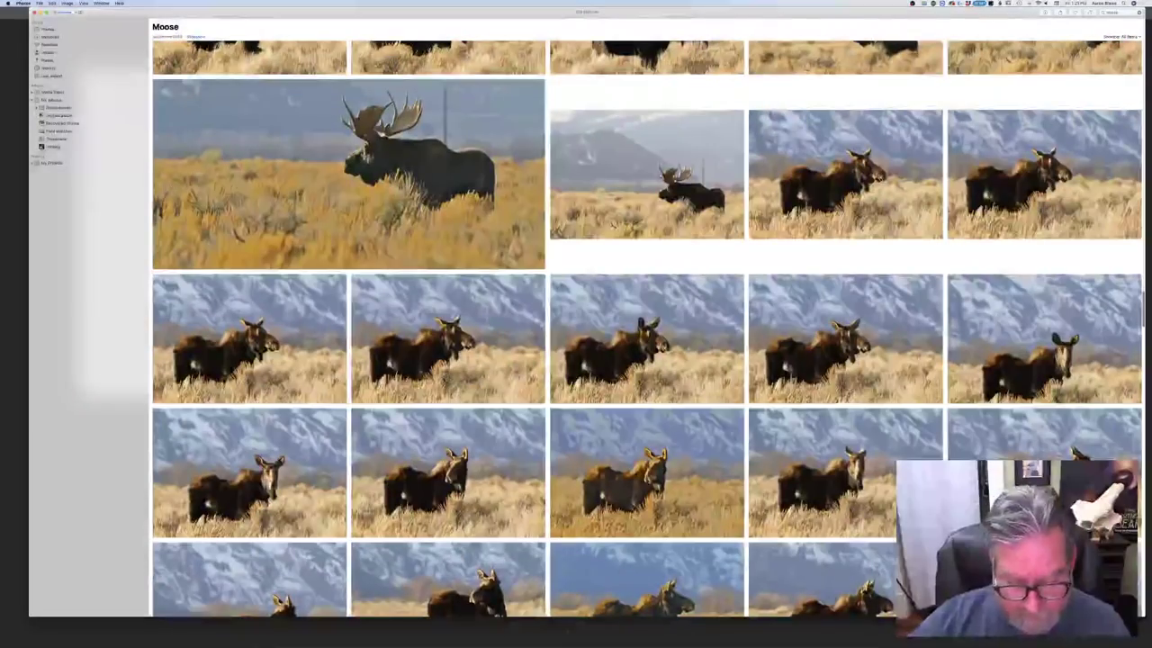
Switch to Photoshop and open the two newest Screen Shot files from the Desktop as moose references
{"action": "mouse_move", "coordinate": [466, 637]}
{"action": "left_click", "coordinate": [363, 638]}
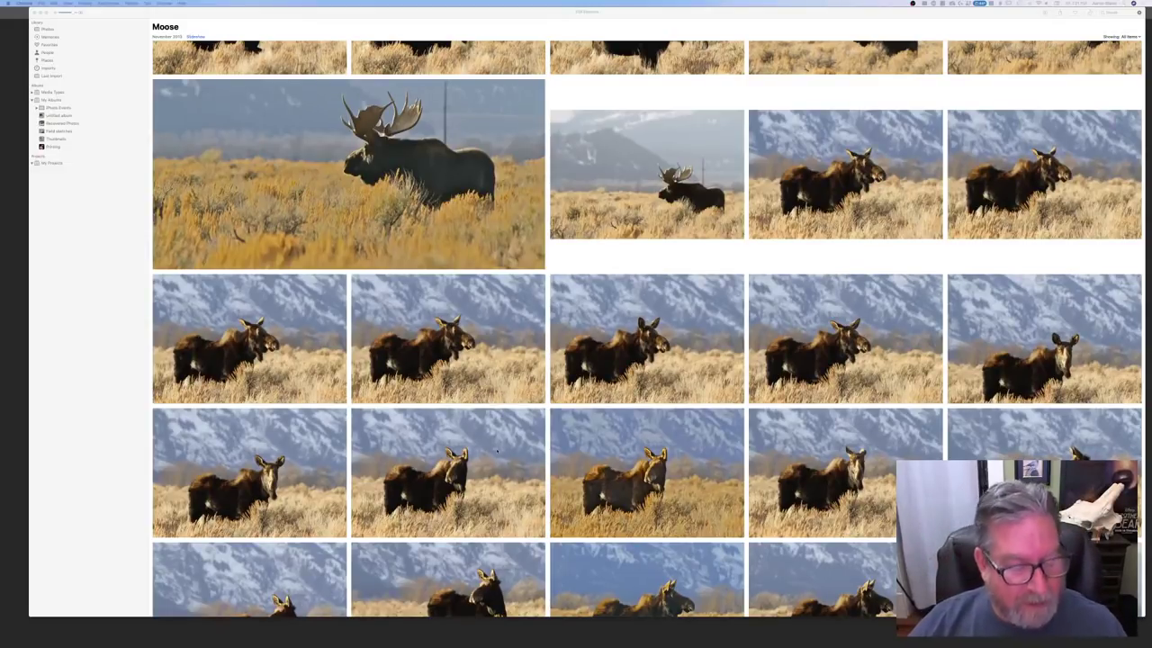
{"action": "mouse_move", "coordinate": [687, 640]}
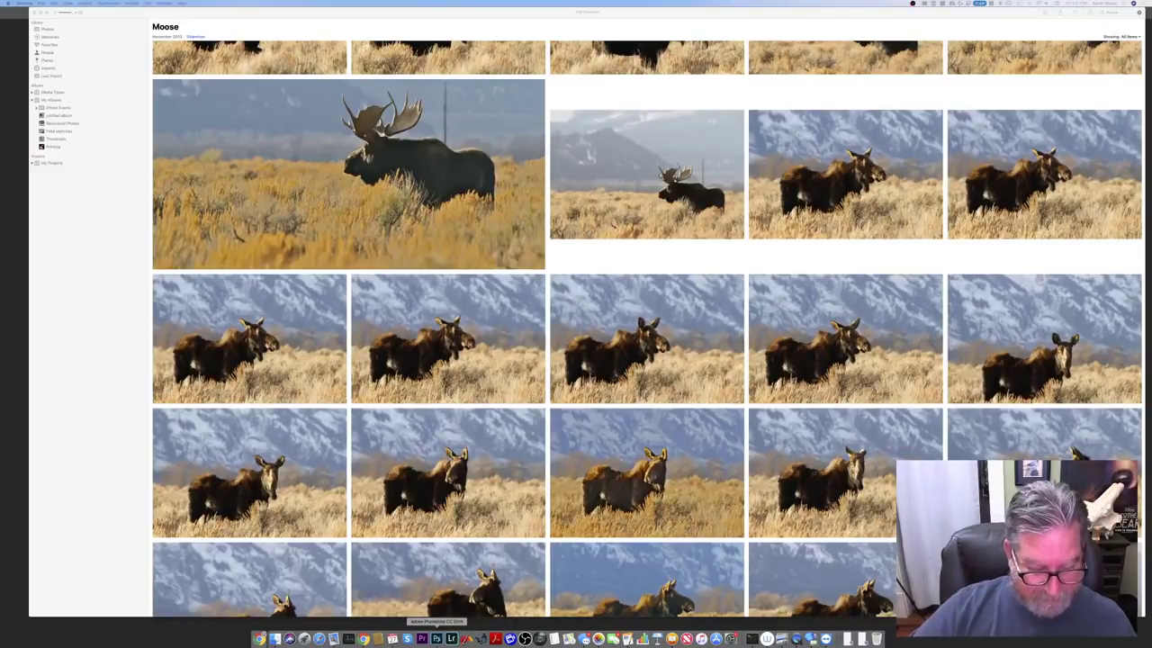
{"action": "left_click", "coordinate": [436, 639]}
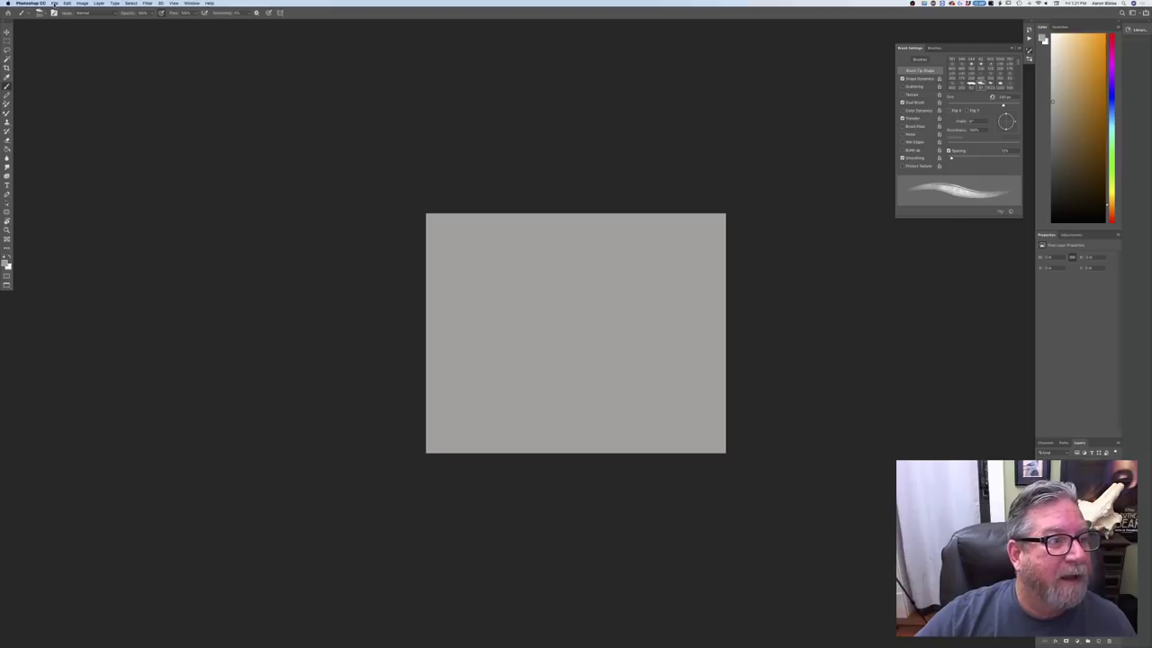
{"action": "left_click", "coordinate": [54, 5]}
{"action": "left_click", "coordinate": [137, 77]}
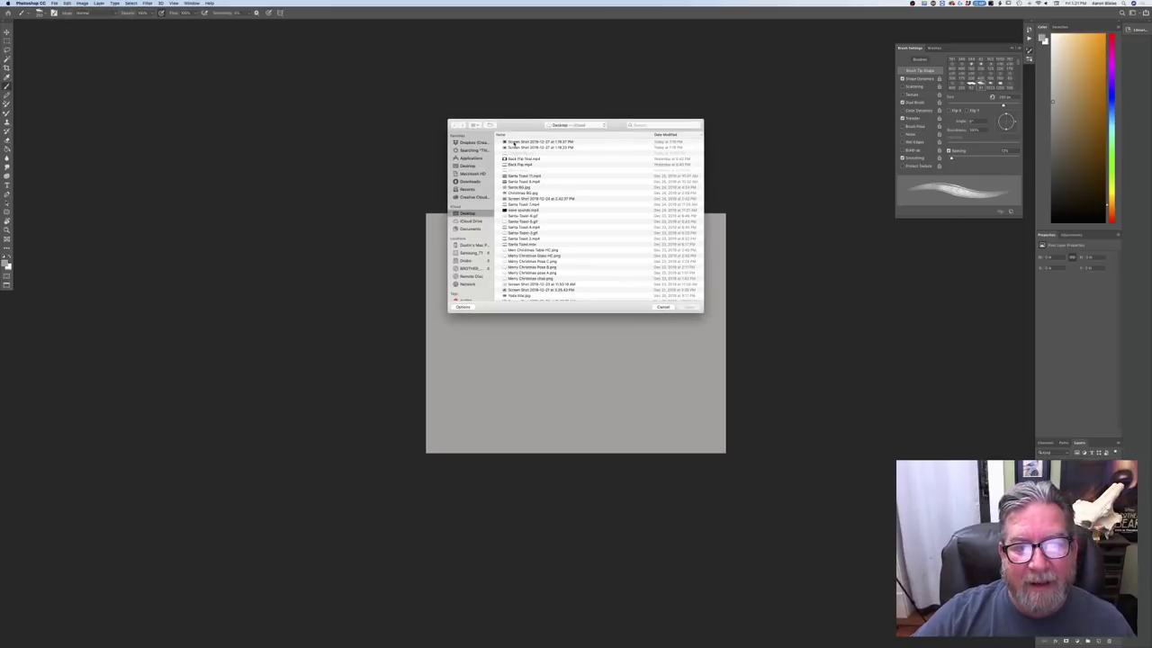
{"action": "left_click", "coordinate": [513, 142]}
{"action": "left_click", "coordinate": [514, 147], "text": "shift"}
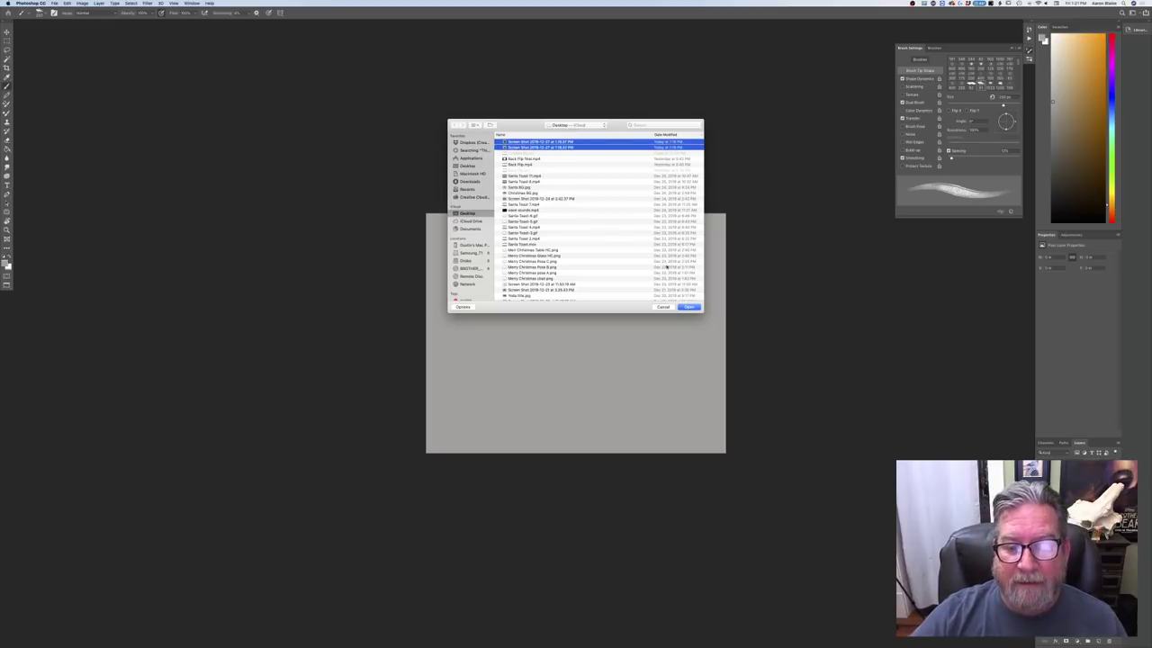
{"action": "left_click", "coordinate": [689, 307]}
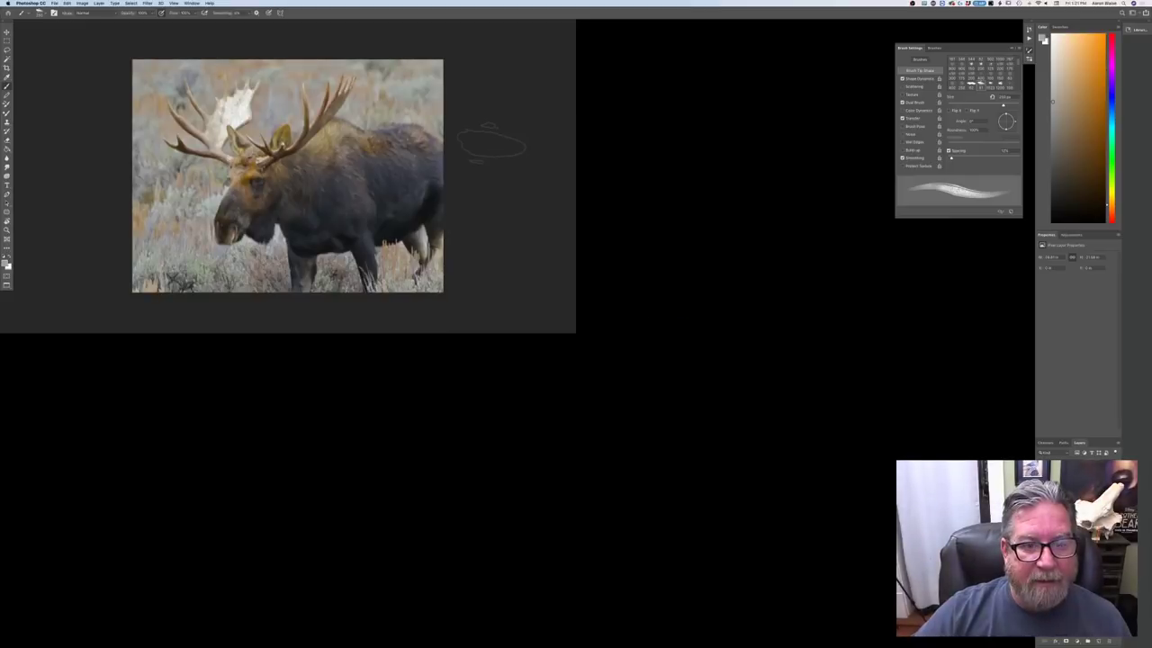
Shrink the standing moose reference, switch to floating windows, and move that photo off to the other display
{"action": "key", "text": "super+minus"}
{"action": "key", "text": "super+minus"}
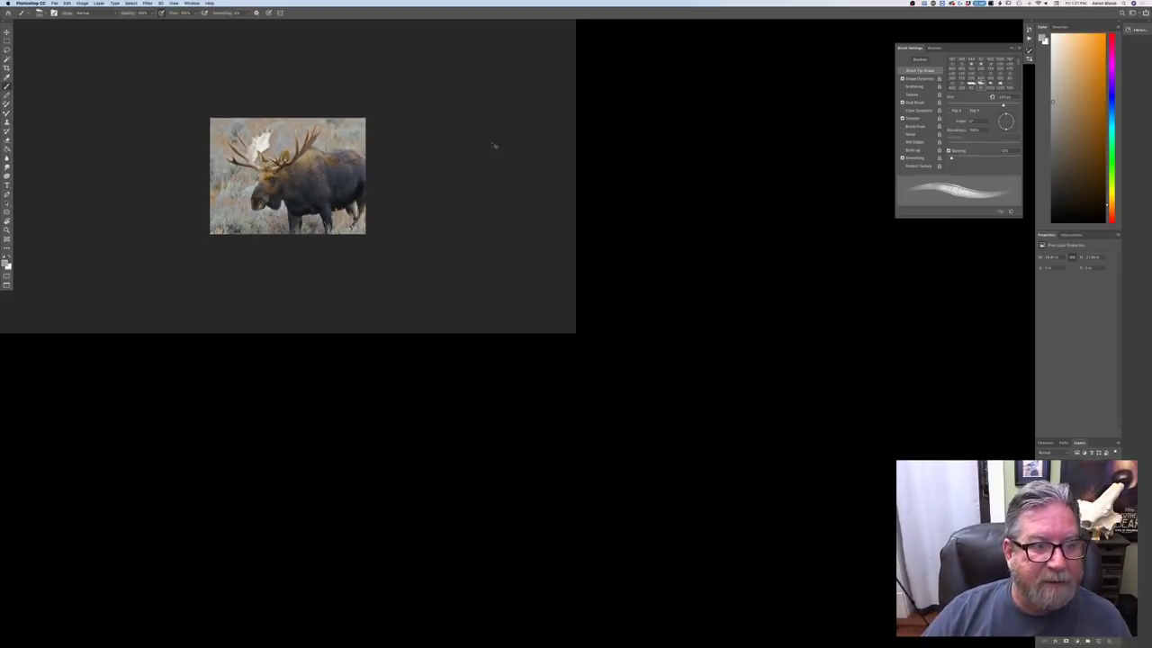
{"action": "key", "text": "f"}
{"action": "key", "text": "f"}
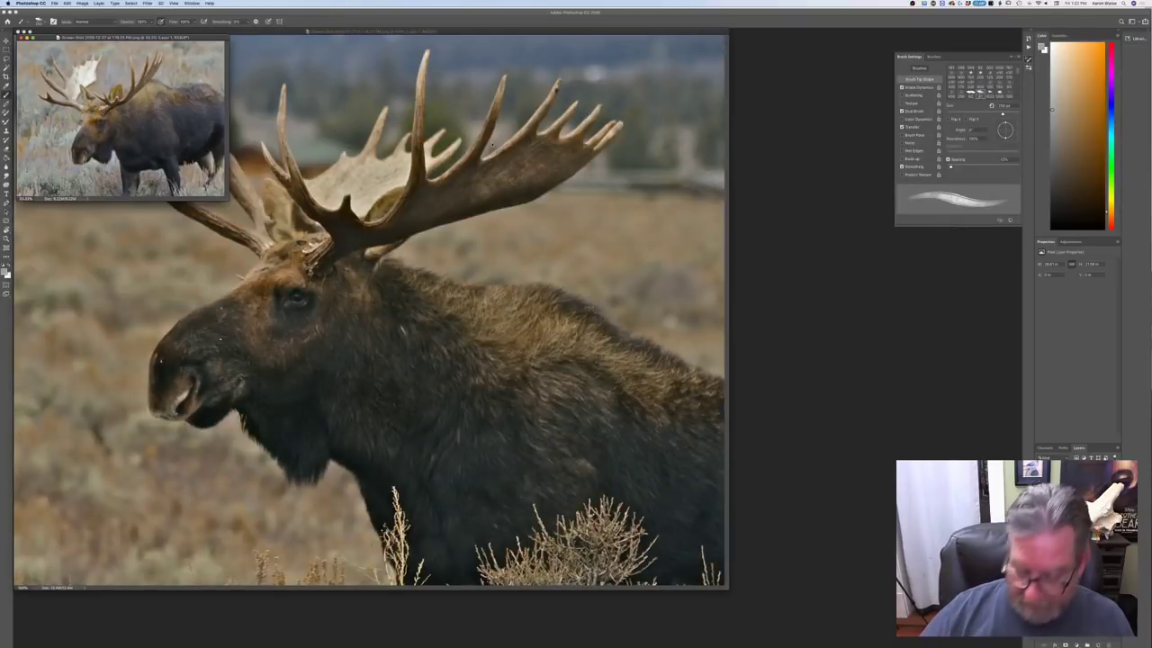
{"action": "key", "text": "super+minus"}
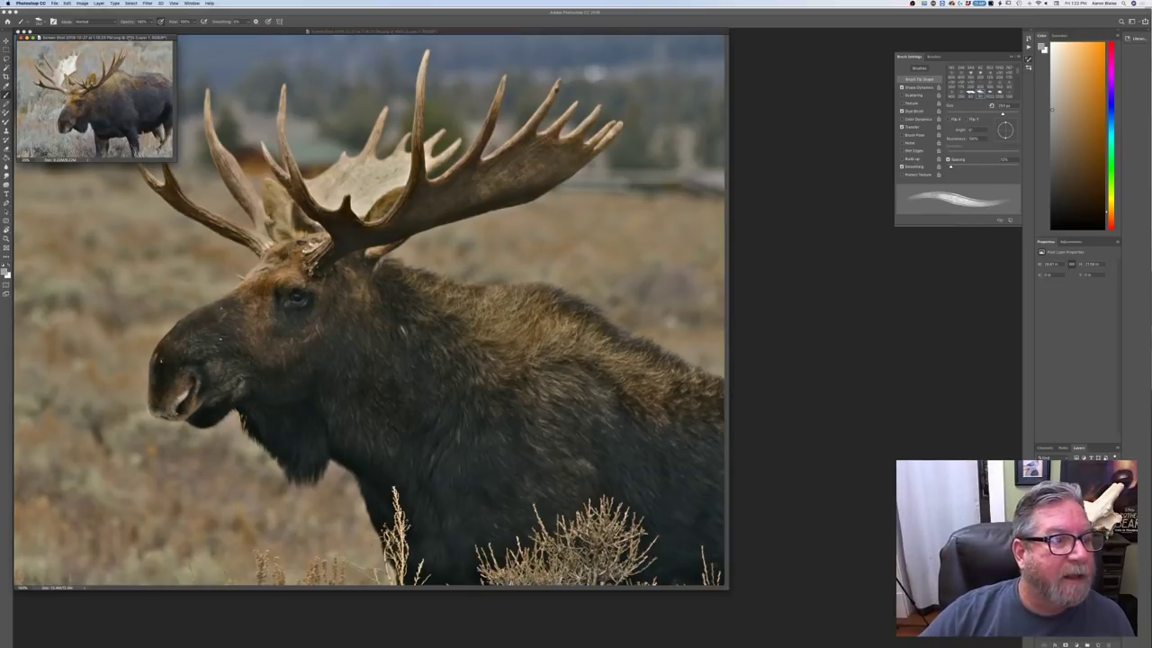
{"action": "mouse_move", "coordinate": [124, 37]}
{"action": "left_mouse_down"}
{"action": "mouse_move", "coordinate": [273, 113]}
{"action": "mouse_move", "coordinate": [738, 20]}
{"action": "mouse_move", "coordinate": [755, 0]}
{"action": "left_mouse_up"}
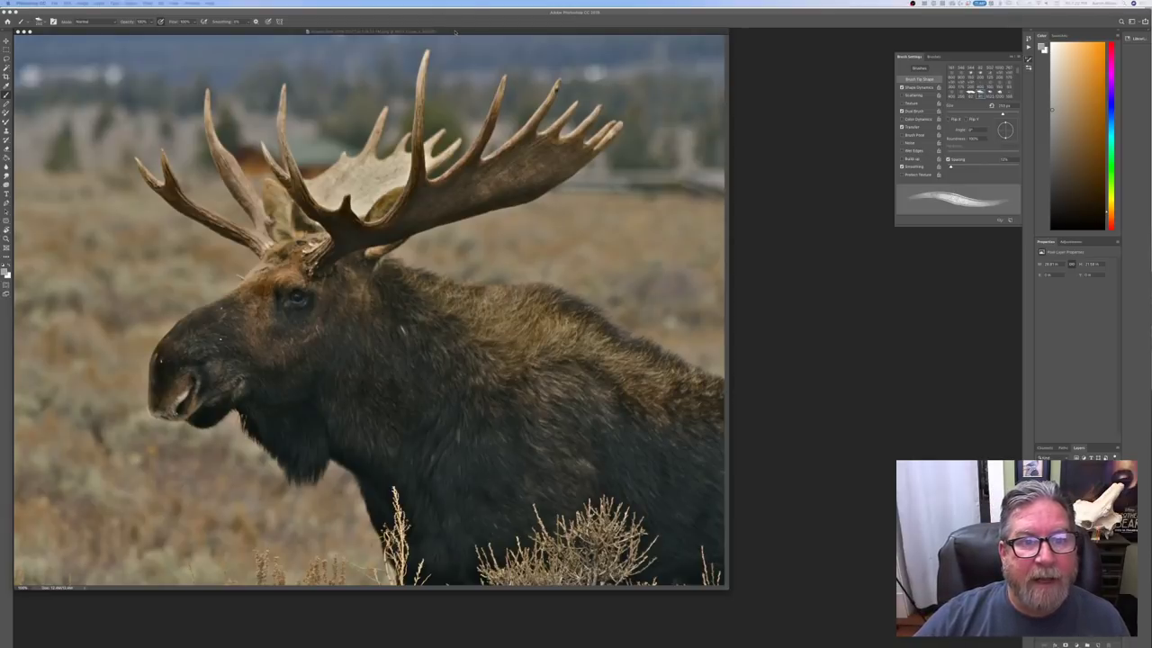
Shrink the close-up bull moose reference to 25% and move its window off to the other display
{"action": "key", "text": "super+minus"}
{"action": "key", "text": "super+minus"}
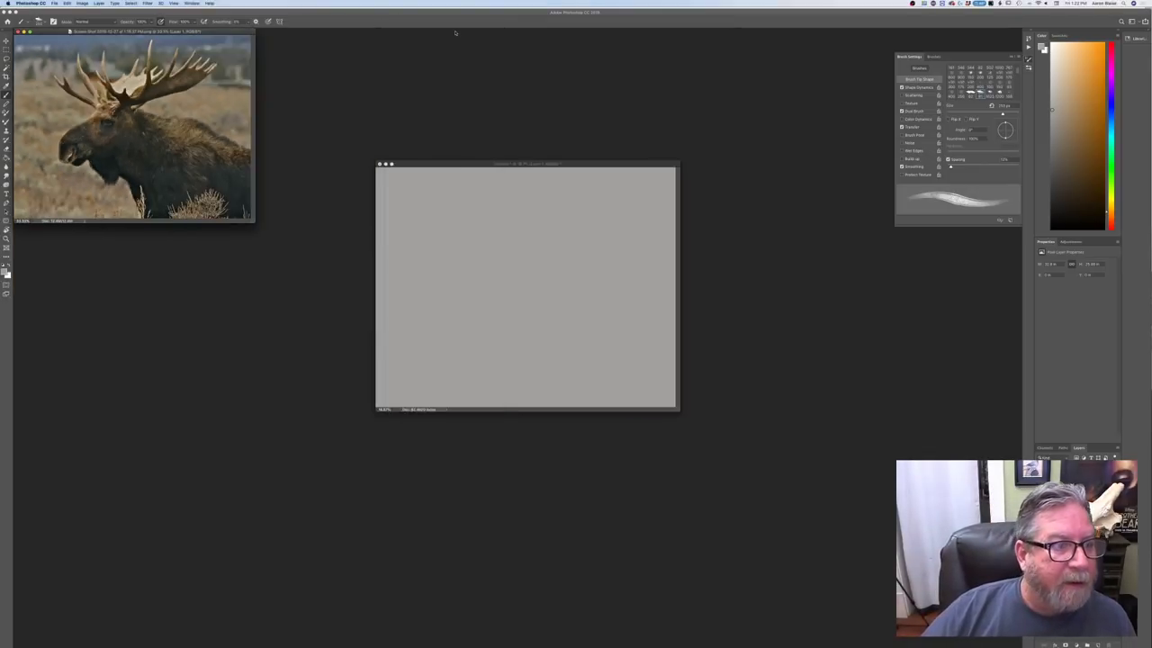
{"action": "key", "text": "super+minus"}
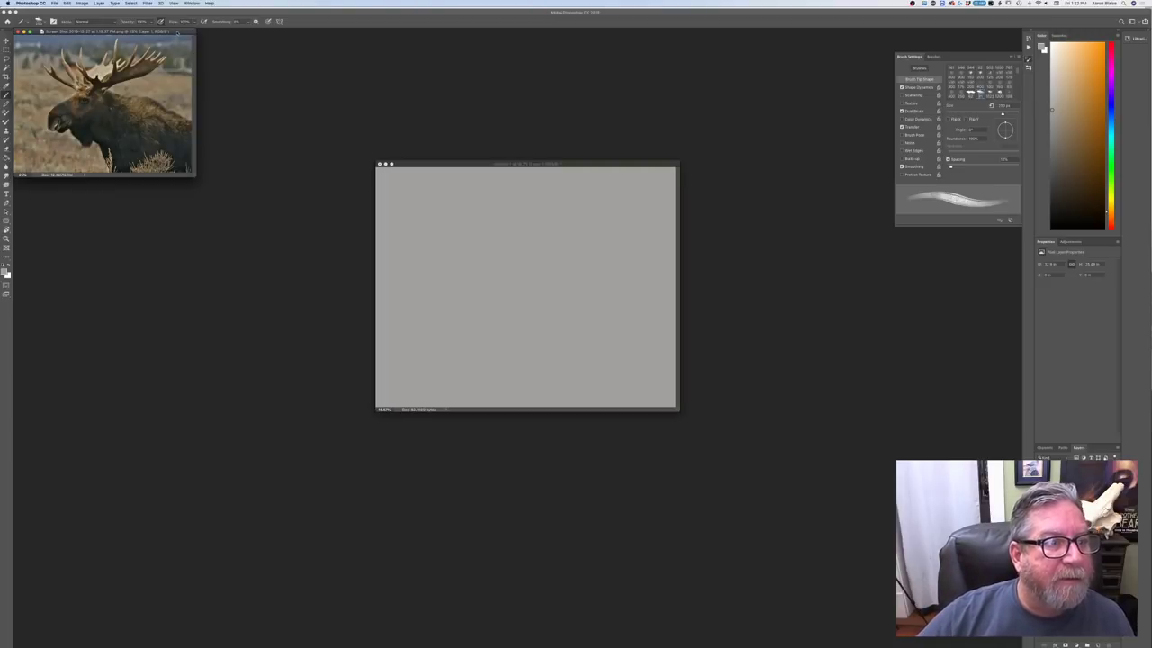
{"action": "left_click_drag", "start_coordinate": [177, 32], "coordinate": [720, 7]}
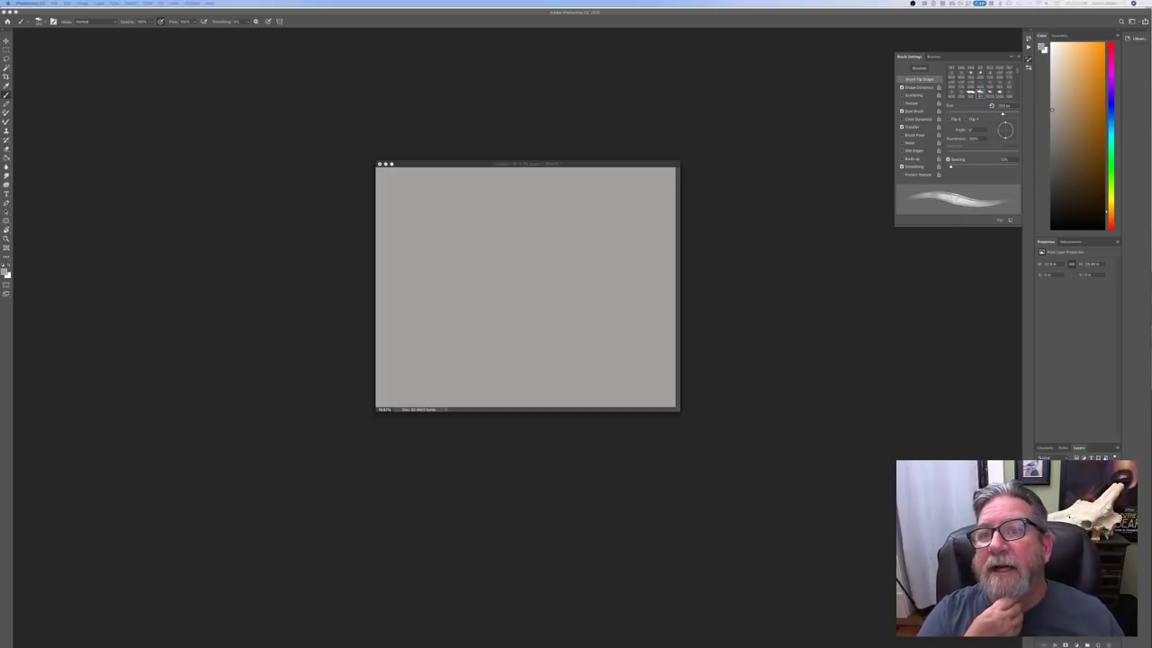
Rotate the blank grey canvas 90° clockwise into portrait orientation and show it in full-screen mode
{"action": "left_click", "coordinate": [422, 166]}
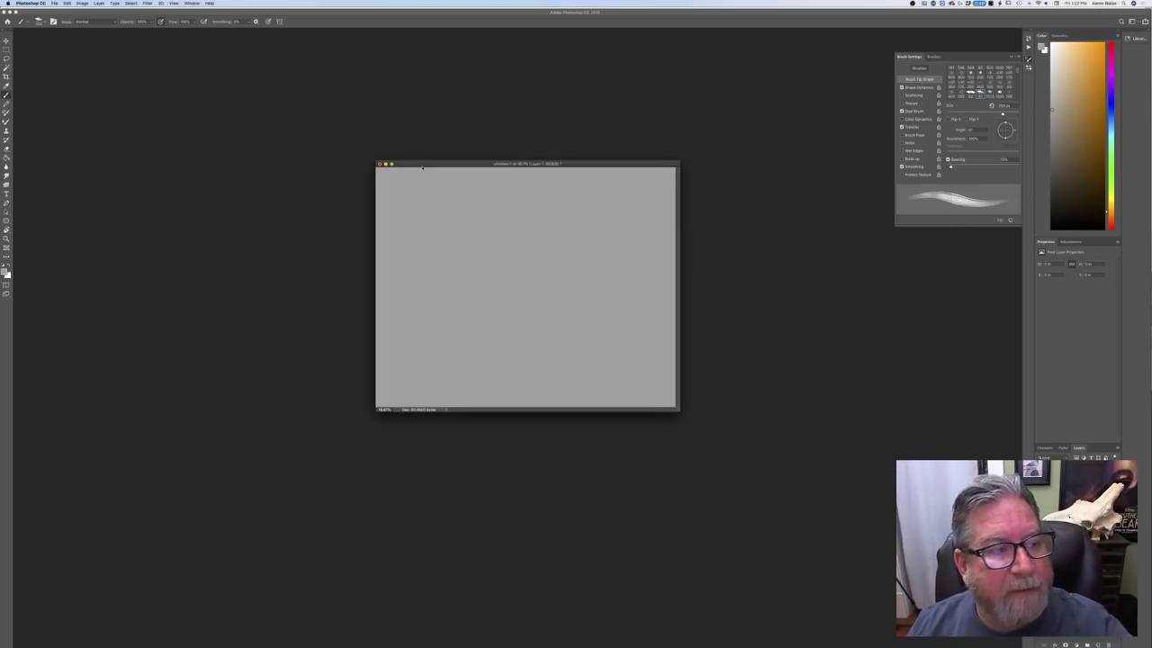
{"action": "left_click", "coordinate": [82, 4]}
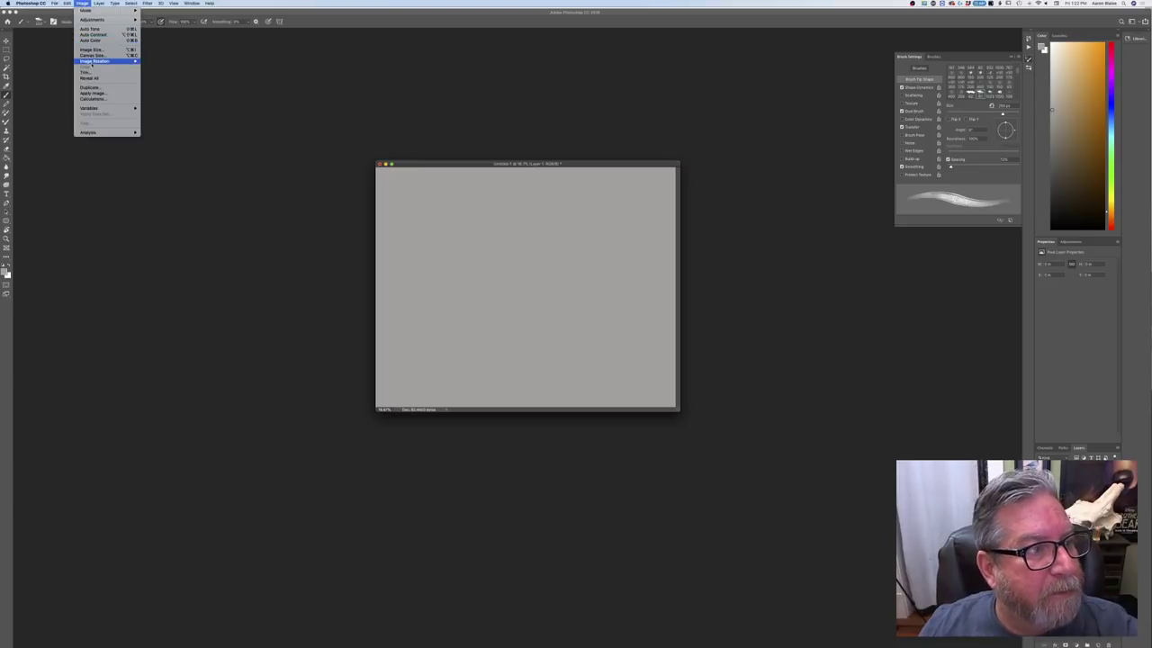
{"action": "mouse_move", "coordinate": [103, 61]}
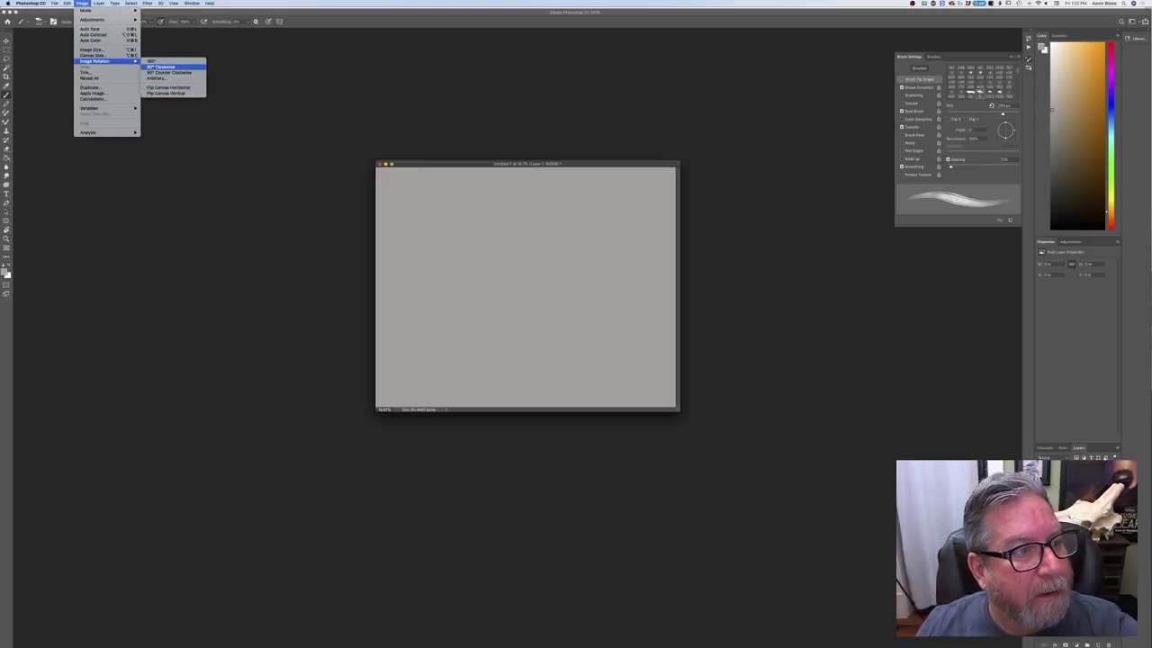
{"action": "left_click", "coordinate": [155, 71]}
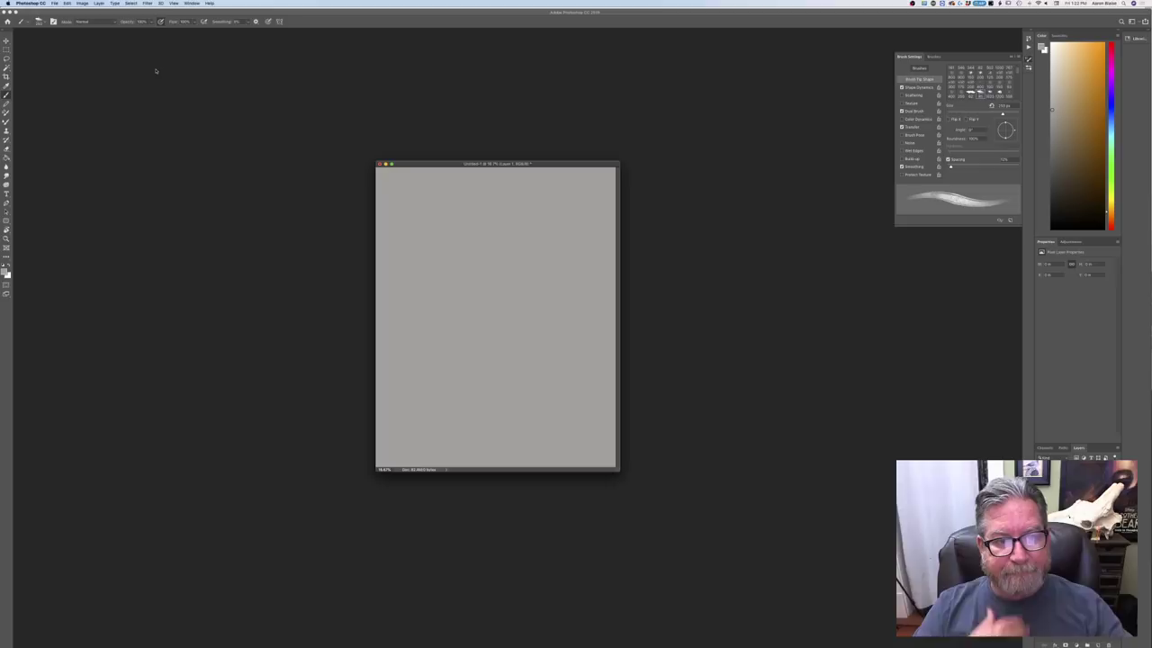
{"action": "left_click_drag", "start_coordinate": [429, 160], "coordinate": [518, 185]}
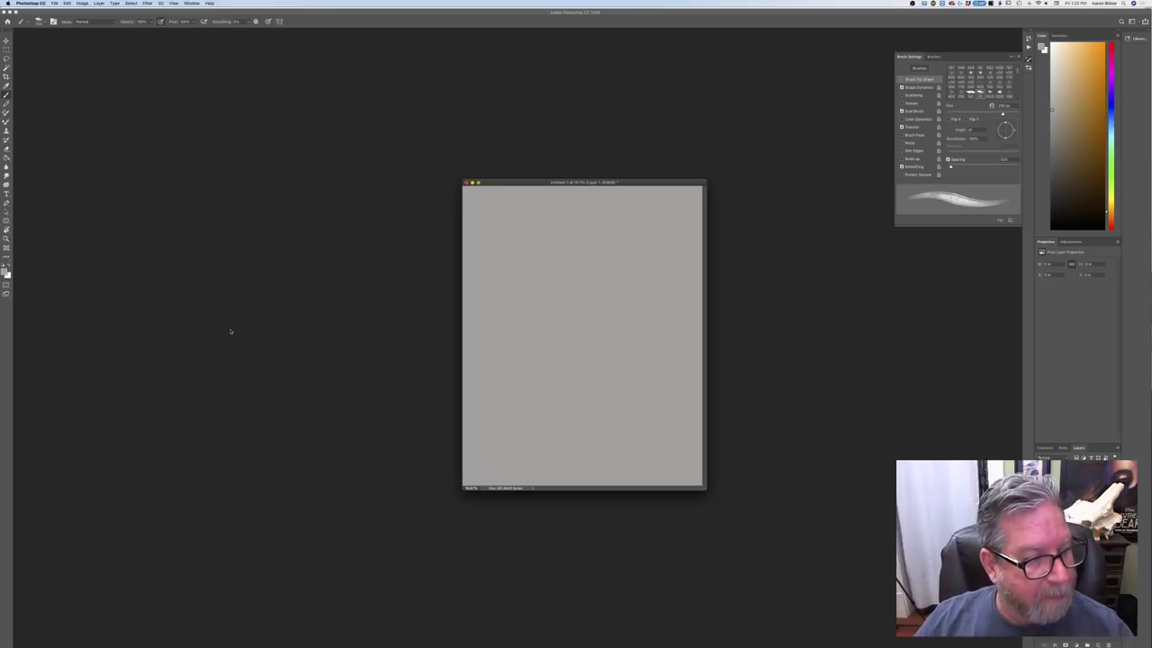
{"action": "key", "text": "f"}
Set the foreground colour to a very dark warm brown
{"action": "left_click", "coordinate": [6, 263]}
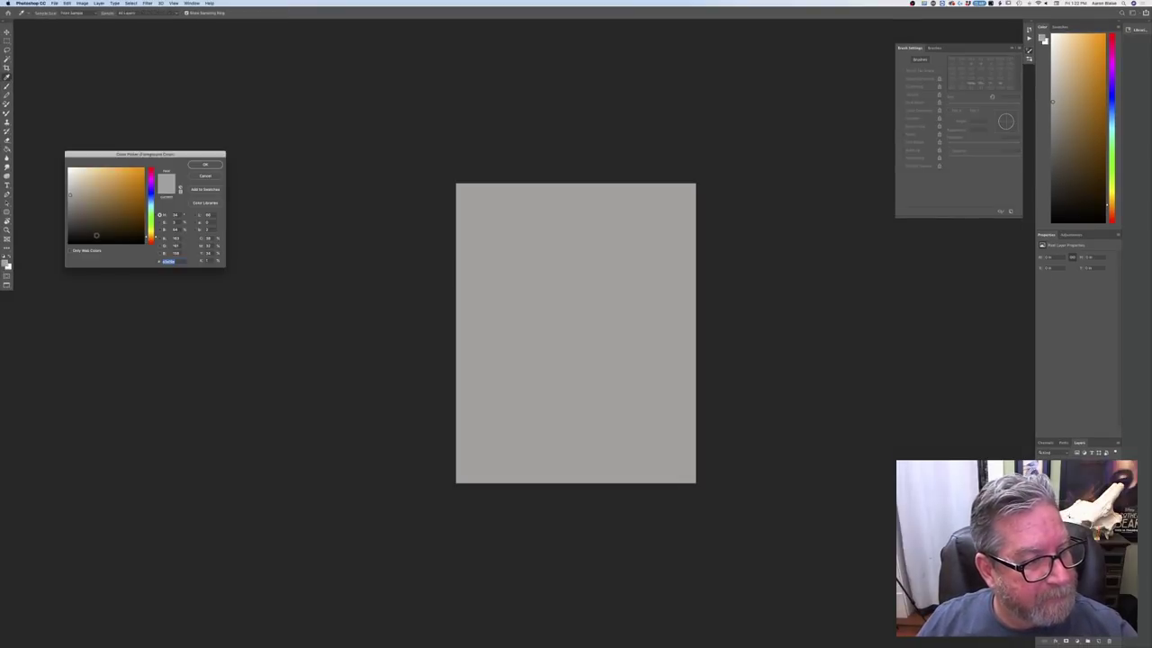
{"action": "left_click", "coordinate": [96, 235]}
{"action": "key", "text": "Return"}
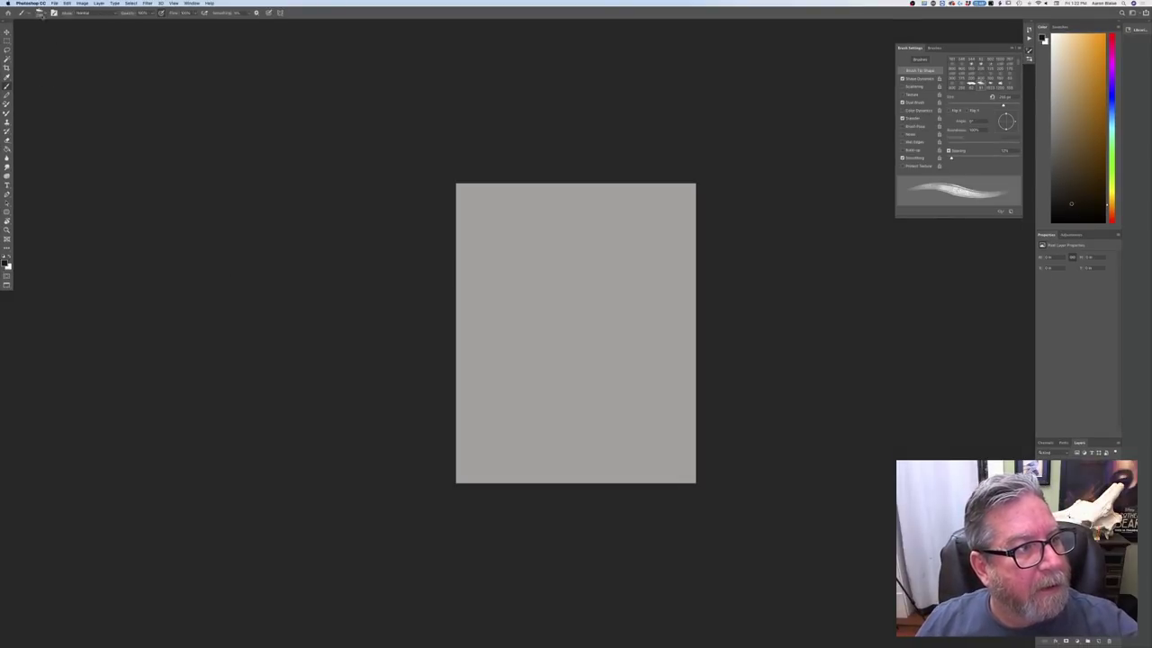
Enlarge the brush preset list and choose the Pastel brush from the Current brushes group
{"action": "left_click", "coordinate": [39, 14]}
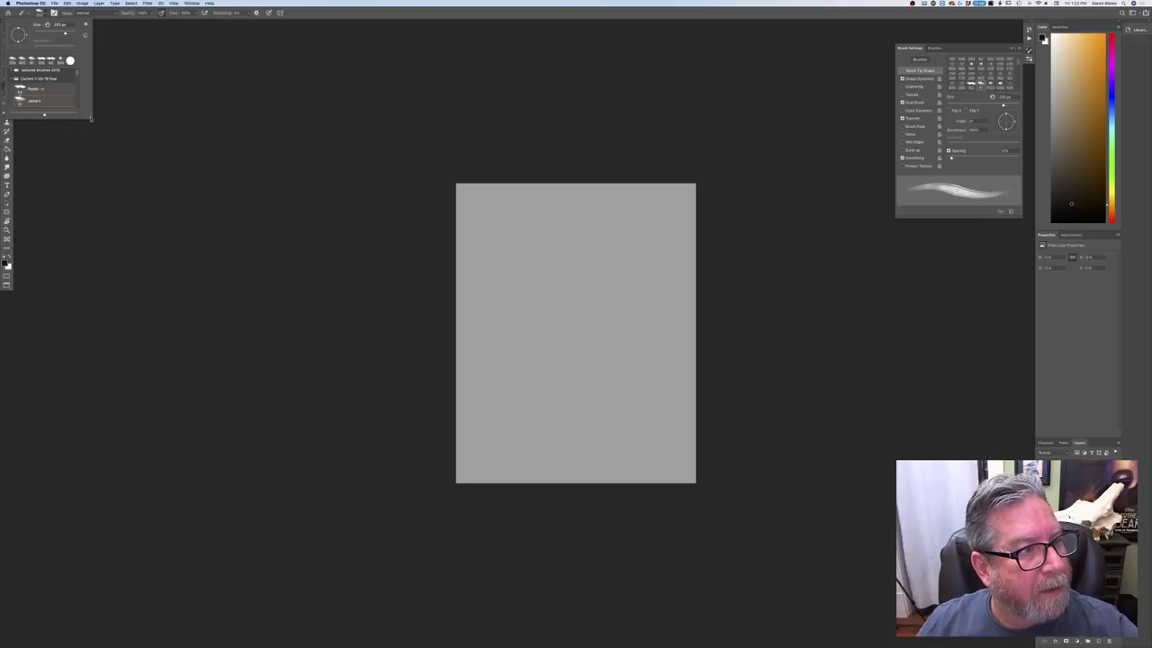
{"action": "mouse_move", "coordinate": [91, 118]}
{"action": "left_mouse_down"}
{"action": "mouse_move", "coordinate": [111, 216]}
{"action": "mouse_move", "coordinate": [206, 462]}
{"action": "mouse_move", "coordinate": [198, 438]}
{"action": "left_mouse_up"}
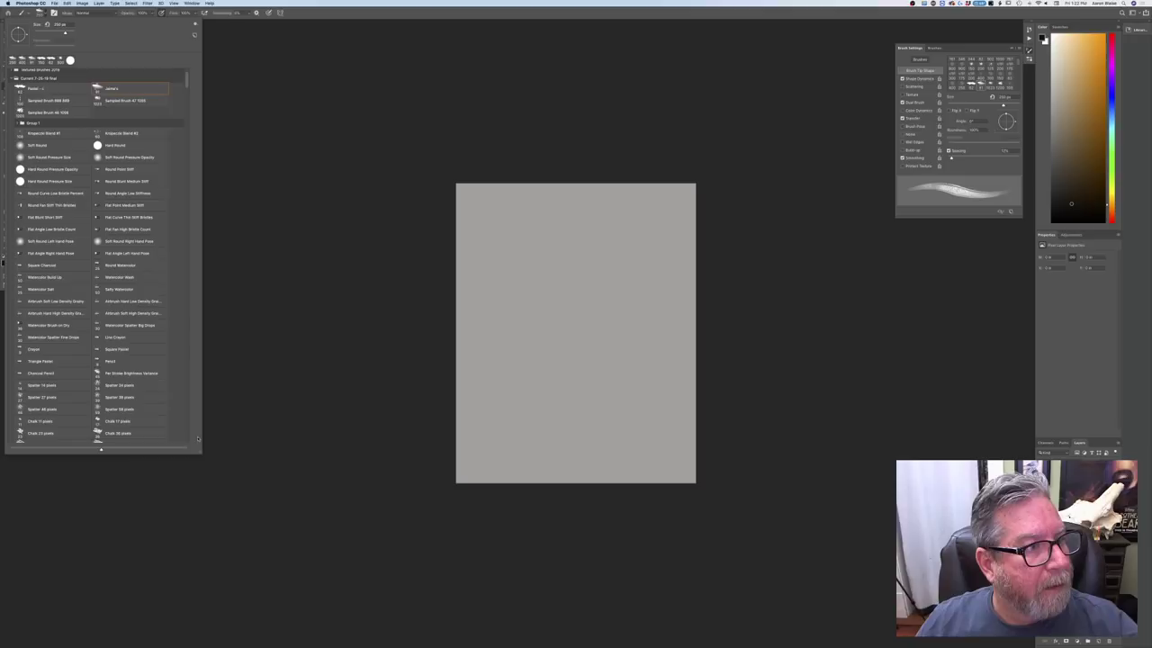
{"action": "left_click", "coordinate": [36, 88]}
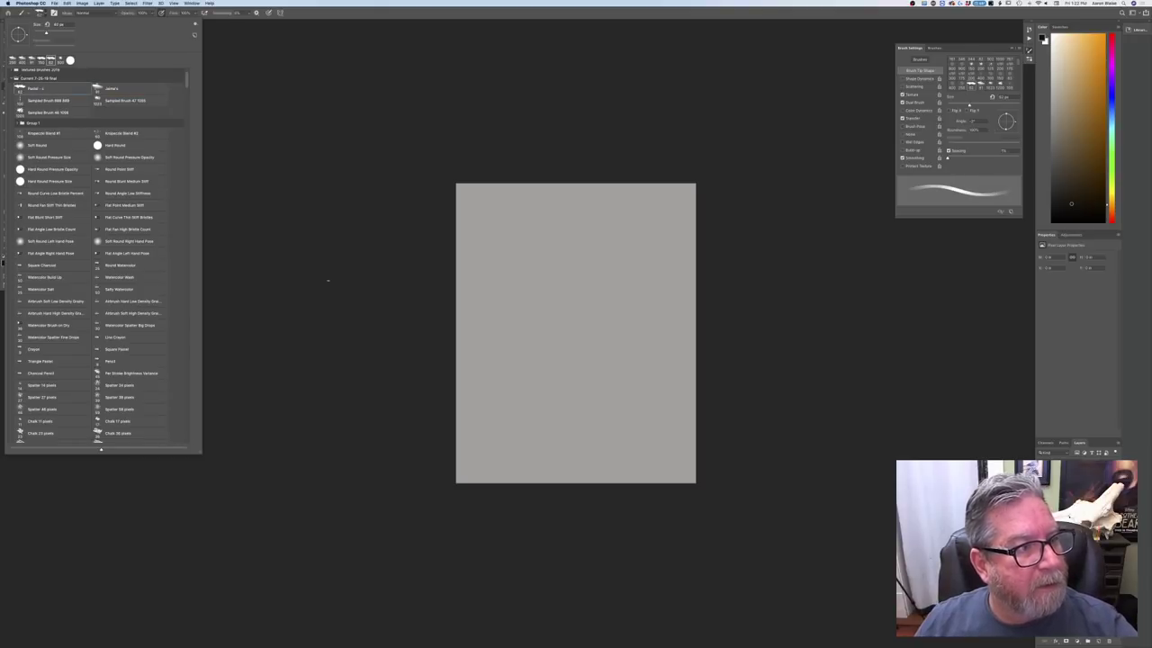
{"action": "scroll", "coordinate": [97, 255], "scroll_direction": "up", "scroll_amount": 3}
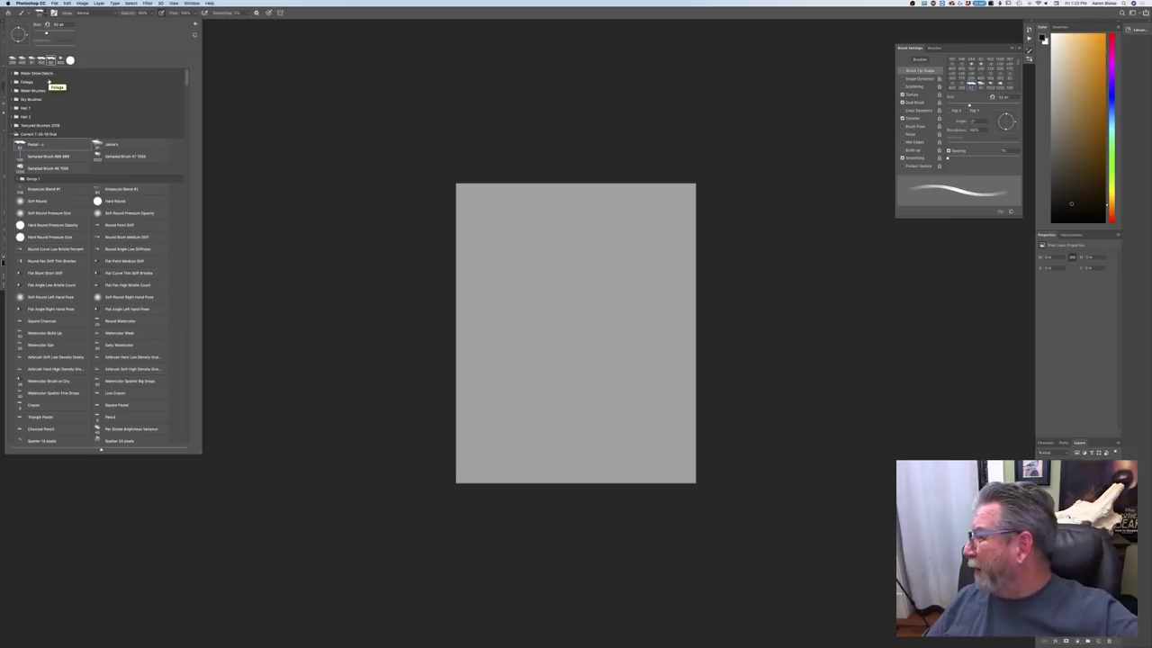
{"action": "left_click", "coordinate": [422, 295]}
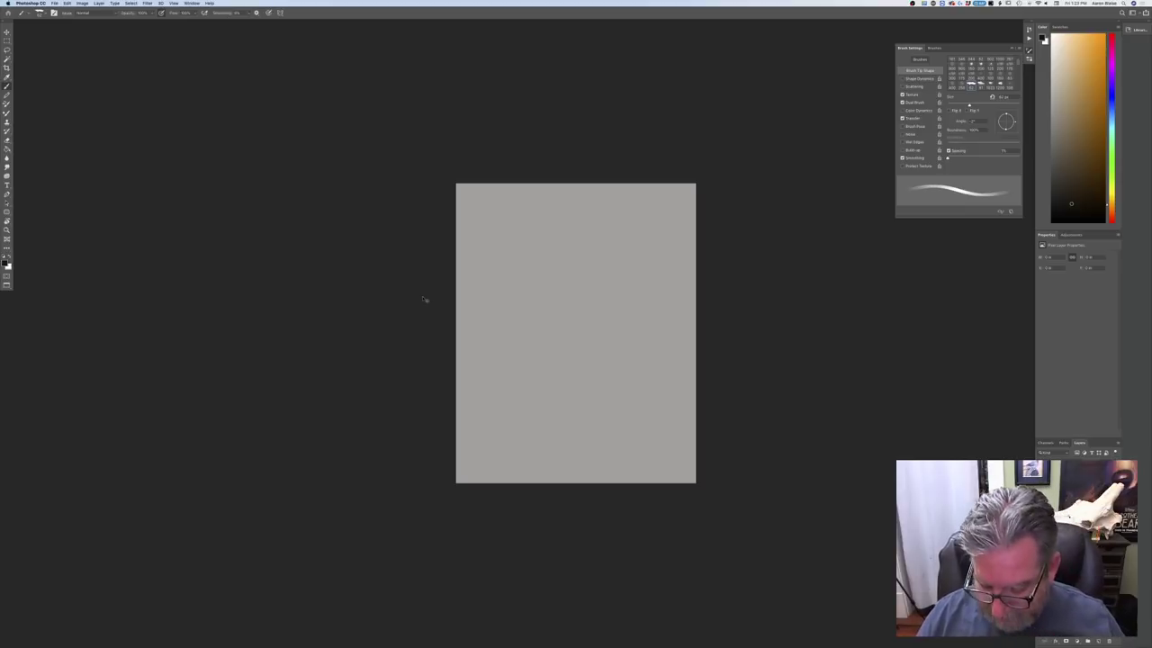
Fit the canvas to the screen, enable pen pressure for brush size, and rough in a loose head circle in the upper middle
{"action": "key", "text": "super+0"}
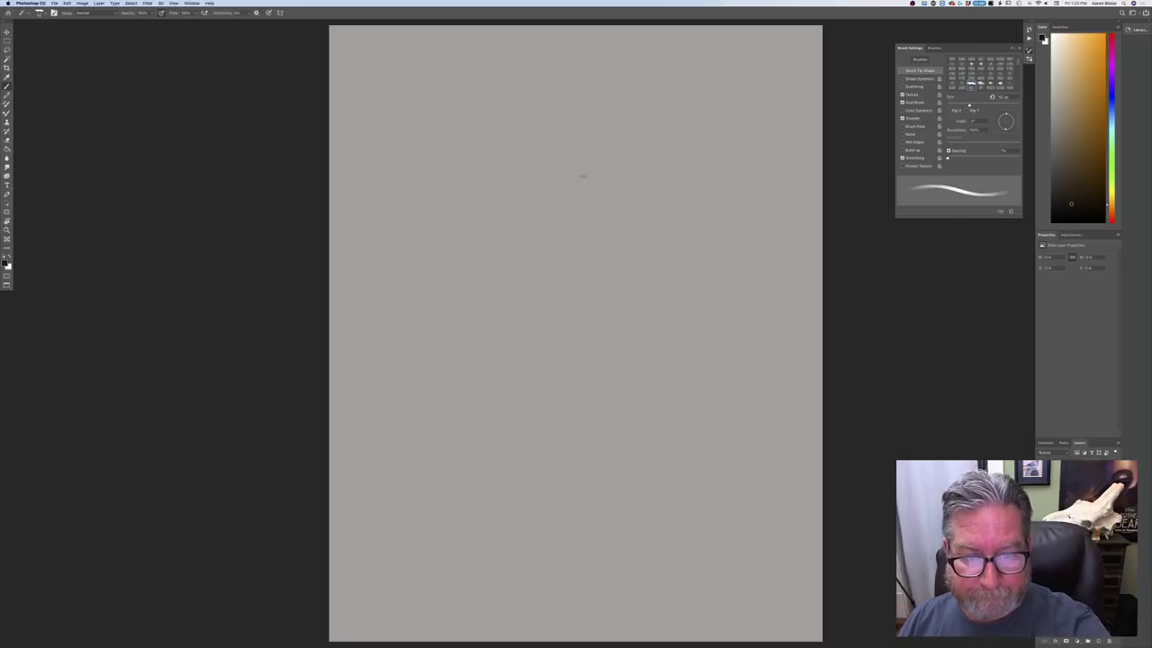
{"action": "left_click_drag", "start_coordinate": [578, 165], "coordinate": [591, 262]}
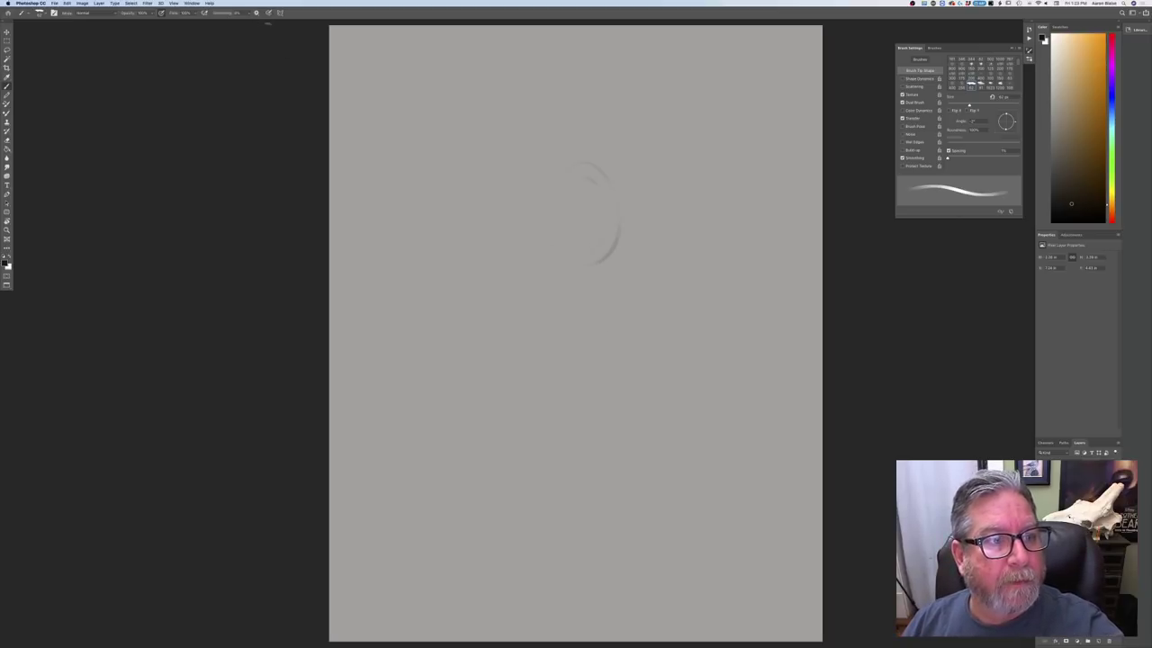
{"action": "left_click", "coordinate": [268, 13]}
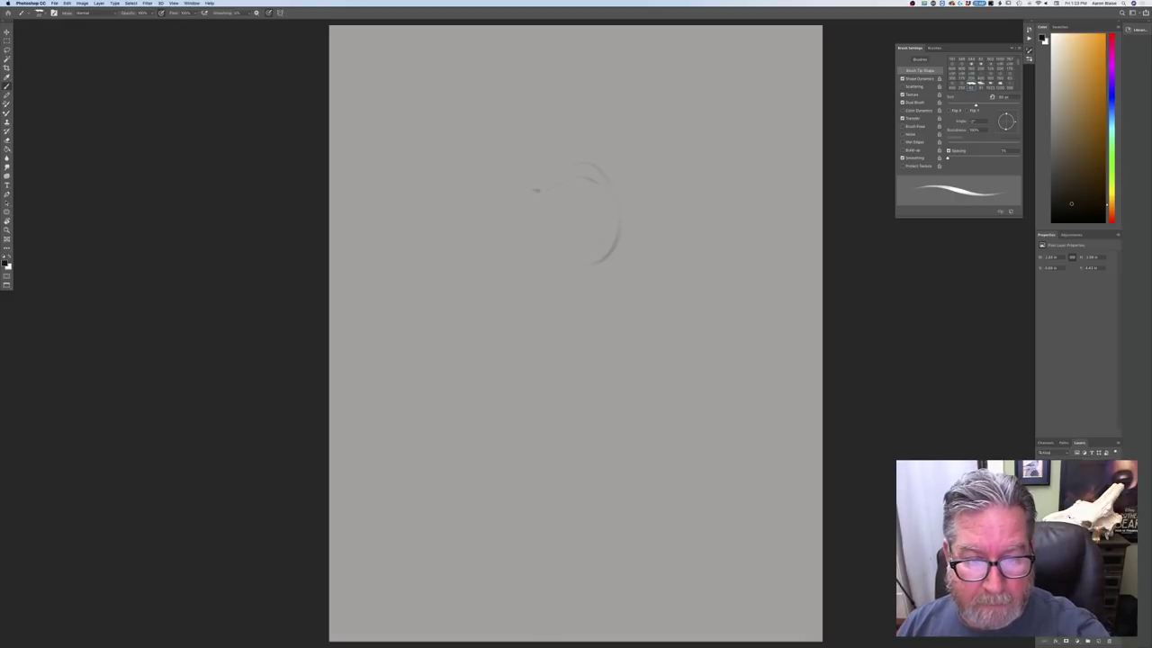
{"action": "left_click_drag", "start_coordinate": [585, 177], "coordinate": [521, 207]}
{"action": "left_click_drag", "start_coordinate": [558, 279], "coordinate": [596, 267]}
{"action": "mouse_move", "coordinate": [551, 271]}
{"action": "left_mouse_down"}
{"action": "mouse_move", "coordinate": [592, 250]}
{"action": "mouse_move", "coordinate": [593, 266]}
{"action": "left_mouse_up"}
{"action": "left_click_drag", "start_coordinate": [576, 169], "coordinate": [520, 194]}
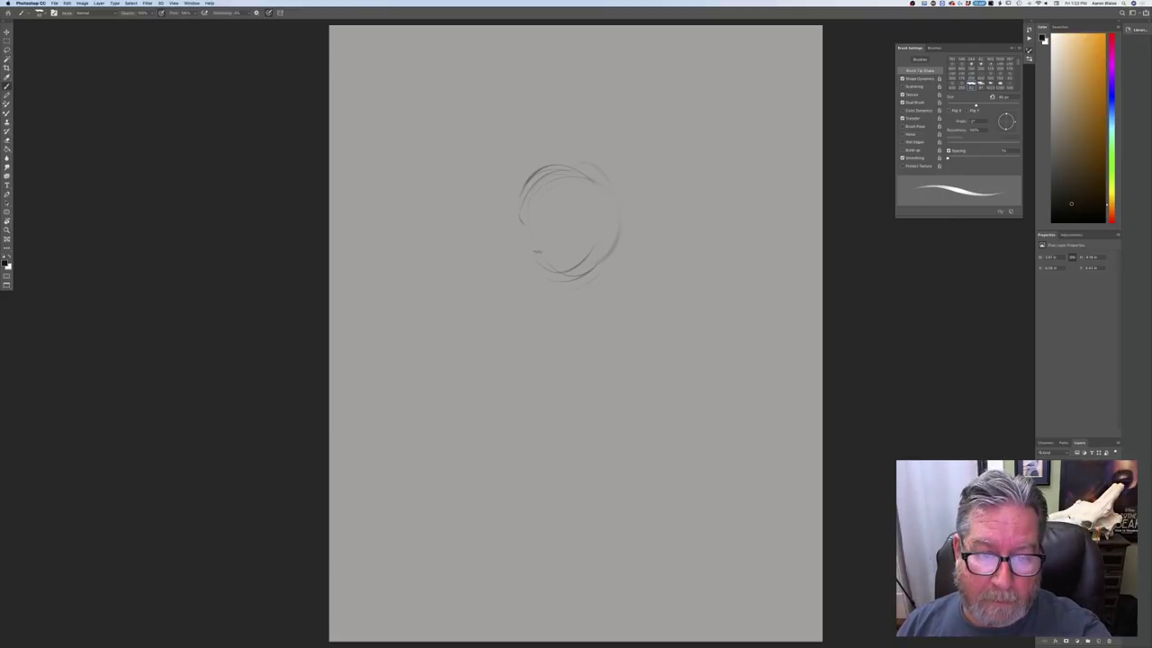
Sketch the curved bridge of the moose's muzzle across the lower head circle and the muzzle's two sides beneath it
{"action": "mouse_move", "coordinate": [509, 191]}
{"action": "left_mouse_down"}
{"action": "mouse_move", "coordinate": [509, 216]}
{"action": "mouse_move", "coordinate": [588, 249]}
{"action": "left_mouse_up"}
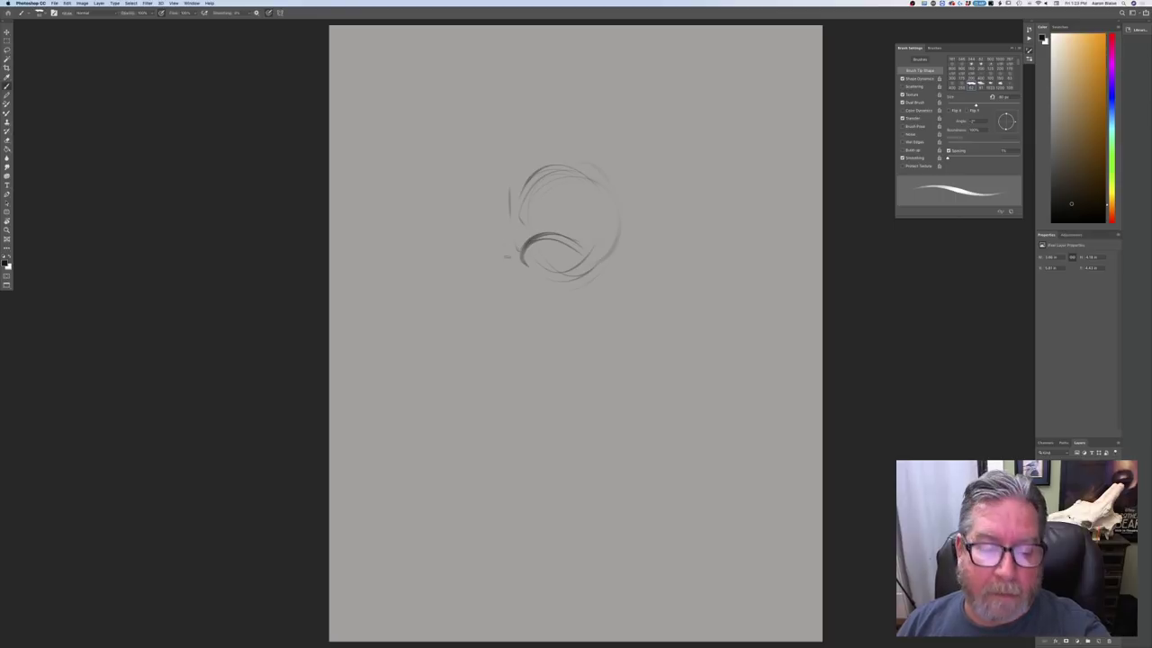
{"action": "mouse_move", "coordinate": [504, 244]}
{"action": "left_mouse_down"}
{"action": "mouse_move", "coordinate": [527, 311]}
{"action": "mouse_move", "coordinate": [514, 331]}
{"action": "mouse_move", "coordinate": [565, 320]}
{"action": "mouse_move", "coordinate": [590, 275]}
{"action": "mouse_move", "coordinate": [581, 231]}
{"action": "mouse_move", "coordinate": [523, 272]}
{"action": "left_mouse_up"}
{"action": "left_click_drag", "start_coordinate": [560, 230], "coordinate": [523, 258]}
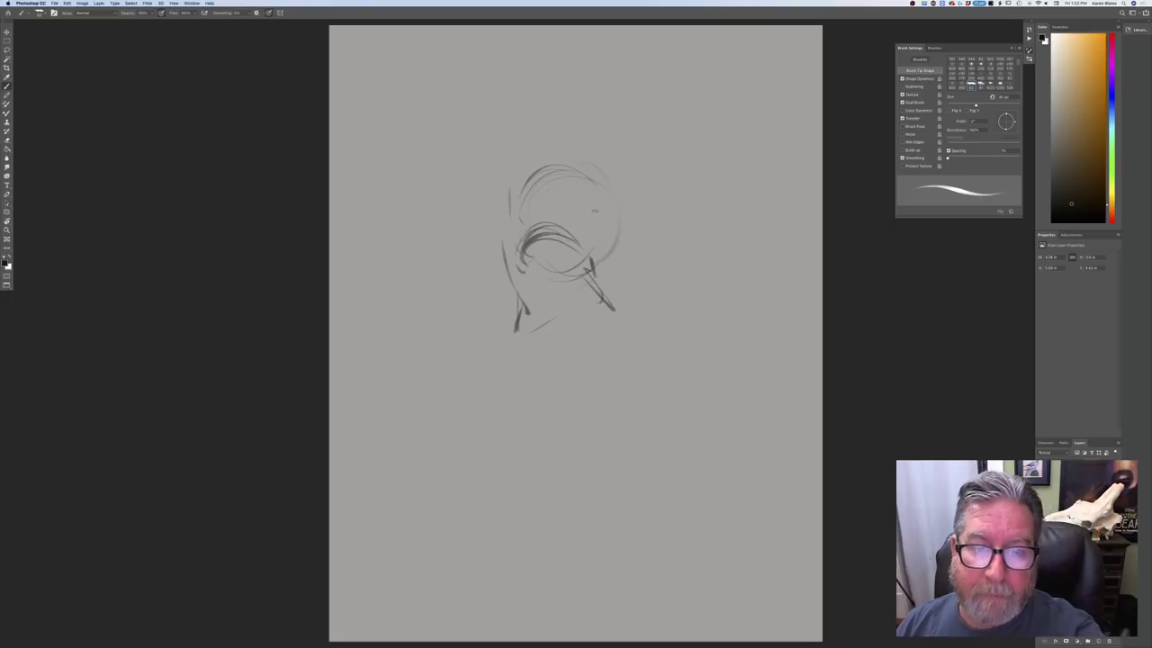
Draw both eyes above the muzzle bridge, with pupils and dark brow strokes over them
{"action": "left_click_drag", "start_coordinate": [592, 214], "coordinate": [513, 235]}
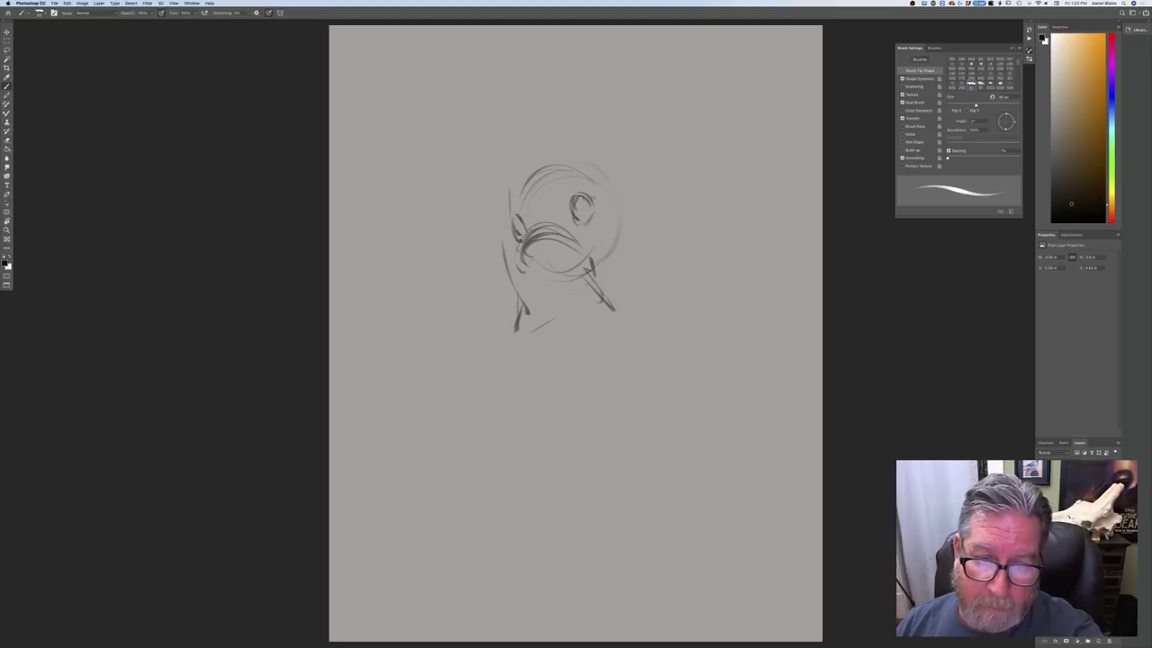
{"action": "mouse_move", "coordinate": [577, 185]}
{"action": "left_mouse_down"}
{"action": "mouse_move", "coordinate": [594, 193]}
{"action": "mouse_move", "coordinate": [554, 187]}
{"action": "mouse_move", "coordinate": [509, 225]}
{"action": "mouse_move", "coordinate": [514, 212]}
{"action": "left_mouse_up"}
{"action": "left_click_drag", "start_coordinate": [590, 204], "coordinate": [517, 239]}
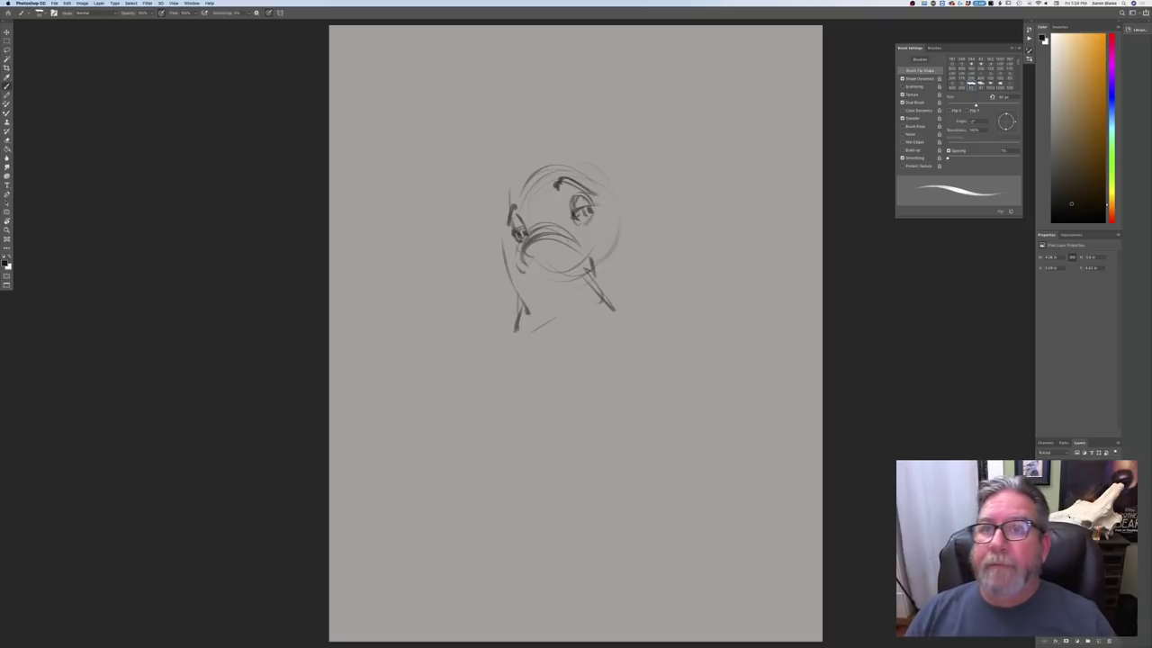
Outline the bottom of the muzzle and upper lip, and add the mouth corner and rounded cheek line on the right side
{"action": "mouse_move", "coordinate": [596, 289]}
{"action": "left_mouse_down"}
{"action": "mouse_move", "coordinate": [628, 312]}
{"action": "mouse_move", "coordinate": [514, 352]}
{"action": "mouse_move", "coordinate": [536, 351]}
{"action": "left_mouse_up"}
{"action": "mouse_move", "coordinate": [515, 333]}
{"action": "left_mouse_down"}
{"action": "mouse_move", "coordinate": [531, 353]}
{"action": "mouse_move", "coordinate": [586, 334]}
{"action": "left_mouse_up"}
{"action": "mouse_move", "coordinate": [576, 242]}
{"action": "left_mouse_down"}
{"action": "mouse_move", "coordinate": [546, 228]}
{"action": "mouse_move", "coordinate": [514, 261]}
{"action": "left_mouse_up"}
{"action": "mouse_move", "coordinate": [533, 242]}
{"action": "left_mouse_down"}
{"action": "mouse_move", "coordinate": [516, 289]}
{"action": "mouse_move", "coordinate": [525, 300]}
{"action": "left_mouse_up"}
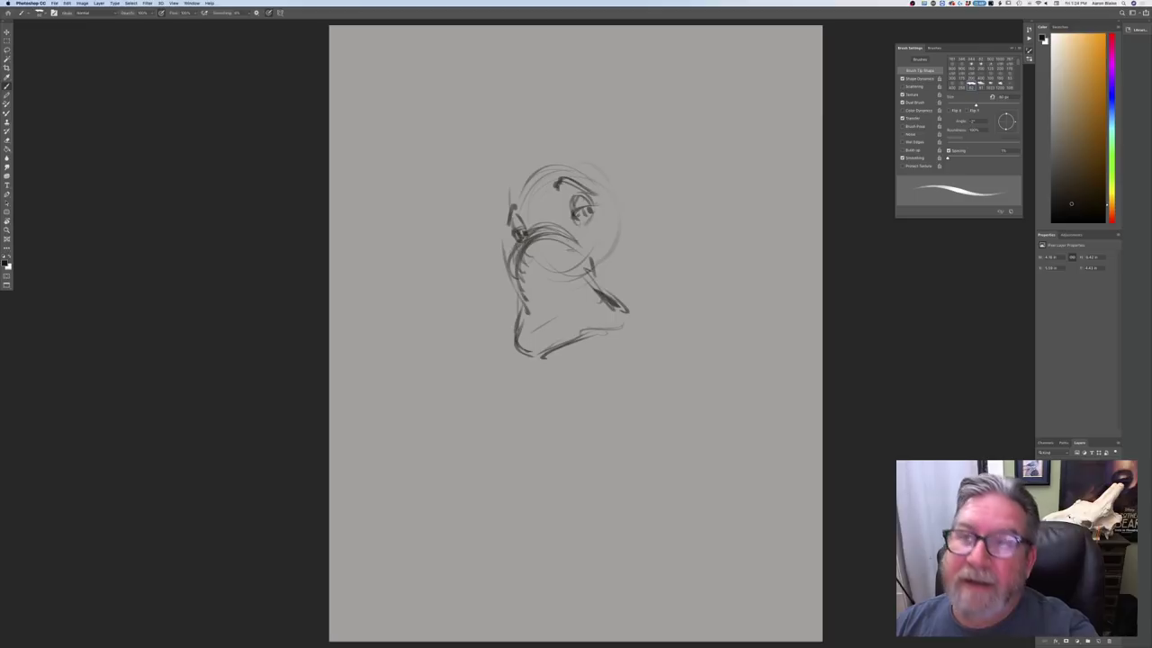
{"action": "left_click_drag", "start_coordinate": [599, 258], "coordinate": [615, 291]}
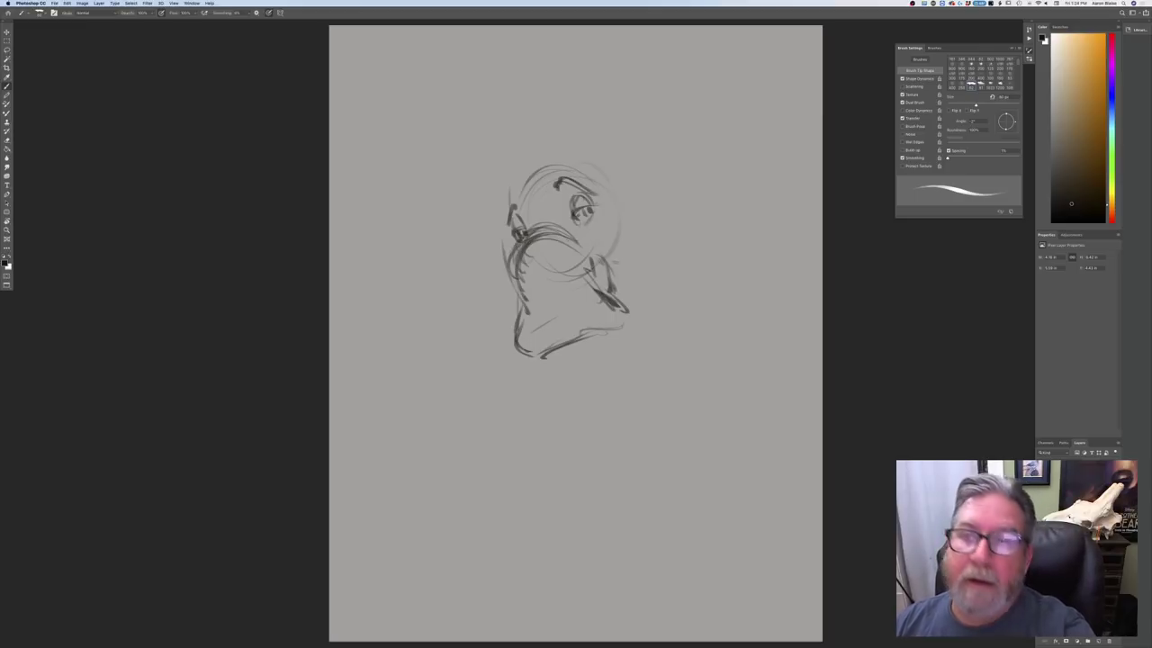
{"action": "mouse_move", "coordinate": [610, 211]}
{"action": "left_mouse_down"}
{"action": "mouse_move", "coordinate": [635, 236]}
{"action": "mouse_move", "coordinate": [617, 277]}
{"action": "mouse_move", "coordinate": [638, 241]}
{"action": "mouse_move", "coordinate": [616, 283]}
{"action": "left_mouse_up"}
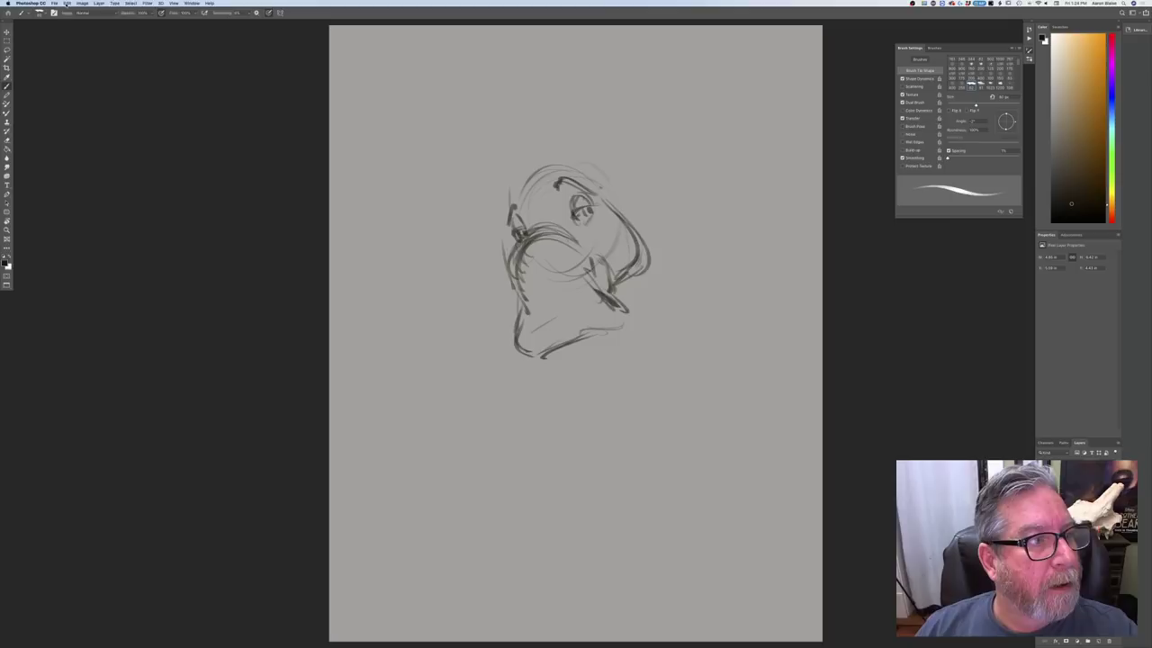
Rotate the head sketch slightly clockwise with Free Transform and apply it
{"action": "left_click", "coordinate": [67, 3]}
{"action": "left_click", "coordinate": [90, 133]}
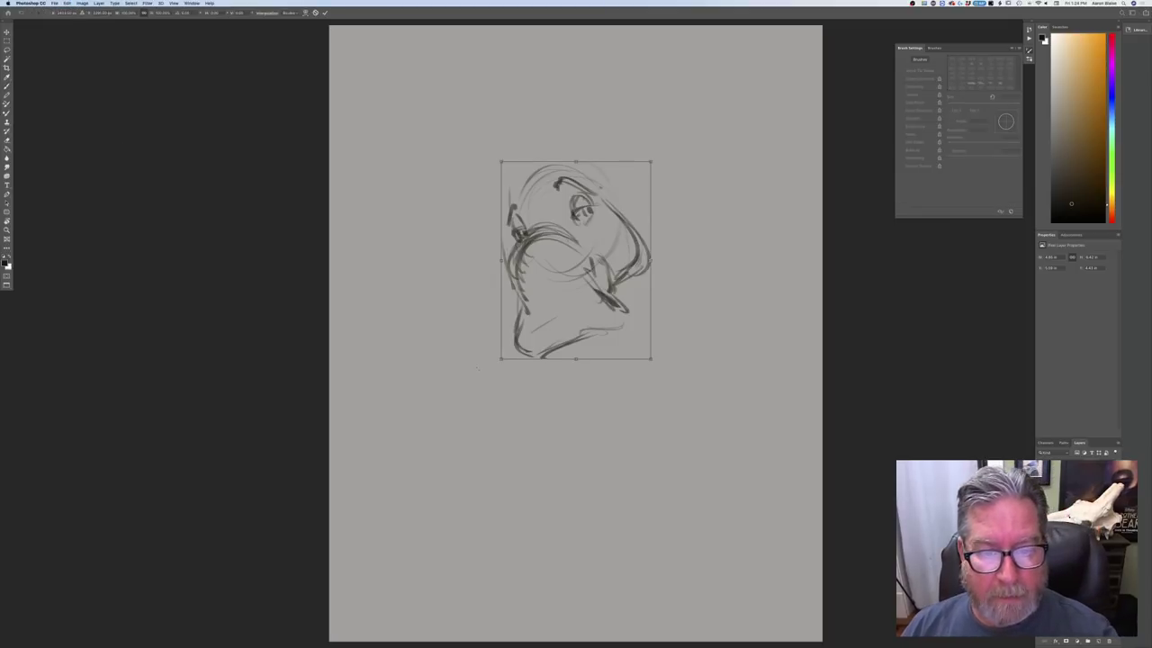
{"action": "left_click_drag", "start_coordinate": [476, 367], "coordinate": [470, 334]}
{"action": "key", "text": "Return"}
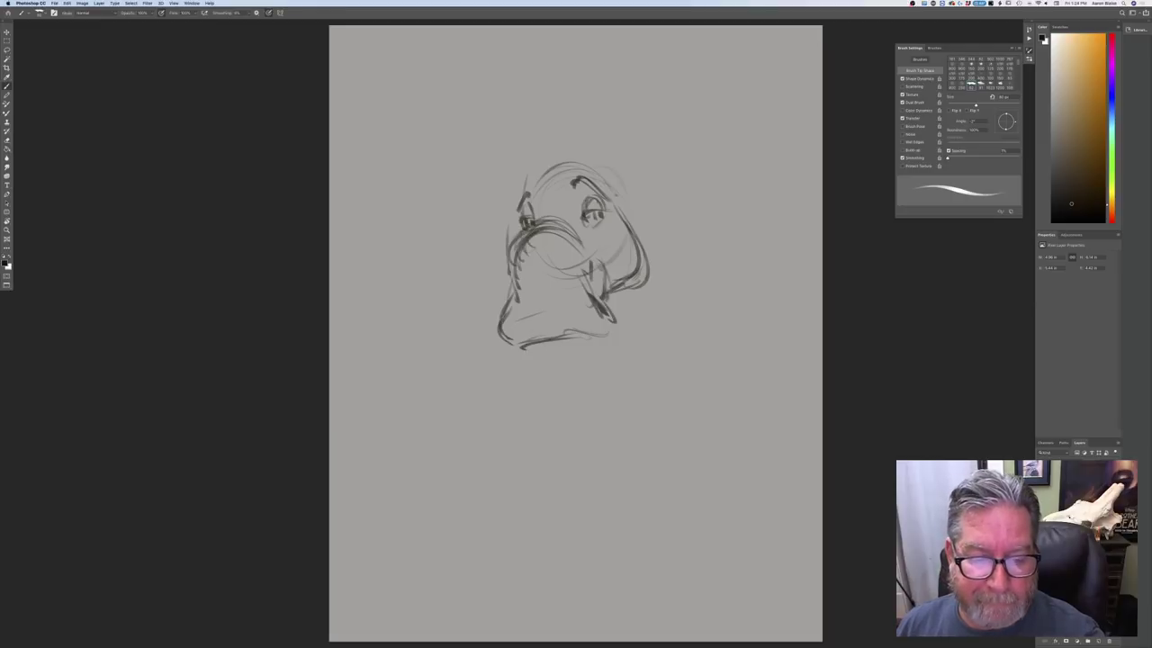
Sketch the lower lip under the muzzle and the long curved bell sweeping down and left beneath it
{"action": "mouse_move", "coordinate": [586, 338]}
{"action": "left_mouse_down"}
{"action": "mouse_move", "coordinate": [544, 351]}
{"action": "mouse_move", "coordinate": [585, 353]}
{"action": "left_mouse_up"}
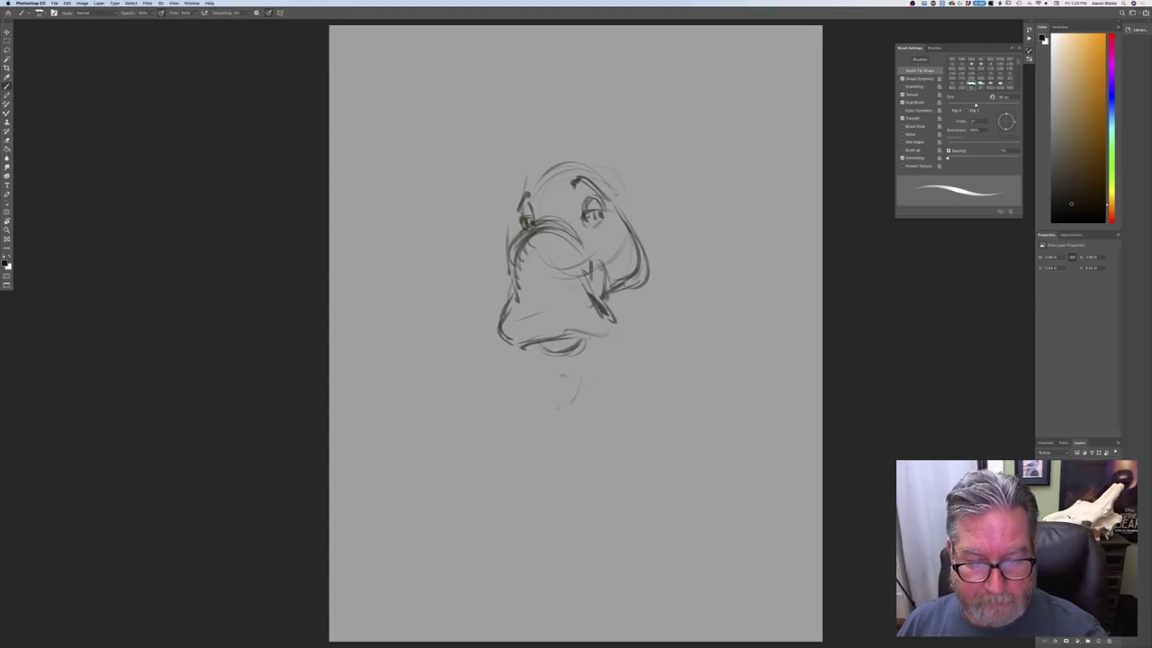
{"action": "mouse_move", "coordinate": [575, 353]}
{"action": "left_mouse_down"}
{"action": "mouse_move", "coordinate": [500, 457]}
{"action": "mouse_move", "coordinate": [547, 439]}
{"action": "left_mouse_up"}
{"action": "mouse_move", "coordinate": [615, 342]}
{"action": "left_mouse_down"}
{"action": "mouse_move", "coordinate": [596, 417]}
{"action": "mouse_move", "coordinate": [558, 430]}
{"action": "left_mouse_up"}
{"action": "left_click_drag", "start_coordinate": [571, 355], "coordinate": [554, 417]}
{"action": "left_click_drag", "start_coordinate": [626, 356], "coordinate": [614, 382]}
{"action": "left_click_drag", "start_coordinate": [630, 347], "coordinate": [645, 342]}
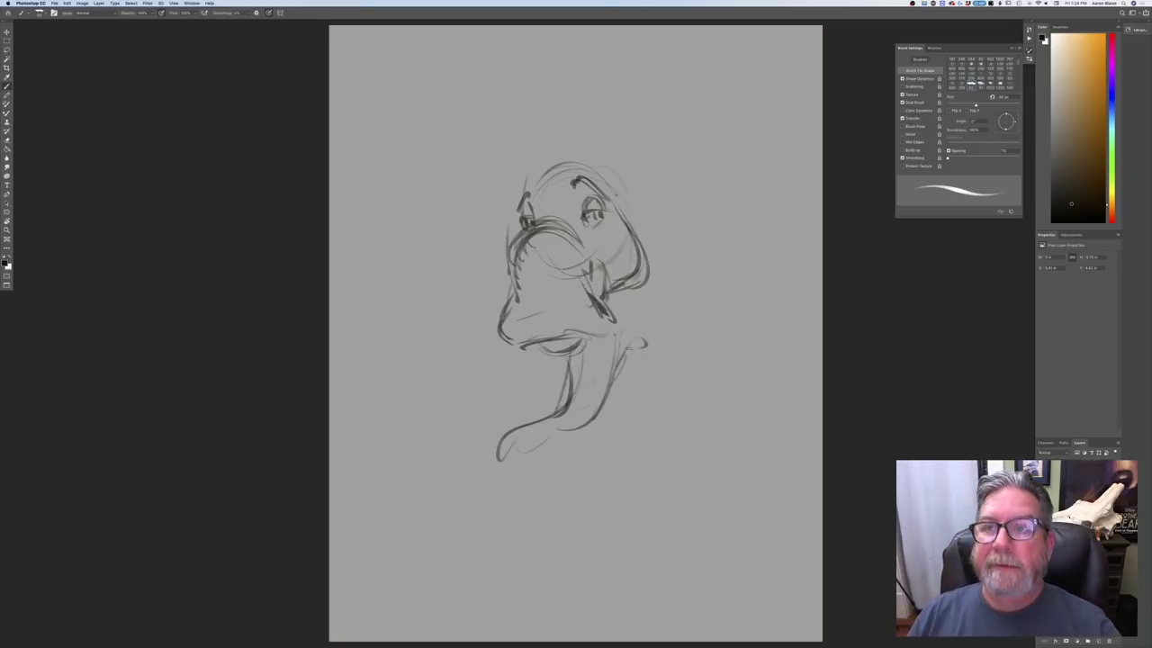
Add two short antler-base strokes at the head's upper right and scale the whole sketch down slightly with Free Transform
{"action": "left_click_drag", "start_coordinate": [639, 160], "coordinate": [609, 189]}
{"action": "left_click_drag", "start_coordinate": [653, 167], "coordinate": [613, 192]}
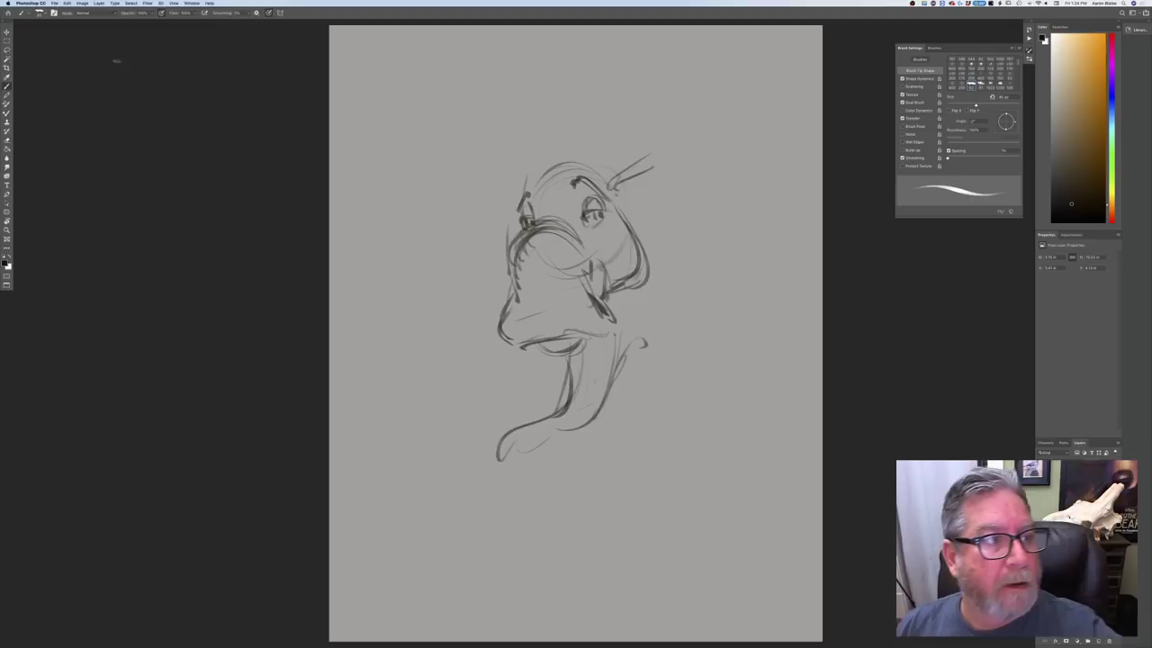
{"action": "left_click", "coordinate": [66, 3]}
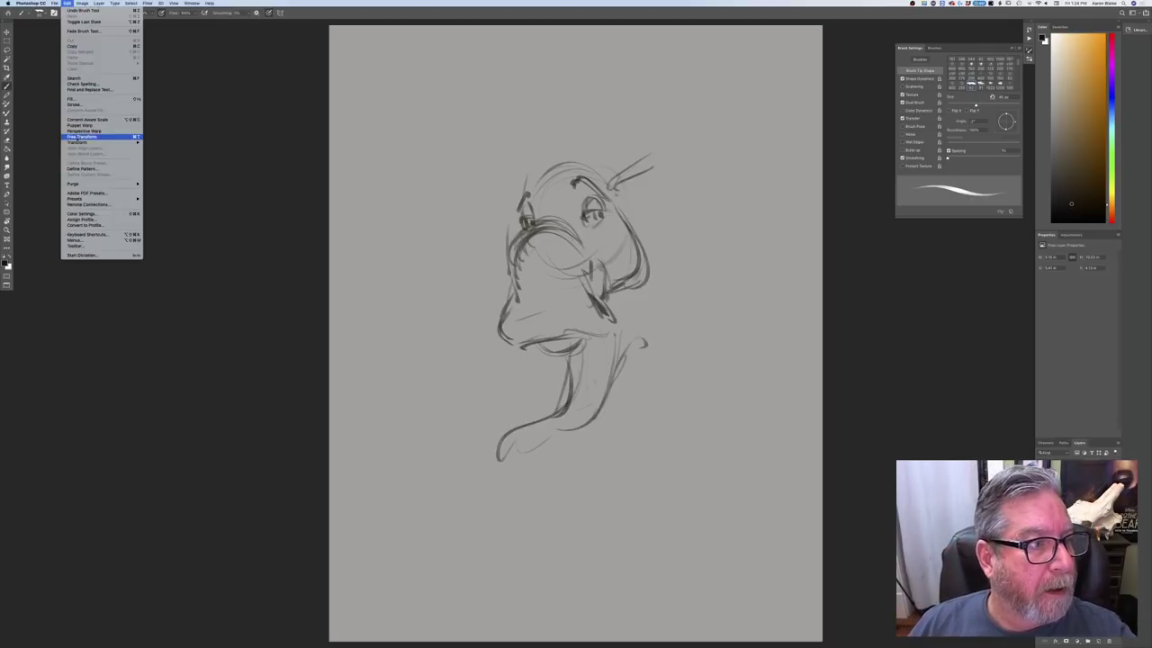
{"action": "left_click", "coordinate": [81, 136]}
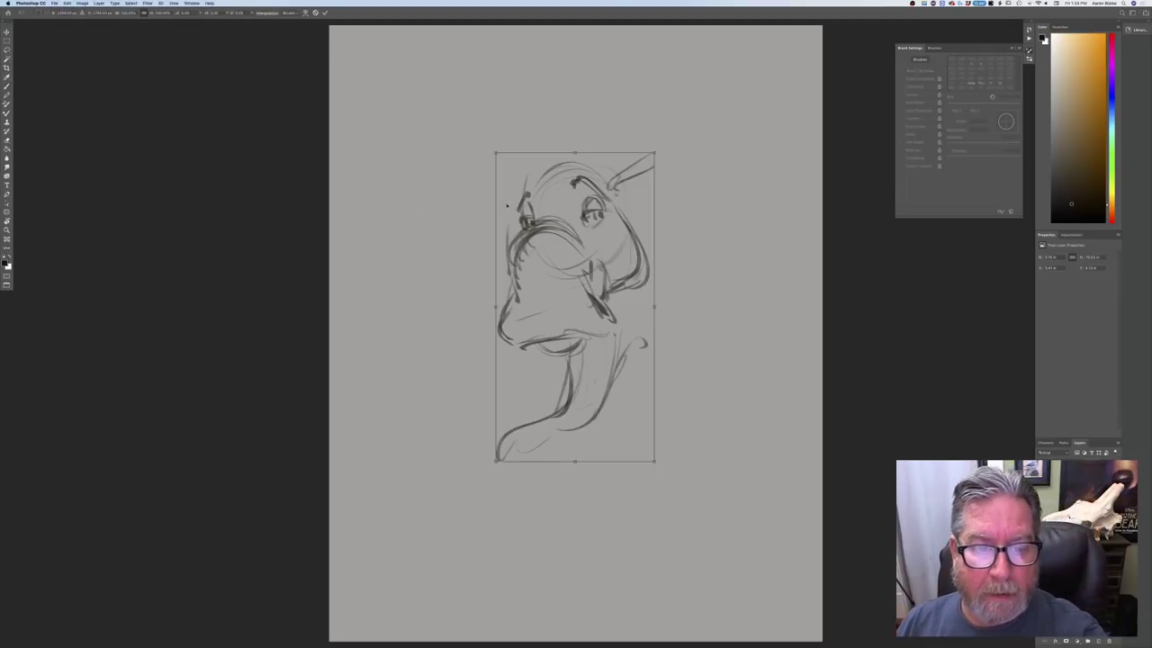
{"action": "left_click_drag", "start_coordinate": [498, 157], "coordinate": [514, 186]}
{"action": "key", "text": "Return"}
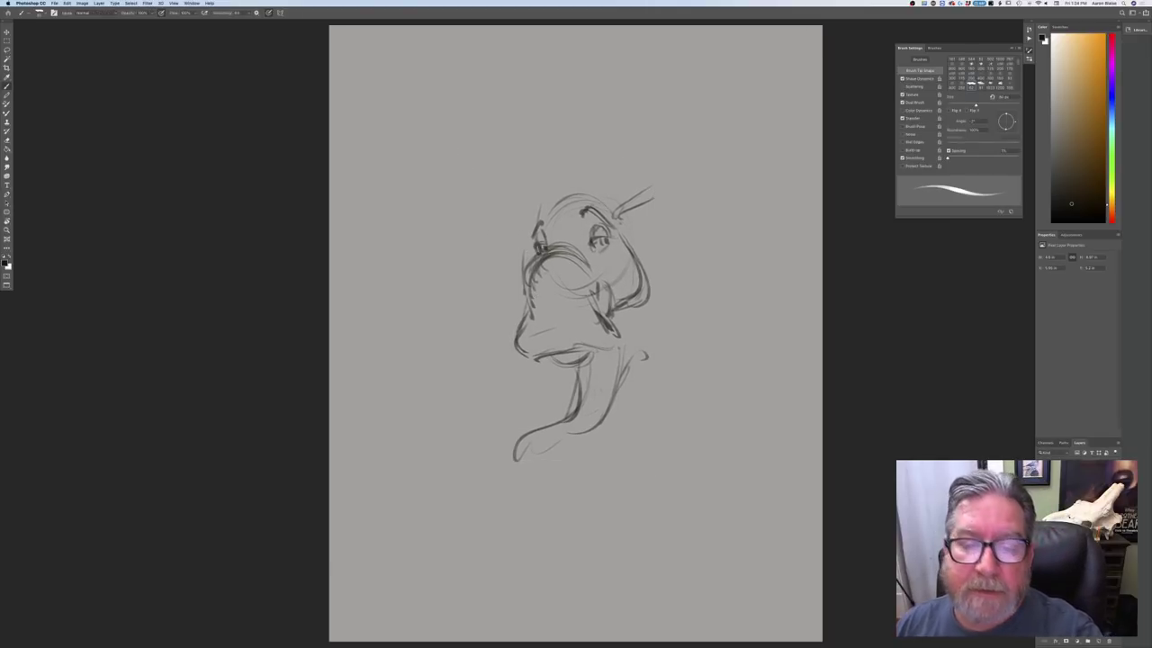
Sketch the bases of both antlers where they branch out from the top of the head
{"action": "mouse_move", "coordinate": [589, 207]}
{"action": "left_mouse_down"}
{"action": "mouse_move", "coordinate": [619, 221]}
{"action": "mouse_move", "coordinate": [609, 185]}
{"action": "mouse_move", "coordinate": [649, 175]}
{"action": "left_mouse_up"}
{"action": "mouse_move", "coordinate": [537, 215]}
{"action": "left_mouse_down"}
{"action": "mouse_move", "coordinate": [521, 212]}
{"action": "mouse_move", "coordinate": [543, 210]}
{"action": "left_mouse_up"}
{"action": "mouse_move", "coordinate": [495, 223]}
{"action": "left_mouse_down"}
{"action": "mouse_move", "coordinate": [532, 234]}
{"action": "mouse_move", "coordinate": [520, 235]}
{"action": "left_mouse_up"}
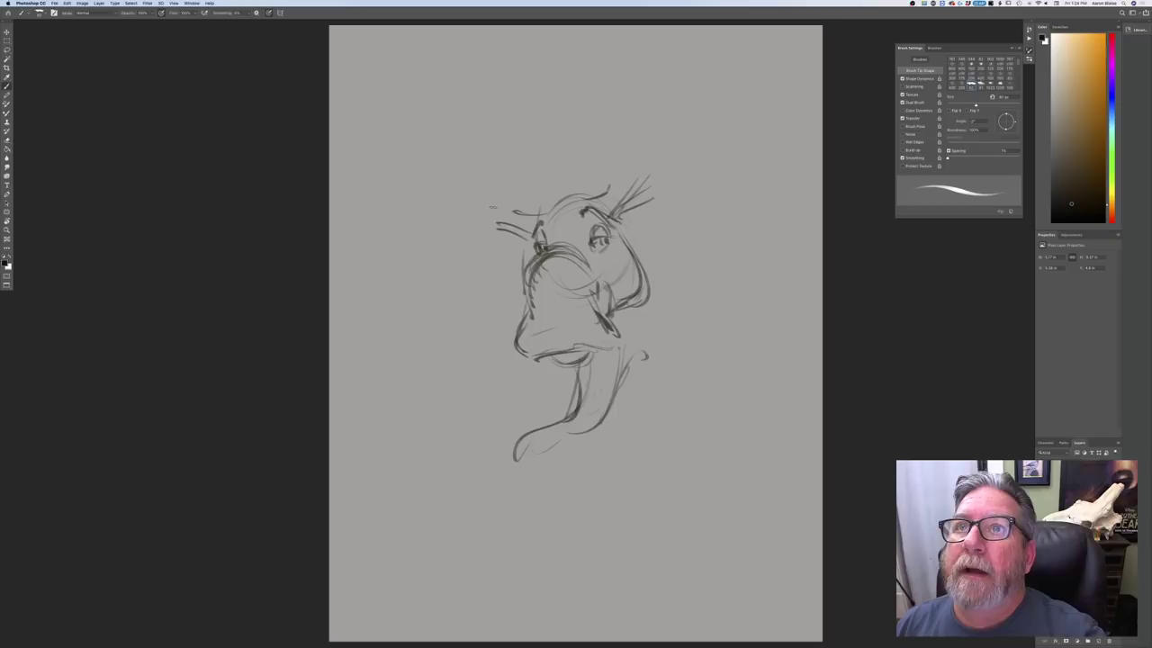
Outline the broad, rounded palm of the left-hand antler, curving up and outward from its base
{"action": "mouse_move", "coordinate": [513, 213]}
{"action": "left_mouse_down"}
{"action": "mouse_move", "coordinate": [438, 223]}
{"action": "mouse_move", "coordinate": [471, 134]}
{"action": "mouse_move", "coordinate": [483, 132]}
{"action": "left_mouse_up"}
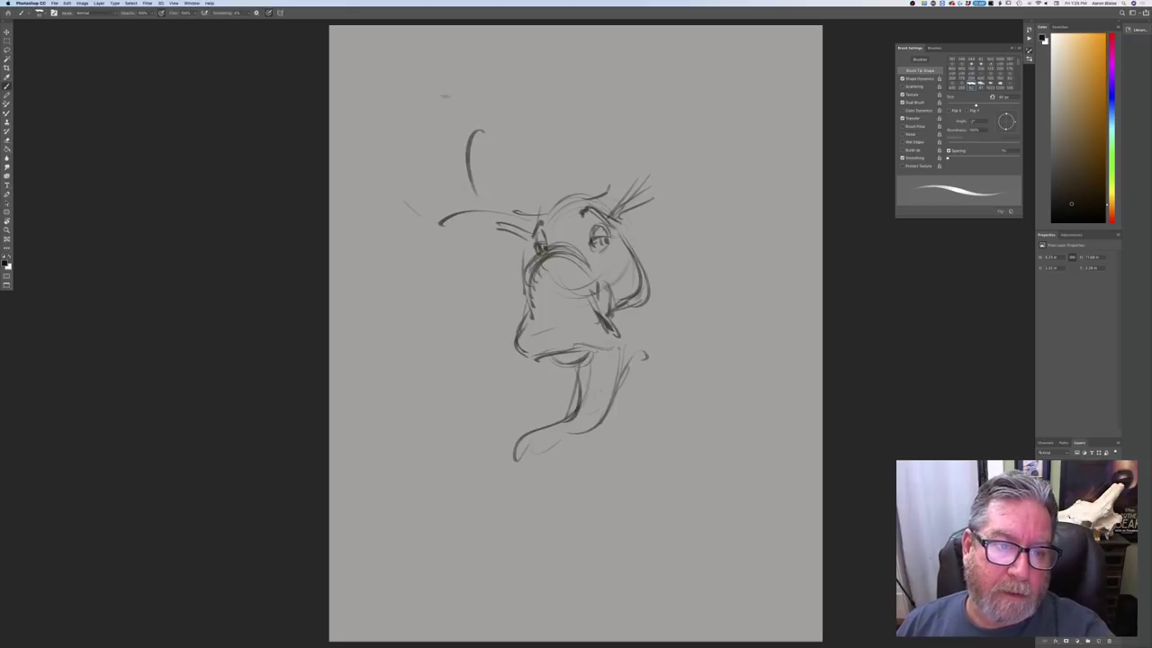
{"action": "mouse_move", "coordinate": [445, 97]}
{"action": "left_mouse_down"}
{"action": "mouse_move", "coordinate": [413, 227]}
{"action": "mouse_move", "coordinate": [465, 105]}
{"action": "left_mouse_up"}
{"action": "mouse_move", "coordinate": [467, 105]}
{"action": "left_mouse_down"}
{"action": "mouse_move", "coordinate": [476, 142]}
{"action": "mouse_move", "coordinate": [465, 188]}
{"action": "mouse_move", "coordinate": [479, 200]}
{"action": "mouse_move", "coordinate": [493, 117]}
{"action": "mouse_move", "coordinate": [410, 229]}
{"action": "left_mouse_up"}
{"action": "left_click_drag", "start_coordinate": [386, 170], "coordinate": [374, 225]}
Outline the broad palm of the right-hand antler with sweeping inner and outer curves
{"action": "mouse_move", "coordinate": [650, 154]}
{"action": "left_mouse_down"}
{"action": "mouse_move", "coordinate": [613, 90]}
{"action": "mouse_move", "coordinate": [755, 99]}
{"action": "mouse_move", "coordinate": [685, 192]}
{"action": "left_mouse_up"}
{"action": "left_click_drag", "start_coordinate": [747, 108], "coordinate": [711, 168]}
{"action": "left_click_drag", "start_coordinate": [756, 81], "coordinate": [765, 126]}
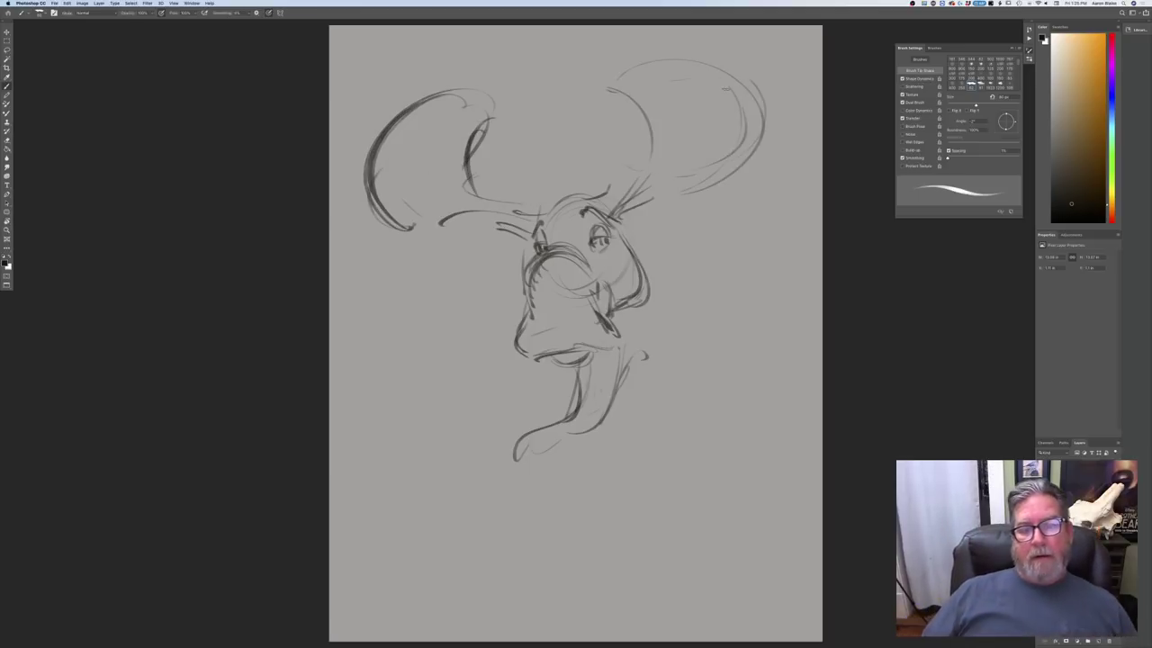
{"action": "left_click_drag", "start_coordinate": [693, 56], "coordinate": [751, 166]}
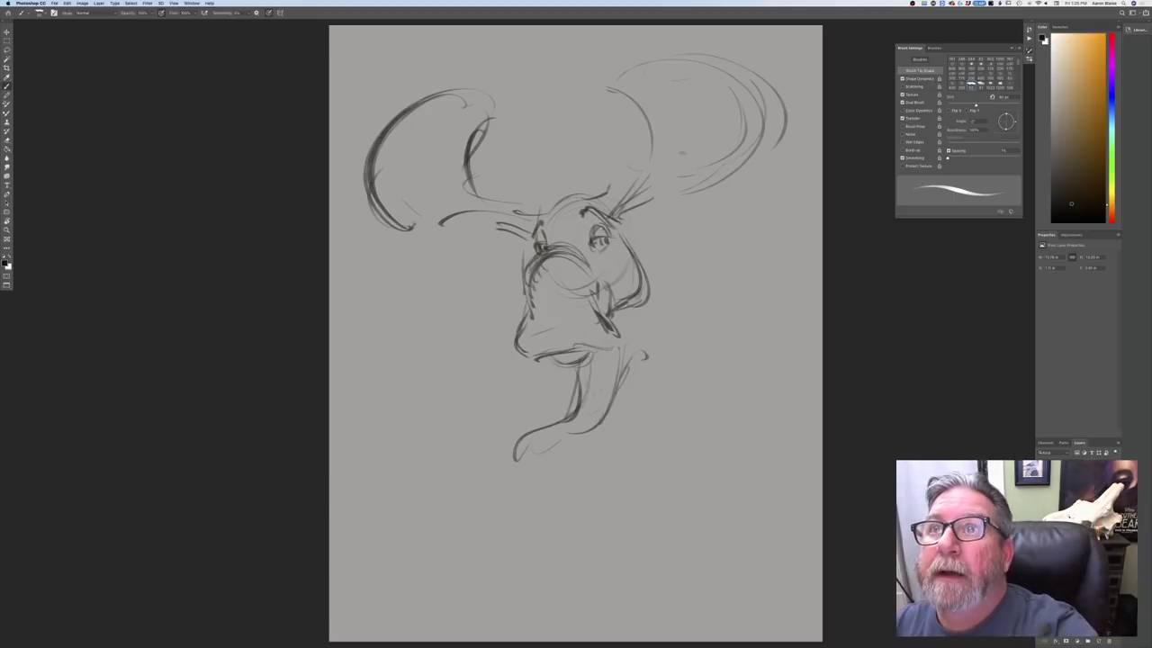
Connect the right-hand antler to its base and add short tines along its top and outer edge
{"action": "mouse_move", "coordinate": [609, 211]}
{"action": "left_mouse_down"}
{"action": "mouse_move", "coordinate": [633, 191]}
{"action": "mouse_move", "coordinate": [672, 190]}
{"action": "left_mouse_up"}
{"action": "mouse_move", "coordinate": [633, 92]}
{"action": "left_mouse_down"}
{"action": "mouse_move", "coordinate": [646, 168]}
{"action": "mouse_move", "coordinate": [628, 110]}
{"action": "mouse_move", "coordinate": [648, 79]}
{"action": "mouse_move", "coordinate": [635, 69]}
{"action": "mouse_move", "coordinate": [675, 91]}
{"action": "left_mouse_up"}
{"action": "left_click_drag", "start_coordinate": [687, 47], "coordinate": [684, 95]}
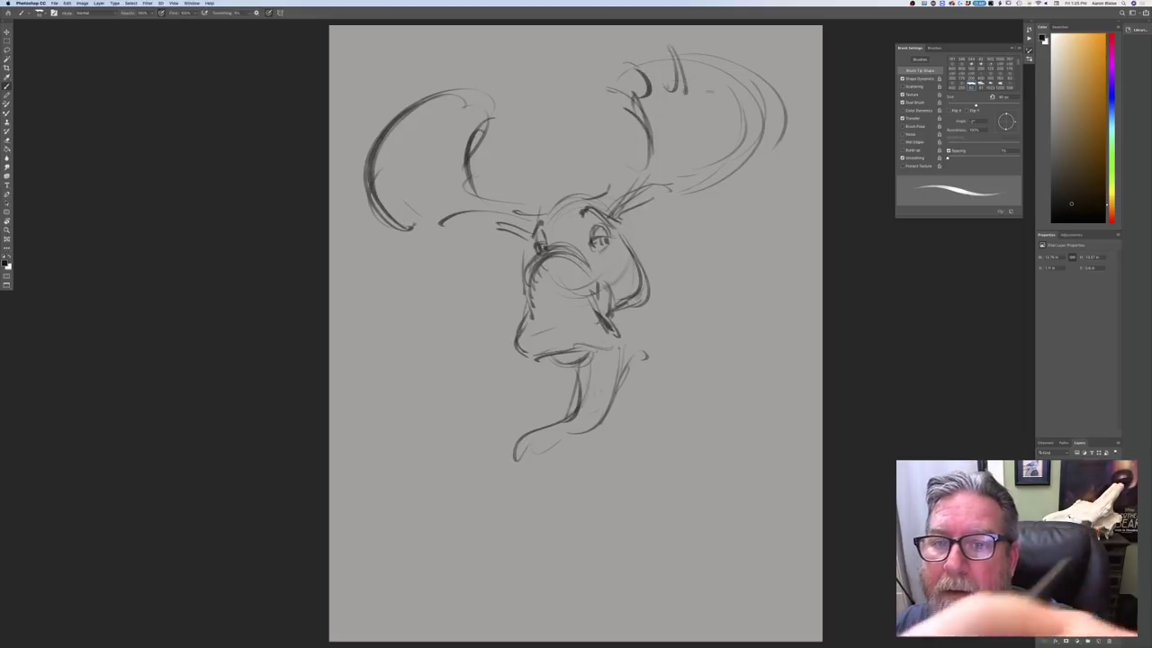
{"action": "mouse_move", "coordinate": [727, 51]}
{"action": "left_mouse_down"}
{"action": "mouse_move", "coordinate": [711, 101]}
{"action": "mouse_move", "coordinate": [725, 111]}
{"action": "left_mouse_up"}
{"action": "left_click_drag", "start_coordinate": [783, 83], "coordinate": [752, 113]}
{"action": "left_click_drag", "start_coordinate": [763, 109], "coordinate": [737, 125]}
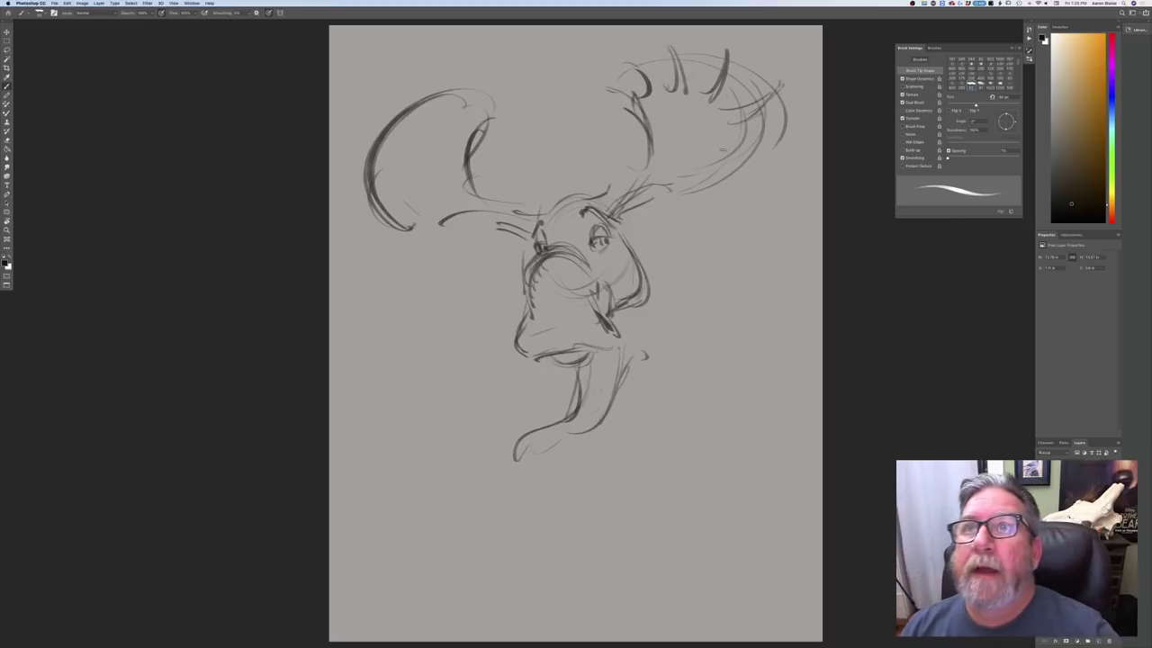
Define the lower edges of both antlers and add the small curved tines inside their lower outer corners
{"action": "left_click_drag", "start_coordinate": [469, 209], "coordinate": [424, 223]}
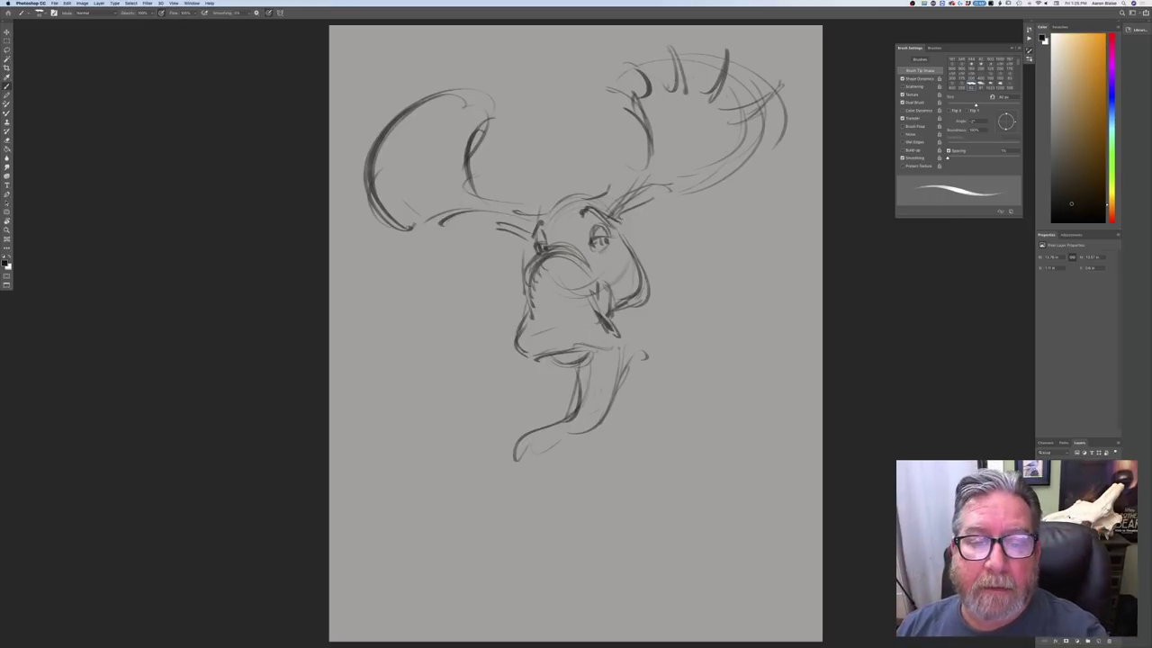
{"action": "mouse_move", "coordinate": [619, 193]}
{"action": "left_mouse_down"}
{"action": "mouse_move", "coordinate": [695, 191]}
{"action": "mouse_move", "coordinate": [698, 139]}
{"action": "left_mouse_up"}
{"action": "mouse_move", "coordinate": [694, 183]}
{"action": "left_mouse_down"}
{"action": "mouse_move", "coordinate": [738, 128]}
{"action": "mouse_move", "coordinate": [722, 173]}
{"action": "left_mouse_up"}
{"action": "left_click_drag", "start_coordinate": [723, 175], "coordinate": [694, 200]}
{"action": "left_click_drag", "start_coordinate": [430, 195], "coordinate": [380, 203]}
{"action": "mouse_move", "coordinate": [376, 183]}
{"action": "left_mouse_down"}
{"action": "mouse_move", "coordinate": [399, 216]}
{"action": "mouse_move", "coordinate": [457, 205]}
{"action": "left_mouse_up"}
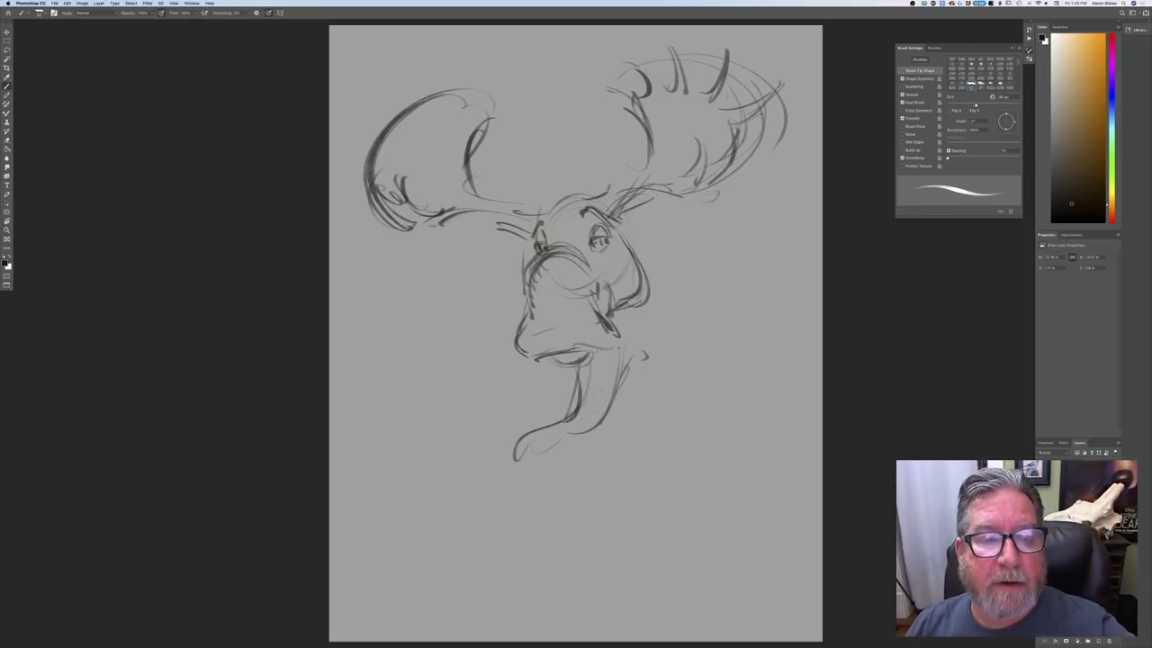
Darken the inner edge of the left-hand antler and draw tines along its top and outer edge
{"action": "left_click_drag", "start_coordinate": [466, 195], "coordinate": [499, 124]}
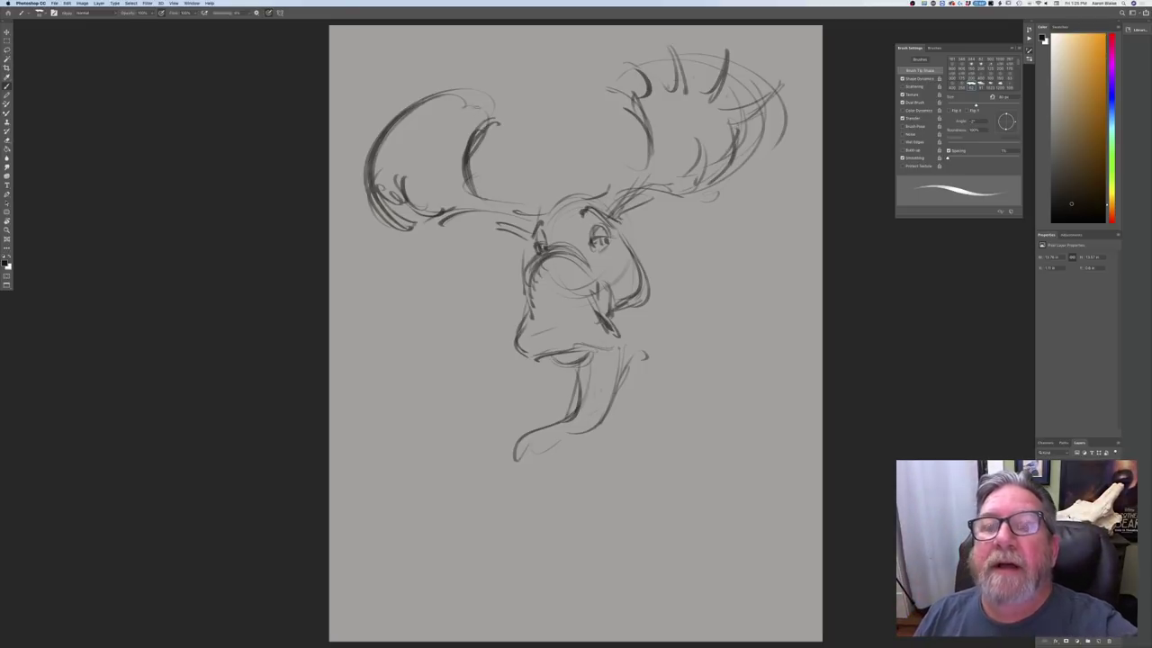
{"action": "mouse_move", "coordinate": [478, 117]}
{"action": "left_mouse_down"}
{"action": "mouse_move", "coordinate": [495, 111]}
{"action": "mouse_move", "coordinate": [477, 135]}
{"action": "mouse_move", "coordinate": [466, 65]}
{"action": "left_mouse_up"}
{"action": "left_click_drag", "start_coordinate": [441, 106], "coordinate": [441, 68]}
{"action": "mouse_move", "coordinate": [435, 97]}
{"action": "left_mouse_down"}
{"action": "mouse_move", "coordinate": [434, 62]}
{"action": "mouse_move", "coordinate": [416, 75]}
{"action": "left_mouse_up"}
{"action": "mouse_move", "coordinate": [401, 119]}
{"action": "left_mouse_down"}
{"action": "mouse_move", "coordinate": [376, 93]}
{"action": "mouse_move", "coordinate": [371, 61]}
{"action": "mouse_move", "coordinate": [361, 81]}
{"action": "mouse_move", "coordinate": [386, 119]}
{"action": "mouse_move", "coordinate": [380, 142]}
{"action": "mouse_move", "coordinate": [337, 99]}
{"action": "left_mouse_up"}
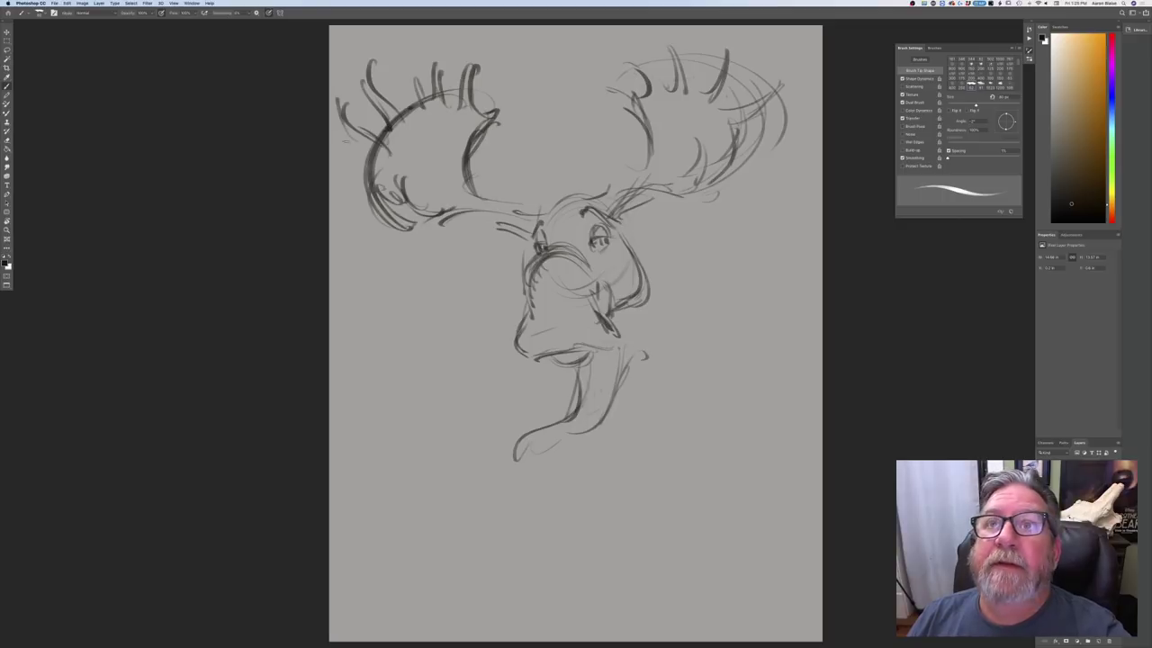
{"action": "mouse_move", "coordinate": [354, 144]}
{"action": "left_mouse_down"}
{"action": "mouse_move", "coordinate": [385, 167]}
{"action": "mouse_move", "coordinate": [391, 192]}
{"action": "mouse_move", "coordinate": [351, 175]}
{"action": "left_mouse_up"}
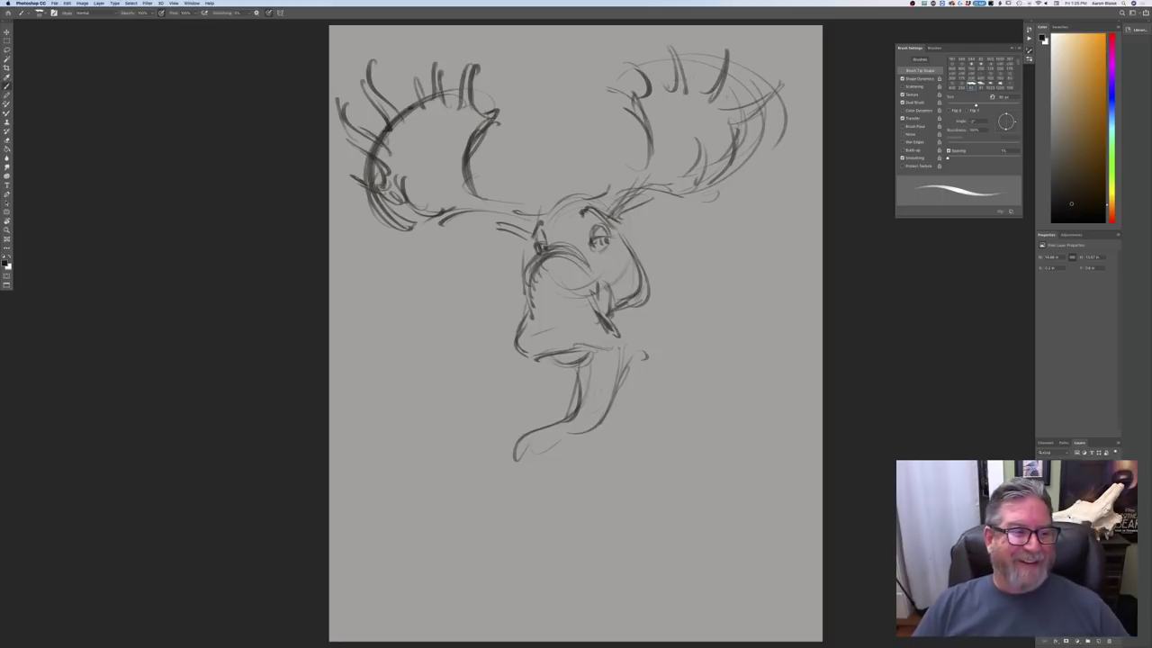
Lasso the right-hand antler, enlarge it slightly with Free Transform, then deselect it and return to the brush
{"action": "key", "text": "l"}
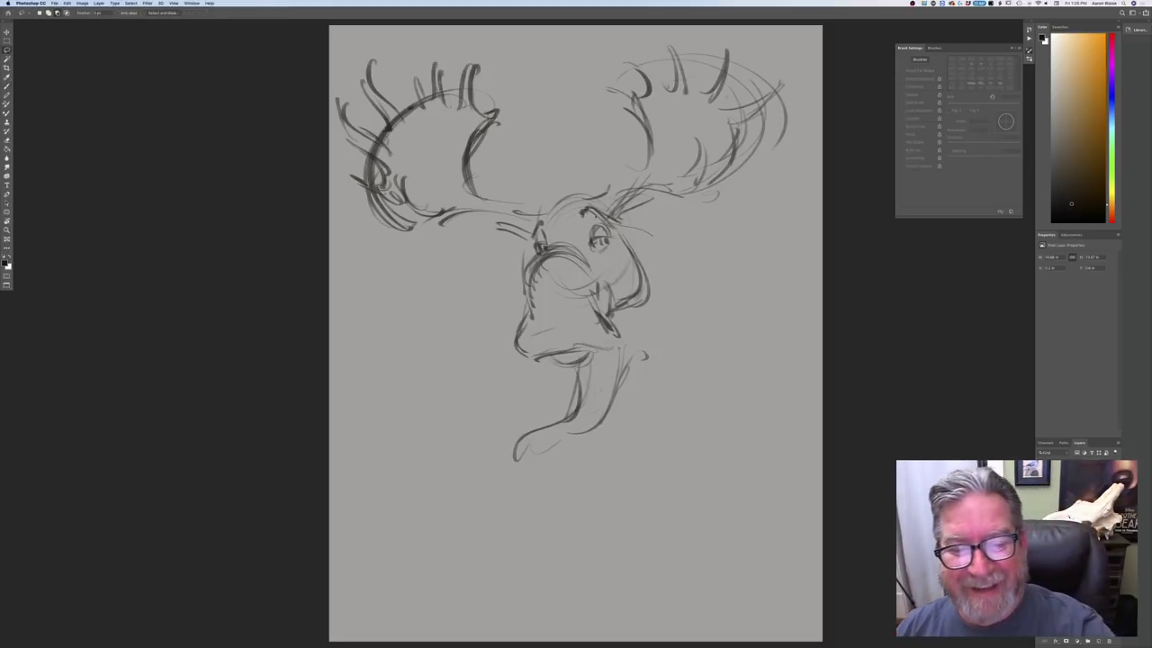
{"action": "mouse_move", "coordinate": [574, 193]}
{"action": "left_mouse_down"}
{"action": "mouse_move", "coordinate": [615, 146]}
{"action": "mouse_move", "coordinate": [668, 40]}
{"action": "mouse_move", "coordinate": [803, 224]}
{"action": "mouse_move", "coordinate": [621, 231]}
{"action": "left_mouse_up"}
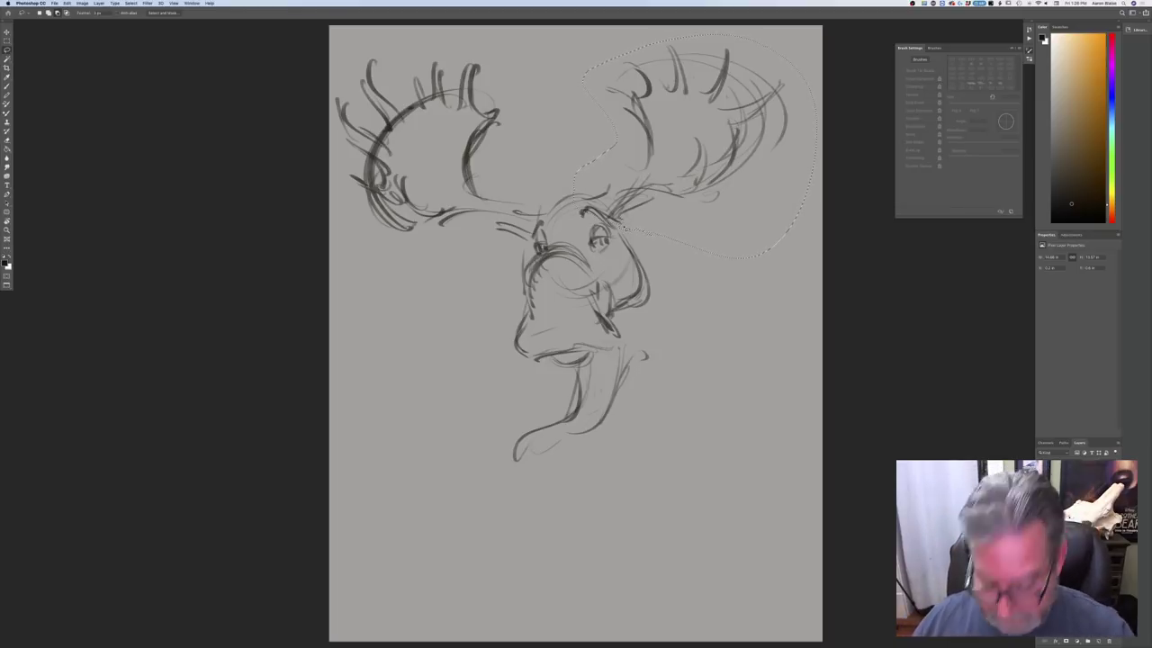
{"action": "key", "text": "super+minus"}
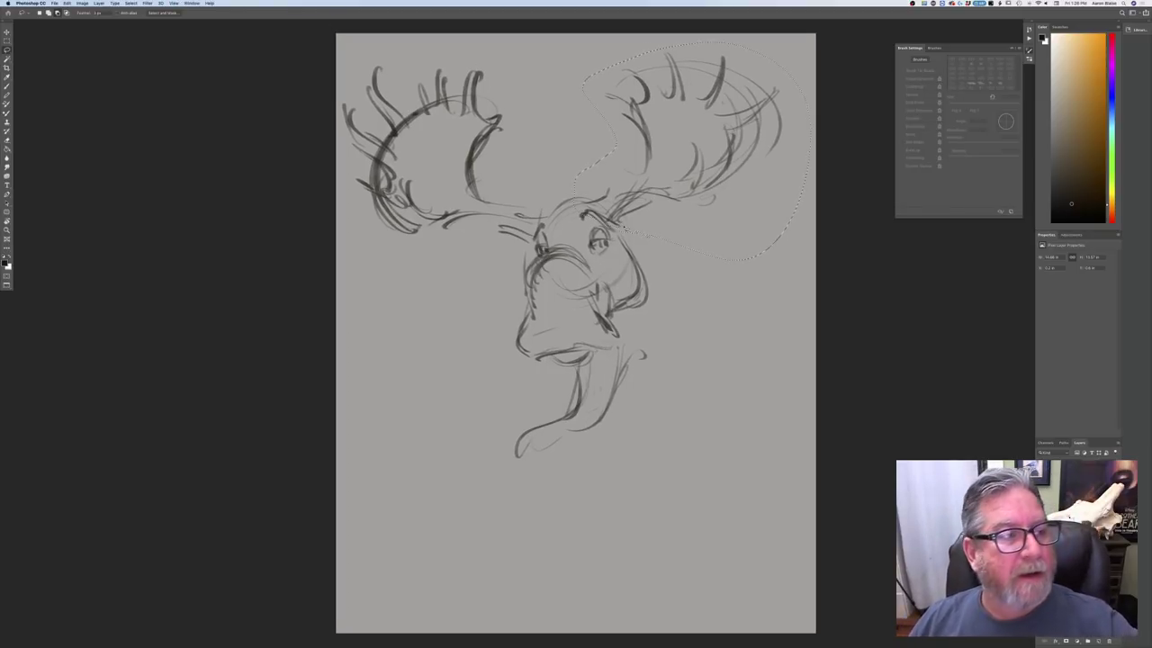
{"action": "left_click", "coordinate": [67, 3]}
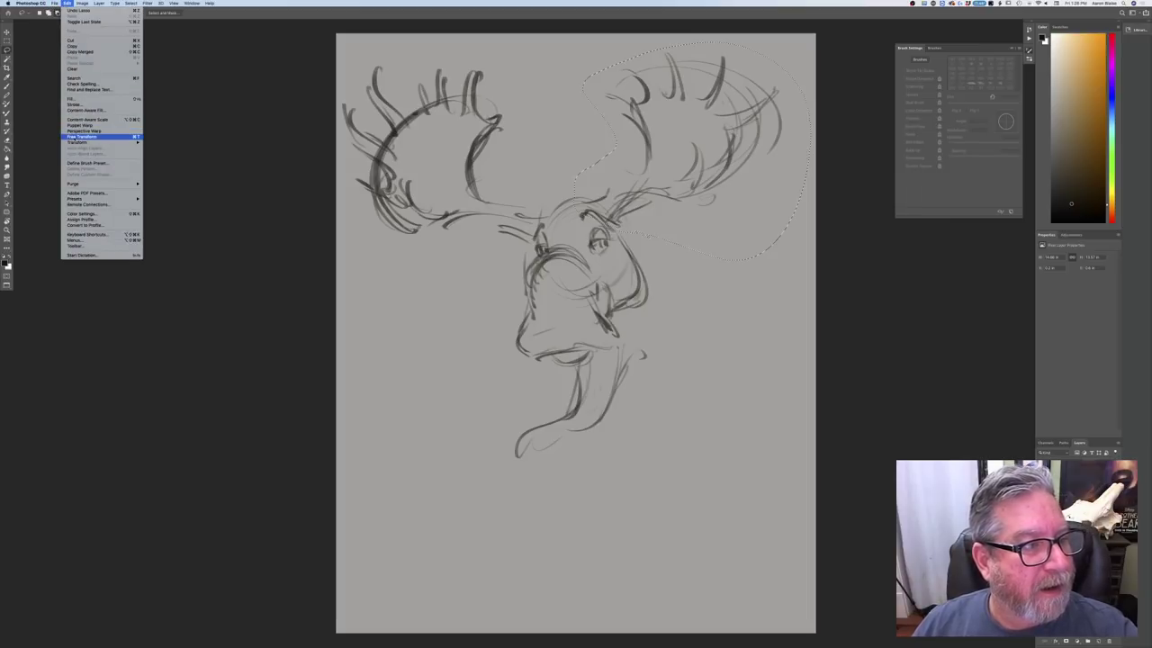
{"action": "left_click", "coordinate": [81, 136]}
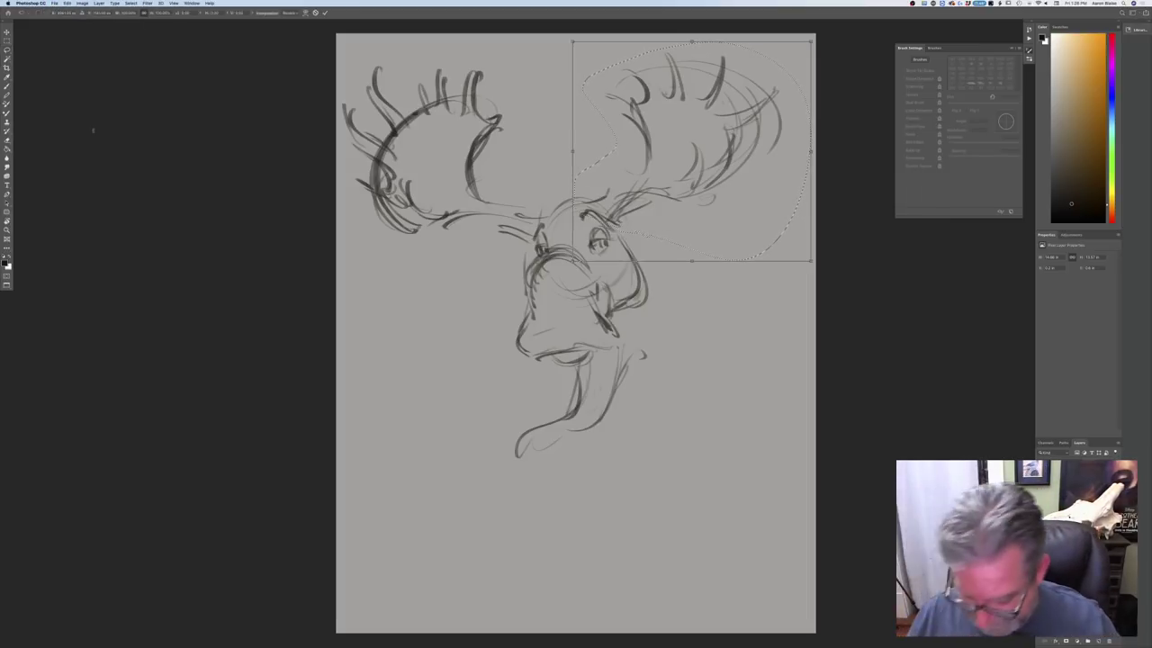
{"action": "key", "text": "super+minus"}
{"action": "left_click_drag", "start_coordinate": [752, 115], "coordinate": [768, 100]}
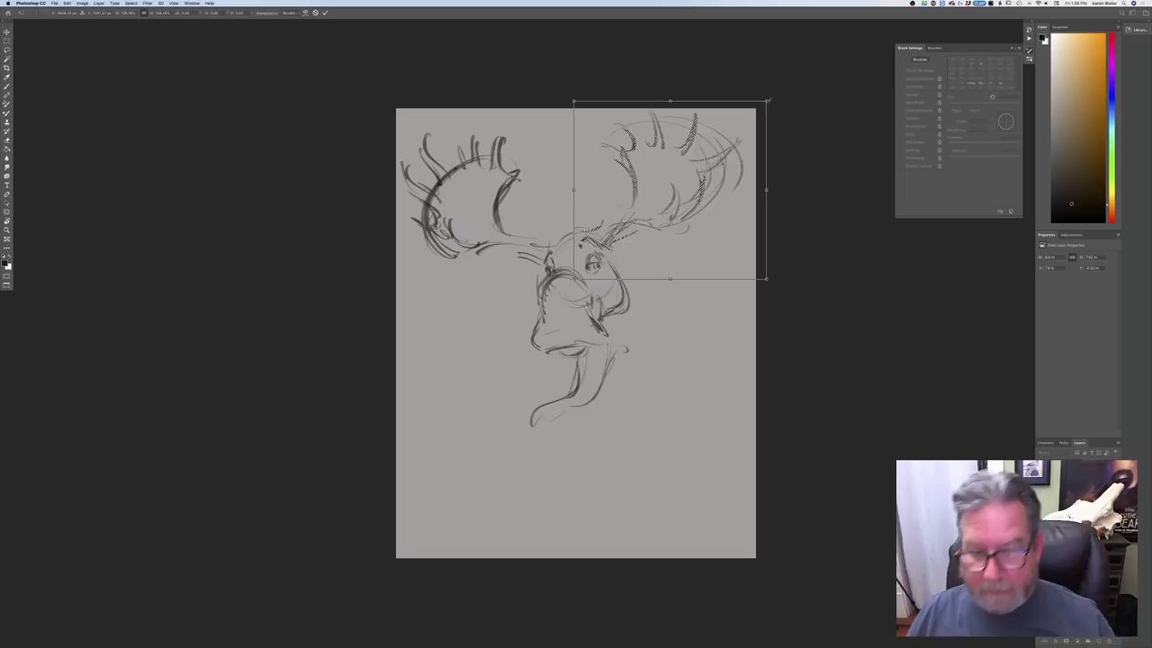
{"action": "key", "text": "Return"}
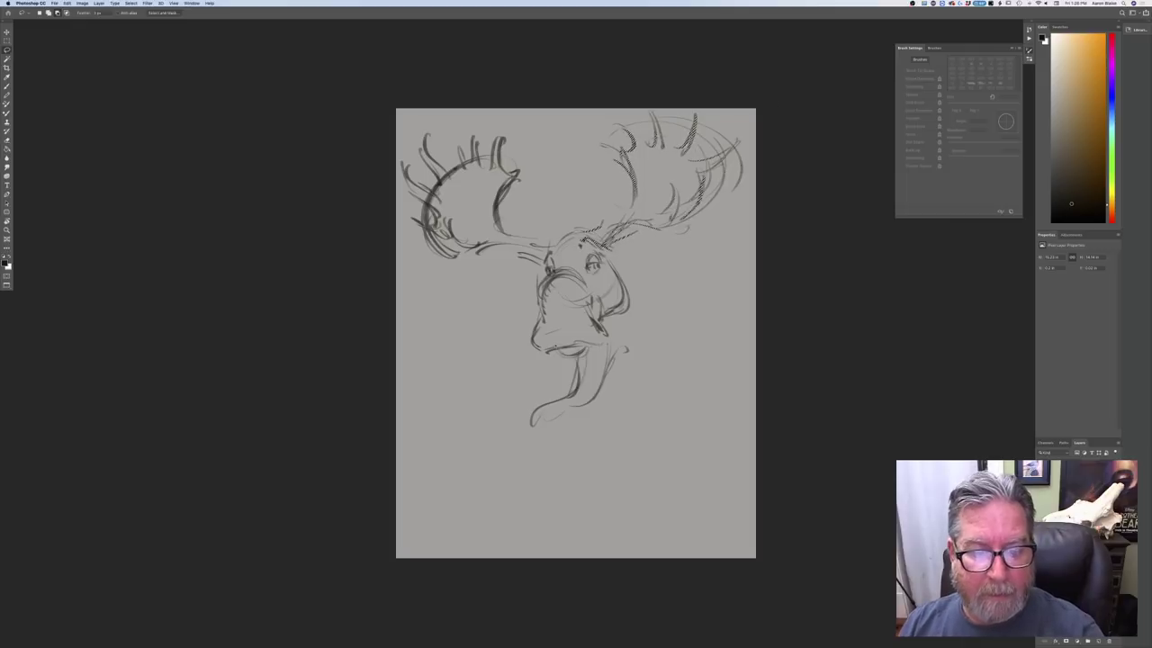
{"action": "key", "text": "b"}
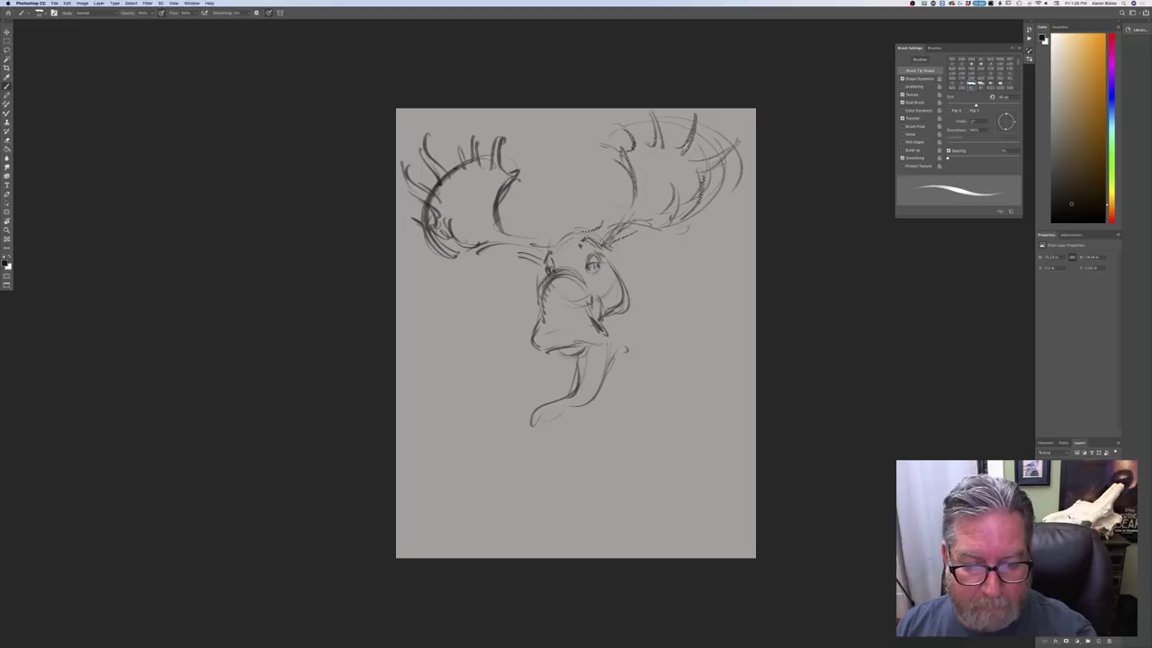
{"action": "left_click", "coordinate": [130, 3]}
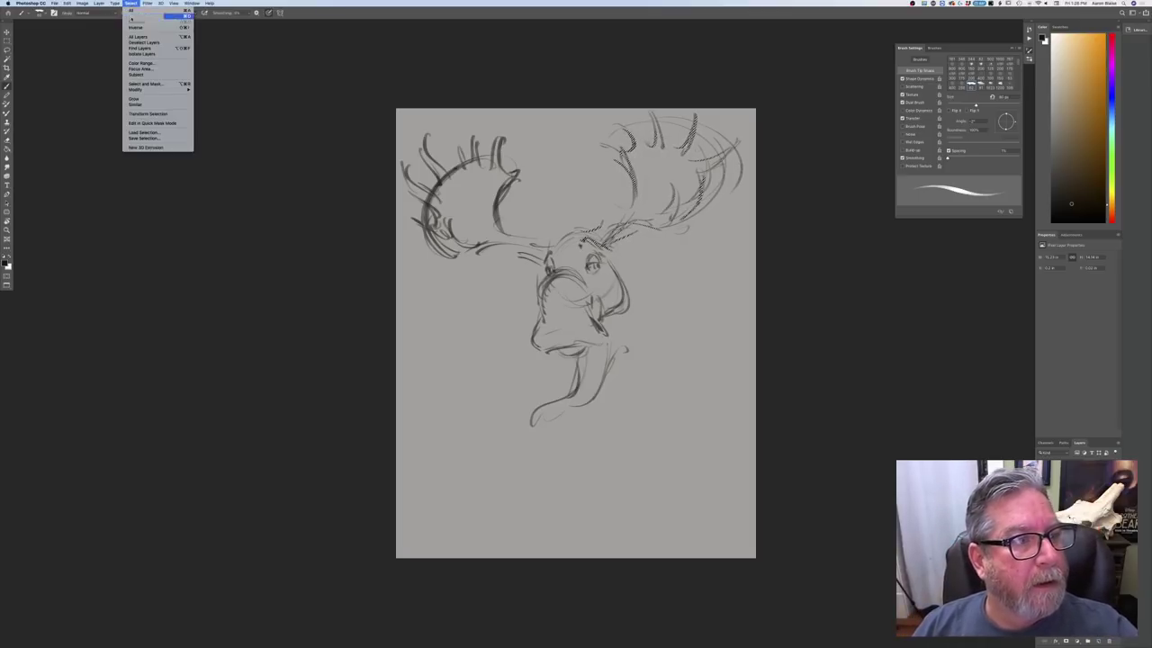
{"action": "left_click", "coordinate": [133, 19]}
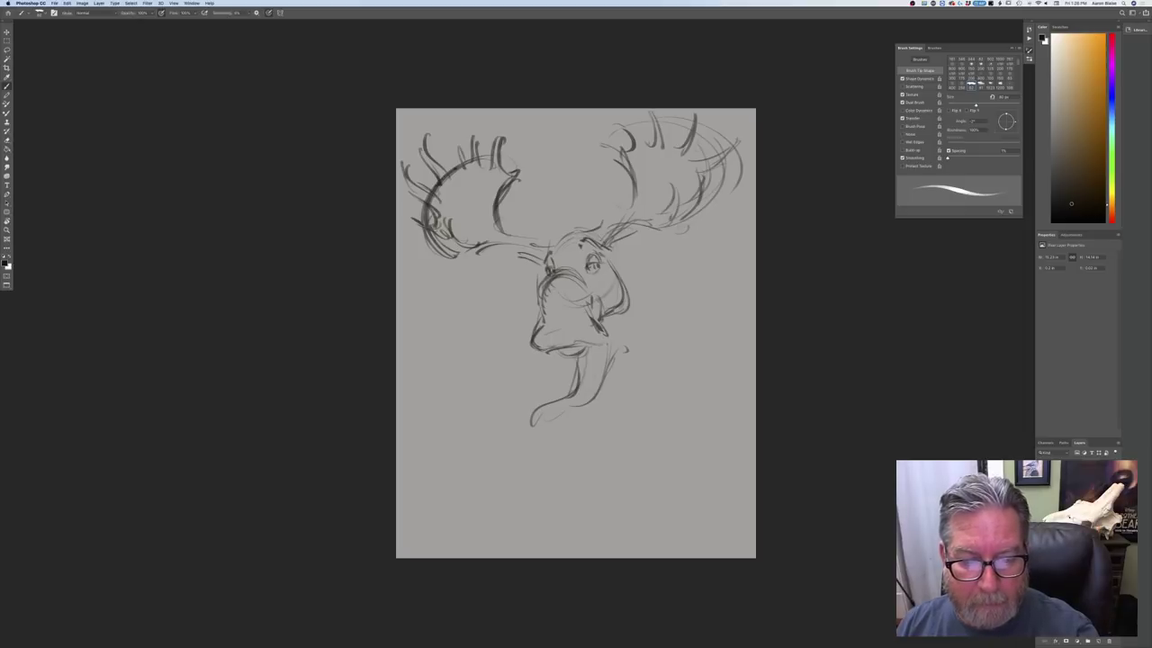
Refine the lower muzzle lines and sketch two upright ears between the antlers
{"action": "left_click_drag", "start_coordinate": [548, 330], "coordinate": [610, 335]}
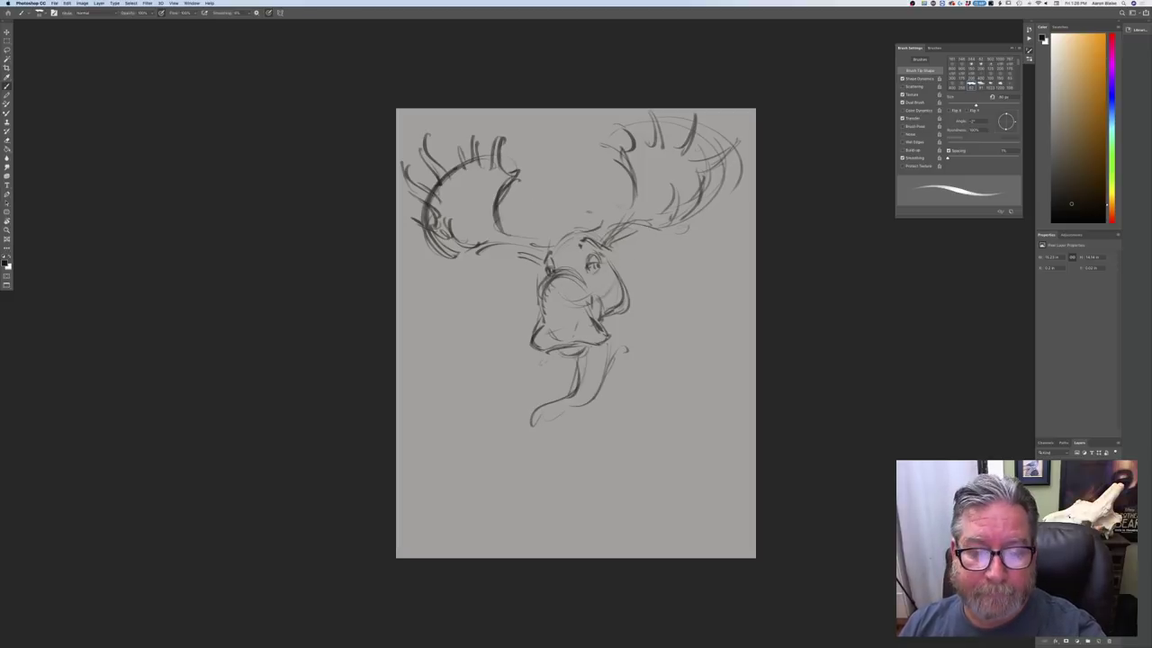
{"action": "mouse_move", "coordinate": [588, 229]}
{"action": "left_mouse_down"}
{"action": "mouse_move", "coordinate": [593, 179]}
{"action": "mouse_move", "coordinate": [601, 225]}
{"action": "left_mouse_up"}
{"action": "mouse_move", "coordinate": [529, 211]}
{"action": "left_mouse_down"}
{"action": "mouse_move", "coordinate": [549, 232]}
{"action": "mouse_move", "coordinate": [520, 245]}
{"action": "left_mouse_up"}
{"action": "mouse_move", "coordinate": [520, 207]}
{"action": "left_mouse_down"}
{"action": "mouse_move", "coordinate": [534, 239]}
{"action": "mouse_move", "coordinate": [560, 241]}
{"action": "left_mouse_up"}
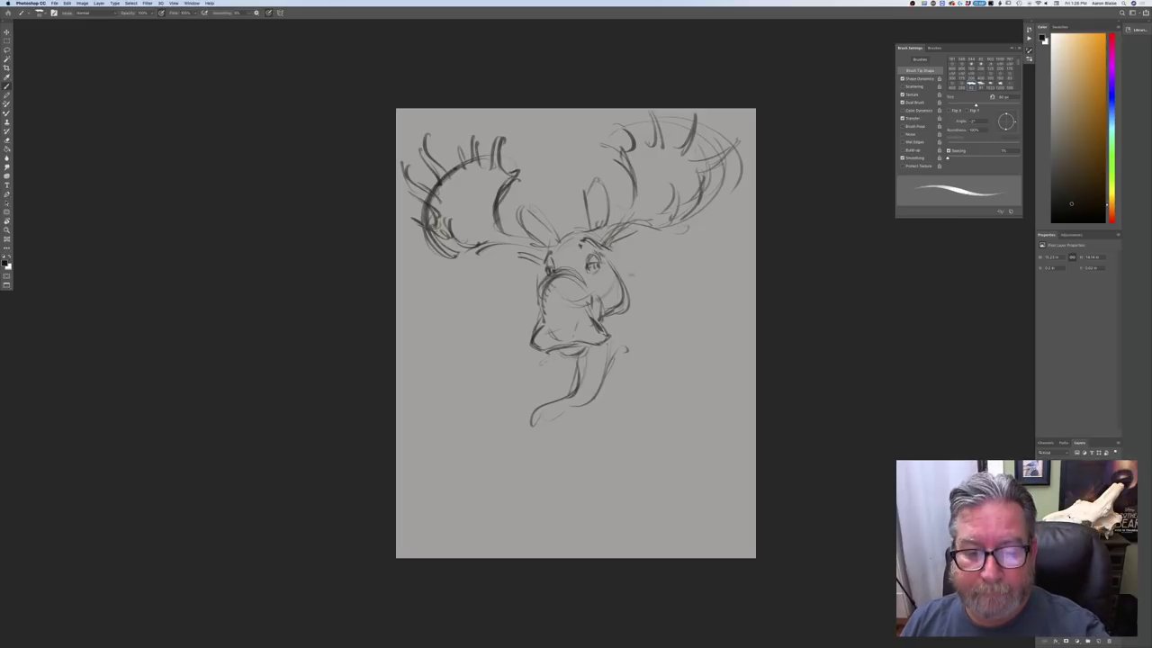
Outline a thick neck ending in a V-shaped base and replace the long dewlap with a short U-shaped one
{"action": "mouse_move", "coordinate": [625, 250]}
{"action": "left_mouse_down"}
{"action": "mouse_move", "coordinate": [653, 331]}
{"action": "mouse_move", "coordinate": [651, 383]}
{"action": "left_mouse_up"}
{"action": "left_click_drag", "start_coordinate": [634, 261], "coordinate": [644, 387]}
{"action": "mouse_move", "coordinate": [537, 354]}
{"action": "left_mouse_down"}
{"action": "mouse_move", "coordinate": [525, 411]}
{"action": "mouse_move", "coordinate": [531, 387]}
{"action": "mouse_move", "coordinate": [533, 401]}
{"action": "left_mouse_up"}
{"action": "mouse_move", "coordinate": [624, 340]}
{"action": "left_mouse_down"}
{"action": "mouse_move", "coordinate": [584, 403]}
{"action": "mouse_move", "coordinate": [576, 360]}
{"action": "mouse_move", "coordinate": [536, 407]}
{"action": "mouse_move", "coordinate": [547, 437]}
{"action": "left_mouse_up"}
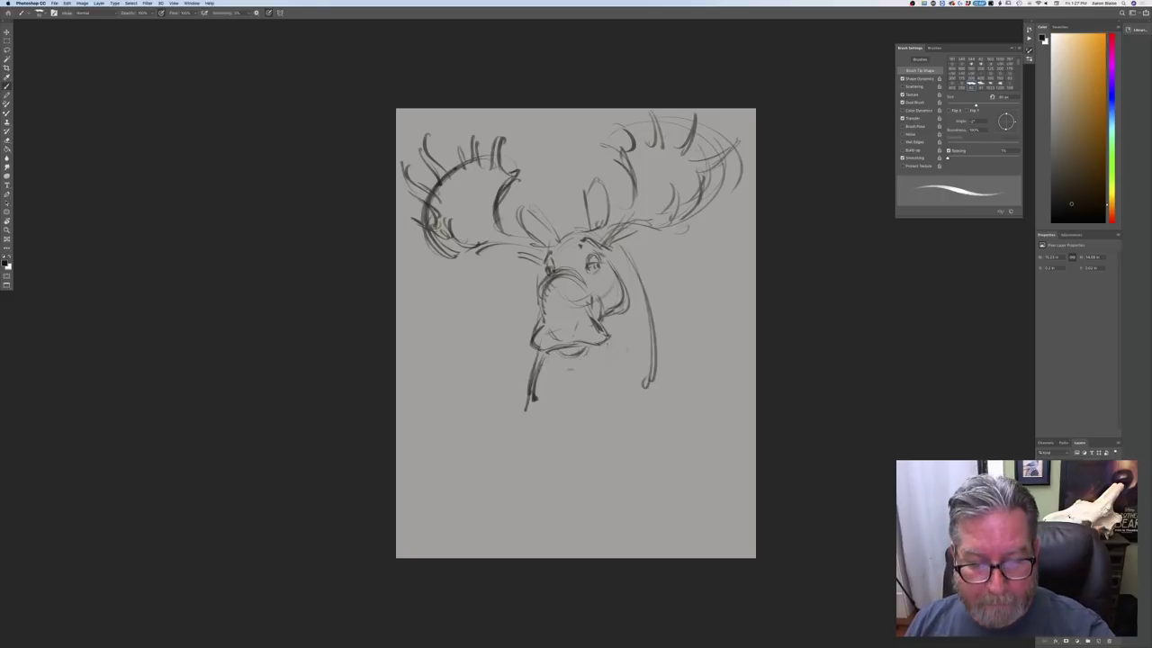
{"action": "mouse_move", "coordinate": [572, 358]}
{"action": "left_mouse_down"}
{"action": "mouse_move", "coordinate": [610, 360]}
{"action": "mouse_move", "coordinate": [578, 400]}
{"action": "mouse_move", "coordinate": [601, 389]}
{"action": "mouse_move", "coordinate": [572, 403]}
{"action": "left_mouse_up"}
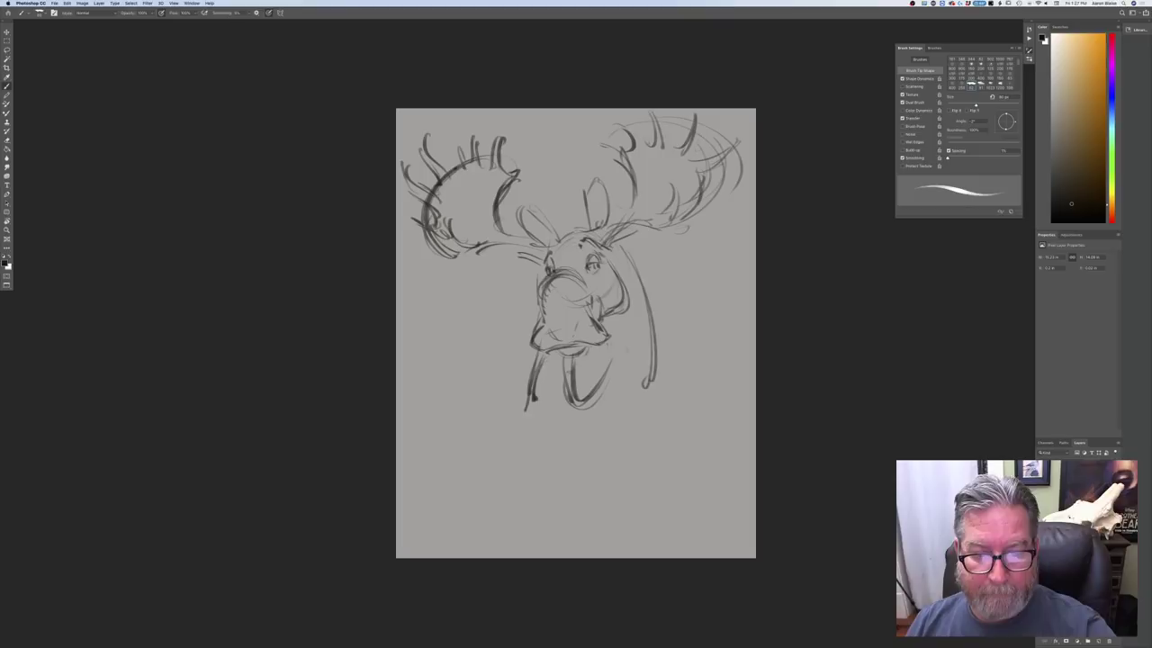
{"action": "mouse_move", "coordinate": [639, 261]}
{"action": "left_mouse_down"}
{"action": "mouse_move", "coordinate": [660, 374]}
{"action": "mouse_move", "coordinate": [559, 439]}
{"action": "mouse_move", "coordinate": [533, 401]}
{"action": "mouse_move", "coordinate": [554, 428]}
{"action": "left_mouse_up"}
{"action": "mouse_move", "coordinate": [529, 383]}
{"action": "left_mouse_down"}
{"action": "mouse_move", "coordinate": [557, 432]}
{"action": "mouse_move", "coordinate": [523, 400]}
{"action": "left_mouse_up"}
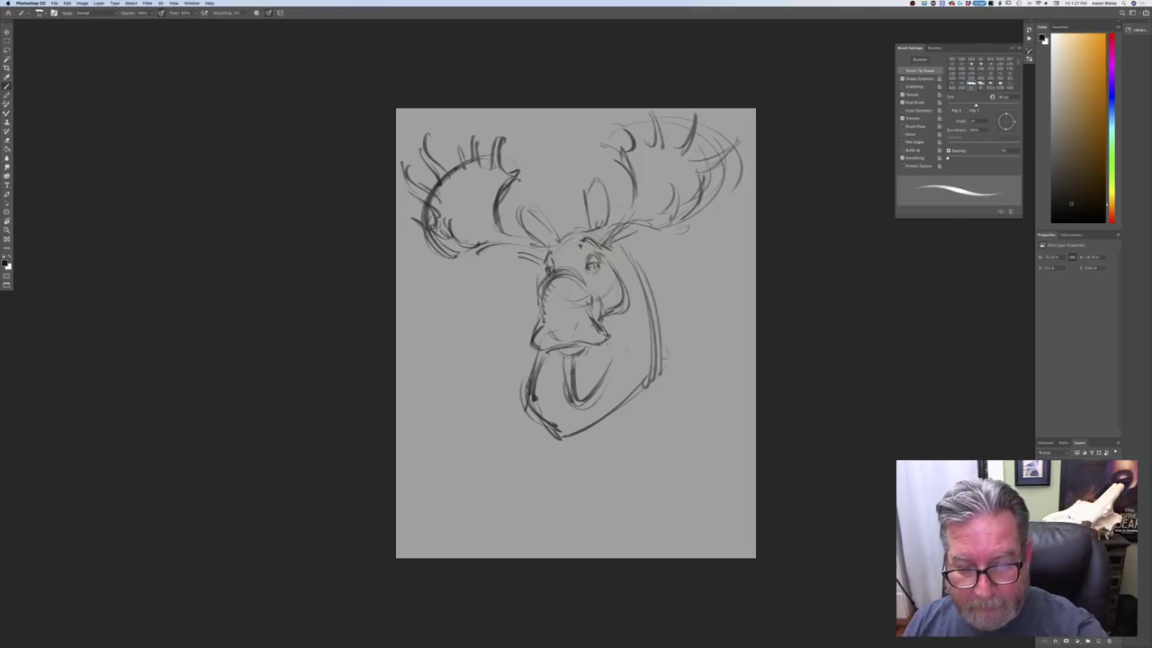
Sketch a wide shirt collar with two pointed flaps around the base of the neck
{"action": "left_click_drag", "start_coordinate": [666, 351], "coordinate": [679, 406]}
{"action": "left_click_drag", "start_coordinate": [664, 355], "coordinate": [678, 394]}
{"action": "left_click_drag", "start_coordinate": [574, 438], "coordinate": [598, 470]}
{"action": "left_click_drag", "start_coordinate": [674, 389], "coordinate": [602, 484]}
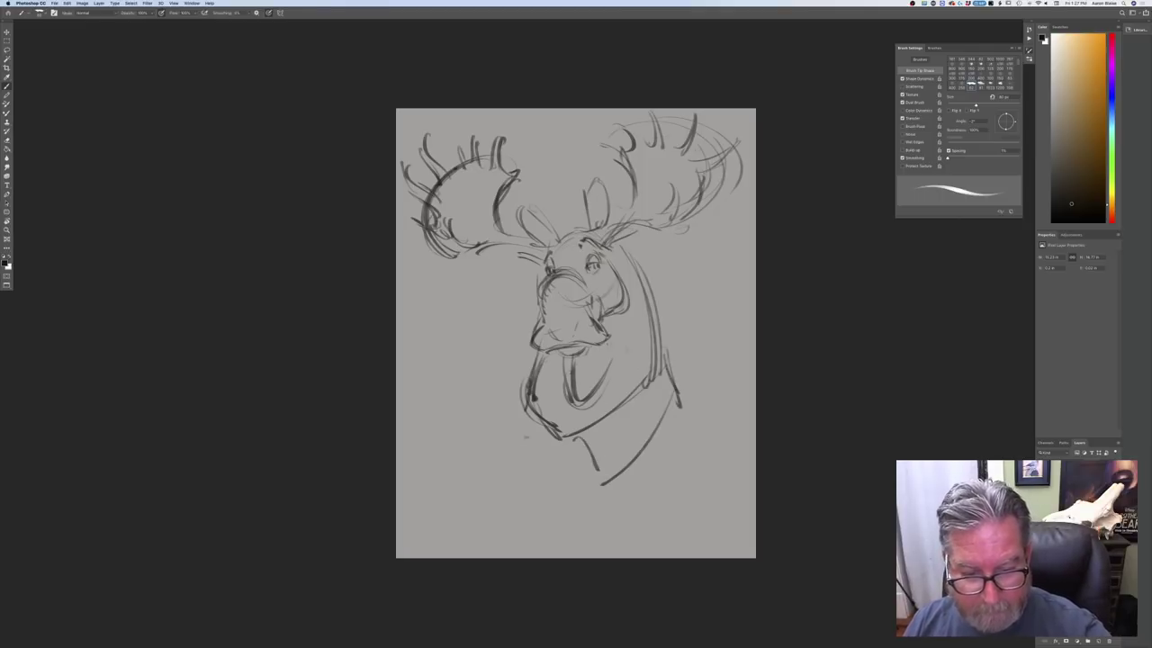
{"action": "mouse_move", "coordinate": [527, 376]}
{"action": "left_mouse_down"}
{"action": "mouse_move", "coordinate": [506, 405]}
{"action": "mouse_move", "coordinate": [520, 475]}
{"action": "mouse_move", "coordinate": [501, 479]}
{"action": "left_mouse_up"}
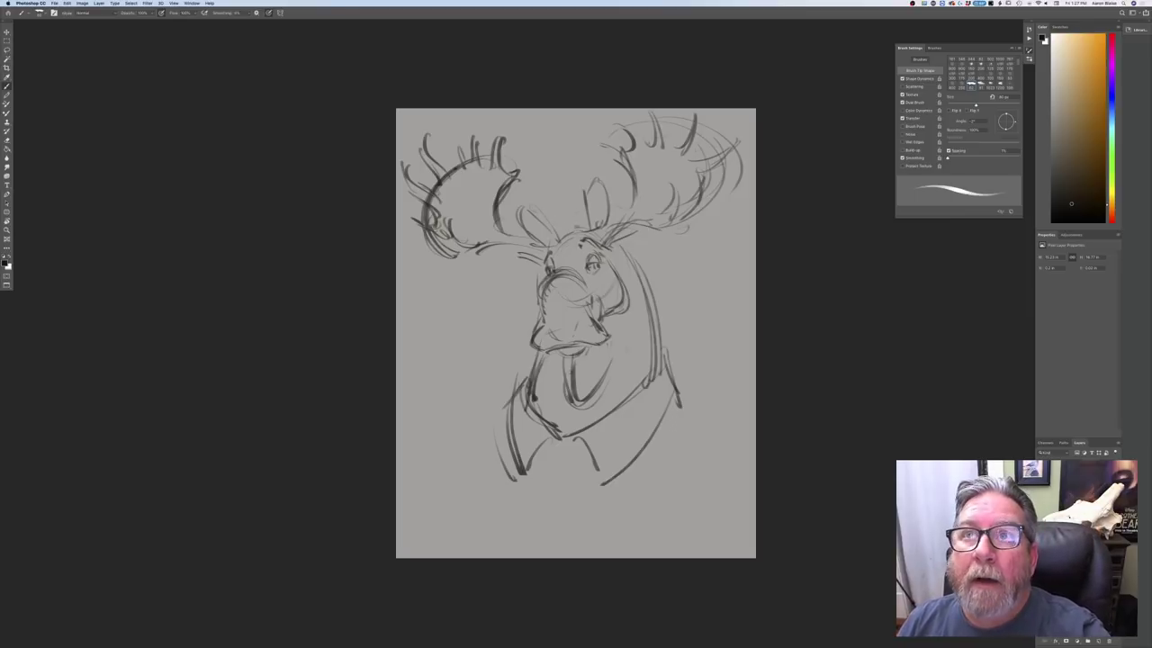
Add short hair tufts on the crown, define the eyes and brows, and darken both ear outlines
{"action": "left_click_drag", "start_coordinate": [585, 227], "coordinate": [576, 231]}
{"action": "left_click_drag", "start_coordinate": [575, 222], "coordinate": [567, 234]}
{"action": "left_click_drag", "start_coordinate": [567, 234], "coordinate": [553, 246]}
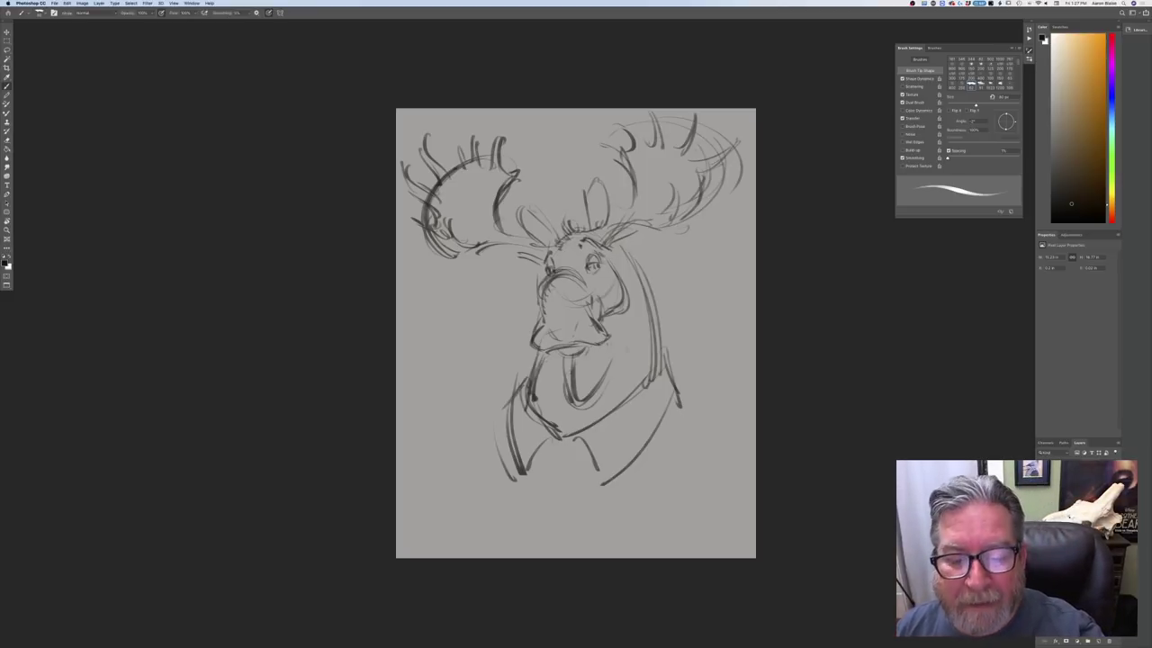
{"action": "mouse_move", "coordinate": [586, 274]}
{"action": "left_mouse_down"}
{"action": "mouse_move", "coordinate": [597, 275]}
{"action": "mouse_move", "coordinate": [586, 273]}
{"action": "left_mouse_up"}
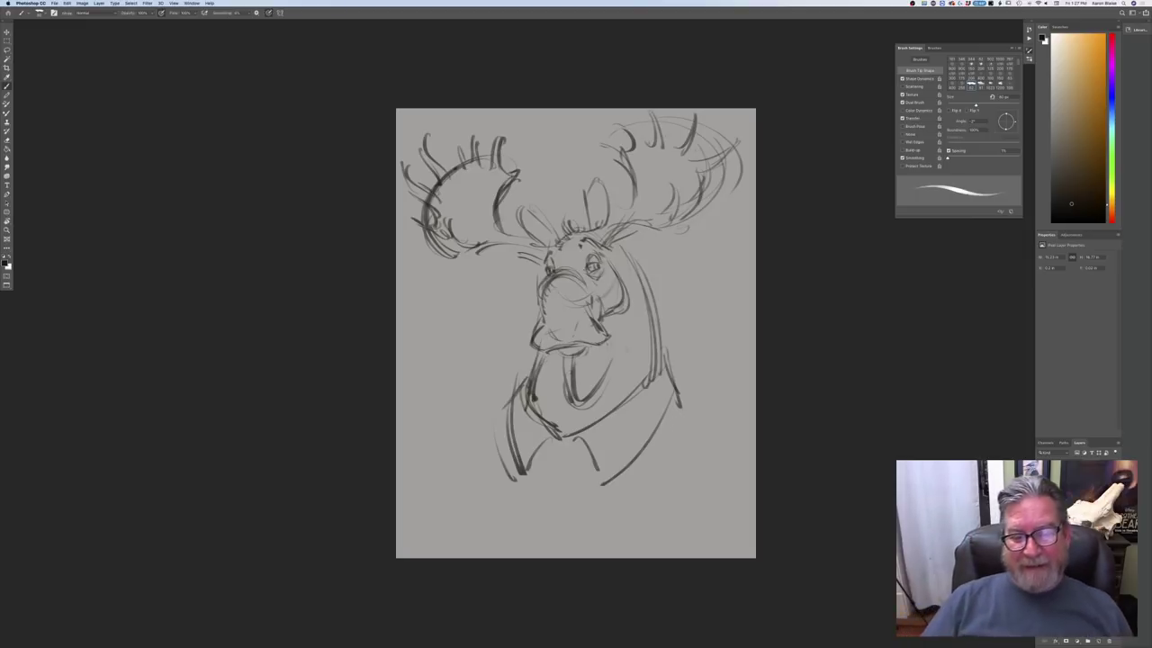
{"action": "left_click_drag", "start_coordinate": [546, 271], "coordinate": [542, 290]}
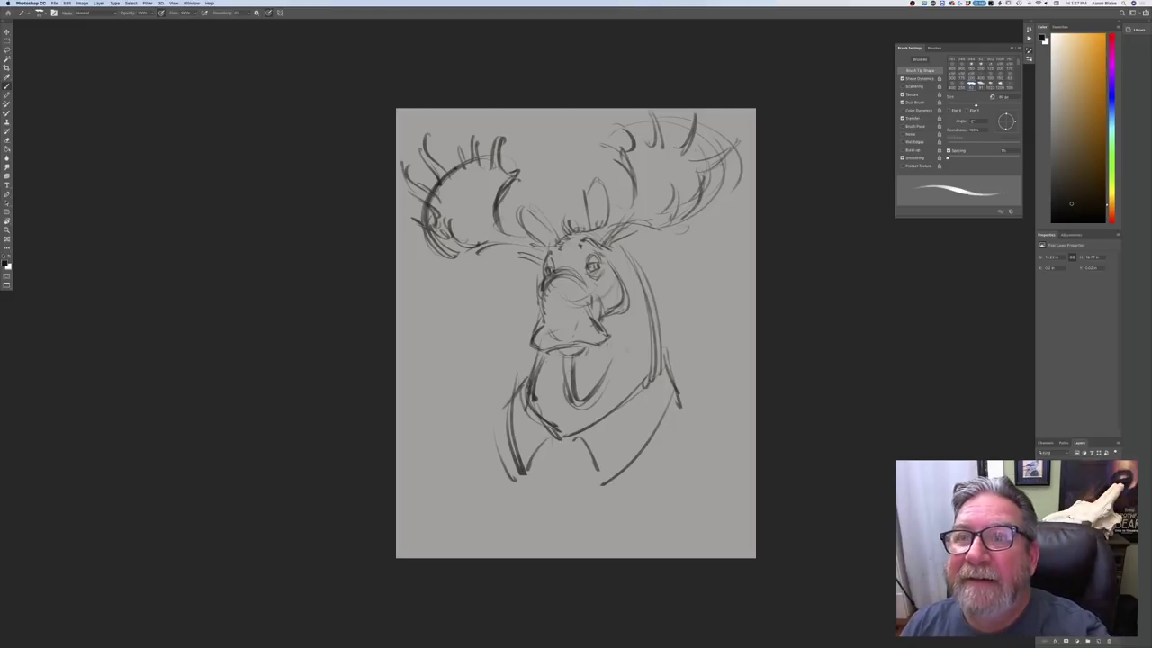
{"action": "mouse_move", "coordinate": [584, 240]}
{"action": "left_mouse_down"}
{"action": "mouse_move", "coordinate": [603, 251]}
{"action": "mouse_move", "coordinate": [554, 246]}
{"action": "left_mouse_up"}
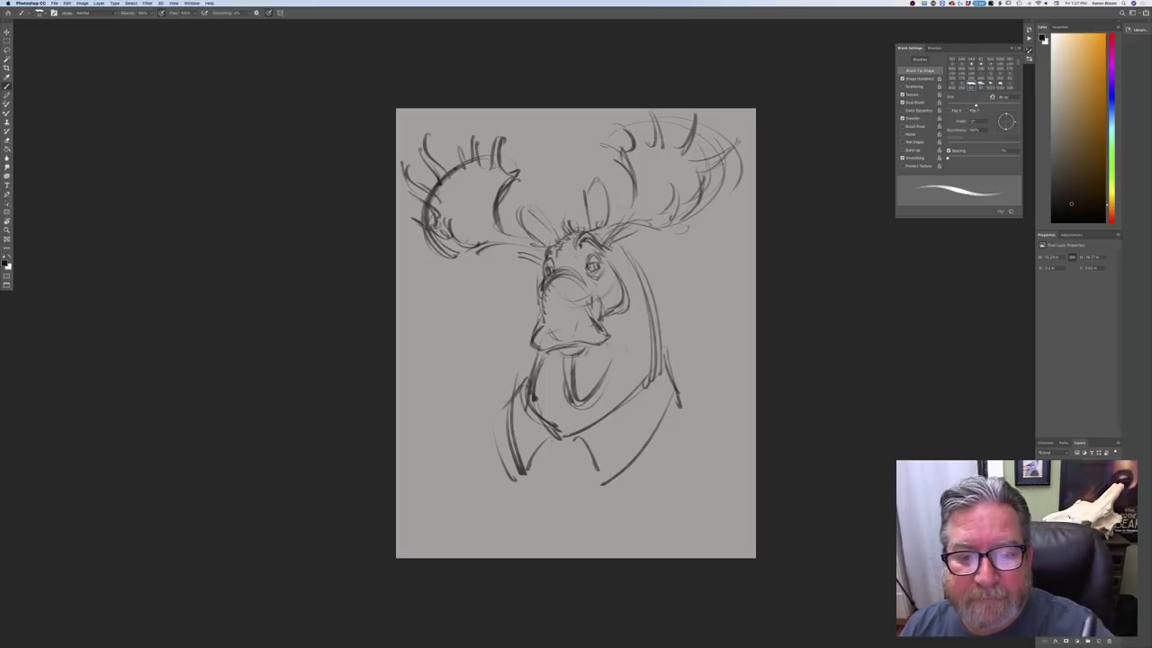
{"action": "mouse_move", "coordinate": [587, 207]}
{"action": "left_mouse_down"}
{"action": "mouse_move", "coordinate": [595, 232]}
{"action": "mouse_move", "coordinate": [610, 210]}
{"action": "mouse_move", "coordinate": [599, 234]}
{"action": "mouse_move", "coordinate": [540, 239]}
{"action": "mouse_move", "coordinate": [549, 229]}
{"action": "mouse_move", "coordinate": [545, 245]}
{"action": "left_mouse_up"}
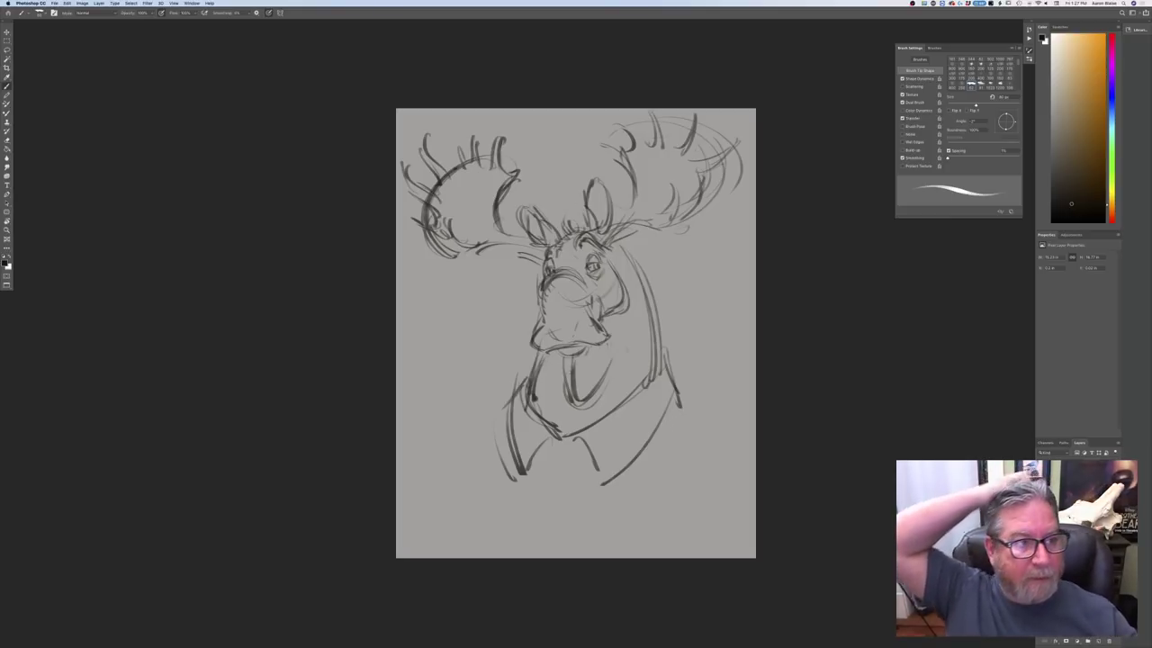
Flip the canvas horizontally and darken the back and front contours of the neck
{"action": "left_click", "coordinate": [81, 3]}
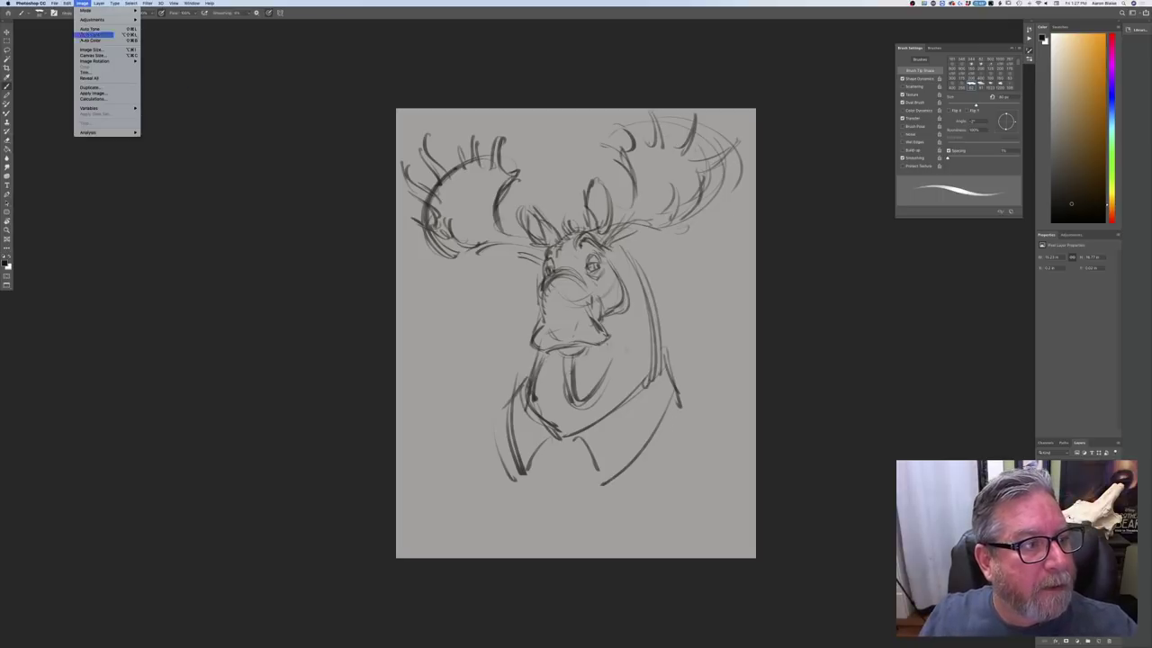
{"action": "mouse_move", "coordinate": [108, 65]}
{"action": "left_click", "coordinate": [158, 87]}
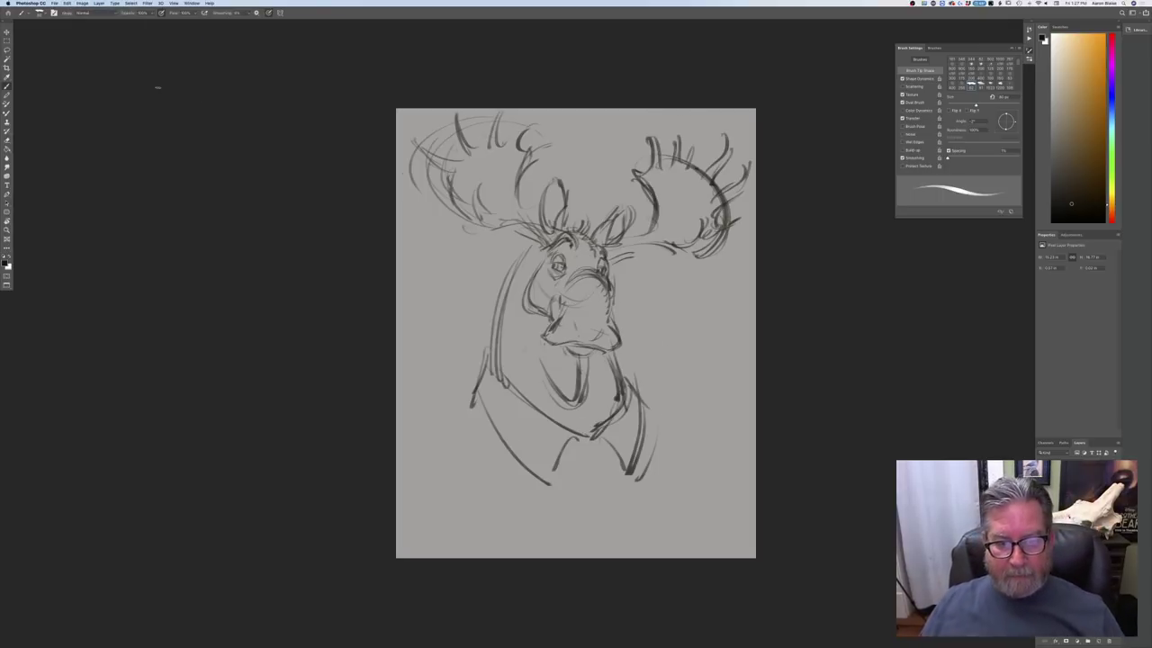
{"action": "left_click_drag", "start_coordinate": [533, 252], "coordinate": [497, 353]}
{"action": "left_click_drag", "start_coordinate": [606, 356], "coordinate": [617, 395]}
{"action": "left_click_drag", "start_coordinate": [608, 356], "coordinate": [619, 394]}
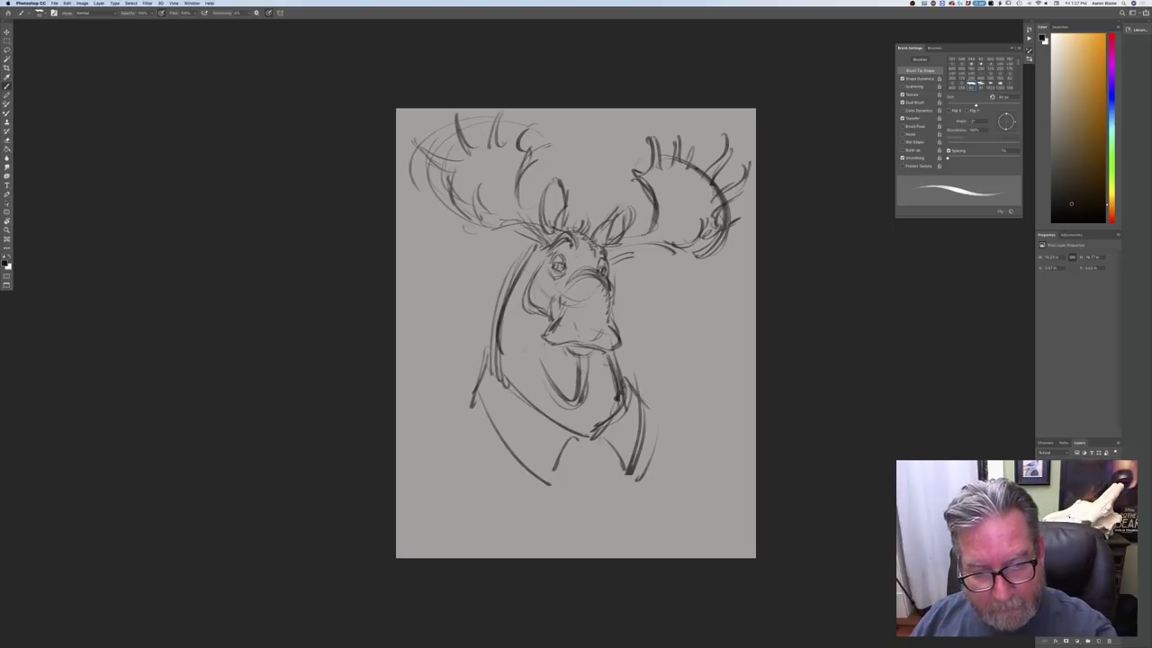
Draw a party blower with a curled spiral end sticking out of the moose's mouth
{"action": "mouse_move", "coordinate": [600, 350]}
{"action": "left_mouse_down"}
{"action": "mouse_move", "coordinate": [673, 386]}
{"action": "mouse_move", "coordinate": [659, 364]}
{"action": "mouse_move", "coordinate": [675, 364]}
{"action": "left_mouse_up"}
{"action": "mouse_move", "coordinate": [667, 351]}
{"action": "left_mouse_down"}
{"action": "mouse_move", "coordinate": [660, 367]}
{"action": "mouse_move", "coordinate": [688, 364]}
{"action": "left_mouse_up"}
{"action": "mouse_move", "coordinate": [612, 349]}
{"action": "left_mouse_down"}
{"action": "mouse_move", "coordinate": [650, 375]}
{"action": "mouse_move", "coordinate": [633, 369]}
{"action": "left_mouse_up"}
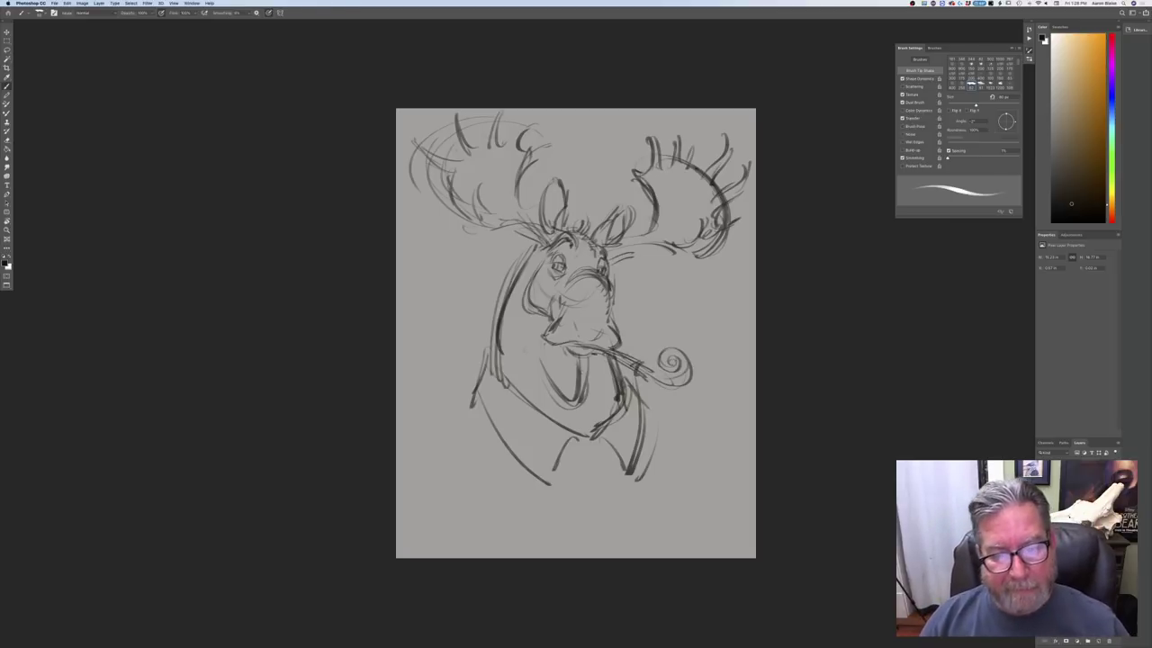
Darken the jaw line, the far edge of the muzzle and the back contour of the neck
{"action": "left_click_drag", "start_coordinate": [548, 300], "coordinate": [544, 320]}
{"action": "left_click_drag", "start_coordinate": [539, 268], "coordinate": [542, 318]}
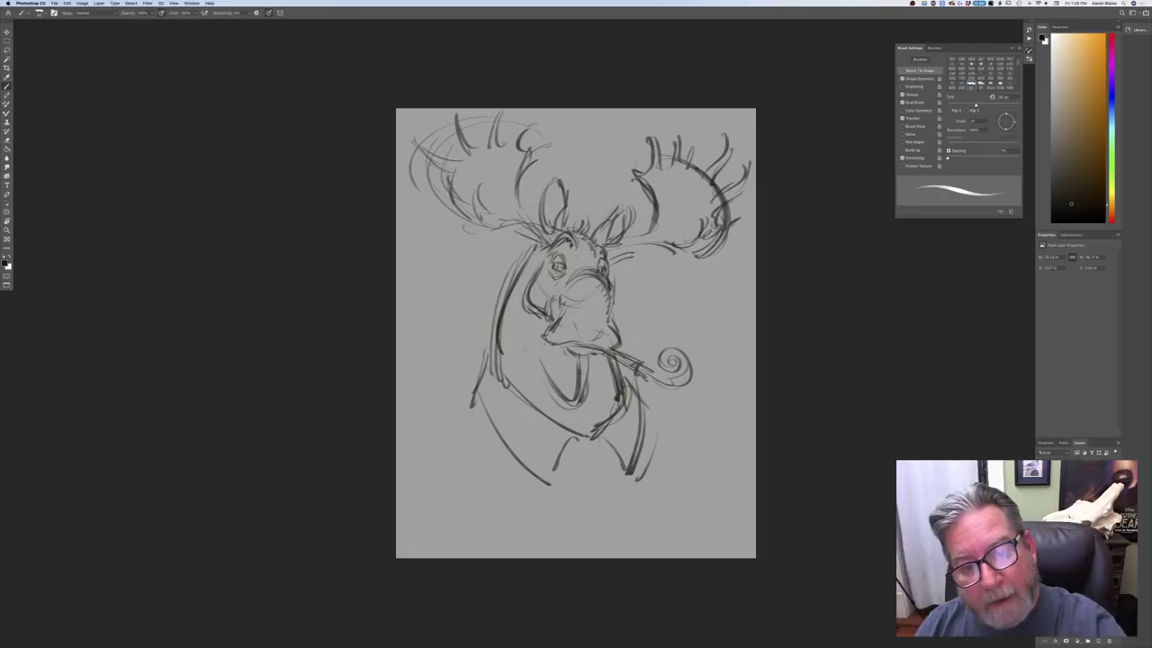
{"action": "mouse_move", "coordinate": [613, 293]}
{"action": "left_mouse_down"}
{"action": "mouse_move", "coordinate": [609, 328]}
{"action": "mouse_move", "coordinate": [619, 337]}
{"action": "left_mouse_up"}
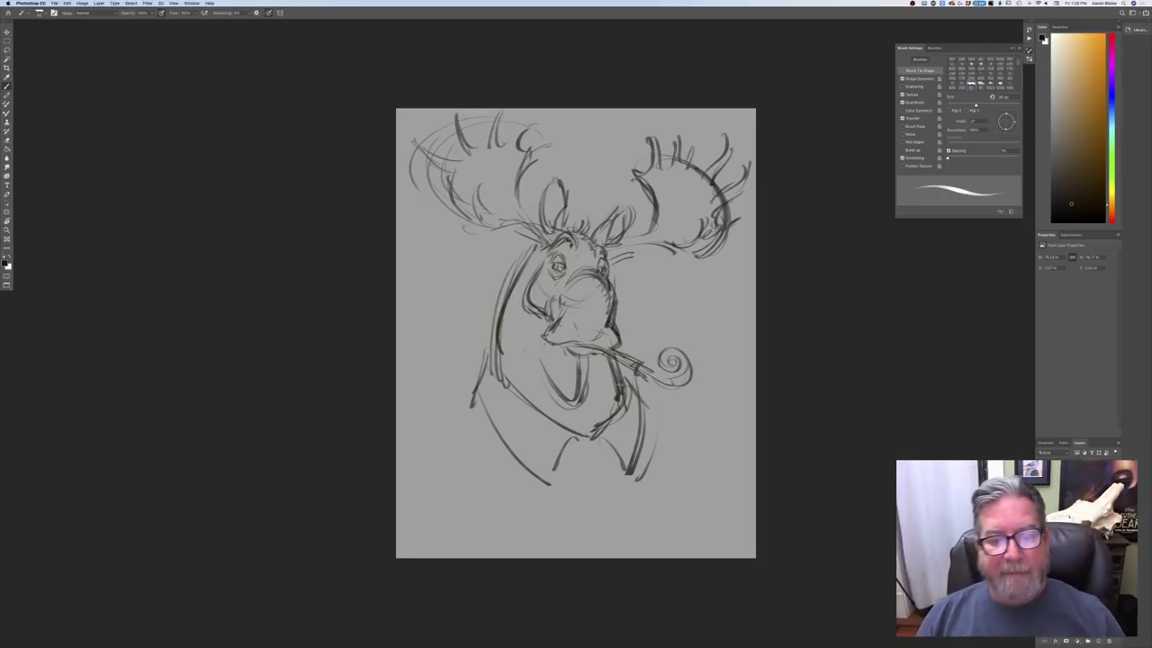
{"action": "left_click_drag", "start_coordinate": [497, 311], "coordinate": [494, 372]}
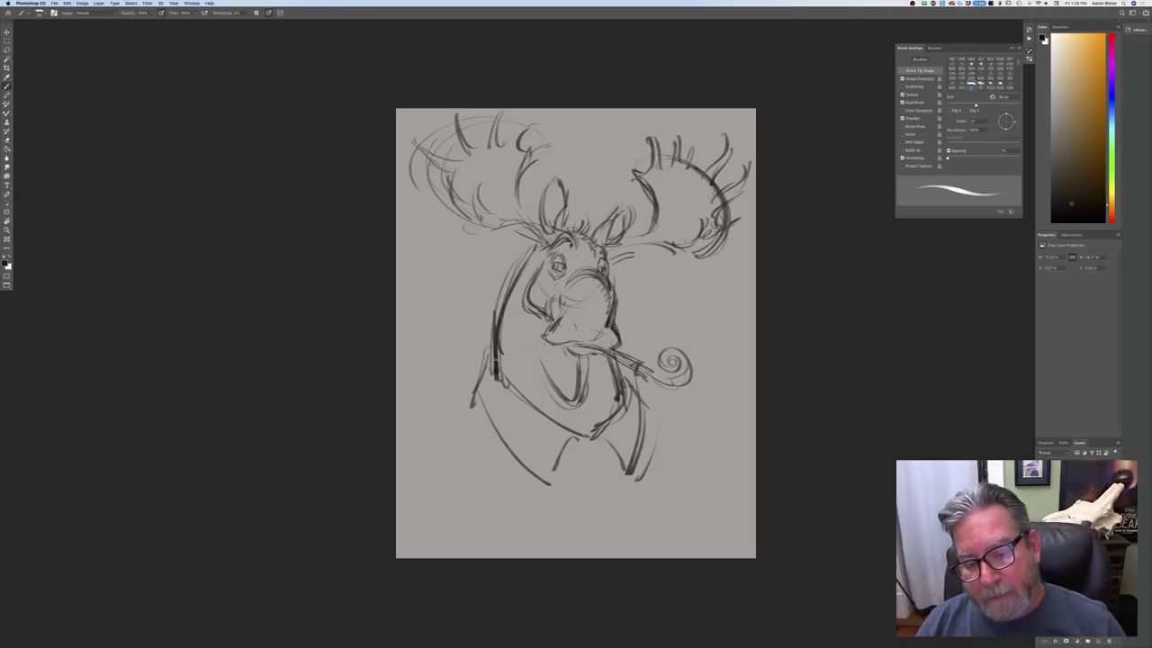
Draw the left-hand shoulder and arm sloping down from the collar with long strokes
{"action": "left_click_drag", "start_coordinate": [481, 381], "coordinate": [467, 432]}
{"action": "left_click_drag", "start_coordinate": [477, 378], "coordinate": [463, 522]}
{"action": "left_click_drag", "start_coordinate": [469, 414], "coordinate": [454, 466]}
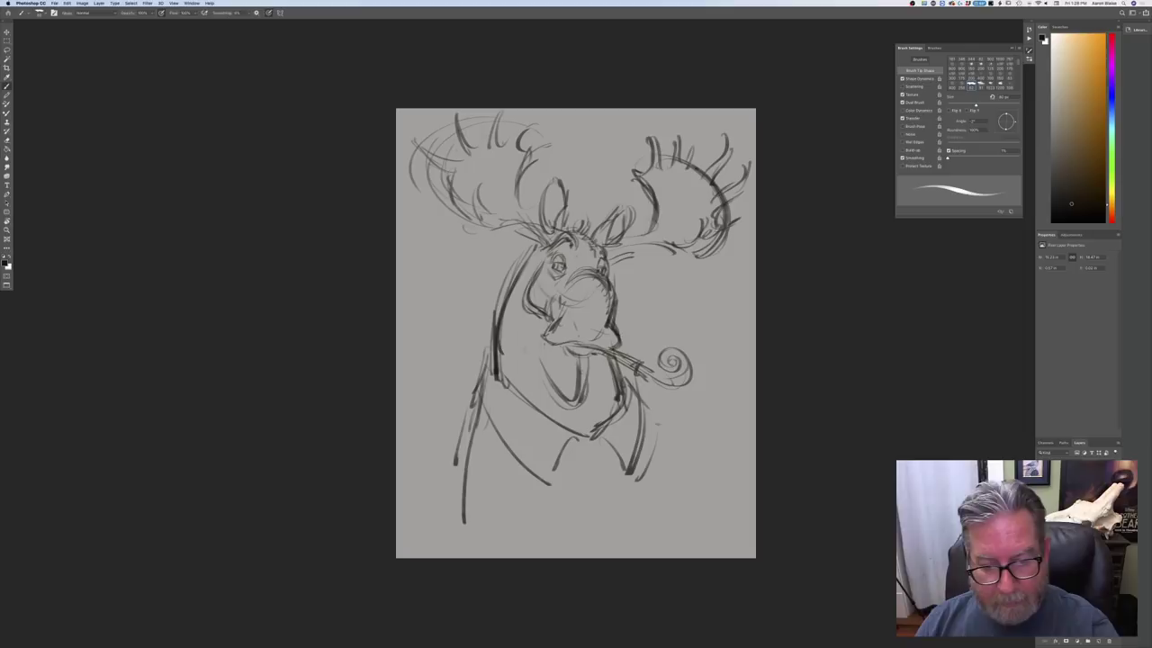
Sketch a diagonal line from the right-hand collar to a loose raised hand shape near the canvas edge
{"action": "left_click_drag", "start_coordinate": [675, 430], "coordinate": [718, 467]}
{"action": "left_click_drag", "start_coordinate": [734, 473], "coordinate": [731, 486]}
{"action": "left_click_drag", "start_coordinate": [740, 439], "coordinate": [729, 486]}
{"action": "mouse_move", "coordinate": [684, 449]}
{"action": "left_mouse_down"}
{"action": "mouse_move", "coordinate": [734, 421]}
{"action": "mouse_move", "coordinate": [711, 457]}
{"action": "mouse_move", "coordinate": [723, 433]}
{"action": "mouse_move", "coordinate": [712, 425]}
{"action": "mouse_move", "coordinate": [711, 437]}
{"action": "left_mouse_up"}
{"action": "left_click_drag", "start_coordinate": [718, 397], "coordinate": [705, 434]}
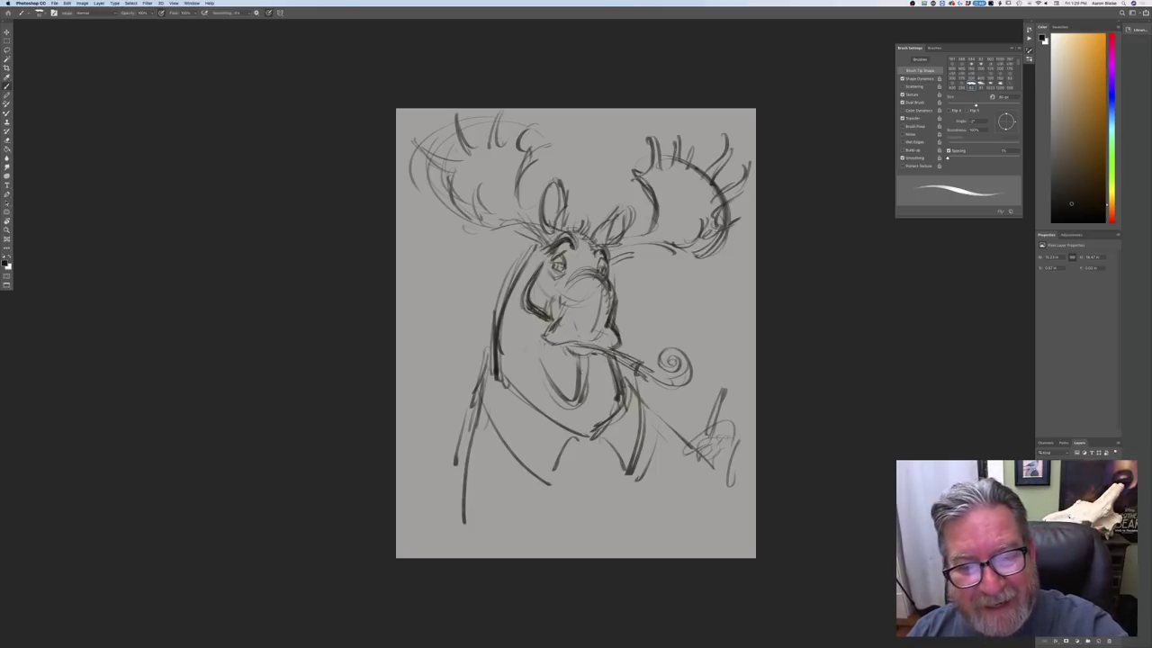
Darken the ears, the heavy brows and the bases of both antlers
{"action": "mouse_move", "coordinate": [614, 218]}
{"action": "left_mouse_down"}
{"action": "mouse_move", "coordinate": [628, 218]}
{"action": "mouse_move", "coordinate": [610, 248]}
{"action": "left_mouse_up"}
{"action": "mouse_move", "coordinate": [613, 258]}
{"action": "left_mouse_down"}
{"action": "mouse_move", "coordinate": [657, 249]}
{"action": "mouse_move", "coordinate": [606, 260]}
{"action": "mouse_move", "coordinate": [528, 247]}
{"action": "left_mouse_up"}
{"action": "left_click_drag", "start_coordinate": [558, 231], "coordinate": [525, 221]}
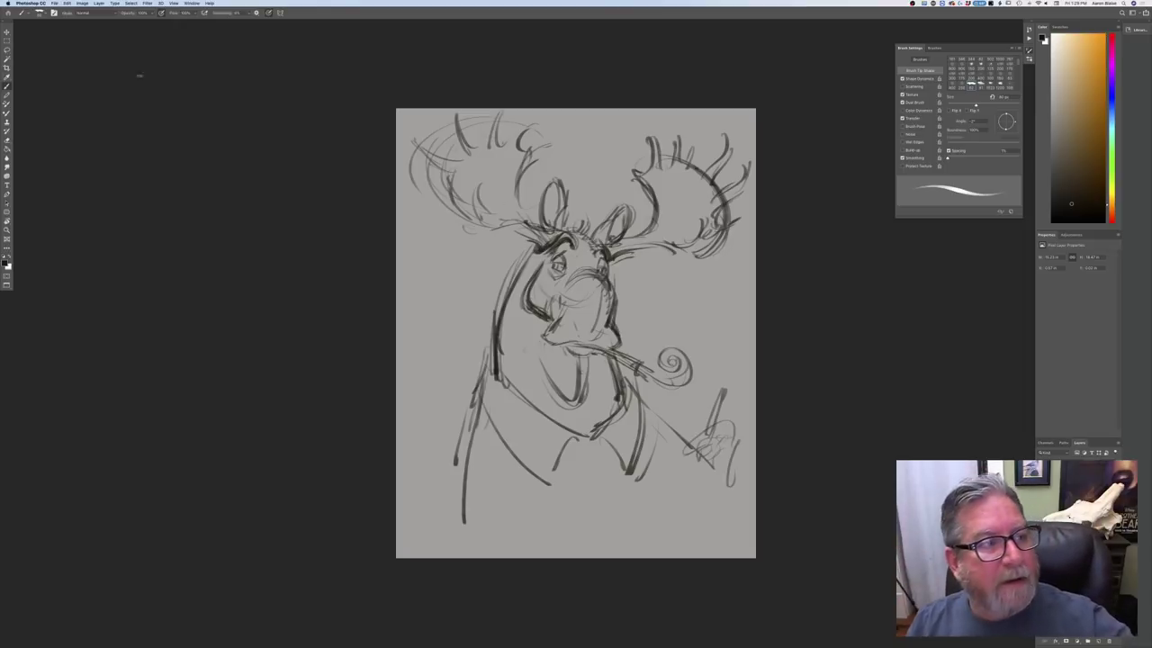
Flip the canvas horizontally back to its original orientation and hide the moose sketch layer
{"action": "left_click", "coordinate": [82, 4]}
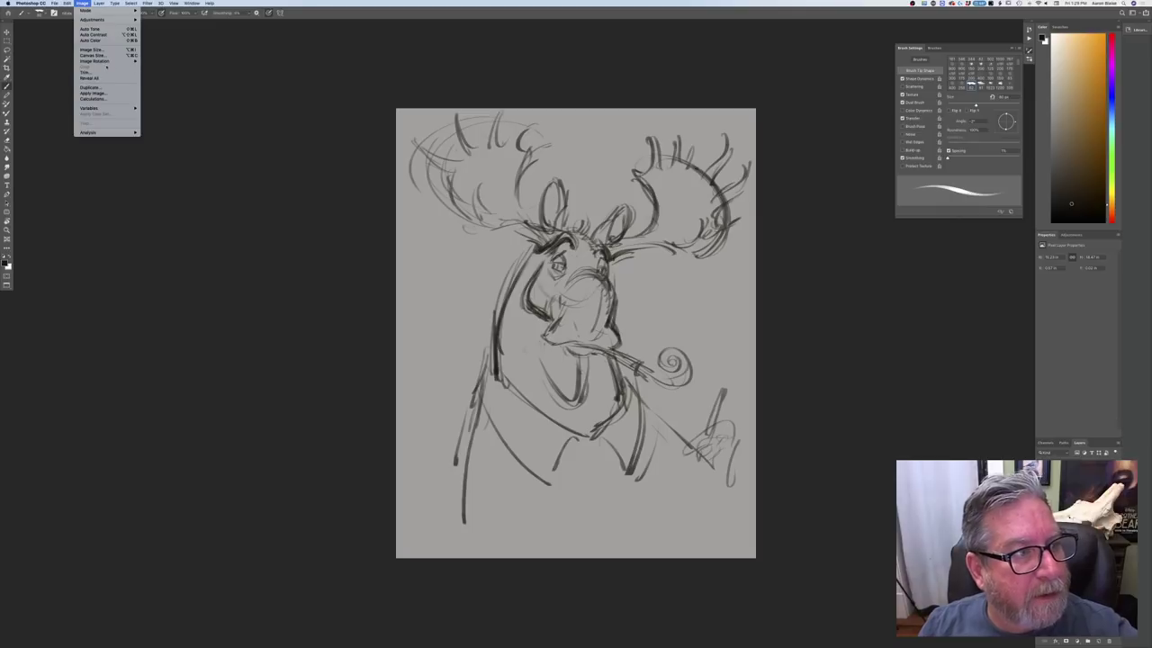
{"action": "mouse_move", "coordinate": [108, 60]}
{"action": "left_click", "coordinate": [157, 87]}
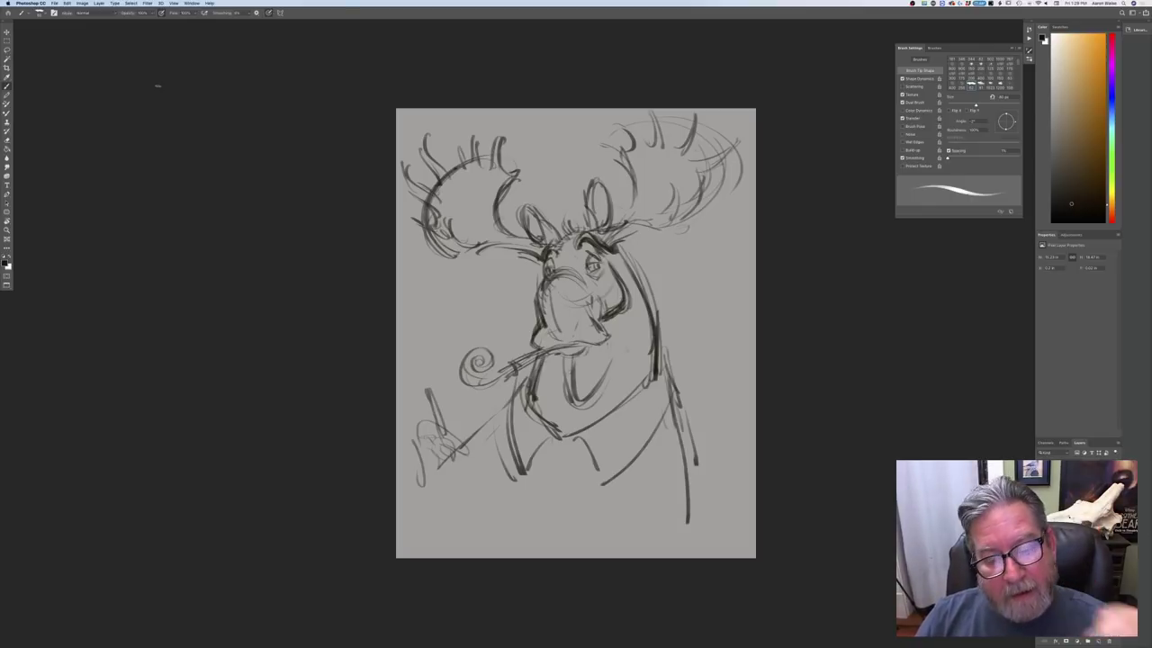
{"action": "left_click", "coordinate": [1041, 486]}
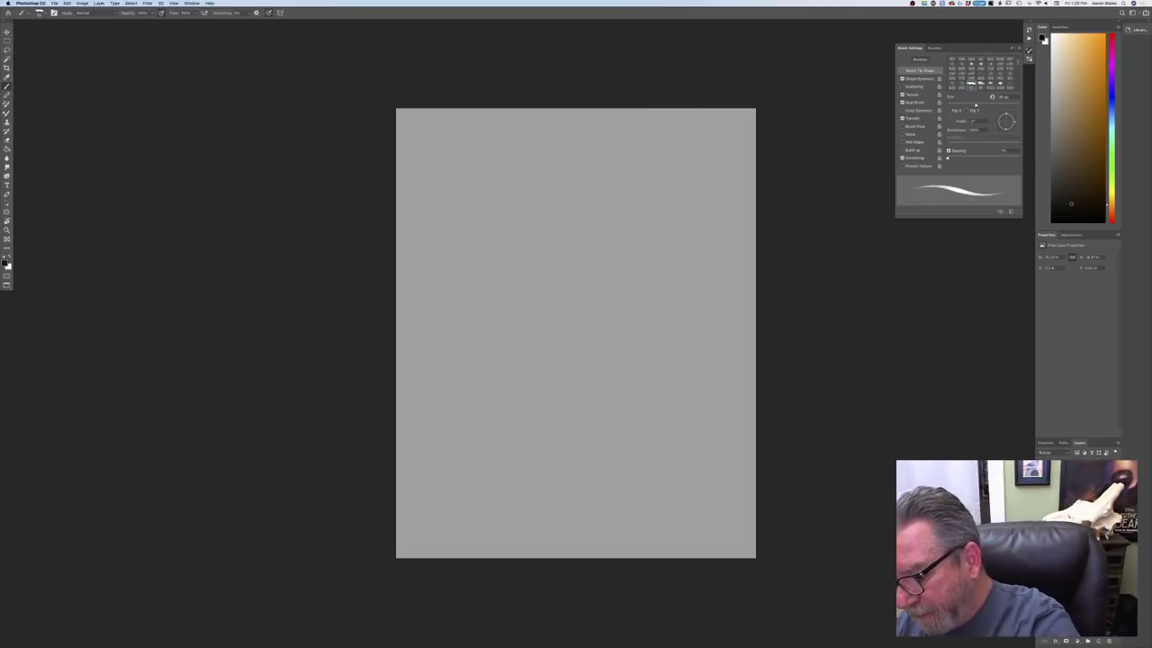
Add a new layer and rotate the canvas 90° clockwise into landscape format
{"action": "left_click", "coordinate": [1096, 641]}
{"action": "left_click", "coordinate": [82, 4]}
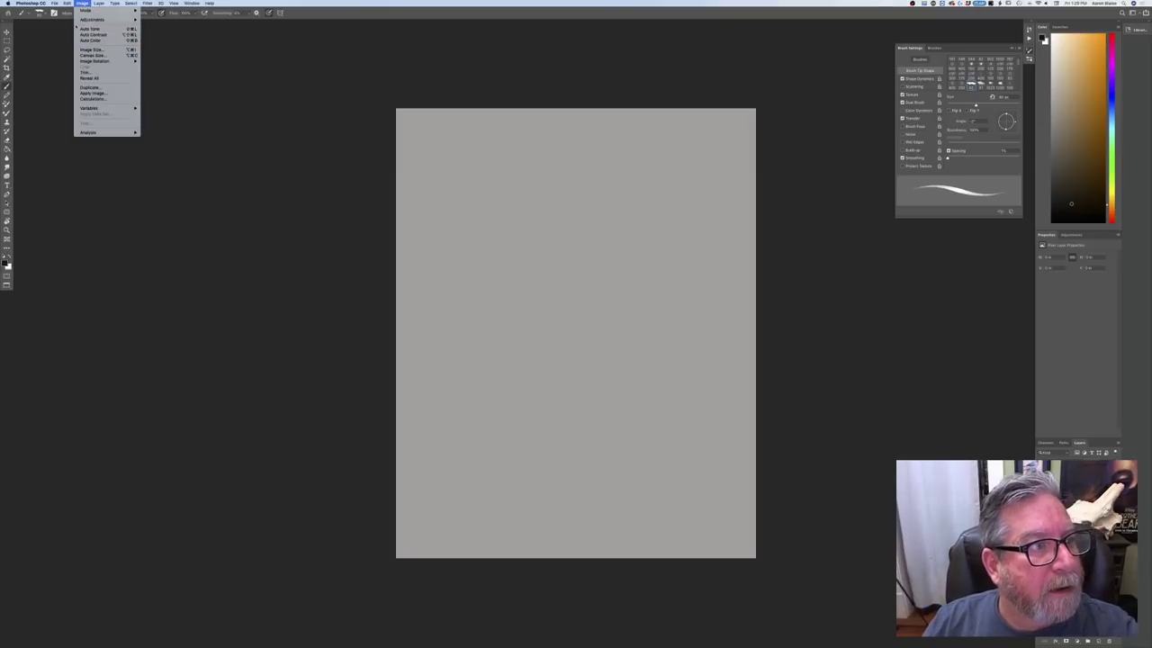
{"action": "mouse_move", "coordinate": [103, 61]}
{"action": "left_click", "coordinate": [149, 67]}
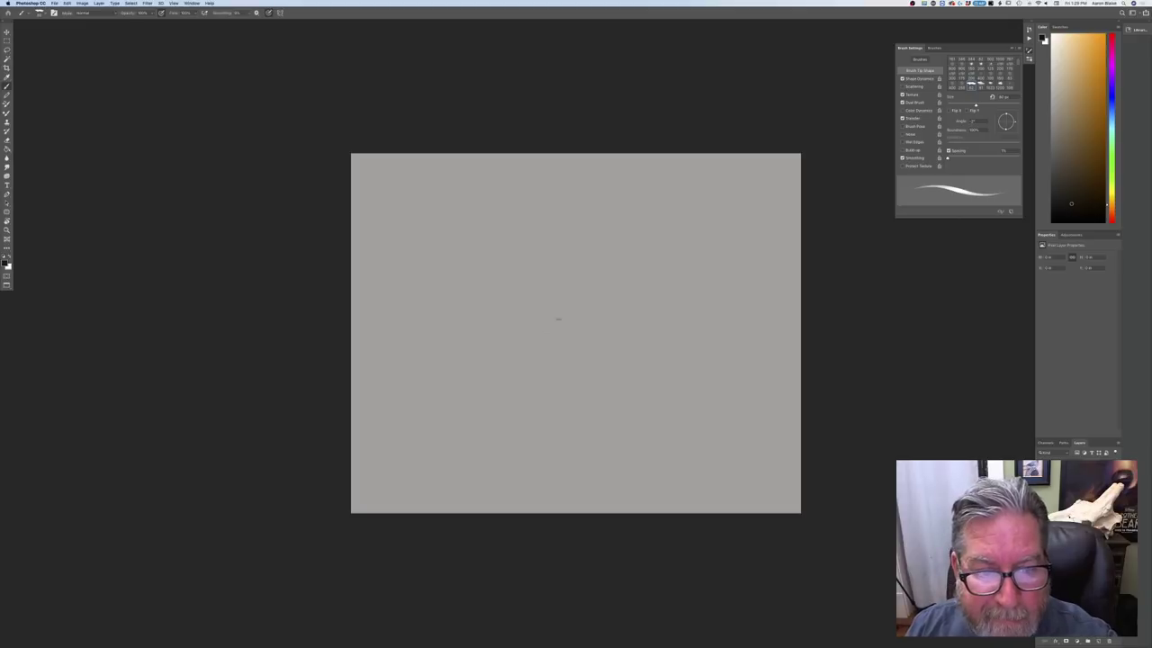
Sketch a left-facing moose head in profile with a cheek curve, forehead slope, drooping muzzle, mouth and jawline
{"action": "mouse_move", "coordinate": [567, 283]}
{"action": "left_mouse_down"}
{"action": "mouse_move", "coordinate": [571, 356]}
{"action": "mouse_move", "coordinate": [565, 344]}
{"action": "left_mouse_up"}
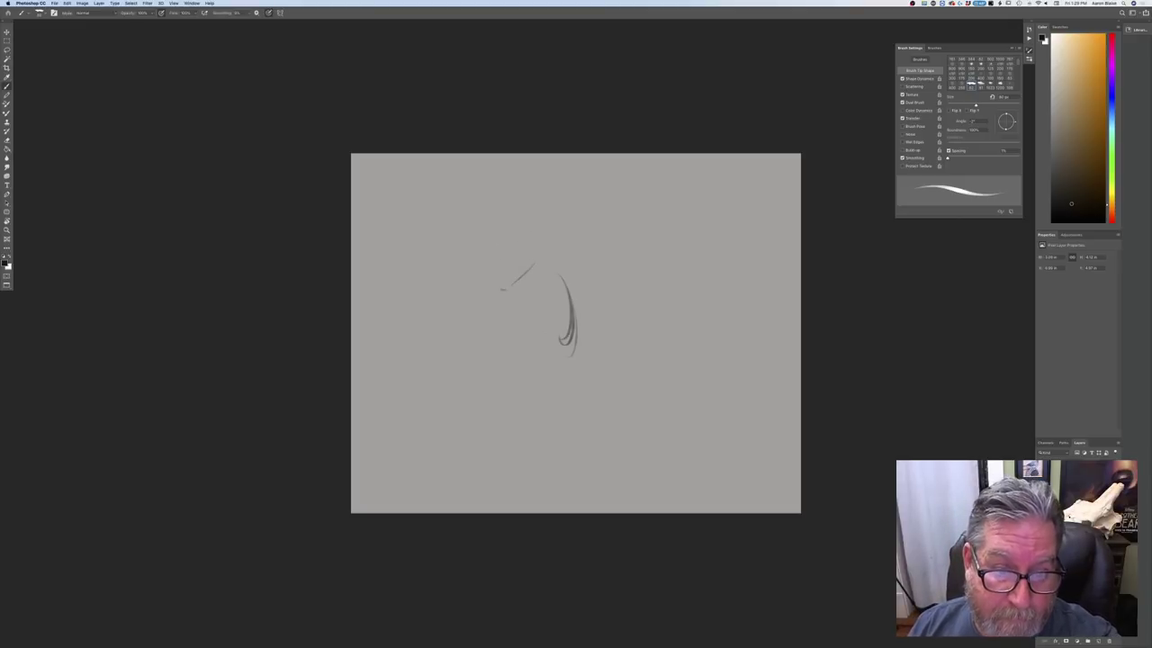
{"action": "mouse_move", "coordinate": [518, 281]}
{"action": "left_mouse_down"}
{"action": "mouse_move", "coordinate": [455, 319]}
{"action": "mouse_move", "coordinate": [448, 347]}
{"action": "mouse_move", "coordinate": [434, 351]}
{"action": "mouse_move", "coordinate": [476, 337]}
{"action": "mouse_move", "coordinate": [430, 357]}
{"action": "left_mouse_up"}
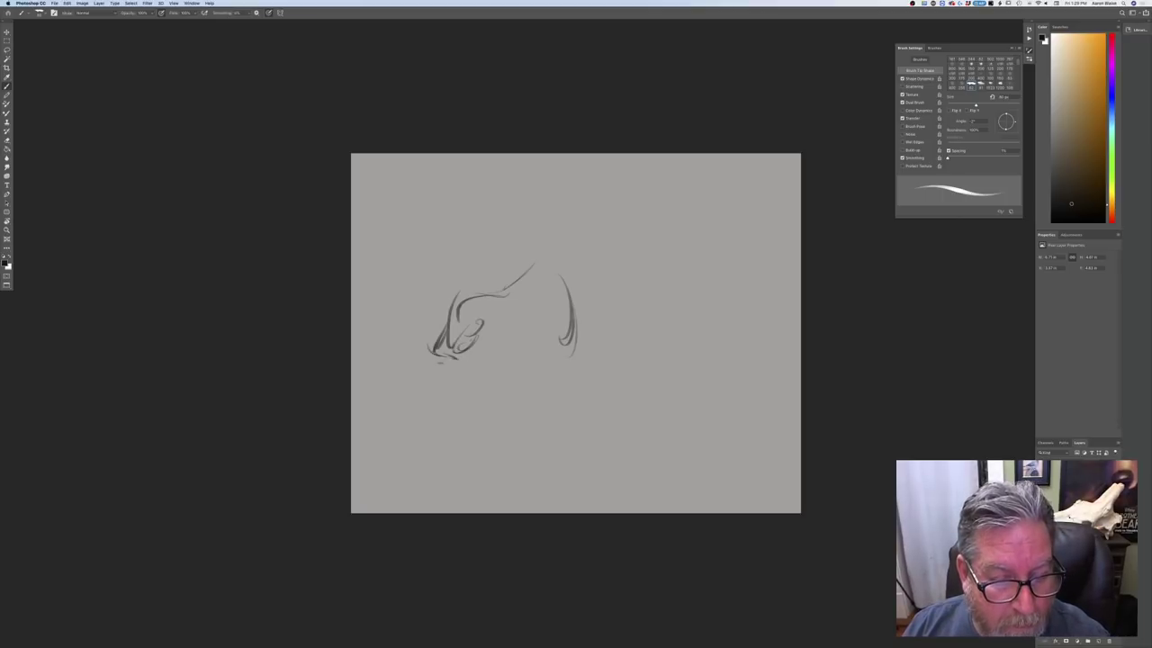
{"action": "mouse_move", "coordinate": [446, 358]}
{"action": "left_mouse_down"}
{"action": "mouse_move", "coordinate": [440, 367]}
{"action": "mouse_move", "coordinate": [461, 372]}
{"action": "mouse_move", "coordinate": [424, 362]}
{"action": "mouse_move", "coordinate": [532, 344]}
{"action": "left_mouse_up"}
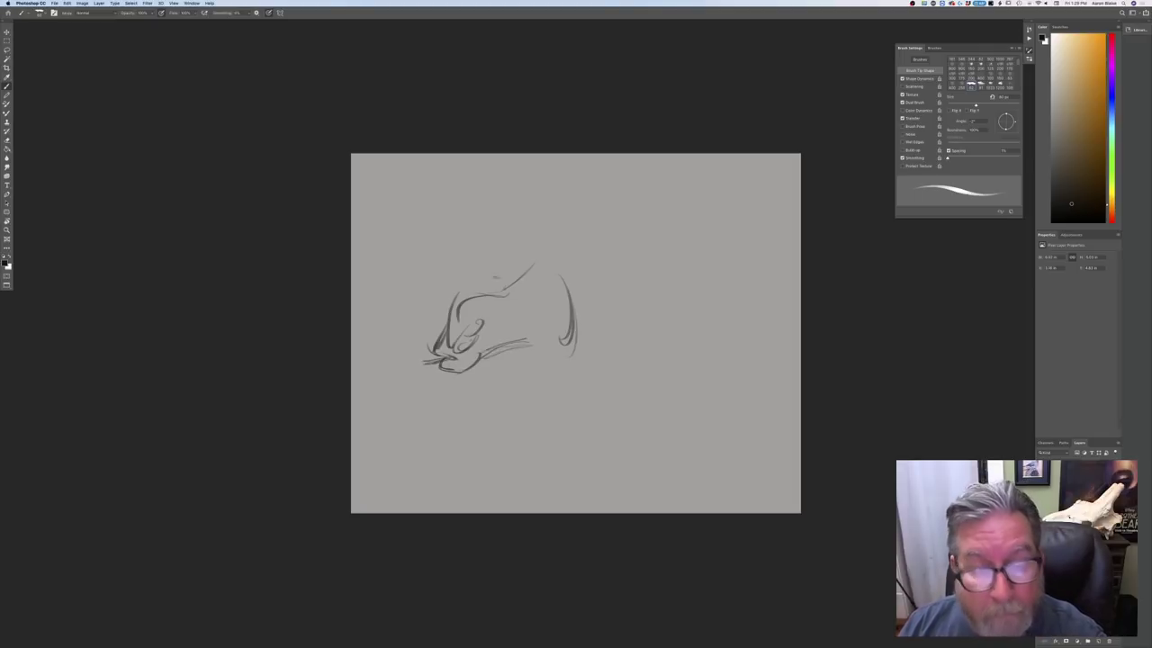
Draw the round eye with its pupil, the mouth corner and the raised brow above the muzzle
{"action": "left_click_drag", "start_coordinate": [533, 292], "coordinate": [526, 307]}
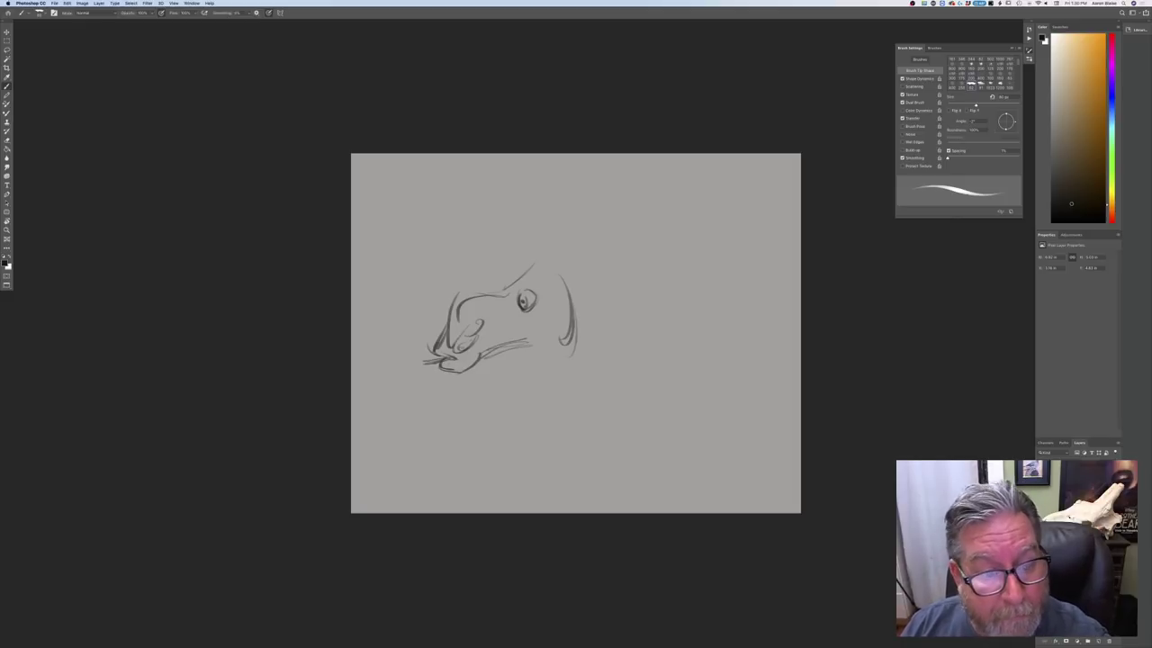
{"action": "mouse_move", "coordinate": [466, 356]}
{"action": "left_mouse_down"}
{"action": "mouse_move", "coordinate": [487, 341]}
{"action": "mouse_move", "coordinate": [474, 351]}
{"action": "left_mouse_up"}
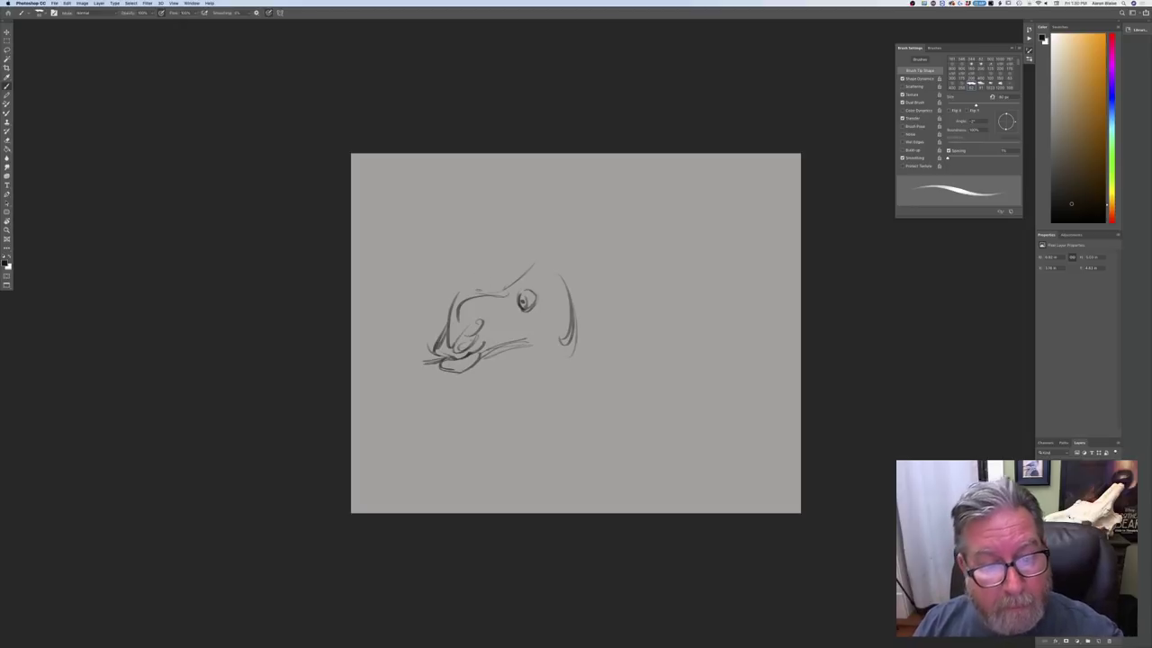
{"action": "left_click_drag", "start_coordinate": [520, 295], "coordinate": [533, 293]}
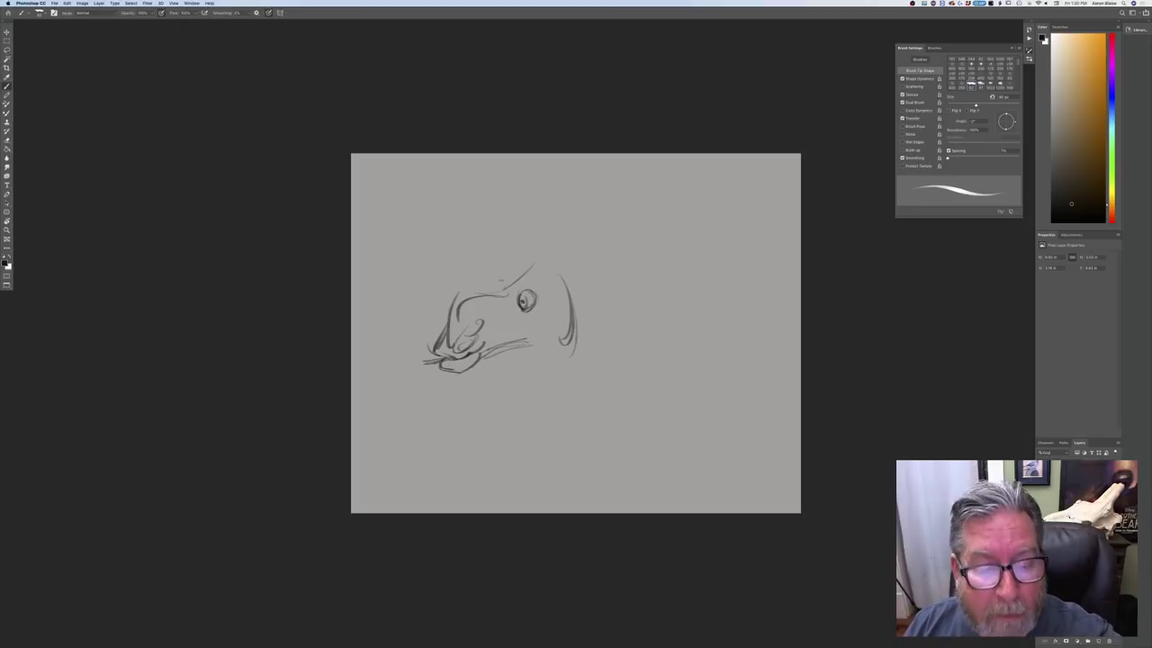
{"action": "mouse_move", "coordinate": [523, 275]}
{"action": "left_mouse_down"}
{"action": "mouse_move", "coordinate": [505, 293]}
{"action": "mouse_move", "coordinate": [544, 296]}
{"action": "mouse_move", "coordinate": [502, 292]}
{"action": "left_mouse_up"}
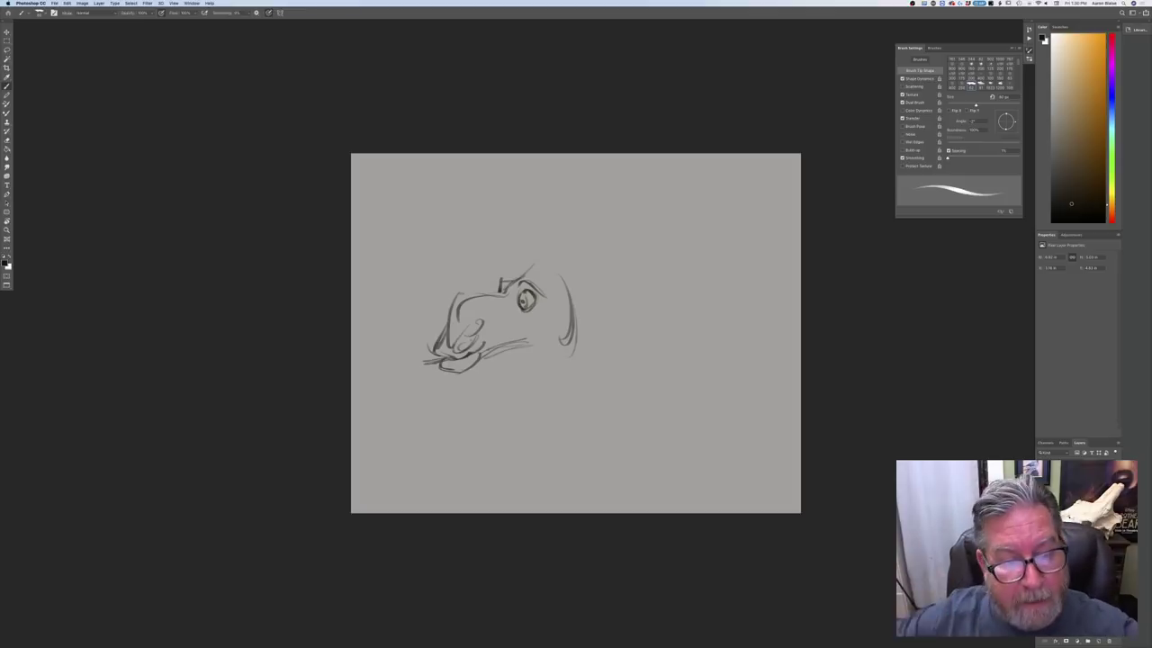
Extend the neck back from the head with top and throat lines and close it with a large collar curve
{"action": "mouse_move", "coordinate": [452, 302]}
{"action": "left_mouse_down"}
{"action": "mouse_move", "coordinate": [442, 338]}
{"action": "mouse_move", "coordinate": [538, 341]}
{"action": "mouse_move", "coordinate": [603, 396]}
{"action": "left_mouse_up"}
{"action": "mouse_move", "coordinate": [641, 298]}
{"action": "left_mouse_down"}
{"action": "mouse_move", "coordinate": [558, 267]}
{"action": "mouse_move", "coordinate": [639, 291]}
{"action": "mouse_move", "coordinate": [651, 405]}
{"action": "left_mouse_up"}
{"action": "left_click_drag", "start_coordinate": [673, 307], "coordinate": [670, 400]}
{"action": "left_click_drag", "start_coordinate": [677, 360], "coordinate": [646, 406]}
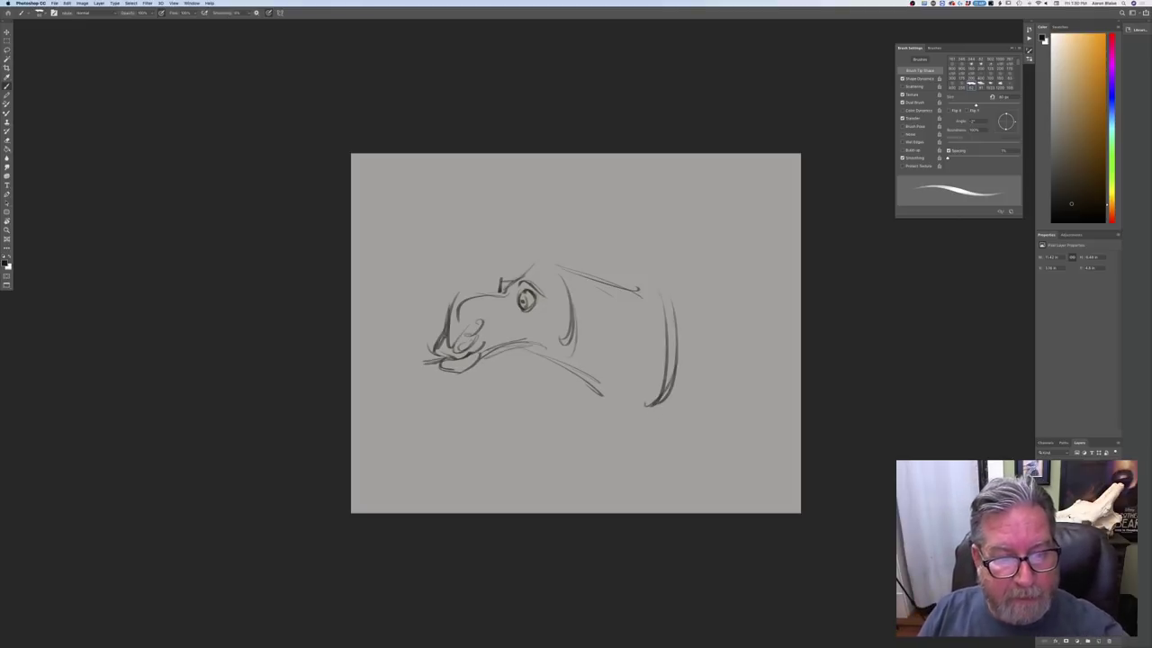
Darken the nostril and sketch sweeping antler curves rising behind the head
{"action": "left_click_drag", "start_coordinate": [475, 332], "coordinate": [459, 349]}
{"action": "mouse_move", "coordinate": [554, 268]}
{"action": "left_mouse_down"}
{"action": "mouse_move", "coordinate": [563, 348]}
{"action": "mouse_move", "coordinate": [584, 314]}
{"action": "left_mouse_up"}
{"action": "mouse_move", "coordinate": [554, 275]}
{"action": "left_mouse_down"}
{"action": "mouse_move", "coordinate": [711, 194]}
{"action": "mouse_move", "coordinate": [707, 221]}
{"action": "left_mouse_up"}
{"action": "mouse_move", "coordinate": [714, 169]}
{"action": "left_mouse_down"}
{"action": "mouse_move", "coordinate": [666, 249]}
{"action": "mouse_move", "coordinate": [589, 264]}
{"action": "left_mouse_up"}
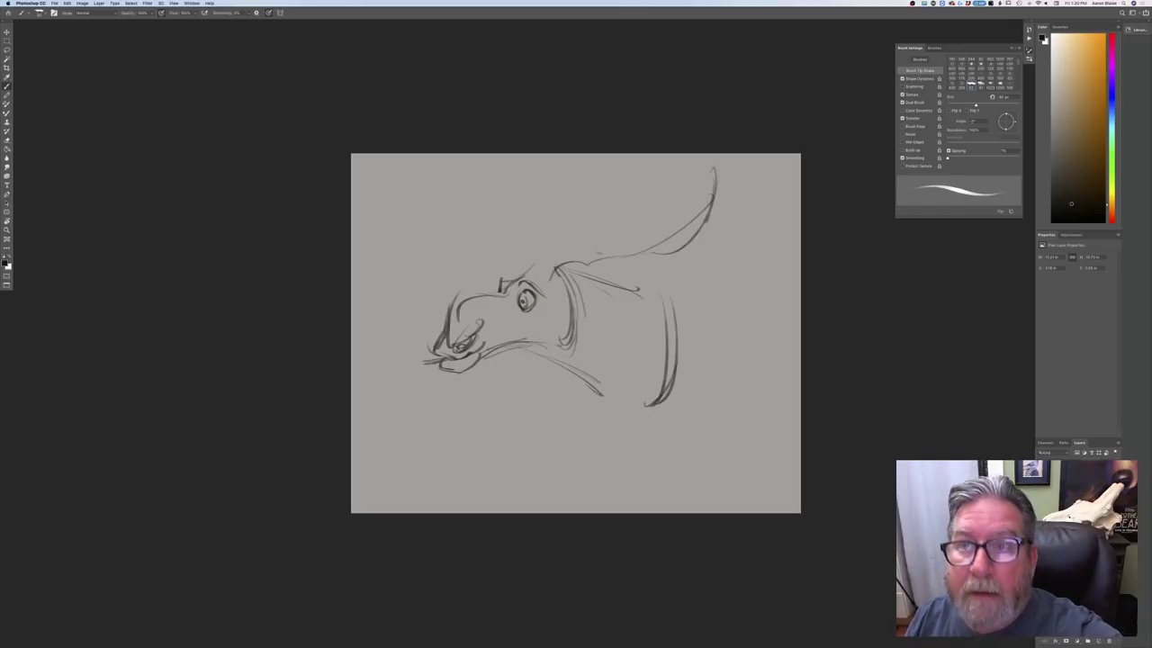
{"action": "left_click_drag", "start_coordinate": [512, 248], "coordinate": [531, 260]}
{"action": "mouse_move", "coordinate": [534, 219]}
{"action": "left_mouse_down"}
{"action": "mouse_move", "coordinate": [564, 211]}
{"action": "mouse_move", "coordinate": [554, 195]}
{"action": "mouse_move", "coordinate": [572, 246]}
{"action": "left_mouse_up"}
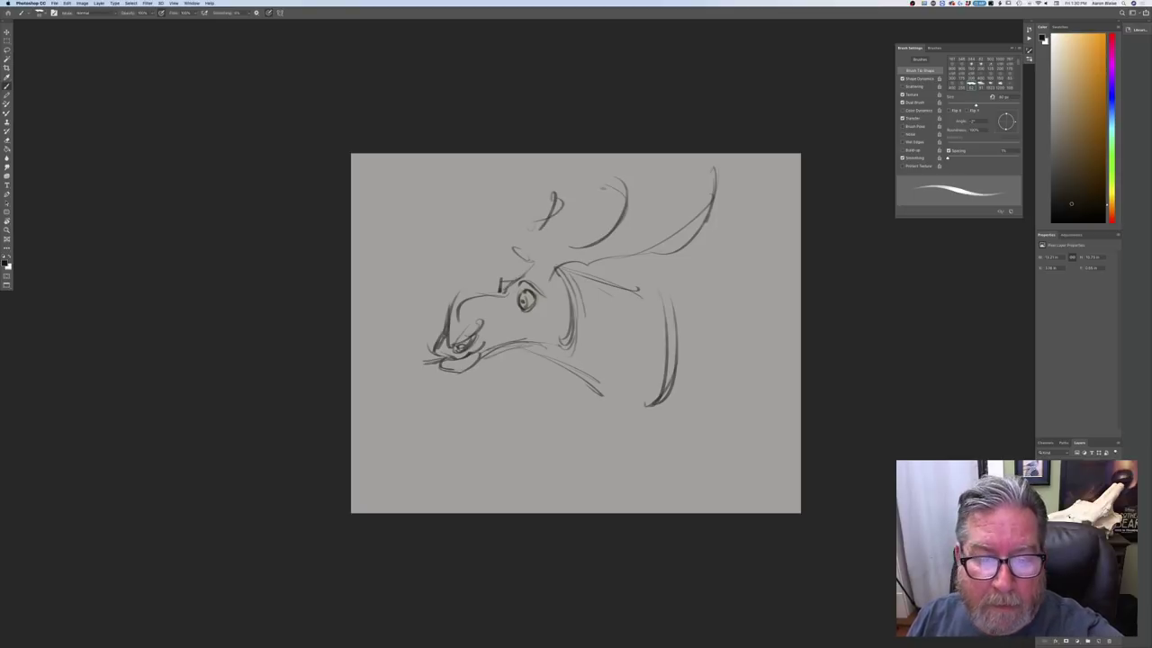
{"action": "left_click_drag", "start_coordinate": [606, 190], "coordinate": [596, 181]}
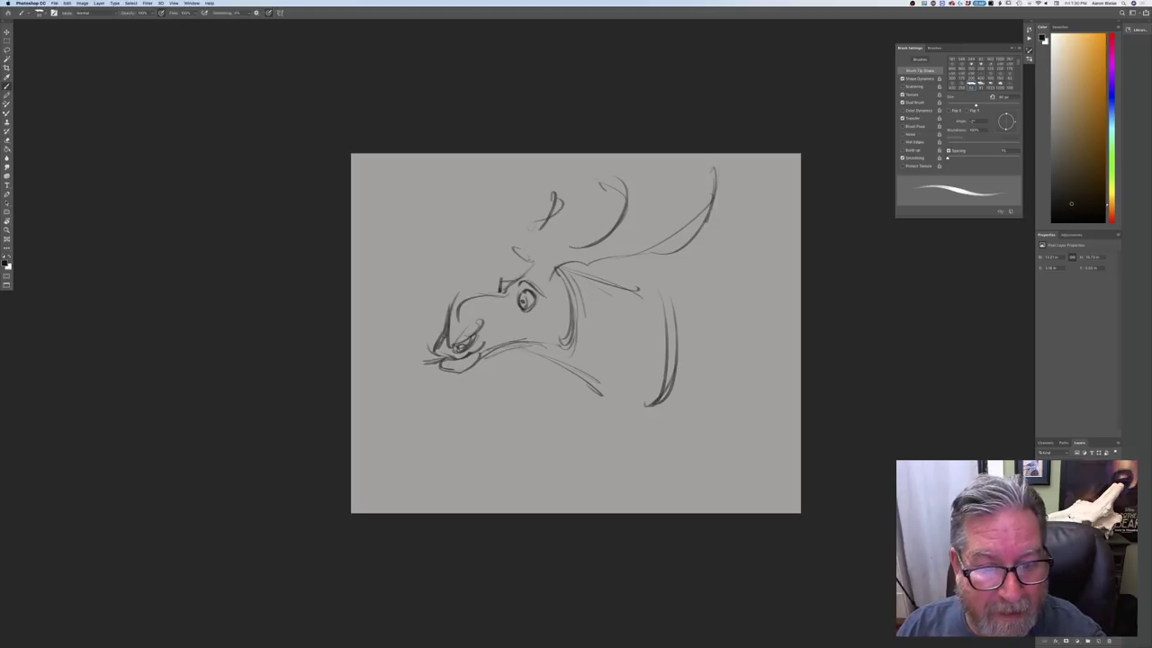
Draw a tall party hat with a flat brim on top of the moose's head
{"action": "mouse_move", "coordinate": [496, 279]}
{"action": "left_mouse_down"}
{"action": "mouse_move", "coordinate": [554, 268]}
{"action": "mouse_move", "coordinate": [532, 273]}
{"action": "left_mouse_up"}
{"action": "mouse_move", "coordinate": [535, 188]}
{"action": "left_mouse_down"}
{"action": "mouse_move", "coordinate": [551, 254]}
{"action": "mouse_move", "coordinate": [537, 169]}
{"action": "mouse_move", "coordinate": [479, 185]}
{"action": "mouse_move", "coordinate": [513, 262]}
{"action": "left_mouse_up"}
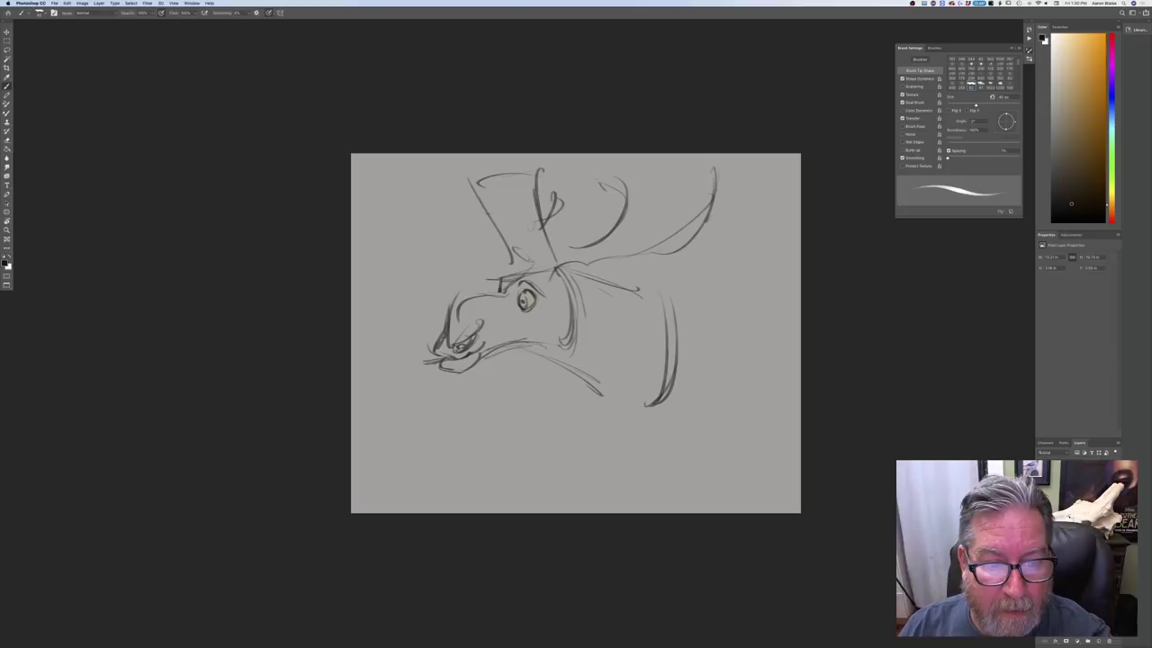
{"action": "mouse_move", "coordinate": [483, 205]}
{"action": "left_mouse_down"}
{"action": "mouse_move", "coordinate": [522, 270]}
{"action": "mouse_move", "coordinate": [506, 260]}
{"action": "left_mouse_up"}
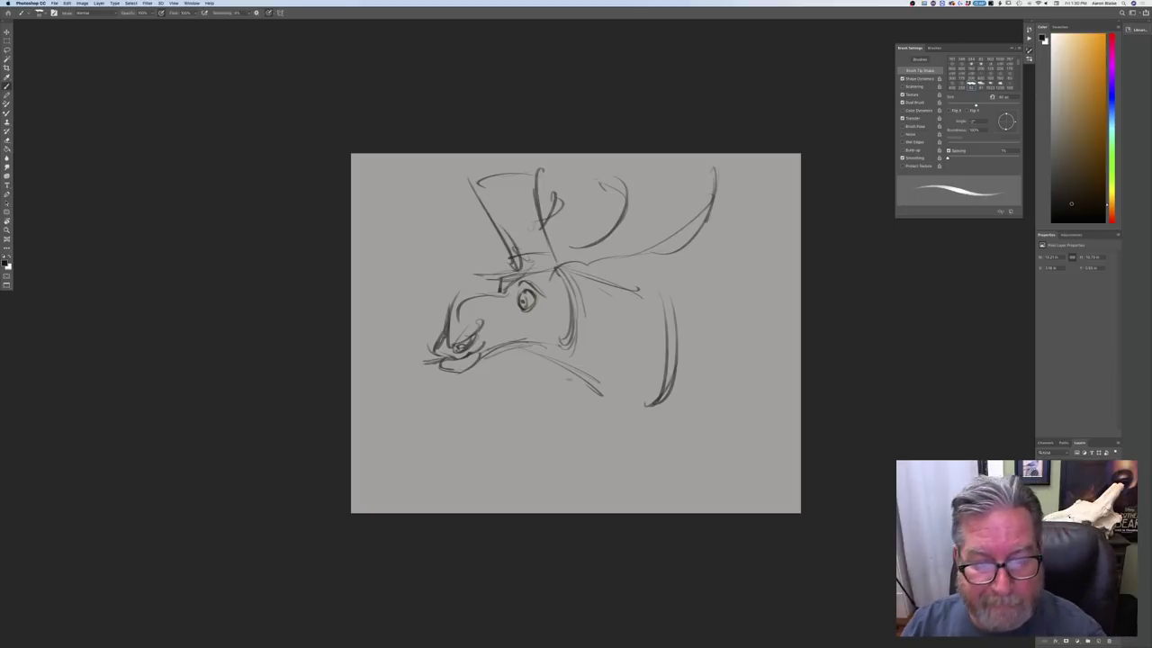
Sketch the throat base, the long back line sloping behind the collar and the first shirt-front strokes
{"action": "left_click_drag", "start_coordinate": [548, 364], "coordinate": [607, 417]}
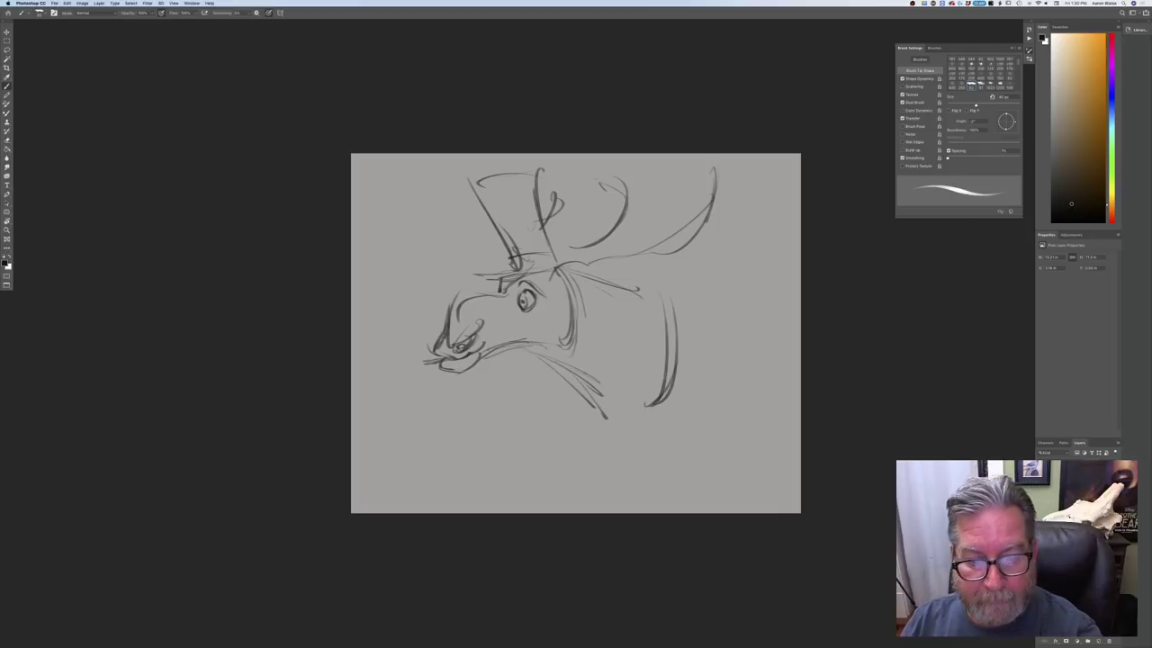
{"action": "left_click_drag", "start_coordinate": [593, 378], "coordinate": [623, 419]}
{"action": "mouse_move", "coordinate": [610, 281]}
{"action": "left_mouse_down"}
{"action": "mouse_move", "coordinate": [658, 300]}
{"action": "mouse_move", "coordinate": [718, 372]}
{"action": "left_mouse_up"}
{"action": "left_click_drag", "start_coordinate": [660, 275], "coordinate": [763, 404]}
{"action": "left_click_drag", "start_coordinate": [698, 315], "coordinate": [764, 405]}
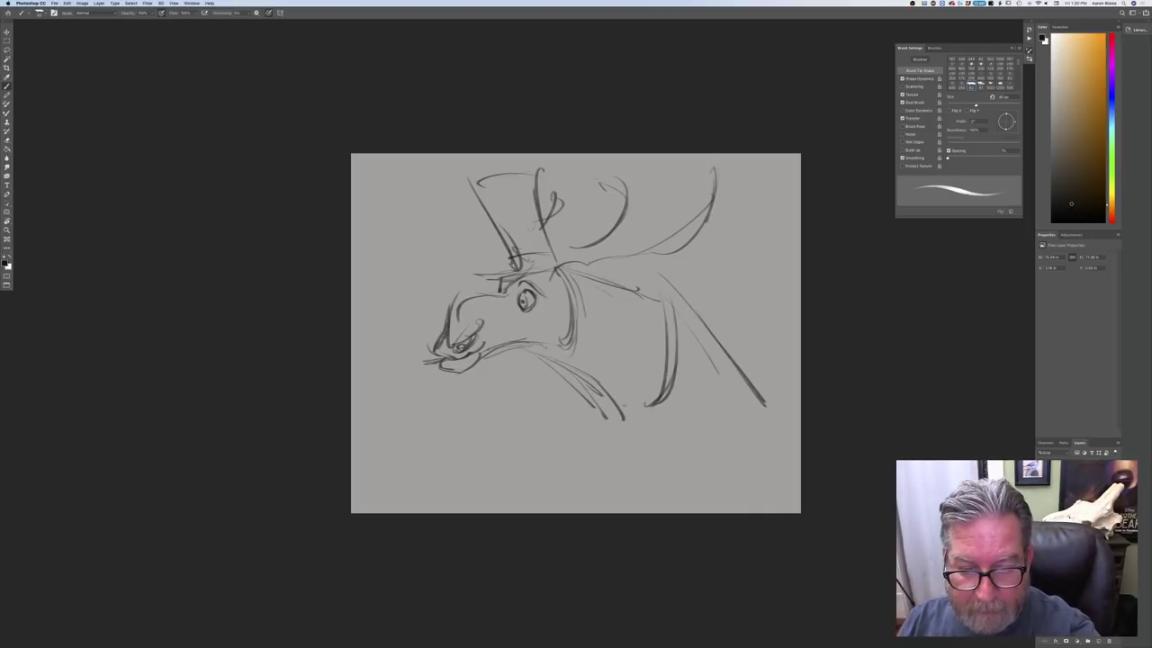
{"action": "left_click_drag", "start_coordinate": [599, 394], "coordinate": [582, 454]}
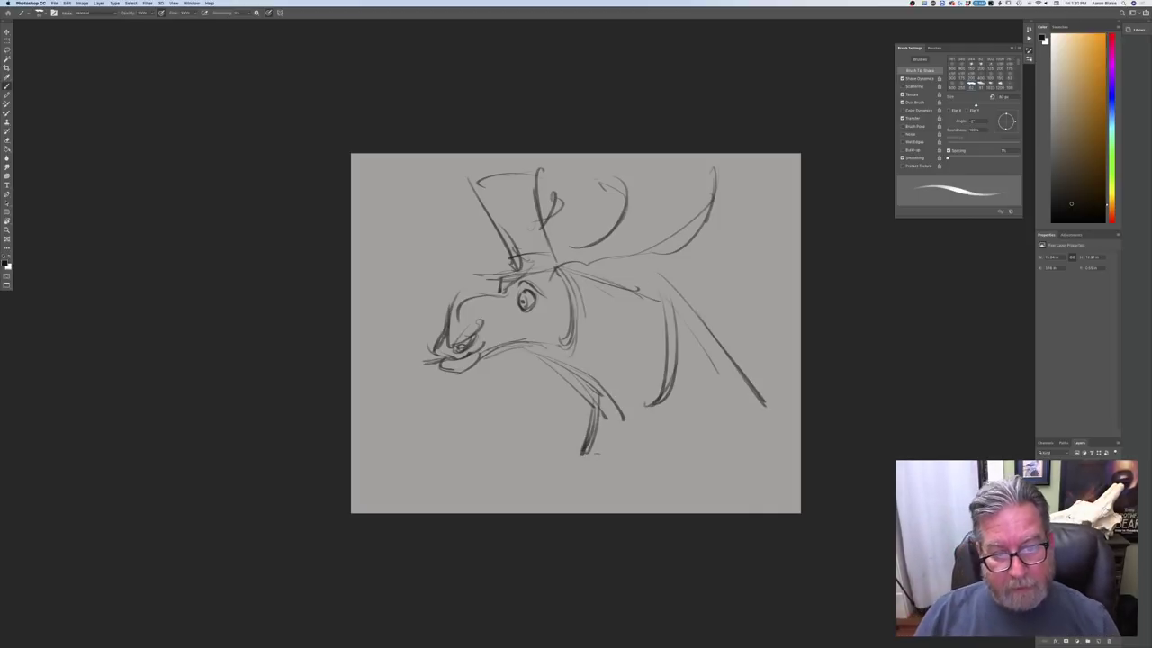
{"action": "mouse_move", "coordinate": [671, 301]}
{"action": "left_mouse_down"}
{"action": "mouse_move", "coordinate": [724, 366]}
{"action": "mouse_move", "coordinate": [643, 400]}
{"action": "left_mouse_up"}
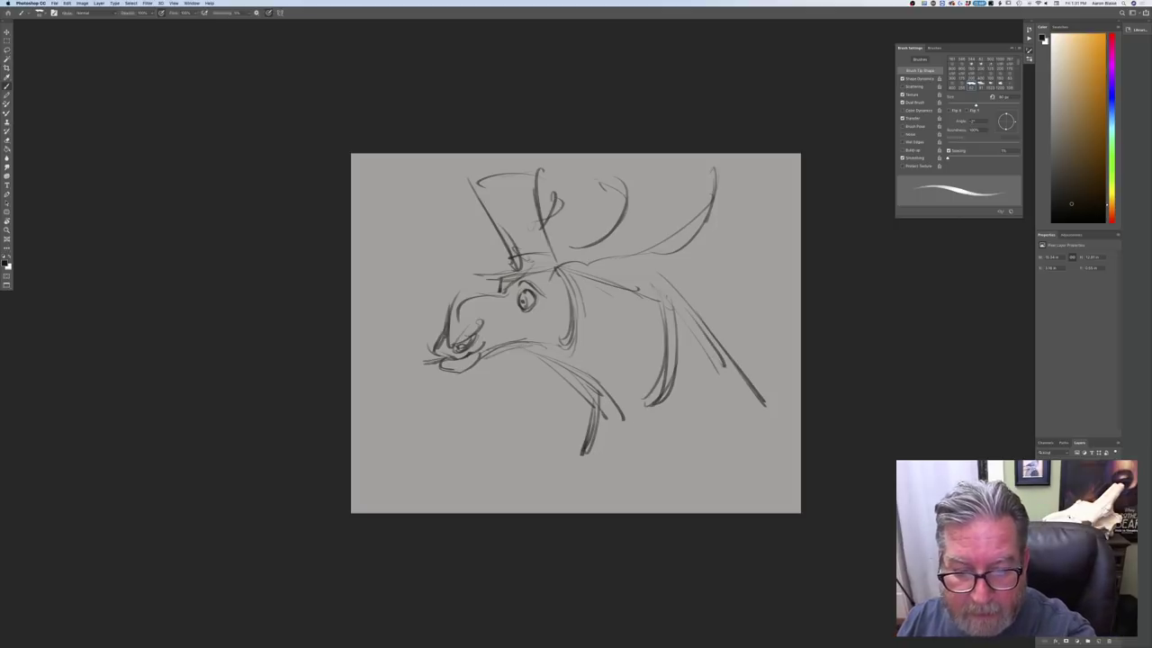
Draw the open collar with its knotted tie and pointed collar flaps at the base of the neck
{"action": "mouse_move", "coordinate": [667, 331]}
{"action": "left_mouse_down"}
{"action": "mouse_move", "coordinate": [634, 428]}
{"action": "mouse_move", "coordinate": [678, 424]}
{"action": "left_mouse_up"}
{"action": "mouse_move", "coordinate": [673, 297]}
{"action": "left_mouse_down"}
{"action": "mouse_move", "coordinate": [686, 426]}
{"action": "mouse_move", "coordinate": [651, 417]}
{"action": "mouse_move", "coordinate": [628, 437]}
{"action": "mouse_move", "coordinate": [663, 445]}
{"action": "left_mouse_up"}
{"action": "left_click_drag", "start_coordinate": [686, 351], "coordinate": [662, 466]}
{"action": "left_click_drag", "start_coordinate": [615, 423], "coordinate": [635, 472]}
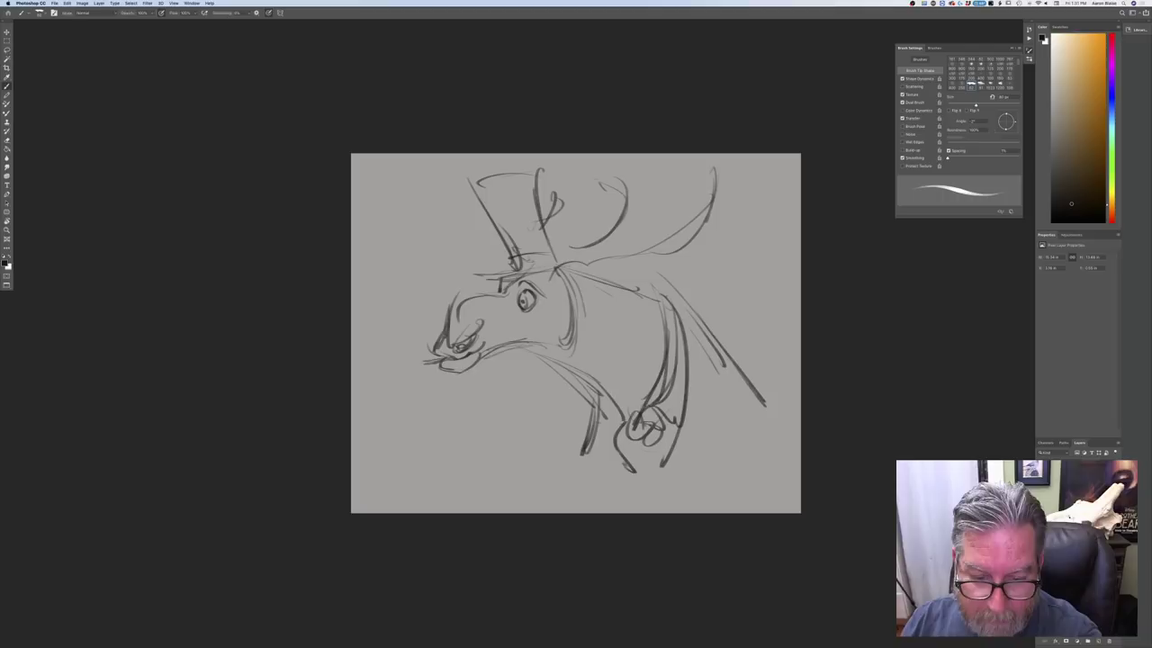
{"action": "left_click_drag", "start_coordinate": [621, 385], "coordinate": [594, 461]}
{"action": "left_click_drag", "start_coordinate": [599, 389], "coordinate": [613, 453]}
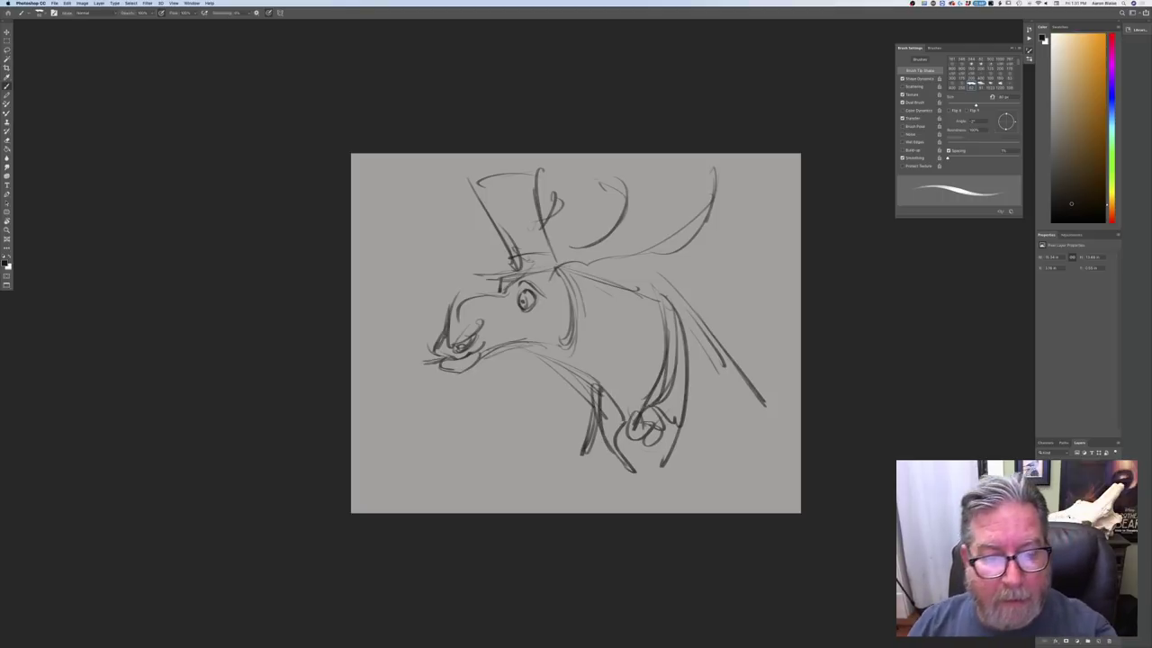
Add the far eye, a faint cheek line, a loose chest curve and a short blower line at the mouth
{"action": "left_click_drag", "start_coordinate": [514, 294], "coordinate": [511, 340]}
{"action": "left_click_drag", "start_coordinate": [547, 403], "coordinate": [538, 447]}
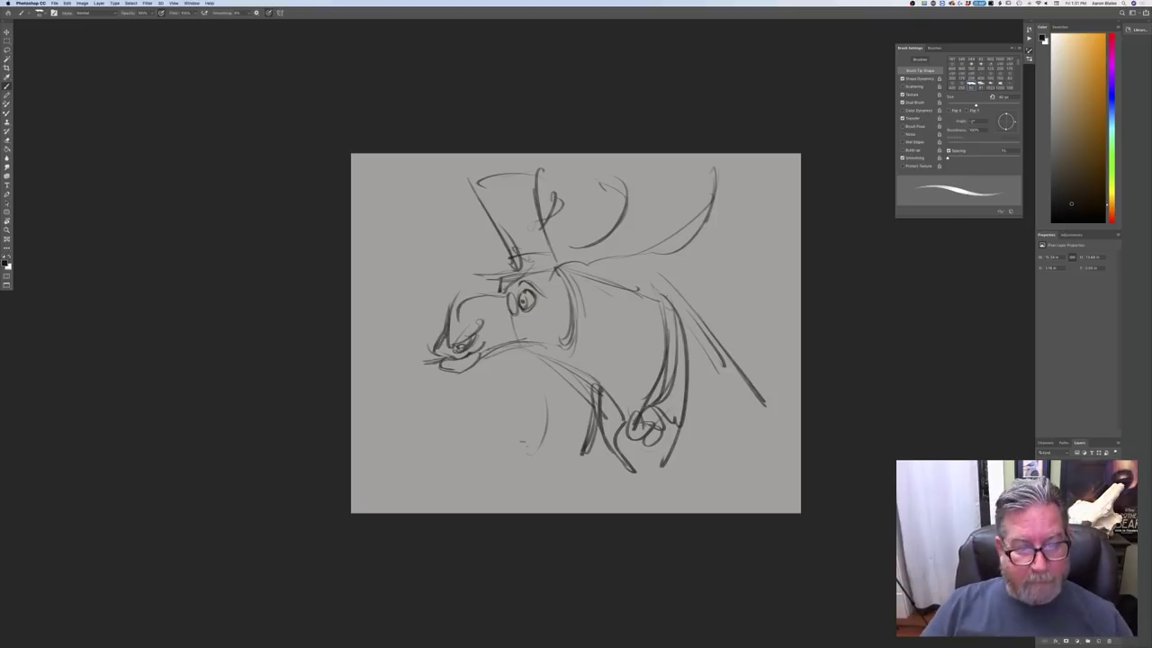
{"action": "left_click_drag", "start_coordinate": [423, 362], "coordinate": [400, 365]}
Scale the moose sketch down toward its upper right corner with Free Transform and return to the Brush tool
{"action": "left_click", "coordinate": [67, 2]}
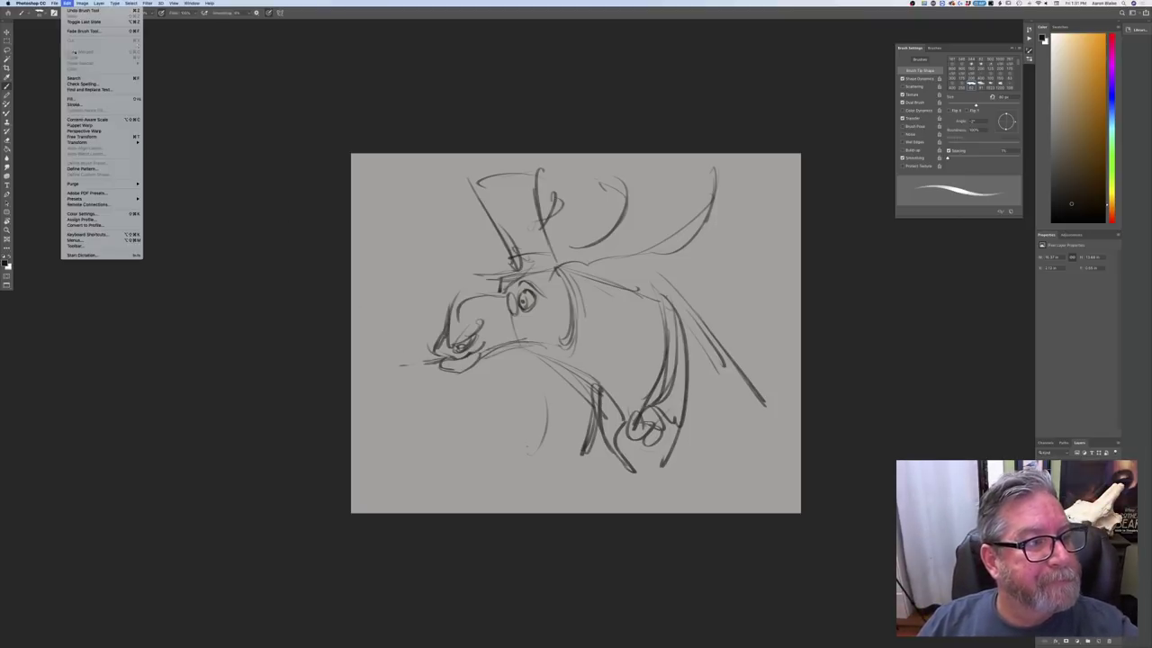
{"action": "left_click", "coordinate": [80, 137]}
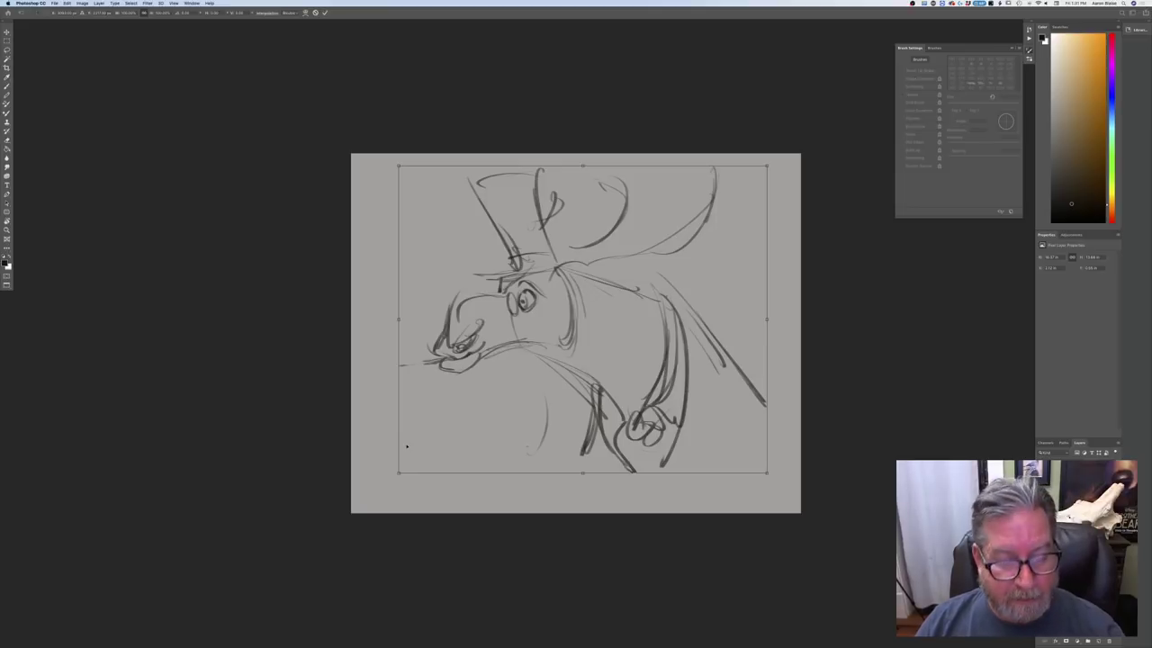
{"action": "left_click_drag", "start_coordinate": [397, 472], "coordinate": [491, 396]}
{"action": "key", "text": "Return"}
{"action": "key", "text": "b"}
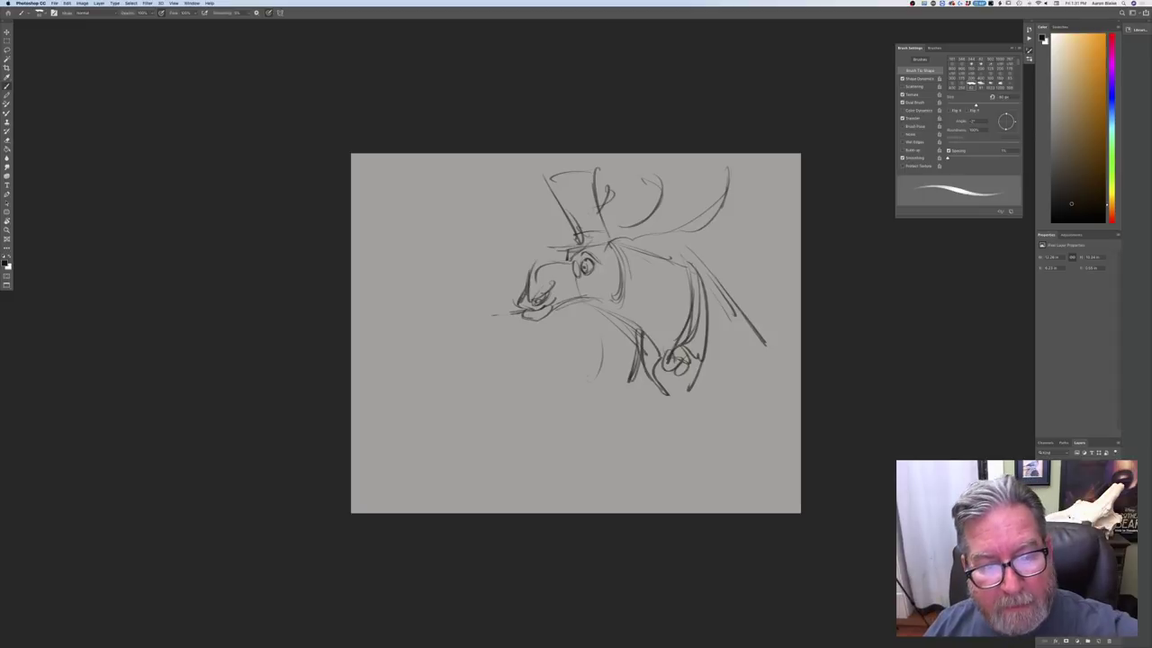
Try a long, flaring party blower with curls sloping down from the mouth, keeping only its short stem
{"action": "mouse_move", "coordinate": [518, 314]}
{"action": "left_mouse_down"}
{"action": "mouse_move", "coordinate": [466, 329]}
{"action": "mouse_move", "coordinate": [408, 381]}
{"action": "left_mouse_up"}
{"action": "left_click_drag", "start_coordinate": [471, 327], "coordinate": [403, 375]}
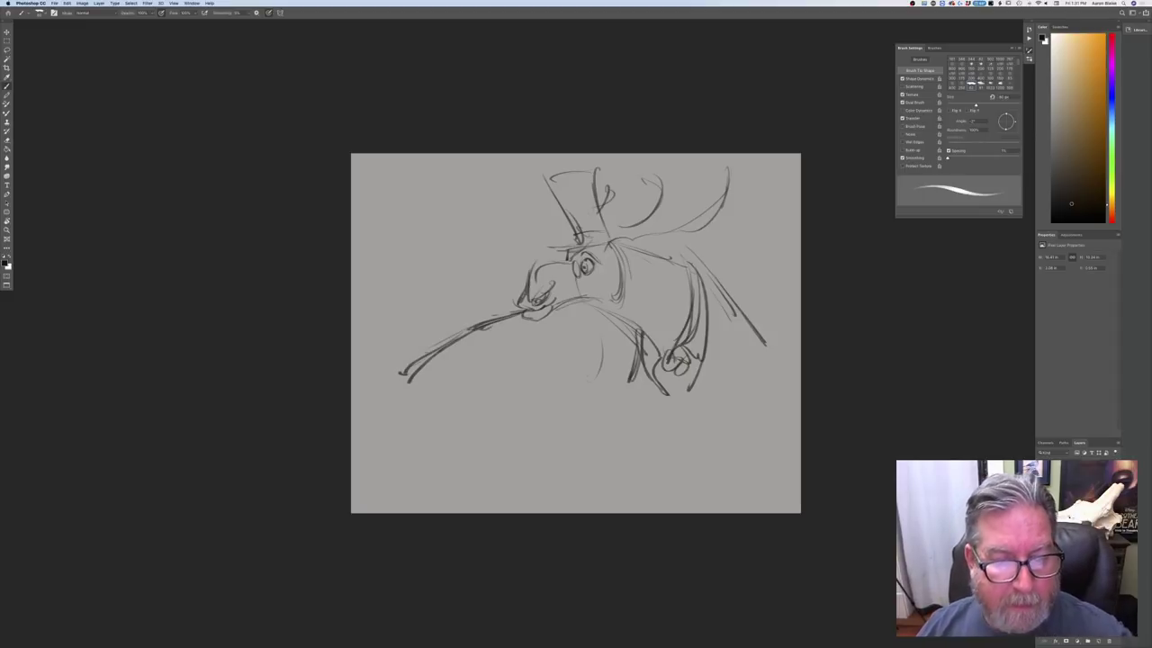
{"action": "mouse_move", "coordinate": [414, 313]}
{"action": "left_mouse_down"}
{"action": "mouse_move", "coordinate": [401, 340]}
{"action": "mouse_move", "coordinate": [470, 319]}
{"action": "mouse_move", "coordinate": [453, 325]}
{"action": "left_mouse_up"}
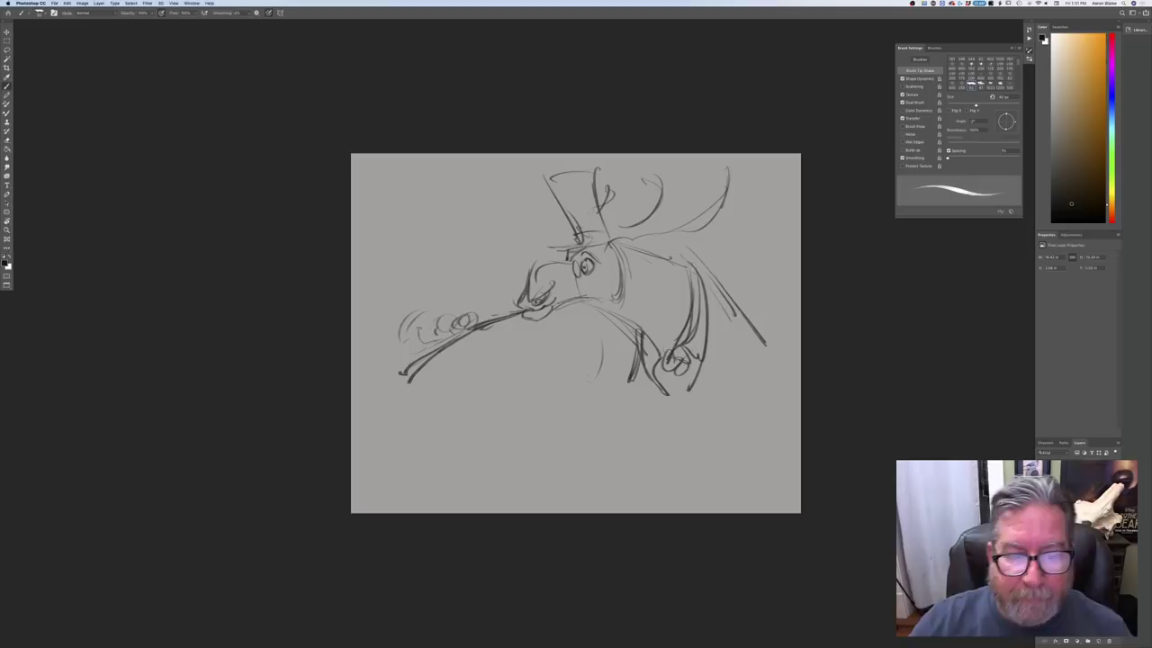
{"action": "mouse_move", "coordinate": [476, 317]}
{"action": "left_mouse_down"}
{"action": "mouse_move", "coordinate": [443, 362]}
{"action": "mouse_move", "coordinate": [416, 333]}
{"action": "mouse_move", "coordinate": [403, 373]}
{"action": "left_mouse_up"}
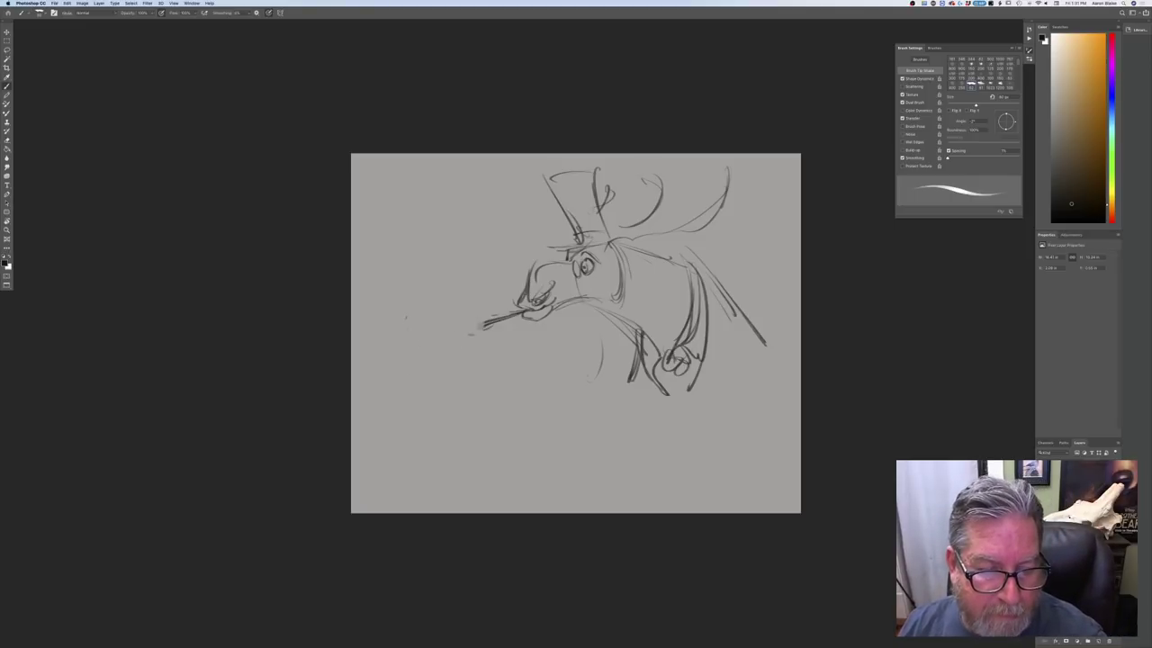
Draw a rolled-up spiral at the end of the blower stem and darken the muzzle, lips and jaw
{"action": "mouse_move", "coordinate": [480, 324]}
{"action": "left_mouse_down"}
{"action": "mouse_move", "coordinate": [447, 319]}
{"action": "mouse_move", "coordinate": [472, 302]}
{"action": "mouse_move", "coordinate": [460, 312]}
{"action": "mouse_move", "coordinate": [469, 316]}
{"action": "mouse_move", "coordinate": [445, 316]}
{"action": "mouse_move", "coordinate": [489, 324]}
{"action": "left_mouse_up"}
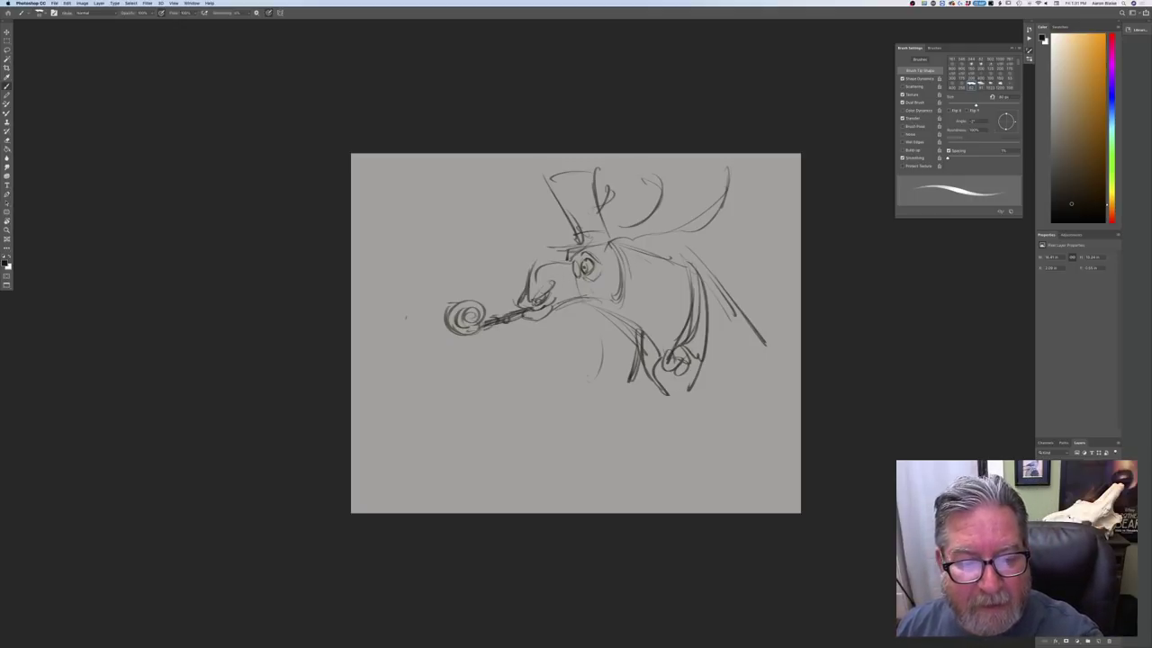
{"action": "mouse_move", "coordinate": [549, 288]}
{"action": "left_mouse_down"}
{"action": "mouse_move", "coordinate": [533, 301]}
{"action": "mouse_move", "coordinate": [528, 273]}
{"action": "mouse_move", "coordinate": [516, 301]}
{"action": "mouse_move", "coordinate": [543, 308]}
{"action": "mouse_move", "coordinate": [525, 315]}
{"action": "mouse_move", "coordinate": [549, 311]}
{"action": "left_mouse_up"}
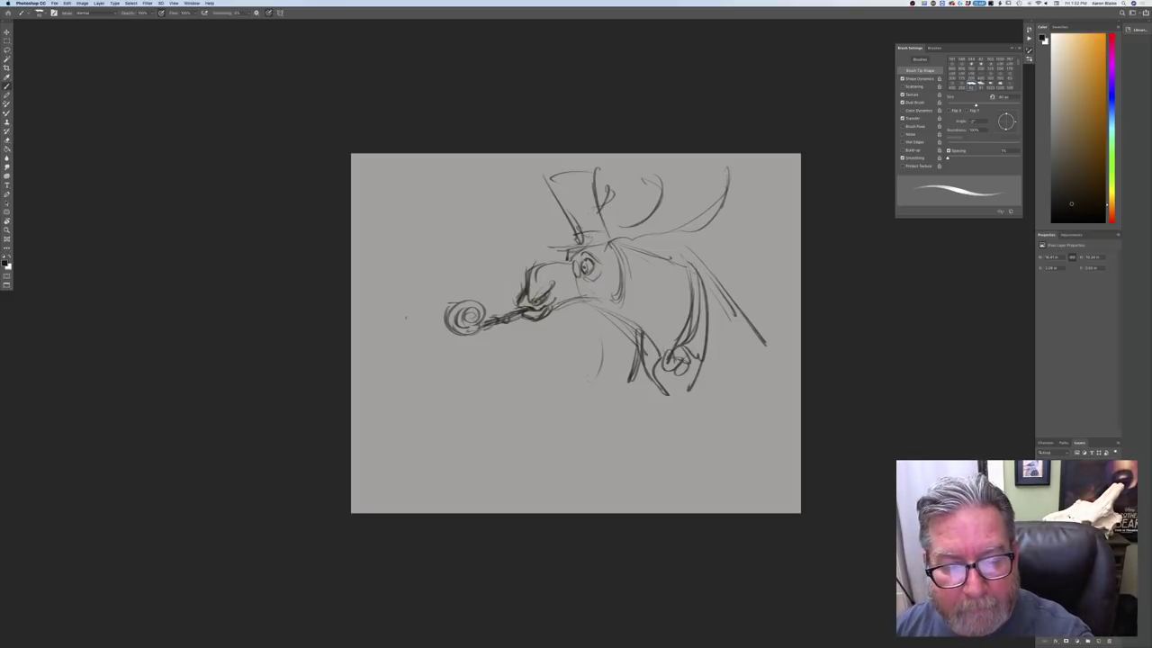
{"action": "left_click_drag", "start_coordinate": [614, 301], "coordinate": [573, 298]}
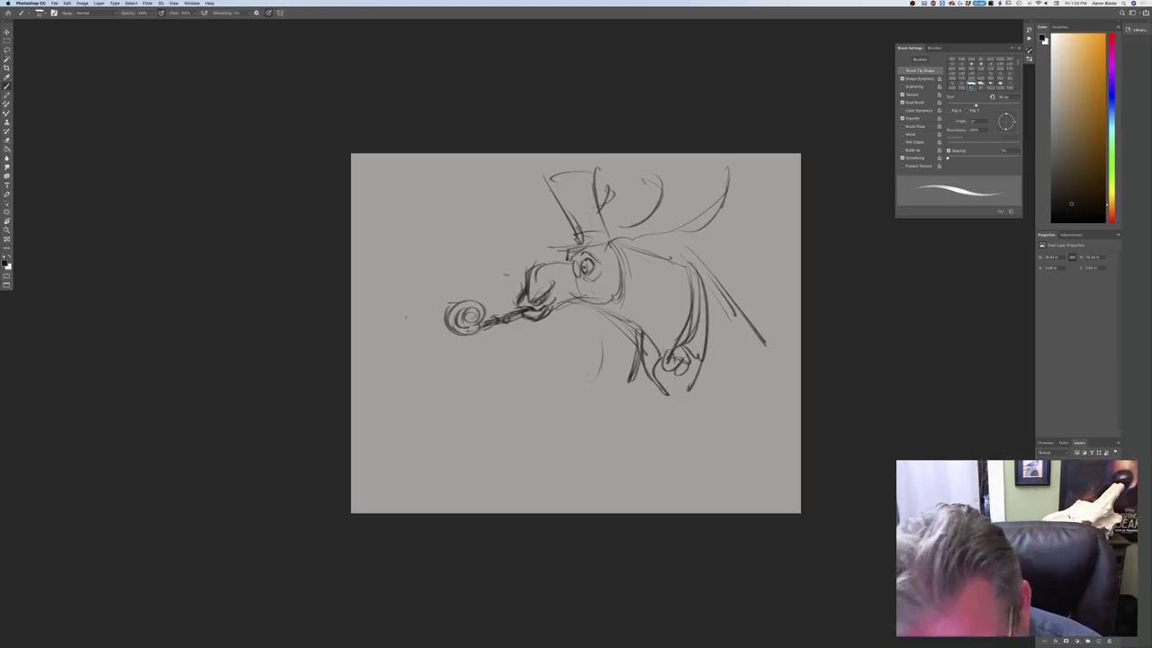
Strengthen the throat line and sketch the chest and a forward-reaching arm with pointed sleeve edges and a small dark hand
{"action": "mouse_move", "coordinate": [586, 305]}
{"action": "left_mouse_down"}
{"action": "mouse_move", "coordinate": [659, 346]}
{"action": "mouse_move", "coordinate": [650, 390]}
{"action": "mouse_move", "coordinate": [627, 403]}
{"action": "left_mouse_up"}
{"action": "mouse_move", "coordinate": [633, 354]}
{"action": "left_mouse_down"}
{"action": "mouse_move", "coordinate": [622, 387]}
{"action": "mouse_move", "coordinate": [633, 411]}
{"action": "mouse_move", "coordinate": [583, 383]}
{"action": "mouse_move", "coordinate": [601, 390]}
{"action": "mouse_move", "coordinate": [536, 415]}
{"action": "mouse_move", "coordinate": [549, 441]}
{"action": "mouse_move", "coordinate": [536, 443]}
{"action": "mouse_move", "coordinate": [563, 432]}
{"action": "mouse_move", "coordinate": [534, 443]}
{"action": "mouse_move", "coordinate": [549, 457]}
{"action": "left_mouse_up"}
{"action": "left_click_drag", "start_coordinate": [566, 419], "coordinate": [556, 455]}
{"action": "mouse_move", "coordinate": [549, 422]}
{"action": "left_mouse_down"}
{"action": "mouse_move", "coordinate": [563, 426]}
{"action": "mouse_move", "coordinate": [522, 432]}
{"action": "left_mouse_up"}
{"action": "mouse_move", "coordinate": [540, 369]}
{"action": "left_mouse_down"}
{"action": "mouse_move", "coordinate": [531, 410]}
{"action": "mouse_move", "coordinate": [542, 363]}
{"action": "mouse_move", "coordinate": [482, 396]}
{"action": "left_mouse_up"}
{"action": "left_click_drag", "start_coordinate": [484, 398], "coordinate": [527, 405]}
{"action": "left_click_drag", "start_coordinate": [526, 403], "coordinate": [545, 434]}
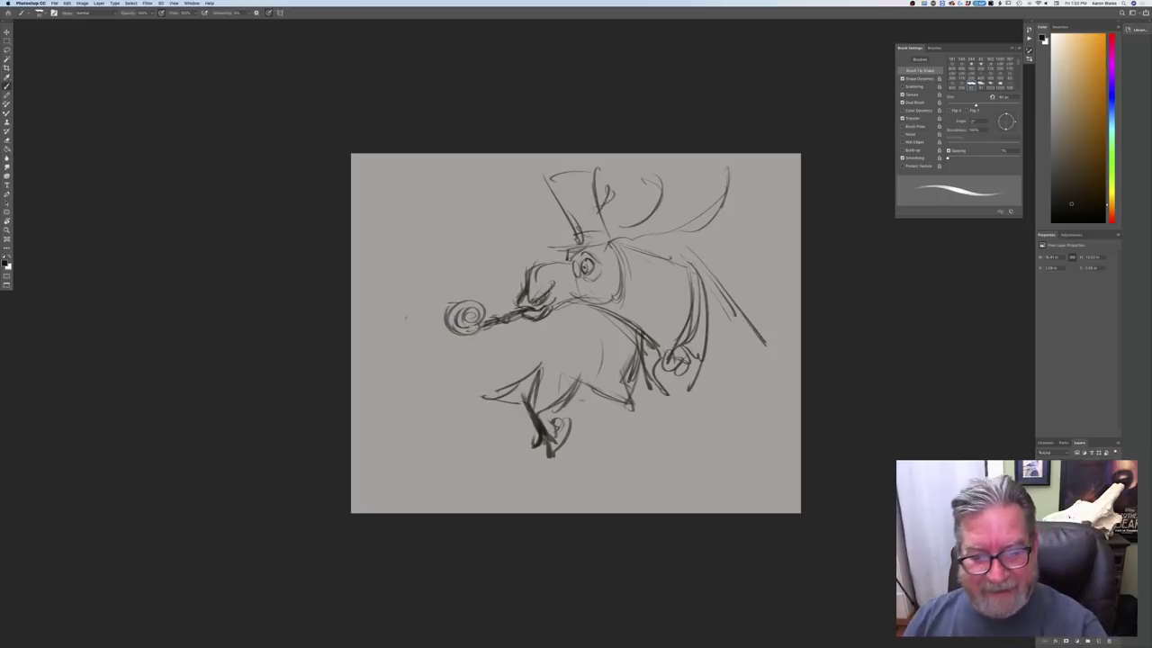
Darken the underside of the sleeve and add loose body lines below the chest
{"action": "left_click_drag", "start_coordinate": [592, 378], "coordinate": [562, 400]}
{"action": "mouse_move", "coordinate": [600, 377]}
{"action": "left_mouse_down"}
{"action": "mouse_move", "coordinate": [580, 391]}
{"action": "mouse_move", "coordinate": [630, 406]}
{"action": "mouse_move", "coordinate": [545, 410]}
{"action": "mouse_move", "coordinate": [542, 430]}
{"action": "left_mouse_up"}
{"action": "mouse_move", "coordinate": [595, 404]}
{"action": "left_mouse_down"}
{"action": "mouse_move", "coordinate": [640, 440]}
{"action": "mouse_move", "coordinate": [655, 428]}
{"action": "left_mouse_up"}
{"action": "left_click_drag", "start_coordinate": [661, 413], "coordinate": [664, 470]}
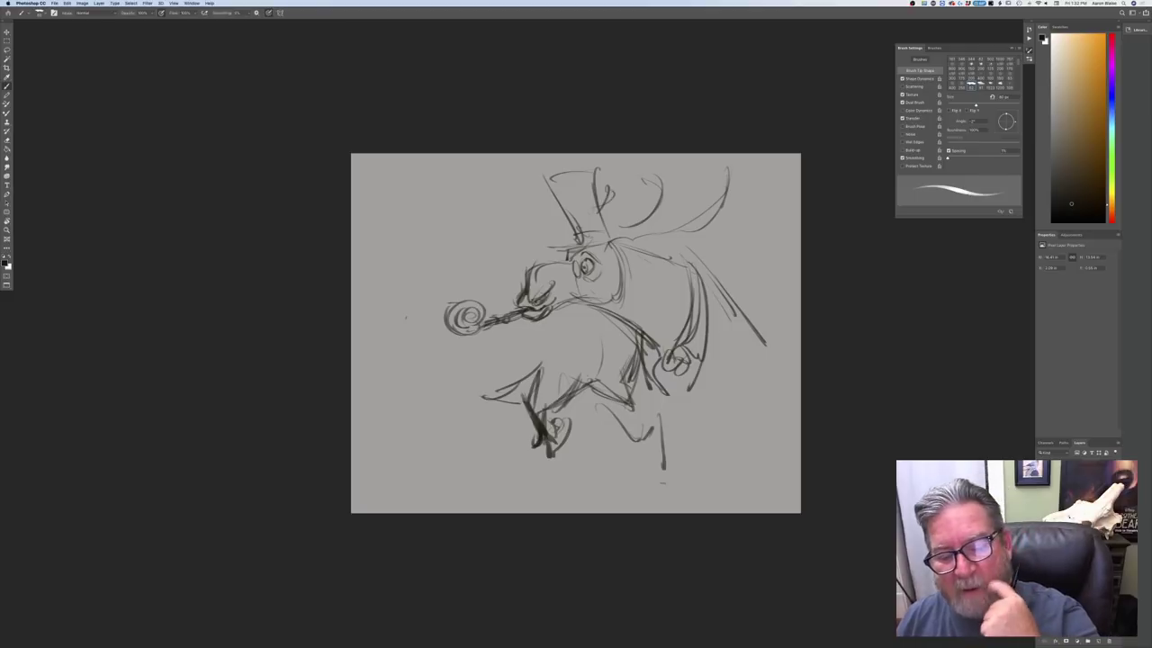
Rotate the canvas 90° counterclockwise back to portrait format
{"action": "left_click", "coordinate": [83, 2]}
{"action": "mouse_move", "coordinate": [104, 60]}
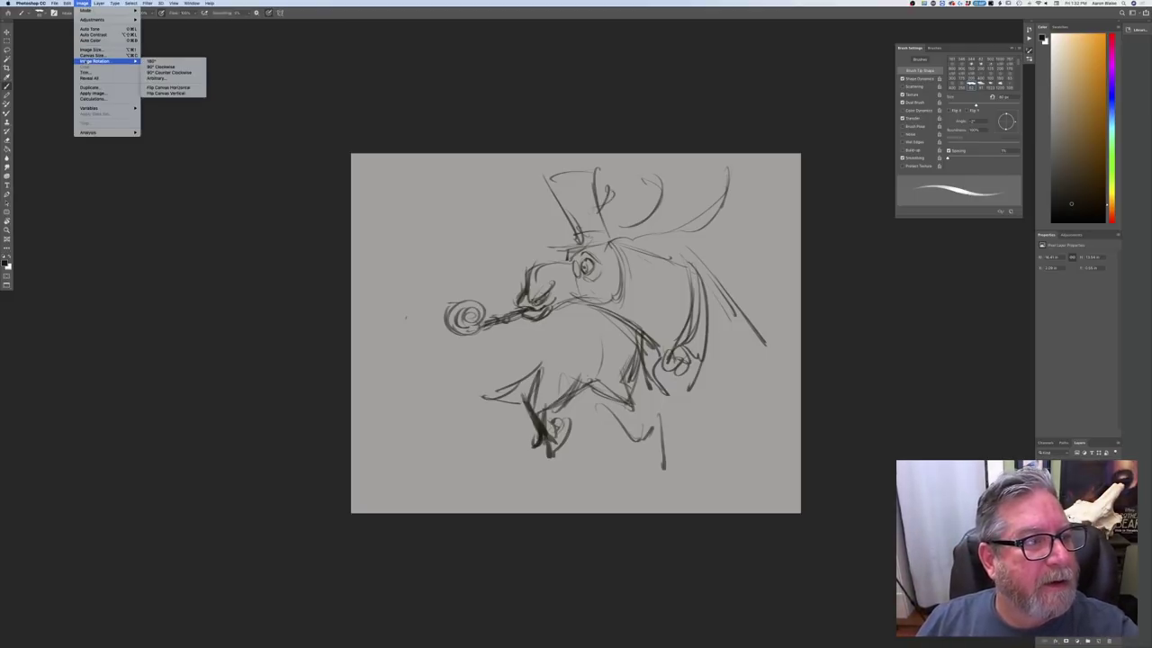
{"action": "left_click", "coordinate": [159, 72]}
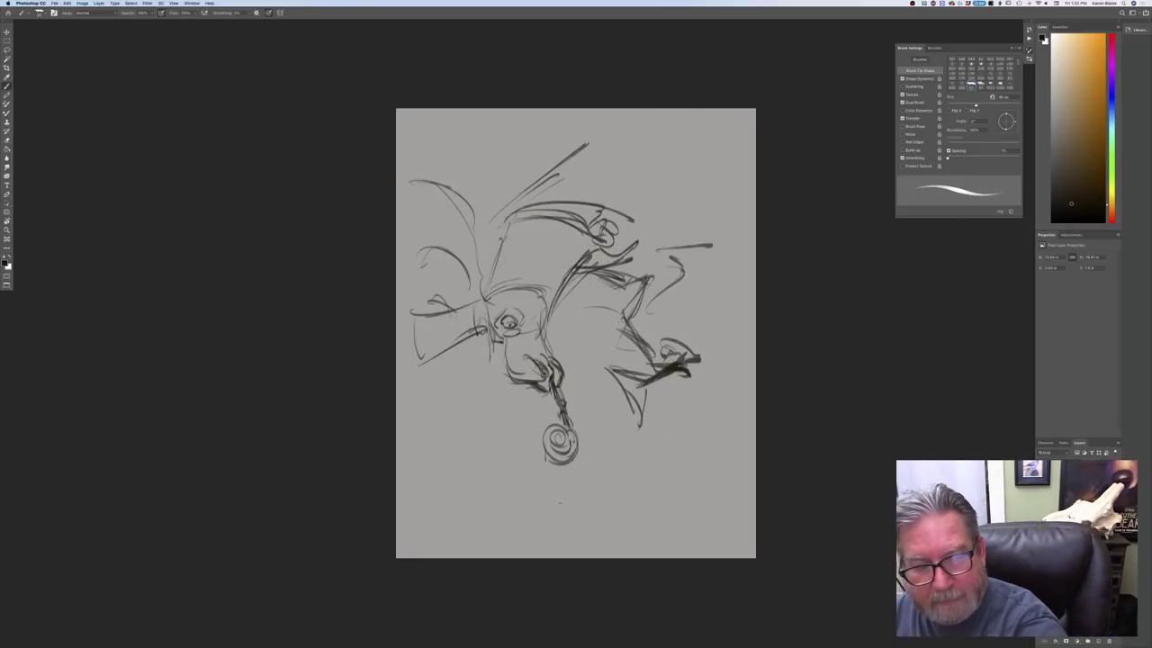
Clear the previous sketch and outline a new moose head with a rounded brow, bulbous muzzle and shaded nostril
{"action": "key", "text": "Delete"}
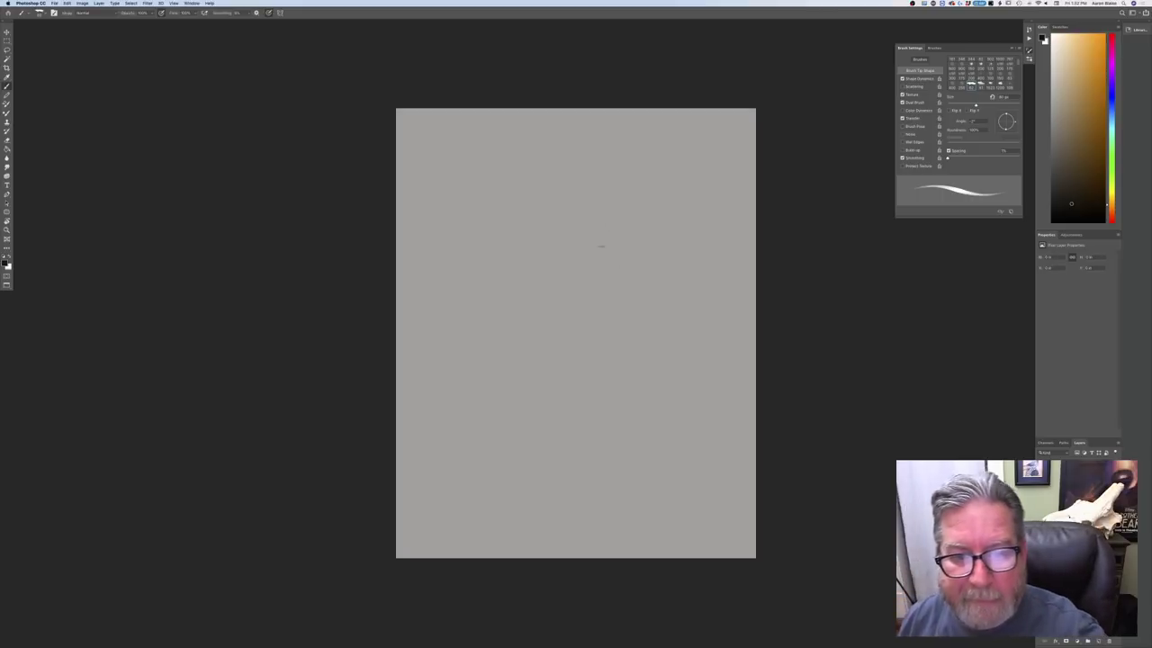
{"action": "left_click_drag", "start_coordinate": [604, 236], "coordinate": [609, 284]}
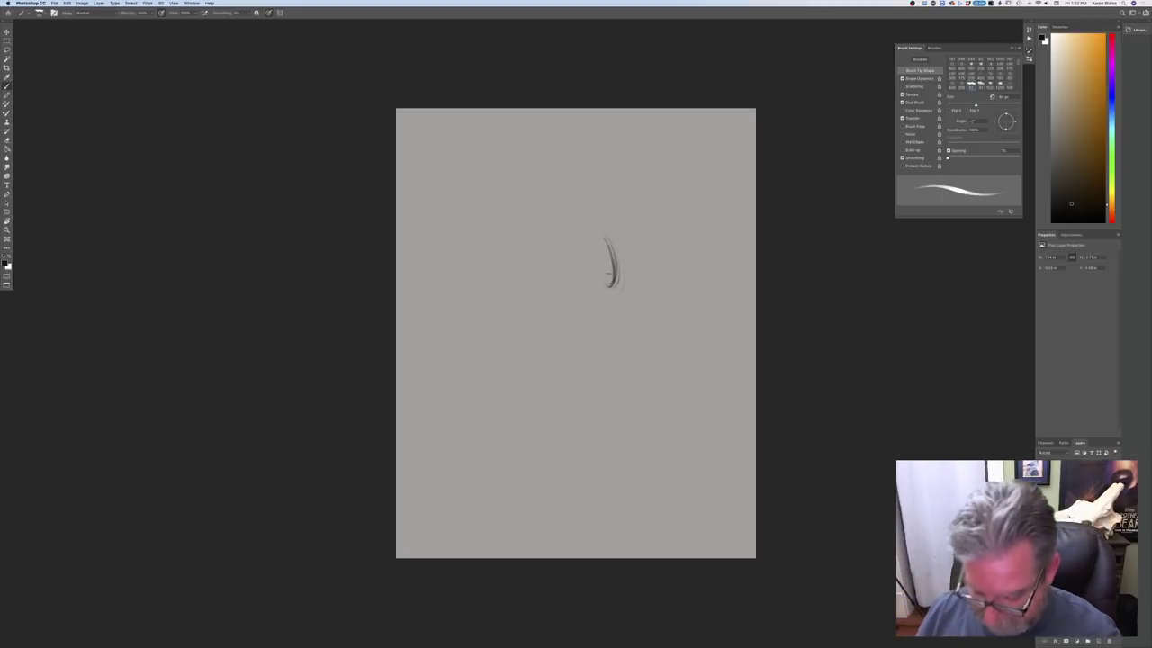
{"action": "key", "text": "super+equal"}
{"action": "left_click_drag", "start_coordinate": [623, 237], "coordinate": [618, 281]}
{"action": "mouse_move", "coordinate": [589, 201]}
{"action": "left_mouse_down"}
{"action": "mouse_move", "coordinate": [544, 233]}
{"action": "mouse_move", "coordinate": [545, 216]}
{"action": "mouse_move", "coordinate": [532, 241]}
{"action": "mouse_move", "coordinate": [514, 227]}
{"action": "mouse_move", "coordinate": [508, 281]}
{"action": "left_mouse_up"}
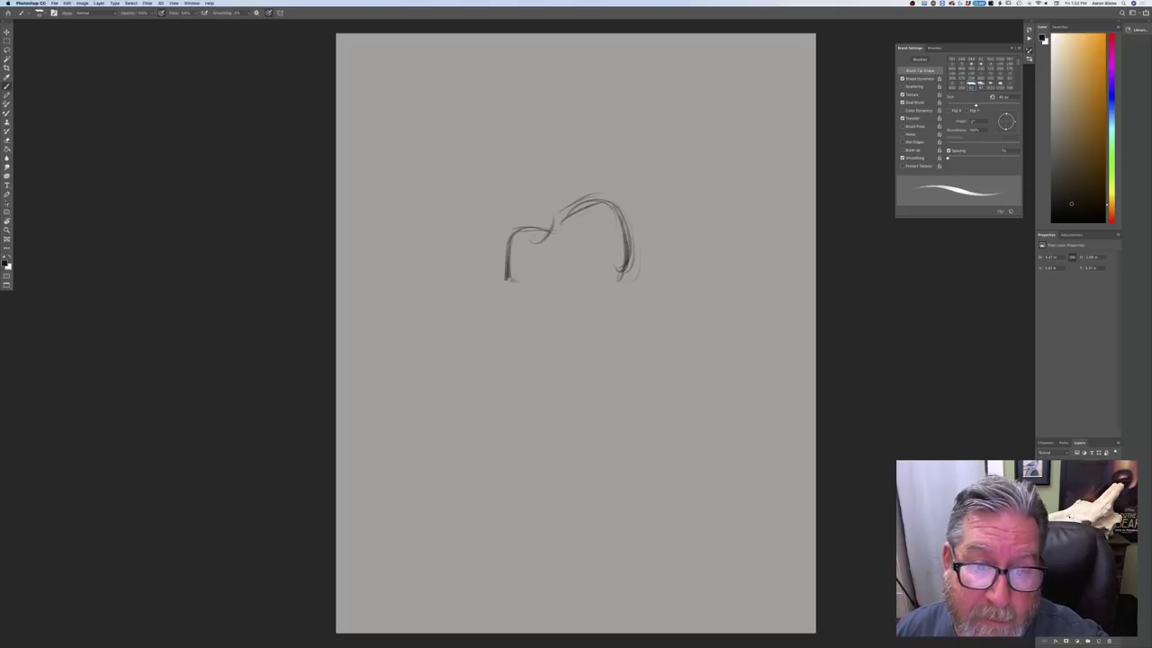
{"action": "left_click_drag", "start_coordinate": [541, 227], "coordinate": [502, 295]}
{"action": "mouse_move", "coordinate": [556, 247]}
{"action": "left_mouse_down"}
{"action": "mouse_move", "coordinate": [569, 275]}
{"action": "mouse_move", "coordinate": [555, 283]}
{"action": "mouse_move", "coordinate": [495, 294]}
{"action": "mouse_move", "coordinate": [507, 301]}
{"action": "mouse_move", "coordinate": [558, 290]}
{"action": "left_mouse_up"}
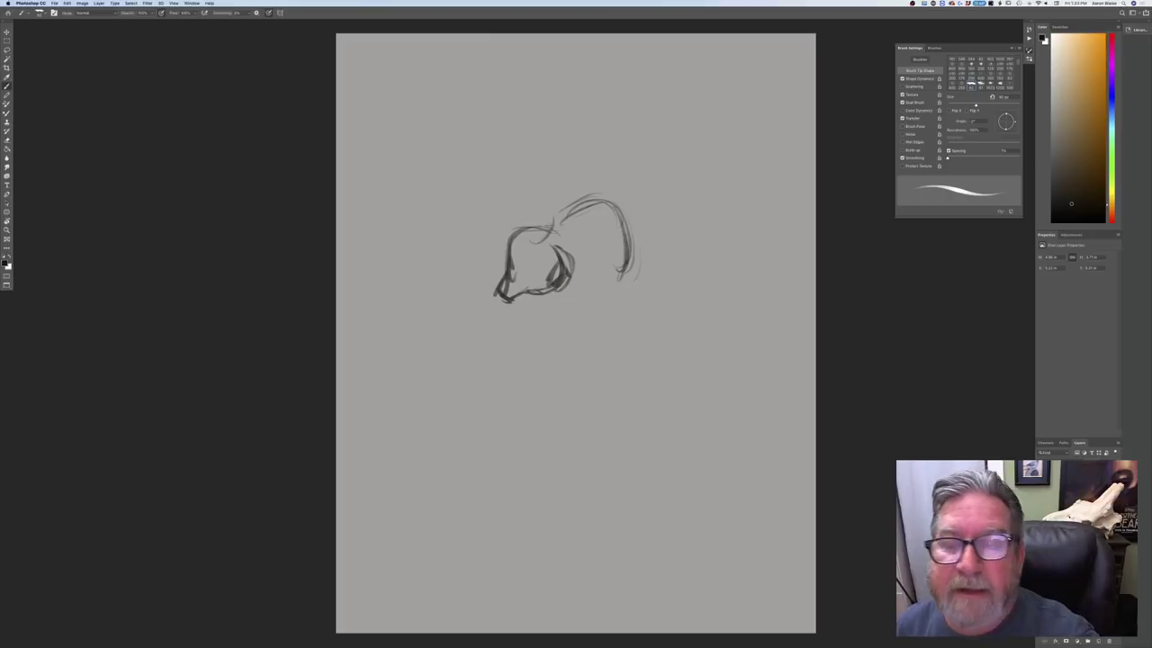
Draw the round ringed eye under the brow and a curled smile line behind the nostril
{"action": "mouse_move", "coordinate": [570, 234]}
{"action": "left_mouse_down"}
{"action": "mouse_move", "coordinate": [536, 223]}
{"action": "mouse_move", "coordinate": [588, 239]}
{"action": "mouse_move", "coordinate": [605, 221]}
{"action": "mouse_move", "coordinate": [581, 236]}
{"action": "mouse_move", "coordinate": [603, 236]}
{"action": "mouse_move", "coordinate": [585, 217]}
{"action": "mouse_move", "coordinate": [602, 252]}
{"action": "mouse_move", "coordinate": [587, 232]}
{"action": "mouse_move", "coordinate": [607, 222]}
{"action": "mouse_move", "coordinate": [583, 204]}
{"action": "mouse_move", "coordinate": [601, 214]}
{"action": "mouse_move", "coordinate": [581, 230]}
{"action": "mouse_move", "coordinate": [578, 218]}
{"action": "mouse_move", "coordinate": [595, 252]}
{"action": "left_mouse_up"}
{"action": "left_click_drag", "start_coordinate": [525, 301], "coordinate": [532, 302]}
{"action": "mouse_move", "coordinate": [579, 266]}
{"action": "left_mouse_down"}
{"action": "mouse_move", "coordinate": [562, 282]}
{"action": "mouse_move", "coordinate": [582, 261]}
{"action": "left_mouse_up"}
{"action": "left_click_drag", "start_coordinate": [592, 253], "coordinate": [574, 279]}
{"action": "left_click_drag", "start_coordinate": [583, 261], "coordinate": [565, 282]}
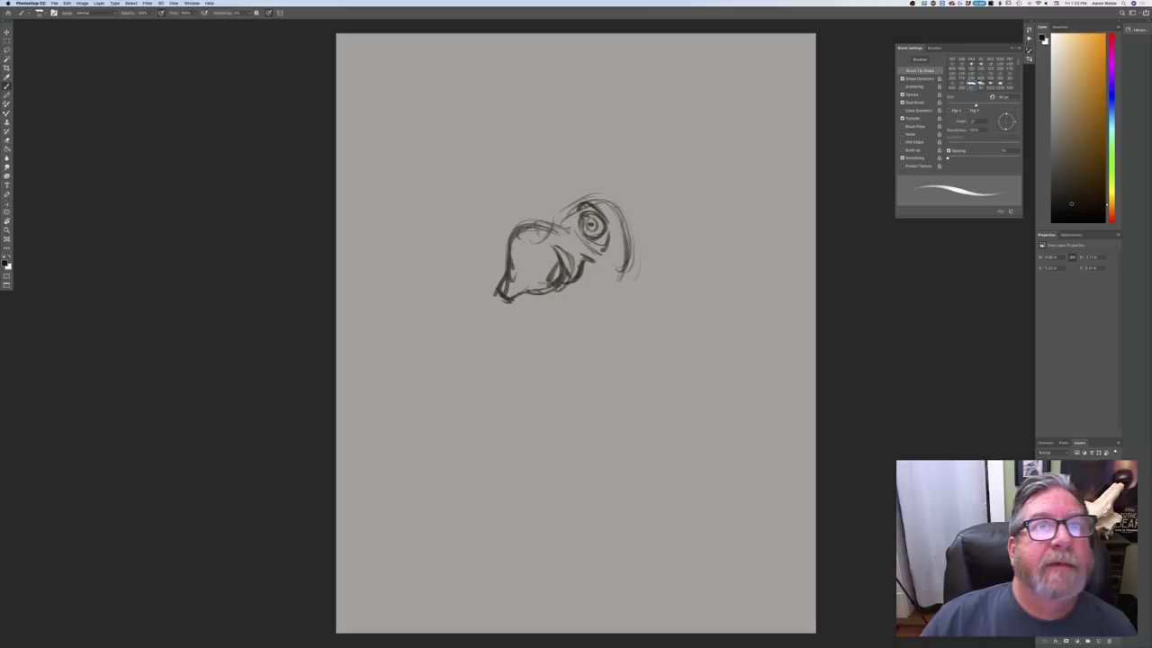
Sketch the curled party blower and drooping lower lip, plus the back of the head and the jaw line
{"action": "mouse_move", "coordinate": [520, 297]}
{"action": "left_mouse_down"}
{"action": "mouse_move", "coordinate": [533, 298]}
{"action": "mouse_move", "coordinate": [475, 297]}
{"action": "mouse_move", "coordinate": [462, 286]}
{"action": "mouse_move", "coordinate": [491, 264]}
{"action": "mouse_move", "coordinate": [481, 294]}
{"action": "mouse_move", "coordinate": [444, 261]}
{"action": "mouse_move", "coordinate": [449, 309]}
{"action": "mouse_move", "coordinate": [515, 304]}
{"action": "mouse_move", "coordinate": [503, 308]}
{"action": "mouse_move", "coordinate": [522, 327]}
{"action": "mouse_move", "coordinate": [509, 311]}
{"action": "mouse_move", "coordinate": [556, 309]}
{"action": "mouse_move", "coordinate": [541, 331]}
{"action": "left_mouse_up"}
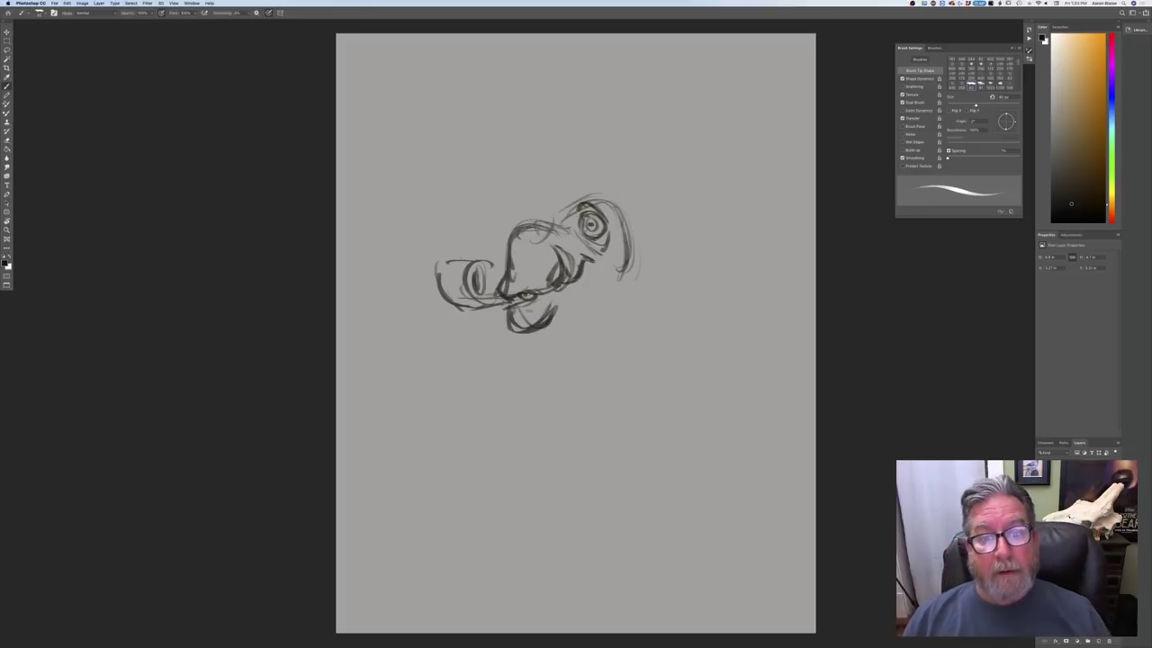
{"action": "left_click_drag", "start_coordinate": [633, 234], "coordinate": [643, 281]}
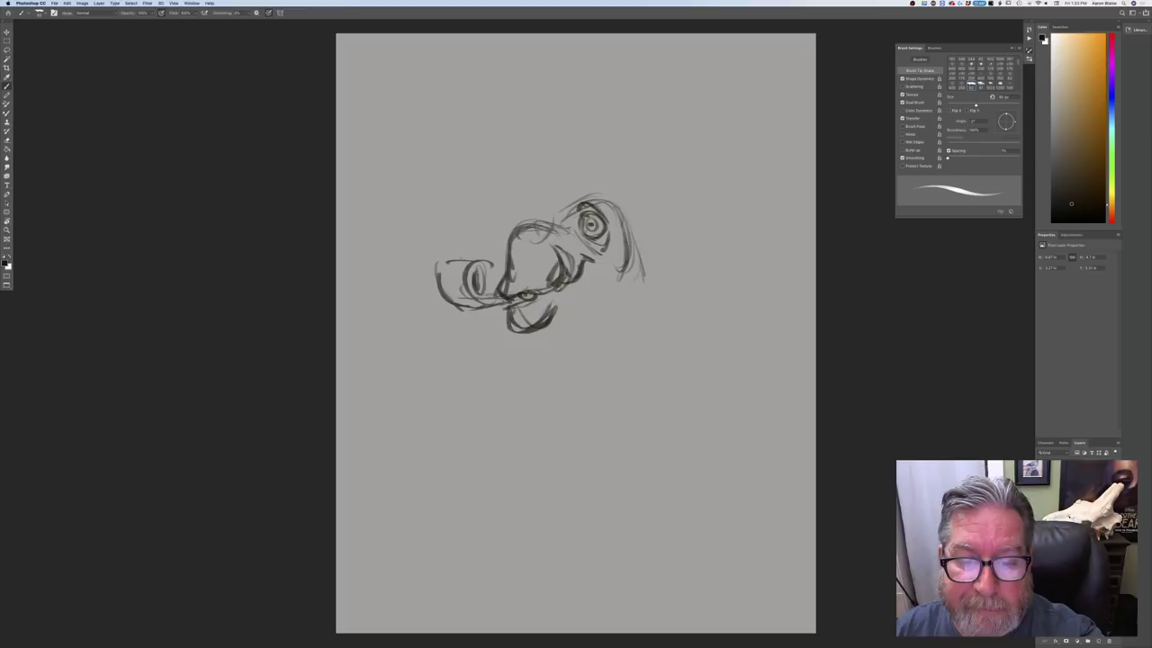
{"action": "mouse_move", "coordinate": [624, 213]}
{"action": "left_mouse_down"}
{"action": "mouse_move", "coordinate": [648, 277]}
{"action": "mouse_move", "coordinate": [599, 311]}
{"action": "mouse_move", "coordinate": [560, 313]}
{"action": "left_mouse_up"}
{"action": "left_click_drag", "start_coordinate": [619, 306], "coordinate": [588, 311]}
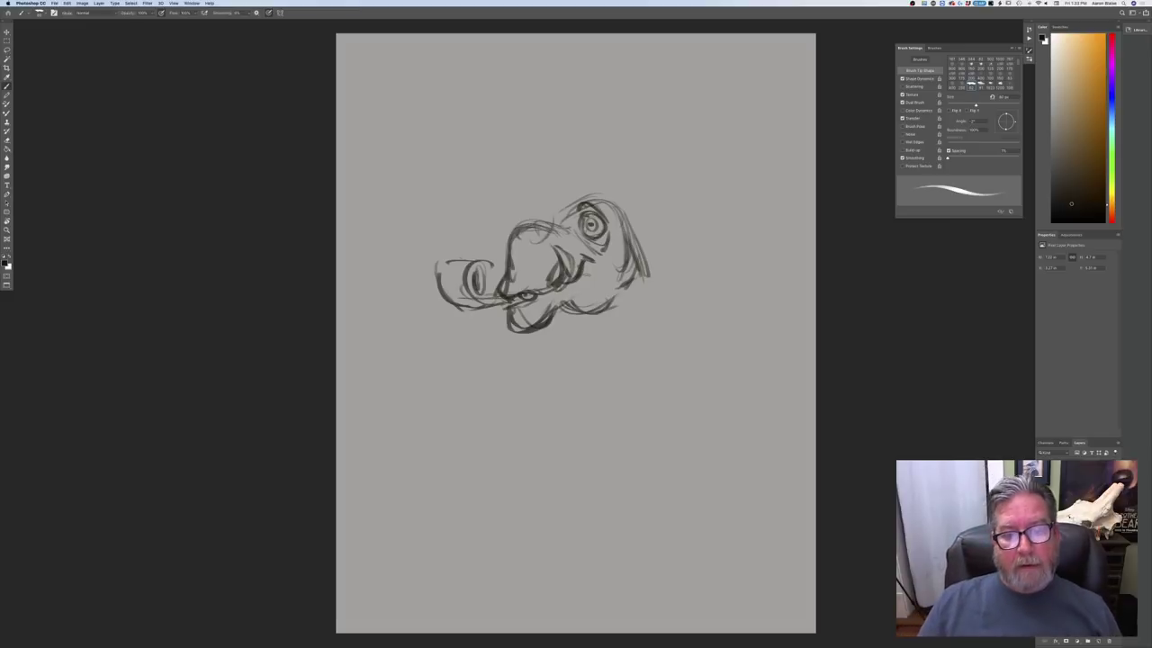
Sketch the near antler as a long curve sweeping up behind the head and rough in the far antler above the muzzle
{"action": "left_click_drag", "start_coordinate": [551, 218], "coordinate": [645, 170]}
{"action": "mouse_move", "coordinate": [594, 203]}
{"action": "left_mouse_down"}
{"action": "mouse_move", "coordinate": [621, 178]}
{"action": "mouse_move", "coordinate": [664, 177]}
{"action": "mouse_move", "coordinate": [724, 52]}
{"action": "mouse_move", "coordinate": [758, 67]}
{"action": "mouse_move", "coordinate": [646, 187]}
{"action": "left_mouse_up"}
{"action": "mouse_move", "coordinate": [650, 187]}
{"action": "left_mouse_down"}
{"action": "mouse_move", "coordinate": [689, 158]}
{"action": "mouse_move", "coordinate": [736, 81]}
{"action": "left_mouse_up"}
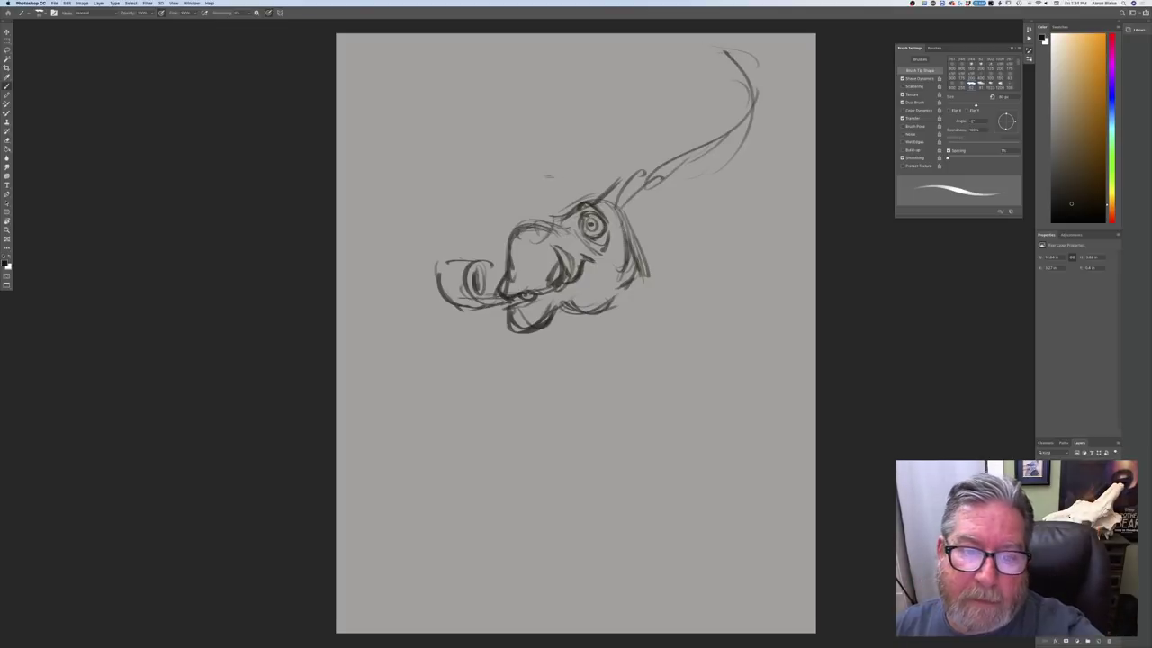
{"action": "left_click_drag", "start_coordinate": [557, 173], "coordinate": [573, 194]}
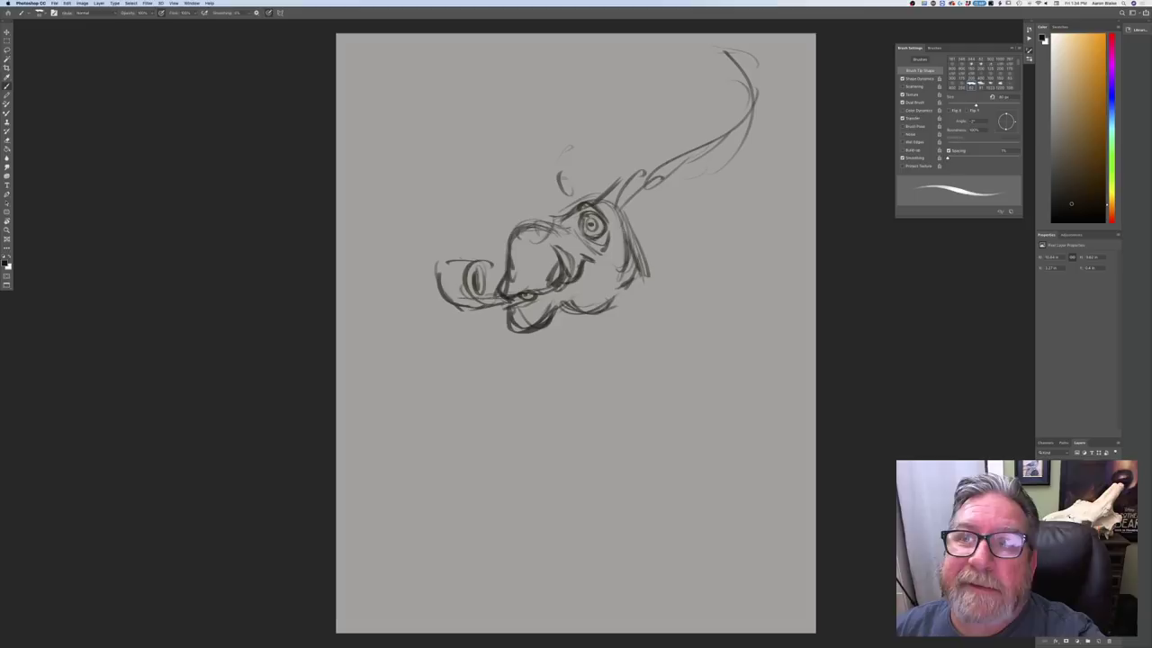
{"action": "left_click_drag", "start_coordinate": [569, 115], "coordinate": [561, 191]}
{"action": "left_click_drag", "start_coordinate": [540, 133], "coordinate": [500, 237]}
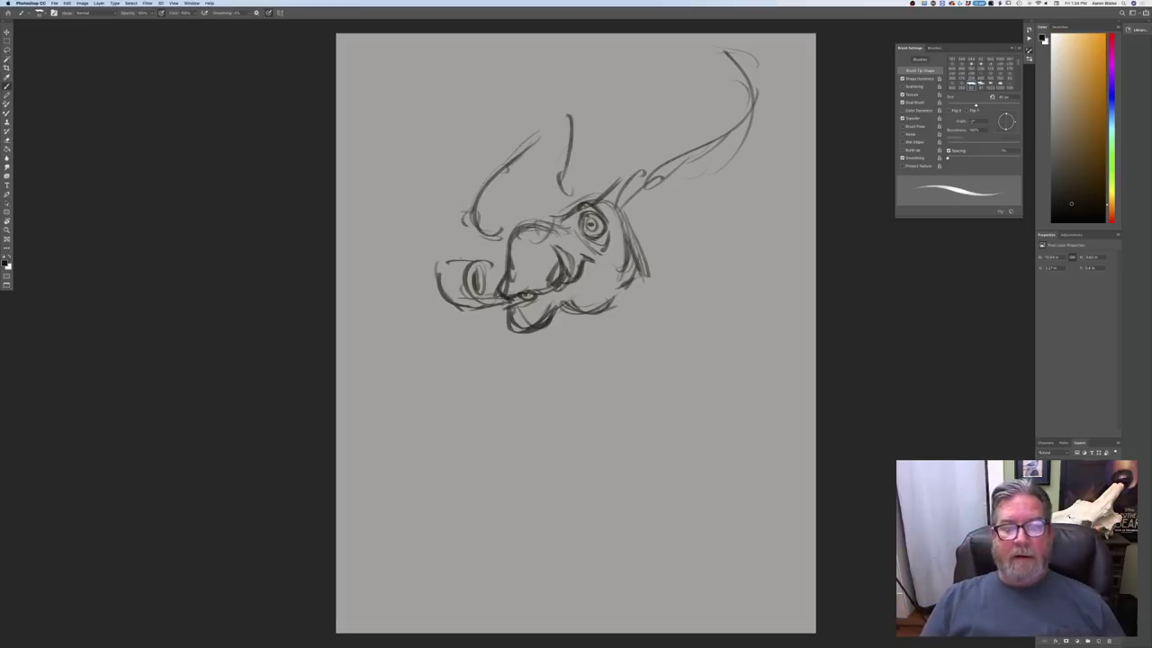
Shift the whole sketch toward the canvas's left edge and draw the nape and throat lines of the thick neck
{"action": "key", "text": "v"}
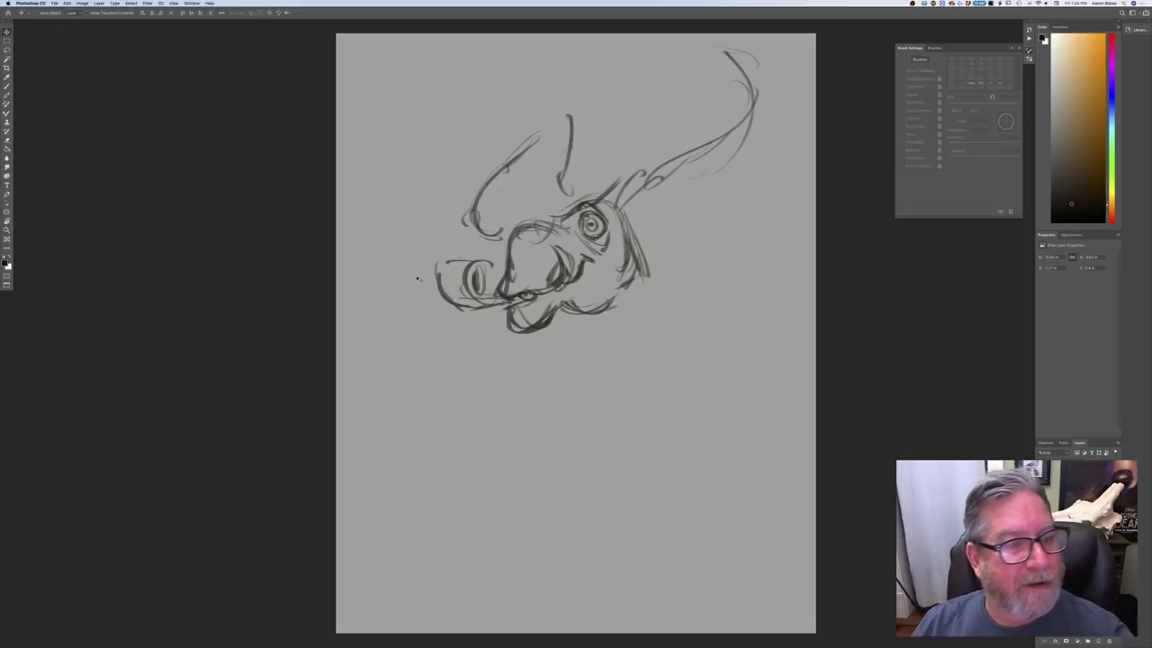
{"action": "mouse_move", "coordinate": [417, 279]}
{"action": "left_mouse_down"}
{"action": "mouse_move", "coordinate": [358, 291]}
{"action": "mouse_move", "coordinate": [330, 280]}
{"action": "left_mouse_up"}
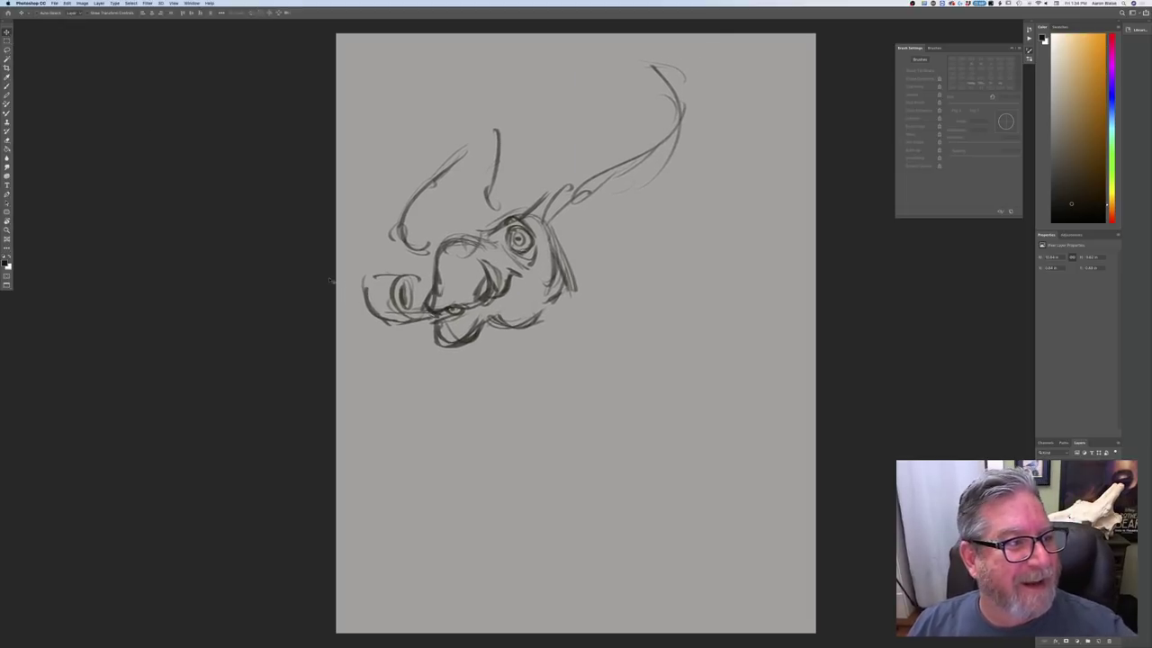
{"action": "key", "text": "b"}
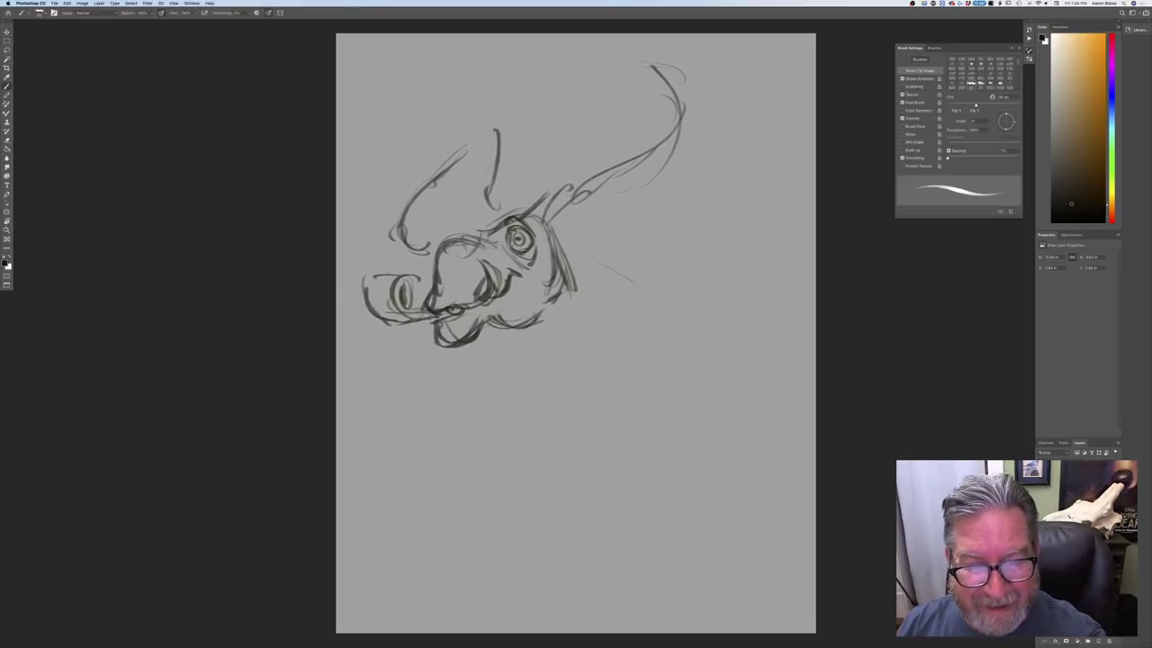
{"action": "left_click_drag", "start_coordinate": [552, 231], "coordinate": [654, 294]}
{"action": "mouse_move", "coordinate": [521, 330]}
{"action": "left_mouse_down"}
{"action": "mouse_move", "coordinate": [582, 393]}
{"action": "mouse_move", "coordinate": [654, 389]}
{"action": "left_mouse_up"}
{"action": "mouse_move", "coordinate": [565, 320]}
{"action": "left_mouse_down"}
{"action": "mouse_move", "coordinate": [640, 367]}
{"action": "mouse_move", "coordinate": [569, 389]}
{"action": "mouse_move", "coordinate": [658, 371]}
{"action": "left_mouse_up"}
Draw the wide collar around the base of the neck with pointed front corners and a sloping shoulder line
{"action": "mouse_move", "coordinate": [646, 285]}
{"action": "left_mouse_down"}
{"action": "mouse_move", "coordinate": [666, 406]}
{"action": "mouse_move", "coordinate": [580, 396]}
{"action": "left_mouse_up"}
{"action": "left_click_drag", "start_coordinate": [545, 360], "coordinate": [563, 385]}
{"action": "left_click_drag", "start_coordinate": [527, 378], "coordinate": [590, 419]}
{"action": "mouse_move", "coordinate": [551, 390]}
{"action": "left_mouse_down"}
{"action": "mouse_move", "coordinate": [627, 447]}
{"action": "mouse_move", "coordinate": [635, 437]}
{"action": "left_mouse_up"}
{"action": "left_click_drag", "start_coordinate": [632, 273], "coordinate": [660, 288]}
{"action": "left_click_drag", "start_coordinate": [668, 396], "coordinate": [703, 419]}
{"action": "mouse_move", "coordinate": [643, 277]}
{"action": "left_mouse_down"}
{"action": "mouse_move", "coordinate": [706, 423]}
{"action": "mouse_move", "coordinate": [637, 440]}
{"action": "mouse_move", "coordinate": [635, 477]}
{"action": "left_mouse_up"}
{"action": "left_click_drag", "start_coordinate": [631, 457], "coordinate": [558, 392]}
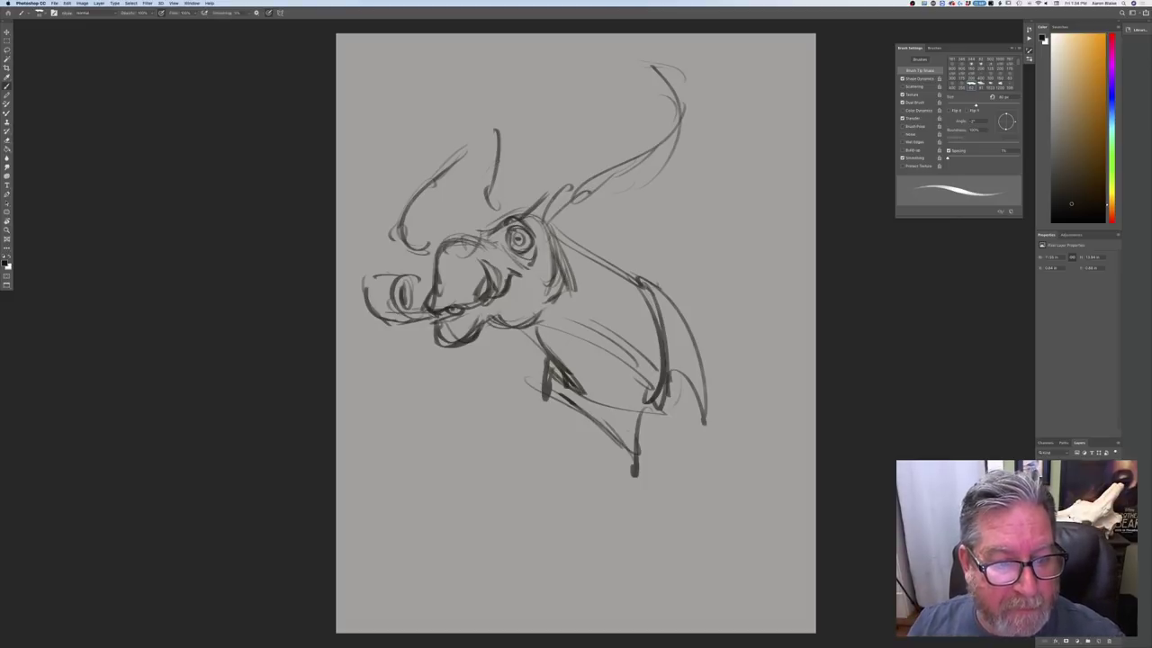
Darken the blower's mouthpiece, the nostril and the lower lip, and strengthen the muzzle outline
{"action": "mouse_move", "coordinate": [447, 314]}
{"action": "left_mouse_down"}
{"action": "mouse_move", "coordinate": [412, 328]}
{"action": "mouse_move", "coordinate": [433, 314]}
{"action": "mouse_move", "coordinate": [420, 318]}
{"action": "left_mouse_up"}
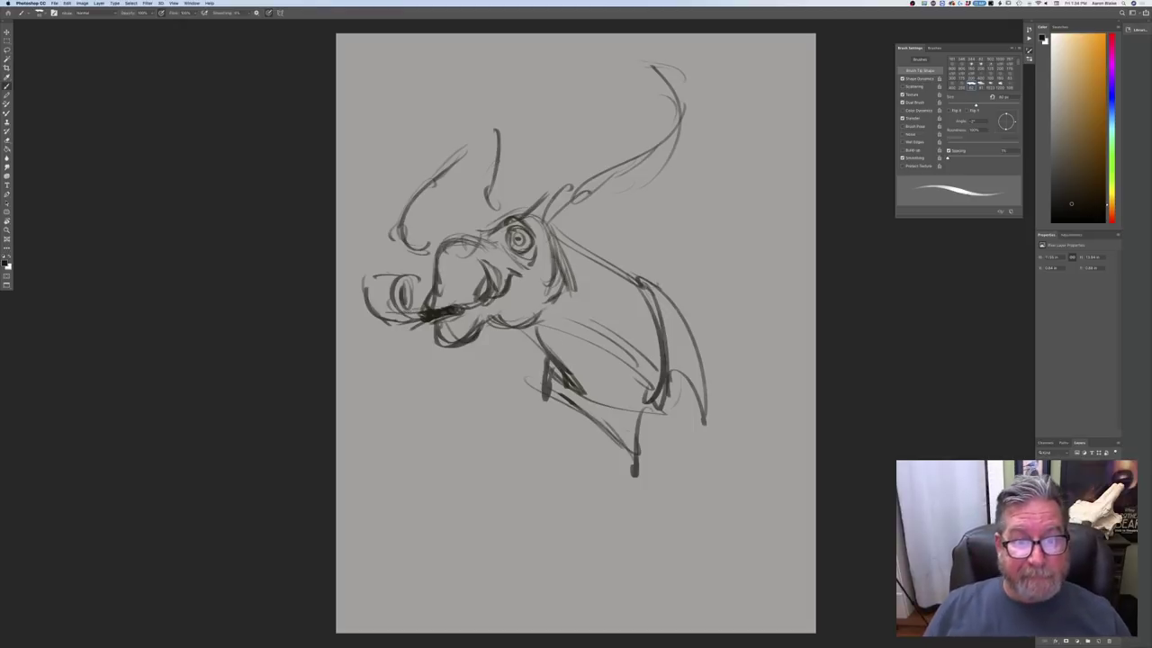
{"action": "mouse_move", "coordinate": [511, 232]}
{"action": "left_mouse_down"}
{"action": "mouse_move", "coordinate": [508, 249]}
{"action": "mouse_move", "coordinate": [437, 247]}
{"action": "mouse_move", "coordinate": [429, 289]}
{"action": "left_mouse_up"}
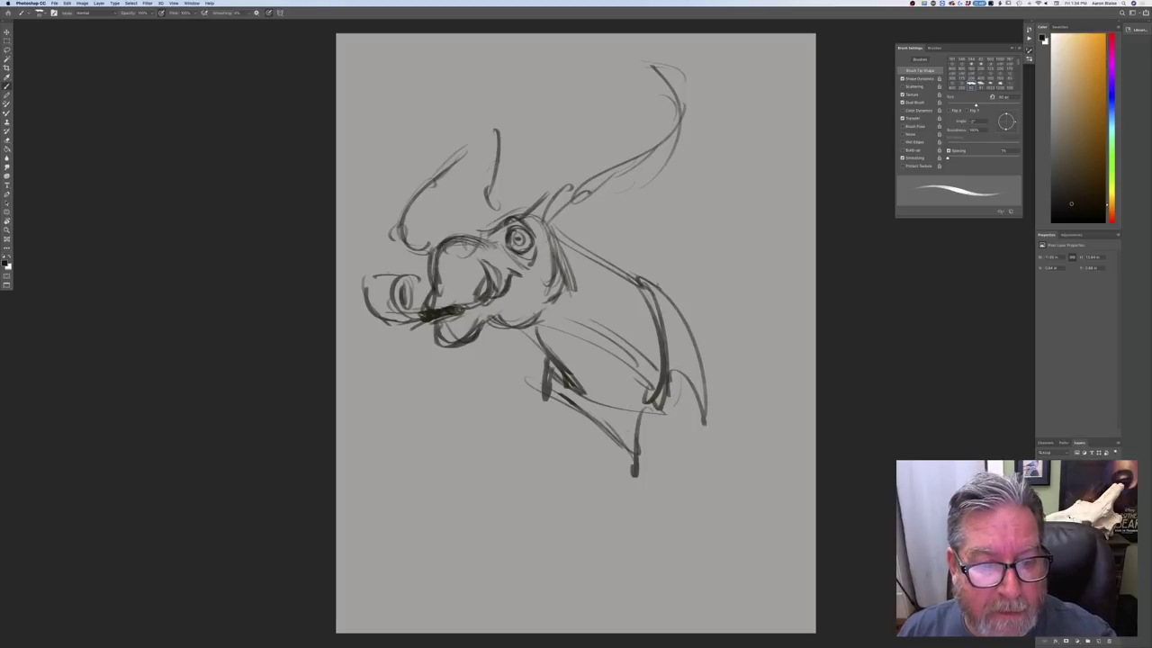
{"action": "left_click_drag", "start_coordinate": [503, 263], "coordinate": [479, 300]}
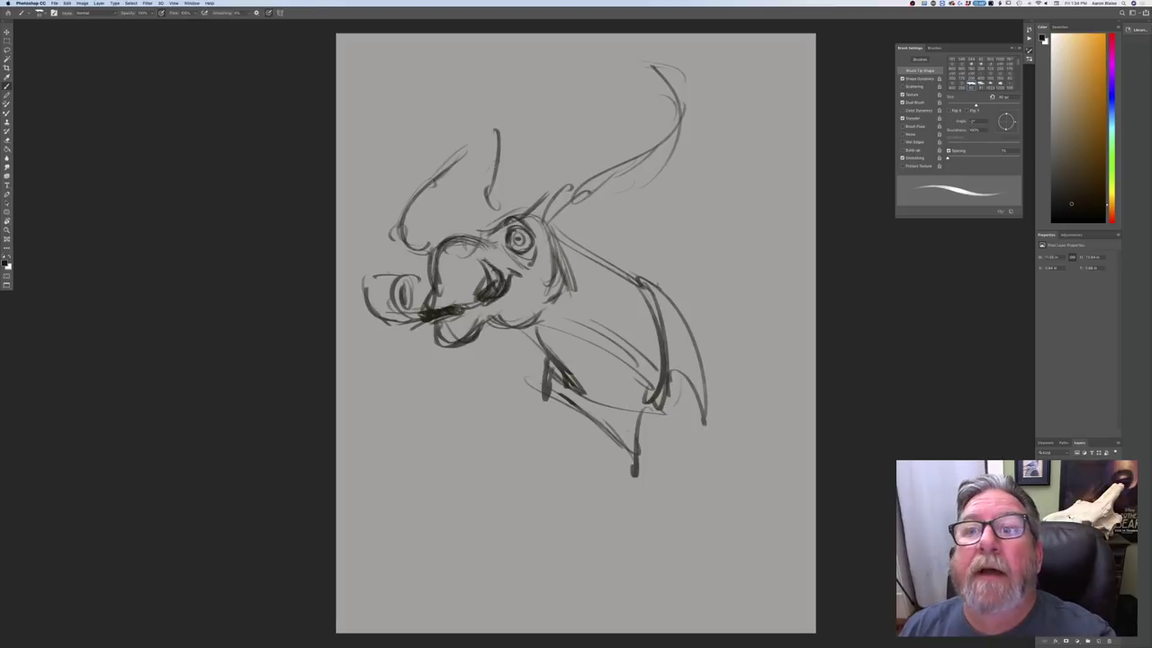
{"action": "mouse_move", "coordinate": [490, 259]}
{"action": "left_mouse_down"}
{"action": "mouse_move", "coordinate": [502, 270]}
{"action": "mouse_move", "coordinate": [495, 293]}
{"action": "left_mouse_up"}
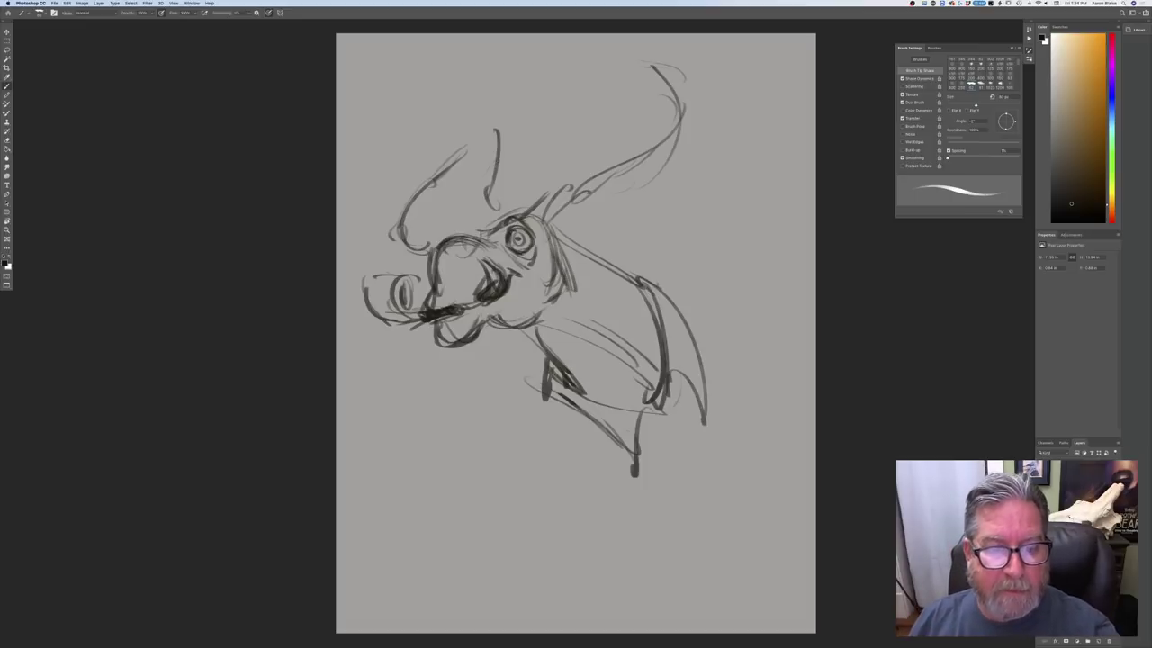
{"action": "mouse_move", "coordinate": [504, 256]}
{"action": "left_mouse_down"}
{"action": "mouse_move", "coordinate": [479, 329]}
{"action": "mouse_move", "coordinate": [434, 338]}
{"action": "left_mouse_up"}
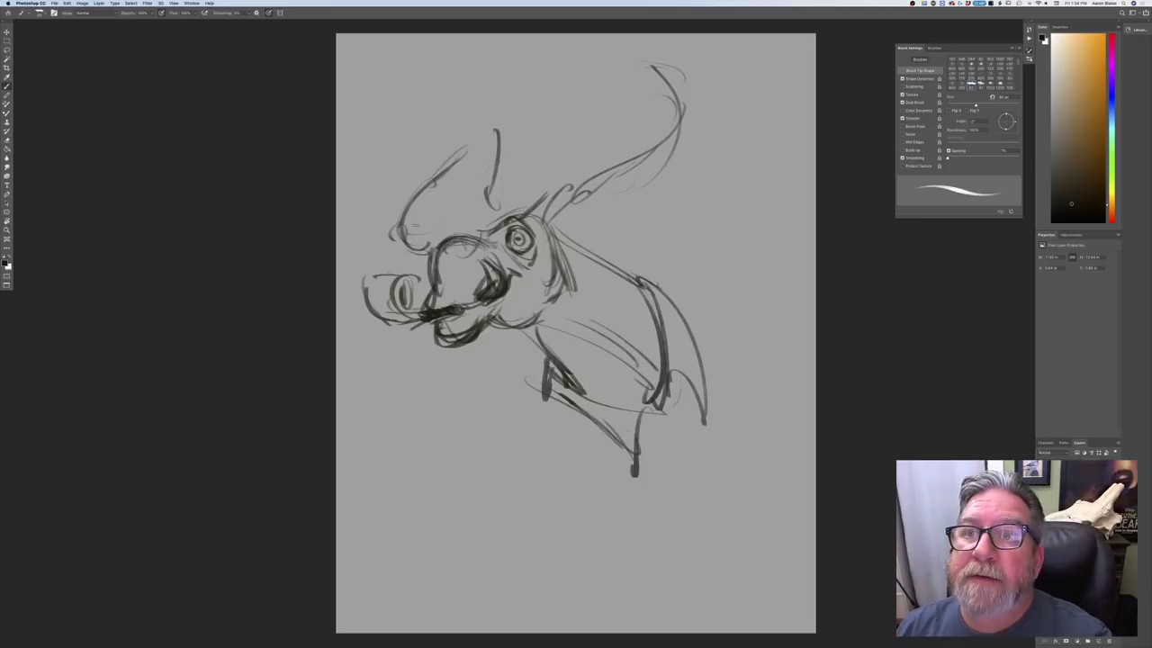
Draw the near antler's outer palm curve and its first upright tines, and thicken the far antler's edge
{"action": "mouse_move", "coordinate": [551, 173]}
{"action": "left_mouse_down"}
{"action": "mouse_move", "coordinate": [558, 121]}
{"action": "mouse_move", "coordinate": [563, 196]}
{"action": "left_mouse_up"}
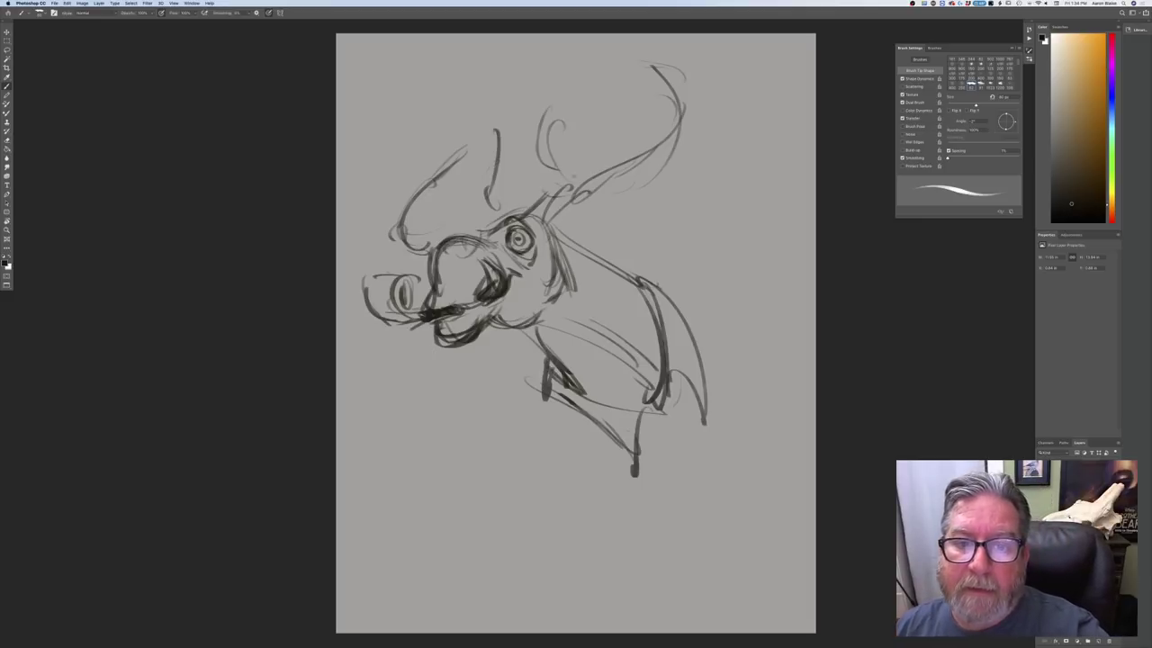
{"action": "mouse_move", "coordinate": [589, 121]}
{"action": "left_mouse_down"}
{"action": "mouse_move", "coordinate": [592, 166]}
{"action": "mouse_move", "coordinate": [709, 94]}
{"action": "left_mouse_up"}
{"action": "left_click_drag", "start_coordinate": [657, 63], "coordinate": [628, 172]}
{"action": "left_click_drag", "start_coordinate": [624, 76], "coordinate": [623, 87]}
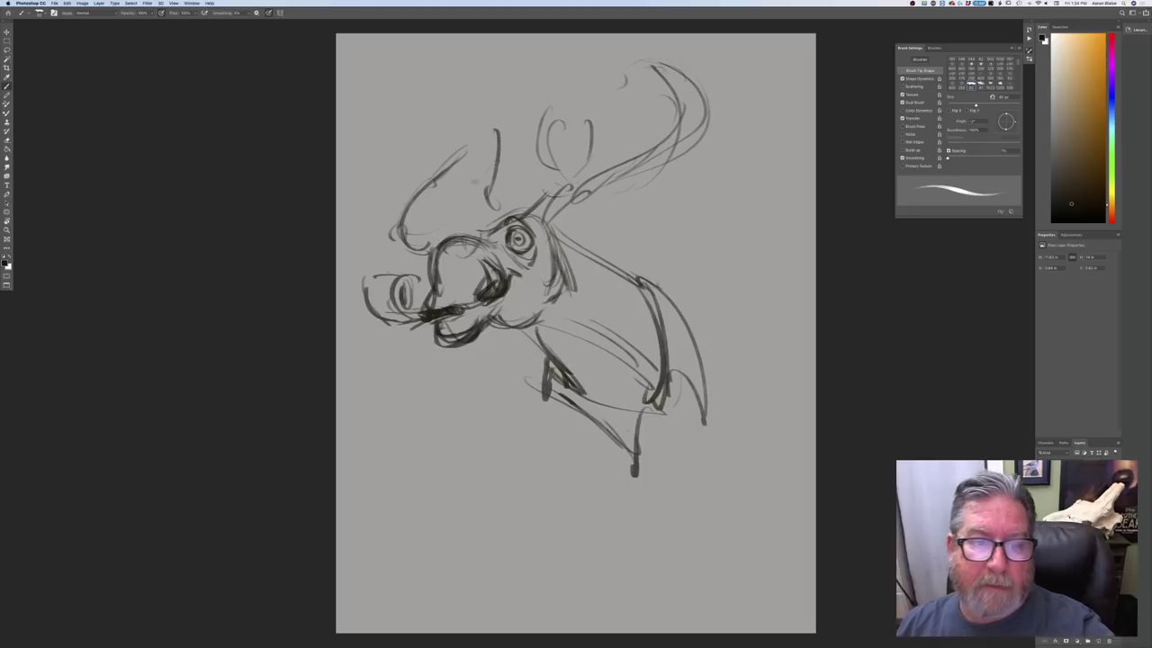
{"action": "left_click_drag", "start_coordinate": [493, 137], "coordinate": [484, 184]}
{"action": "left_click_drag", "start_coordinate": [557, 189], "coordinate": [592, 166]}
{"action": "mouse_move", "coordinate": [592, 83]}
{"action": "left_mouse_down"}
{"action": "mouse_move", "coordinate": [601, 156]}
{"action": "mouse_move", "coordinate": [595, 97]}
{"action": "left_mouse_up"}
{"action": "left_click_drag", "start_coordinate": [610, 90], "coordinate": [602, 151]}
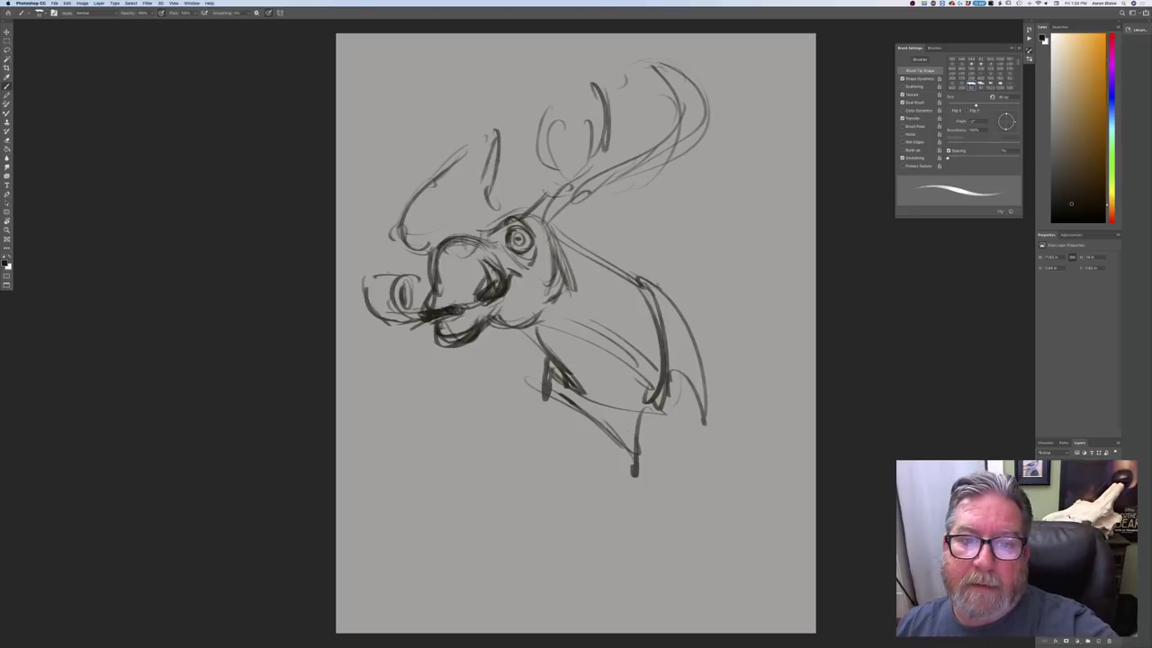
Add the remaining tines at the near antler's tip and darken its beam down to the head
{"action": "mouse_move", "coordinate": [634, 68]}
{"action": "left_mouse_down"}
{"action": "mouse_move", "coordinate": [608, 117]}
{"action": "mouse_move", "coordinate": [634, 99]}
{"action": "left_mouse_up"}
{"action": "left_click_drag", "start_coordinate": [643, 87], "coordinate": [635, 108]}
{"action": "left_click_drag", "start_coordinate": [653, 63], "coordinate": [673, 101]}
{"action": "mouse_move", "coordinate": [686, 70]}
{"action": "left_mouse_down"}
{"action": "mouse_move", "coordinate": [657, 142]}
{"action": "mouse_move", "coordinate": [651, 132]}
{"action": "left_mouse_up"}
{"action": "mouse_move", "coordinate": [659, 72]}
{"action": "left_mouse_down"}
{"action": "mouse_move", "coordinate": [632, 158]}
{"action": "mouse_move", "coordinate": [592, 179]}
{"action": "left_mouse_up"}
{"action": "left_click_drag", "start_coordinate": [677, 124], "coordinate": [572, 202]}
Draw a pointed ear behind the near antler and add curved contour lines on the cheek
{"action": "mouse_move", "coordinate": [641, 157]}
{"action": "left_mouse_down"}
{"action": "mouse_move", "coordinate": [561, 200]}
{"action": "mouse_move", "coordinate": [536, 234]}
{"action": "mouse_move", "coordinate": [545, 238]}
{"action": "mouse_move", "coordinate": [512, 239]}
{"action": "mouse_move", "coordinate": [616, 208]}
{"action": "left_mouse_up"}
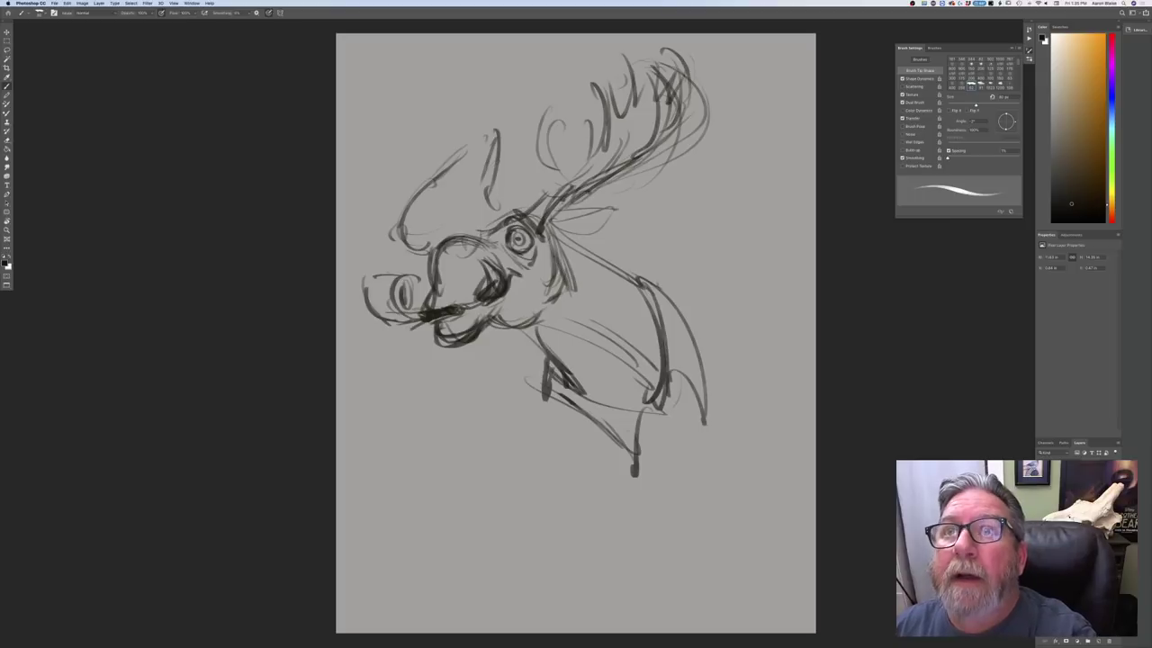
{"action": "mouse_move", "coordinate": [553, 221]}
{"action": "left_mouse_down"}
{"action": "mouse_move", "coordinate": [619, 207]}
{"action": "mouse_move", "coordinate": [606, 230]}
{"action": "mouse_move", "coordinate": [554, 236]}
{"action": "mouse_move", "coordinate": [625, 211]}
{"action": "left_mouse_up"}
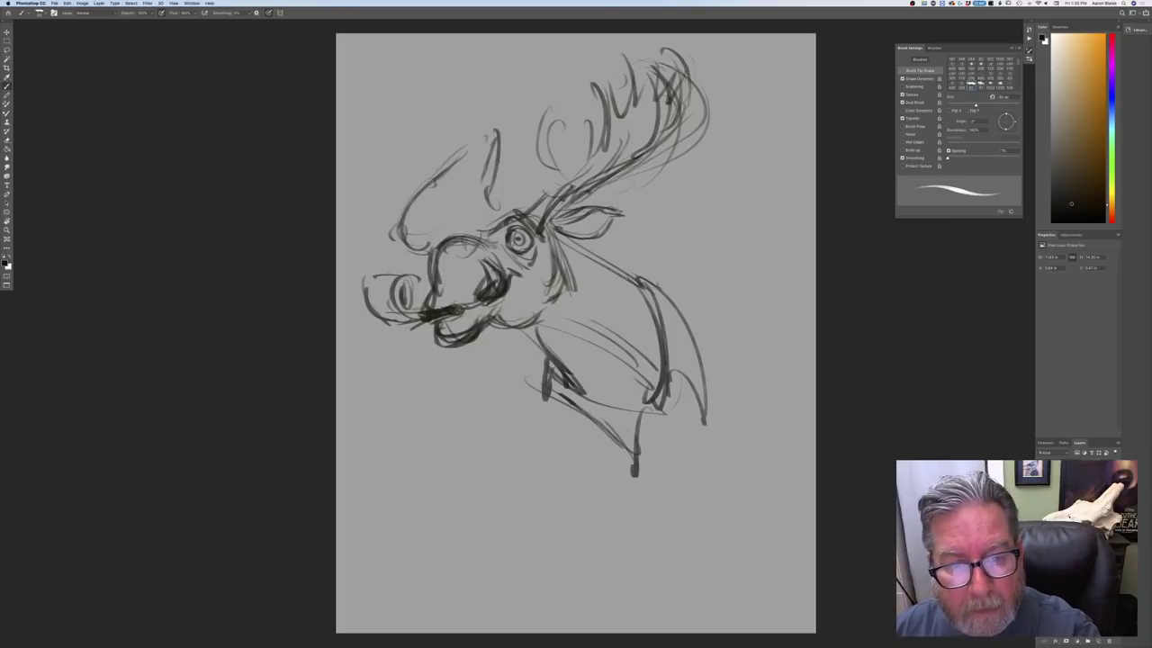
{"action": "left_click_drag", "start_coordinate": [565, 237], "coordinate": [554, 225]}
{"action": "mouse_move", "coordinate": [558, 215]}
{"action": "left_mouse_down"}
{"action": "mouse_move", "coordinate": [577, 209]}
{"action": "mouse_move", "coordinate": [548, 212]}
{"action": "left_mouse_up"}
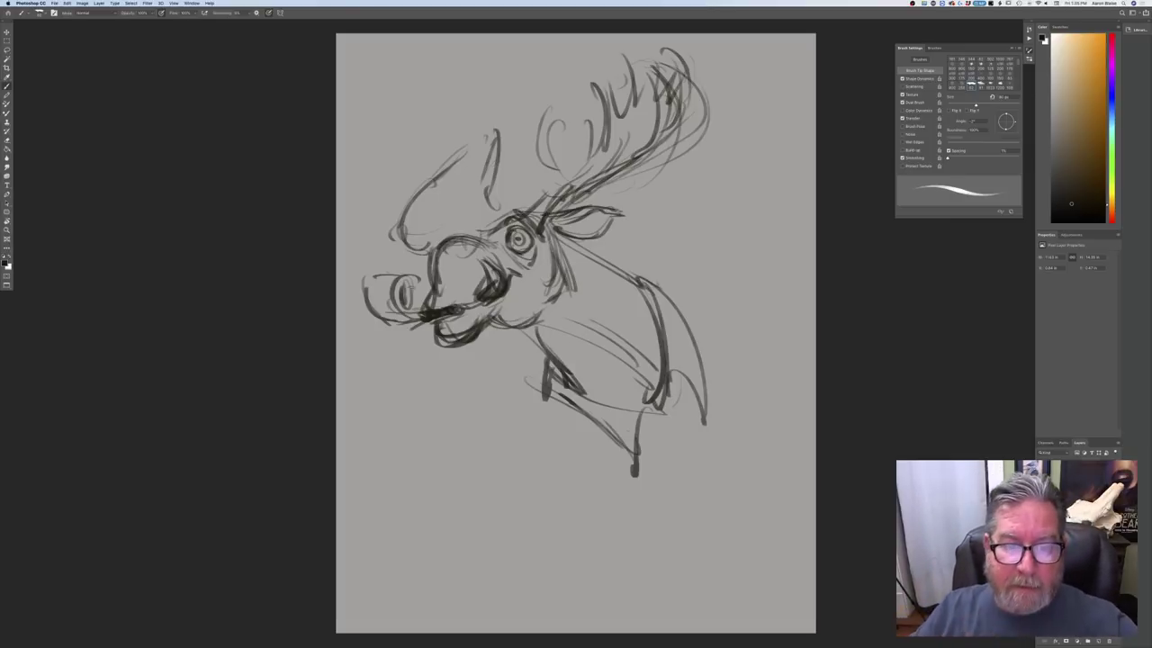
{"action": "left_click_drag", "start_coordinate": [537, 275], "coordinate": [511, 310]}
{"action": "left_click_drag", "start_coordinate": [532, 300], "coordinate": [504, 317]}
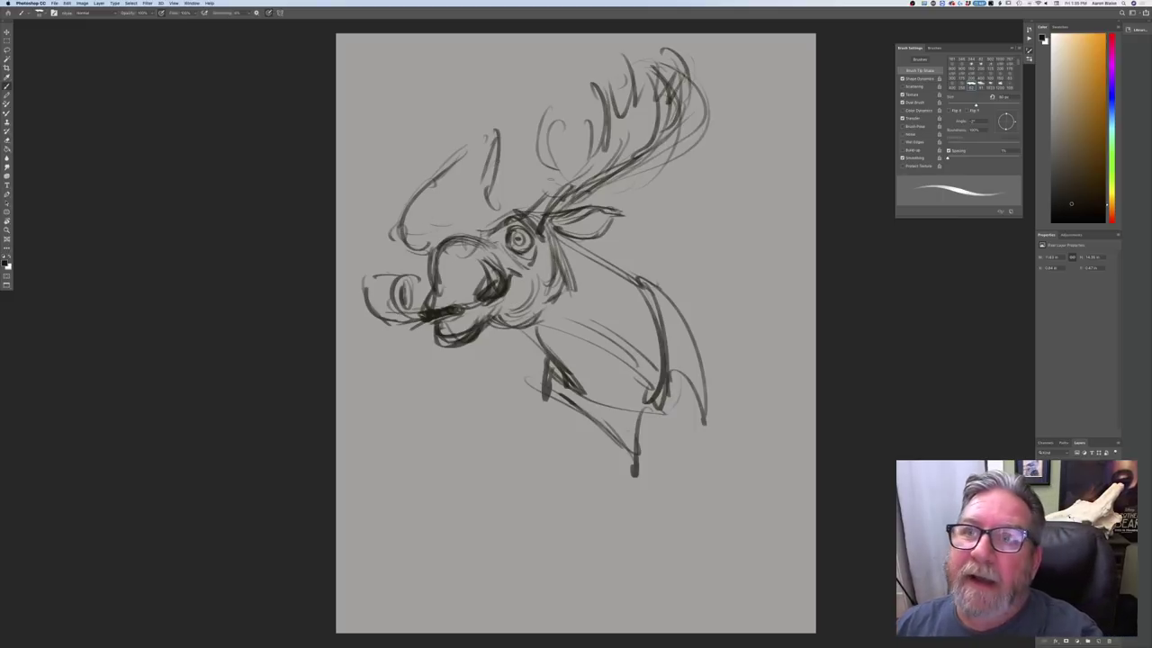
Add the near antler's forward tines, a hooked tip on the far antler, and darker throat and front collar lines
{"action": "mouse_move", "coordinate": [520, 133]}
{"action": "left_mouse_down"}
{"action": "mouse_move", "coordinate": [558, 177]}
{"action": "mouse_move", "coordinate": [517, 164]}
{"action": "left_mouse_up"}
{"action": "mouse_move", "coordinate": [493, 131]}
{"action": "left_mouse_down"}
{"action": "mouse_move", "coordinate": [556, 196]}
{"action": "mouse_move", "coordinate": [594, 174]}
{"action": "left_mouse_up"}
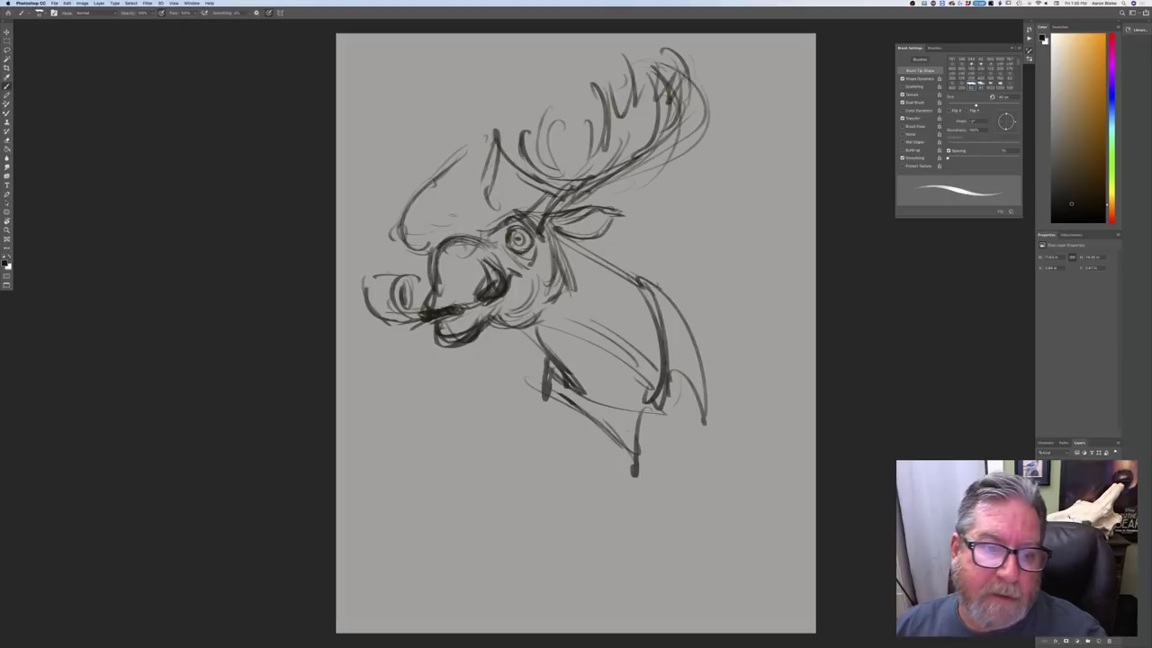
{"action": "mouse_move", "coordinate": [418, 230]}
{"action": "left_mouse_down"}
{"action": "mouse_move", "coordinate": [392, 189]}
{"action": "mouse_move", "coordinate": [417, 240]}
{"action": "mouse_move", "coordinate": [503, 236]}
{"action": "mouse_move", "coordinate": [488, 232]}
{"action": "left_mouse_up"}
{"action": "mouse_move", "coordinate": [531, 329]}
{"action": "left_mouse_down"}
{"action": "mouse_move", "coordinate": [554, 361]}
{"action": "mouse_move", "coordinate": [534, 397]}
{"action": "mouse_move", "coordinate": [518, 400]}
{"action": "left_mouse_up"}
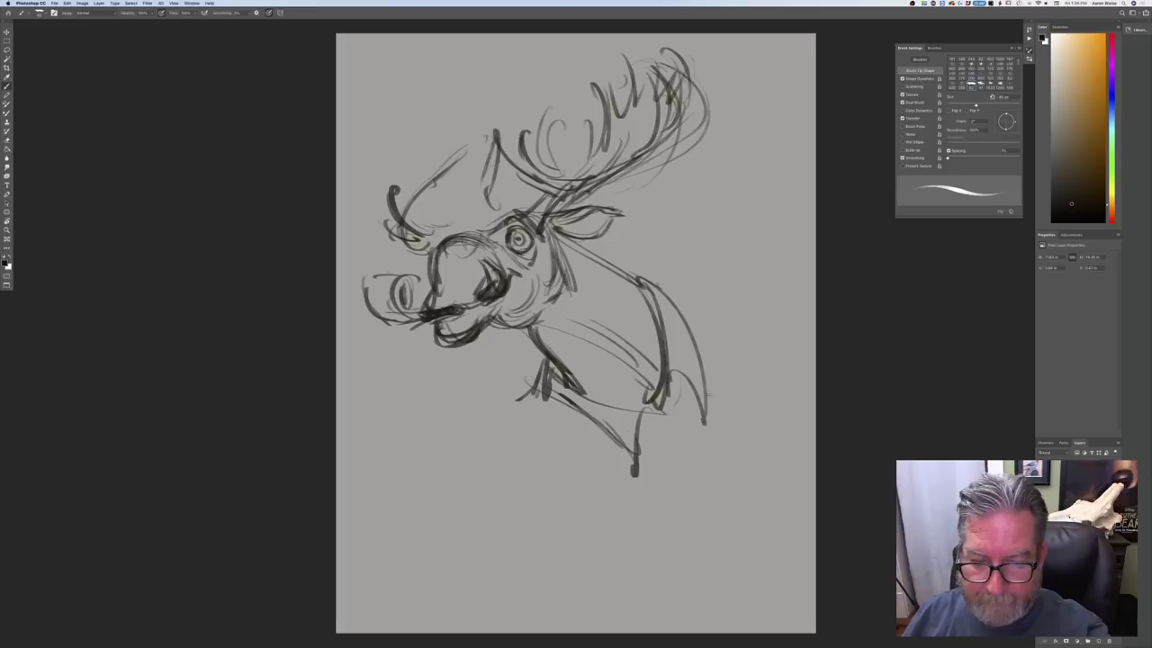
Sketch long back and arm lines below the collar and a rounded knot with strands hanging from it
{"action": "mouse_move", "coordinate": [661, 309]}
{"action": "left_mouse_down"}
{"action": "mouse_move", "coordinate": [739, 522]}
{"action": "mouse_move", "coordinate": [730, 536]}
{"action": "left_mouse_up"}
{"action": "left_click_drag", "start_coordinate": [709, 387], "coordinate": [689, 531]}
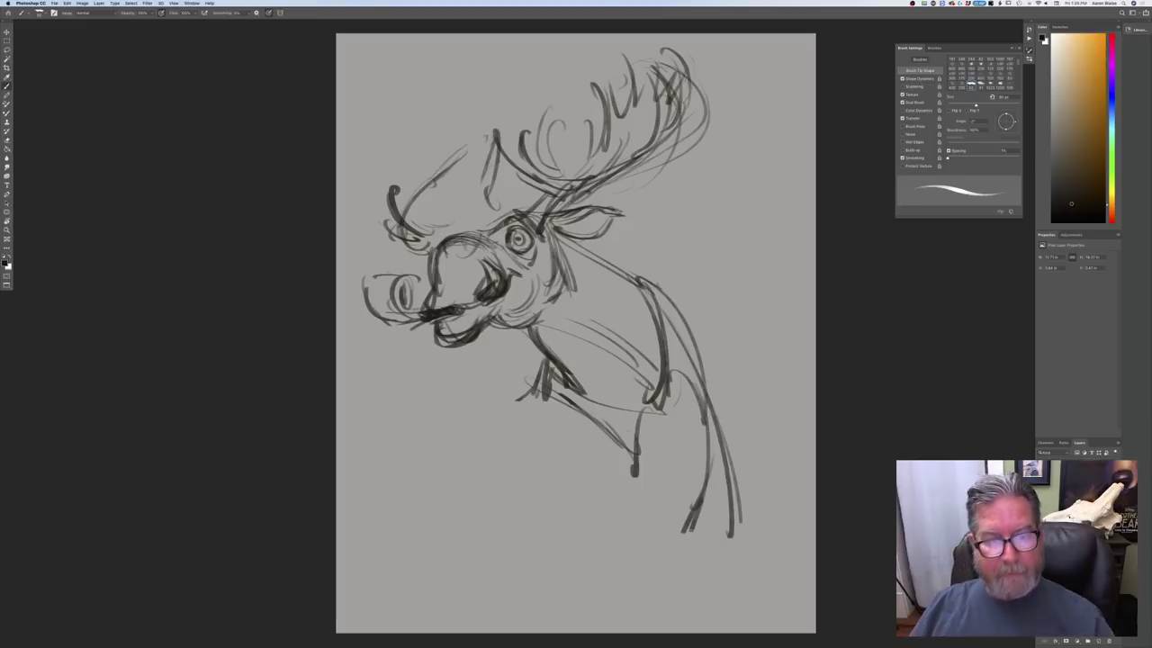
{"action": "mouse_move", "coordinate": [646, 416]}
{"action": "left_mouse_down"}
{"action": "mouse_move", "coordinate": [661, 466]}
{"action": "mouse_move", "coordinate": [655, 540]}
{"action": "left_mouse_up"}
{"action": "mouse_move", "coordinate": [656, 405]}
{"action": "left_mouse_down"}
{"action": "mouse_move", "coordinate": [668, 518]}
{"action": "mouse_move", "coordinate": [648, 402]}
{"action": "mouse_move", "coordinate": [673, 522]}
{"action": "left_mouse_up"}
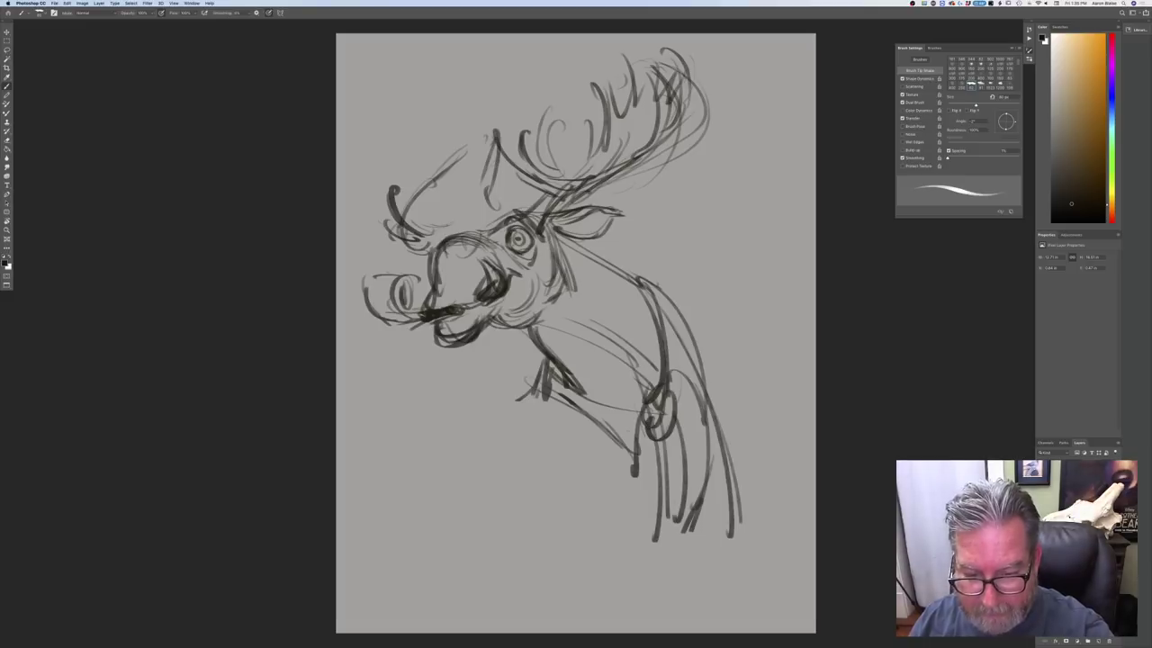
{"action": "left_click_drag", "start_coordinate": [664, 439], "coordinate": [646, 531]}
Draw the tall top hat between the antlers with slanted sides and a flat top
{"action": "mouse_move", "coordinate": [460, 236]}
{"action": "left_mouse_down"}
{"action": "mouse_move", "coordinate": [545, 207]}
{"action": "mouse_move", "coordinate": [454, 243]}
{"action": "left_mouse_up"}
{"action": "left_click_drag", "start_coordinate": [522, 164], "coordinate": [509, 199]}
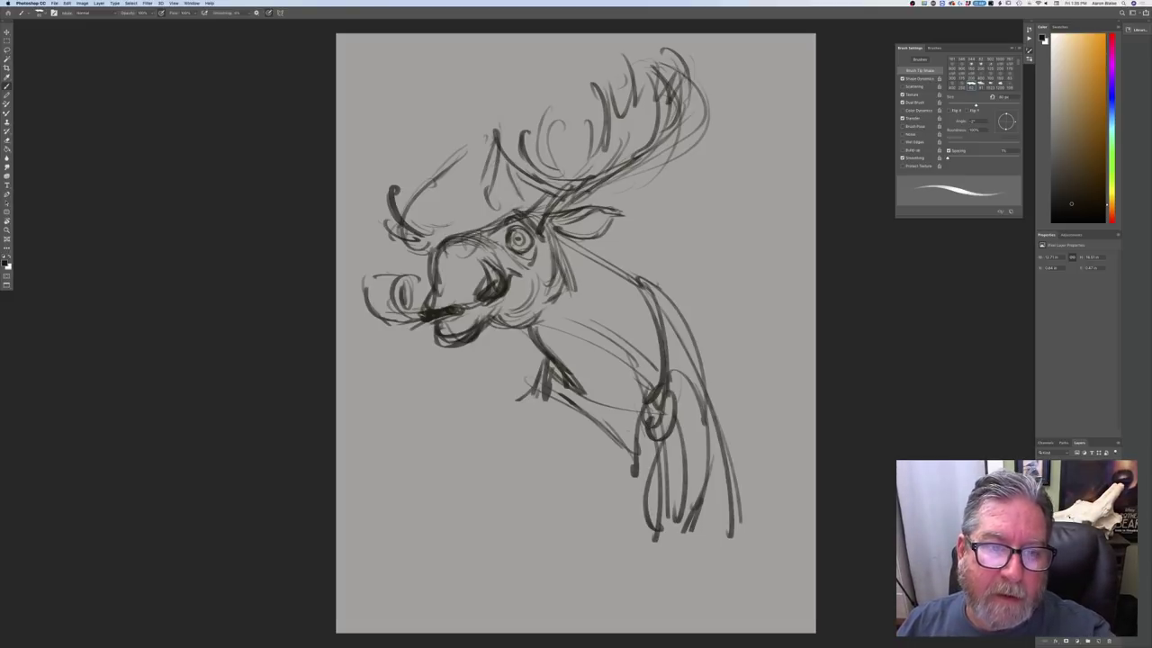
{"action": "left_click_drag", "start_coordinate": [496, 99], "coordinate": [500, 124]}
{"action": "mouse_move", "coordinate": [500, 92]}
{"action": "left_mouse_down"}
{"action": "mouse_move", "coordinate": [510, 155]}
{"action": "mouse_move", "coordinate": [462, 97]}
{"action": "mouse_move", "coordinate": [432, 107]}
{"action": "mouse_move", "coordinate": [524, 211]}
{"action": "left_mouse_up"}
{"action": "left_click_drag", "start_coordinate": [504, 117], "coordinate": [525, 199]}
{"action": "left_click_drag", "start_coordinate": [416, 114], "coordinate": [466, 224]}
{"action": "left_click_drag", "start_coordinate": [426, 141], "coordinate": [470, 224]}
{"action": "left_click_drag", "start_coordinate": [449, 175], "coordinate": [479, 230]}
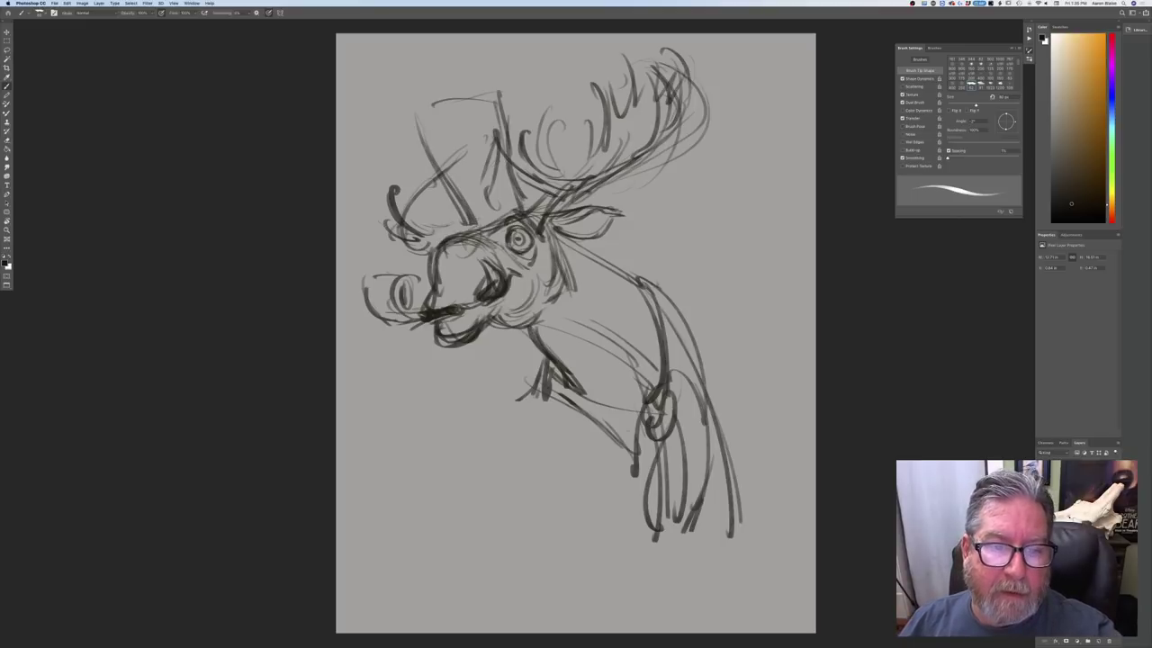
Draw the hat's band and darken its curved brim from the muzzle back to the antler base
{"action": "left_click_drag", "start_coordinate": [511, 195], "coordinate": [470, 205]}
{"action": "mouse_move", "coordinate": [502, 201]}
{"action": "left_mouse_down"}
{"action": "mouse_move", "coordinate": [462, 210]}
{"action": "mouse_move", "coordinate": [430, 240]}
{"action": "mouse_move", "coordinate": [479, 224]}
{"action": "left_mouse_up"}
{"action": "left_click_drag", "start_coordinate": [463, 223], "coordinate": [437, 235]}
{"action": "left_click_drag", "start_coordinate": [511, 219], "coordinate": [479, 224]}
{"action": "left_click_drag", "start_coordinate": [545, 209], "coordinate": [526, 214]}
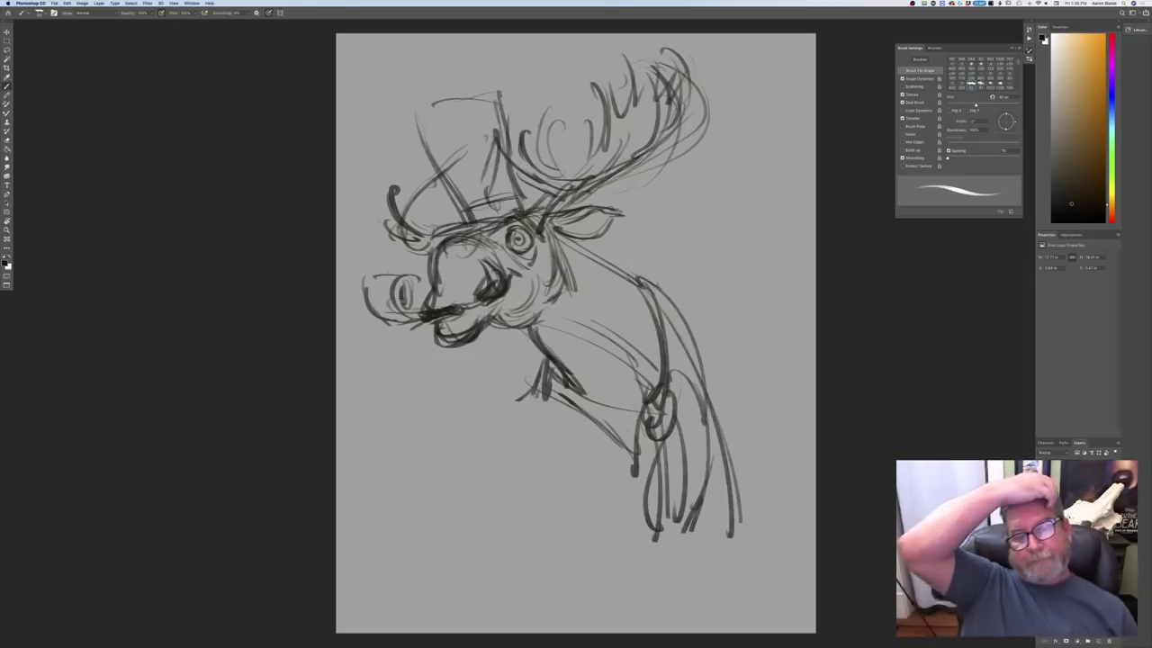
{"action": "left_click_drag", "start_coordinate": [439, 230], "coordinate": [423, 240]}
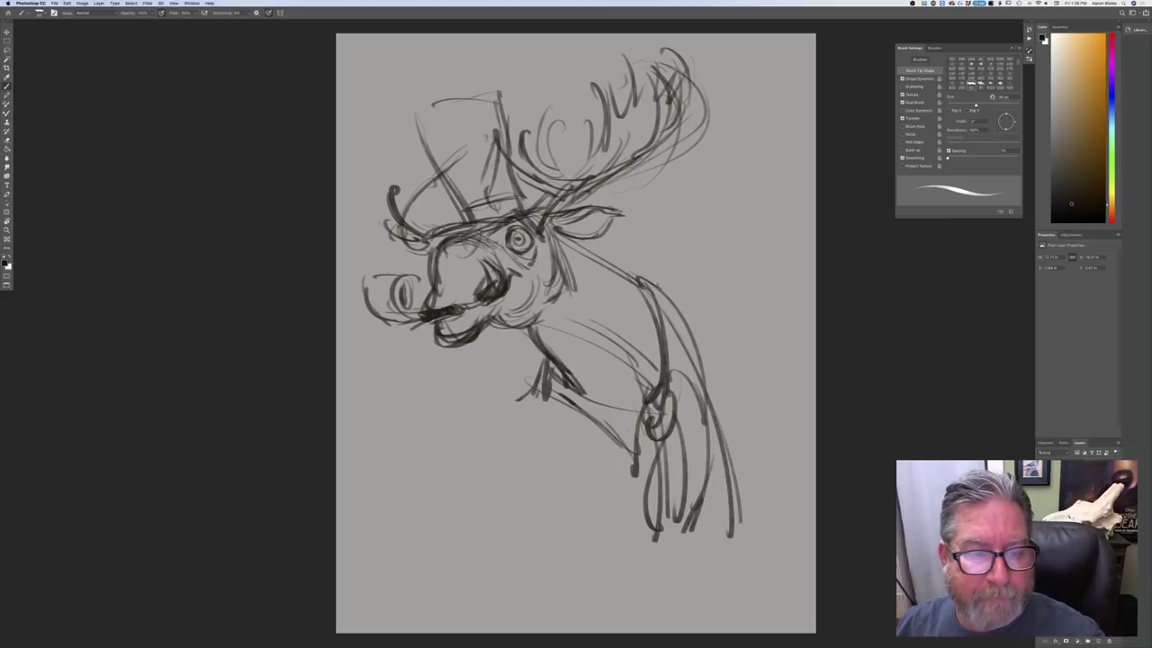
Add shading strokes to the moose's muzzle and darken the mouth line around the party blower's mouthpiece
{"action": "mouse_move", "coordinate": [453, 277]}
{"action": "left_mouse_down"}
{"action": "mouse_move", "coordinate": [448, 295]}
{"action": "mouse_move", "coordinate": [467, 291]}
{"action": "left_mouse_up"}
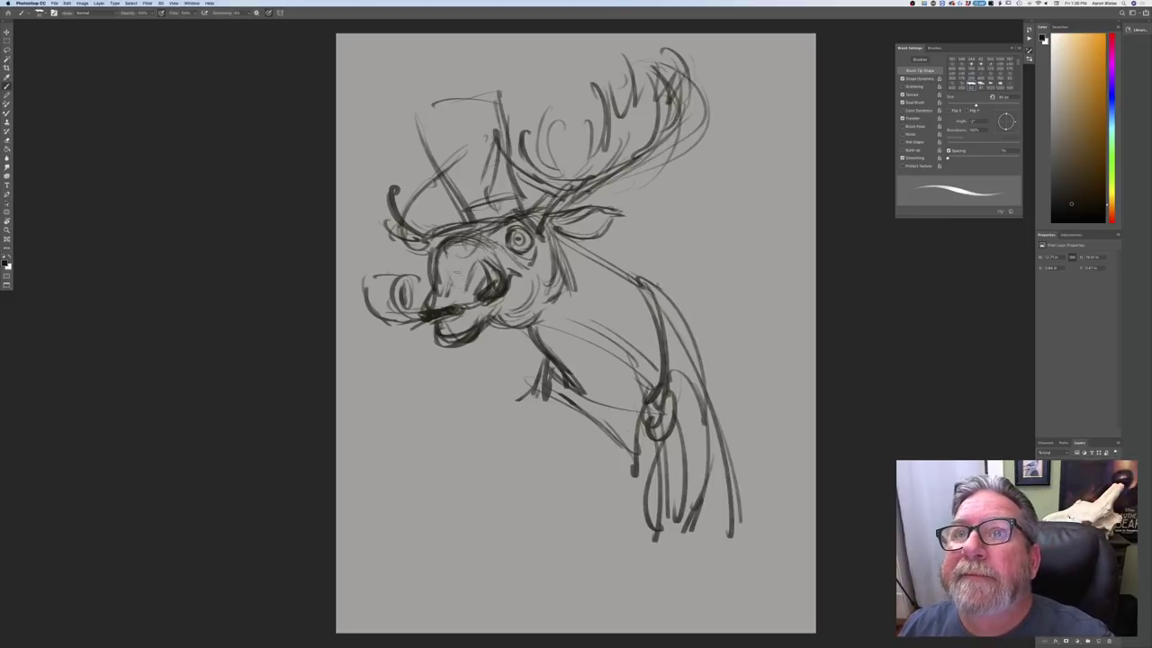
{"action": "mouse_move", "coordinate": [461, 277]}
{"action": "left_mouse_down"}
{"action": "mouse_move", "coordinate": [419, 308]}
{"action": "mouse_move", "coordinate": [477, 310]}
{"action": "mouse_move", "coordinate": [460, 311]}
{"action": "left_mouse_up"}
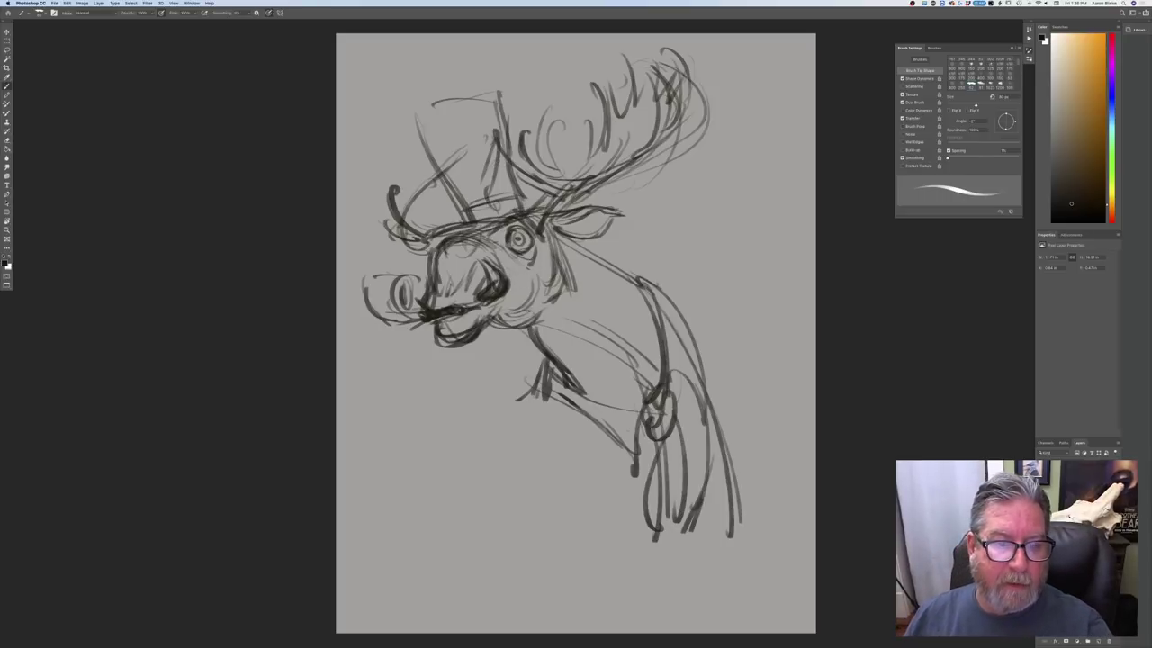
{"action": "mouse_move", "coordinate": [470, 308]}
{"action": "left_mouse_down"}
{"action": "mouse_move", "coordinate": [512, 286]}
{"action": "mouse_move", "coordinate": [493, 303]}
{"action": "left_mouse_up"}
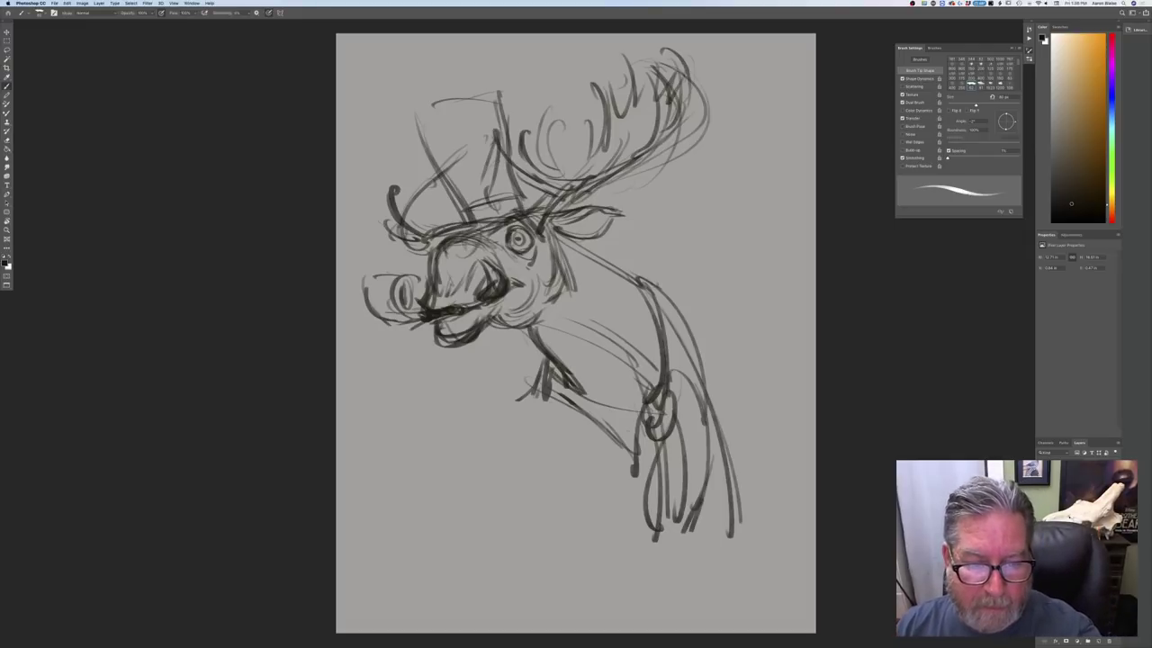
Darken the collar's upper edge from the throat back to the knot and the contour along the back of the neck
{"action": "left_click_drag", "start_coordinate": [529, 331], "coordinate": [545, 358]}
{"action": "mouse_move", "coordinate": [531, 333]}
{"action": "left_mouse_down"}
{"action": "mouse_move", "coordinate": [553, 362]}
{"action": "mouse_move", "coordinate": [611, 394]}
{"action": "left_mouse_up"}
{"action": "mouse_move", "coordinate": [550, 363]}
{"action": "left_mouse_down"}
{"action": "mouse_move", "coordinate": [639, 396]}
{"action": "mouse_move", "coordinate": [620, 395]}
{"action": "left_mouse_up"}
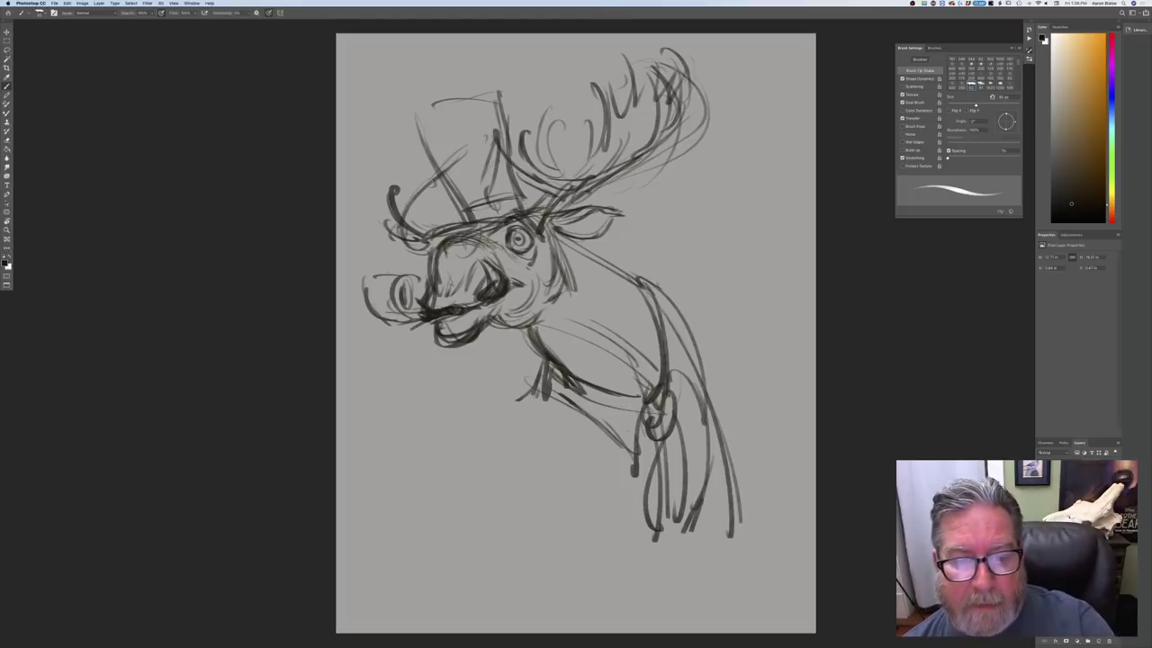
{"action": "left_click_drag", "start_coordinate": [576, 243], "coordinate": [644, 282]}
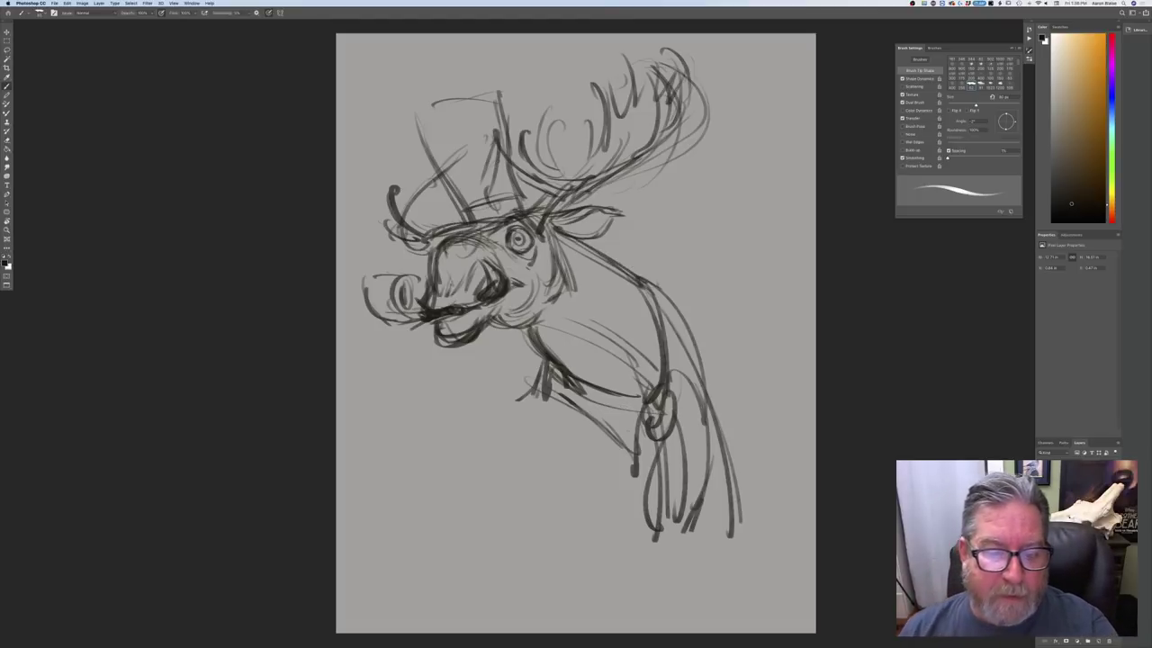
Thicken the collar's front edge under the chin and darken its lower edge slanting down toward the chest
{"action": "mouse_move", "coordinate": [524, 324]}
{"action": "left_mouse_down"}
{"action": "mouse_move", "coordinate": [551, 369]}
{"action": "mouse_move", "coordinate": [536, 401]}
{"action": "left_mouse_up"}
{"action": "left_click_drag", "start_coordinate": [534, 346], "coordinate": [537, 386]}
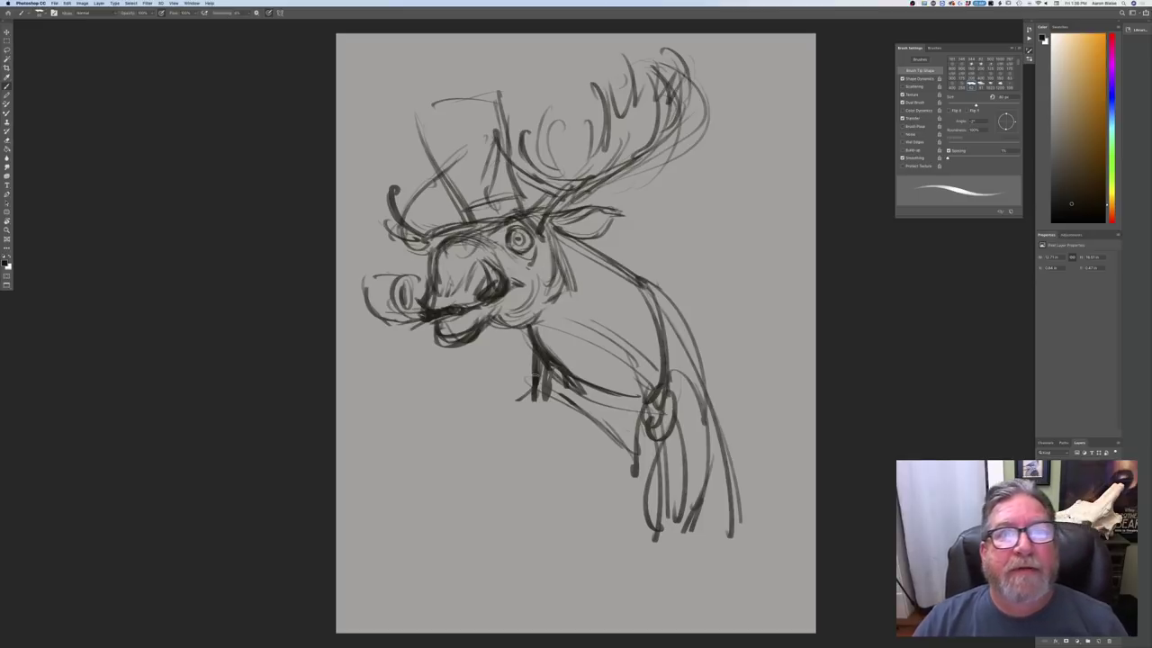
{"action": "left_click_drag", "start_coordinate": [547, 387], "coordinate": [621, 455]}
{"action": "left_click_drag", "start_coordinate": [545, 378], "coordinate": [630, 461]}
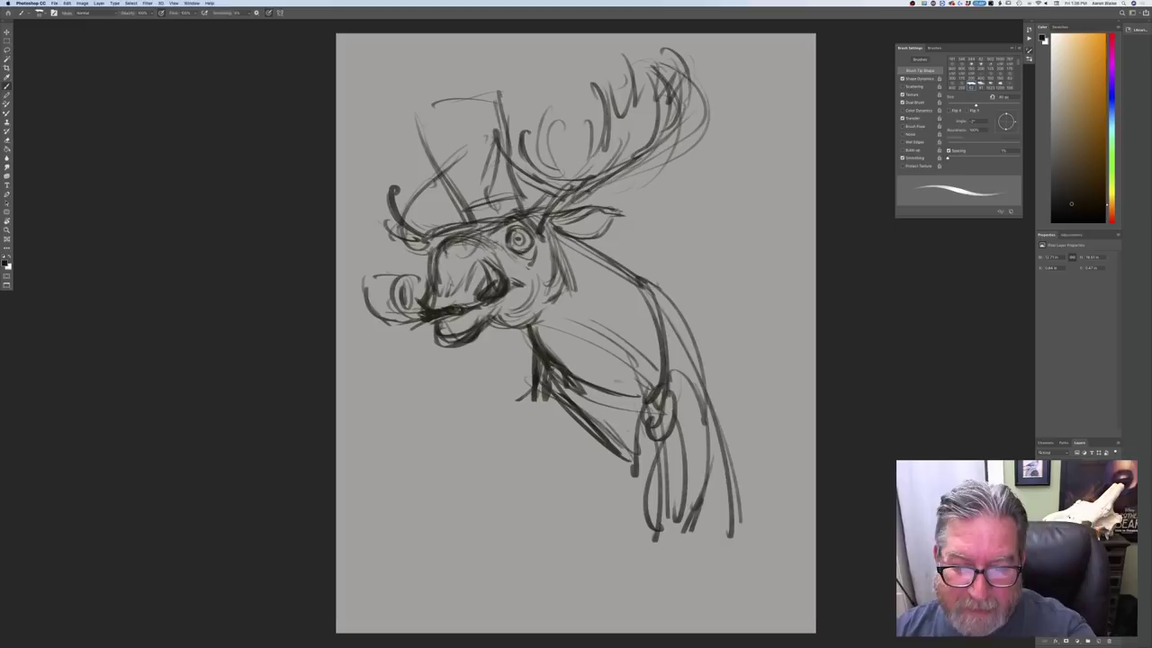
Darken the curved upper back and shoulder contours behind the collar and reinforce the round knot
{"action": "left_click_drag", "start_coordinate": [635, 274], "coordinate": [665, 292]}
{"action": "mouse_move", "coordinate": [610, 268]}
{"action": "left_mouse_down"}
{"action": "mouse_move", "coordinate": [657, 300]}
{"action": "mouse_move", "coordinate": [625, 270]}
{"action": "mouse_move", "coordinate": [666, 337]}
{"action": "mouse_move", "coordinate": [662, 281]}
{"action": "mouse_move", "coordinate": [705, 373]}
{"action": "left_mouse_up"}
{"action": "left_click_drag", "start_coordinate": [664, 289], "coordinate": [707, 401]}
{"action": "mouse_move", "coordinate": [676, 368]}
{"action": "left_mouse_down"}
{"action": "mouse_move", "coordinate": [704, 394]}
{"action": "mouse_move", "coordinate": [690, 364]}
{"action": "mouse_move", "coordinate": [656, 430]}
{"action": "mouse_move", "coordinate": [654, 416]}
{"action": "left_mouse_up"}
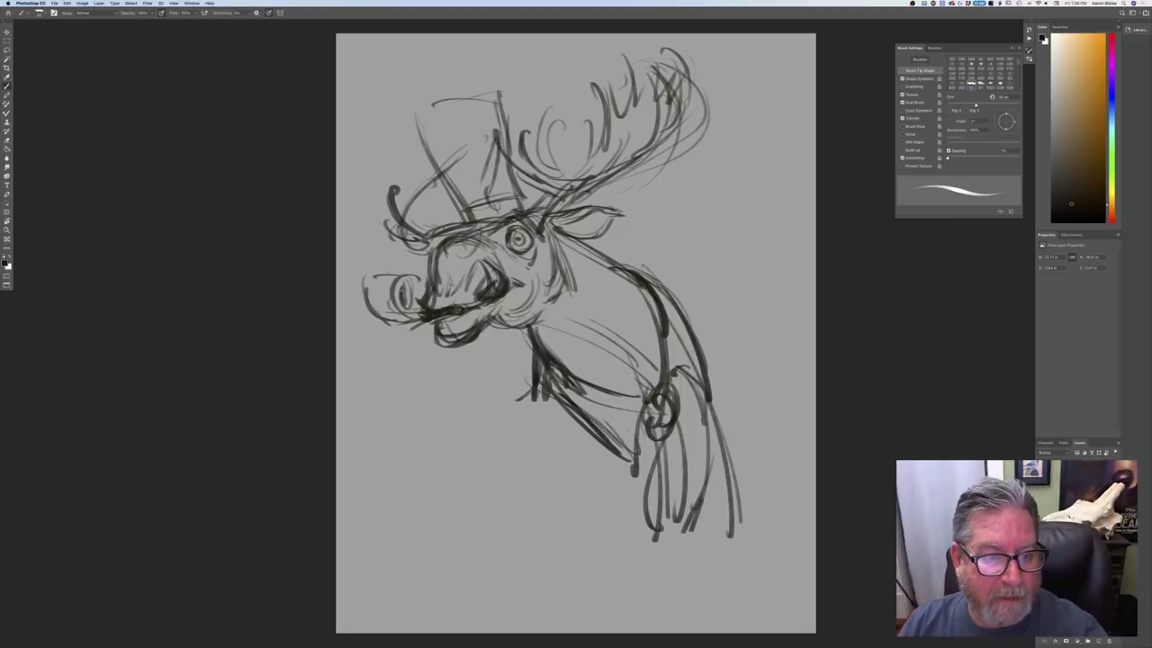
Darken the party blower's curled end and extend the front chest contour down below the collar
{"action": "mouse_move", "coordinate": [405, 286]}
{"action": "left_mouse_down"}
{"action": "mouse_move", "coordinate": [407, 308]}
{"action": "mouse_move", "coordinate": [368, 278]}
{"action": "mouse_move", "coordinate": [389, 318]}
{"action": "mouse_move", "coordinate": [419, 312]}
{"action": "mouse_move", "coordinate": [396, 325]}
{"action": "left_mouse_up"}
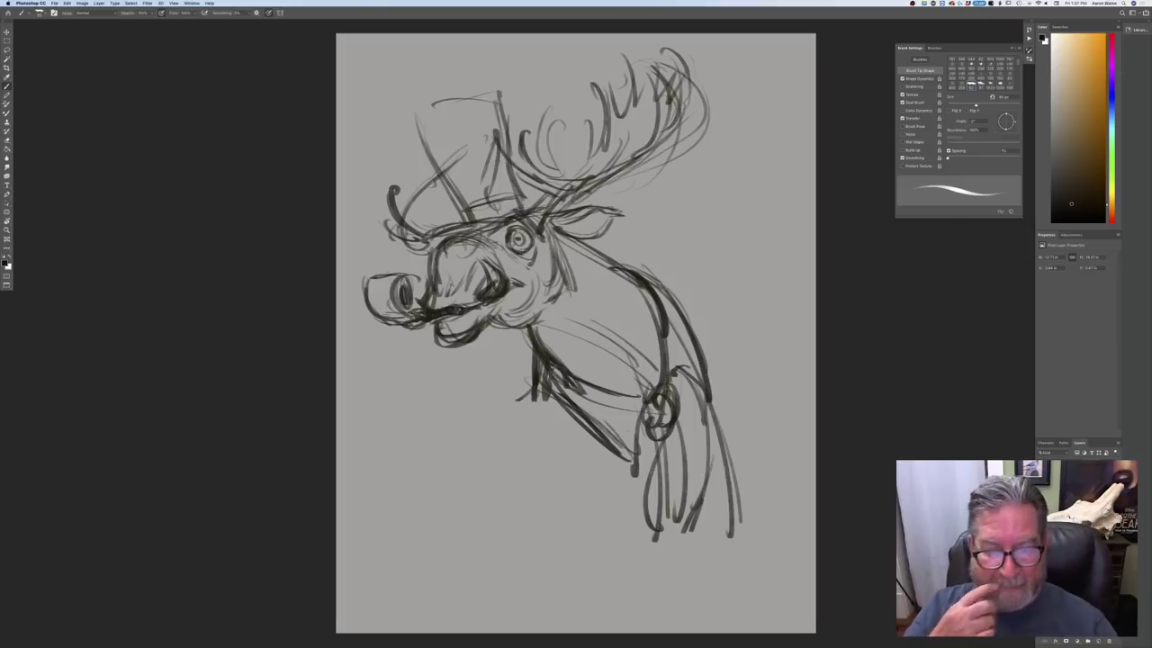
{"action": "mouse_move", "coordinate": [537, 374]}
{"action": "left_mouse_down"}
{"action": "mouse_move", "coordinate": [527, 437]}
{"action": "mouse_move", "coordinate": [543, 455]}
{"action": "left_mouse_up"}
{"action": "left_click_drag", "start_coordinate": [537, 407], "coordinate": [544, 470]}
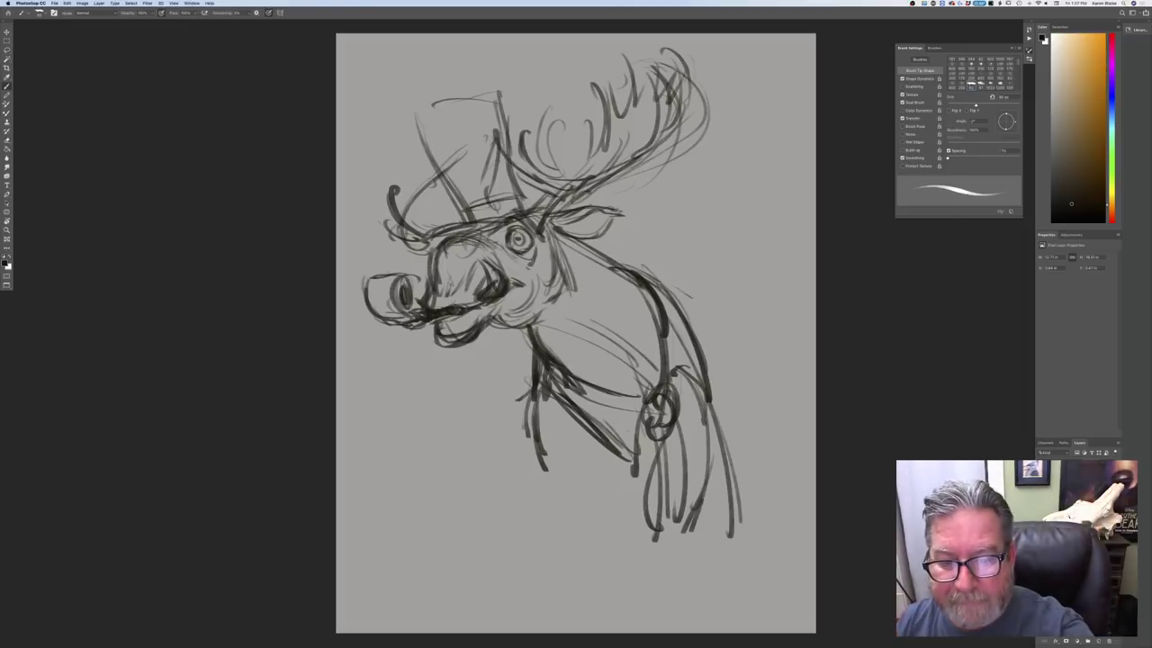
Sketch a raised, bent arm behind the shoulder with a rounded wrist and an elbow curve
{"action": "mouse_move", "coordinate": [671, 290]}
{"action": "left_mouse_down"}
{"action": "mouse_move", "coordinate": [727, 334]}
{"action": "mouse_move", "coordinate": [727, 409]}
{"action": "left_mouse_up"}
{"action": "left_click_drag", "start_coordinate": [714, 294], "coordinate": [690, 340]}
{"action": "mouse_move", "coordinate": [687, 281]}
{"action": "left_mouse_down"}
{"action": "mouse_move", "coordinate": [738, 299]}
{"action": "mouse_move", "coordinate": [697, 265]}
{"action": "mouse_move", "coordinate": [712, 351]}
{"action": "mouse_move", "coordinate": [701, 347]}
{"action": "mouse_move", "coordinate": [770, 367]}
{"action": "left_mouse_up"}
{"action": "left_click_drag", "start_coordinate": [731, 302], "coordinate": [762, 396]}
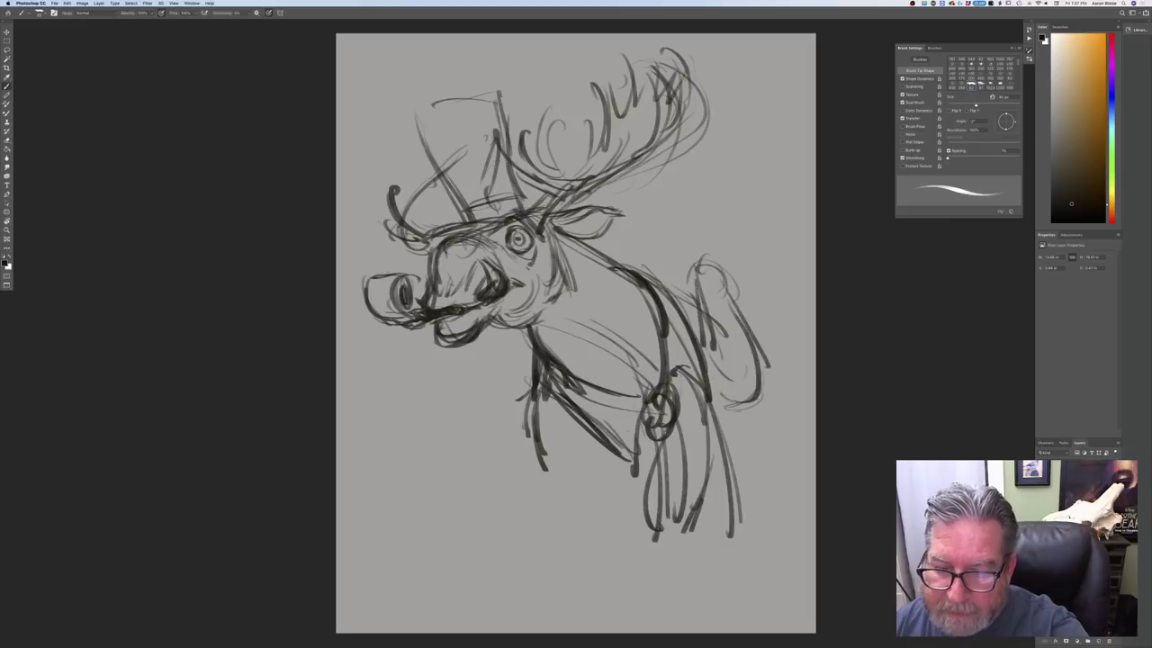
{"action": "left_click_drag", "start_coordinate": [762, 356], "coordinate": [725, 406]}
Sketch the chest below the collar with curved inner folds, a rounded lower edge and a line down from the knot
{"action": "left_click_drag", "start_coordinate": [558, 457], "coordinate": [605, 484]}
{"action": "mouse_move", "coordinate": [563, 449]}
{"action": "left_mouse_down"}
{"action": "mouse_move", "coordinate": [608, 475]}
{"action": "mouse_move", "coordinate": [545, 457]}
{"action": "left_mouse_up"}
{"action": "mouse_move", "coordinate": [537, 428]}
{"action": "left_mouse_down"}
{"action": "mouse_move", "coordinate": [554, 495]}
{"action": "mouse_move", "coordinate": [604, 523]}
{"action": "left_mouse_up"}
{"action": "left_click_drag", "start_coordinate": [572, 421], "coordinate": [623, 462]}
{"action": "mouse_move", "coordinate": [642, 365]}
{"action": "left_mouse_down"}
{"action": "mouse_move", "coordinate": [644, 470]}
{"action": "mouse_move", "coordinate": [630, 491]}
{"action": "mouse_move", "coordinate": [552, 469]}
{"action": "mouse_move", "coordinate": [599, 539]}
{"action": "left_mouse_up"}
{"action": "left_click_drag", "start_coordinate": [557, 507], "coordinate": [608, 540]}
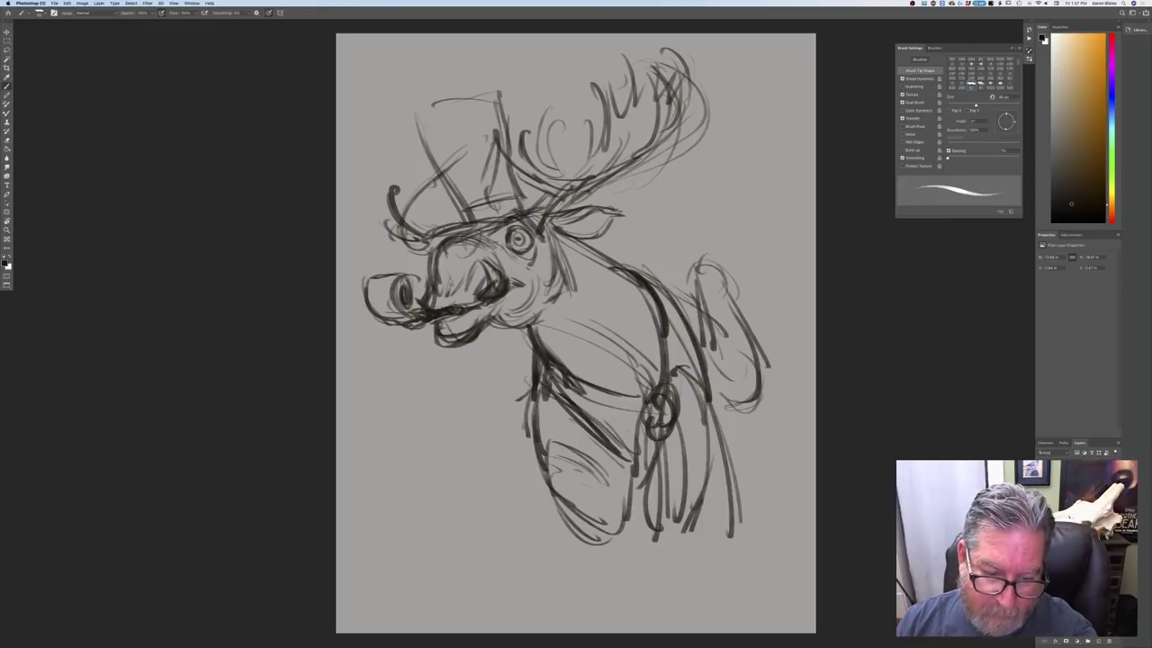
Draw a second round knot at the front of the chest with several long strands hanging from it
{"action": "mouse_move", "coordinate": [553, 452]}
{"action": "left_mouse_down"}
{"action": "mouse_move", "coordinate": [567, 502]}
{"action": "mouse_move", "coordinate": [549, 495]}
{"action": "mouse_move", "coordinate": [574, 549]}
{"action": "left_mouse_up"}
{"action": "left_click_drag", "start_coordinate": [545, 495], "coordinate": [592, 569]}
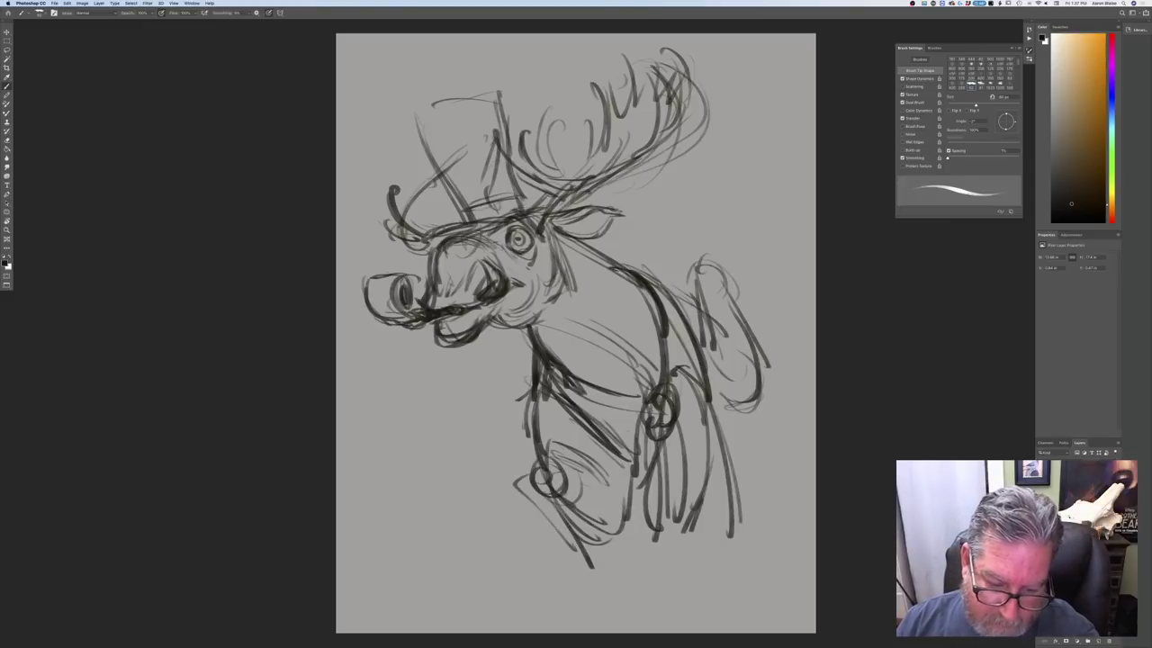
{"action": "left_click_drag", "start_coordinate": [533, 469], "coordinate": [527, 576]}
{"action": "left_click_drag", "start_coordinate": [562, 482], "coordinate": [538, 594]}
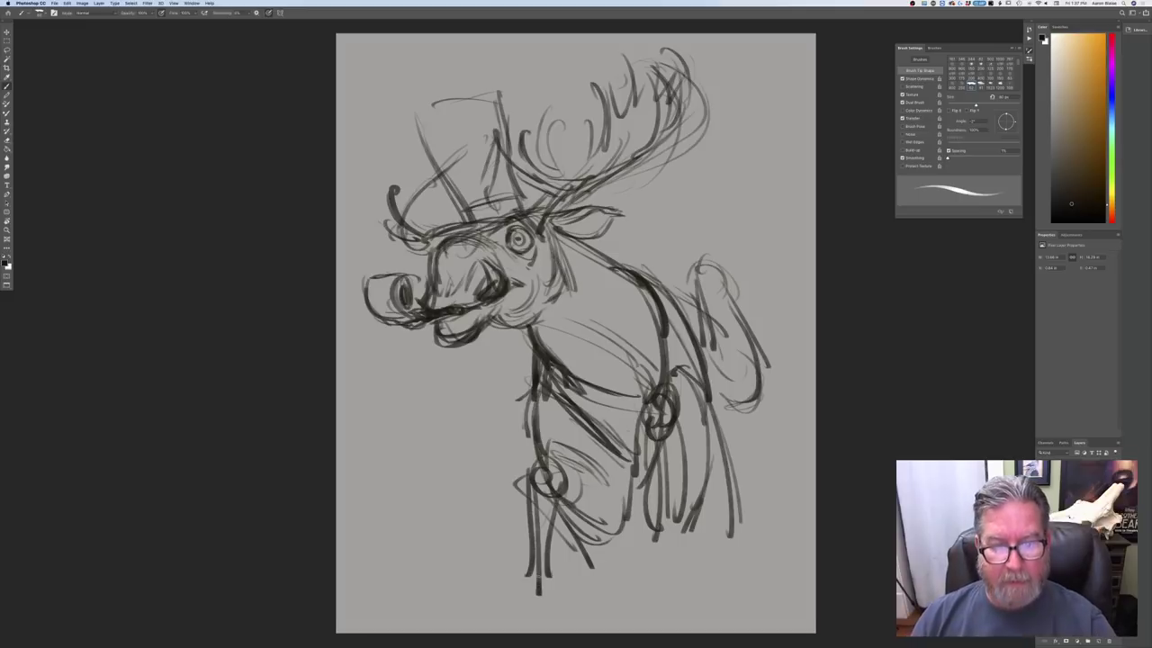
{"action": "left_click_drag", "start_coordinate": [533, 484], "coordinate": [525, 540]}
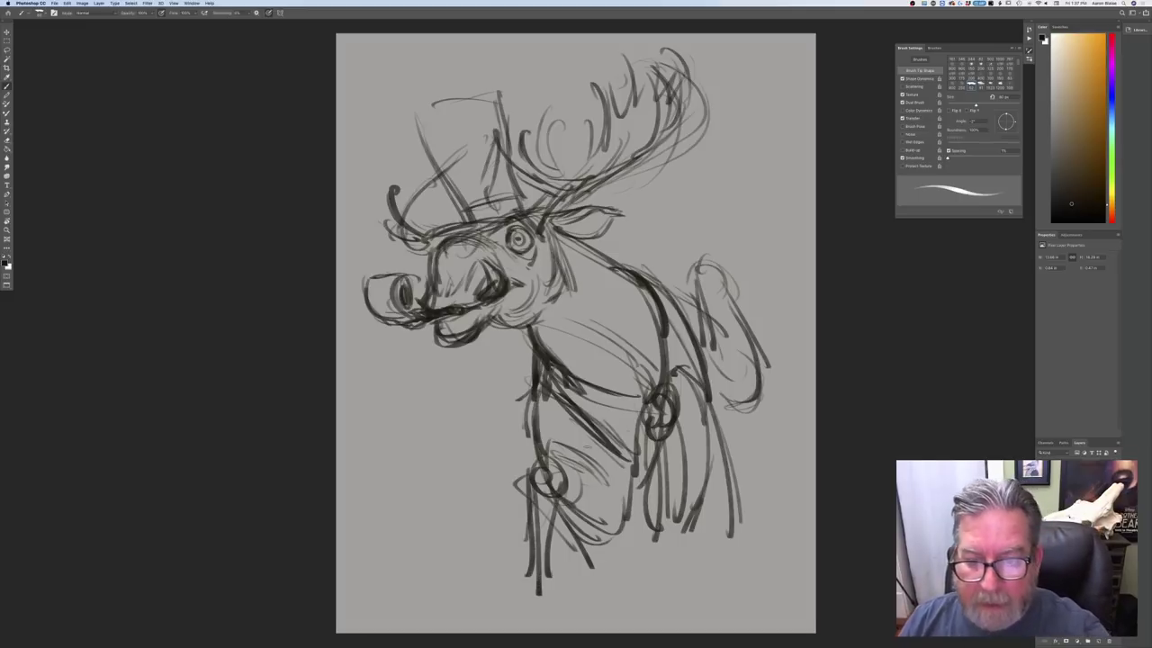
Sketch the raised hand above the wrist with a rounded palm and pointed fingers extending outward
{"action": "left_click_drag", "start_coordinate": [731, 268], "coordinate": [741, 283]}
{"action": "mouse_move", "coordinate": [710, 251]}
{"action": "left_mouse_down"}
{"action": "mouse_move", "coordinate": [713, 270]}
{"action": "mouse_move", "coordinate": [747, 284]}
{"action": "mouse_move", "coordinate": [698, 275]}
{"action": "mouse_move", "coordinate": [701, 303]}
{"action": "mouse_move", "coordinate": [723, 286]}
{"action": "left_mouse_up"}
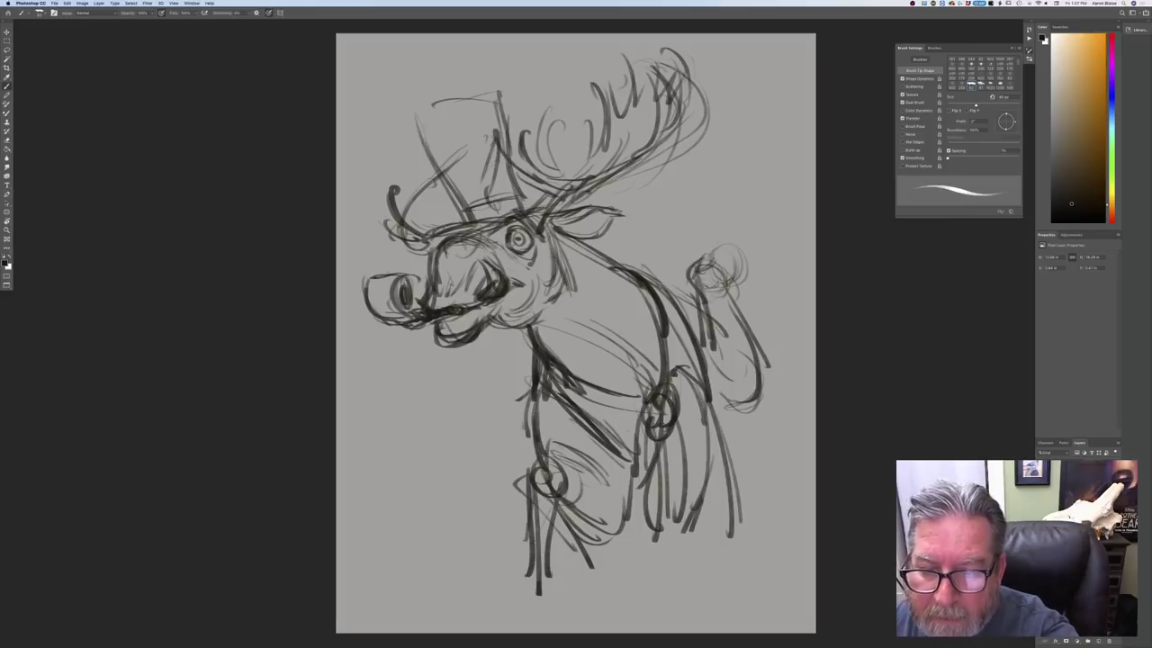
{"action": "mouse_move", "coordinate": [732, 236]}
{"action": "left_mouse_down"}
{"action": "mouse_move", "coordinate": [772, 234]}
{"action": "mouse_move", "coordinate": [779, 264]}
{"action": "left_mouse_up"}
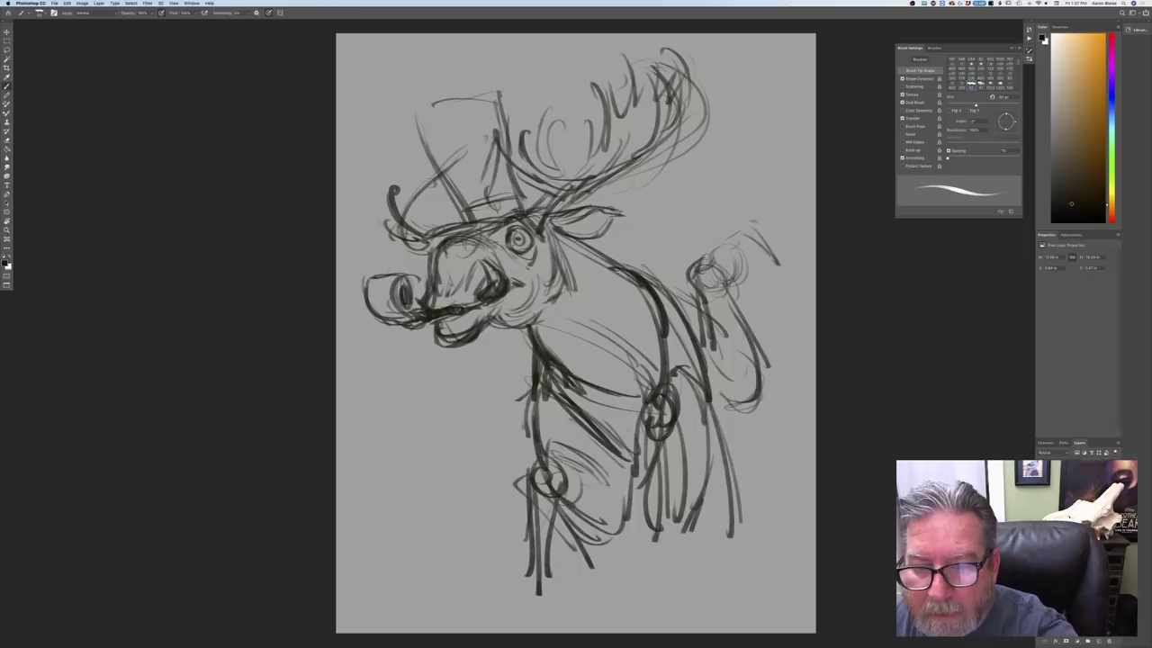
{"action": "mouse_move", "coordinate": [763, 185]}
{"action": "left_mouse_down"}
{"action": "mouse_move", "coordinate": [752, 236]}
{"action": "mouse_move", "coordinate": [762, 283]}
{"action": "left_mouse_up"}
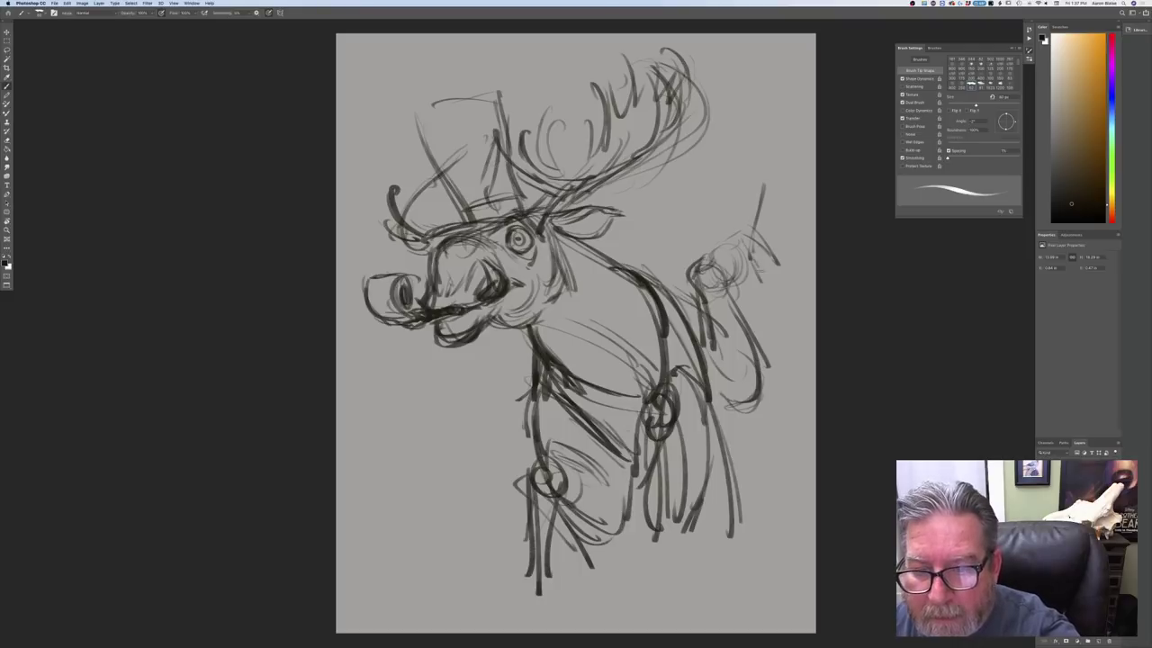
{"action": "mouse_move", "coordinate": [739, 239]}
{"action": "left_mouse_down"}
{"action": "mouse_move", "coordinate": [763, 270]}
{"action": "mouse_move", "coordinate": [792, 259]}
{"action": "mouse_move", "coordinate": [724, 281]}
{"action": "left_mouse_up"}
{"action": "mouse_move", "coordinate": [723, 254]}
{"action": "left_mouse_down"}
{"action": "mouse_move", "coordinate": [756, 243]}
{"action": "mouse_move", "coordinate": [729, 268]}
{"action": "left_mouse_up"}
{"action": "mouse_move", "coordinate": [750, 227]}
{"action": "left_mouse_down"}
{"action": "mouse_move", "coordinate": [729, 238]}
{"action": "mouse_move", "coordinate": [716, 279]}
{"action": "left_mouse_up"}
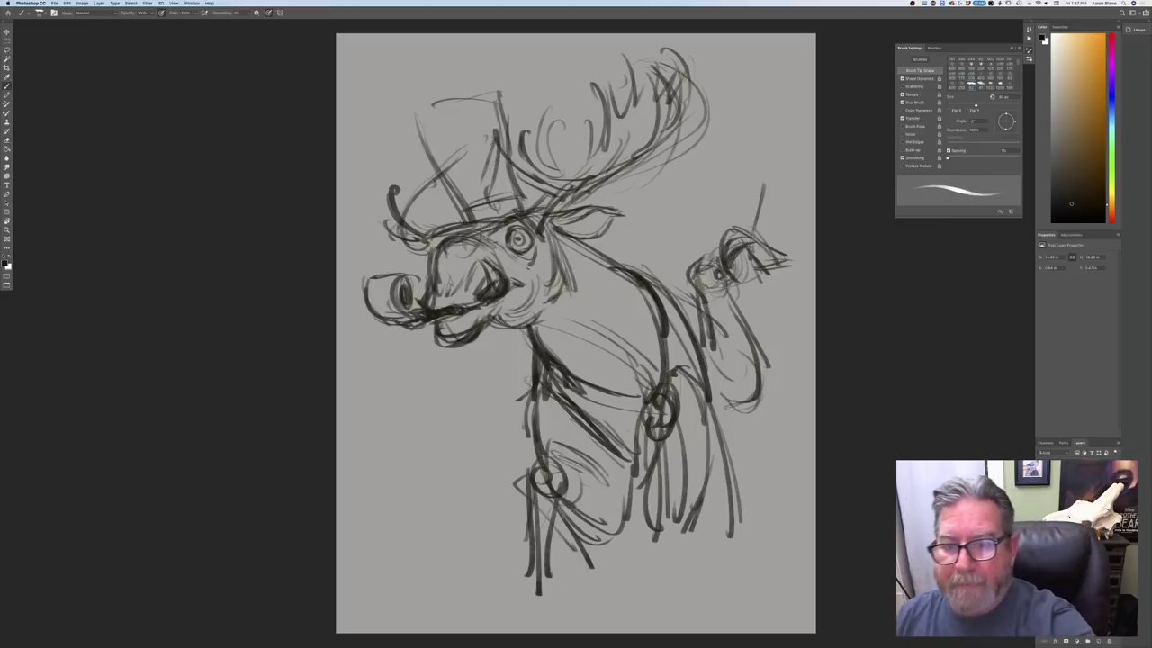
Draw a martini glass in the raised hand with a stem, a small base and a wide triangular bowl
{"action": "left_click_drag", "start_coordinate": [763, 180], "coordinate": [746, 280]}
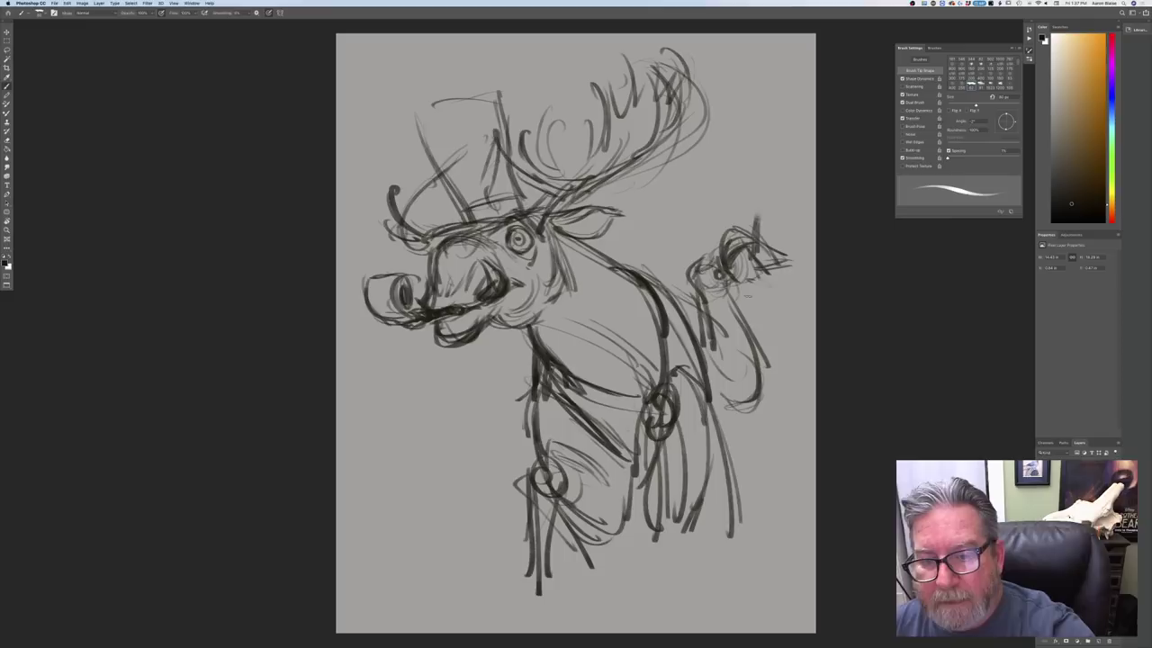
{"action": "mouse_move", "coordinate": [781, 291]}
{"action": "left_mouse_down"}
{"action": "mouse_move", "coordinate": [763, 306]}
{"action": "mouse_move", "coordinate": [787, 308]}
{"action": "mouse_move", "coordinate": [732, 296]}
{"action": "left_mouse_up"}
{"action": "left_click_drag", "start_coordinate": [761, 219], "coordinate": [803, 194]}
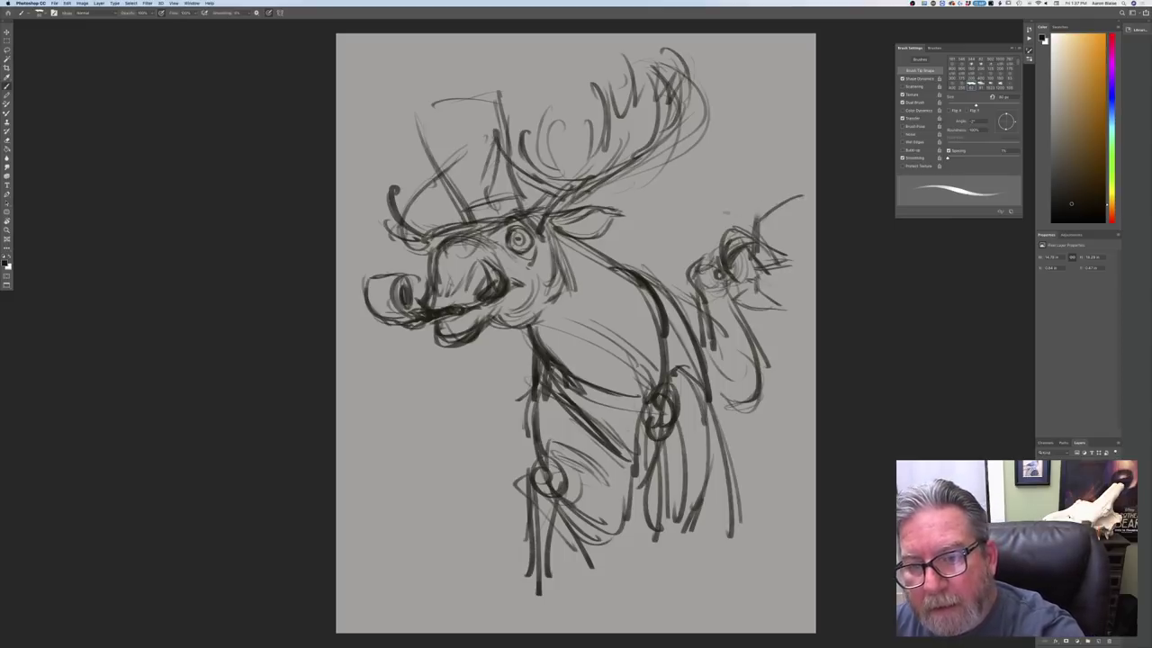
{"action": "left_click_drag", "start_coordinate": [710, 187], "coordinate": [755, 221]}
{"action": "mouse_move", "coordinate": [740, 182]}
{"action": "left_mouse_down"}
{"action": "mouse_move", "coordinate": [806, 195]}
{"action": "mouse_move", "coordinate": [779, 185]}
{"action": "left_mouse_up"}
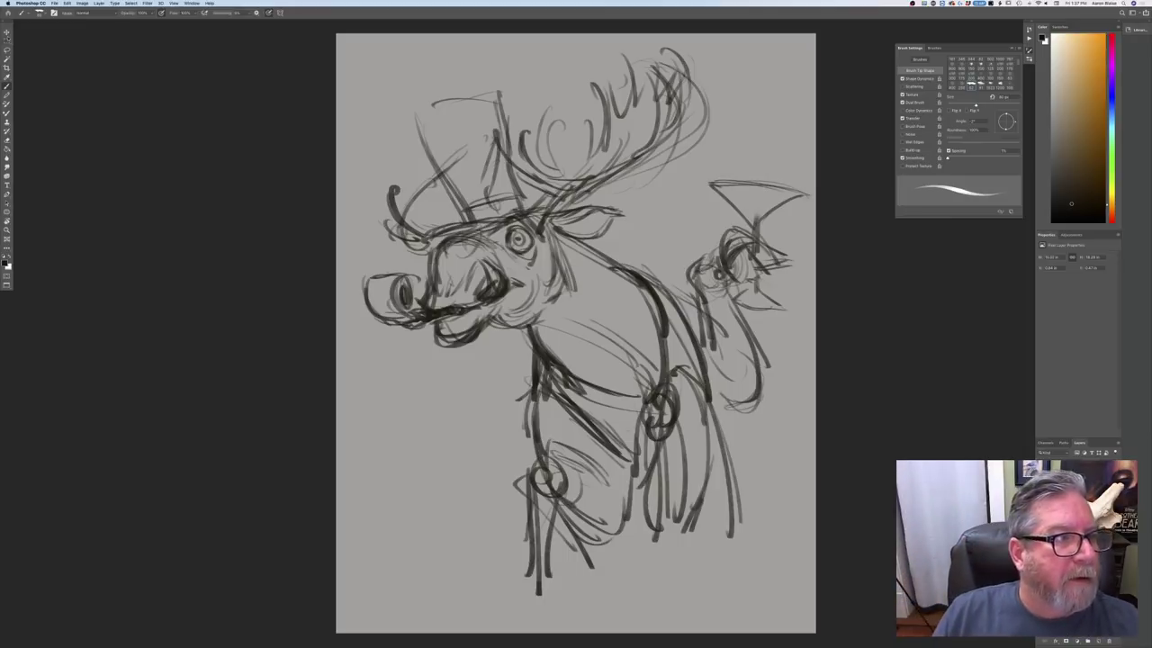
Move the whole moose sketch slightly up and to the left on the canvas
{"action": "key", "text": "v"}
{"action": "left_click_drag", "start_coordinate": [416, 468], "coordinate": [404, 457]}
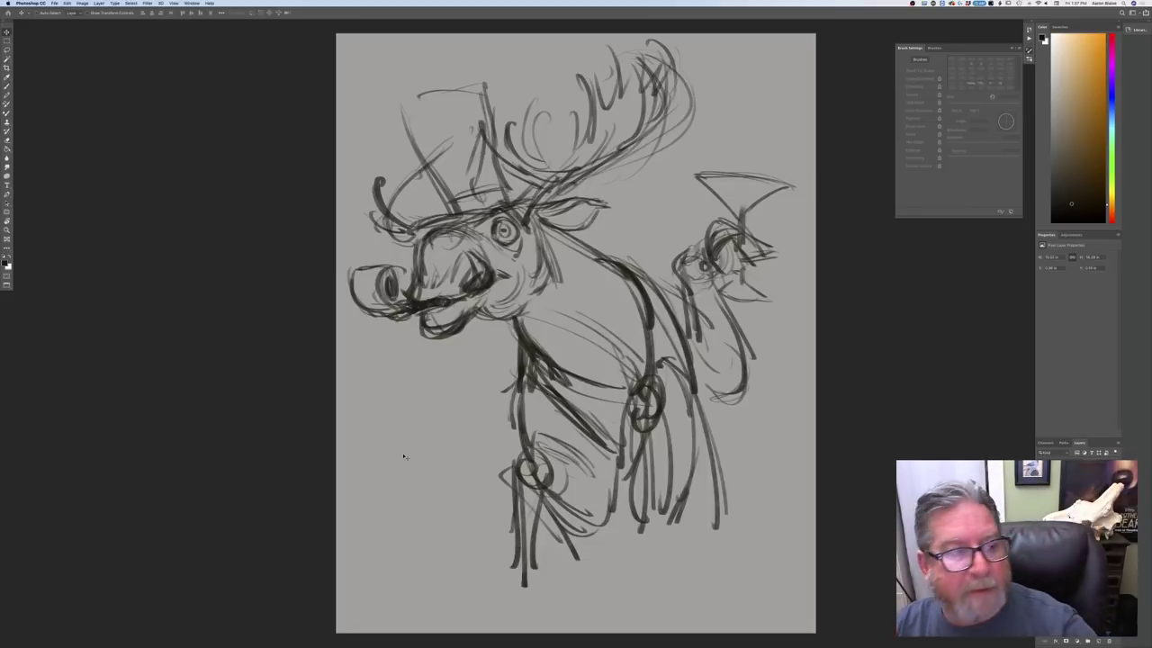
{"action": "key", "text": "b"}
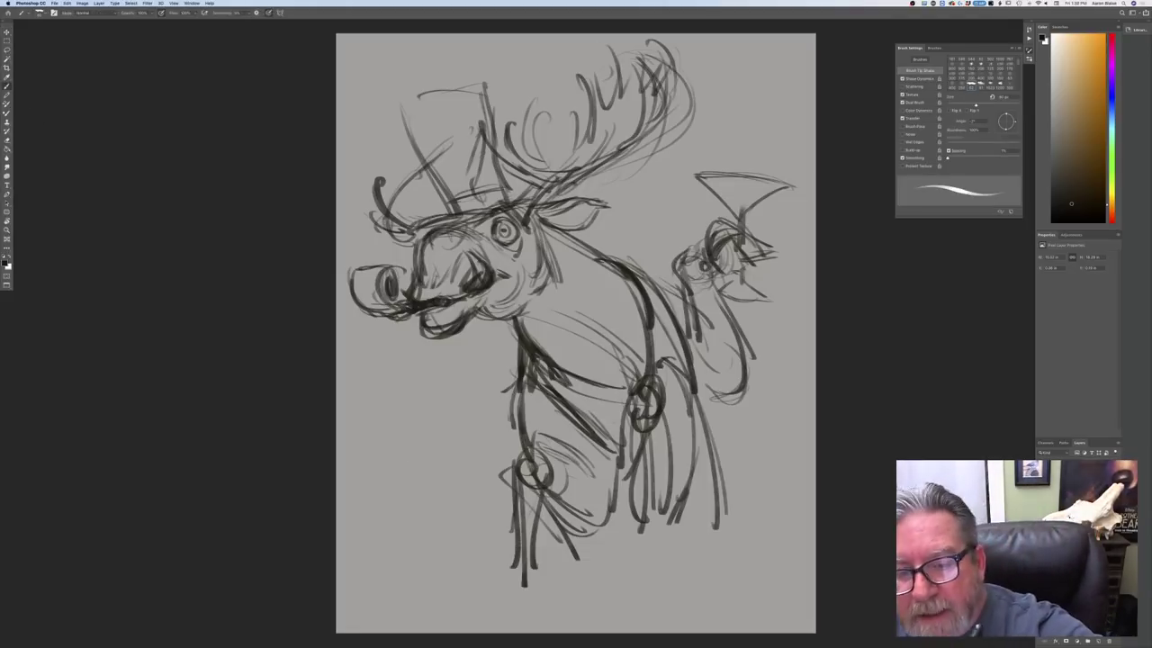
Darken the raised arm's wrist, forearm and pointed elbow back to the body
{"action": "mouse_move", "coordinate": [743, 257]}
{"action": "left_mouse_down"}
{"action": "mouse_move", "coordinate": [762, 253]}
{"action": "mouse_move", "coordinate": [710, 225]}
{"action": "mouse_move", "coordinate": [706, 255]}
{"action": "mouse_move", "coordinate": [674, 265]}
{"action": "mouse_move", "coordinate": [684, 259]}
{"action": "mouse_move", "coordinate": [677, 286]}
{"action": "mouse_move", "coordinate": [695, 278]}
{"action": "mouse_move", "coordinate": [706, 310]}
{"action": "left_mouse_up"}
{"action": "mouse_move", "coordinate": [675, 264]}
{"action": "left_mouse_down"}
{"action": "mouse_move", "coordinate": [691, 291]}
{"action": "mouse_move", "coordinate": [695, 356]}
{"action": "left_mouse_up"}
{"action": "mouse_move", "coordinate": [713, 286]}
{"action": "left_mouse_down"}
{"action": "mouse_move", "coordinate": [746, 373]}
{"action": "mouse_move", "coordinate": [741, 410]}
{"action": "mouse_move", "coordinate": [709, 419]}
{"action": "left_mouse_up"}
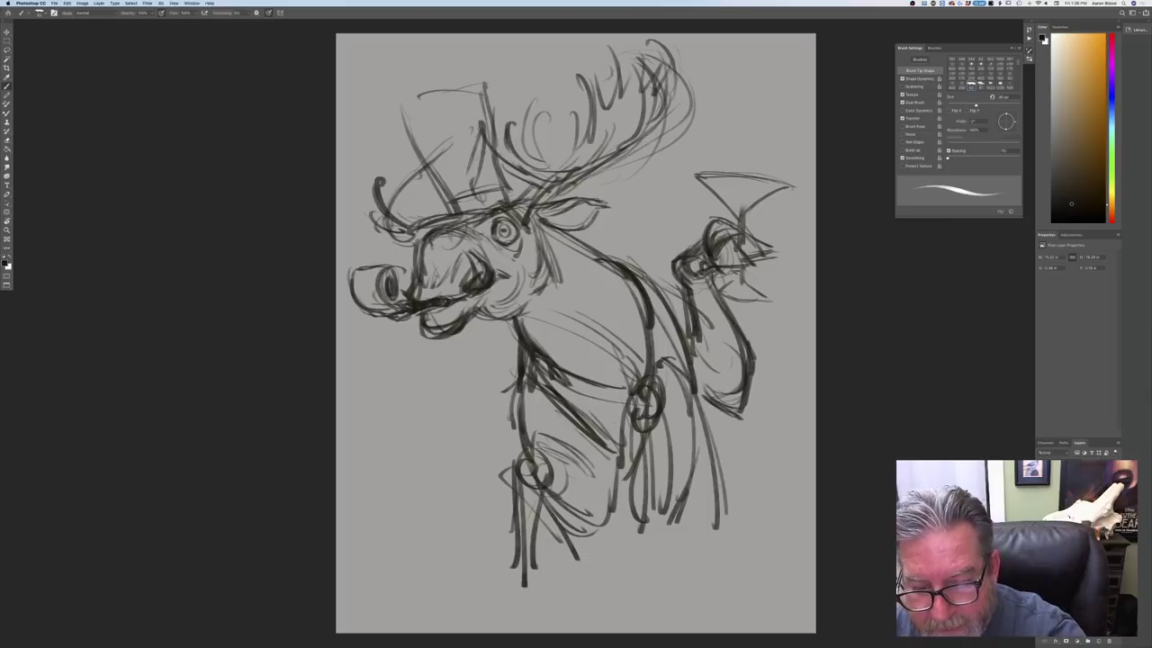
{"action": "left_click_drag", "start_coordinate": [754, 362], "coordinate": [738, 416]}
{"action": "left_click_drag", "start_coordinate": [729, 410], "coordinate": [696, 395]}
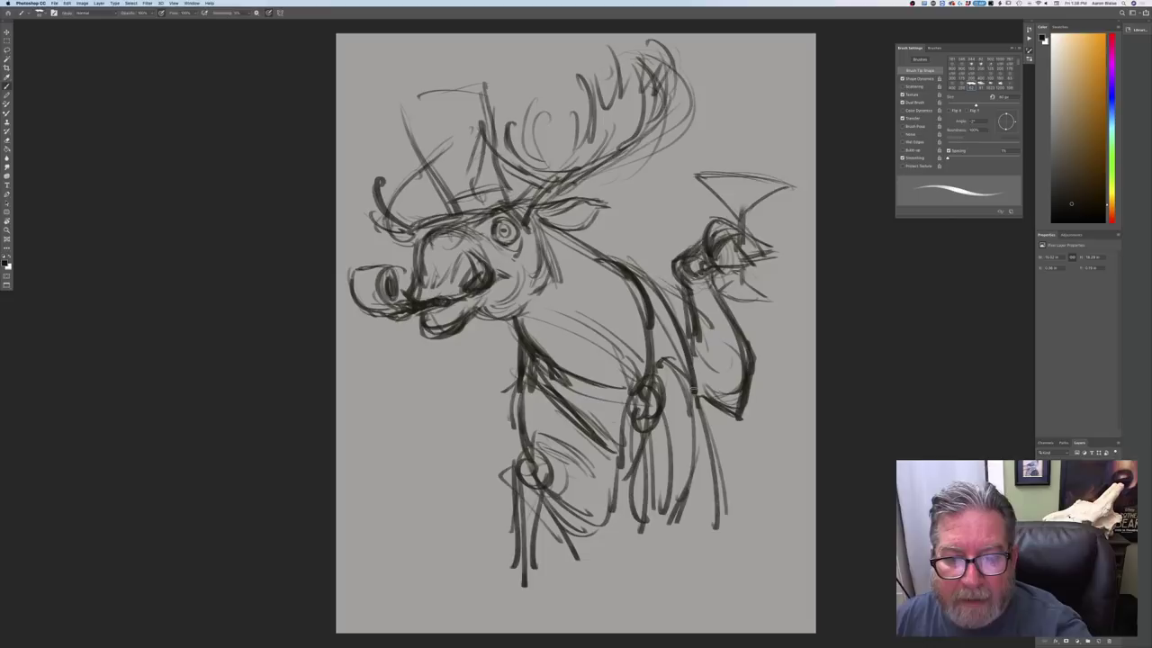
Draw a continuous dark shoulder line from the back of the neck across to the raised forearm
{"action": "left_click_drag", "start_coordinate": [631, 268], "coordinate": [679, 288]}
{"action": "left_click_drag", "start_coordinate": [597, 257], "coordinate": [690, 290]}
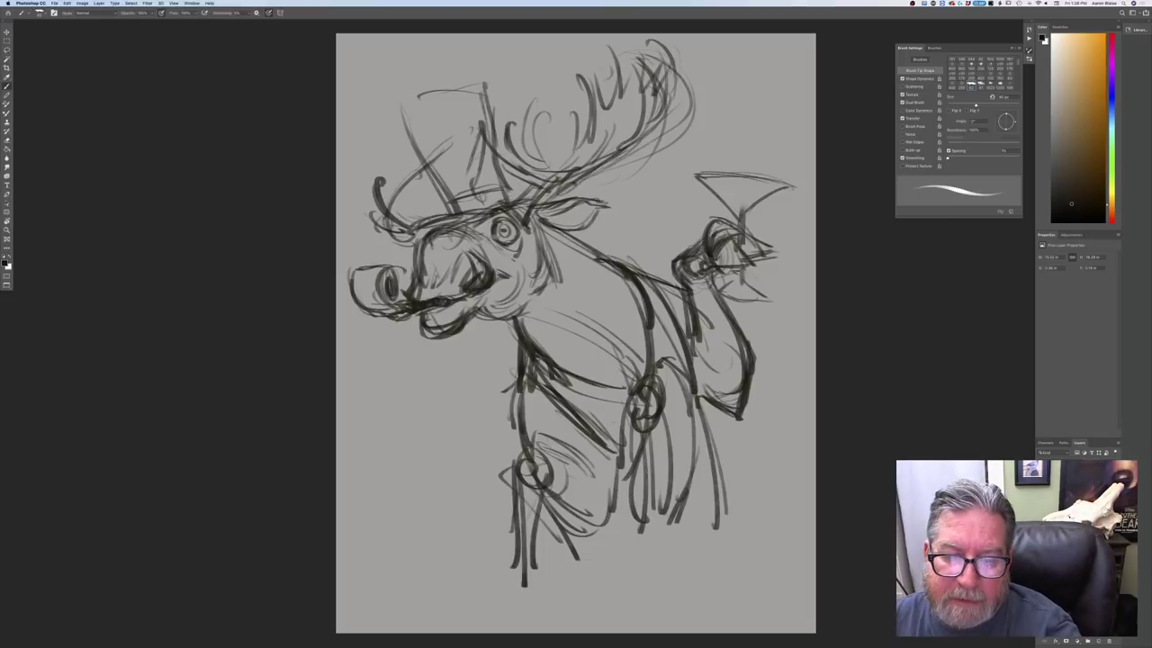
{"action": "left_click_drag", "start_coordinate": [546, 222], "coordinate": [669, 283]}
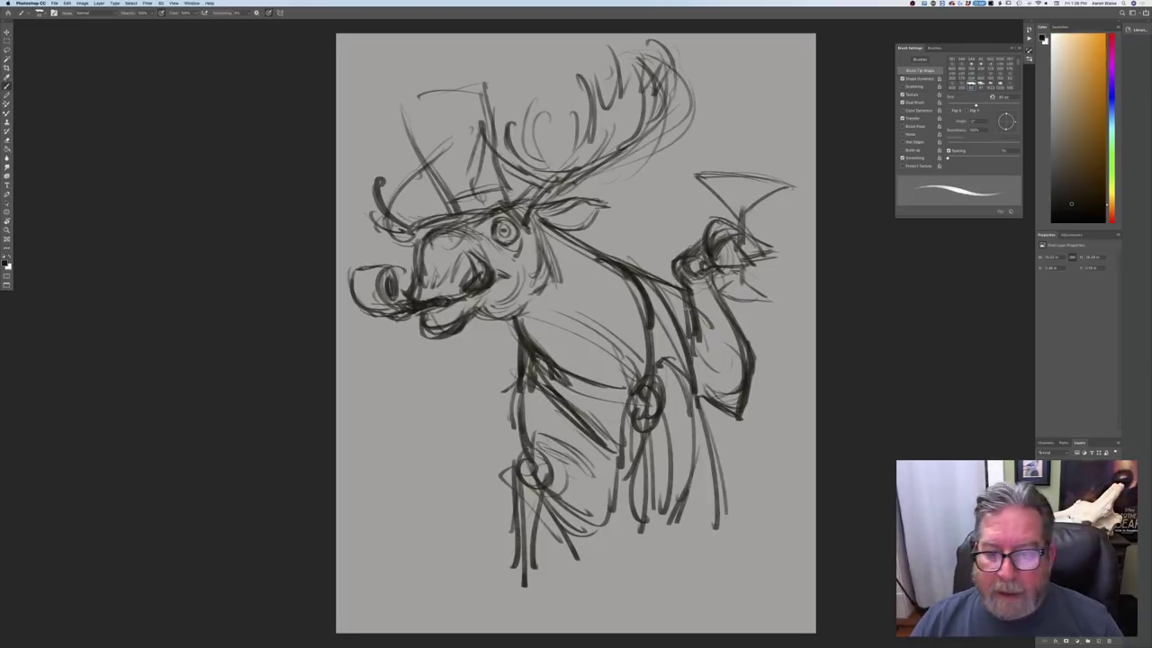
Darken the raised hand's wrist and palm, and add a pick with olives in the martini glass
{"action": "mouse_move", "coordinate": [704, 232]}
{"action": "left_mouse_down"}
{"action": "mouse_move", "coordinate": [759, 259]}
{"action": "mouse_move", "coordinate": [716, 274]}
{"action": "left_mouse_up"}
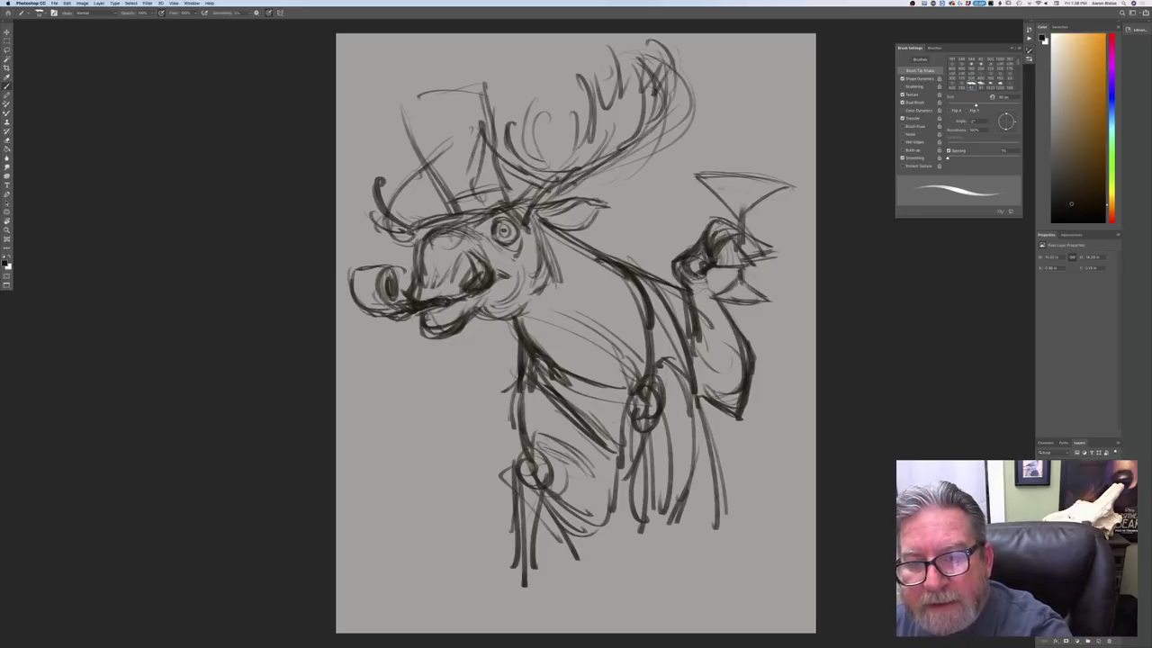
{"action": "mouse_move", "coordinate": [711, 186]}
{"action": "left_mouse_down"}
{"action": "mouse_move", "coordinate": [764, 189]}
{"action": "mouse_move", "coordinate": [775, 163]}
{"action": "mouse_move", "coordinate": [740, 206]}
{"action": "left_mouse_up"}
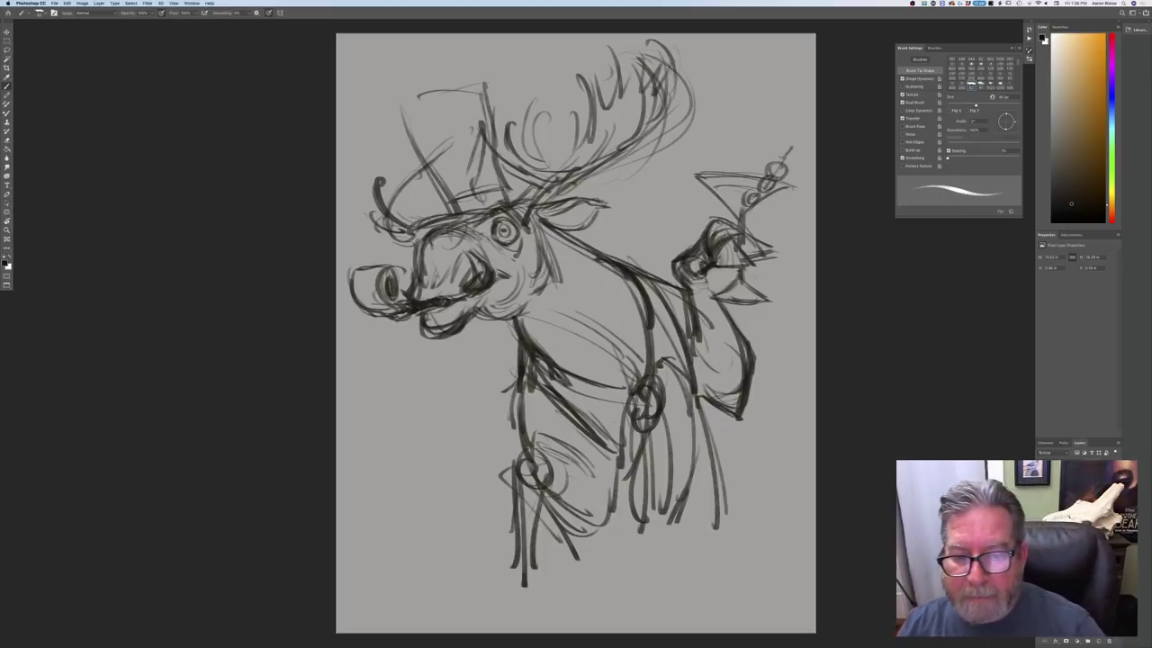
Remove the martini glass with its stem, base and olive pick from around the raised hand
{"action": "mouse_move", "coordinate": [698, 271]}
{"action": "left_mouse_down"}
{"action": "mouse_move", "coordinate": [729, 318]}
{"action": "mouse_move", "coordinate": [736, 304]}
{"action": "mouse_move", "coordinate": [716, 306]}
{"action": "mouse_move", "coordinate": [761, 297]}
{"action": "mouse_move", "coordinate": [744, 275]}
{"action": "left_mouse_up"}
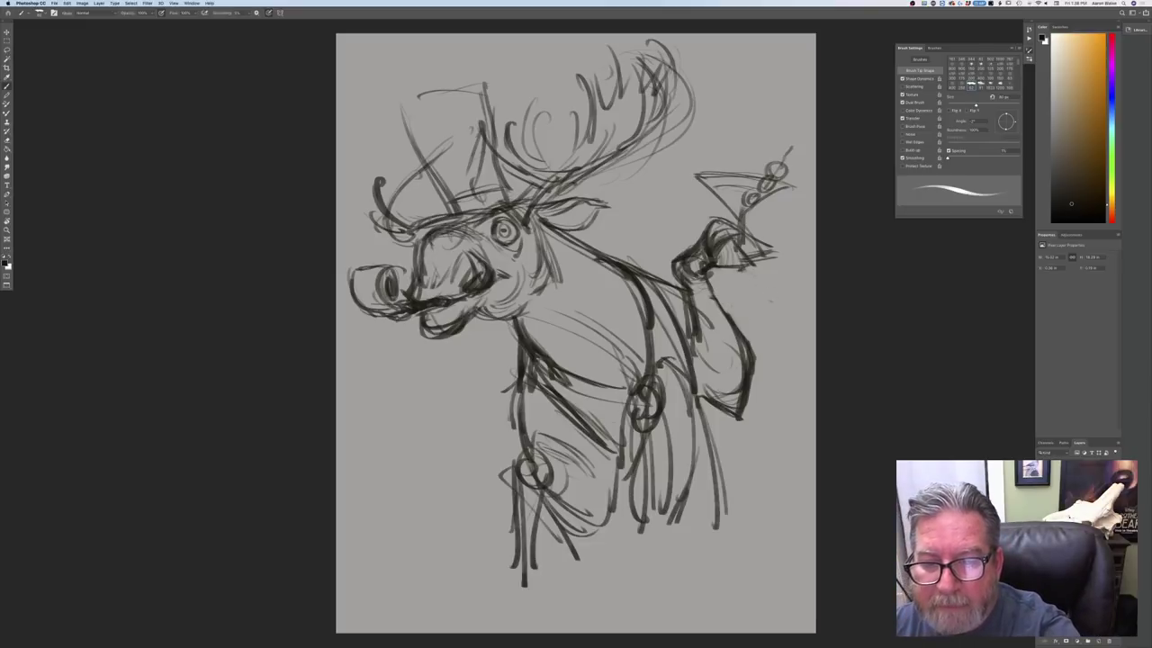
{"action": "left_click_drag", "start_coordinate": [740, 234], "coordinate": [744, 243]}
{"action": "key", "text": "super+z"}
{"action": "key", "text": "super+z"}
{"action": "key", "text": "super+z"}
{"action": "key", "text": "super+z"}
{"action": "key", "text": "super+z"}
{"action": "key", "text": "super+z"}
{"action": "key", "text": "super+z"}
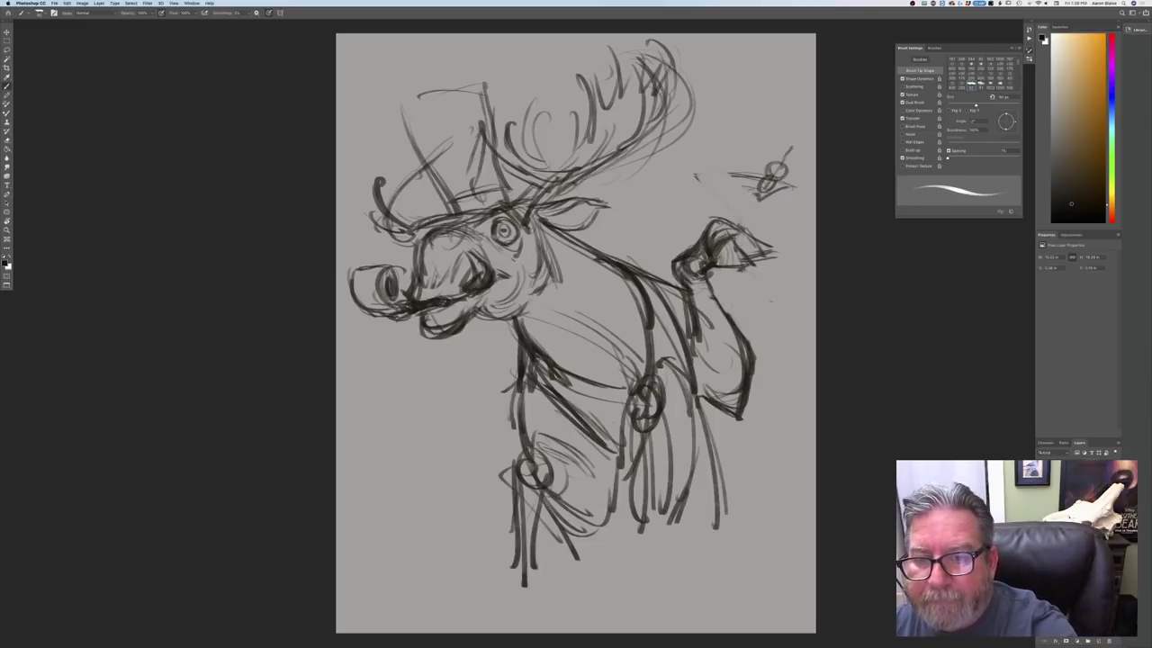
{"action": "key", "text": "super+z"}
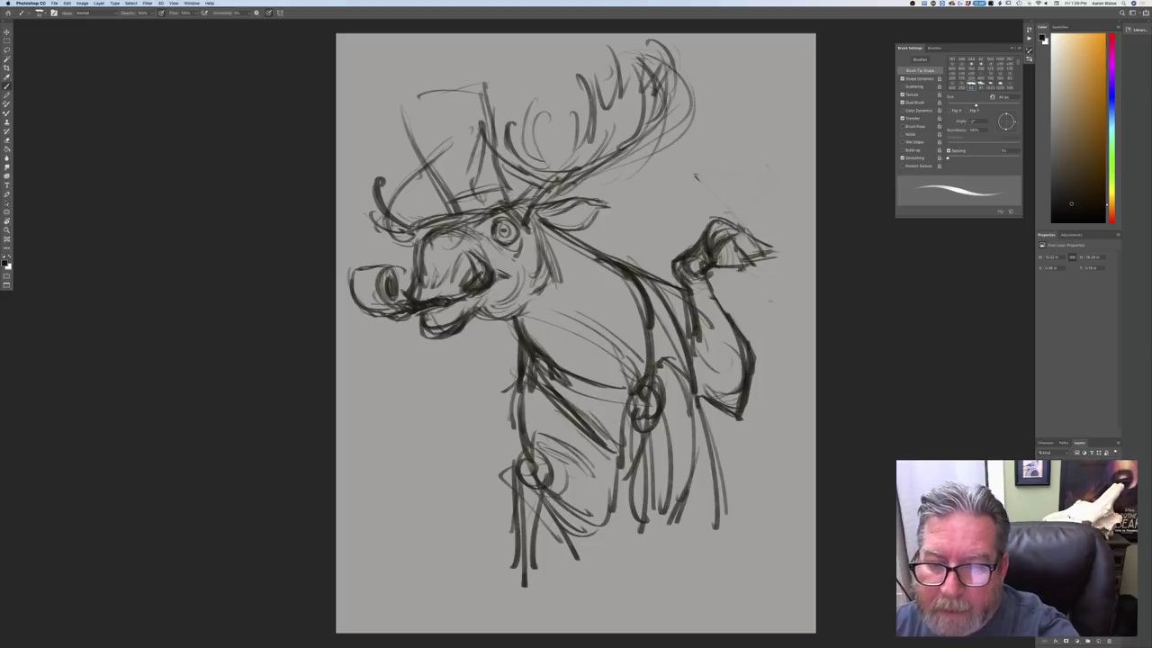
Redraw the martini glass in the raised hand, tilted toward the head, with a curved base and an olive pick
{"action": "mouse_move", "coordinate": [731, 202]}
{"action": "left_mouse_down"}
{"action": "mouse_move", "coordinate": [742, 243]}
{"action": "mouse_move", "coordinate": [721, 292]}
{"action": "left_mouse_up"}
{"action": "left_click_drag", "start_coordinate": [747, 254], "coordinate": [743, 278]}
{"action": "left_click_drag", "start_coordinate": [731, 222], "coordinate": [767, 156]}
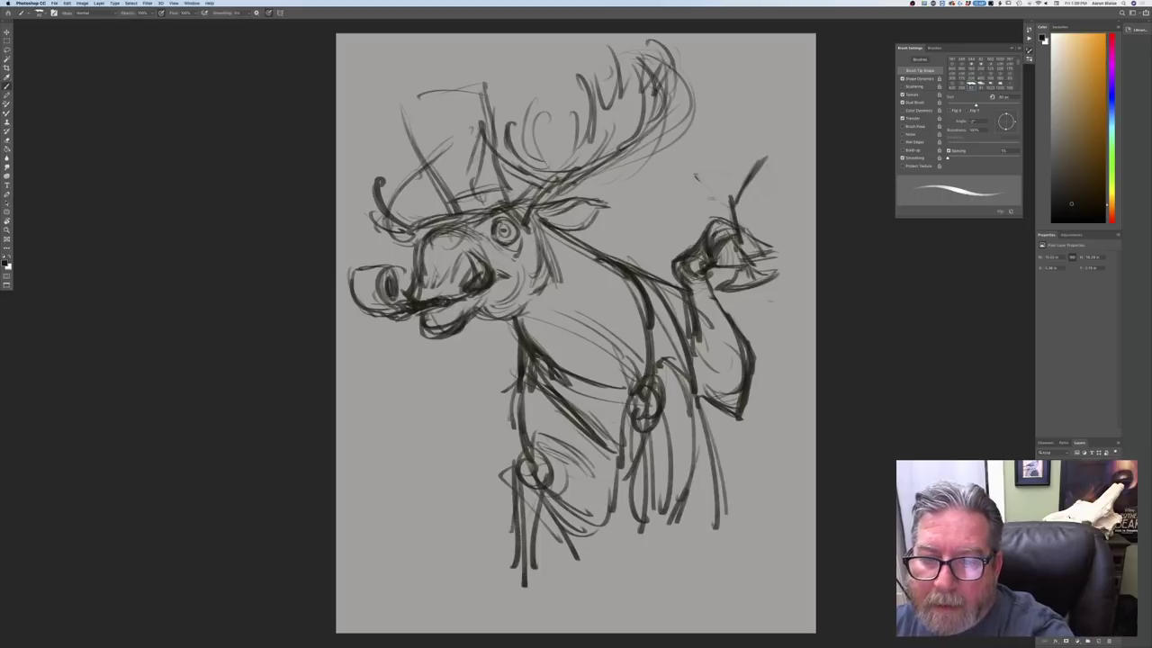
{"action": "mouse_move", "coordinate": [729, 207]}
{"action": "left_mouse_down"}
{"action": "mouse_move", "coordinate": [678, 178]}
{"action": "mouse_move", "coordinate": [765, 157]}
{"action": "mouse_move", "coordinate": [678, 175]}
{"action": "mouse_move", "coordinate": [746, 160]}
{"action": "left_mouse_up"}
{"action": "mouse_move", "coordinate": [700, 169]}
{"action": "left_mouse_down"}
{"action": "mouse_move", "coordinate": [761, 156]}
{"action": "mouse_move", "coordinate": [697, 184]}
{"action": "mouse_move", "coordinate": [760, 113]}
{"action": "mouse_move", "coordinate": [731, 185]}
{"action": "left_mouse_up"}
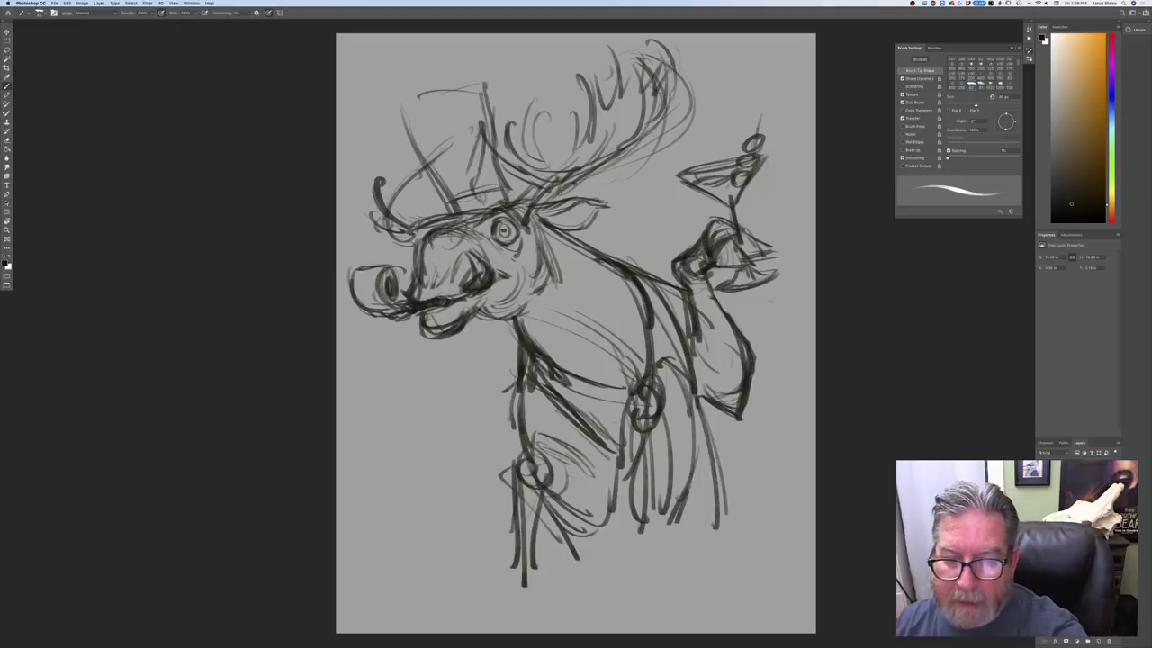
Redraw the outer contour of the raised forearm with a cuff edge and a fuller bulge down to the elbow
{"action": "left_click_drag", "start_coordinate": [696, 308], "coordinate": [743, 329]}
{"action": "mouse_move", "coordinate": [702, 307]}
{"action": "left_mouse_down"}
{"action": "mouse_move", "coordinate": [740, 327]}
{"action": "mouse_move", "coordinate": [702, 309]}
{"action": "left_mouse_up"}
{"action": "mouse_move", "coordinate": [716, 297]}
{"action": "left_mouse_down"}
{"action": "mouse_move", "coordinate": [758, 351]}
{"action": "mouse_move", "coordinate": [747, 410]}
{"action": "left_mouse_up"}
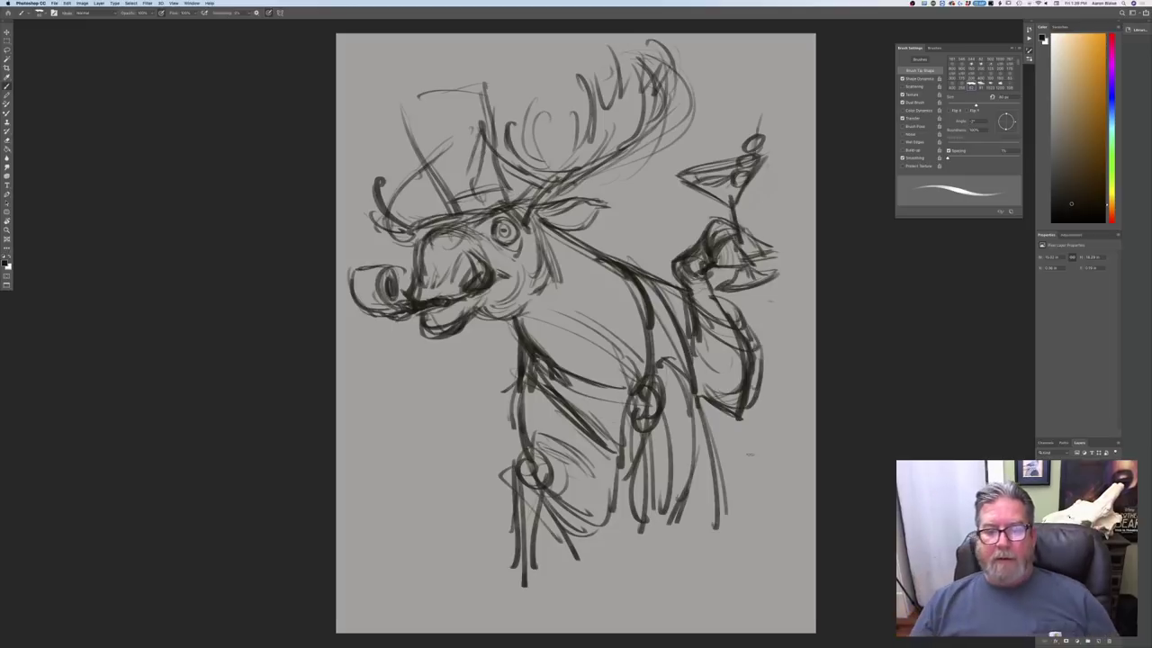
Sketch a light oval with loose curves across the neck and a faint dewlap beneath the chin
{"action": "left_click_drag", "start_coordinate": [545, 353], "coordinate": [635, 386]}
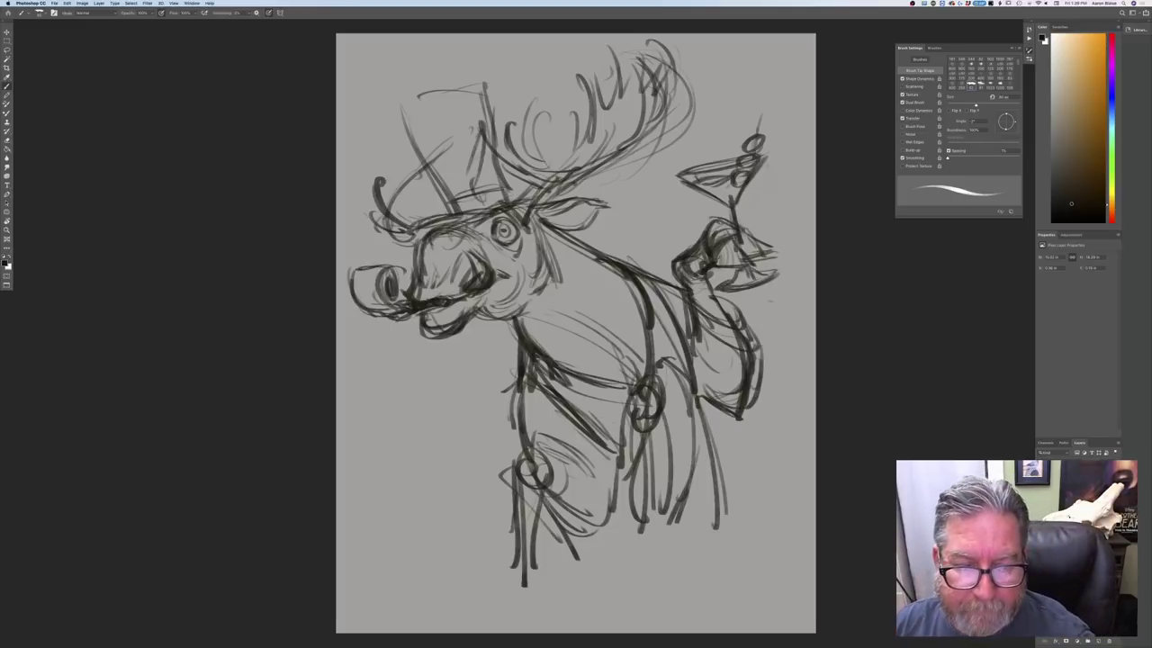
{"action": "mouse_move", "coordinate": [527, 326]}
{"action": "left_mouse_down"}
{"action": "mouse_move", "coordinate": [551, 343]}
{"action": "mouse_move", "coordinate": [596, 334]}
{"action": "mouse_move", "coordinate": [572, 361]}
{"action": "mouse_move", "coordinate": [520, 319]}
{"action": "mouse_move", "coordinate": [599, 354]}
{"action": "mouse_move", "coordinate": [595, 329]}
{"action": "left_mouse_up"}
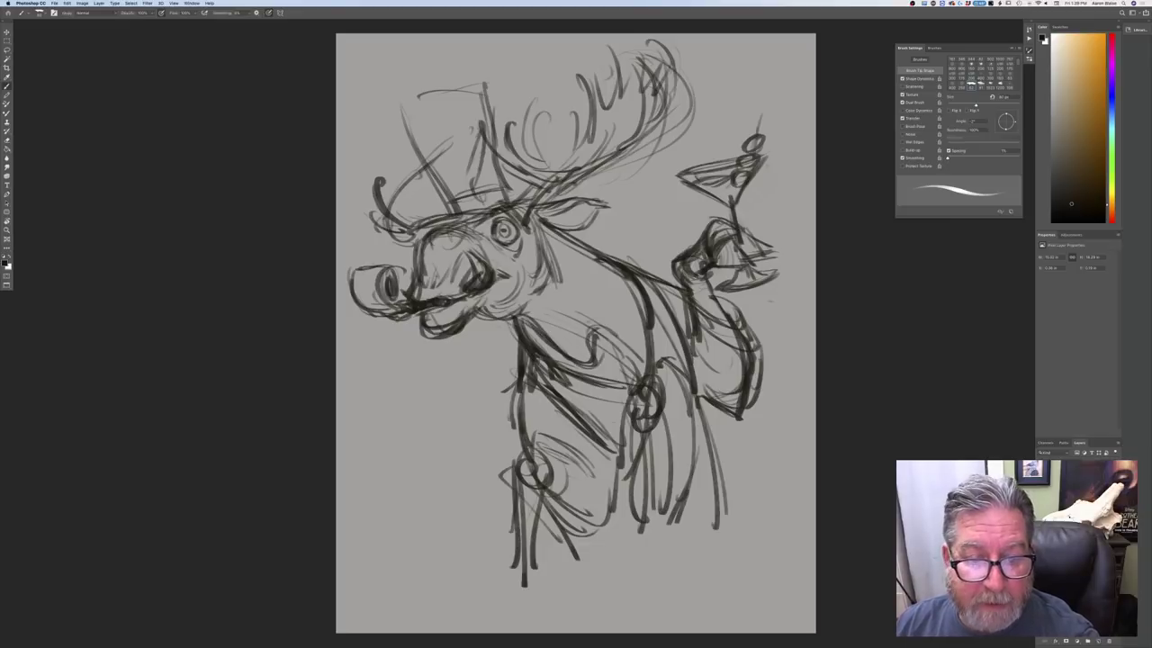
{"action": "mouse_move", "coordinate": [527, 306]}
{"action": "left_mouse_down"}
{"action": "mouse_move", "coordinate": [583, 316]}
{"action": "mouse_move", "coordinate": [565, 315]}
{"action": "mouse_move", "coordinate": [580, 362]}
{"action": "mouse_move", "coordinate": [595, 344]}
{"action": "mouse_move", "coordinate": [576, 320]}
{"action": "mouse_move", "coordinate": [530, 319]}
{"action": "mouse_move", "coordinate": [626, 367]}
{"action": "left_mouse_up"}
{"action": "mouse_move", "coordinate": [558, 321]}
{"action": "left_mouse_down"}
{"action": "mouse_move", "coordinate": [605, 363]}
{"action": "mouse_move", "coordinate": [624, 322]}
{"action": "mouse_move", "coordinate": [627, 363]}
{"action": "left_mouse_up"}
{"action": "left_click_drag", "start_coordinate": [489, 320], "coordinate": [482, 379]}
{"action": "left_click_drag", "start_coordinate": [583, 333], "coordinate": [526, 367]}
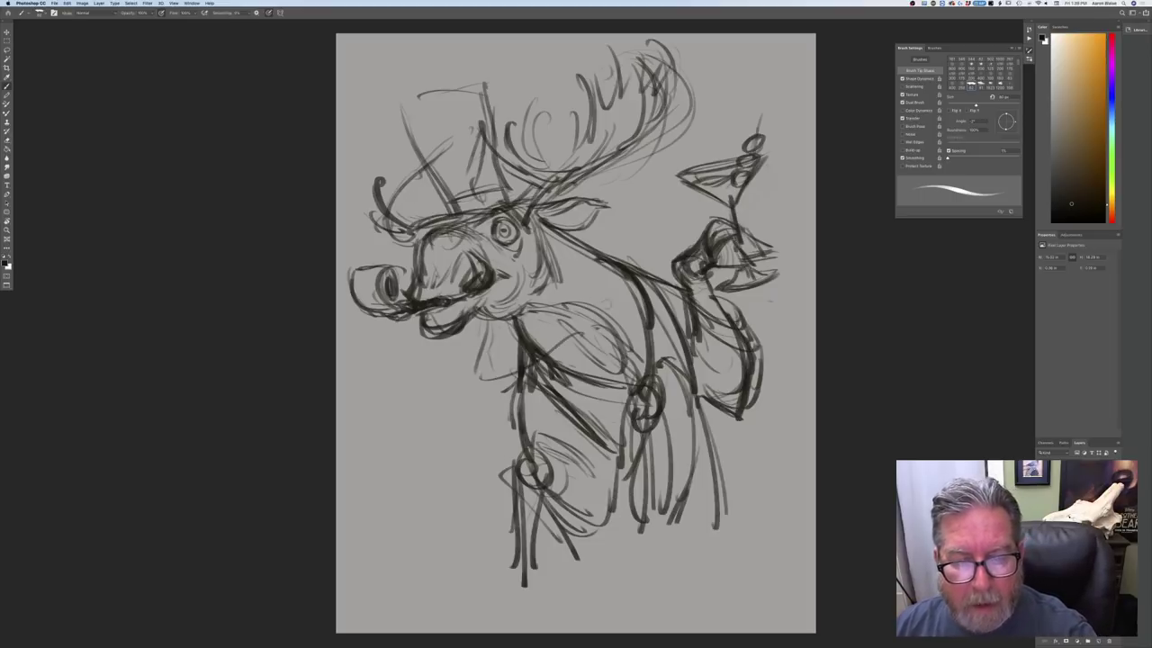
Try to clear the curved lines from the neck and strengthen the dewlap outline under the jaw
{"action": "mouse_move", "coordinate": [608, 308]}
{"action": "left_mouse_down"}
{"action": "mouse_move", "coordinate": [622, 365]}
{"action": "mouse_move", "coordinate": [590, 355]}
{"action": "mouse_move", "coordinate": [585, 307]}
{"action": "mouse_move", "coordinate": [513, 316]}
{"action": "mouse_move", "coordinate": [536, 362]}
{"action": "left_mouse_up"}
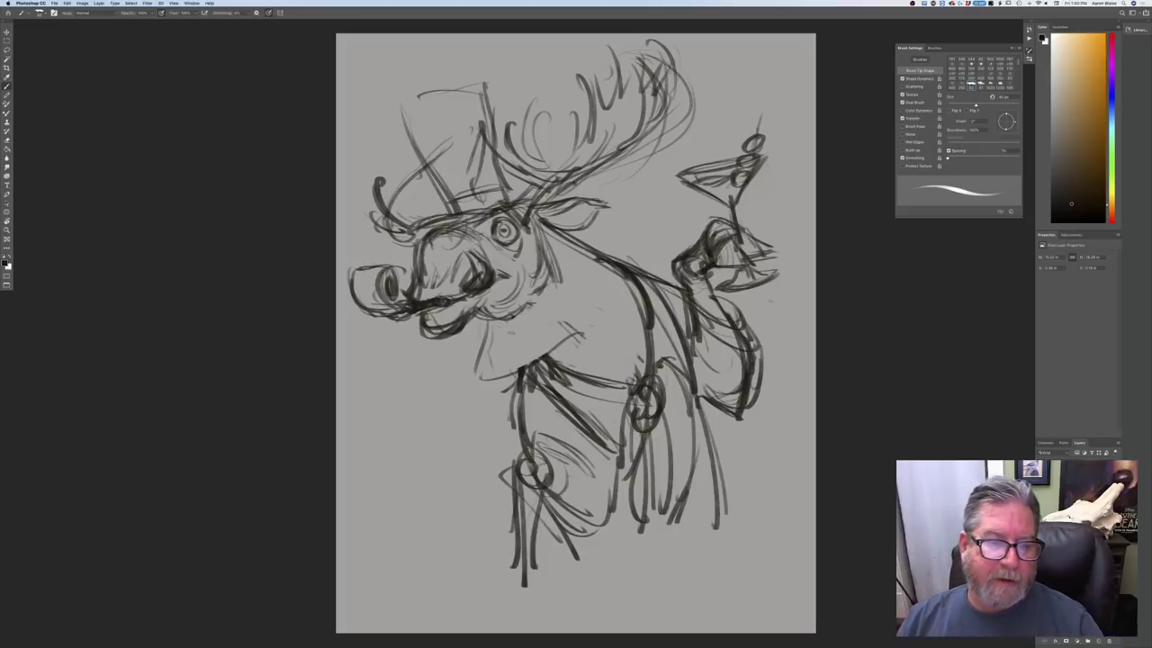
{"action": "mouse_move", "coordinate": [497, 323]}
{"action": "left_mouse_down"}
{"action": "mouse_move", "coordinate": [481, 373]}
{"action": "mouse_move", "coordinate": [557, 345]}
{"action": "mouse_move", "coordinate": [633, 376]}
{"action": "left_mouse_up"}
{"action": "left_click_drag", "start_coordinate": [531, 306], "coordinate": [582, 327]}
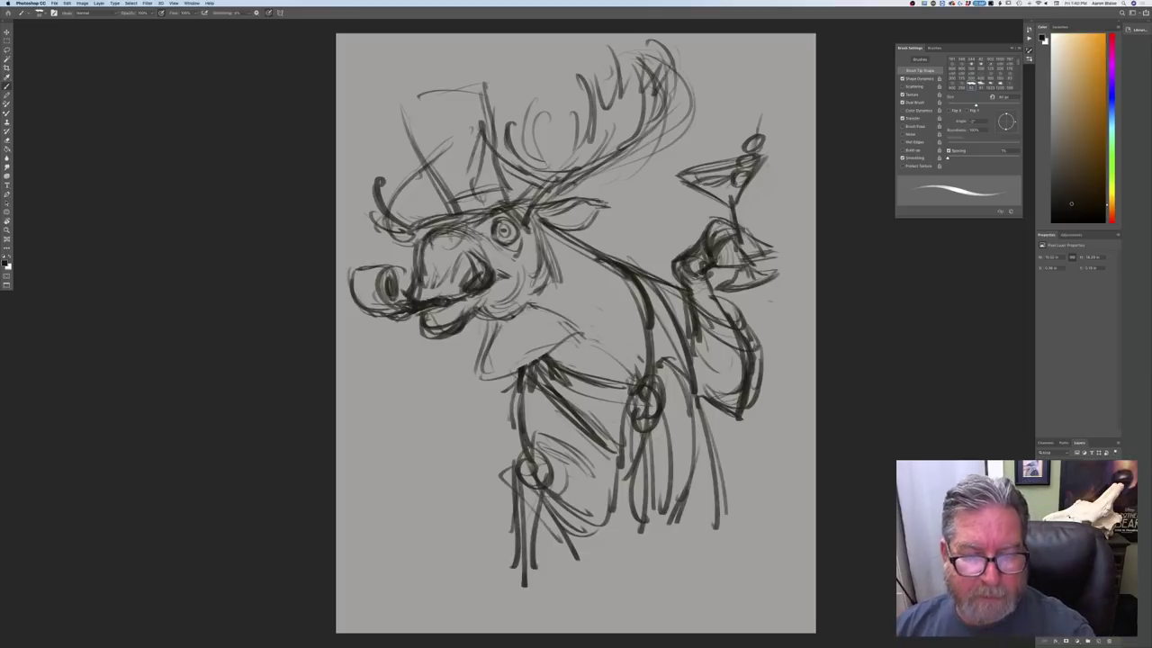
Undo the clearing of the neck curves and the dewlap strokes beneath the chin
{"action": "key", "text": "ctrl+z"}
{"action": "key", "text": "ctrl+z"}
{"action": "key", "text": "ctrl+z"}
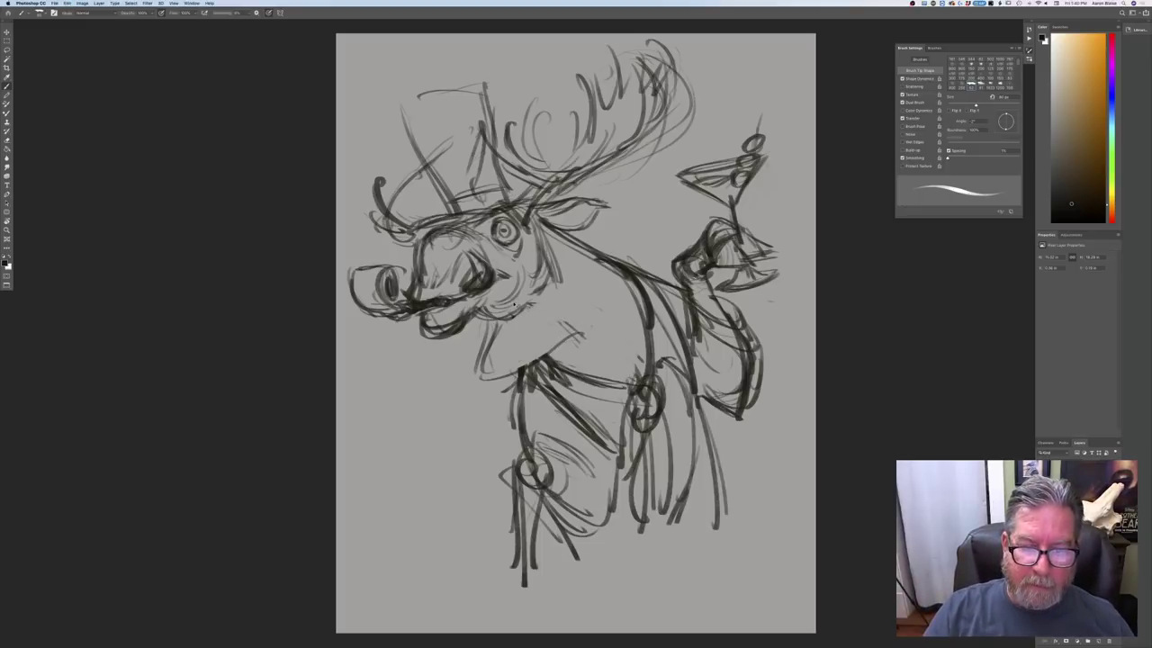
{"action": "key", "text": "super+z"}
{"action": "key", "text": "super+z"}
{"action": "key", "text": "super+z"}
{"action": "key", "text": "ctrl+z"}
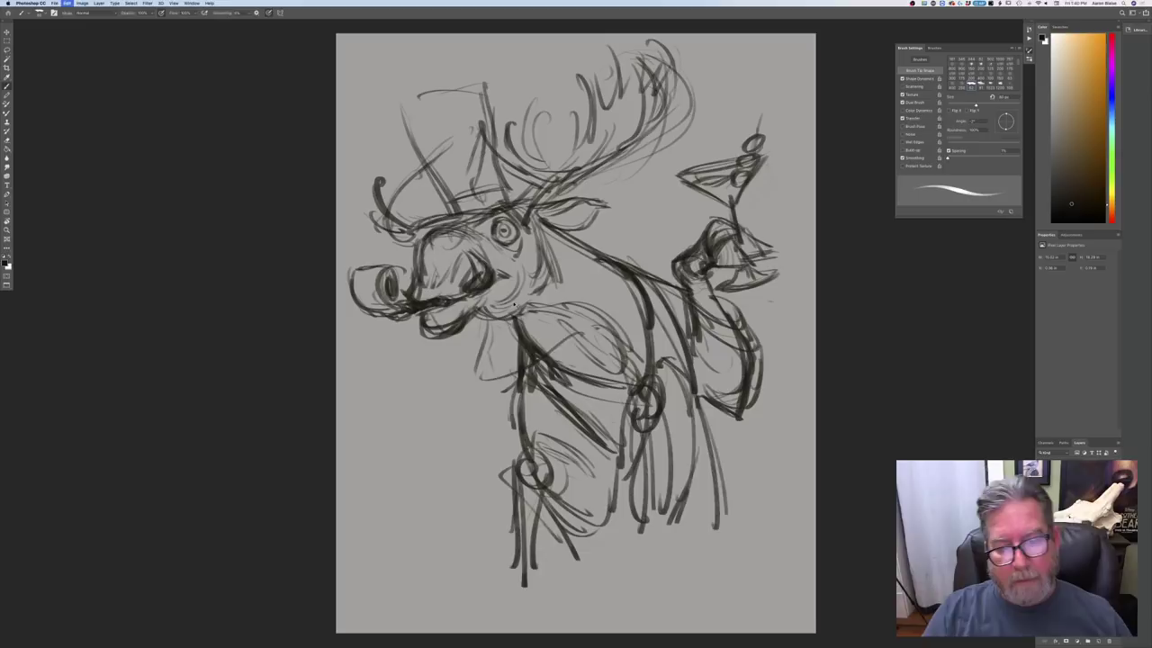
{"action": "key", "text": "ctrl+z"}
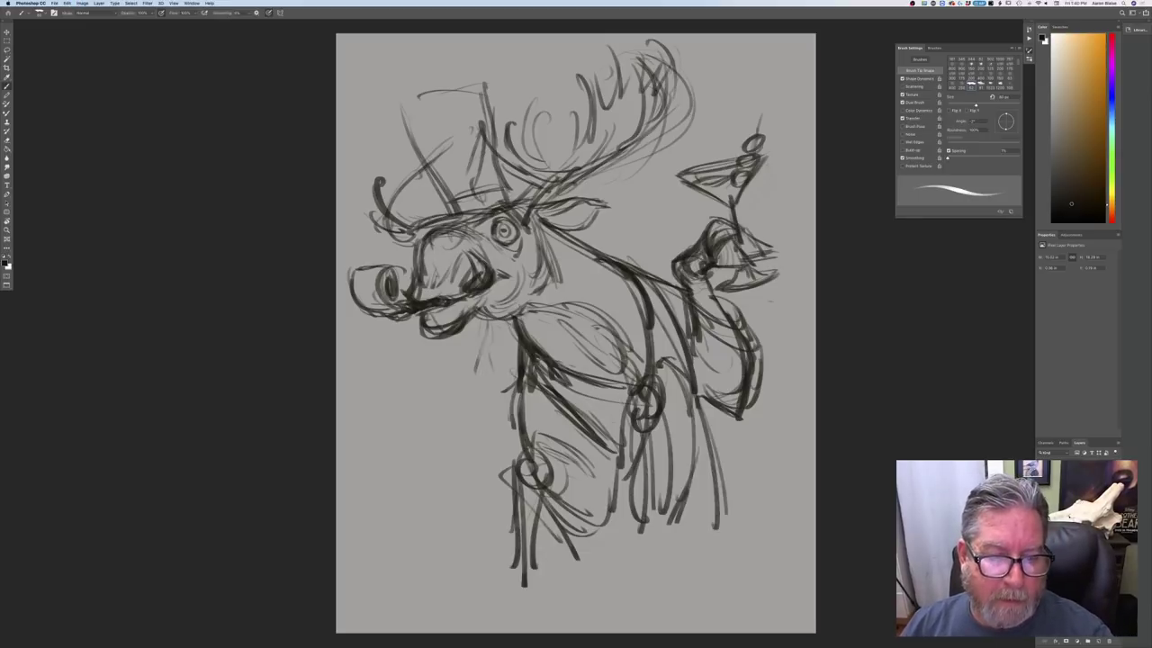
{"action": "key", "text": "ctrl+z"}
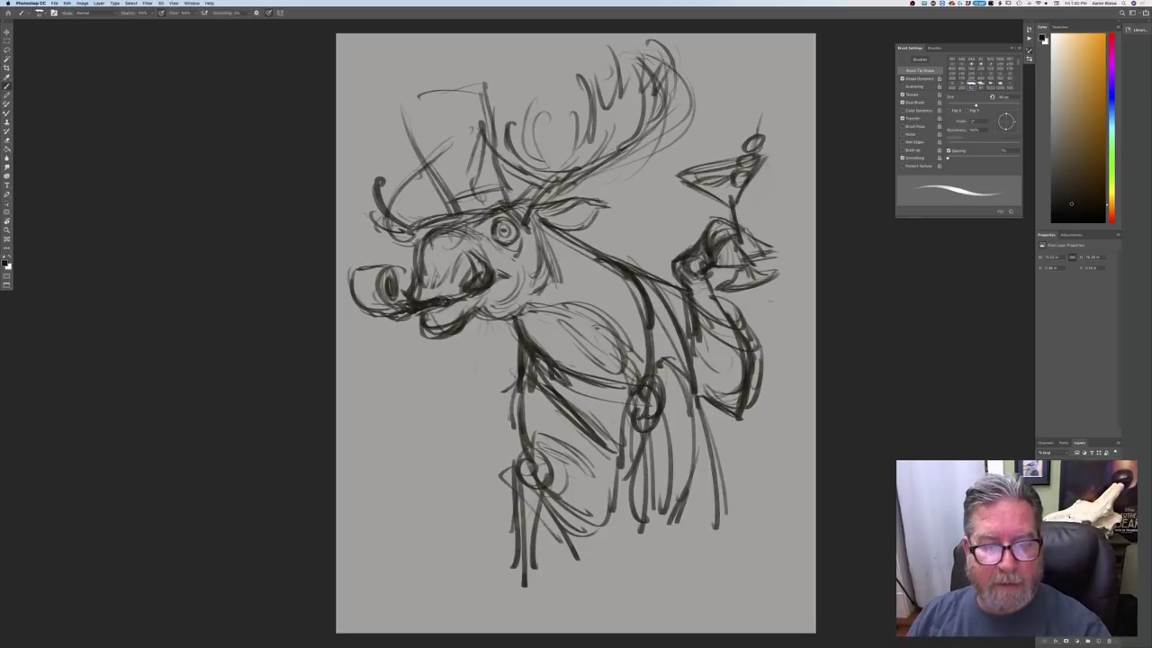
Hatch the oval on the neck with diagonal strokes and reinforce its lower edge
{"action": "left_click_drag", "start_coordinate": [538, 304], "coordinate": [627, 359]}
{"action": "left_click_drag", "start_coordinate": [551, 325], "coordinate": [606, 365]}
{"action": "left_click_drag", "start_coordinate": [551, 331], "coordinate": [586, 366]}
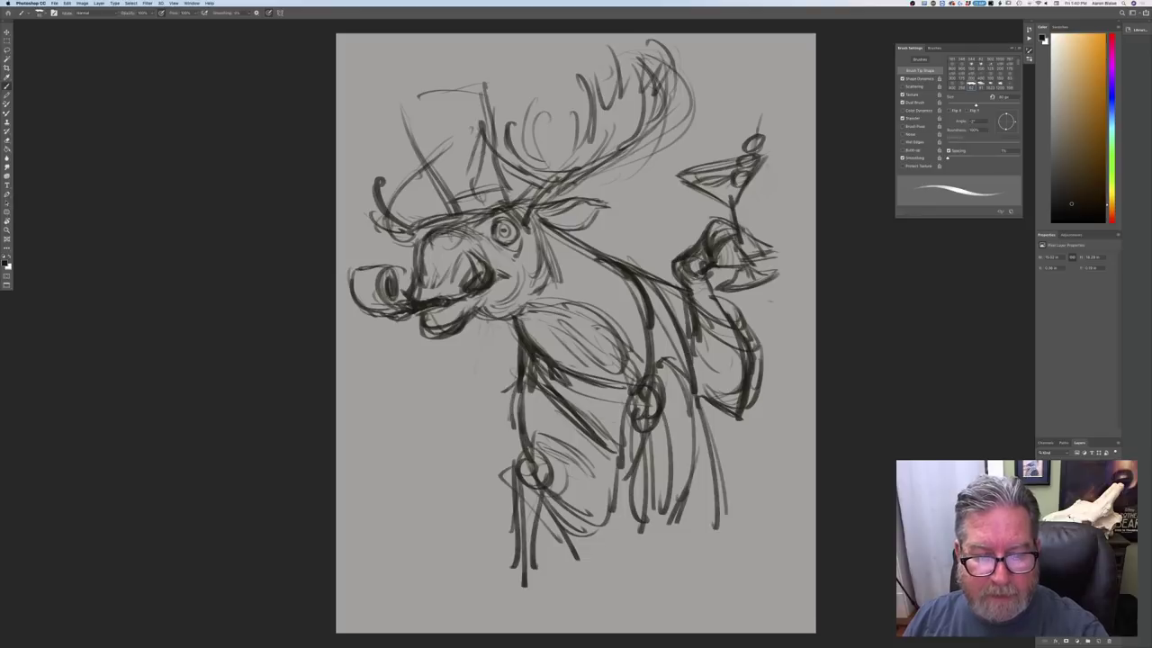
{"action": "mouse_move", "coordinate": [542, 326]}
{"action": "left_mouse_down"}
{"action": "mouse_move", "coordinate": [581, 371]}
{"action": "mouse_move", "coordinate": [612, 331]}
{"action": "mouse_move", "coordinate": [576, 366]}
{"action": "mouse_move", "coordinate": [593, 318]}
{"action": "mouse_move", "coordinate": [570, 307]}
{"action": "left_mouse_up"}
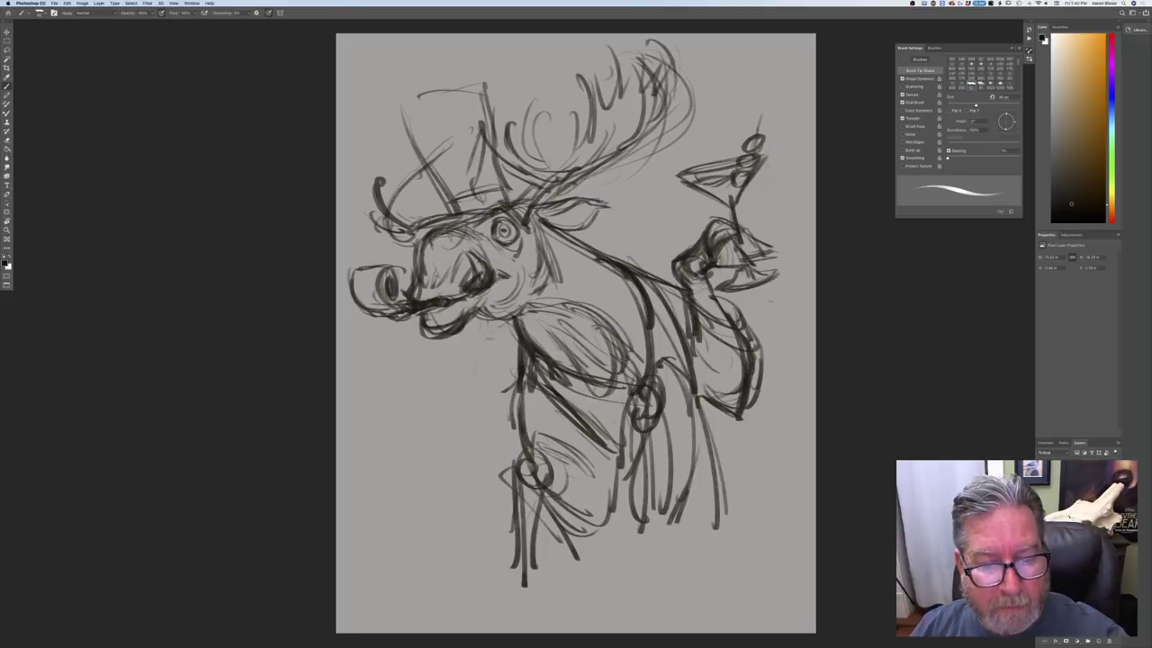
Draw a rounded dewlap hanging beneath the chin and curving back toward the collar
{"action": "left_click_drag", "start_coordinate": [507, 322], "coordinate": [487, 357]}
{"action": "mouse_move", "coordinate": [475, 317]}
{"action": "left_mouse_down"}
{"action": "mouse_move", "coordinate": [440, 367]}
{"action": "mouse_move", "coordinate": [498, 358]}
{"action": "mouse_move", "coordinate": [477, 374]}
{"action": "mouse_move", "coordinate": [525, 315]}
{"action": "mouse_move", "coordinate": [472, 376]}
{"action": "left_mouse_up"}
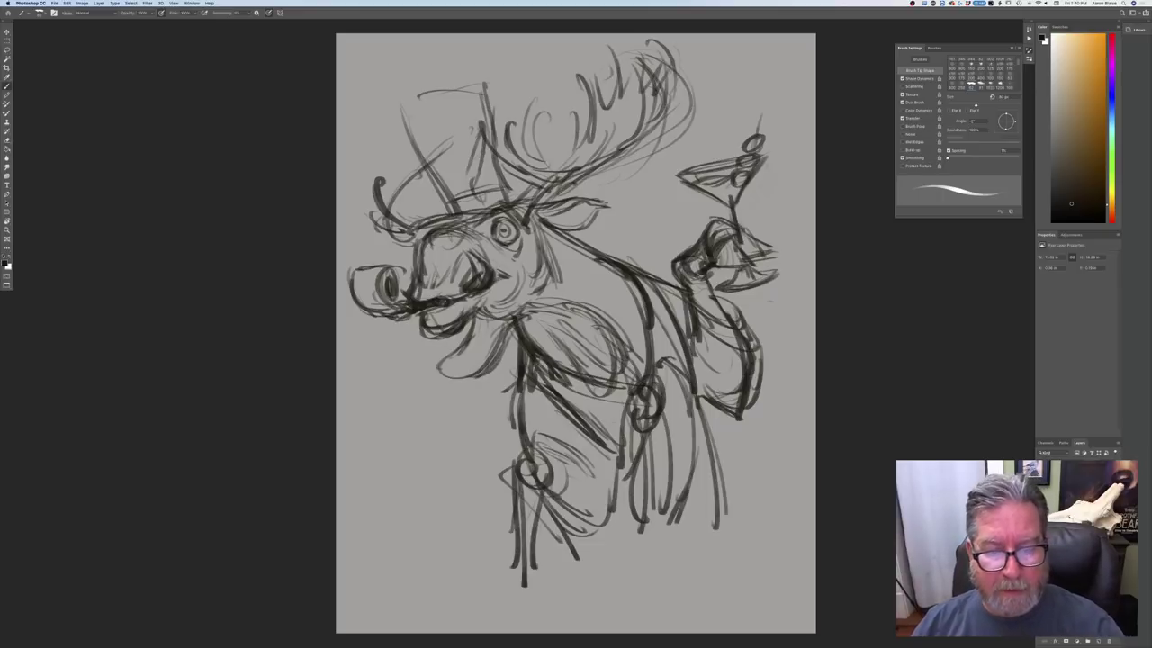
Remove the hatched oval from the neck, leaving only short fur strokes behind the jaw
{"action": "mouse_move", "coordinate": [585, 308]}
{"action": "left_mouse_down"}
{"action": "mouse_move", "coordinate": [630, 353]}
{"action": "mouse_move", "coordinate": [594, 369]}
{"action": "mouse_move", "coordinate": [559, 341]}
{"action": "mouse_move", "coordinate": [570, 324]}
{"action": "mouse_move", "coordinate": [551, 320]}
{"action": "left_mouse_up"}
{"action": "key", "text": "ctrl+z"}
{"action": "key", "text": "ctrl+z"}
{"action": "key", "text": "ctrl+z"}
{"action": "key", "text": "ctrl+z"}
{"action": "key", "text": "ctrl+z"}
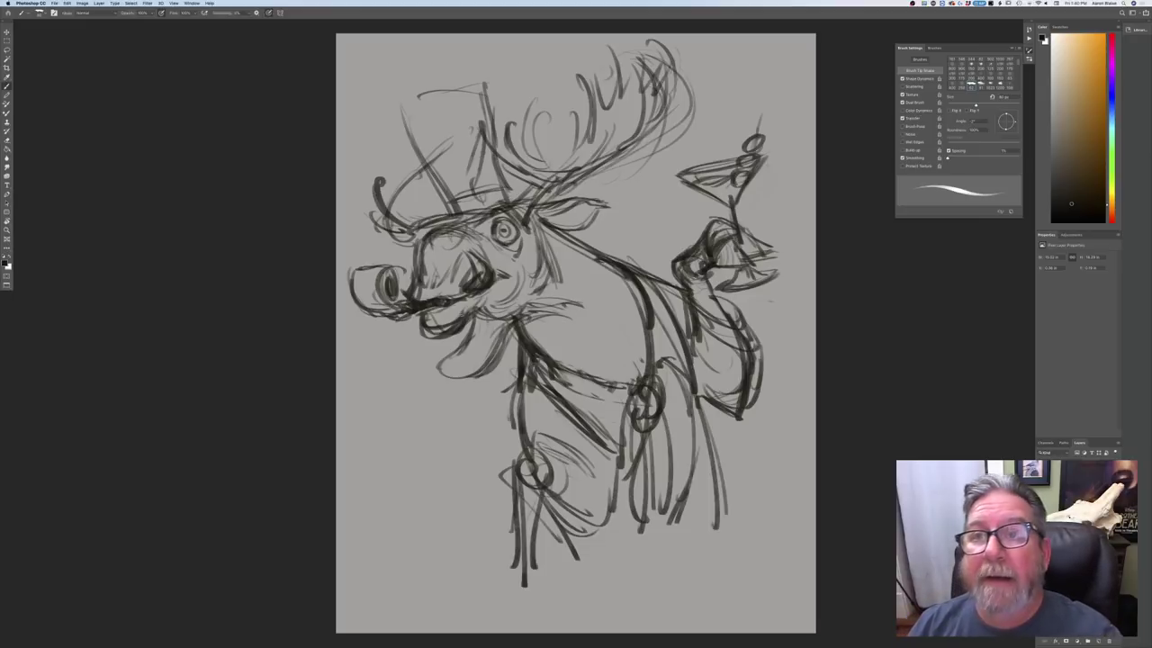
Darken the dewlap's outline beneath the chin and its connection to the lower jaw
{"action": "key", "text": "ctrl+shift+z"}
{"action": "key", "text": "ctrl+shift+z"}
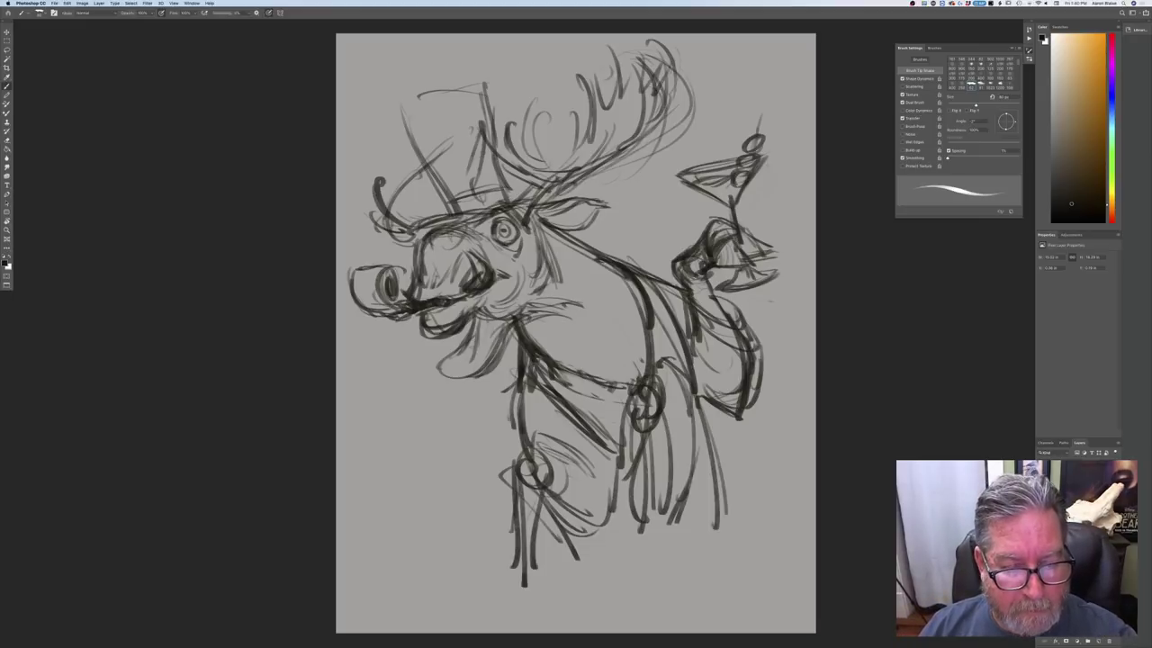
{"action": "key", "text": "ctrl+shift+z"}
{"action": "key", "text": "ctrl+shift+z"}
{"action": "key", "text": "ctrl+shift+z"}
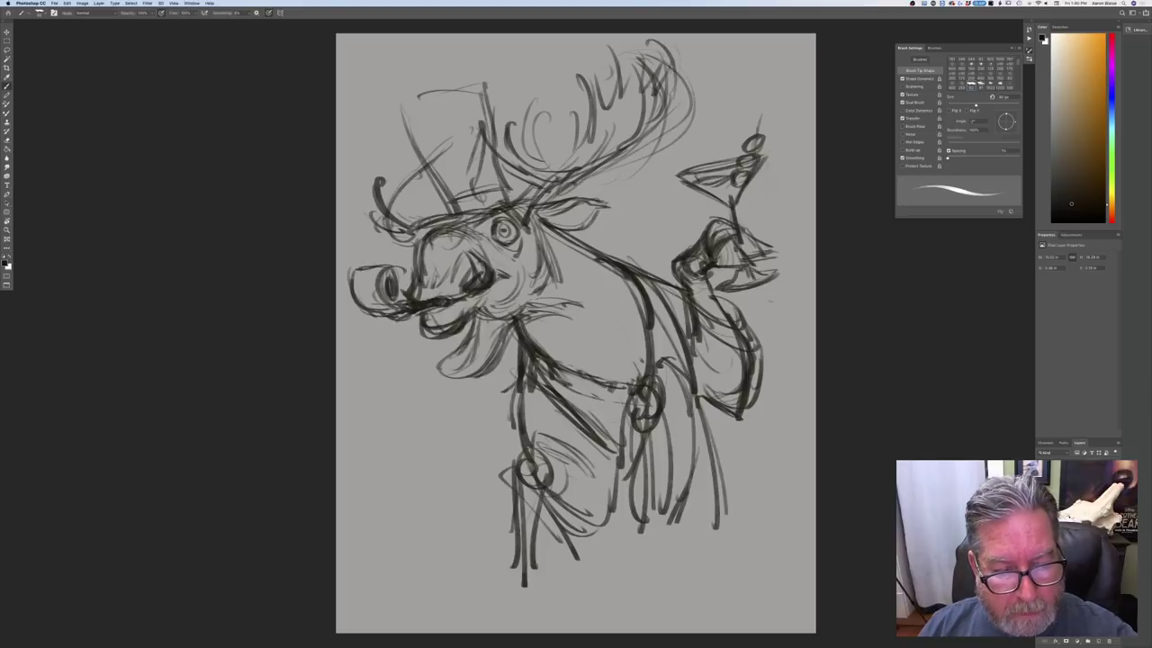
{"action": "key", "text": "ctrl+shift+z"}
{"action": "key", "text": "ctrl+shift+z"}
{"action": "key", "text": "ctrl+shift+z"}
{"action": "key", "text": "ctrl+shift+z"}
{"action": "key", "text": "ctrl+shift+z"}
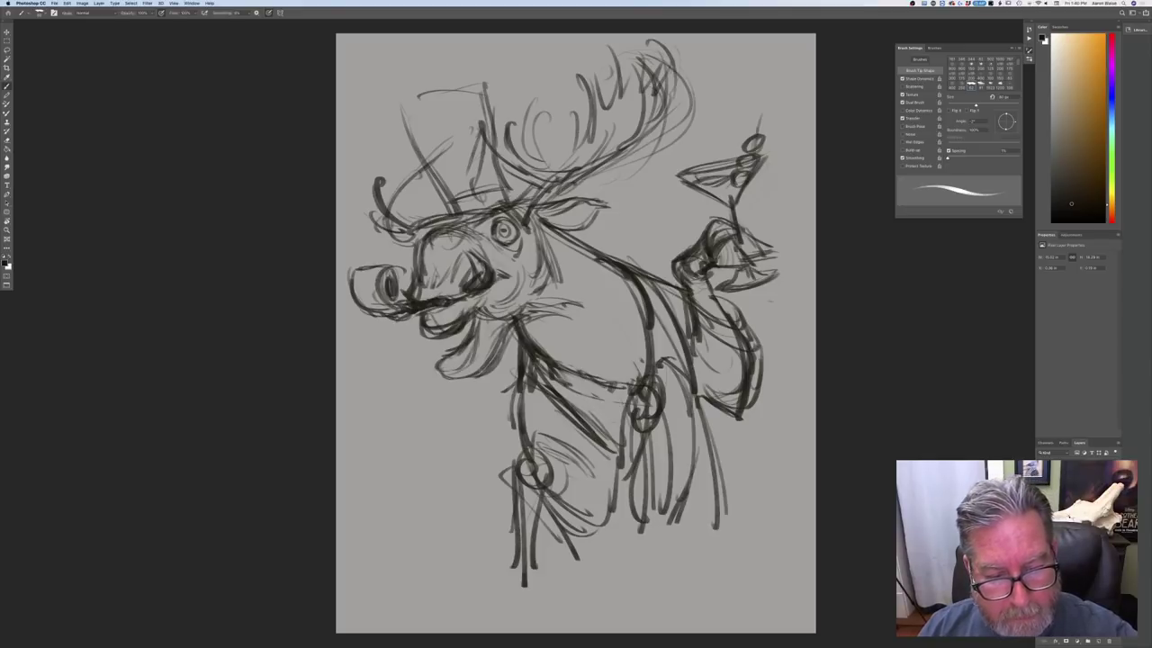
{"action": "key", "text": "ctrl+shift+z"}
{"action": "key", "text": "ctrl+shift+z"}
{"action": "key", "text": "ctrl+shift+z"}
{"action": "key", "text": "ctrl+shift+z"}
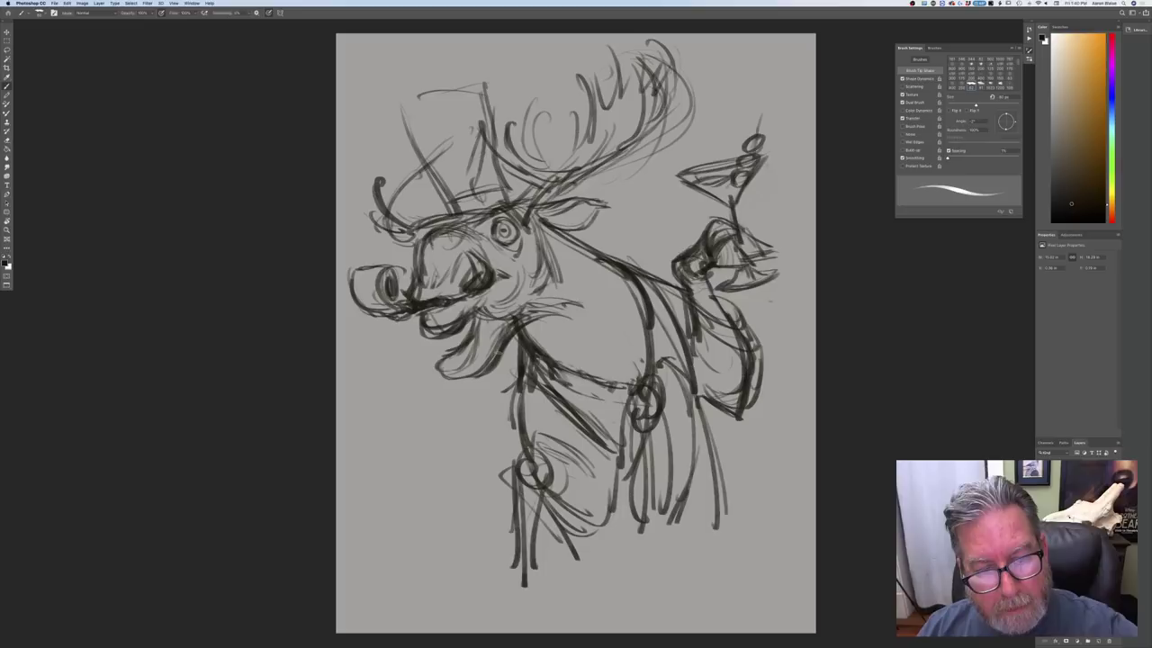
Clean up the overlapping line ends where the dewlap meets the top of the collar
{"action": "key", "text": "super+z"}
{"action": "key", "text": "super+z"}
{"action": "key", "text": "super+z"}
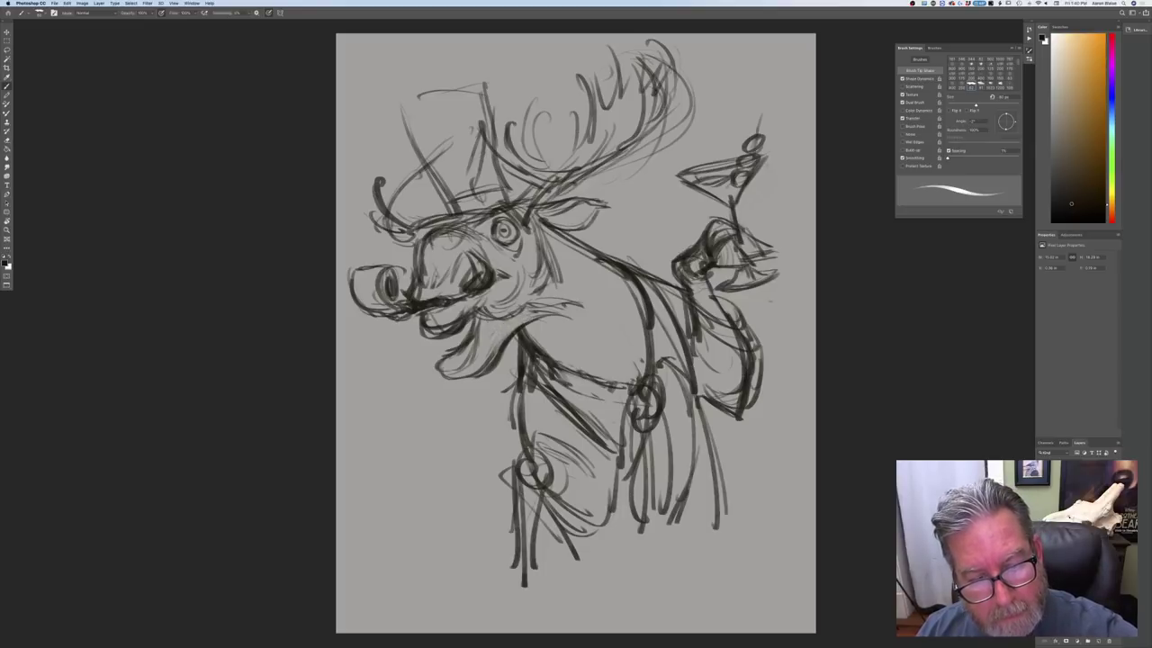
{"action": "key", "text": "super+z"}
{"action": "key", "text": "ctrl+shift+z"}
{"action": "key", "text": "ctrl+shift+z"}
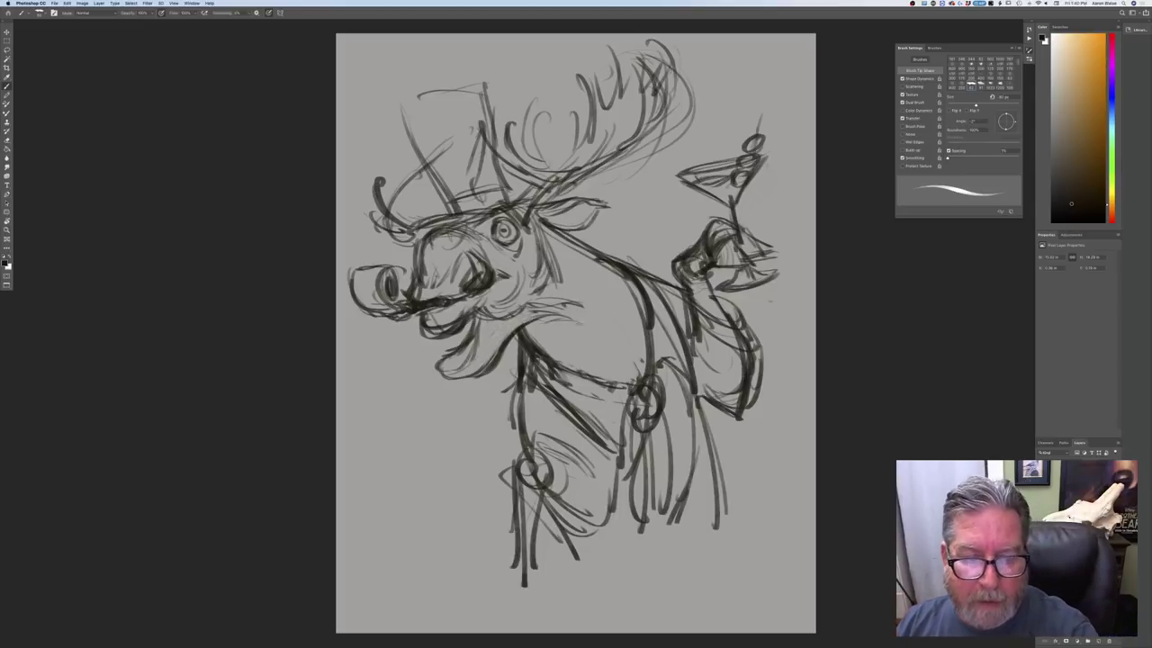
Draw a smooth curved line across the neck from behind the jaw down to the round joint on the chest
{"action": "mouse_move", "coordinate": [608, 347]}
{"action": "left_mouse_down"}
{"action": "mouse_move", "coordinate": [637, 378]}
{"action": "mouse_move", "coordinate": [617, 360]}
{"action": "left_mouse_up"}
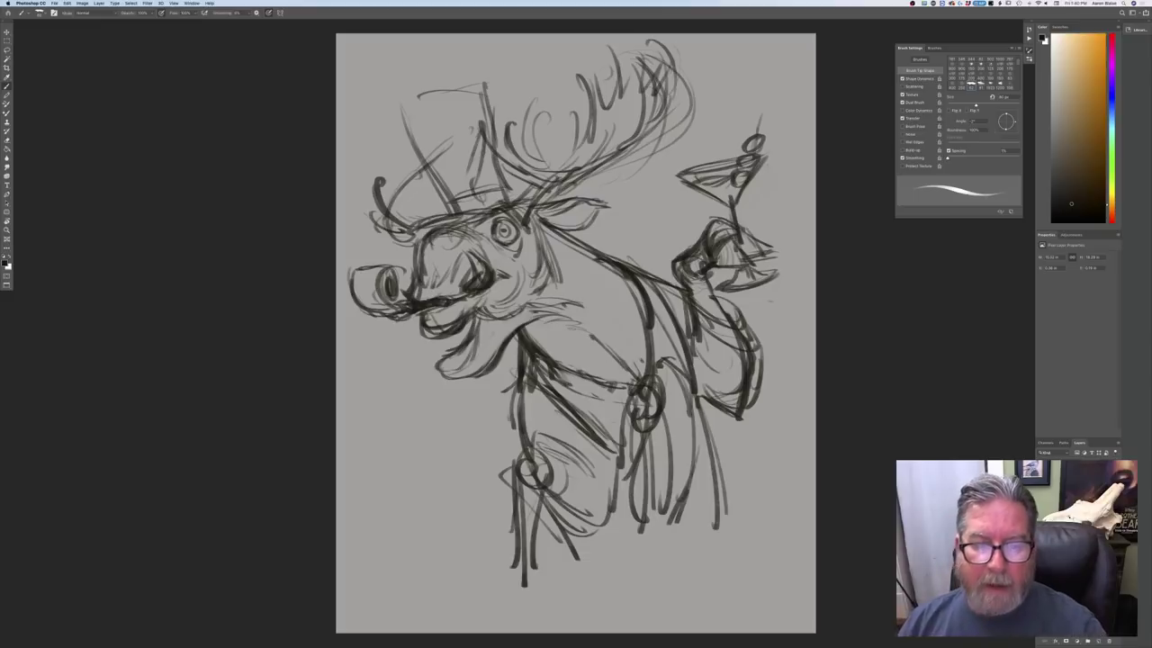
{"action": "key", "text": "ctrl+shift+z"}
{"action": "key", "text": "ctrl+shift+z"}
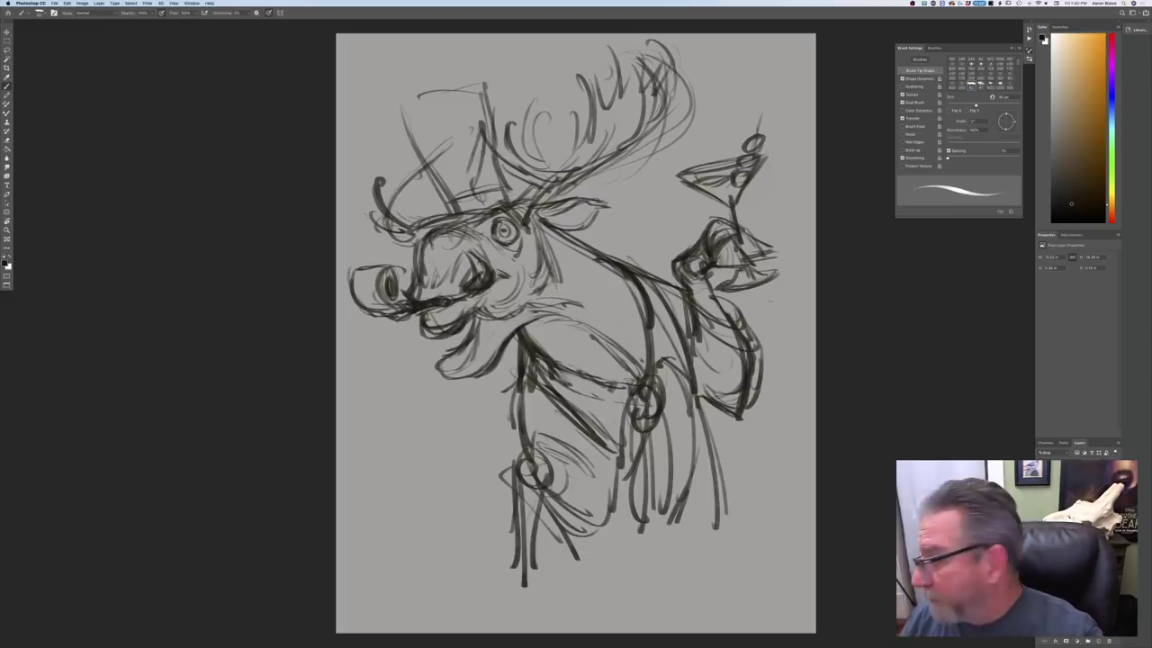
{"action": "key", "text": "super+alt+z"}
{"action": "key", "text": "super+alt+z"}
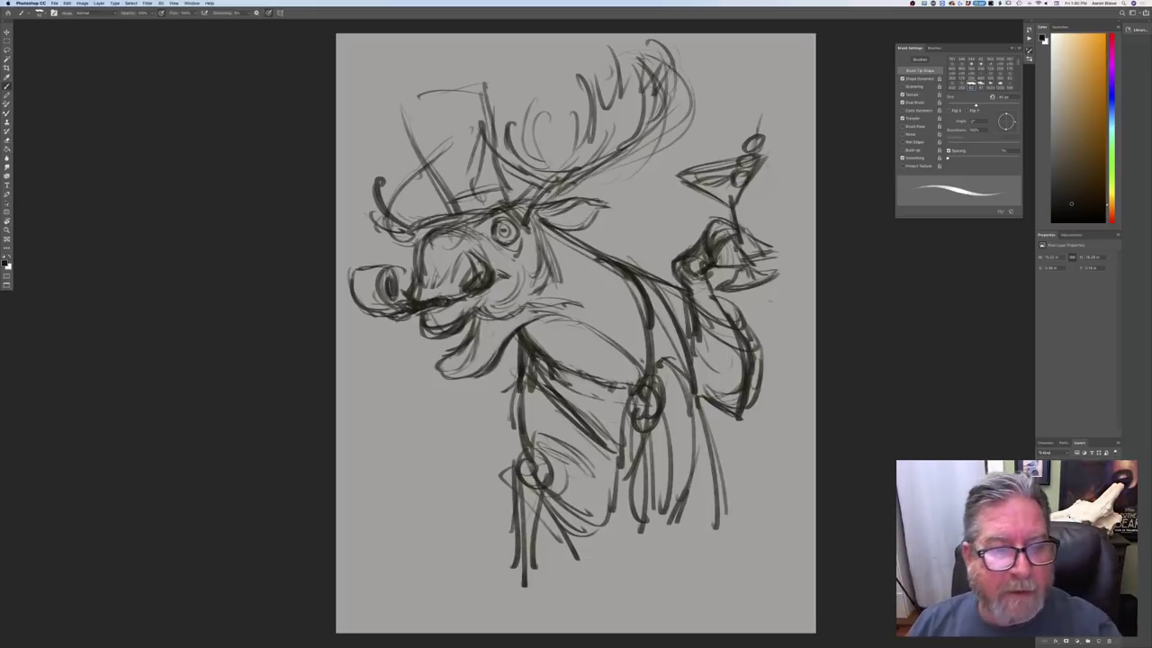
{"action": "key", "text": "ctrl+shift+z"}
Darken the top contour of the muzzle and the brow line above the eye
{"action": "left_click_drag", "start_coordinate": [432, 232], "coordinate": [517, 254]}
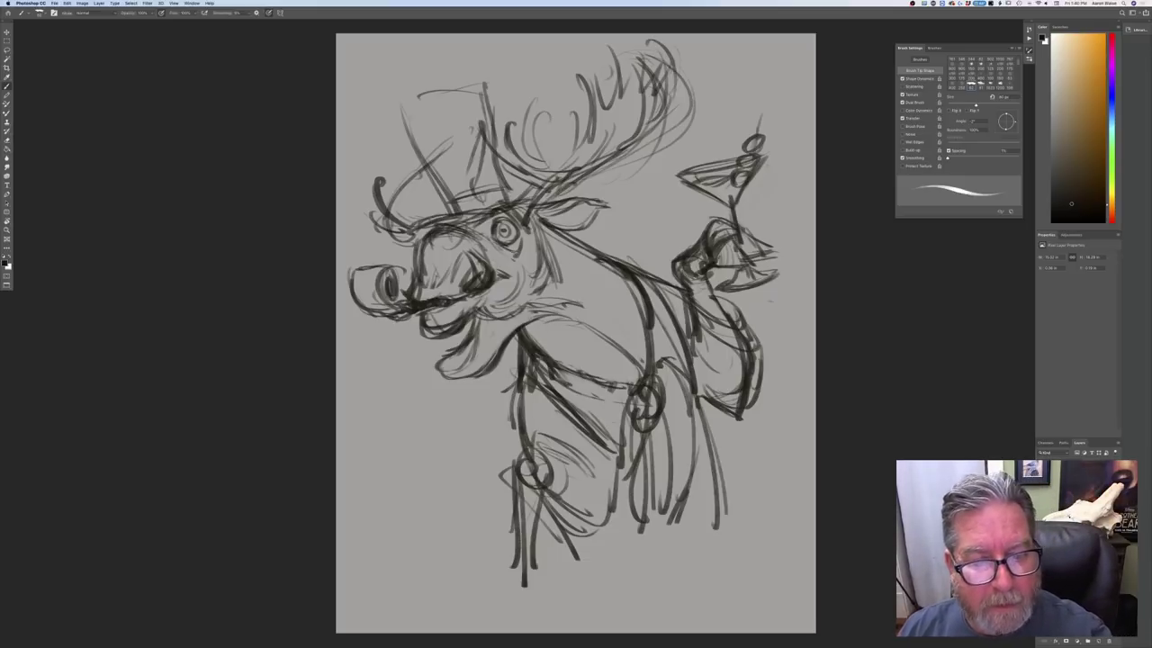
{"action": "key", "text": "ctrl+shift+z"}
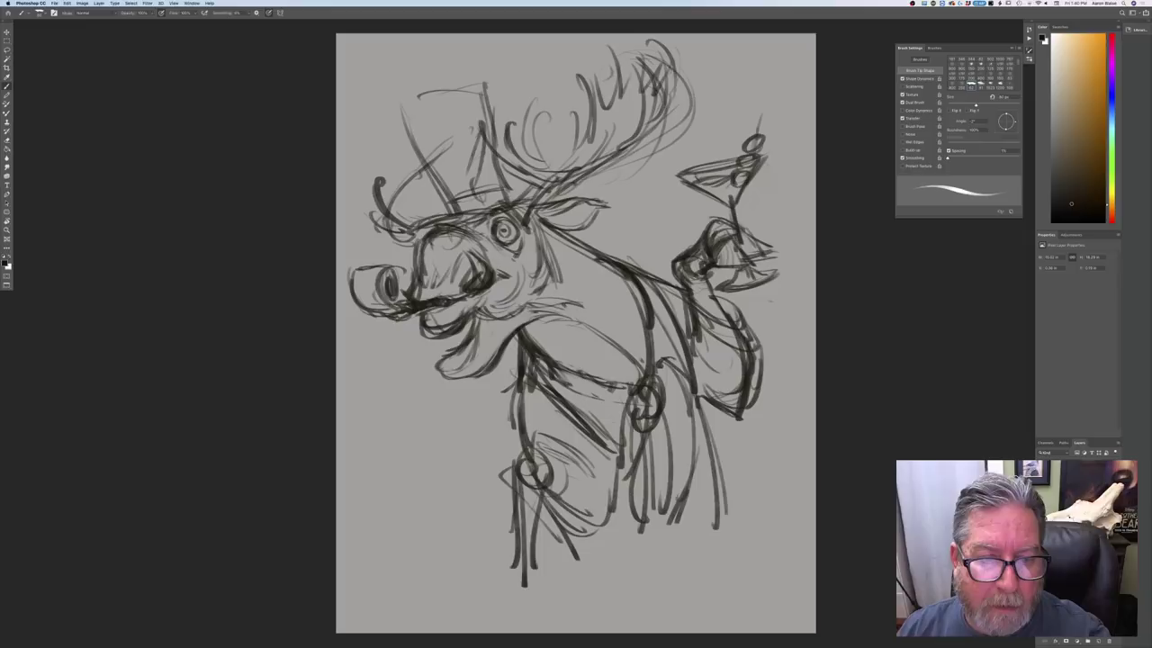
{"action": "key", "text": "ctrl+shift+z"}
{"action": "key", "text": "ctrl+shift+z"}
{"action": "mouse_move", "coordinate": [482, 205]}
{"action": "left_mouse_down"}
{"action": "mouse_move", "coordinate": [513, 211]}
{"action": "mouse_move", "coordinate": [486, 214]}
{"action": "mouse_move", "coordinate": [495, 203]}
{"action": "left_mouse_up"}
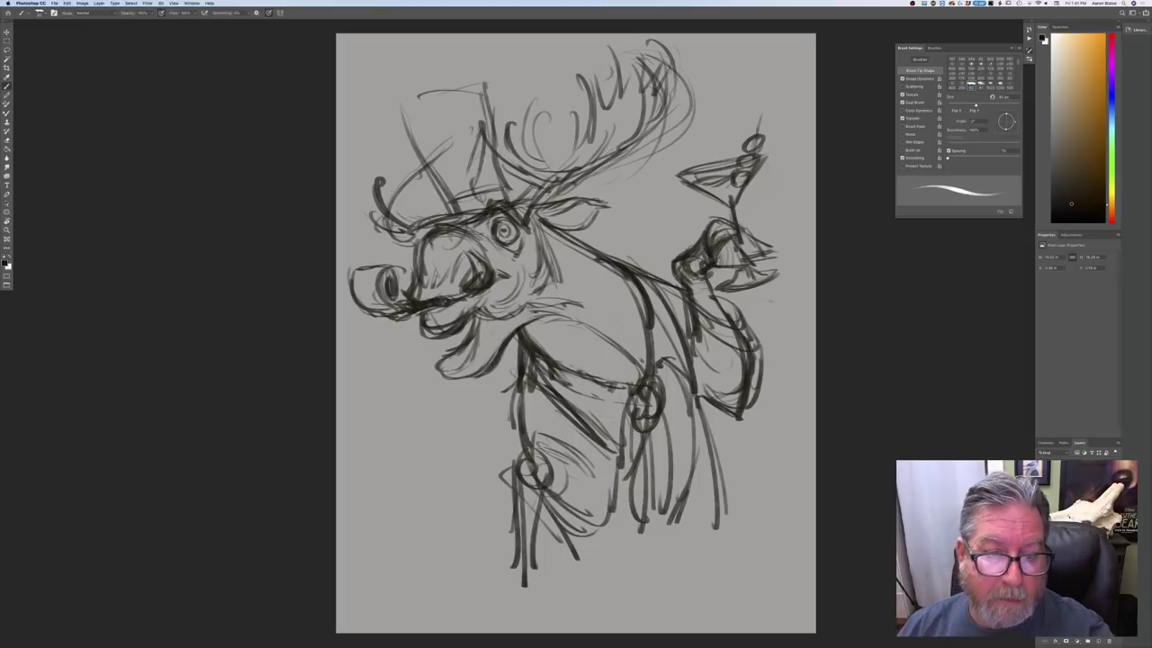
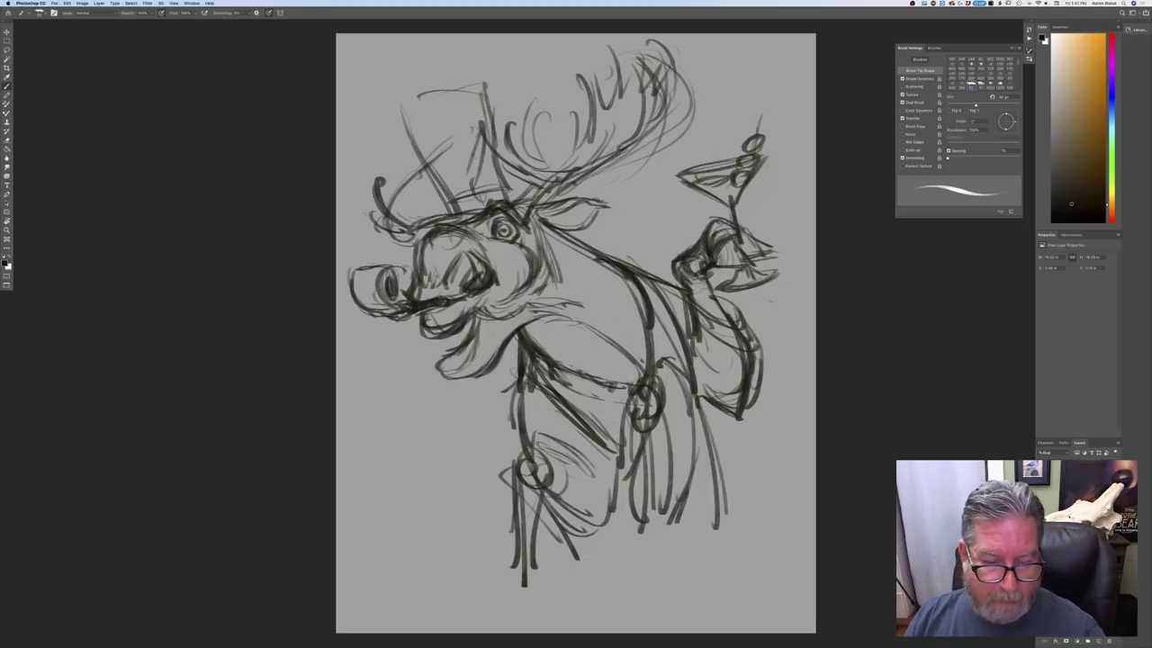
Replace the hanging forearm lines with a forearm extending diagonally down from the elbow to a wrist and pointed fingers
{"action": "mouse_move", "coordinate": [516, 479]}
{"action": "left_mouse_down"}
{"action": "mouse_move", "coordinate": [481, 467]}
{"action": "mouse_move", "coordinate": [545, 538]}
{"action": "mouse_move", "coordinate": [502, 524]}
{"action": "mouse_move", "coordinate": [462, 545]}
{"action": "left_mouse_up"}
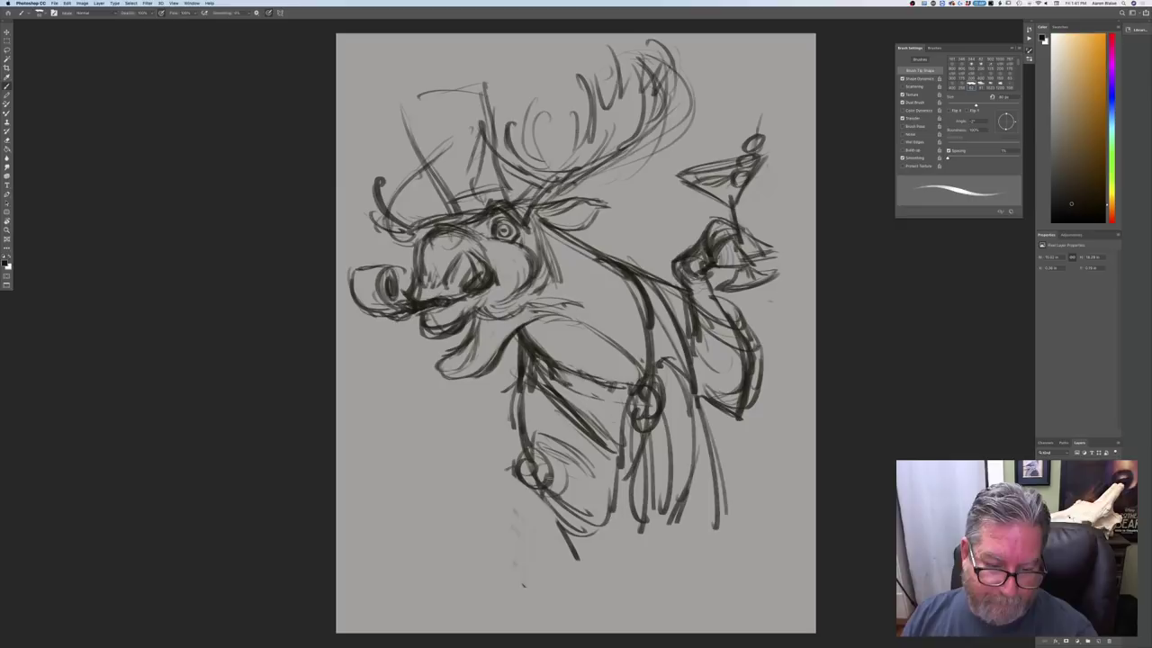
{"action": "mouse_move", "coordinate": [545, 446]}
{"action": "left_mouse_down"}
{"action": "mouse_move", "coordinate": [515, 469]}
{"action": "mouse_move", "coordinate": [609, 531]}
{"action": "left_mouse_up"}
{"action": "left_click_drag", "start_coordinate": [544, 485], "coordinate": [603, 544]}
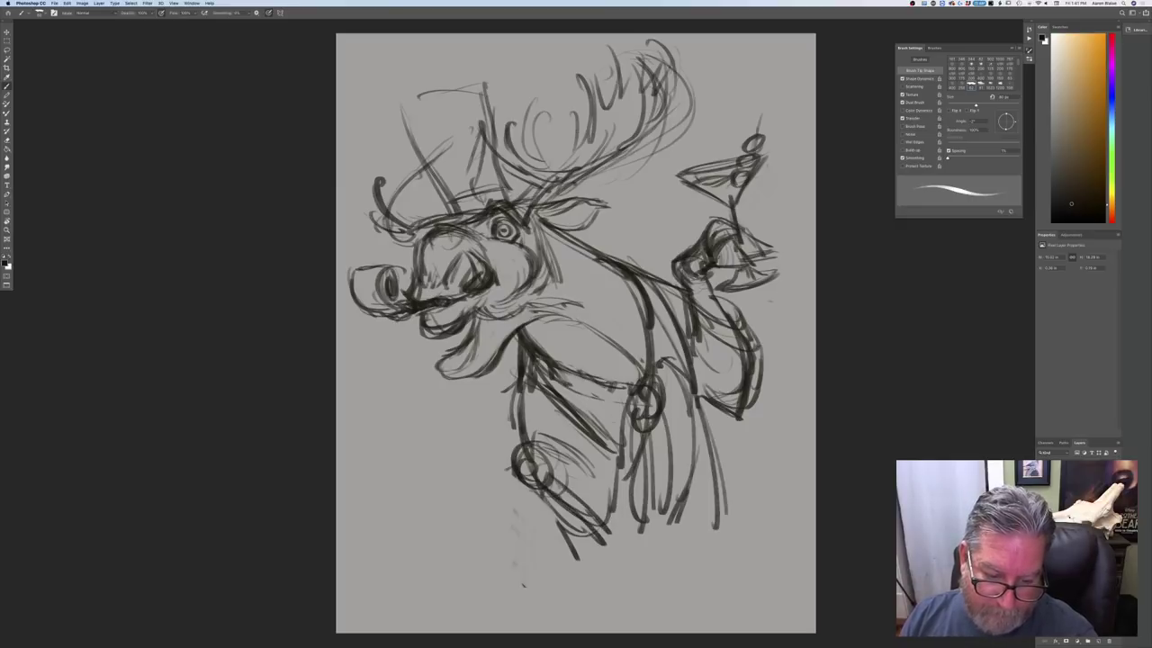
{"action": "left_click_drag", "start_coordinate": [544, 461], "coordinate": [643, 581]}
{"action": "mouse_move", "coordinate": [613, 531]}
{"action": "left_mouse_down"}
{"action": "mouse_move", "coordinate": [652, 585]}
{"action": "mouse_move", "coordinate": [644, 623]}
{"action": "left_mouse_up"}
{"action": "left_click_drag", "start_coordinate": [648, 572], "coordinate": [682, 596]}
{"action": "mouse_move", "coordinate": [635, 547]}
{"action": "left_mouse_down"}
{"action": "mouse_move", "coordinate": [665, 562]}
{"action": "mouse_move", "coordinate": [689, 609]}
{"action": "left_mouse_up"}
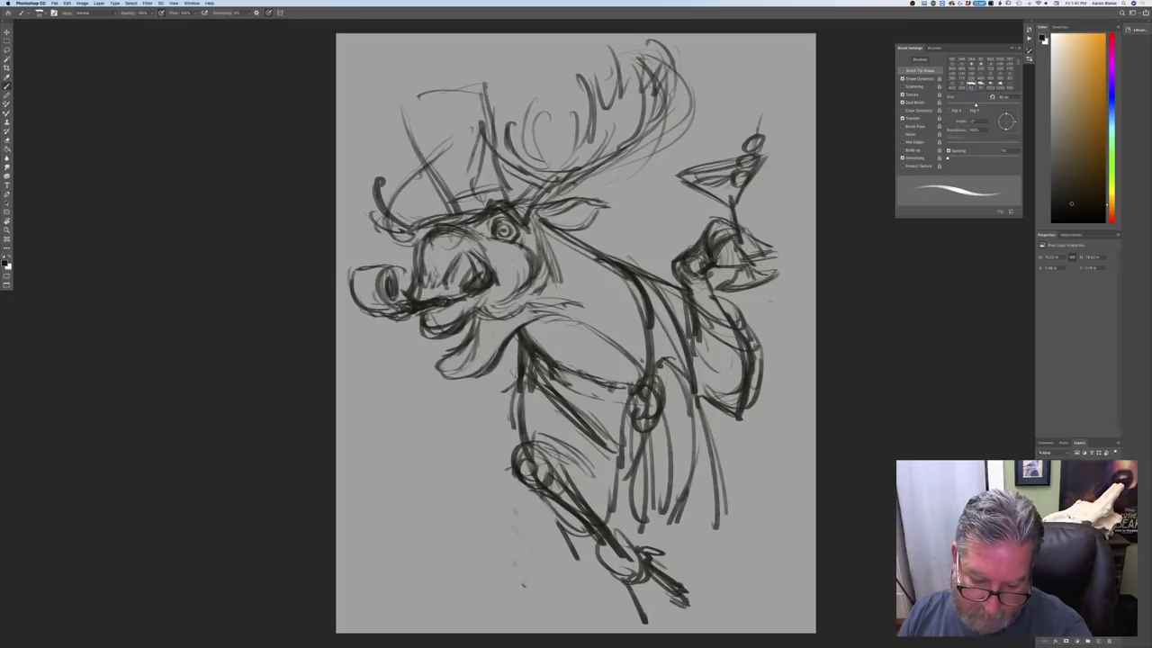
{"action": "mouse_move", "coordinate": [642, 576]}
{"action": "left_mouse_down"}
{"action": "mouse_move", "coordinate": [673, 605]}
{"action": "mouse_move", "coordinate": [658, 621]}
{"action": "mouse_move", "coordinate": [630, 621]}
{"action": "mouse_move", "coordinate": [660, 621]}
{"action": "left_mouse_up"}
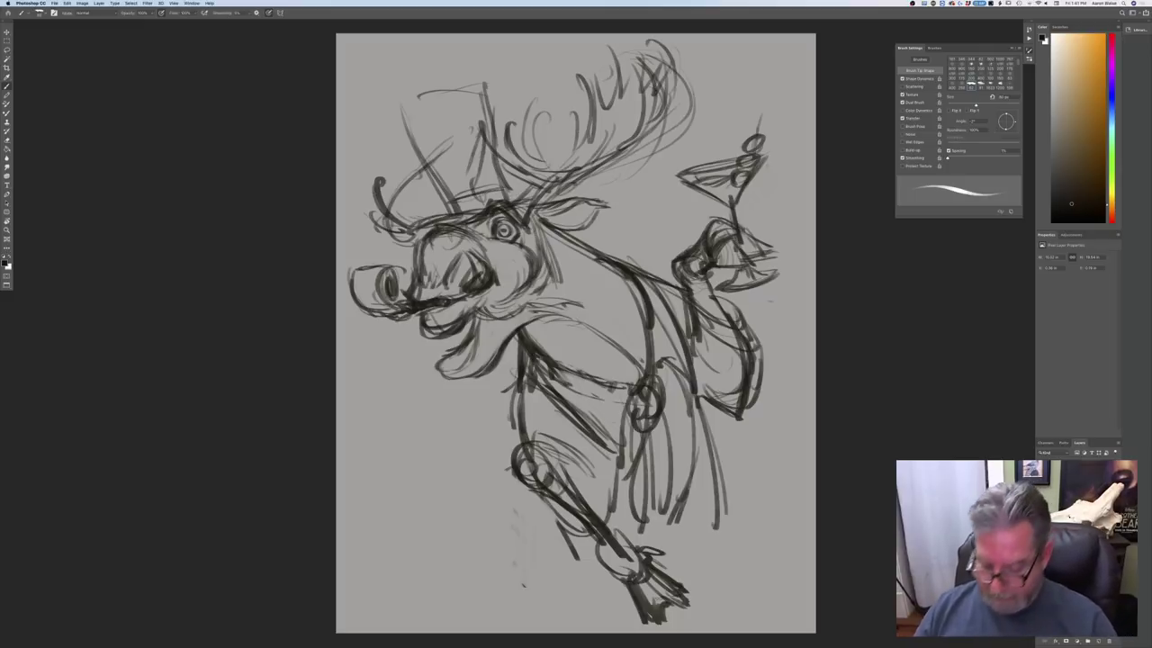
Remove the lowered arm and its elbow, and sketch a new curved arm shape below the front of the jacket
{"action": "mouse_move", "coordinate": [556, 486]}
{"action": "left_mouse_down"}
{"action": "mouse_move", "coordinate": [675, 588]}
{"action": "mouse_move", "coordinate": [594, 556]}
{"action": "mouse_move", "coordinate": [535, 459]}
{"action": "mouse_move", "coordinate": [593, 587]}
{"action": "left_mouse_up"}
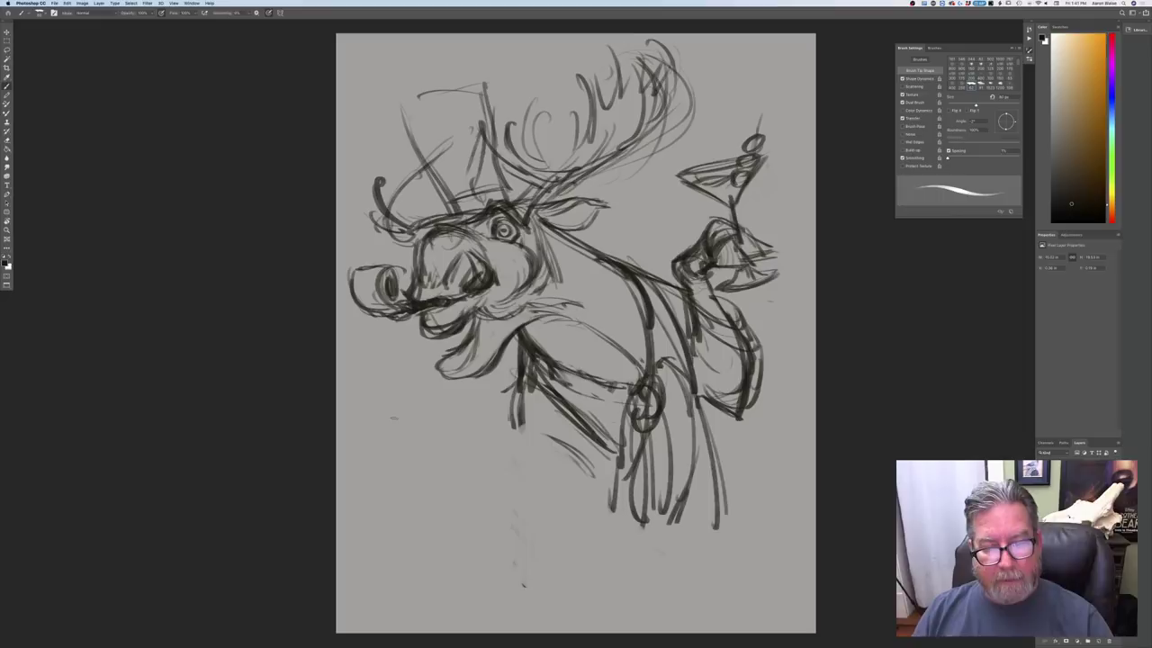
{"action": "mouse_move", "coordinate": [532, 450]}
{"action": "left_mouse_down"}
{"action": "mouse_move", "coordinate": [479, 431]}
{"action": "mouse_move", "coordinate": [519, 448]}
{"action": "mouse_move", "coordinate": [586, 516]}
{"action": "mouse_move", "coordinate": [577, 511]}
{"action": "left_mouse_up"}
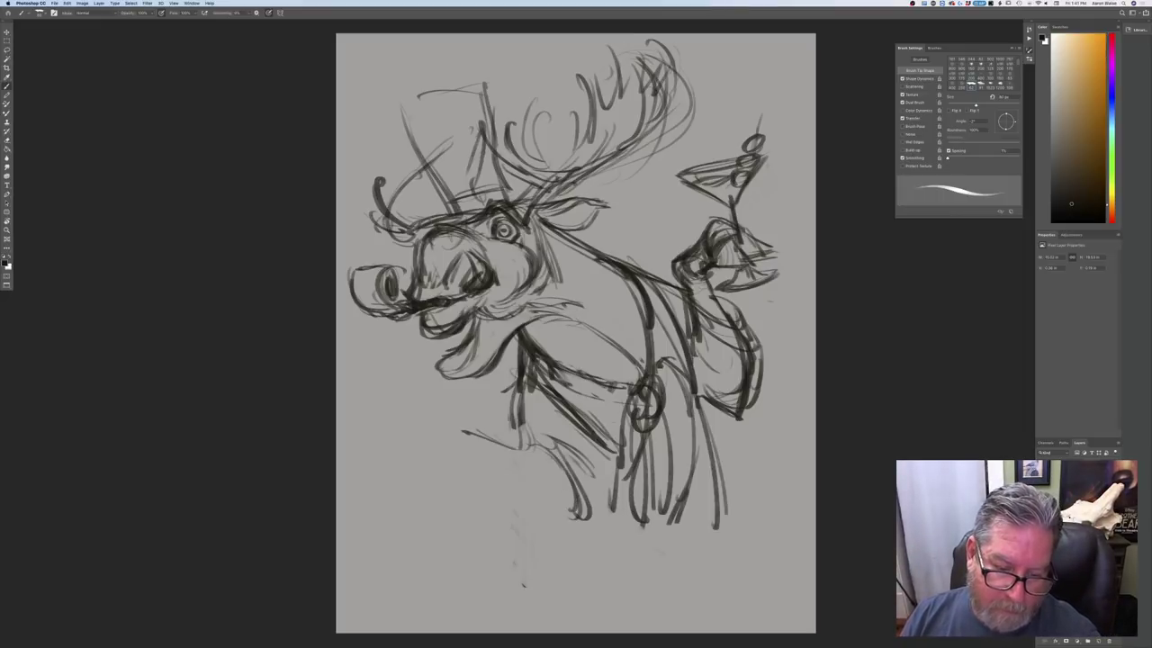
{"action": "mouse_move", "coordinate": [500, 455]}
{"action": "left_mouse_down"}
{"action": "mouse_move", "coordinate": [586, 517]}
{"action": "mouse_move", "coordinate": [576, 538]}
{"action": "mouse_move", "coordinate": [501, 480]}
{"action": "mouse_move", "coordinate": [599, 504]}
{"action": "left_mouse_up"}
Draw a bold line for the jacket's back edge from the shoulder down past the raised elbow
{"action": "left_click_drag", "start_coordinate": [665, 409], "coordinate": [707, 540]}
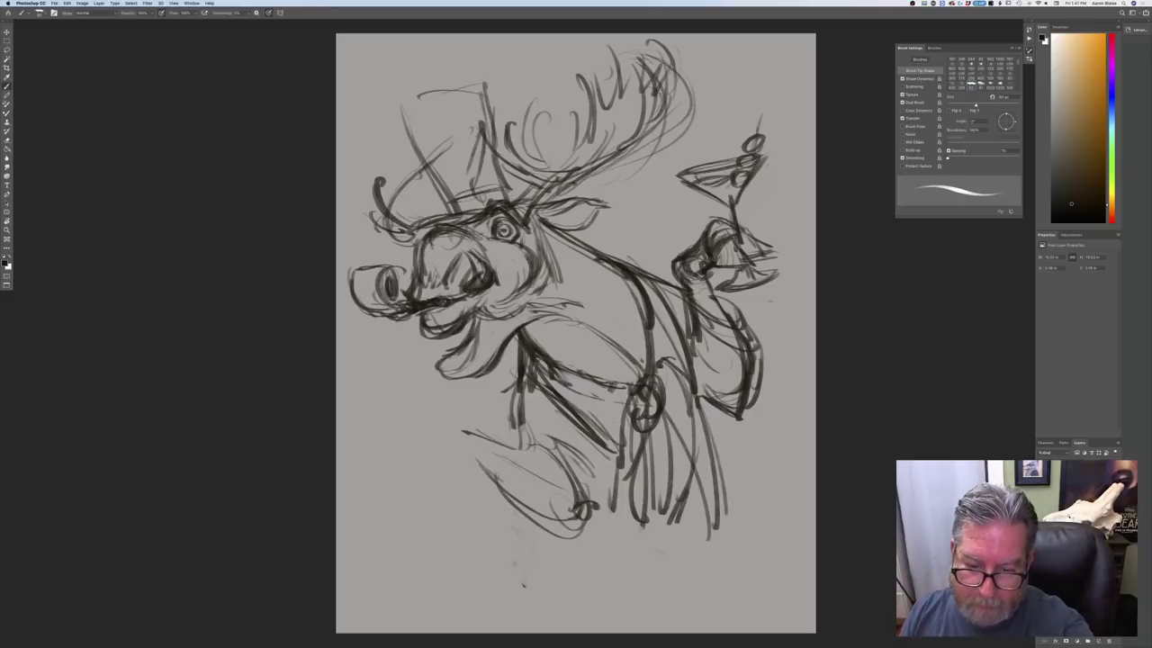
{"action": "left_click_drag", "start_coordinate": [653, 378], "coordinate": [712, 537]}
{"action": "left_click_drag", "start_coordinate": [693, 388], "coordinate": [718, 541]}
{"action": "left_click_drag", "start_coordinate": [707, 441], "coordinate": [720, 557]}
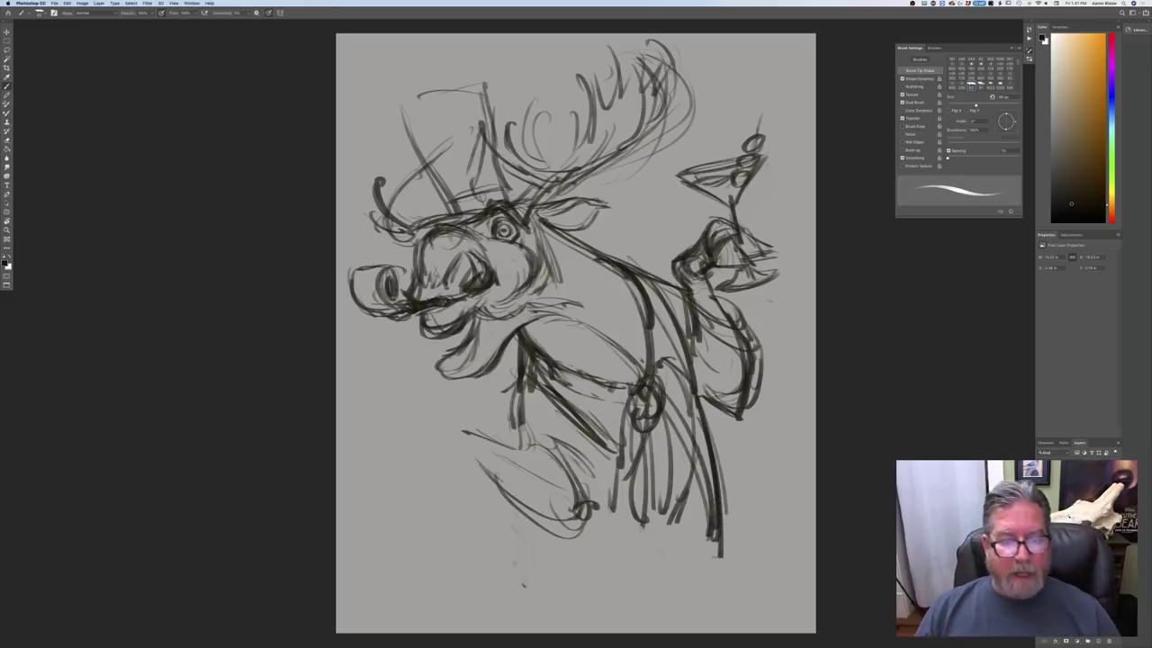
Sketch a rounded joint at the front of the bent limb and extend two lines down from it to the ankle
{"action": "left_click_drag", "start_coordinate": [456, 420], "coordinate": [481, 434]}
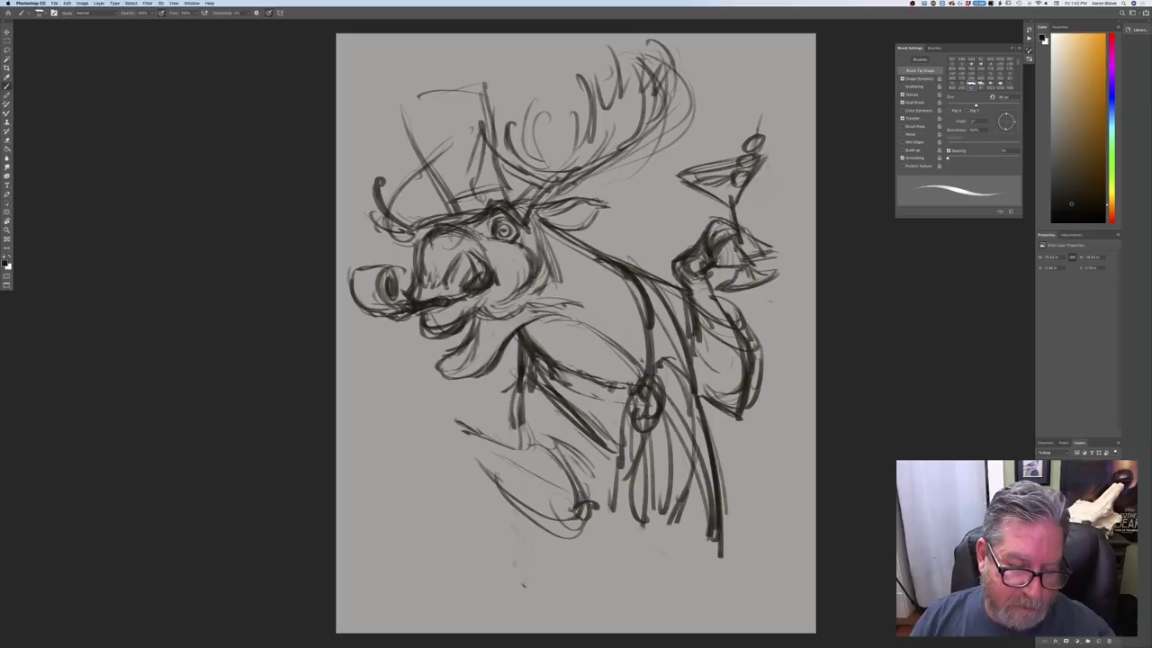
{"action": "mouse_move", "coordinate": [463, 421]}
{"action": "left_mouse_down"}
{"action": "mouse_move", "coordinate": [443, 449]}
{"action": "mouse_move", "coordinate": [467, 447]}
{"action": "mouse_move", "coordinate": [426, 476]}
{"action": "left_mouse_up"}
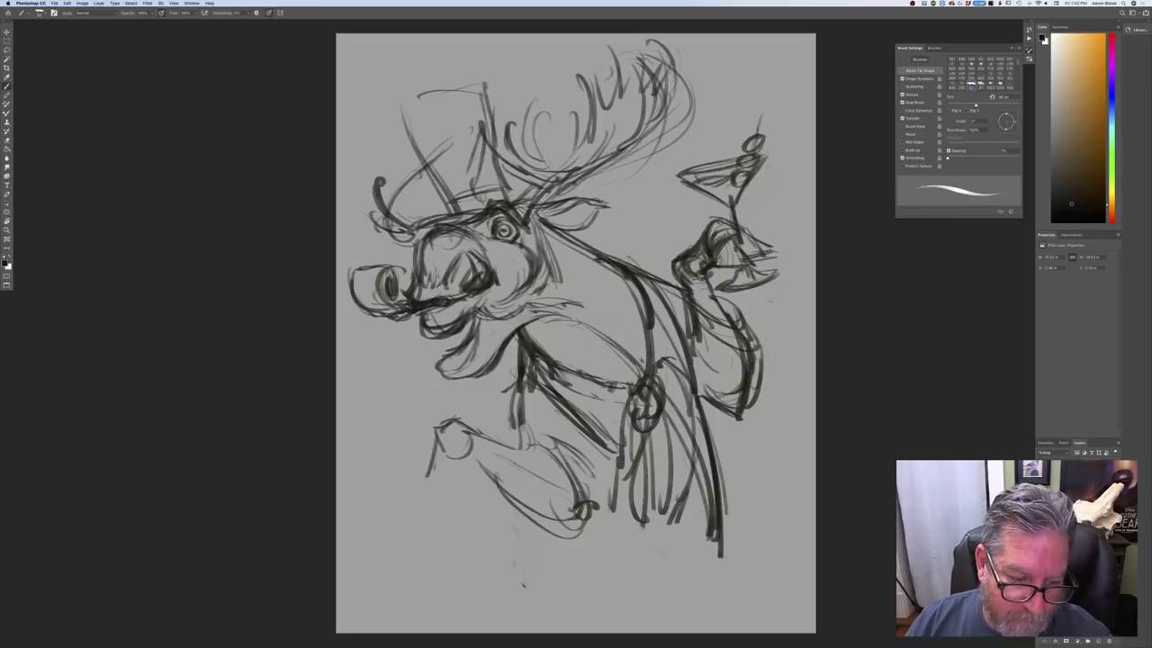
{"action": "mouse_move", "coordinate": [455, 440]}
{"action": "left_mouse_down"}
{"action": "mouse_move", "coordinate": [433, 445]}
{"action": "mouse_move", "coordinate": [410, 522]}
{"action": "left_mouse_up"}
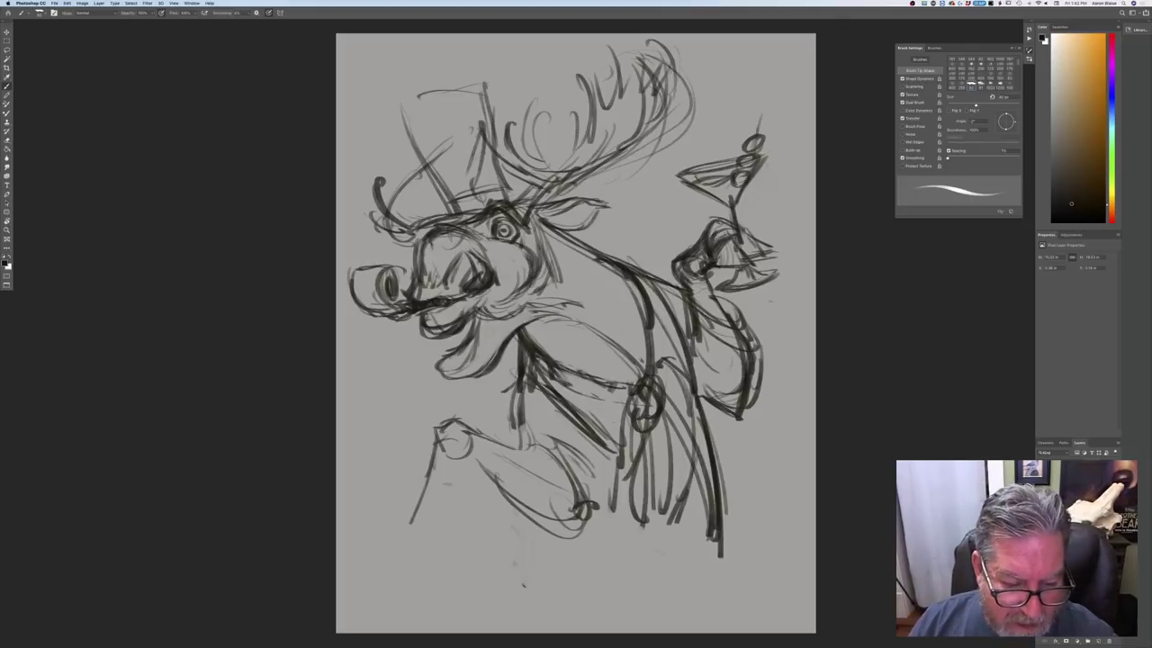
{"action": "left_click_drag", "start_coordinate": [449, 455], "coordinate": [430, 525]}
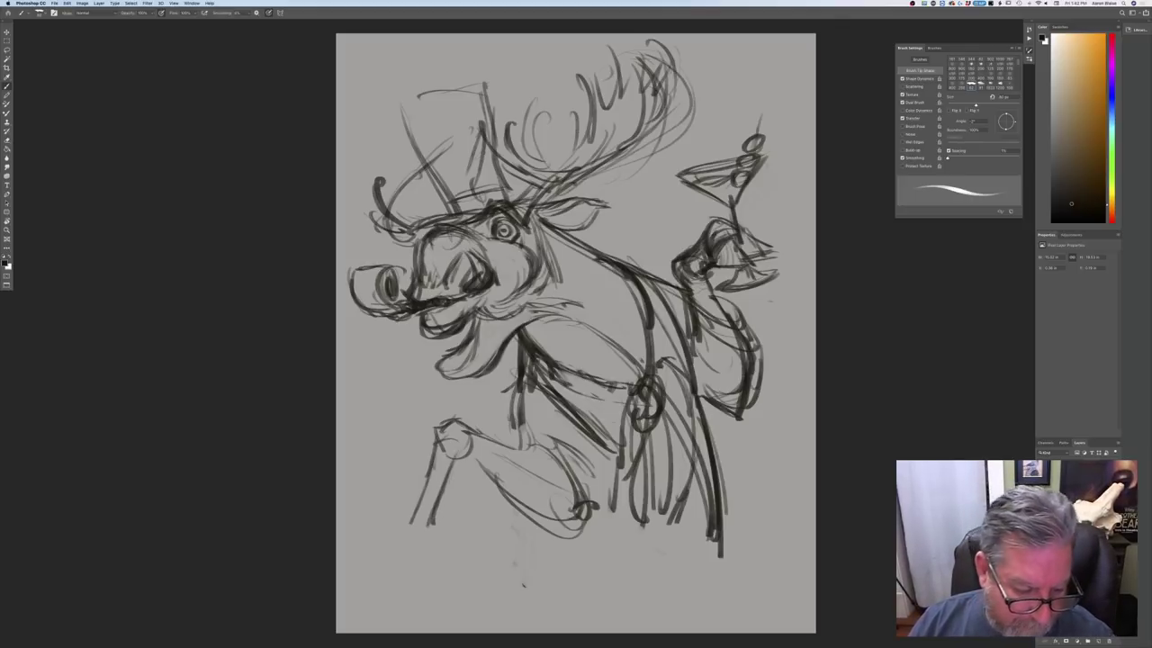
{"action": "mouse_move", "coordinate": [423, 484]}
{"action": "left_mouse_down"}
{"action": "mouse_move", "coordinate": [403, 533]}
{"action": "mouse_move", "coordinate": [420, 560]}
{"action": "left_mouse_up"}
{"action": "left_click_drag", "start_coordinate": [455, 525], "coordinate": [435, 529]}
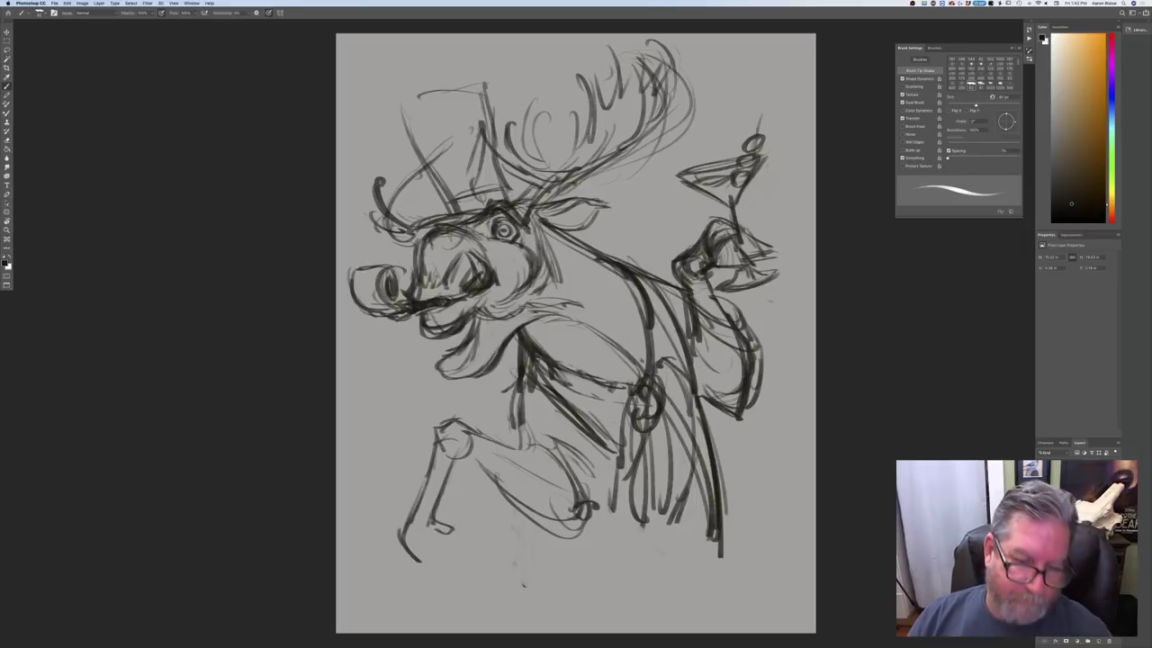
Draw the underside and curved folds of the limb's upper part, and add a split hoof at its lower end
{"action": "mouse_move", "coordinate": [464, 457]}
{"action": "left_mouse_down"}
{"action": "mouse_move", "coordinate": [563, 540]}
{"action": "mouse_move", "coordinate": [578, 510]}
{"action": "left_mouse_up"}
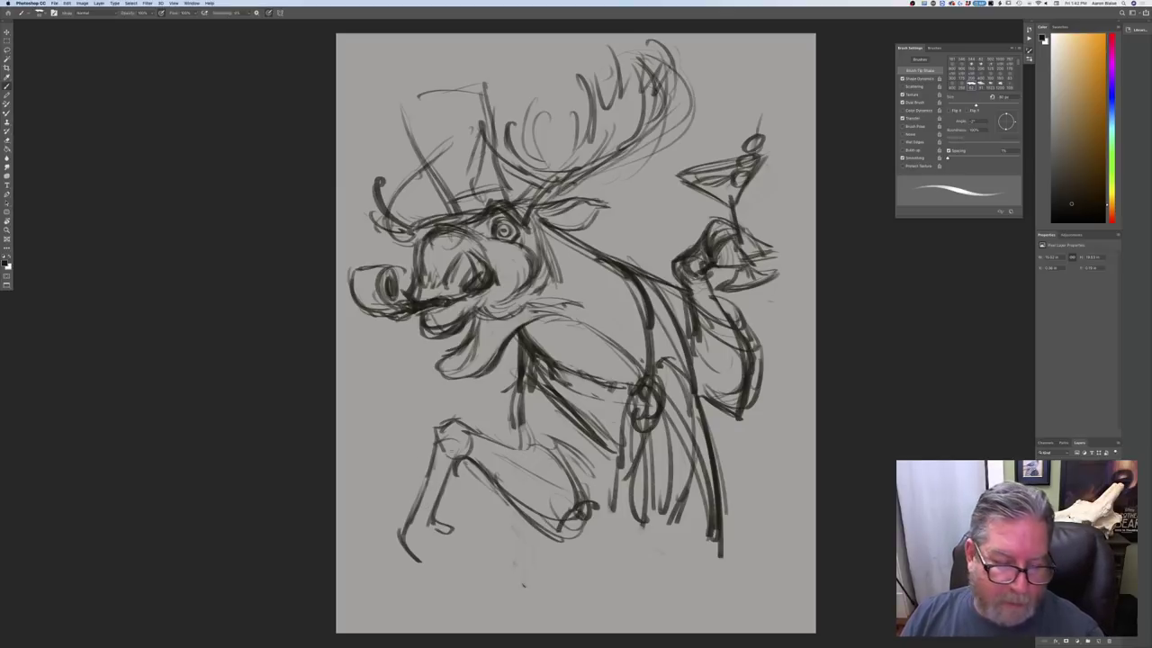
{"action": "mouse_move", "coordinate": [490, 432]}
{"action": "left_mouse_down"}
{"action": "mouse_move", "coordinate": [469, 492]}
{"action": "mouse_move", "coordinate": [502, 504]}
{"action": "left_mouse_up"}
{"action": "mouse_move", "coordinate": [488, 434]}
{"action": "left_mouse_down"}
{"action": "mouse_move", "coordinate": [509, 445]}
{"action": "mouse_move", "coordinate": [513, 522]}
{"action": "left_mouse_up"}
{"action": "mouse_move", "coordinate": [518, 473]}
{"action": "left_mouse_down"}
{"action": "mouse_move", "coordinate": [540, 547]}
{"action": "mouse_move", "coordinate": [567, 565]}
{"action": "left_mouse_up"}
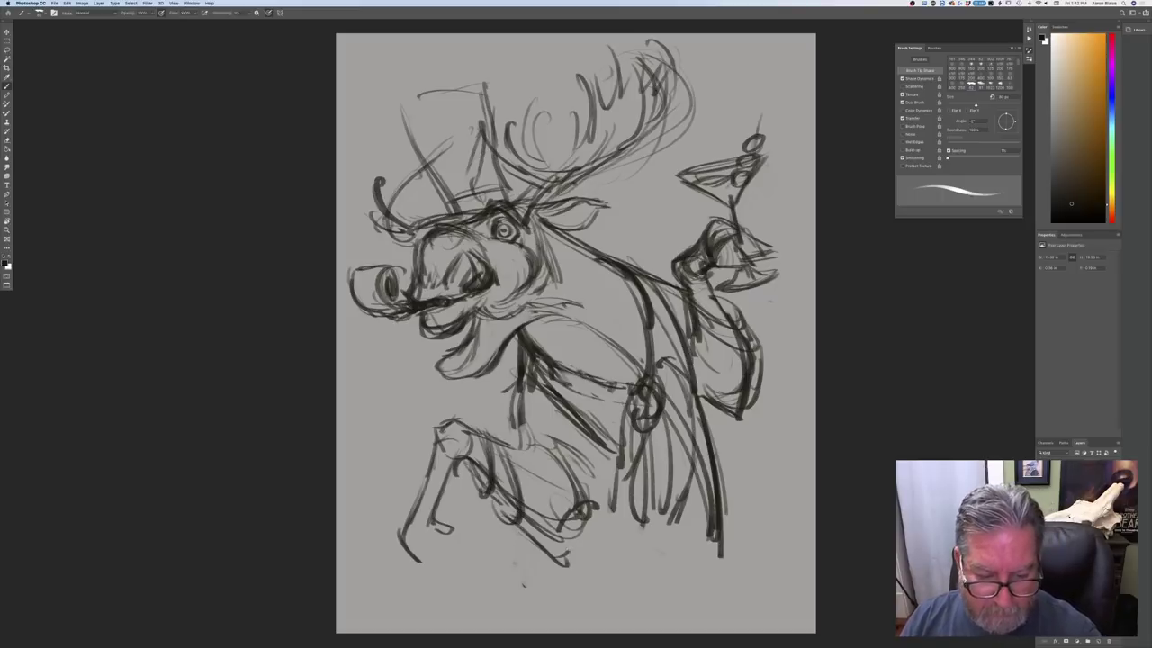
{"action": "left_click_drag", "start_coordinate": [582, 516], "coordinate": [567, 551]}
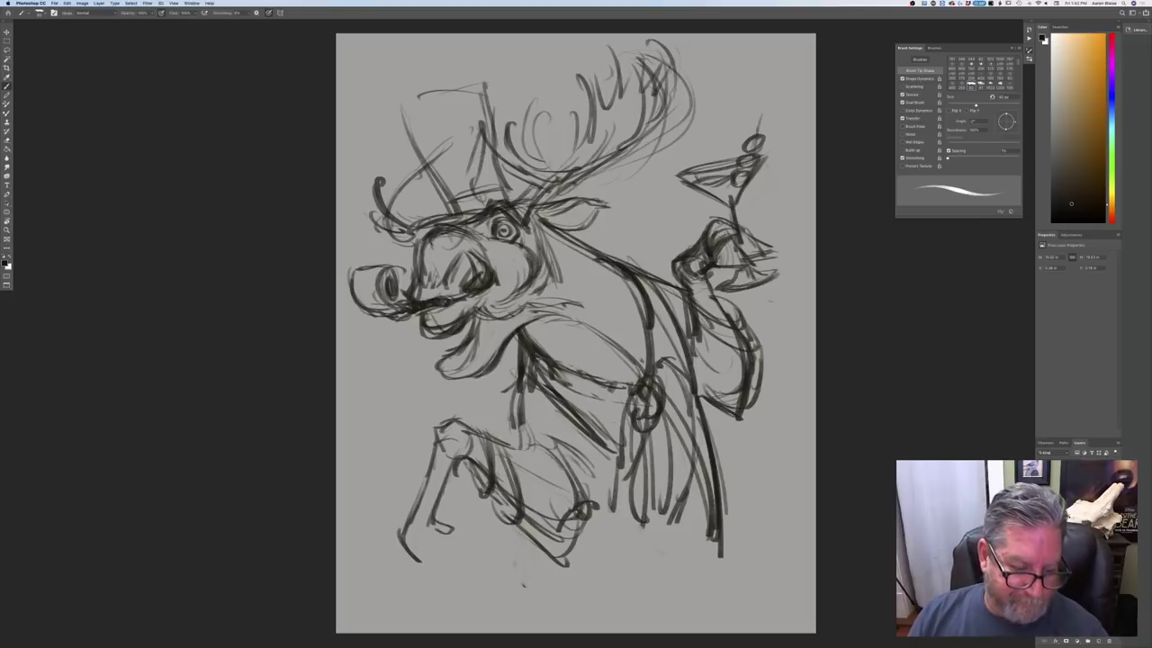
{"action": "mouse_move", "coordinate": [407, 542]}
{"action": "left_mouse_down"}
{"action": "mouse_move", "coordinate": [445, 589]}
{"action": "mouse_move", "coordinate": [441, 548]}
{"action": "mouse_move", "coordinate": [450, 588]}
{"action": "left_mouse_up"}
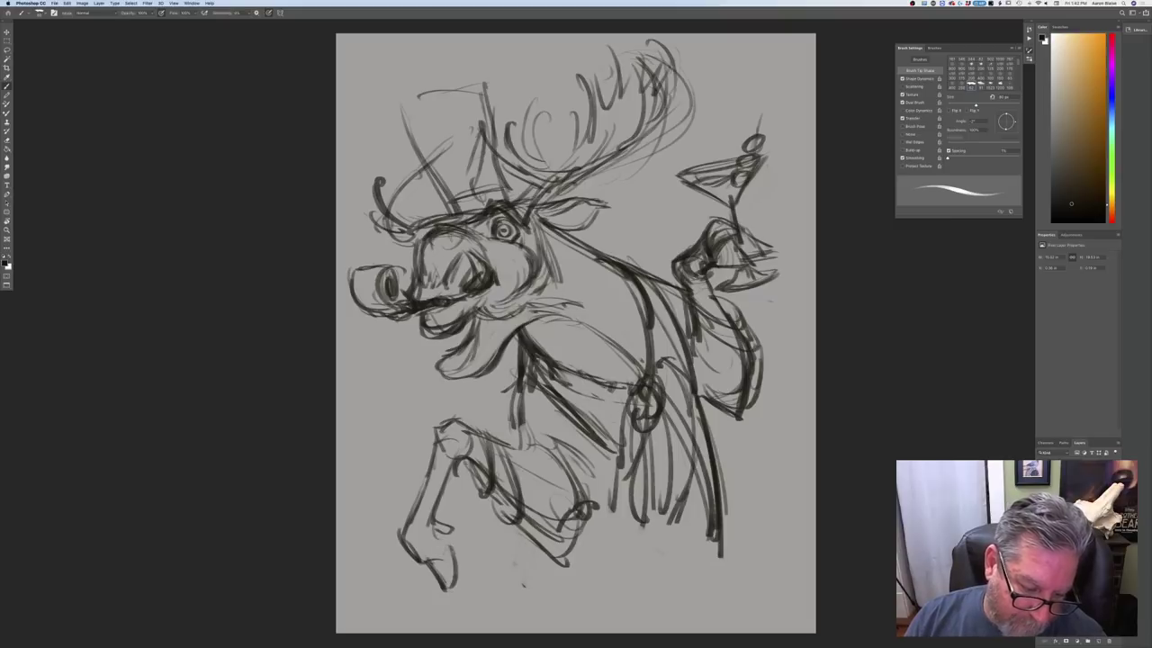
{"action": "mouse_move", "coordinate": [450, 549]}
{"action": "left_mouse_down"}
{"action": "mouse_move", "coordinate": [452, 590]}
{"action": "mouse_move", "coordinate": [419, 584]}
{"action": "mouse_move", "coordinate": [435, 594]}
{"action": "left_mouse_up"}
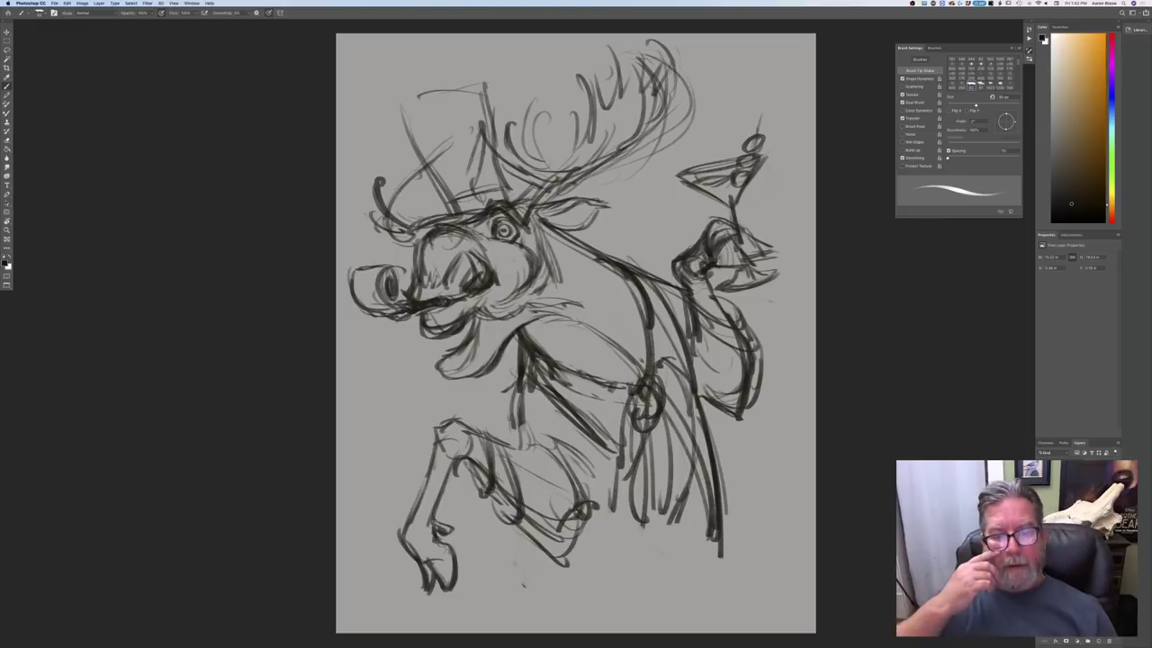
Strengthen the top hat's outline and fill its crown with dark hatching down to the brim
{"action": "left_click_drag", "start_coordinate": [391, 162], "coordinate": [419, 189]}
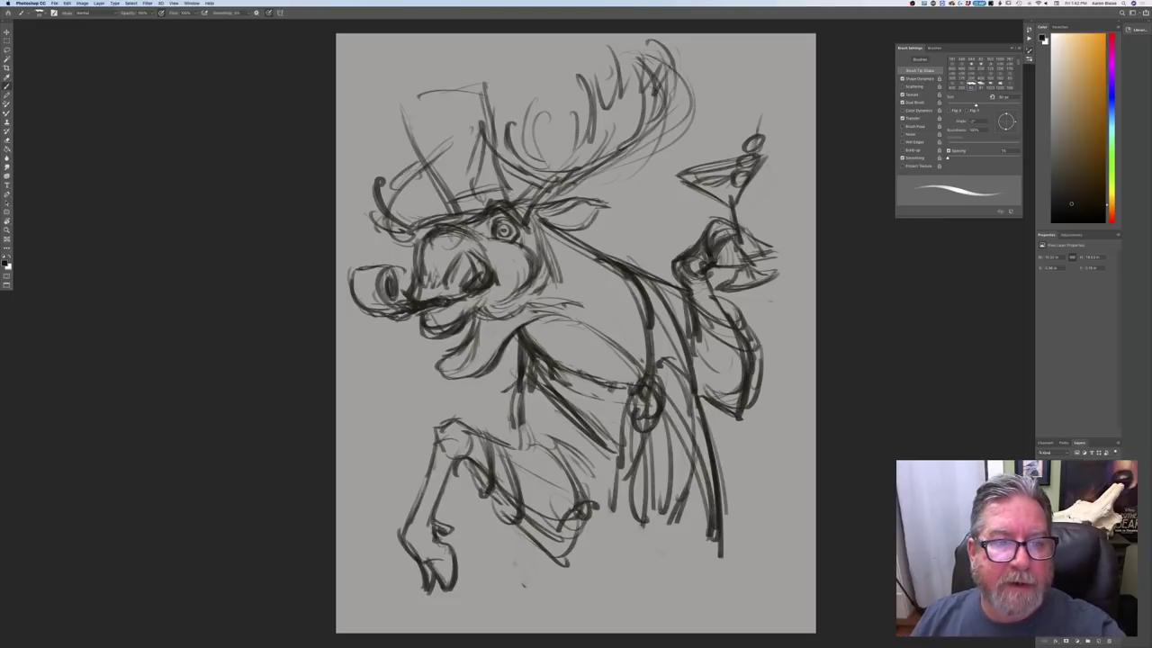
{"action": "left_click_drag", "start_coordinate": [398, 110], "coordinate": [445, 203]}
{"action": "left_click_drag", "start_coordinate": [489, 88], "coordinate": [506, 184]}
{"action": "mouse_move", "coordinate": [452, 89]}
{"action": "left_mouse_down"}
{"action": "mouse_move", "coordinate": [489, 87]}
{"action": "mouse_move", "coordinate": [403, 98]}
{"action": "left_mouse_up"}
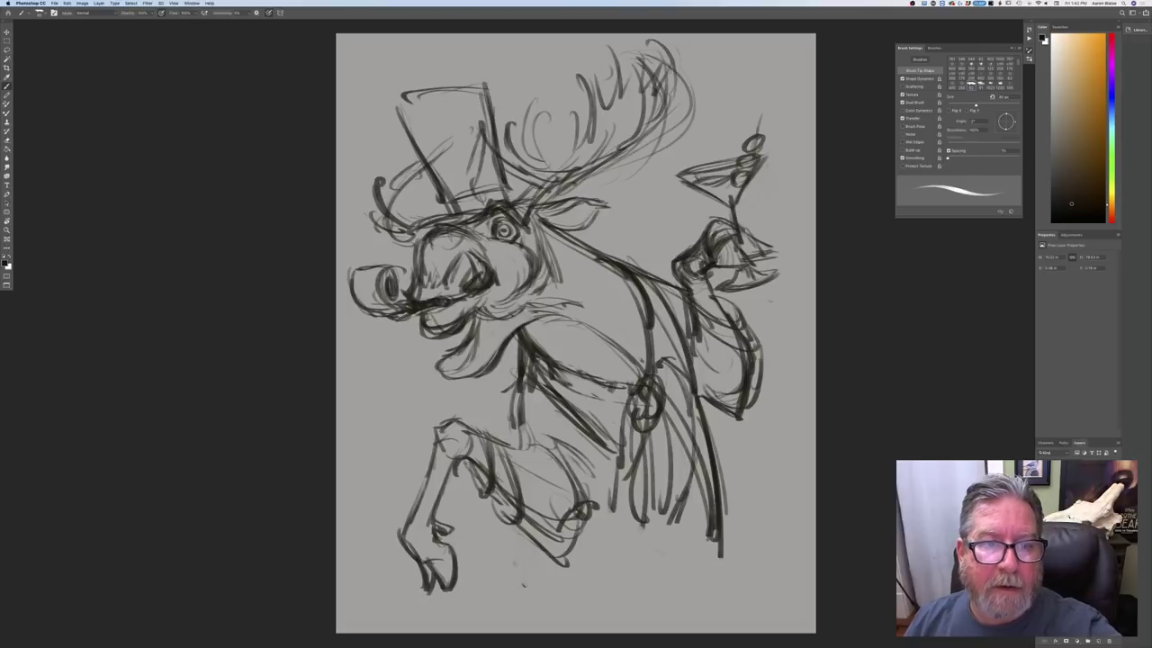
{"action": "left_click_drag", "start_coordinate": [500, 176], "coordinate": [482, 193]}
{"action": "left_click_drag", "start_coordinate": [493, 144], "coordinate": [462, 200]}
{"action": "mouse_move", "coordinate": [479, 95]}
{"action": "left_mouse_down"}
{"action": "mouse_move", "coordinate": [451, 196]}
{"action": "mouse_move", "coordinate": [428, 183]}
{"action": "left_mouse_up"}
{"action": "left_click_drag", "start_coordinate": [430, 92], "coordinate": [407, 155]}
{"action": "left_click_drag", "start_coordinate": [396, 103], "coordinate": [429, 174]}
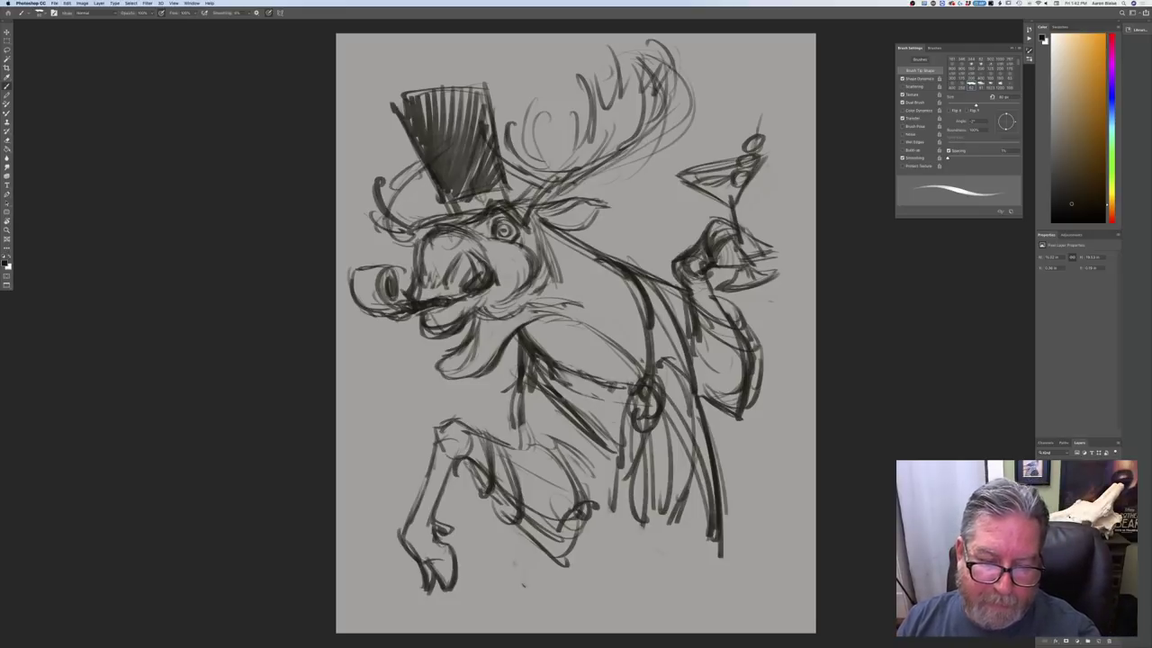
Darken the jacket's front edges, the shoulder line and the contour around the round shape at the waist
{"action": "left_click_drag", "start_coordinate": [536, 367], "coordinate": [598, 423]}
{"action": "left_click_drag", "start_coordinate": [556, 383], "coordinate": [614, 430]}
{"action": "mouse_move", "coordinate": [648, 377]}
{"action": "left_mouse_down"}
{"action": "mouse_move", "coordinate": [661, 367]}
{"action": "mouse_move", "coordinate": [684, 392]}
{"action": "left_mouse_up"}
{"action": "mouse_move", "coordinate": [637, 275]}
{"action": "left_mouse_down"}
{"action": "mouse_move", "coordinate": [677, 378]}
{"action": "mouse_move", "coordinate": [657, 308]}
{"action": "left_mouse_up"}
{"action": "left_click_drag", "start_coordinate": [630, 389], "coordinate": [623, 443]}
{"action": "left_click_drag", "start_coordinate": [619, 443], "coordinate": [595, 423]}
{"action": "left_click_drag", "start_coordinate": [542, 360], "coordinate": [570, 403]}
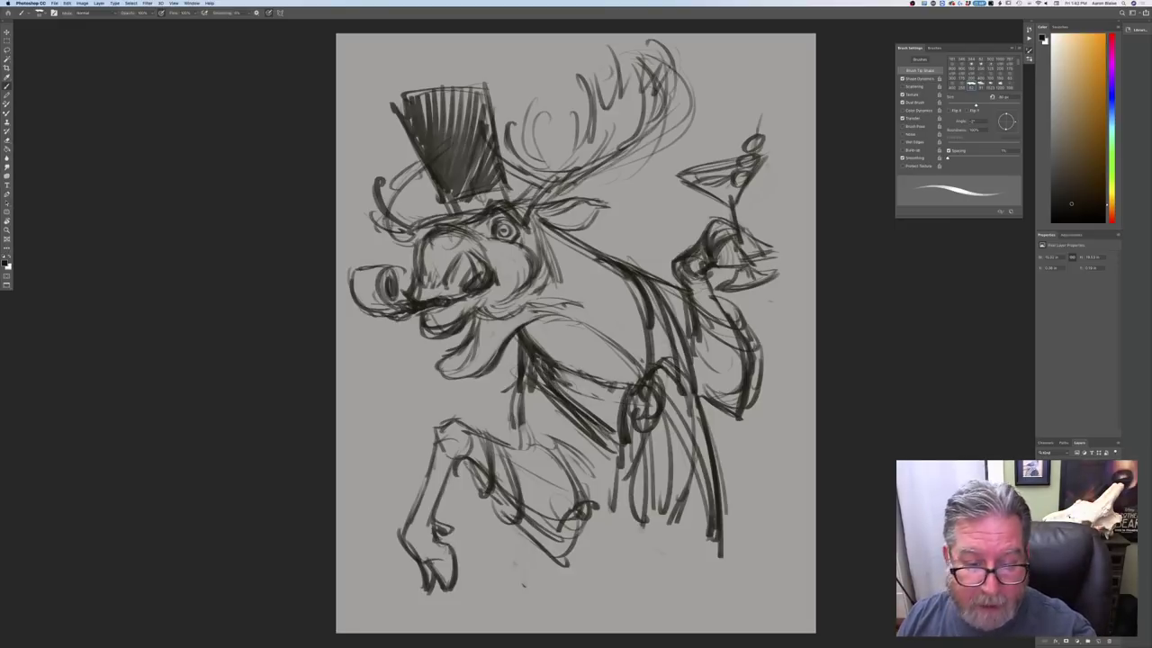
Clear the loose hatching between the jacket's front edges and restate the edges and chest contour with cleaner lines
{"action": "key", "text": "alt+super+z"}
{"action": "key", "text": "alt+super+z"}
{"action": "key", "text": "alt+super+z"}
{"action": "key", "text": "alt+super+z"}
{"action": "key", "text": "alt+super+z"}
{"action": "key", "text": "alt+super+z"}
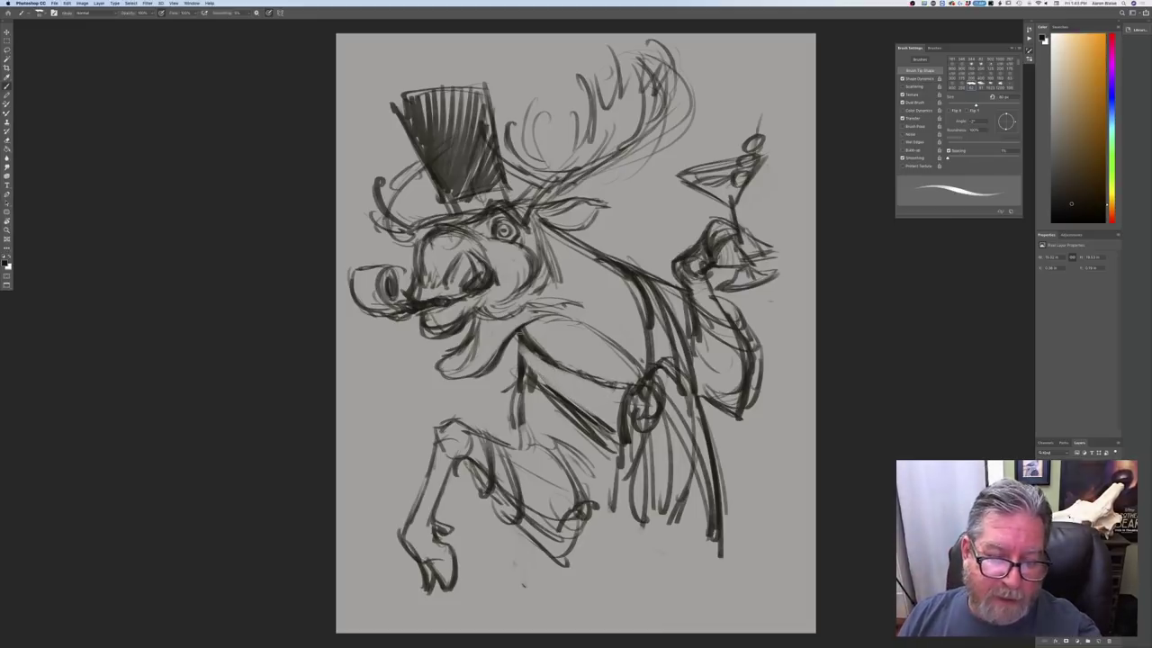
{"action": "mouse_move", "coordinate": [523, 344]}
{"action": "left_mouse_down"}
{"action": "mouse_move", "coordinate": [527, 367]}
{"action": "mouse_move", "coordinate": [592, 416]}
{"action": "left_mouse_up"}
{"action": "left_click_drag", "start_coordinate": [551, 362], "coordinate": [594, 381]}
{"action": "left_click_drag", "start_coordinate": [542, 361], "coordinate": [596, 383]}
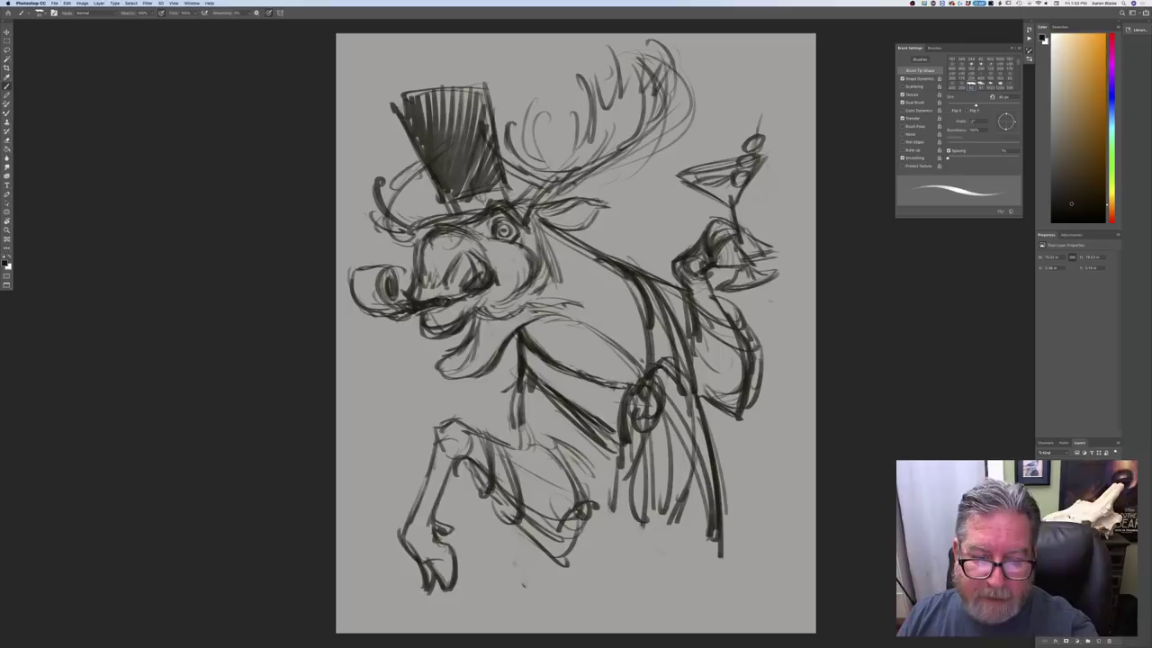
{"action": "left_click_drag", "start_coordinate": [546, 322], "coordinate": [625, 348]}
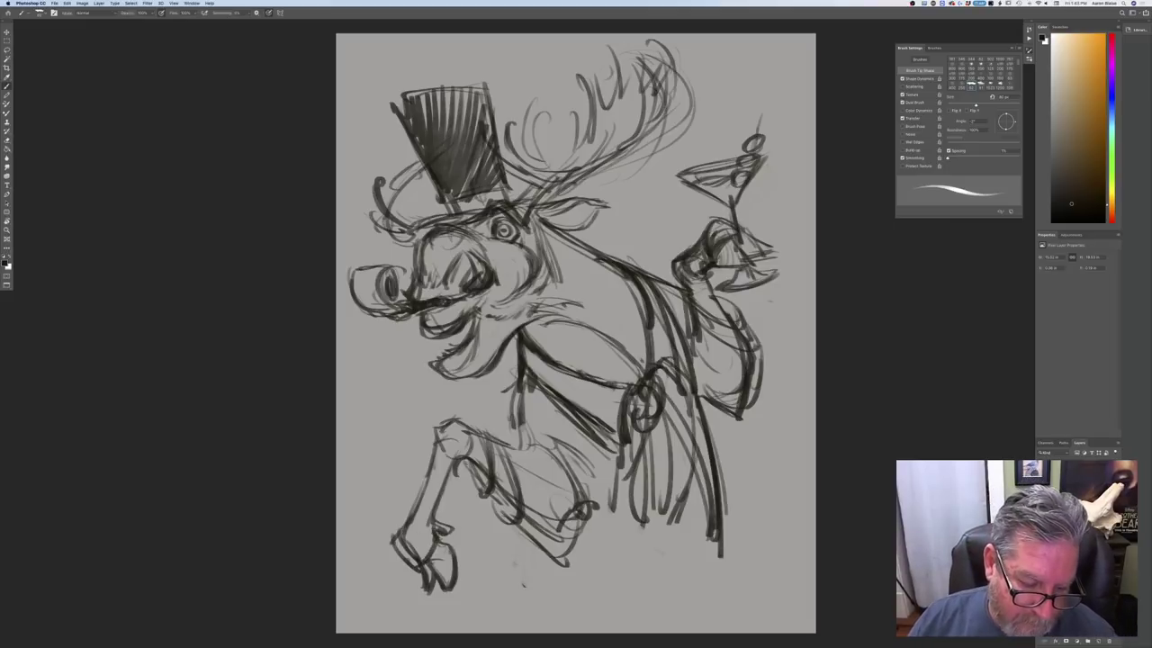
Darken the hoof's two toes and thicken the vertical line of the chest below the dewlap
{"action": "left_click_drag", "start_coordinate": [396, 520], "coordinate": [415, 589]}
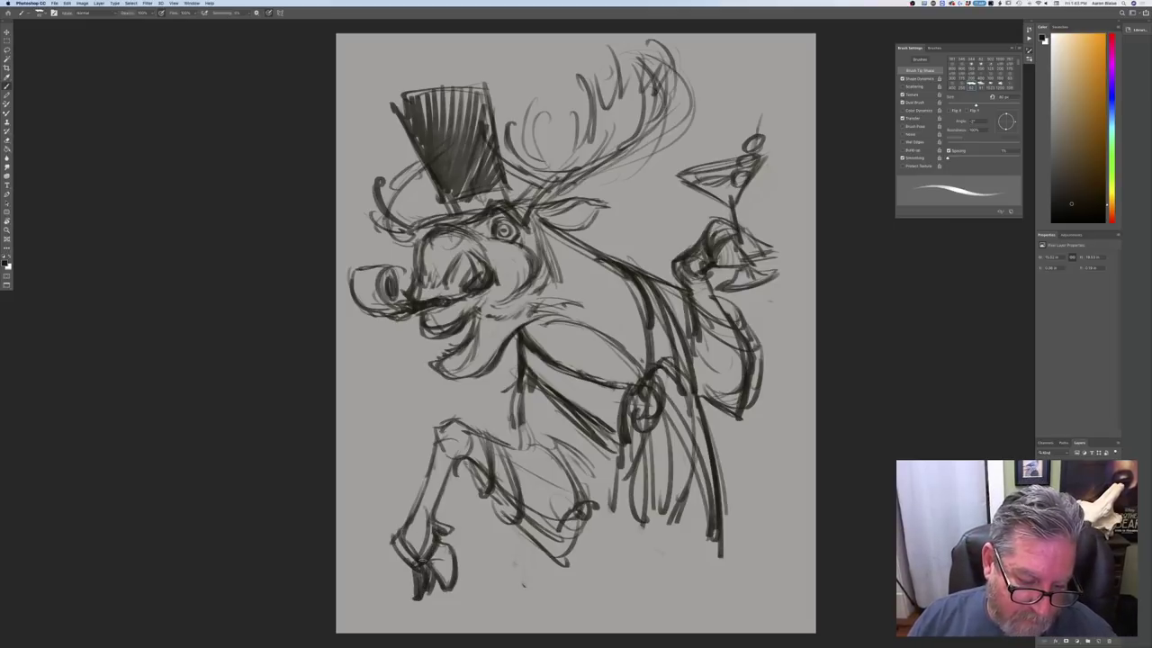
{"action": "left_click_drag", "start_coordinate": [414, 594], "coordinate": [454, 539]}
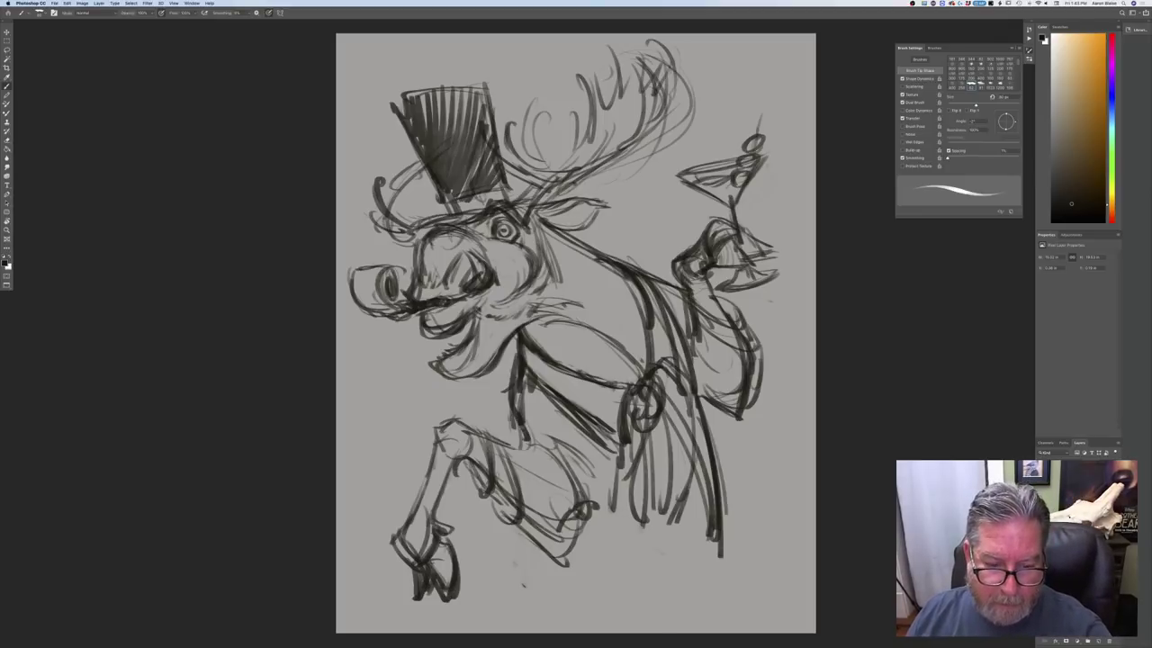
{"action": "left_click_drag", "start_coordinate": [515, 358], "coordinate": [520, 441]}
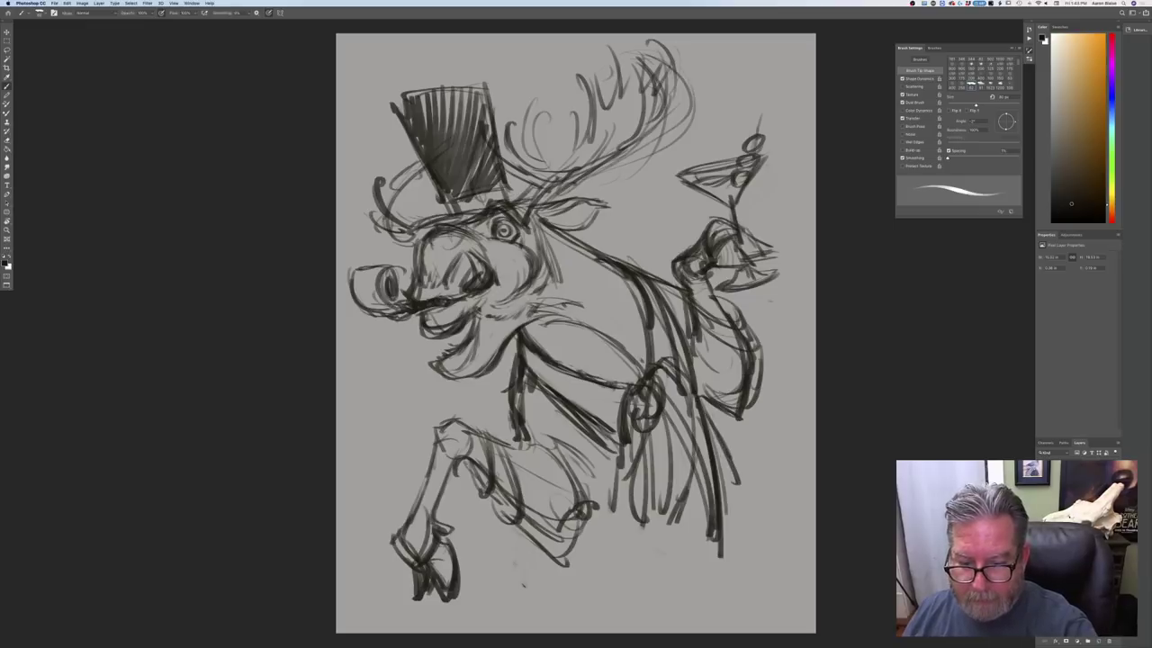
Extend the jacket's tails with long sweeping lines that curve in to narrow tips near the canvas's lower edge
{"action": "left_click_drag", "start_coordinate": [724, 422], "coordinate": [754, 562]}
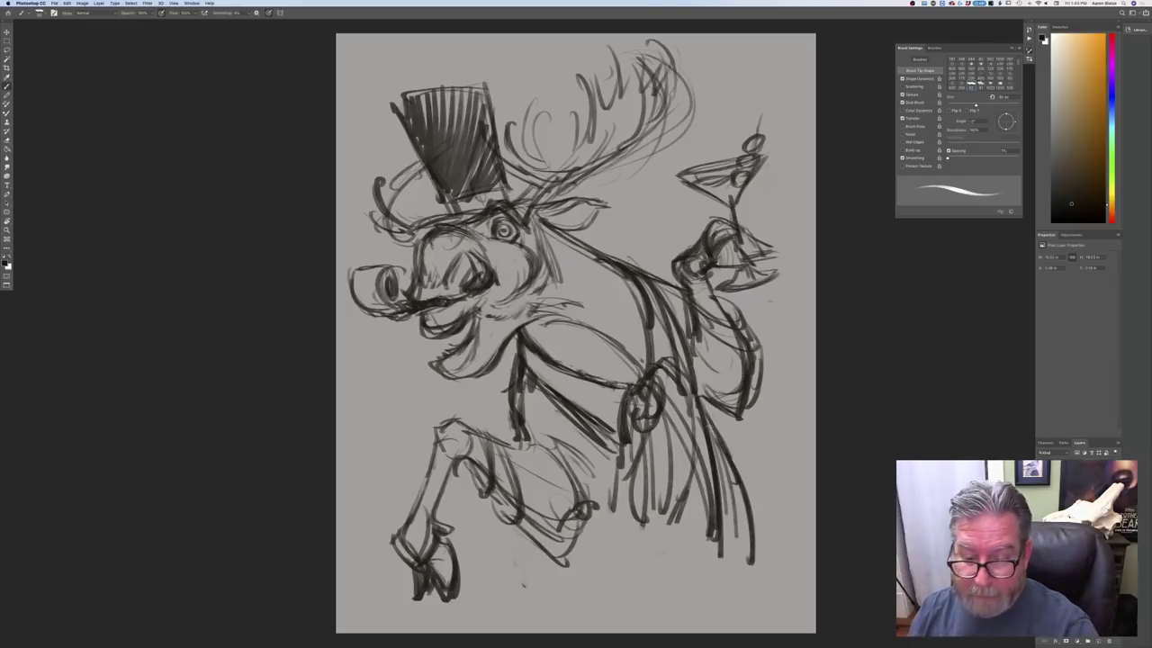
{"action": "left_click_drag", "start_coordinate": [754, 459], "coordinate": [724, 593]}
{"action": "left_click_drag", "start_coordinate": [686, 432], "coordinate": [676, 567]}
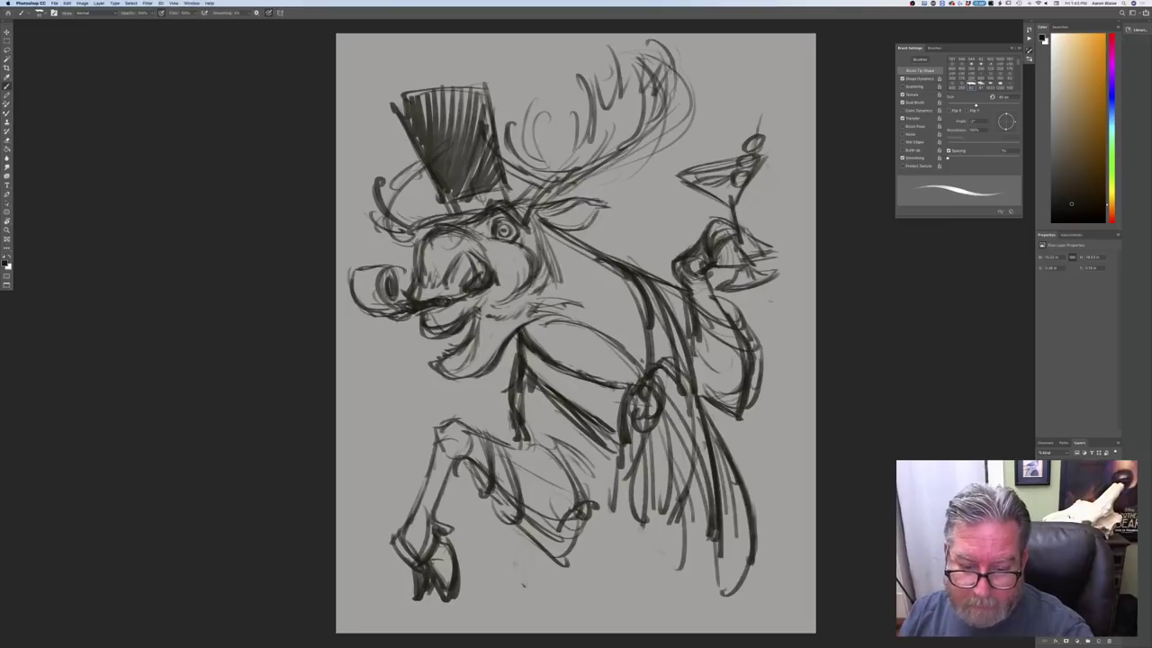
{"action": "left_click_drag", "start_coordinate": [673, 470], "coordinate": [661, 585]}
{"action": "left_click_drag", "start_coordinate": [661, 585], "coordinate": [639, 623]}
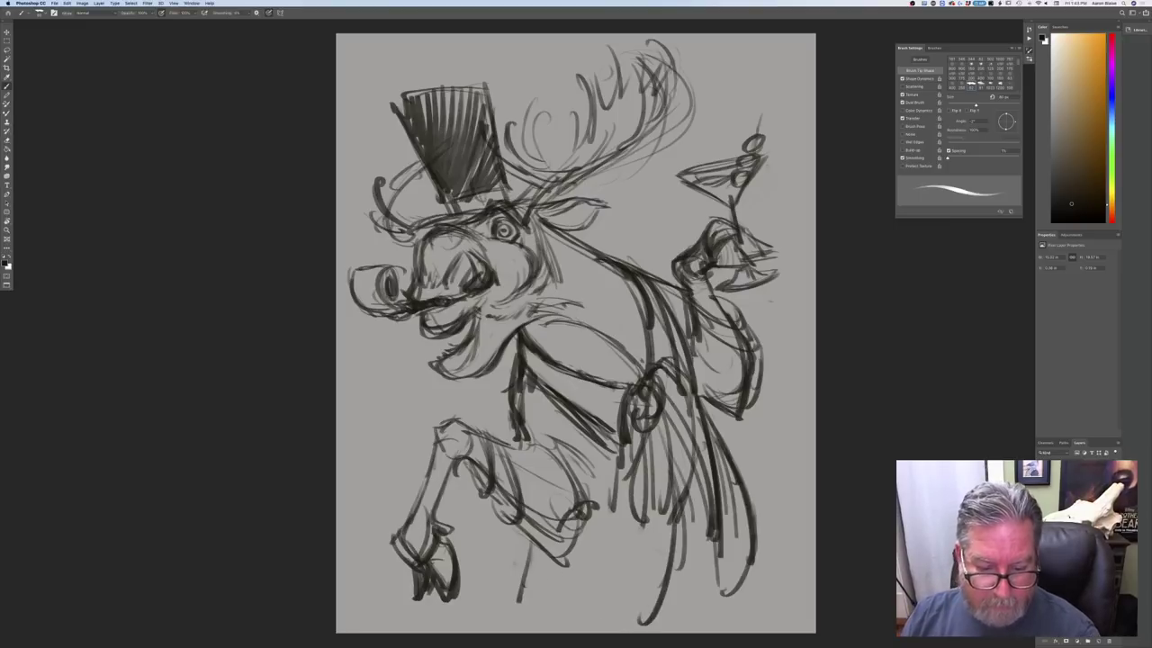
Sketch short lines for another leg beneath the bent limb, and draw a bold outer contour on the large antler
{"action": "left_click_drag", "start_coordinate": [516, 540], "coordinate": [515, 596]}
{"action": "left_click_drag", "start_coordinate": [525, 585], "coordinate": [542, 623]}
{"action": "left_click_drag", "start_coordinate": [529, 572], "coordinate": [548, 619]}
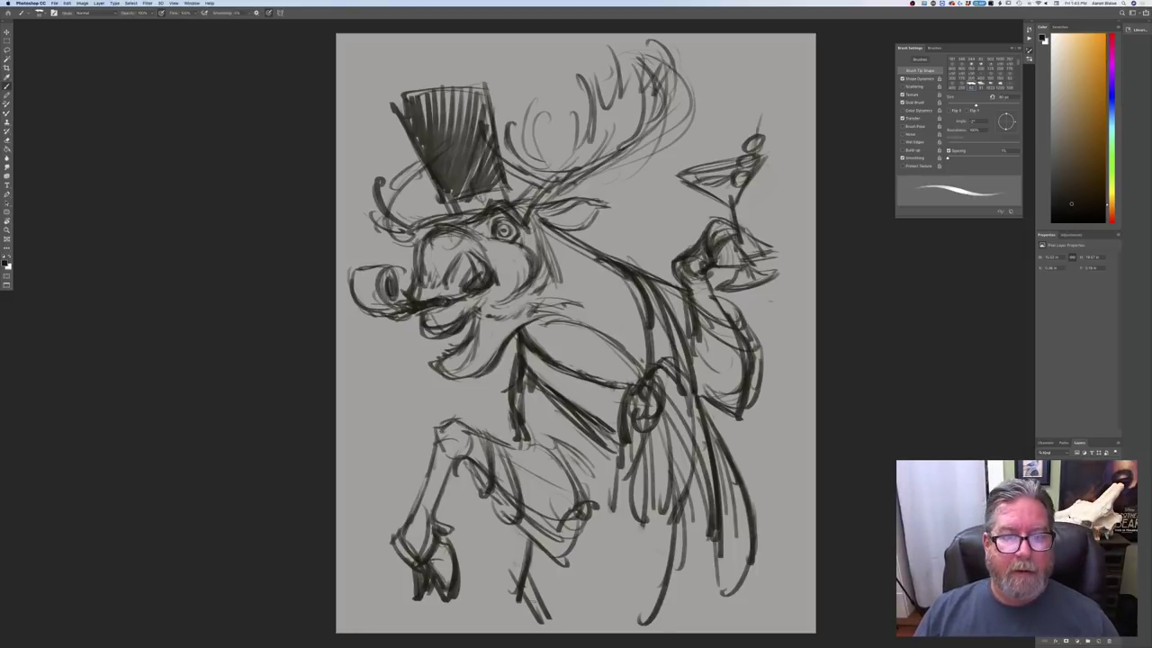
{"action": "left_click_drag", "start_coordinate": [647, 43], "coordinate": [621, 151]}
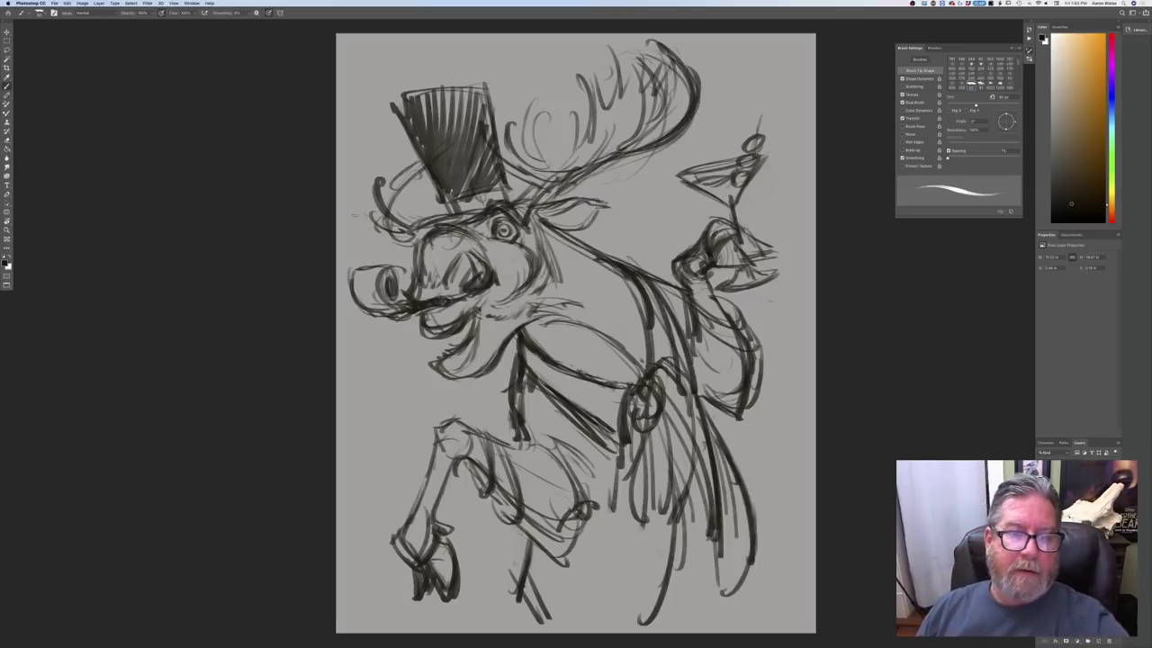
Free-transform the sketch layer, turning it about a quarter turn counterclockwise, enlarging it and shifting it within the canvas
{"action": "key", "text": "super+minus"}
{"action": "key", "text": "super+minus"}
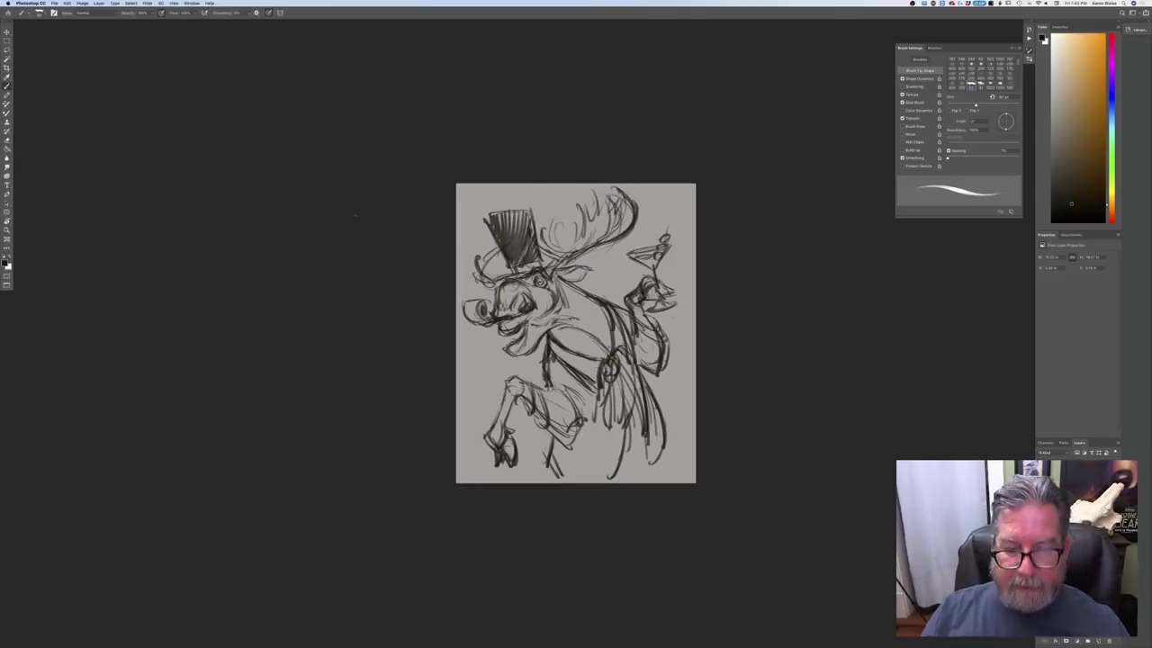
{"action": "left_click", "coordinate": [68, 3]}
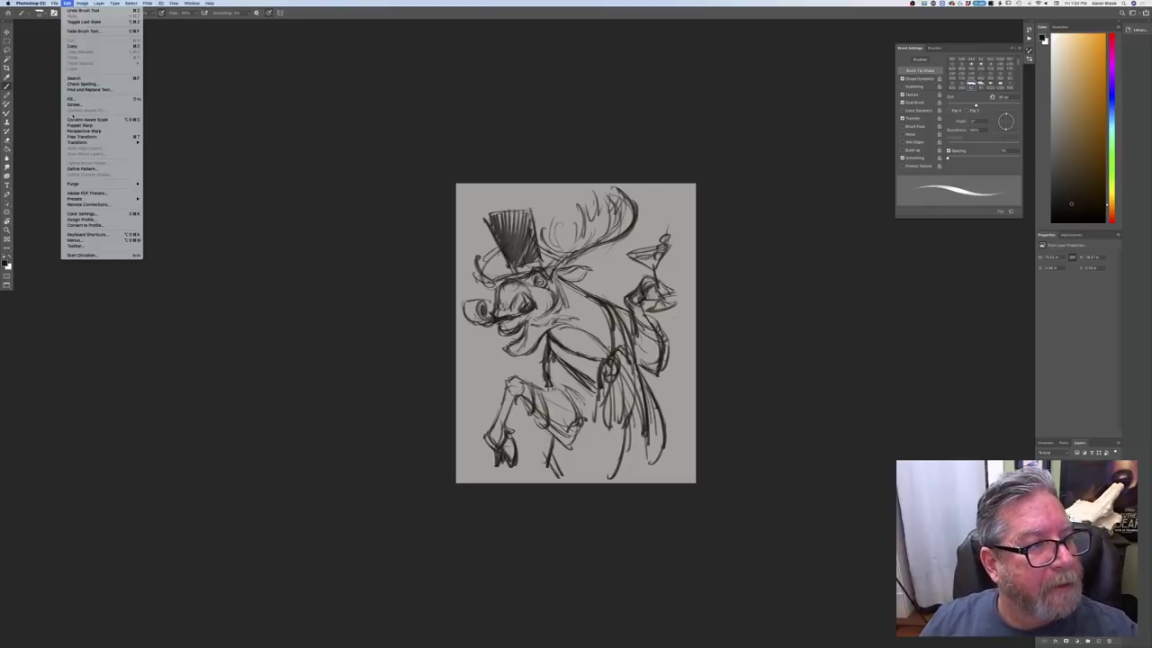
{"action": "left_click", "coordinate": [84, 137]}
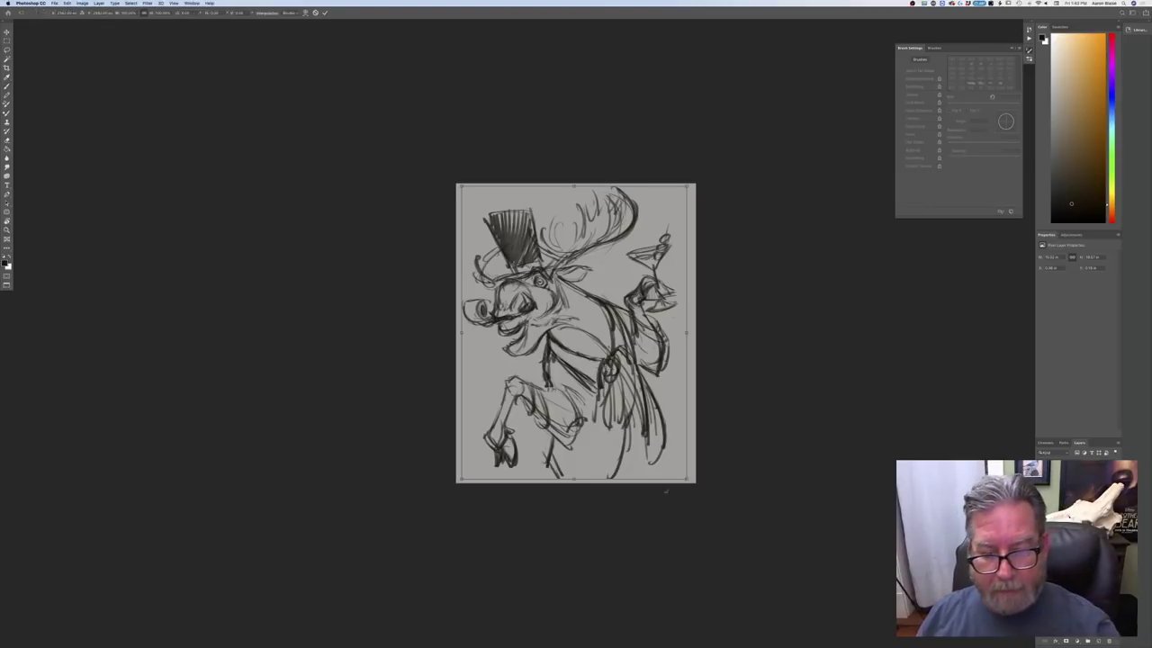
{"action": "left_click_drag", "start_coordinate": [692, 481], "coordinate": [720, 521]}
{"action": "mouse_move", "coordinate": [463, 540]}
{"action": "left_mouse_down"}
{"action": "mouse_move", "coordinate": [458, 550]}
{"action": "mouse_move", "coordinate": [674, 561]}
{"action": "mouse_move", "coordinate": [756, 531]}
{"action": "mouse_move", "coordinate": [753, 486]}
{"action": "mouse_move", "coordinate": [705, 458]}
{"action": "left_mouse_up"}
{"action": "mouse_move", "coordinate": [614, 431]}
{"action": "left_mouse_down"}
{"action": "mouse_move", "coordinate": [656, 412]}
{"action": "mouse_move", "coordinate": [650, 405]}
{"action": "left_mouse_up"}
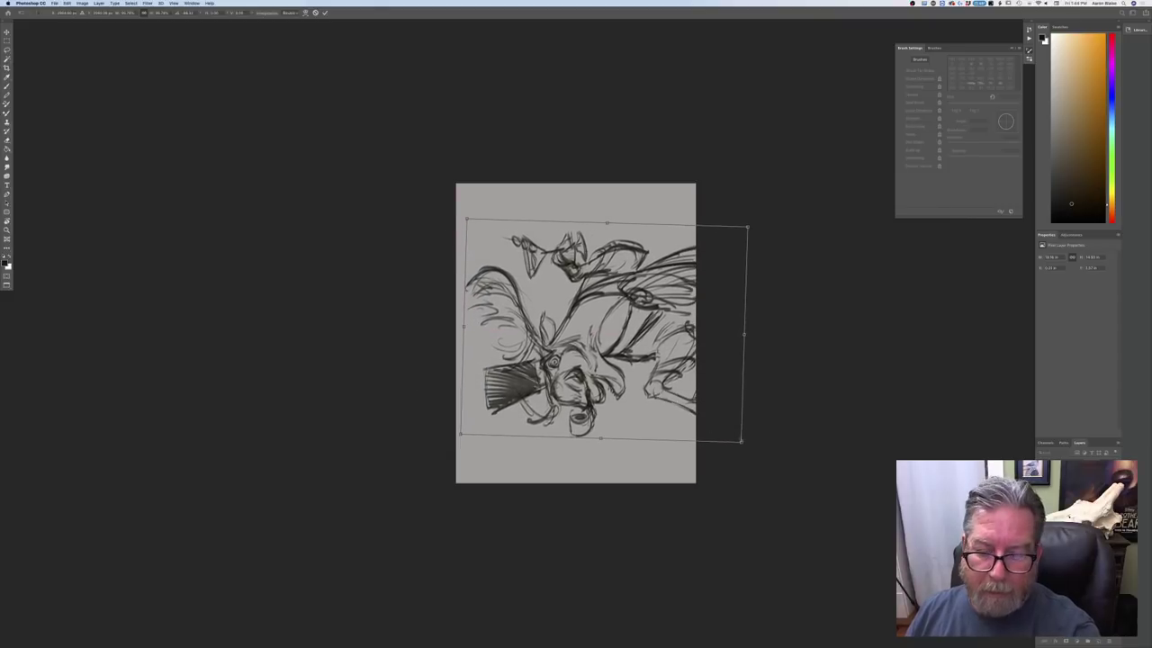
{"action": "left_click_drag", "start_coordinate": [741, 441], "coordinate": [790, 481]}
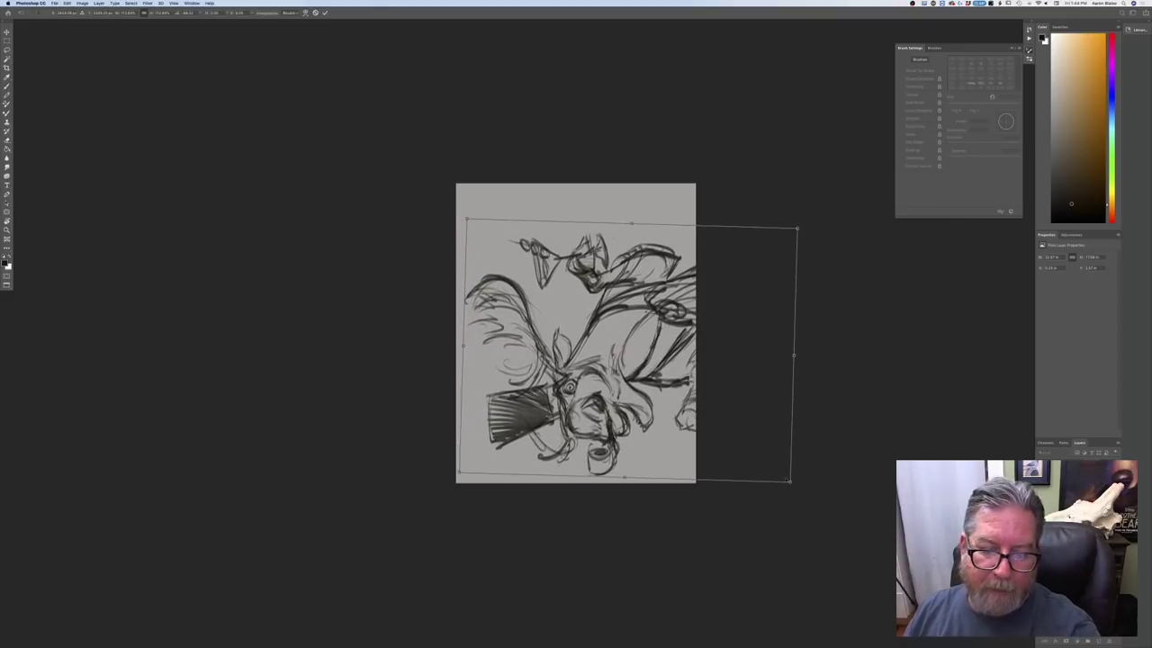
{"action": "mouse_move", "coordinate": [541, 399]}
{"action": "left_mouse_down"}
{"action": "mouse_move", "coordinate": [537, 373]}
{"action": "mouse_move", "coordinate": [554, 361]}
{"action": "left_mouse_up"}
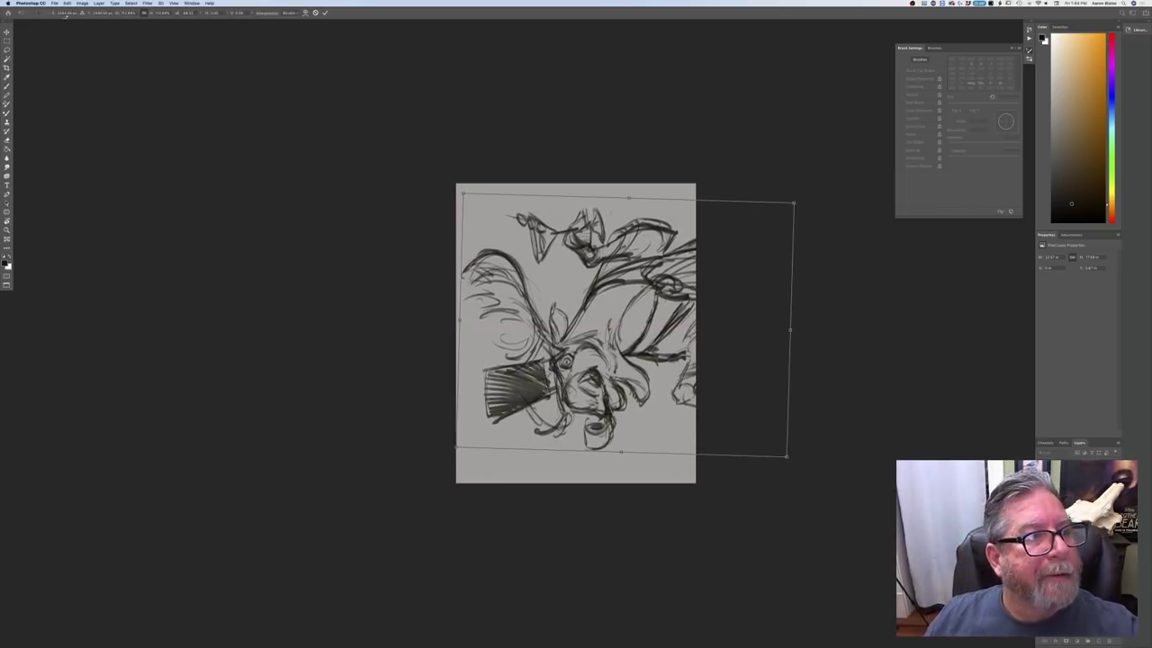
{"action": "key", "text": "Return"}
Rotate the whole canvas 90° clockwise into landscape format with the moose upright
{"action": "left_click", "coordinate": [82, 3]}
{"action": "mouse_move", "coordinate": [90, 19]}
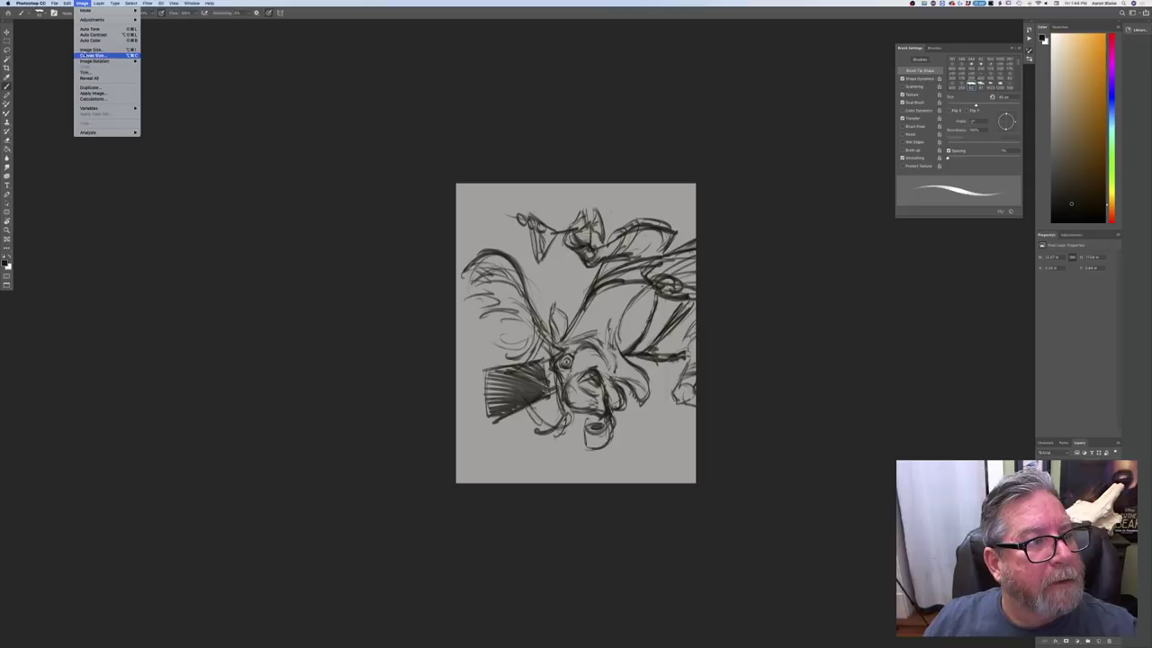
{"action": "left_click", "coordinate": [148, 66]}
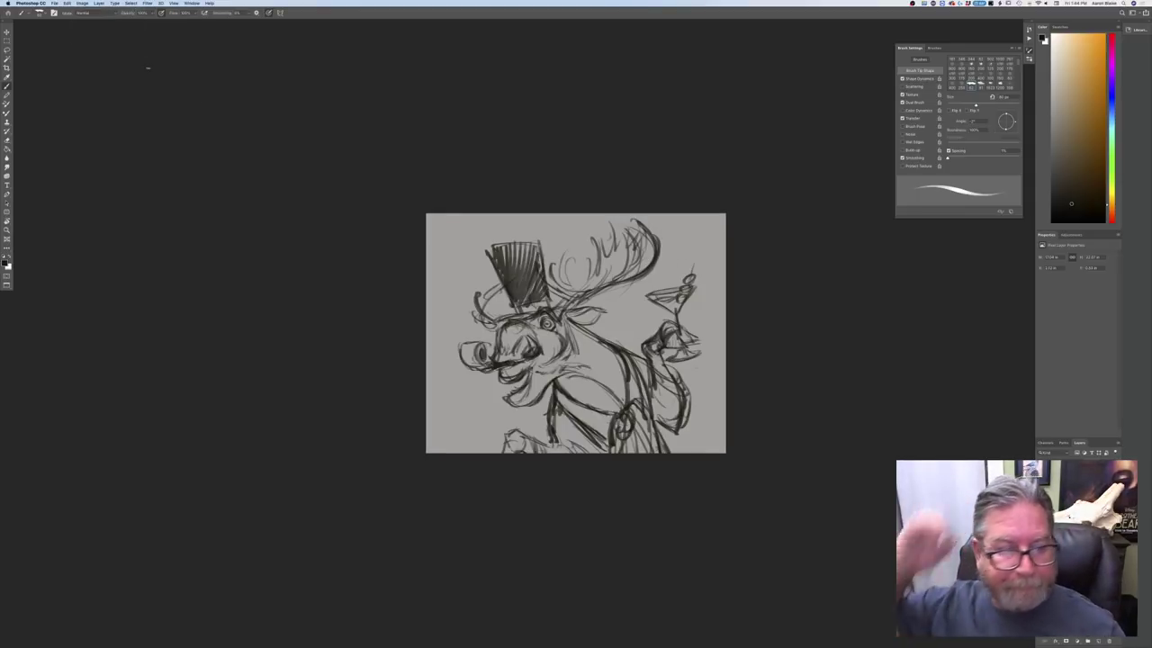
Free-transform the sketch layer, enlarging the moose proportionally and shifting it so the hat and large antler run past the canvas's upper edge
{"action": "left_click", "coordinate": [66, 3]}
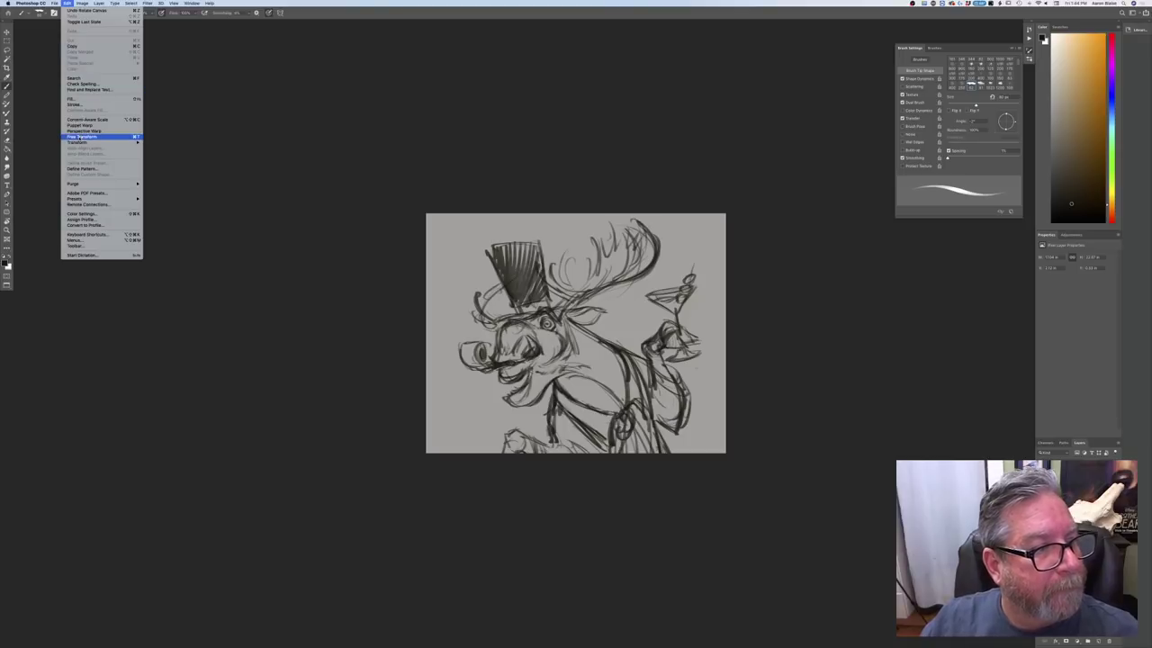
{"action": "left_click", "coordinate": [103, 134]}
{"action": "left_click_drag", "start_coordinate": [470, 232], "coordinate": [444, 197]}
{"action": "left_click_drag", "start_coordinate": [480, 429], "coordinate": [481, 421]}
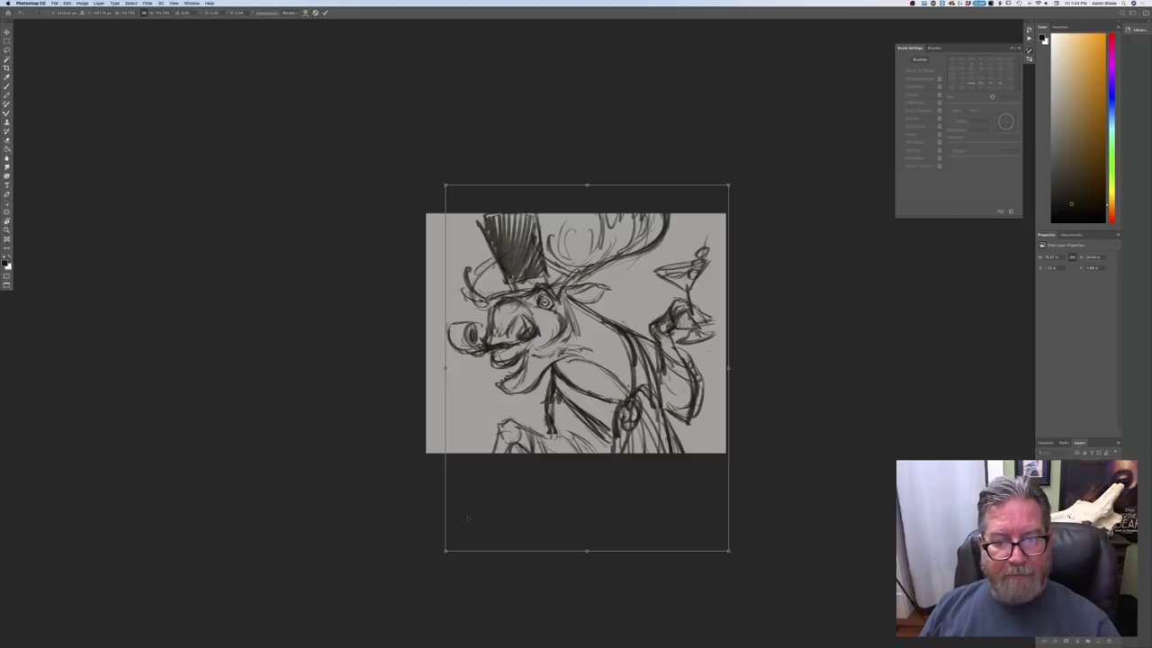
{"action": "left_click_drag", "start_coordinate": [467, 517], "coordinate": [464, 510]}
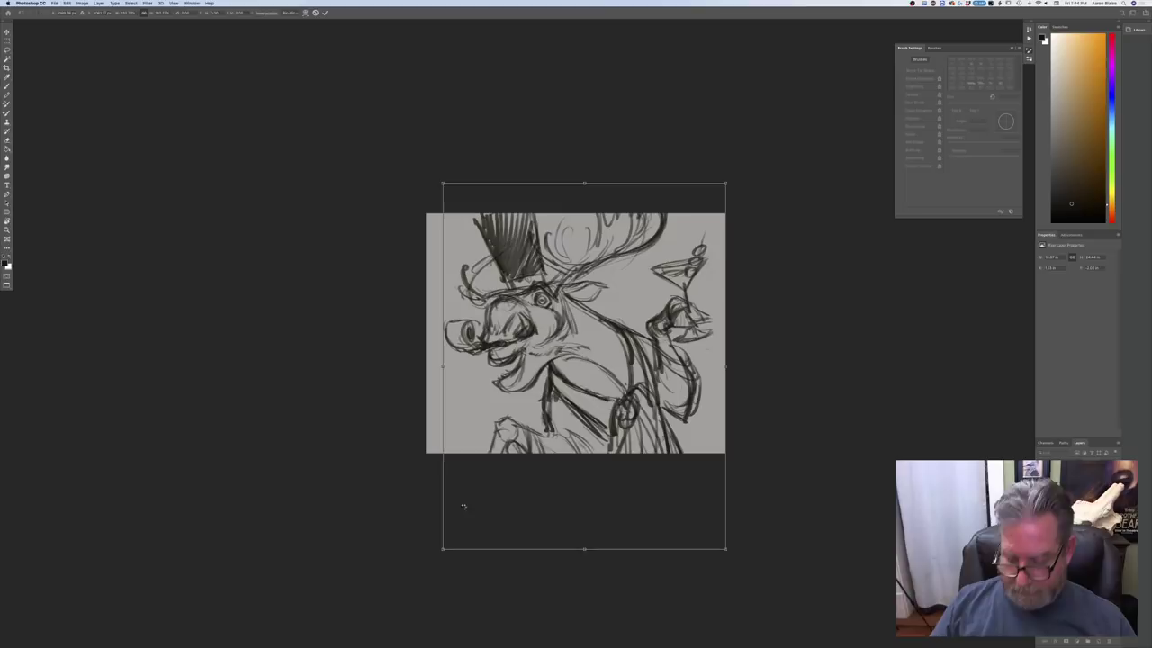
{"action": "key", "text": "Return"}
Lower the rough sketch layer's opacity to 30% and add a new layer for the clean drawing
{"action": "key", "text": "super+equal"}
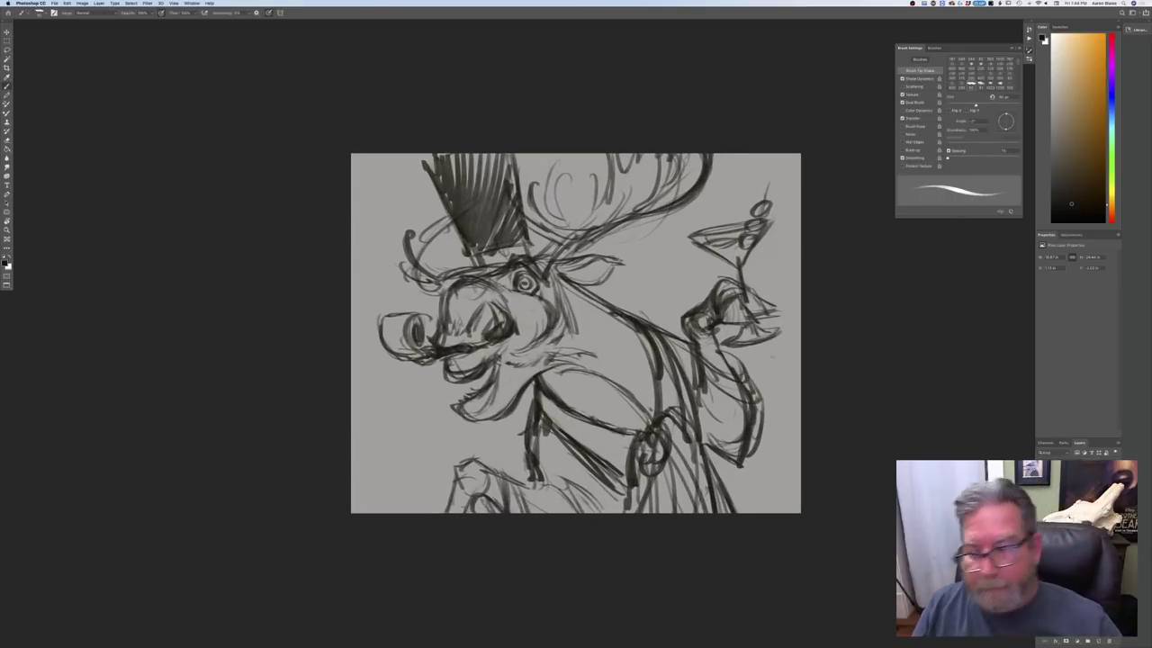
{"action": "key", "text": "3"}
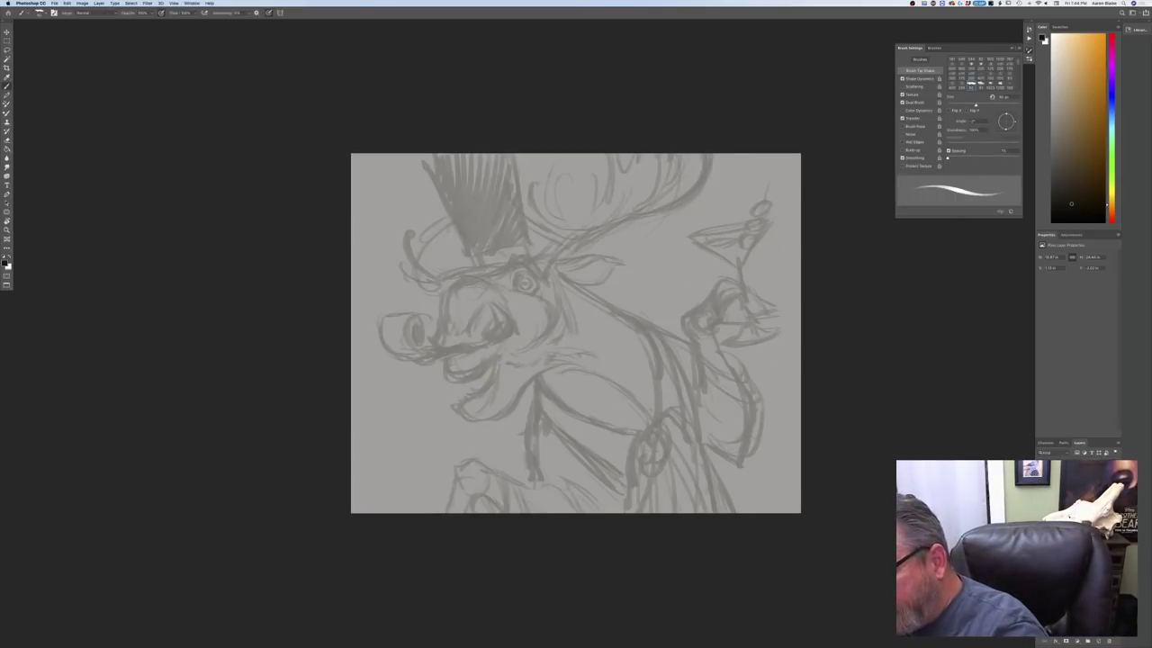
{"action": "left_click", "coordinate": [1097, 640]}
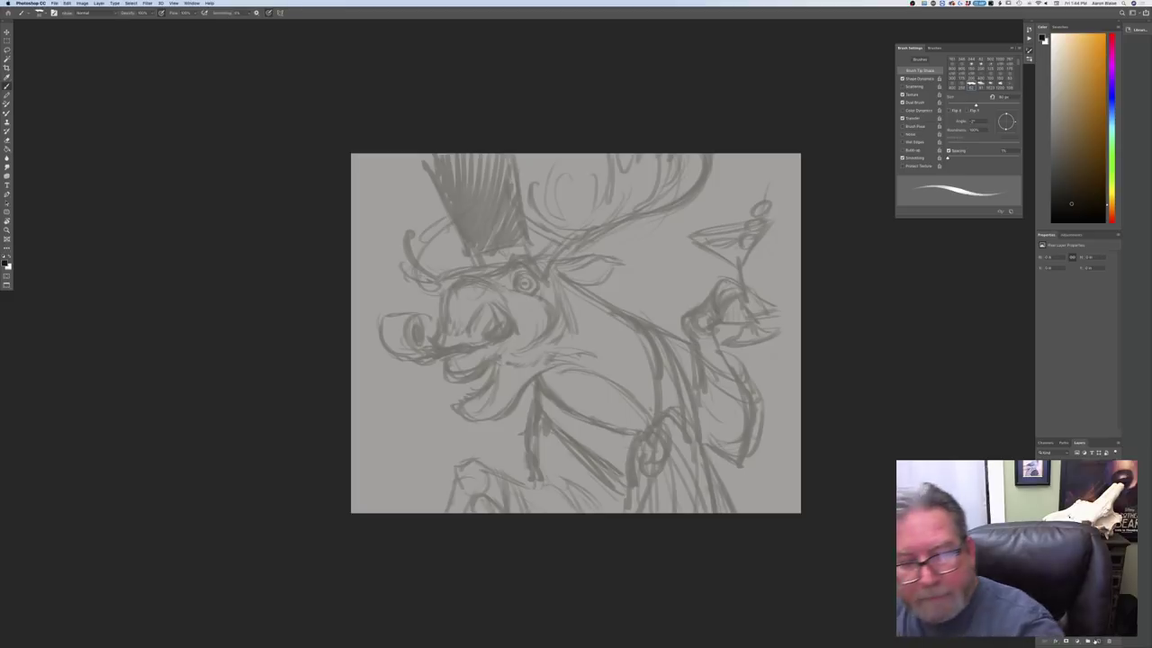
Trace the moose's eye with a smaller brush as concentric rings around a dark pupil, with a short curved fold behind it
{"action": "key", "text": "super+plus"}
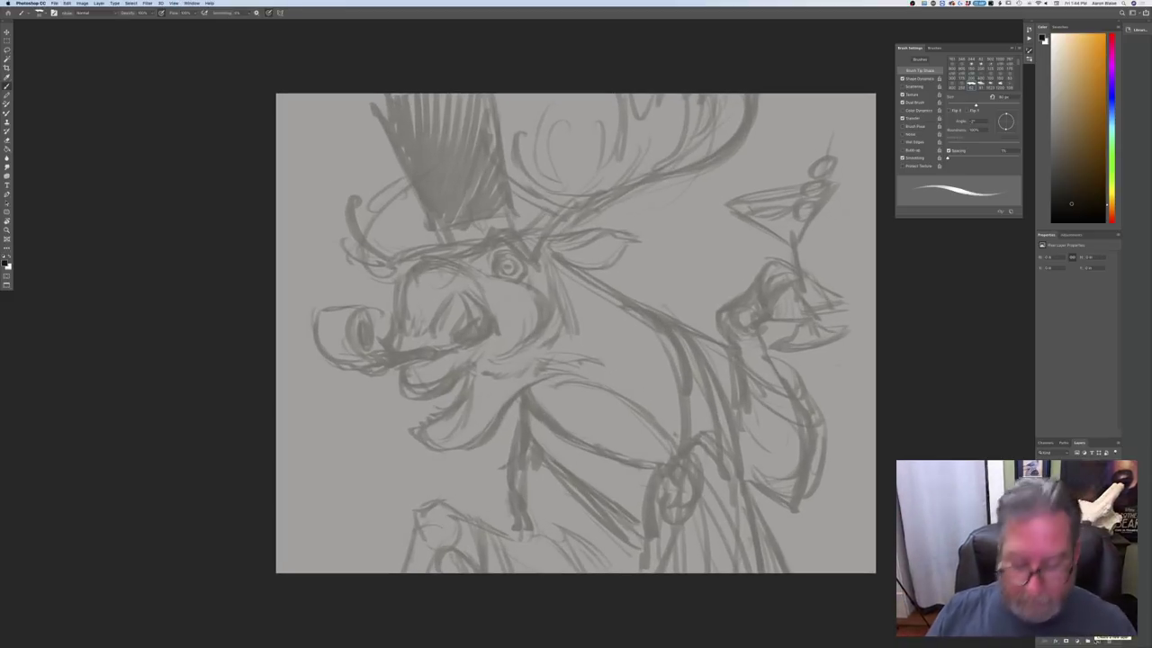
{"action": "key", "text": "["}
{"action": "key", "text": "["}
{"action": "key", "text": "["}
{"action": "key", "text": "["}
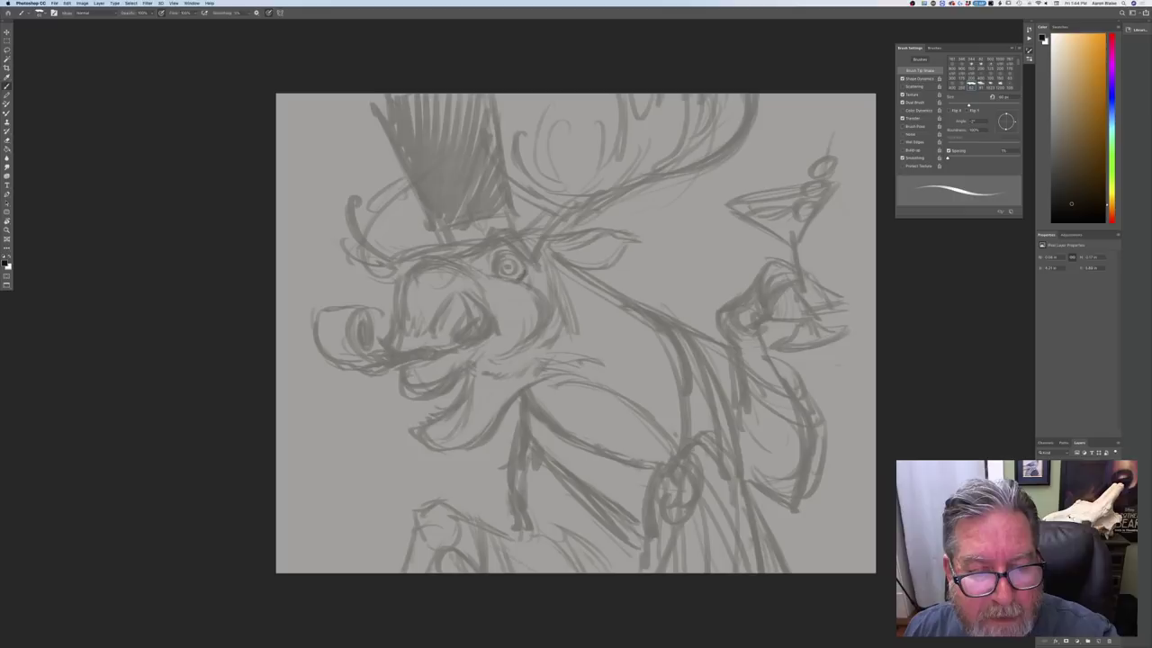
{"action": "mouse_move", "coordinate": [521, 268]}
{"action": "left_mouse_down"}
{"action": "mouse_move", "coordinate": [523, 279]}
{"action": "mouse_move", "coordinate": [520, 264]}
{"action": "mouse_move", "coordinate": [493, 271]}
{"action": "mouse_move", "coordinate": [509, 273]}
{"action": "left_mouse_up"}
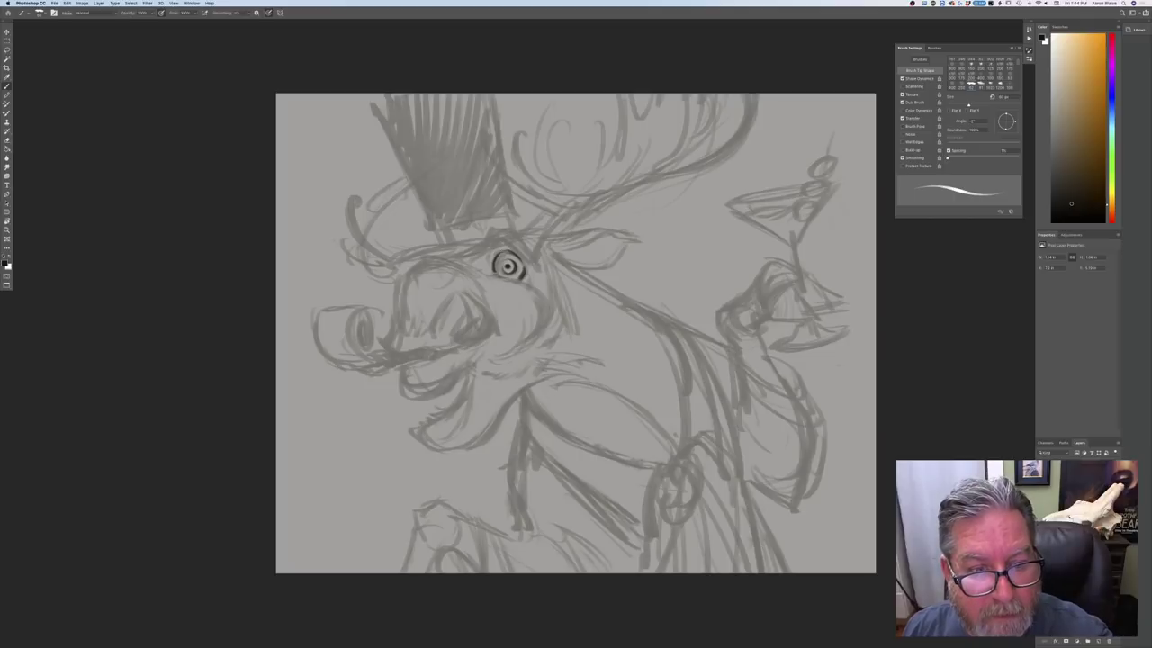
{"action": "left_click_drag", "start_coordinate": [526, 269], "coordinate": [530, 285]}
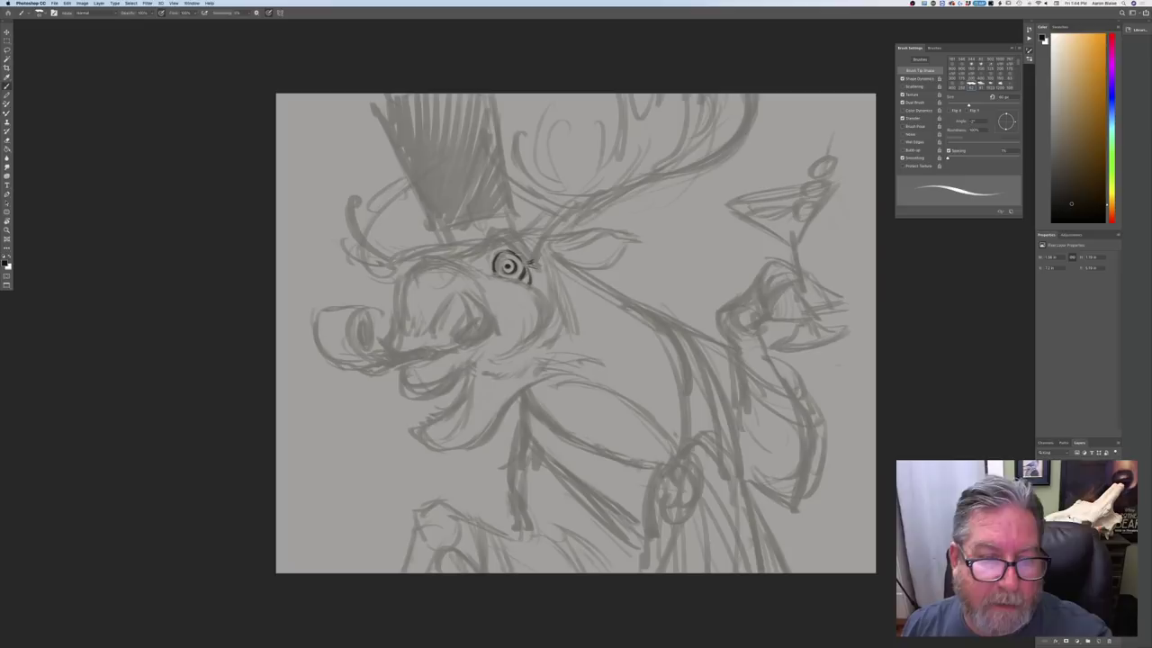
Draw two long curved cheek lines sweeping down from behind the eye toward the mouth, and a short line behind the nostril
{"action": "mouse_move", "coordinate": [551, 273]}
{"action": "left_mouse_down"}
{"action": "mouse_move", "coordinate": [564, 322]}
{"action": "mouse_move", "coordinate": [550, 342]}
{"action": "left_mouse_up"}
{"action": "left_click_drag", "start_coordinate": [565, 291], "coordinate": [570, 304]}
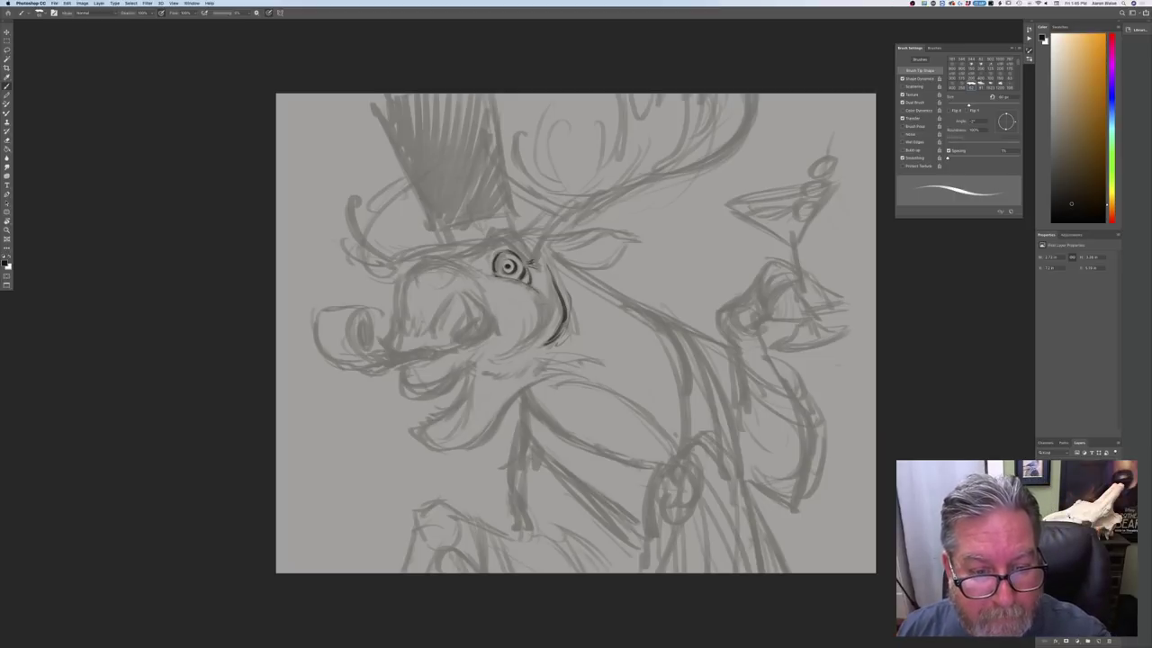
{"action": "left_click_drag", "start_coordinate": [544, 293], "coordinate": [540, 329]}
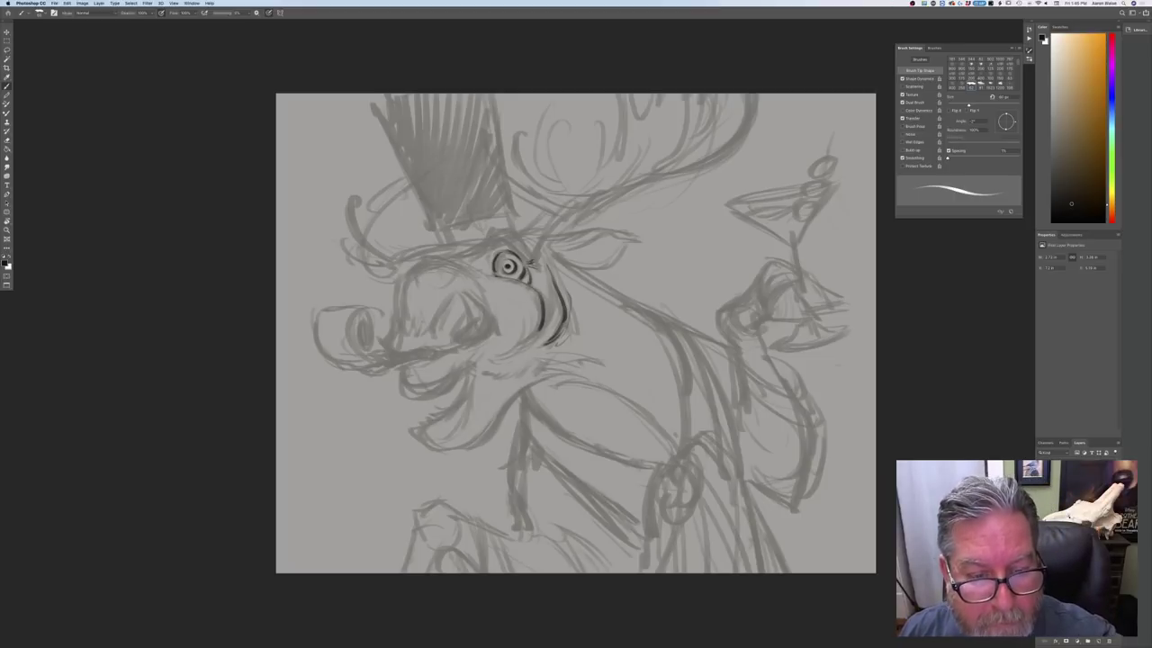
{"action": "left_click_drag", "start_coordinate": [540, 330], "coordinate": [509, 351]}
{"action": "left_click_drag", "start_coordinate": [531, 342], "coordinate": [498, 358]}
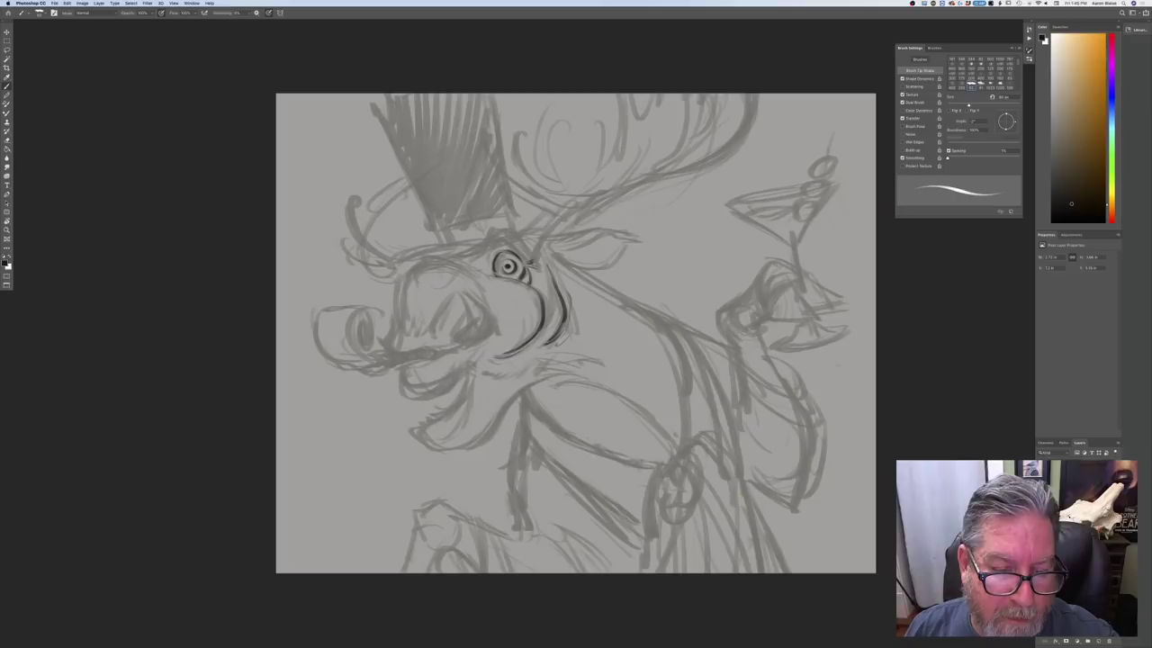
{"action": "left_click_drag", "start_coordinate": [497, 316], "coordinate": [494, 339]}
{"action": "mouse_move", "coordinate": [464, 291]}
{"action": "left_mouse_down"}
{"action": "mouse_move", "coordinate": [486, 316]}
{"action": "mouse_move", "coordinate": [454, 342]}
{"action": "mouse_move", "coordinate": [482, 326]}
{"action": "left_mouse_up"}
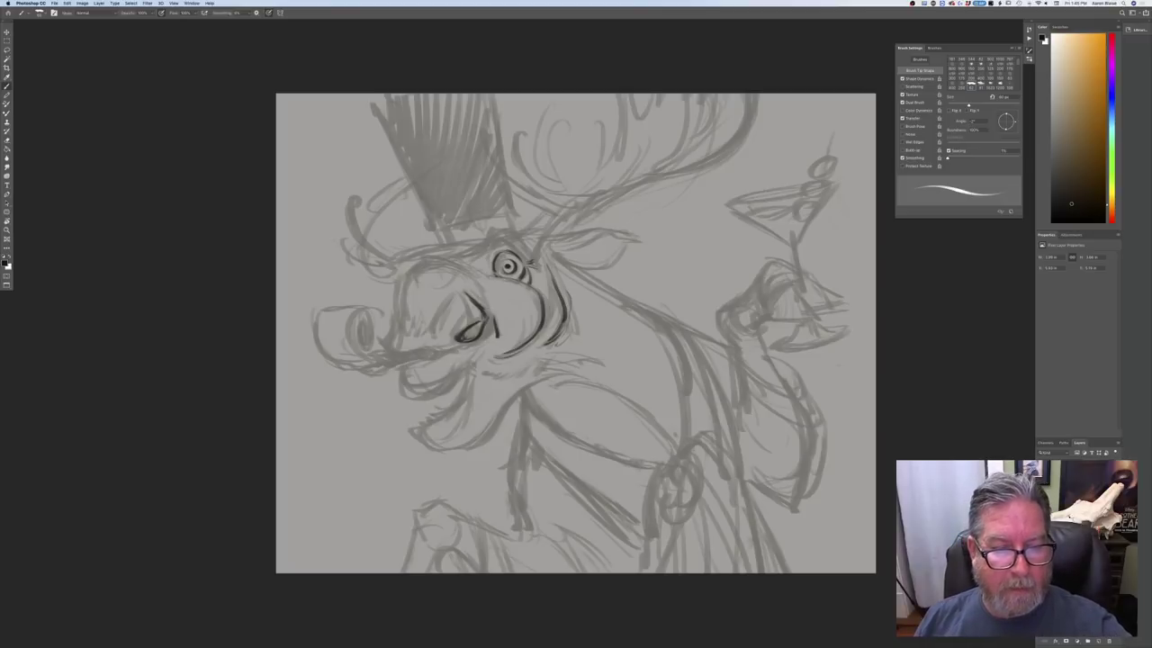
{"action": "key", "text": "super+z"}
{"action": "key", "text": "super+z"}
{"action": "key", "text": "super+z"}
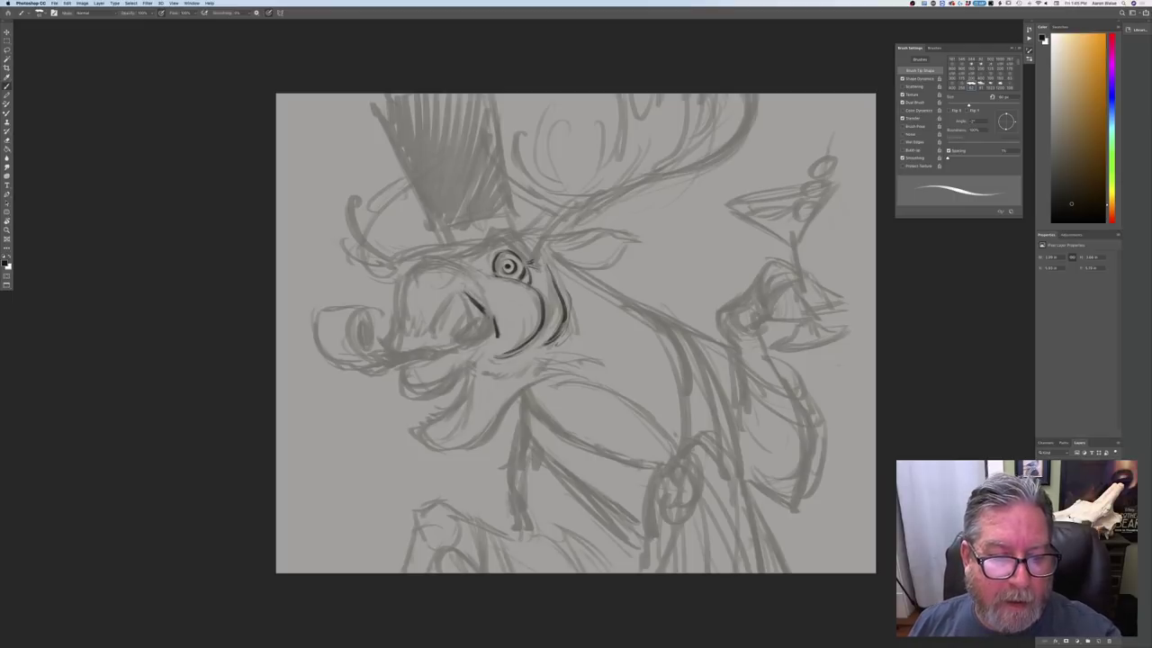
Draw the nostril with a dark oval opening and a curved rim, and run the upper lip line forward from beneath it
{"action": "mouse_move", "coordinate": [464, 293]}
{"action": "left_mouse_down"}
{"action": "mouse_move", "coordinate": [485, 306]}
{"action": "mouse_move", "coordinate": [488, 326]}
{"action": "mouse_move", "coordinate": [464, 345]}
{"action": "mouse_move", "coordinate": [458, 339]}
{"action": "mouse_move", "coordinate": [480, 331]}
{"action": "mouse_move", "coordinate": [455, 339]}
{"action": "left_mouse_up"}
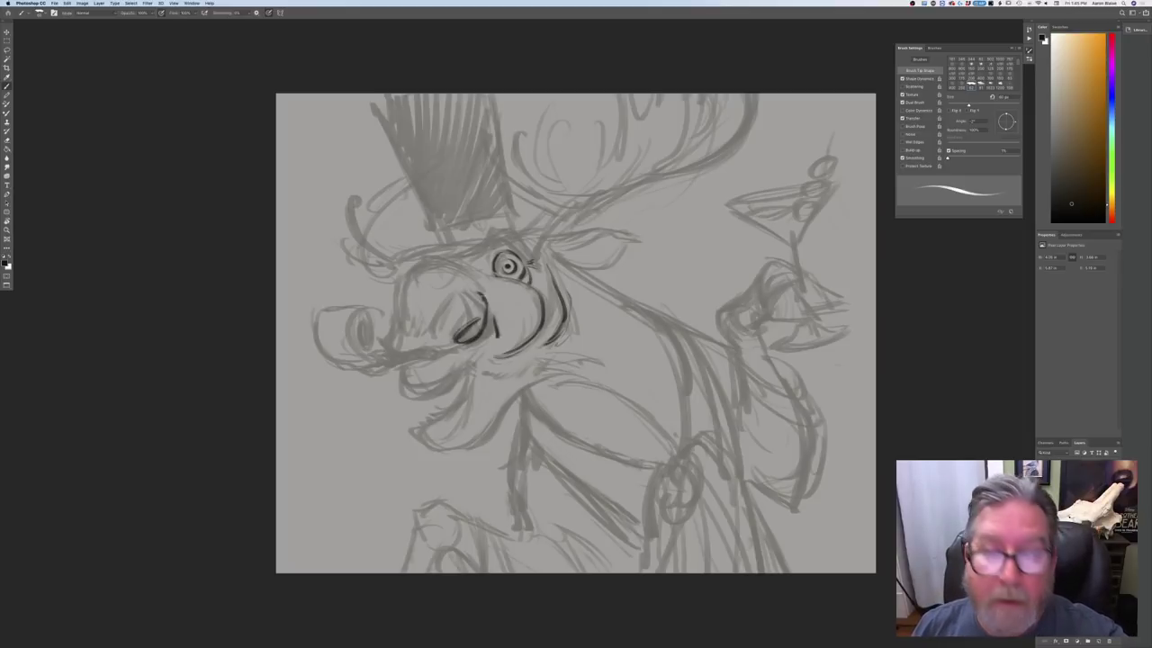
{"action": "mouse_move", "coordinate": [479, 281]}
{"action": "left_mouse_down"}
{"action": "mouse_move", "coordinate": [489, 331]}
{"action": "mouse_move", "coordinate": [423, 352]}
{"action": "mouse_move", "coordinate": [434, 352]}
{"action": "left_mouse_up"}
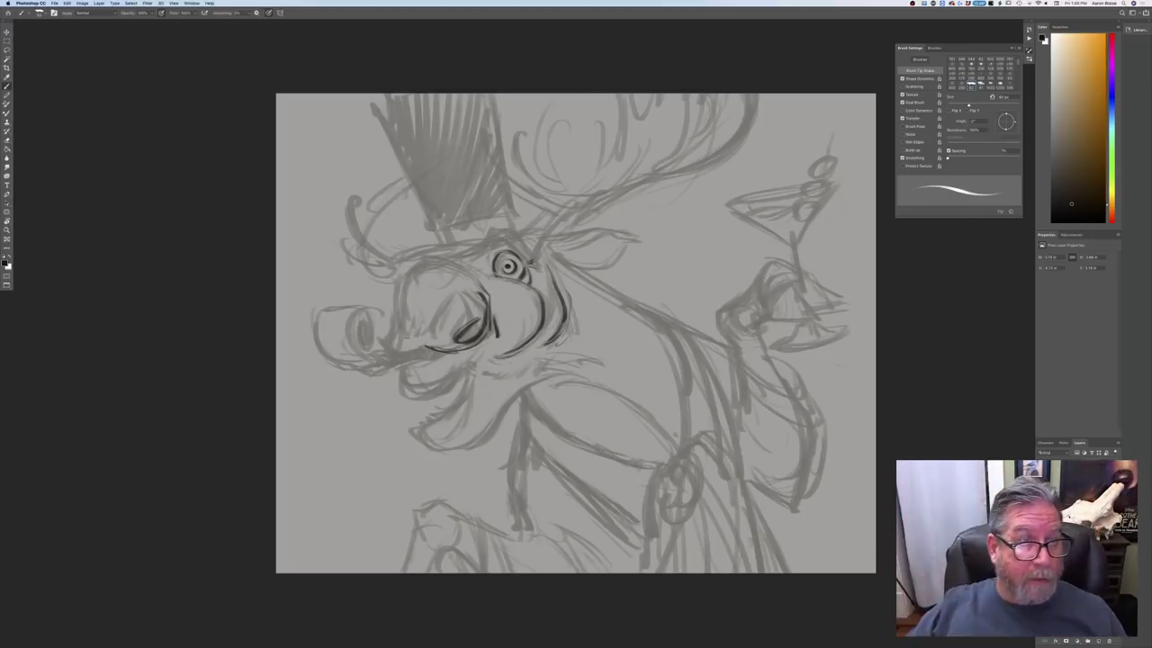
{"action": "left_click_drag", "start_coordinate": [441, 351], "coordinate": [419, 349]}
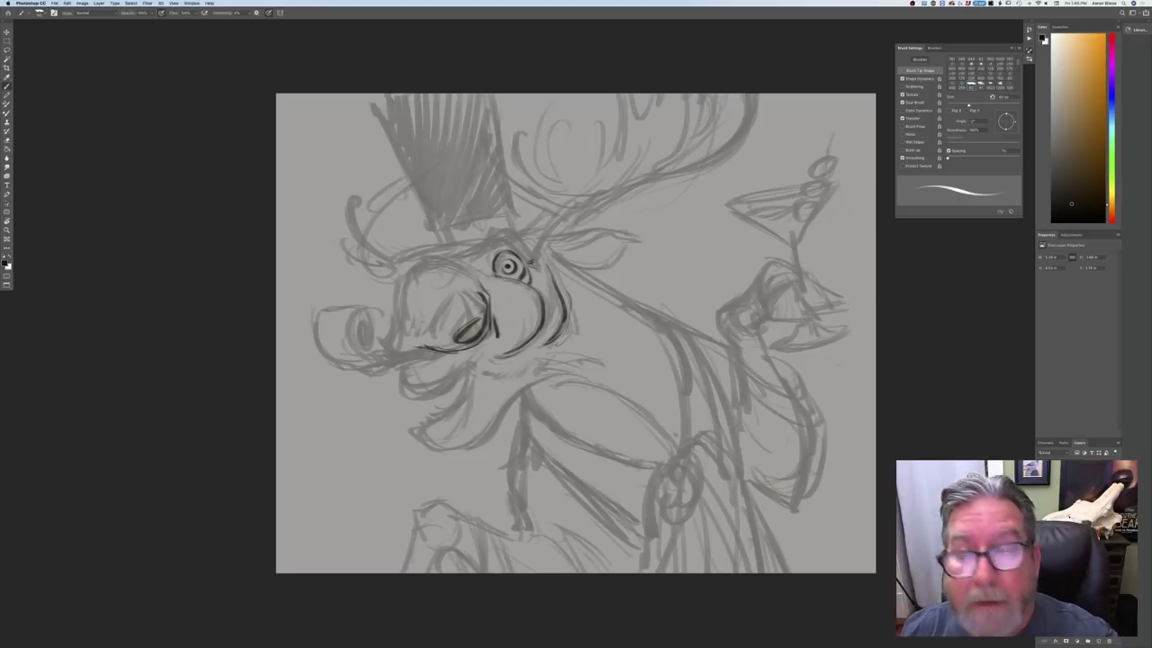
{"action": "left_click_drag", "start_coordinate": [468, 292], "coordinate": [482, 287]}
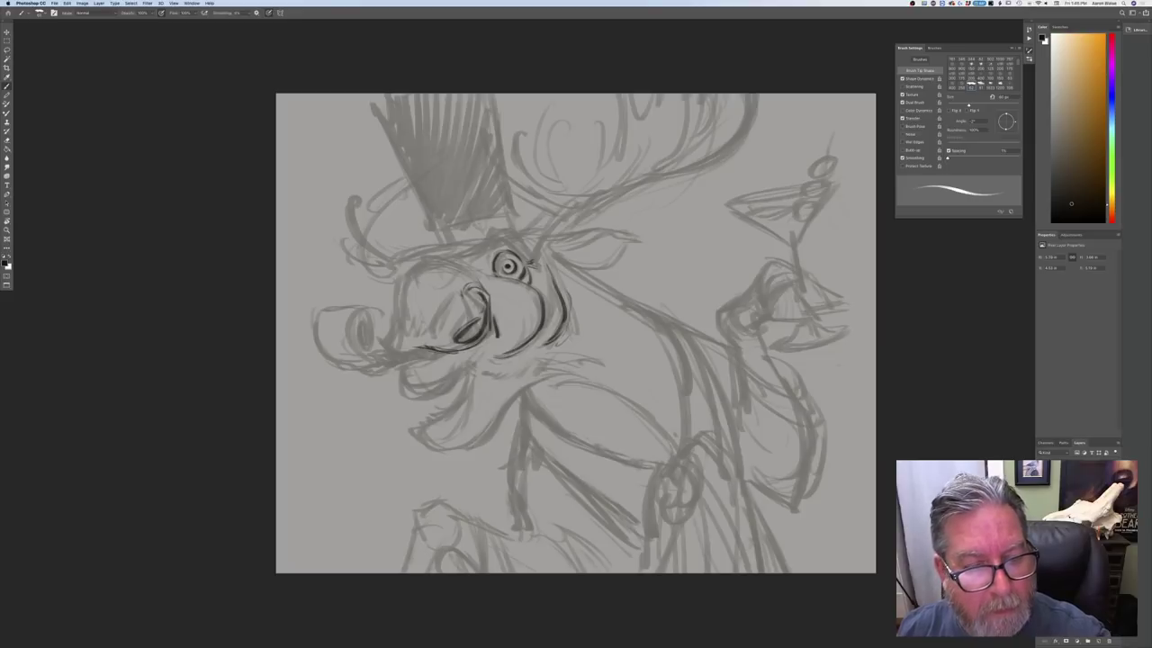
Outline the rounded muzzle down to the lip with a diagonal nose fold, and draw the shaded blower mouthpiece between the lips
{"action": "left_click_drag", "start_coordinate": [439, 259], "coordinate": [479, 276]}
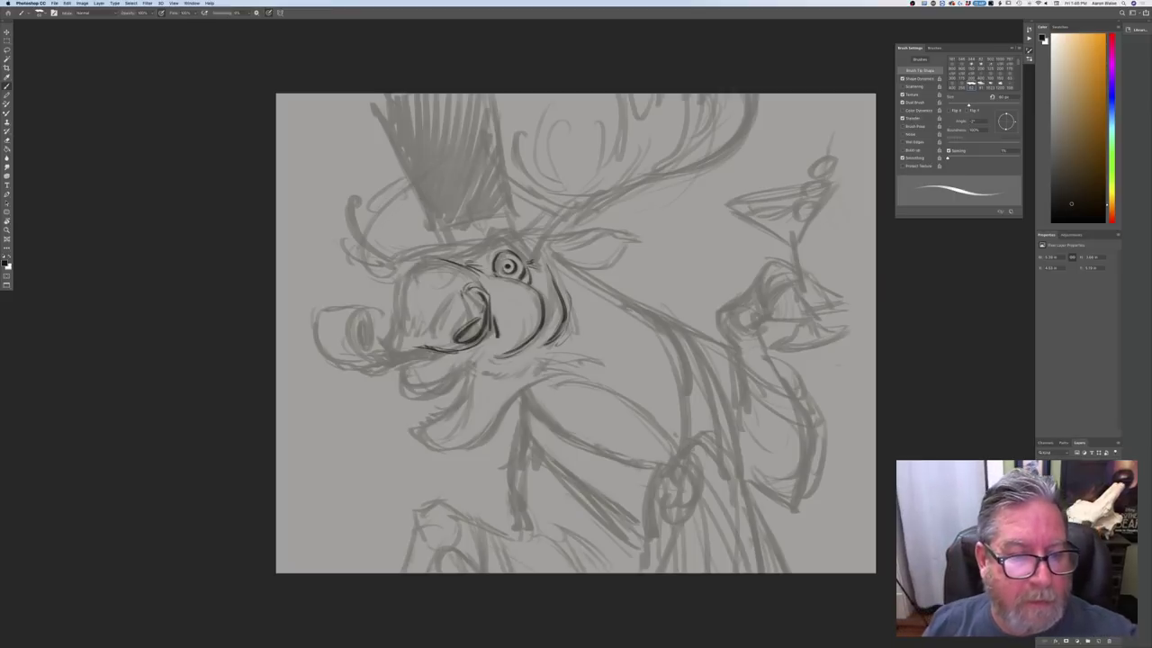
{"action": "mouse_move", "coordinate": [439, 260]}
{"action": "left_mouse_down"}
{"action": "mouse_move", "coordinate": [405, 275]}
{"action": "mouse_move", "coordinate": [383, 338]}
{"action": "mouse_move", "coordinate": [412, 334]}
{"action": "mouse_move", "coordinate": [393, 351]}
{"action": "left_mouse_up"}
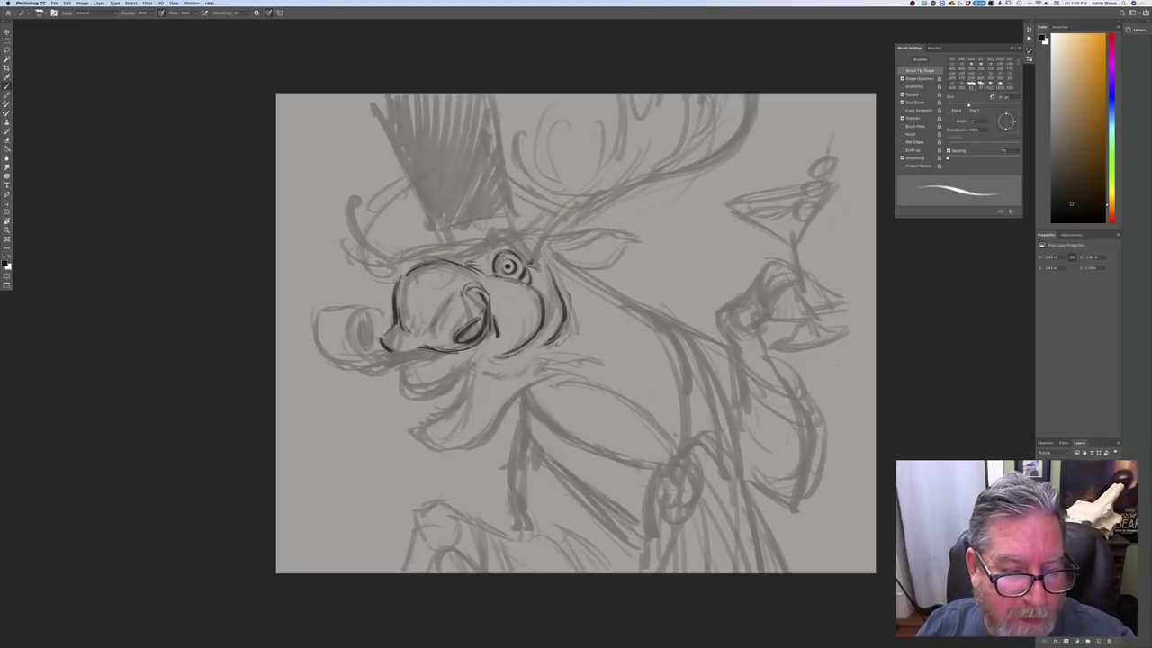
{"action": "left_click_drag", "start_coordinate": [448, 304], "coordinate": [436, 323]}
{"action": "mouse_move", "coordinate": [444, 311]}
{"action": "left_mouse_down"}
{"action": "mouse_move", "coordinate": [389, 367]}
{"action": "mouse_move", "coordinate": [421, 361]}
{"action": "left_mouse_up"}
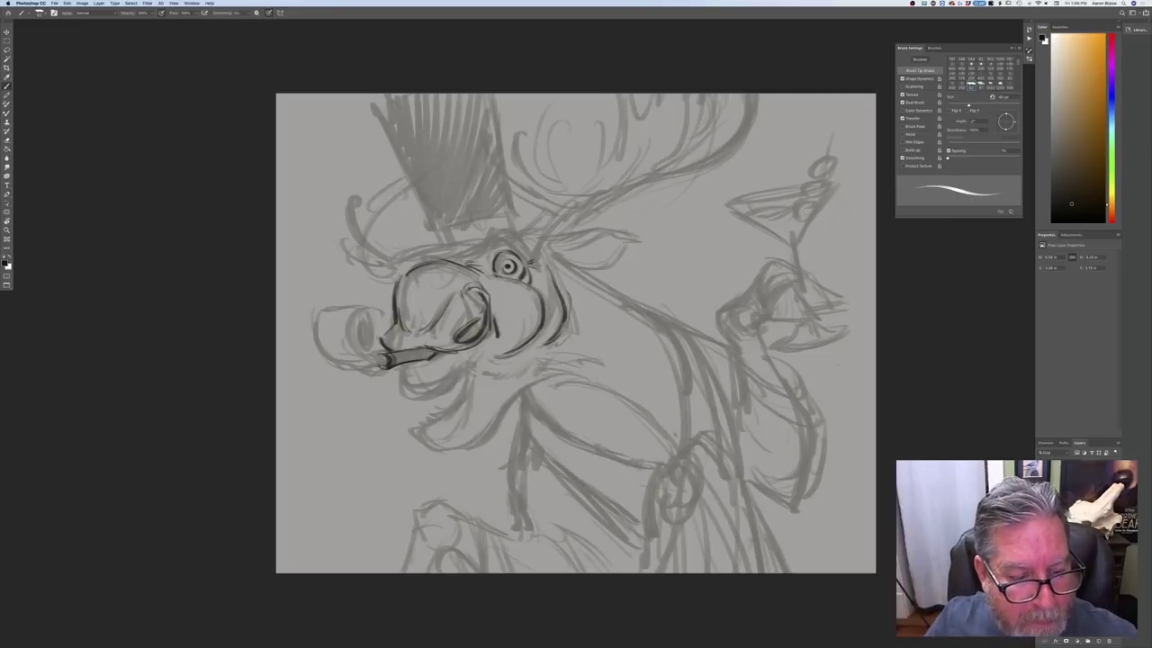
Draw the full lower lip and the shaggy beard hanging below it, closing the beard's underside up to the throat
{"action": "left_click_drag", "start_coordinate": [399, 369], "coordinate": [405, 385]}
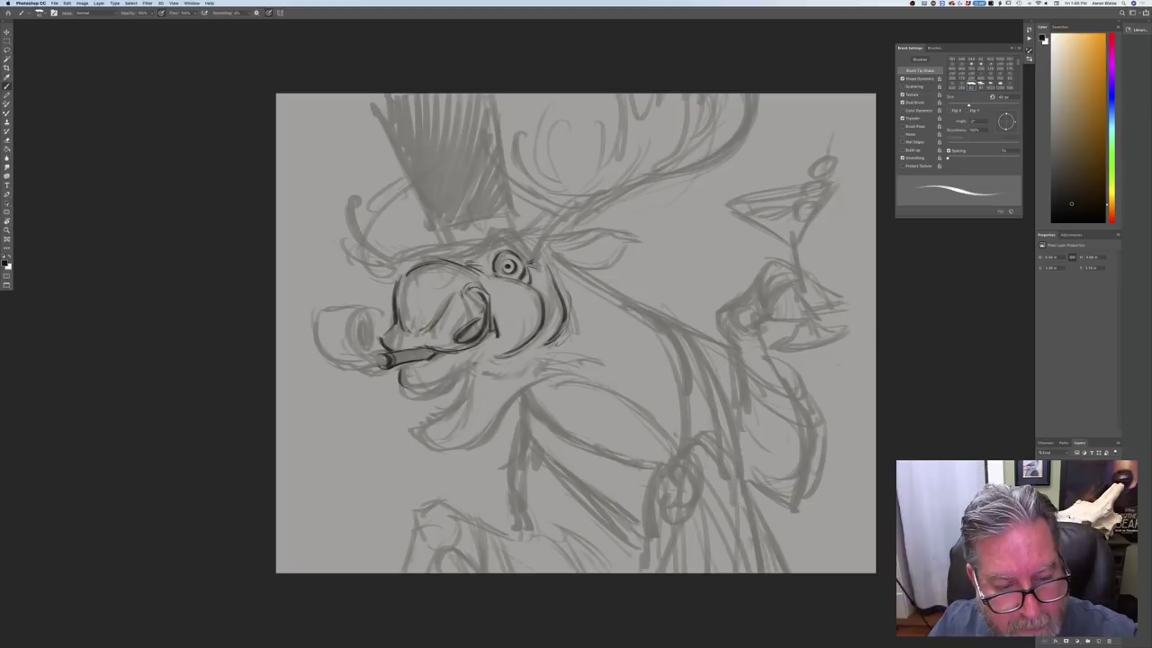
{"action": "mouse_move", "coordinate": [496, 350]}
{"action": "left_mouse_down"}
{"action": "mouse_move", "coordinate": [432, 390]}
{"action": "mouse_move", "coordinate": [398, 387]}
{"action": "mouse_move", "coordinate": [416, 393]}
{"action": "left_mouse_up"}
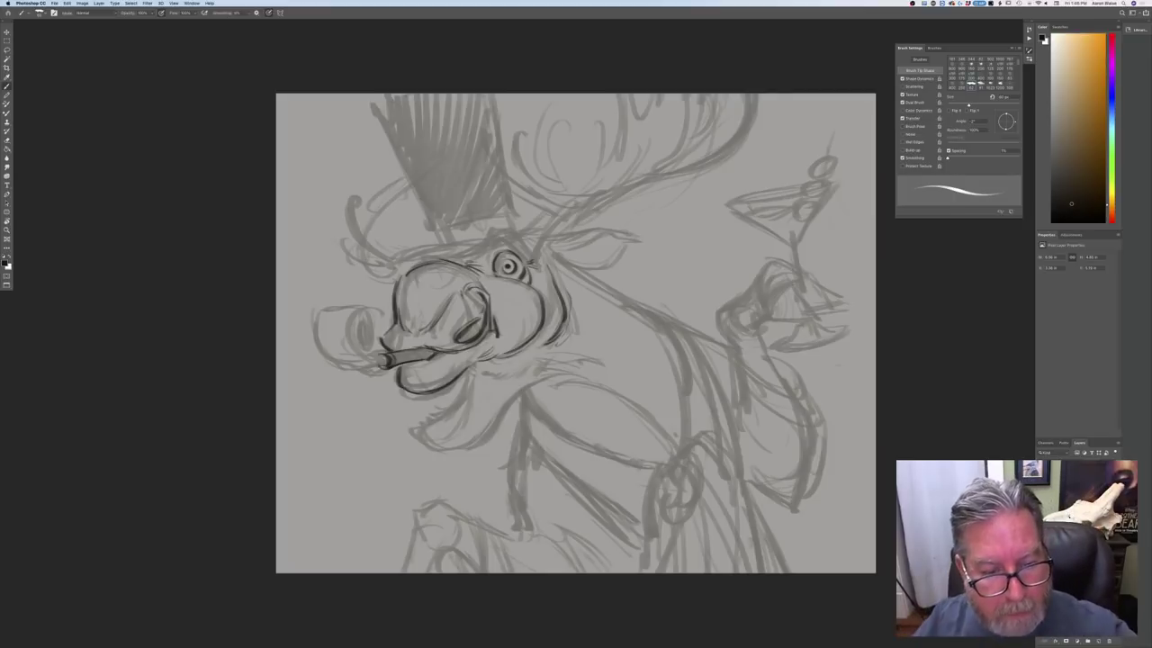
{"action": "mouse_move", "coordinate": [482, 351]}
{"action": "left_mouse_down"}
{"action": "mouse_move", "coordinate": [461, 396]}
{"action": "mouse_move", "coordinate": [415, 426]}
{"action": "mouse_move", "coordinate": [417, 439]}
{"action": "left_mouse_up"}
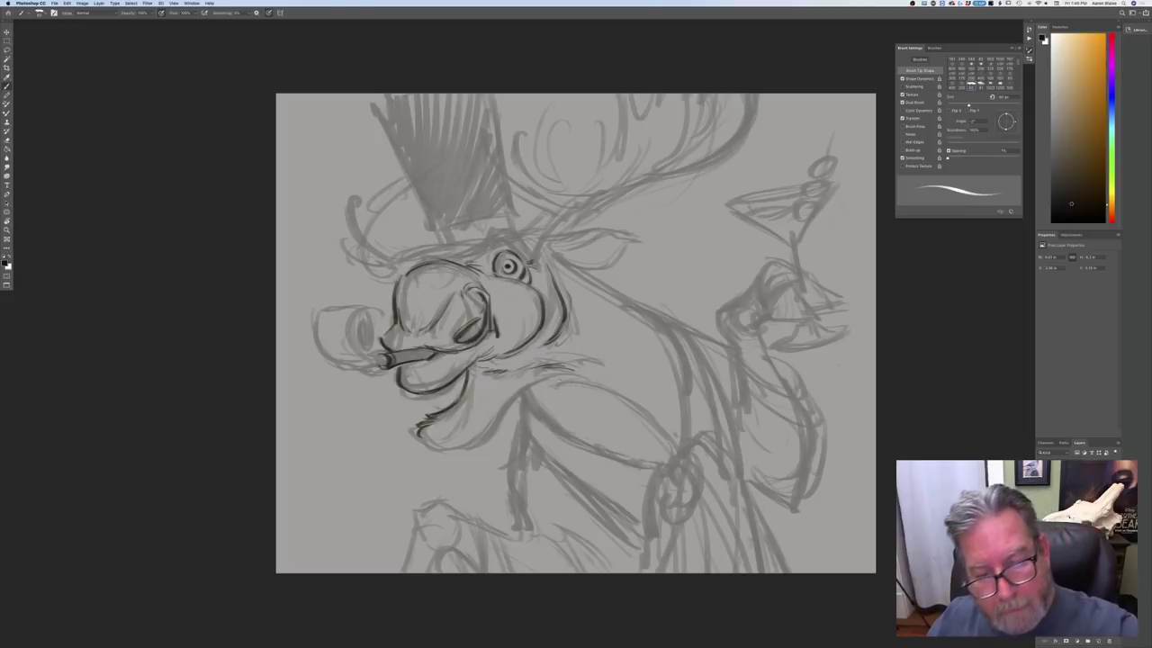
{"action": "left_click_drag", "start_coordinate": [543, 380], "coordinate": [520, 396]}
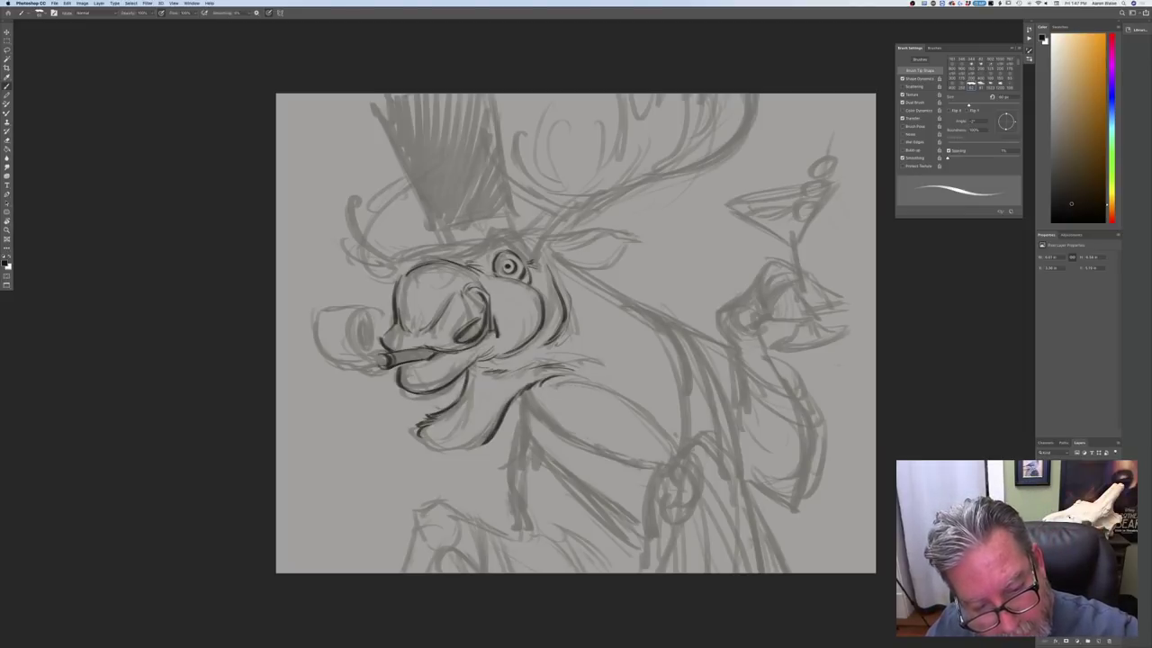
{"action": "left_click_drag", "start_coordinate": [514, 399], "coordinate": [468, 450]}
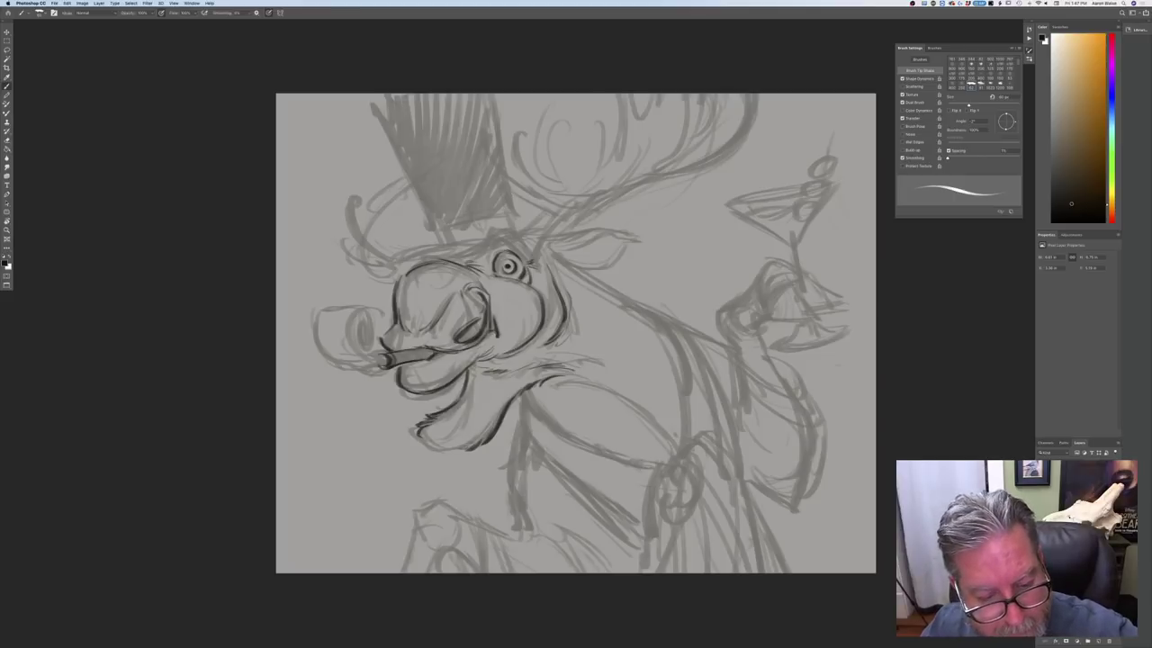
{"action": "left_click_drag", "start_coordinate": [470, 442], "coordinate": [455, 452]}
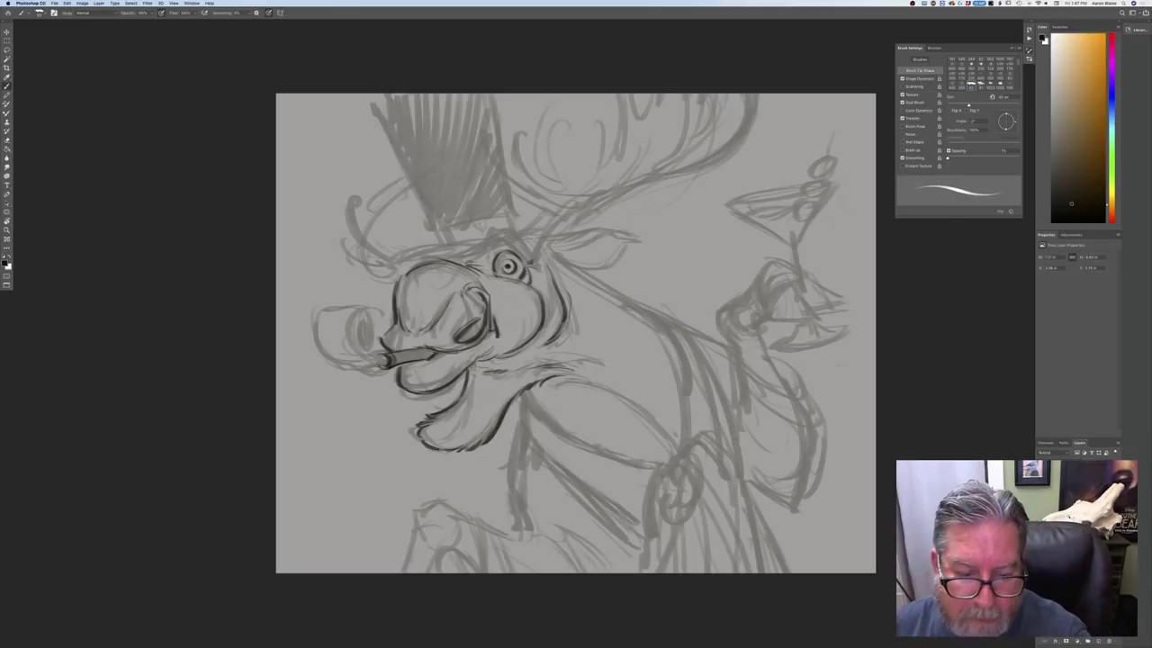
Draw the curved chest line from the throat and the neck's back contour sweeping from behind the head down to the jacket button
{"action": "left_click_drag", "start_coordinate": [556, 378], "coordinate": [648, 412]}
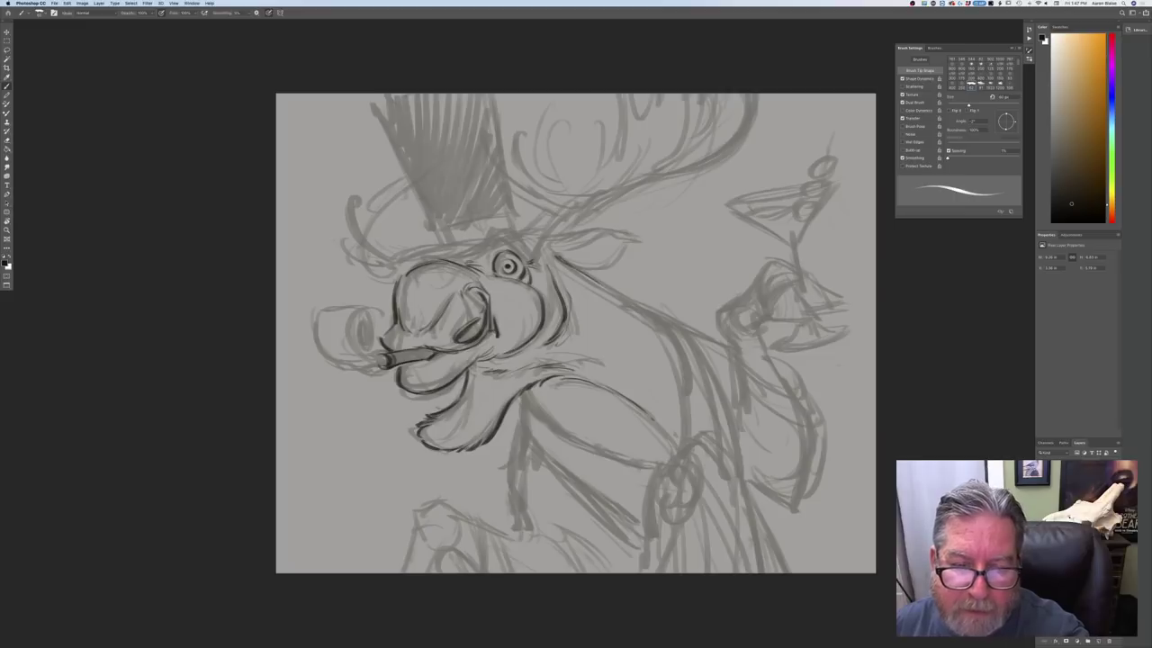
{"action": "left_click_drag", "start_coordinate": [554, 257], "coordinate": [640, 303]}
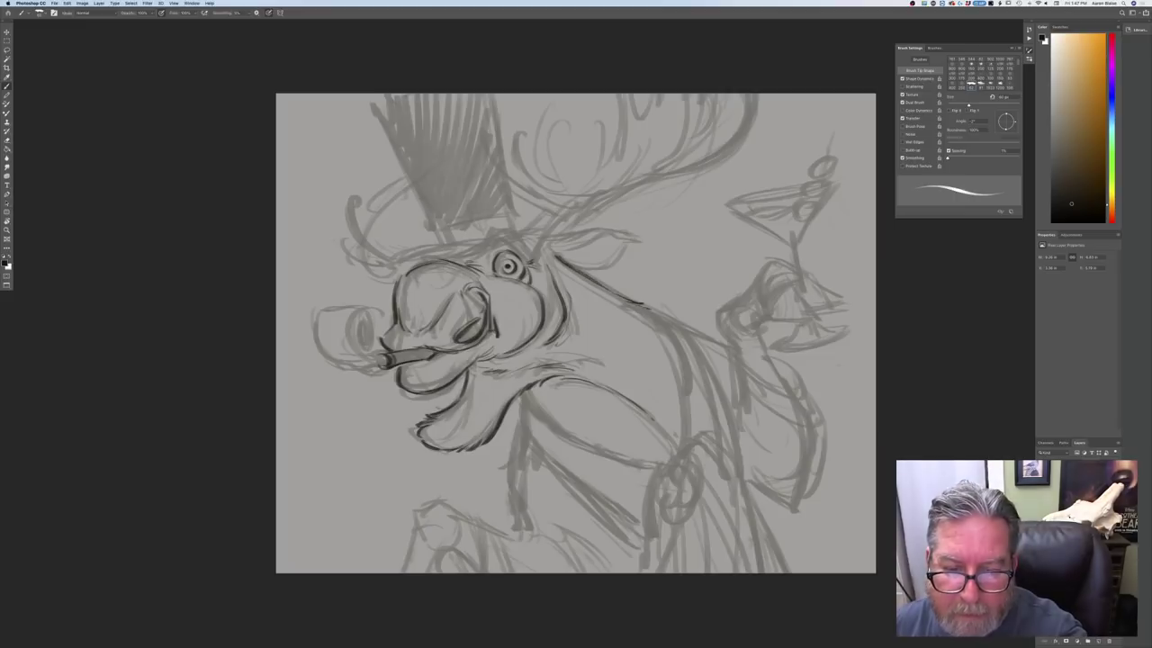
{"action": "left_click_drag", "start_coordinate": [641, 304], "coordinate": [690, 364]}
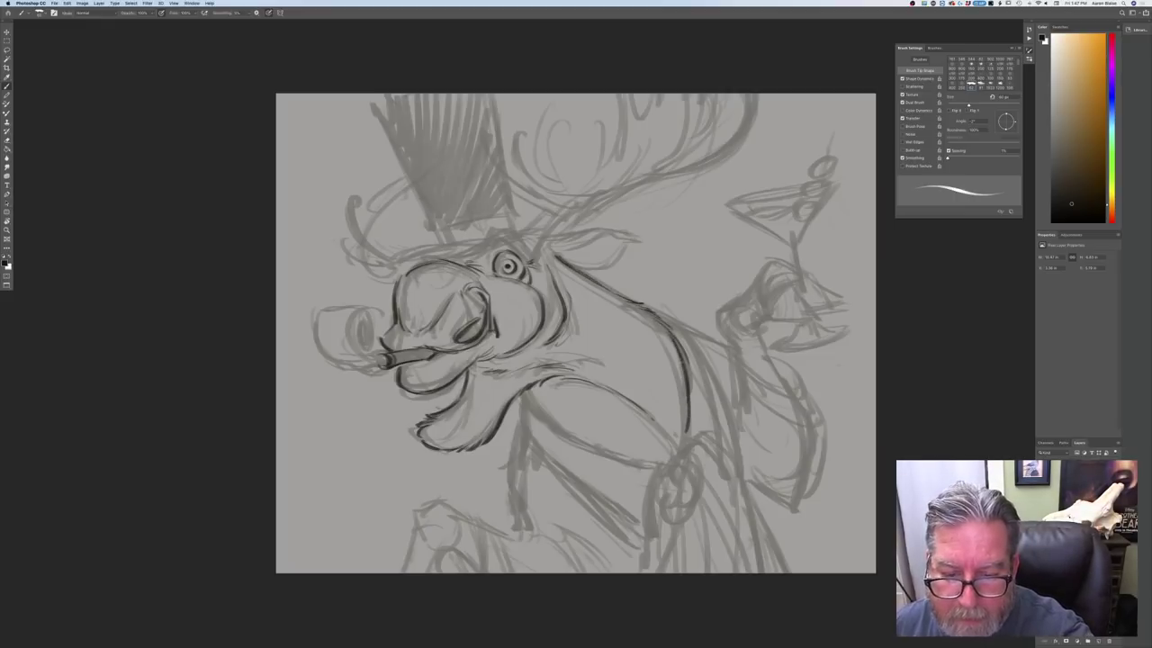
{"action": "left_click_drag", "start_coordinate": [689, 364], "coordinate": [685, 442]}
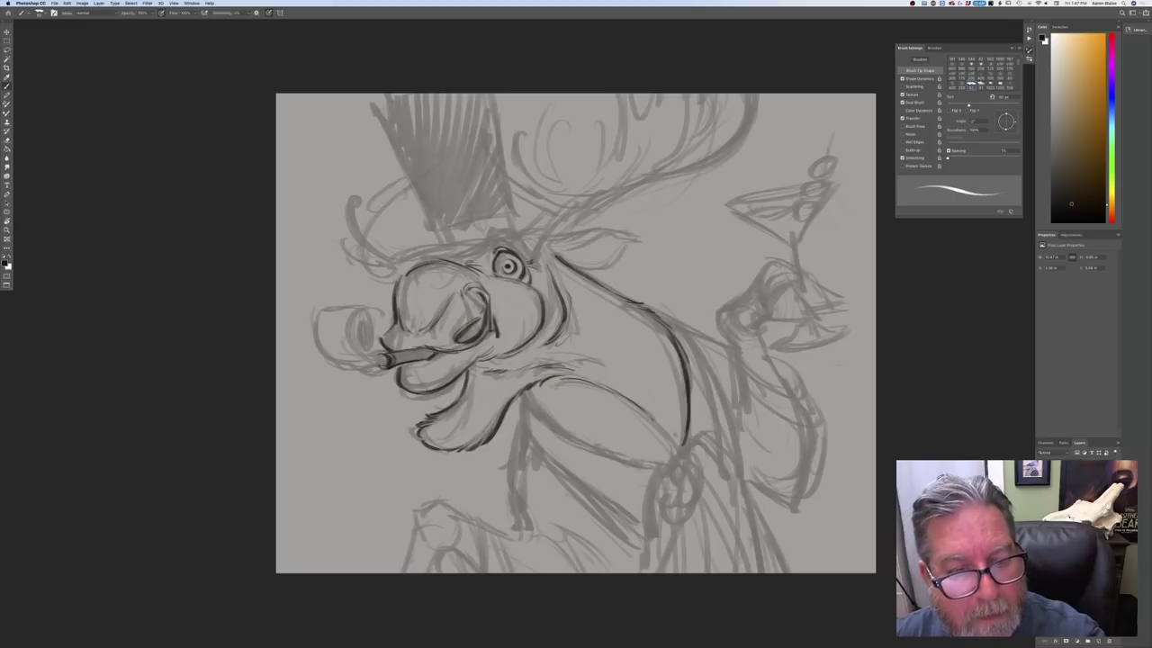
Draw the thick arched brow over the eye, and outline the top hat's brim and the lower sides of its crown
{"action": "mouse_move", "coordinate": [493, 245]}
{"action": "left_mouse_down"}
{"action": "mouse_move", "coordinate": [522, 251]}
{"action": "mouse_move", "coordinate": [510, 238]}
{"action": "mouse_move", "coordinate": [519, 249]}
{"action": "left_mouse_up"}
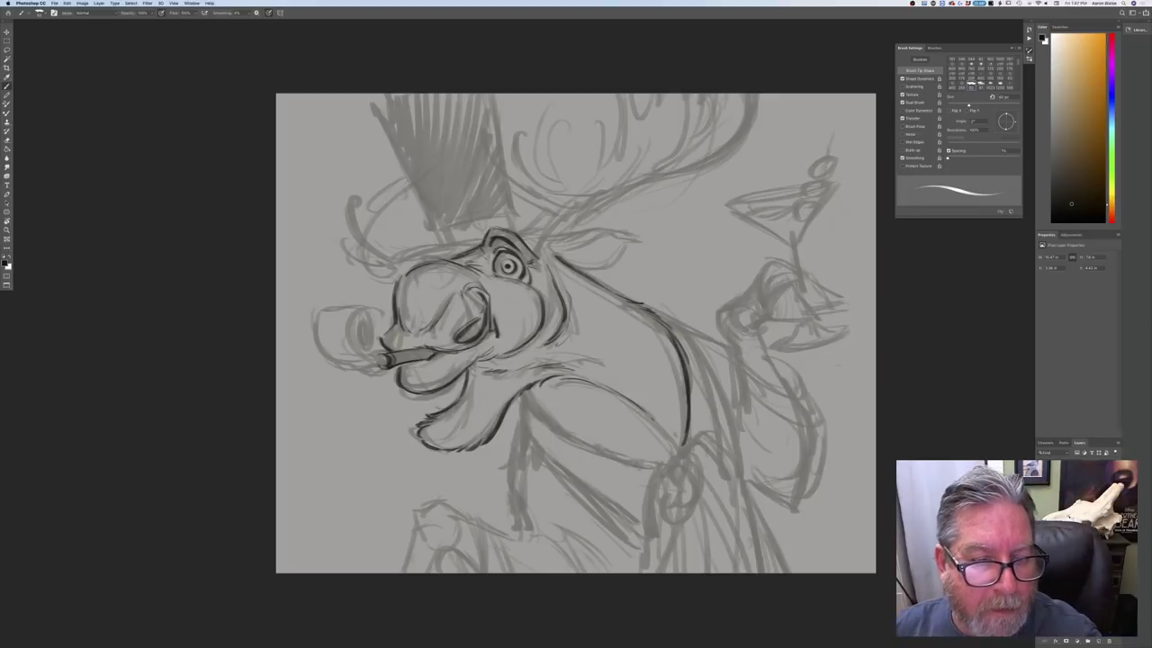
{"action": "left_click_drag", "start_coordinate": [482, 241], "coordinate": [387, 265]}
{"action": "mouse_move", "coordinate": [386, 265]}
{"action": "left_mouse_down"}
{"action": "mouse_move", "coordinate": [439, 247]}
{"action": "mouse_move", "coordinate": [433, 224]}
{"action": "left_mouse_up"}
{"action": "left_click_drag", "start_coordinate": [508, 227], "coordinate": [512, 208]}
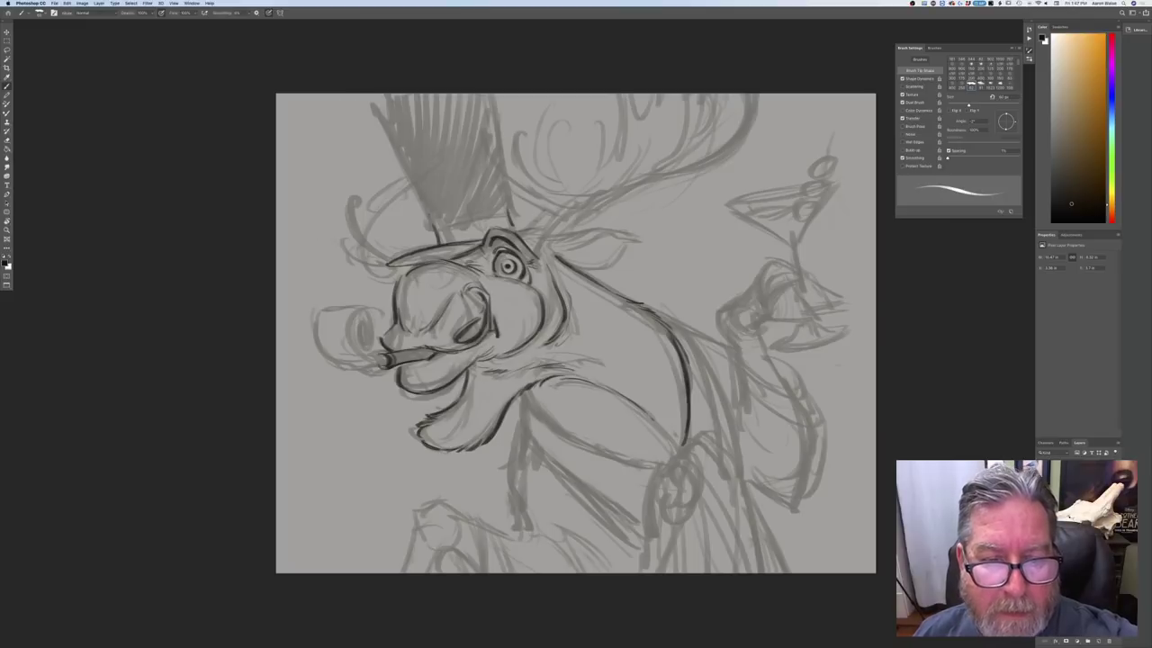
Draw the antler's knobbly base and upturned prongs beside the top hat, and add the curved hatband line across the crown
{"action": "mouse_move", "coordinate": [527, 228]}
{"action": "left_mouse_down"}
{"action": "mouse_move", "coordinate": [545, 211]}
{"action": "mouse_move", "coordinate": [520, 233]}
{"action": "mouse_move", "coordinate": [557, 261]}
{"action": "mouse_move", "coordinate": [543, 261]}
{"action": "left_mouse_up"}
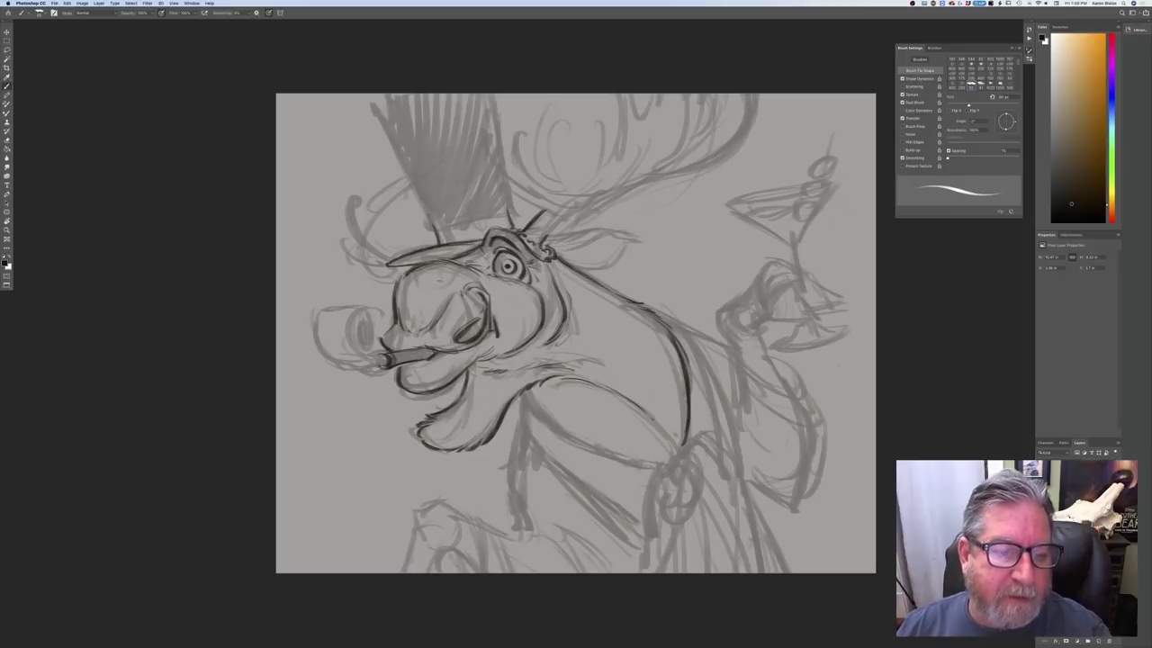
{"action": "mouse_move", "coordinate": [450, 222]}
{"action": "left_mouse_down"}
{"action": "mouse_move", "coordinate": [510, 216]}
{"action": "mouse_move", "coordinate": [456, 230]}
{"action": "left_mouse_up"}
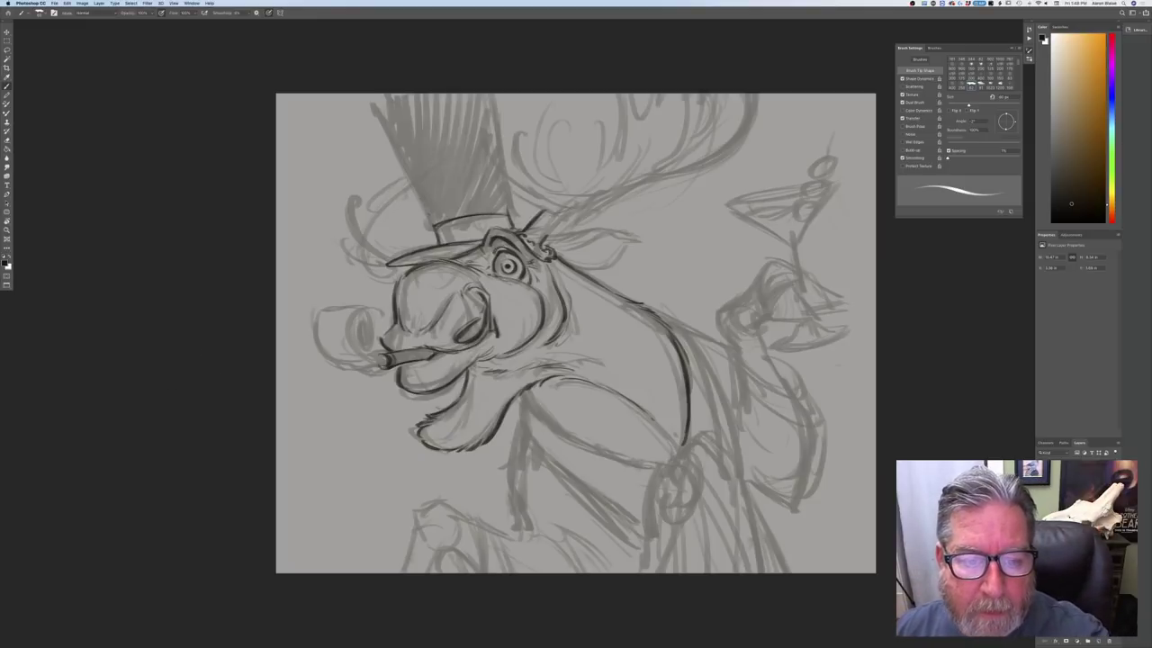
{"action": "left_click_drag", "start_coordinate": [525, 214], "coordinate": [552, 200]}
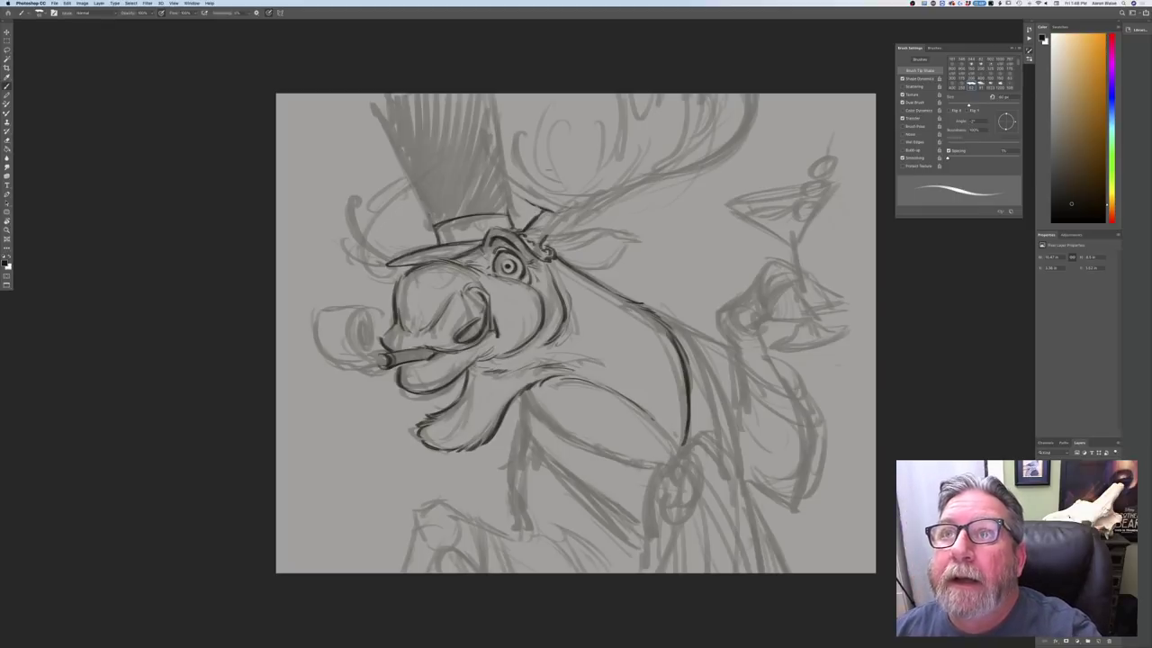
{"action": "mouse_move", "coordinate": [551, 212]}
{"action": "left_mouse_down"}
{"action": "mouse_move", "coordinate": [574, 200]}
{"action": "mouse_move", "coordinate": [496, 189]}
{"action": "mouse_move", "coordinate": [472, 143]}
{"action": "mouse_move", "coordinate": [514, 181]}
{"action": "mouse_move", "coordinate": [509, 118]}
{"action": "mouse_move", "coordinate": [531, 180]}
{"action": "left_mouse_up"}
{"action": "mouse_move", "coordinate": [513, 127]}
{"action": "left_mouse_down"}
{"action": "mouse_move", "coordinate": [536, 185]}
{"action": "mouse_move", "coordinate": [565, 176]}
{"action": "mouse_move", "coordinate": [578, 201]}
{"action": "mouse_move", "coordinate": [572, 179]}
{"action": "left_mouse_up"}
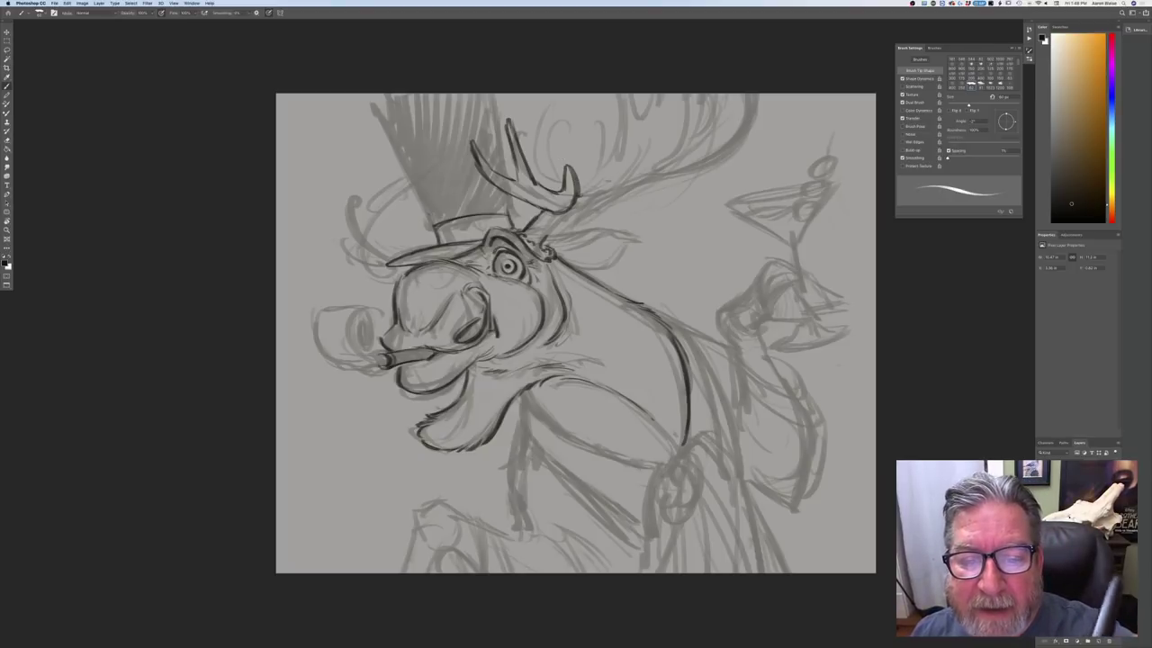
Draw dark outlines for the near antler behind the hat, tracing its tall tines and the long curved underside down to the head
{"action": "left_click_drag", "start_coordinate": [577, 196], "coordinate": [601, 189]}
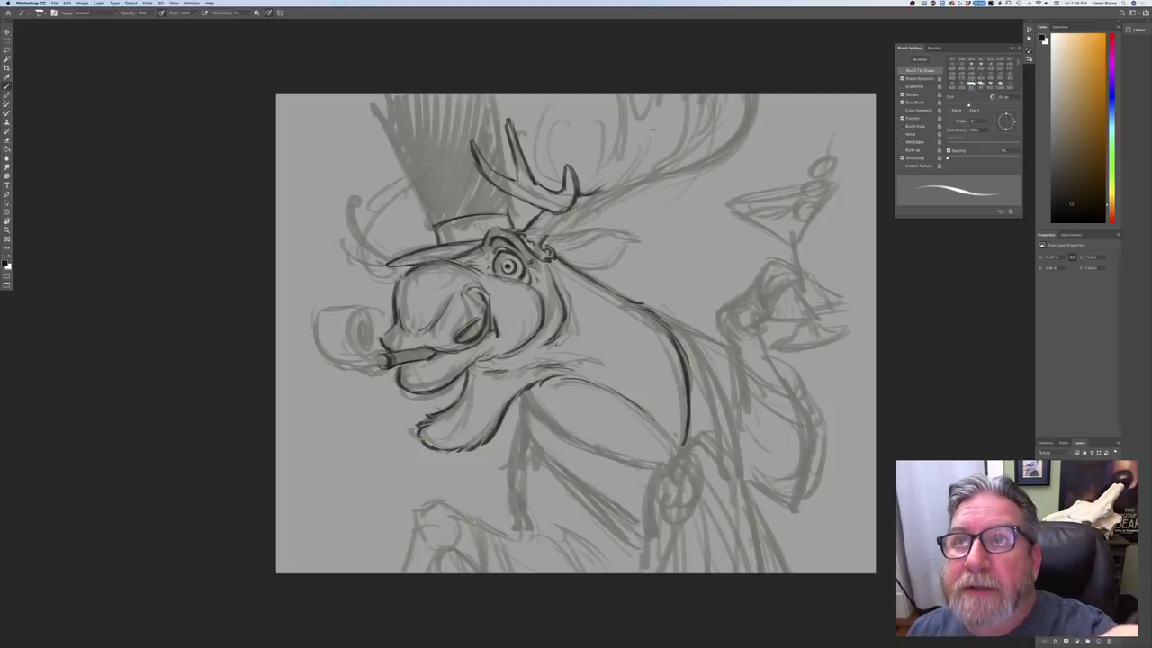
{"action": "mouse_move", "coordinate": [653, 90]}
{"action": "left_mouse_down"}
{"action": "mouse_move", "coordinate": [642, 151]}
{"action": "mouse_move", "coordinate": [586, 196]}
{"action": "left_mouse_up"}
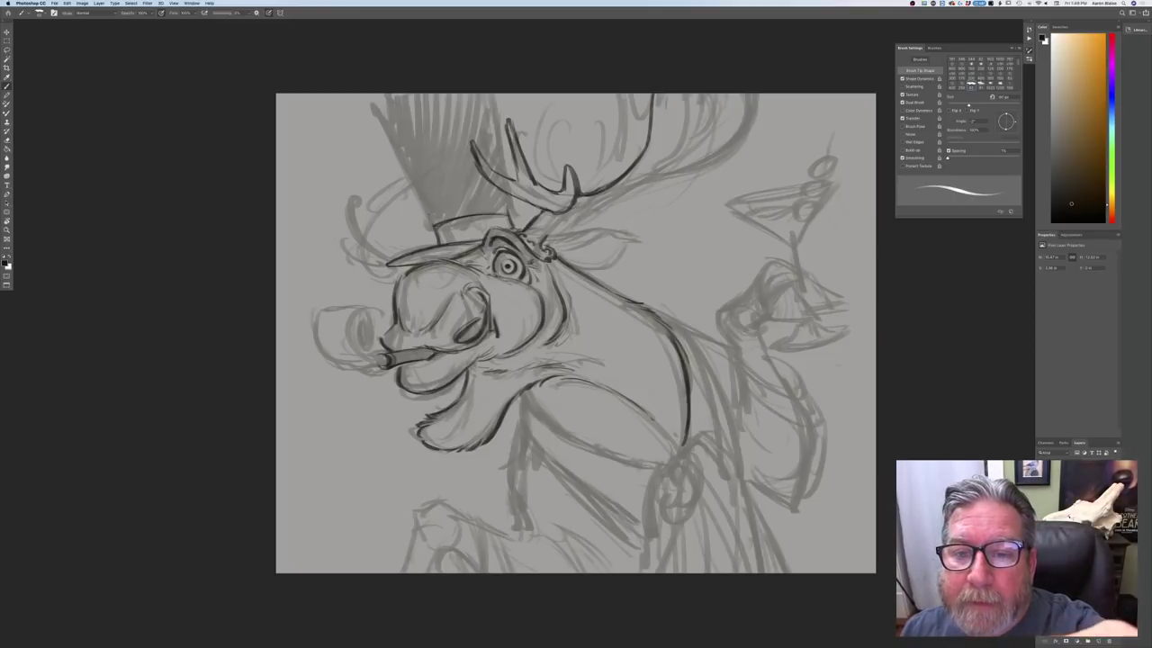
{"action": "mouse_move", "coordinate": [668, 111]}
{"action": "left_mouse_down"}
{"action": "mouse_move", "coordinate": [670, 149]}
{"action": "mouse_move", "coordinate": [656, 169]}
{"action": "mouse_move", "coordinate": [707, 94]}
{"action": "mouse_move", "coordinate": [700, 138]}
{"action": "left_mouse_up"}
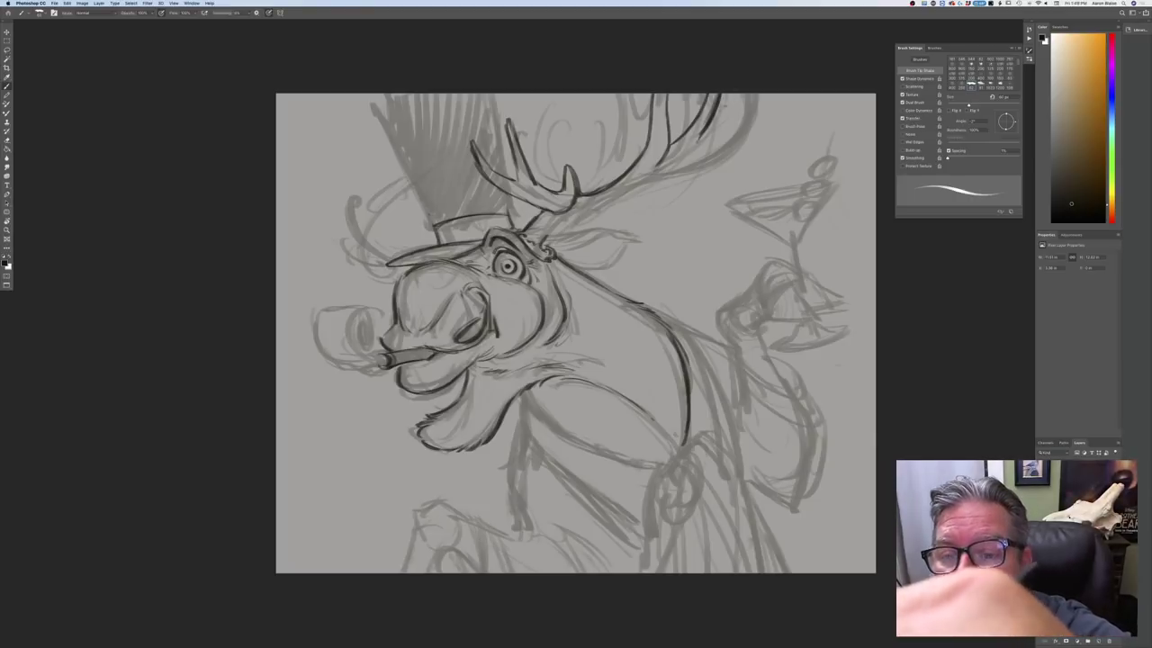
{"action": "mouse_move", "coordinate": [730, 94]}
{"action": "left_mouse_down"}
{"action": "mouse_move", "coordinate": [709, 122]}
{"action": "mouse_move", "coordinate": [742, 129]}
{"action": "mouse_move", "coordinate": [676, 171]}
{"action": "left_mouse_up"}
{"action": "mouse_move", "coordinate": [731, 137]}
{"action": "left_mouse_down"}
{"action": "mouse_move", "coordinate": [627, 207]}
{"action": "mouse_move", "coordinate": [544, 241]}
{"action": "mouse_move", "coordinate": [558, 231]}
{"action": "left_mouse_up"}
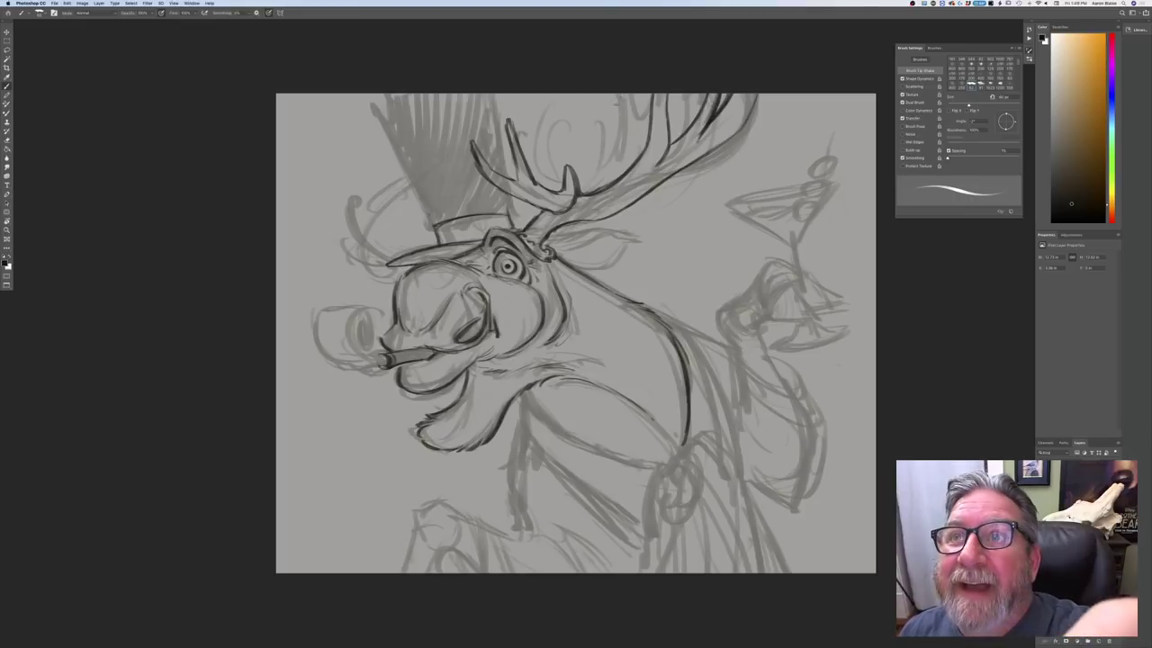
{"action": "mouse_move", "coordinate": [620, 91]}
{"action": "left_mouse_down"}
{"action": "mouse_move", "coordinate": [622, 144]}
{"action": "mouse_move", "coordinate": [584, 187]}
{"action": "left_mouse_up"}
{"action": "left_click_drag", "start_coordinate": [620, 145], "coordinate": [582, 190]}
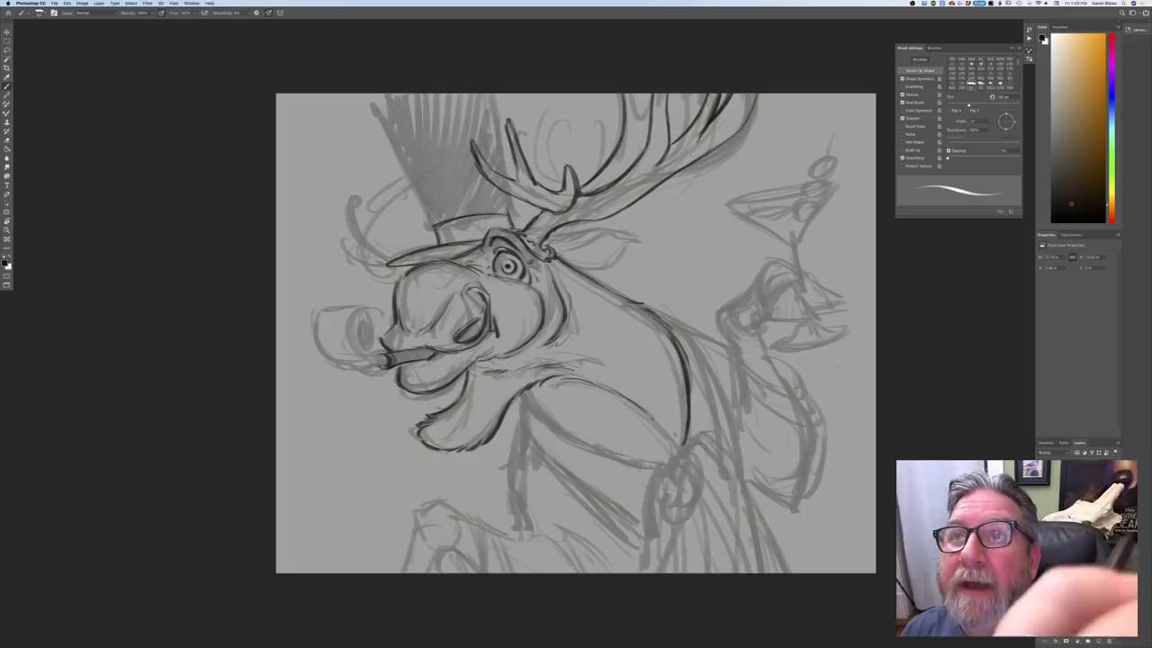
{"action": "left_click_drag", "start_coordinate": [636, 95], "coordinate": [646, 106]}
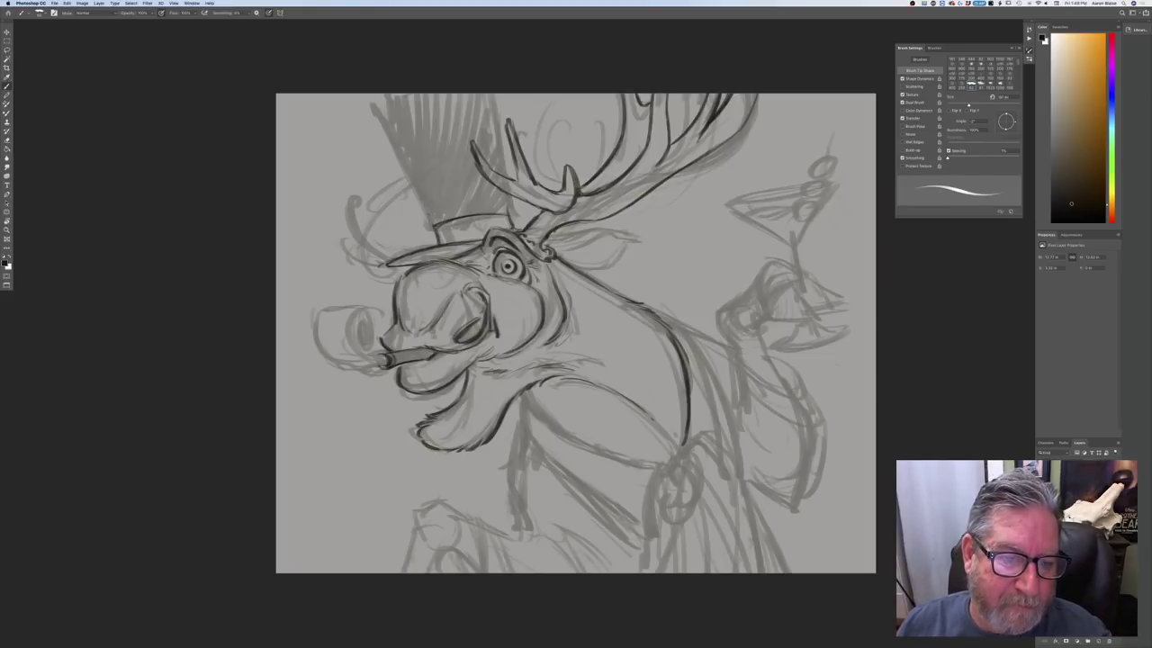
Outline the far antler's short front tines curving up from the front of the hat brim
{"action": "left_click_drag", "start_coordinate": [369, 235], "coordinate": [393, 250]}
{"action": "mouse_move", "coordinate": [359, 194]}
{"action": "left_mouse_down"}
{"action": "mouse_move", "coordinate": [386, 248]}
{"action": "mouse_move", "coordinate": [354, 212]}
{"action": "left_mouse_up"}
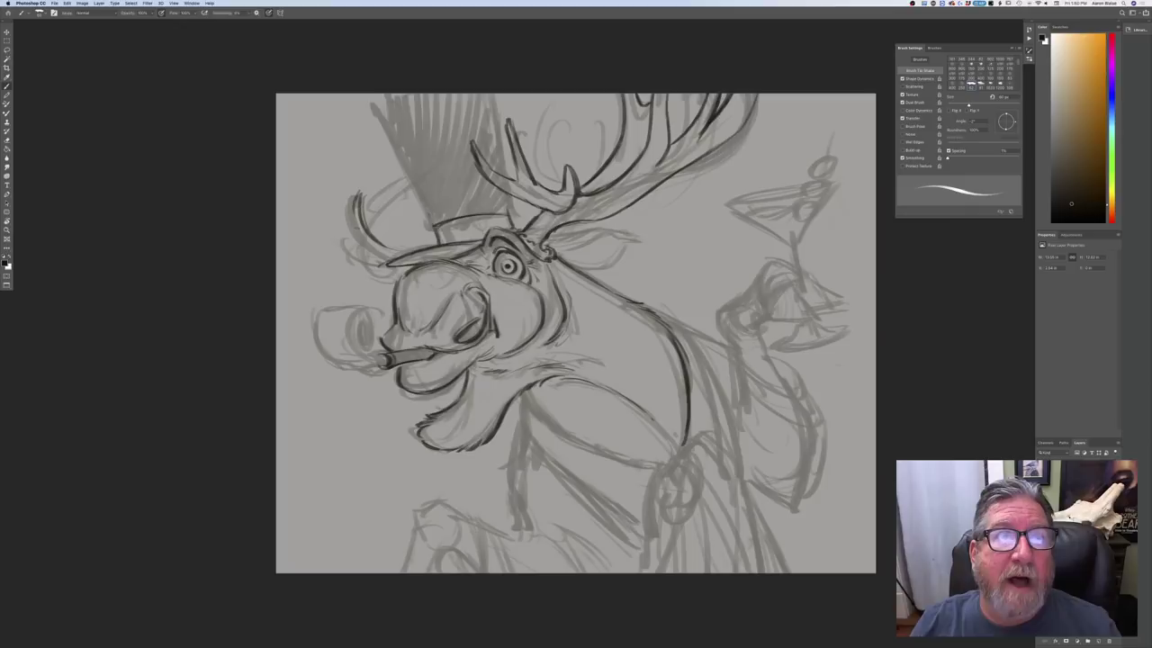
{"action": "mouse_move", "coordinate": [354, 214]}
{"action": "left_mouse_down"}
{"action": "mouse_move", "coordinate": [362, 239]}
{"action": "mouse_move", "coordinate": [340, 230]}
{"action": "mouse_move", "coordinate": [353, 189]}
{"action": "mouse_move", "coordinate": [334, 193]}
{"action": "mouse_move", "coordinate": [333, 222]}
{"action": "mouse_move", "coordinate": [379, 260]}
{"action": "mouse_move", "coordinate": [366, 252]}
{"action": "mouse_move", "coordinate": [401, 251]}
{"action": "mouse_move", "coordinate": [392, 258]}
{"action": "left_mouse_up"}
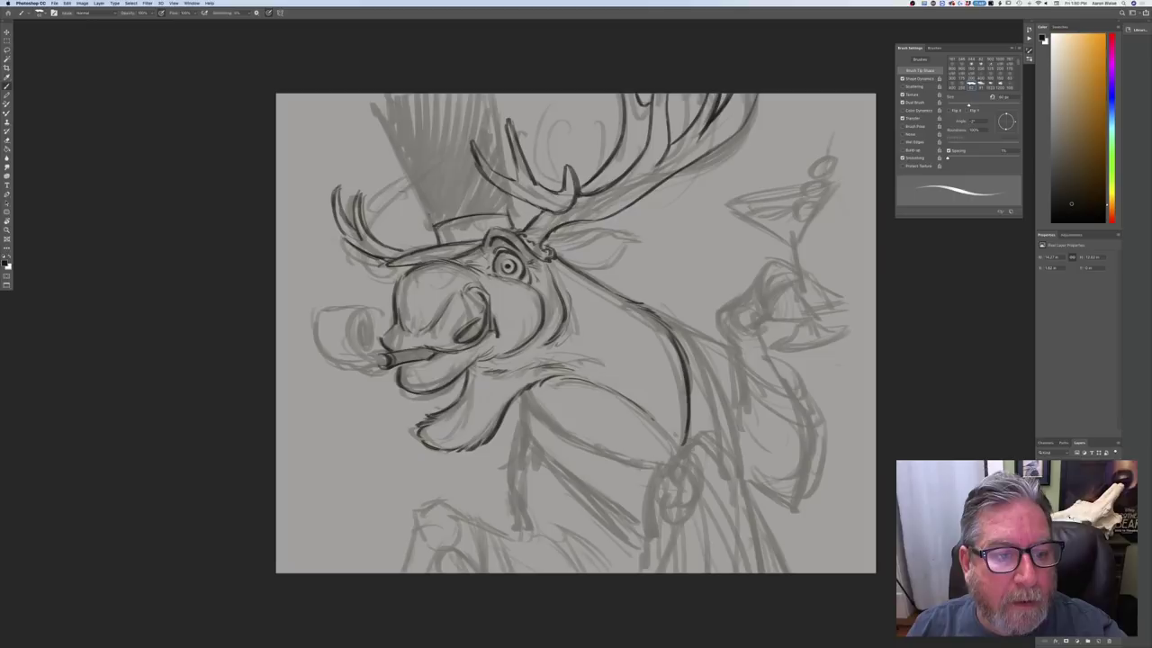
Draw the far antler's taller tines in front of the top hat and add the inner contour near the brim
{"action": "left_click_drag", "start_coordinate": [402, 193], "coordinate": [377, 131]}
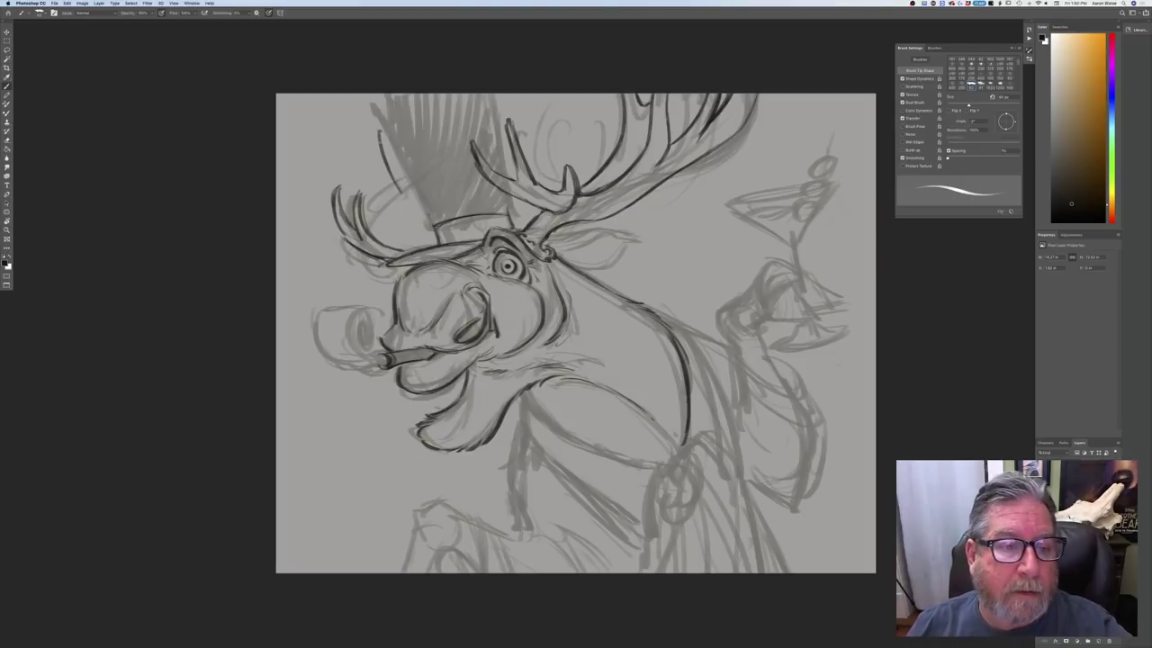
{"action": "left_click_drag", "start_coordinate": [377, 131], "coordinate": [405, 196]}
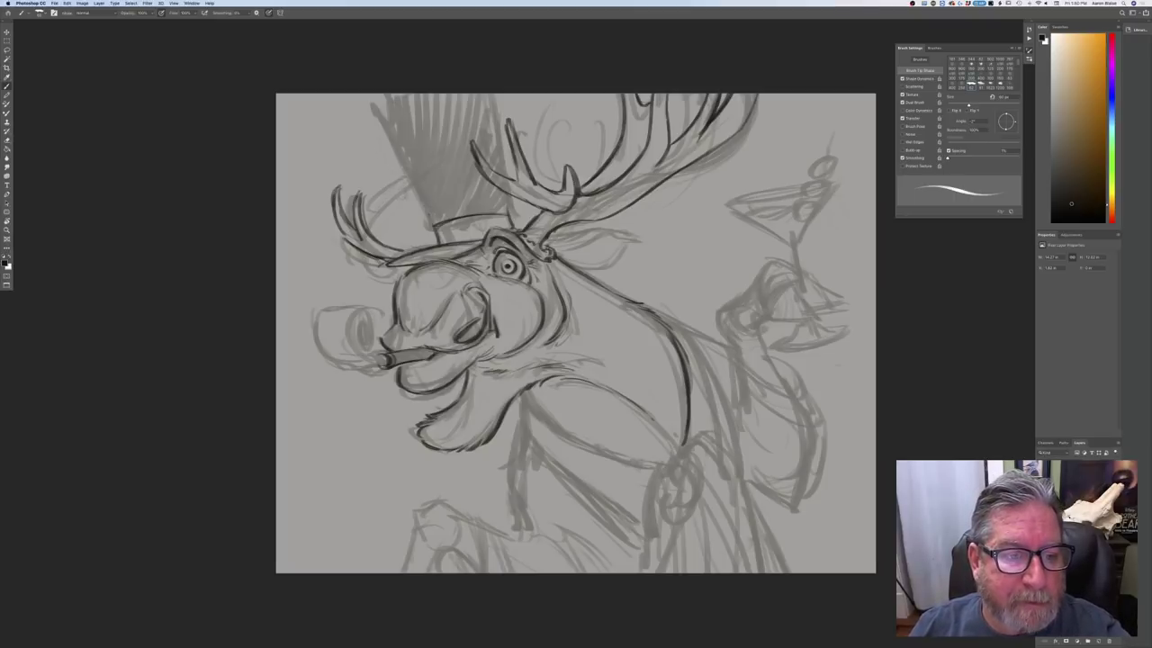
{"action": "mouse_move", "coordinate": [398, 192]}
{"action": "left_mouse_down"}
{"action": "mouse_move", "coordinate": [404, 177]}
{"action": "mouse_move", "coordinate": [377, 164]}
{"action": "mouse_move", "coordinate": [355, 109]}
{"action": "left_mouse_up"}
{"action": "mouse_move", "coordinate": [373, 156]}
{"action": "left_mouse_down"}
{"action": "mouse_move", "coordinate": [352, 128]}
{"action": "mouse_move", "coordinate": [376, 216]}
{"action": "mouse_move", "coordinate": [356, 216]}
{"action": "mouse_move", "coordinate": [344, 180]}
{"action": "left_mouse_up"}
{"action": "left_click_drag", "start_coordinate": [329, 133], "coordinate": [355, 197]}
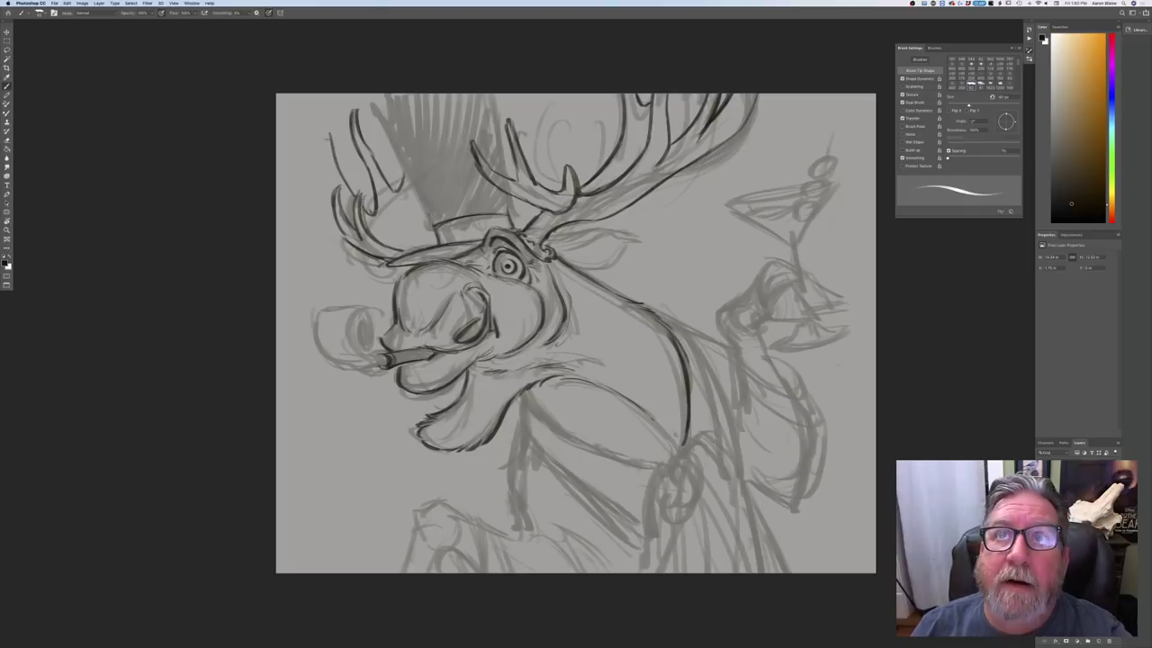
{"action": "left_click_drag", "start_coordinate": [325, 137], "coordinate": [340, 214]}
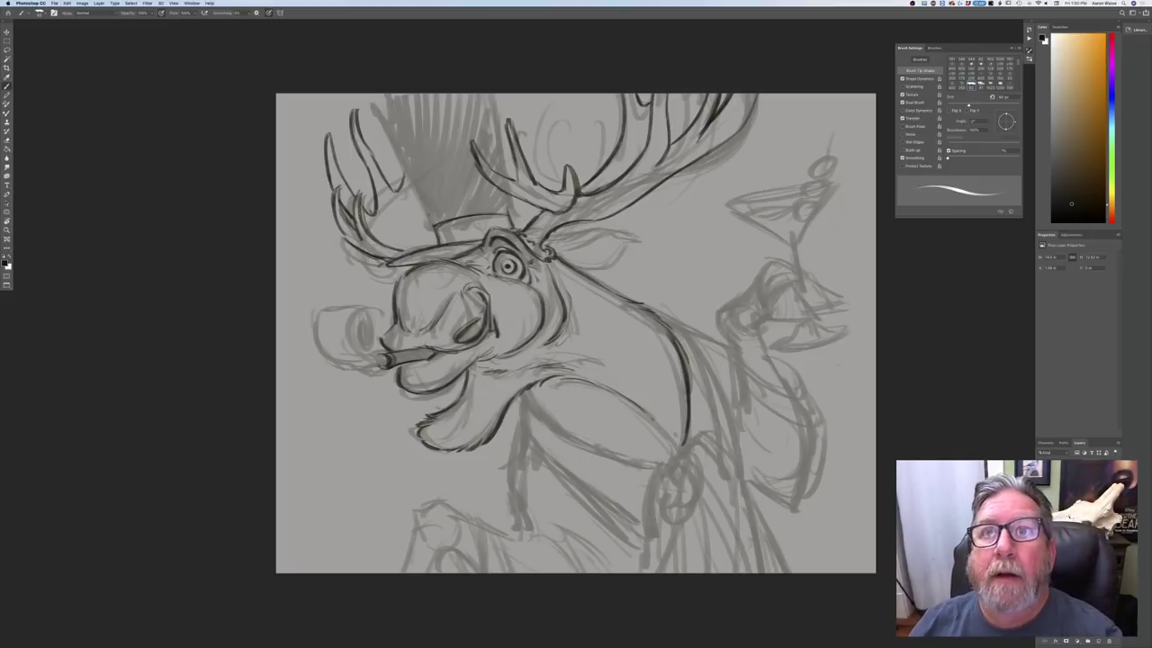
{"action": "left_click_drag", "start_coordinate": [369, 233], "coordinate": [405, 250]}
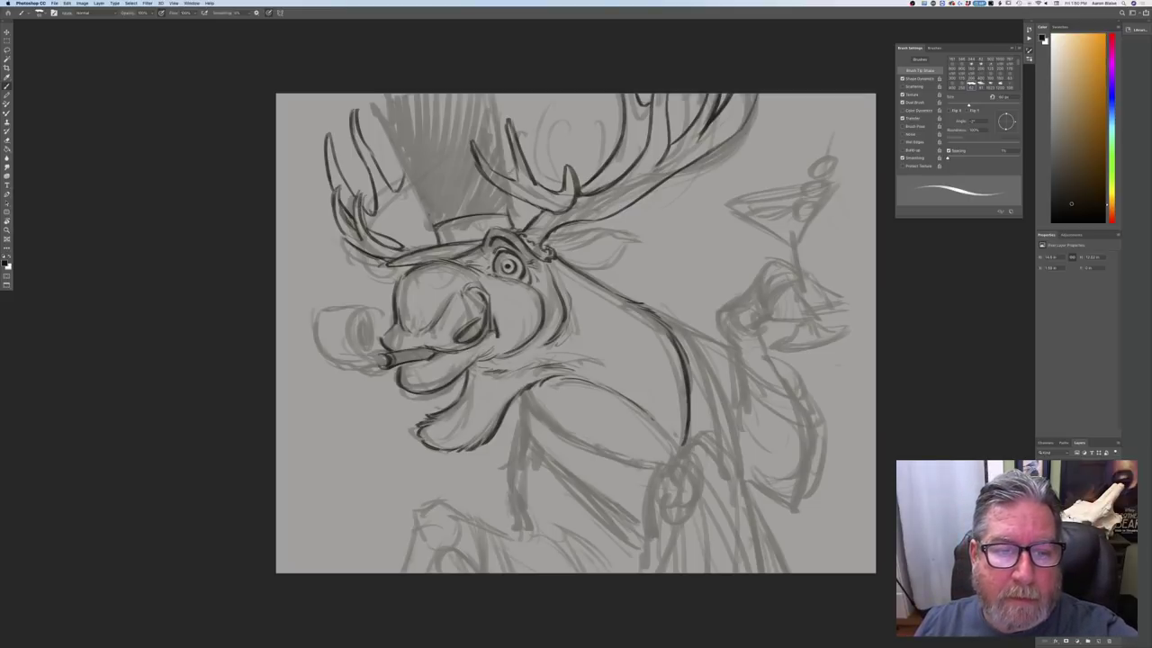
Trace the curved inner edge and tine of the near antler just behind the top hat
{"action": "left_click_drag", "start_coordinate": [528, 162], "coordinate": [543, 152]}
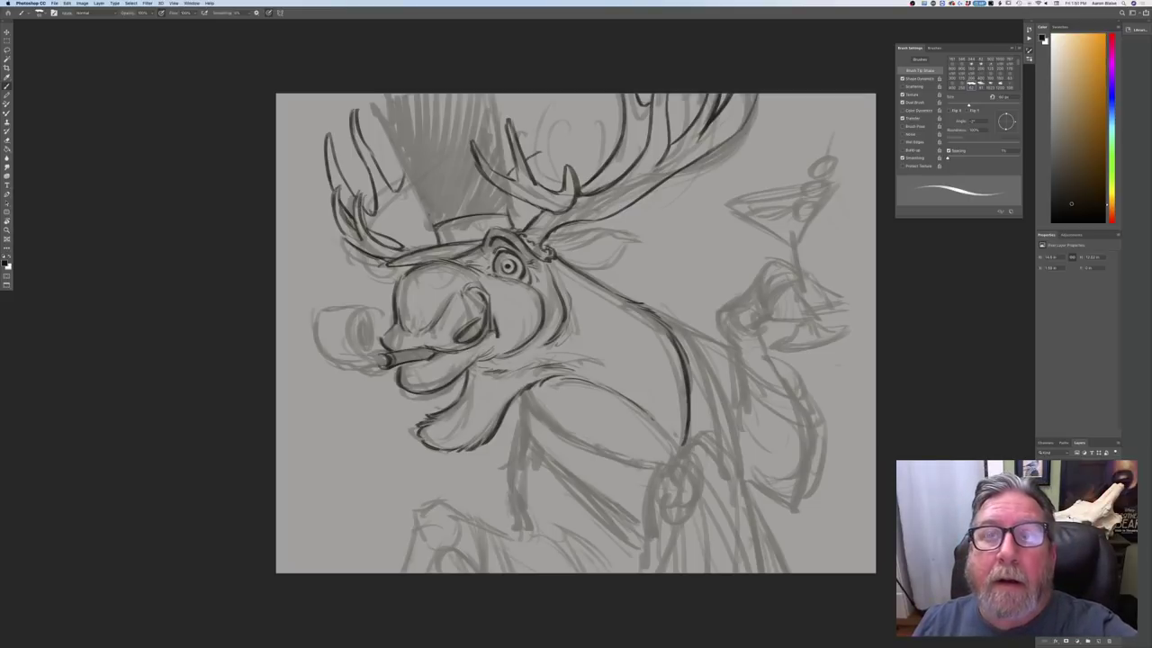
{"action": "mouse_move", "coordinate": [531, 138]}
{"action": "left_mouse_down"}
{"action": "mouse_move", "coordinate": [540, 151]}
{"action": "mouse_move", "coordinate": [548, 94]}
{"action": "mouse_move", "coordinate": [538, 153]}
{"action": "left_mouse_up"}
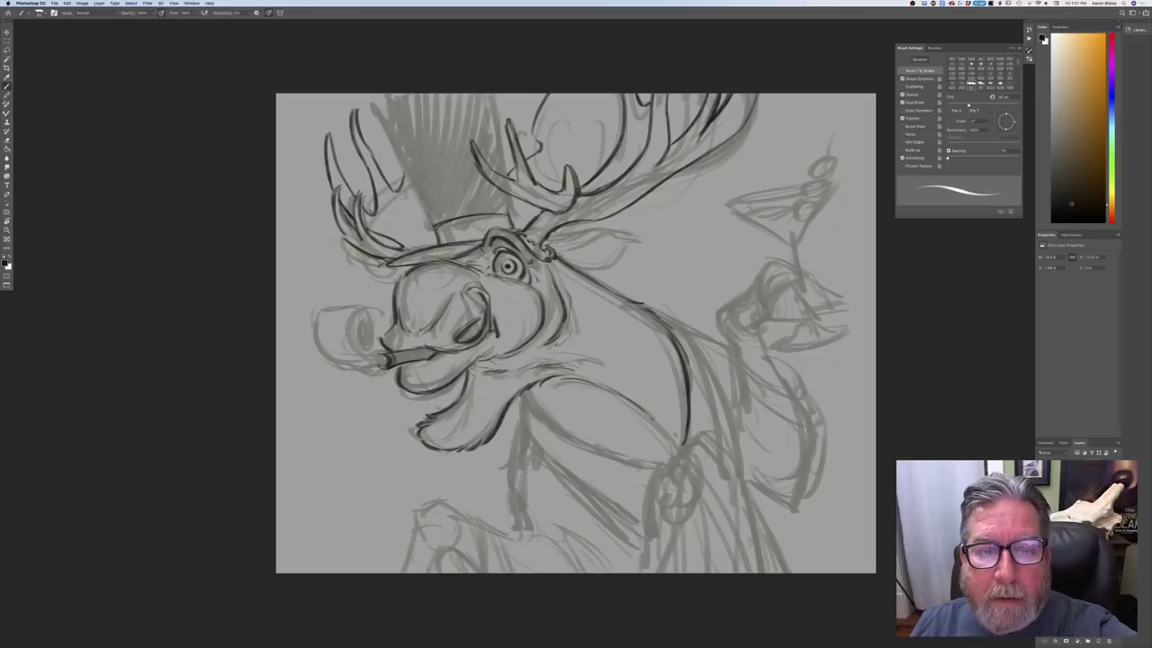
{"action": "left_click_drag", "start_coordinate": [533, 95], "coordinate": [523, 104]}
Outline the top hat's crown with dark lines along both sides and its upper front corner
{"action": "mouse_move", "coordinate": [523, 103]}
{"action": "left_mouse_down"}
{"action": "mouse_move", "coordinate": [532, 94]}
{"action": "mouse_move", "coordinate": [501, 99]}
{"action": "mouse_move", "coordinate": [492, 121]}
{"action": "left_mouse_up"}
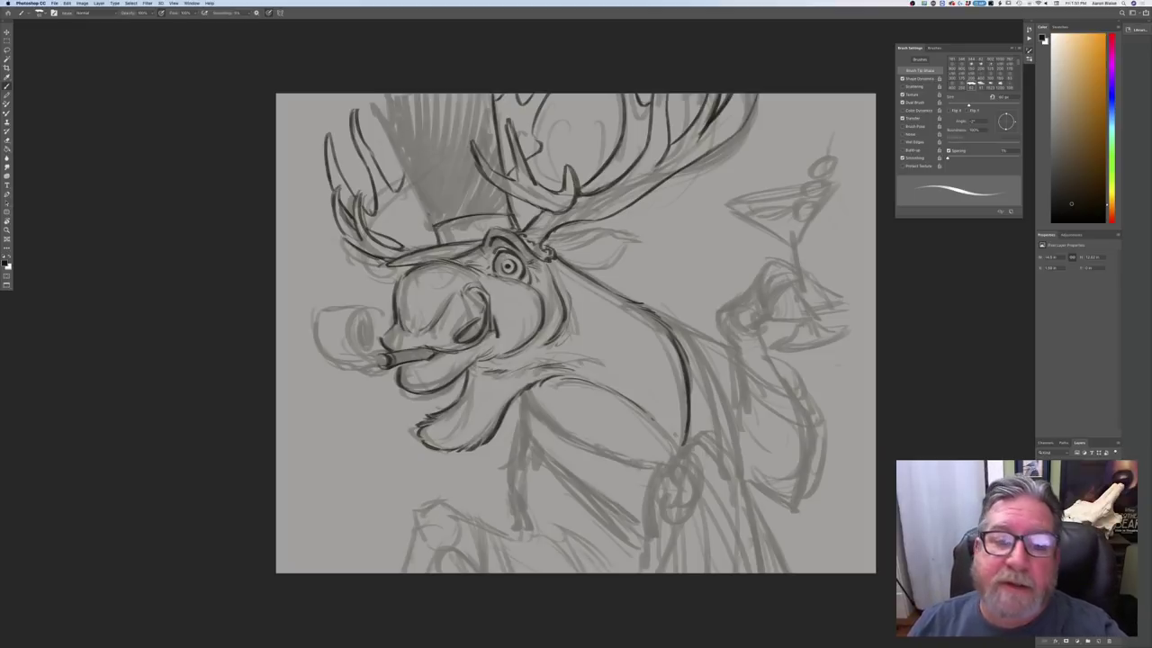
{"action": "left_click_drag", "start_coordinate": [387, 108], "coordinate": [429, 210]}
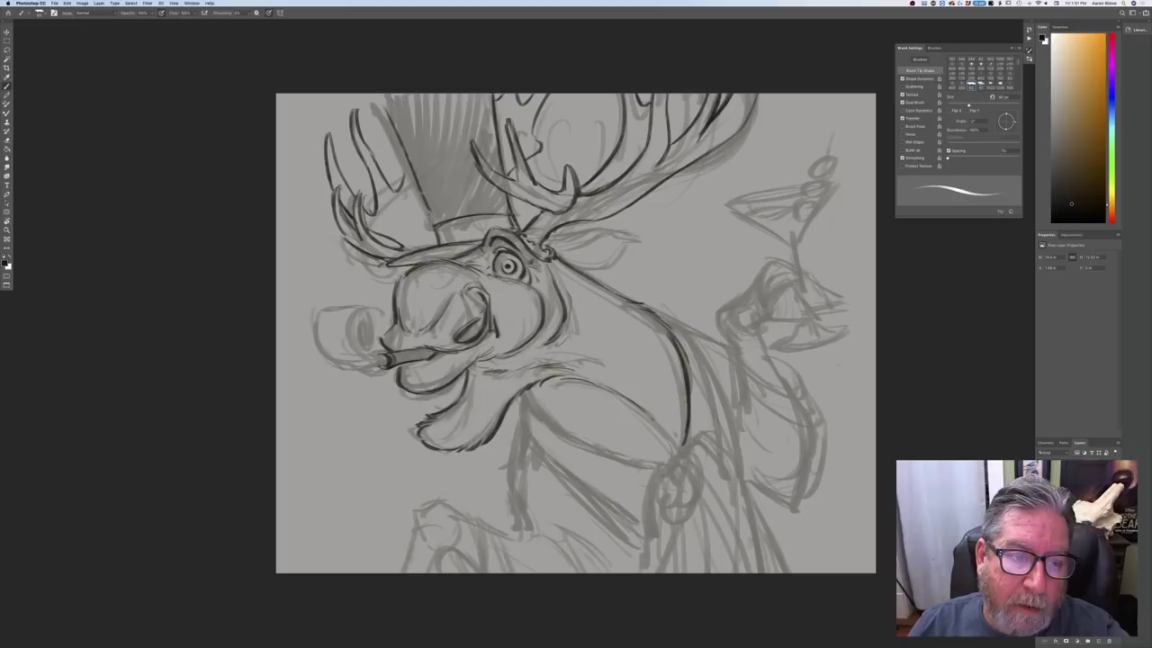
{"action": "left_click_drag", "start_coordinate": [414, 167], "coordinate": [438, 243]}
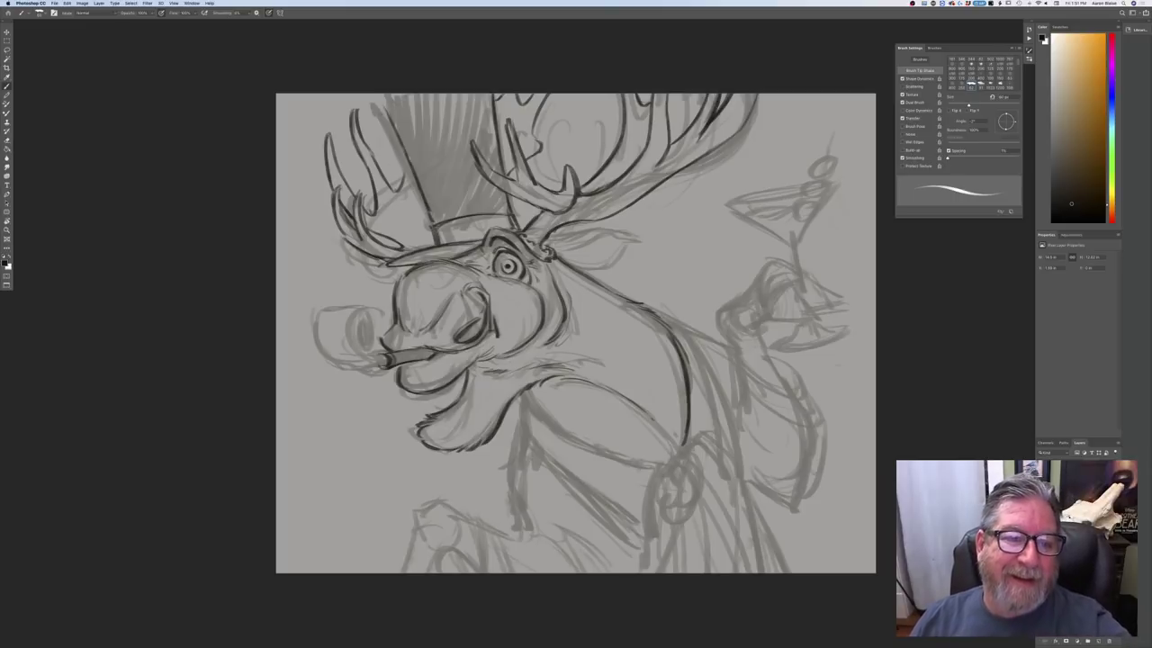
{"action": "left_click_drag", "start_coordinate": [392, 124], "coordinate": [409, 171]}
{"action": "mouse_move", "coordinate": [381, 103]}
{"action": "left_mouse_down"}
{"action": "mouse_move", "coordinate": [396, 95]}
{"action": "mouse_move", "coordinate": [389, 120]}
{"action": "mouse_move", "coordinate": [427, 205]}
{"action": "left_mouse_up"}
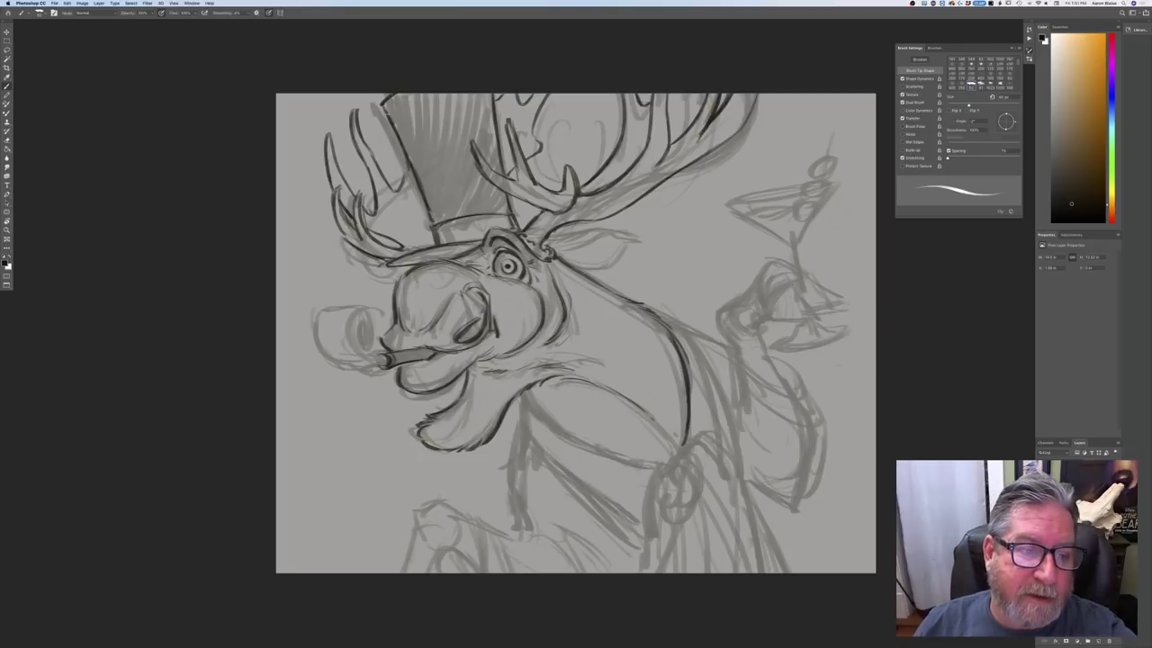
{"action": "left_click_drag", "start_coordinate": [401, 151], "coordinate": [407, 187]}
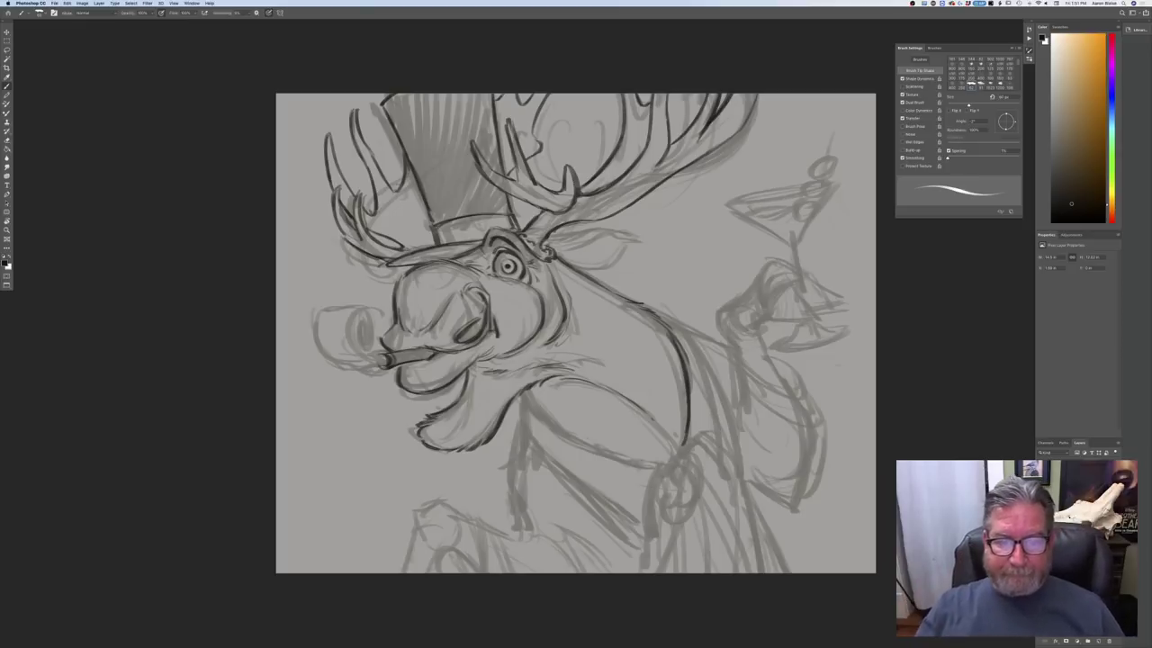
Outline the moose's pointed ear and add its inner fold
{"action": "mouse_move", "coordinate": [551, 236]}
{"action": "left_mouse_down"}
{"action": "mouse_move", "coordinate": [601, 229]}
{"action": "mouse_move", "coordinate": [646, 242]}
{"action": "mouse_move", "coordinate": [578, 269]}
{"action": "mouse_move", "coordinate": [585, 239]}
{"action": "mouse_move", "coordinate": [621, 235]}
{"action": "left_mouse_up"}
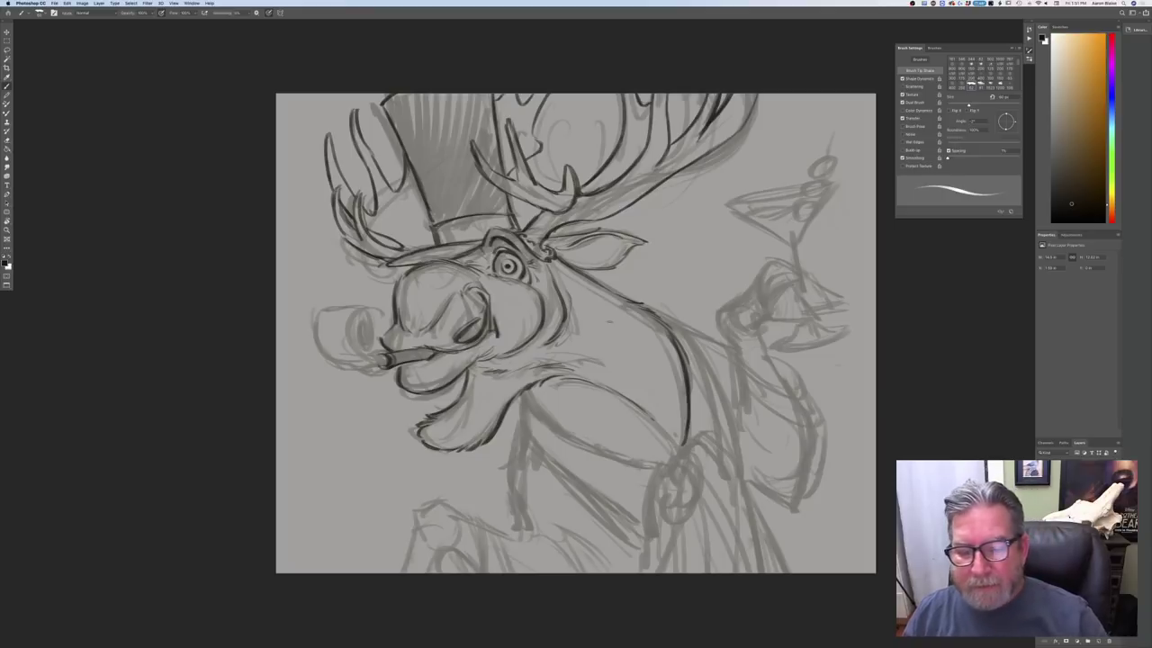
{"action": "mouse_move", "coordinate": [557, 253]}
{"action": "left_mouse_down"}
{"action": "mouse_move", "coordinate": [579, 265]}
{"action": "mouse_move", "coordinate": [614, 255]}
{"action": "left_mouse_up"}
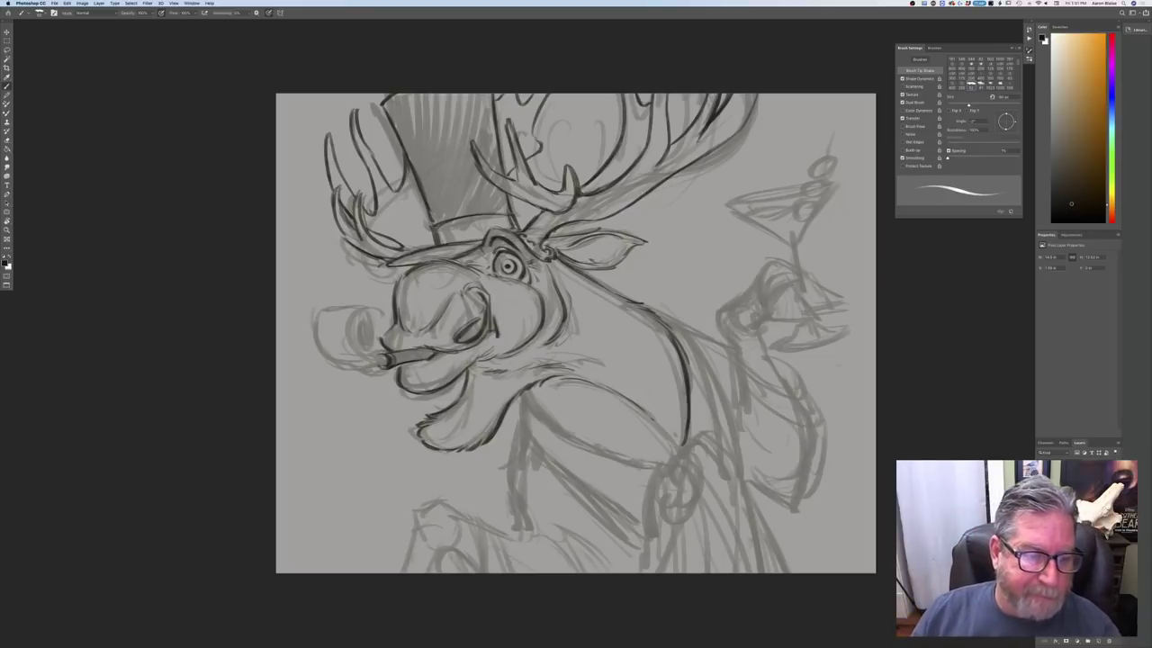
Outline the curled end of the party blower in front of the muzzle, including its inner spiral
{"action": "mouse_move", "coordinate": [360, 310]}
{"action": "left_mouse_down"}
{"action": "mouse_move", "coordinate": [350, 331]}
{"action": "mouse_move", "coordinate": [373, 361]}
{"action": "mouse_move", "coordinate": [372, 331]}
{"action": "mouse_move", "coordinate": [365, 345]}
{"action": "mouse_move", "coordinate": [360, 329]}
{"action": "left_mouse_up"}
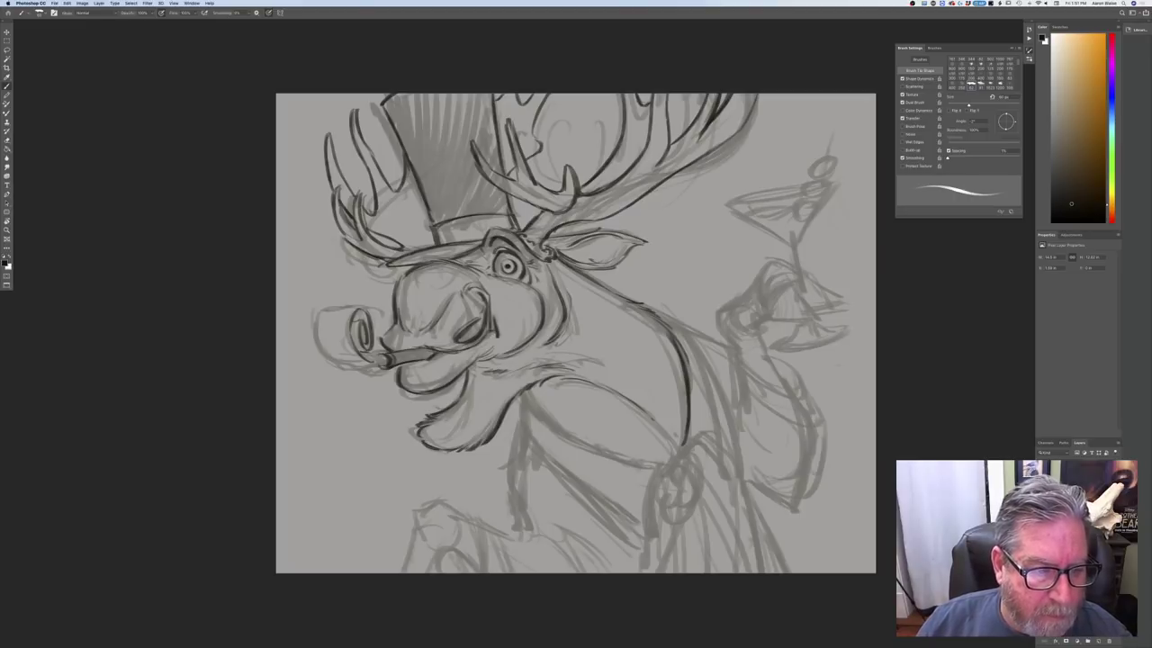
{"action": "mouse_move", "coordinate": [349, 307]}
{"action": "left_mouse_down"}
{"action": "mouse_move", "coordinate": [326, 311]}
{"action": "mouse_move", "coordinate": [310, 338]}
{"action": "mouse_move", "coordinate": [338, 367]}
{"action": "mouse_move", "coordinate": [327, 362]}
{"action": "mouse_move", "coordinate": [385, 365]}
{"action": "mouse_move", "coordinate": [368, 370]}
{"action": "left_mouse_up"}
{"action": "left_click_drag", "start_coordinate": [325, 359], "coordinate": [360, 369]}
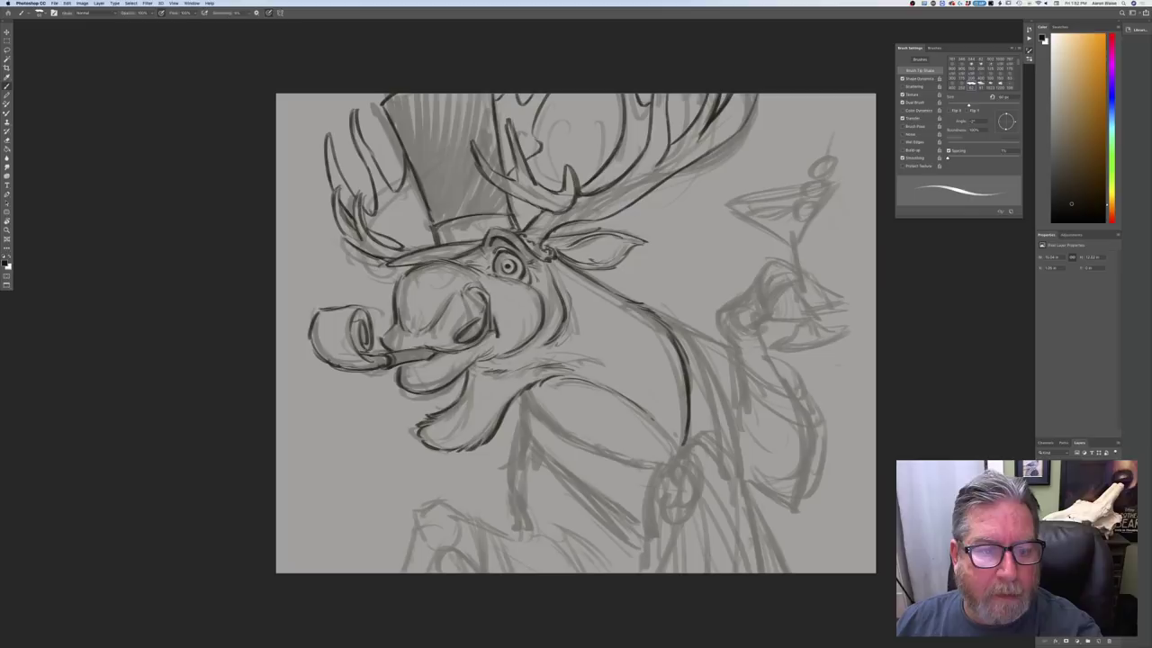
Draw the upper edge of the hat band and letter "2020" across the band
{"action": "mouse_move", "coordinate": [436, 194]}
{"action": "left_mouse_down"}
{"action": "mouse_move", "coordinate": [483, 183]}
{"action": "mouse_move", "coordinate": [469, 154]}
{"action": "left_mouse_up"}
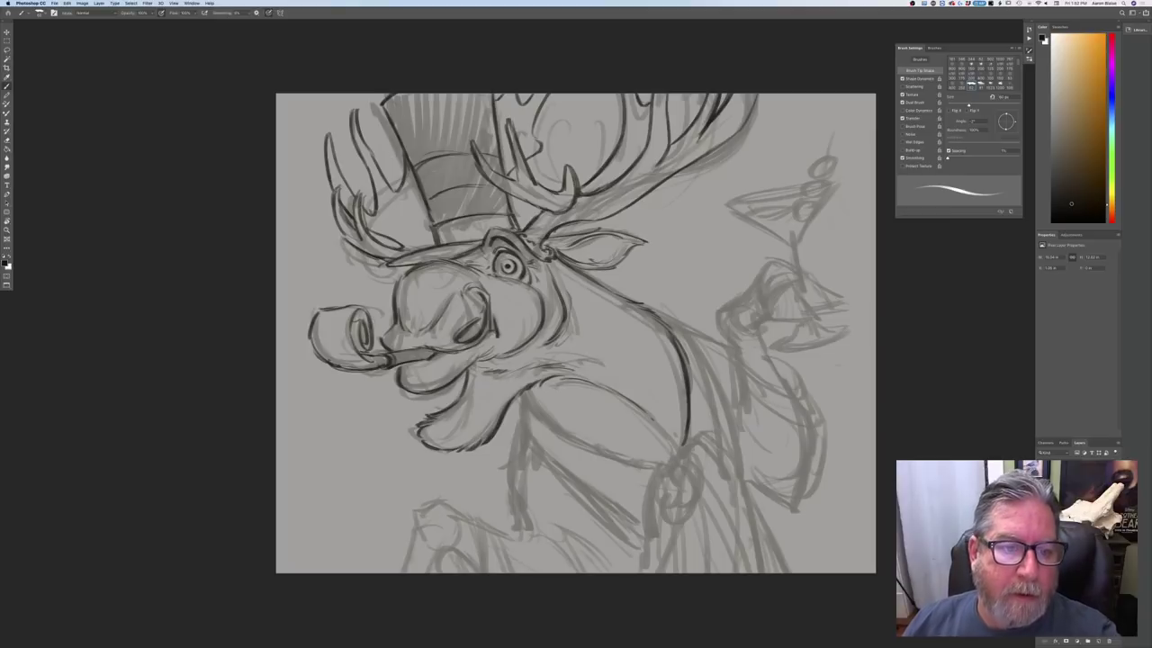
{"action": "mouse_move", "coordinate": [417, 174]}
{"action": "left_mouse_down"}
{"action": "mouse_move", "coordinate": [425, 189]}
{"action": "mouse_move", "coordinate": [473, 171]}
{"action": "mouse_move", "coordinate": [486, 178]}
{"action": "left_mouse_up"}
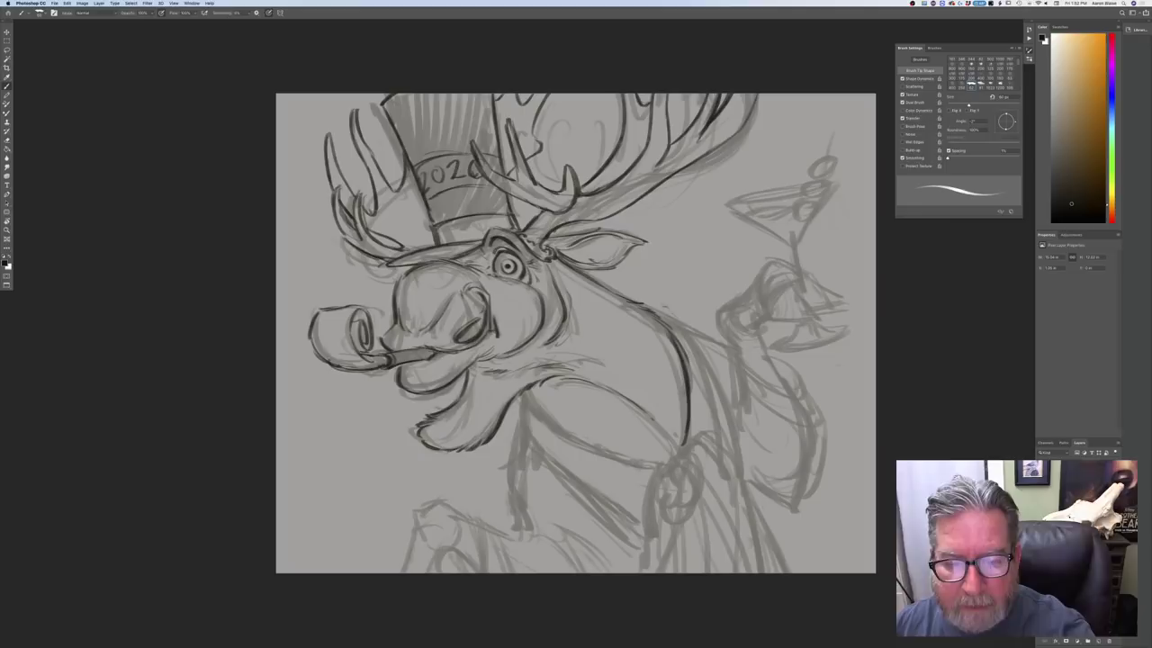
{"action": "left_click_drag", "start_coordinate": [662, 332], "coordinate": [531, 407]}
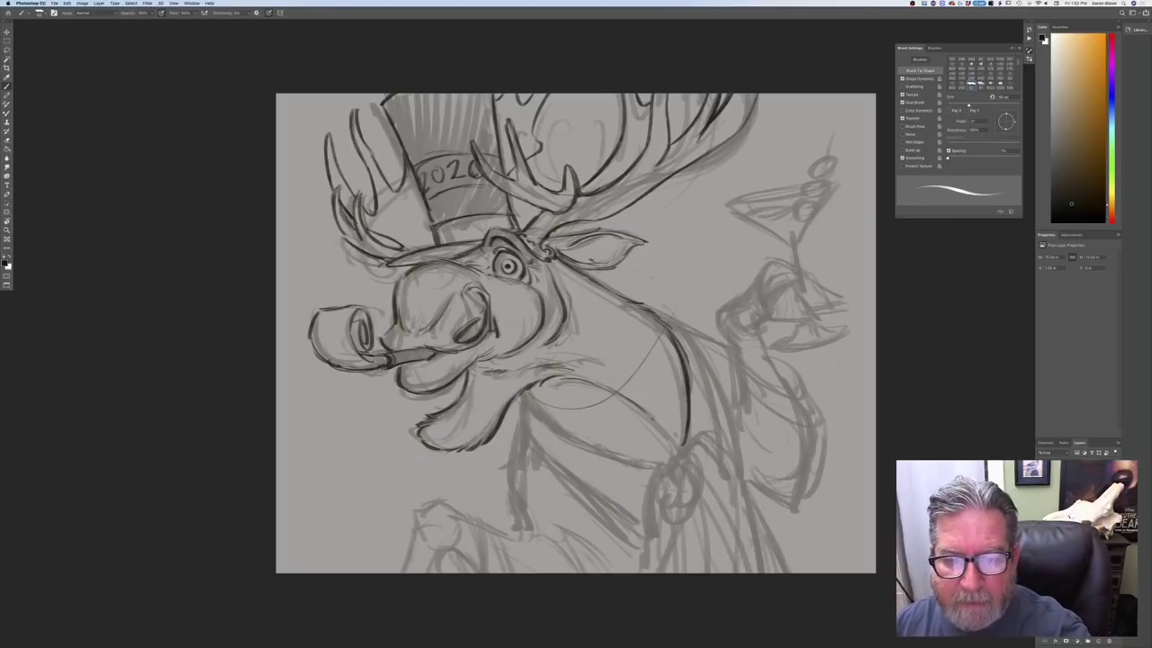
{"action": "left_click_drag", "start_coordinate": [605, 268], "coordinate": [643, 272]}
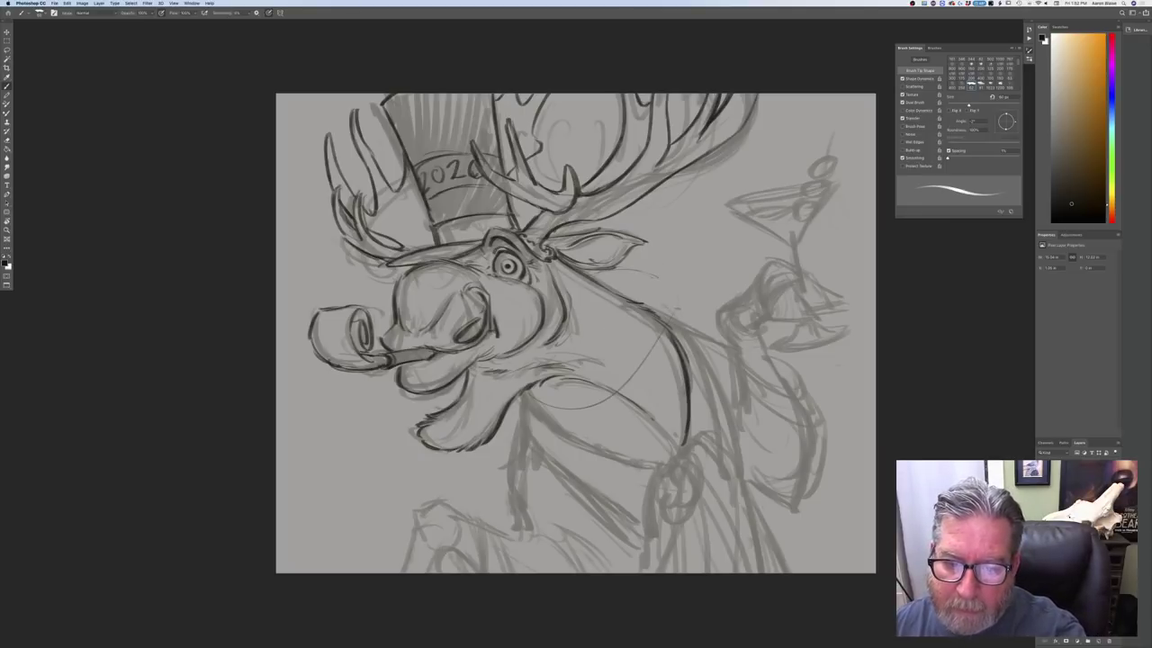
{"action": "left_click_drag", "start_coordinate": [675, 326], "coordinate": [686, 301]}
{"action": "left_click_drag", "start_coordinate": [701, 294], "coordinate": [700, 321]}
{"action": "mouse_move", "coordinate": [676, 279]}
{"action": "left_mouse_down"}
{"action": "mouse_move", "coordinate": [695, 297]}
{"action": "mouse_move", "coordinate": [673, 256]}
{"action": "mouse_move", "coordinate": [694, 260]}
{"action": "left_mouse_up"}
{"action": "left_click_drag", "start_coordinate": [659, 227], "coordinate": [676, 247]}
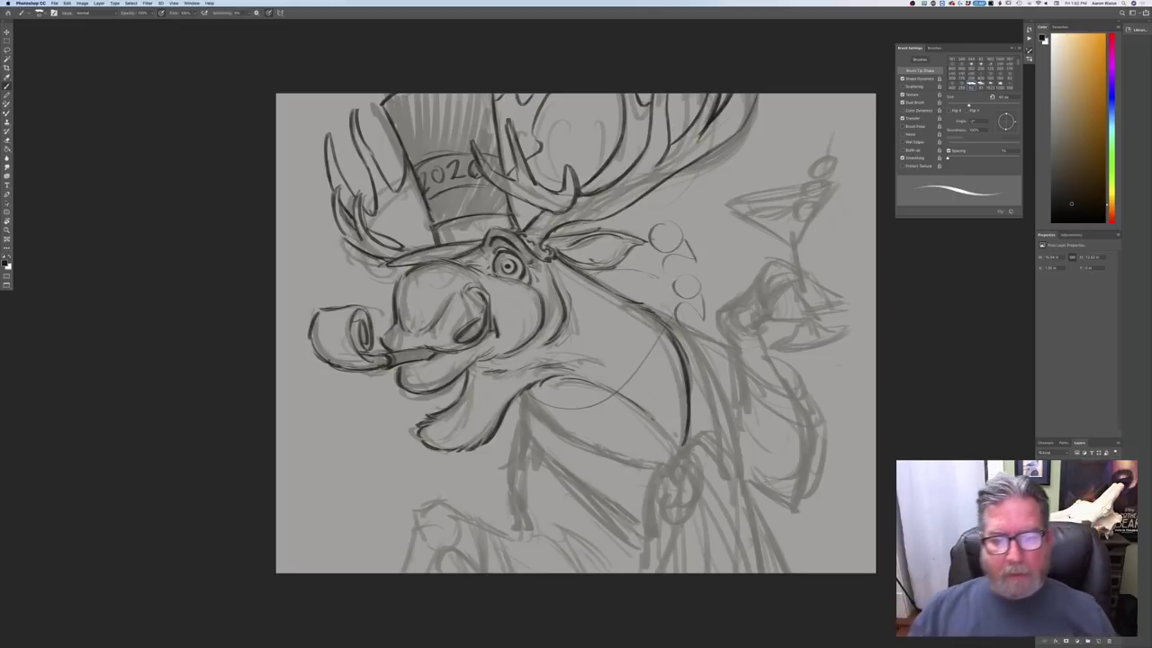
{"action": "key", "text": "super+z"}
{"action": "key", "text": "super+z"}
{"action": "key", "text": "super+z"}
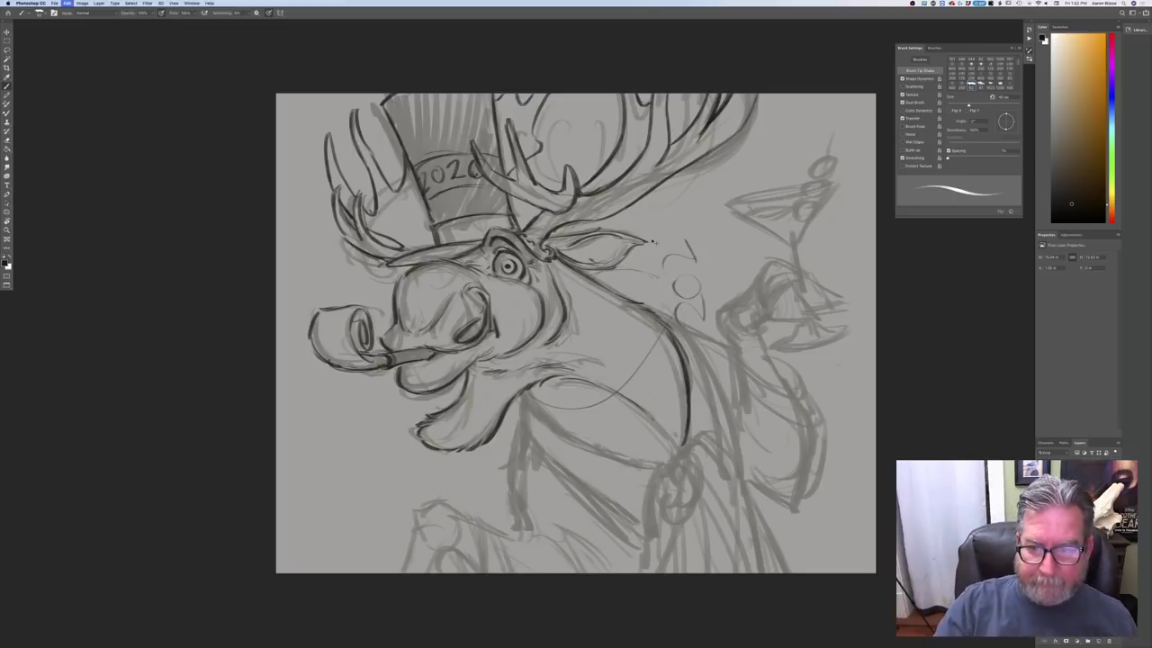
{"action": "key", "text": "super+z"}
{"action": "key", "text": "super+z"}
{"action": "key", "text": "super+z"}
{"action": "key", "text": "super+z"}
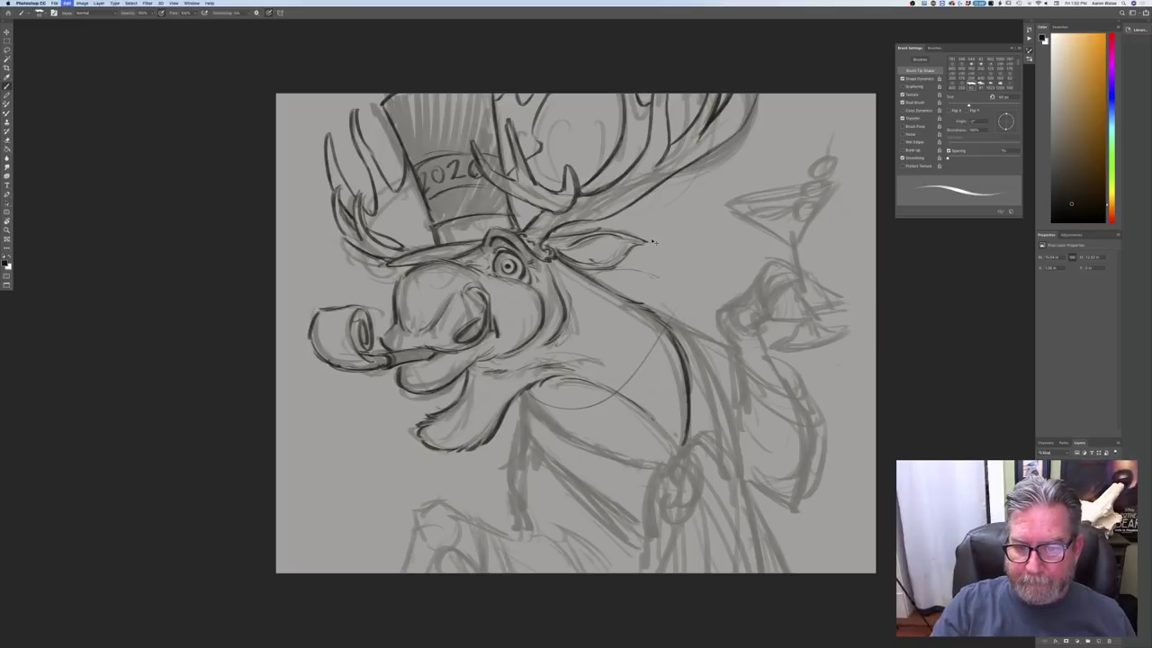
{"action": "key", "text": "super+z"}
{"action": "key", "text": "super+z"}
{"action": "key", "text": "super+z"}
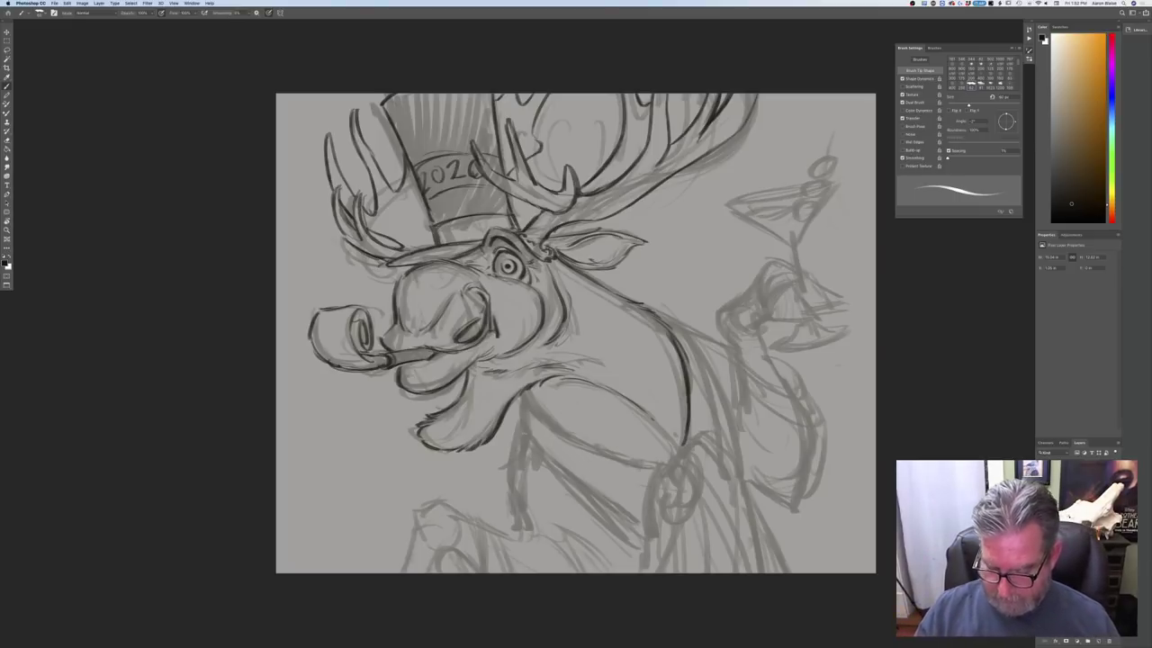
Draw the collar line down the chest, the strap lines down the neck, and the slanted edges of a sign across the chest
{"action": "key", "text": "super+minus"}
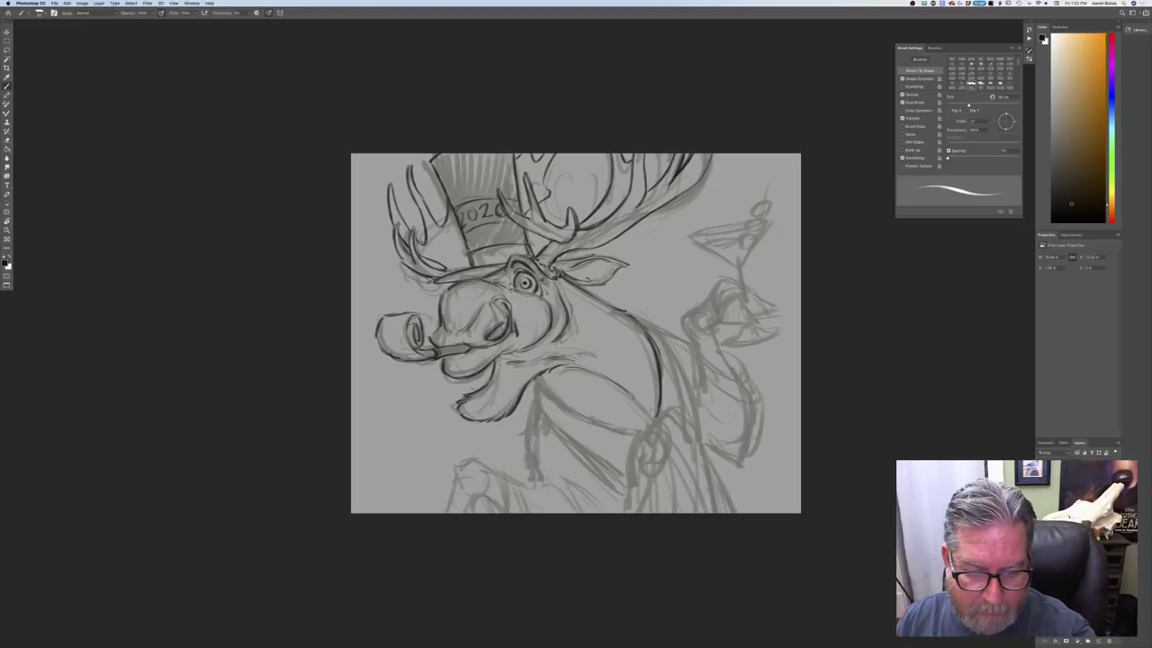
{"action": "mouse_move", "coordinate": [536, 380]}
{"action": "left_mouse_down"}
{"action": "mouse_move", "coordinate": [560, 419]}
{"action": "mouse_move", "coordinate": [593, 430]}
{"action": "left_mouse_up"}
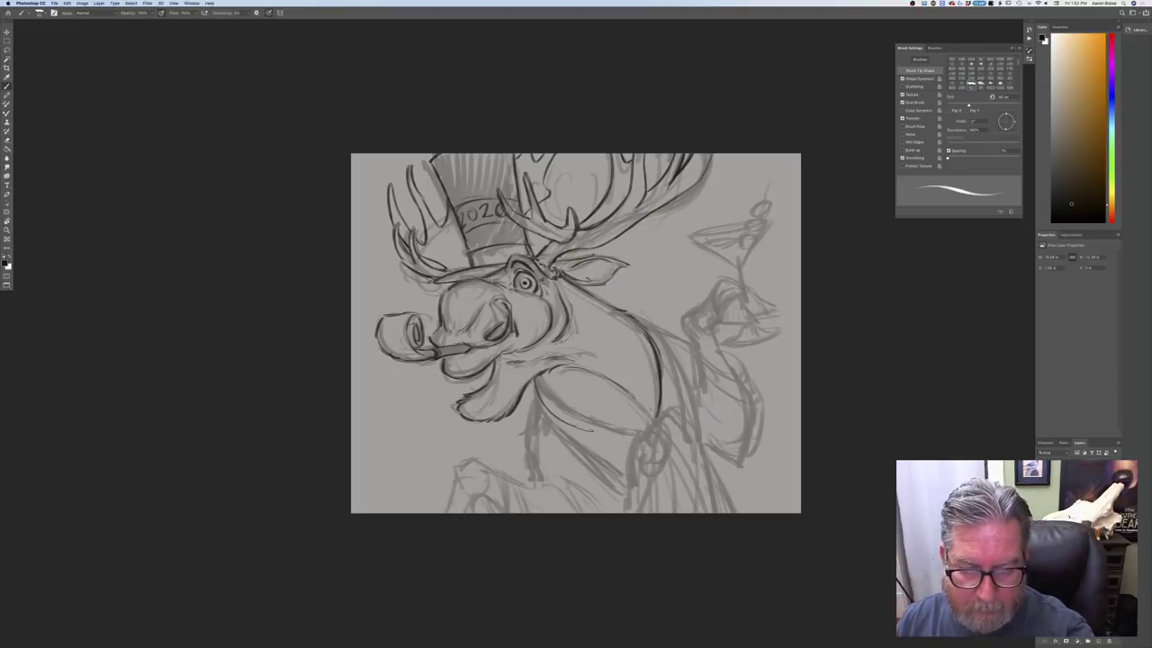
{"action": "mouse_move", "coordinate": [617, 309]}
{"action": "left_mouse_down"}
{"action": "mouse_move", "coordinate": [646, 364]}
{"action": "mouse_move", "coordinate": [634, 409]}
{"action": "left_mouse_up"}
{"action": "left_click_drag", "start_coordinate": [644, 341], "coordinate": [636, 402]}
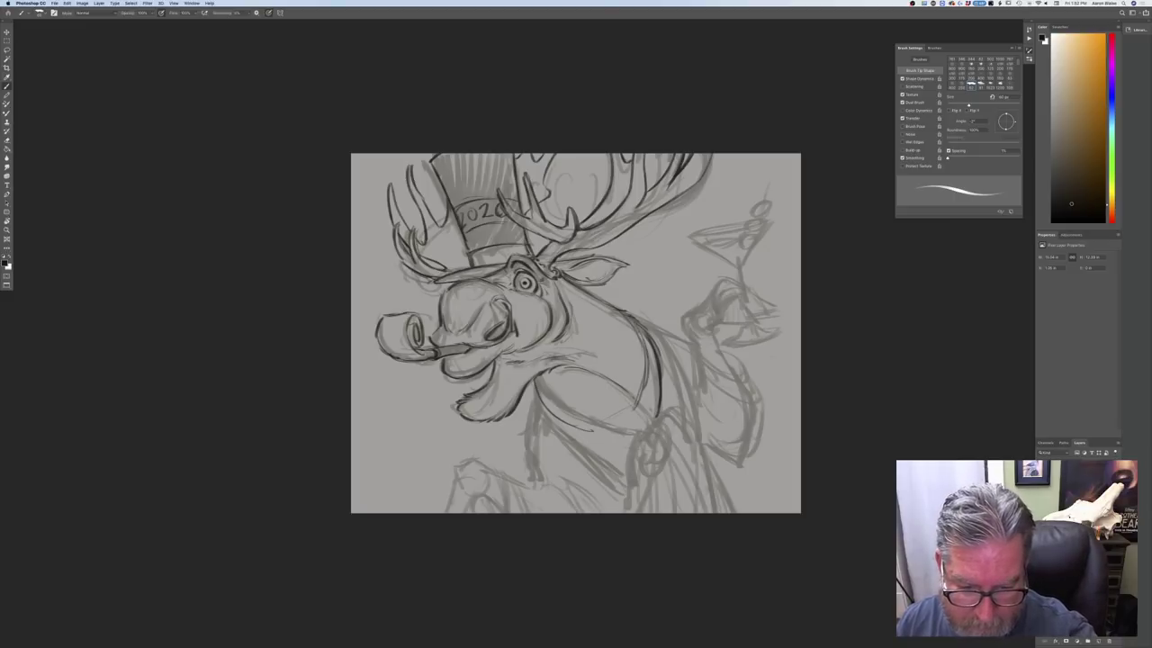
{"action": "mouse_move", "coordinate": [647, 398]}
{"action": "left_mouse_down"}
{"action": "mouse_move", "coordinate": [554, 444]}
{"action": "mouse_move", "coordinate": [682, 429]}
{"action": "left_mouse_up"}
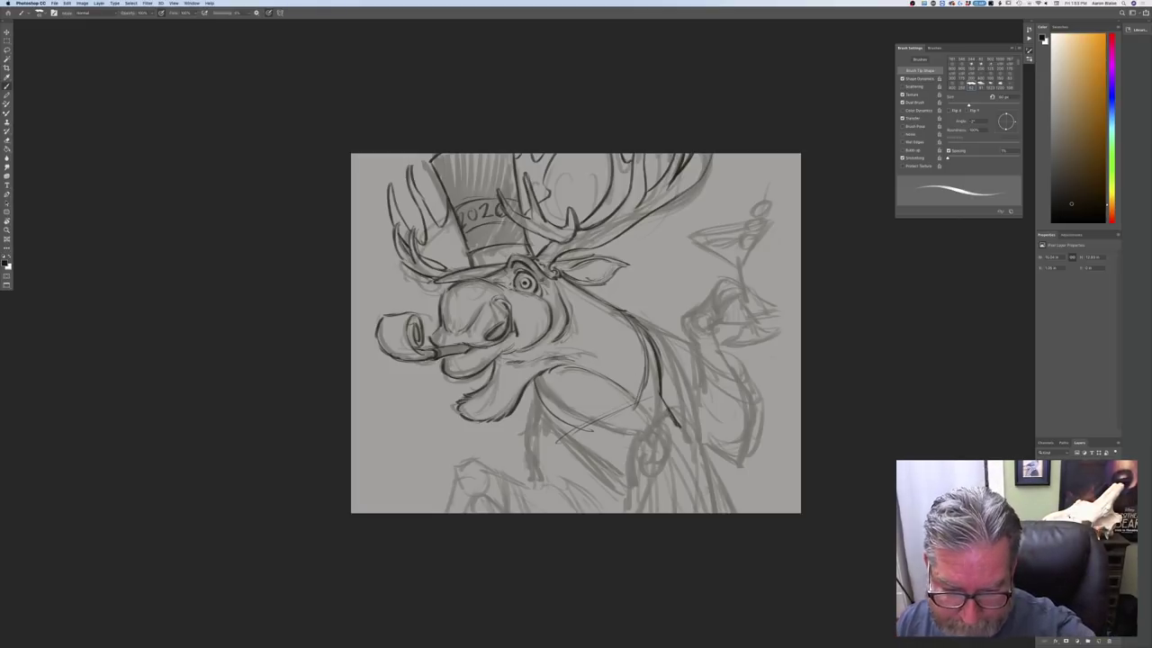
{"action": "left_click_drag", "start_coordinate": [660, 434], "coordinate": [595, 469]}
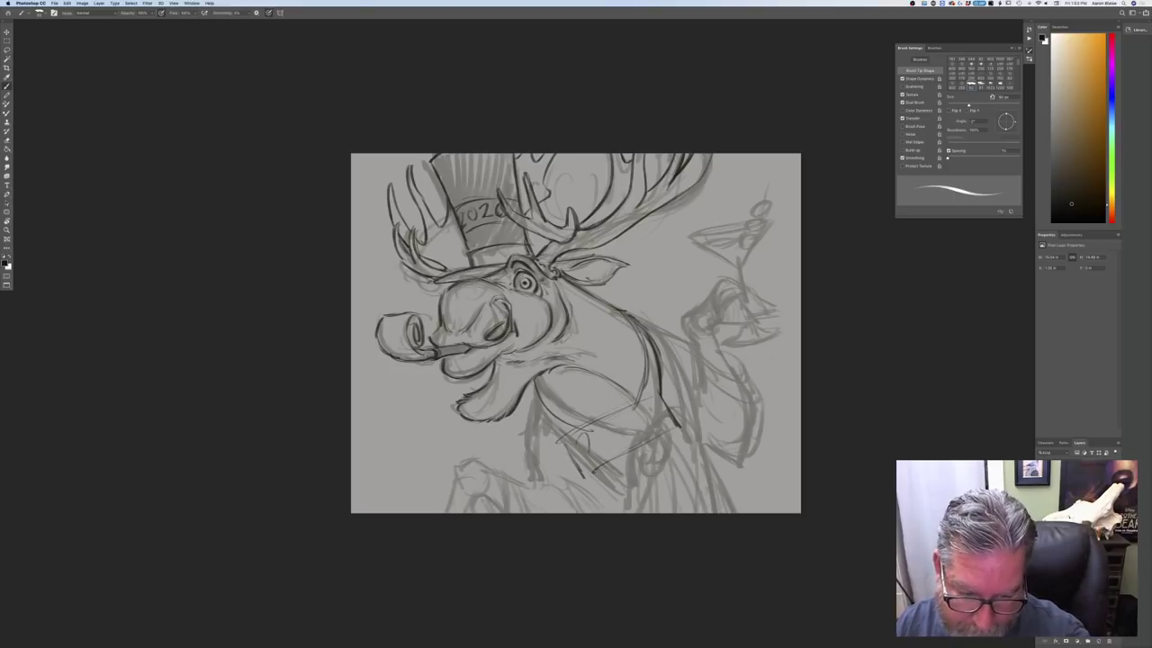
Letter "2020" across the chest sign and redraw the inner edge of the strap running down the neck to it
{"action": "left_click_drag", "start_coordinate": [585, 435], "coordinate": [597, 467]}
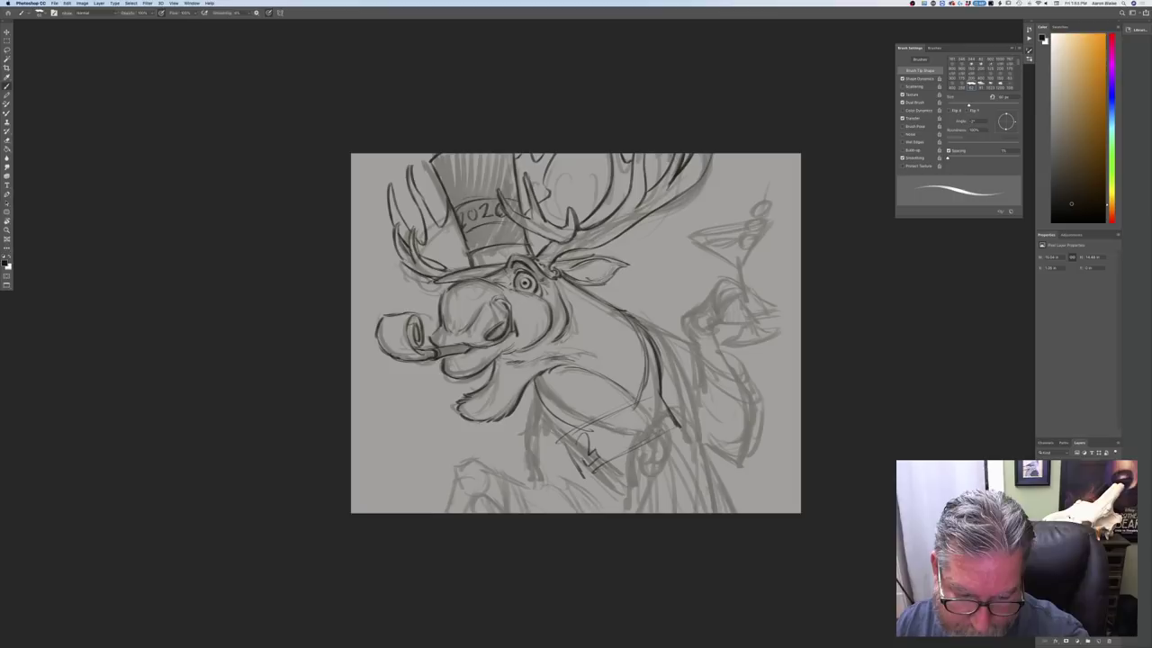
{"action": "left_click_drag", "start_coordinate": [574, 437], "coordinate": [580, 452]}
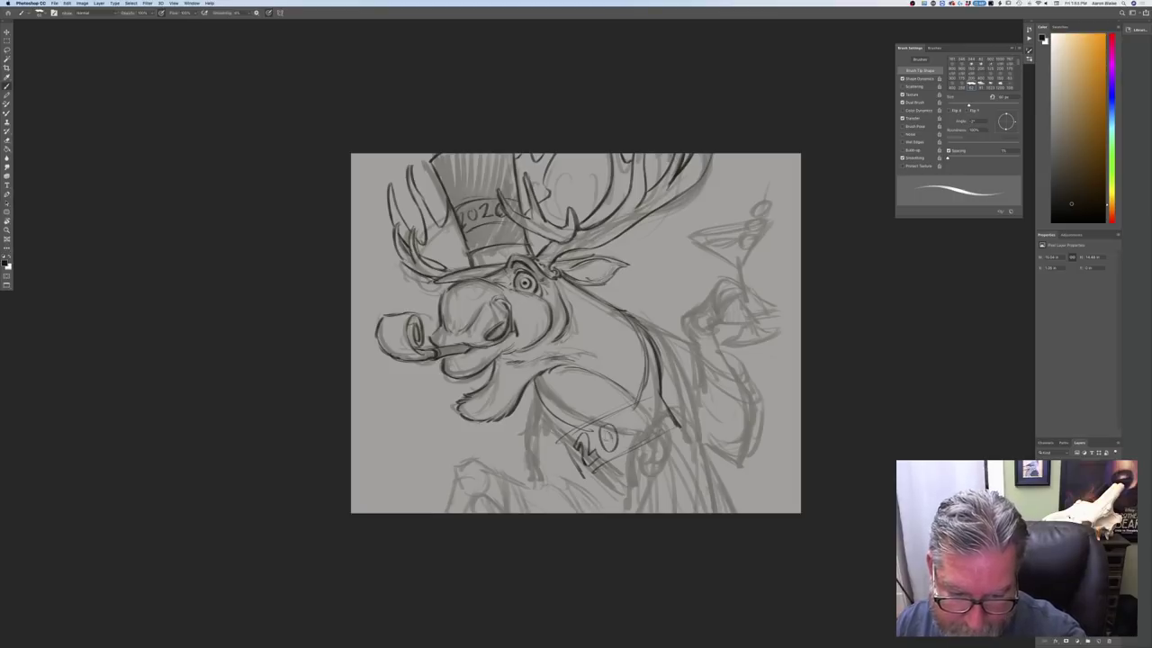
{"action": "left_click_drag", "start_coordinate": [614, 426], "coordinate": [605, 448]}
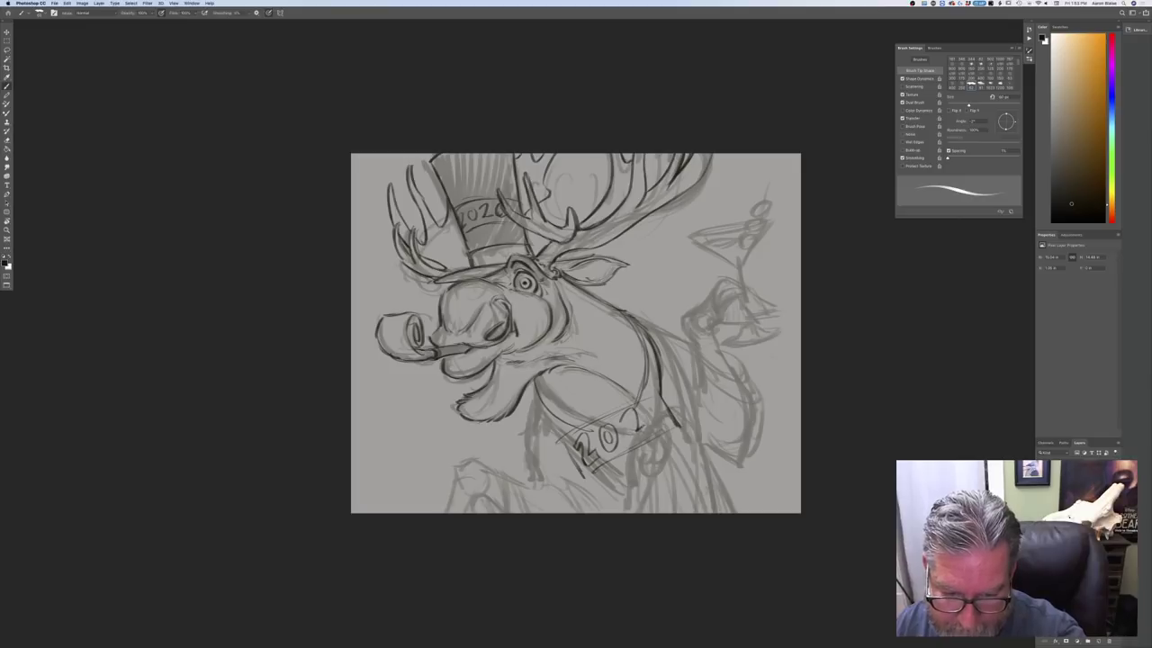
{"action": "left_click_drag", "start_coordinate": [630, 421], "coordinate": [646, 441]}
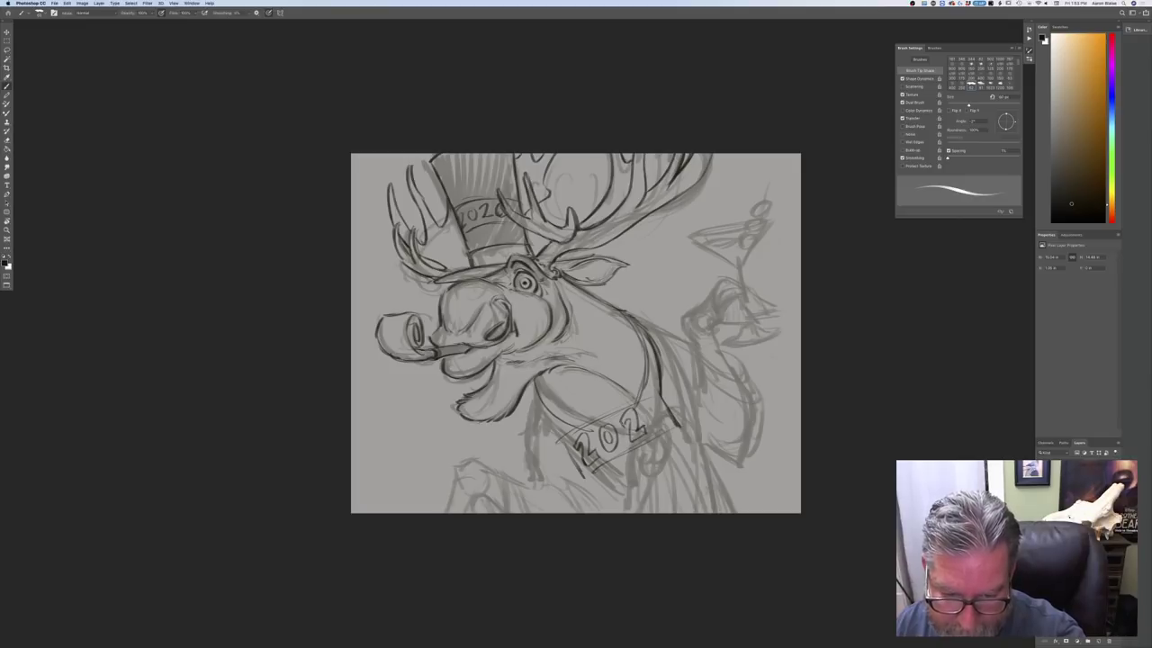
{"action": "left_click_drag", "start_coordinate": [655, 406], "coordinate": [653, 427]}
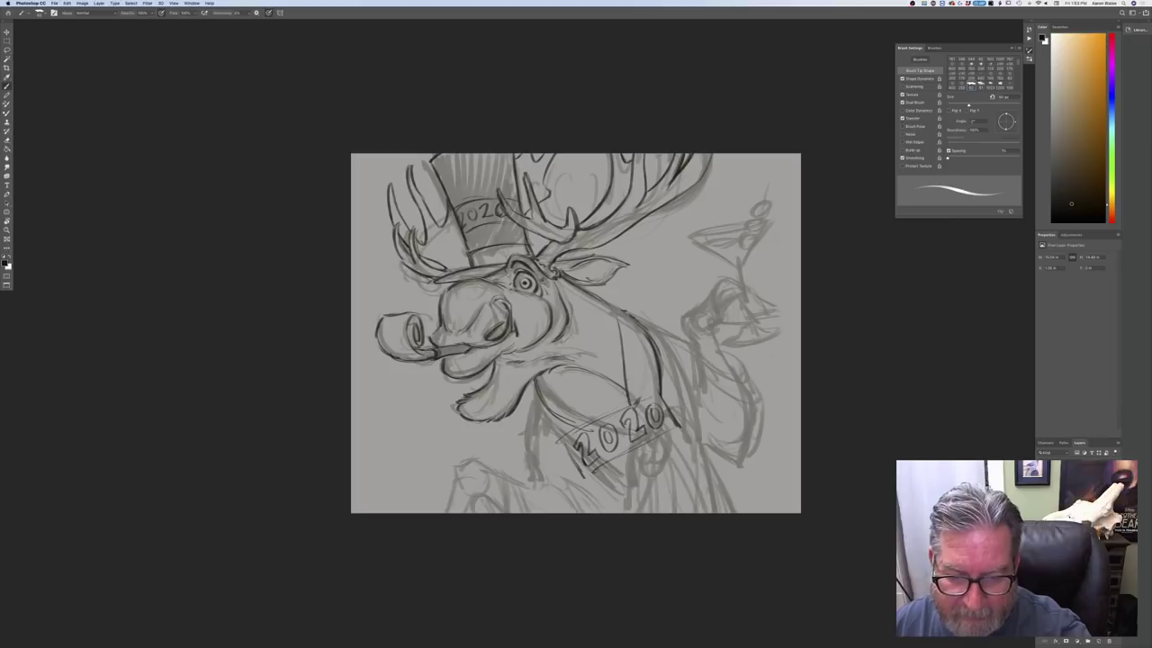
{"action": "mouse_move", "coordinate": [624, 396]}
{"action": "left_mouse_down"}
{"action": "mouse_move", "coordinate": [619, 311]}
{"action": "mouse_move", "coordinate": [622, 341]}
{"action": "left_mouse_up"}
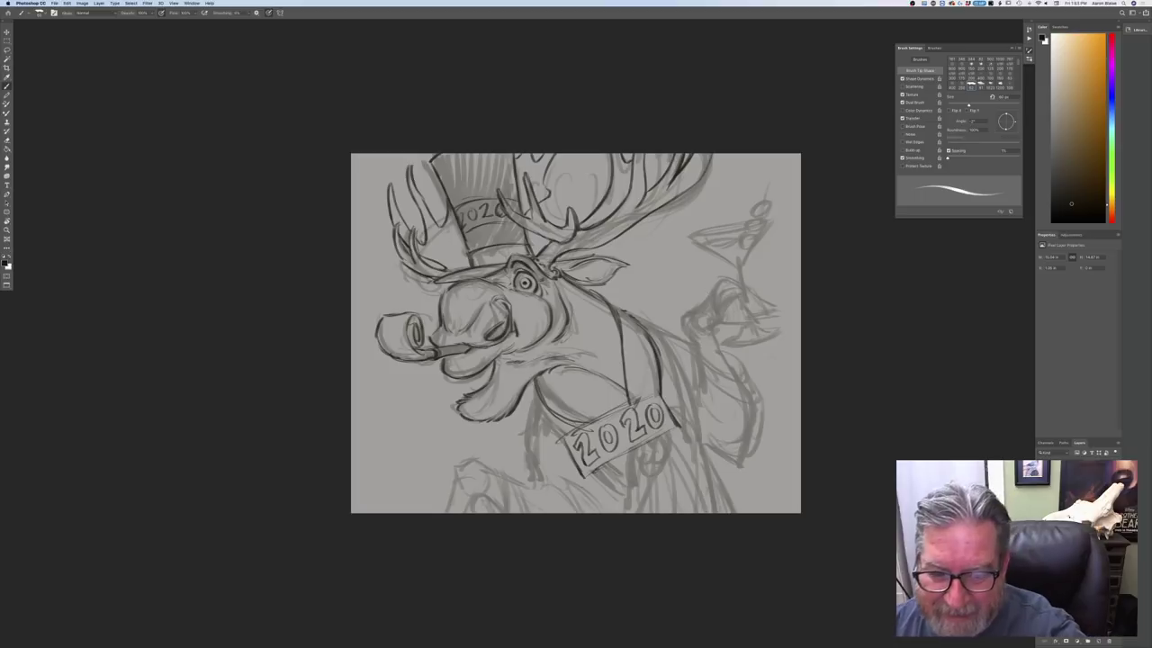
Outline the raised forearm, the sleeve cuff around it and the bent elbow, adding fold lines in the sleeve
{"action": "mouse_move", "coordinate": [698, 302]}
{"action": "left_mouse_down"}
{"action": "mouse_move", "coordinate": [682, 328]}
{"action": "mouse_move", "coordinate": [700, 335]}
{"action": "mouse_move", "coordinate": [701, 405]}
{"action": "left_mouse_up"}
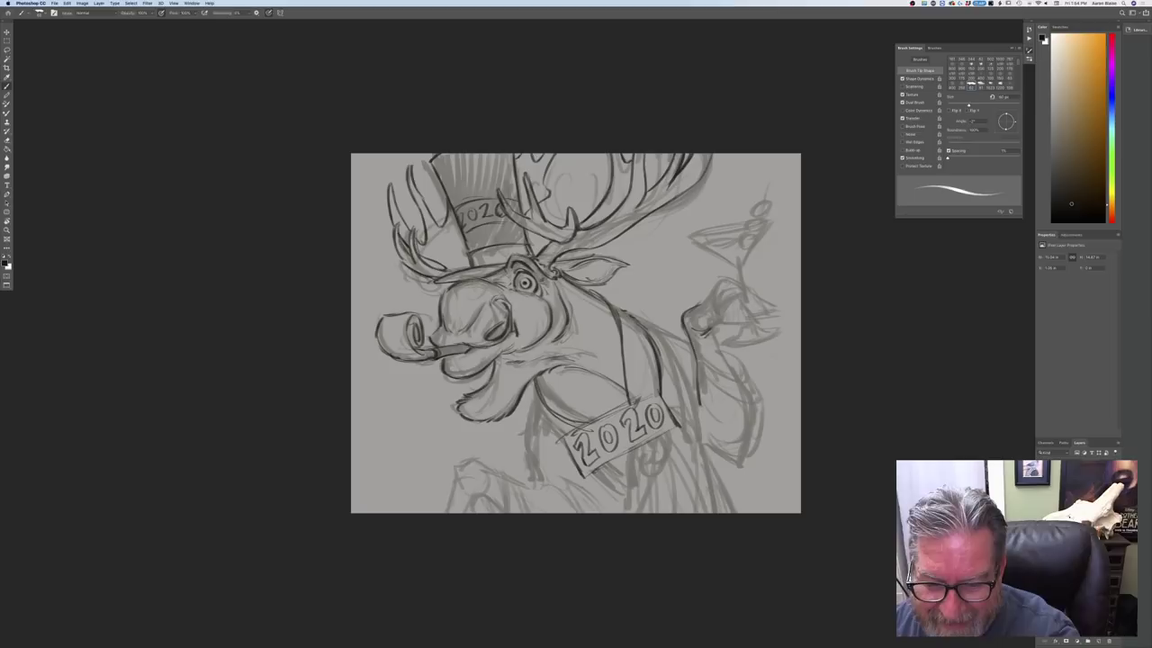
{"action": "mouse_move", "coordinate": [697, 357]}
{"action": "left_mouse_down"}
{"action": "mouse_move", "coordinate": [741, 378]}
{"action": "mouse_move", "coordinate": [729, 378]}
{"action": "left_mouse_up"}
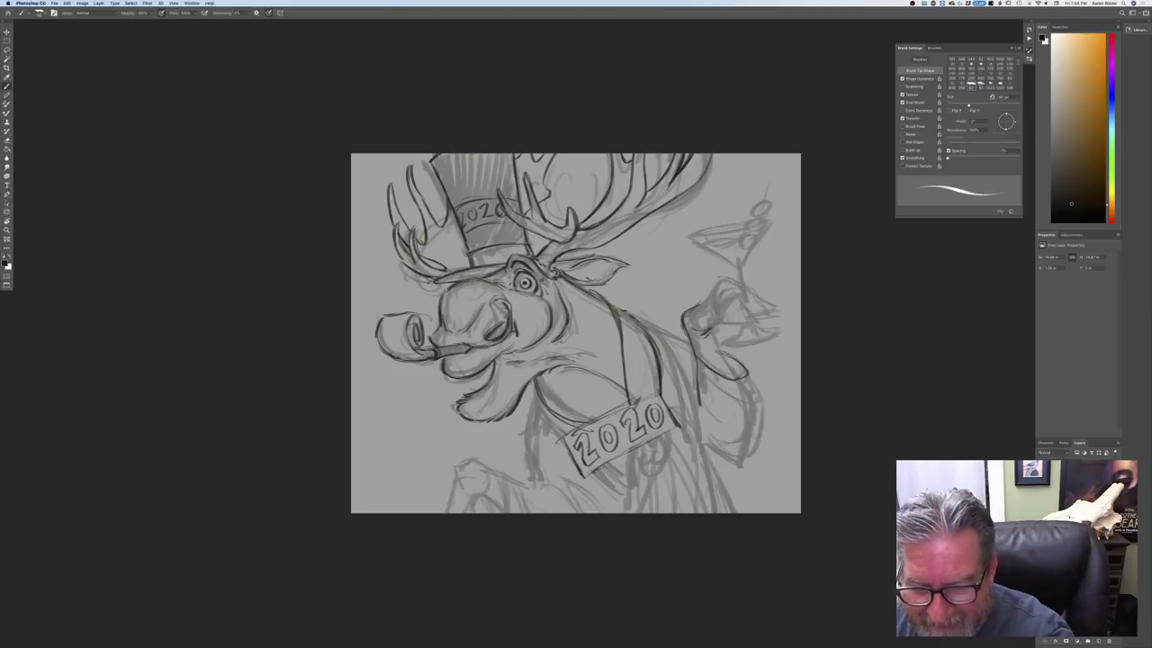
{"action": "key", "text": "super+z"}
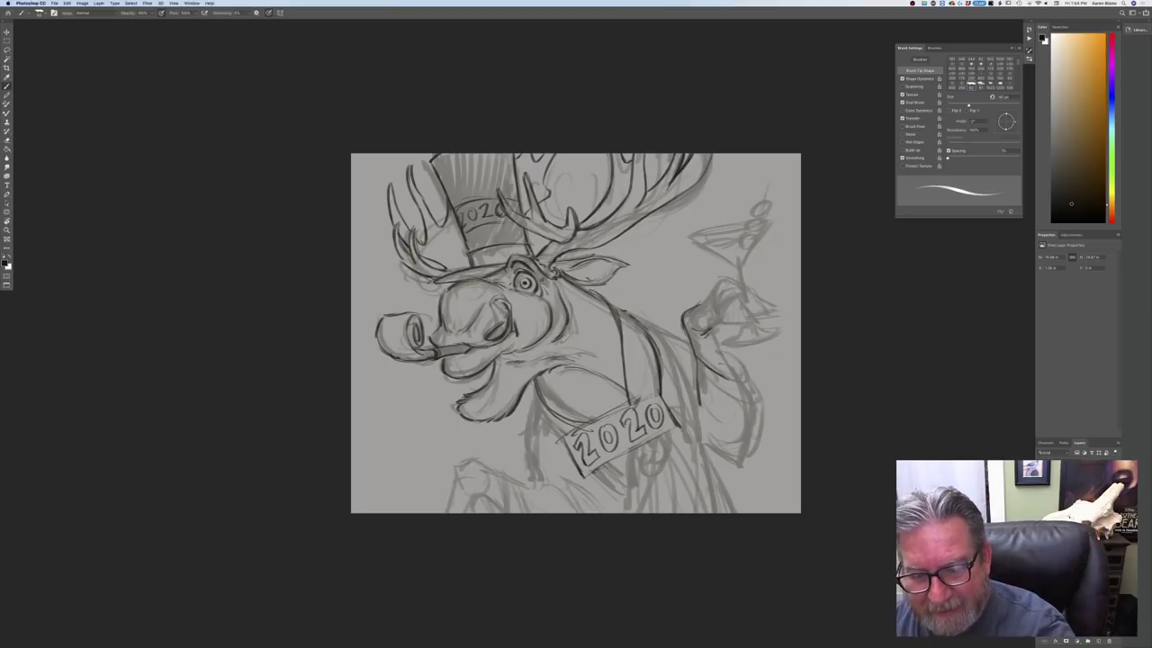
{"action": "mouse_move", "coordinate": [727, 355]}
{"action": "left_mouse_down"}
{"action": "mouse_move", "coordinate": [745, 378]}
{"action": "mouse_move", "coordinate": [702, 376]}
{"action": "mouse_move", "coordinate": [751, 385]}
{"action": "mouse_move", "coordinate": [752, 397]}
{"action": "mouse_move", "coordinate": [734, 385]}
{"action": "mouse_move", "coordinate": [761, 405]}
{"action": "left_mouse_up"}
{"action": "mouse_move", "coordinate": [705, 372]}
{"action": "left_mouse_down"}
{"action": "mouse_move", "coordinate": [741, 401]}
{"action": "mouse_move", "coordinate": [762, 400]}
{"action": "mouse_move", "coordinate": [741, 468]}
{"action": "left_mouse_up"}
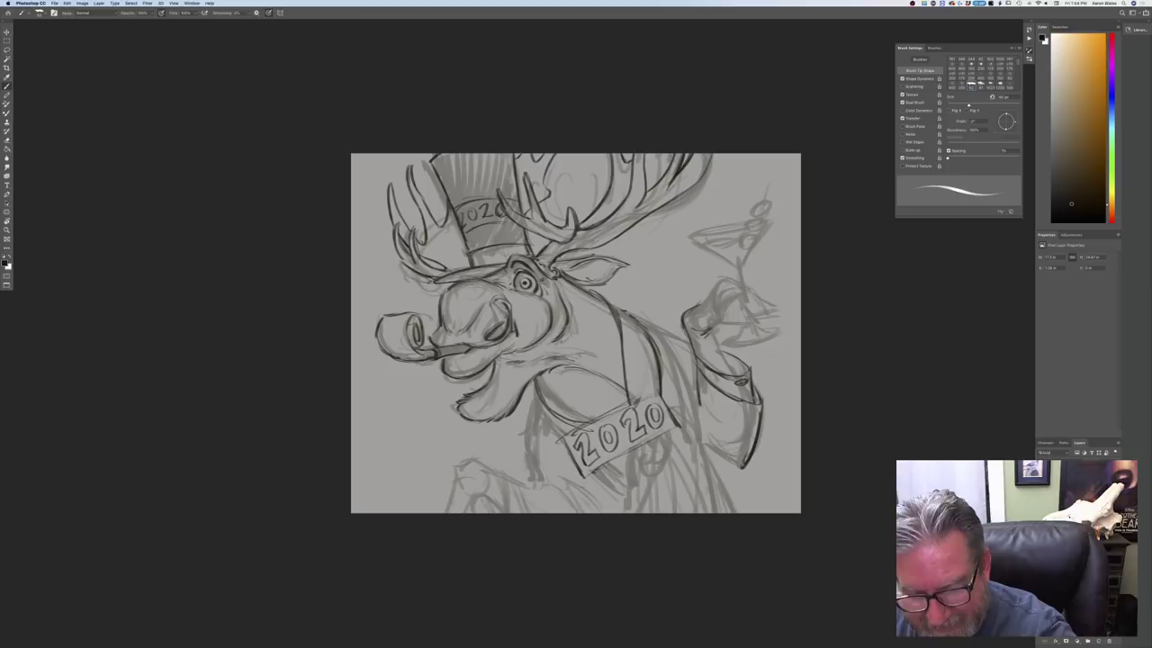
{"action": "mouse_move", "coordinate": [695, 380]}
{"action": "left_mouse_down"}
{"action": "mouse_move", "coordinate": [693, 413]}
{"action": "mouse_move", "coordinate": [688, 389]}
{"action": "left_mouse_up"}
{"action": "left_click_drag", "start_coordinate": [728, 331], "coordinate": [716, 373]}
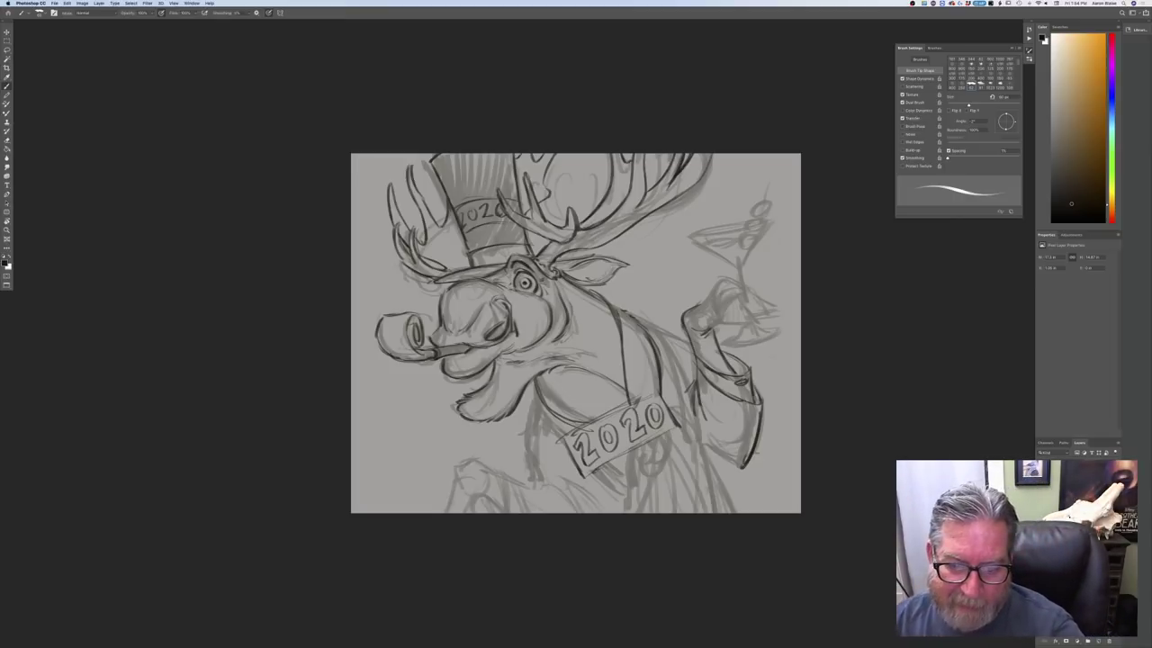
Draw the shoulder line from the neck to the raised arm and darken the jacket's lapel edges on both sides of the chest
{"action": "mouse_move", "coordinate": [618, 308]}
{"action": "left_mouse_down"}
{"action": "mouse_move", "coordinate": [655, 328]}
{"action": "mouse_move", "coordinate": [678, 391]}
{"action": "left_mouse_up"}
{"action": "left_click_drag", "start_coordinate": [655, 326], "coordinate": [679, 401]}
{"action": "mouse_move", "coordinate": [660, 335]}
{"action": "left_mouse_down"}
{"action": "mouse_move", "coordinate": [686, 441]}
{"action": "mouse_move", "coordinate": [740, 467]}
{"action": "mouse_move", "coordinate": [725, 463]}
{"action": "left_mouse_up"}
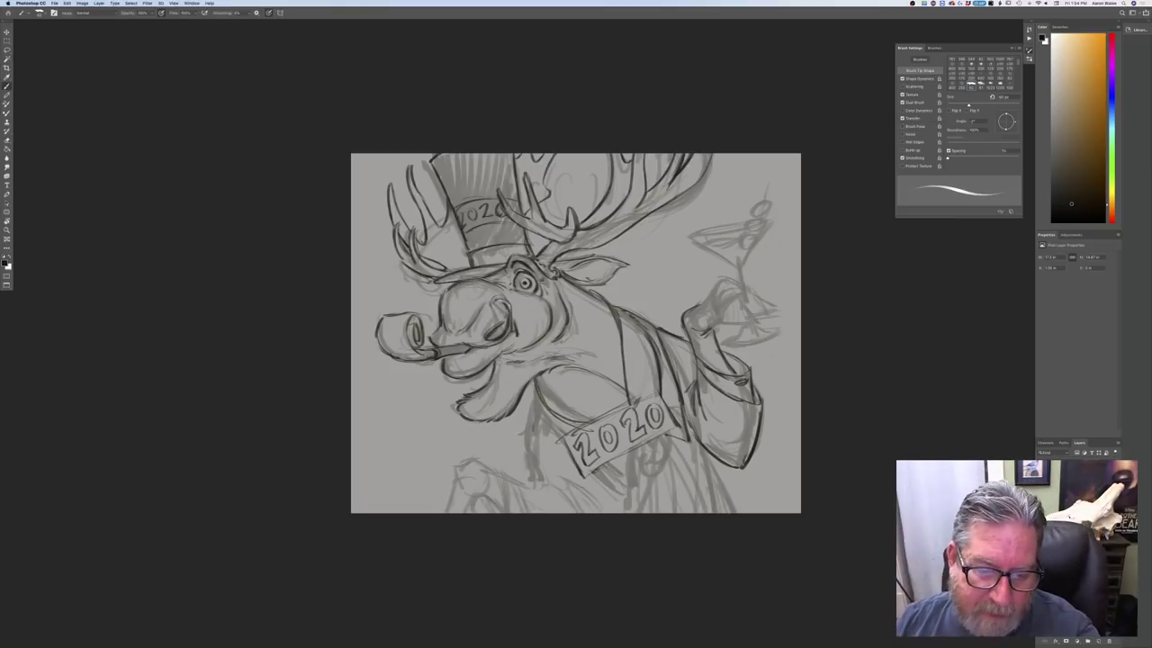
{"action": "left_click_drag", "start_coordinate": [536, 396], "coordinate": [566, 438]}
{"action": "mouse_move", "coordinate": [538, 383]}
{"action": "left_mouse_down"}
{"action": "mouse_move", "coordinate": [585, 420]}
{"action": "mouse_move", "coordinate": [550, 428]}
{"action": "left_mouse_up"}
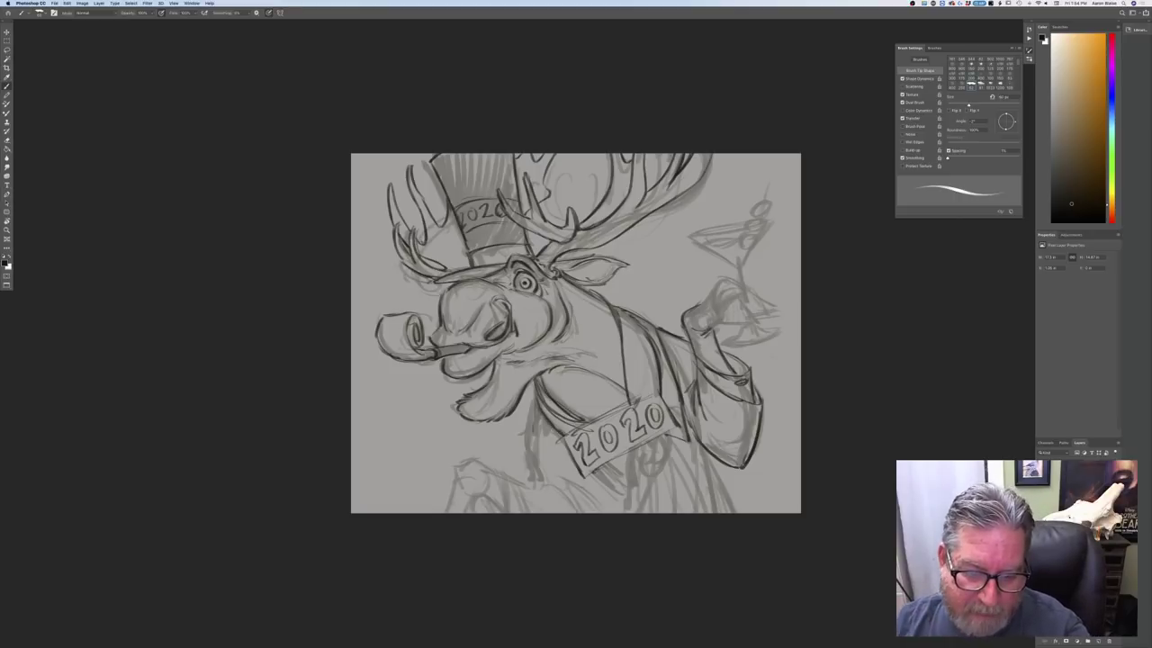
Outline the lapel point, the rounded knot and the hanging shapes beneath the 2020 sign
{"action": "mouse_move", "coordinate": [627, 449]}
{"action": "left_mouse_down"}
{"action": "mouse_move", "coordinate": [626, 487]}
{"action": "mouse_move", "coordinate": [599, 487]}
{"action": "left_mouse_up"}
{"action": "mouse_move", "coordinate": [671, 434]}
{"action": "left_mouse_down"}
{"action": "mouse_move", "coordinate": [658, 468]}
{"action": "mouse_move", "coordinate": [637, 465]}
{"action": "mouse_move", "coordinate": [664, 459]}
{"action": "mouse_move", "coordinate": [673, 513]}
{"action": "left_mouse_up"}
{"action": "left_click_drag", "start_coordinate": [650, 471], "coordinate": [646, 511]}
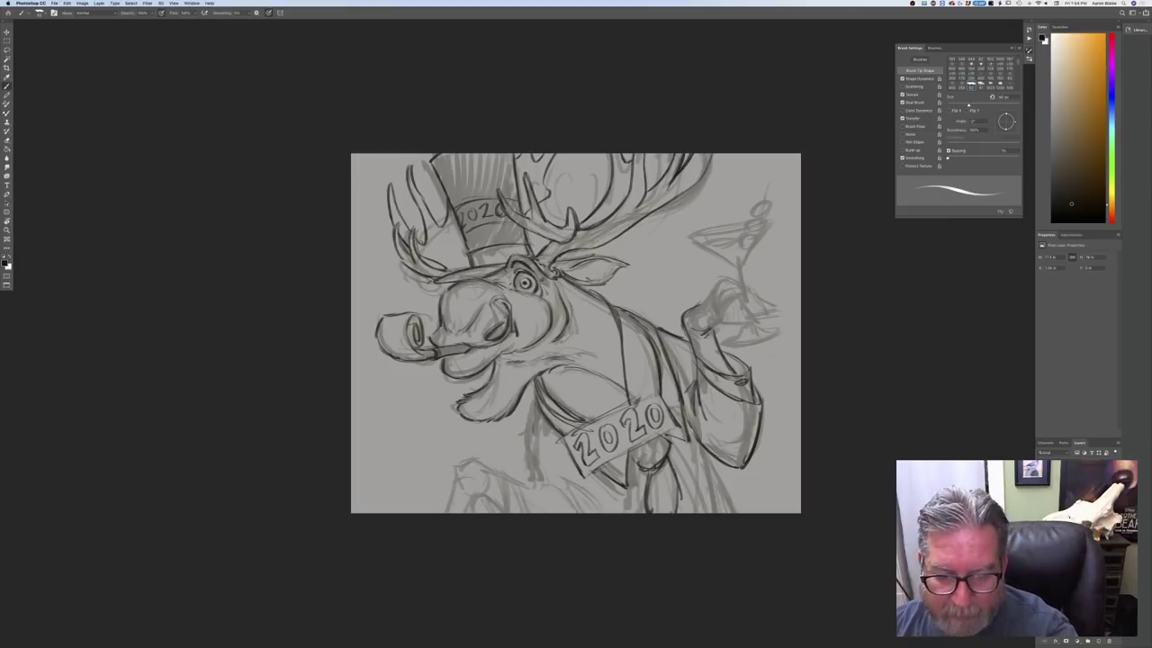
{"action": "left_click_drag", "start_coordinate": [635, 450], "coordinate": [629, 463]}
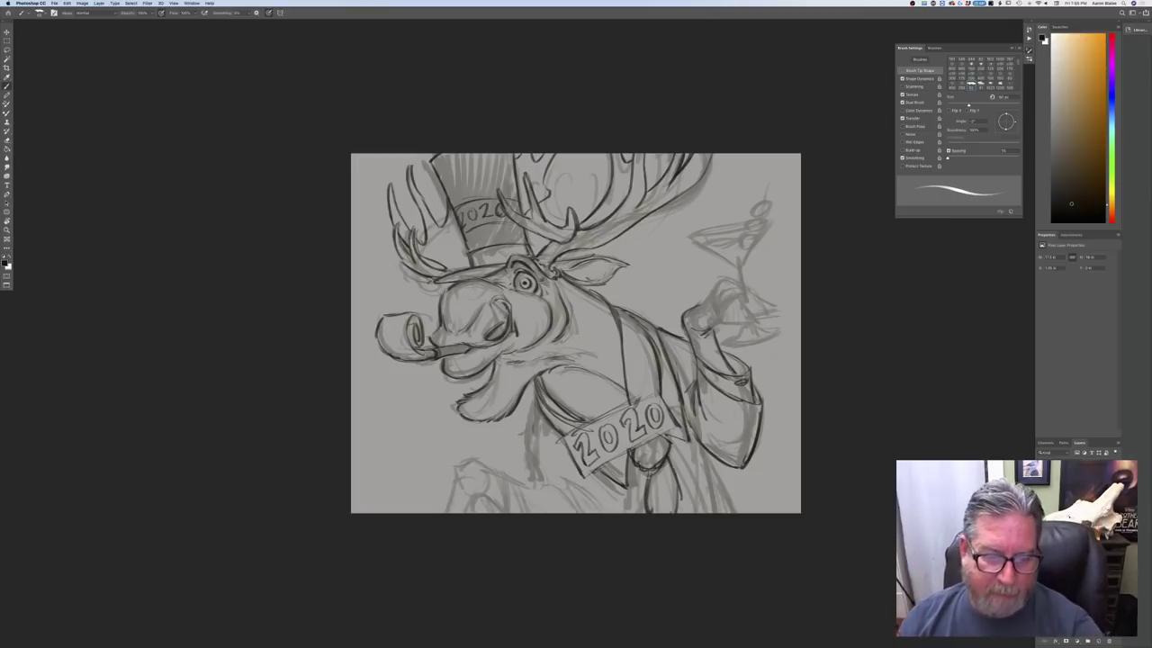
Outline the jacket's front edge, the lowered arm with its hand, and the jacket's back edge down to the canvas border
{"action": "mouse_move", "coordinate": [534, 402]}
{"action": "left_mouse_down"}
{"action": "mouse_move", "coordinate": [526, 452]}
{"action": "mouse_move", "coordinate": [536, 487]}
{"action": "mouse_move", "coordinate": [588, 505]}
{"action": "left_mouse_up"}
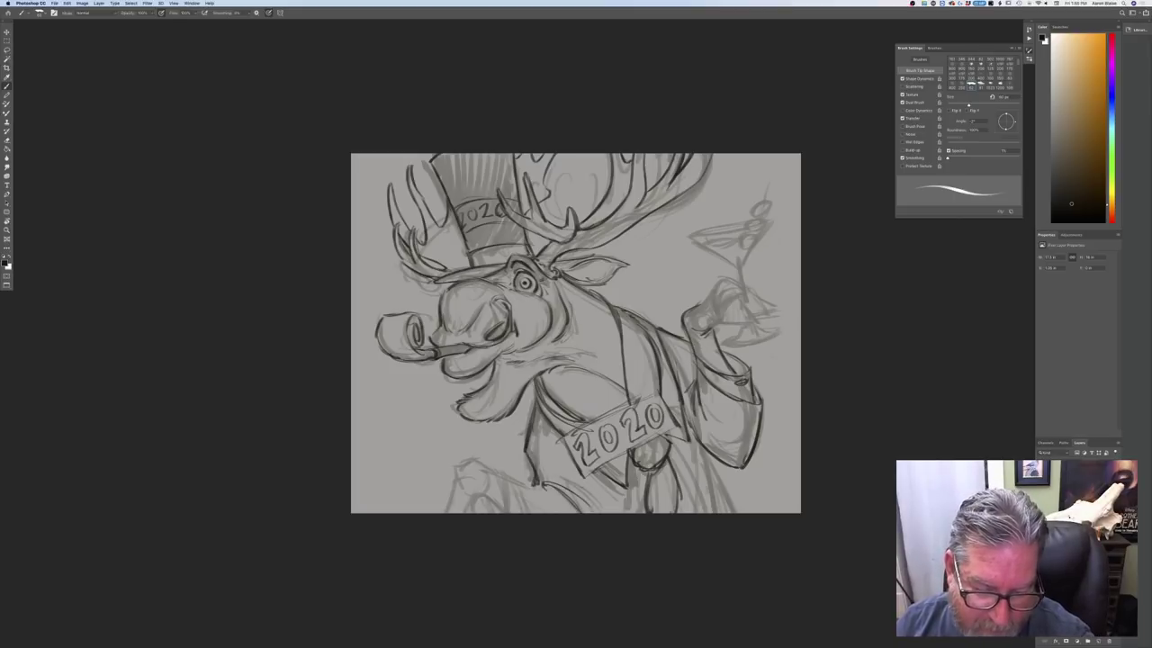
{"action": "mouse_move", "coordinate": [536, 476]}
{"action": "left_mouse_down"}
{"action": "mouse_move", "coordinate": [502, 489]}
{"action": "mouse_move", "coordinate": [510, 514]}
{"action": "left_mouse_up"}
{"action": "left_click_drag", "start_coordinate": [475, 460], "coordinate": [535, 490]}
{"action": "mouse_move", "coordinate": [479, 462]}
{"action": "left_mouse_down"}
{"action": "mouse_move", "coordinate": [519, 485]}
{"action": "mouse_move", "coordinate": [454, 465]}
{"action": "mouse_move", "coordinate": [502, 513]}
{"action": "mouse_move", "coordinate": [451, 504]}
{"action": "mouse_move", "coordinate": [448, 514]}
{"action": "left_mouse_up"}
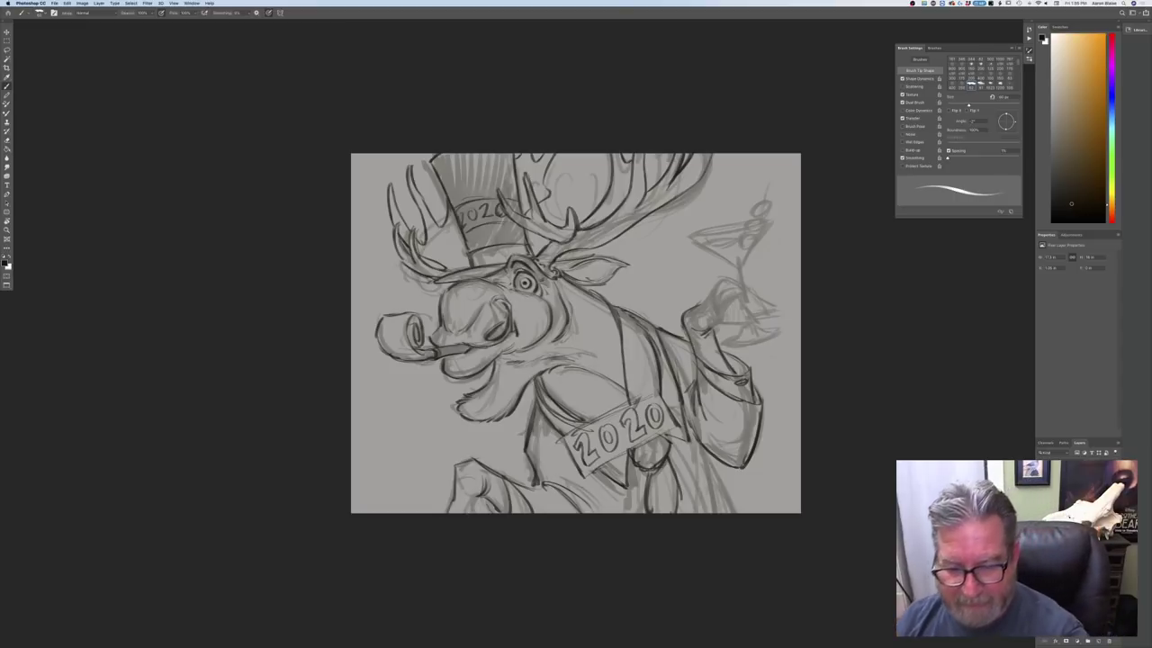
{"action": "left_click_drag", "start_coordinate": [707, 457], "coordinate": [730, 513]}
{"action": "left_click_drag", "start_coordinate": [705, 466], "coordinate": [714, 513]}
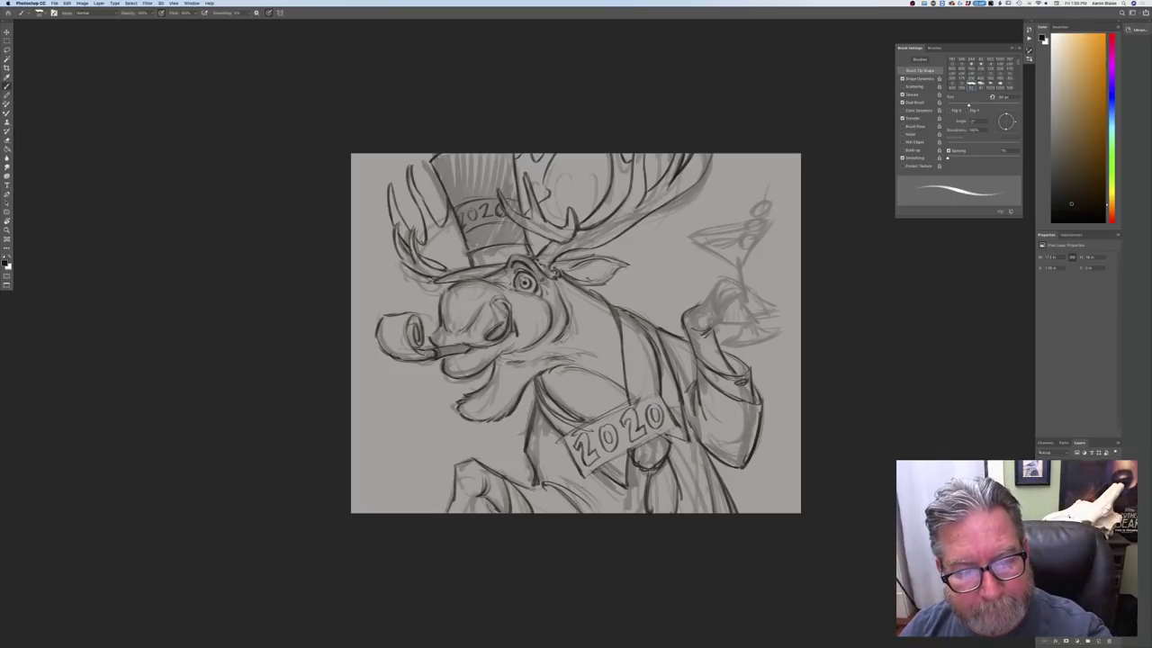
Darken the pupil of the moose's eye and brighten the eye with near-white paint
{"action": "left_click_drag", "start_coordinate": [522, 280], "coordinate": [527, 288]}
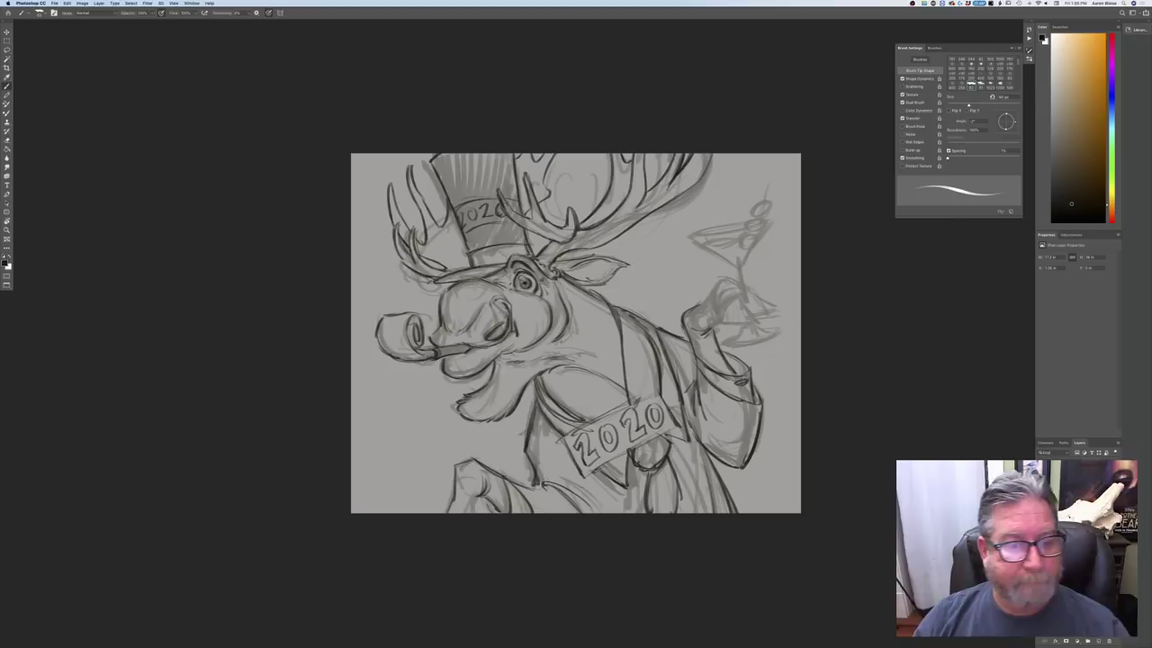
{"action": "left_click", "coordinate": [5, 263]}
{"action": "left_click", "coordinate": [70, 169]}
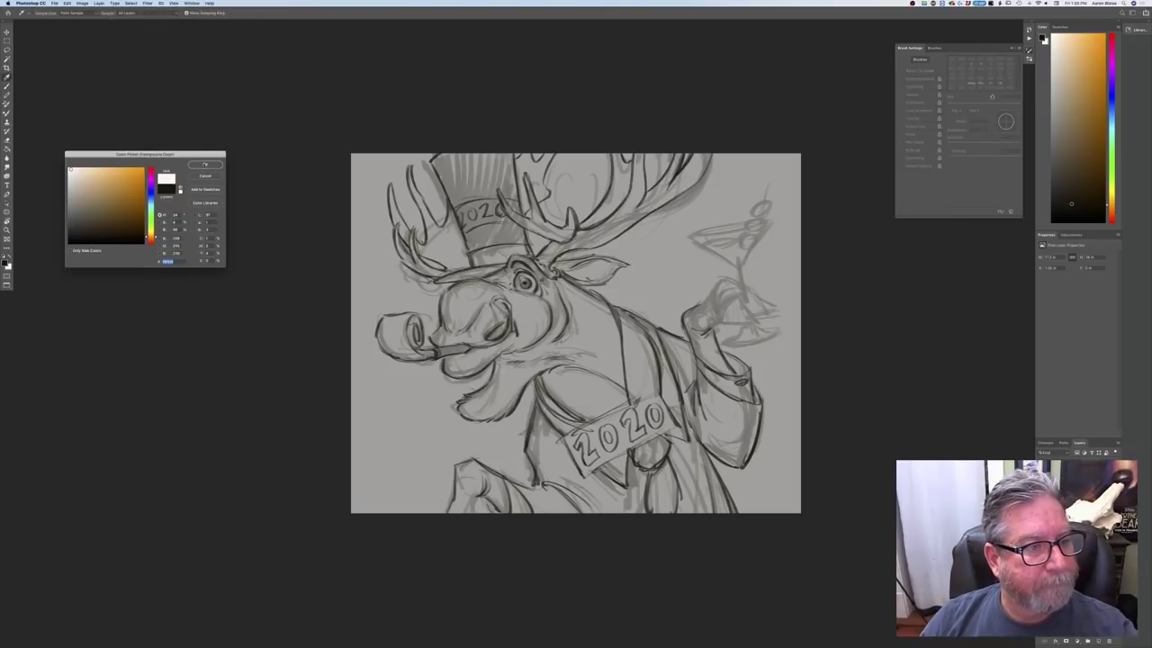
{"action": "key", "text": "Return"}
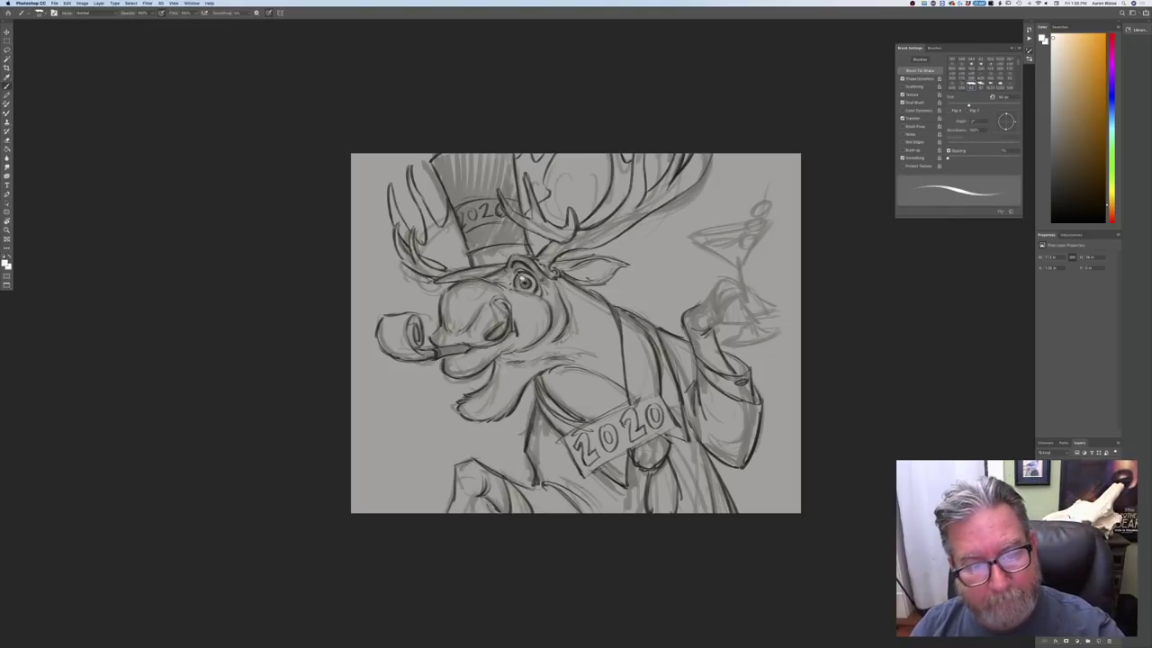
{"action": "left_click_drag", "start_coordinate": [517, 289], "coordinate": [531, 291]}
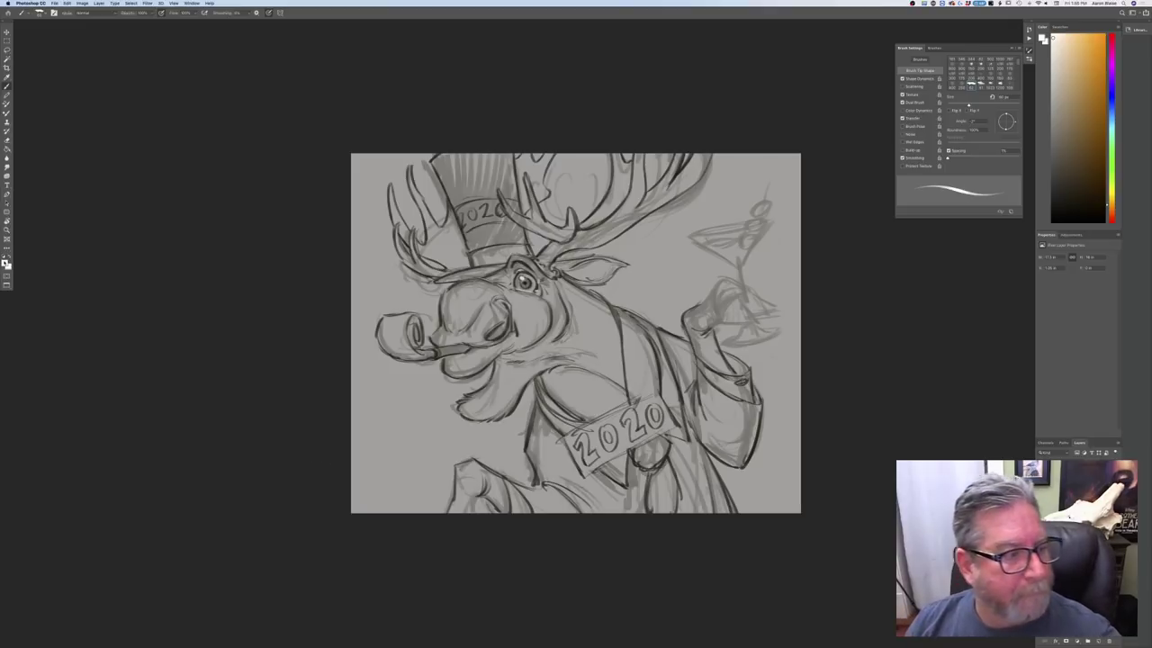
Set the foreground color back to near-black and outline the raised hand with its curled fingers
{"action": "left_click", "coordinate": [4, 262]}
{"action": "left_click", "coordinate": [95, 235]}
{"action": "left_click", "coordinate": [205, 165]}
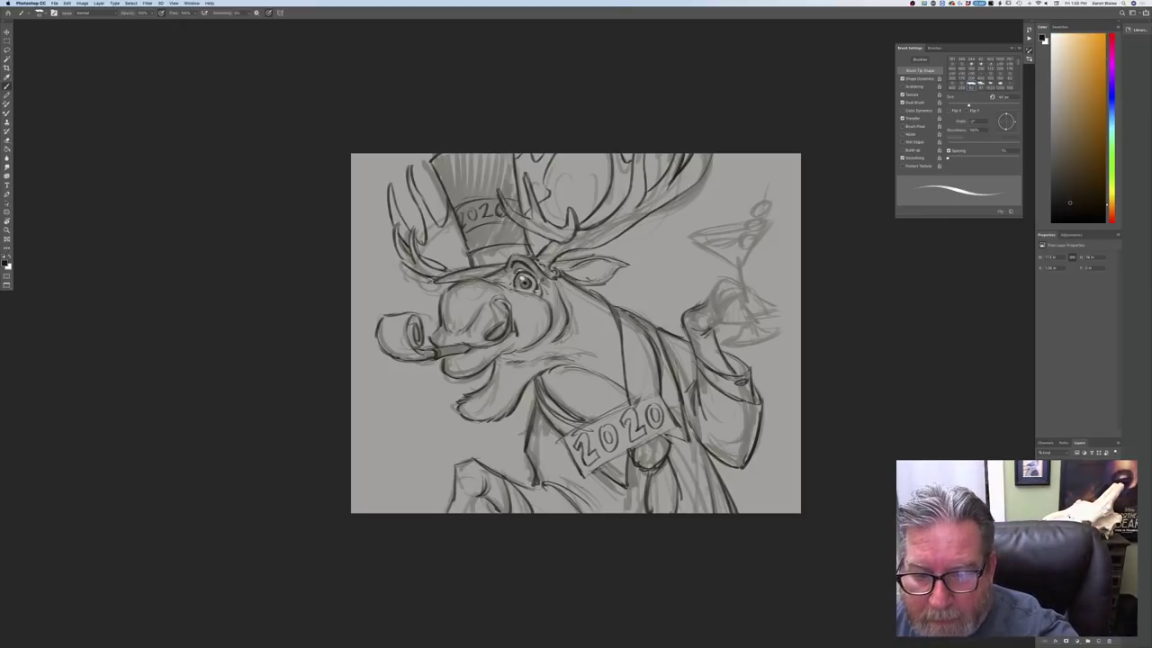
{"action": "mouse_move", "coordinate": [731, 278]}
{"action": "left_mouse_down"}
{"action": "mouse_move", "coordinate": [702, 304]}
{"action": "mouse_move", "coordinate": [724, 304]}
{"action": "mouse_move", "coordinate": [722, 319]}
{"action": "left_mouse_up"}
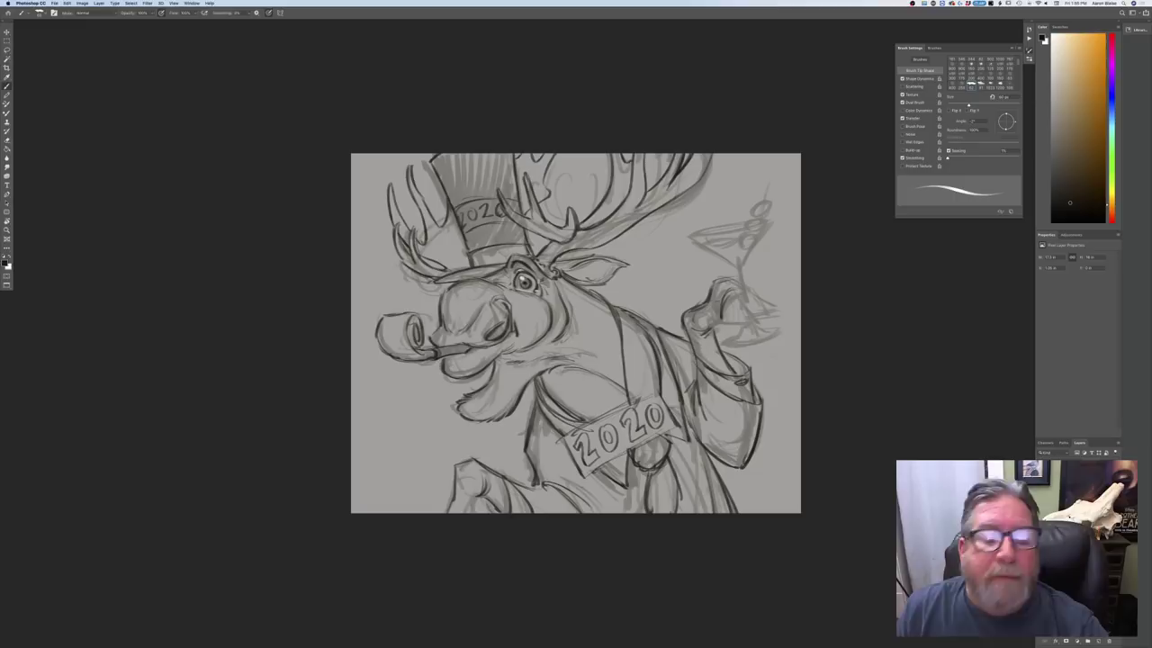
{"action": "mouse_move", "coordinate": [739, 294]}
{"action": "left_mouse_down"}
{"action": "mouse_move", "coordinate": [757, 319]}
{"action": "mouse_move", "coordinate": [710, 325]}
{"action": "mouse_move", "coordinate": [778, 313]}
{"action": "left_mouse_up"}
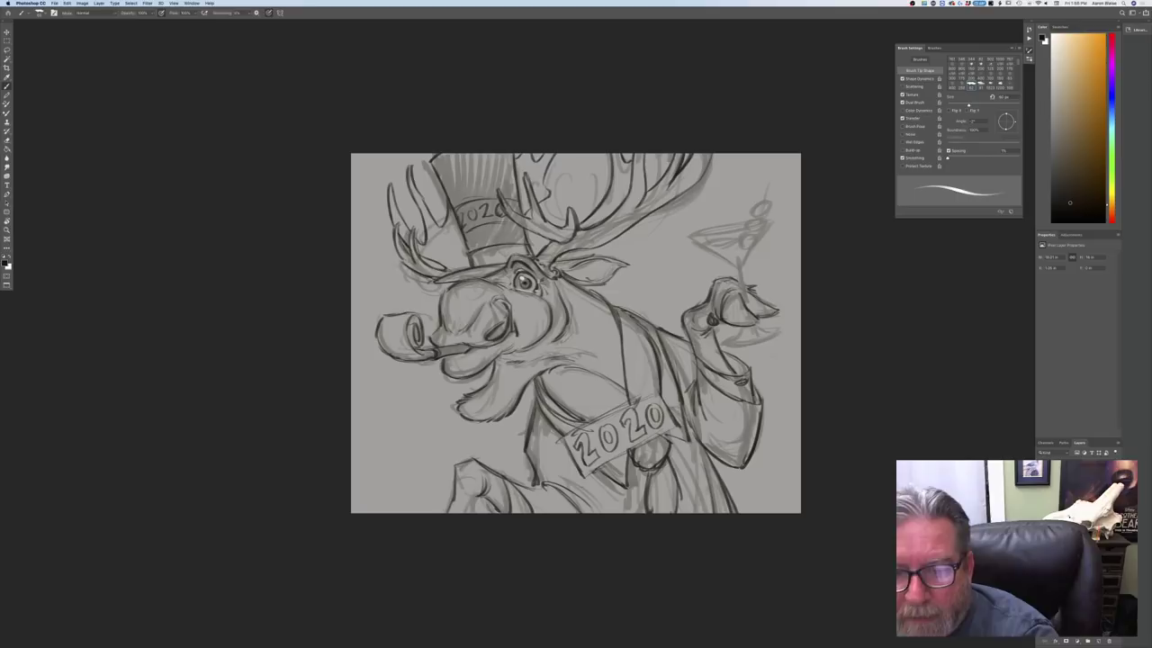
Outline the martini glass in the raised hand, drawing its stem, base, bowl and rim, plus the olives on a pick
{"action": "mouse_move", "coordinate": [748, 268]}
{"action": "left_mouse_down"}
{"action": "mouse_move", "coordinate": [747, 309]}
{"action": "mouse_move", "coordinate": [738, 304]}
{"action": "left_mouse_up"}
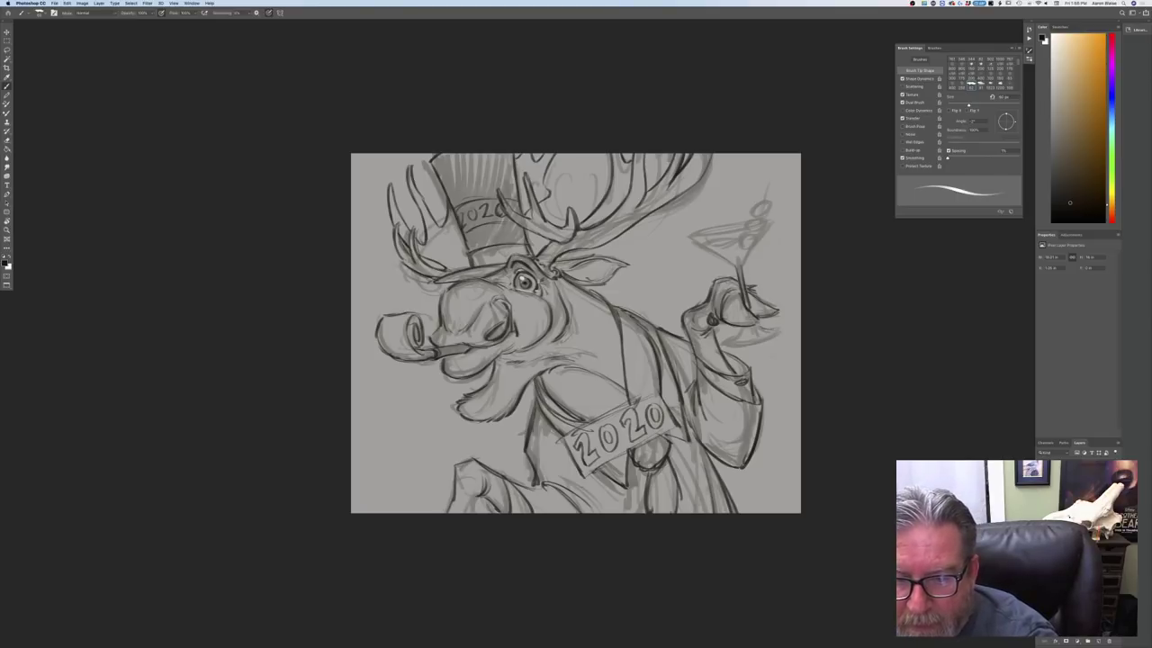
{"action": "mouse_move", "coordinate": [743, 325]}
{"action": "left_mouse_down"}
{"action": "mouse_move", "coordinate": [727, 342]}
{"action": "mouse_move", "coordinate": [777, 333]}
{"action": "mouse_move", "coordinate": [762, 341]}
{"action": "left_mouse_up"}
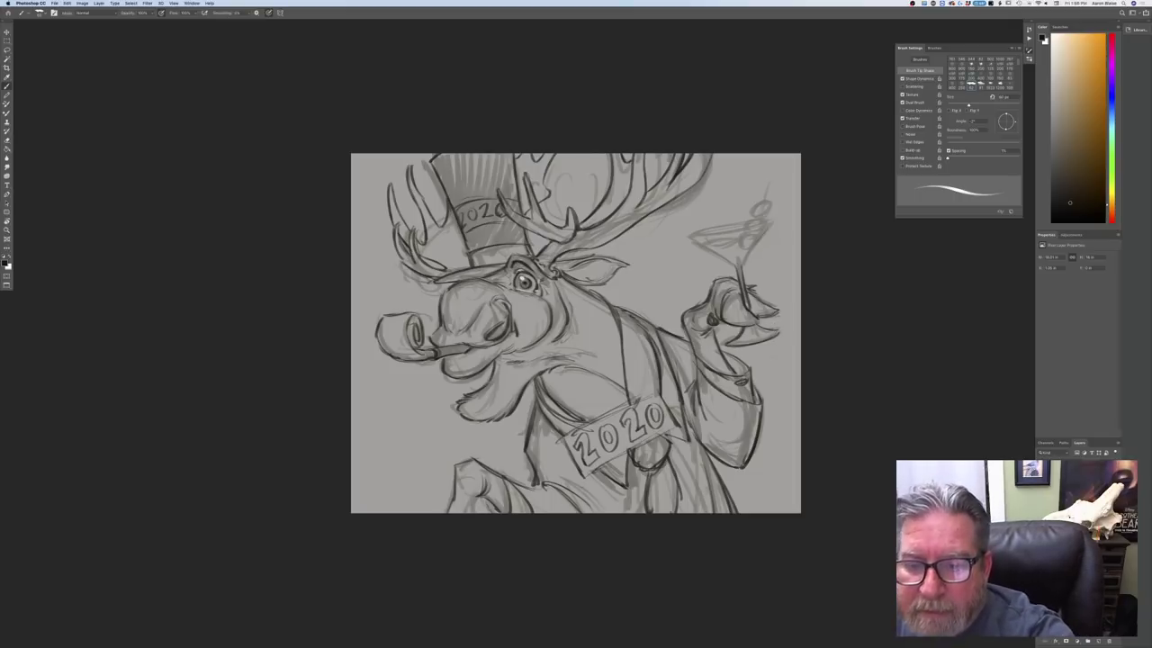
{"action": "mouse_move", "coordinate": [761, 237]}
{"action": "left_mouse_down"}
{"action": "mouse_move", "coordinate": [740, 270]}
{"action": "mouse_move", "coordinate": [718, 257]}
{"action": "mouse_move", "coordinate": [769, 222]}
{"action": "left_mouse_up"}
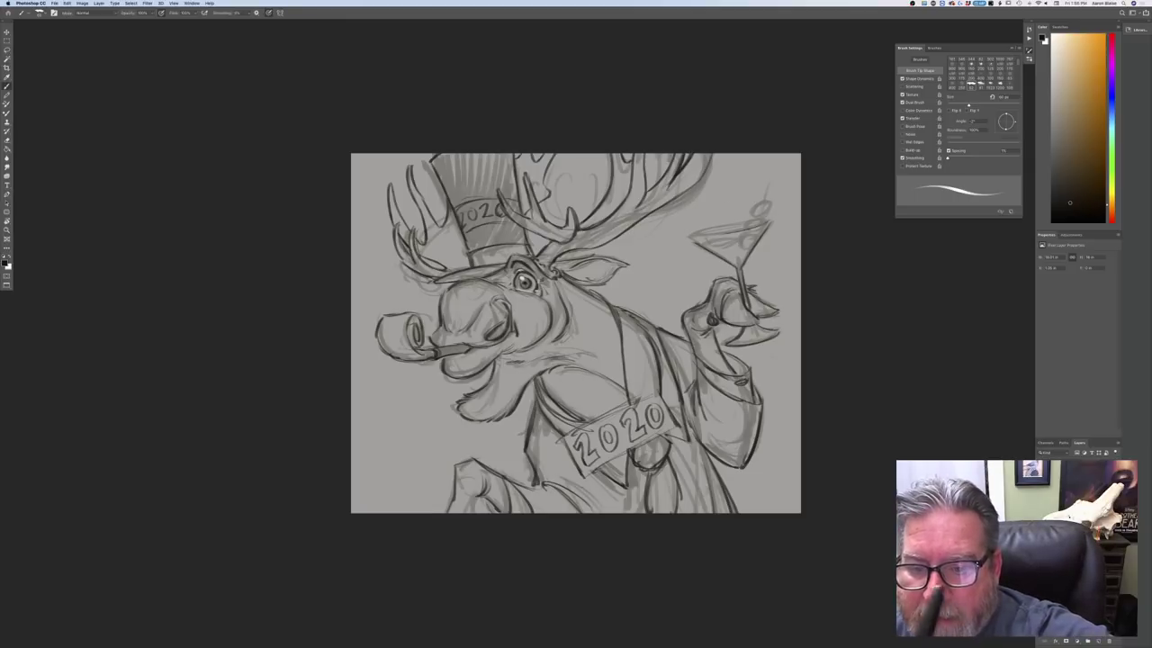
{"action": "left_click_drag", "start_coordinate": [690, 240], "coordinate": [740, 222]}
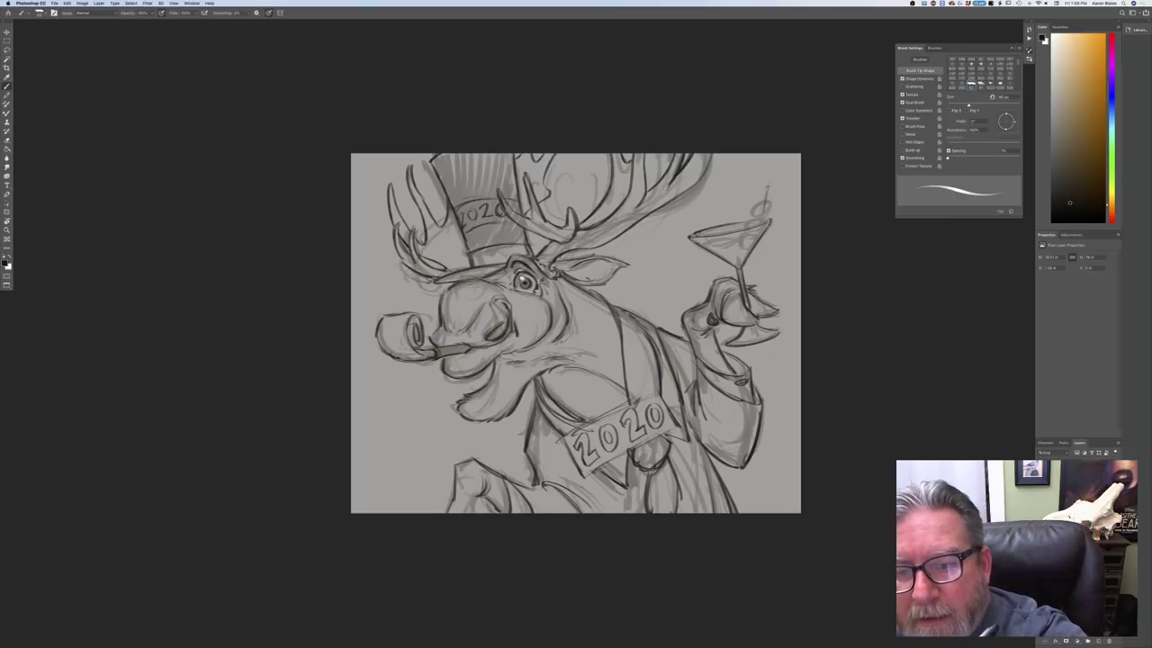
{"action": "mouse_move", "coordinate": [767, 184]}
{"action": "left_mouse_down"}
{"action": "mouse_move", "coordinate": [766, 218]}
{"action": "mouse_move", "coordinate": [735, 248]}
{"action": "mouse_move", "coordinate": [750, 250]}
{"action": "mouse_move", "coordinate": [694, 239]}
{"action": "mouse_move", "coordinate": [762, 230]}
{"action": "mouse_move", "coordinate": [725, 242]}
{"action": "left_mouse_up"}
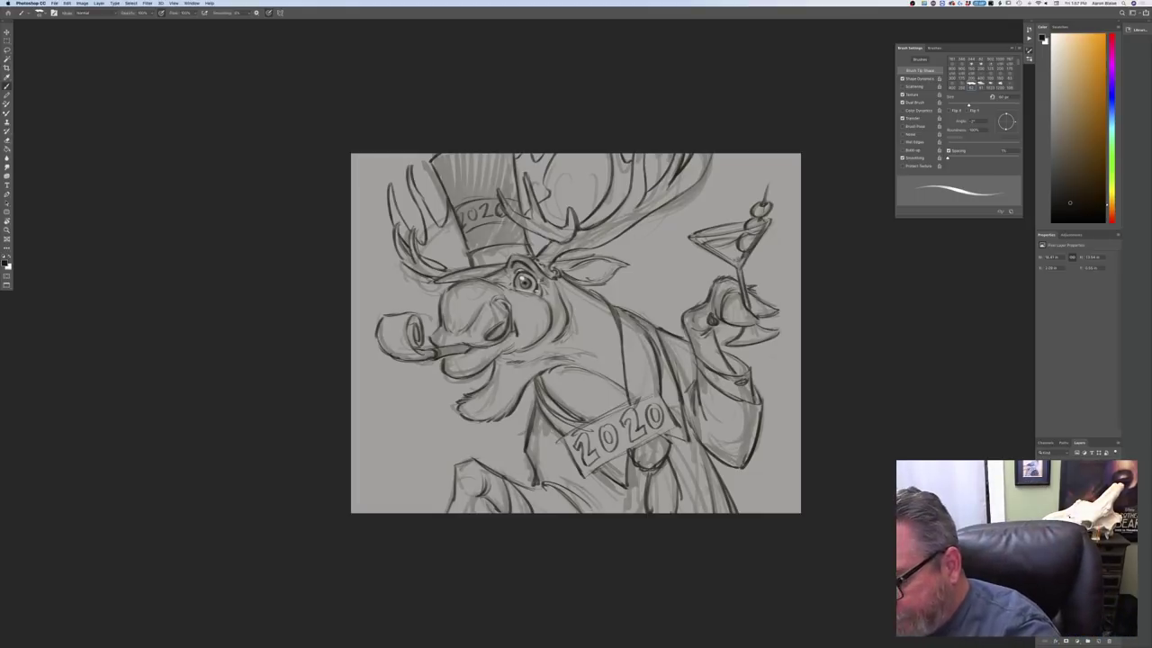
Set the foreground color to a dark brown, switch to a softer textured brush and paint the moose's muzzle, face, lower lip and upper neck
{"action": "left_click", "coordinate": [6, 263]}
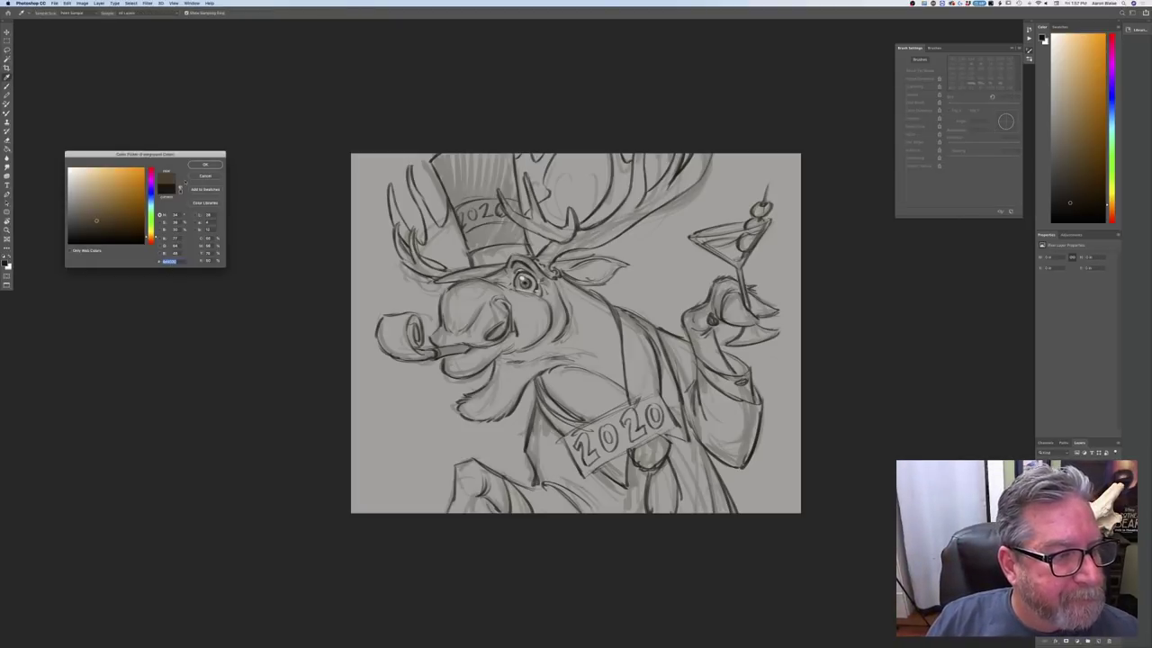
{"action": "key", "text": "Return"}
{"action": "left_click", "coordinate": [39, 13]}
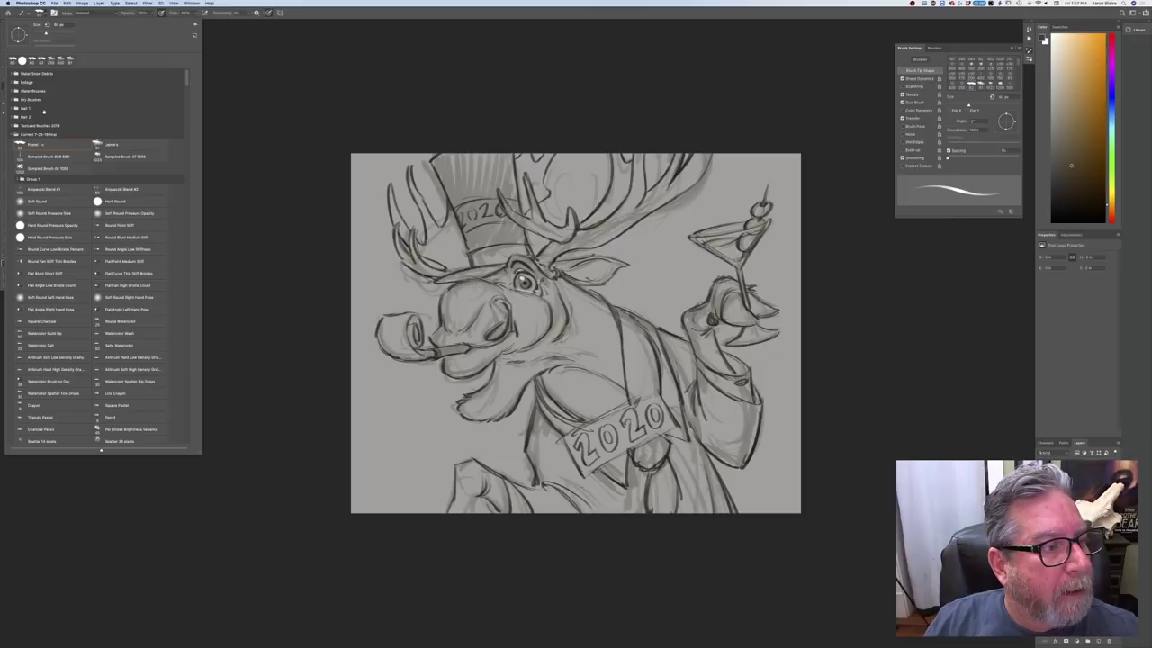
{"action": "left_click", "coordinate": [99, 145]}
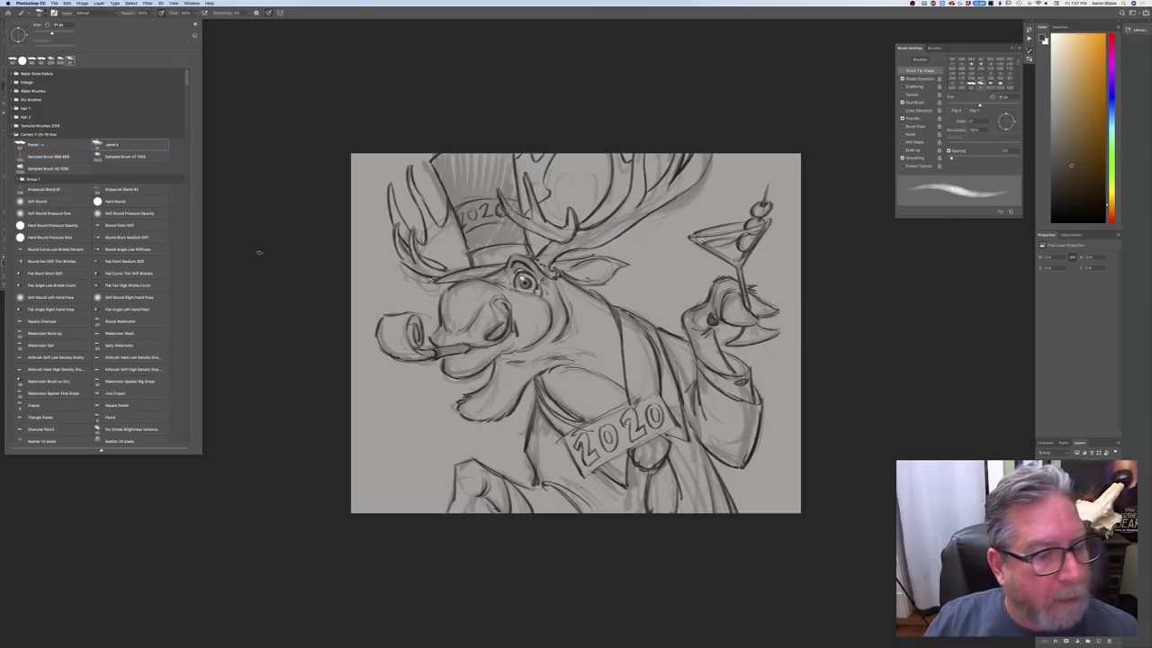
{"action": "key", "text": "Return"}
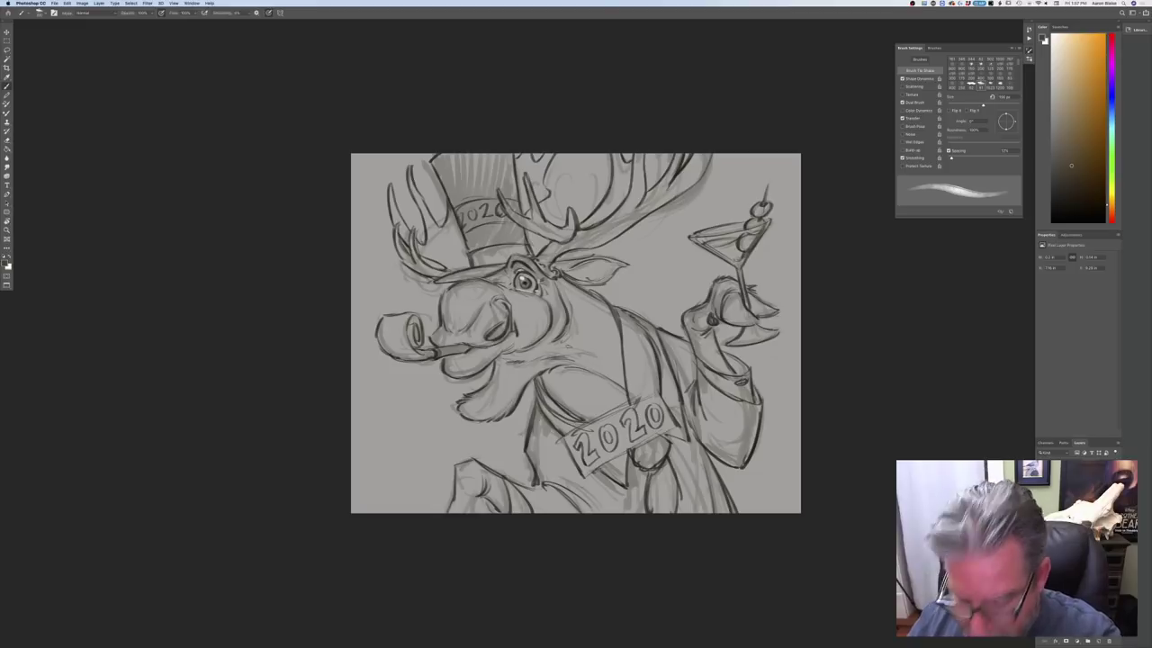
{"action": "mouse_move", "coordinate": [606, 329]}
{"action": "left_mouse_down"}
{"action": "mouse_move", "coordinate": [552, 277]}
{"action": "mouse_move", "coordinate": [610, 309]}
{"action": "mouse_move", "coordinate": [617, 376]}
{"action": "mouse_move", "coordinate": [567, 306]}
{"action": "mouse_move", "coordinate": [531, 360]}
{"action": "mouse_move", "coordinate": [495, 306]}
{"action": "mouse_move", "coordinate": [550, 281]}
{"action": "mouse_move", "coordinate": [503, 281]}
{"action": "mouse_move", "coordinate": [518, 261]}
{"action": "mouse_move", "coordinate": [542, 284]}
{"action": "mouse_move", "coordinate": [486, 289]}
{"action": "mouse_move", "coordinate": [491, 280]}
{"action": "mouse_move", "coordinate": [463, 295]}
{"action": "mouse_move", "coordinate": [467, 284]}
{"action": "mouse_move", "coordinate": [450, 319]}
{"action": "mouse_move", "coordinate": [482, 329]}
{"action": "mouse_move", "coordinate": [481, 349]}
{"action": "mouse_move", "coordinate": [498, 344]}
{"action": "mouse_move", "coordinate": [468, 367]}
{"action": "mouse_move", "coordinate": [454, 358]}
{"action": "mouse_move", "coordinate": [450, 317]}
{"action": "mouse_move", "coordinate": [441, 341]}
{"action": "left_mouse_up"}
{"action": "mouse_move", "coordinate": [442, 332]}
{"action": "left_mouse_down"}
{"action": "mouse_move", "coordinate": [435, 343]}
{"action": "mouse_move", "coordinate": [444, 334]}
{"action": "left_mouse_up"}
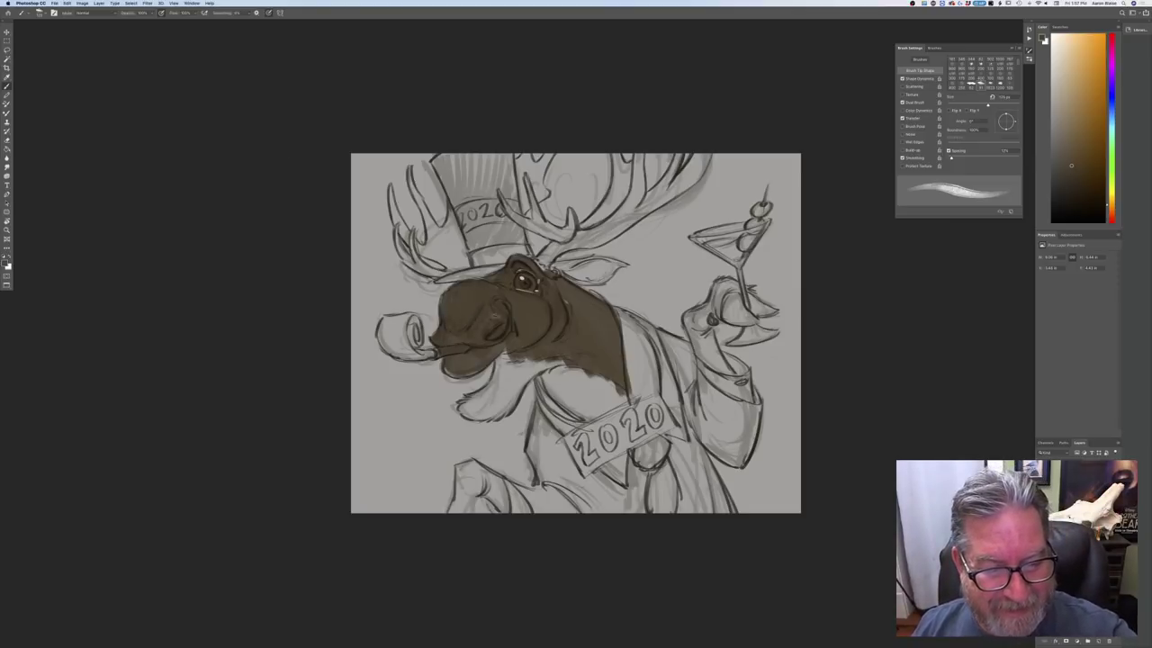
{"action": "left_click_drag", "start_coordinate": [447, 367], "coordinate": [457, 369]}
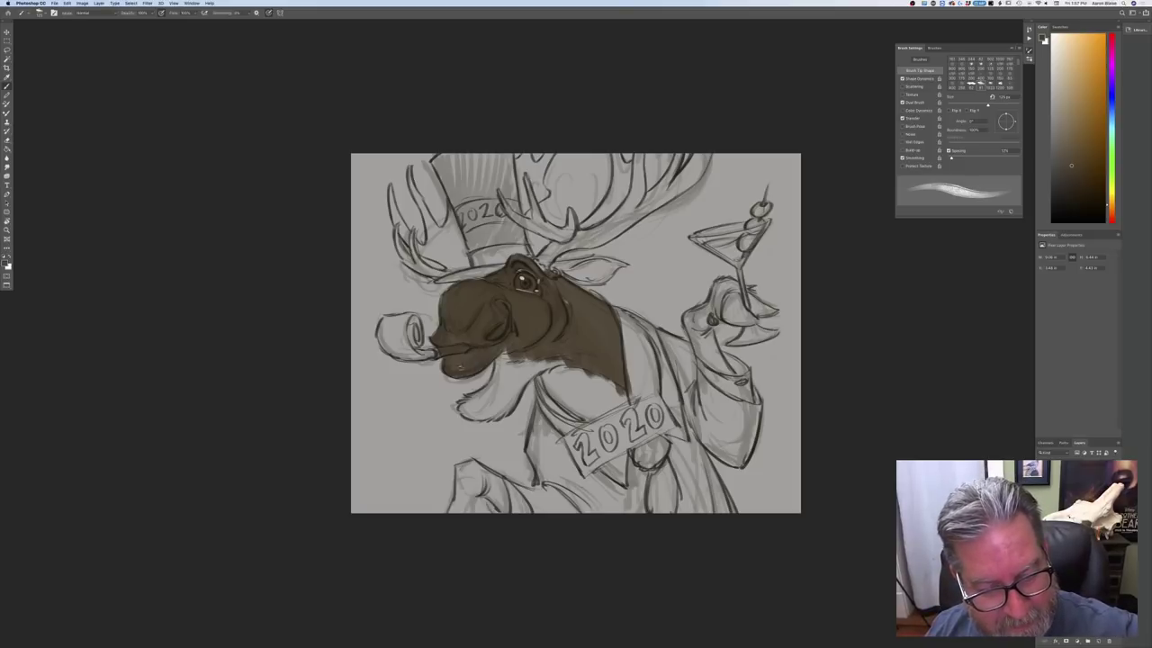
Paint the moose's chin flap, lower neck and chest down to the 2020 sign in dark brown with an enlarged brush
{"action": "mouse_move", "coordinate": [550, 360]}
{"action": "left_mouse_down"}
{"action": "mouse_move", "coordinate": [500, 387]}
{"action": "mouse_move", "coordinate": [513, 362]}
{"action": "mouse_move", "coordinate": [498, 394]}
{"action": "mouse_move", "coordinate": [516, 367]}
{"action": "mouse_move", "coordinate": [509, 405]}
{"action": "mouse_move", "coordinate": [500, 414]}
{"action": "mouse_move", "coordinate": [511, 394]}
{"action": "mouse_move", "coordinate": [488, 412]}
{"action": "mouse_move", "coordinate": [499, 376]}
{"action": "mouse_move", "coordinate": [472, 413]}
{"action": "mouse_move", "coordinate": [471, 401]}
{"action": "mouse_move", "coordinate": [500, 393]}
{"action": "left_mouse_up"}
{"action": "key", "text": "bracketright"}
{"action": "key", "text": "bracketright"}
{"action": "key", "text": "bracketright"}
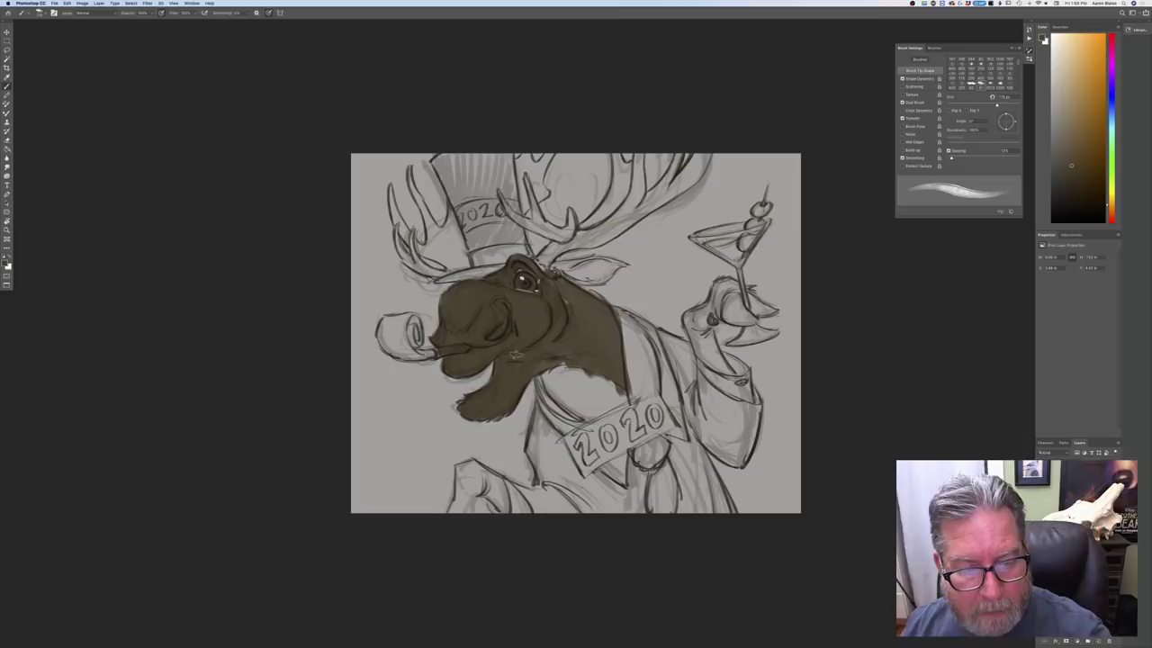
{"action": "key", "text": "bracketright"}
{"action": "key", "text": "bracketright"}
{"action": "mouse_move", "coordinate": [576, 358]}
{"action": "left_mouse_down"}
{"action": "mouse_move", "coordinate": [616, 401]}
{"action": "mouse_move", "coordinate": [594, 389]}
{"action": "mouse_move", "coordinate": [596, 416]}
{"action": "mouse_move", "coordinate": [560, 396]}
{"action": "mouse_move", "coordinate": [567, 412]}
{"action": "mouse_move", "coordinate": [537, 365]}
{"action": "mouse_move", "coordinate": [583, 400]}
{"action": "mouse_move", "coordinate": [560, 399]}
{"action": "mouse_move", "coordinate": [577, 385]}
{"action": "left_mouse_up"}
{"action": "mouse_move", "coordinate": [597, 314]}
{"action": "left_mouse_down"}
{"action": "mouse_move", "coordinate": [640, 394]}
{"action": "mouse_move", "coordinate": [648, 385]}
{"action": "mouse_move", "coordinate": [625, 325]}
{"action": "mouse_move", "coordinate": [601, 311]}
{"action": "mouse_move", "coordinate": [637, 387]}
{"action": "mouse_move", "coordinate": [621, 401]}
{"action": "left_mouse_up"}
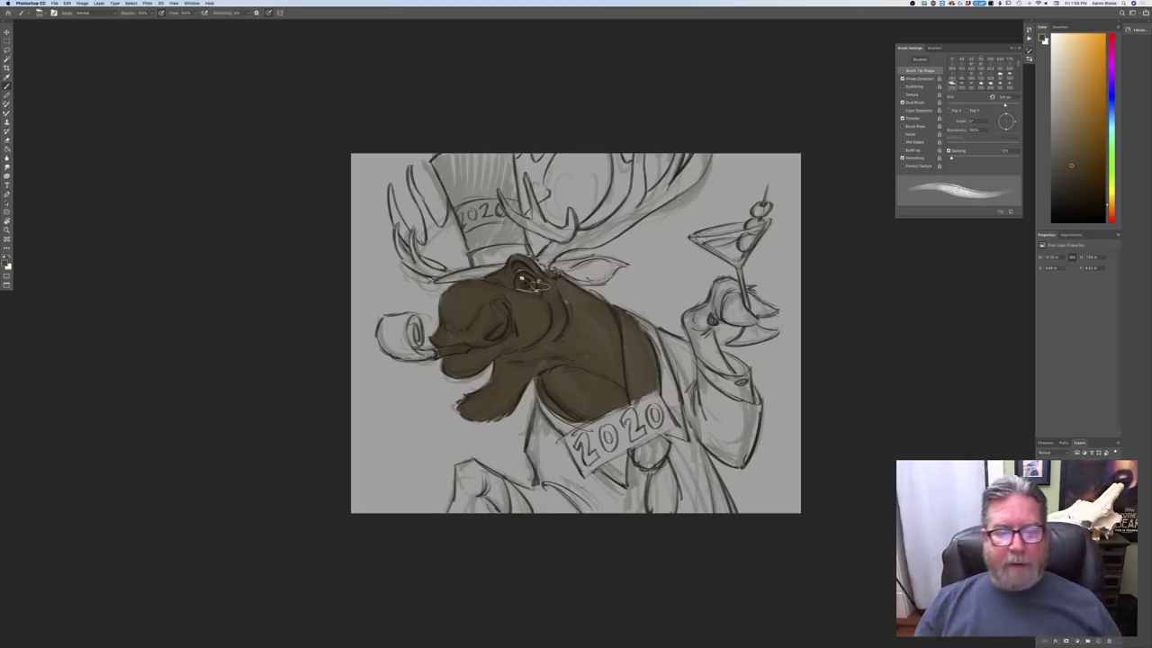
Set the foreground color to a pale beige and paint the moose's eyeball with a much smaller brush
{"action": "left_click", "coordinate": [8, 259]}
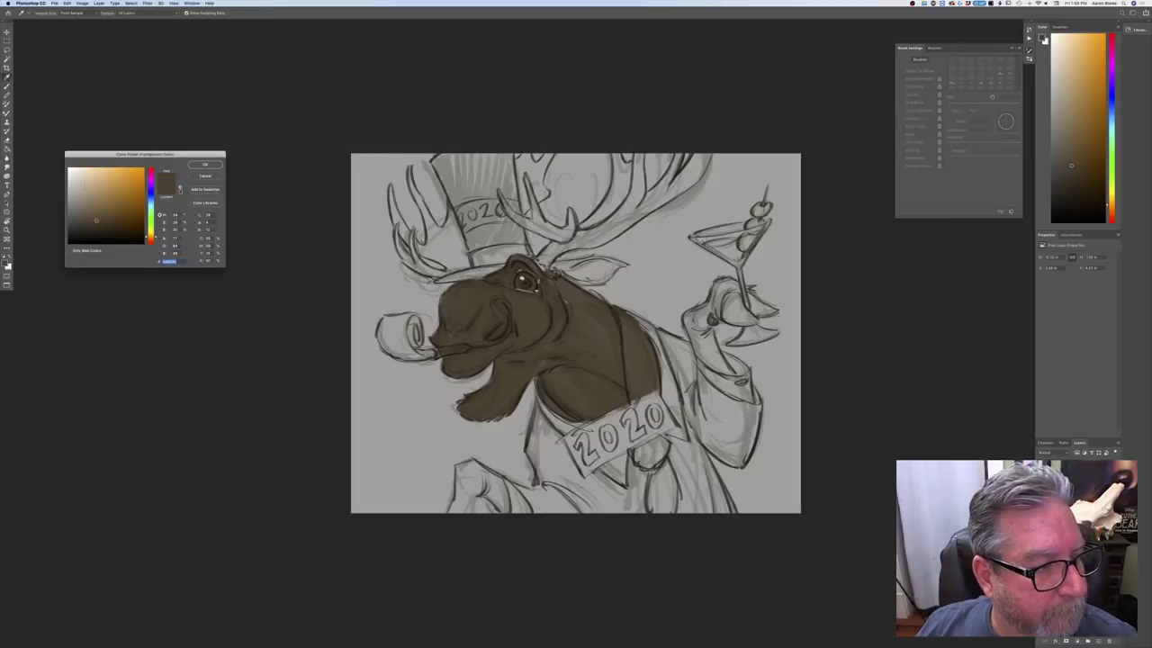
{"action": "left_click", "coordinate": [82, 180]}
{"action": "key", "text": "Return"}
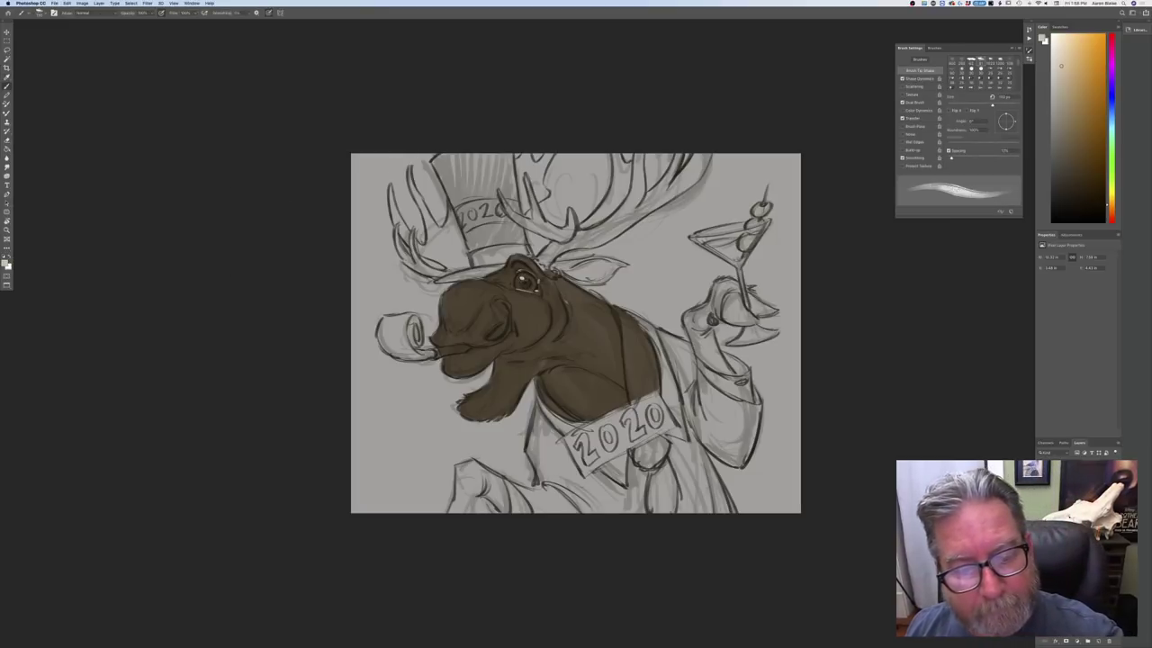
{"action": "key", "text": "["}
{"action": "key", "text": "["}
{"action": "key", "text": "["}
{"action": "key", "text": "["}
{"action": "key", "text": "["}
{"action": "key", "text": "["}
{"action": "key", "text": "["}
{"action": "key", "text": "["}
{"action": "key", "text": "["}
{"action": "key", "text": "["}
{"action": "key", "text": "["}
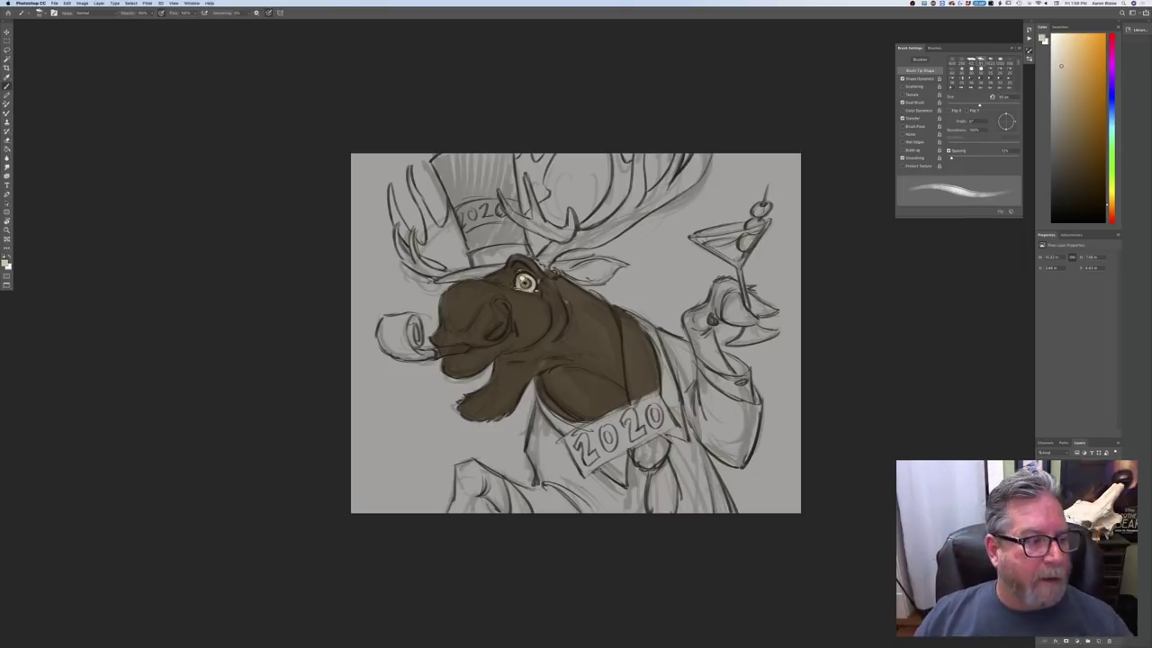
Set the foreground color to a deep saturated brown, switch back to the pastel brush, and darken the iris and the nostril
{"action": "left_click", "coordinate": [5, 264]}
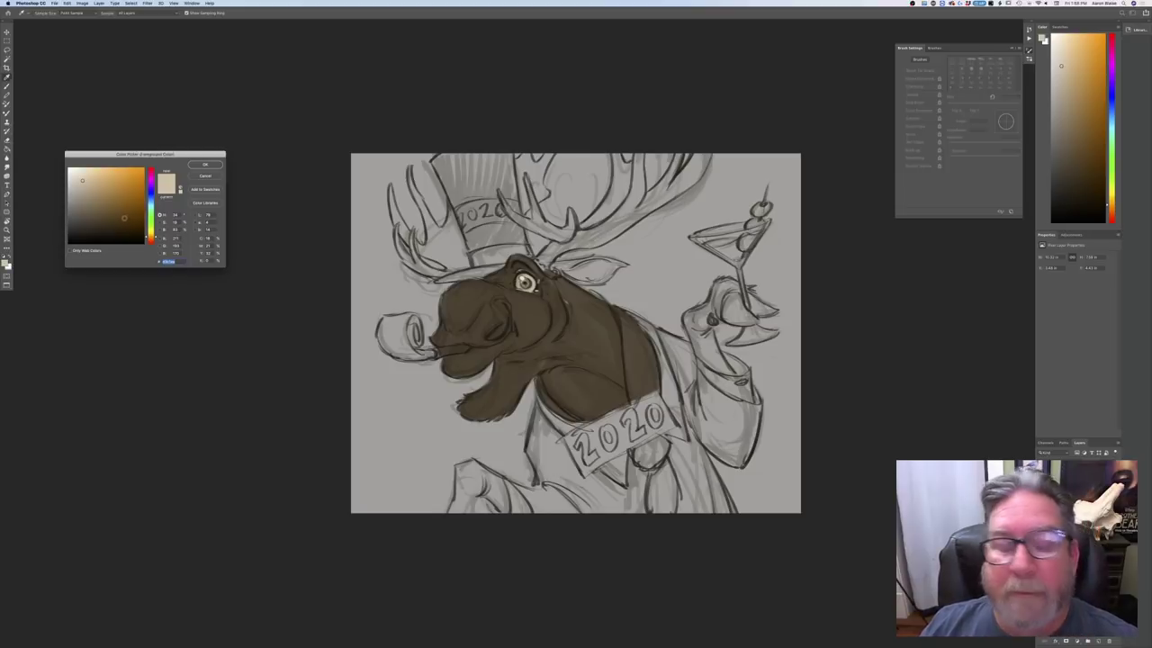
{"action": "left_click", "coordinate": [117, 225]}
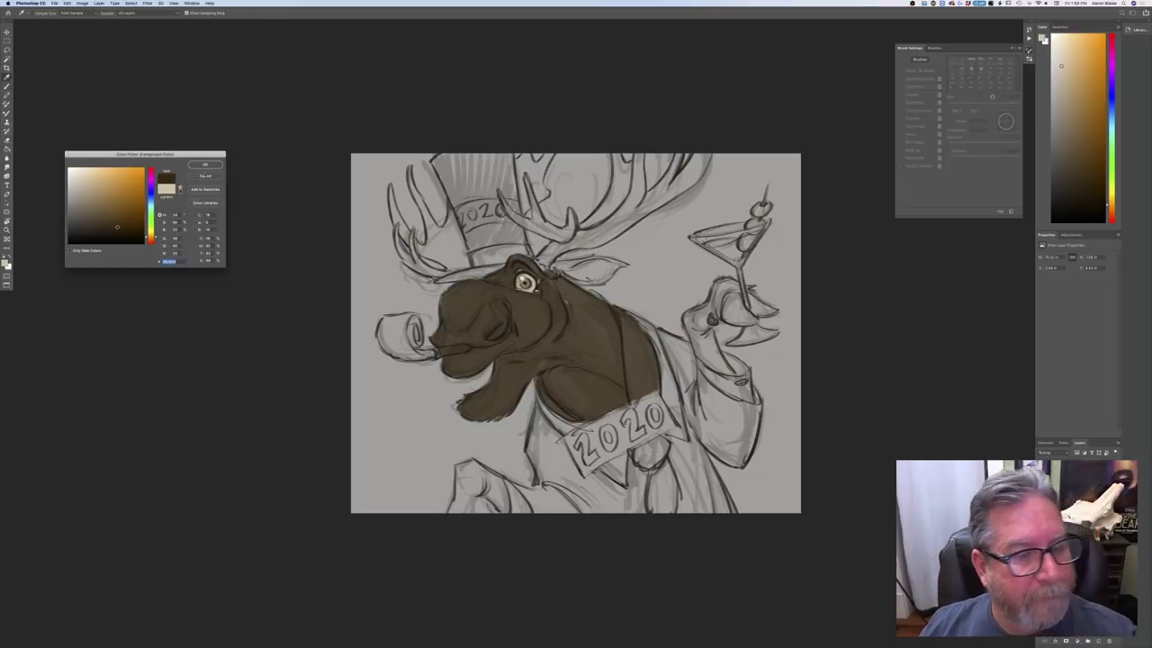
{"action": "left_click", "coordinate": [205, 164]}
{"action": "left_click", "coordinate": [40, 13]}
{"action": "left_click", "coordinate": [36, 146]}
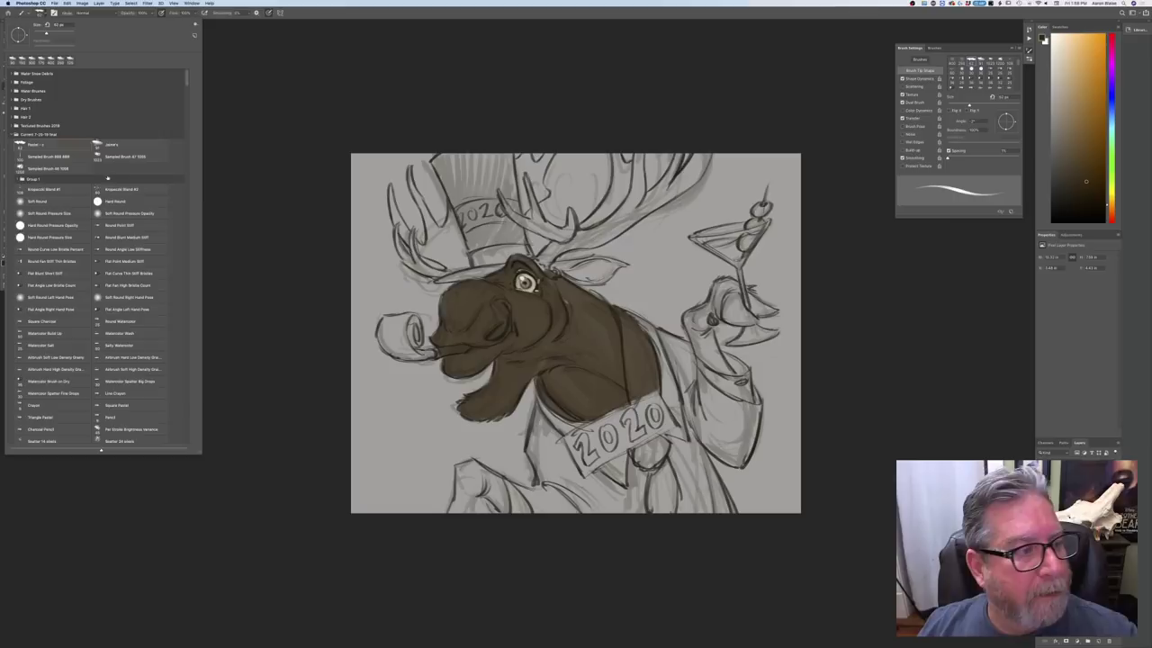
{"action": "left_click", "coordinate": [313, 251]}
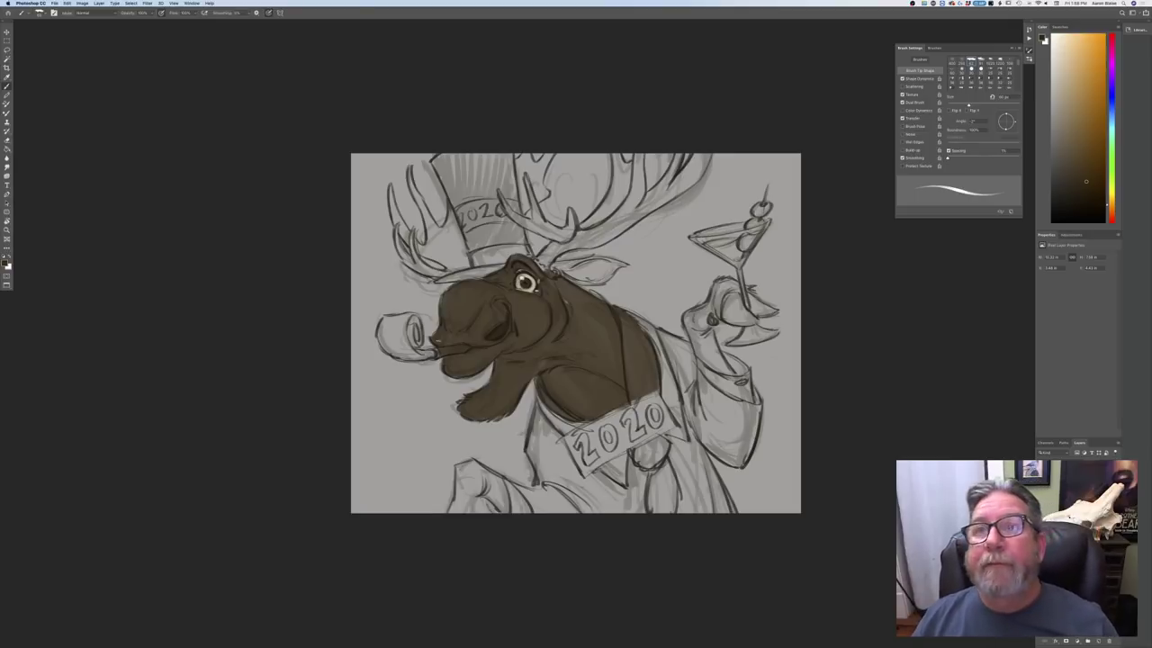
Return to the dark fur brown, turn off pressure-controlled brush size, and fill the moose's ear with an enlarged brush
{"action": "left_click", "coordinate": [6, 262]}
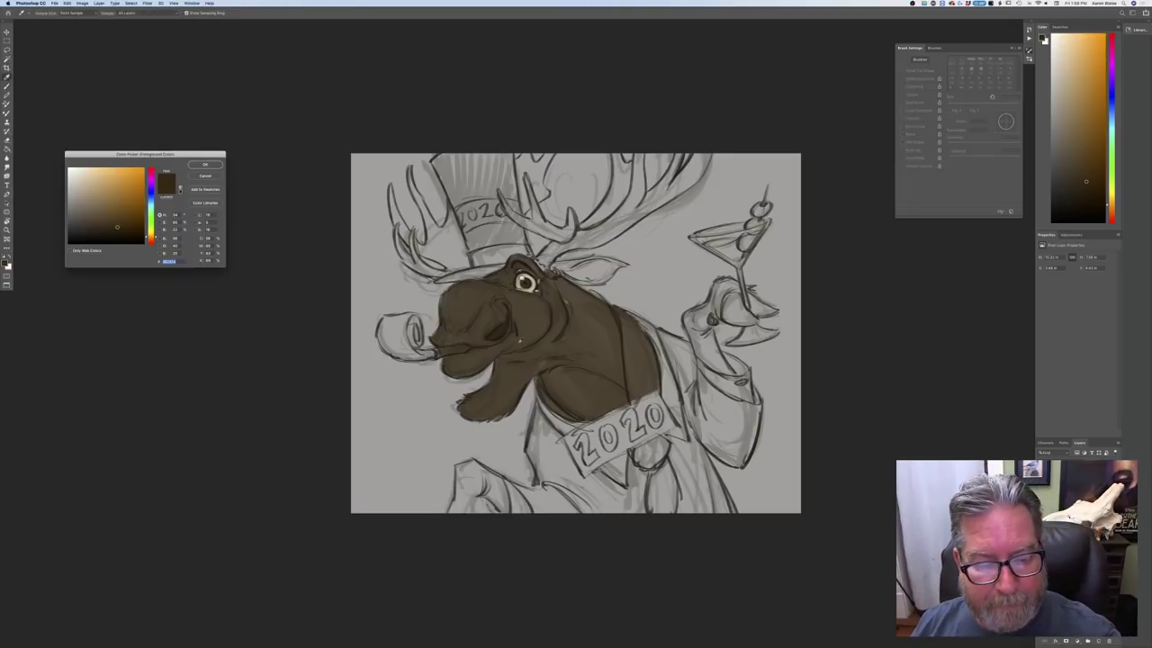
{"action": "key", "text": "Return"}
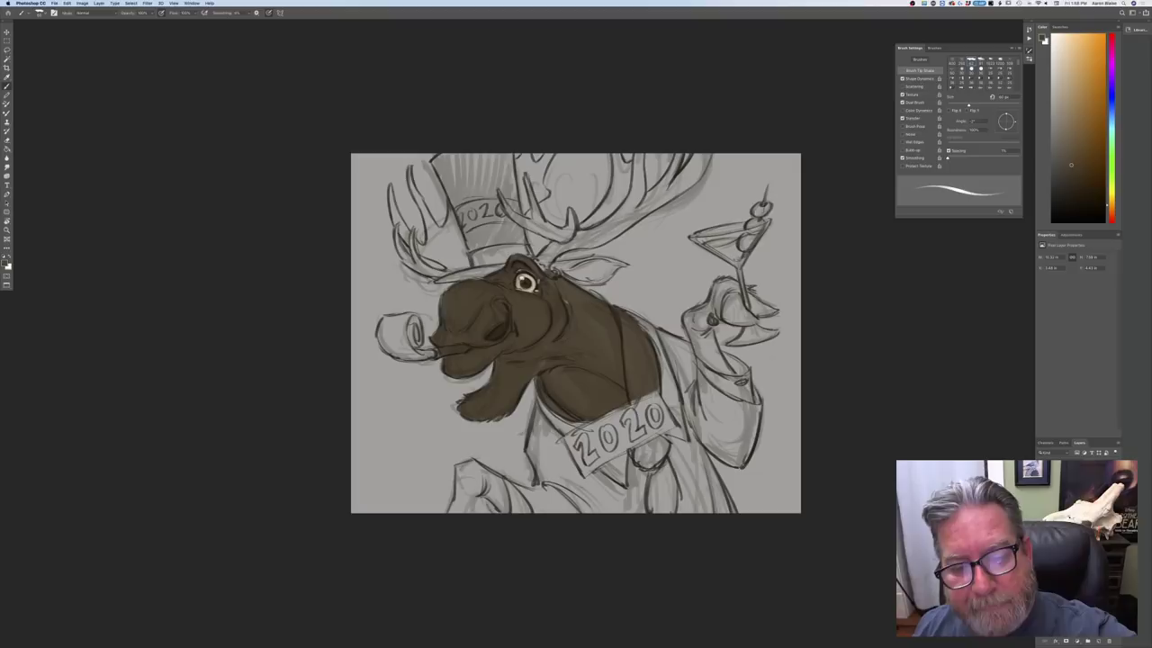
{"action": "left_click", "coordinate": [268, 13]}
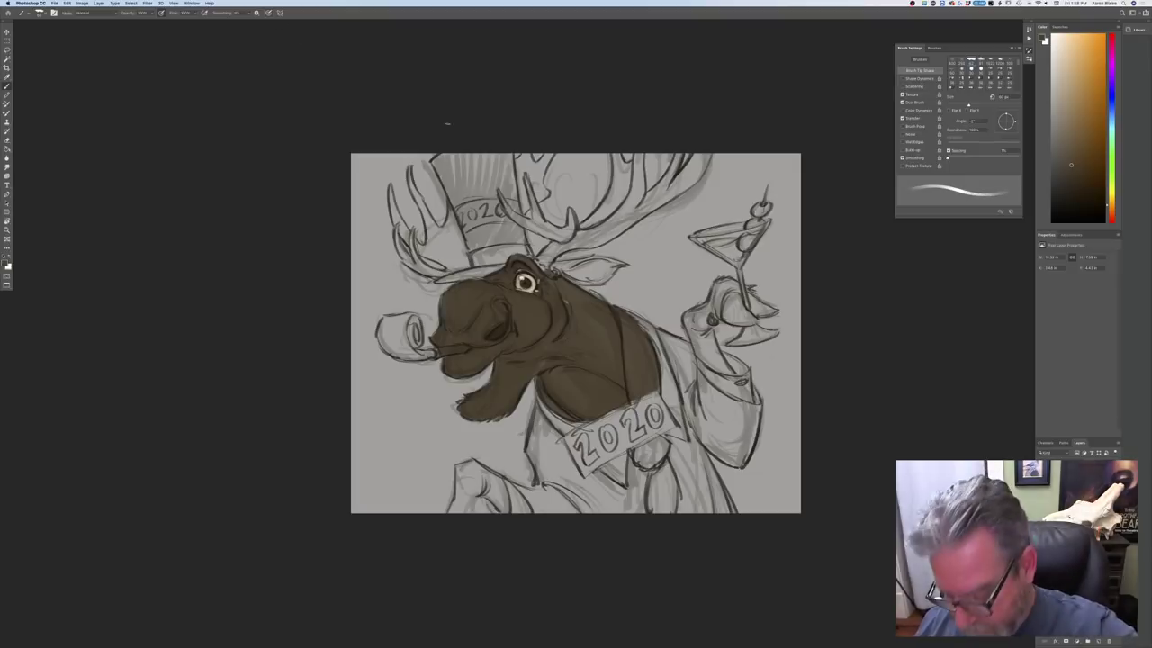
{"action": "key", "text": "bracketright"}
{"action": "key", "text": "bracketright"}
{"action": "key", "text": "bracketright"}
{"action": "mouse_move", "coordinate": [614, 269]}
{"action": "left_mouse_down"}
{"action": "mouse_move", "coordinate": [588, 277]}
{"action": "mouse_move", "coordinate": [576, 266]}
{"action": "left_mouse_up"}
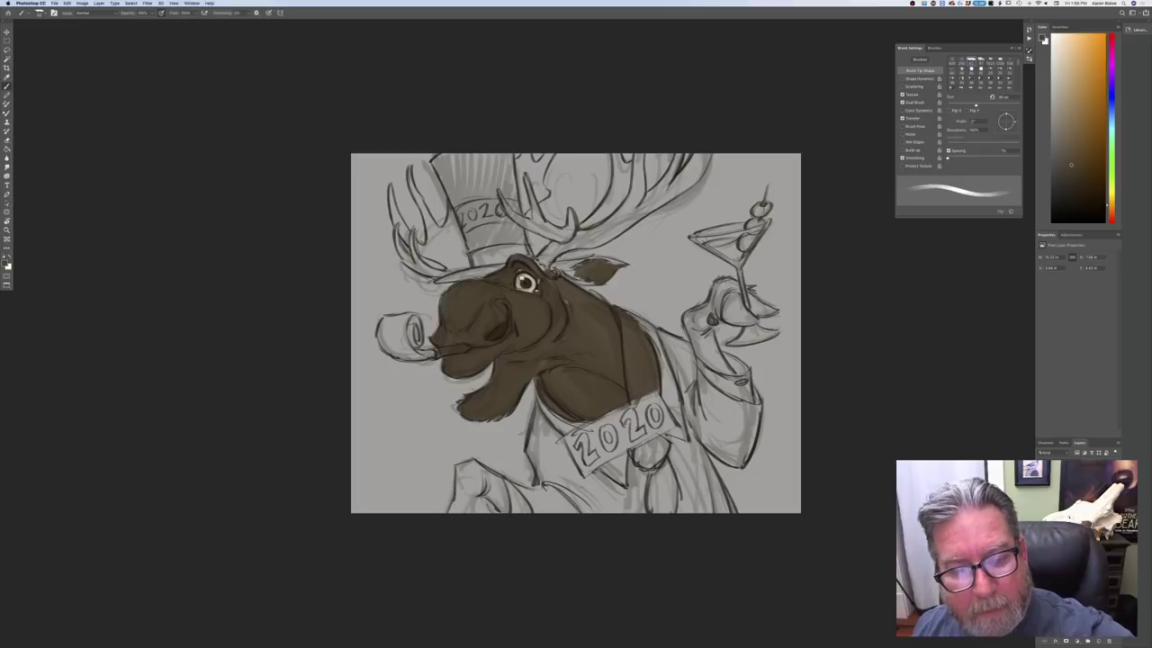
{"action": "key", "text": "bracketright"}
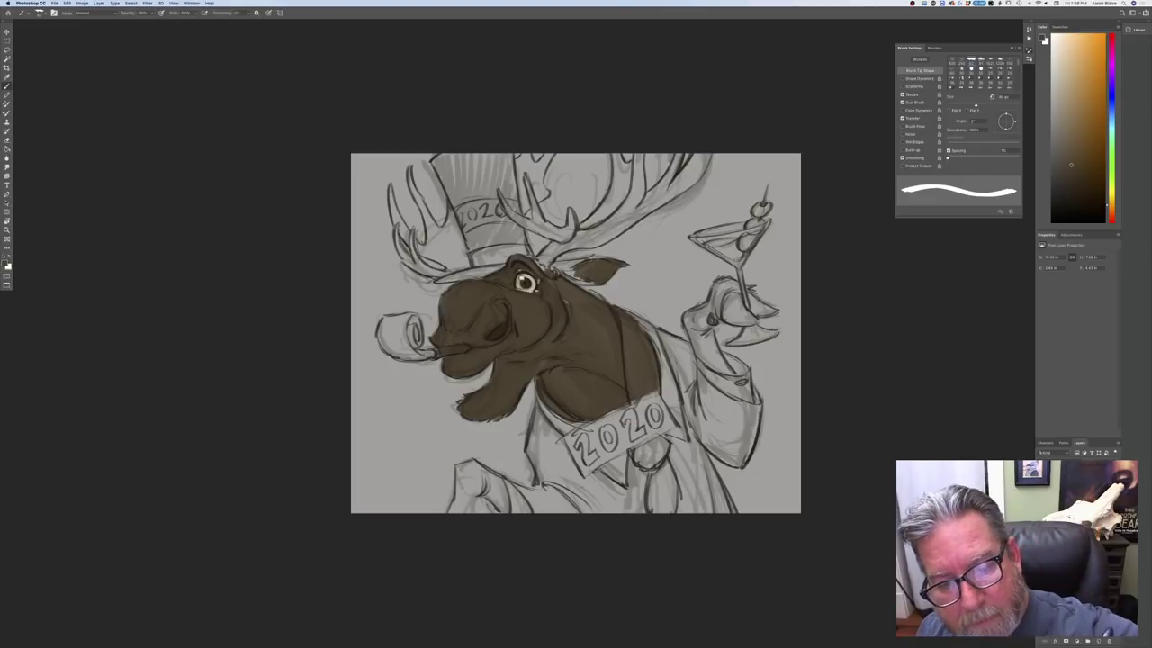
{"action": "key", "text": "bracketright"}
{"action": "key", "text": "bracketright"}
{"action": "mouse_move", "coordinate": [599, 261]}
{"action": "left_mouse_down"}
{"action": "mouse_move", "coordinate": [558, 263]}
{"action": "mouse_move", "coordinate": [601, 282]}
{"action": "mouse_move", "coordinate": [559, 258]}
{"action": "left_mouse_up"}
Set the foreground color to a light grayish tan and paint the raised forearm, wrist and back of the hand
{"action": "key", "text": "super+plus"}
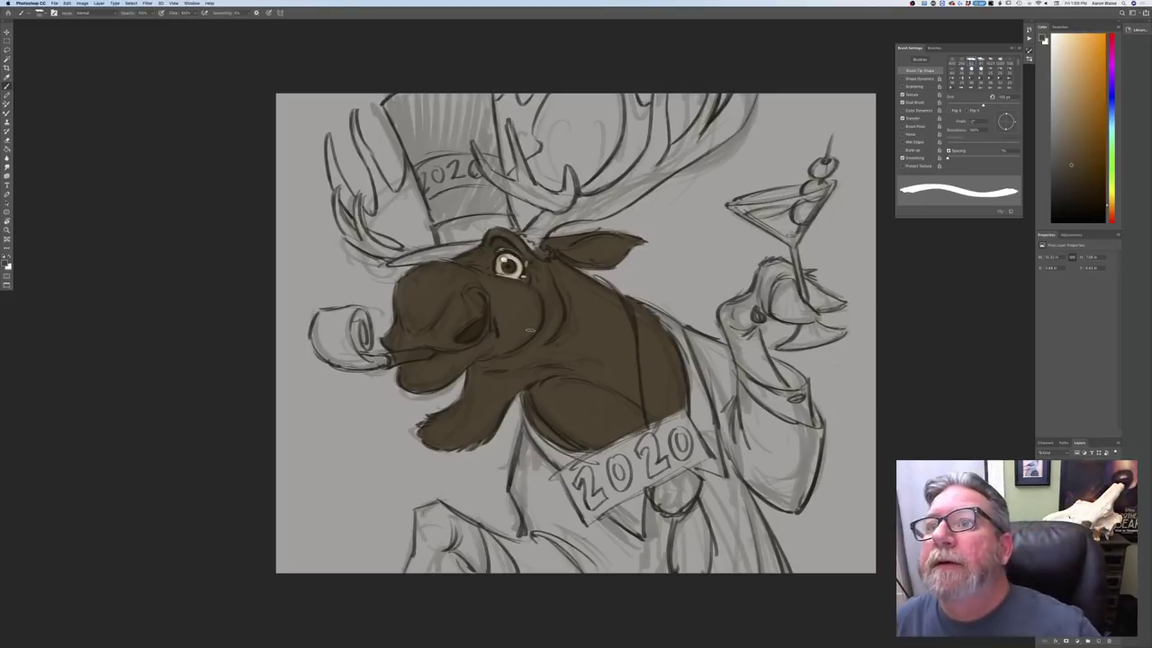
{"action": "left_click", "coordinate": [6, 262]}
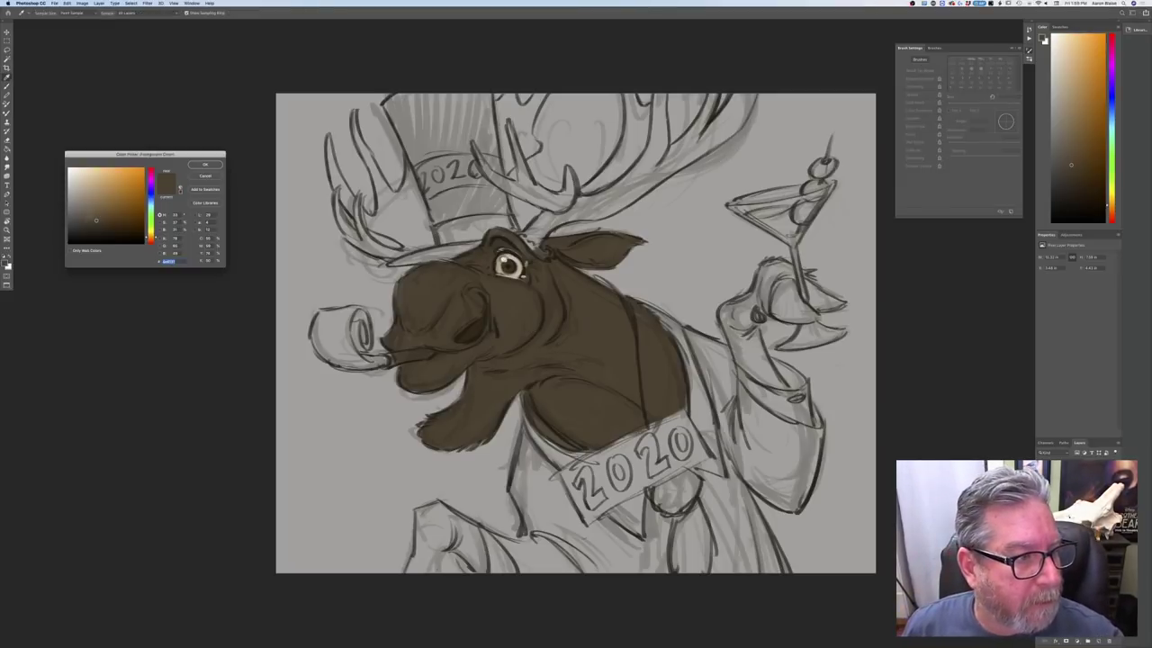
{"action": "left_click", "coordinate": [82, 203]}
{"action": "left_click", "coordinate": [205, 165]}
{"action": "mouse_move", "coordinate": [752, 324]}
{"action": "left_mouse_down"}
{"action": "mouse_move", "coordinate": [773, 382]}
{"action": "mouse_move", "coordinate": [736, 358]}
{"action": "mouse_move", "coordinate": [721, 313]}
{"action": "mouse_move", "coordinate": [756, 367]}
{"action": "left_mouse_up"}
{"action": "mouse_move", "coordinate": [756, 319]}
{"action": "left_mouse_down"}
{"action": "mouse_move", "coordinate": [743, 301]}
{"action": "mouse_move", "coordinate": [752, 295]}
{"action": "mouse_move", "coordinate": [740, 301]}
{"action": "mouse_move", "coordinate": [766, 265]}
{"action": "mouse_move", "coordinate": [761, 311]}
{"action": "mouse_move", "coordinate": [790, 268]}
{"action": "left_mouse_up"}
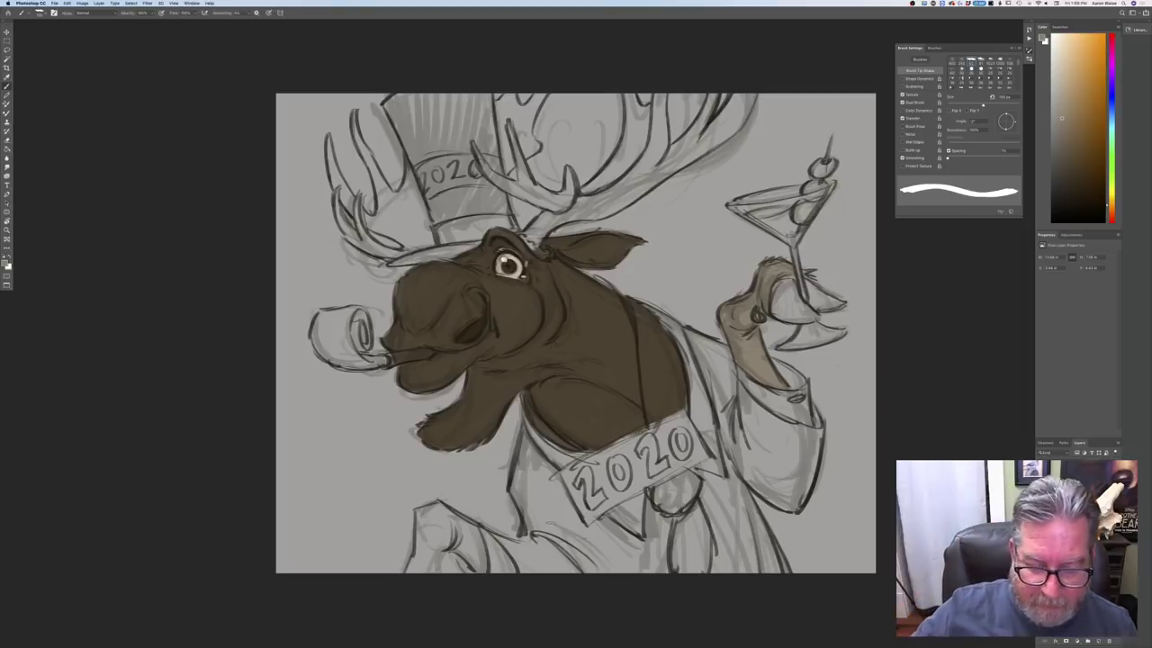
Switch to Photos to examine the fur and leg coloring in the moose reference pictures, and return to Photoshop
{"action": "mouse_move", "coordinate": [525, 637]}
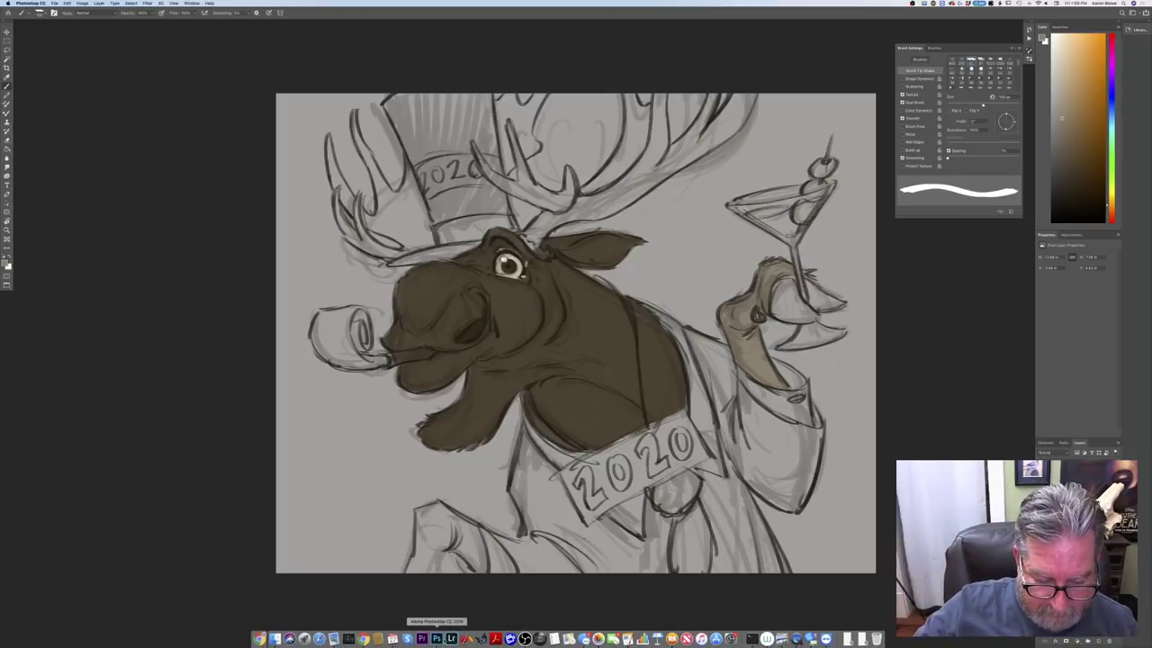
{"action": "left_click", "coordinate": [598, 638]}
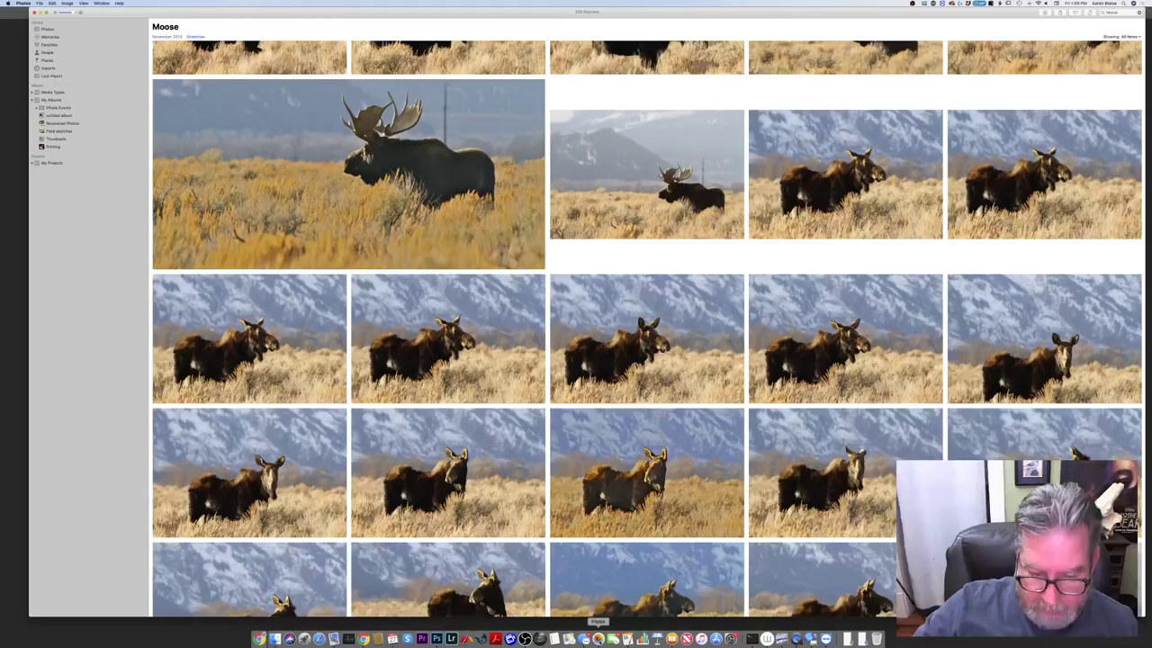
{"action": "scroll", "coordinate": [560, 456], "scroll_direction": "up", "scroll_amount": 15}
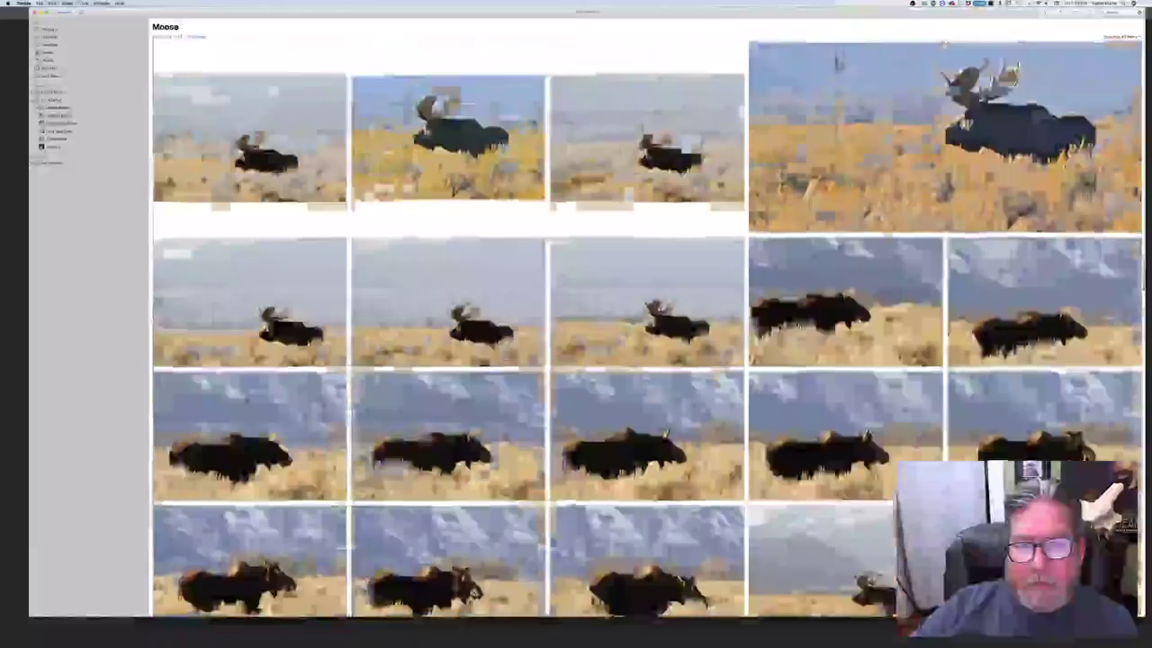
{"action": "scroll", "coordinate": [560, 456], "scroll_direction": "down", "scroll_amount": 3}
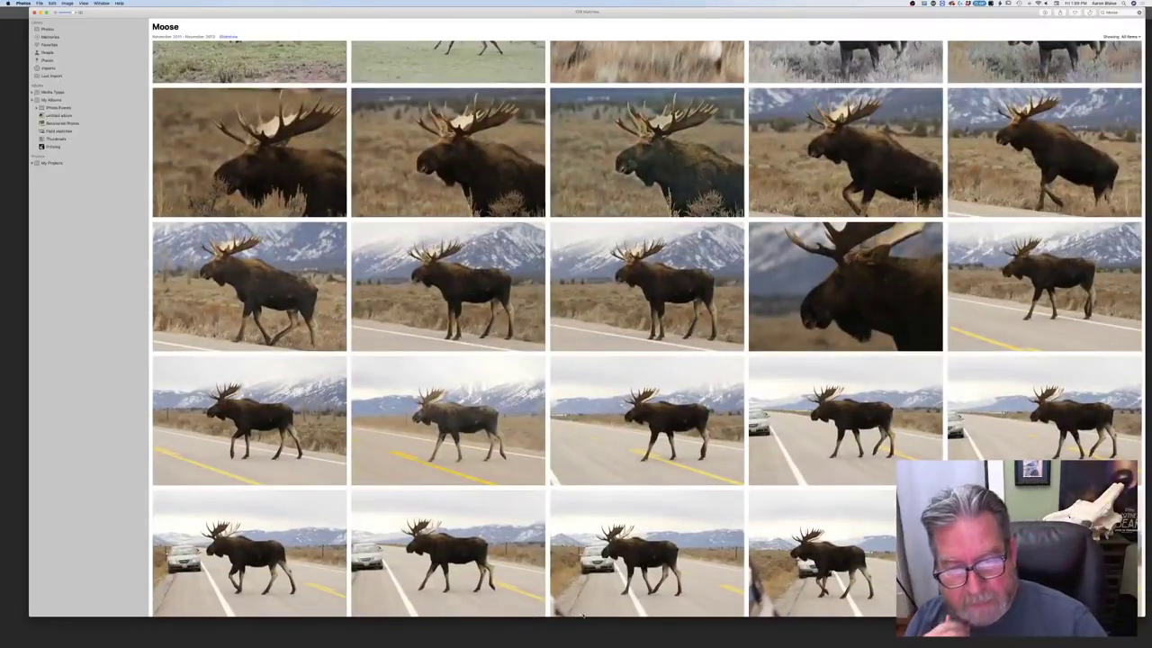
{"action": "mouse_move", "coordinate": [571, 644]}
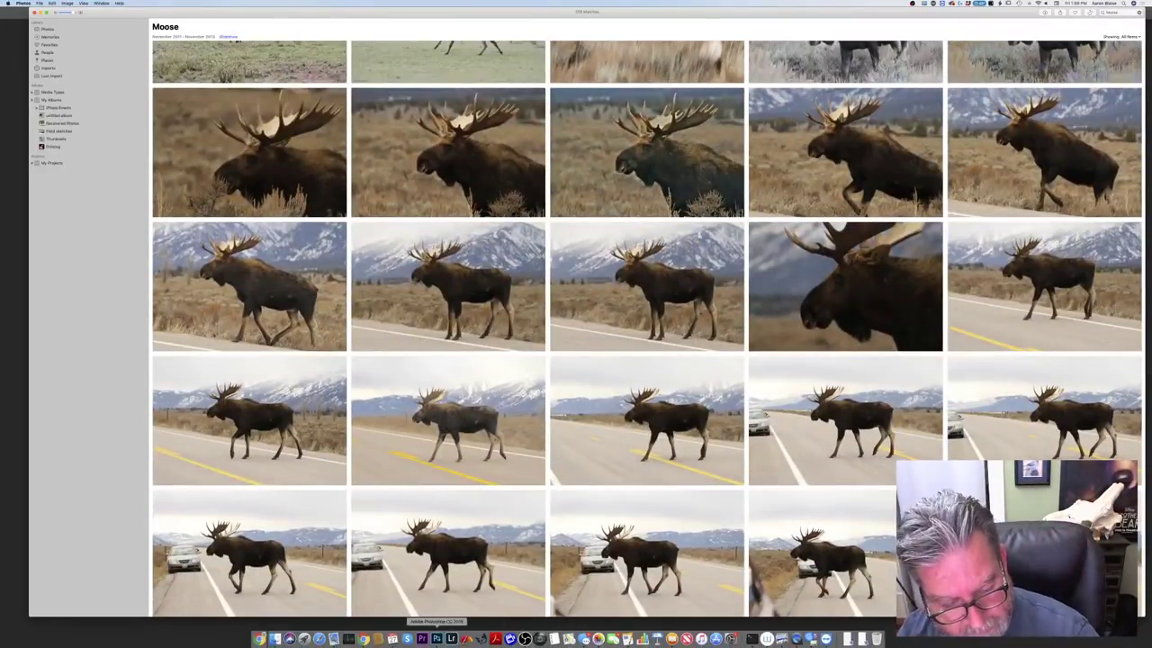
{"action": "left_click", "coordinate": [436, 639]}
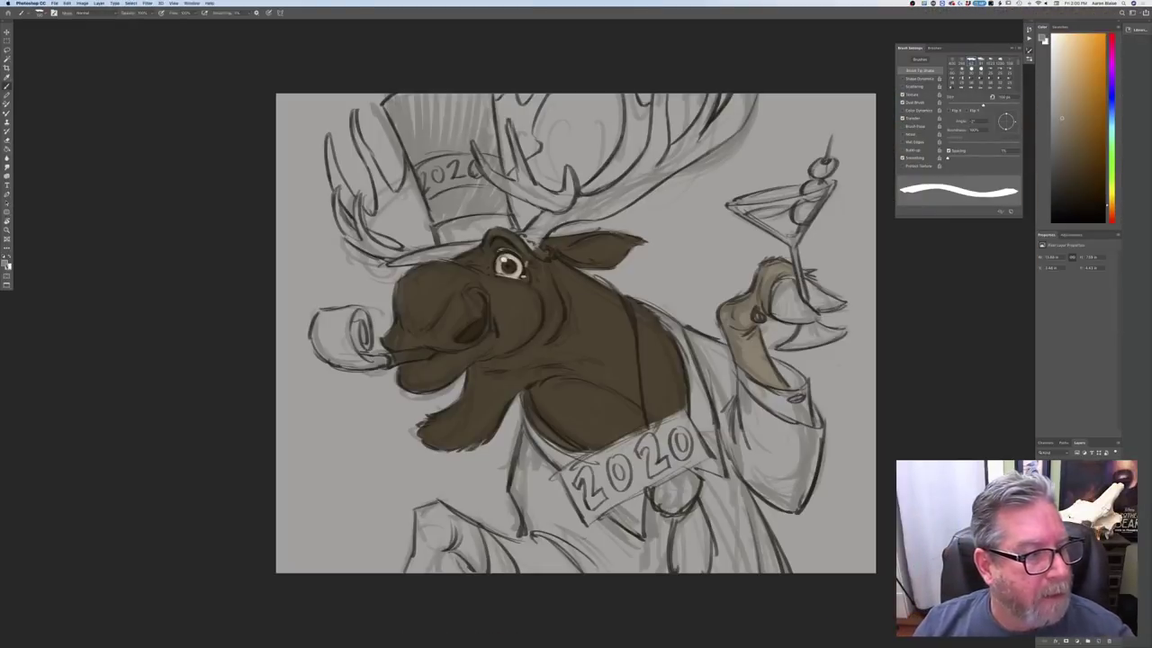
Set the foreground color to dark brown, undo a trial stroke, turn on pressure-controlled opacity, and darken the raised hand at the wrist
{"action": "left_click", "coordinate": [5, 263]}
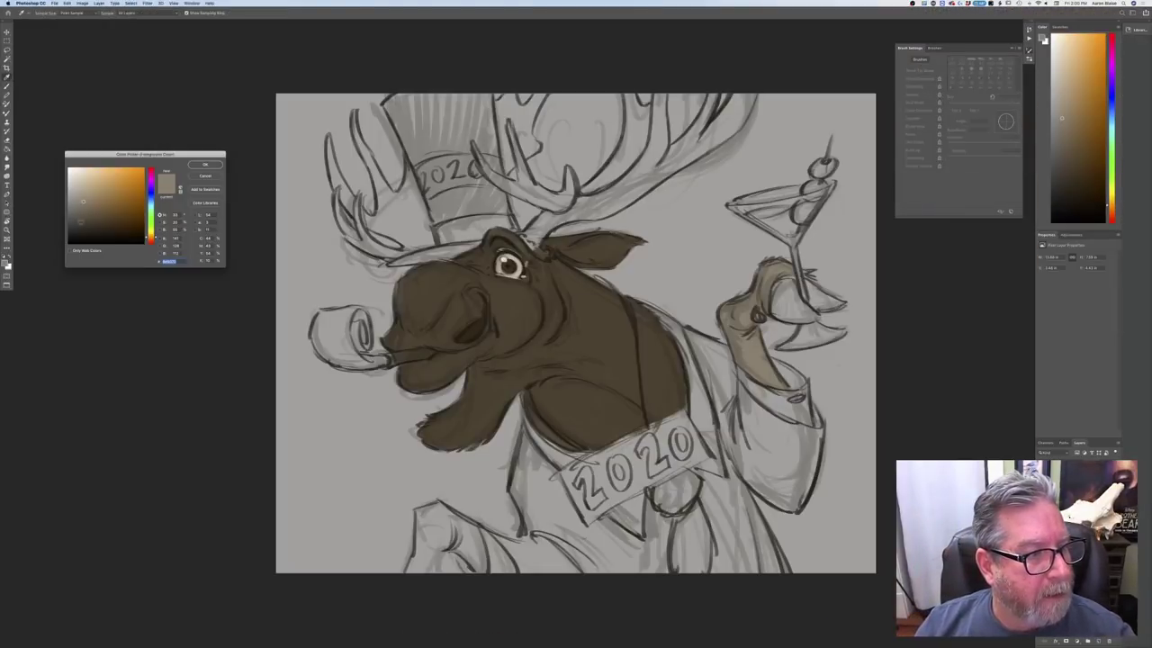
{"action": "left_click", "coordinate": [101, 223]}
{"action": "left_click", "coordinate": [205, 164]}
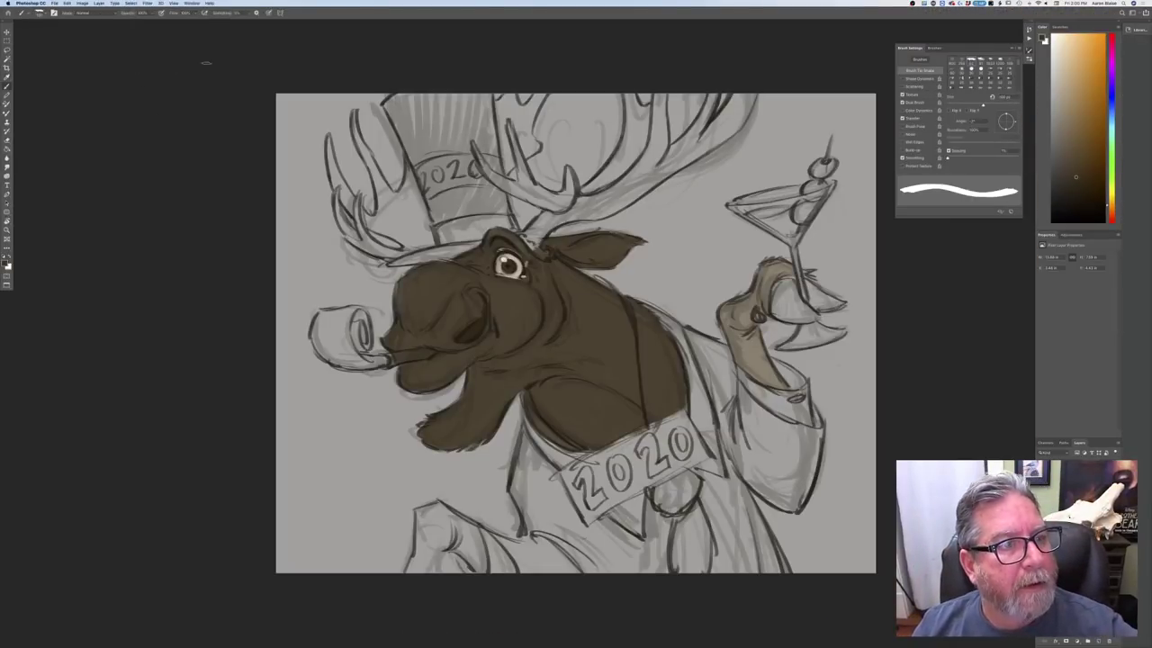
{"action": "left_click_drag", "start_coordinate": [743, 300], "coordinate": [726, 316]}
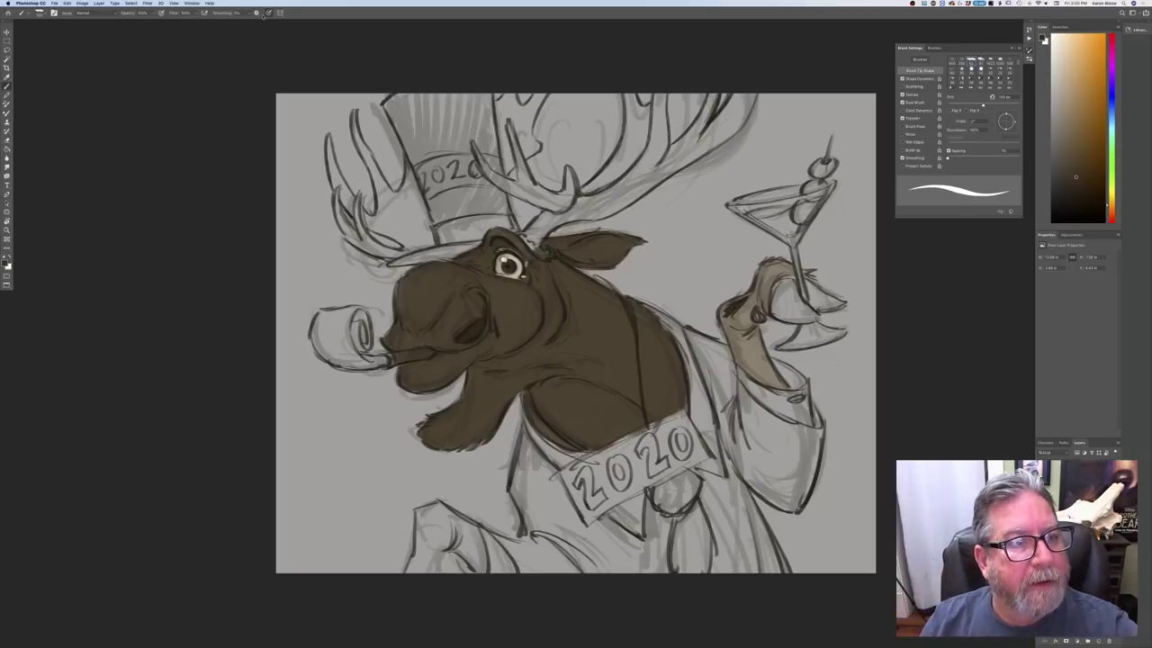
{"action": "key", "text": "super+z"}
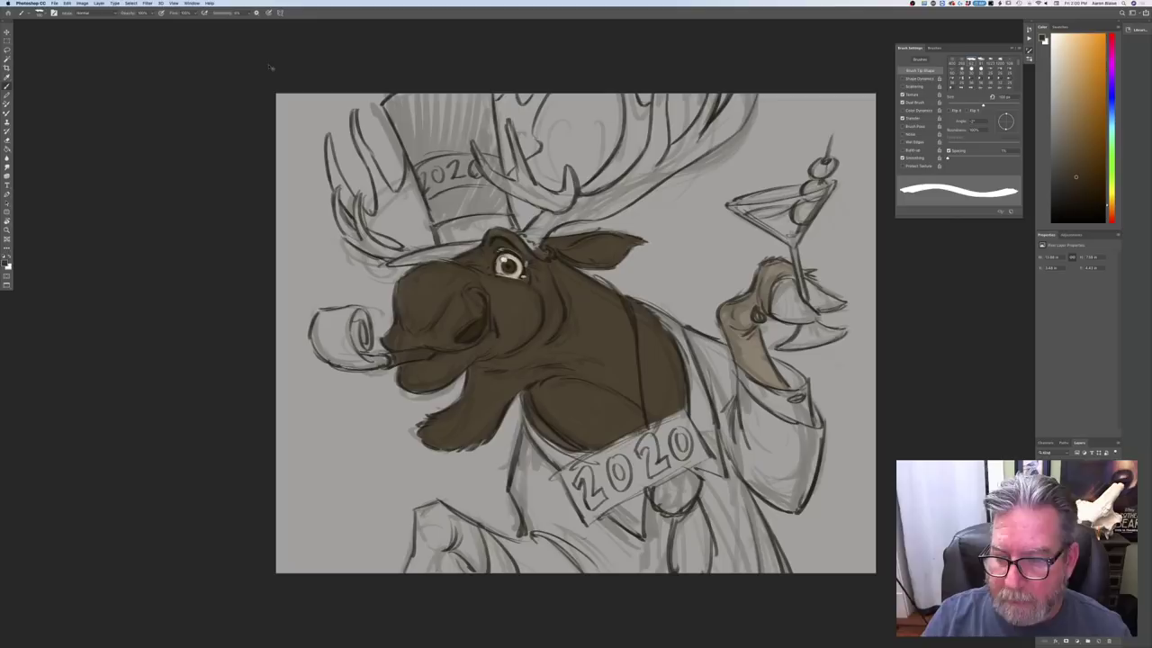
{"action": "left_click", "coordinate": [161, 12]}
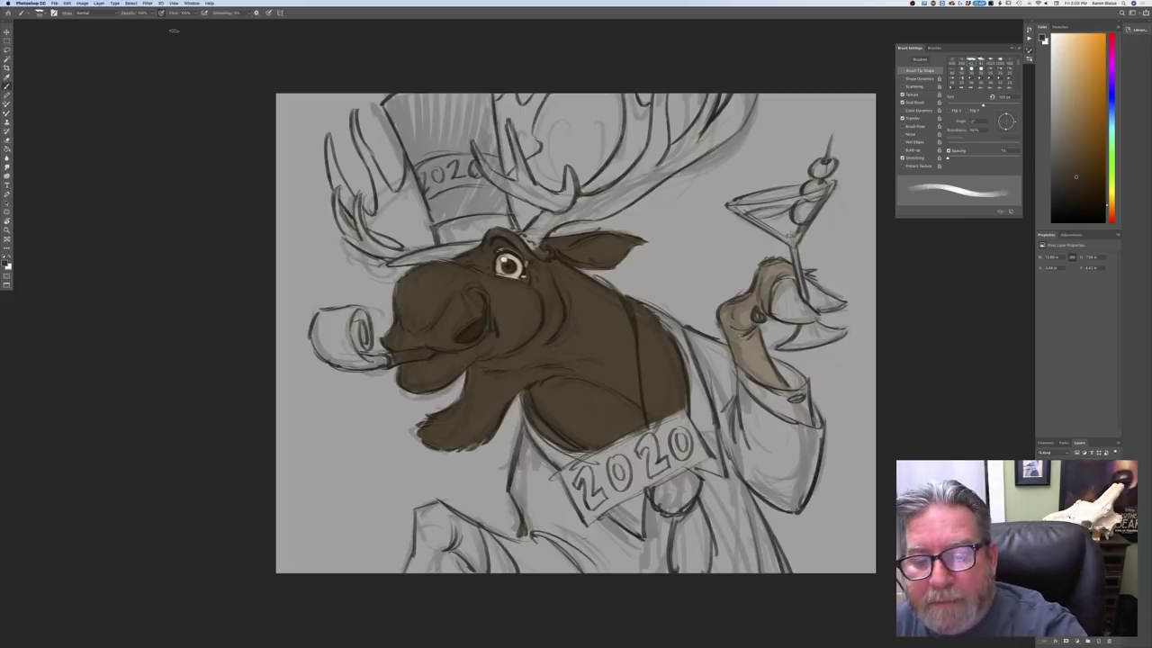
{"action": "mouse_move", "coordinate": [727, 302]}
{"action": "left_mouse_down"}
{"action": "mouse_move", "coordinate": [725, 333]}
{"action": "mouse_move", "coordinate": [745, 327]}
{"action": "mouse_move", "coordinate": [754, 291]}
{"action": "mouse_move", "coordinate": [737, 324]}
{"action": "left_mouse_up"}
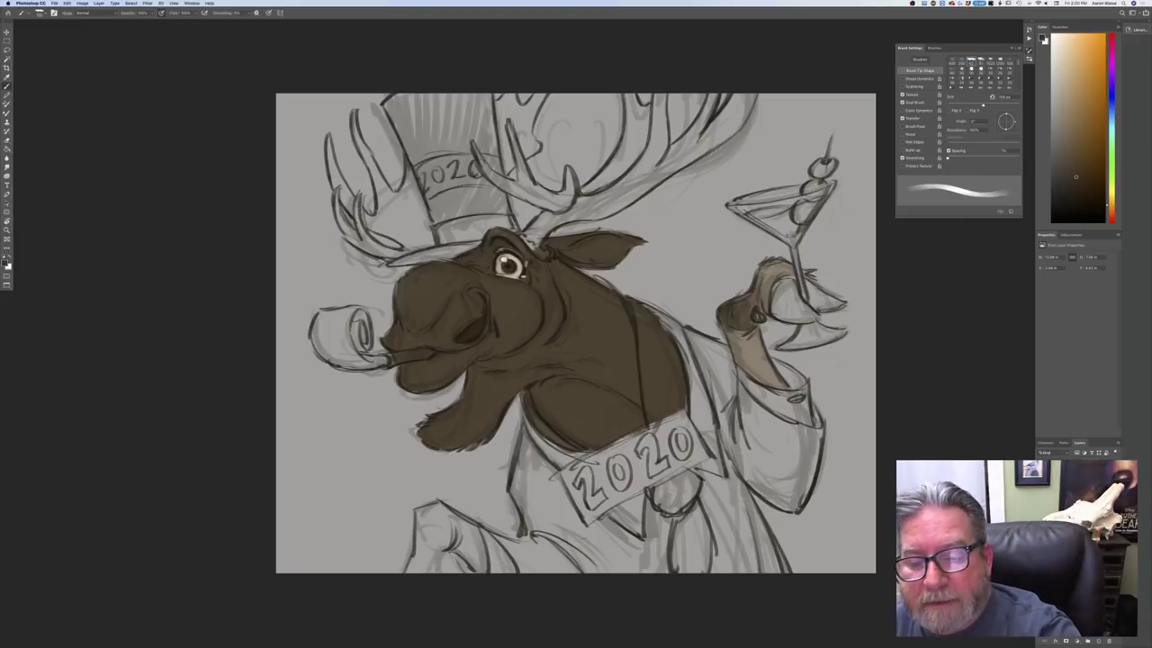
Darken the raised hand and the forearm down to the cuff with dark brown strokes
{"action": "mouse_move", "coordinate": [763, 268]}
{"action": "left_mouse_down"}
{"action": "mouse_move", "coordinate": [774, 311]}
{"action": "mouse_move", "coordinate": [767, 266]}
{"action": "mouse_move", "coordinate": [793, 265]}
{"action": "mouse_move", "coordinate": [765, 284]}
{"action": "mouse_move", "coordinate": [736, 339]}
{"action": "mouse_move", "coordinate": [757, 364]}
{"action": "mouse_move", "coordinate": [731, 321]}
{"action": "left_mouse_up"}
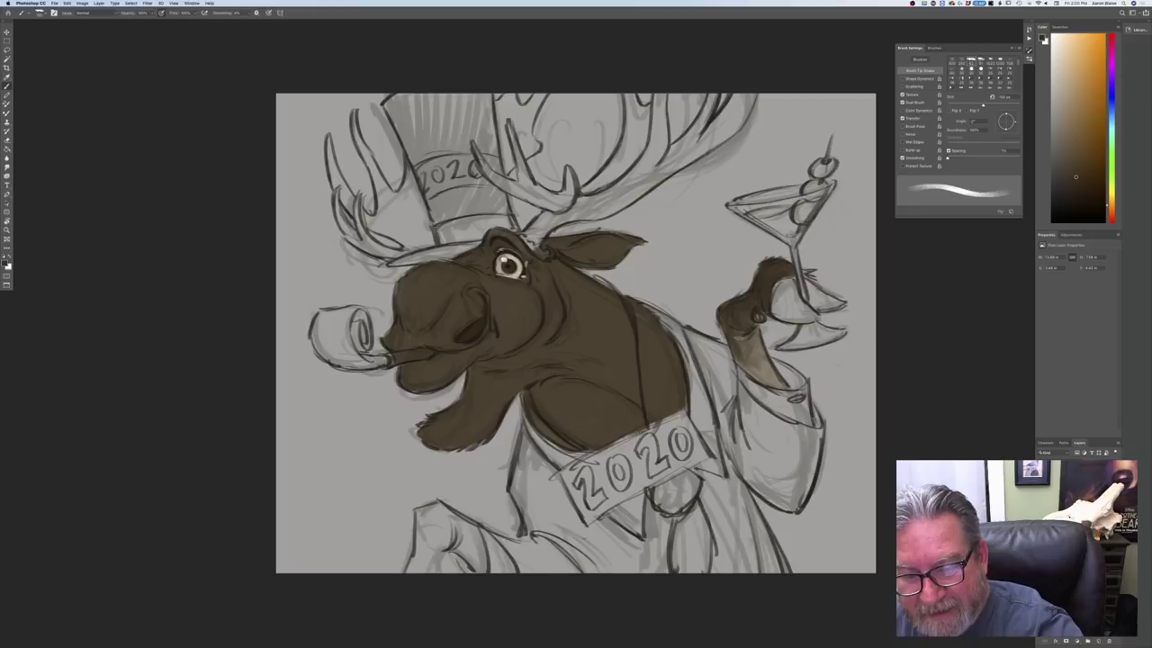
{"action": "left_click_drag", "start_coordinate": [758, 365], "coordinate": [777, 385]}
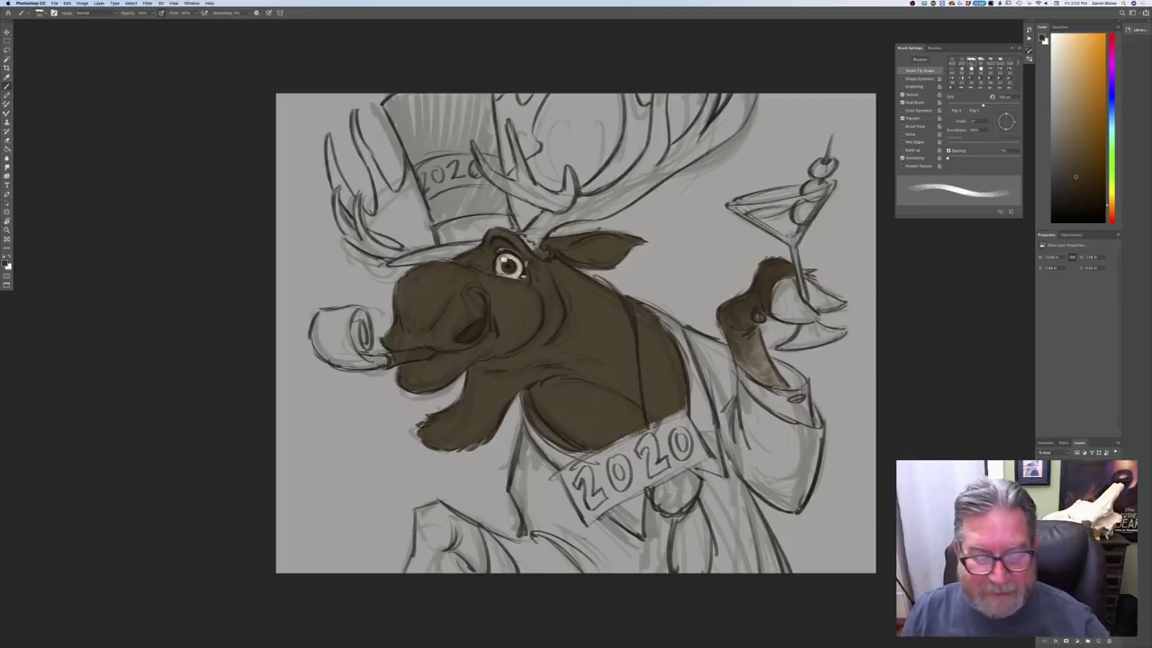
Sample the light tan from the raised forearm and paint a tan base on the lowered hand at the canvas's bottom edge
{"action": "left_click_drag", "start_coordinate": [233, 375], "coordinate": [229, 289]}
{"action": "left_click", "coordinate": [6, 263]}
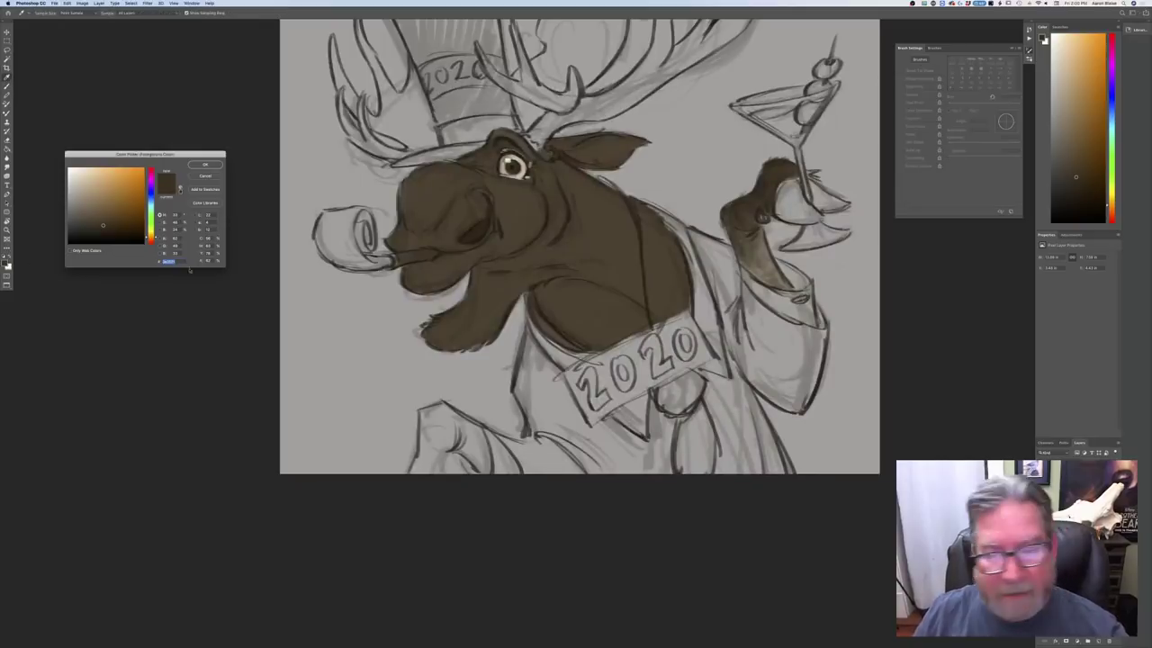
{"action": "left_click", "coordinate": [760, 269]}
{"action": "left_click", "coordinate": [206, 165]}
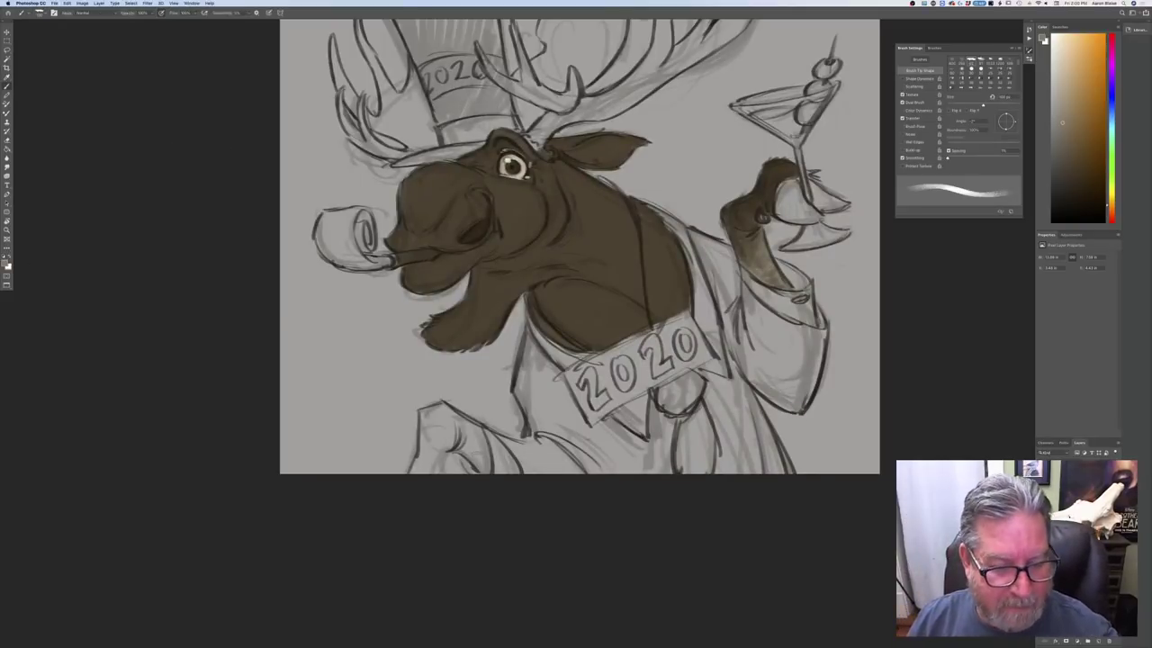
{"action": "mouse_move", "coordinate": [477, 429]}
{"action": "left_mouse_down"}
{"action": "mouse_move", "coordinate": [486, 466]}
{"action": "mouse_move", "coordinate": [466, 430]}
{"action": "mouse_move", "coordinate": [457, 445]}
{"action": "mouse_move", "coordinate": [443, 410]}
{"action": "mouse_move", "coordinate": [430, 454]}
{"action": "left_mouse_up"}
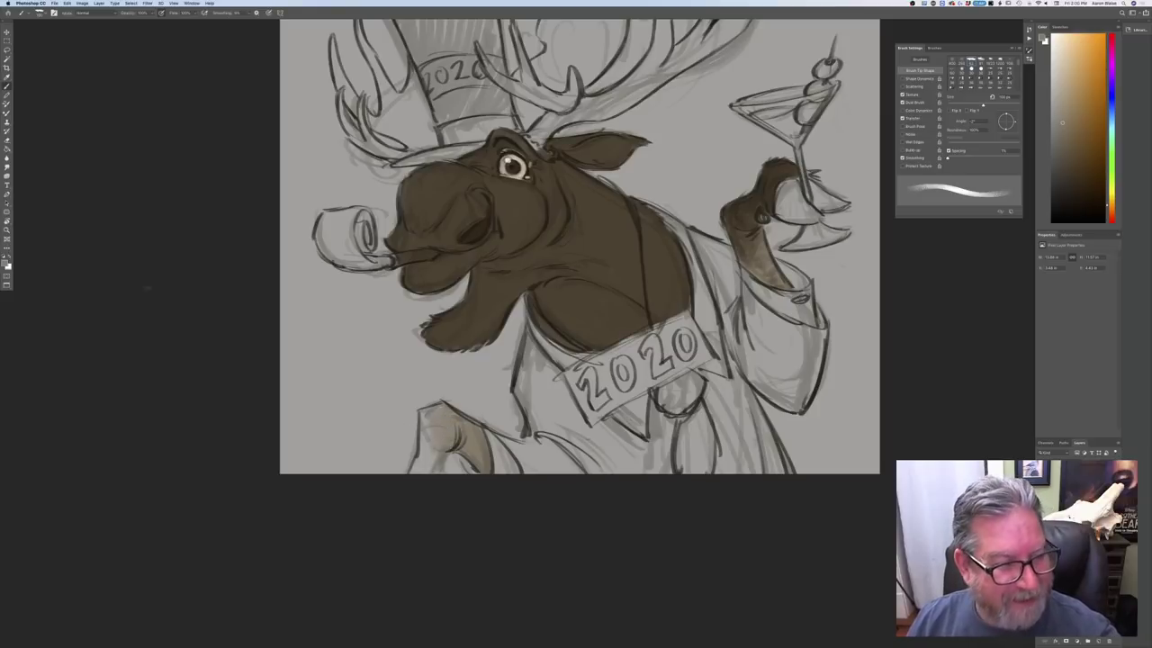
Set the foreground color back to dark brown and darken the lowered hand and wrist, leaving lighter fur on the inner side
{"action": "left_click", "coordinate": [5, 263]}
{"action": "left_click", "coordinate": [102, 226]}
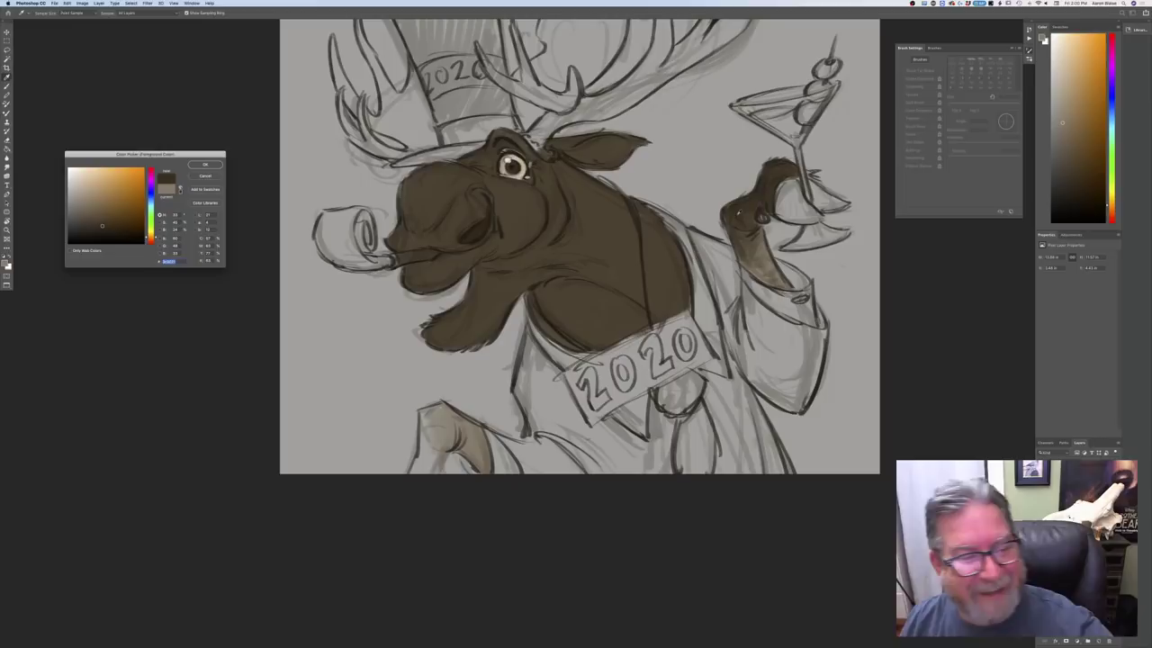
{"action": "left_click", "coordinate": [206, 164]}
{"action": "mouse_move", "coordinate": [416, 466]}
{"action": "left_mouse_down"}
{"action": "mouse_move", "coordinate": [426, 449]}
{"action": "mouse_move", "coordinate": [443, 457]}
{"action": "mouse_move", "coordinate": [424, 424]}
{"action": "mouse_move", "coordinate": [419, 456]}
{"action": "mouse_move", "coordinate": [432, 441]}
{"action": "mouse_move", "coordinate": [422, 416]}
{"action": "mouse_move", "coordinate": [431, 436]}
{"action": "mouse_move", "coordinate": [435, 416]}
{"action": "mouse_move", "coordinate": [459, 436]}
{"action": "mouse_move", "coordinate": [475, 420]}
{"action": "mouse_move", "coordinate": [459, 443]}
{"action": "mouse_move", "coordinate": [448, 405]}
{"action": "mouse_move", "coordinate": [429, 410]}
{"action": "mouse_move", "coordinate": [478, 459]}
{"action": "mouse_move", "coordinate": [412, 468]}
{"action": "left_mouse_up"}
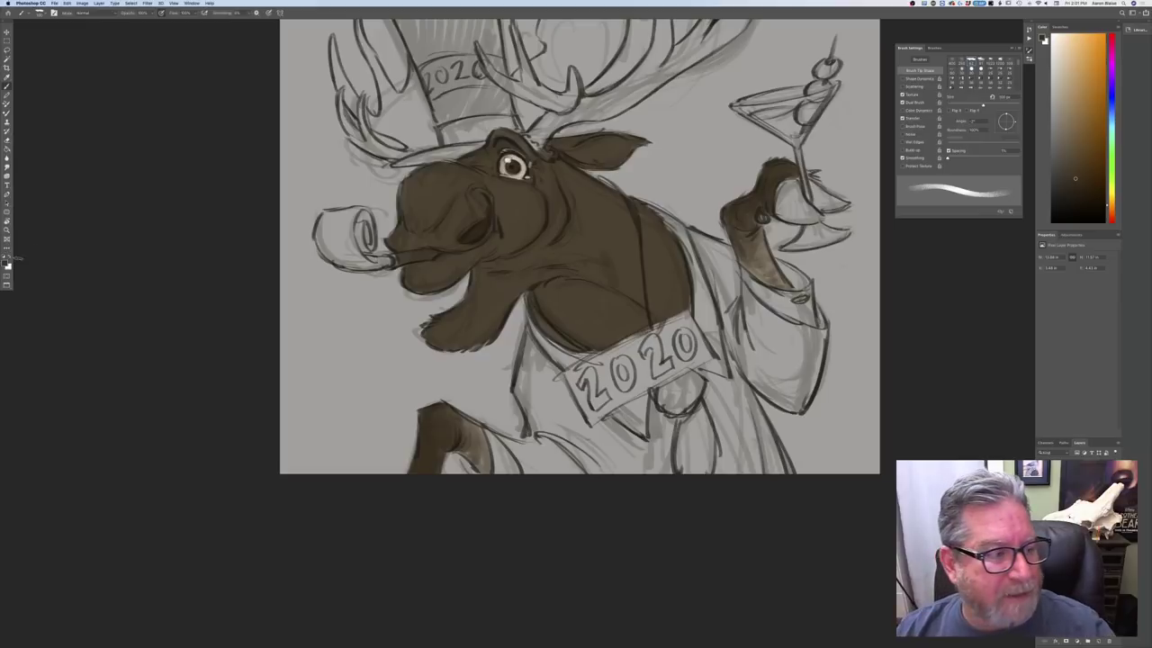
Set the foreground color to a dark muted blue and fill the top hat above and below its 2020 band
{"action": "left_click", "coordinate": [8, 260]}
{"action": "key", "text": "Return"}
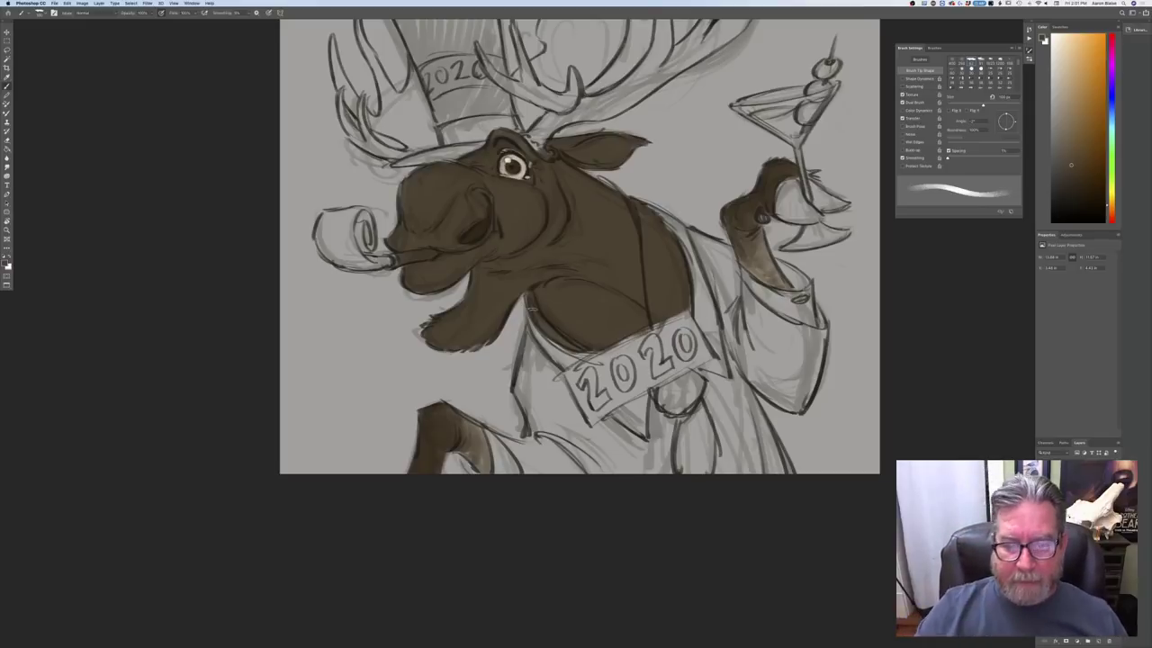
{"action": "left_click_drag", "start_coordinate": [197, 377], "coordinate": [208, 447]}
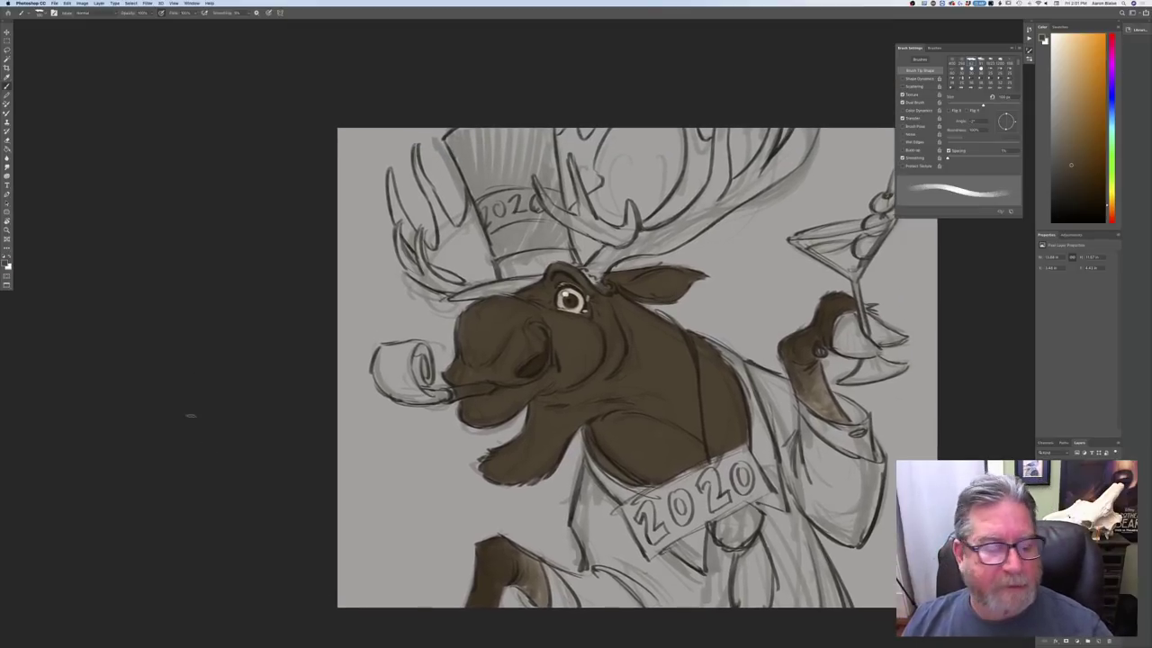
{"action": "left_click", "coordinate": [7, 263]}
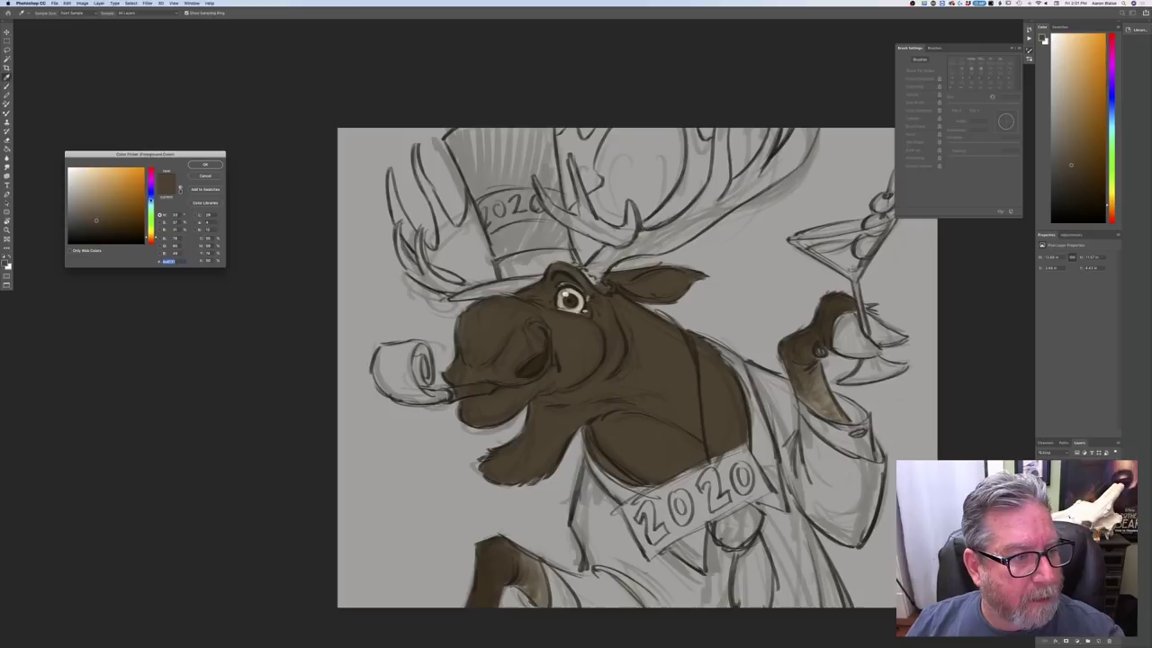
{"action": "left_click", "coordinate": [152, 196]}
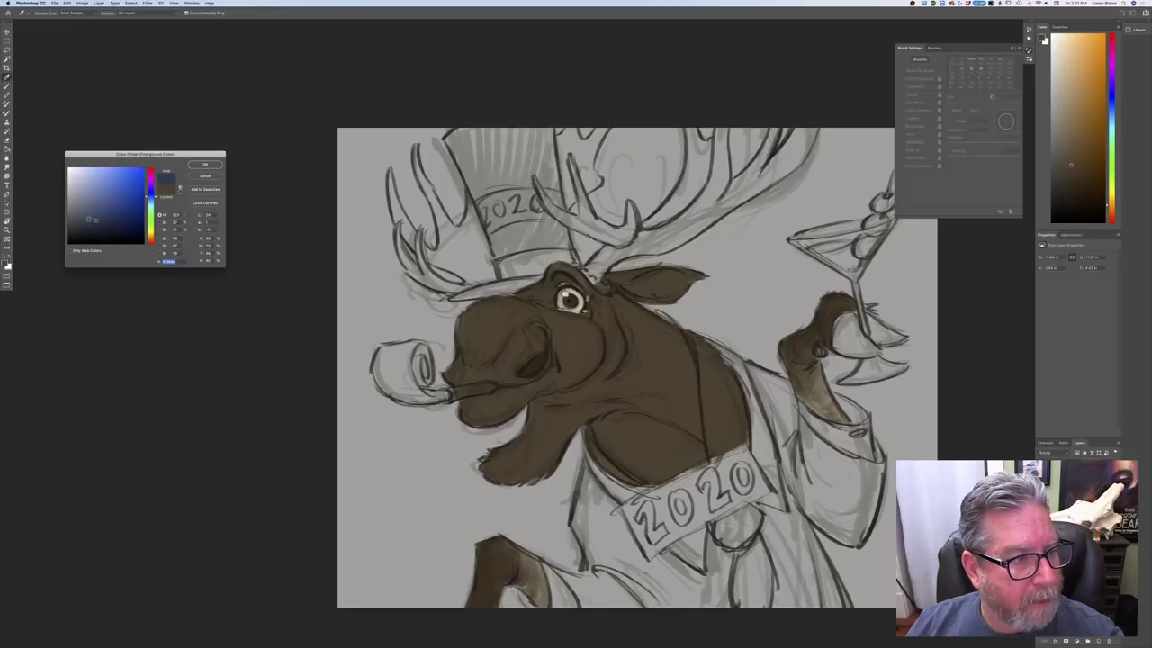
{"action": "key", "text": "Return"}
{"action": "mouse_move", "coordinate": [565, 227]}
{"action": "left_mouse_down"}
{"action": "mouse_move", "coordinate": [563, 245]}
{"action": "mouse_move", "coordinate": [531, 235]}
{"action": "mouse_move", "coordinate": [493, 252]}
{"action": "mouse_move", "coordinate": [545, 250]}
{"action": "mouse_move", "coordinate": [491, 227]}
{"action": "left_mouse_up"}
{"action": "mouse_move", "coordinate": [551, 131]}
{"action": "left_mouse_down"}
{"action": "mouse_move", "coordinate": [554, 189]}
{"action": "mouse_move", "coordinate": [534, 158]}
{"action": "mouse_move", "coordinate": [464, 167]}
{"action": "mouse_move", "coordinate": [449, 136]}
{"action": "mouse_move", "coordinate": [450, 155]}
{"action": "mouse_move", "coordinate": [535, 178]}
{"action": "mouse_move", "coordinate": [540, 148]}
{"action": "mouse_move", "coordinate": [543, 175]}
{"action": "left_mouse_up"}
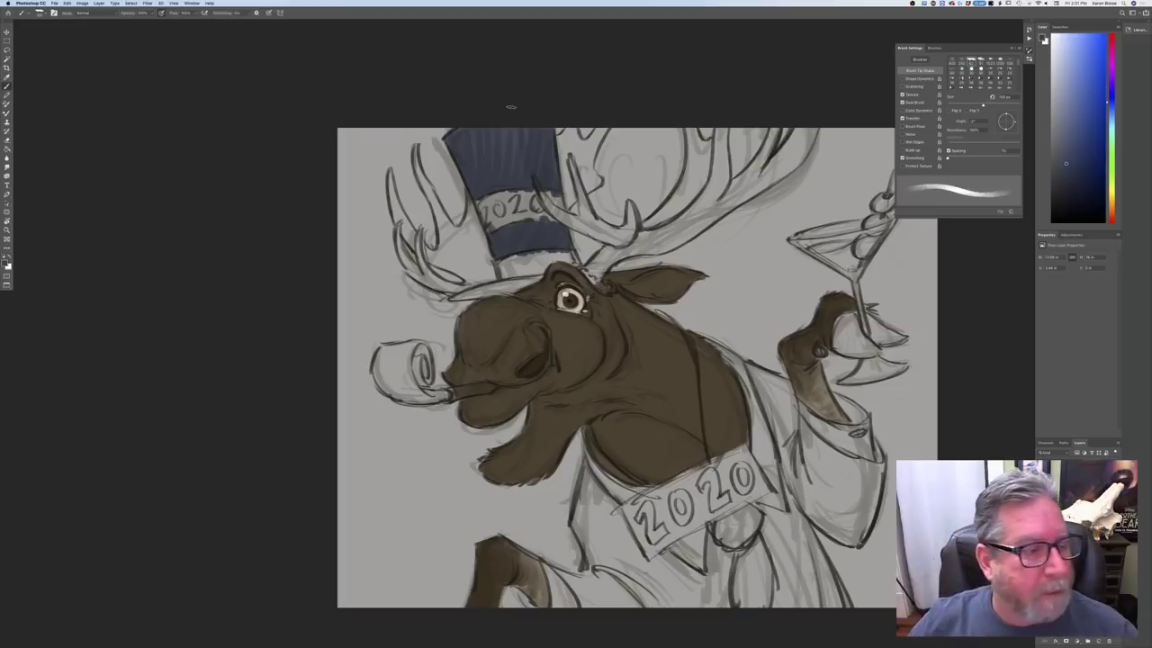
Set the foreground color to a muted yellowish tan and paint the base and front tine of the antler beside the ear
{"action": "left_click", "coordinate": [7, 260]}
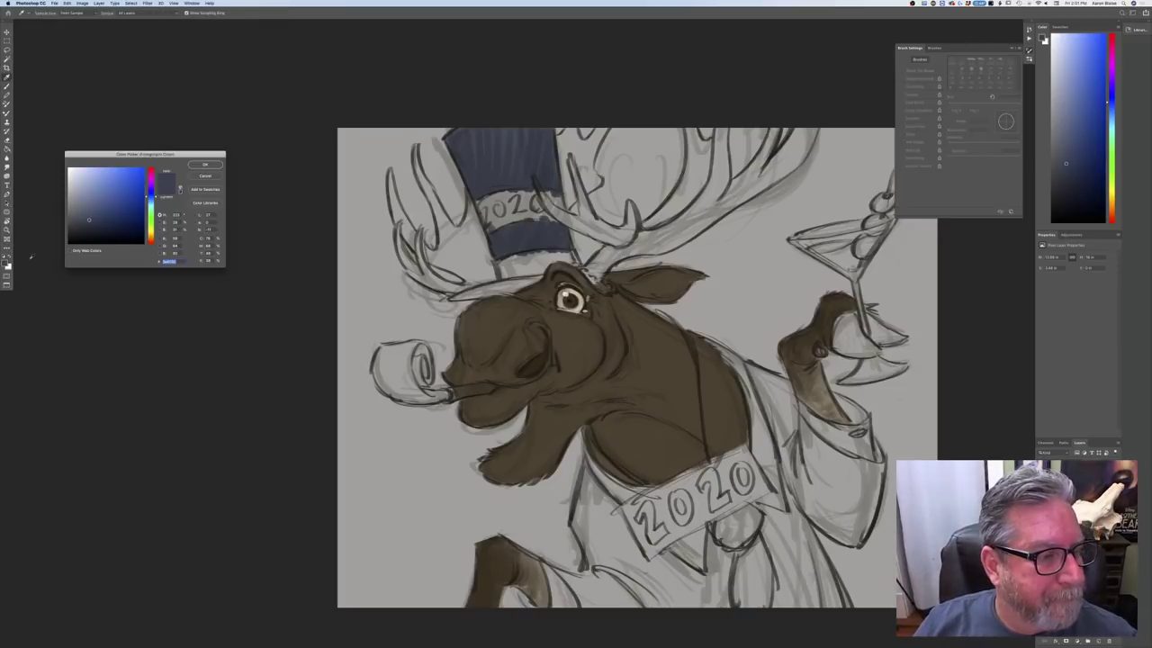
{"action": "left_click", "coordinate": [151, 235]}
{"action": "left_click", "coordinate": [95, 200]}
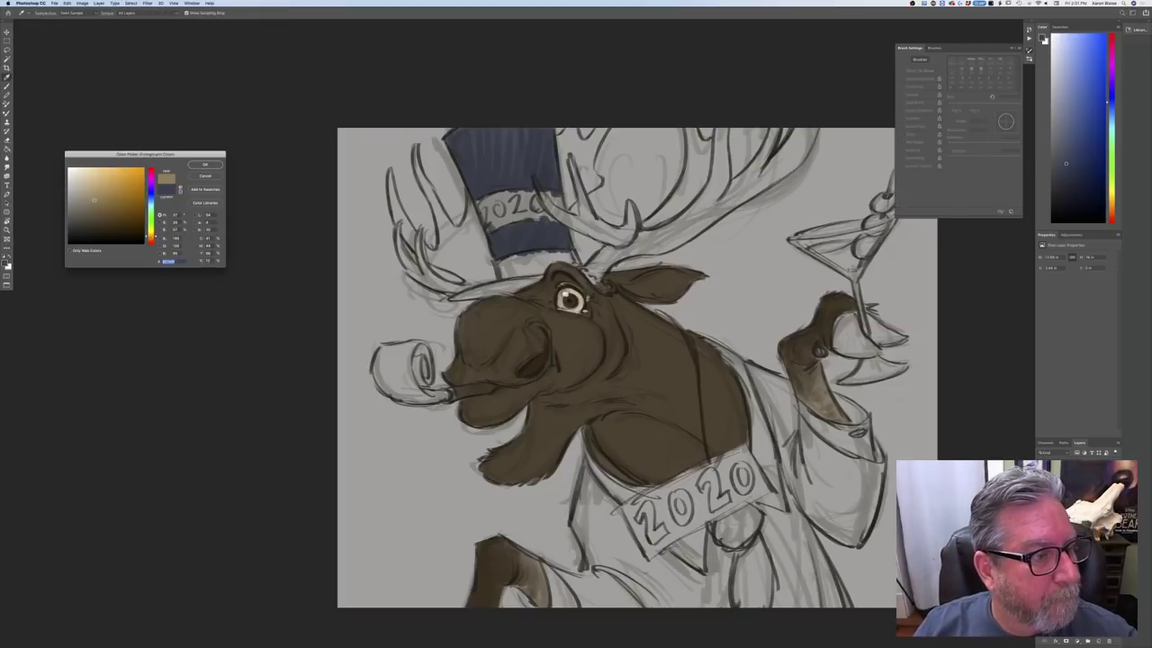
{"action": "left_click", "coordinate": [198, 166]}
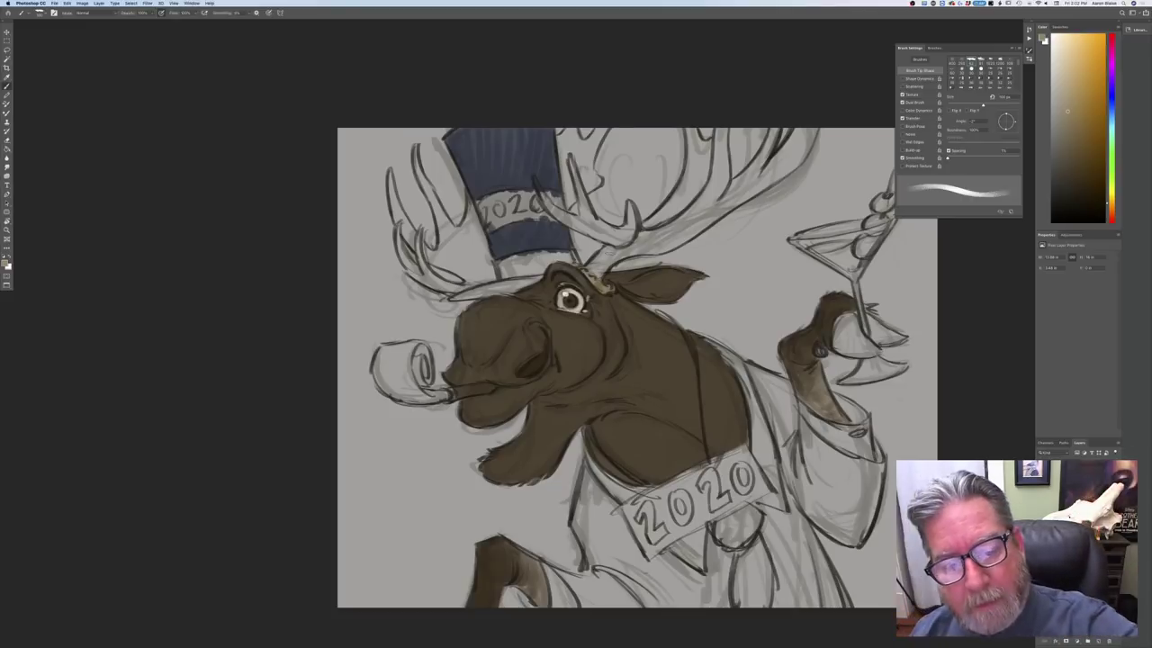
{"action": "left_click_drag", "start_coordinate": [594, 265], "coordinate": [610, 252]}
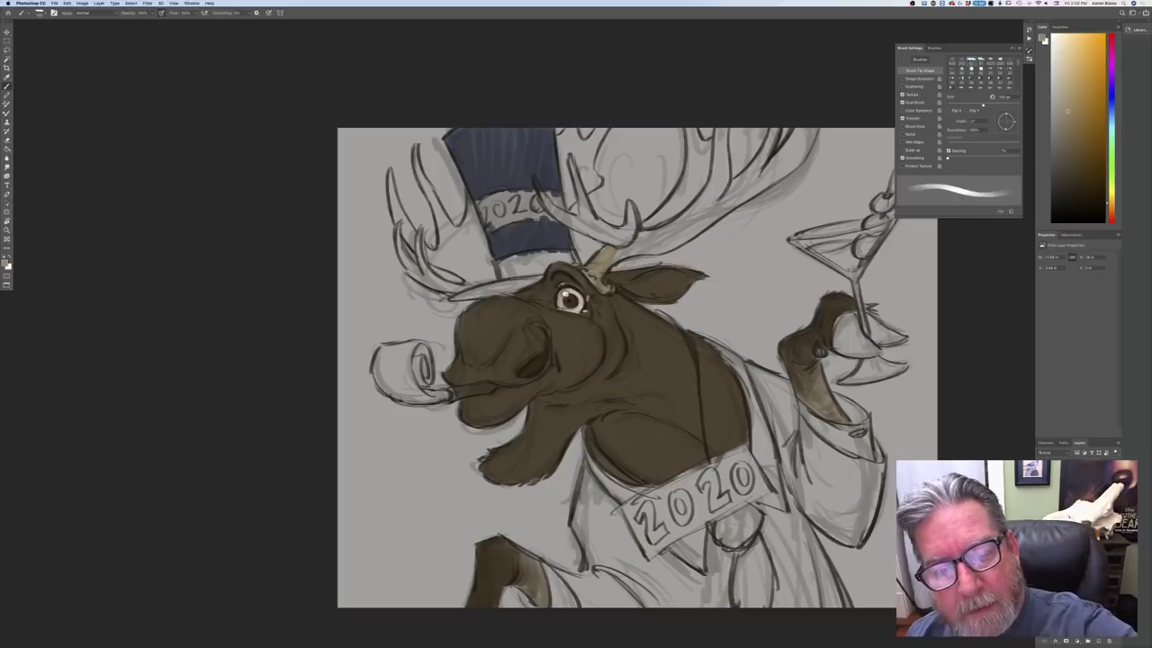
{"action": "mouse_move", "coordinate": [630, 209]}
{"action": "left_mouse_down"}
{"action": "mouse_move", "coordinate": [623, 241]}
{"action": "mouse_move", "coordinate": [589, 218]}
{"action": "left_mouse_up"}
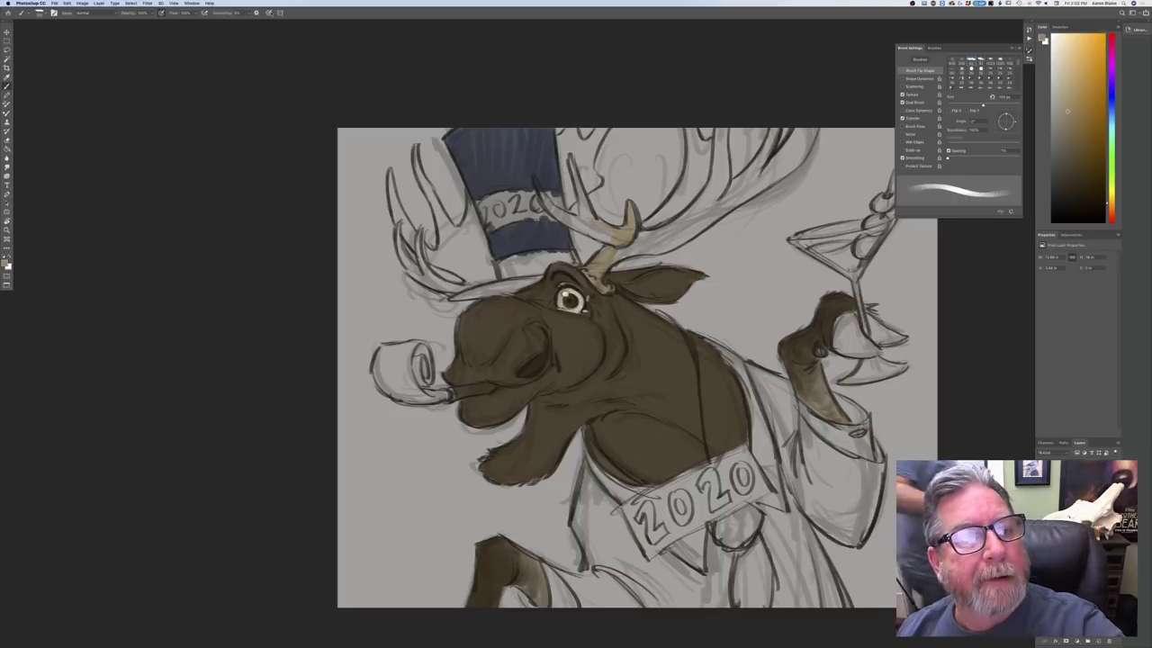
Turn on pressure-controlled brush size and extend the tan over the front antler's tines and the palm of the antler behind the hat
{"action": "left_click", "coordinate": [268, 12]}
{"action": "mouse_move", "coordinate": [575, 177]}
{"action": "left_mouse_down"}
{"action": "mouse_move", "coordinate": [587, 225]}
{"action": "mouse_move", "coordinate": [561, 150]}
{"action": "mouse_move", "coordinate": [567, 129]}
{"action": "mouse_move", "coordinate": [595, 149]}
{"action": "mouse_move", "coordinate": [594, 187]}
{"action": "mouse_move", "coordinate": [577, 191]}
{"action": "mouse_move", "coordinate": [581, 158]}
{"action": "left_mouse_up"}
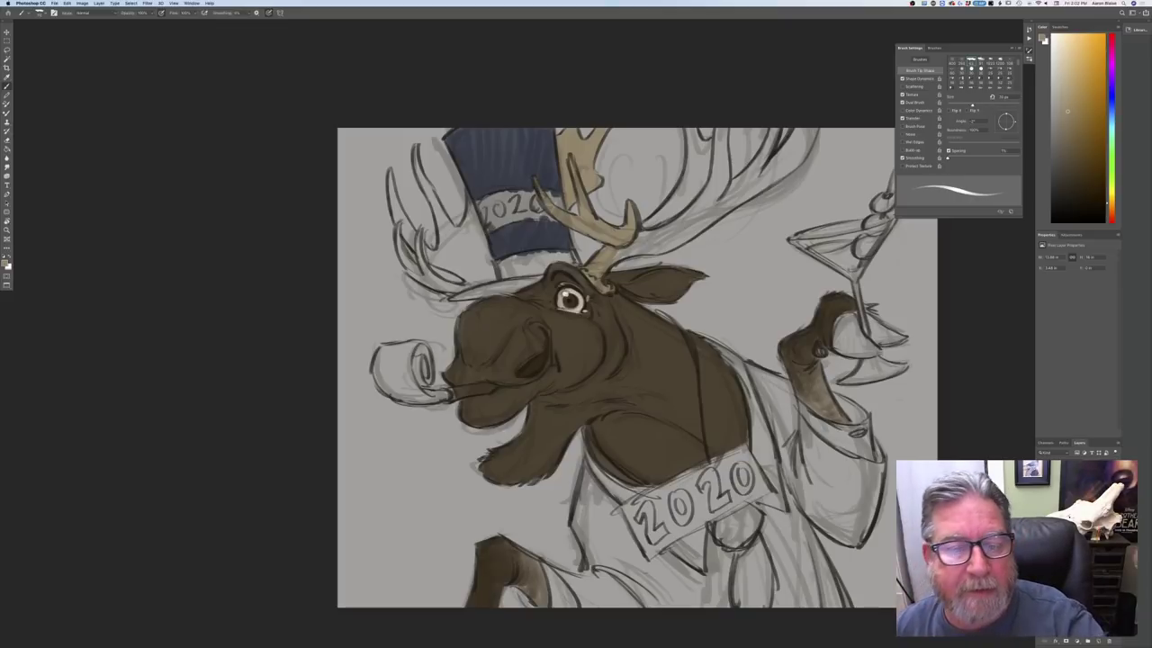
{"action": "left_click_drag", "start_coordinate": [477, 219], "coordinate": [460, 234]}
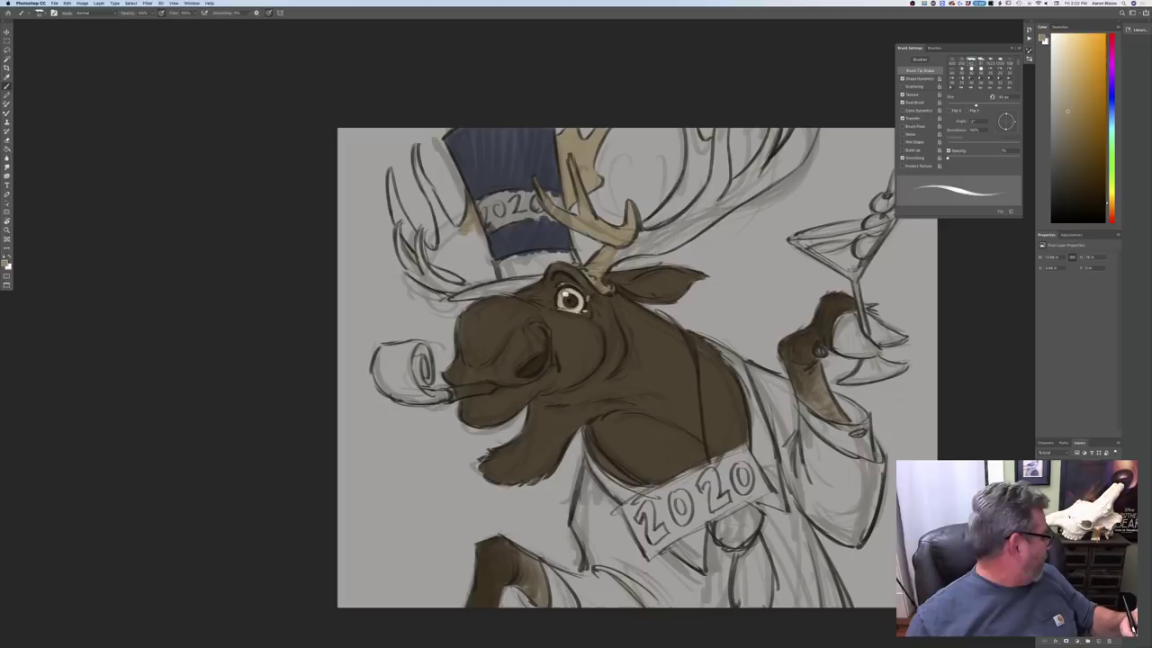
{"action": "mouse_move", "coordinate": [478, 237]}
{"action": "left_mouse_down"}
{"action": "mouse_move", "coordinate": [494, 272]}
{"action": "mouse_move", "coordinate": [452, 228]}
{"action": "mouse_move", "coordinate": [455, 248]}
{"action": "mouse_move", "coordinate": [440, 220]}
{"action": "left_mouse_up"}
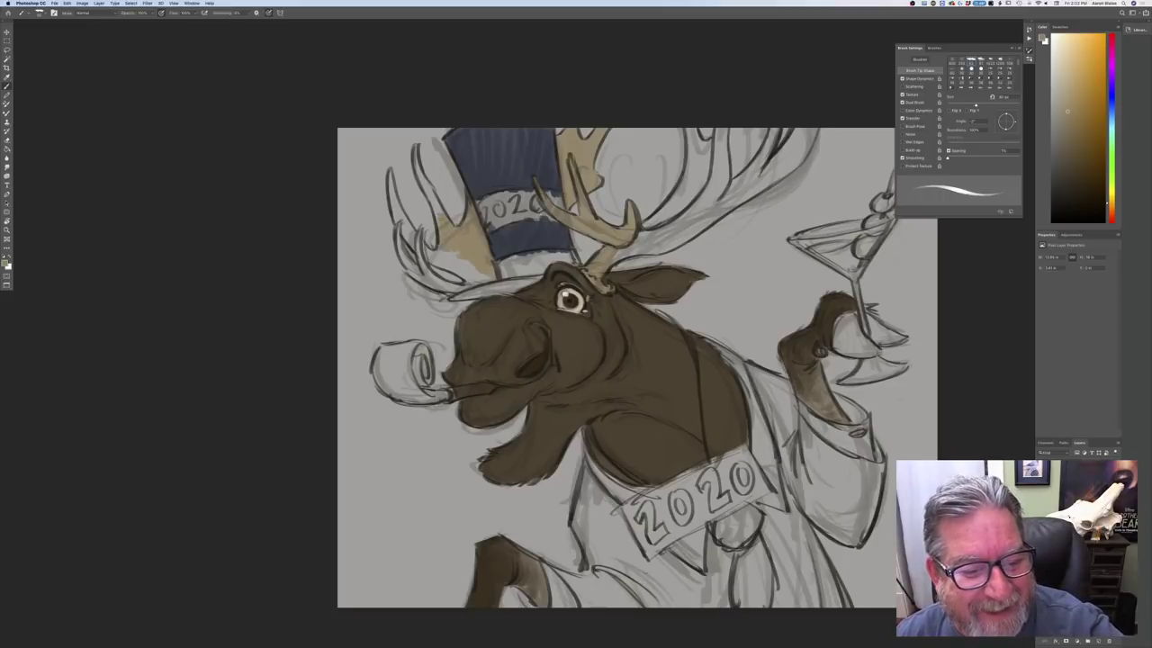
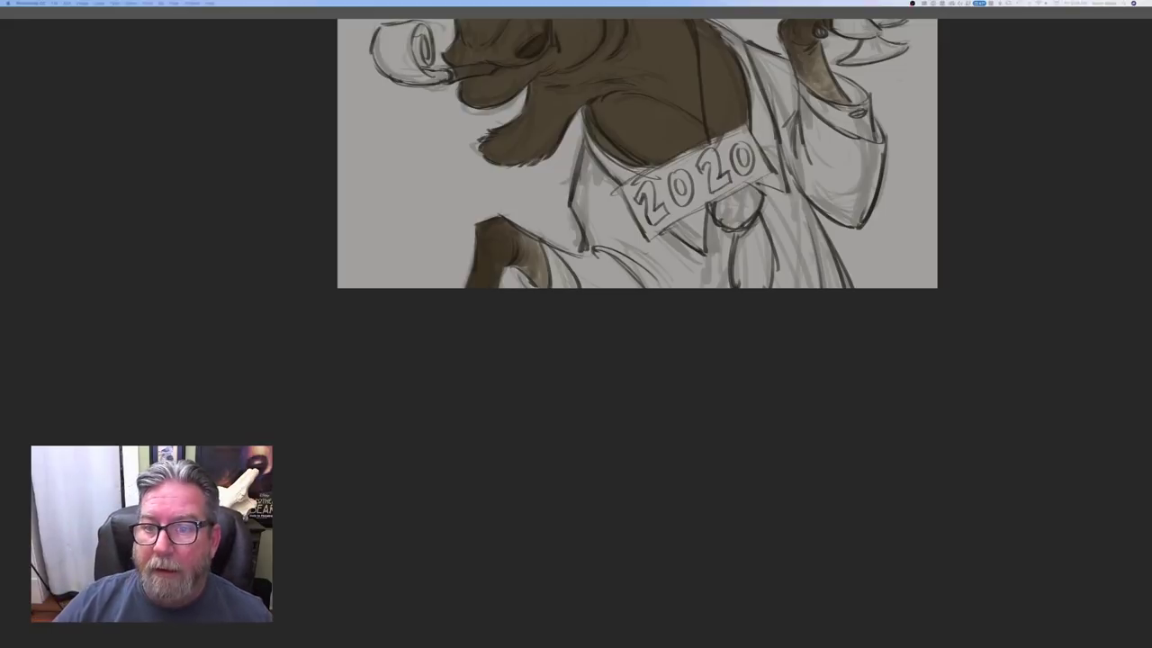
Bring the tool panels back and fill the large sweeping antler above the ear with the same tan, including its long tines
{"action": "scroll", "coordinate": [906, 405], "scroll_direction": "up", "scroll_amount": 10}
{"action": "scroll", "coordinate": [906, 406], "scroll_direction": "down", "scroll_amount": 6}
{"action": "key", "text": "Tab"}
{"action": "left_click_drag", "start_coordinate": [382, 409], "coordinate": [297, 500]}
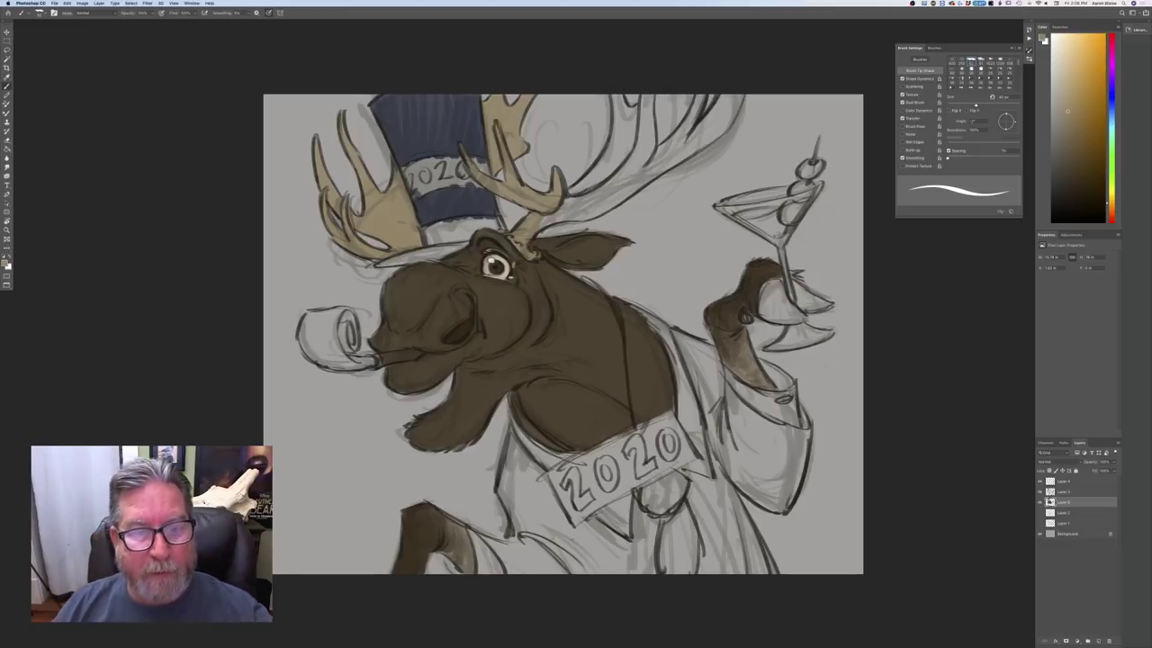
{"action": "mouse_move", "coordinate": [612, 96]}
{"action": "left_mouse_down"}
{"action": "mouse_move", "coordinate": [614, 139]}
{"action": "mouse_move", "coordinate": [643, 95]}
{"action": "mouse_move", "coordinate": [646, 164]}
{"action": "mouse_move", "coordinate": [625, 115]}
{"action": "mouse_move", "coordinate": [606, 174]}
{"action": "mouse_move", "coordinate": [576, 192]}
{"action": "mouse_move", "coordinate": [664, 160]}
{"action": "mouse_move", "coordinate": [703, 90]}
{"action": "left_mouse_up"}
{"action": "mouse_move", "coordinate": [688, 127]}
{"action": "left_mouse_down"}
{"action": "mouse_move", "coordinate": [668, 153]}
{"action": "mouse_move", "coordinate": [742, 97]}
{"action": "mouse_move", "coordinate": [664, 162]}
{"action": "left_mouse_up"}
{"action": "mouse_move", "coordinate": [669, 157]}
{"action": "left_mouse_down"}
{"action": "mouse_move", "coordinate": [691, 144]}
{"action": "mouse_move", "coordinate": [609, 203]}
{"action": "mouse_move", "coordinate": [615, 193]}
{"action": "mouse_move", "coordinate": [556, 211]}
{"action": "mouse_move", "coordinate": [585, 218]}
{"action": "mouse_move", "coordinate": [541, 222]}
{"action": "left_mouse_up"}
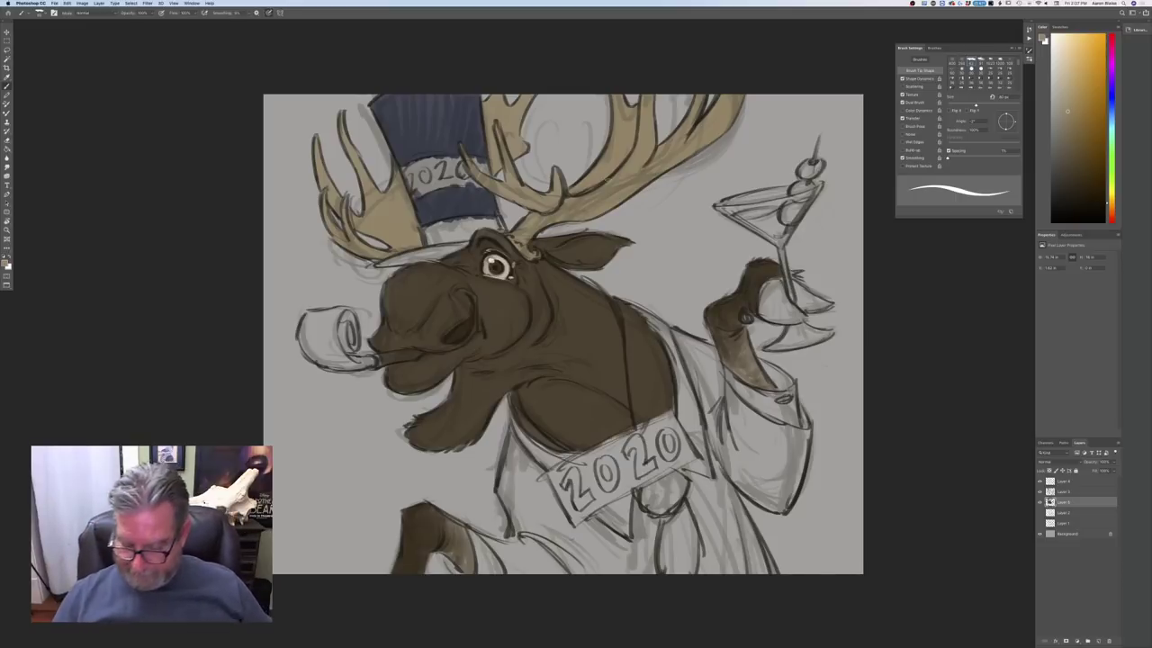
Try a very dark desaturated blue on the hoof of the raised hand
{"action": "key", "text": "super+minus"}
{"action": "key", "text": "super+minus"}
{"action": "key", "text": "super+plus"}
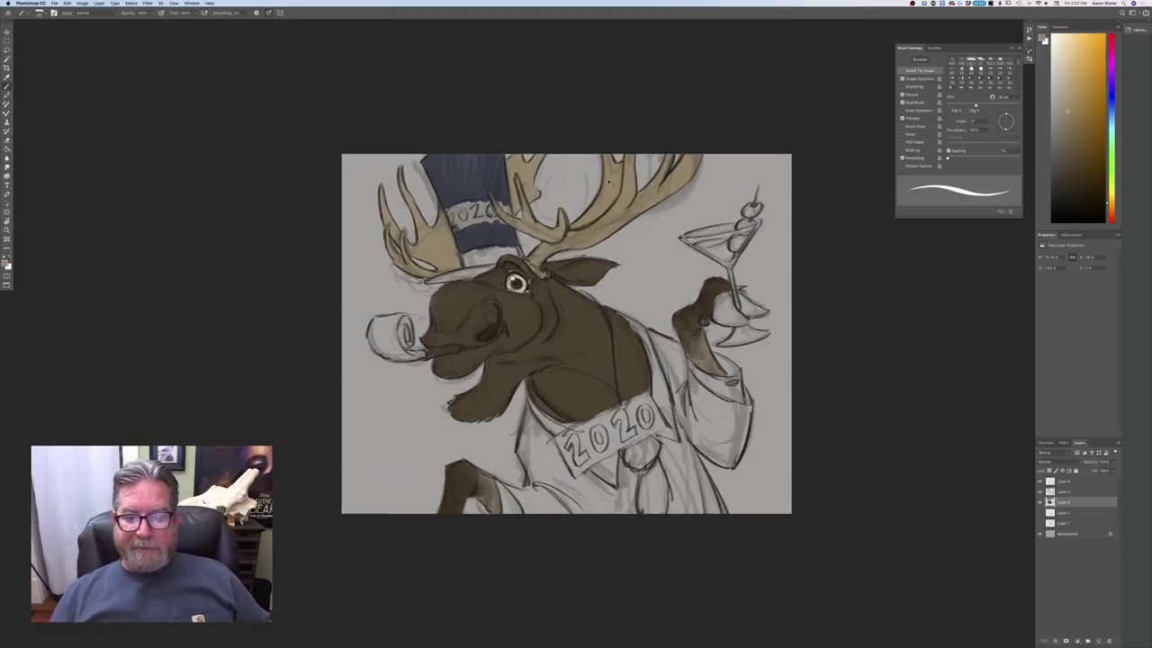
{"action": "left_click", "coordinate": [6, 262]}
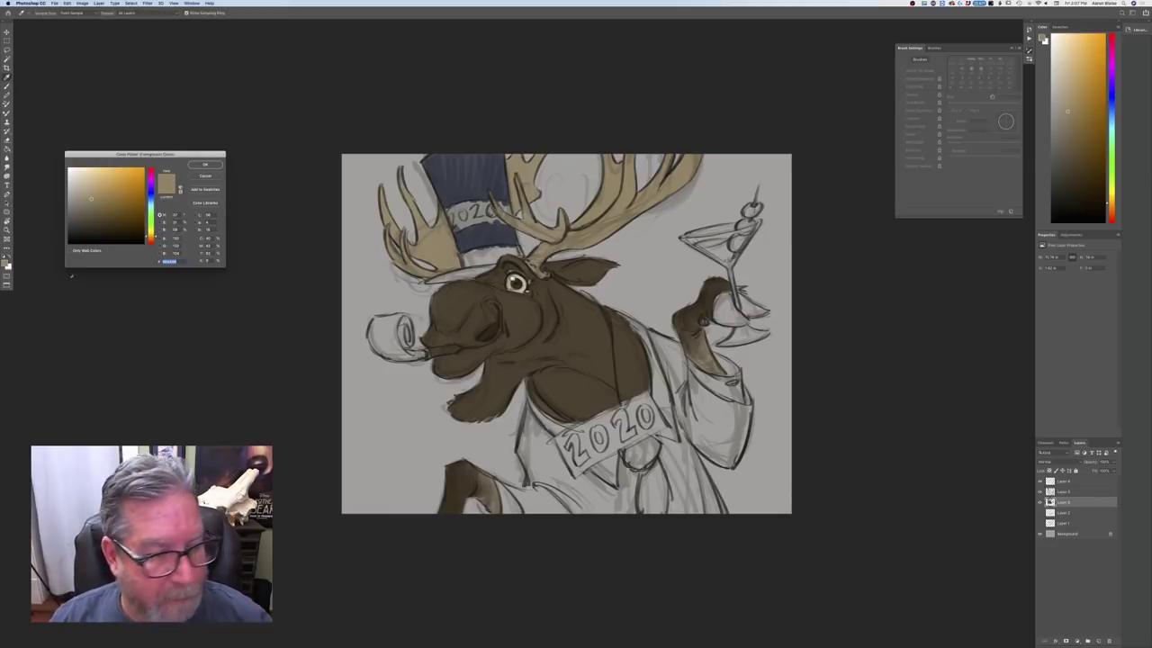
{"action": "left_click", "coordinate": [578, 333]}
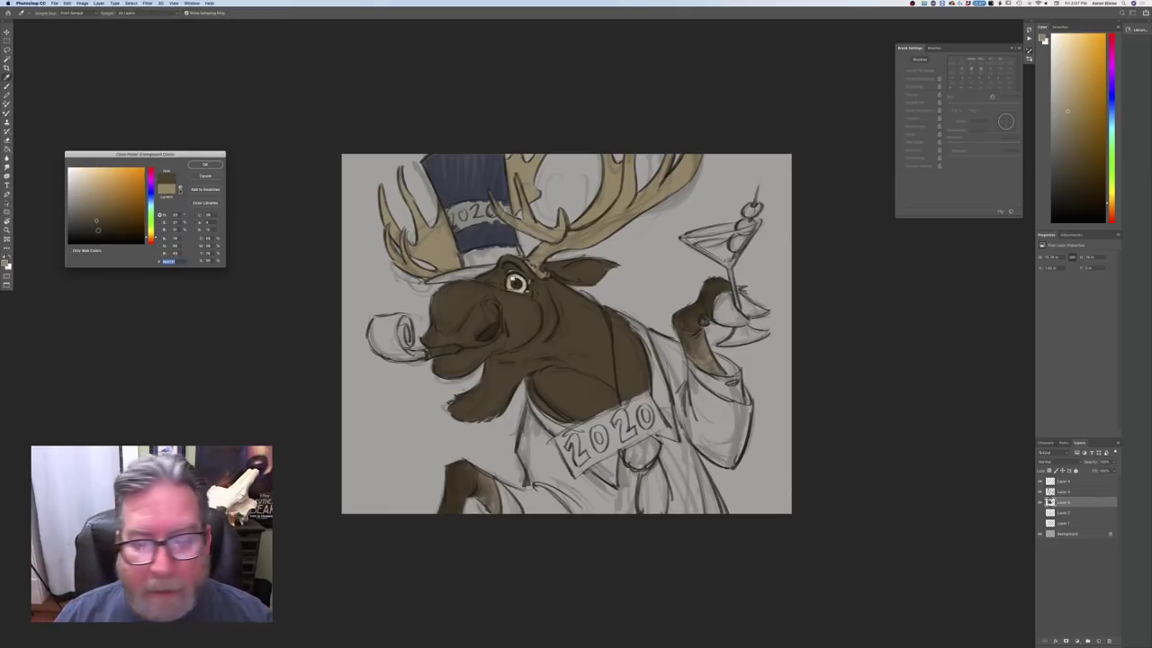
{"action": "left_click", "coordinate": [87, 231]}
{"action": "left_click", "coordinate": [151, 201]}
{"action": "left_click", "coordinate": [206, 165]}
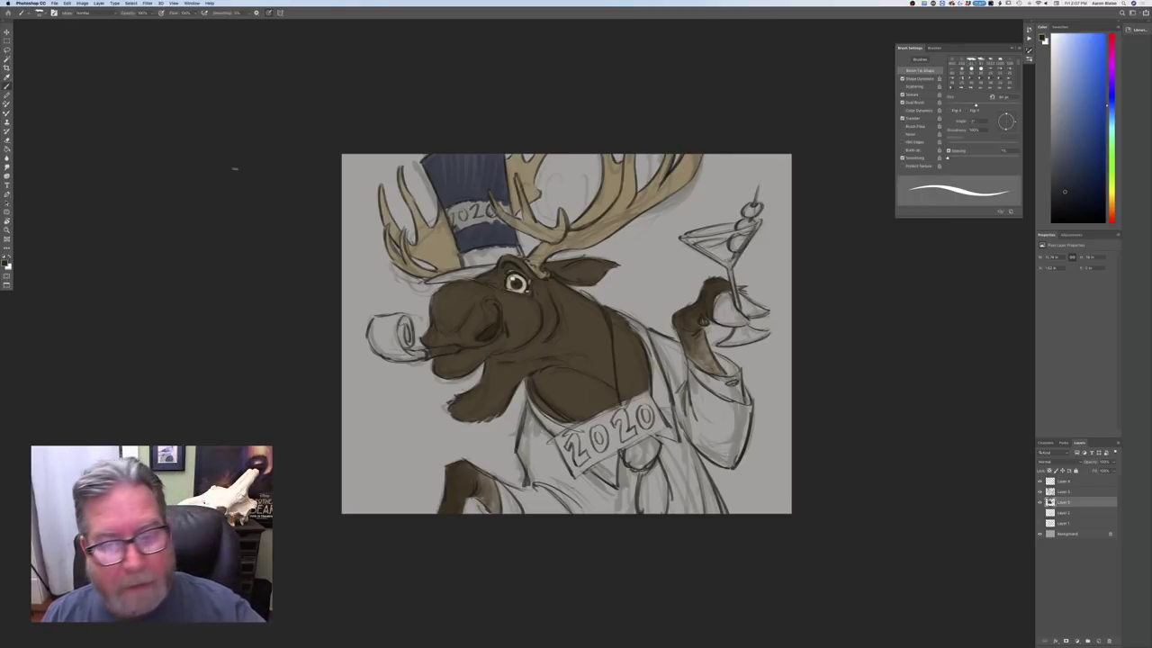
{"action": "left_click_drag", "start_coordinate": [734, 299], "coordinate": [722, 319]}
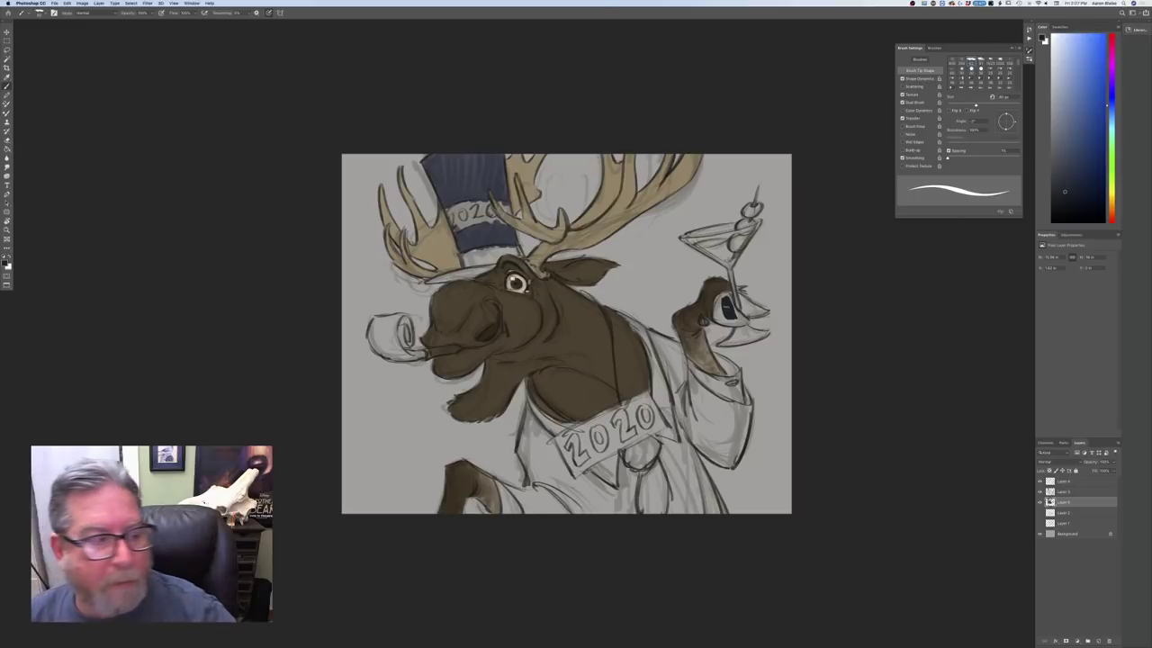
Lighten the dark blue slightly, undo the trial hoof stroke, and fill the inner and upper hoof toes of the raised hand
{"action": "left_click", "coordinate": [6, 260]}
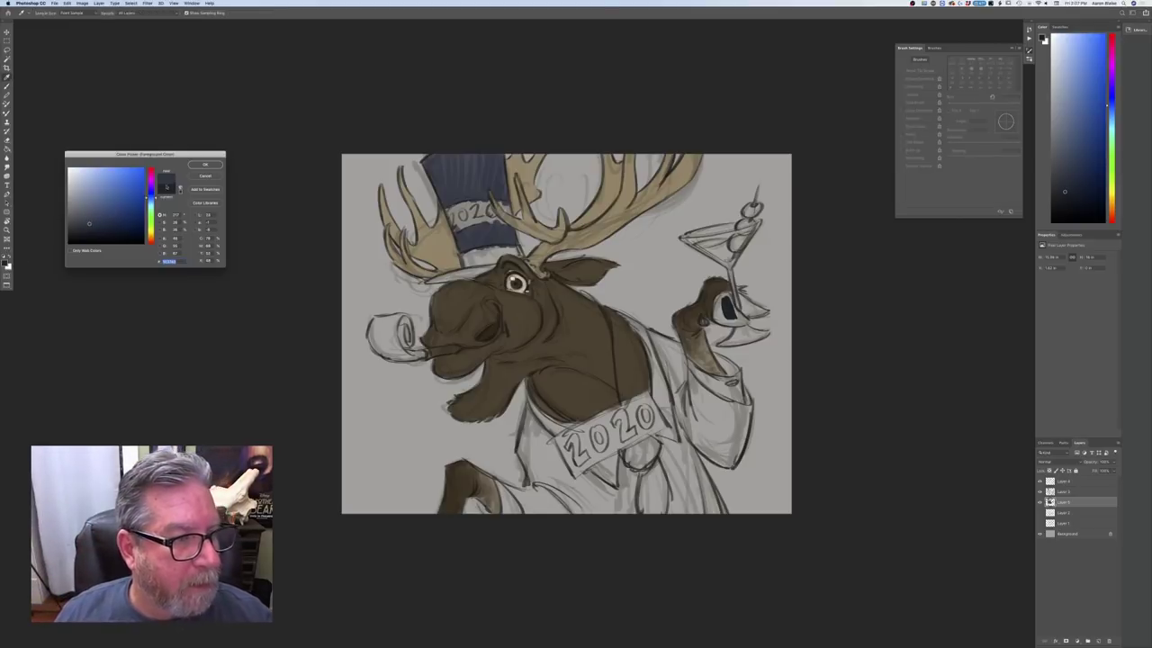
{"action": "left_click", "coordinate": [210, 165]}
{"action": "key", "text": "super+z"}
{"action": "mouse_move", "coordinate": [724, 299]}
{"action": "left_mouse_down"}
{"action": "mouse_move", "coordinate": [729, 318]}
{"action": "mouse_move", "coordinate": [727, 301]}
{"action": "mouse_move", "coordinate": [744, 321]}
{"action": "mouse_move", "coordinate": [716, 321]}
{"action": "mouse_move", "coordinate": [719, 296]}
{"action": "left_mouse_up"}
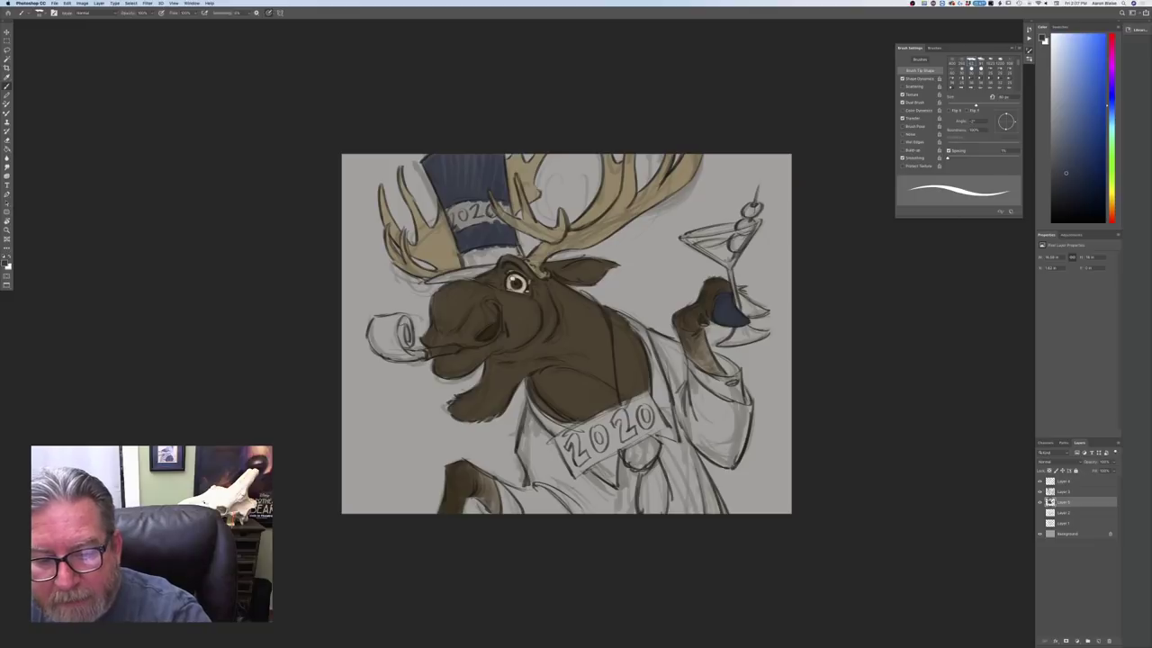
{"action": "left_click_drag", "start_coordinate": [736, 291], "coordinate": [765, 317]}
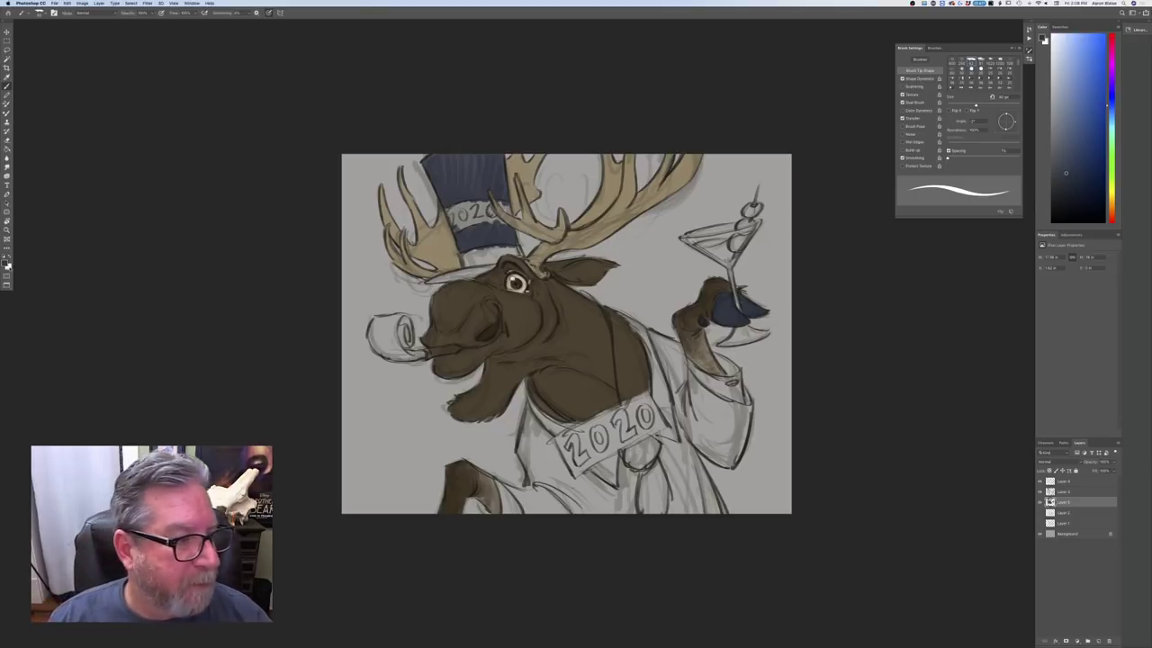
Mix a warm ochre brown from the fur color and glaze it over the neck with a larger brush using pressure-controlled opacity instead of size
{"action": "left_click", "coordinate": [6, 263]}
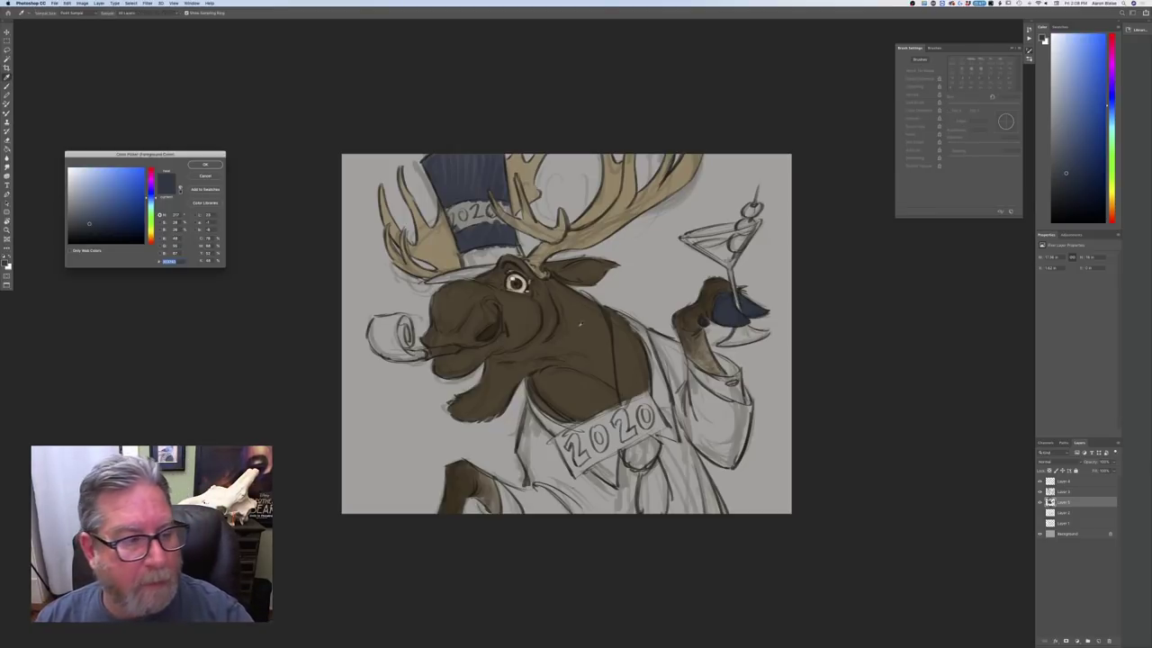
{"action": "left_click", "coordinate": [581, 325]}
{"action": "left_click", "coordinate": [113, 209]}
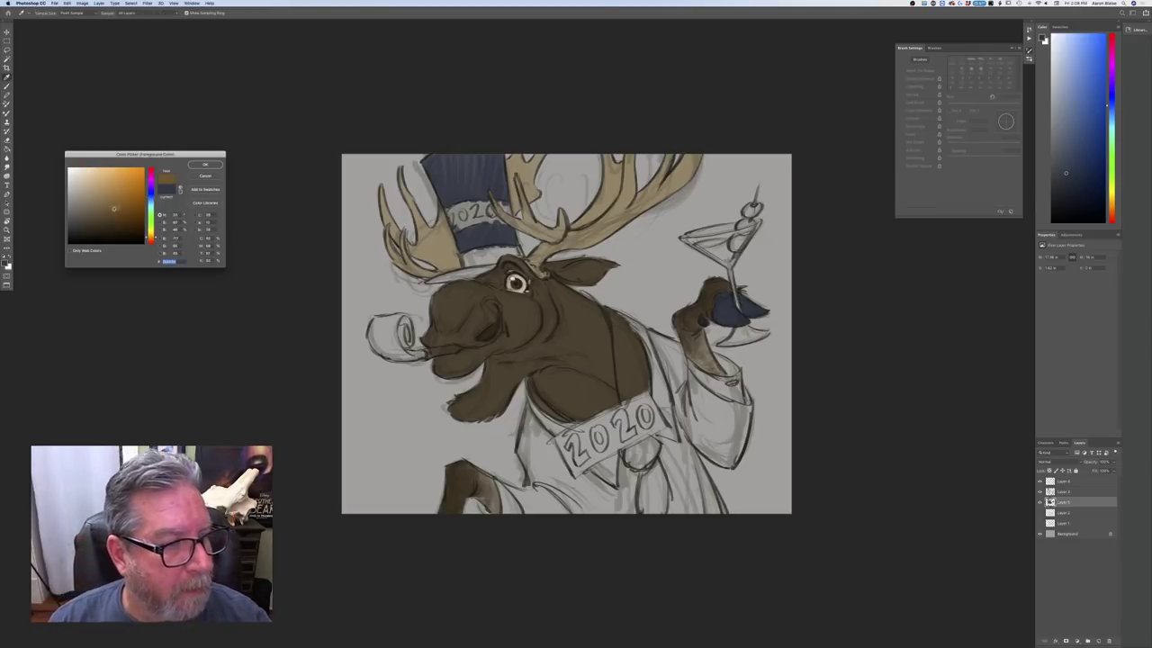
{"action": "left_click", "coordinate": [205, 165]}
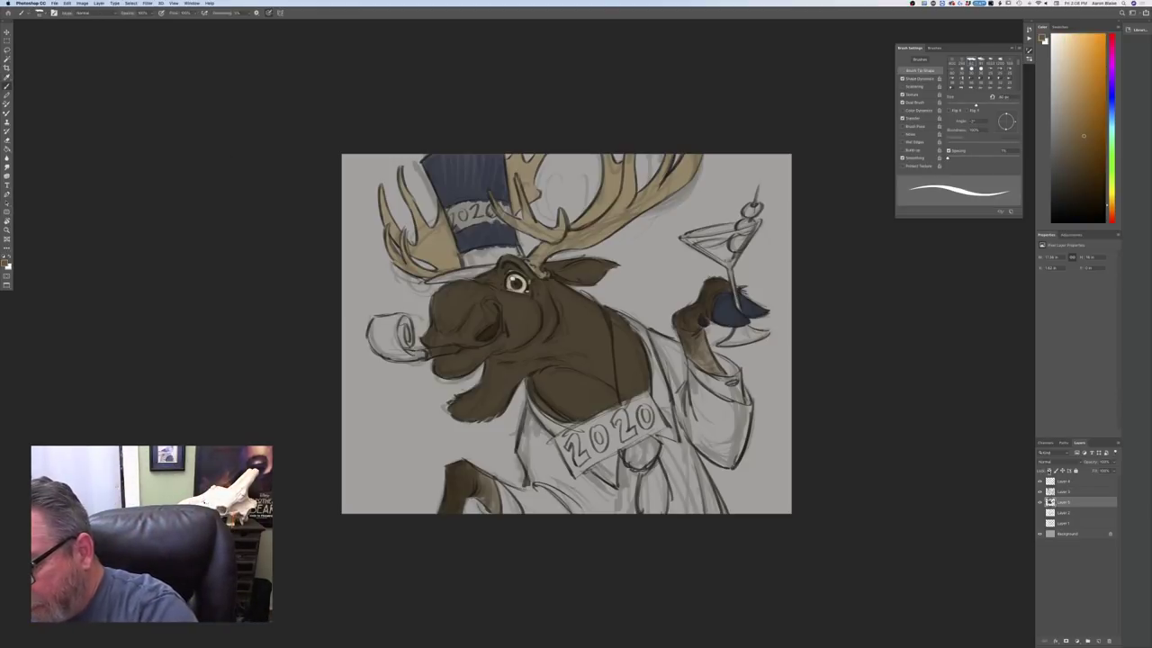
{"action": "key", "text": "bracketright"}
{"action": "key", "text": "bracketright"}
{"action": "key", "text": "bracketright"}
{"action": "key", "text": "bracketright"}
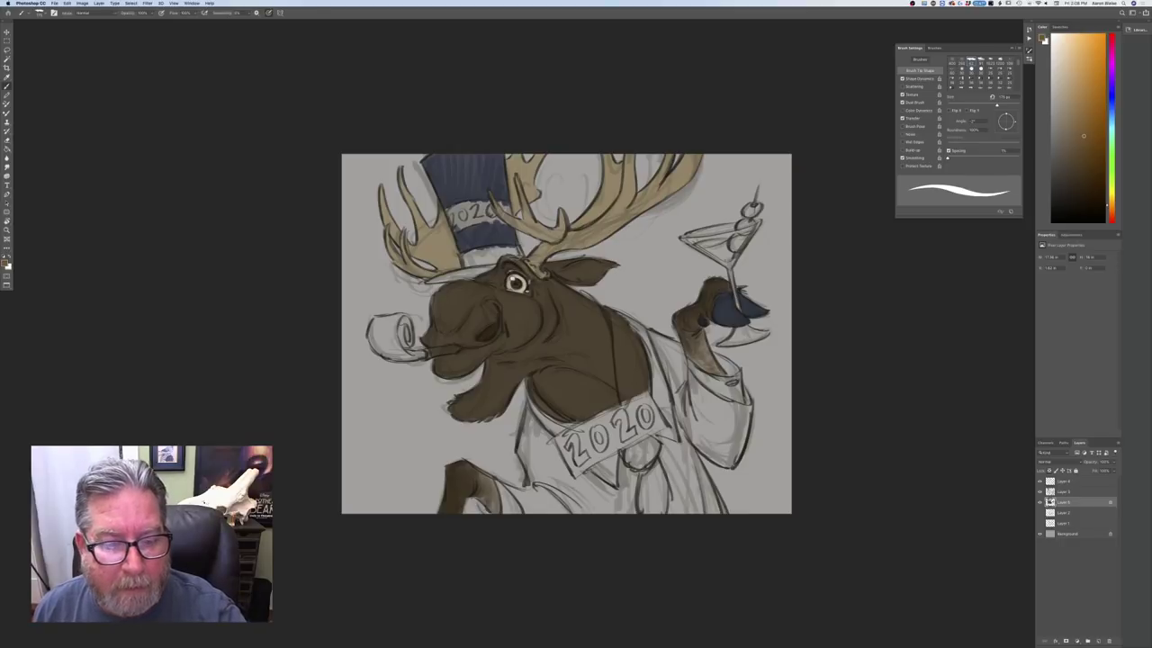
{"action": "left_click", "coordinate": [269, 13]}
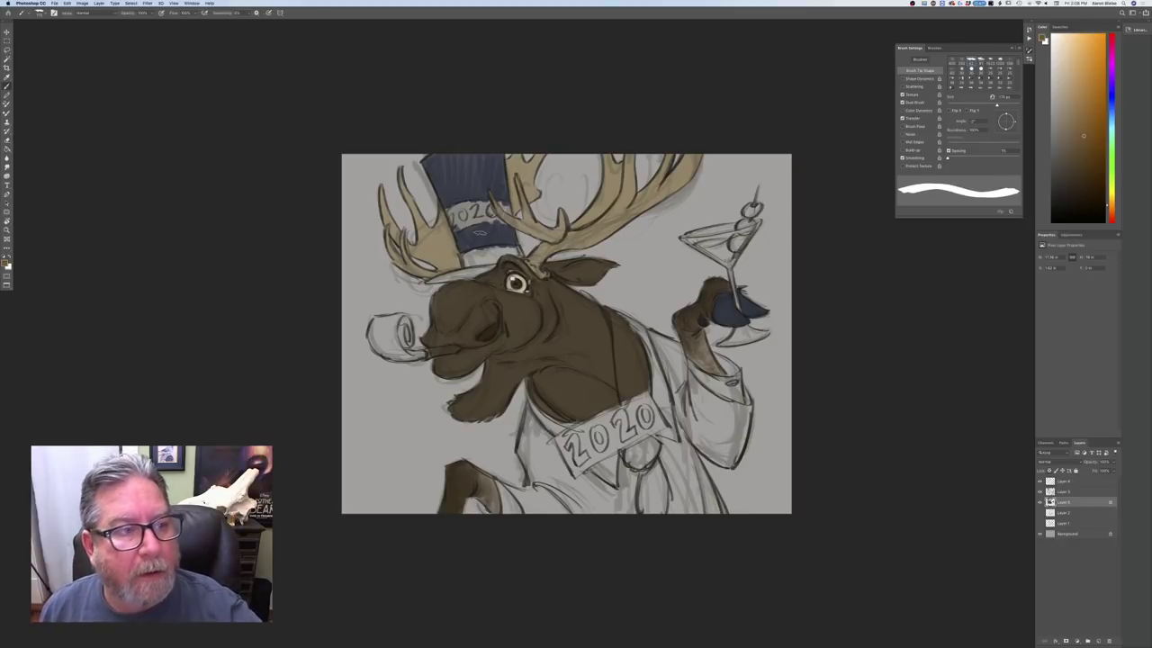
{"action": "left_click", "coordinate": [162, 13]}
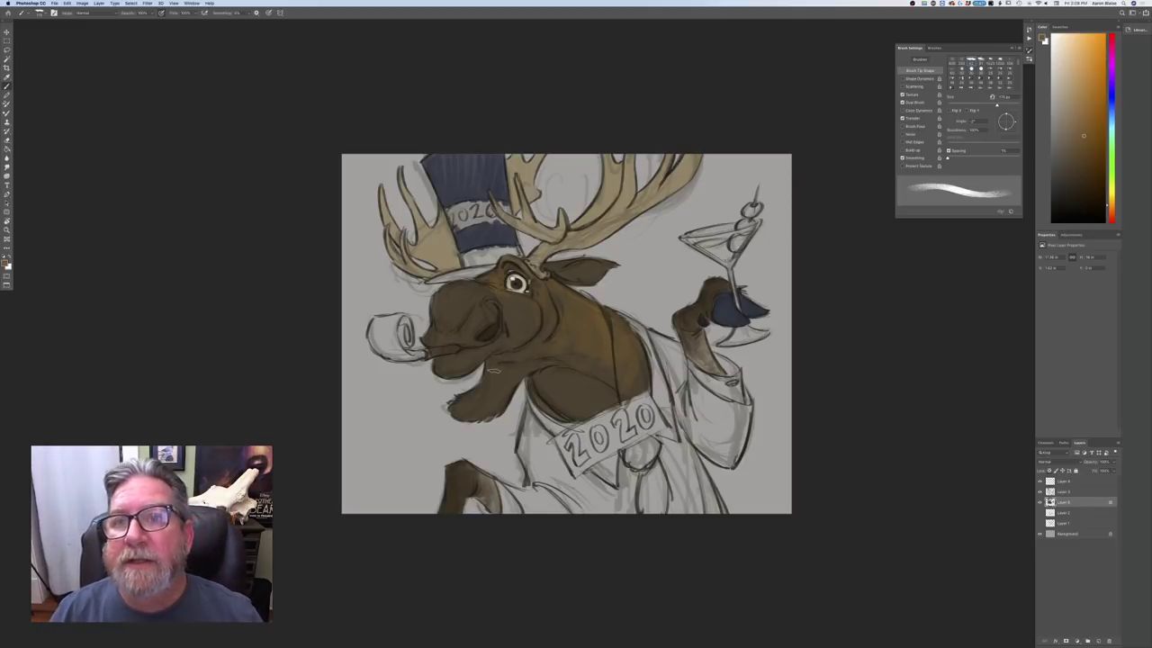
Choose a mid-light grayish tan and glaze it lightly over the side of the moose's face
{"action": "left_click", "coordinate": [5, 262]}
{"action": "left_click", "coordinate": [82, 205]}
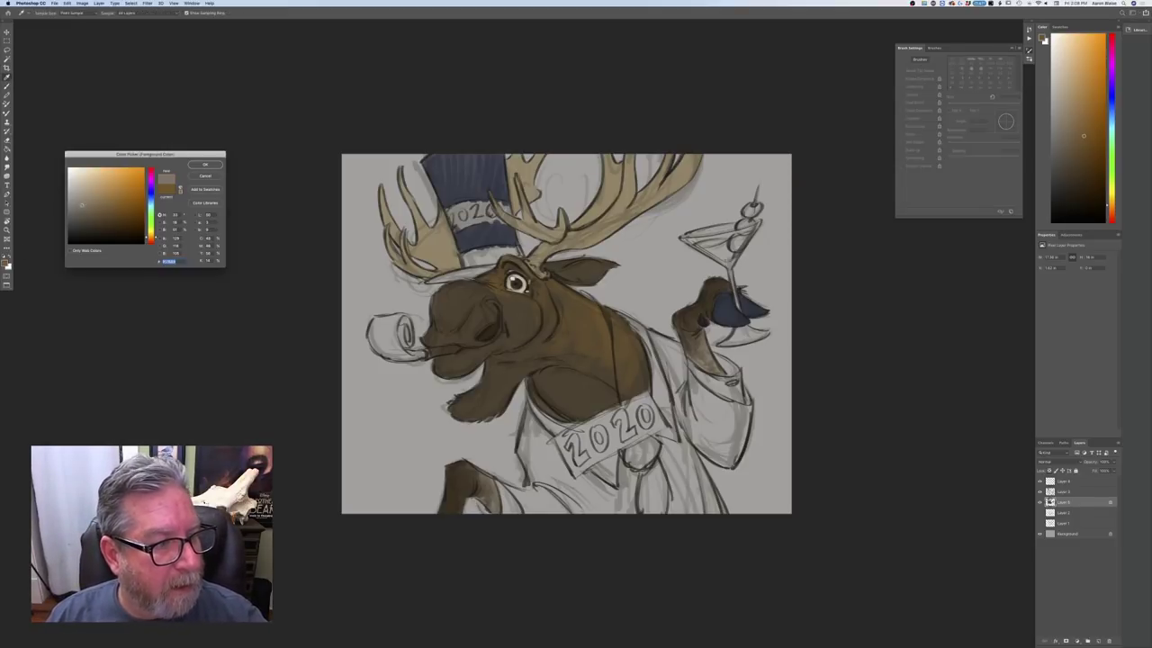
{"action": "left_click", "coordinate": [196, 164]}
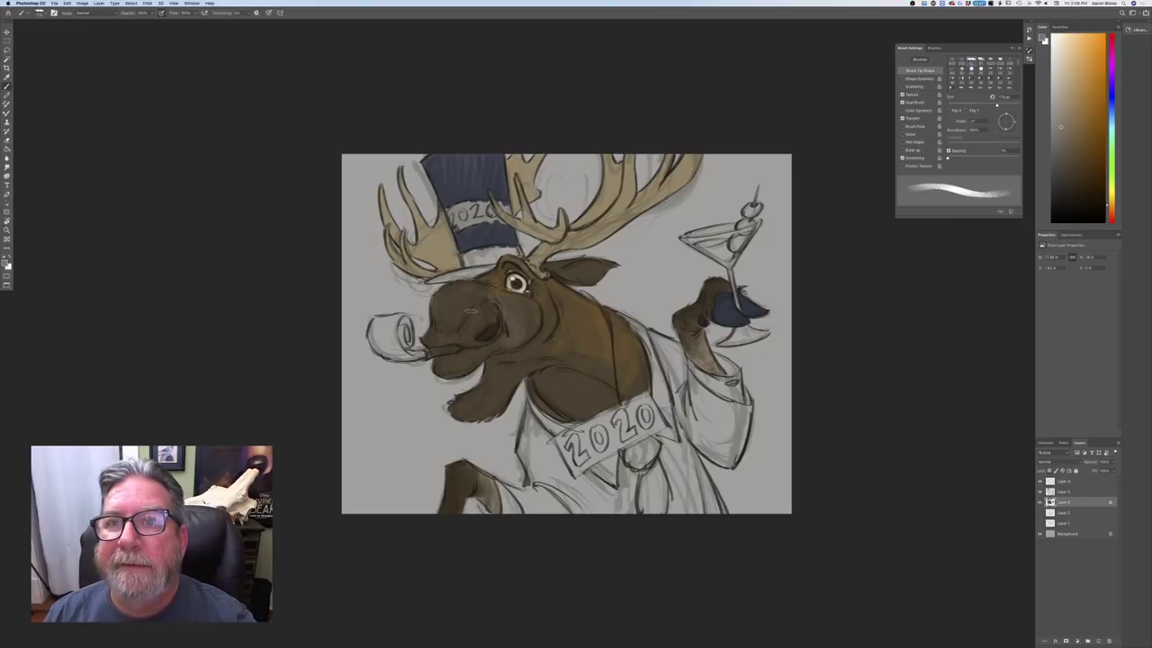
Choose a saturated ochre brown and glaze it around the moose's upper lip and nostril
{"action": "left_click", "coordinate": [7, 258]}
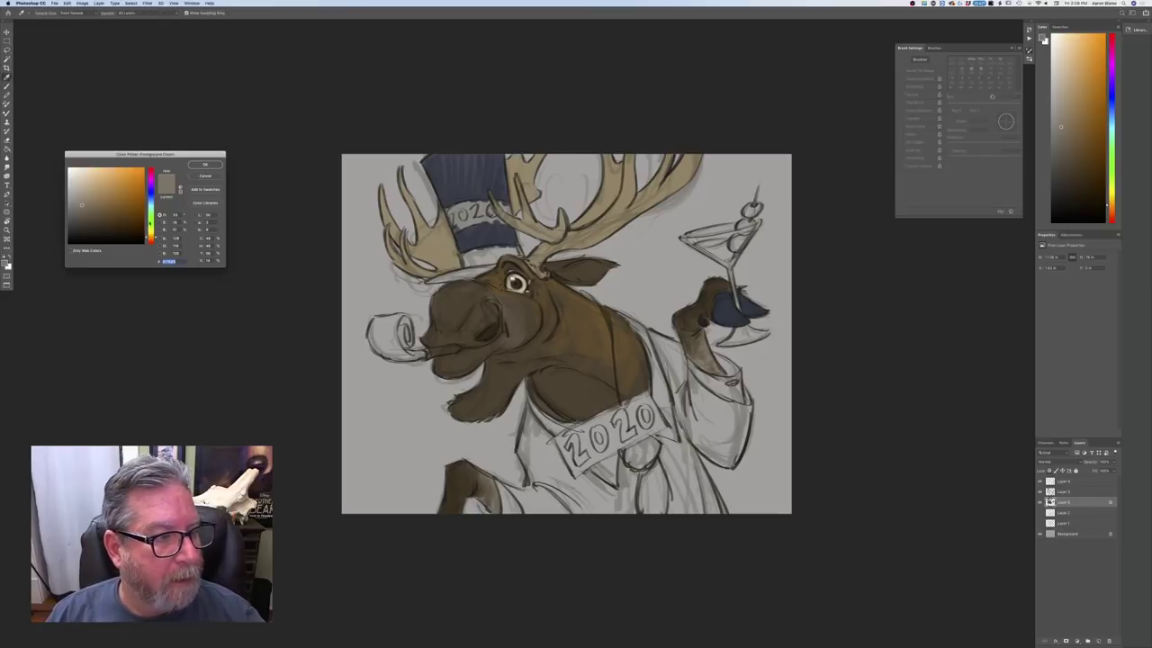
{"action": "left_click", "coordinate": [122, 207]}
{"action": "left_click", "coordinate": [195, 166]}
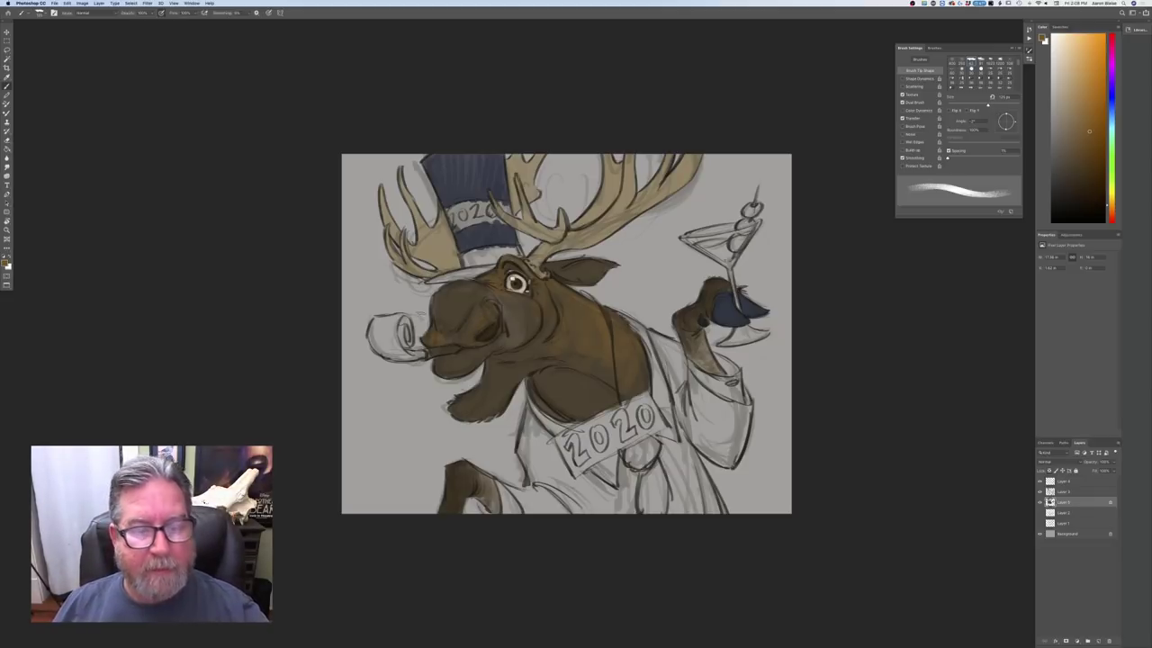
Choose a very dark desaturated blue and shade the muzzle, chin, beard and underside of the neck with it
{"action": "left_click", "coordinate": [5, 262]}
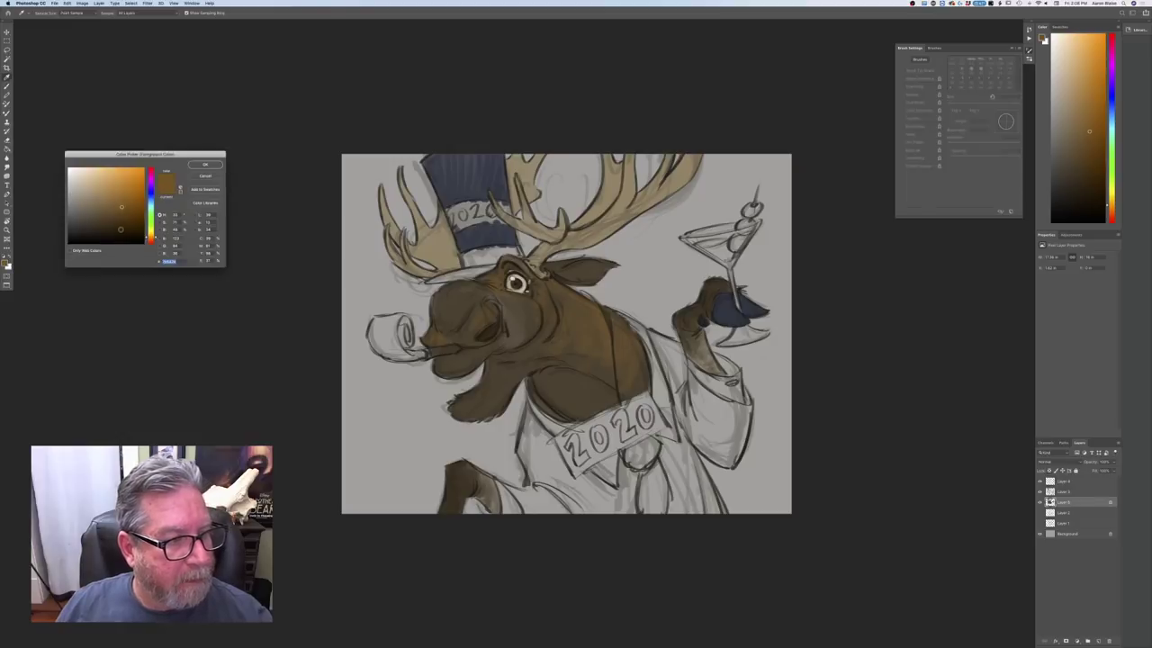
{"action": "left_click", "coordinate": [88, 228]}
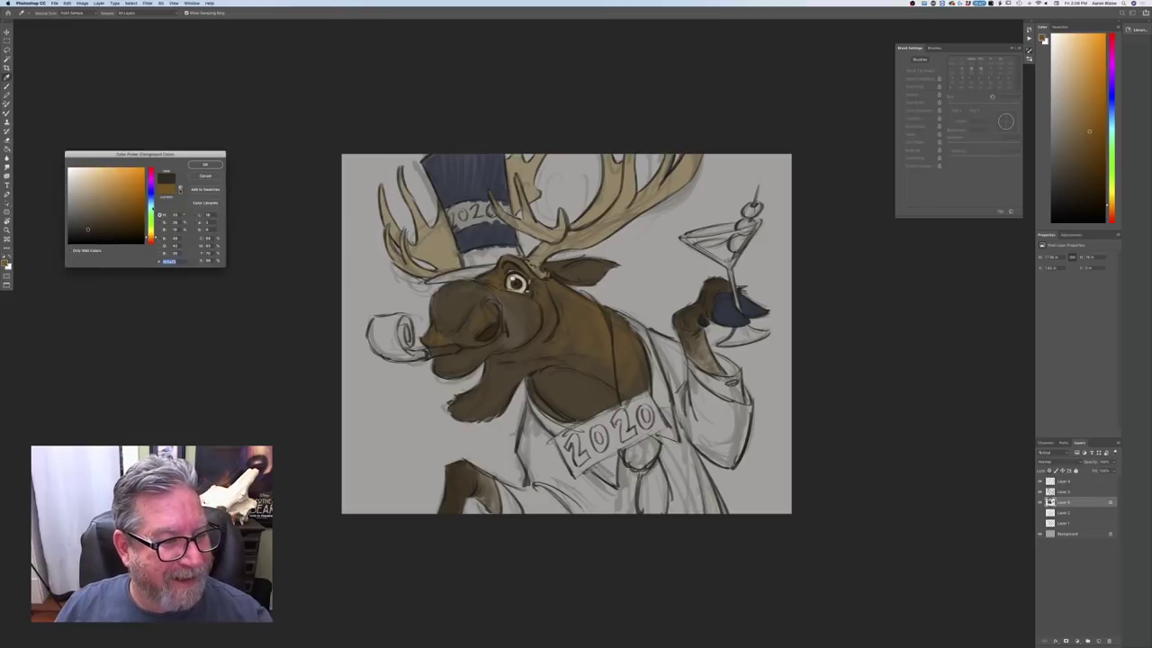
{"action": "left_click_drag", "start_coordinate": [149, 200], "coordinate": [144, 197]}
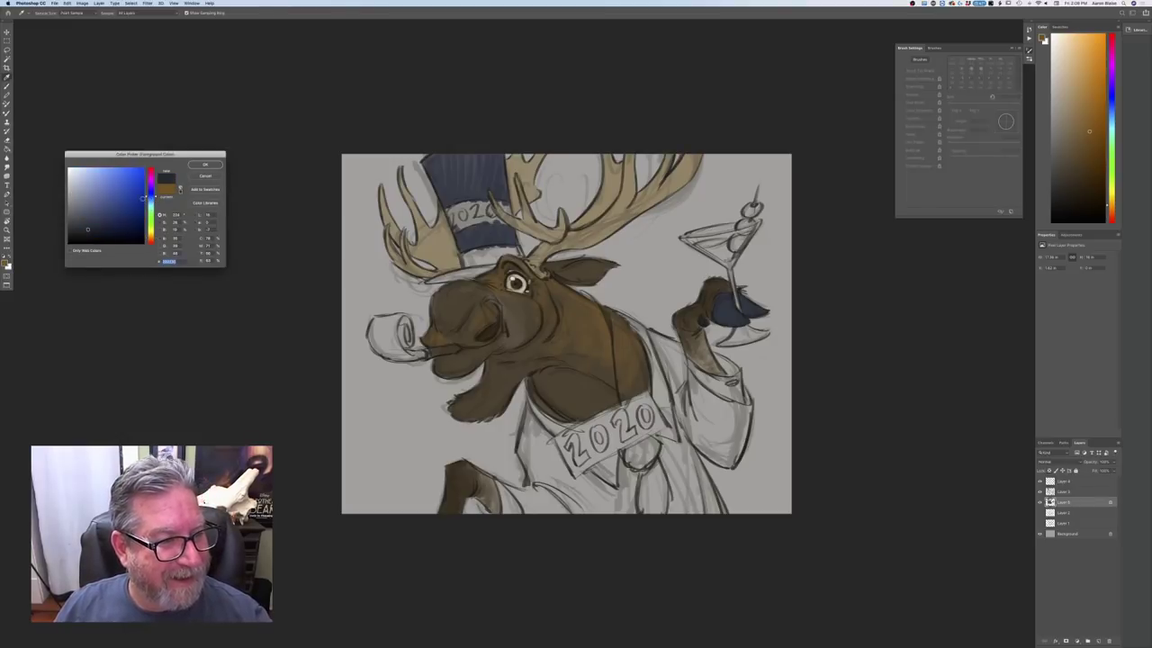
{"action": "key", "text": "Return"}
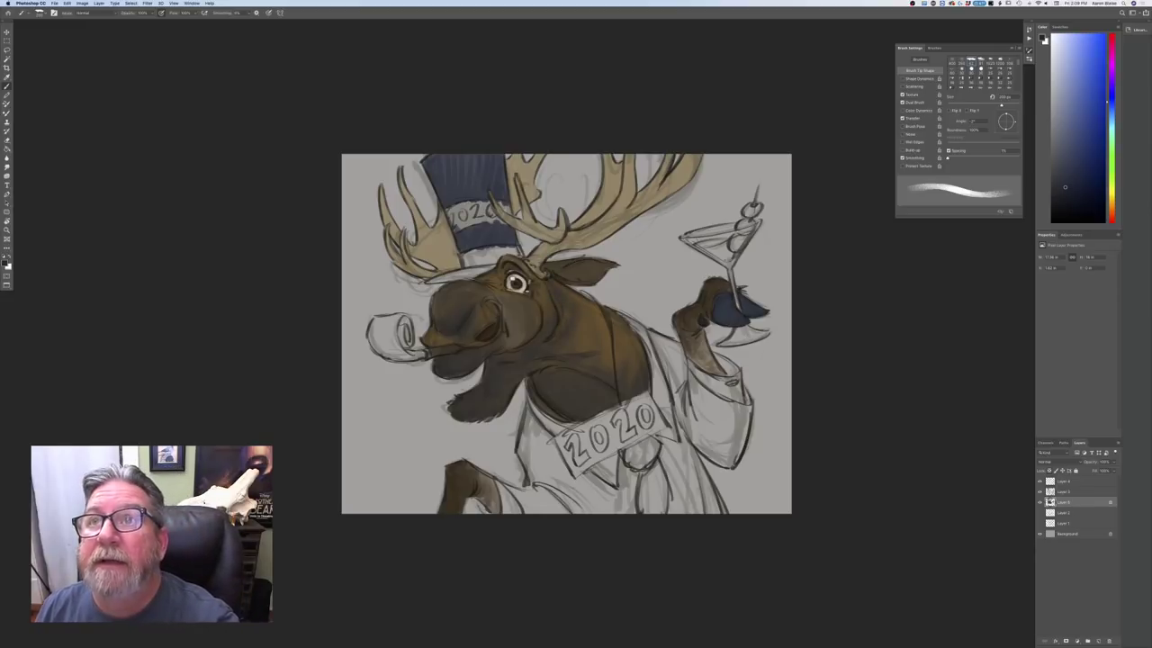
Sample the warm neck color, brighten it to a lighter orange-brown and glaze it over the ear
{"action": "left_click", "coordinate": [5, 262]}
{"action": "left_click", "coordinate": [591, 318]}
{"action": "left_click", "coordinate": [119, 200]}
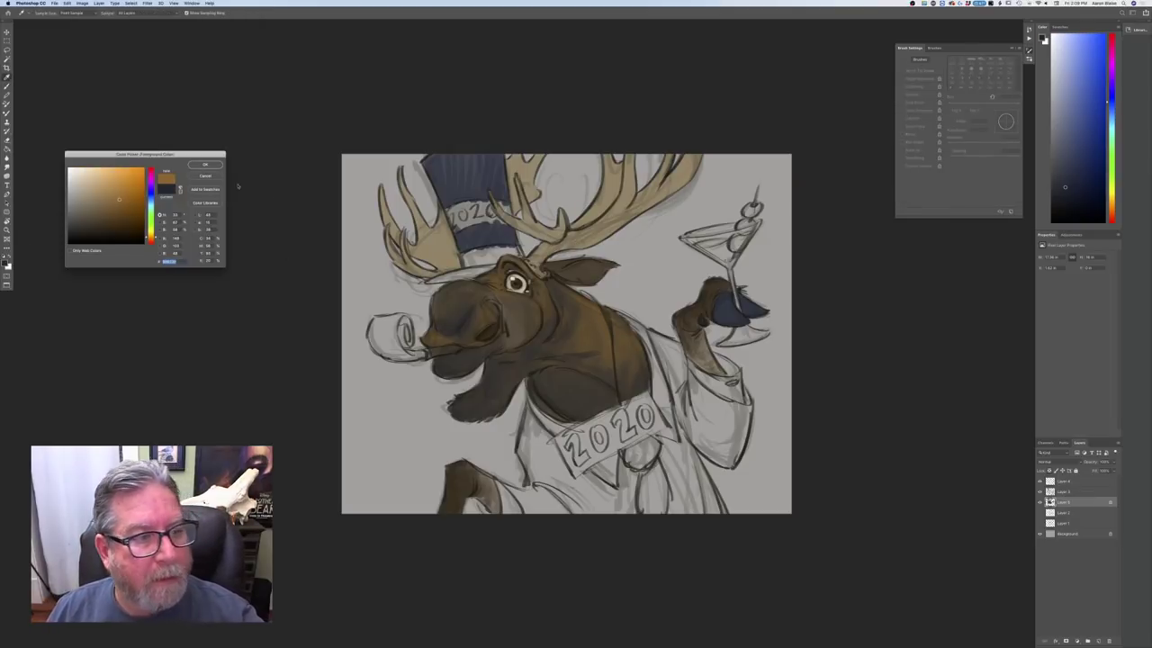
{"action": "key", "text": "Return"}
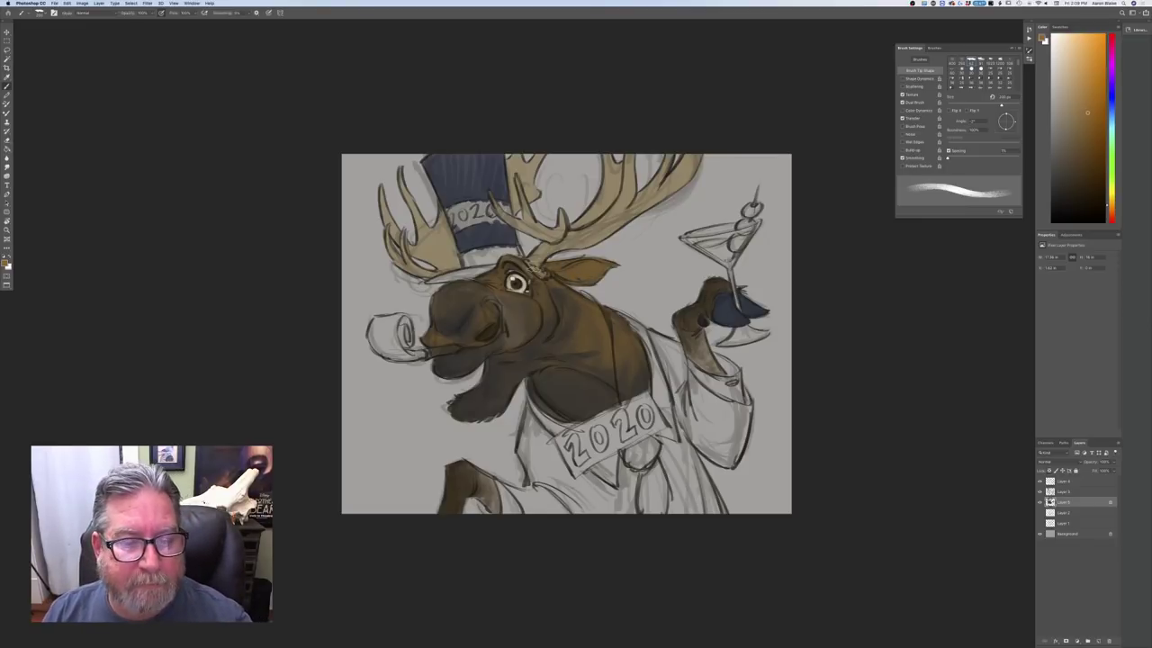
Sample the hat's blue and paint the top hat's brim with a smaller brush, including the part behind the antler and ear
{"action": "left_click", "coordinate": [5, 262]}
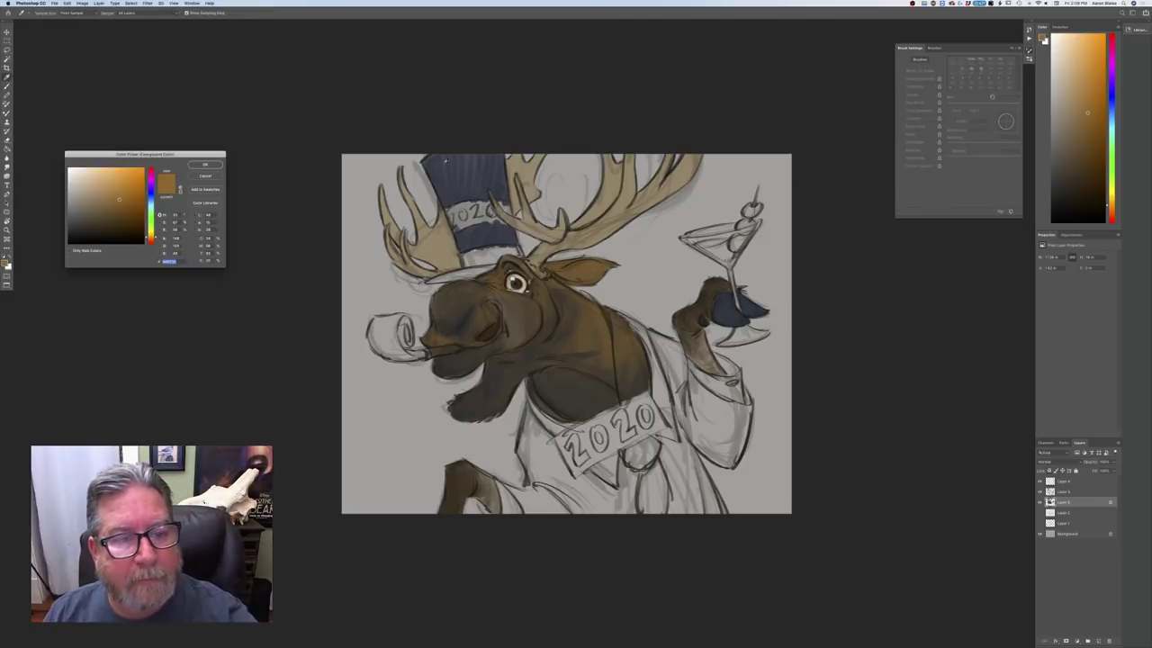
{"action": "left_click", "coordinate": [468, 180]}
{"action": "key", "text": "Return"}
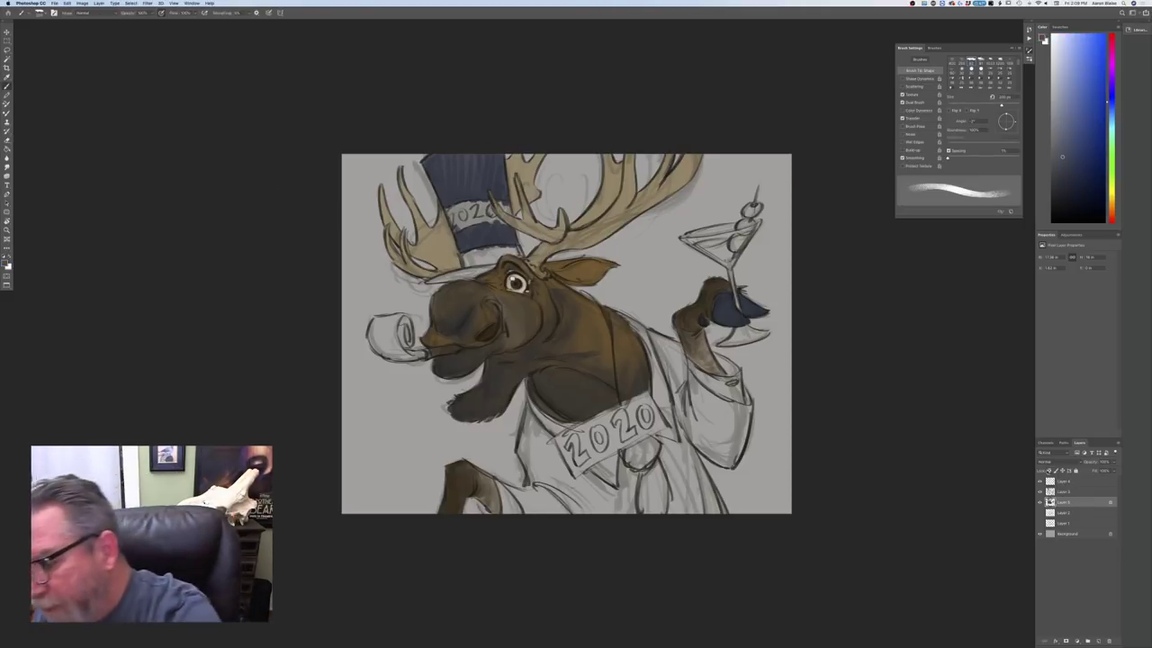
{"action": "key", "text": "["}
{"action": "key", "text": "["}
{"action": "mouse_move", "coordinate": [462, 278]}
{"action": "left_mouse_down"}
{"action": "mouse_move", "coordinate": [489, 269]}
{"action": "mouse_move", "coordinate": [432, 281]}
{"action": "mouse_move", "coordinate": [454, 274]}
{"action": "left_mouse_up"}
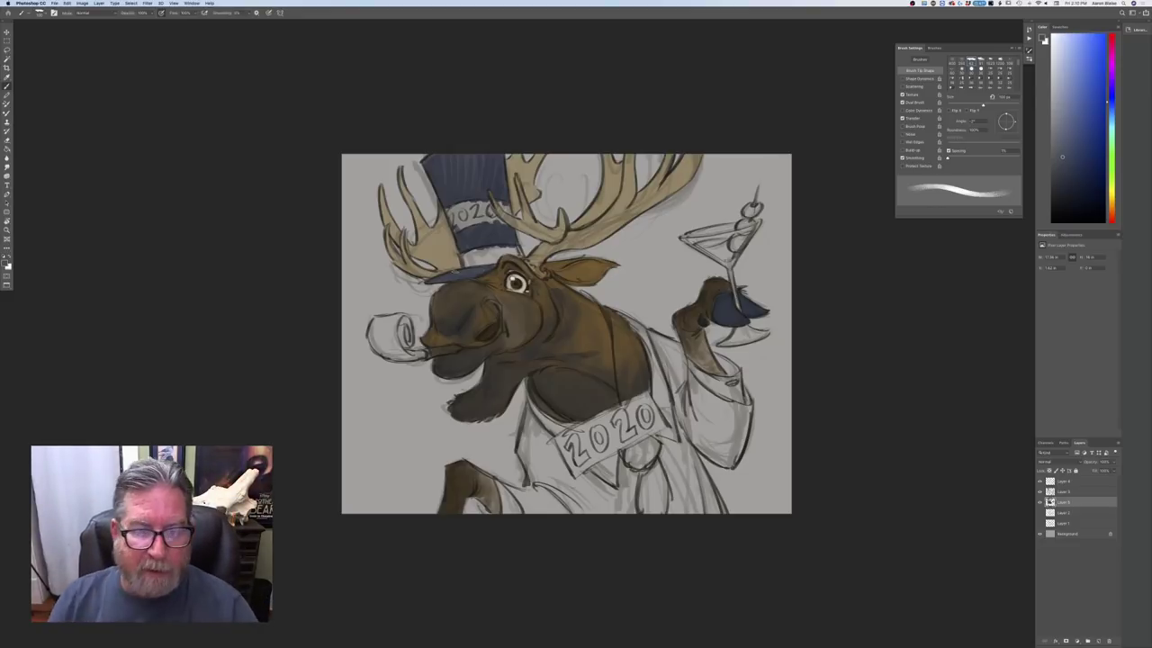
{"action": "left_click_drag", "start_coordinate": [560, 257], "coordinate": [543, 261]}
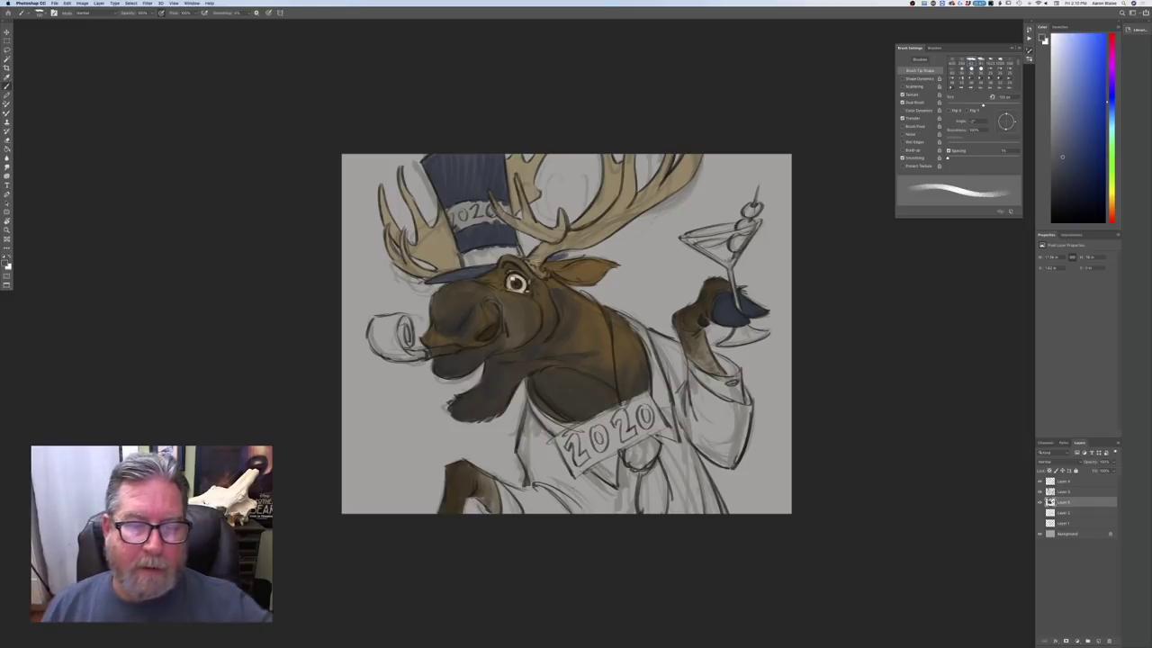
{"action": "mouse_move", "coordinate": [576, 255]}
{"action": "left_mouse_down"}
{"action": "mouse_move", "coordinate": [550, 257]}
{"action": "mouse_move", "coordinate": [561, 259]}
{"action": "left_mouse_up"}
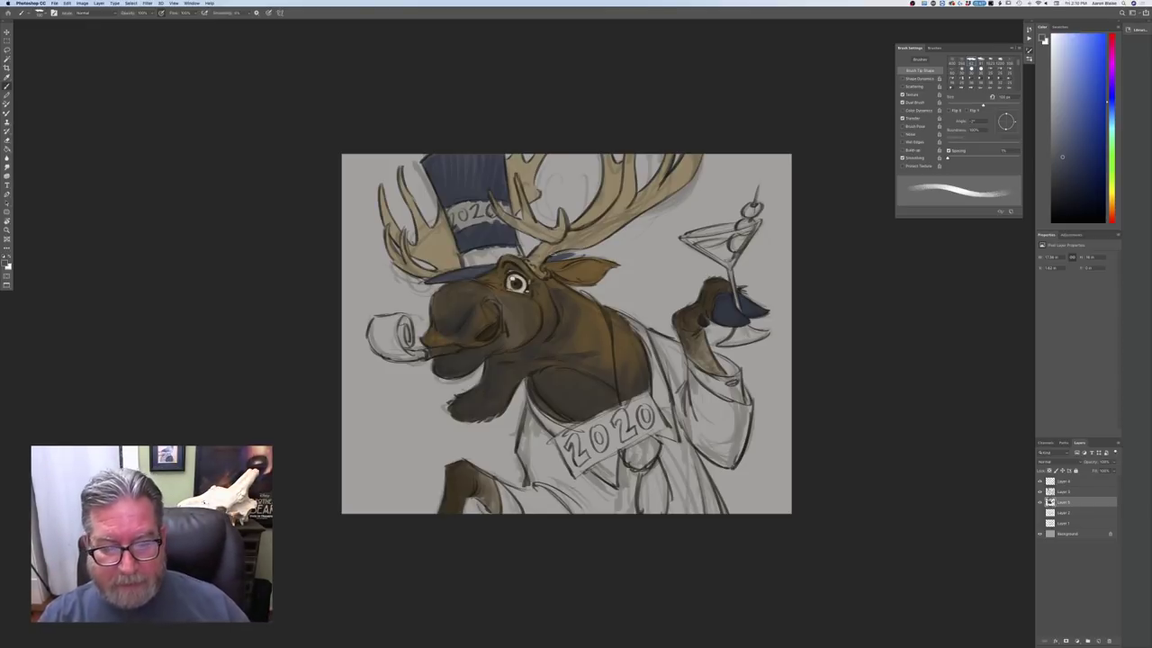
Choose a pale bluish white and fill the shirt cuff on the raised arm
{"action": "left_click", "coordinate": [6, 261]}
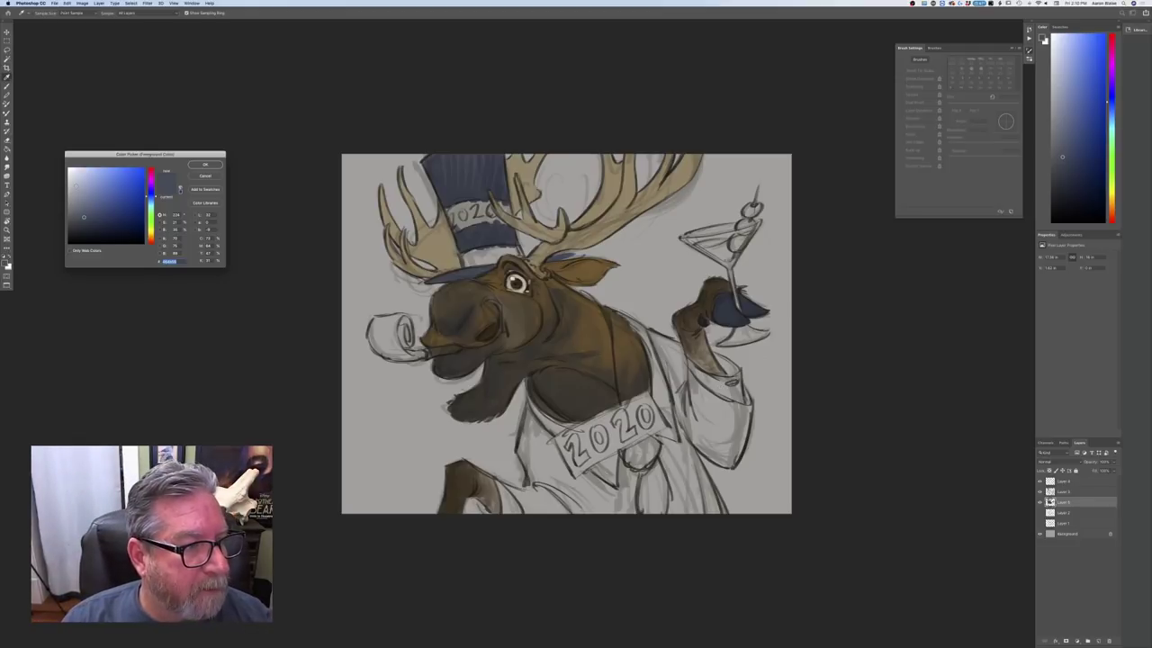
{"action": "left_click", "coordinate": [76, 181]}
{"action": "left_click_drag", "start_coordinate": [75, 181], "coordinate": [77, 176]}
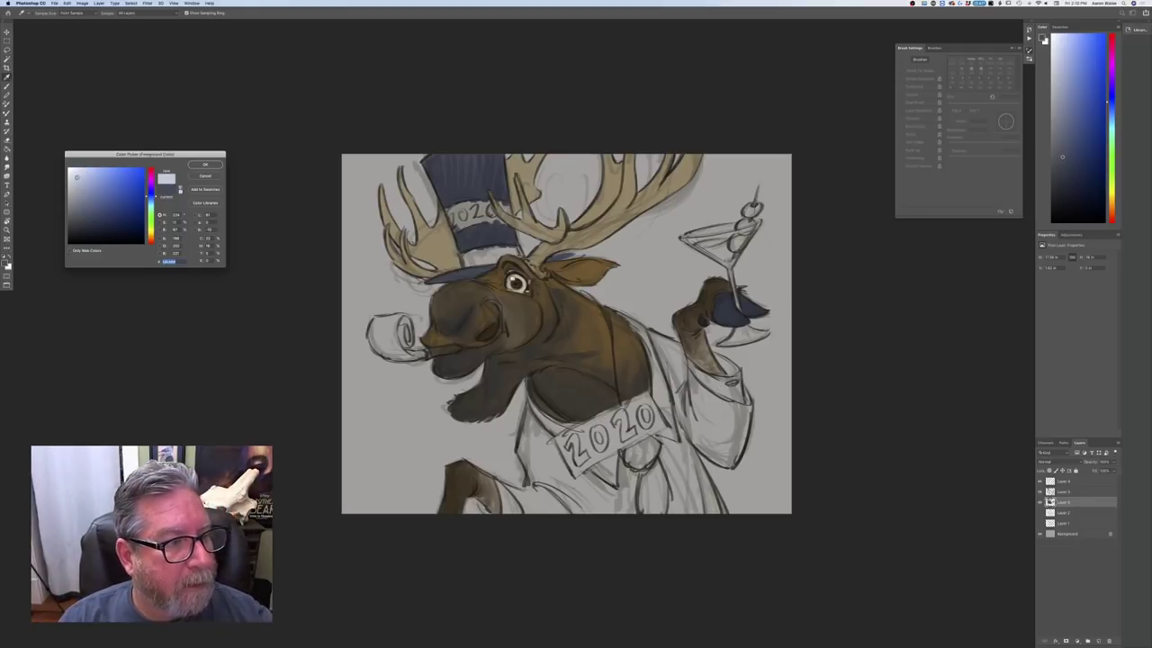
{"action": "left_click", "coordinate": [201, 166]}
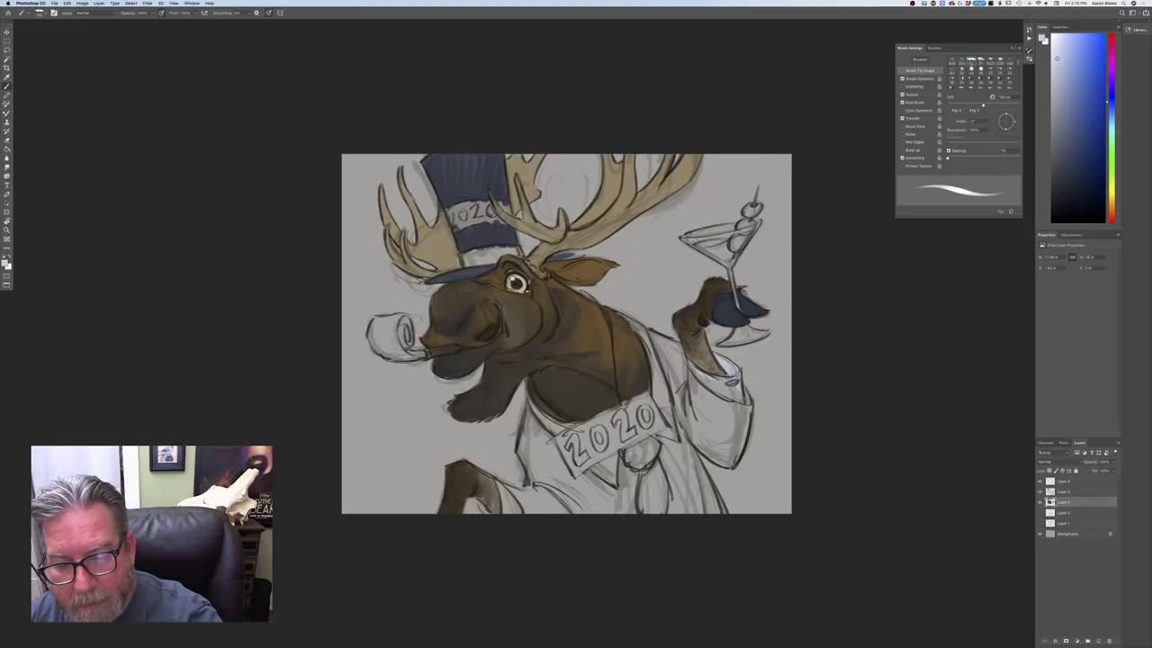
{"action": "left_click_drag", "start_coordinate": [700, 378], "coordinate": [734, 394]}
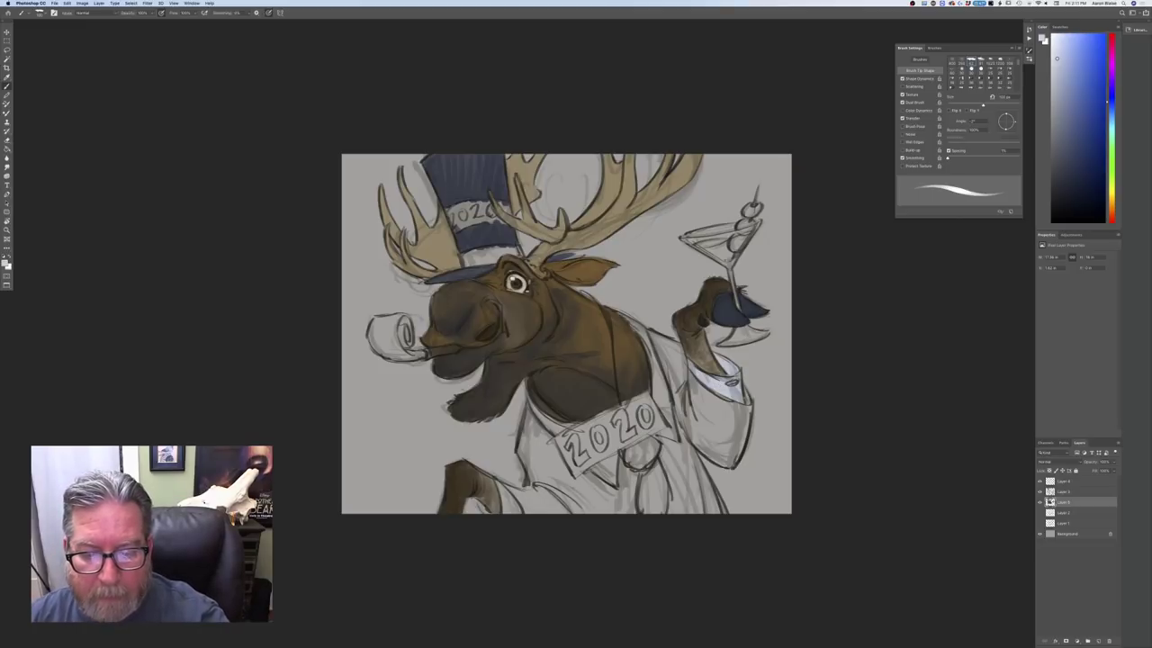
Fill the shirt collar on both sides of the neck, the shirt front under the 2020 sign and the lowered arm's cuff with the pale bluish white
{"action": "mouse_move", "coordinate": [637, 326]}
{"action": "left_mouse_down"}
{"action": "mouse_move", "coordinate": [673, 436]}
{"action": "mouse_move", "coordinate": [613, 472]}
{"action": "mouse_move", "coordinate": [603, 458]}
{"action": "mouse_move", "coordinate": [604, 478]}
{"action": "left_mouse_up"}
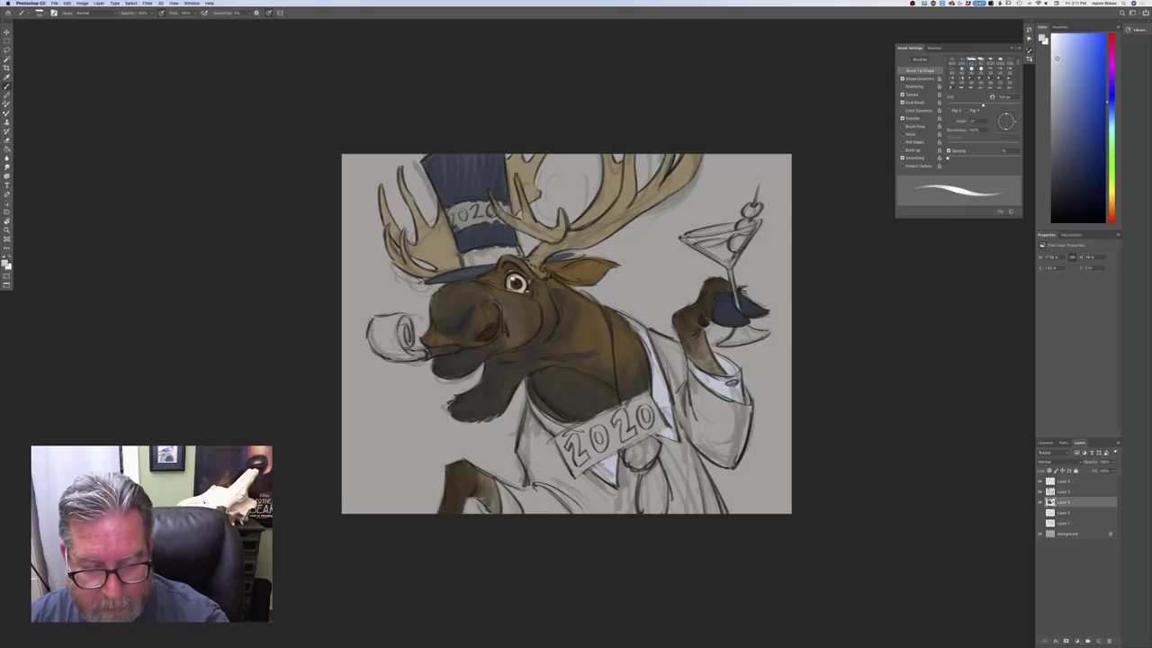
{"action": "mouse_move", "coordinate": [556, 419]}
{"action": "left_mouse_down"}
{"action": "mouse_move", "coordinate": [567, 425]}
{"action": "mouse_move", "coordinate": [550, 434]}
{"action": "mouse_move", "coordinate": [542, 418]}
{"action": "left_mouse_up"}
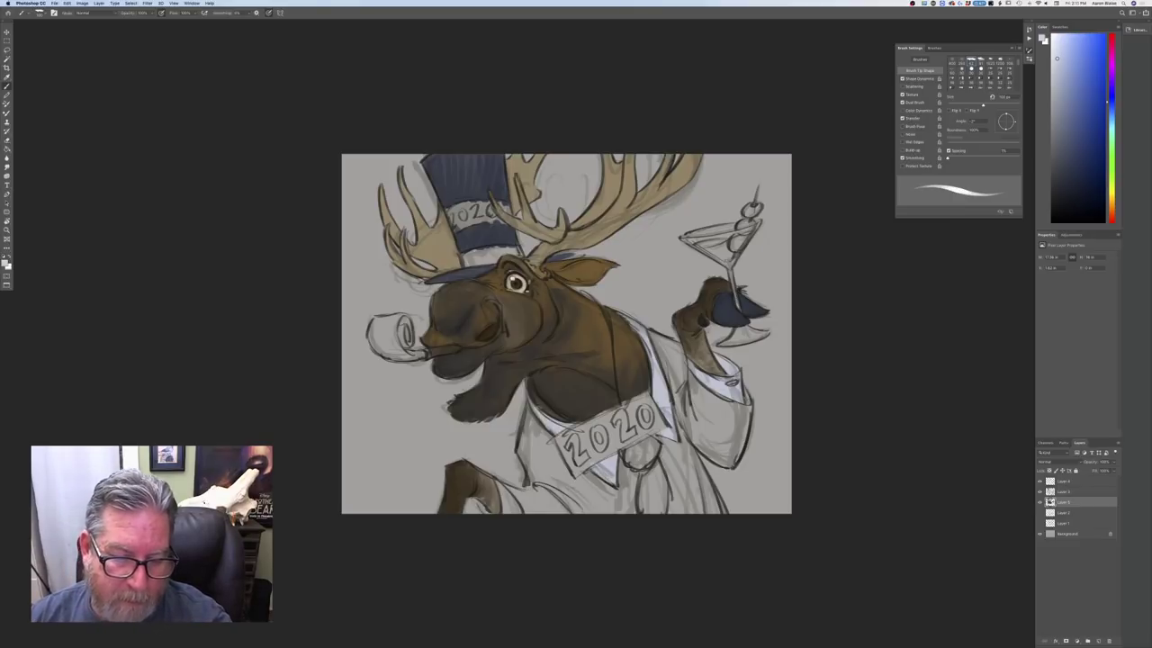
{"action": "left_click_drag", "start_coordinate": [531, 394], "coordinate": [540, 413]}
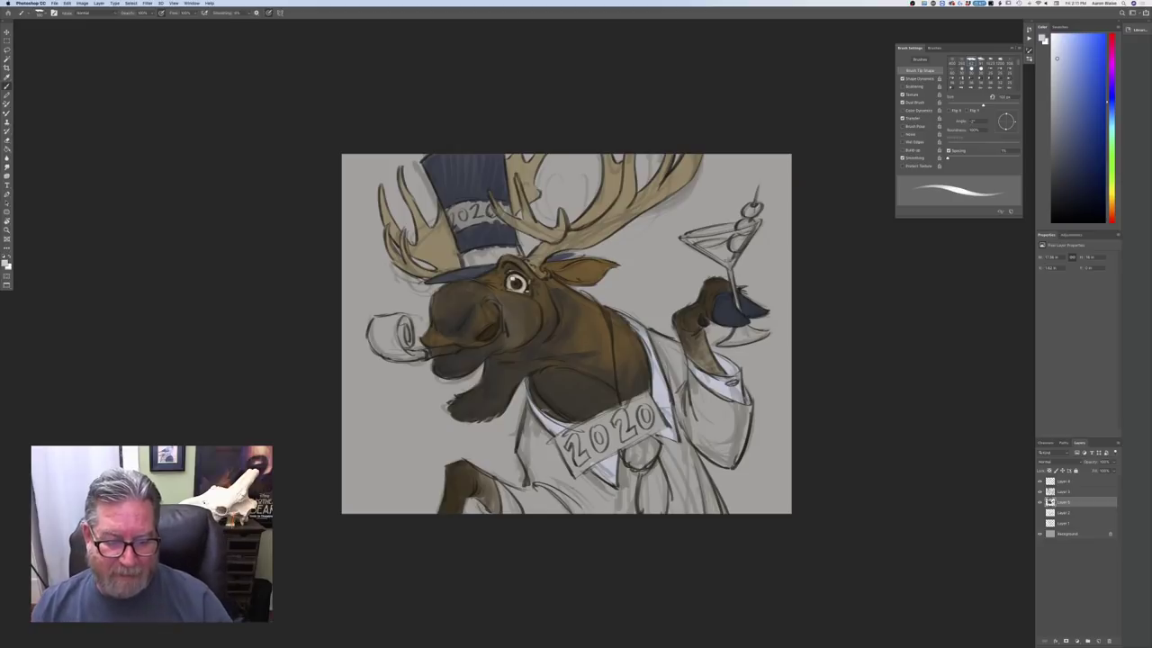
{"action": "mouse_move", "coordinate": [500, 486]}
{"action": "left_mouse_down"}
{"action": "mouse_move", "coordinate": [511, 511]}
{"action": "mouse_move", "coordinate": [502, 491]}
{"action": "mouse_move", "coordinate": [507, 513]}
{"action": "mouse_move", "coordinate": [483, 505]}
{"action": "left_mouse_up"}
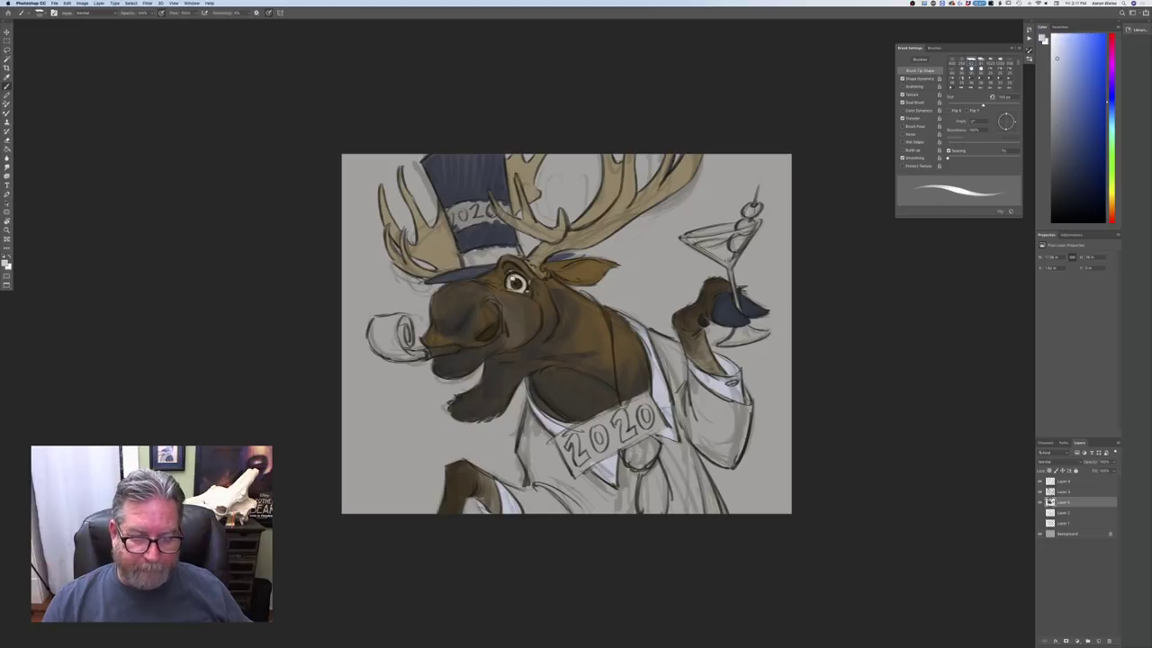
Choose a bright pink and fill the curled party blower in the moose's mouth, including its mouthpiece
{"action": "left_click", "coordinate": [6, 261]}
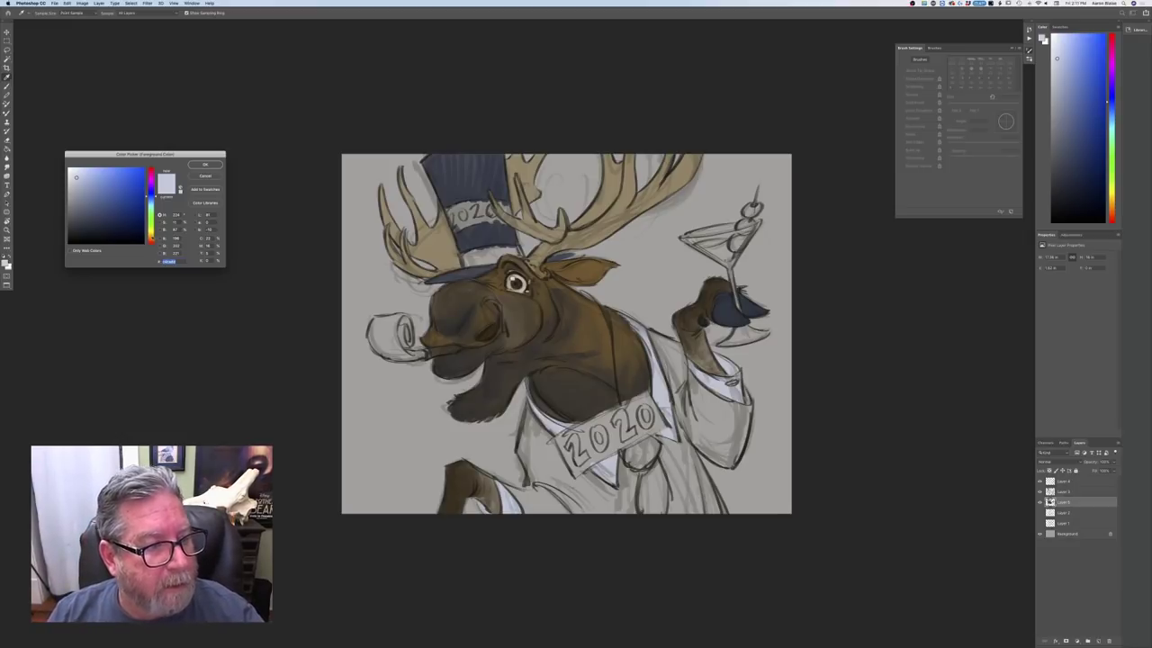
{"action": "left_click", "coordinate": [151, 237]}
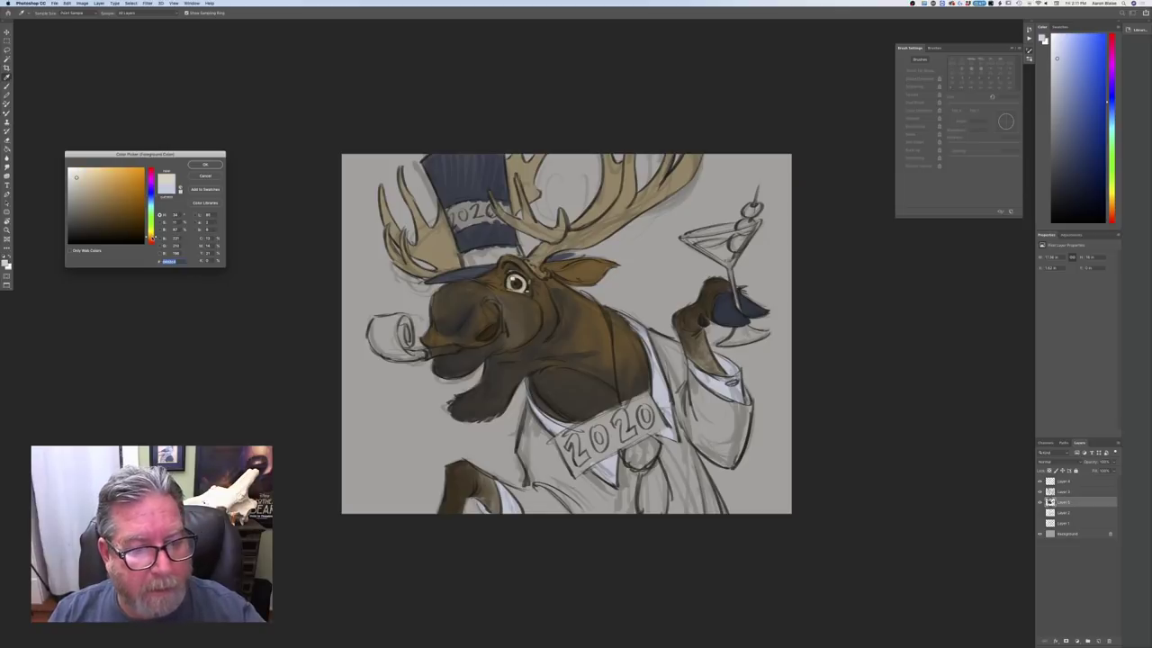
{"action": "left_click", "coordinate": [151, 174]}
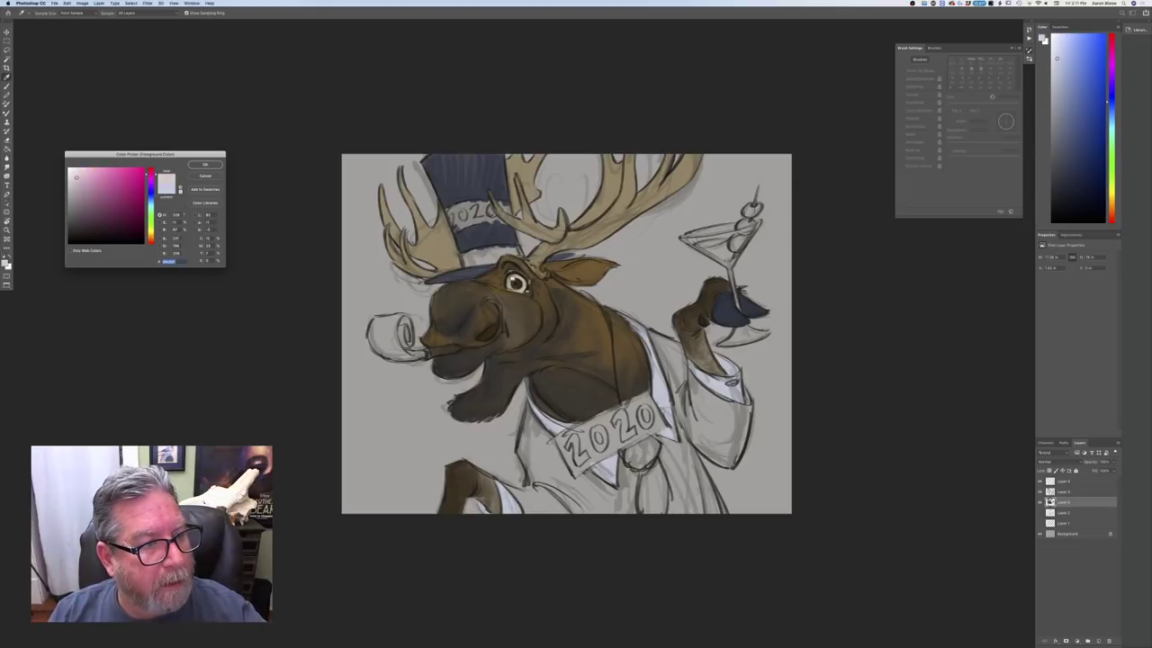
{"action": "left_click", "coordinate": [114, 174]}
{"action": "key", "text": "Return"}
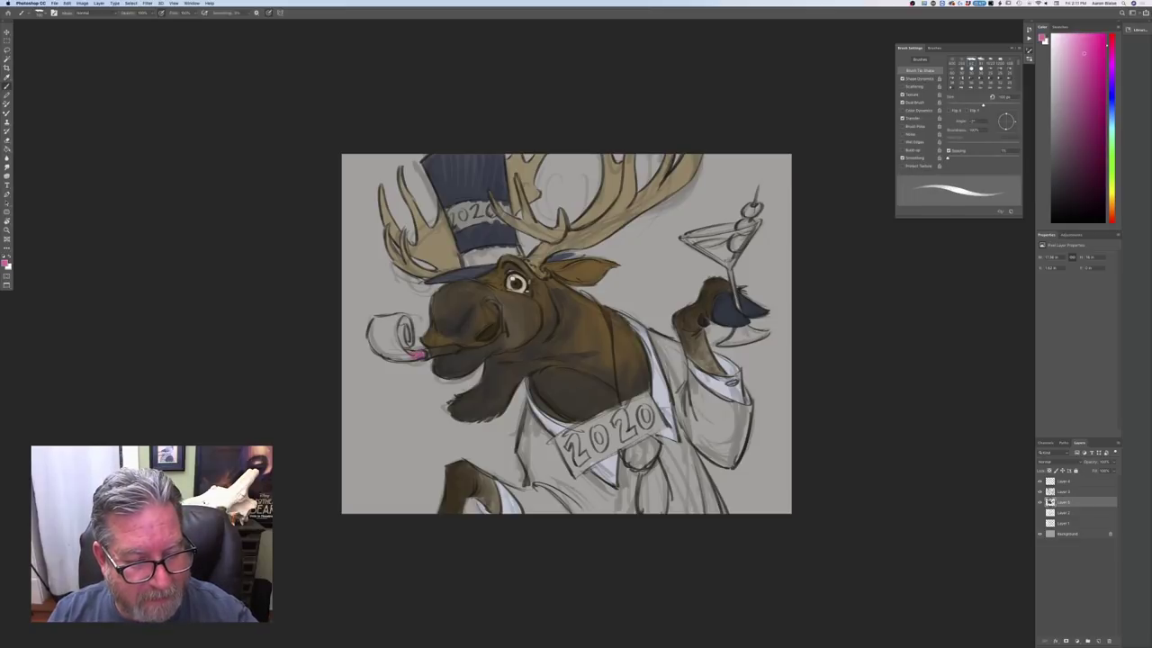
{"action": "mouse_move", "coordinate": [412, 356]}
{"action": "left_mouse_down"}
{"action": "mouse_move", "coordinate": [369, 337]}
{"action": "mouse_move", "coordinate": [399, 342]}
{"action": "mouse_move", "coordinate": [405, 319]}
{"action": "mouse_move", "coordinate": [378, 322]}
{"action": "left_mouse_up"}
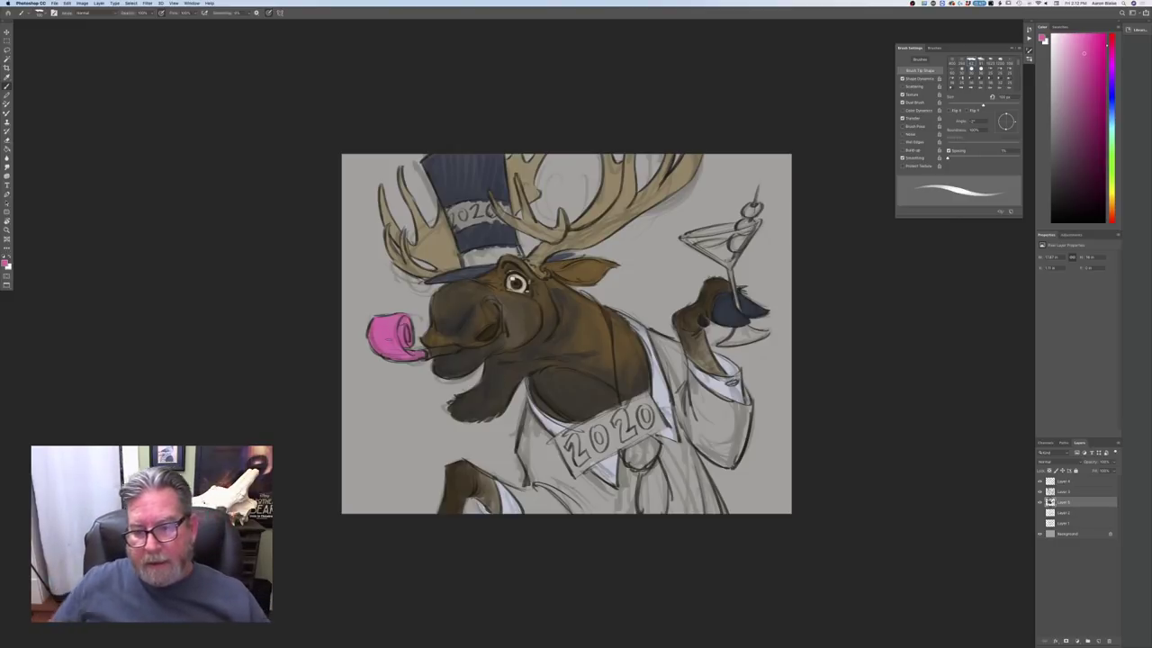
Choose an olive green and paint the olives on the pick in the martini glass
{"action": "left_click", "coordinate": [6, 261]}
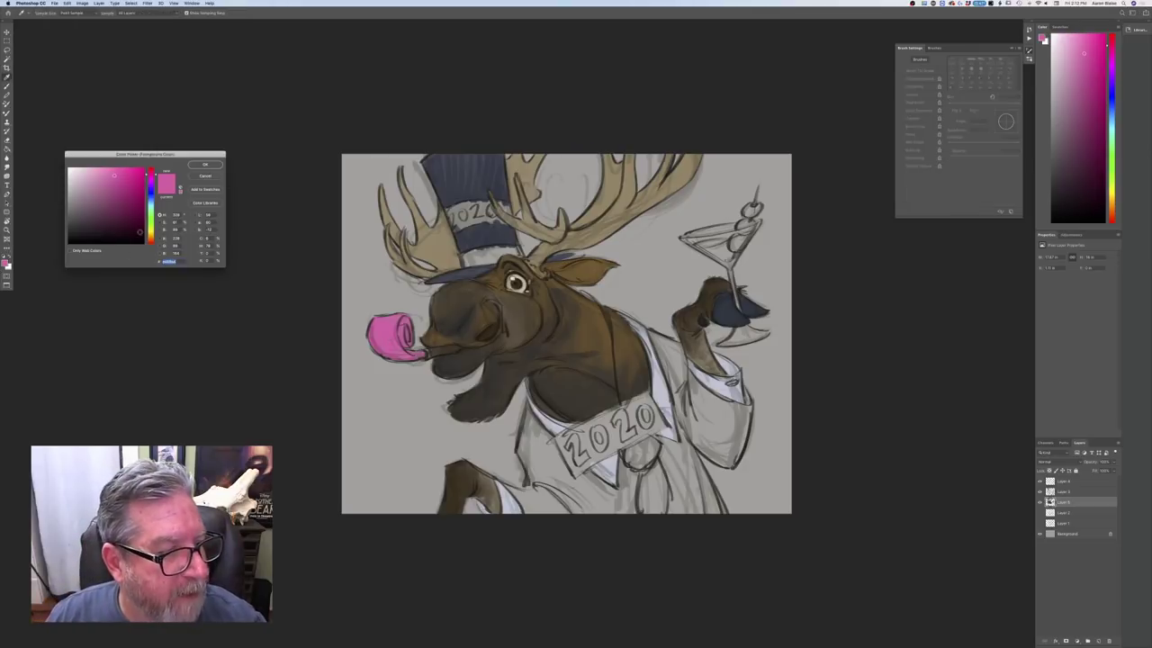
{"action": "left_click", "coordinate": [150, 223]}
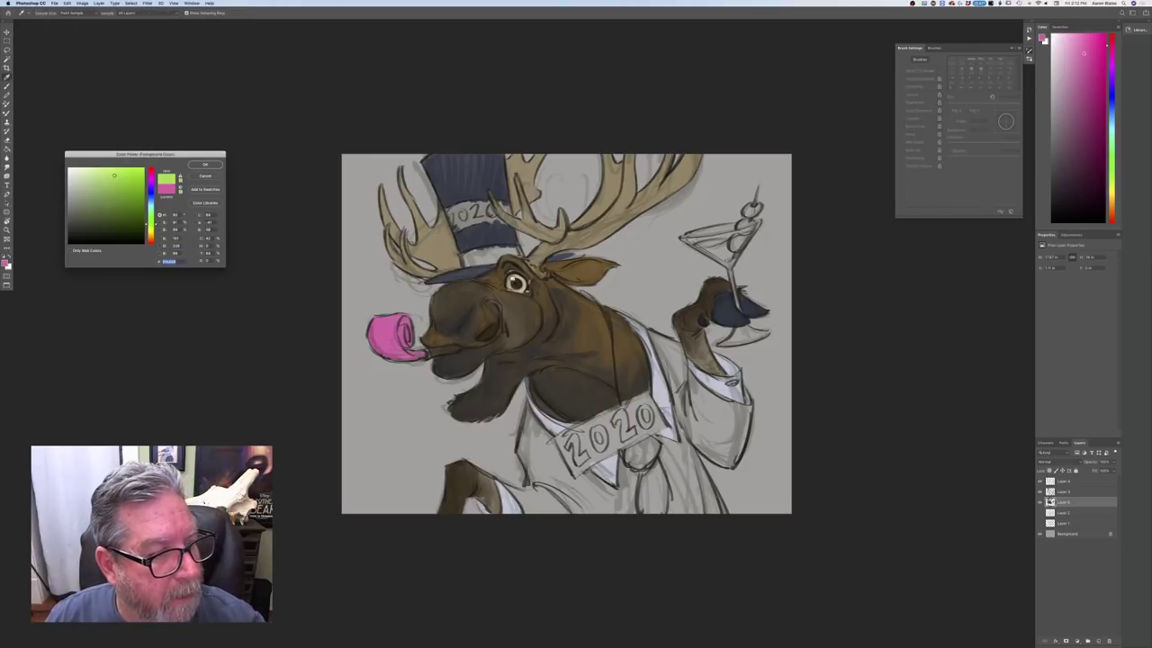
{"action": "left_click", "coordinate": [103, 204]}
{"action": "left_click", "coordinate": [196, 166]}
{"action": "key", "text": "b"}
{"action": "left_click_drag", "start_coordinate": [756, 209], "coordinate": [749, 211]}
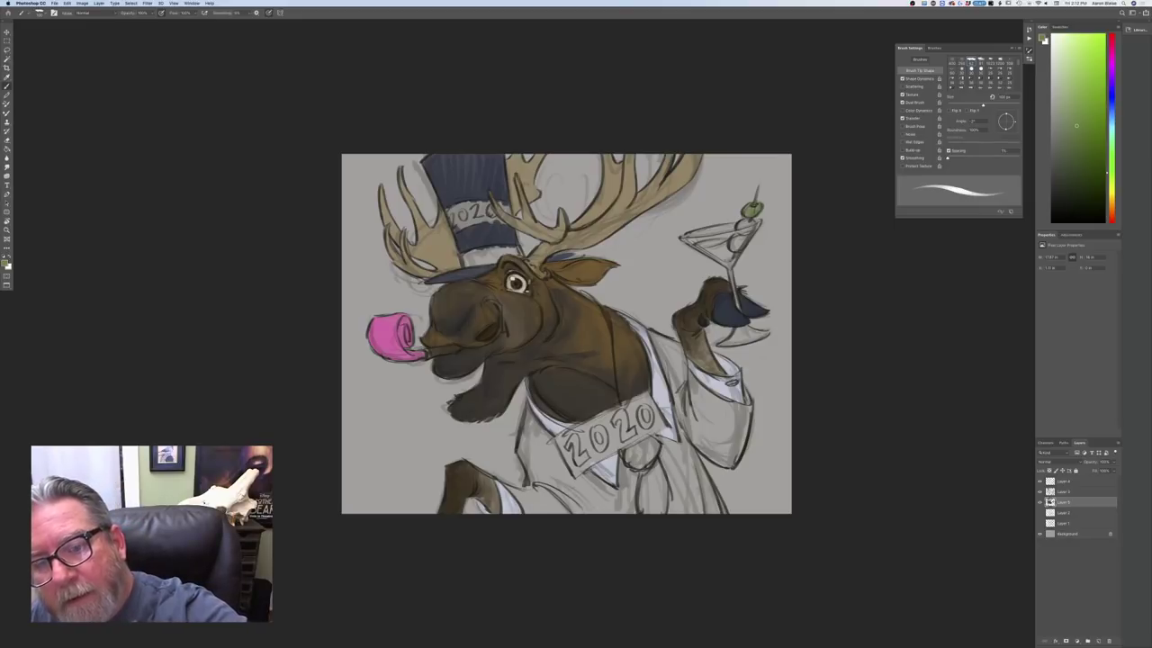
{"action": "left_click", "coordinate": [161, 13]}
{"action": "mouse_move", "coordinate": [748, 230]}
{"action": "left_mouse_down"}
{"action": "mouse_move", "coordinate": [741, 223]}
{"action": "mouse_move", "coordinate": [734, 239]}
{"action": "left_mouse_up"}
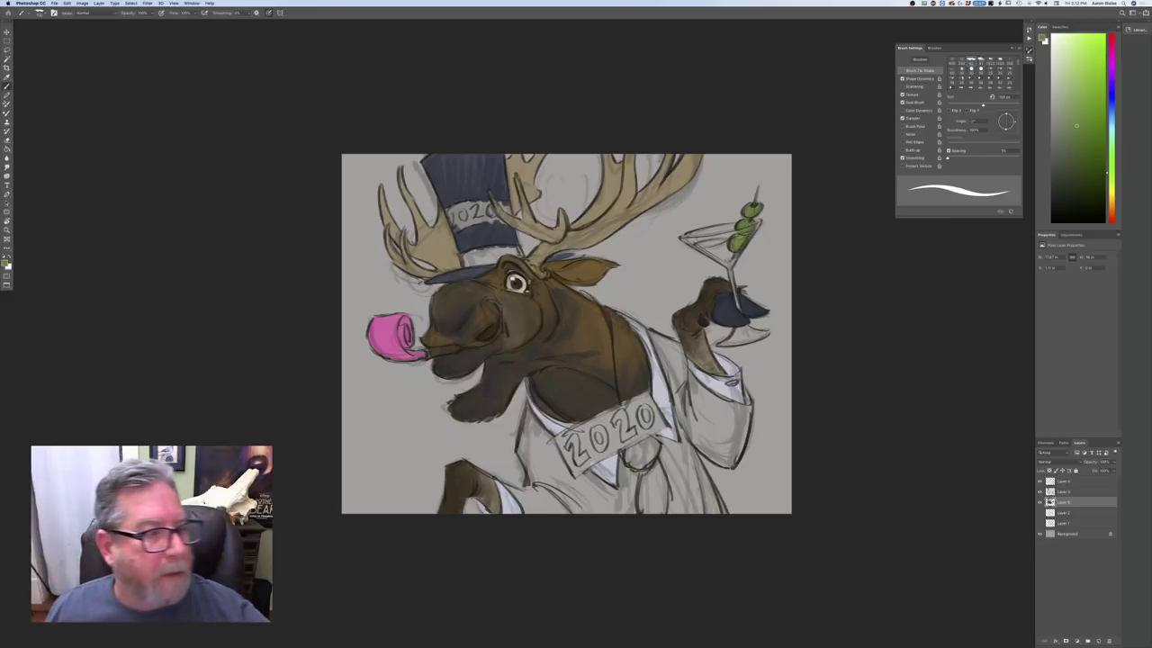
Choose a strong red and paint the pimento in the martini's uppermost olive
{"action": "left_click", "coordinate": [5, 261]}
{"action": "left_click", "coordinate": [151, 241]}
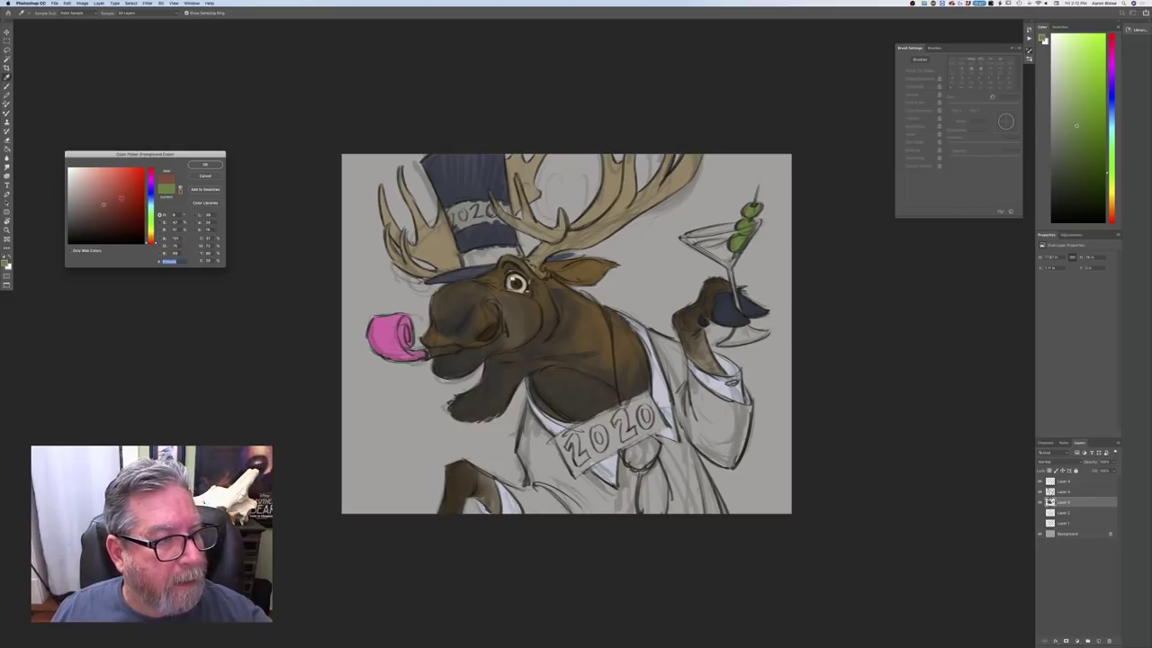
{"action": "left_click", "coordinate": [205, 165]}
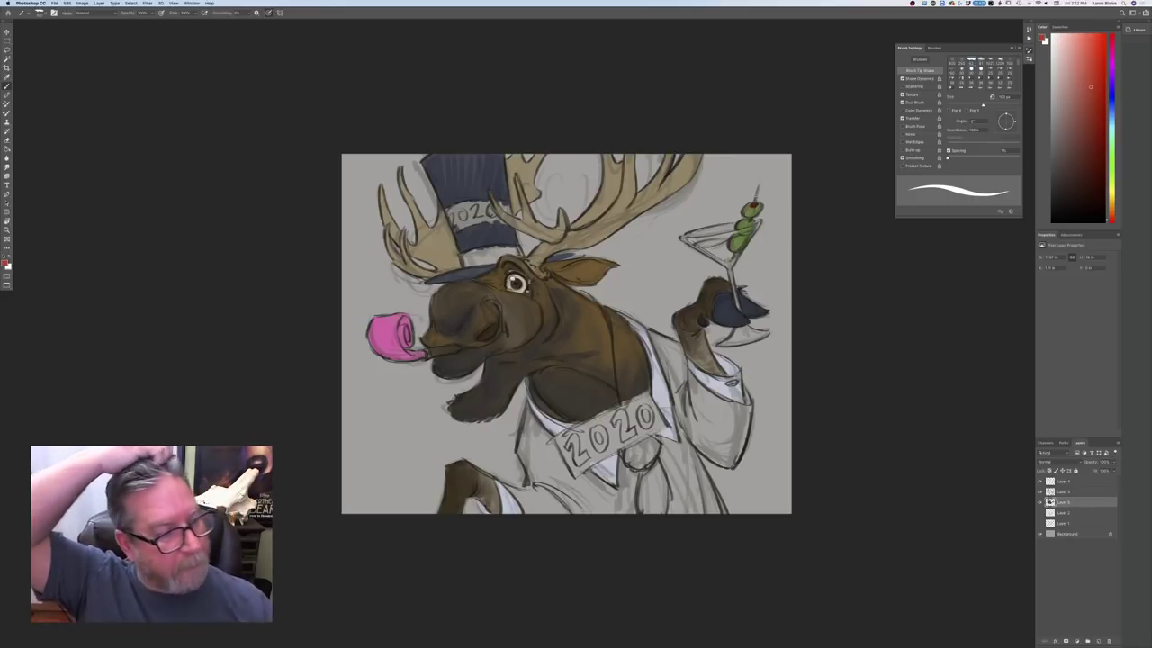
Choose a very dark navy blue and paint the start of the jacket lapel beside the shirt collar on the raised-arm side
{"action": "left_click", "coordinate": [4, 263]}
{"action": "left_click_drag", "start_coordinate": [150, 206], "coordinate": [151, 193]}
{"action": "left_click", "coordinate": [84, 224]}
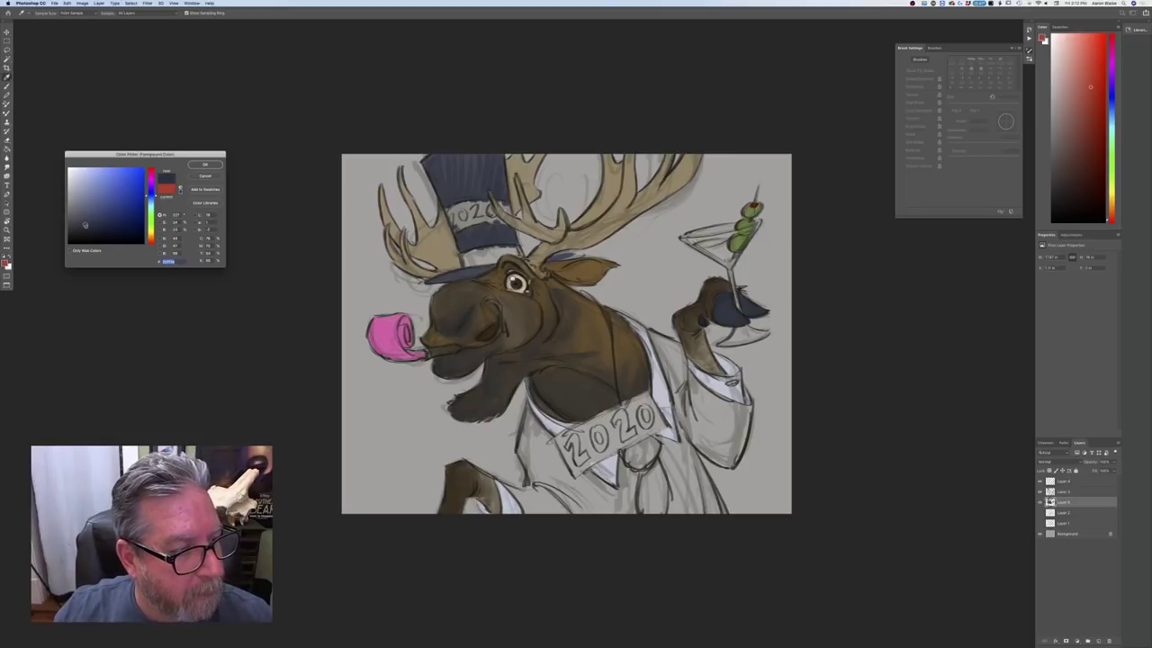
{"action": "key", "text": "Return"}
{"action": "mouse_move", "coordinate": [667, 340]}
{"action": "left_mouse_down"}
{"action": "mouse_move", "coordinate": [673, 400]}
{"action": "mouse_move", "coordinate": [655, 348]}
{"action": "left_mouse_up"}
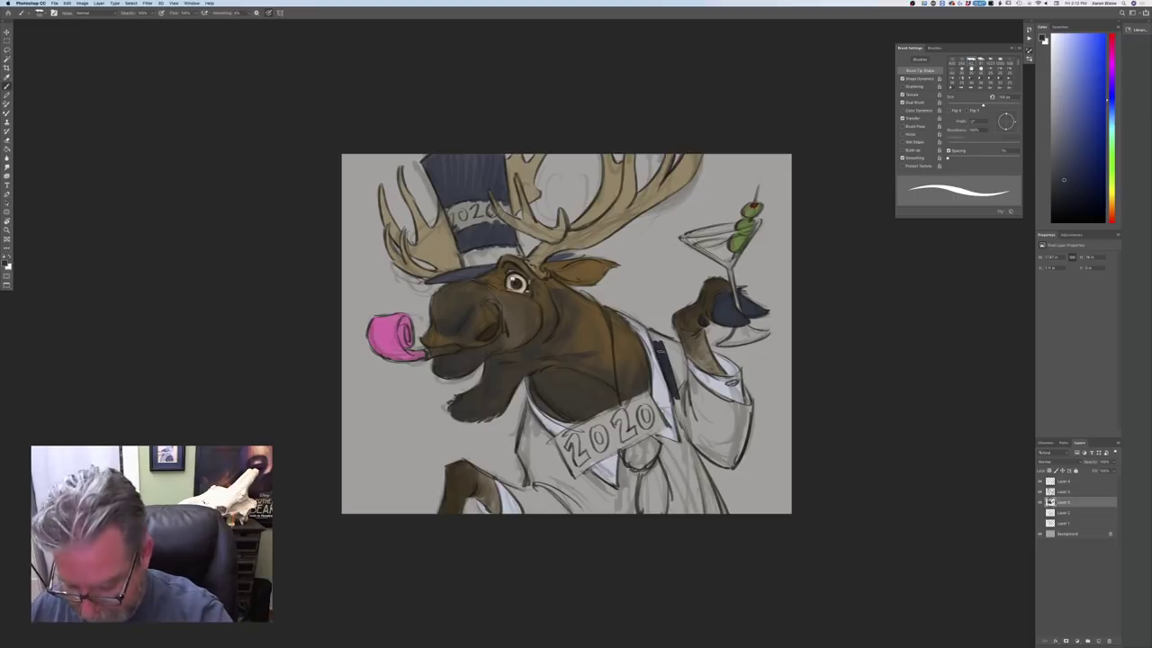
Fill the jacket's shoulder and the whole raised sleeve with dark navy, varying the brush size for open areas and edges
{"action": "key", "text": "]"}
{"action": "key", "text": "]"}
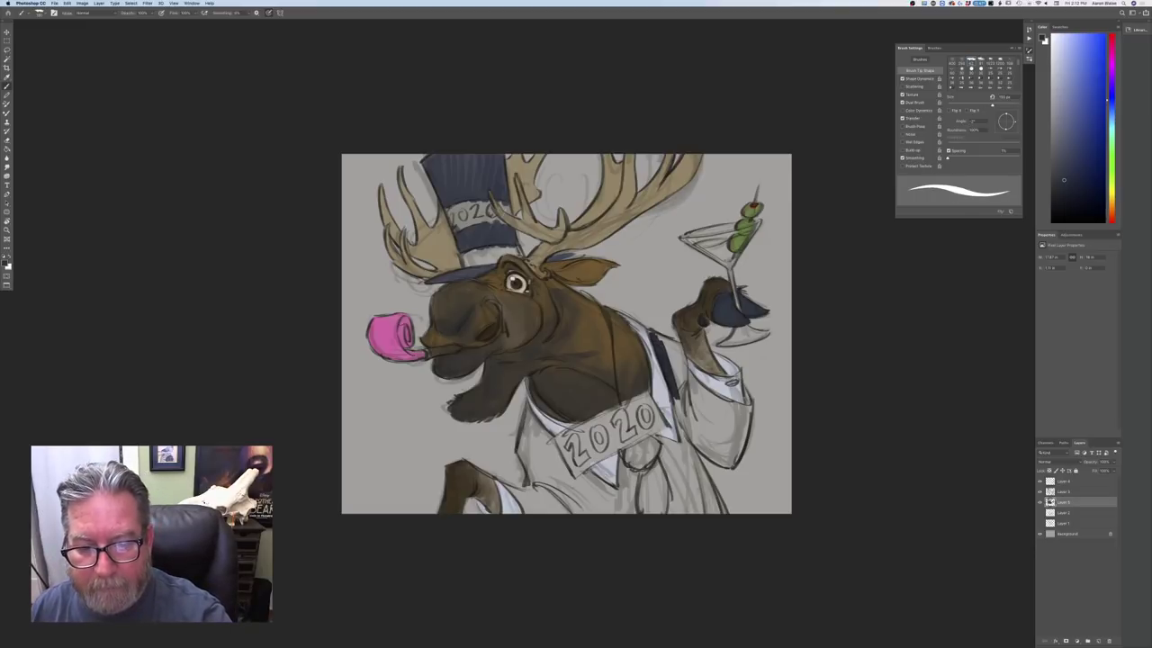
{"action": "mouse_move", "coordinate": [670, 356]}
{"action": "left_mouse_down"}
{"action": "mouse_move", "coordinate": [683, 400]}
{"action": "mouse_move", "coordinate": [693, 359]}
{"action": "mouse_move", "coordinate": [702, 396]}
{"action": "mouse_move", "coordinate": [681, 362]}
{"action": "mouse_move", "coordinate": [727, 405]}
{"action": "mouse_move", "coordinate": [706, 390]}
{"action": "mouse_move", "coordinate": [747, 407]}
{"action": "mouse_move", "coordinate": [749, 389]}
{"action": "mouse_move", "coordinate": [750, 415]}
{"action": "mouse_move", "coordinate": [741, 424]}
{"action": "mouse_move", "coordinate": [734, 407]}
{"action": "mouse_move", "coordinate": [688, 423]}
{"action": "mouse_move", "coordinate": [675, 407]}
{"action": "mouse_move", "coordinate": [682, 443]}
{"action": "mouse_move", "coordinate": [675, 396]}
{"action": "left_mouse_up"}
{"action": "key", "text": "bracketleft"}
{"action": "key", "text": "bracketleft"}
{"action": "left_click_drag", "start_coordinate": [677, 347], "coordinate": [682, 351]}
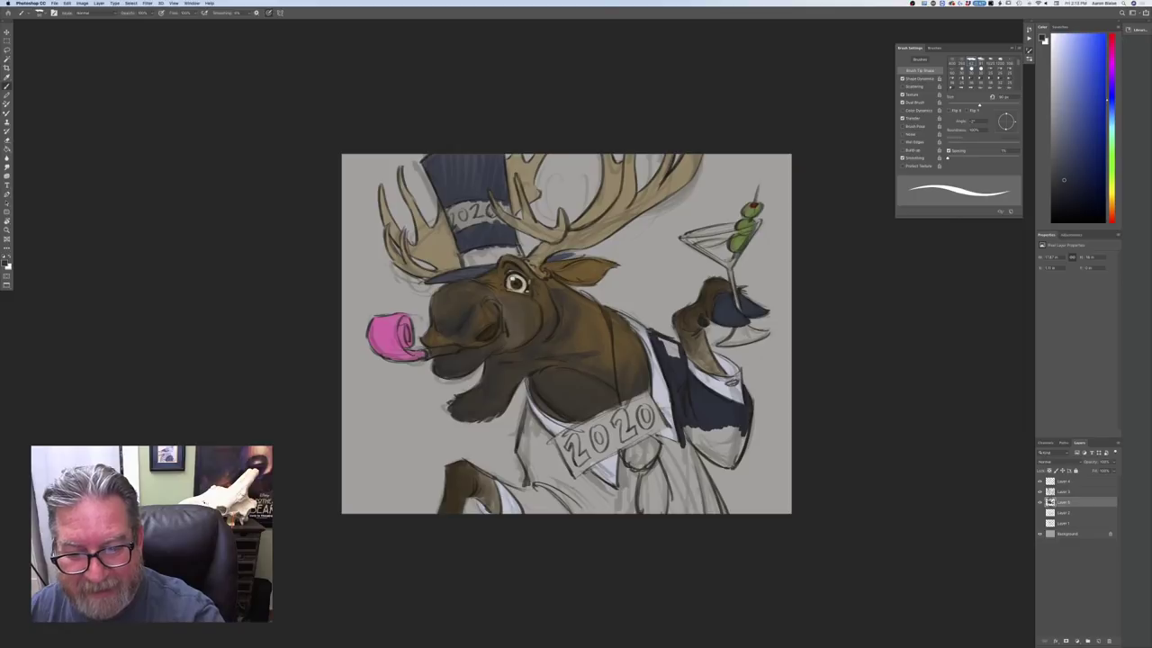
{"action": "mouse_move", "coordinate": [664, 346]}
{"action": "left_mouse_down"}
{"action": "mouse_move", "coordinate": [667, 355]}
{"action": "mouse_move", "coordinate": [674, 343]}
{"action": "left_mouse_up"}
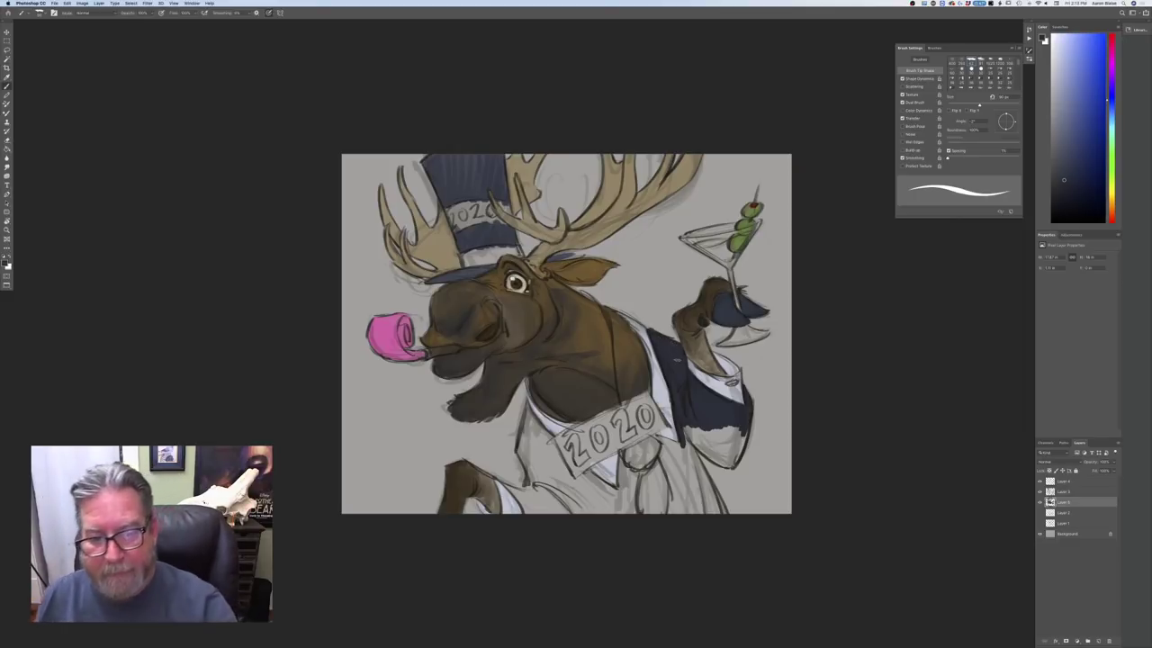
{"action": "left_click", "coordinate": [651, 335]}
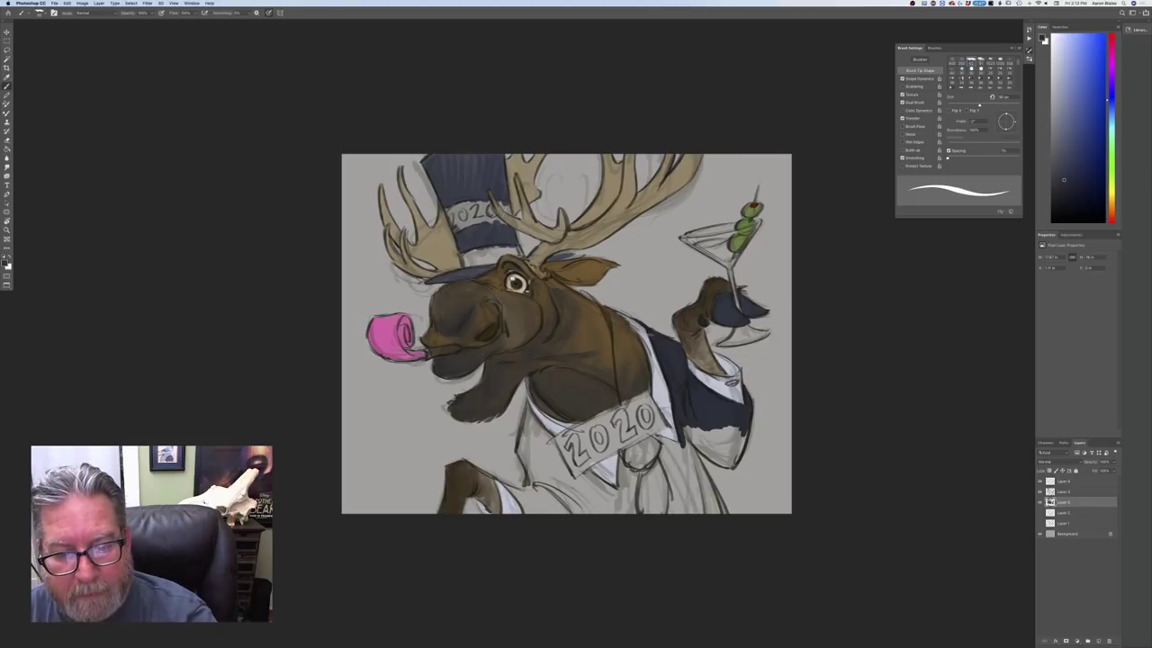
{"action": "mouse_move", "coordinate": [739, 430]}
{"action": "left_mouse_down"}
{"action": "mouse_move", "coordinate": [730, 455]}
{"action": "mouse_move", "coordinate": [688, 439]}
{"action": "mouse_move", "coordinate": [727, 460]}
{"action": "left_mouse_up"}
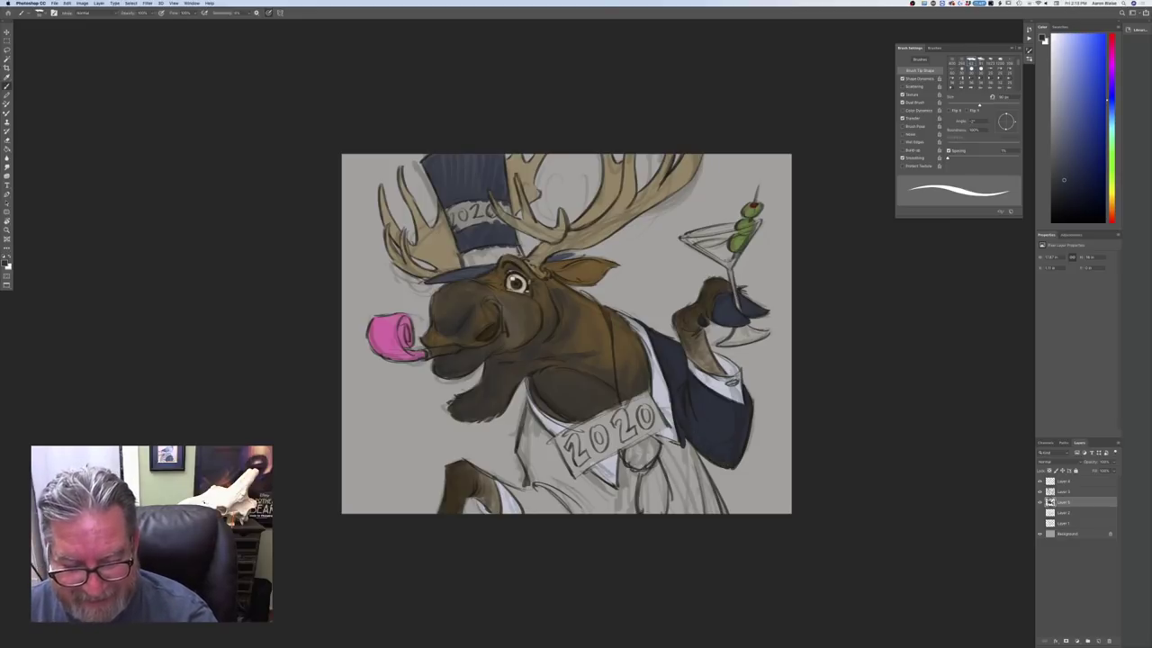
Fill the jacket front below the raised arm with dark navy, using a larger brush
{"action": "mouse_move", "coordinate": [685, 439]}
{"action": "left_mouse_down"}
{"action": "mouse_move", "coordinate": [696, 484]}
{"action": "mouse_move", "coordinate": [722, 512]}
{"action": "left_mouse_up"}
{"action": "key", "text": "]"}
{"action": "key", "text": "]"}
{"action": "key", "text": "]"}
{"action": "key", "text": "]"}
{"action": "mouse_move", "coordinate": [696, 458]}
{"action": "left_mouse_down"}
{"action": "mouse_move", "coordinate": [723, 518]}
{"action": "mouse_move", "coordinate": [664, 516]}
{"action": "left_mouse_up"}
{"action": "mouse_move", "coordinate": [657, 448]}
{"action": "left_mouse_down"}
{"action": "mouse_move", "coordinate": [676, 479]}
{"action": "mouse_move", "coordinate": [692, 457]}
{"action": "mouse_move", "coordinate": [666, 443]}
{"action": "left_mouse_up"}
Fill the jacket's other side, the lowered arm's sleeve and the area beneath the 2020 sign with dark navy
{"action": "mouse_move", "coordinate": [529, 409]}
{"action": "left_mouse_down"}
{"action": "mouse_move", "coordinate": [520, 455]}
{"action": "mouse_move", "coordinate": [533, 497]}
{"action": "left_mouse_up"}
{"action": "mouse_move", "coordinate": [529, 445]}
{"action": "left_mouse_down"}
{"action": "mouse_move", "coordinate": [533, 491]}
{"action": "mouse_move", "coordinate": [576, 489]}
{"action": "mouse_move", "coordinate": [529, 417]}
{"action": "left_mouse_up"}
{"action": "mouse_move", "coordinate": [621, 496]}
{"action": "left_mouse_down"}
{"action": "mouse_move", "coordinate": [583, 471]}
{"action": "mouse_move", "coordinate": [601, 480]}
{"action": "mouse_move", "coordinate": [570, 486]}
{"action": "mouse_move", "coordinate": [563, 511]}
{"action": "mouse_move", "coordinate": [507, 487]}
{"action": "mouse_move", "coordinate": [531, 522]}
{"action": "mouse_move", "coordinate": [518, 494]}
{"action": "left_mouse_up"}
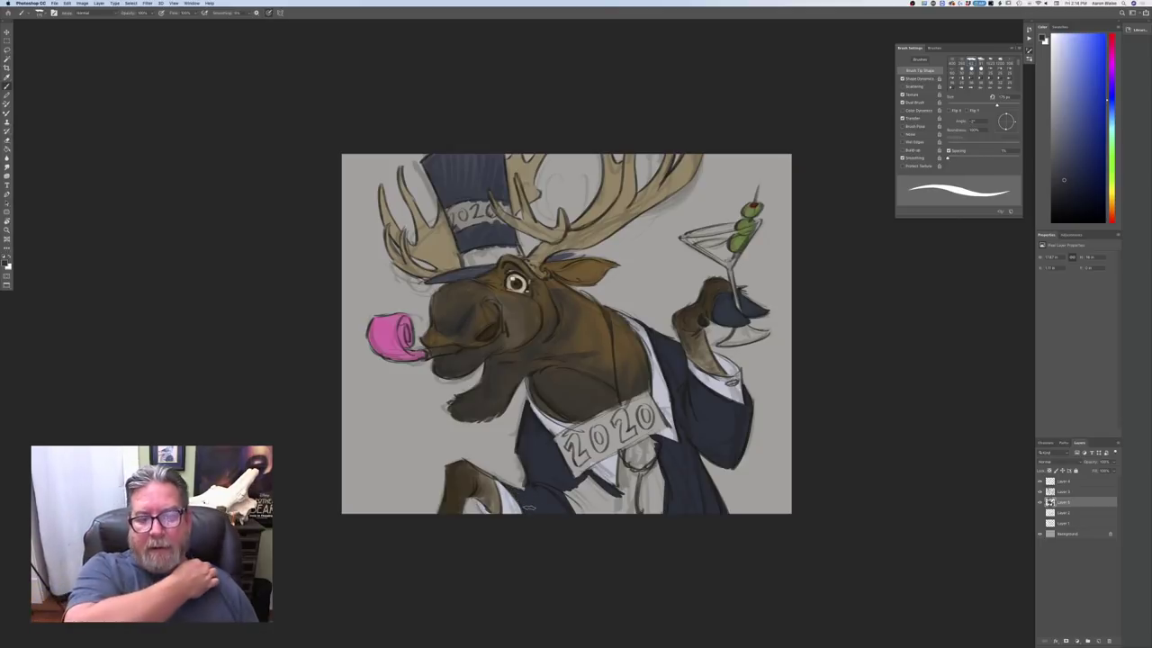
{"action": "mouse_move", "coordinate": [564, 501]}
{"action": "left_mouse_down"}
{"action": "mouse_move", "coordinate": [584, 504]}
{"action": "mouse_move", "coordinate": [592, 485]}
{"action": "mouse_move", "coordinate": [629, 493]}
{"action": "mouse_move", "coordinate": [598, 511]}
{"action": "mouse_move", "coordinate": [621, 497]}
{"action": "mouse_move", "coordinate": [625, 453]}
{"action": "mouse_move", "coordinate": [604, 486]}
{"action": "mouse_move", "coordinate": [624, 500]}
{"action": "mouse_move", "coordinate": [653, 477]}
{"action": "mouse_move", "coordinate": [670, 505]}
{"action": "left_mouse_up"}
{"action": "mouse_move", "coordinate": [656, 443]}
{"action": "left_mouse_down"}
{"action": "mouse_move", "coordinate": [656, 464]}
{"action": "mouse_move", "coordinate": [630, 455]}
{"action": "mouse_move", "coordinate": [656, 444]}
{"action": "mouse_move", "coordinate": [629, 441]}
{"action": "mouse_move", "coordinate": [652, 439]}
{"action": "mouse_move", "coordinate": [630, 445]}
{"action": "left_mouse_up"}
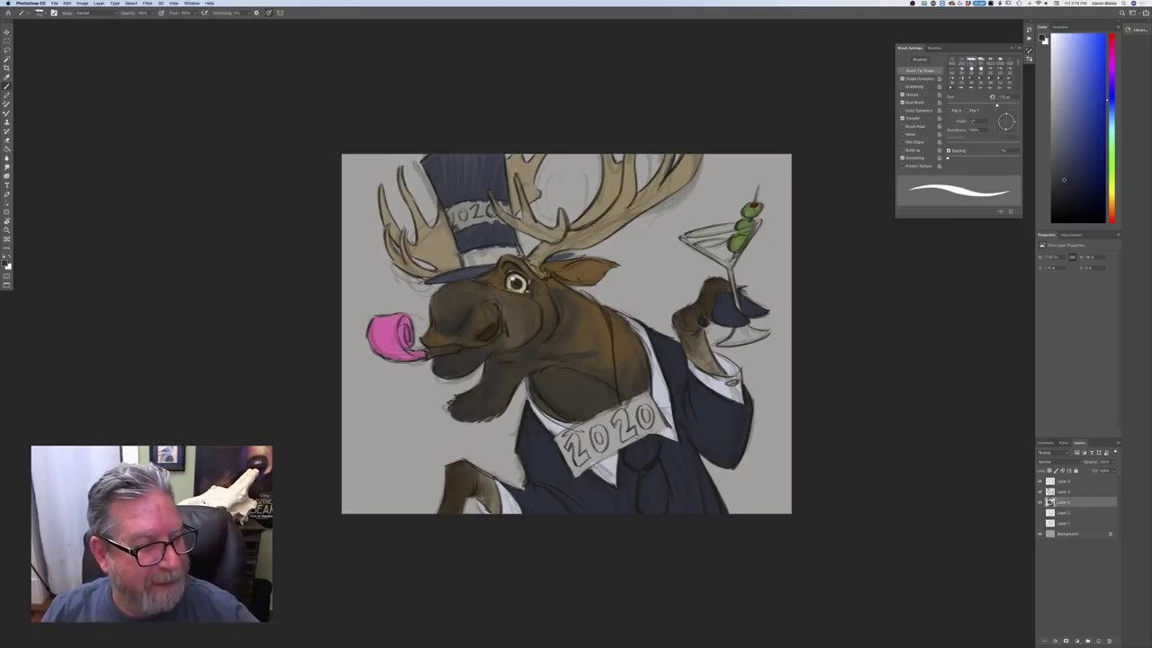
Sample the collar's pale bluish white and paint the shirt front on both sides of the necktie
{"action": "left_click", "coordinate": [5, 263]}
{"action": "left_click", "coordinate": [658, 385]}
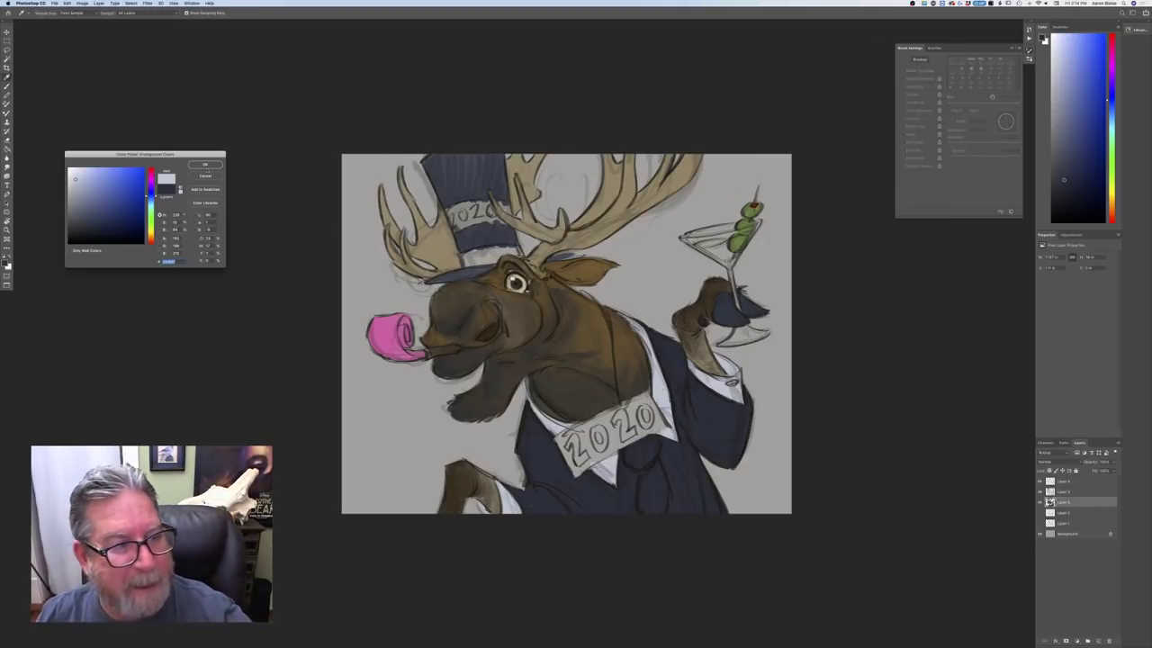
{"action": "key", "text": "Return"}
{"action": "left_click_drag", "start_coordinate": [660, 438], "coordinate": [684, 511]}
{"action": "mouse_move", "coordinate": [677, 466]}
{"action": "left_mouse_down"}
{"action": "mouse_move", "coordinate": [670, 511]}
{"action": "mouse_move", "coordinate": [672, 462]}
{"action": "left_mouse_up"}
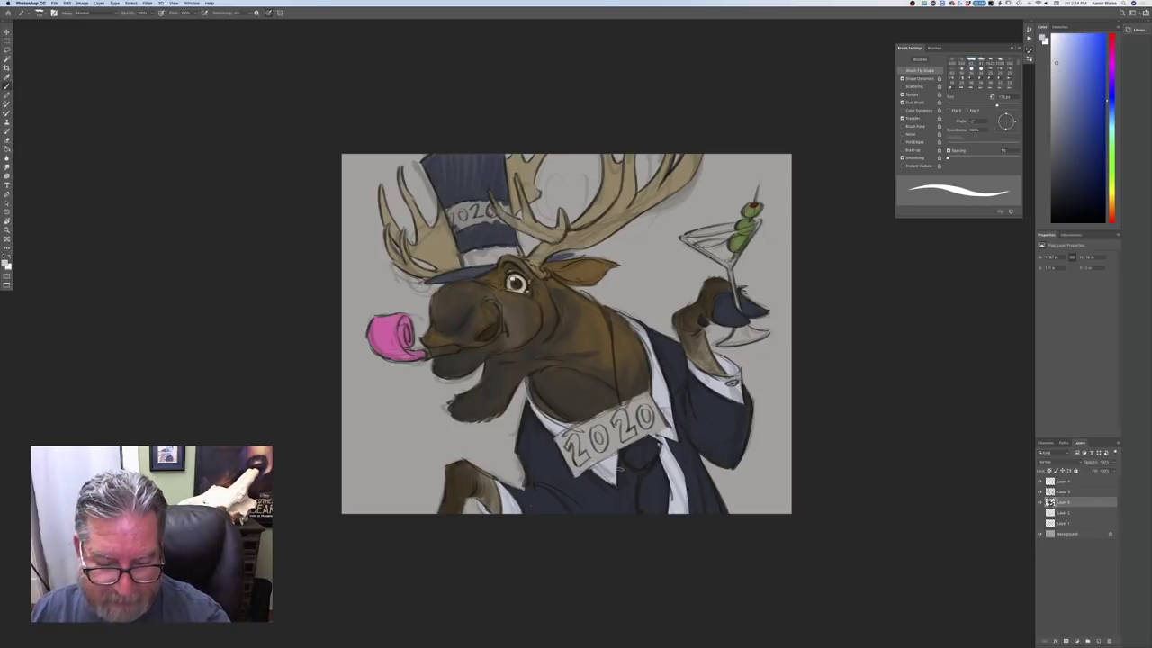
{"action": "left_click_drag", "start_coordinate": [619, 468], "coordinate": [630, 513]}
{"action": "mouse_move", "coordinate": [620, 458]}
{"action": "left_mouse_down"}
{"action": "mouse_move", "coordinate": [637, 500]}
{"action": "mouse_move", "coordinate": [644, 486]}
{"action": "mouse_move", "coordinate": [625, 458]}
{"action": "left_mouse_up"}
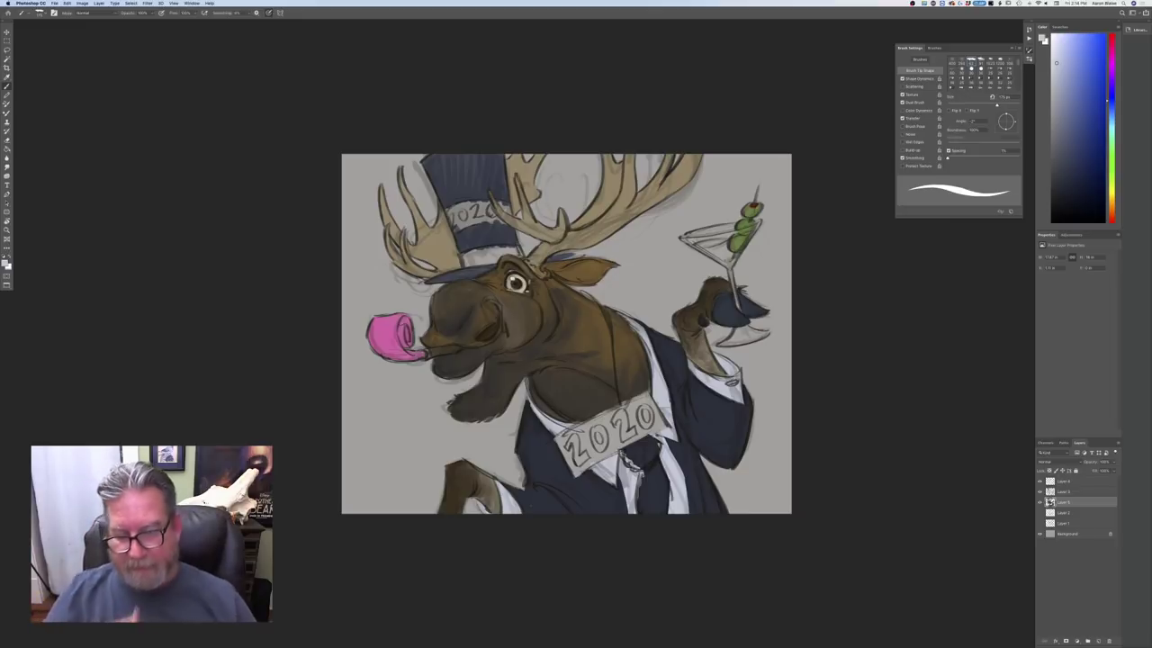
Choose a bright royal blue and fill the necktie and its knot with a smaller brush
{"action": "left_click", "coordinate": [10, 266]}
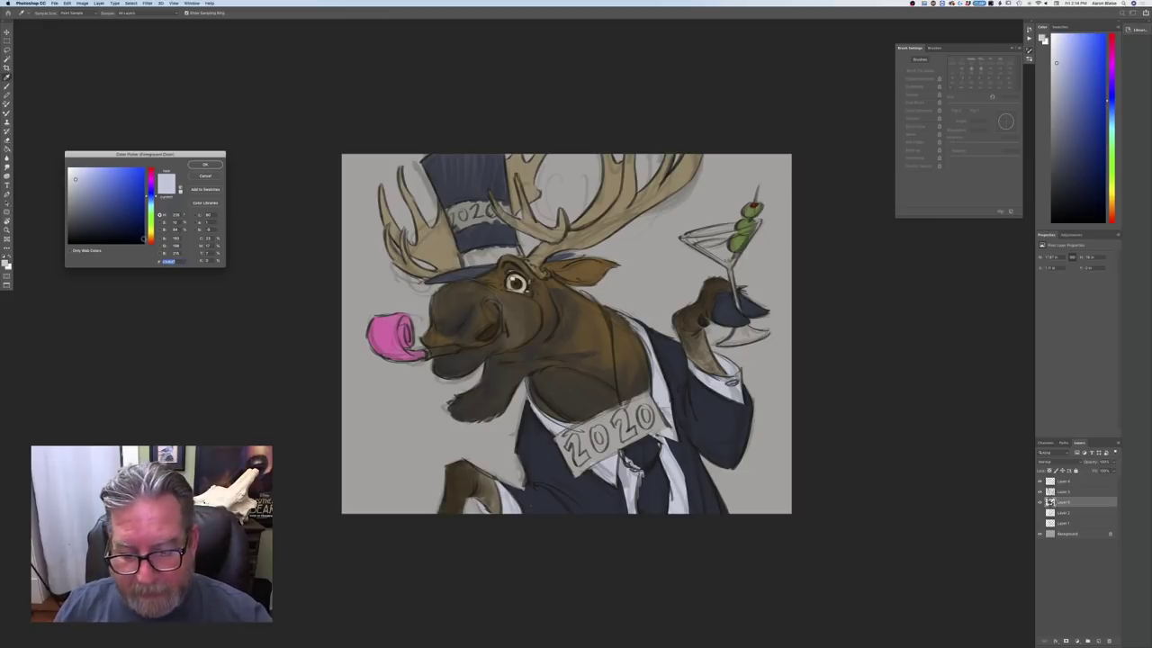
{"action": "left_click", "coordinate": [126, 191]}
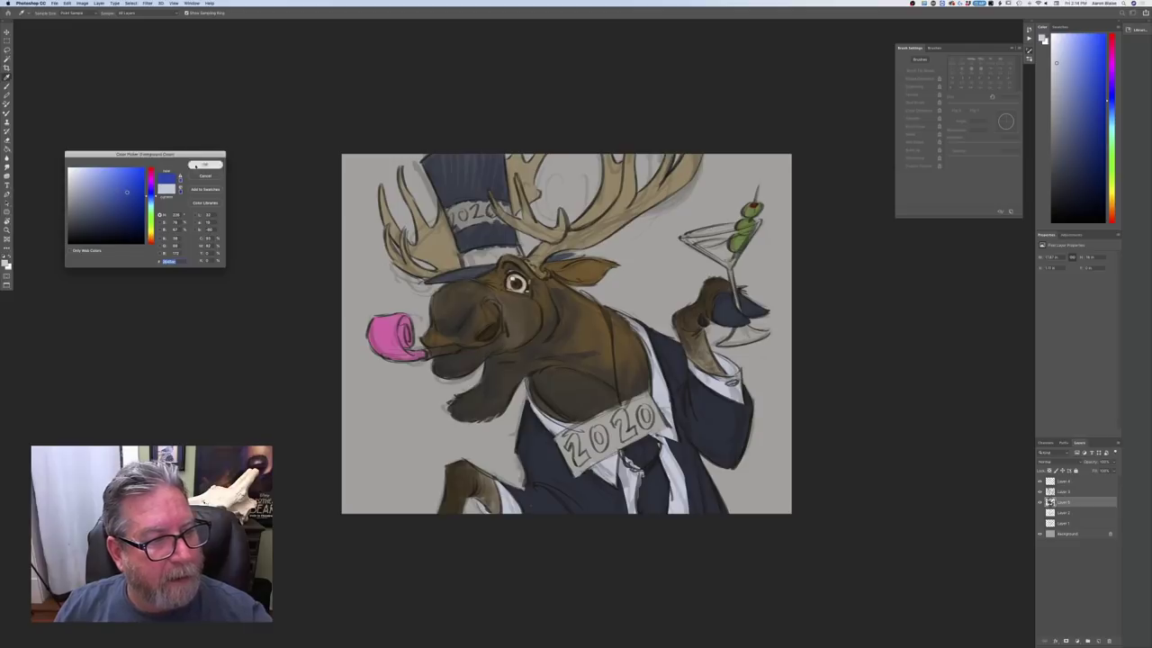
{"action": "left_click", "coordinate": [194, 165]}
{"action": "mouse_move", "coordinate": [647, 449]}
{"action": "left_mouse_down"}
{"action": "mouse_move", "coordinate": [625, 454]}
{"action": "mouse_move", "coordinate": [639, 468]}
{"action": "mouse_move", "coordinate": [657, 448]}
{"action": "mouse_move", "coordinate": [645, 441]}
{"action": "mouse_move", "coordinate": [657, 442]}
{"action": "mouse_move", "coordinate": [640, 506]}
{"action": "mouse_move", "coordinate": [641, 495]}
{"action": "mouse_move", "coordinate": [644, 510]}
{"action": "mouse_move", "coordinate": [664, 510]}
{"action": "left_mouse_up"}
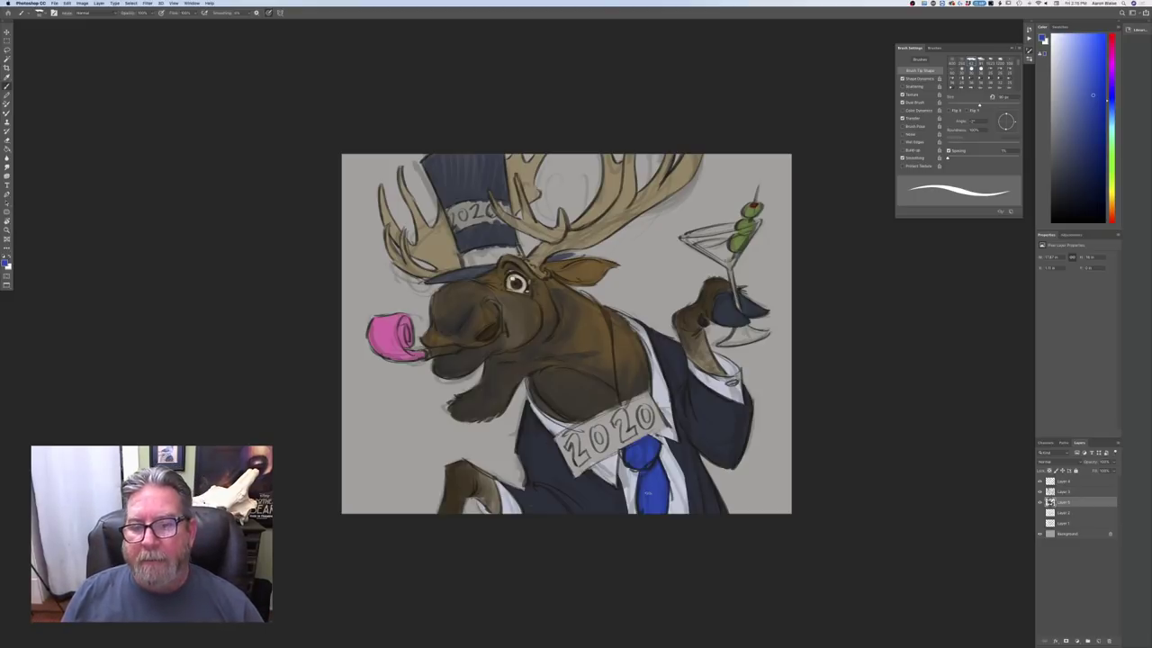
Choose a pale blue and fill the martini glass's bowl, stem and base
{"action": "left_click", "coordinate": [5, 263]}
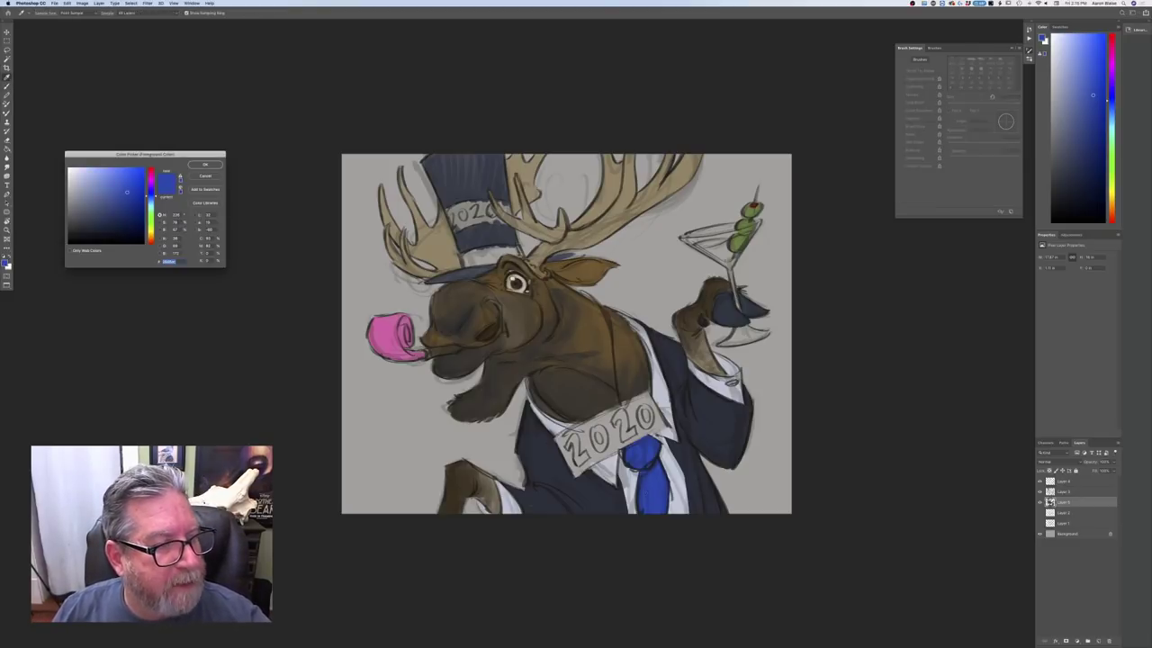
{"action": "key", "text": "Return"}
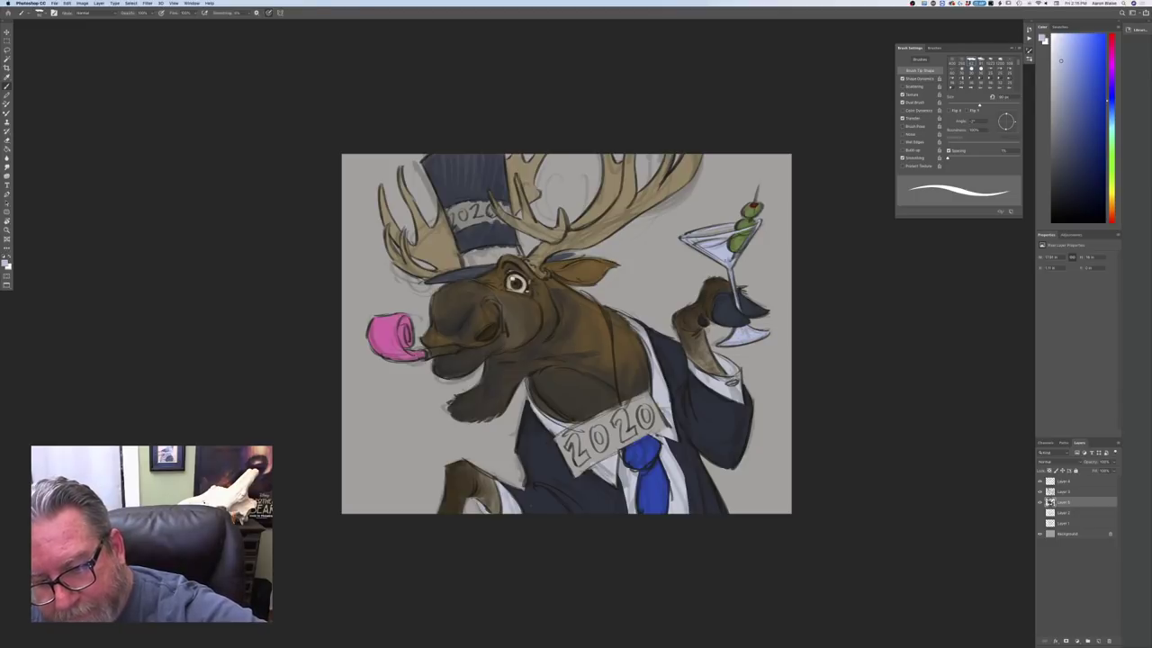
{"action": "key", "text": "ctrl+minus"}
{"action": "key", "text": "ctrl+minus"}
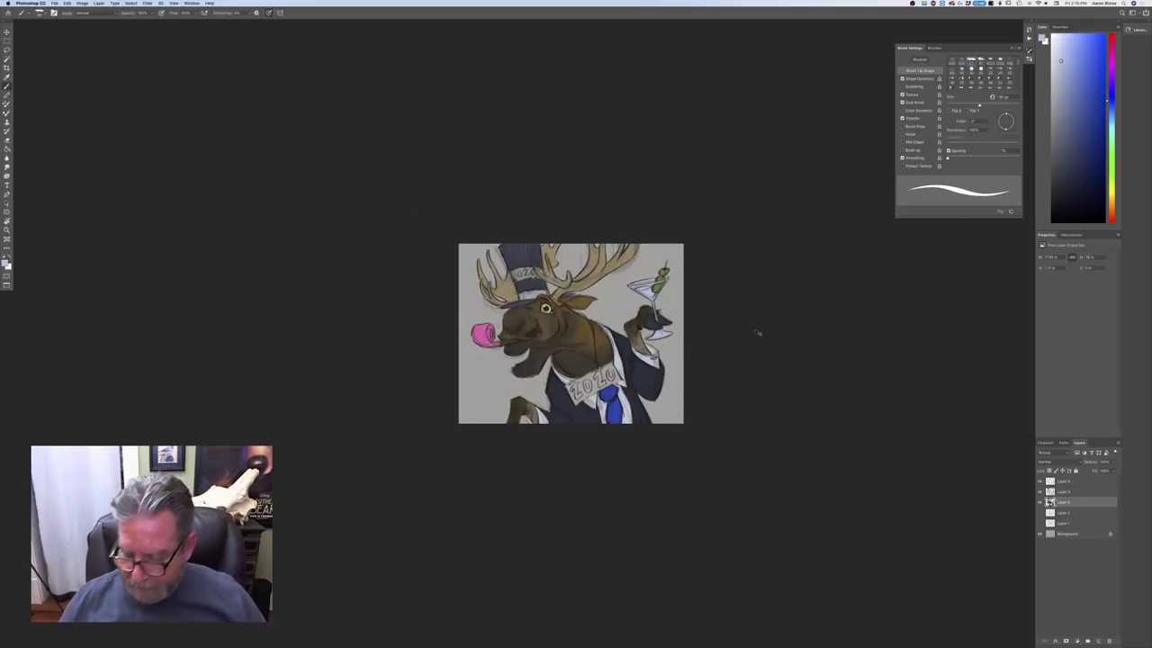
Fill the top hat's 2020 band and the lower band above the brim with the pale blue
{"action": "key", "text": "ctrl+plus"}
{"action": "key", "text": "ctrl+plus"}
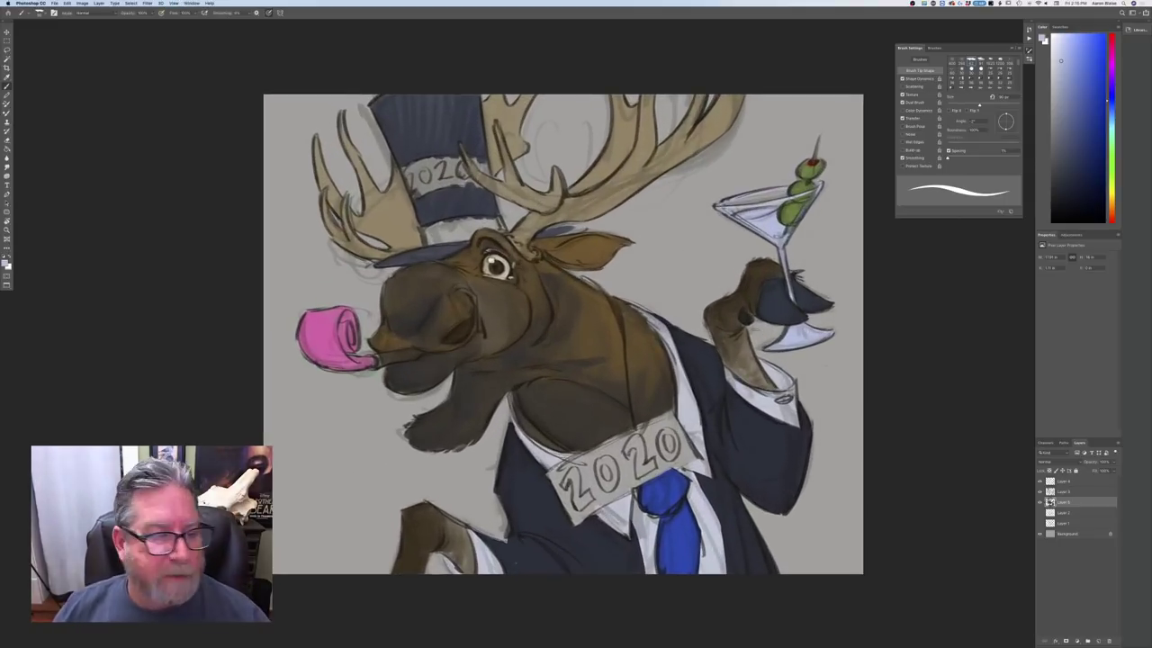
{"action": "left_click", "coordinate": [6, 263]}
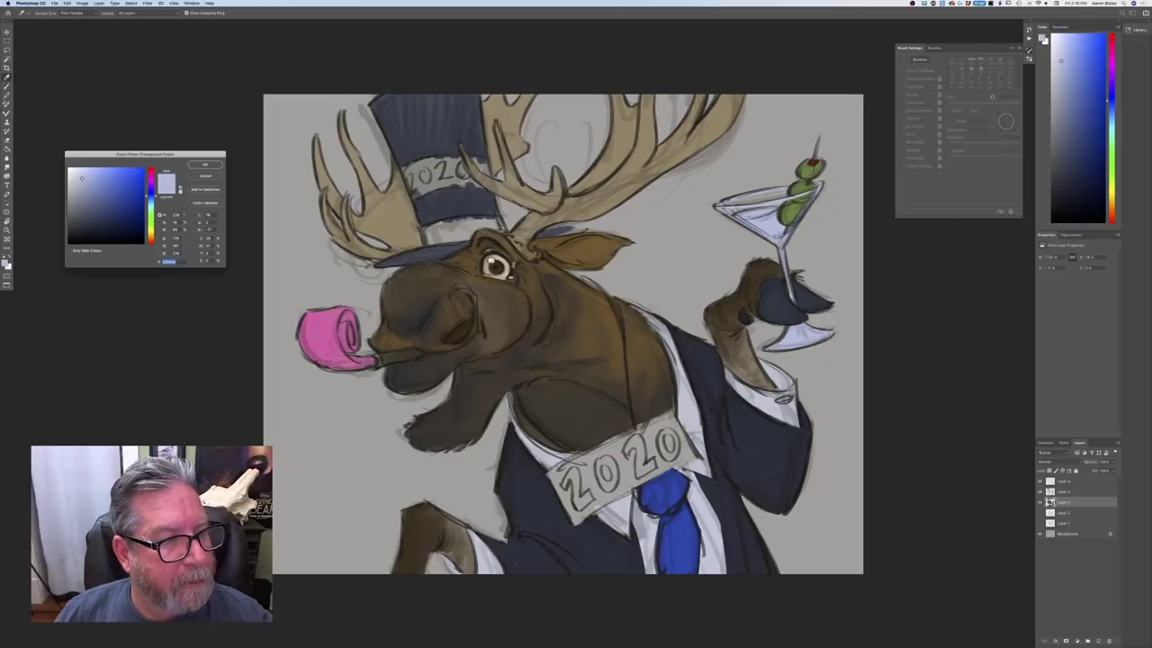
{"action": "left_click", "coordinate": [201, 166]}
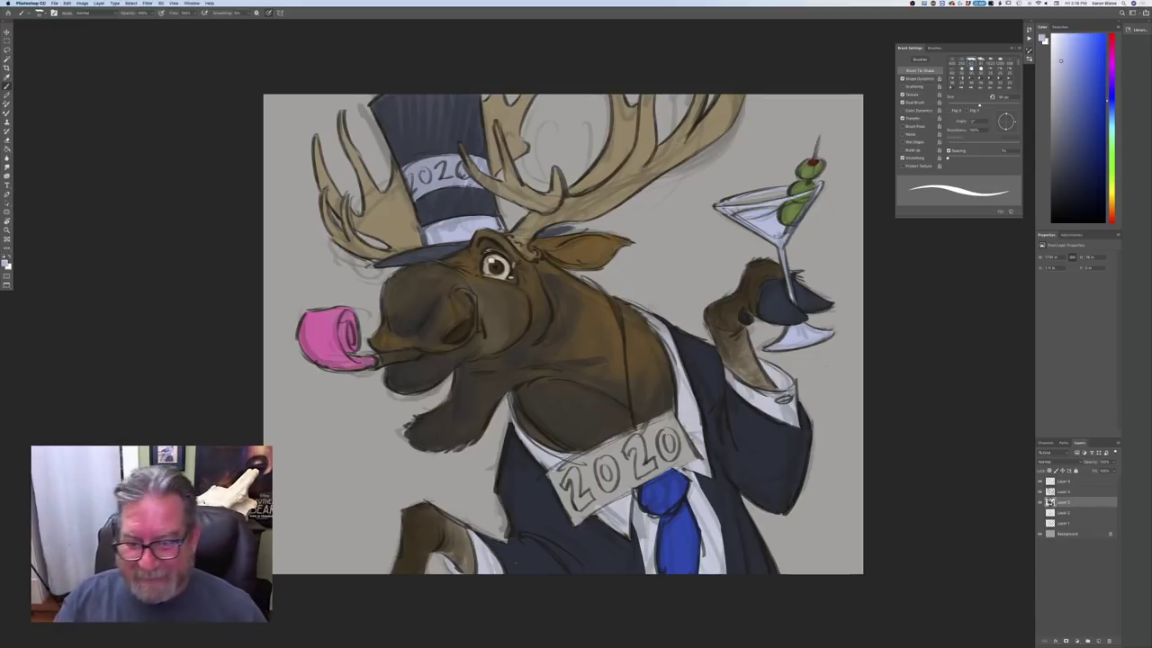
Sample the jacket's dark navy as the painting color and check the whole drawing at several sizes
{"action": "left_click", "coordinate": [9, 266]}
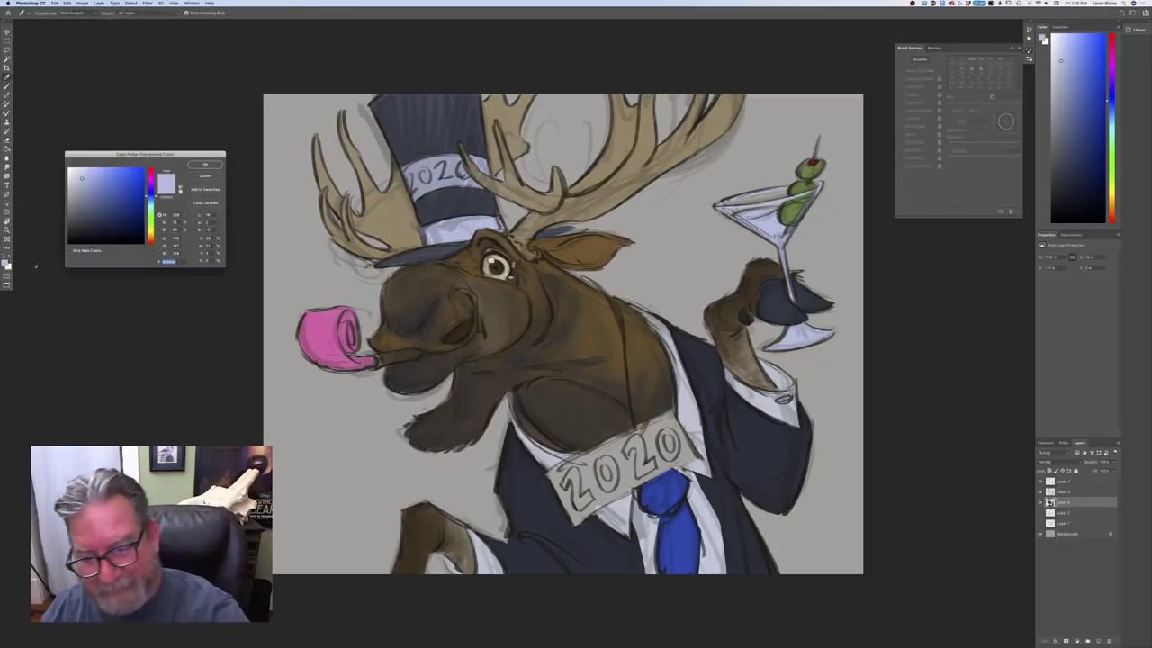
{"action": "left_click", "coordinate": [700, 364]}
{"action": "left_click", "coordinate": [199, 166]}
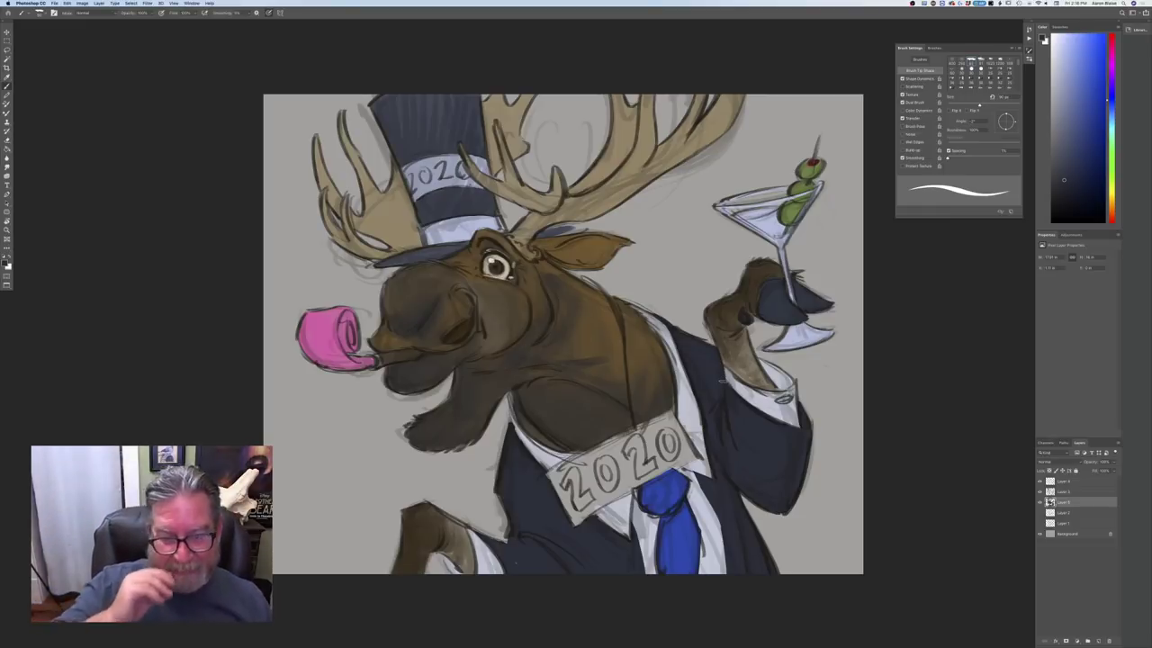
{"action": "key", "text": "super+minus"}
{"action": "key", "text": "super+minus"}
{"action": "key", "text": "super+minus"}
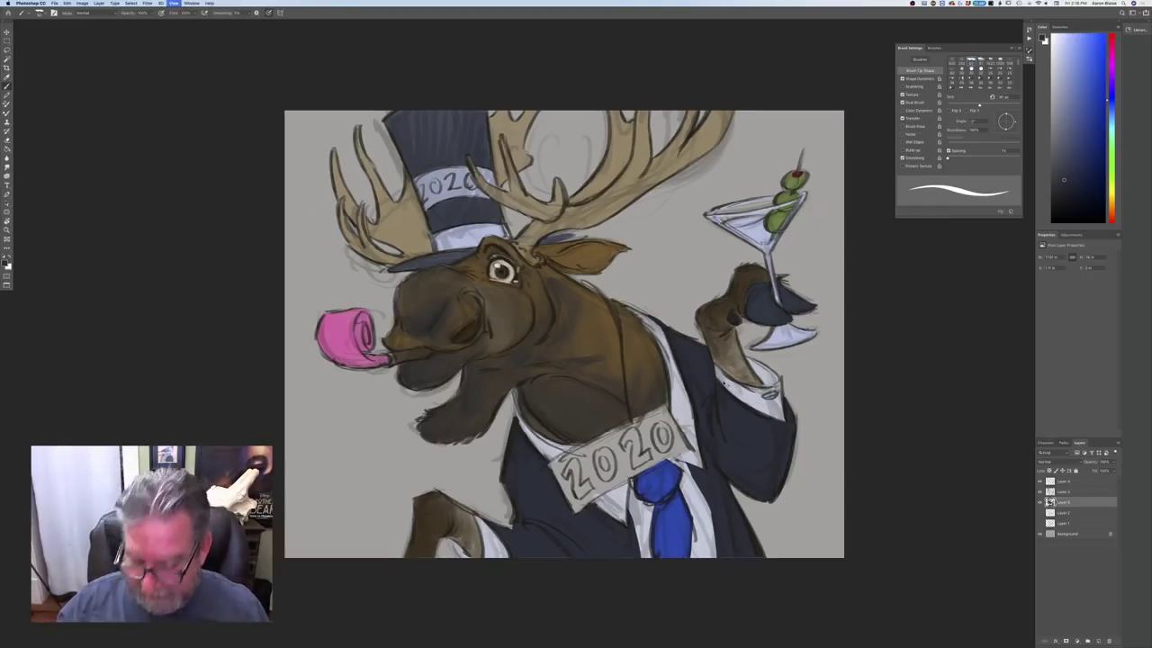
{"action": "key", "text": "ctrl+plus"}
{"action": "key", "text": "ctrl+plus"}
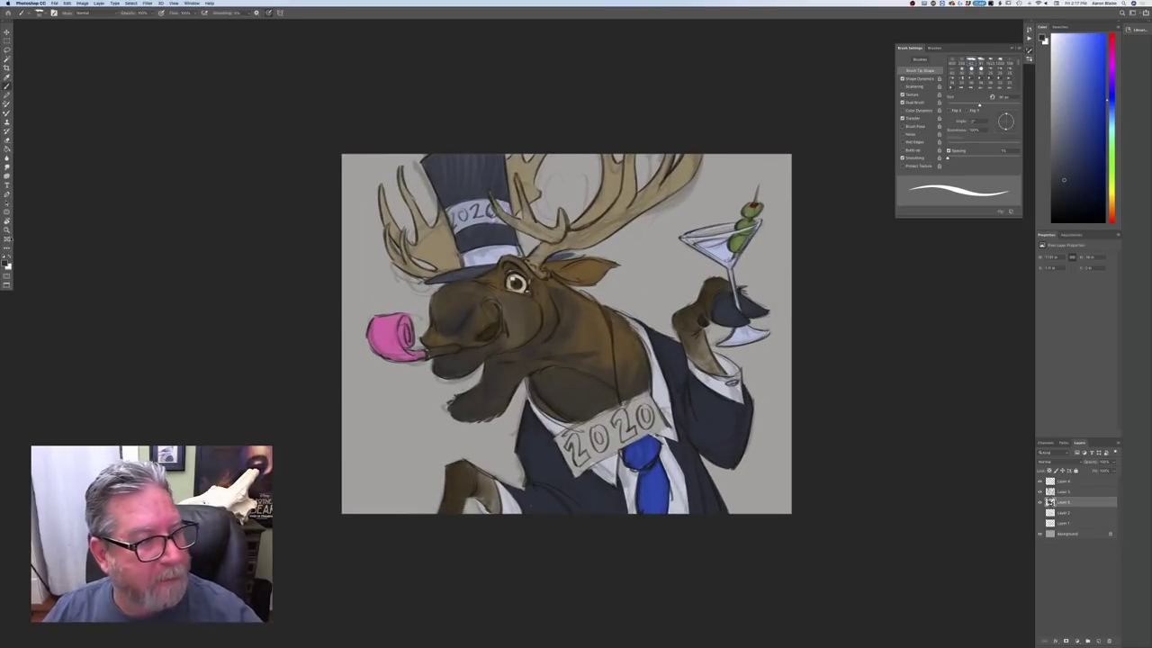
Choose a burnt orange and paint the edges of the chest sign and the area around its last 0
{"action": "left_click", "coordinate": [5, 257]}
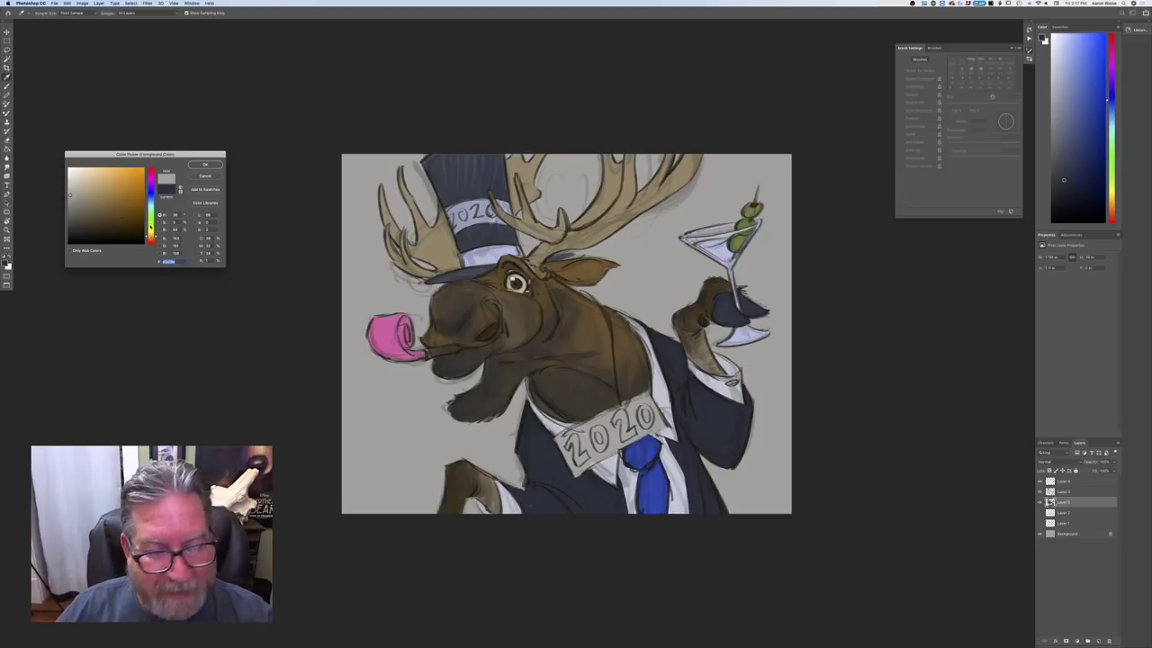
{"action": "left_click", "coordinate": [151, 200]}
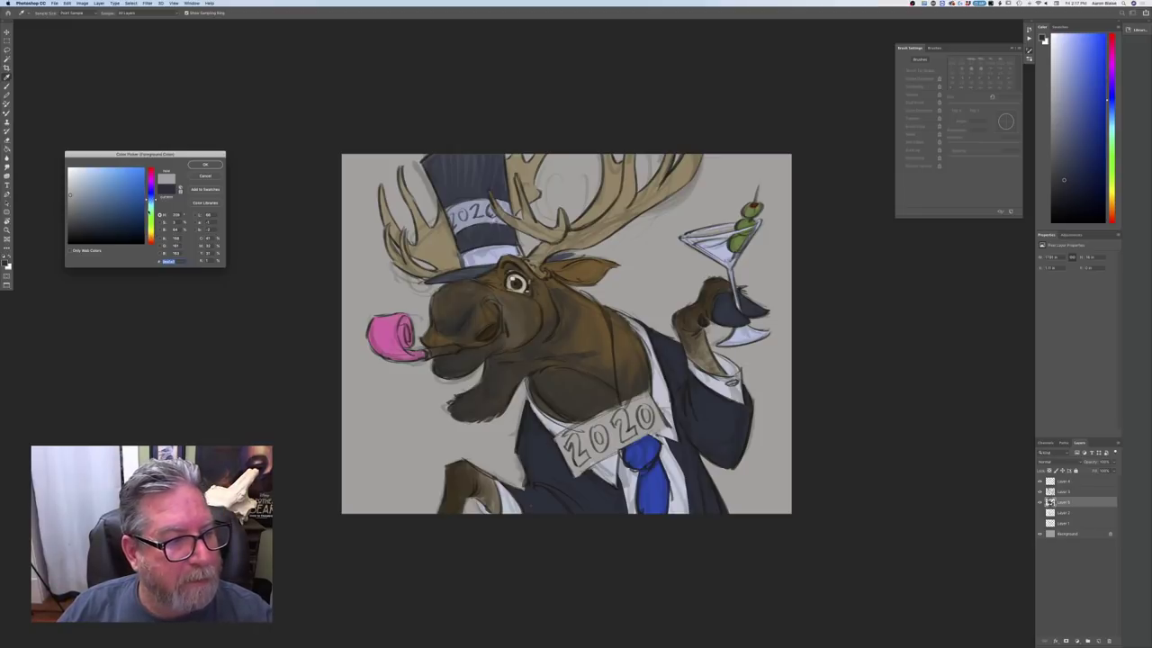
{"action": "left_click", "coordinate": [151, 214]}
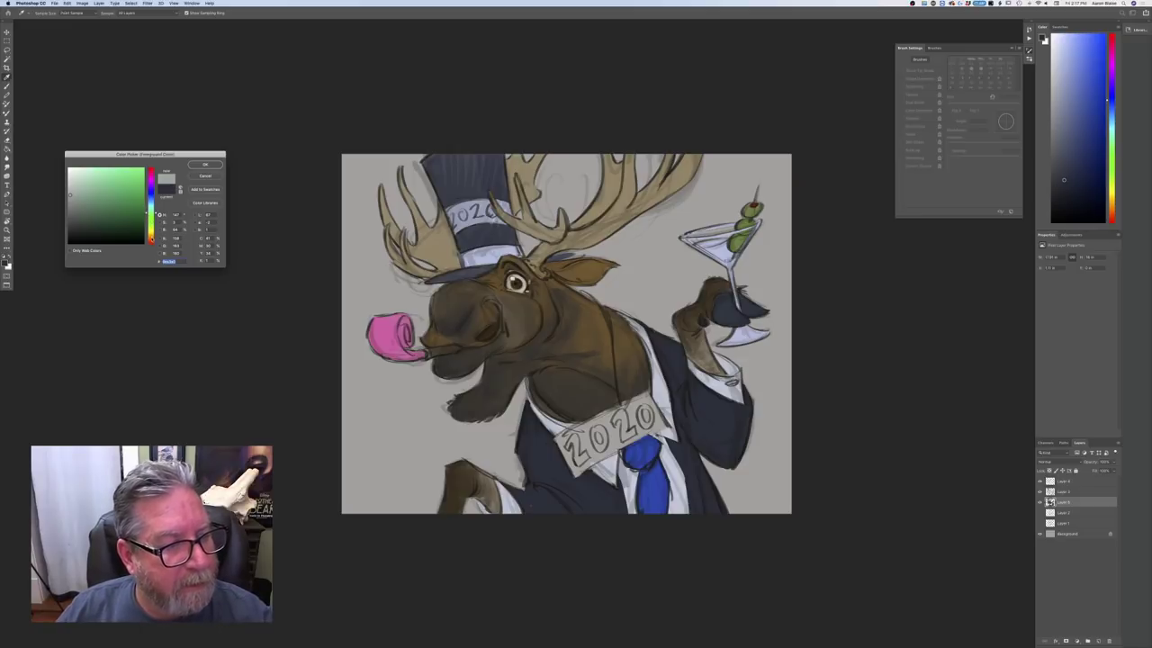
{"action": "left_click", "coordinate": [151, 238]}
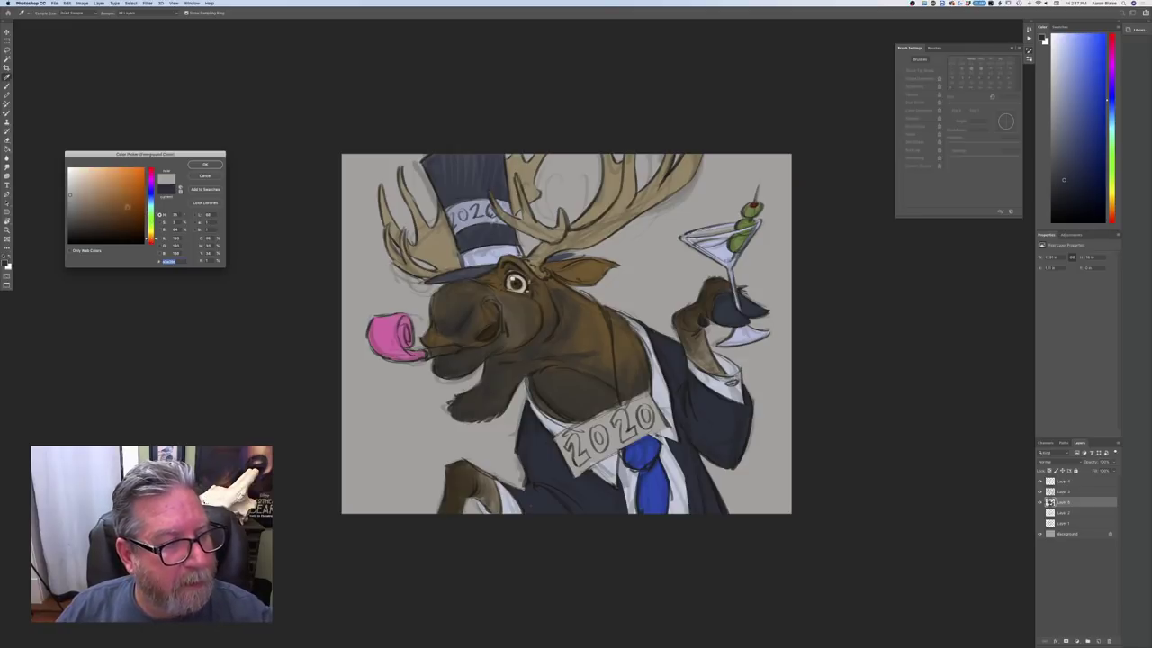
{"action": "left_click", "coordinate": [131, 195]}
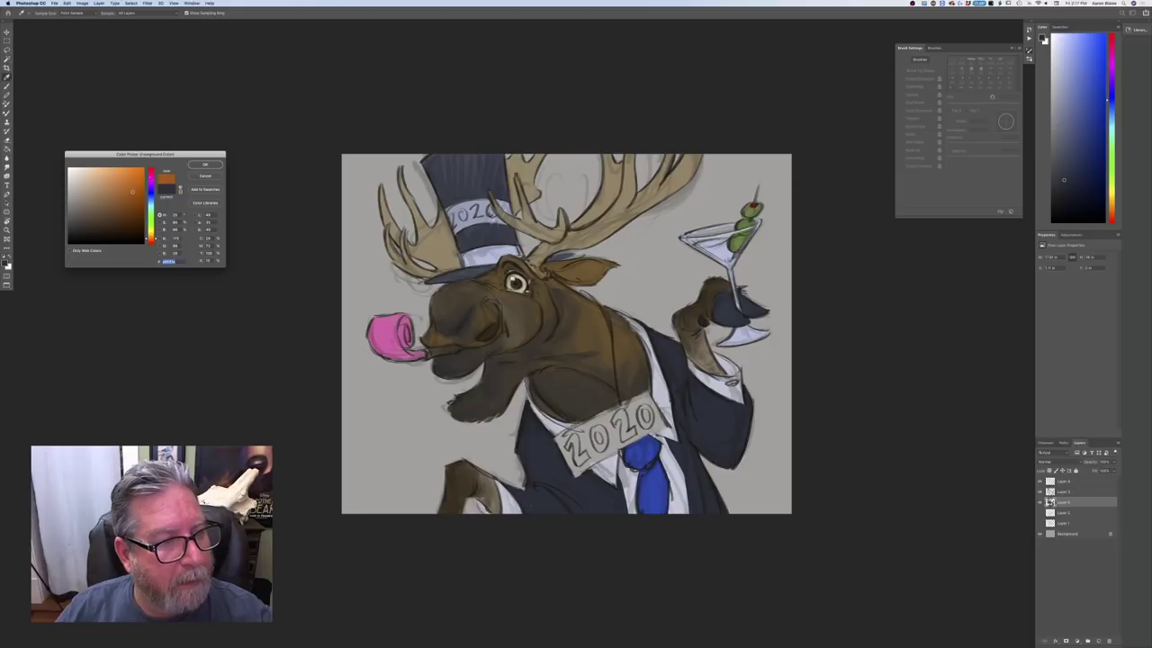
{"action": "left_click", "coordinate": [205, 165]}
{"action": "key", "text": "b"}
{"action": "mouse_move", "coordinate": [659, 401]}
{"action": "left_mouse_down"}
{"action": "mouse_move", "coordinate": [640, 421]}
{"action": "mouse_move", "coordinate": [619, 406]}
{"action": "mouse_move", "coordinate": [557, 436]}
{"action": "mouse_move", "coordinate": [648, 396]}
{"action": "mouse_move", "coordinate": [665, 424]}
{"action": "left_mouse_up"}
{"action": "key", "text": "bracketright"}
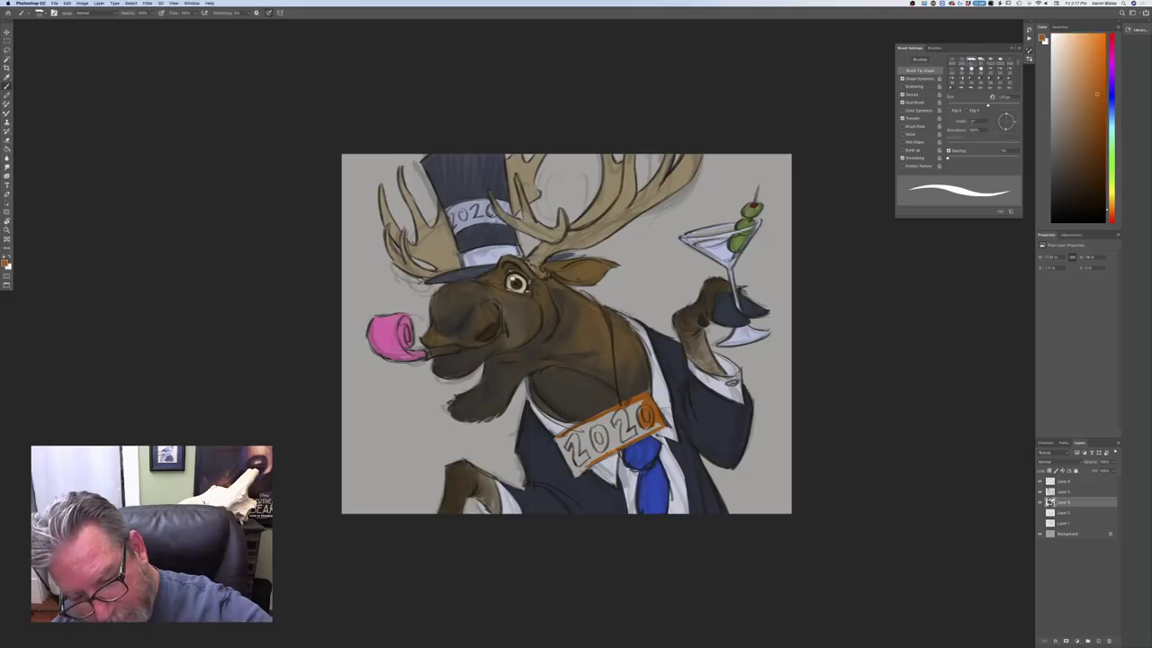
{"action": "key", "text": "["}
{"action": "key", "text": "["}
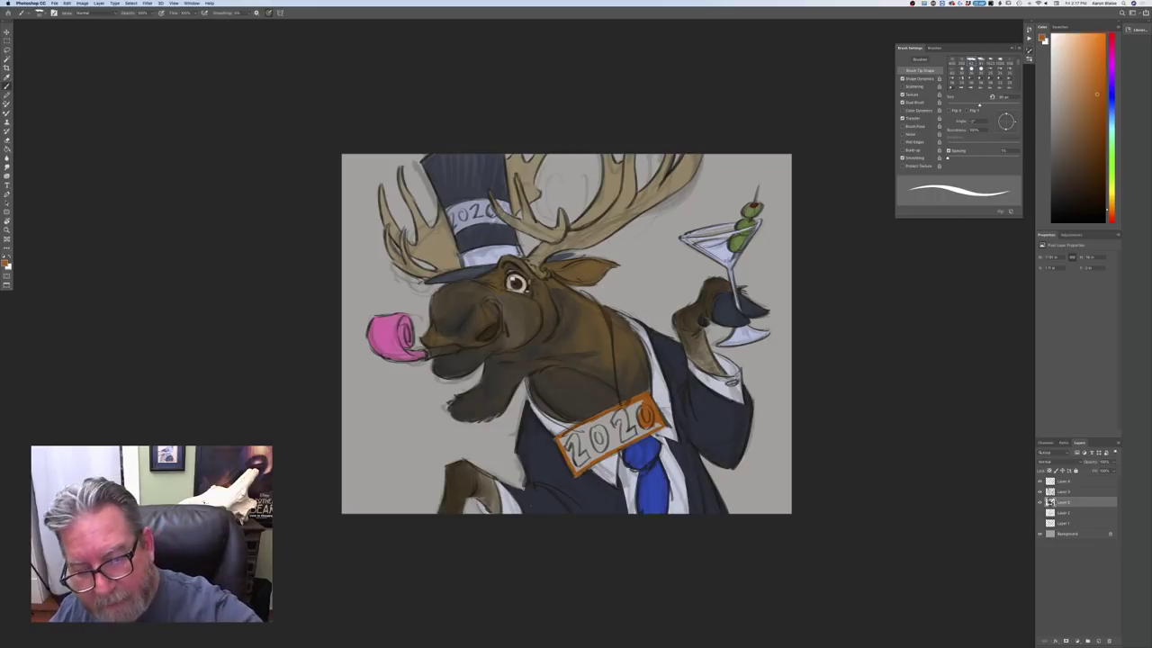
Fill the rest of the chest sign with the burnt orange using a larger brush, and clean up its lower corner with a smaller one
{"action": "key", "text": "bracketright"}
{"action": "key", "text": "bracketright"}
{"action": "key", "text": "bracketright"}
{"action": "mouse_move", "coordinate": [619, 441]}
{"action": "left_mouse_down"}
{"action": "mouse_move", "coordinate": [631, 410]}
{"action": "mouse_move", "coordinate": [581, 428]}
{"action": "mouse_move", "coordinate": [598, 454]}
{"action": "mouse_move", "coordinate": [587, 461]}
{"action": "mouse_move", "coordinate": [576, 428]}
{"action": "mouse_move", "coordinate": [562, 439]}
{"action": "mouse_move", "coordinate": [564, 463]}
{"action": "left_mouse_up"}
{"action": "key", "text": "bracketleft"}
{"action": "key", "text": "bracketleft"}
{"action": "key", "text": "bracketleft"}
{"action": "left_click_drag", "start_coordinate": [575, 441], "coordinate": [578, 468]}
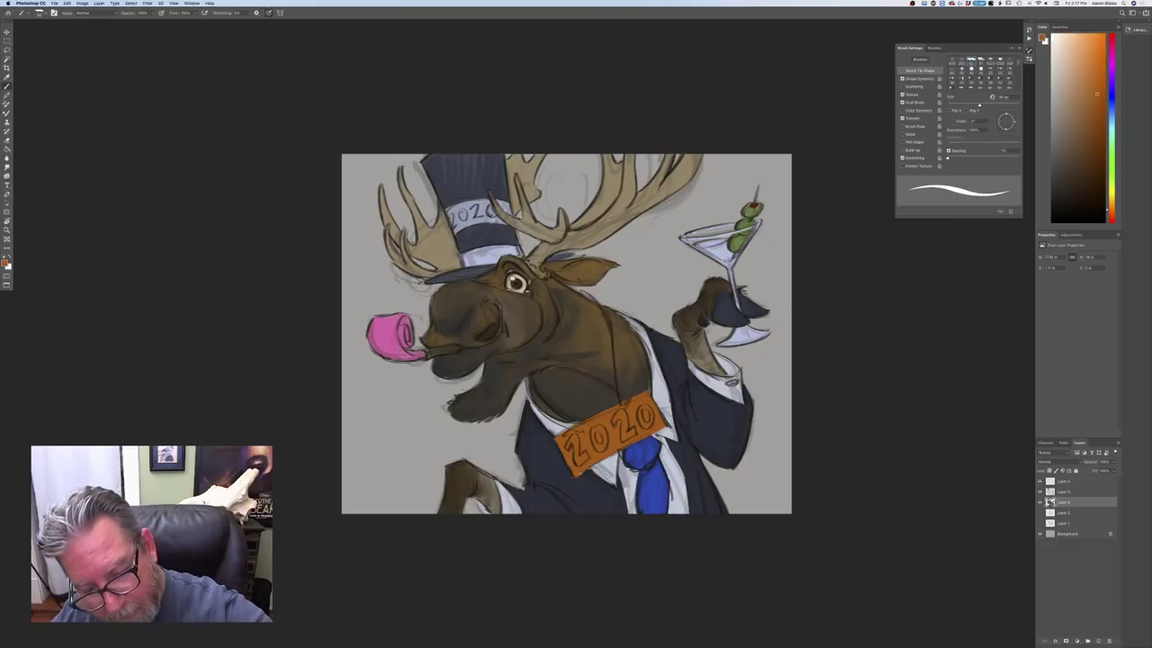
{"action": "left_click_drag", "start_coordinate": [575, 470], "coordinate": [567, 474]}
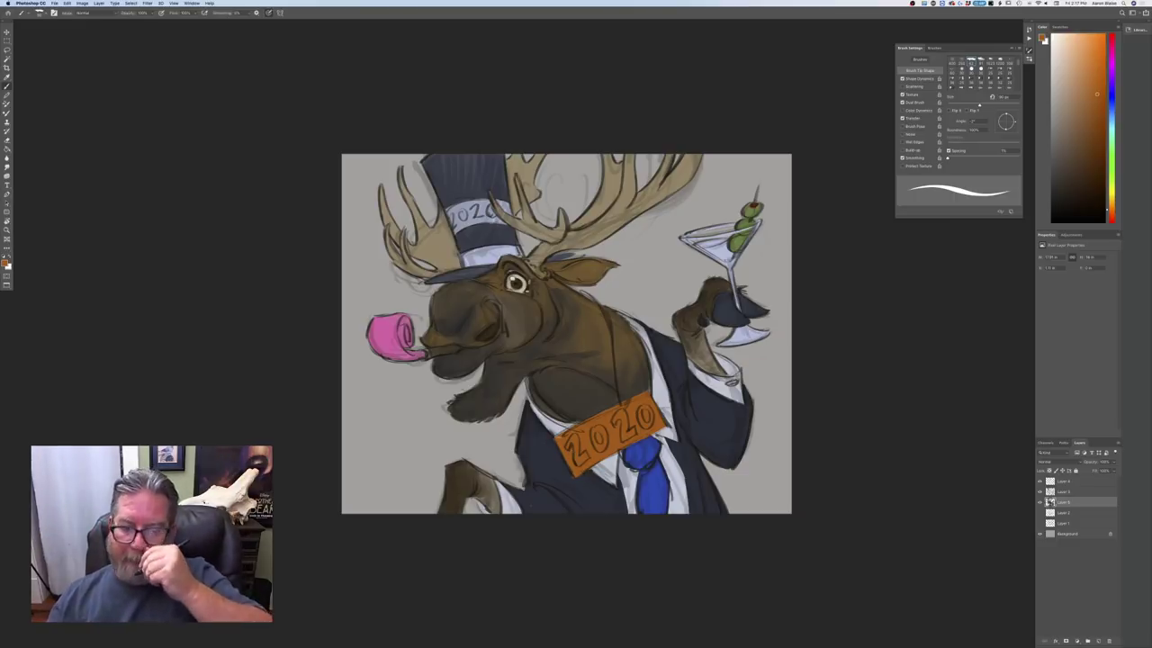
Choose a light sky blue and fill the first 2 on the orange sign
{"action": "left_click", "coordinate": [5, 263]}
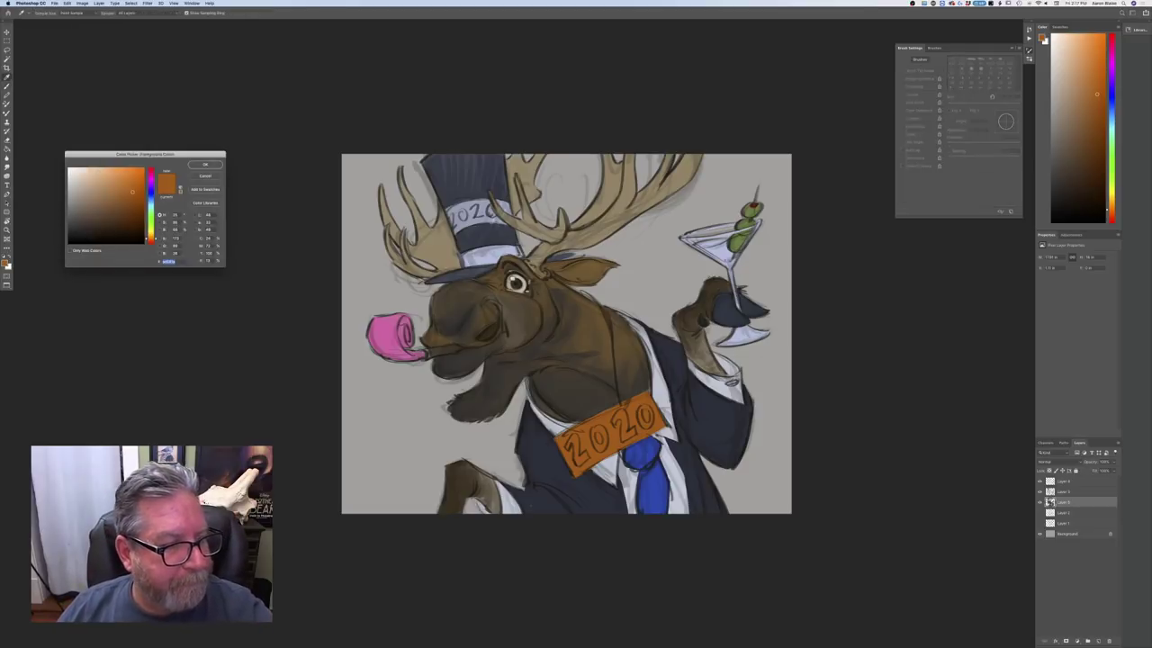
{"action": "left_click", "coordinate": [95, 173]}
{"action": "left_click", "coordinate": [152, 202]}
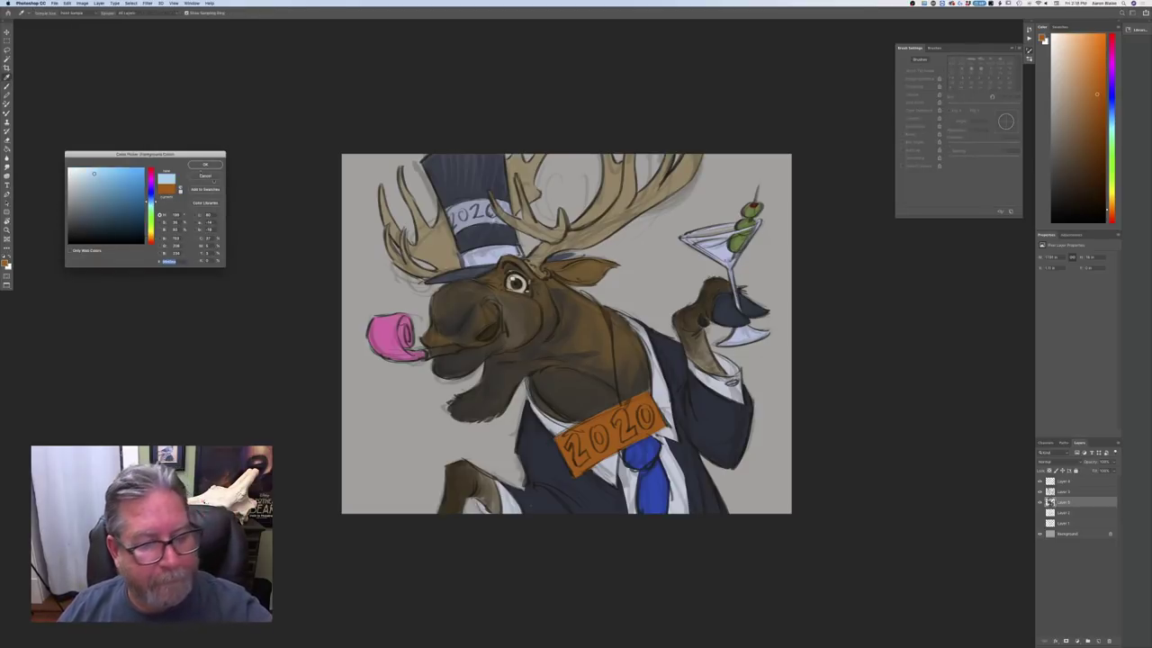
{"action": "key", "text": "Return"}
{"action": "key", "text": "super+equal"}
{"action": "key", "text": "super+equal"}
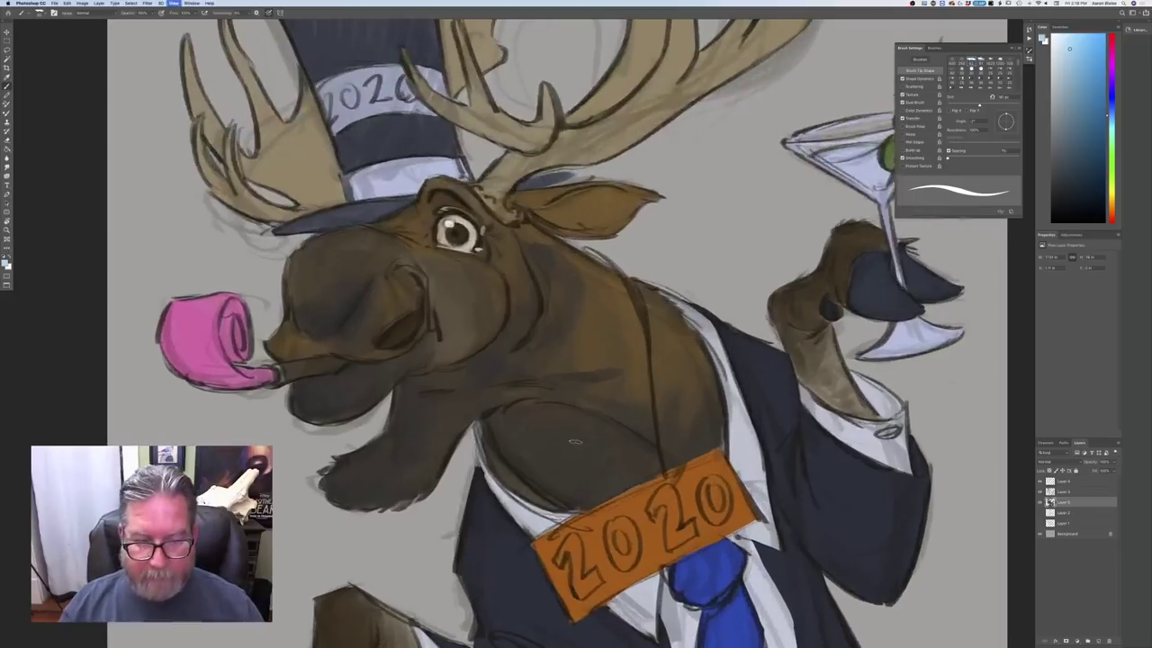
{"action": "left_click_drag", "start_coordinate": [575, 440], "coordinate": [457, 196]}
{"action": "left_click_drag", "start_coordinate": [453, 298], "coordinate": [440, 320]}
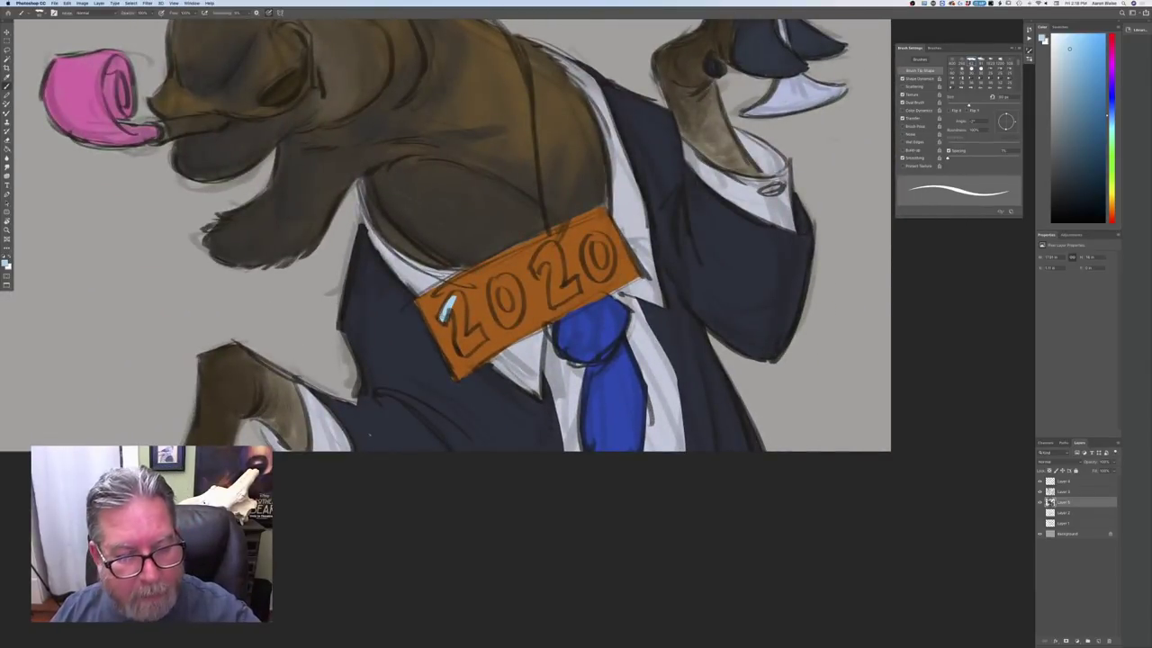
{"action": "mouse_move", "coordinate": [454, 295]}
{"action": "left_mouse_down"}
{"action": "mouse_move", "coordinate": [463, 356]}
{"action": "mouse_move", "coordinate": [479, 337]}
{"action": "mouse_move", "coordinate": [484, 353]}
{"action": "mouse_move", "coordinate": [477, 331]}
{"action": "left_mouse_up"}
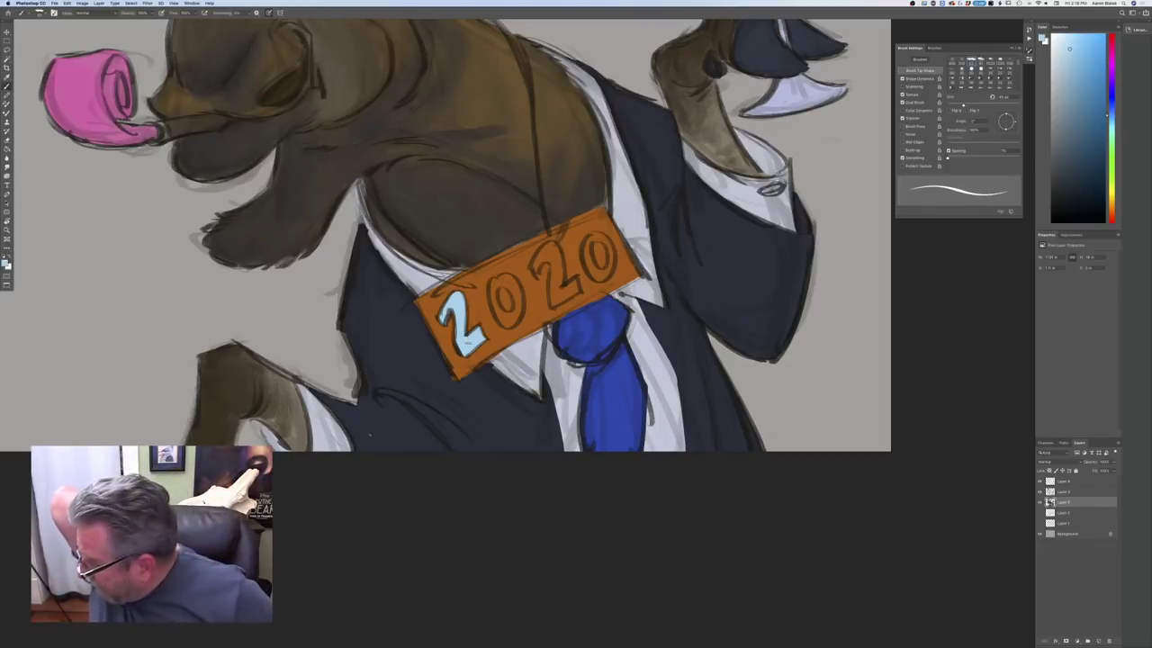
Fill the remaining digits 0, 2 and 0 on the orange sign with the light sky blue
{"action": "mouse_move", "coordinate": [500, 278]}
{"action": "left_mouse_down"}
{"action": "mouse_move", "coordinate": [520, 295]}
{"action": "mouse_move", "coordinate": [514, 317]}
{"action": "mouse_move", "coordinate": [496, 305]}
{"action": "mouse_move", "coordinate": [500, 277]}
{"action": "mouse_move", "coordinate": [491, 290]}
{"action": "mouse_move", "coordinate": [507, 322]}
{"action": "left_mouse_up"}
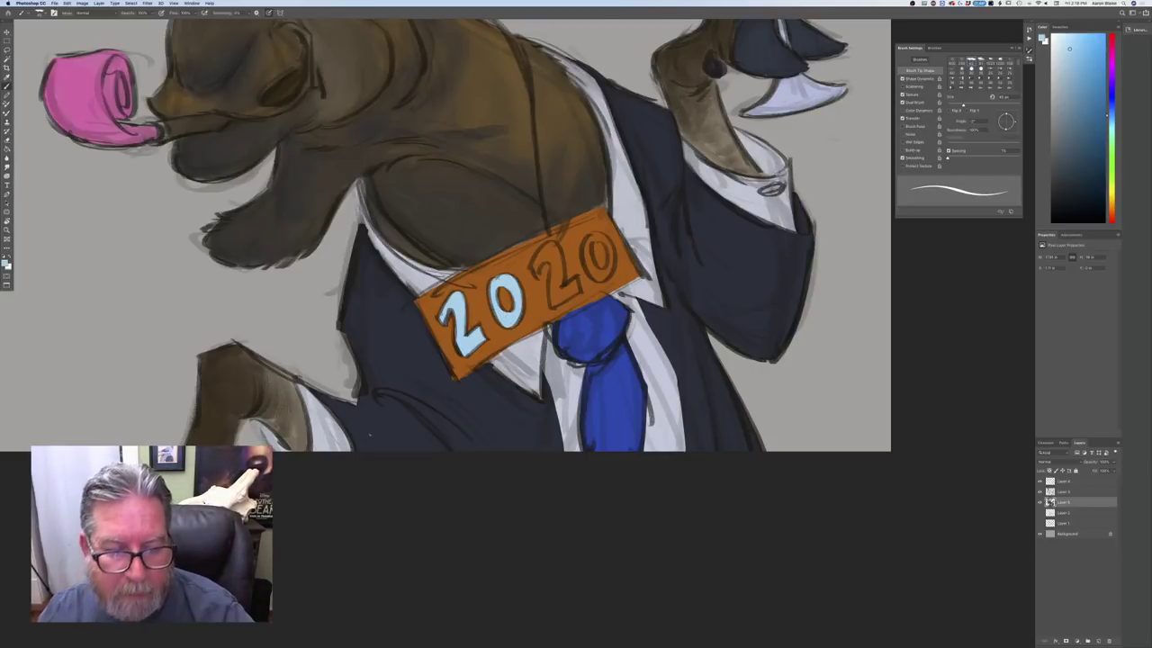
{"action": "mouse_move", "coordinate": [537, 273]}
{"action": "left_mouse_down"}
{"action": "mouse_move", "coordinate": [533, 254]}
{"action": "mouse_move", "coordinate": [547, 243]}
{"action": "mouse_move", "coordinate": [562, 270]}
{"action": "mouse_move", "coordinate": [545, 256]}
{"action": "mouse_move", "coordinate": [562, 292]}
{"action": "mouse_move", "coordinate": [552, 302]}
{"action": "mouse_move", "coordinate": [574, 282]}
{"action": "mouse_move", "coordinate": [563, 293]}
{"action": "left_mouse_up"}
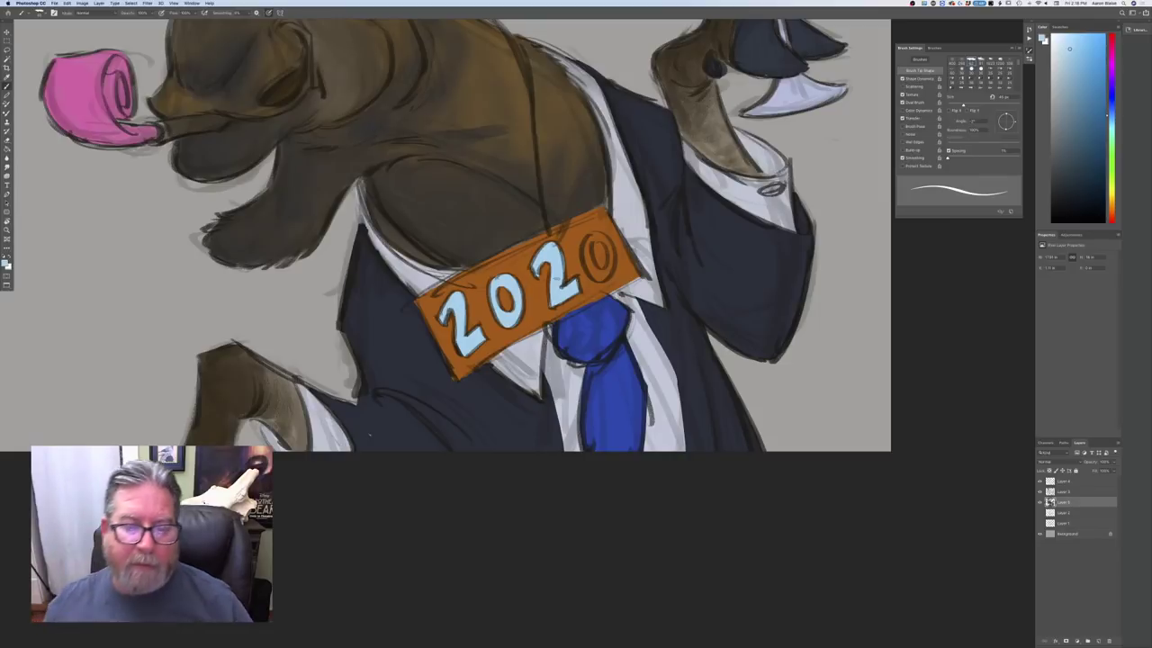
{"action": "mouse_move", "coordinate": [589, 241]}
{"action": "left_mouse_down"}
{"action": "mouse_move", "coordinate": [585, 262]}
{"action": "mouse_move", "coordinate": [594, 234]}
{"action": "mouse_move", "coordinate": [606, 236]}
{"action": "mouse_move", "coordinate": [602, 281]}
{"action": "mouse_move", "coordinate": [609, 243]}
{"action": "mouse_move", "coordinate": [608, 270]}
{"action": "mouse_move", "coordinate": [586, 243]}
{"action": "mouse_move", "coordinate": [610, 245]}
{"action": "left_mouse_up"}
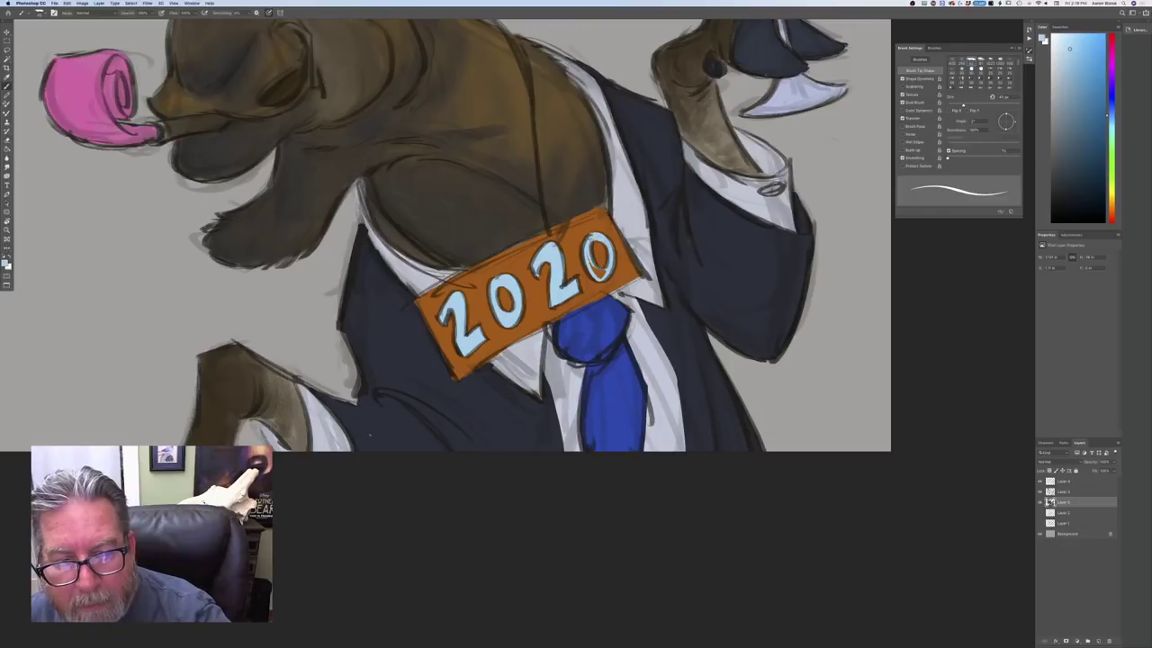
{"action": "left_click_drag", "start_coordinate": [589, 258], "coordinate": [605, 275]}
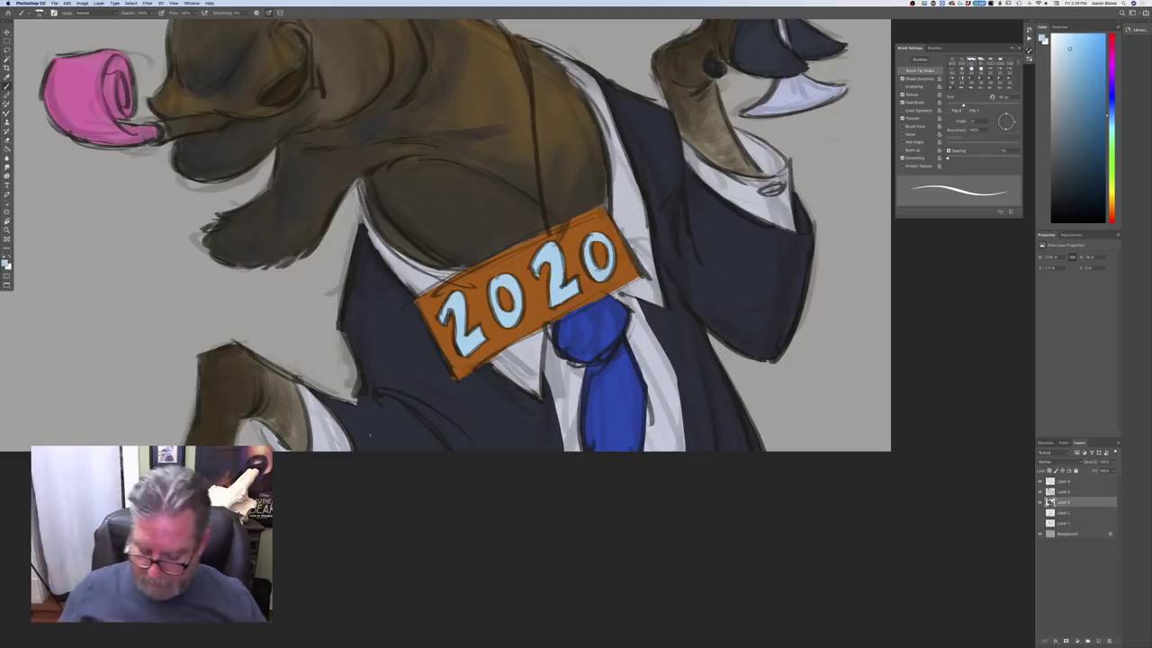
Check the colors of the whole moose drawing at several sizes
{"action": "key", "text": "super+minus"}
{"action": "key", "text": "super+minus"}
{"action": "key", "text": "super+minus"}
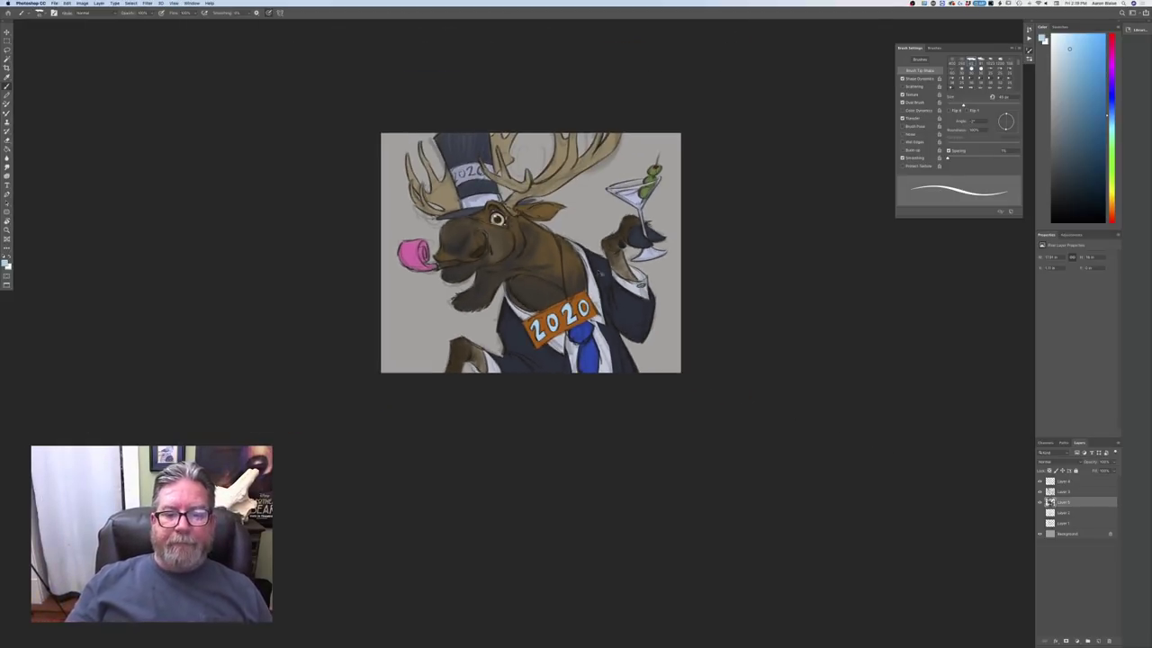
{"action": "key", "text": "ctrl+plus"}
{"action": "key", "text": "ctrl+plus"}
{"action": "key", "text": "super+minus"}
{"action": "key", "text": "super+minus"}
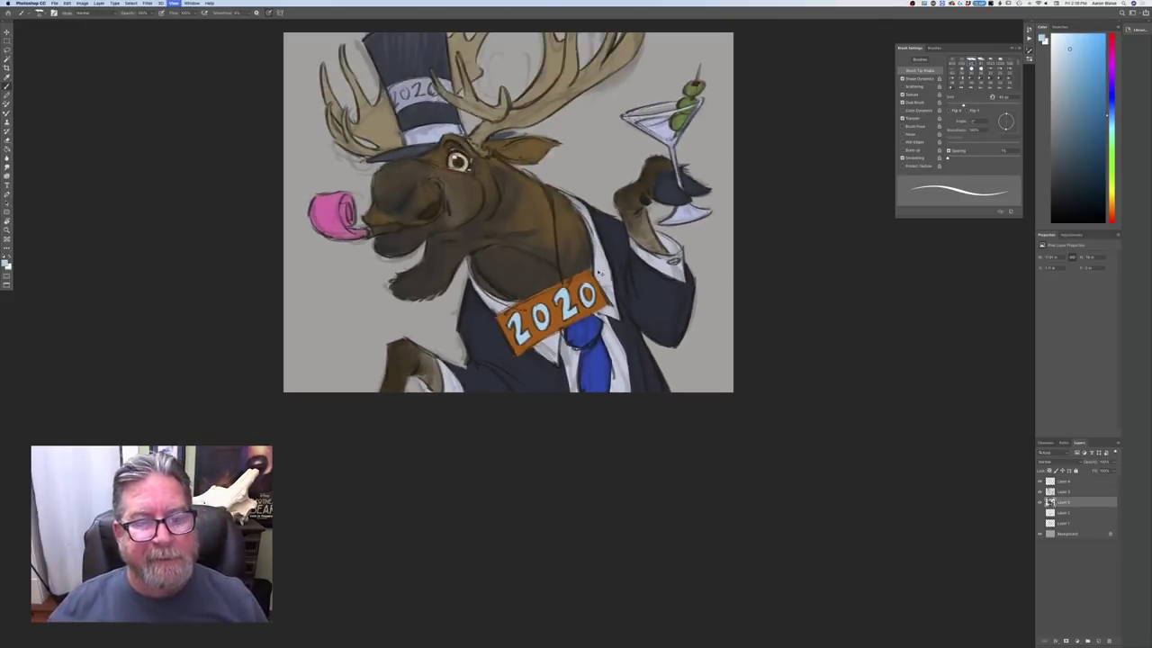
{"action": "left_click_drag", "start_coordinate": [283, 423], "coordinate": [310, 485]}
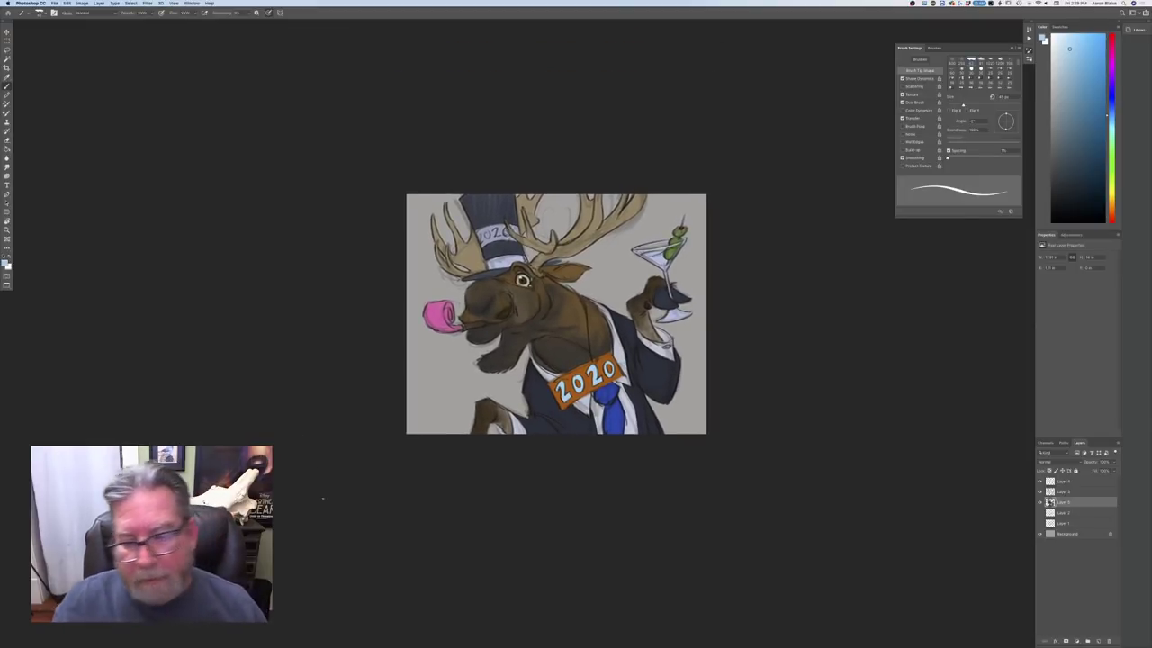
Add a new layer directly above the Background and fill it with a soft medium blue
{"action": "left_click", "coordinate": [1098, 640]}
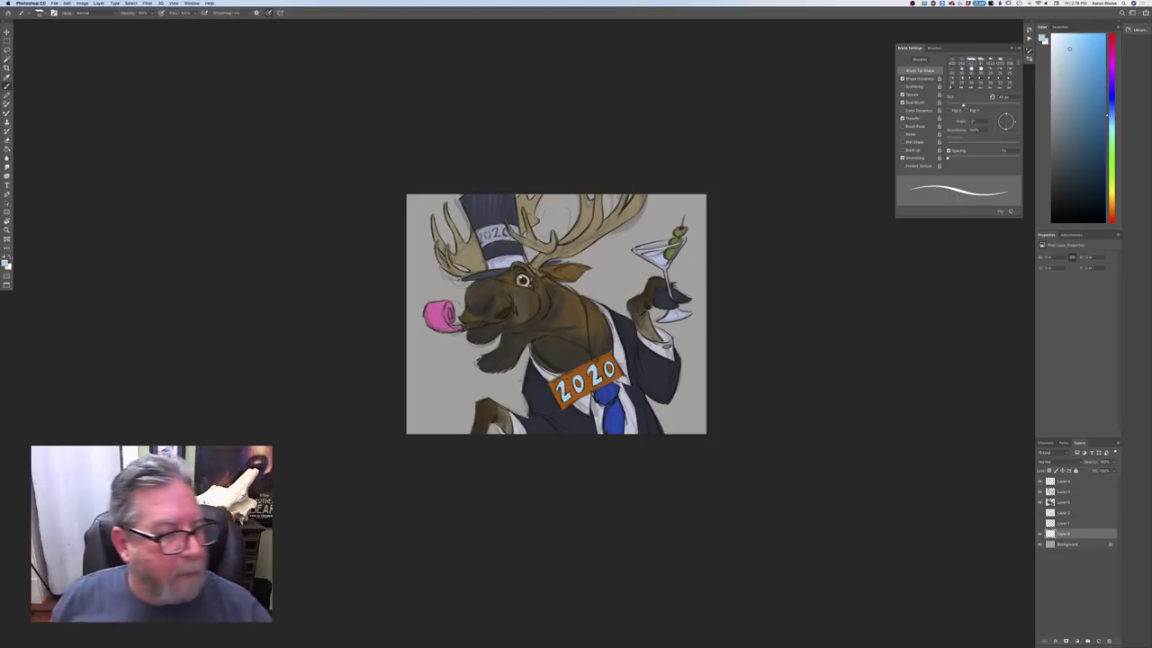
{"action": "left_click", "coordinate": [5, 262]}
{"action": "left_click", "coordinate": [448, 367]}
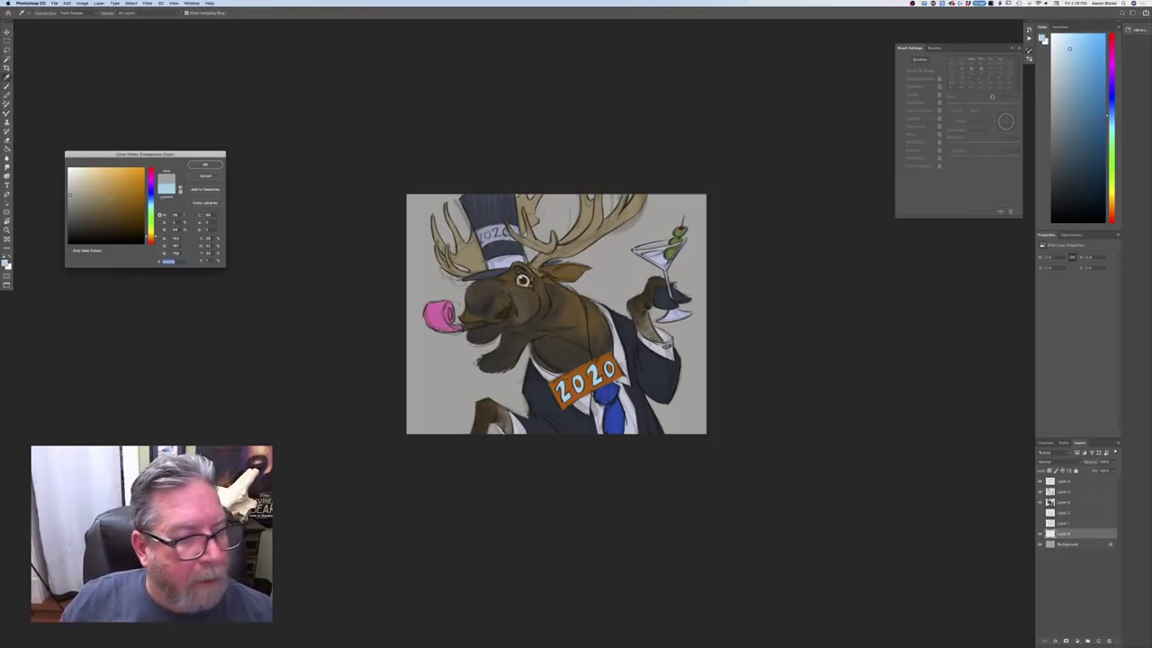
{"action": "left_click", "coordinate": [150, 200]}
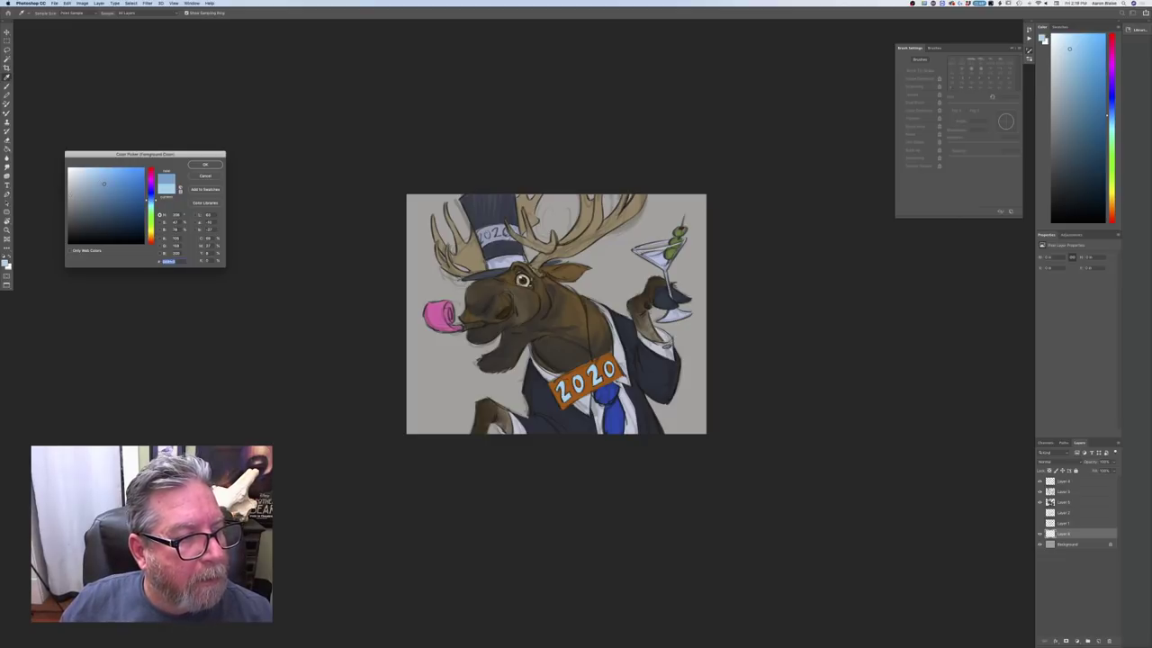
{"action": "left_click", "coordinate": [204, 167]}
{"action": "key", "text": "g"}
{"action": "left_click", "coordinate": [458, 372]}
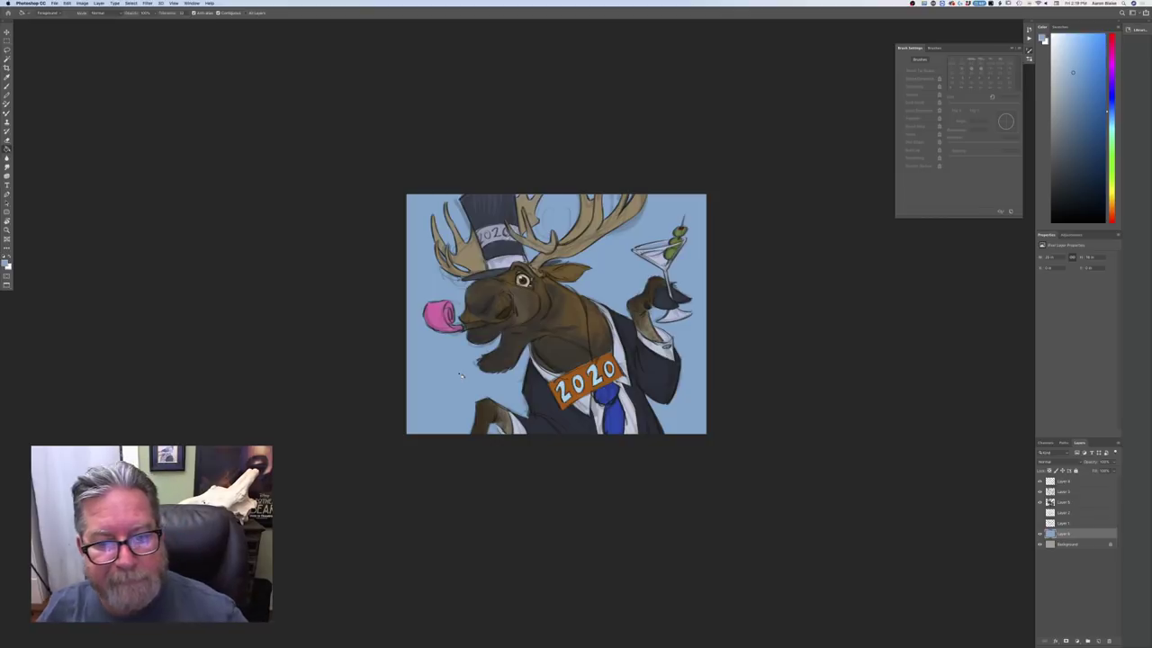
Choose a brownish orange and add a gradient fading from the bottom of the blue backdrop upward
{"action": "left_click", "coordinate": [6, 262]}
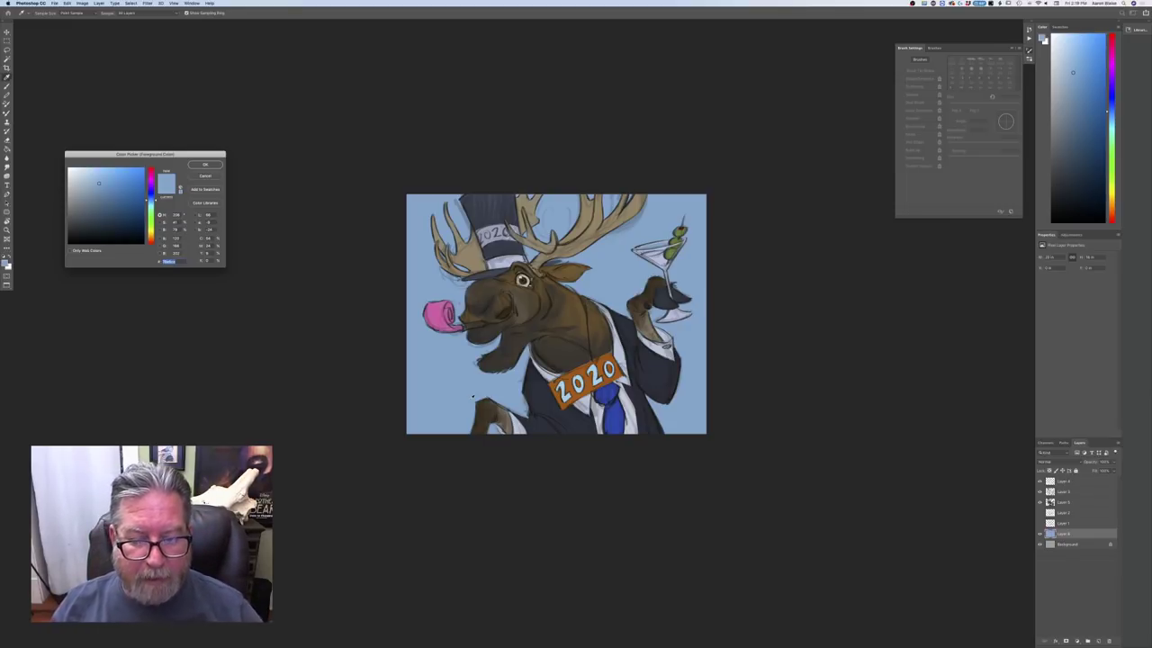
{"action": "left_click", "coordinate": [152, 237]}
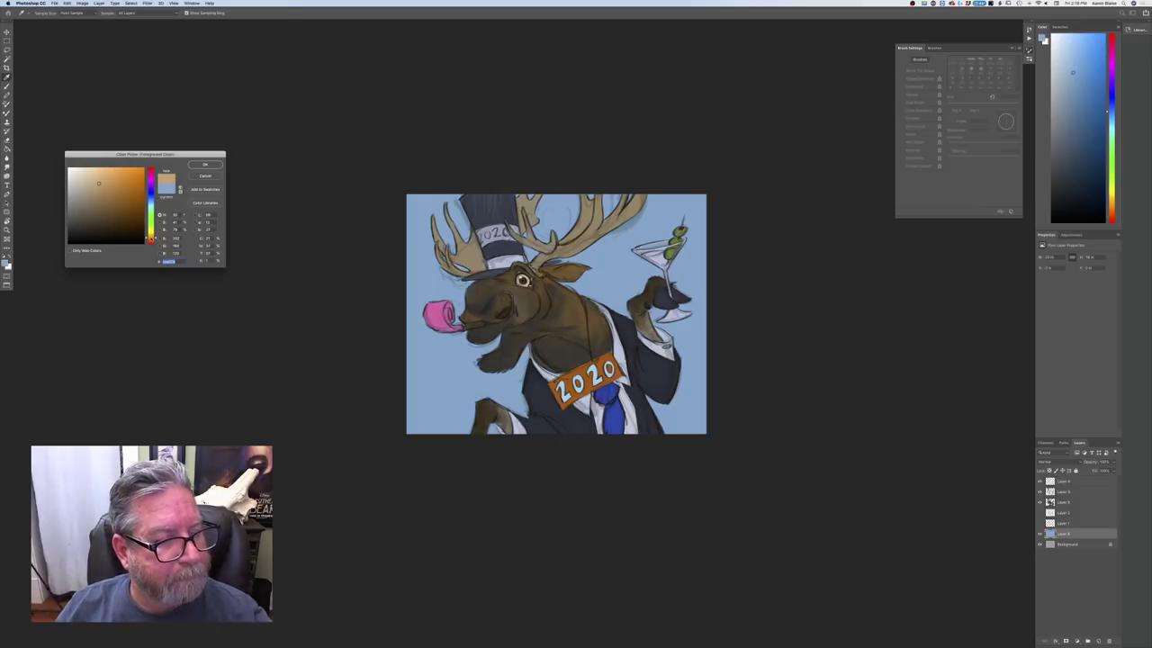
{"action": "left_click", "coordinate": [133, 198]}
{"action": "left_click", "coordinate": [205, 165]}
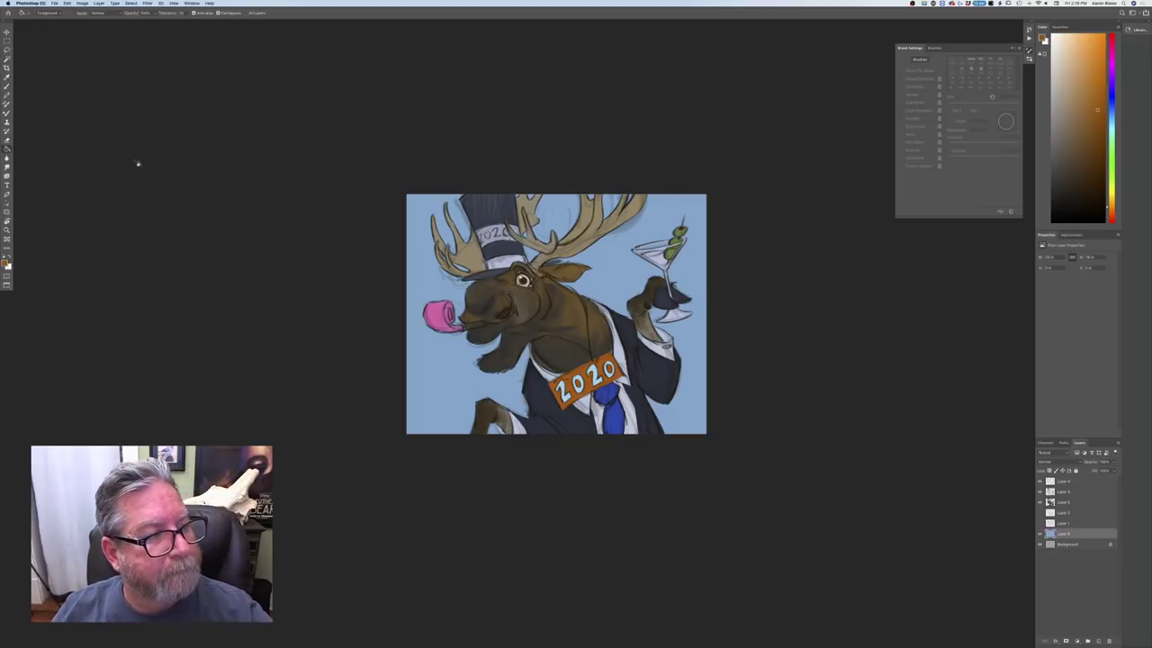
{"action": "left_click", "coordinate": [7, 150]}
{"action": "left_click", "coordinate": [33, 146]}
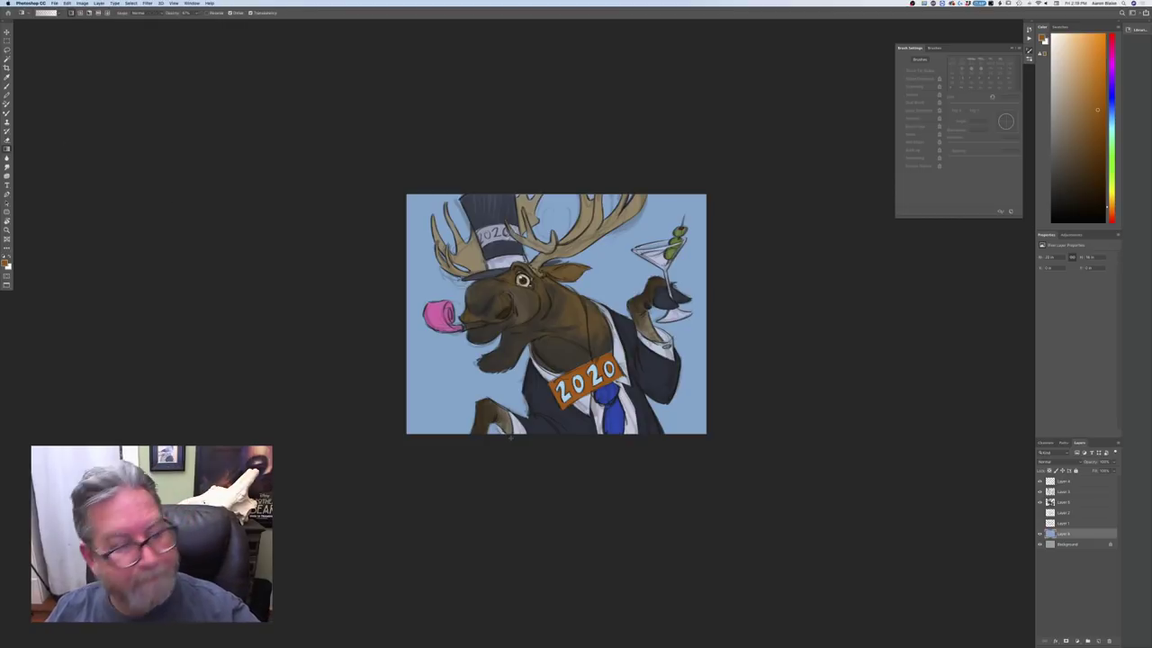
{"action": "mouse_move", "coordinate": [509, 438]}
{"action": "left_mouse_down"}
{"action": "mouse_move", "coordinate": [540, 264]}
{"action": "mouse_move", "coordinate": [507, 445]}
{"action": "left_mouse_up"}
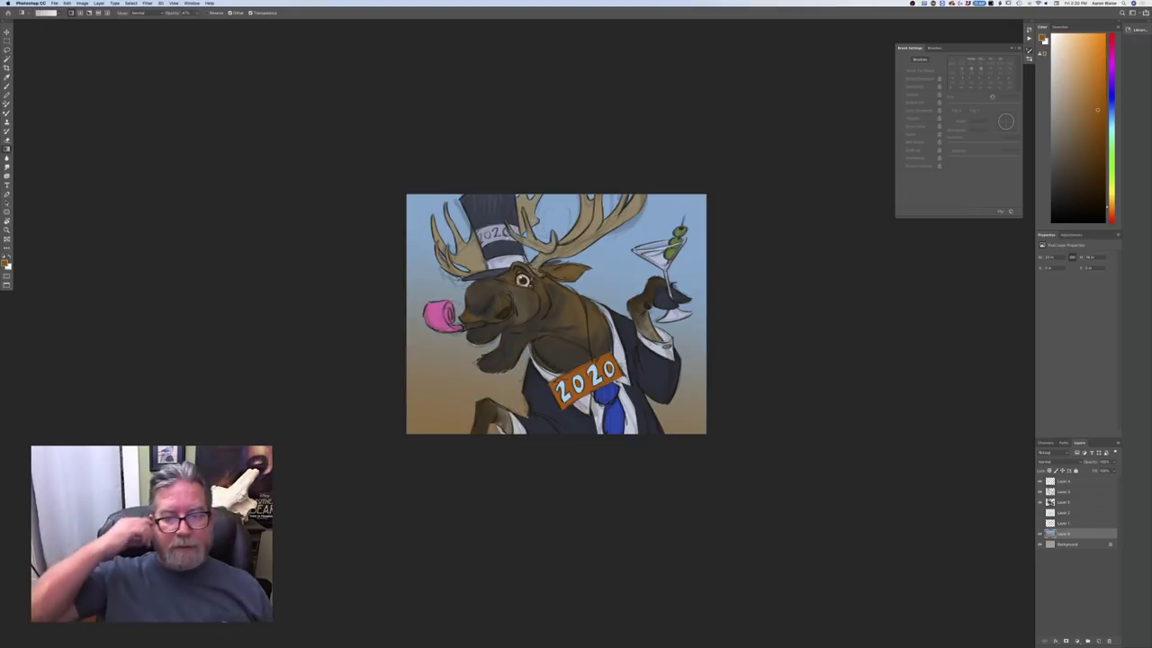
Choose a deeper blue and add a gradient fading from the top of the backdrop downward
{"action": "left_click", "coordinate": [6, 263]}
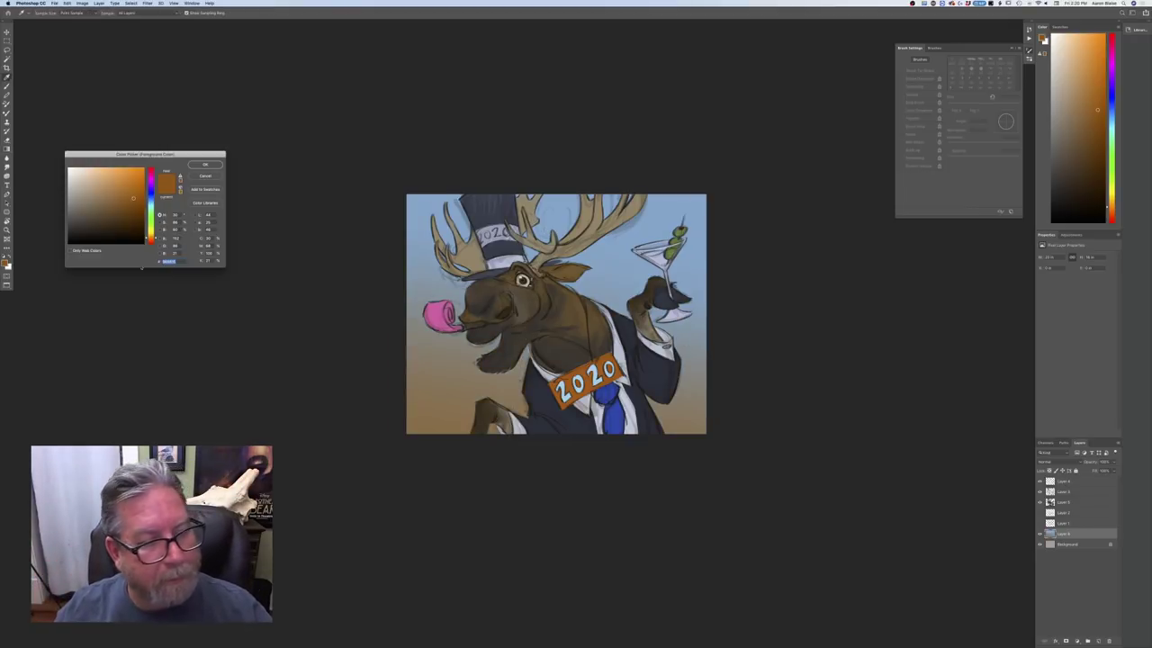
{"action": "left_click", "coordinate": [674, 209]}
{"action": "left_click", "coordinate": [122, 200]}
{"action": "left_click", "coordinate": [576, 333]}
{"action": "left_click", "coordinate": [684, 270]}
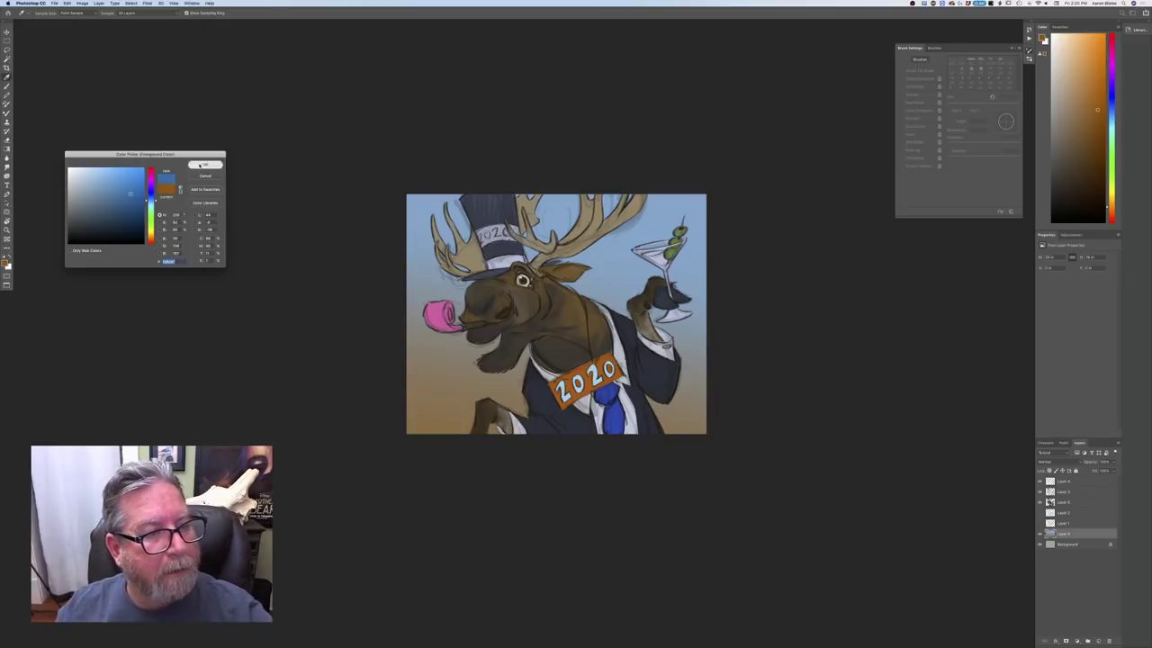
{"action": "key", "text": "Return"}
{"action": "left_click_drag", "start_coordinate": [574, 174], "coordinate": [545, 401]}
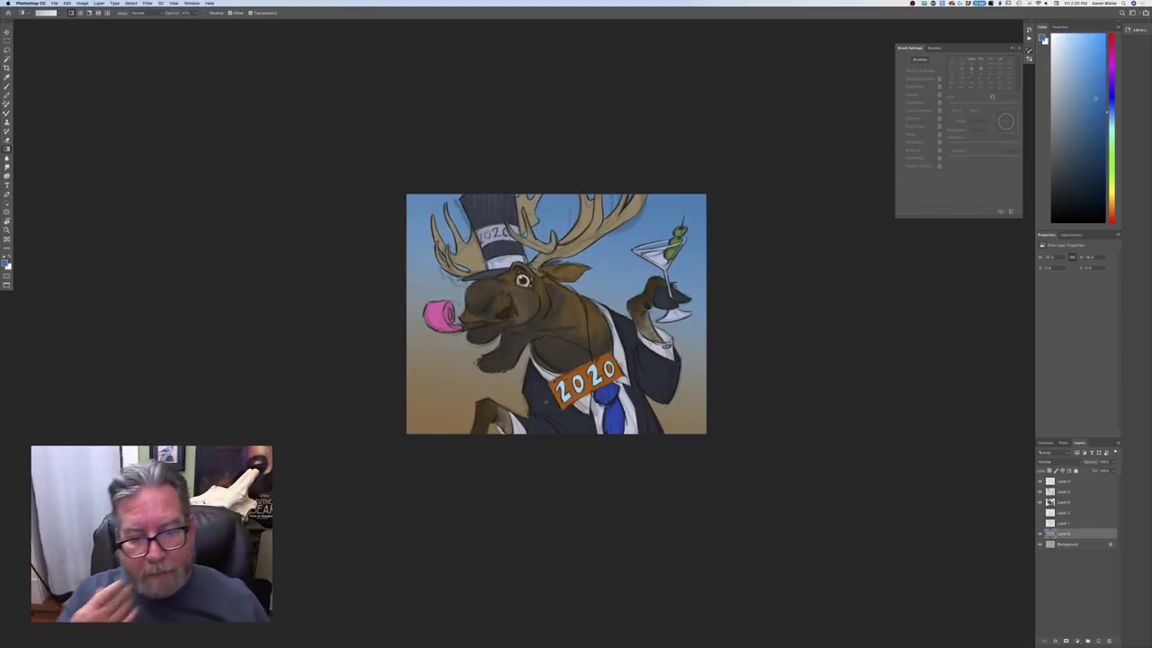
Add a new layer at the top of the layer stack and set its blending mode to Multiply
{"action": "key", "text": "super+plus"}
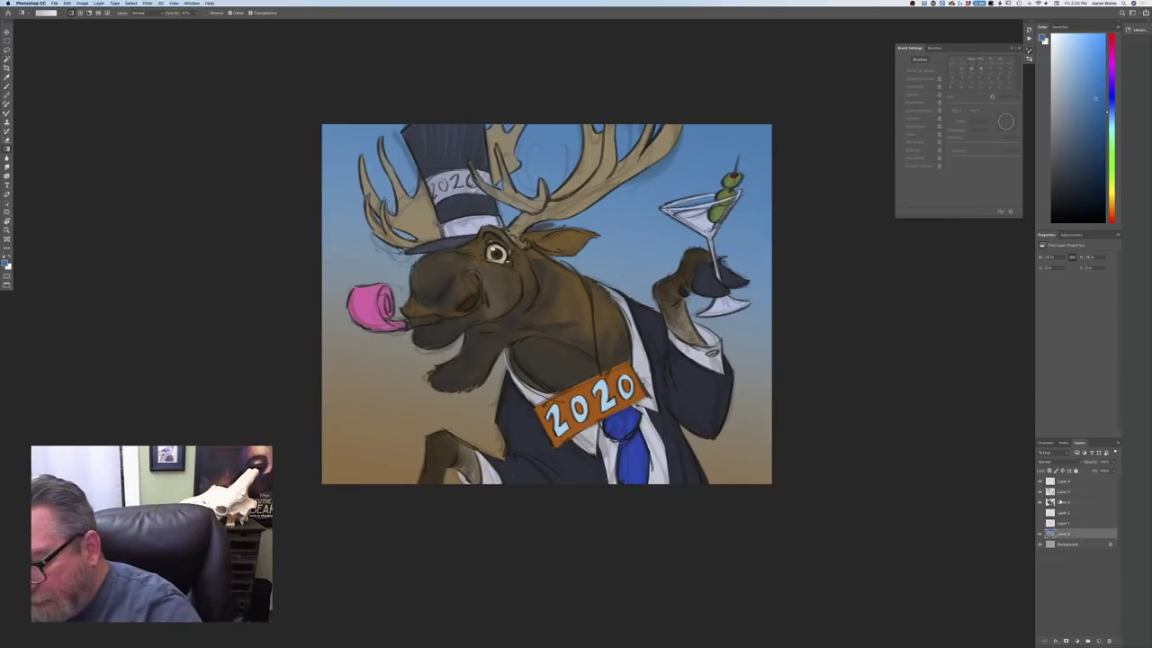
{"action": "left_click", "coordinate": [1062, 481]}
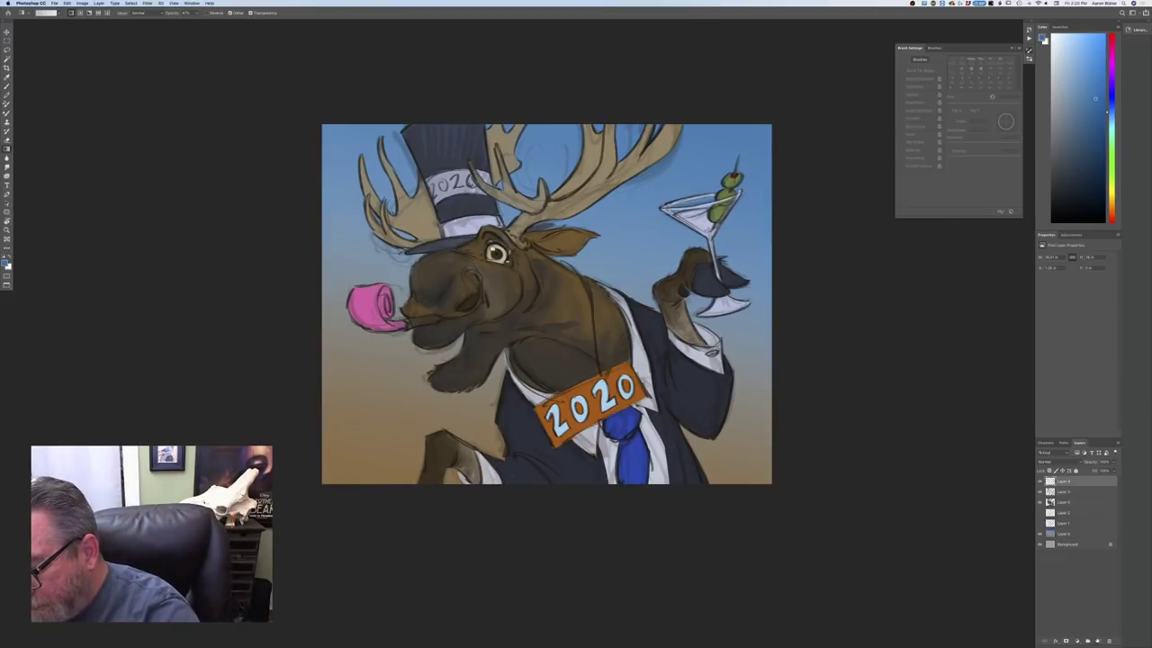
{"action": "left_click", "coordinate": [1052, 462]}
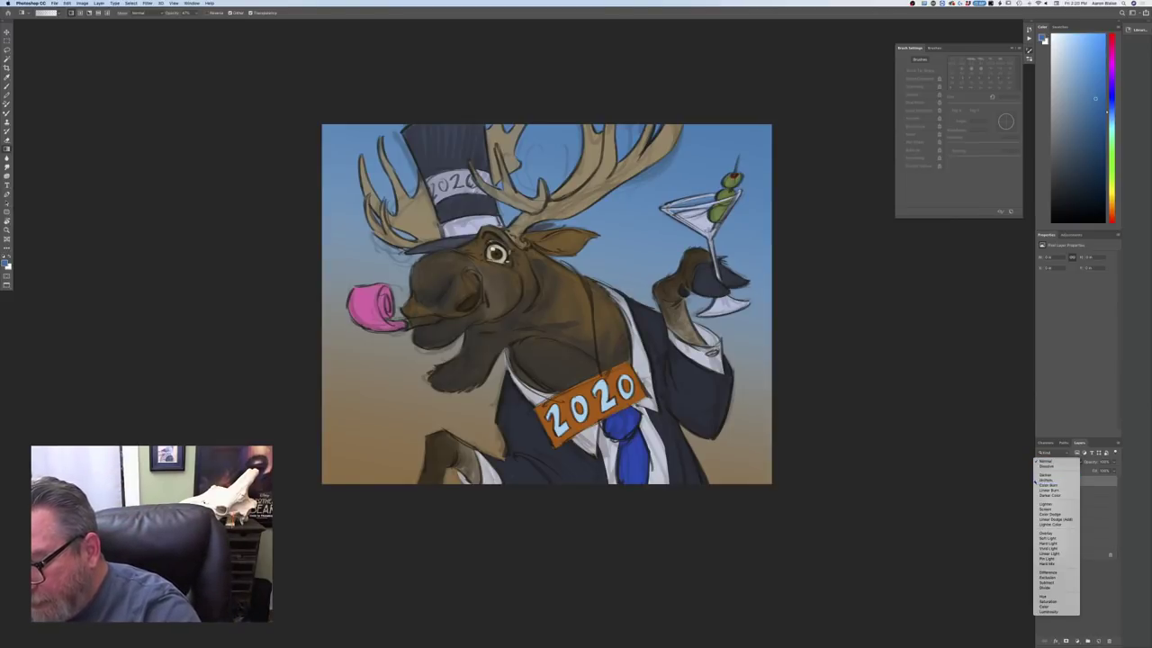
{"action": "left_click", "coordinate": [1048, 480]}
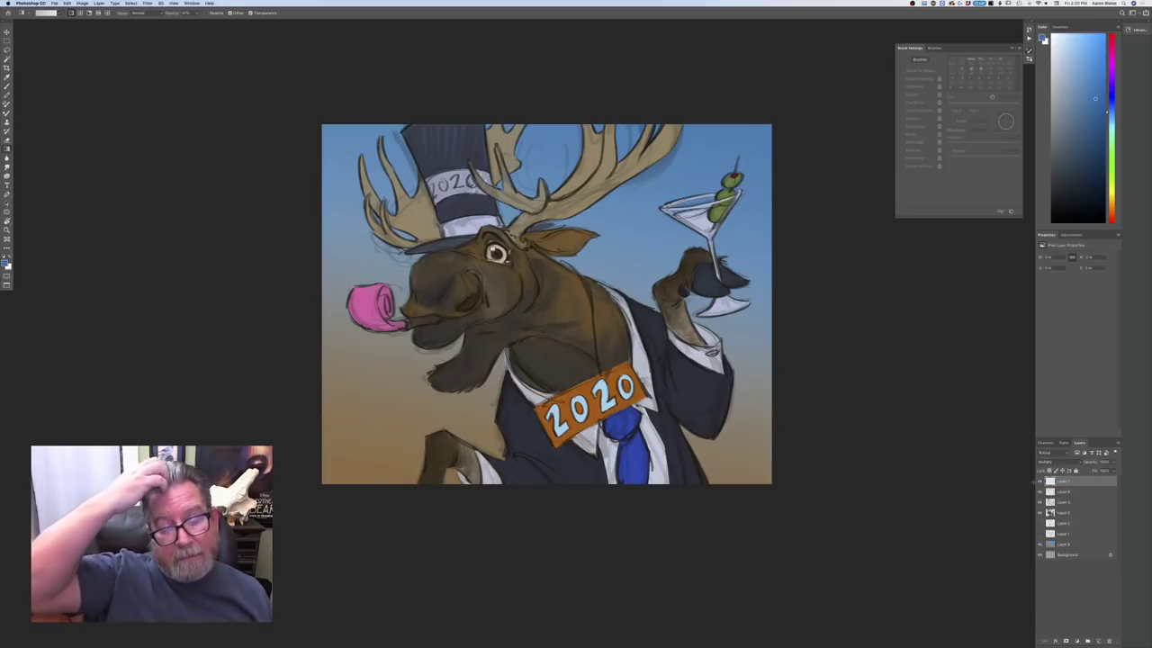
Choose a muted greyish beige as the foreground color for shading
{"action": "left_click", "coordinate": [5, 263]}
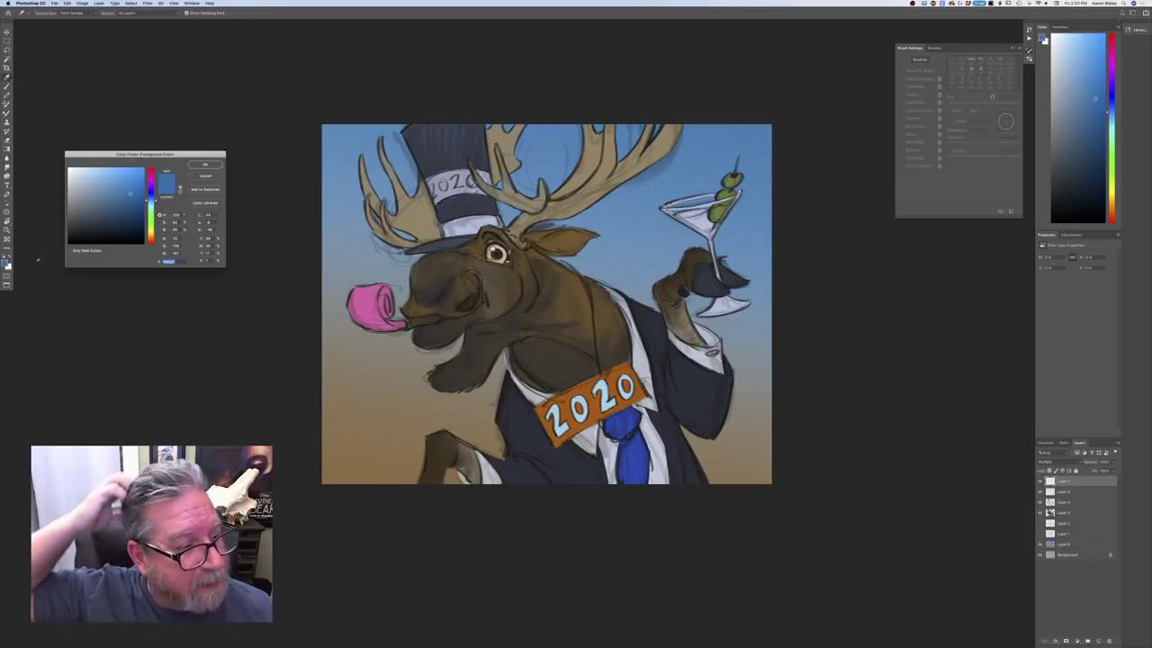
{"action": "left_click", "coordinate": [151, 237]}
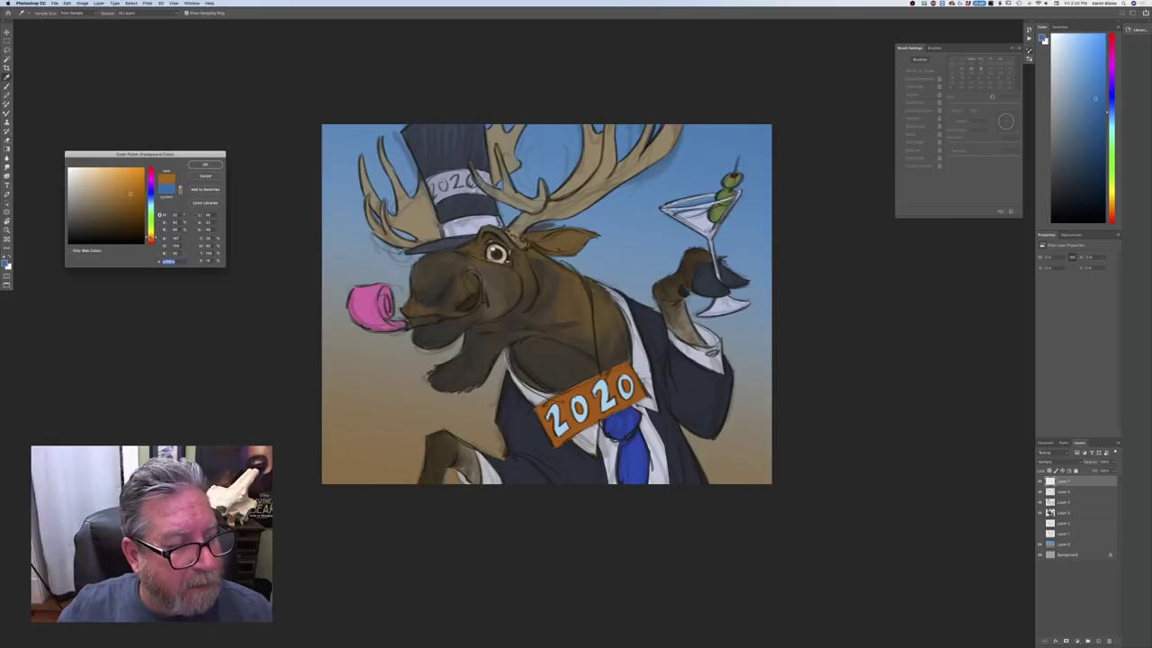
{"action": "left_click", "coordinate": [84, 191]}
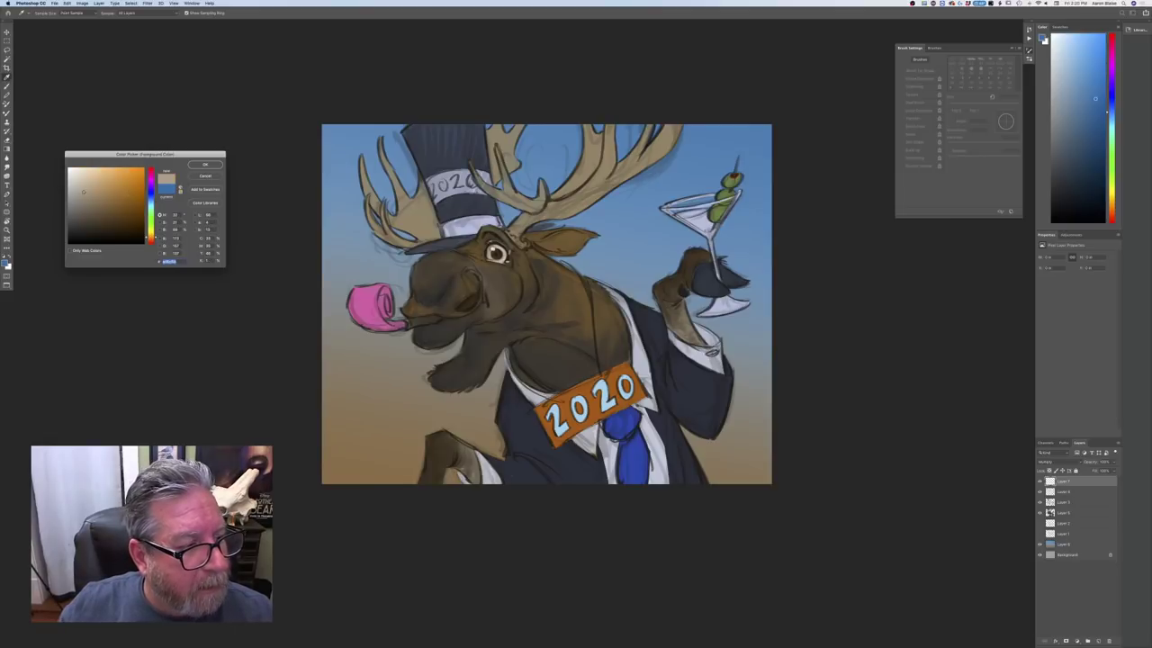
{"action": "left_click", "coordinate": [191, 165]}
Switch to the Brush tool and lower the brush opacity
{"action": "key", "text": "b"}
{"action": "left_click", "coordinate": [39, 12]}
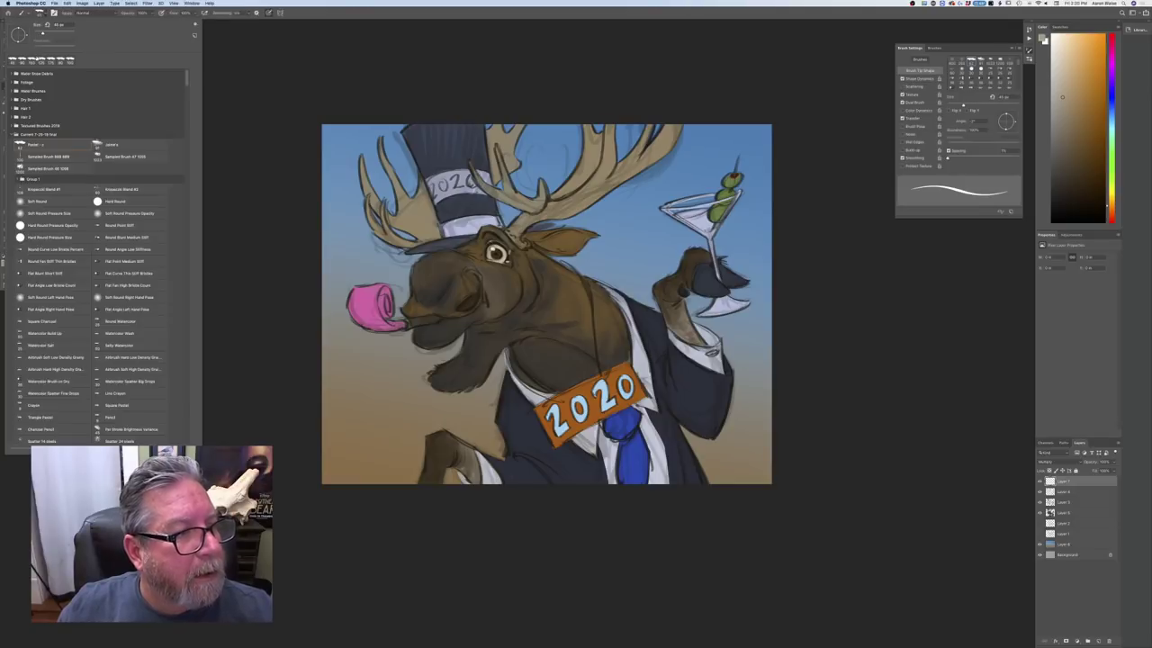
{"action": "left_click", "coordinate": [249, 104]}
{"action": "left_click", "coordinate": [268, 13]}
{"action": "left_click", "coordinate": [161, 12]}
{"action": "left_click", "coordinate": [152, 13]}
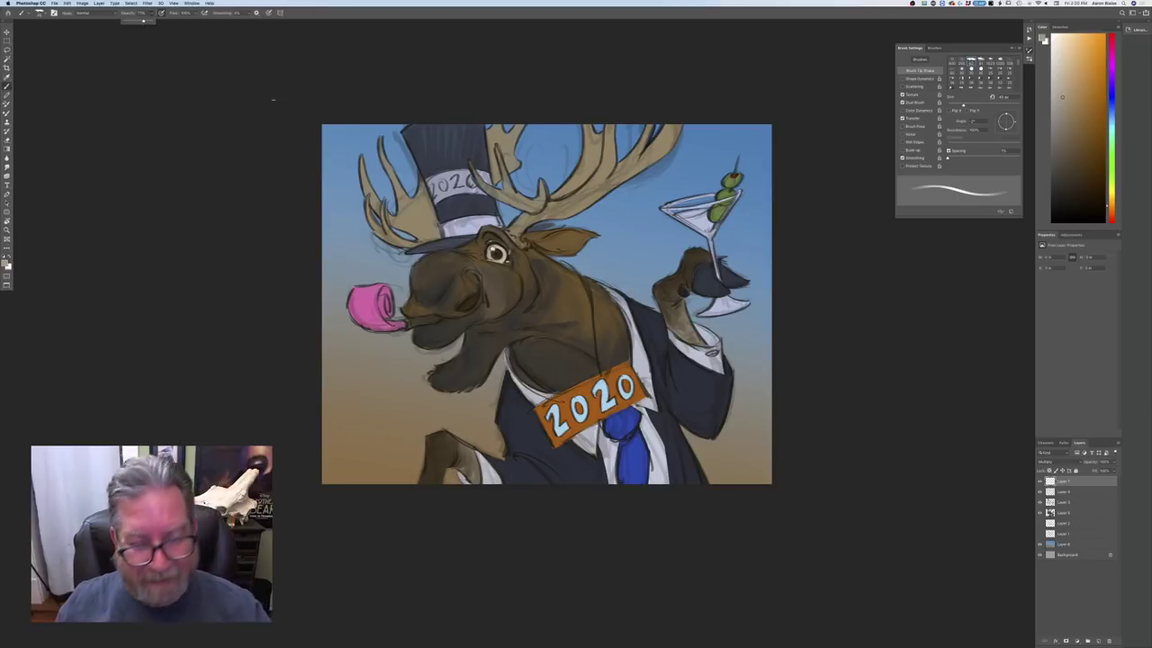
Enlarge the brush and paint a soft shadow on the moose's cheek below the eye, behind the nostril
{"action": "key", "text": "]"}
{"action": "key", "text": "]"}
{"action": "key", "text": "]"}
{"action": "key", "text": "]"}
{"action": "key", "text": "]"}
{"action": "key", "text": "]"}
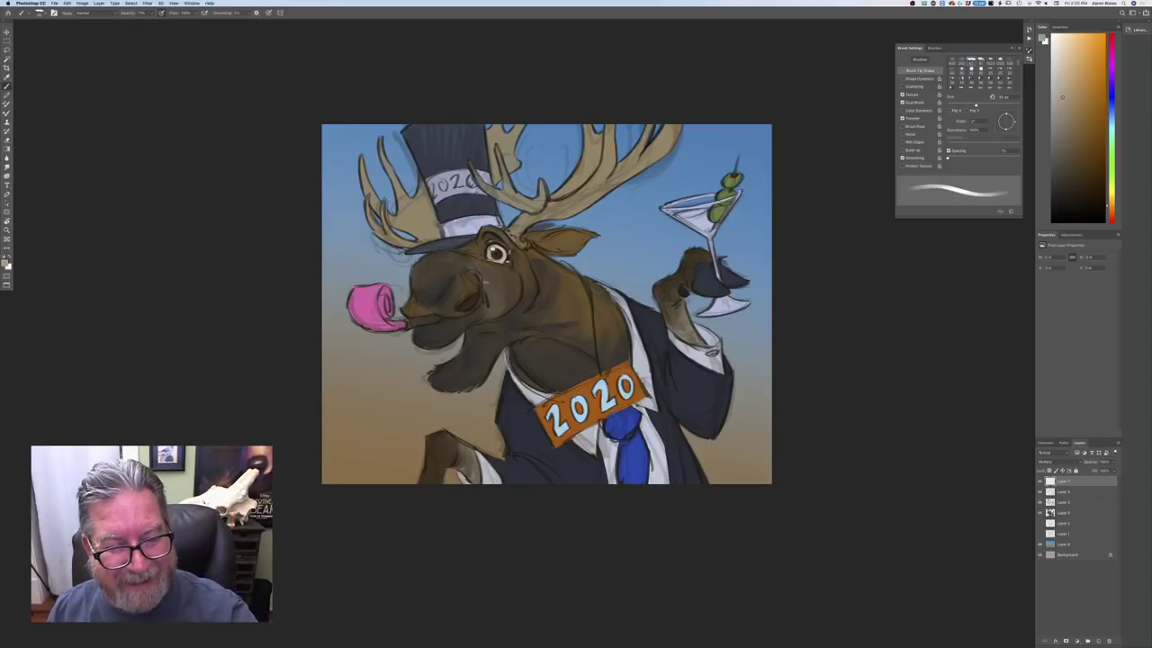
{"action": "left_click_drag", "start_coordinate": [483, 278], "coordinate": [498, 305]}
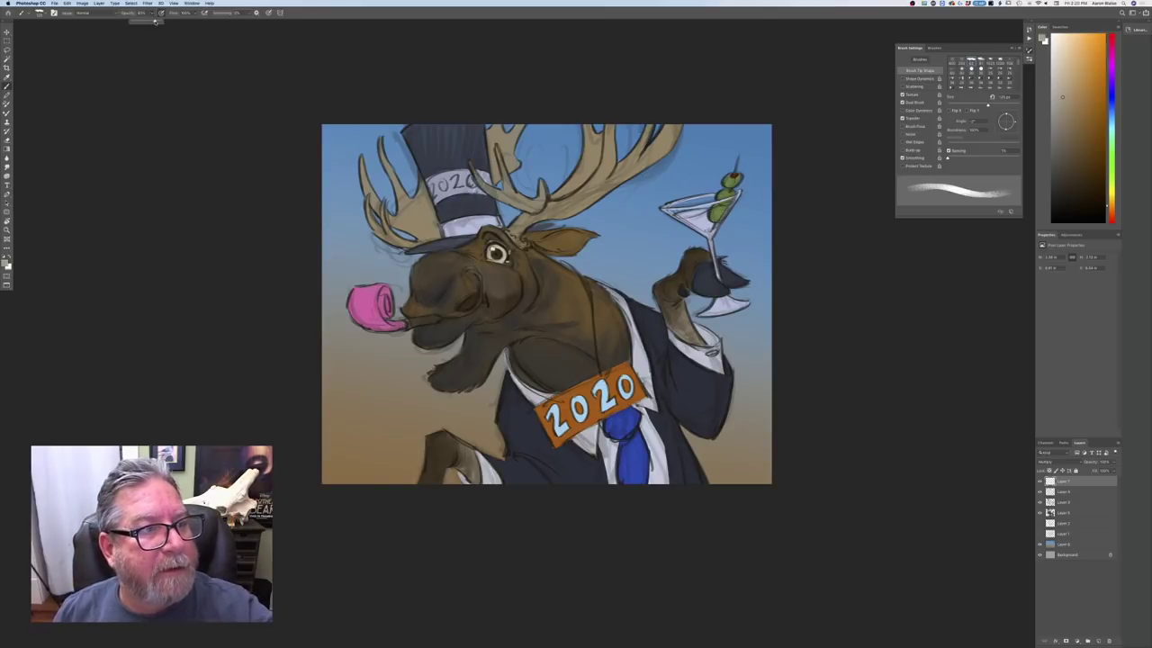
Choose a slightly darker greyish beige and shade the moose's mouth, lower jaw and muzzle, adjusting the brush size as needed
{"action": "left_click", "coordinate": [6, 262]}
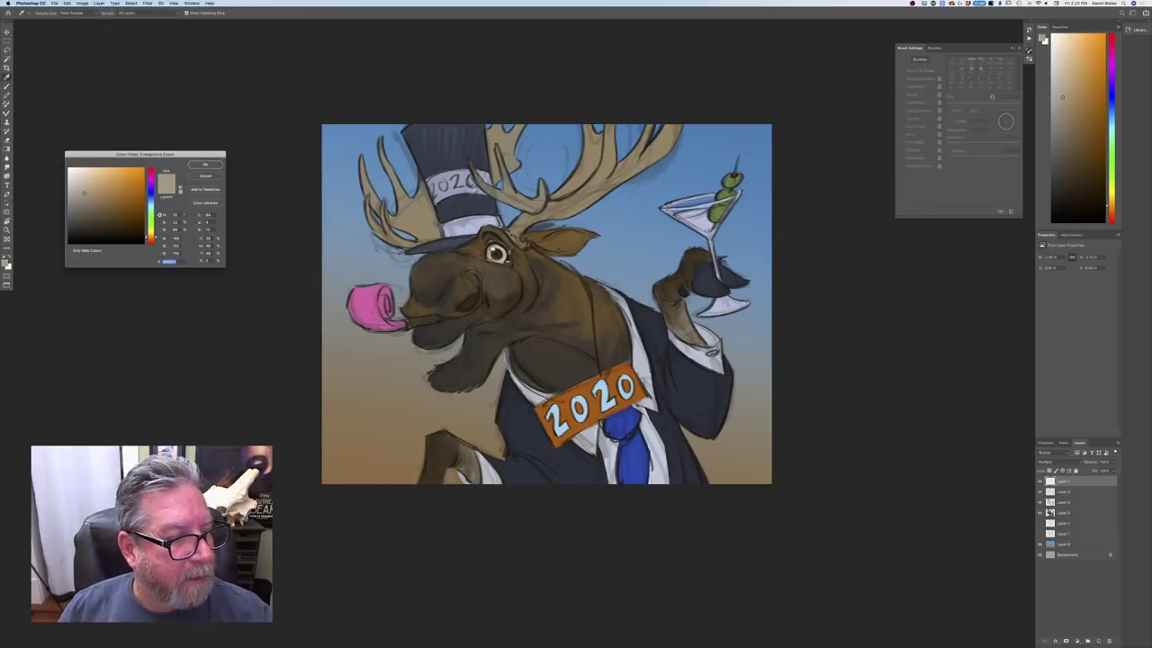
{"action": "left_click_drag", "start_coordinate": [84, 193], "coordinate": [82, 198]}
{"action": "left_click", "coordinate": [204, 166]}
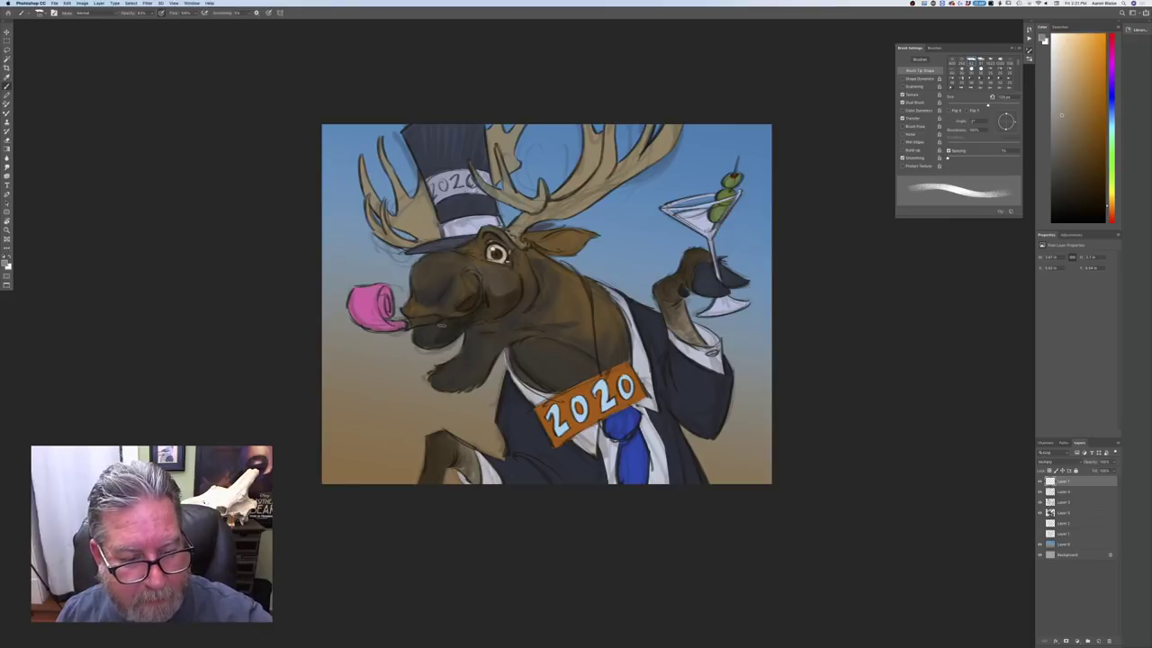
{"action": "mouse_move", "coordinate": [442, 329]}
{"action": "left_mouse_down"}
{"action": "mouse_move", "coordinate": [419, 329]}
{"action": "mouse_move", "coordinate": [421, 340]}
{"action": "mouse_move", "coordinate": [443, 321]}
{"action": "mouse_move", "coordinate": [460, 326]}
{"action": "mouse_move", "coordinate": [476, 297]}
{"action": "left_mouse_up"}
{"action": "key", "text": "bracketleft"}
{"action": "key", "text": "bracketleft"}
{"action": "key", "text": "bracketleft"}
{"action": "key", "text": "bracketleft"}
{"action": "key", "text": "bracketright"}
{"action": "key", "text": "bracketright"}
{"action": "key", "text": "bracketright"}
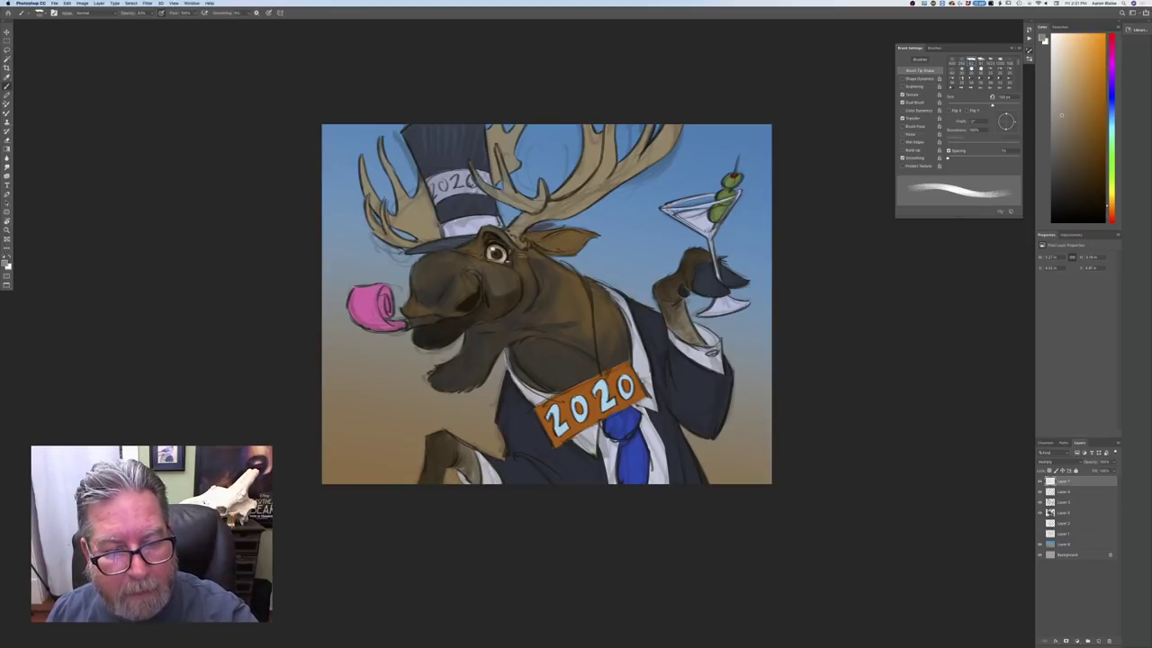
Enlarge the brush and shade the moose's neck, hanging chin flap and chest above the 2020 sign
{"action": "key", "text": "bracketright"}
{"action": "key", "text": "bracketright"}
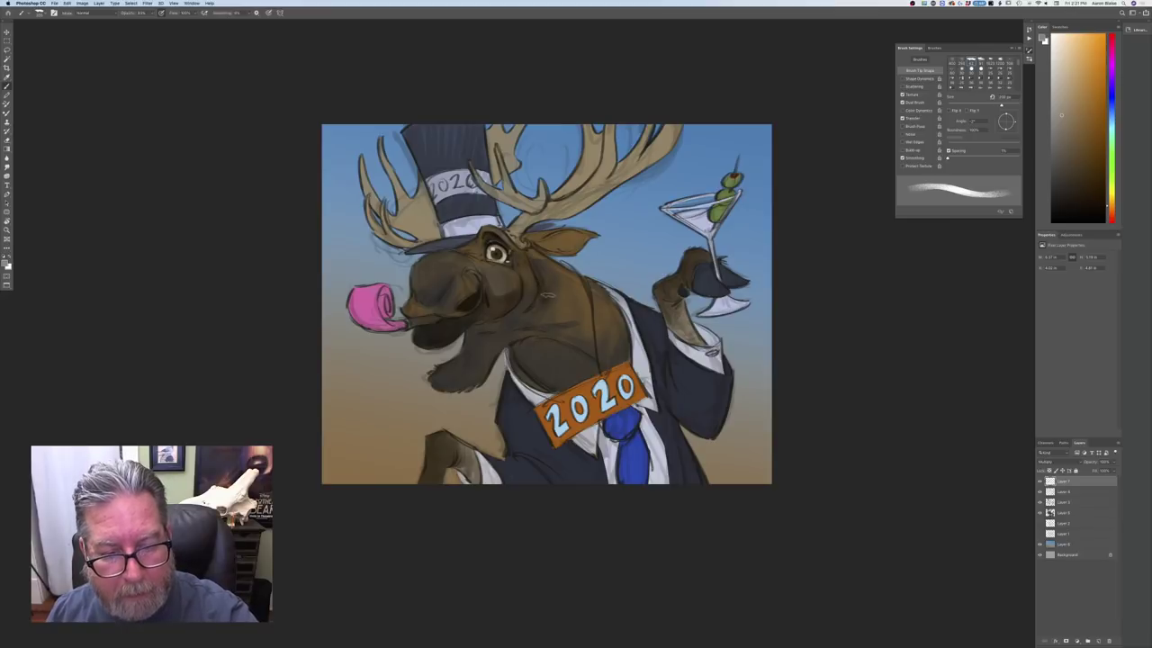
{"action": "mouse_move", "coordinate": [544, 284]}
{"action": "left_mouse_down"}
{"action": "mouse_move", "coordinate": [586, 338]}
{"action": "mouse_move", "coordinate": [565, 317]}
{"action": "left_mouse_up"}
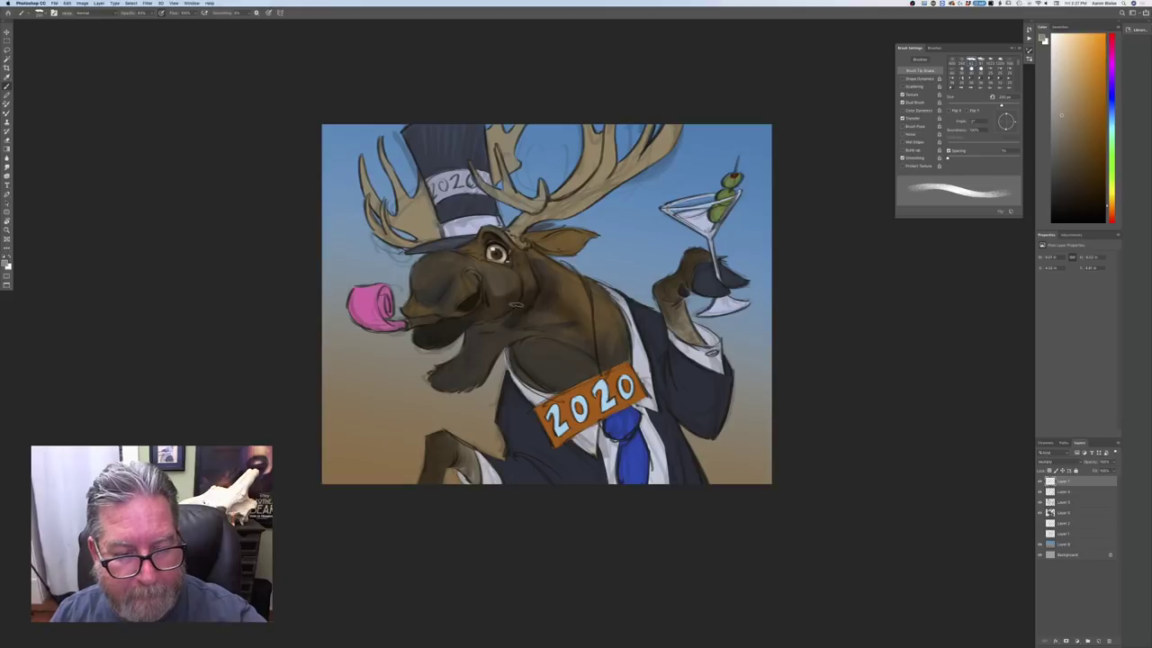
{"action": "key", "text": "super+equal"}
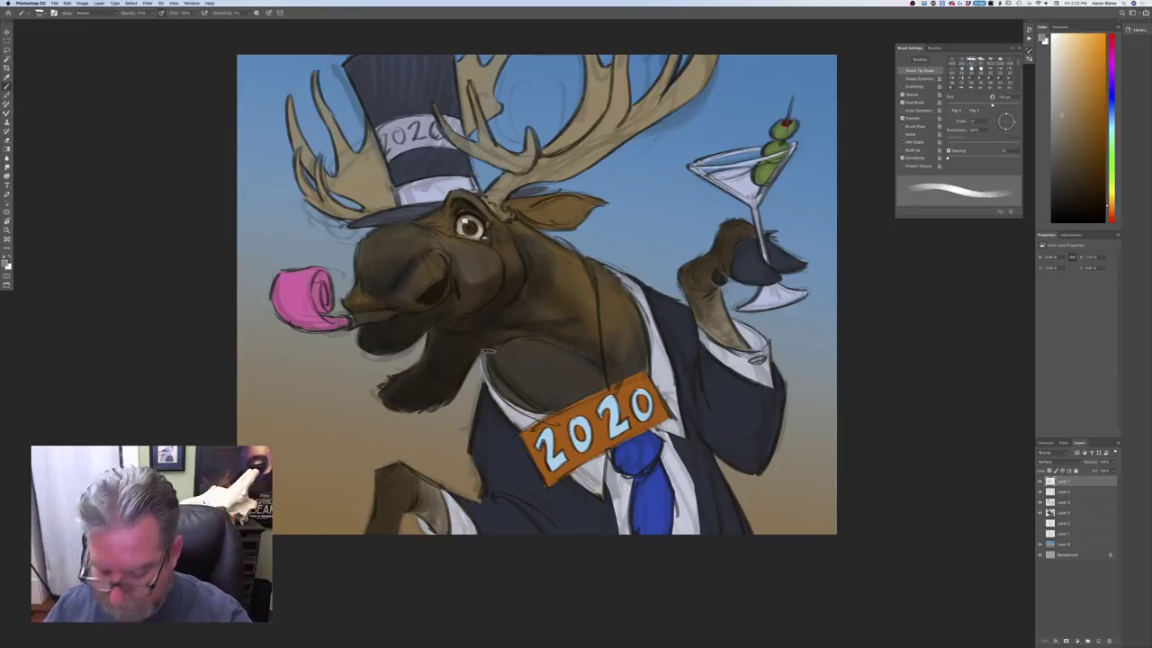
{"action": "mouse_move", "coordinate": [591, 362]}
{"action": "left_mouse_down"}
{"action": "mouse_move", "coordinate": [568, 396]}
{"action": "mouse_move", "coordinate": [553, 391]}
{"action": "mouse_move", "coordinate": [536, 353]}
{"action": "mouse_move", "coordinate": [527, 376]}
{"action": "mouse_move", "coordinate": [521, 364]}
{"action": "mouse_move", "coordinate": [497, 369]}
{"action": "mouse_move", "coordinate": [569, 351]}
{"action": "mouse_move", "coordinate": [589, 378]}
{"action": "mouse_move", "coordinate": [560, 395]}
{"action": "mouse_move", "coordinate": [492, 368]}
{"action": "mouse_move", "coordinate": [485, 386]}
{"action": "left_mouse_up"}
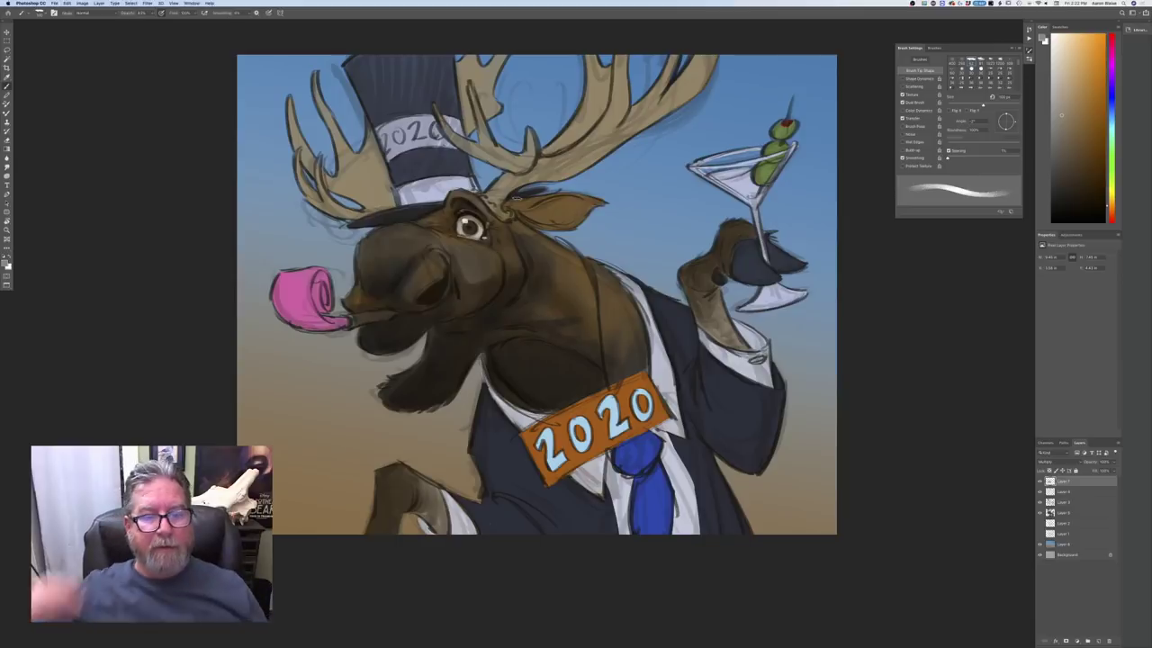
Start saving the drawing as a new Photoshop file named New Year Moose.psd
{"action": "left_click", "coordinate": [55, 4]}
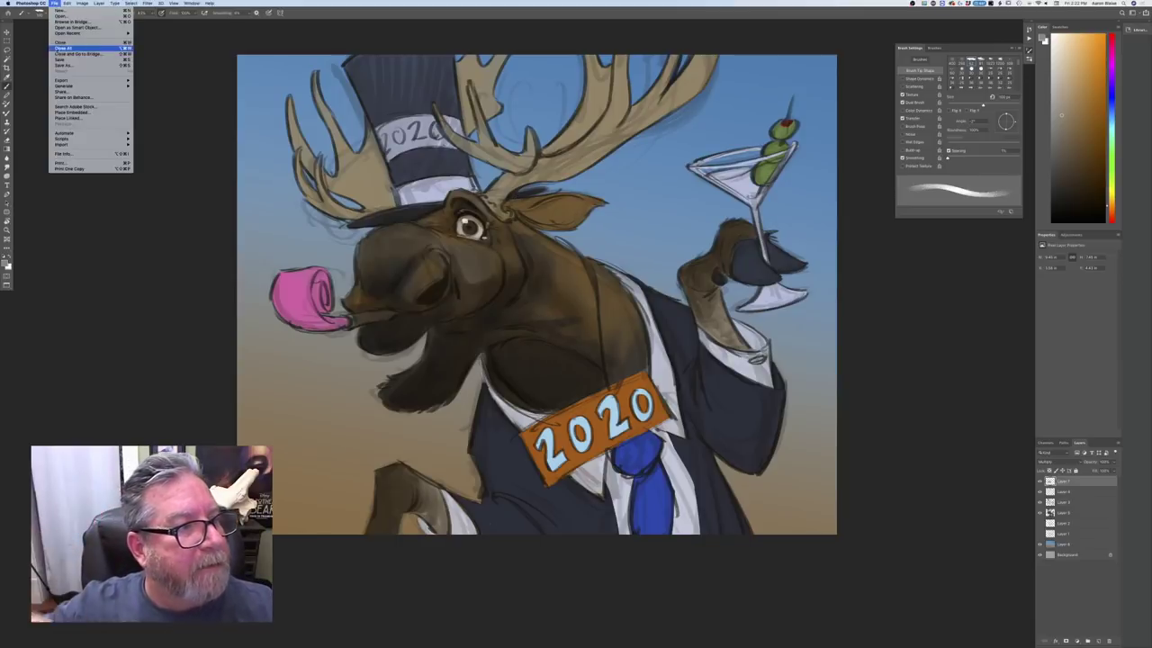
{"action": "left_click", "coordinate": [61, 65]}
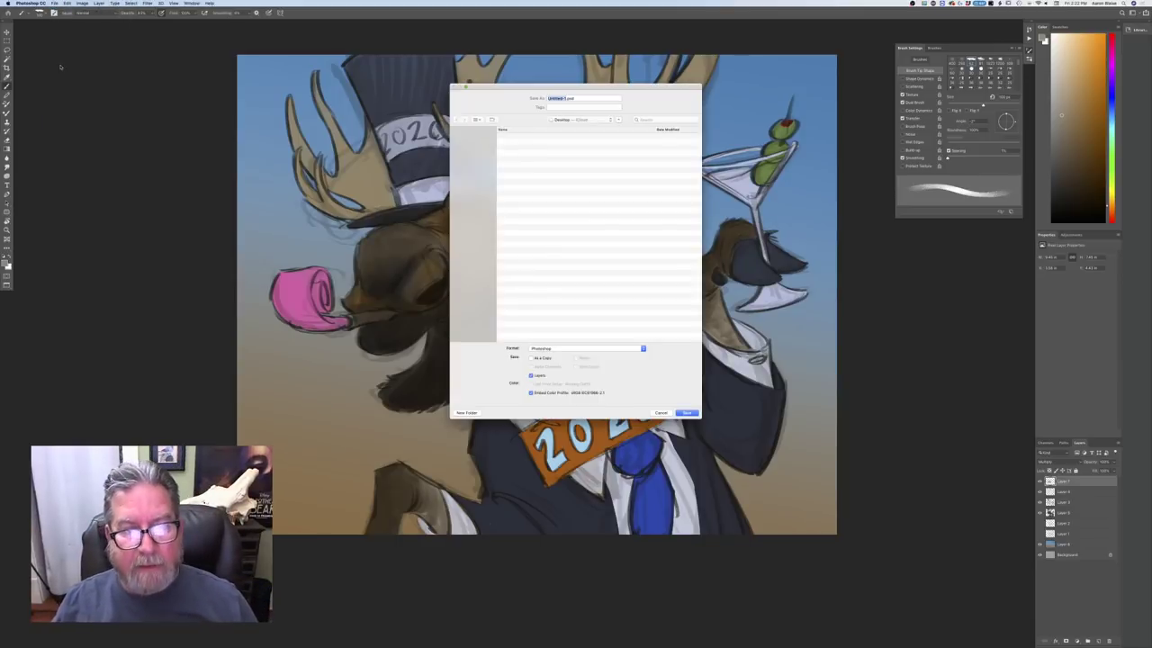
{"action": "type", "text": "N"}
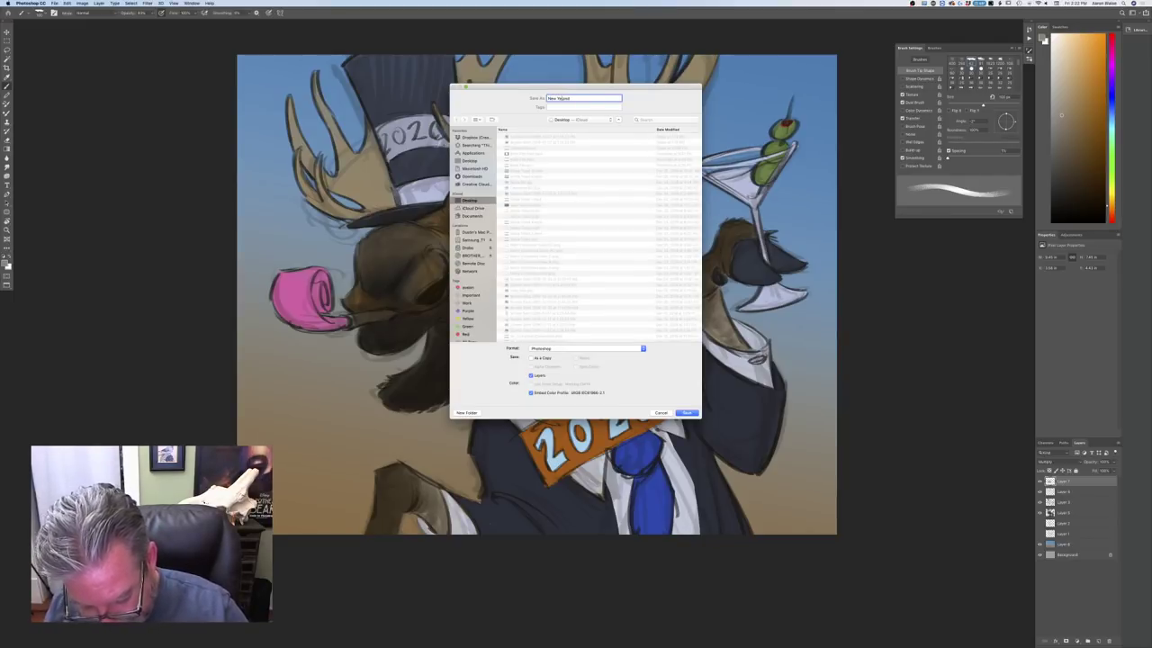
{"action": "type", "text": "ew Year Moose.psd"}
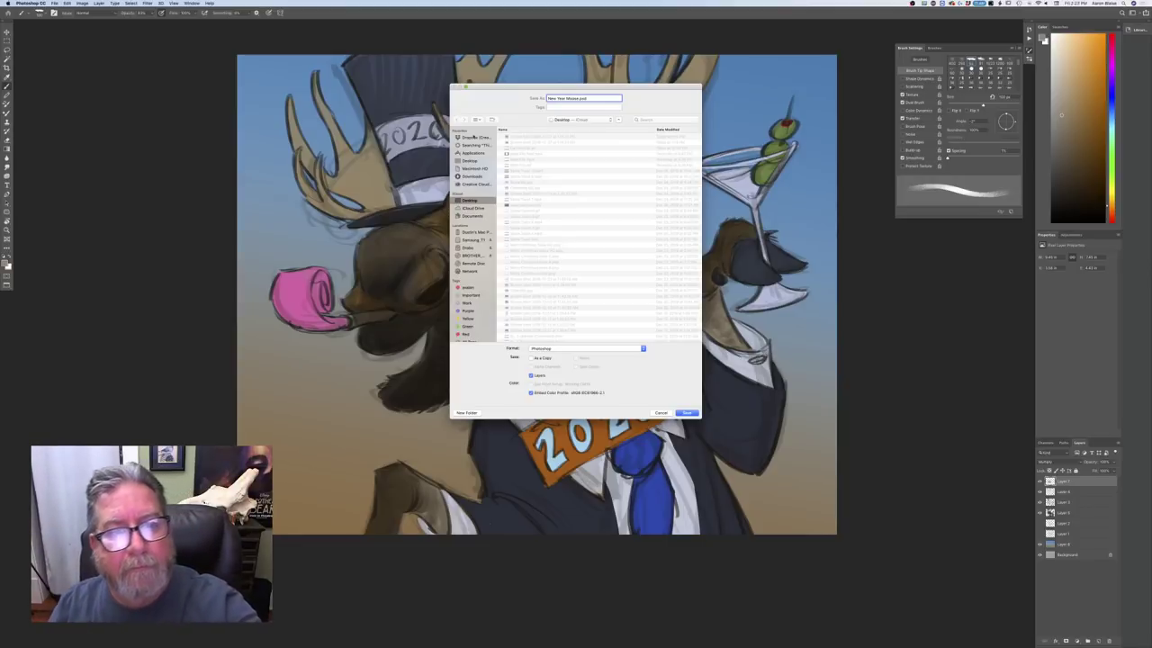
Save the file in the Live Stream Images folder on Dropbox, keeping maximum compatibility
{"action": "left_click", "coordinate": [467, 138]}
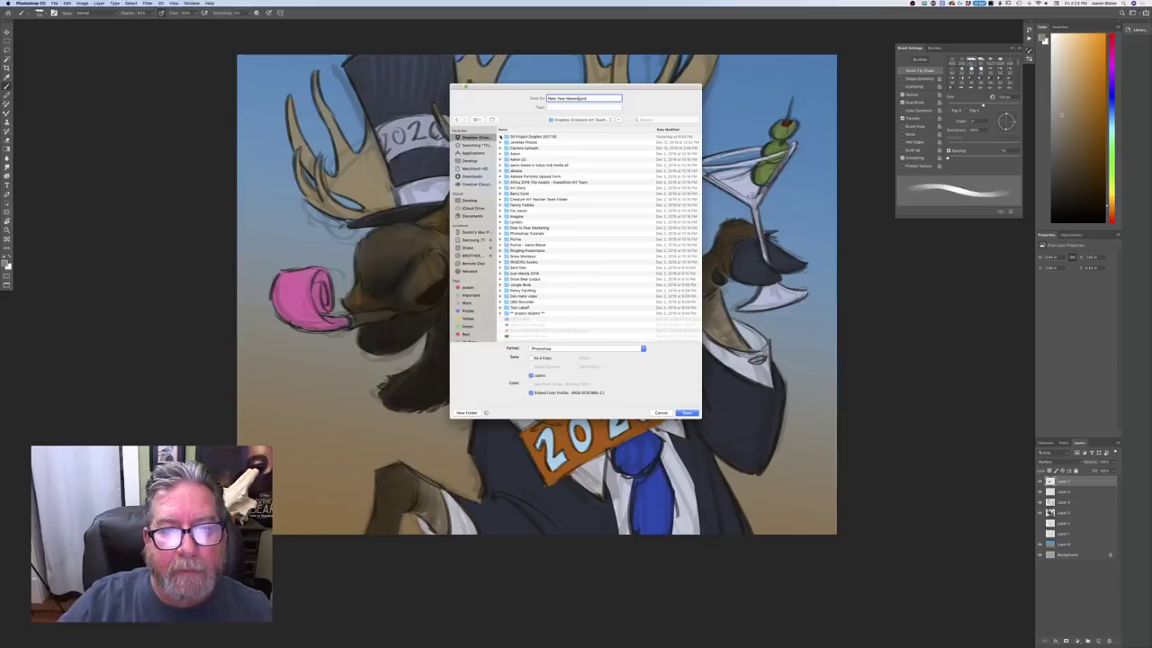
{"action": "left_click", "coordinate": [512, 137]}
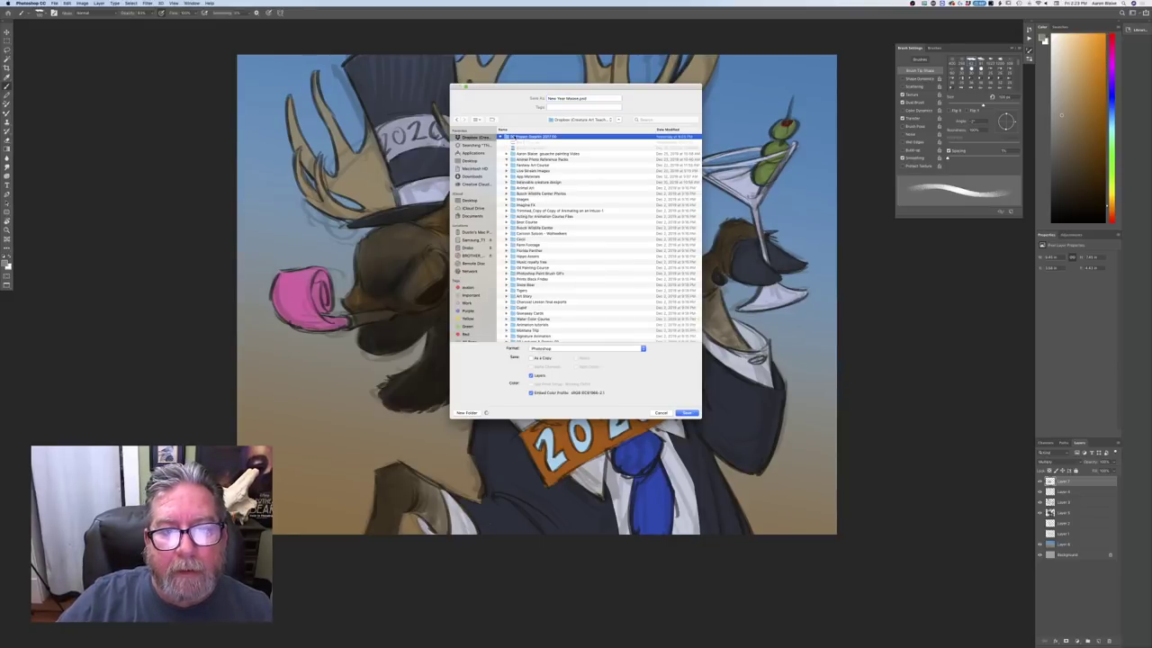
{"action": "left_click", "coordinate": [515, 158]}
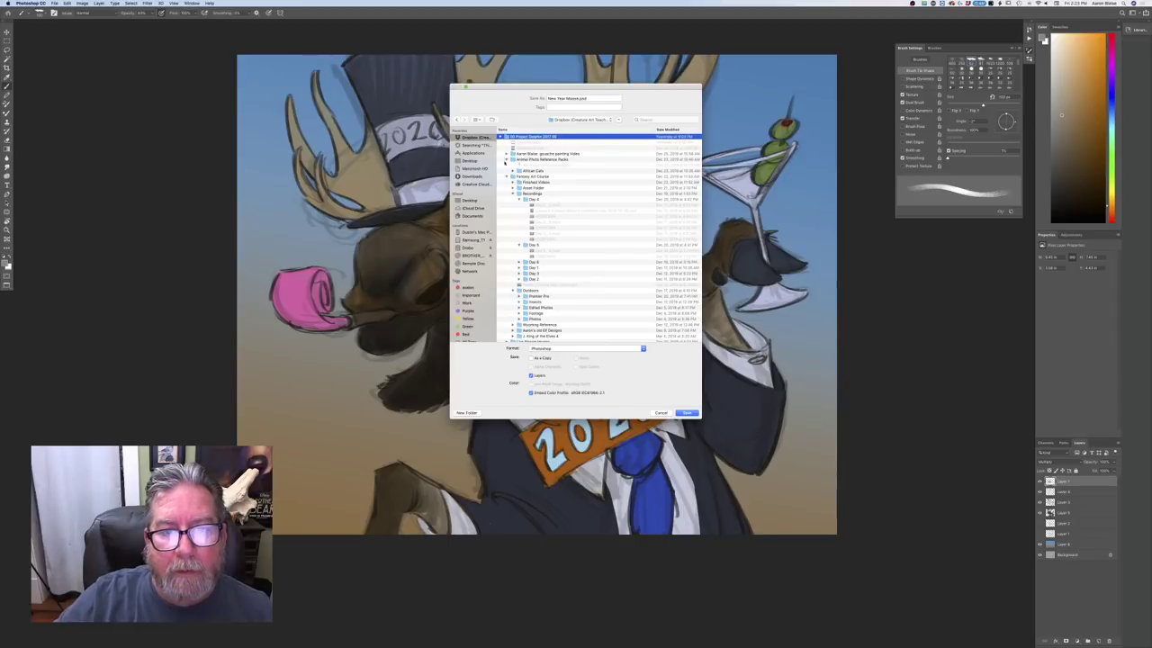
{"action": "left_click", "coordinate": [507, 159]}
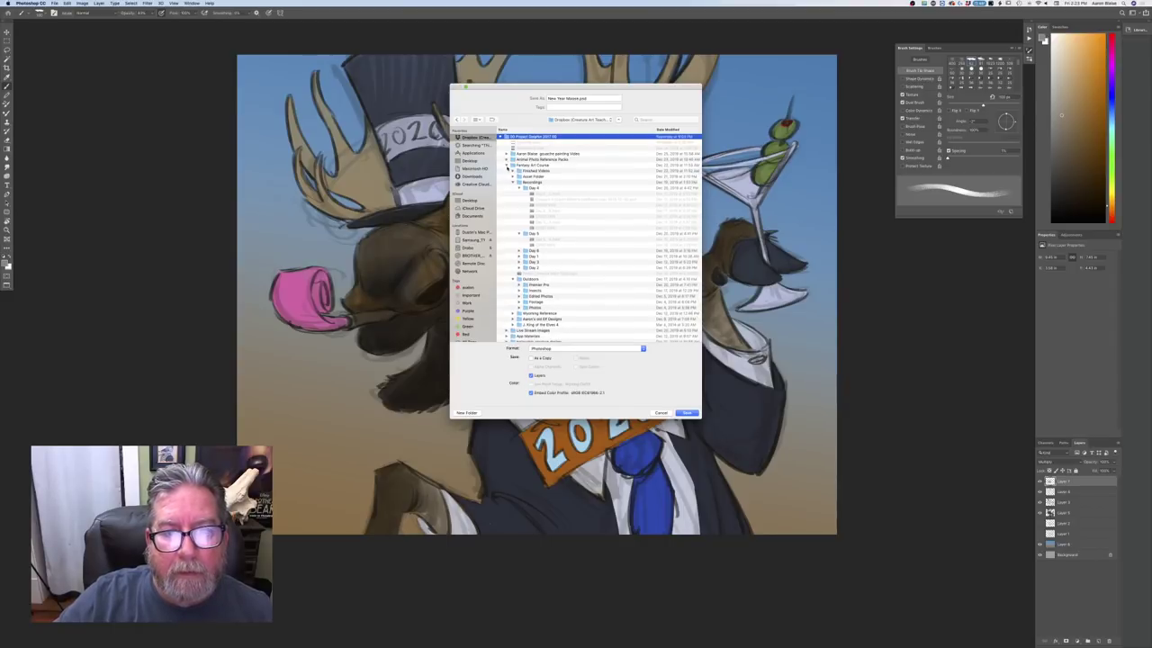
{"action": "left_click", "coordinate": [508, 166]}
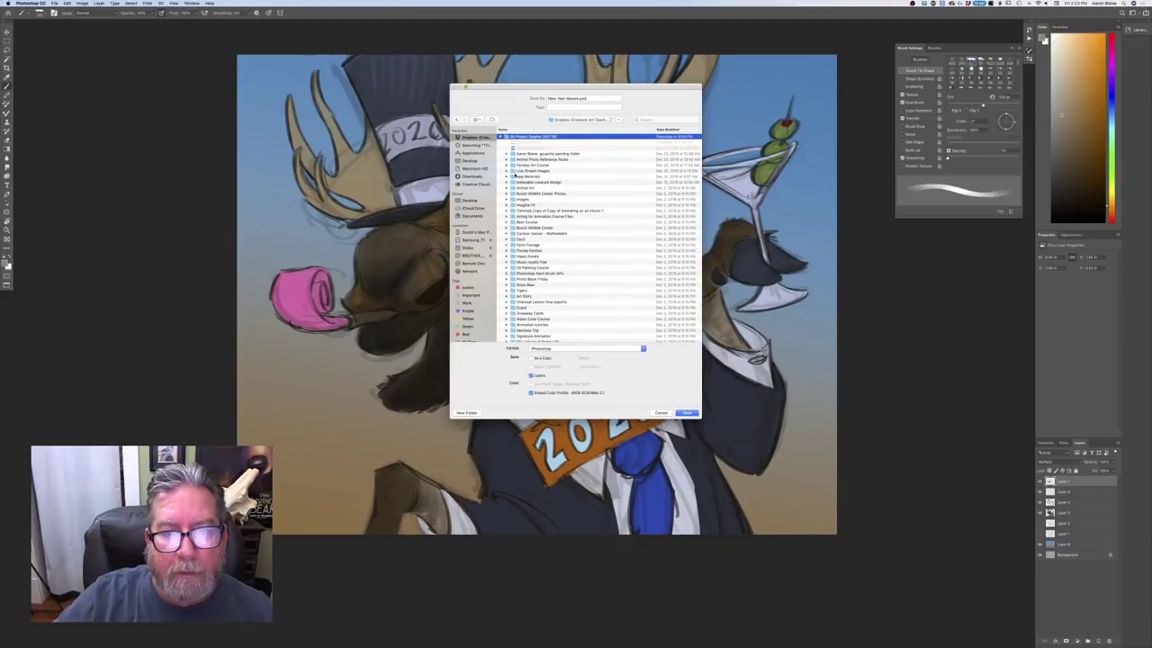
{"action": "left_click", "coordinate": [522, 170]}
{"action": "left_click", "coordinate": [685, 413]}
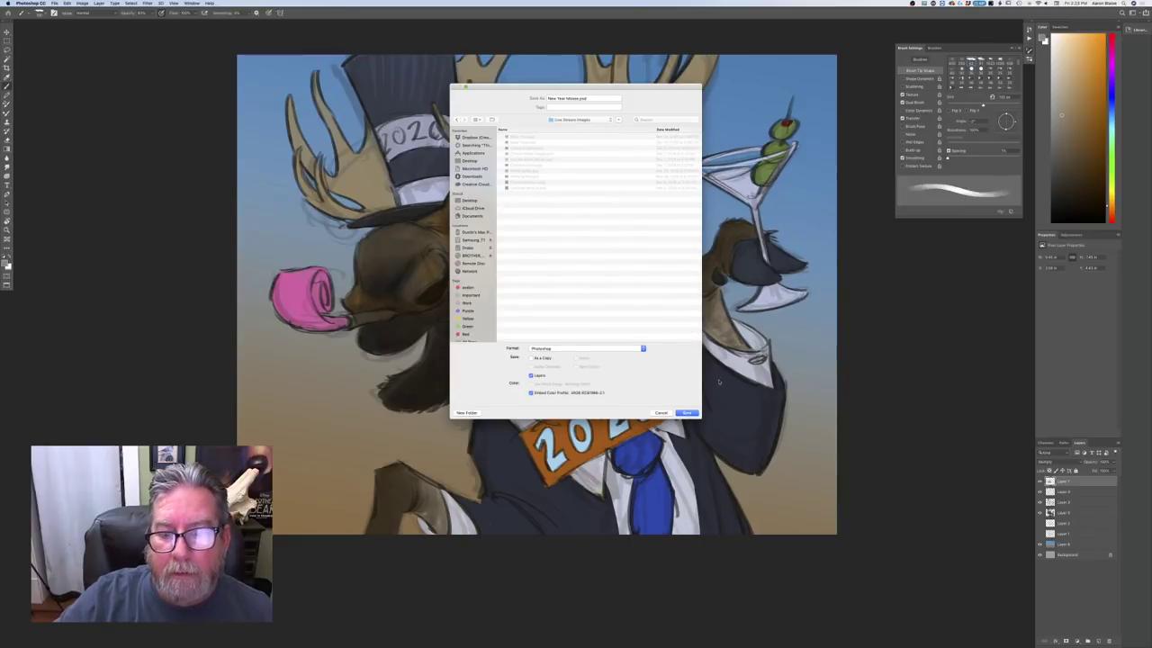
{"action": "left_click", "coordinate": [686, 413]}
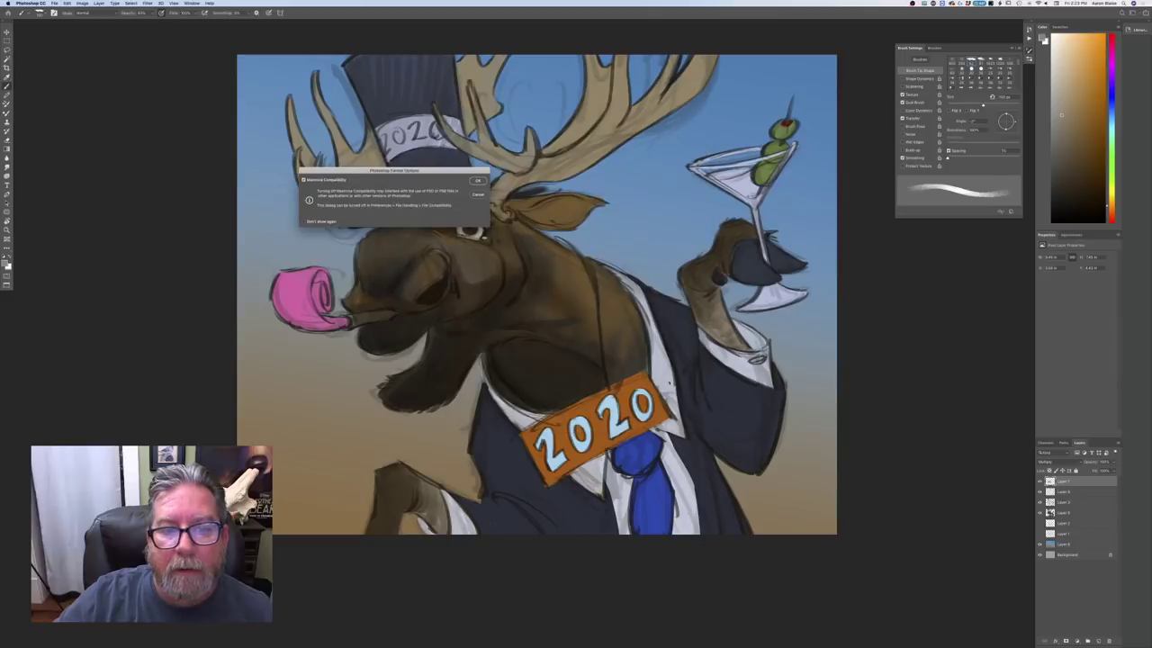
{"action": "left_click", "coordinate": [476, 180]}
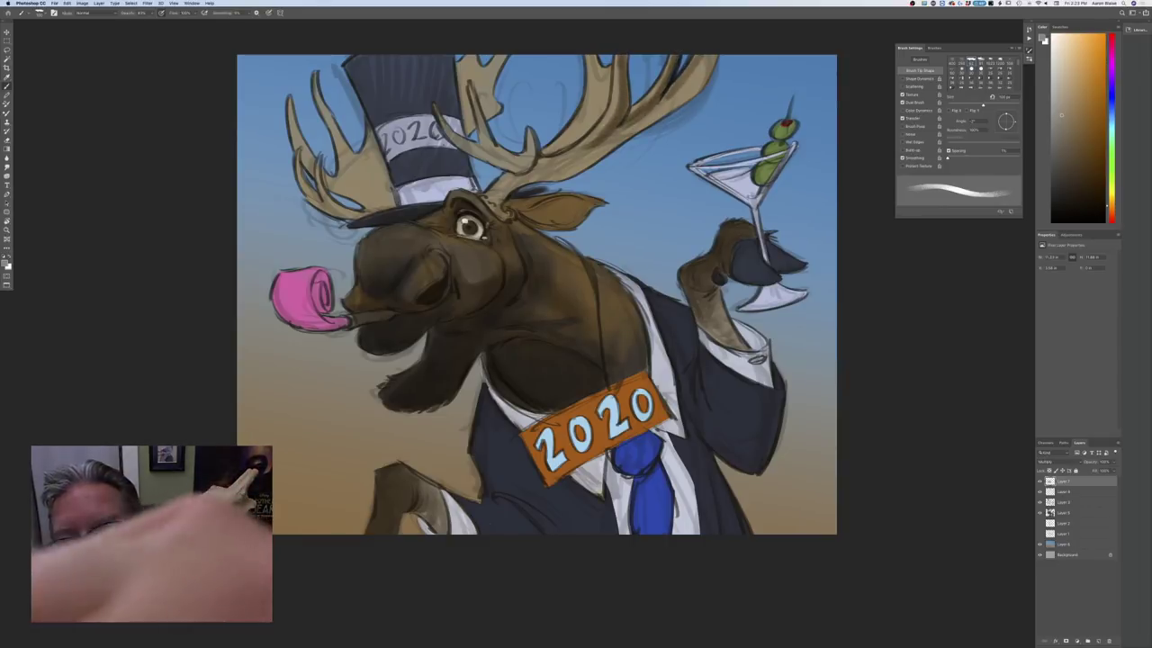
Shade the undersides of the large antler beside the hat and the moose's ear, and check the whole drawing at a smaller size
{"action": "left_click_drag", "start_coordinate": [707, 60], "coordinate": [655, 112]}
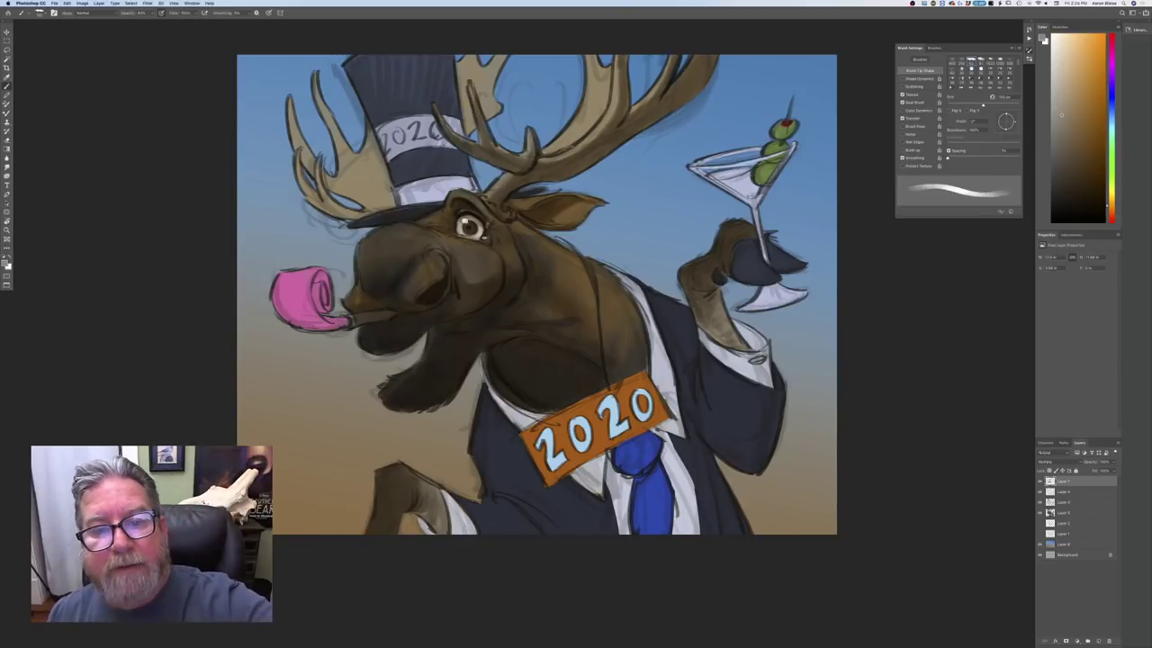
{"action": "key", "text": "super+minus"}
{"action": "key", "text": "super+minus"}
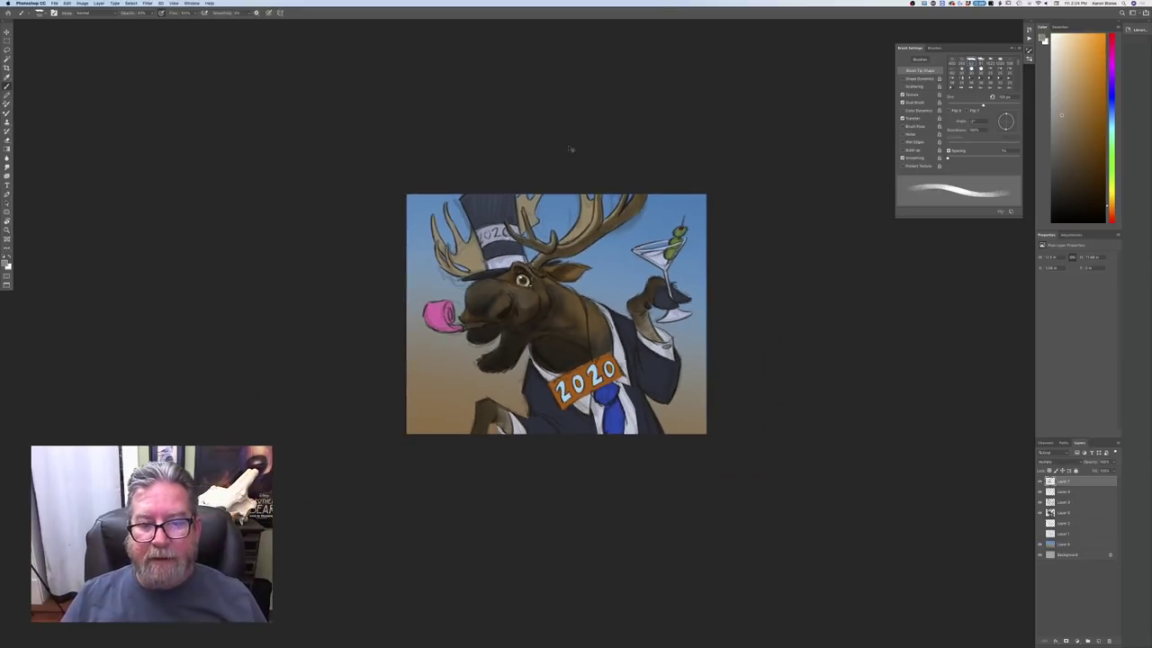
{"action": "key", "text": "super+plus"}
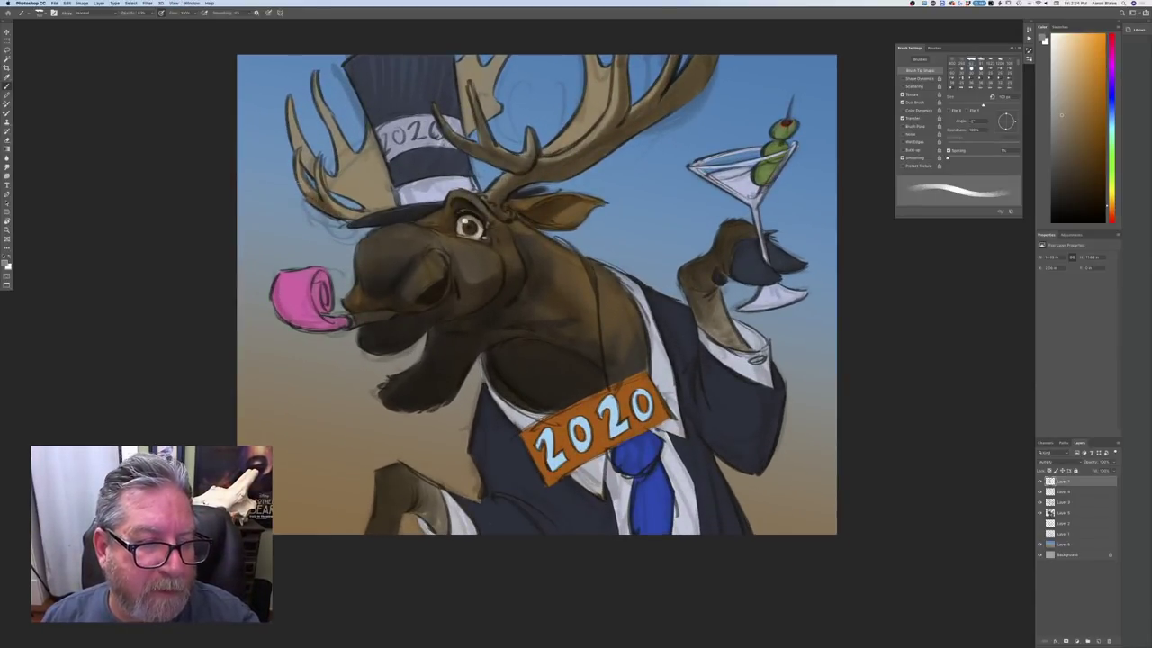
Shade the far antler's palm and tines beside the top hat, varying the brush size for finer shadows
{"action": "mouse_move", "coordinate": [364, 204]}
{"action": "left_mouse_down"}
{"action": "mouse_move", "coordinate": [327, 187]}
{"action": "mouse_move", "coordinate": [297, 147]}
{"action": "left_mouse_up"}
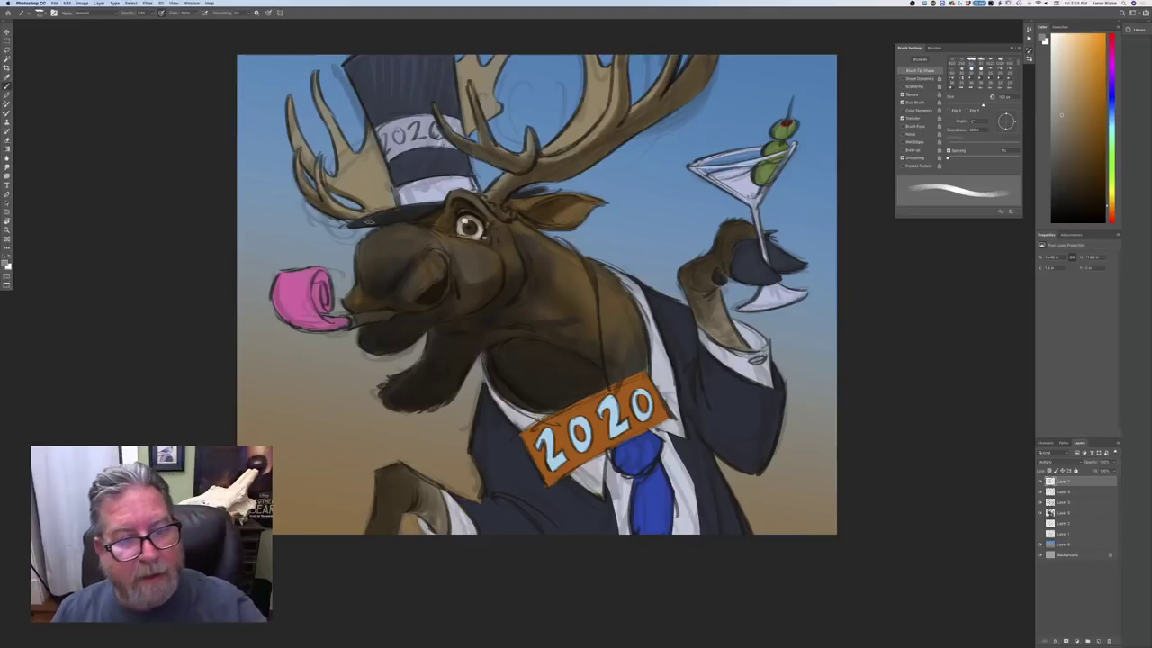
{"action": "key", "text": "["}
{"action": "key", "text": "["}
{"action": "key", "text": "["}
{"action": "key", "text": "["}
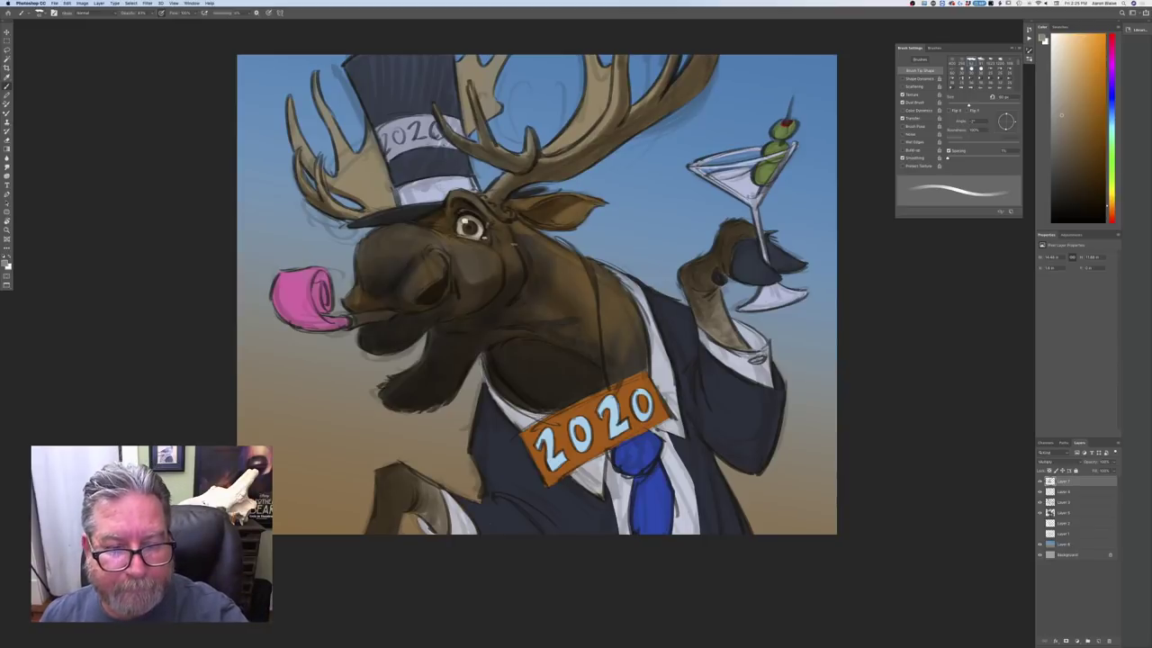
{"action": "key", "text": "]"}
{"action": "key", "text": "]"}
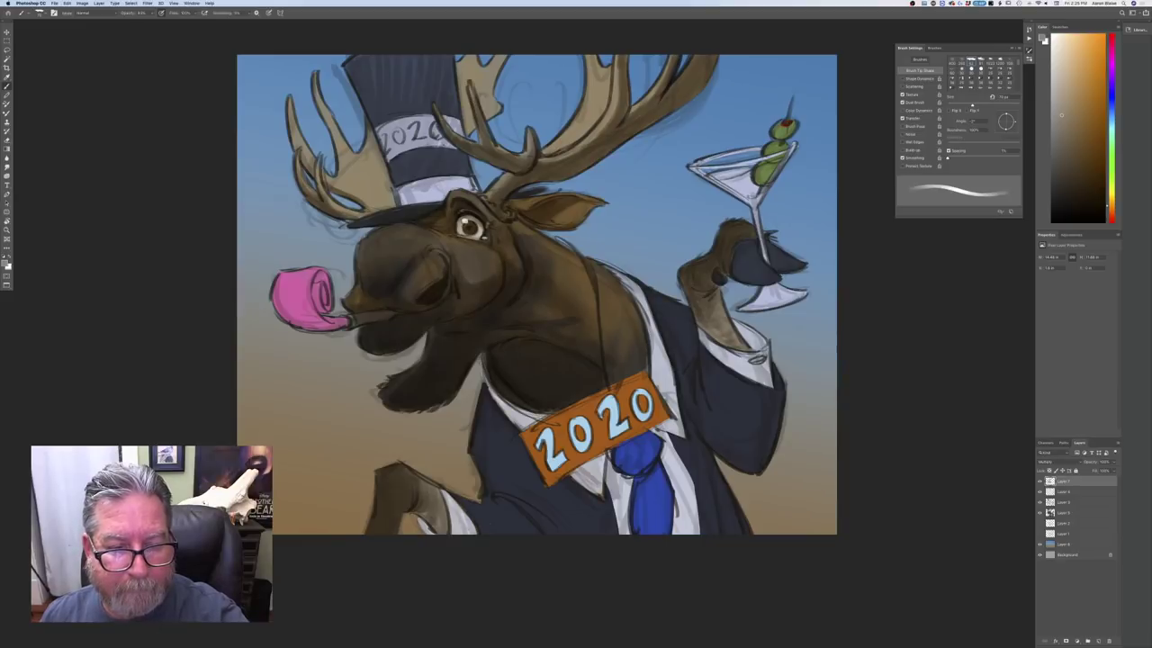
{"action": "key", "text": "["}
{"action": "key", "text": "["}
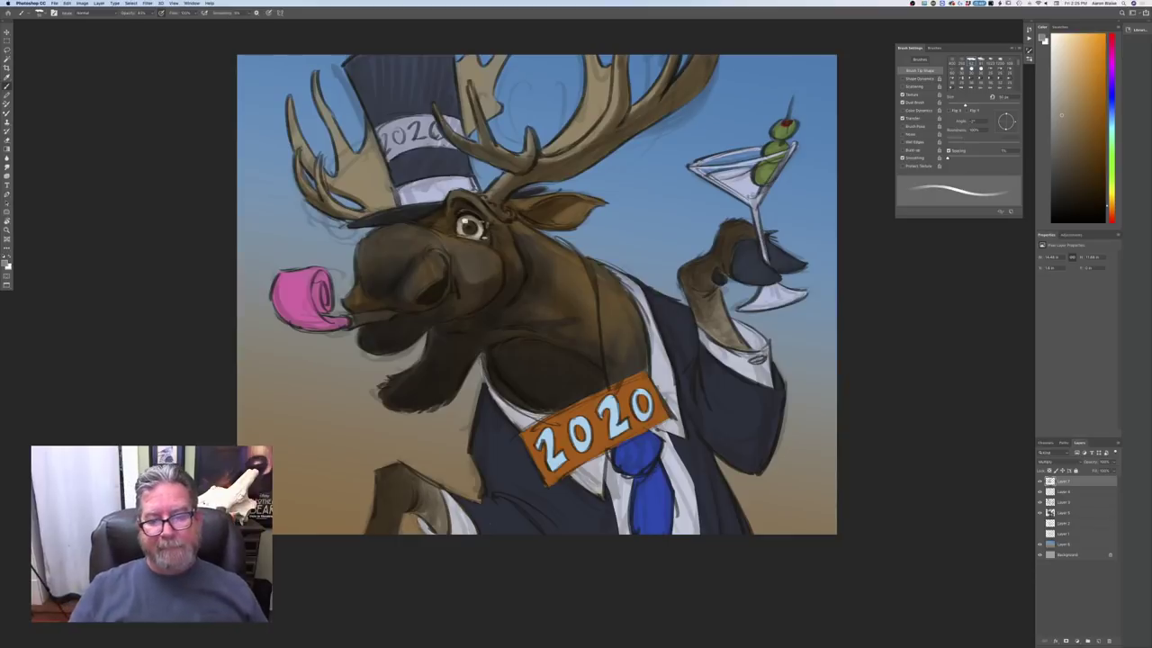
{"action": "key", "text": "bracketright"}
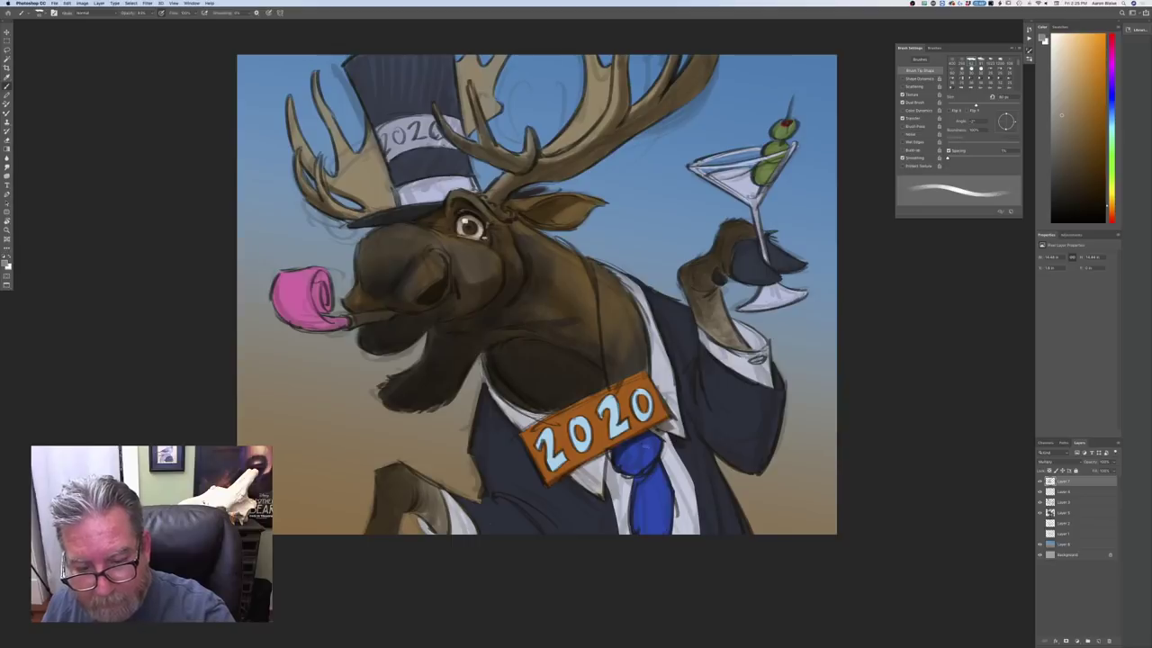
Enlarge the brush and shade the blue tie with its knot and the white shirt on both sides of it
{"action": "key", "text": "]"}
{"action": "key", "text": "]"}
{"action": "key", "text": "]"}
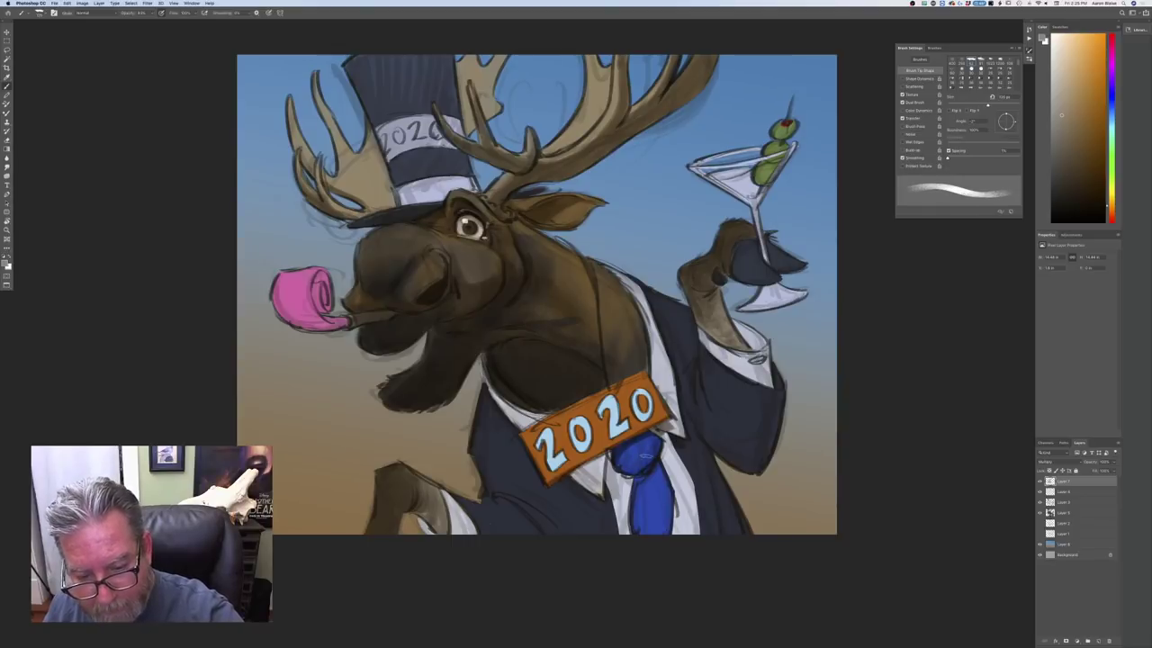
{"action": "mouse_move", "coordinate": [618, 450]}
{"action": "left_mouse_down"}
{"action": "mouse_move", "coordinate": [641, 490]}
{"action": "mouse_move", "coordinate": [641, 460]}
{"action": "mouse_move", "coordinate": [650, 474]}
{"action": "mouse_move", "coordinate": [634, 459]}
{"action": "mouse_move", "coordinate": [637, 536]}
{"action": "left_mouse_up"}
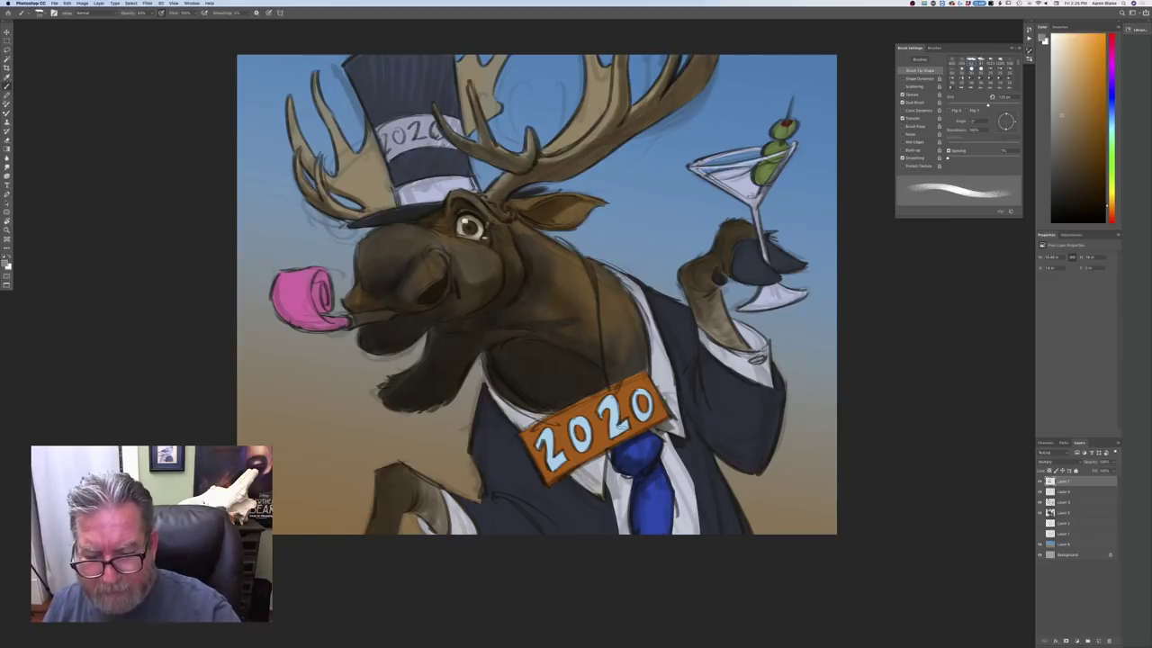
{"action": "left_click_drag", "start_coordinate": [670, 442], "coordinate": [697, 531]}
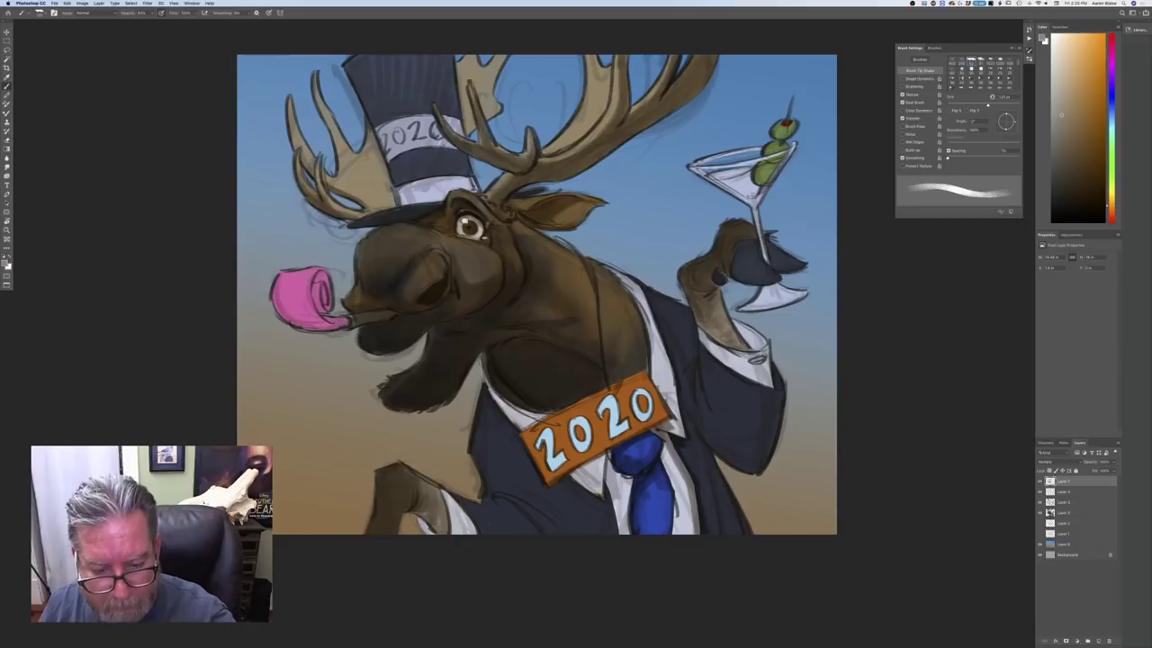
{"action": "left_click_drag", "start_coordinate": [617, 471], "coordinate": [609, 503]}
Shrink the brush and shade the white collar flap just below the 2020 sign
{"action": "key", "text": "bracketleft"}
{"action": "key", "text": "bracketleft"}
{"action": "key", "text": "bracketleft"}
{"action": "key", "text": "bracketleft"}
{"action": "key", "text": "bracketleft"}
{"action": "key", "text": "bracketleft"}
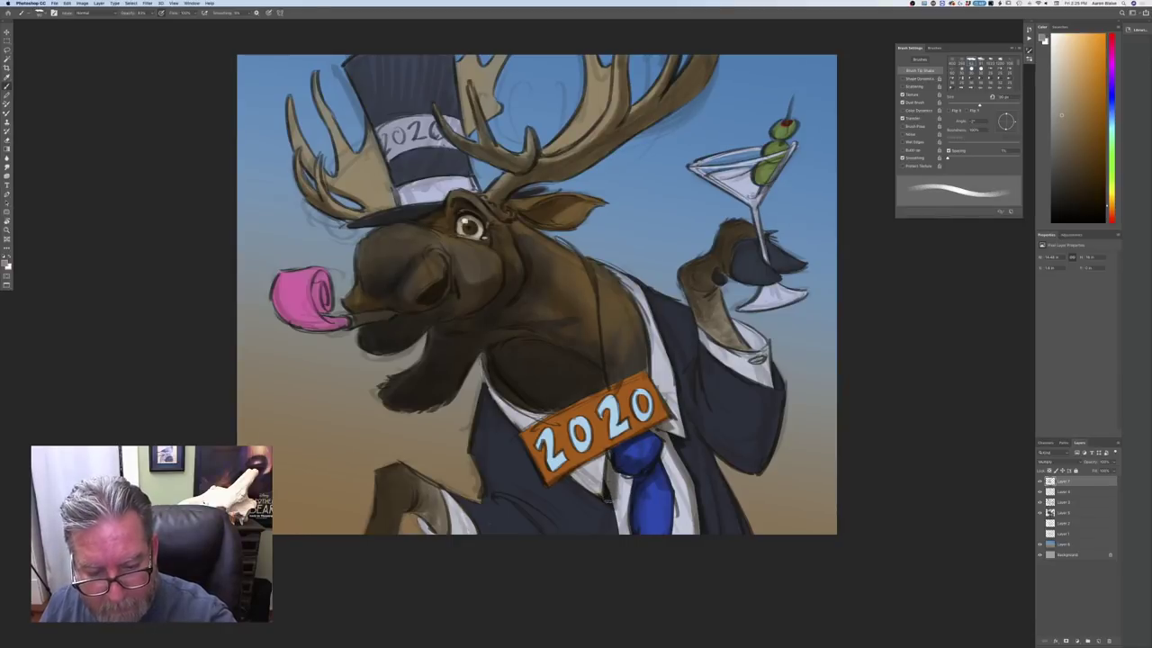
{"action": "mouse_move", "coordinate": [599, 457]}
{"action": "left_mouse_down"}
{"action": "mouse_move", "coordinate": [604, 494]}
{"action": "mouse_move", "coordinate": [596, 462]}
{"action": "mouse_move", "coordinate": [574, 475]}
{"action": "left_mouse_up"}
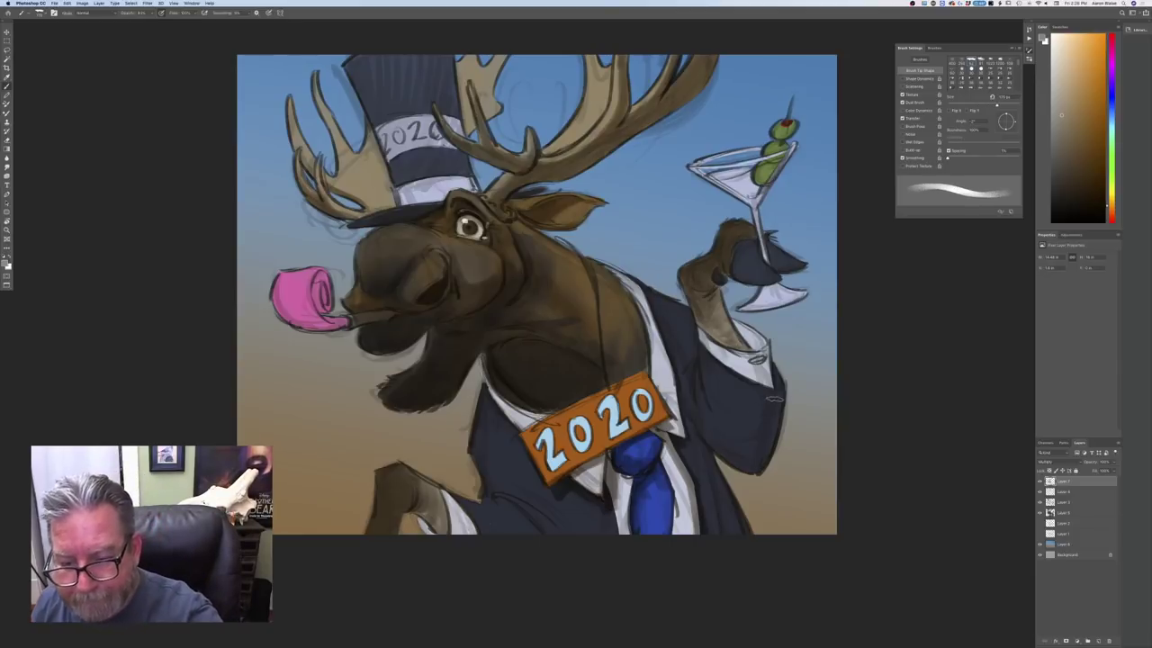
Shade the raised shirt cuff, the martini glass base, and the hoof and forearm holding the glass, adjusting the brush size
{"action": "mouse_move", "coordinate": [764, 353]}
{"action": "left_mouse_down"}
{"action": "mouse_move", "coordinate": [767, 382]}
{"action": "mouse_move", "coordinate": [754, 356]}
{"action": "mouse_move", "coordinate": [756, 380]}
{"action": "mouse_move", "coordinate": [729, 358]}
{"action": "mouse_move", "coordinate": [759, 376]}
{"action": "mouse_move", "coordinate": [743, 326]}
{"action": "mouse_move", "coordinate": [763, 340]}
{"action": "mouse_move", "coordinate": [736, 326]}
{"action": "mouse_move", "coordinate": [754, 344]}
{"action": "left_mouse_up"}
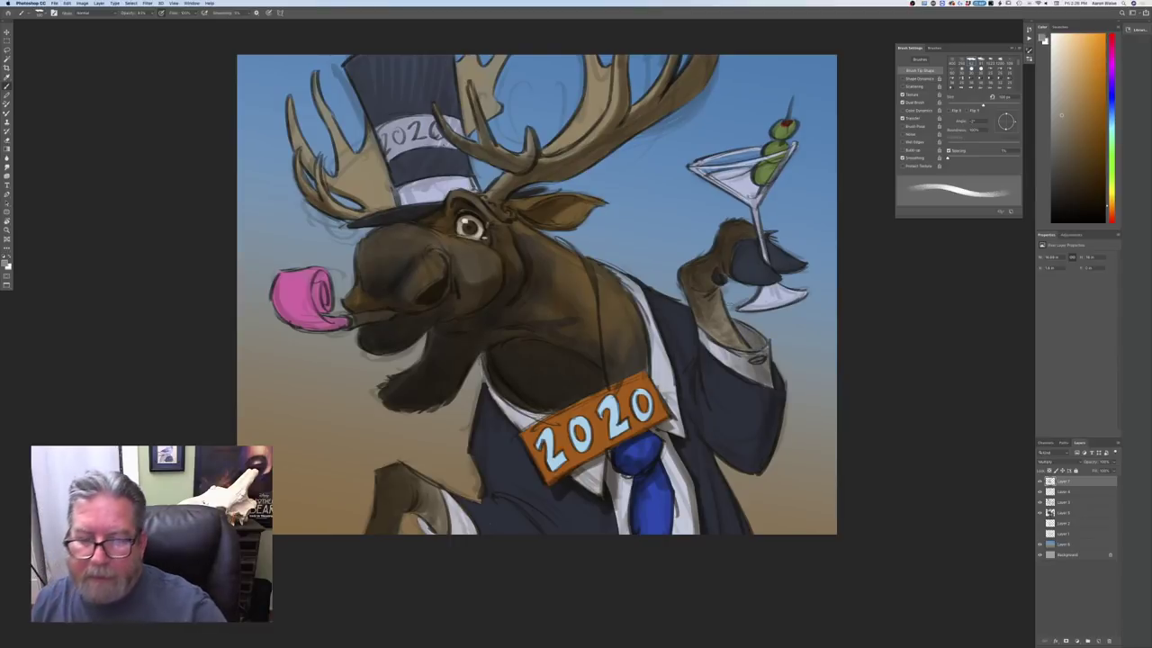
{"action": "left_click_drag", "start_coordinate": [778, 290], "coordinate": [749, 304]}
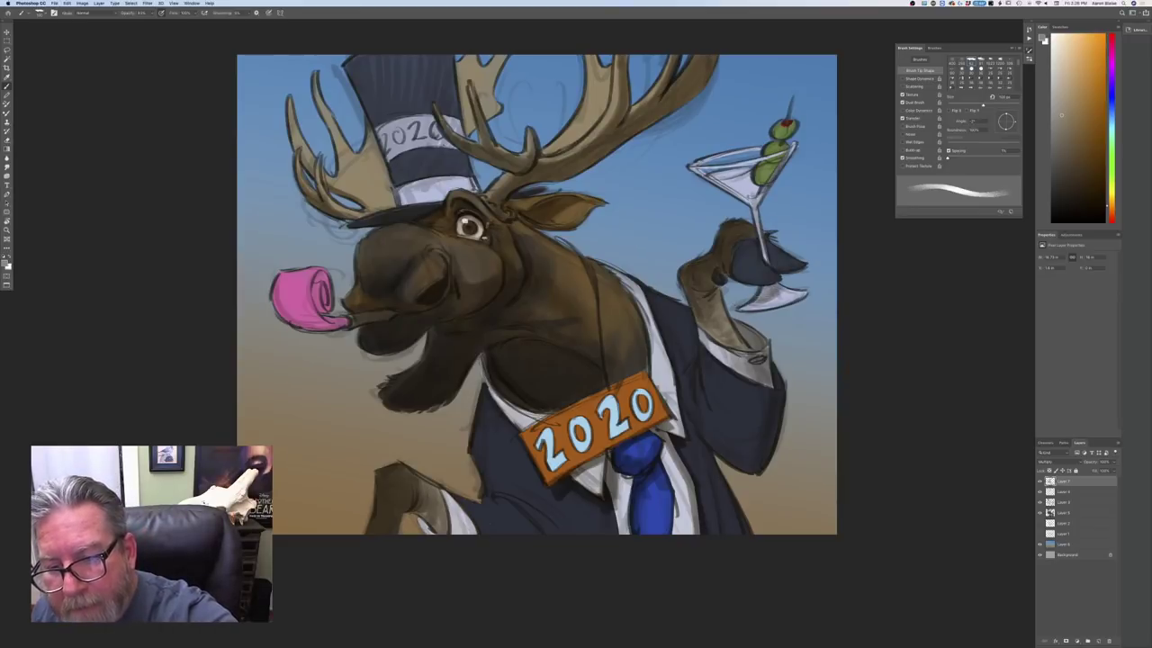
{"action": "mouse_move", "coordinate": [781, 269]}
{"action": "left_mouse_down"}
{"action": "mouse_move", "coordinate": [772, 252]}
{"action": "mouse_move", "coordinate": [785, 267]}
{"action": "mouse_move", "coordinate": [774, 254]}
{"action": "mouse_move", "coordinate": [738, 270]}
{"action": "mouse_move", "coordinate": [732, 241]}
{"action": "mouse_move", "coordinate": [715, 279]}
{"action": "mouse_move", "coordinate": [695, 286]}
{"action": "mouse_move", "coordinate": [709, 326]}
{"action": "left_mouse_up"}
{"action": "key", "text": "bracketright"}
{"action": "key", "text": "bracketleft"}
{"action": "key", "text": "bracketleft"}
{"action": "key", "text": "bracketleft"}
{"action": "key", "text": "bracketleft"}
{"action": "key", "text": "bracketleft"}
{"action": "key", "text": "bracketleft"}
{"action": "key", "text": "bracketright"}
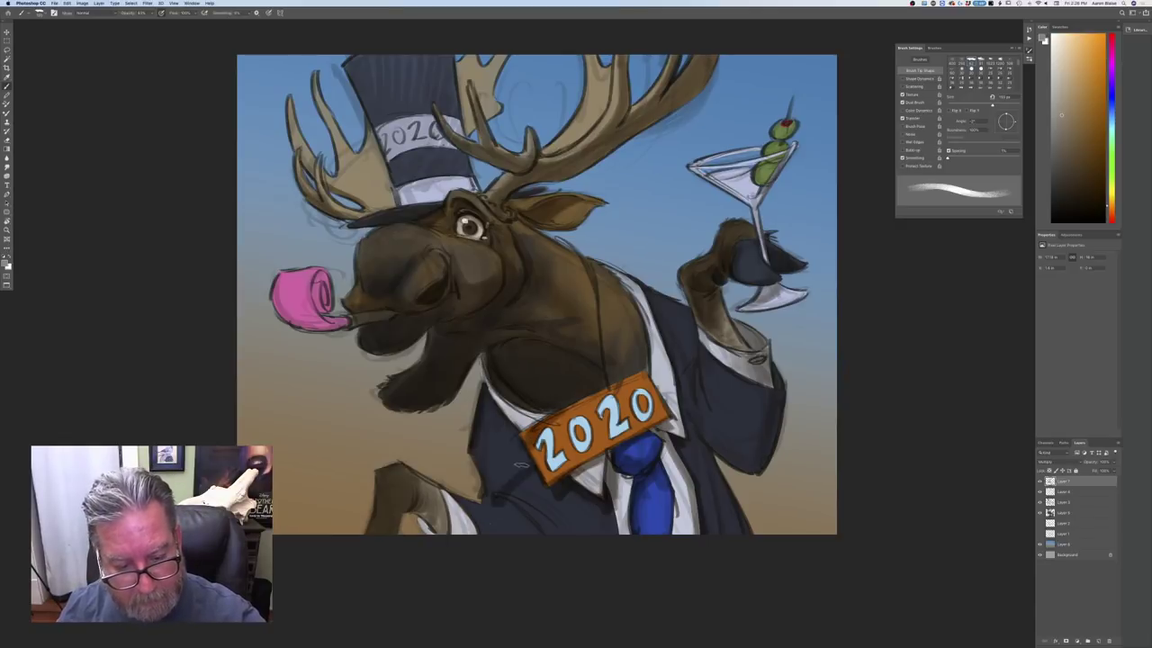
Shade the suit jacket under the chin, along its lower front, and beneath the raised arm's sleeve and elbow
{"action": "mouse_move", "coordinate": [496, 422]}
{"action": "left_mouse_down"}
{"action": "mouse_move", "coordinate": [498, 481]}
{"action": "mouse_move", "coordinate": [484, 470]}
{"action": "mouse_move", "coordinate": [486, 400]}
{"action": "mouse_move", "coordinate": [501, 425]}
{"action": "mouse_move", "coordinate": [534, 419]}
{"action": "mouse_move", "coordinate": [516, 432]}
{"action": "mouse_move", "coordinate": [525, 410]}
{"action": "mouse_move", "coordinate": [503, 394]}
{"action": "left_mouse_up"}
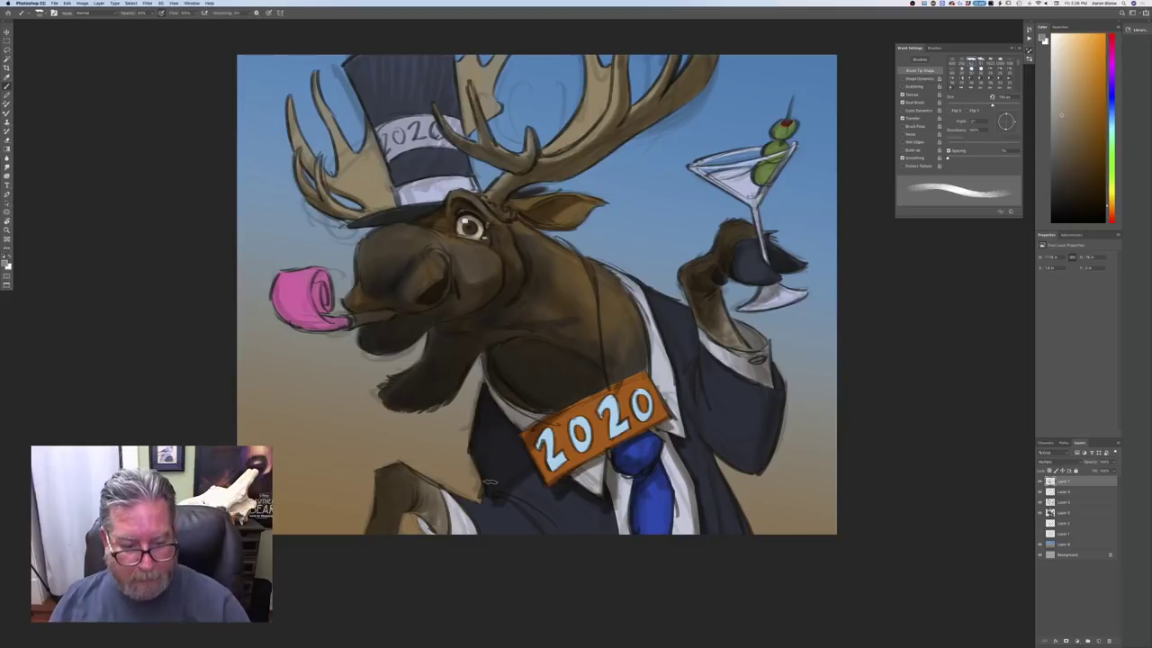
{"action": "mouse_move", "coordinate": [502, 504]}
{"action": "left_mouse_down"}
{"action": "mouse_move", "coordinate": [549, 533]}
{"action": "mouse_move", "coordinate": [628, 547]}
{"action": "left_mouse_up"}
{"action": "mouse_move", "coordinate": [709, 439]}
{"action": "left_mouse_down"}
{"action": "mouse_move", "coordinate": [752, 465]}
{"action": "mouse_move", "coordinate": [740, 462]}
{"action": "left_mouse_up"}
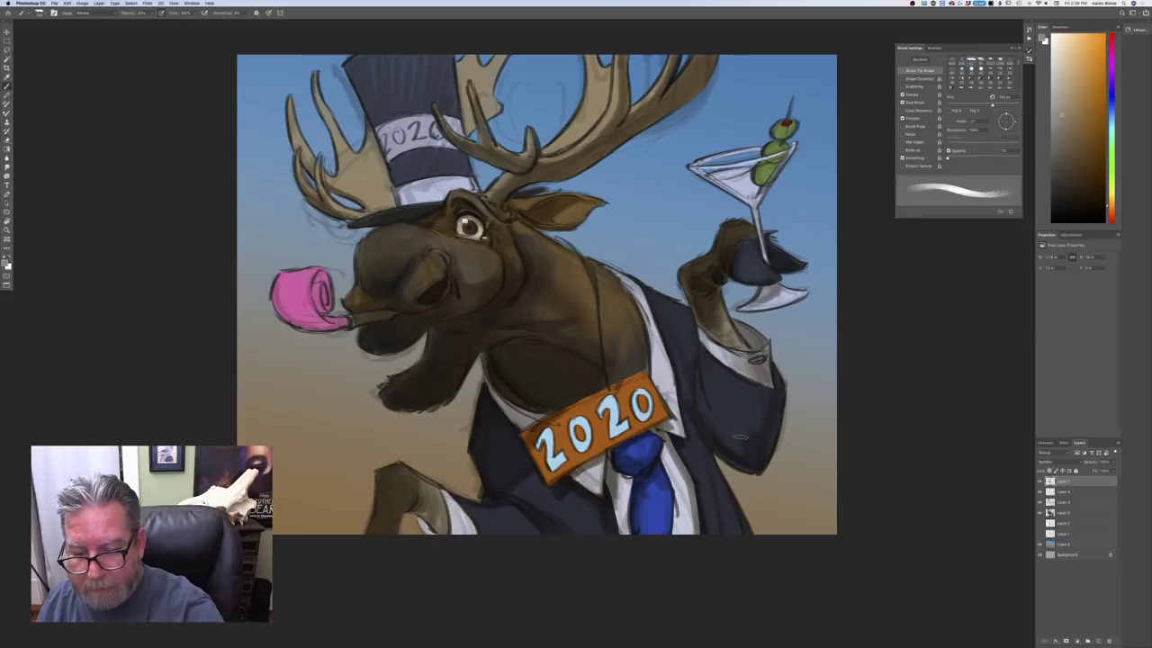
{"action": "left_click_drag", "start_coordinate": [756, 399], "coordinate": [738, 438]}
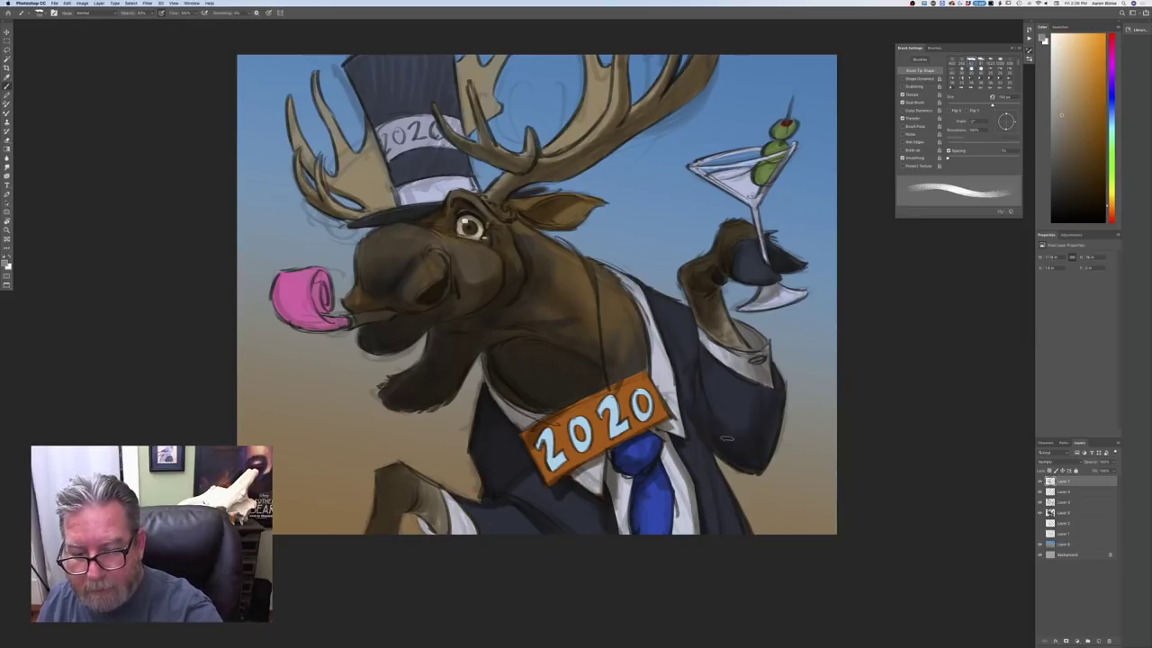
{"action": "mouse_move", "coordinate": [686, 406]}
{"action": "left_mouse_down"}
{"action": "mouse_move", "coordinate": [726, 496]}
{"action": "mouse_move", "coordinate": [691, 427]}
{"action": "mouse_move", "coordinate": [727, 536]}
{"action": "mouse_move", "coordinate": [740, 539]}
{"action": "mouse_move", "coordinate": [718, 482]}
{"action": "left_mouse_up"}
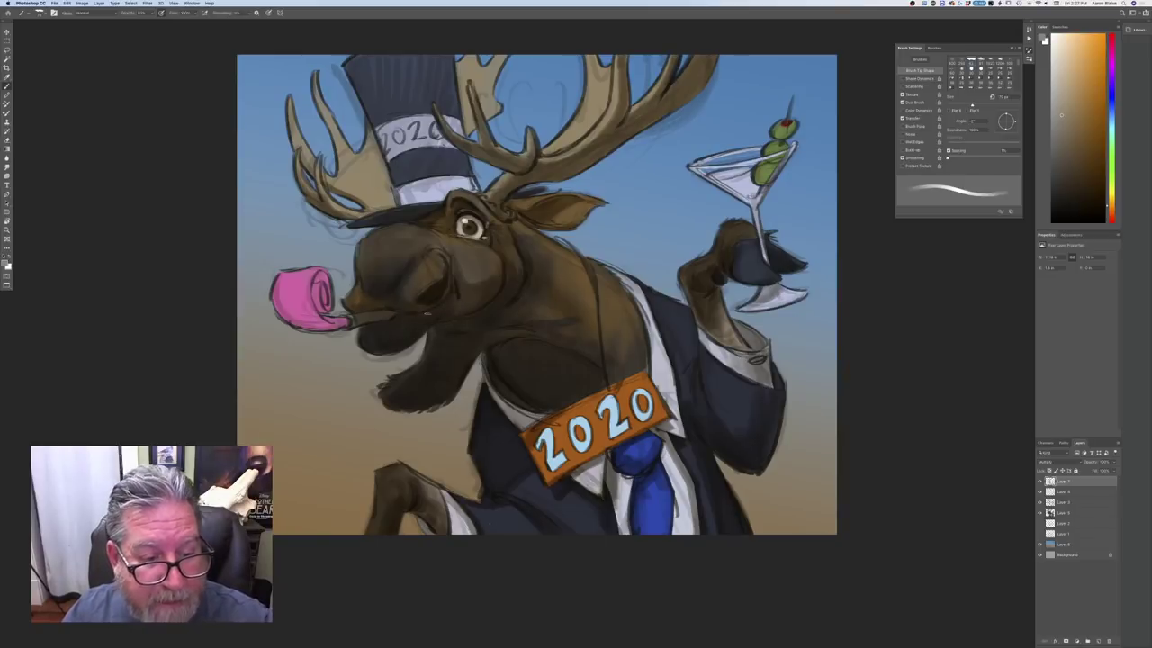
Choose a dark navy foreground color, paint the party blower's mouthpiece on the flat color layer, and check the drawing at a smaller size
{"action": "left_click", "coordinate": [7, 263]}
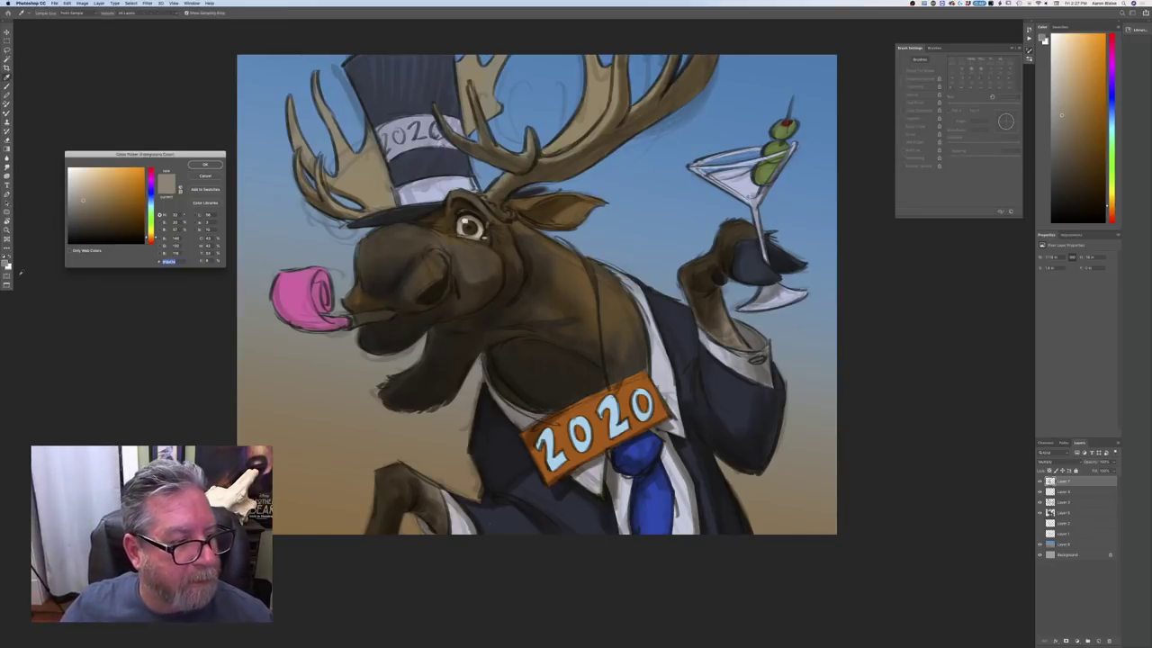
{"action": "left_click_drag", "start_coordinate": [150, 205], "coordinate": [150, 196]}
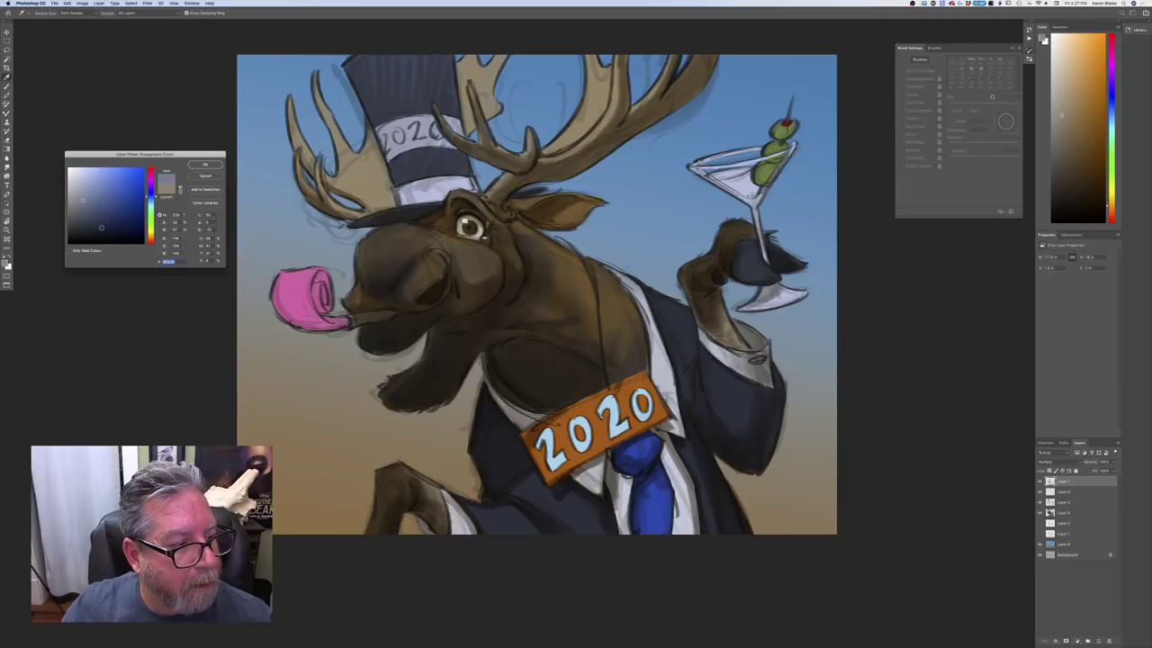
{"action": "left_click", "coordinate": [205, 164]}
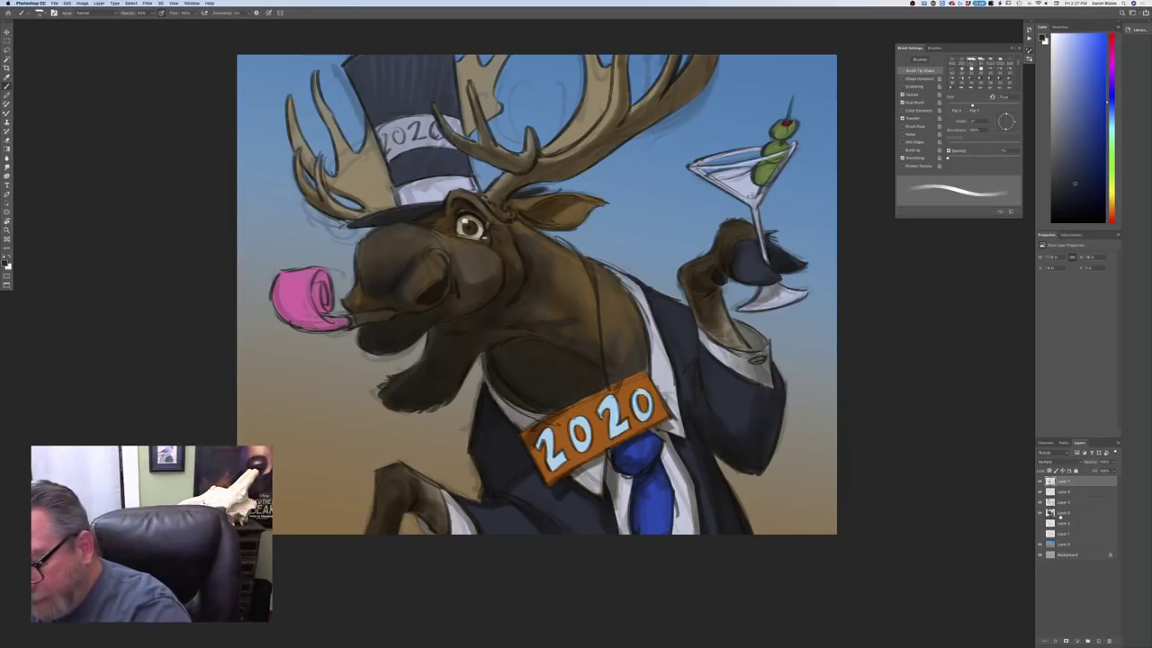
{"action": "left_click", "coordinate": [1051, 511]}
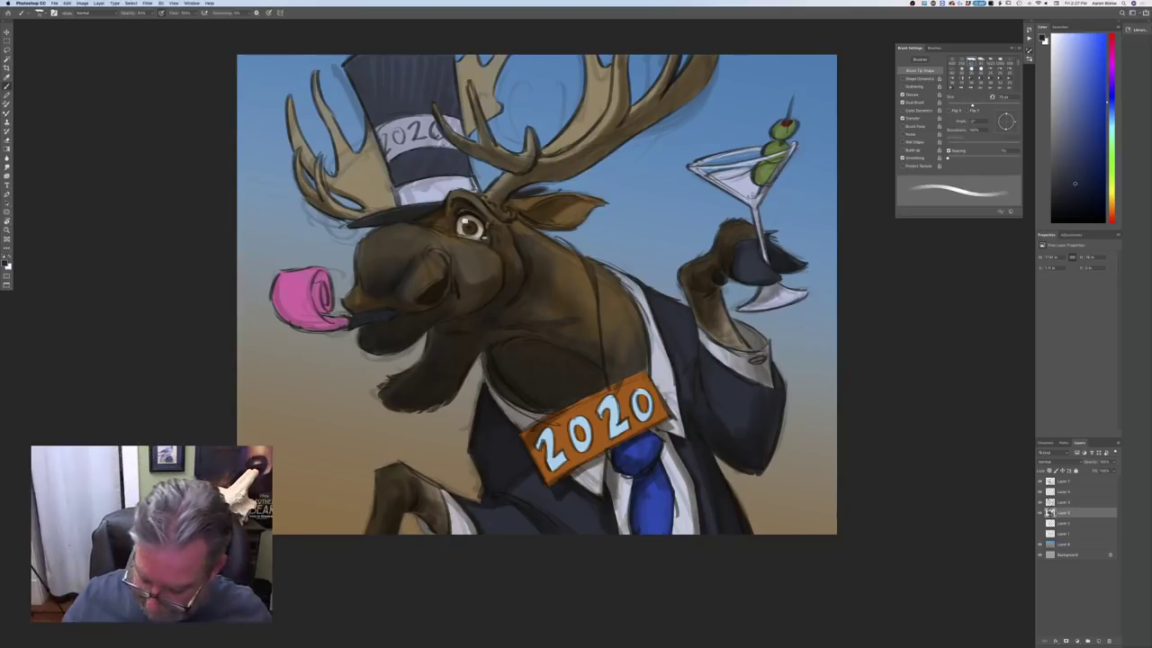
{"action": "key", "text": "super+minus"}
{"action": "key", "text": "super+minus"}
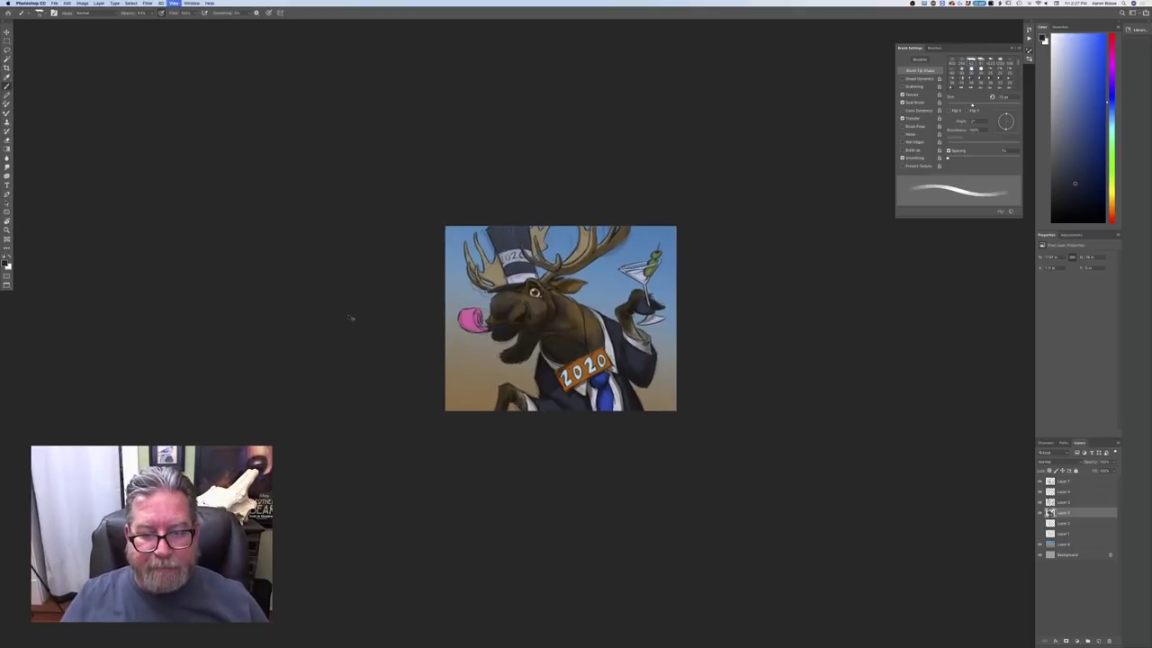
{"action": "key", "text": "super+plus"}
{"action": "key", "text": "super+plus"}
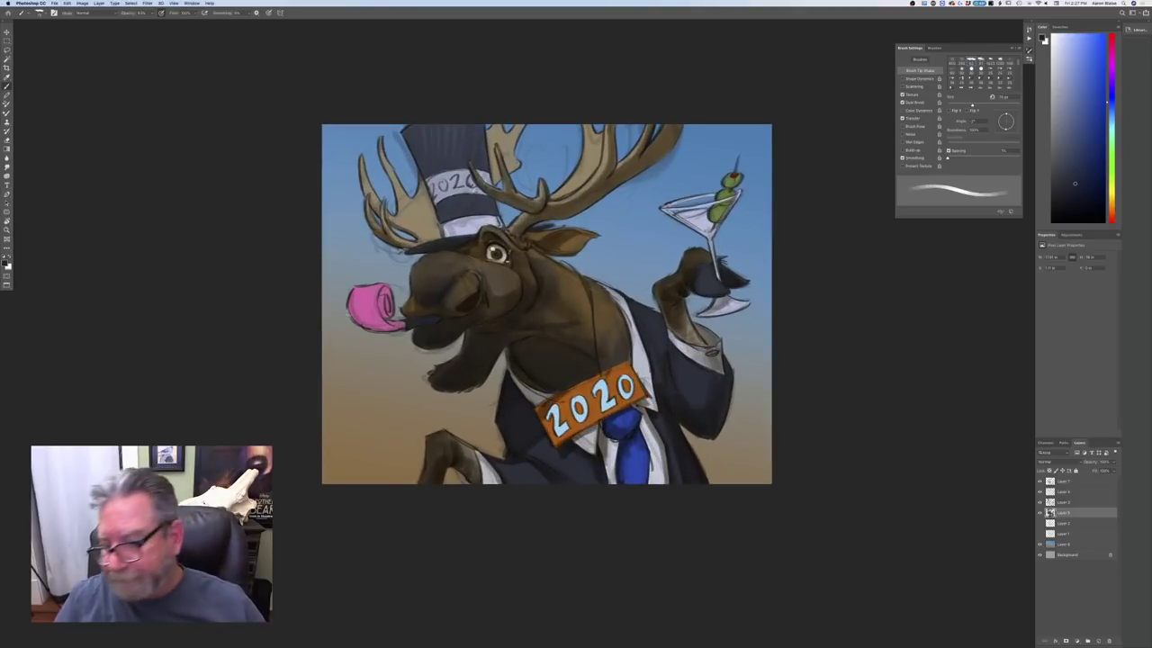
Hide the rough sketch layer and add a new layer above the shadow layer, set to Overlay
{"action": "left_click", "coordinate": [1039, 502]}
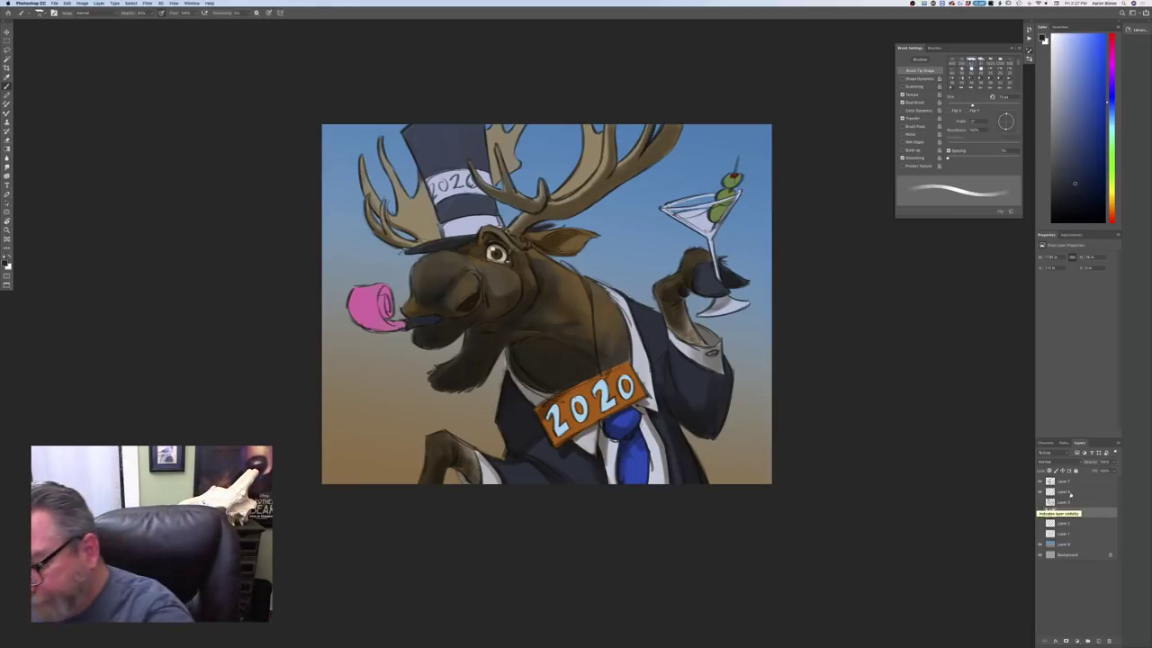
{"action": "left_click", "coordinate": [1065, 484]}
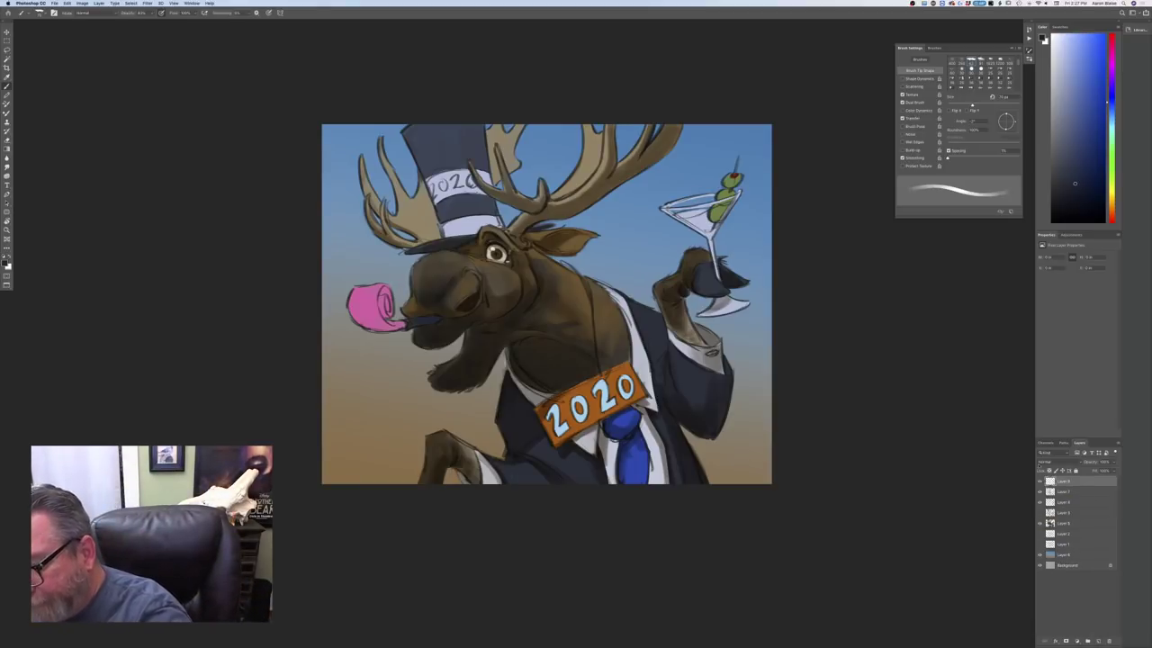
{"action": "left_click", "coordinate": [1047, 462]}
{"action": "left_click", "coordinate": [1046, 533]}
Set the background color to a pale warm beige
{"action": "left_click", "coordinate": [6, 259]}
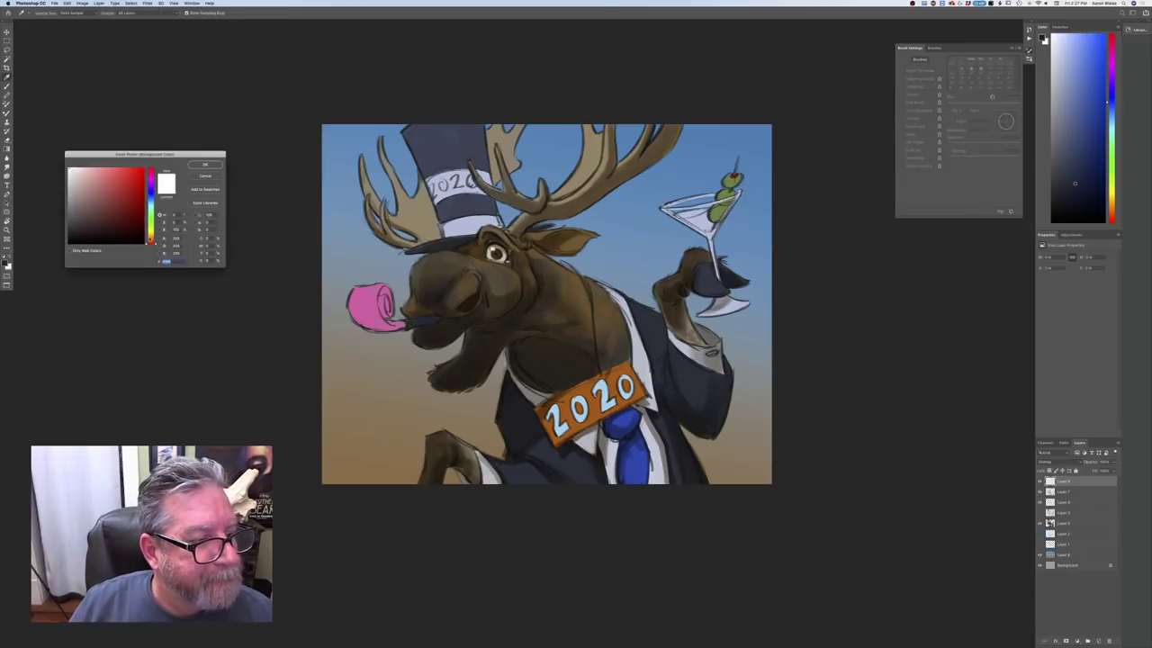
{"action": "left_click", "coordinate": [150, 237]}
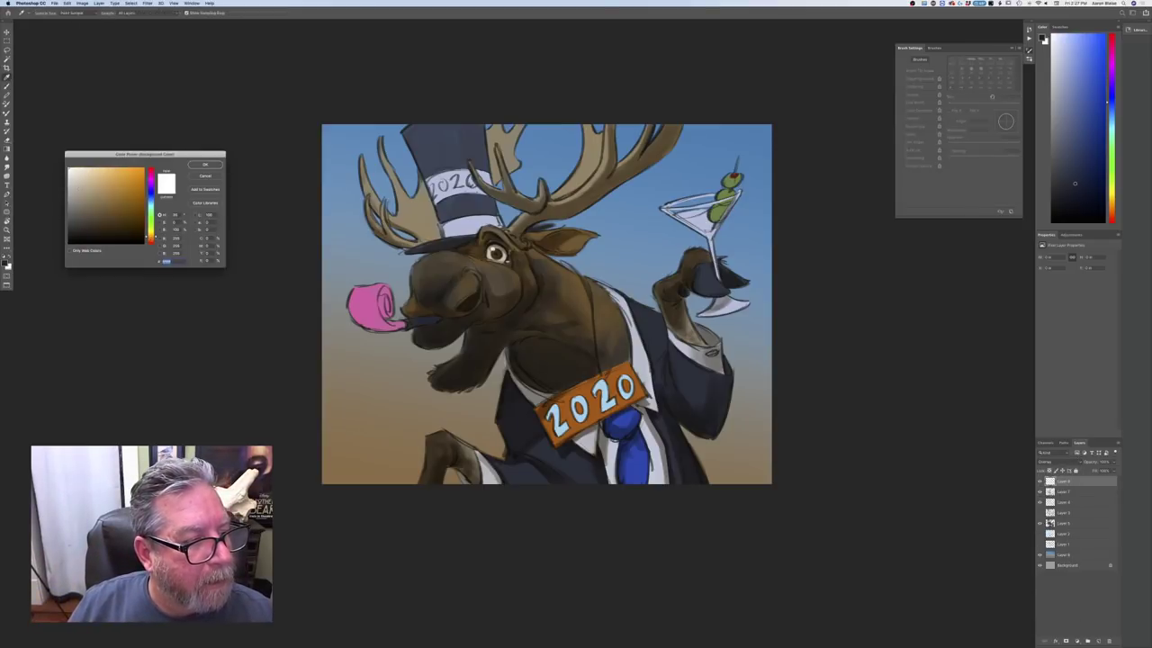
{"action": "left_click", "coordinate": [78, 187]}
{"action": "left_click", "coordinate": [197, 166]}
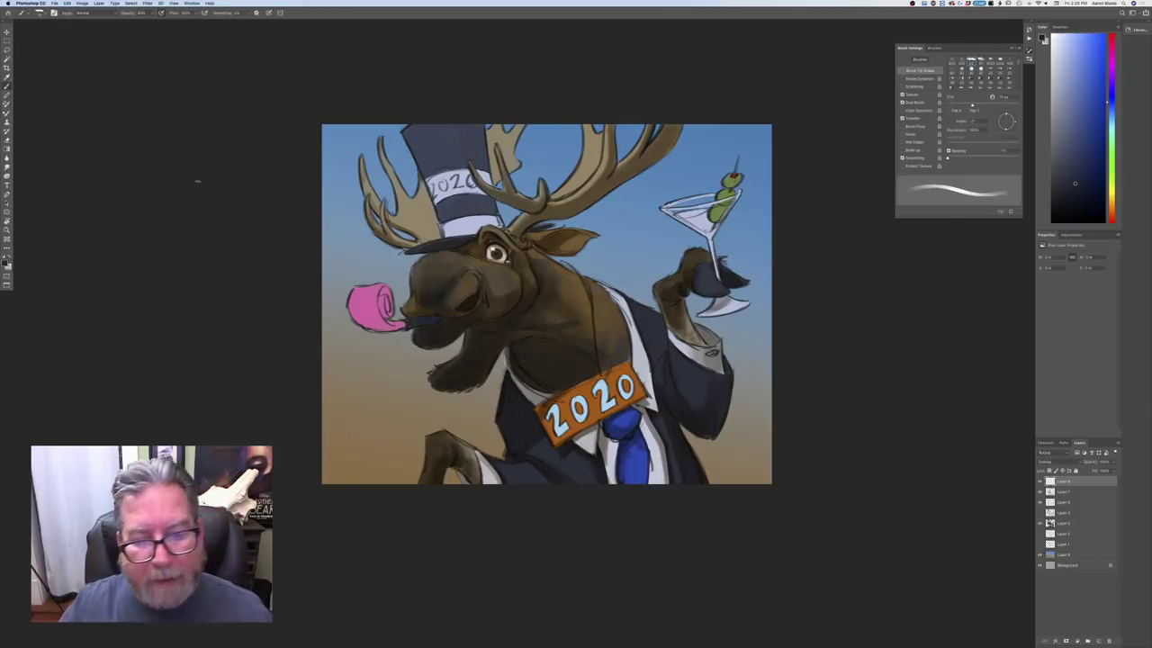
Adjust the brush size and try a stroke along the top of the moose's neck on the Overlay layer
{"action": "key", "text": "bracketright"}
{"action": "key", "text": "bracketright"}
{"action": "key", "text": "bracketright"}
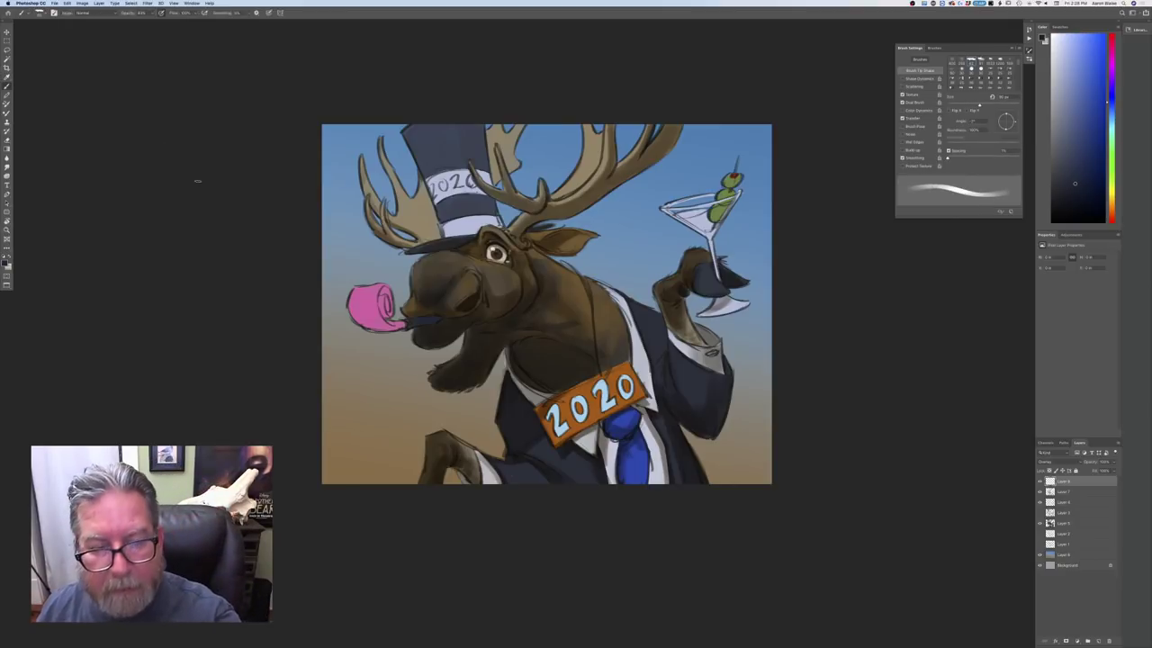
{"action": "key", "text": "bracketleft"}
{"action": "key", "text": "bracketleft"}
{"action": "left_click_drag", "start_coordinate": [531, 253], "coordinate": [560, 272]}
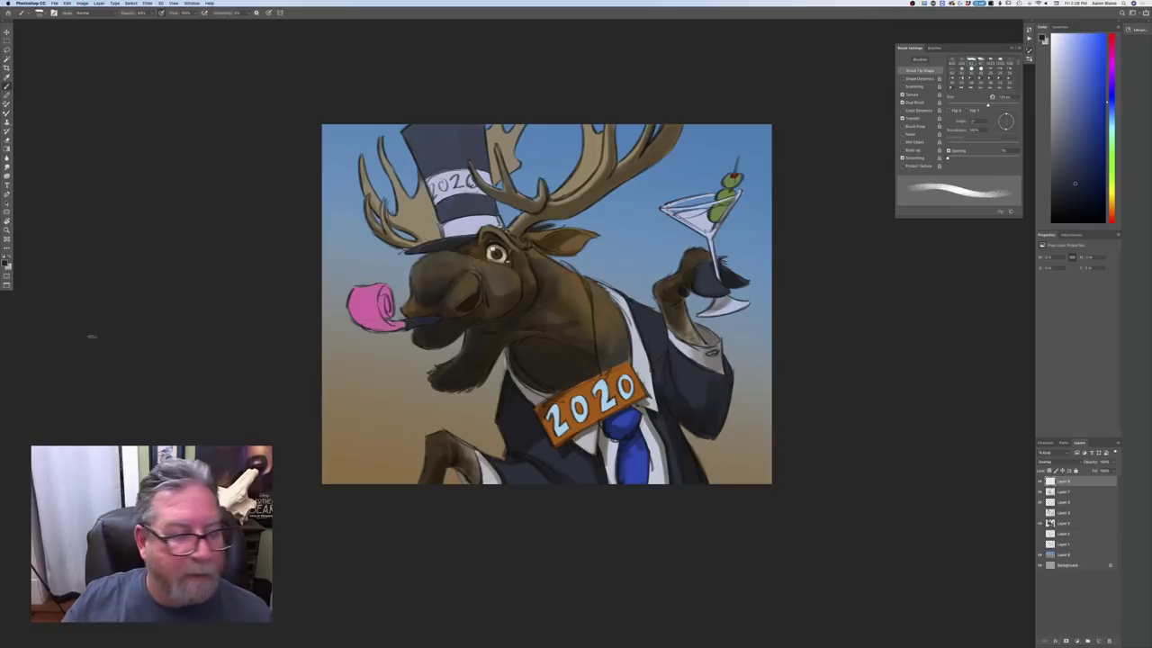
Set the foreground color to a pale warm beige for the highlights
{"action": "left_click", "coordinate": [6, 262]}
{"action": "left_click", "coordinate": [151, 236]}
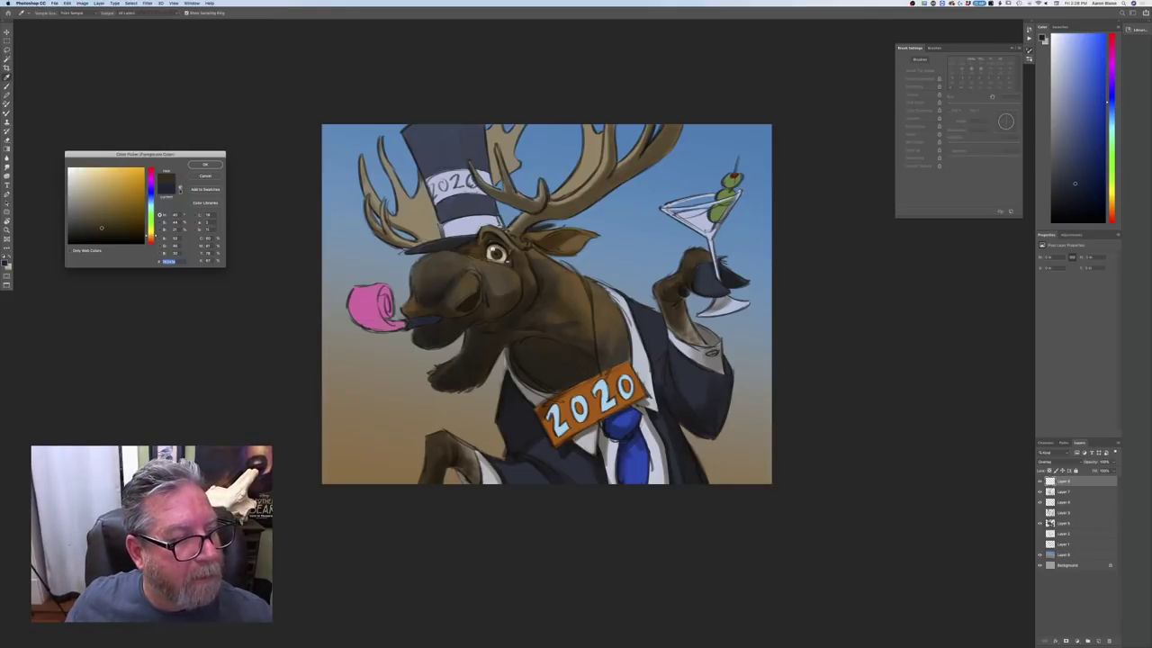
{"action": "left_click", "coordinate": [78, 187]}
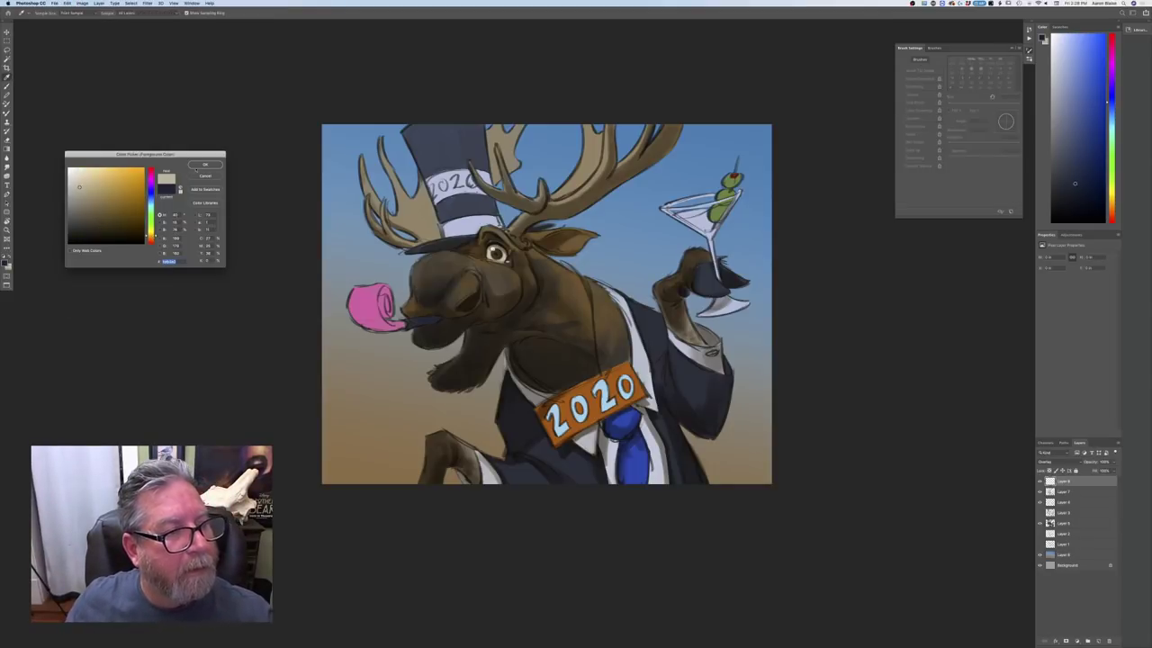
{"action": "left_click", "coordinate": [205, 165]}
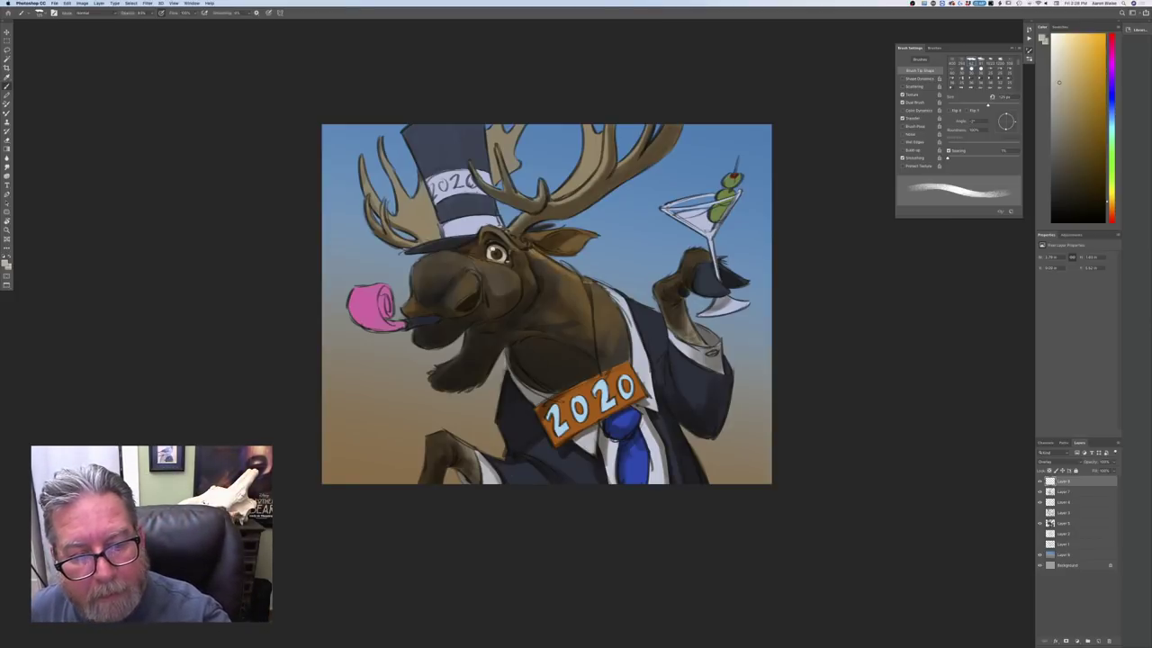
Enlarge the brush and paint soft highlights along the upper side of the moose's neck on the Overlay layer
{"action": "key", "text": "bracketright"}
{"action": "key", "text": "bracketright"}
{"action": "key", "text": "bracketright"}
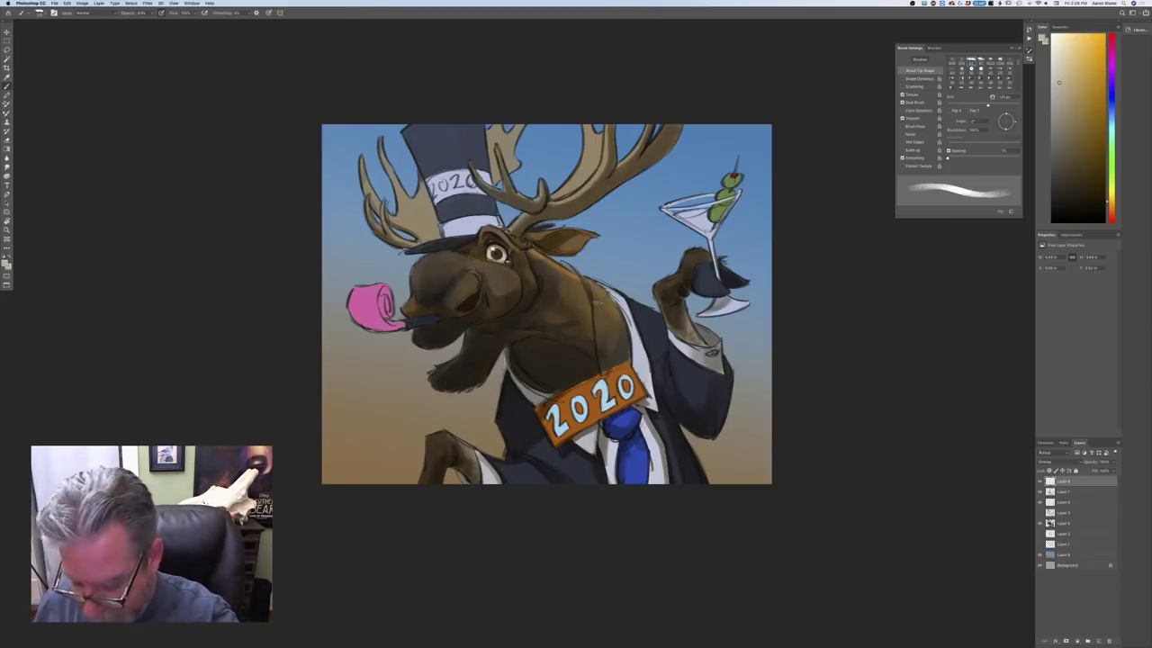
{"action": "left_click_drag", "start_coordinate": [590, 302], "coordinate": [578, 290]}
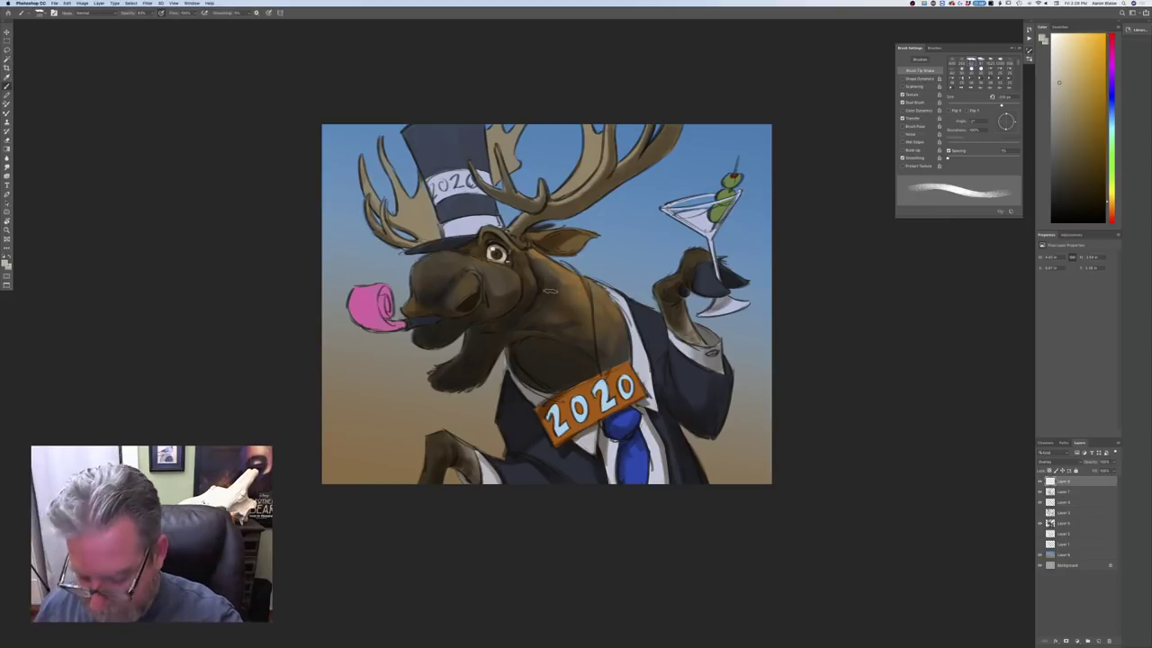
Shrink the brush and paint a small highlight along the brow above the moose's eye on the Overlay layer
{"action": "key", "text": "bracketleft"}
{"action": "key", "text": "bracketleft"}
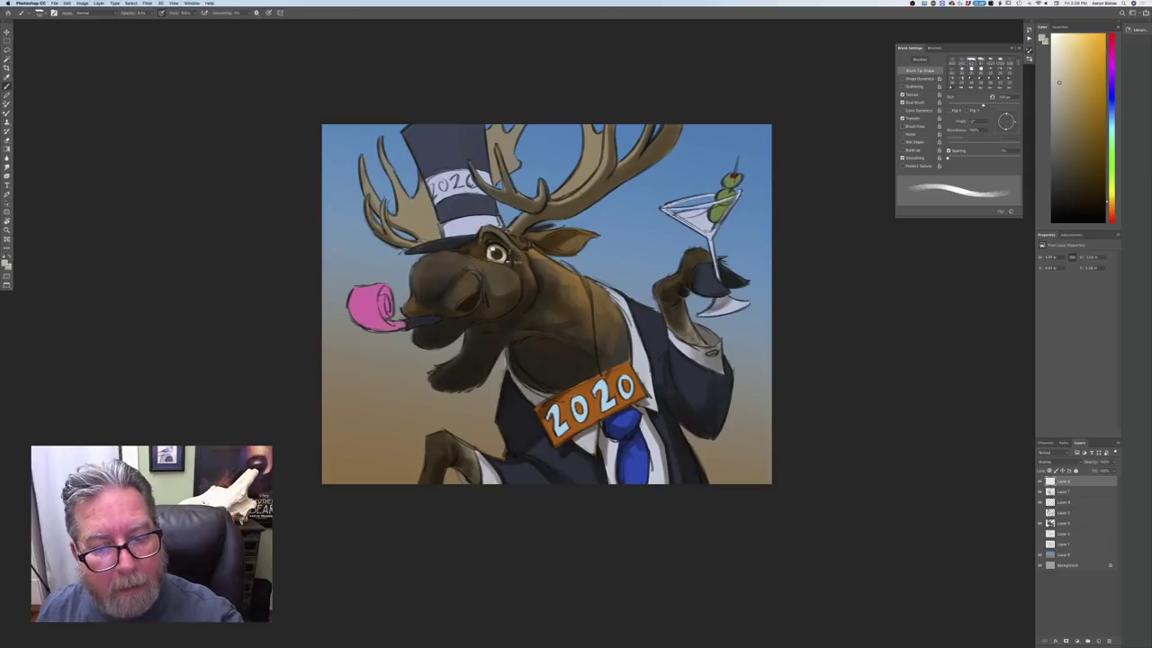
{"action": "key", "text": "bracketleft"}
{"action": "key", "text": "bracketleft"}
{"action": "left_click_drag", "start_coordinate": [508, 238], "coordinate": [499, 234]}
Adjust the brush size and paint soft highlights along the bridge of the moose's snout on the Overlay layer
{"action": "key", "text": "bracketright"}
{"action": "key", "text": "bracketright"}
{"action": "key", "text": "bracketright"}
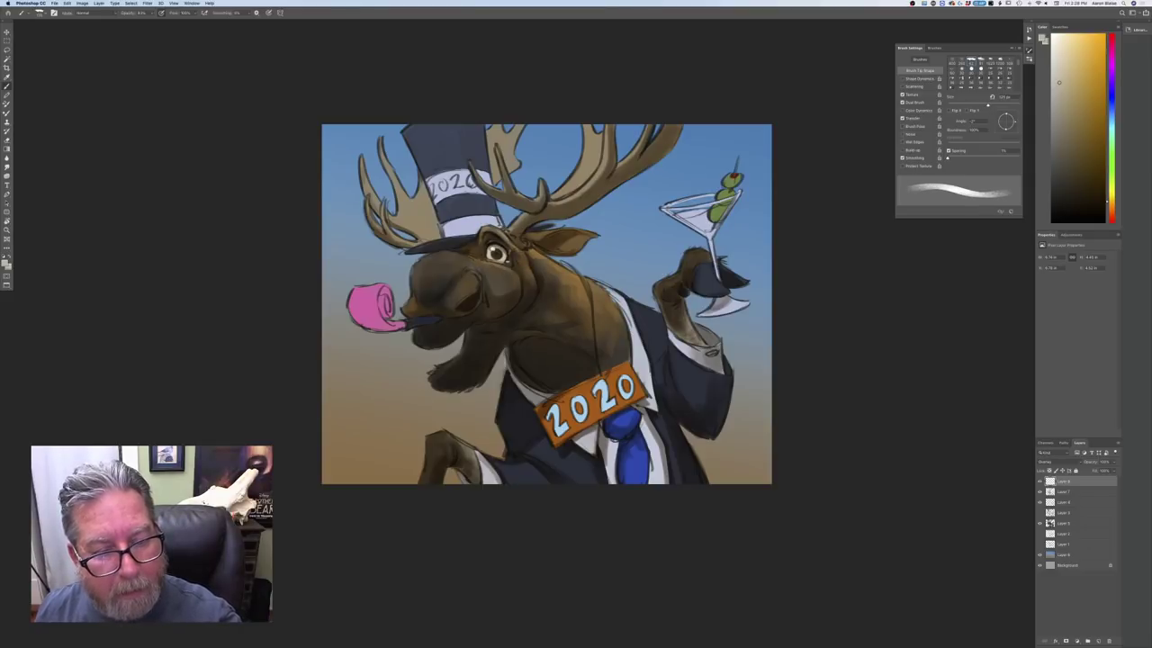
{"action": "key", "text": "bracketleft"}
{"action": "key", "text": "bracketleft"}
{"action": "key", "text": "bracketleft"}
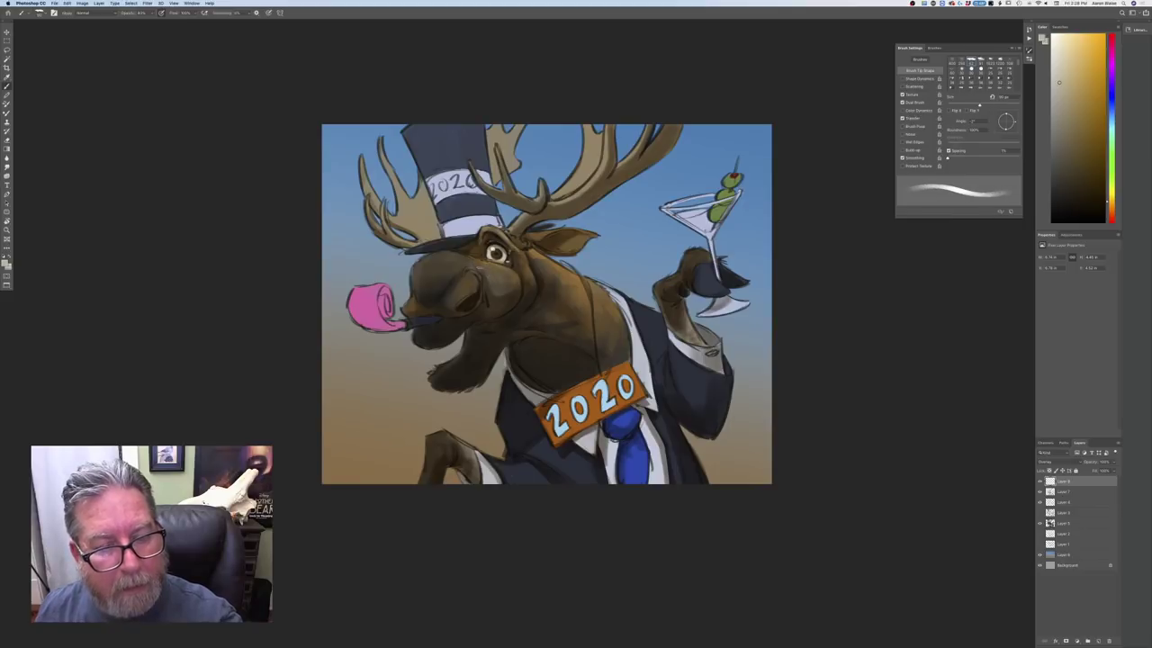
{"action": "key", "text": "bracketright"}
{"action": "key", "text": "bracketright"}
{"action": "left_click_drag", "start_coordinate": [449, 255], "coordinate": [465, 259]}
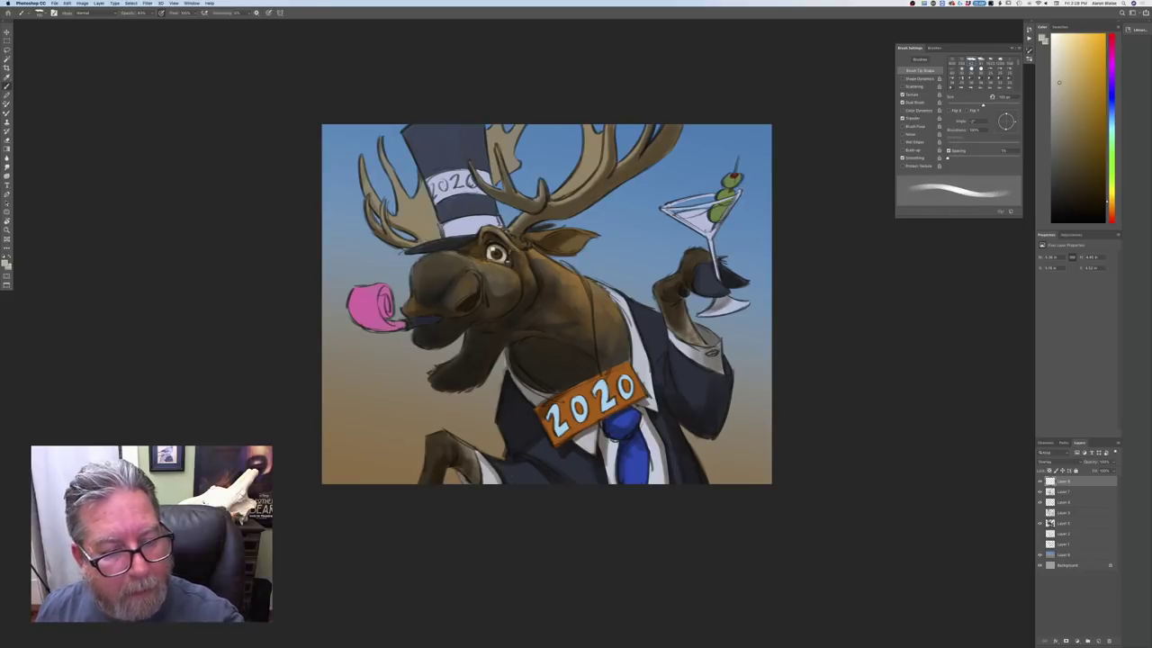
{"action": "key", "text": "bracketright"}
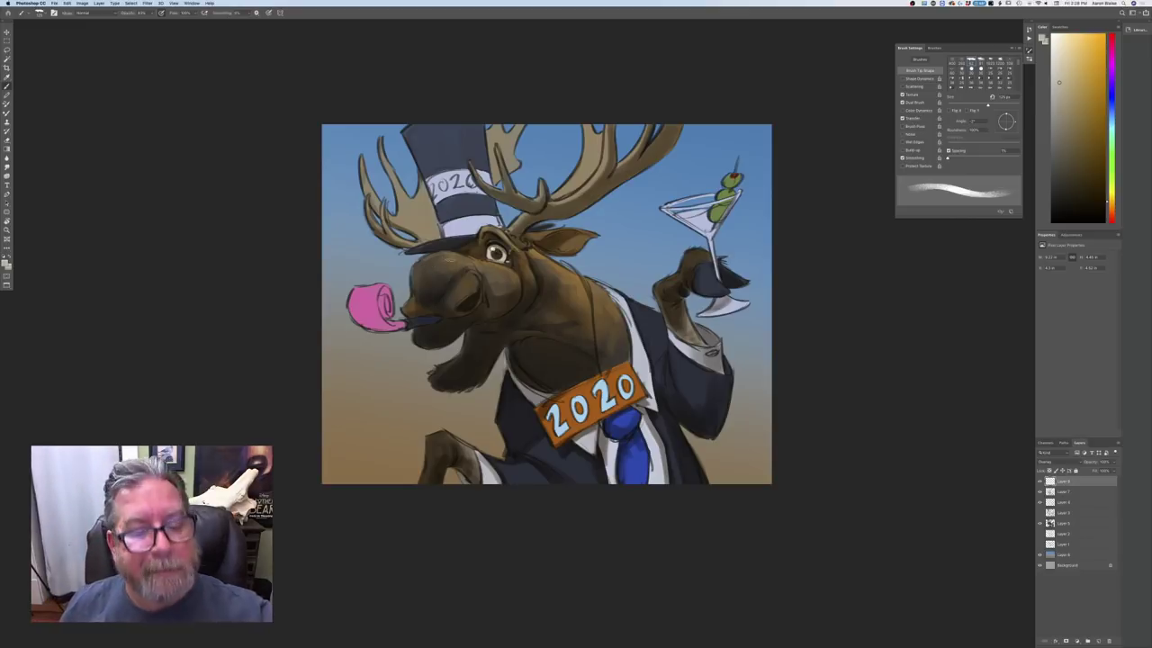
{"action": "key", "text": "bracketleft"}
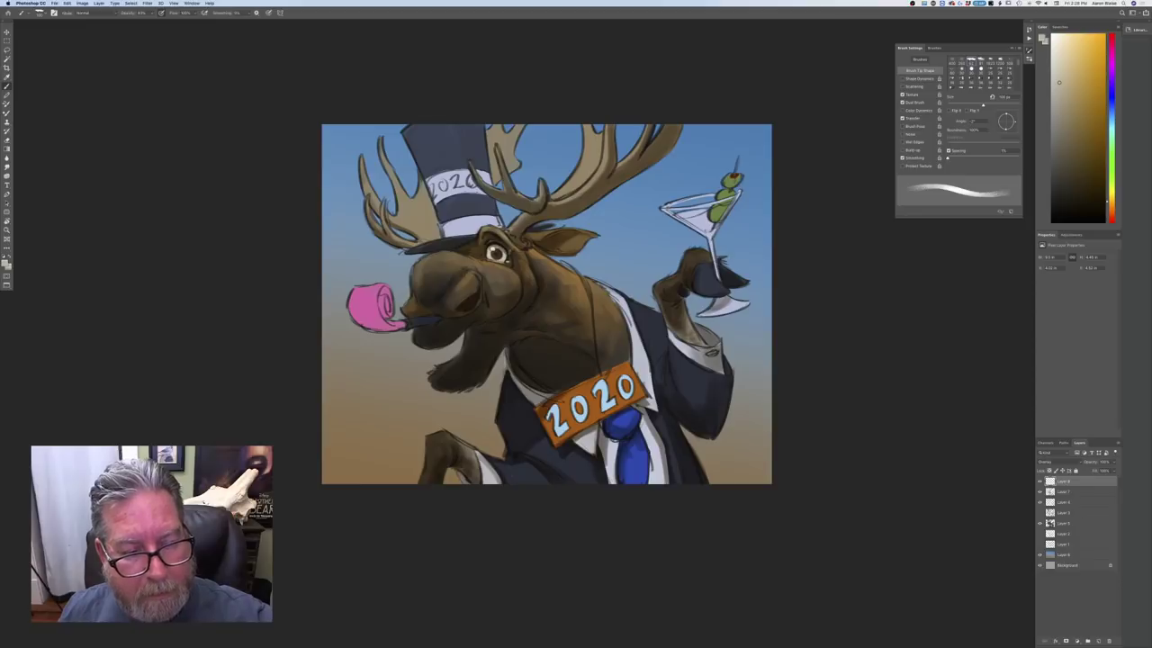
Reduce the brush and paint fine highlights on the moose's ear, raised hand and the top of the lowered wrist
{"action": "key", "text": "bracketleft"}
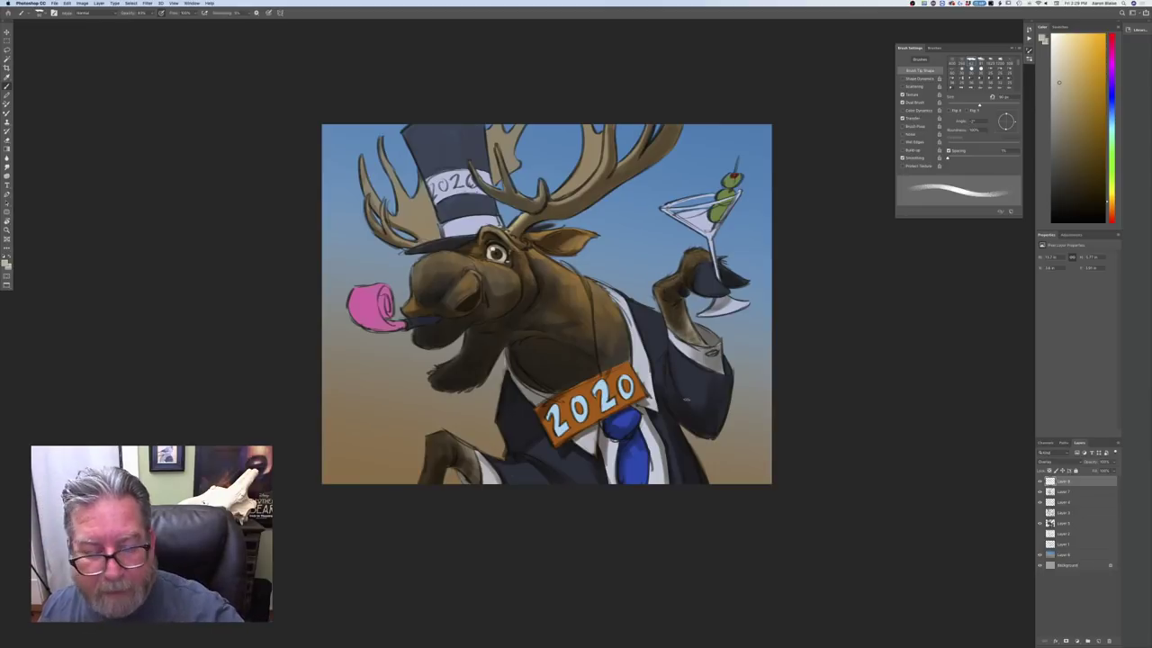
{"action": "mouse_move", "coordinate": [439, 441]}
{"action": "left_mouse_down"}
{"action": "mouse_move", "coordinate": [469, 452]}
{"action": "mouse_move", "coordinate": [446, 436]}
{"action": "left_mouse_up"}
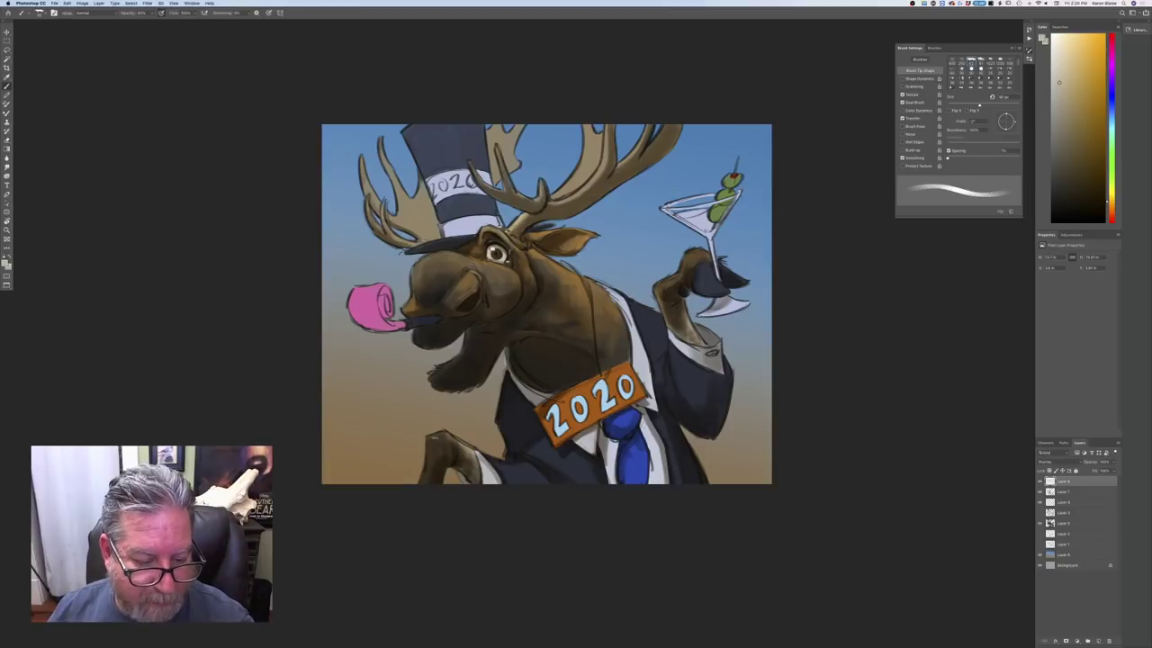
Paint soft highlights on the moose's lowered forearm and on the antler left of the top hat, varying the brush size
{"action": "left_click_drag", "start_coordinate": [428, 441], "coordinate": [430, 458]}
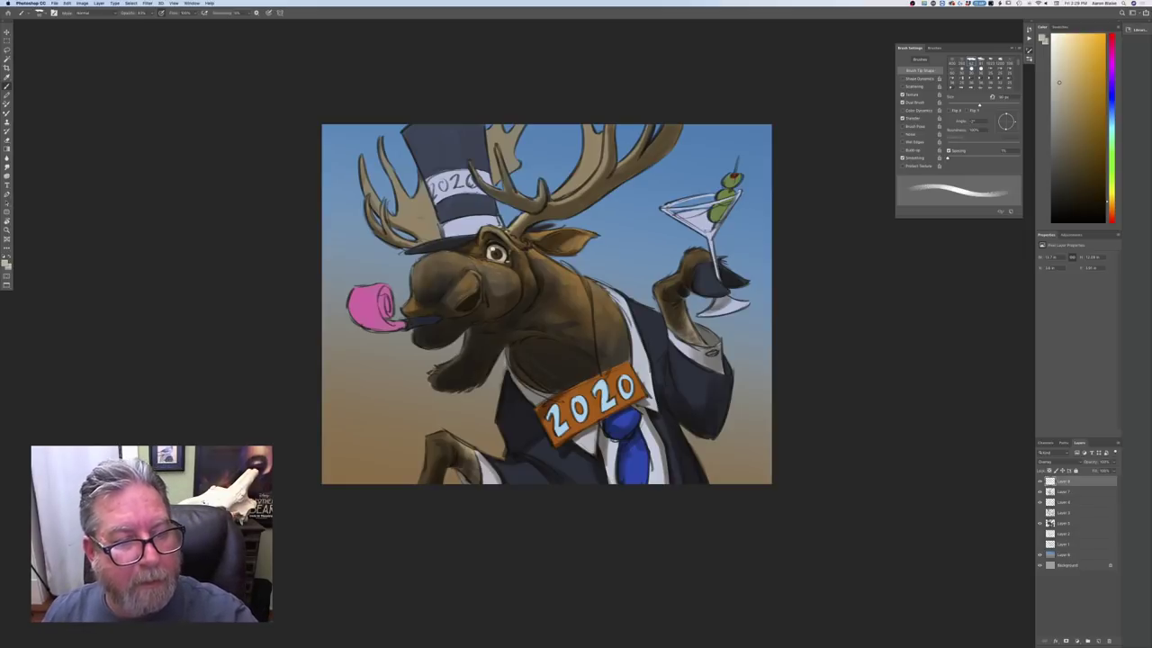
{"action": "mouse_move", "coordinate": [421, 226]}
{"action": "left_mouse_down"}
{"action": "mouse_move", "coordinate": [401, 226]}
{"action": "mouse_move", "coordinate": [436, 232]}
{"action": "mouse_move", "coordinate": [401, 222]}
{"action": "mouse_move", "coordinate": [372, 190]}
{"action": "mouse_move", "coordinate": [378, 207]}
{"action": "mouse_move", "coordinate": [365, 175]}
{"action": "mouse_move", "coordinate": [394, 171]}
{"action": "mouse_move", "coordinate": [420, 202]}
{"action": "left_mouse_up"}
{"action": "key", "text": "bracketright"}
{"action": "key", "text": "bracketright"}
{"action": "key", "text": "bracketright"}
{"action": "key", "text": "bracketleft"}
{"action": "key", "text": "bracketleft"}
{"action": "key", "text": "bracketleft"}
{"action": "key", "text": "bracketleft"}
{"action": "key", "text": "bracketleft"}
{"action": "key", "text": "bracketleft"}
{"action": "key", "text": "bracketleft"}
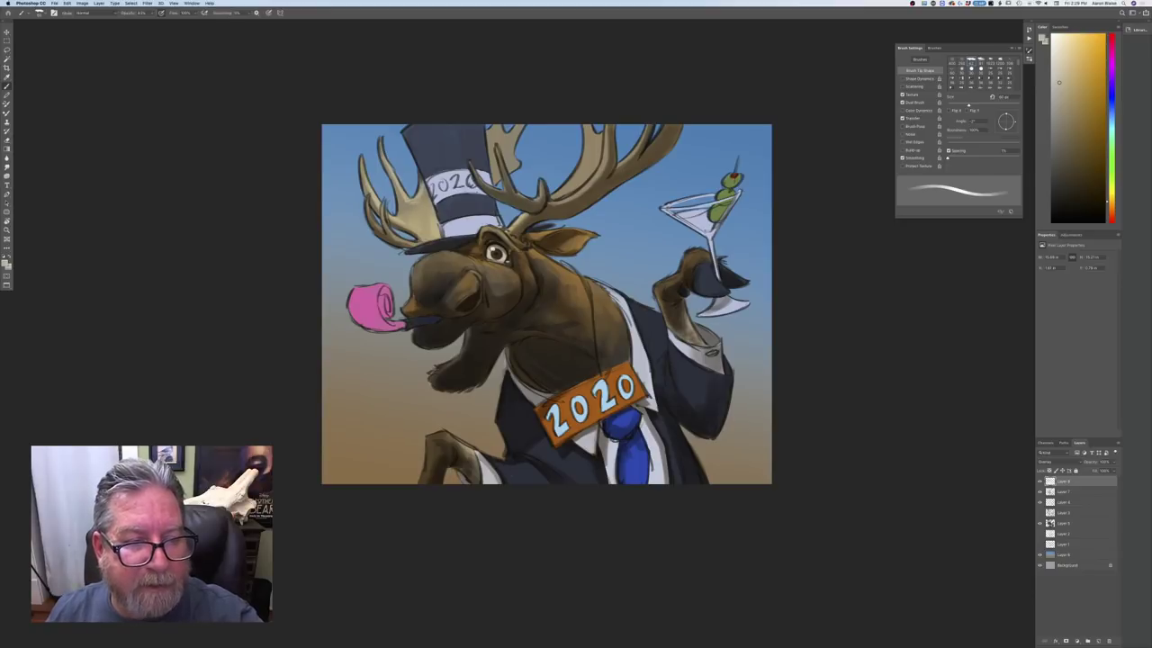
{"action": "mouse_move", "coordinate": [389, 232]}
{"action": "left_mouse_down"}
{"action": "mouse_move", "coordinate": [401, 239]}
{"action": "mouse_move", "coordinate": [366, 201]}
{"action": "left_mouse_up"}
Brush highlights onto the antler section showing just behind the right side of the top hat
{"action": "key", "text": "bracketleft"}
{"action": "key", "text": "bracketleft"}
{"action": "key", "text": "bracketright"}
{"action": "key", "text": "bracketright"}
{"action": "key", "text": "bracketright"}
{"action": "key", "text": "bracketright"}
{"action": "key", "text": "bracketright"}
{"action": "mouse_move", "coordinate": [510, 158]}
{"action": "left_mouse_down"}
{"action": "mouse_move", "coordinate": [516, 131]}
{"action": "mouse_move", "coordinate": [506, 143]}
{"action": "mouse_move", "coordinate": [489, 130]}
{"action": "mouse_move", "coordinate": [493, 152]}
{"action": "left_mouse_up"}
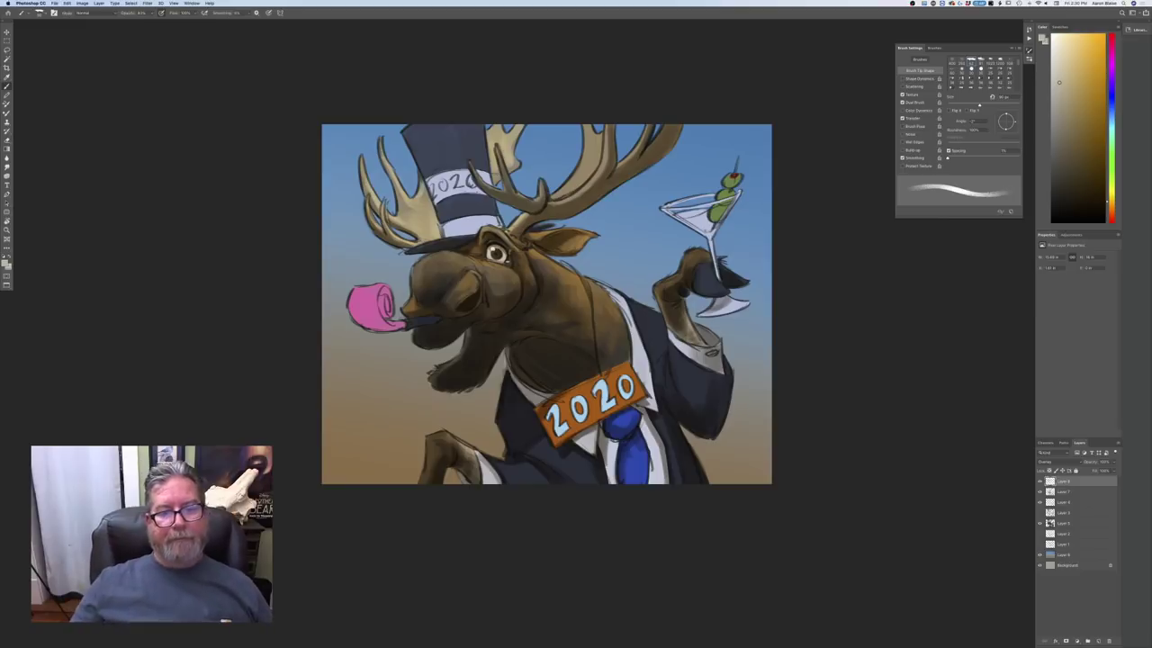
Highlight the large right antler along its main beam and broad palm, using a fine brush and a larger one
{"action": "key", "text": "bracketleft"}
{"action": "key", "text": "bracketleft"}
{"action": "mouse_move", "coordinate": [604, 122]}
{"action": "left_mouse_down"}
{"action": "mouse_move", "coordinate": [603, 165]}
{"action": "mouse_move", "coordinate": [561, 200]}
{"action": "left_mouse_up"}
{"action": "key", "text": "bracketright"}
{"action": "key", "text": "bracketright"}
{"action": "key", "text": "bracketright"}
{"action": "mouse_move", "coordinate": [595, 166]}
{"action": "left_mouse_down"}
{"action": "mouse_move", "coordinate": [552, 199]}
{"action": "mouse_move", "coordinate": [585, 164]}
{"action": "left_mouse_up"}
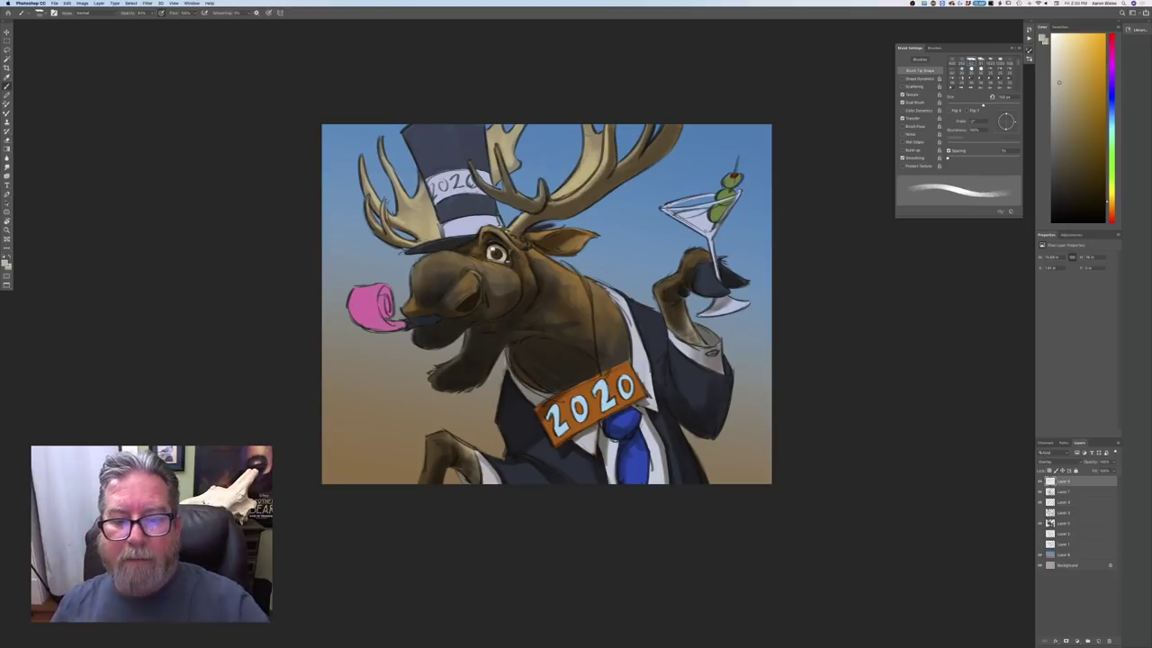
Paint soft highlights over the suit jacket's shoulder, raised sleeve, lower sleeve and the area around the tie
{"action": "left_click_drag", "start_coordinate": [605, 288], "coordinate": [641, 371]}
{"action": "mouse_move", "coordinate": [634, 307]}
{"action": "left_mouse_down"}
{"action": "mouse_move", "coordinate": [646, 341]}
{"action": "mouse_move", "coordinate": [666, 330]}
{"action": "mouse_move", "coordinate": [680, 384]}
{"action": "left_mouse_up"}
{"action": "left_click_drag", "start_coordinate": [674, 366], "coordinate": [687, 364]}
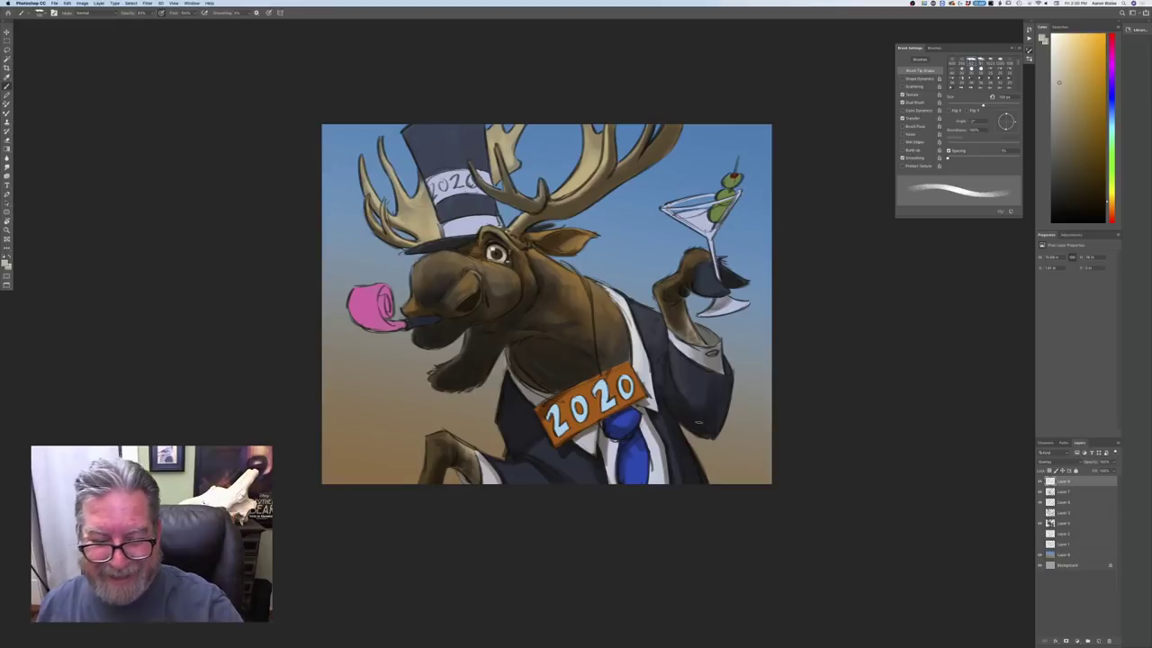
{"action": "mouse_move", "coordinate": [530, 466]}
{"action": "left_mouse_down"}
{"action": "mouse_move", "coordinate": [543, 482]}
{"action": "mouse_move", "coordinate": [517, 473]}
{"action": "mouse_move", "coordinate": [570, 474]}
{"action": "left_mouse_up"}
{"action": "mouse_move", "coordinate": [618, 420]}
{"action": "left_mouse_down"}
{"action": "mouse_move", "coordinate": [633, 417]}
{"action": "mouse_move", "coordinate": [616, 451]}
{"action": "mouse_move", "coordinate": [647, 426]}
{"action": "left_mouse_up"}
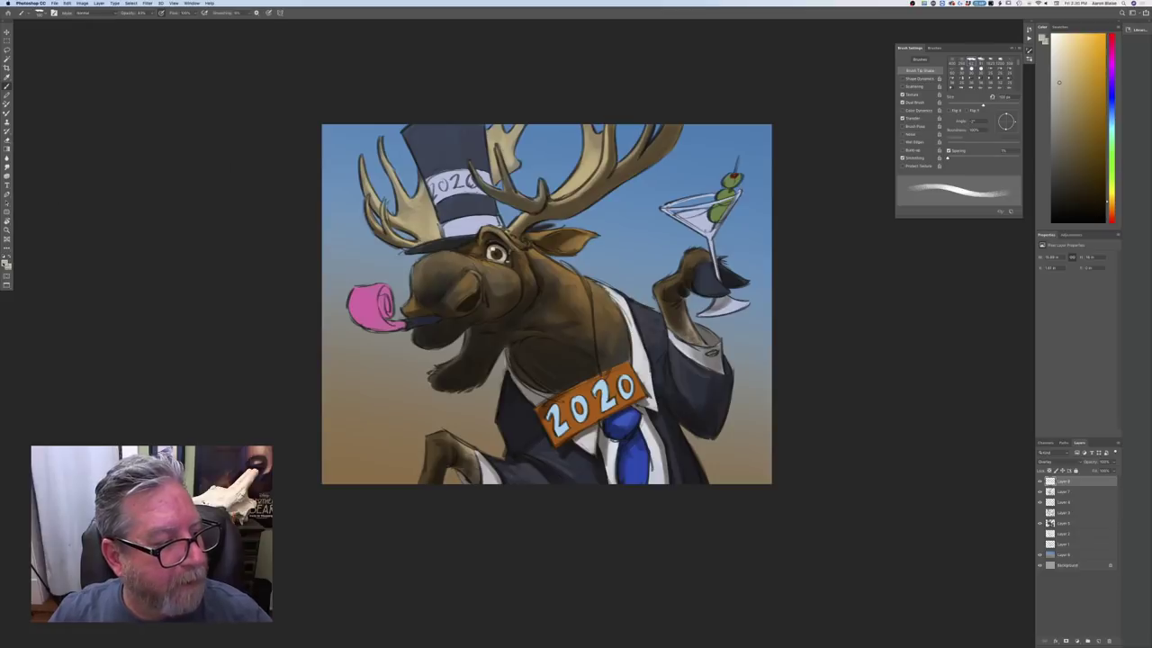
Set the foreground color to a muted blue-grey
{"action": "left_click", "coordinate": [4, 263]}
{"action": "left_click", "coordinate": [150, 199]}
{"action": "left_click", "coordinate": [79, 199]}
{"action": "left_click", "coordinate": [206, 164]}
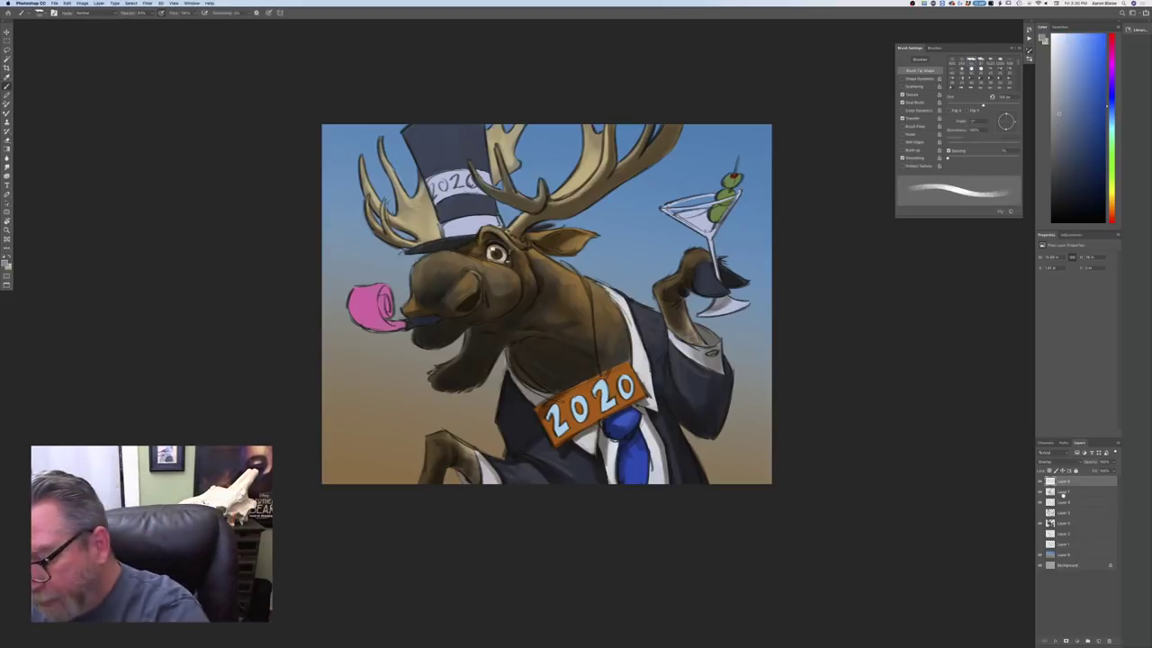
Shade the curl and underside of the pink party blower on Layer 7 with the blue-grey, adjusting the brush size
{"action": "left_click", "coordinate": [1063, 492]}
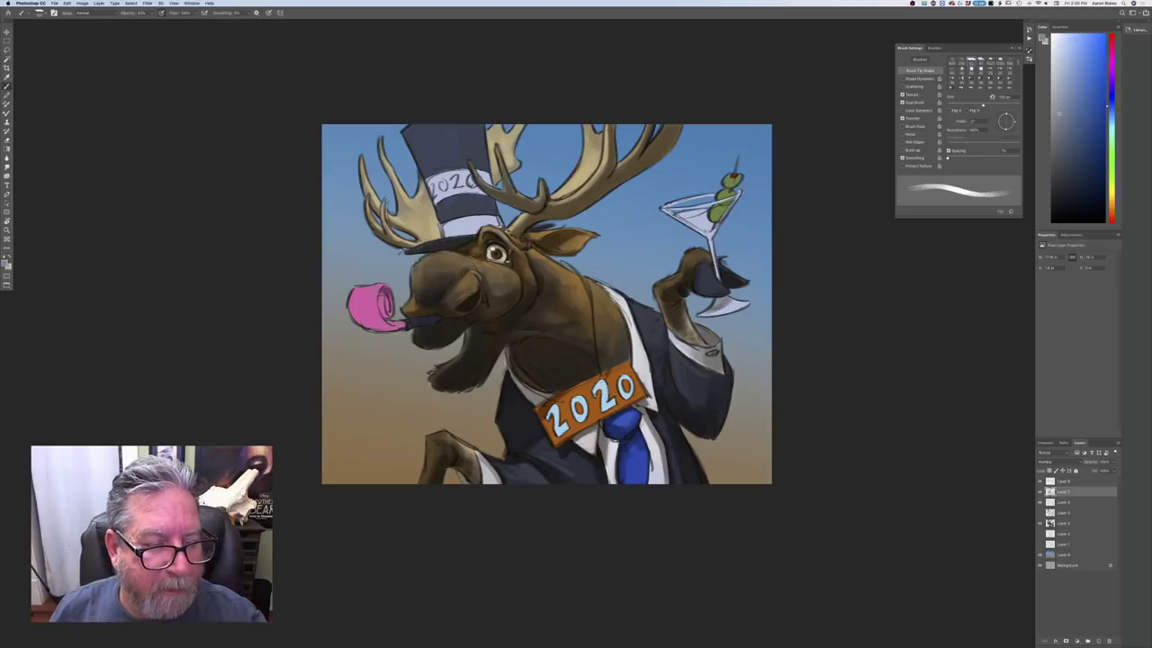
{"action": "key", "text": "bracketleft"}
{"action": "key", "text": "bracketleft"}
{"action": "key", "text": "bracketleft"}
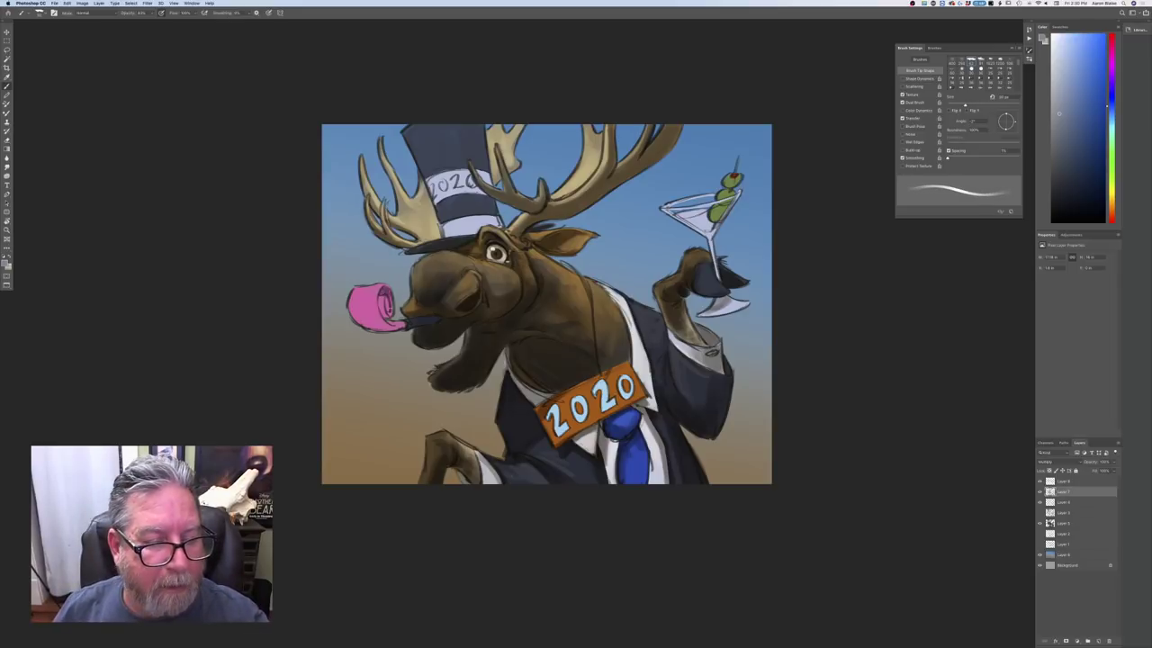
{"action": "key", "text": "bracketright"}
{"action": "key", "text": "bracketright"}
{"action": "key", "text": "bracketleft"}
{"action": "key", "text": "bracketleft"}
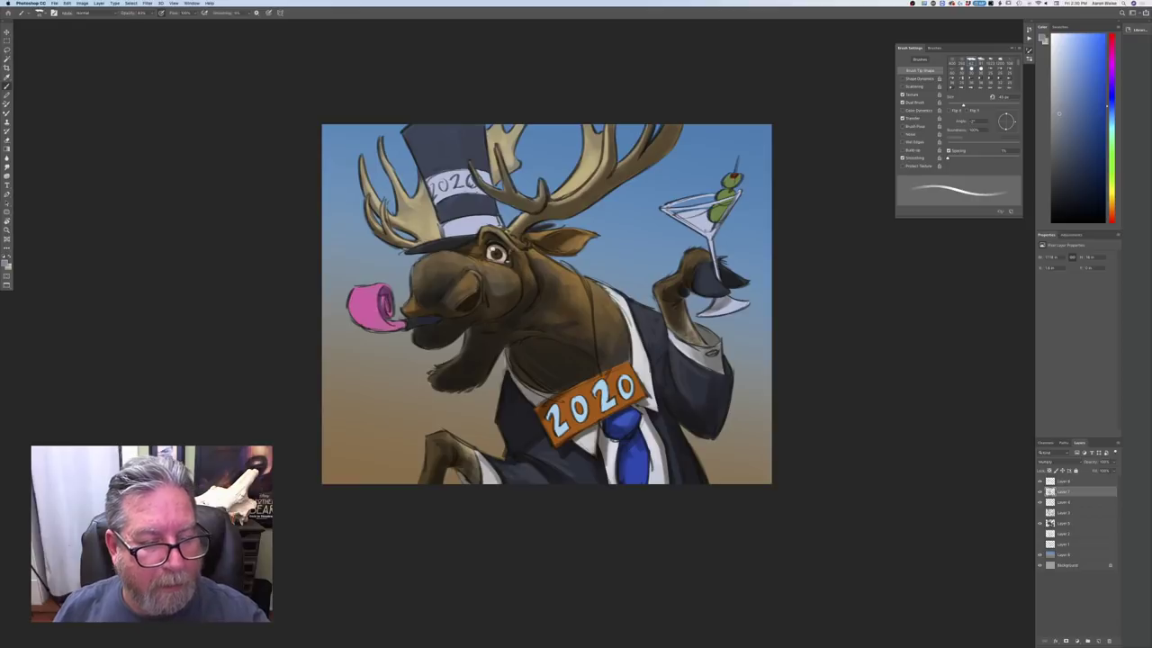
{"action": "key", "text": "bracketright"}
{"action": "key", "text": "bracketright"}
{"action": "key", "text": "bracketright"}
{"action": "key", "text": "bracketright"}
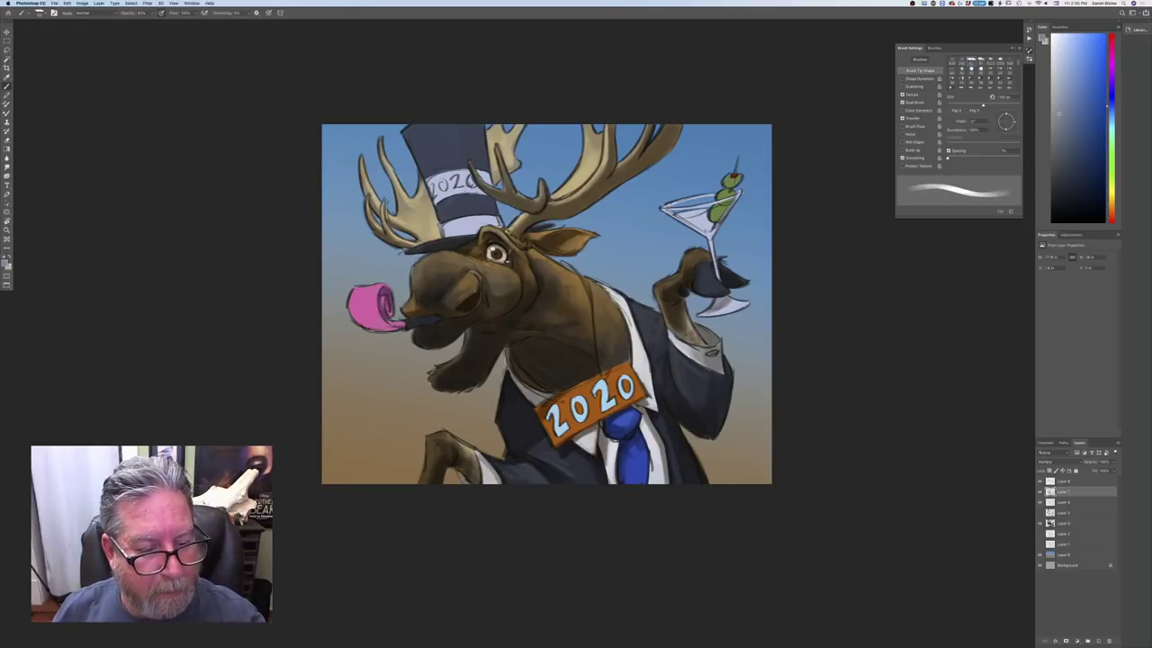
{"action": "key", "text": "bracketright"}
{"action": "key", "text": "bracketright"}
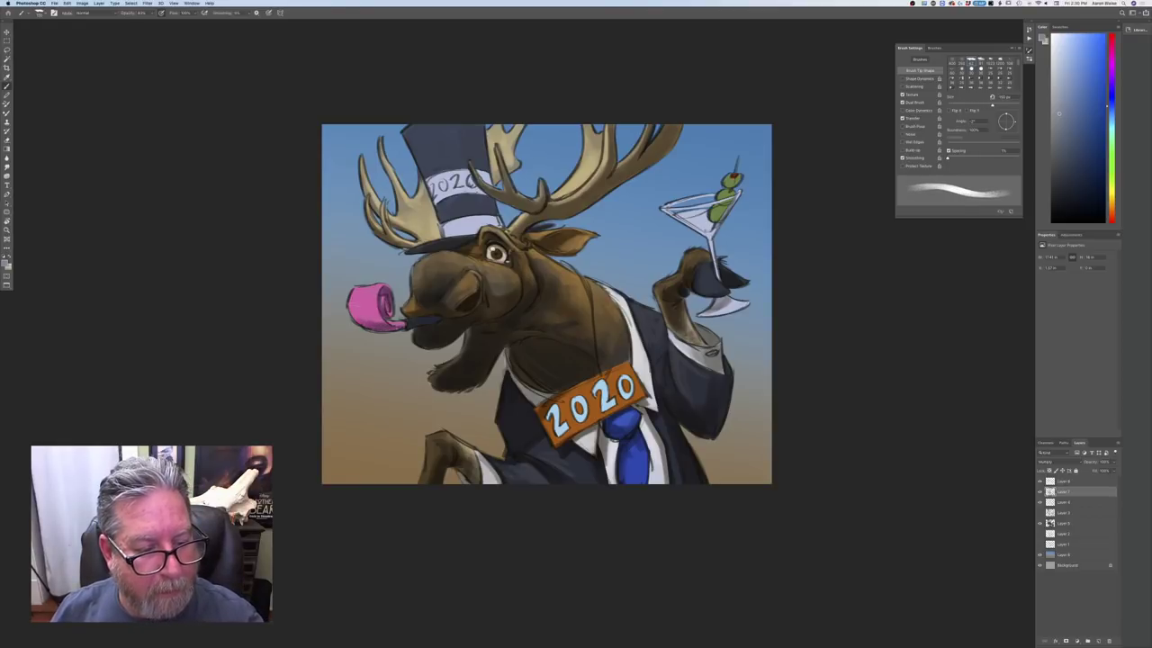
{"action": "mouse_move", "coordinate": [385, 324]}
{"action": "left_mouse_down"}
{"action": "mouse_move", "coordinate": [359, 315]}
{"action": "mouse_move", "coordinate": [396, 328]}
{"action": "left_mouse_up"}
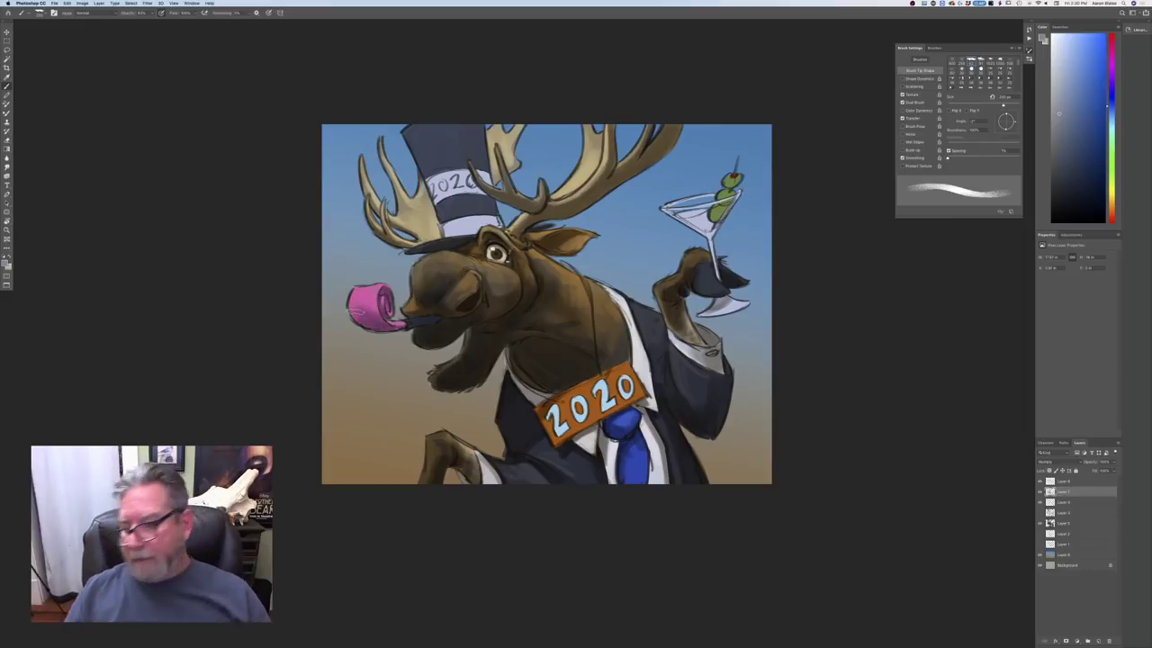
Highlight the pink party blower on Layer 8 with the Brush tool in a light warm grey
{"action": "left_click", "coordinate": [1060, 481]}
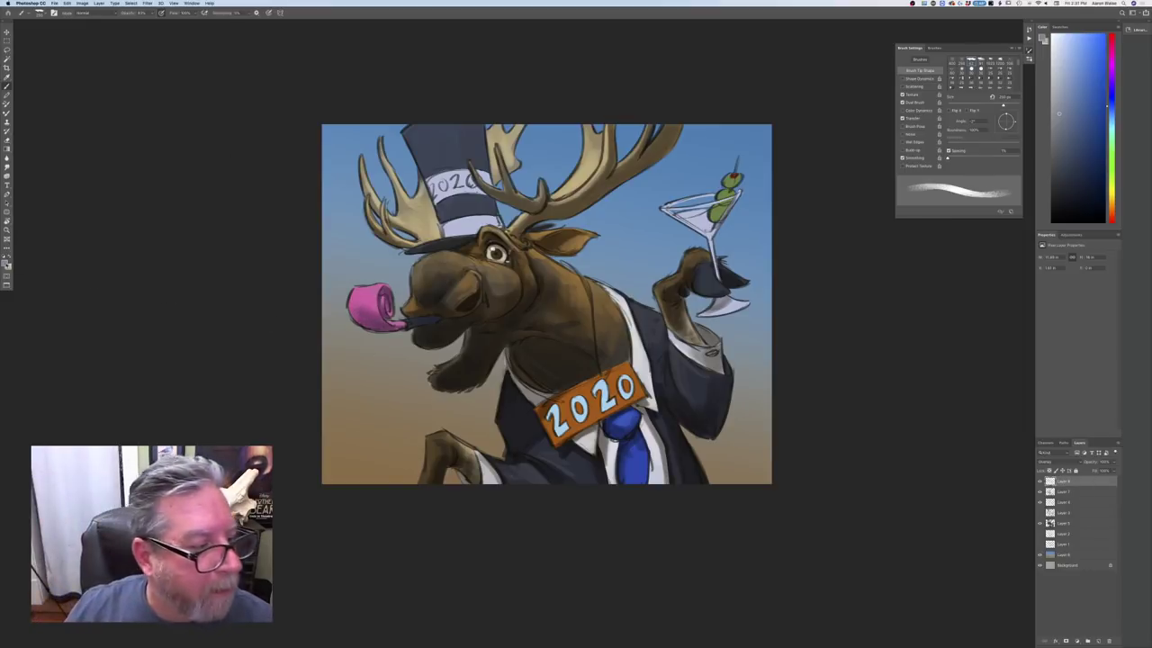
{"action": "left_click", "coordinate": [5, 264]}
{"action": "left_click", "coordinate": [152, 238]}
{"action": "left_click", "coordinate": [79, 182]}
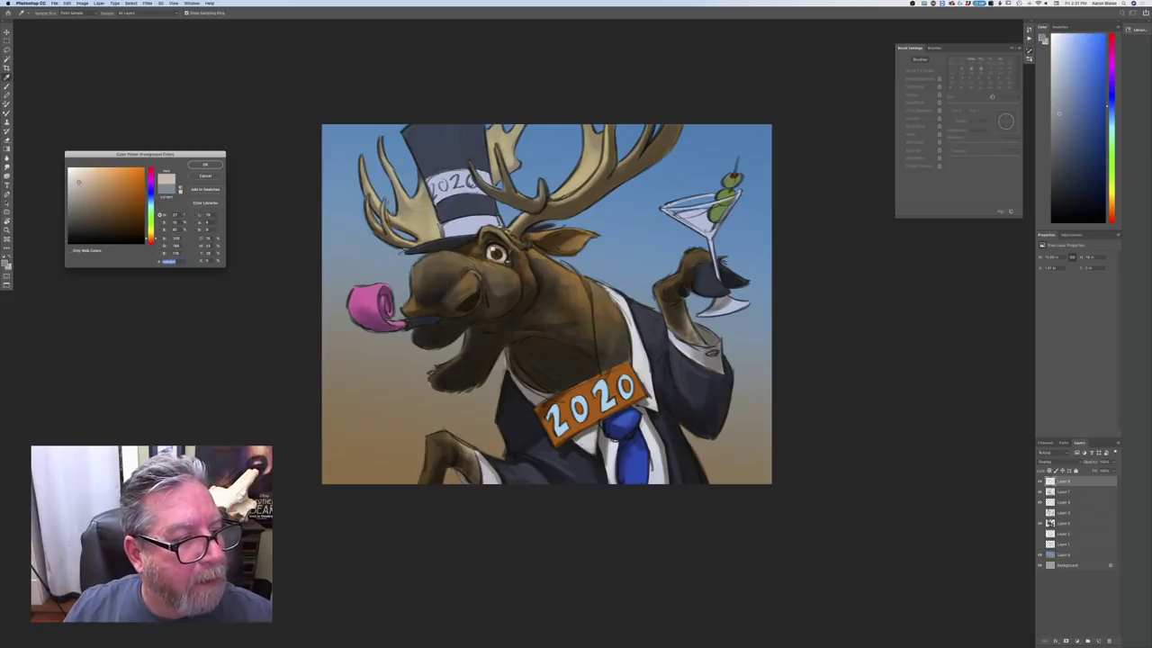
{"action": "left_click", "coordinate": [204, 165]}
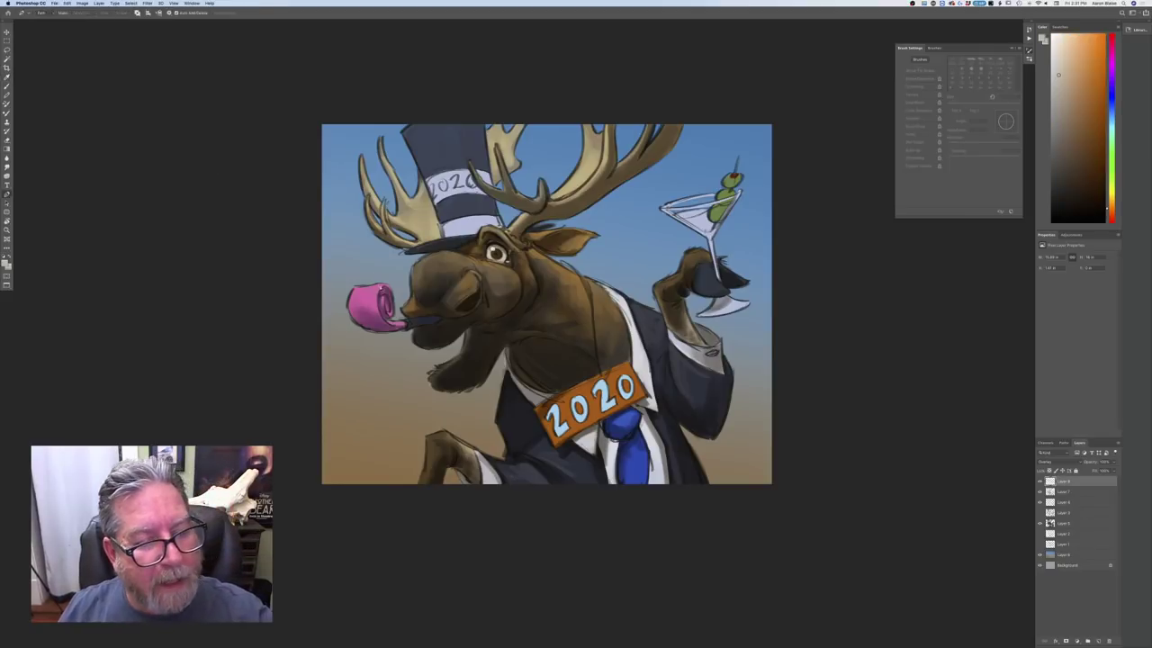
{"action": "left_click", "coordinate": [6, 87]}
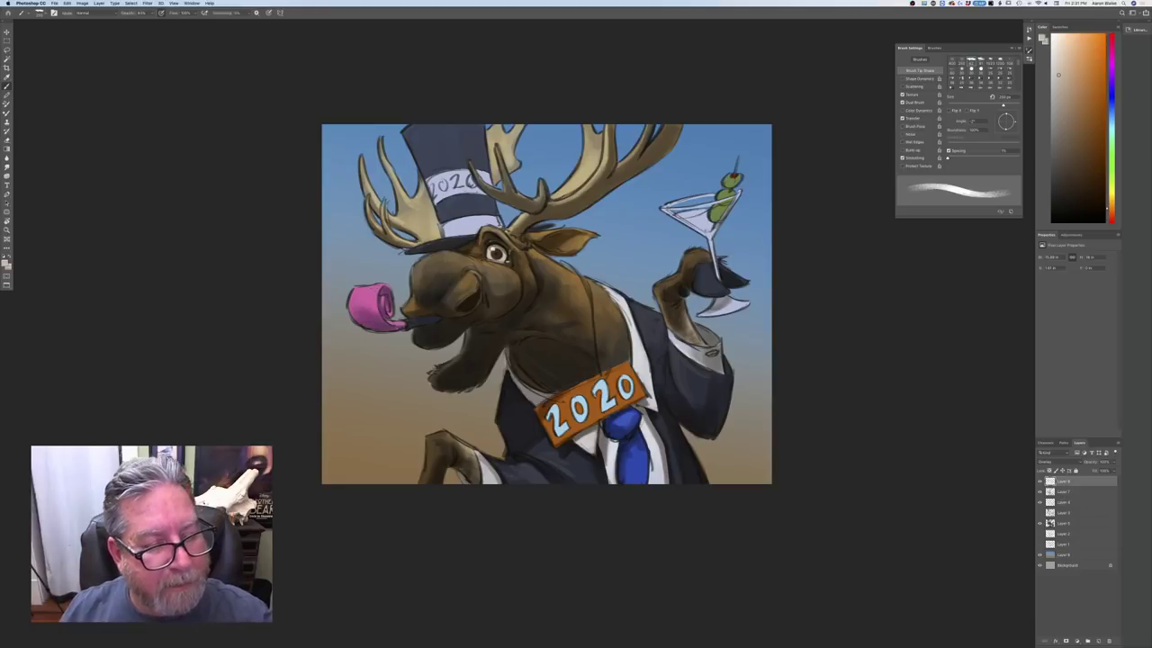
{"action": "key", "text": "p"}
{"action": "key", "text": "b"}
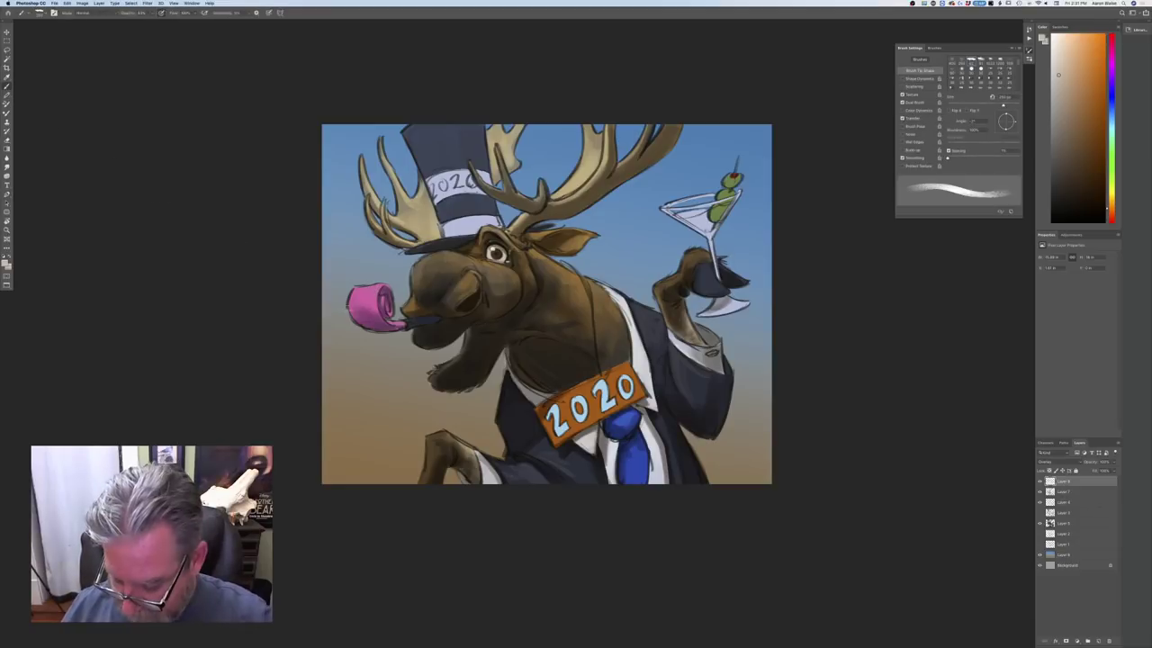
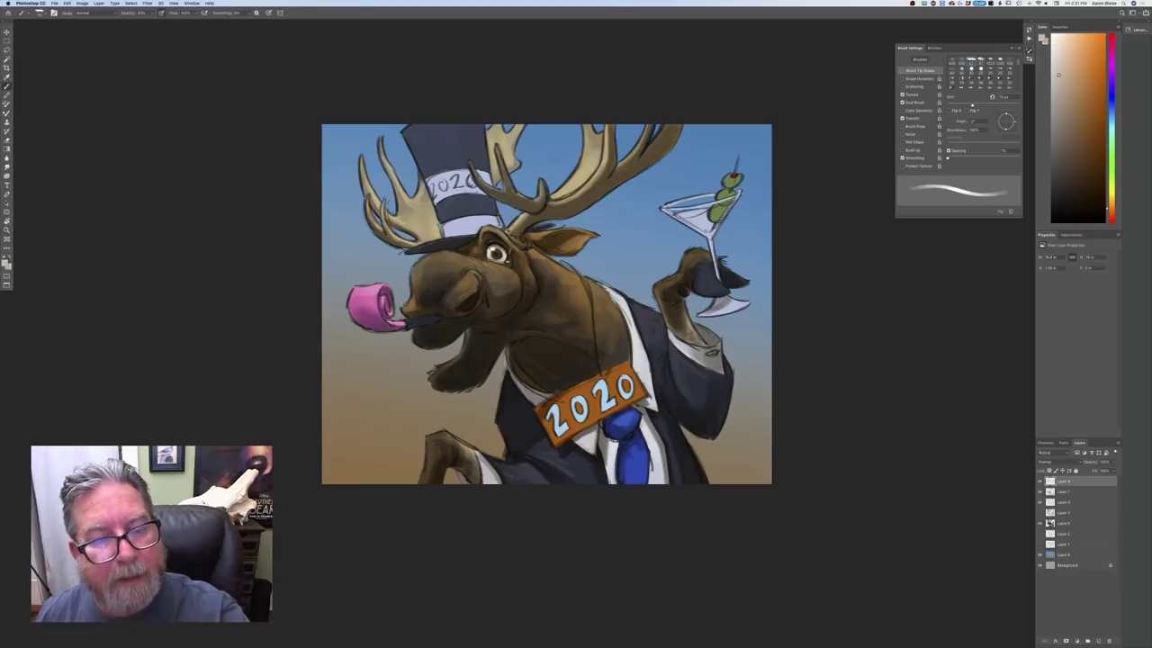
Add a new layer on top and set the foreground color to a light tan based on the neck fur
{"action": "key", "text": "super+minus"}
{"action": "key", "text": "super+minus"}
{"action": "key", "text": "super+minus"}
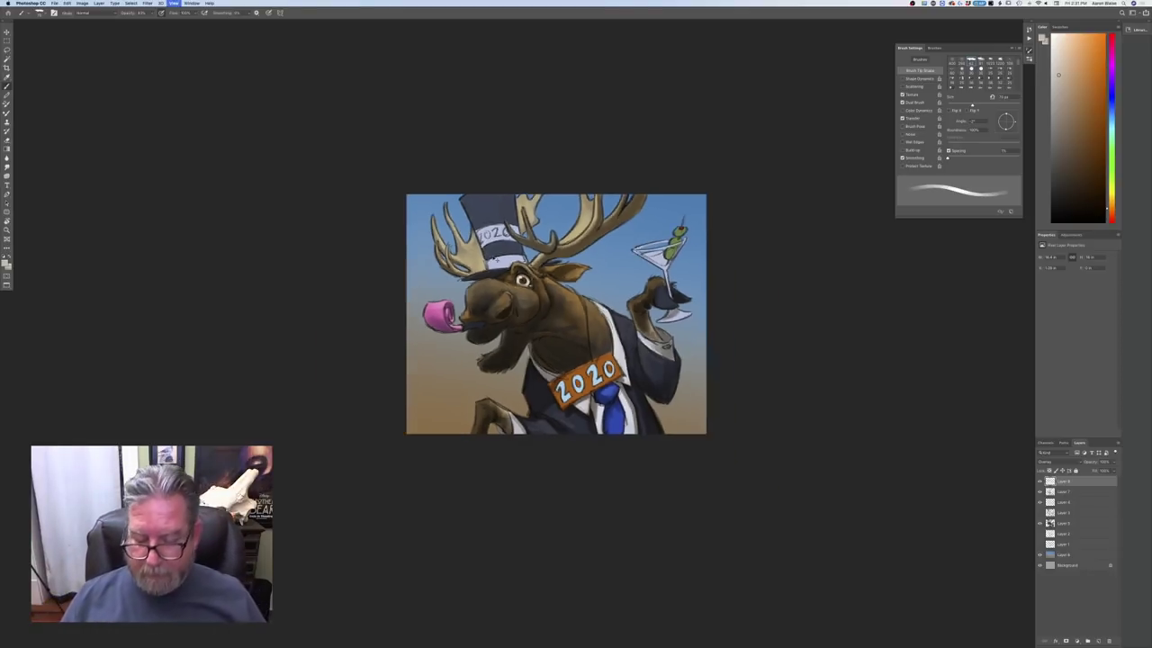
{"action": "key", "text": "super+plus"}
{"action": "key", "text": "super+plus"}
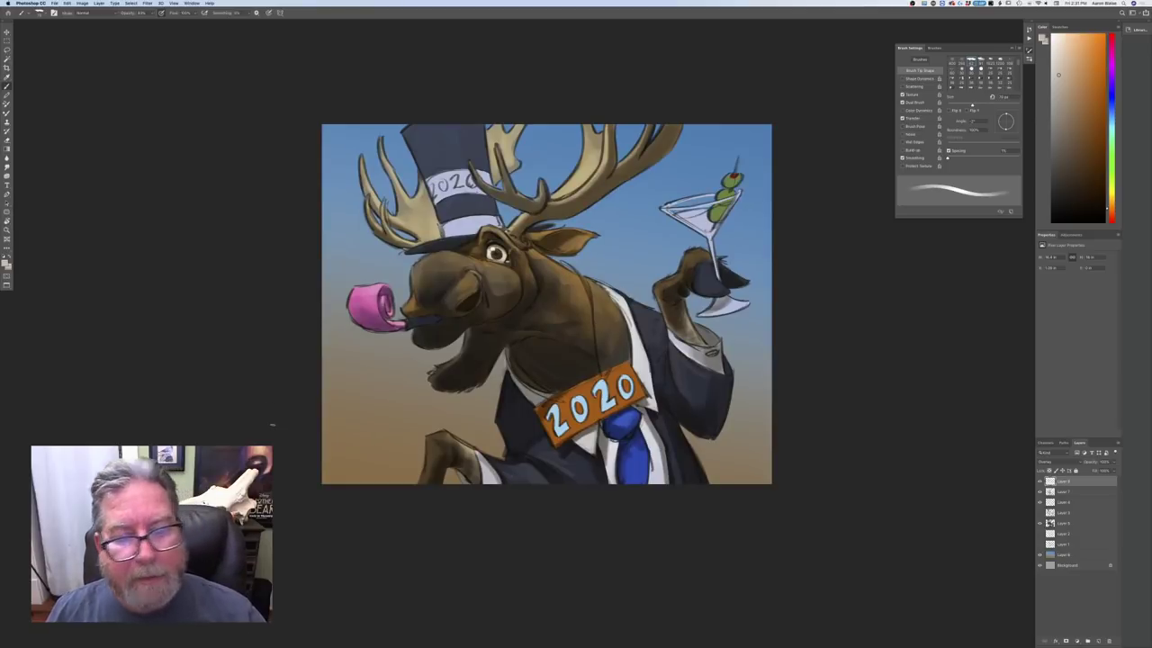
{"action": "left_click", "coordinate": [1093, 641]}
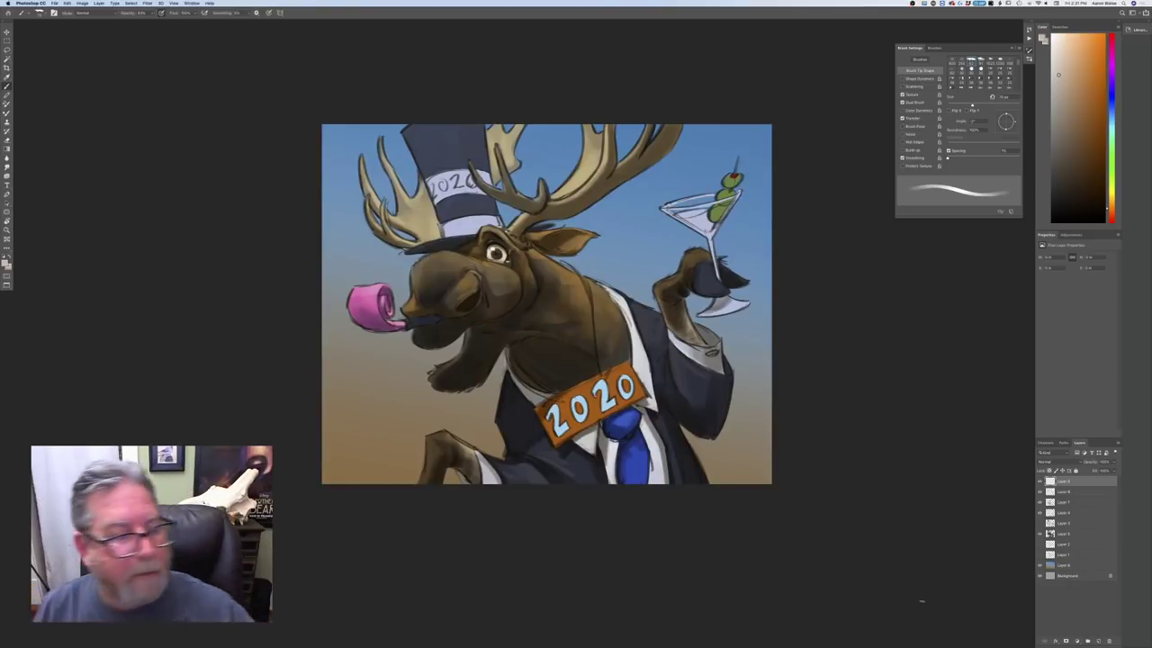
{"action": "left_click", "coordinate": [6, 261]}
{"action": "left_click", "coordinate": [571, 279]}
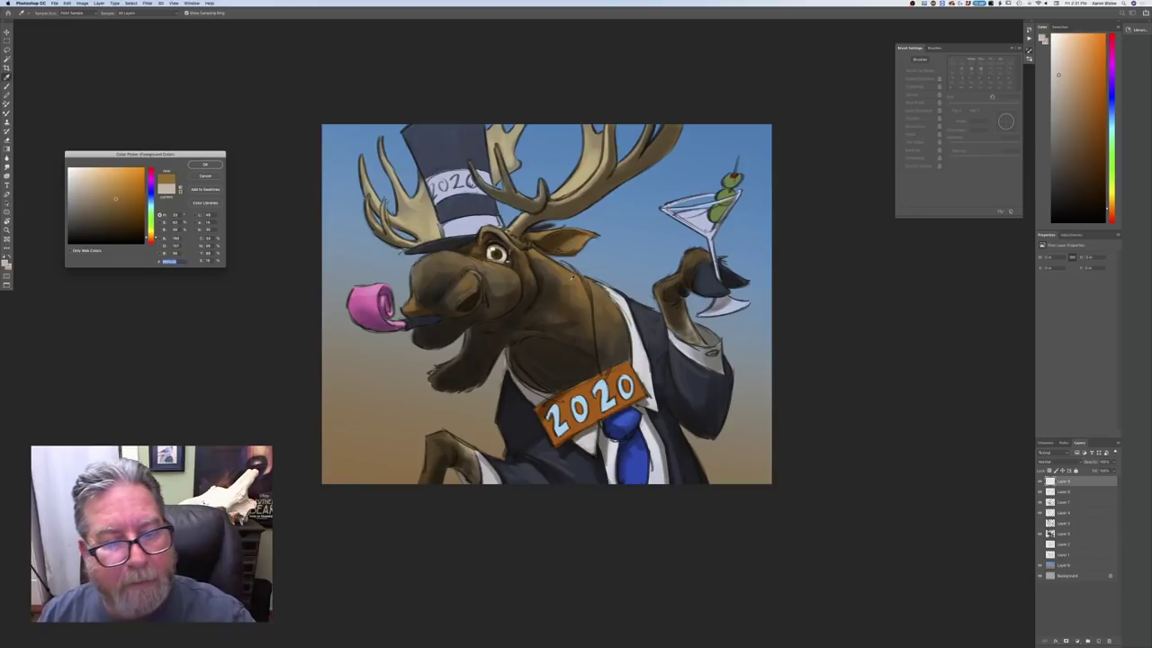
{"action": "left_click", "coordinate": [106, 184]}
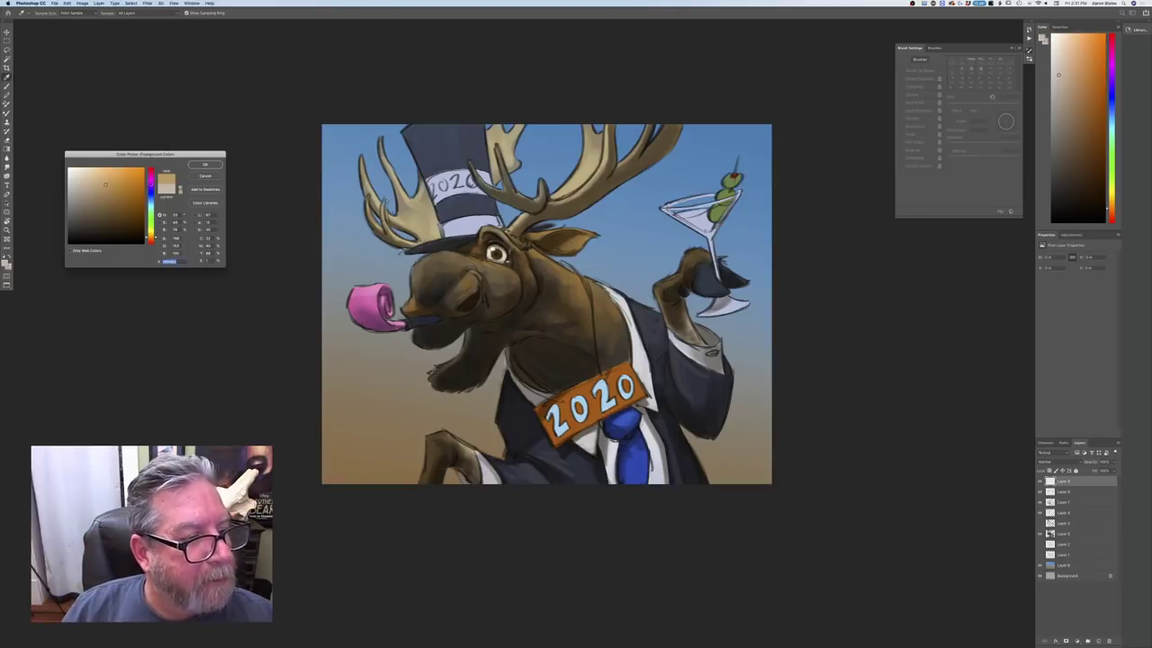
{"action": "left_click", "coordinate": [203, 165]}
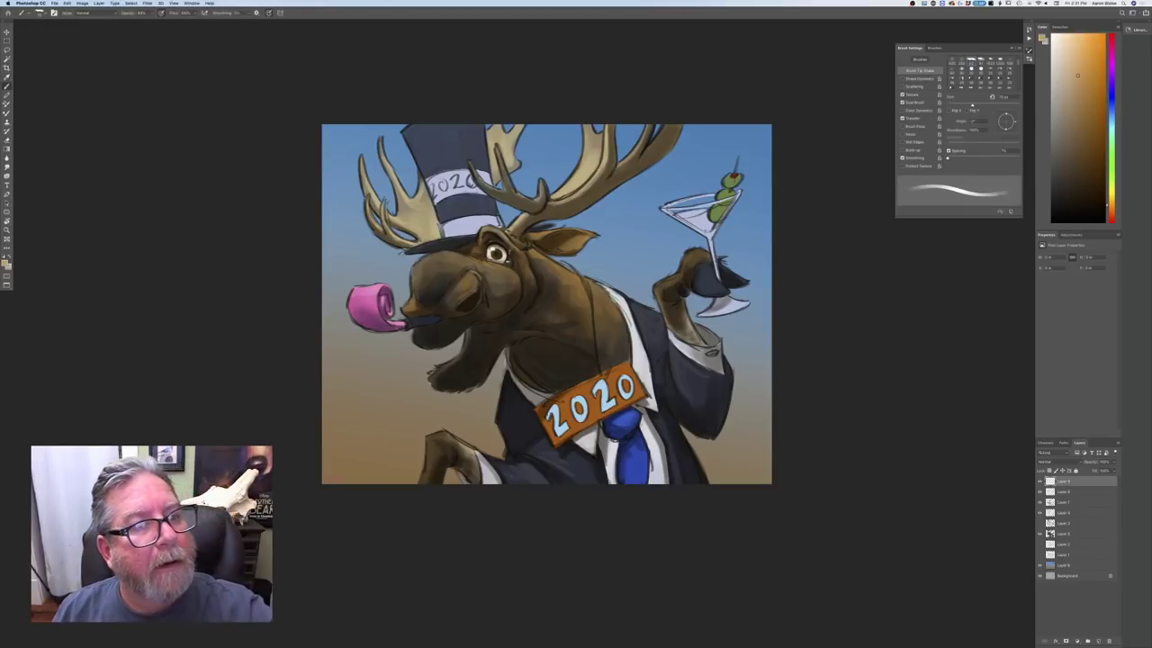
Raise the brush opacity slightly for detail painting on the moose's face
{"action": "key", "text": "super+equal"}
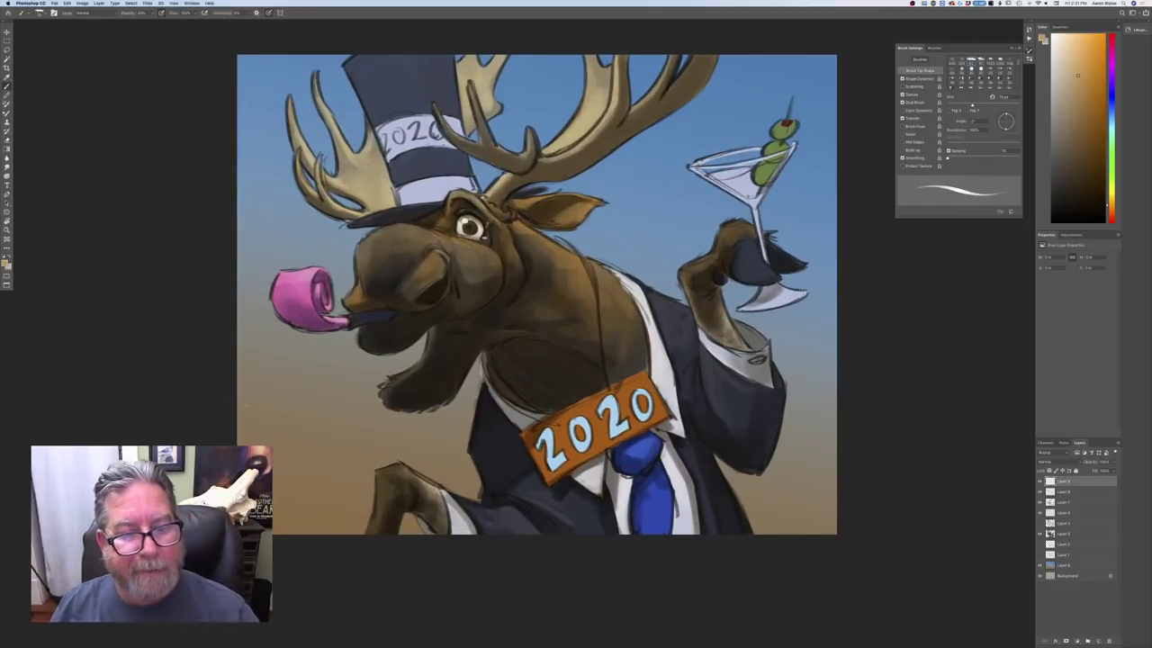
{"action": "left_click_drag", "start_coordinate": [220, 399], "coordinate": [207, 486]}
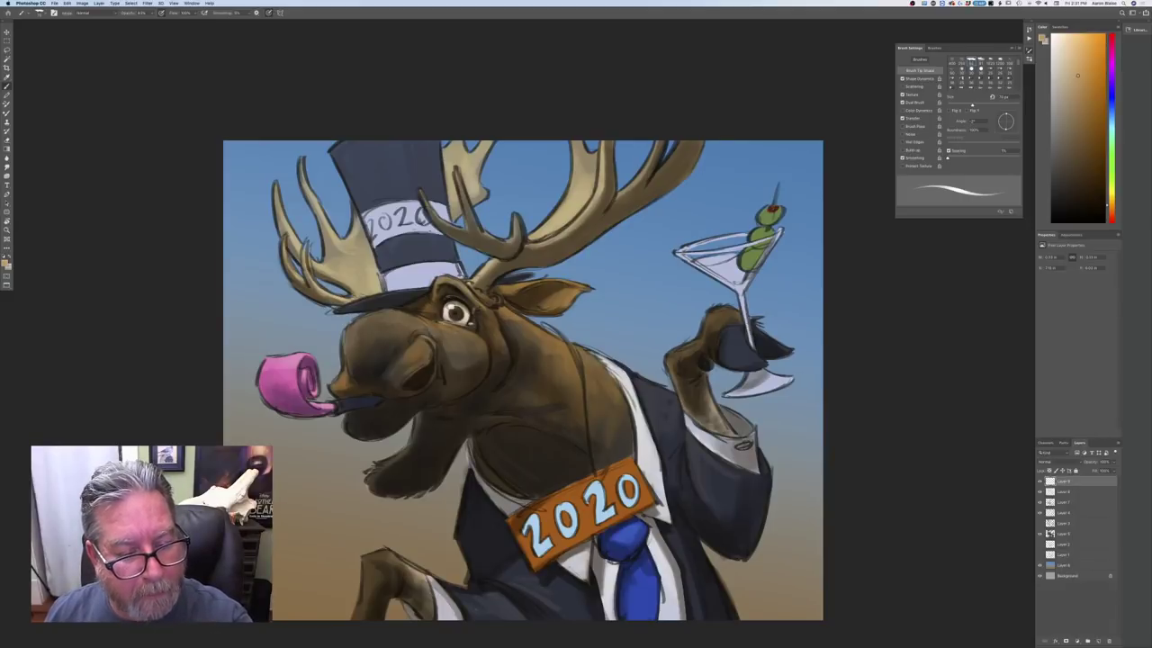
{"action": "left_click", "coordinate": [152, 13]}
{"action": "left_click_drag", "start_coordinate": [152, 22], "coordinate": [156, 22]}
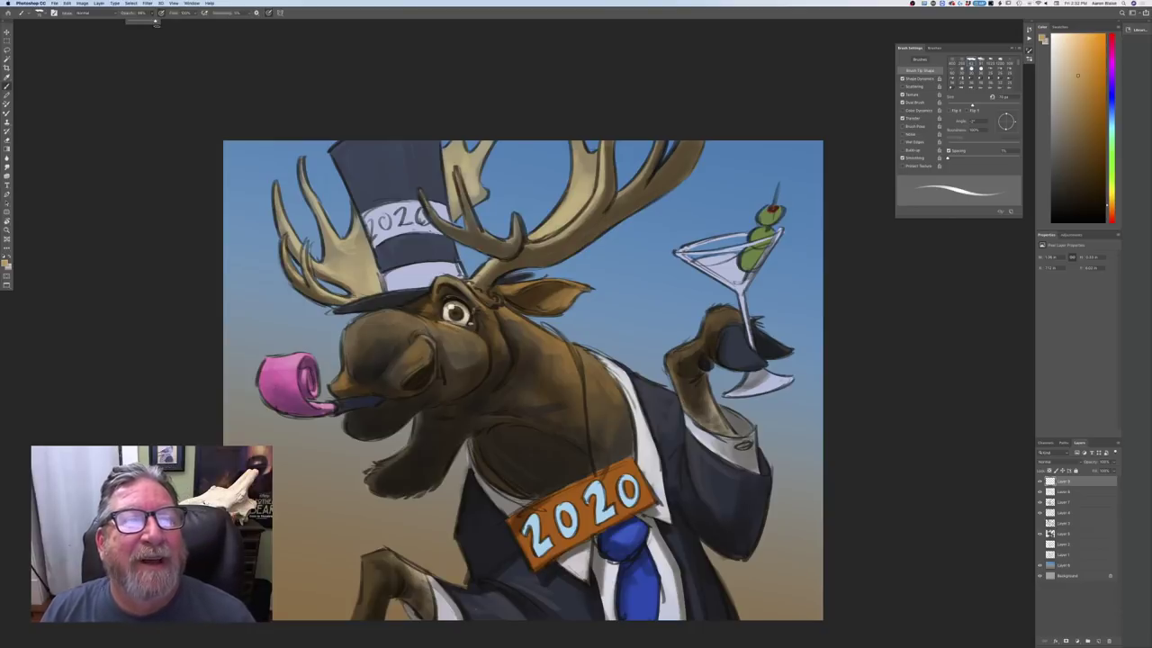
{"action": "key", "text": "Return"}
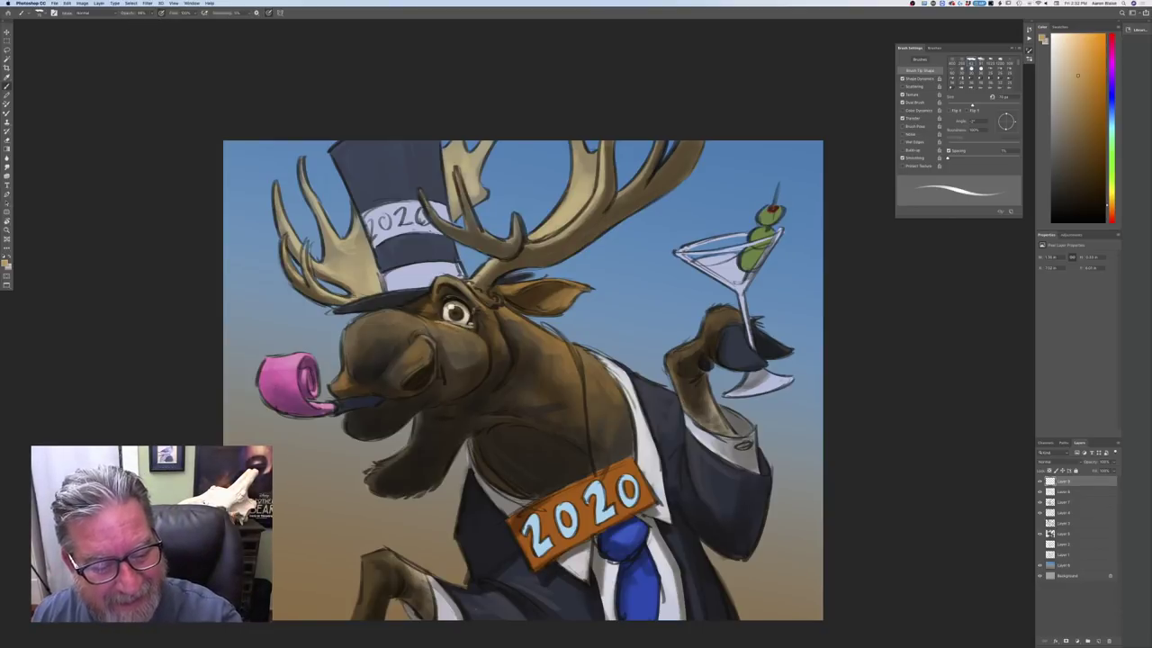
Paint light tan details around the moose's eye, brow and cheek edge with a smaller brush
{"action": "key", "text": "bracketleft"}
{"action": "key", "text": "bracketleft"}
{"action": "key", "text": "bracketleft"}
{"action": "key", "text": "bracketleft"}
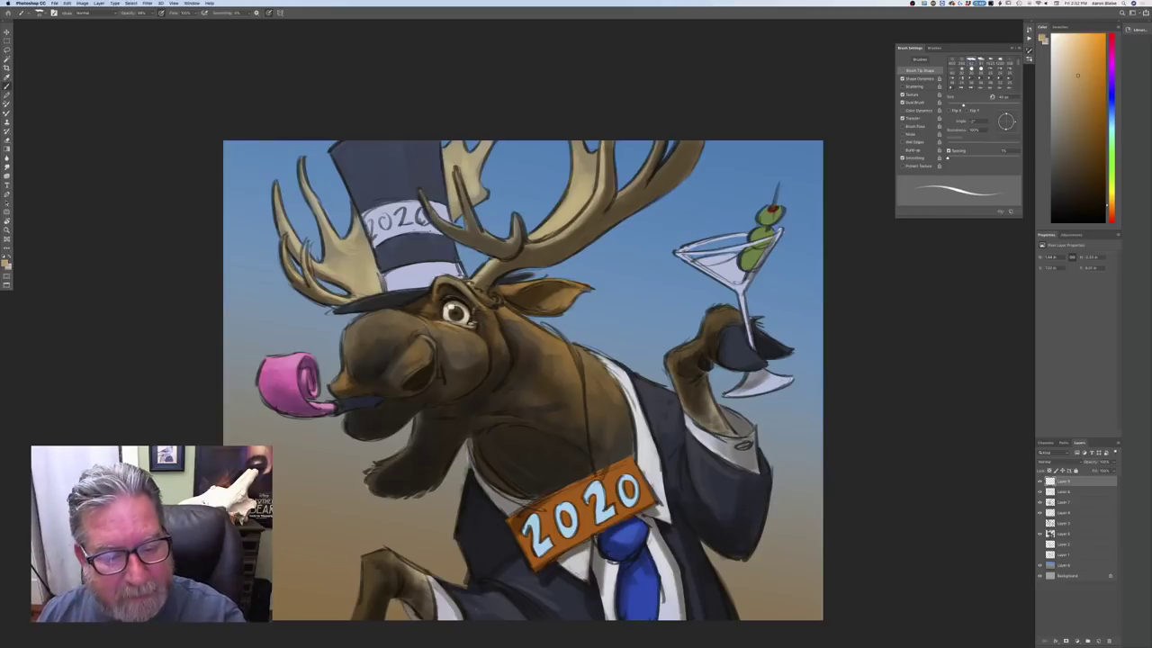
{"action": "left_click_drag", "start_coordinate": [476, 316], "coordinate": [479, 329]}
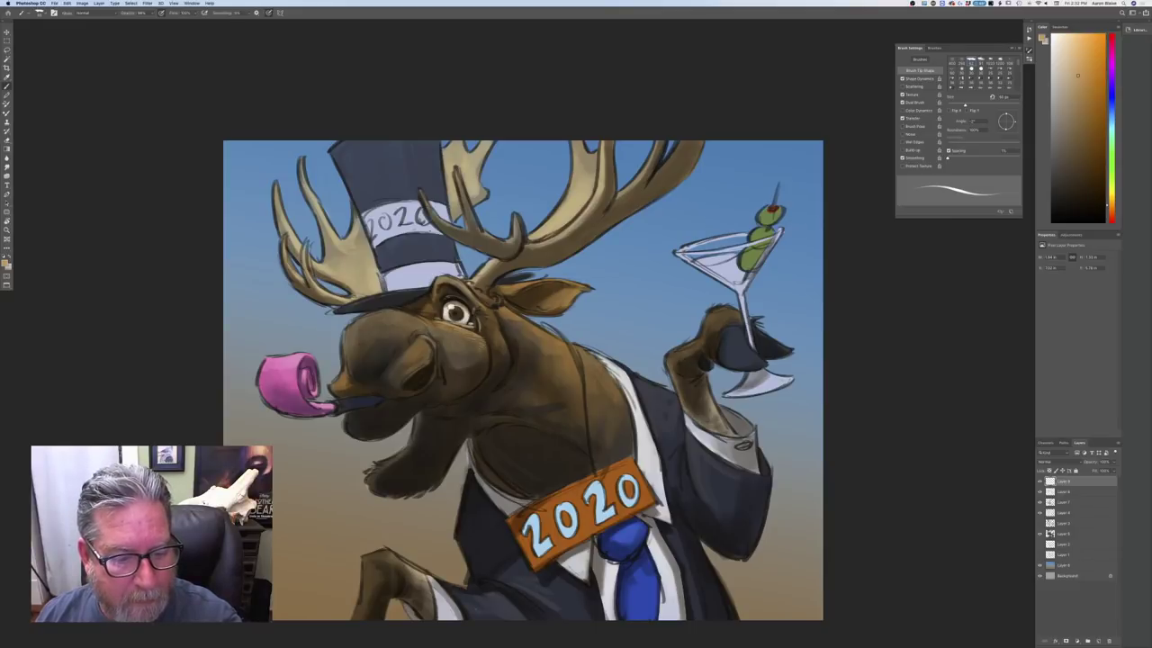
{"action": "mouse_move", "coordinate": [431, 311]}
{"action": "left_mouse_down"}
{"action": "mouse_move", "coordinate": [451, 278]}
{"action": "mouse_move", "coordinate": [464, 281]}
{"action": "mouse_move", "coordinate": [499, 306]}
{"action": "mouse_move", "coordinate": [509, 362]}
{"action": "left_mouse_up"}
{"action": "left_click_drag", "start_coordinate": [513, 357], "coordinate": [504, 365]}
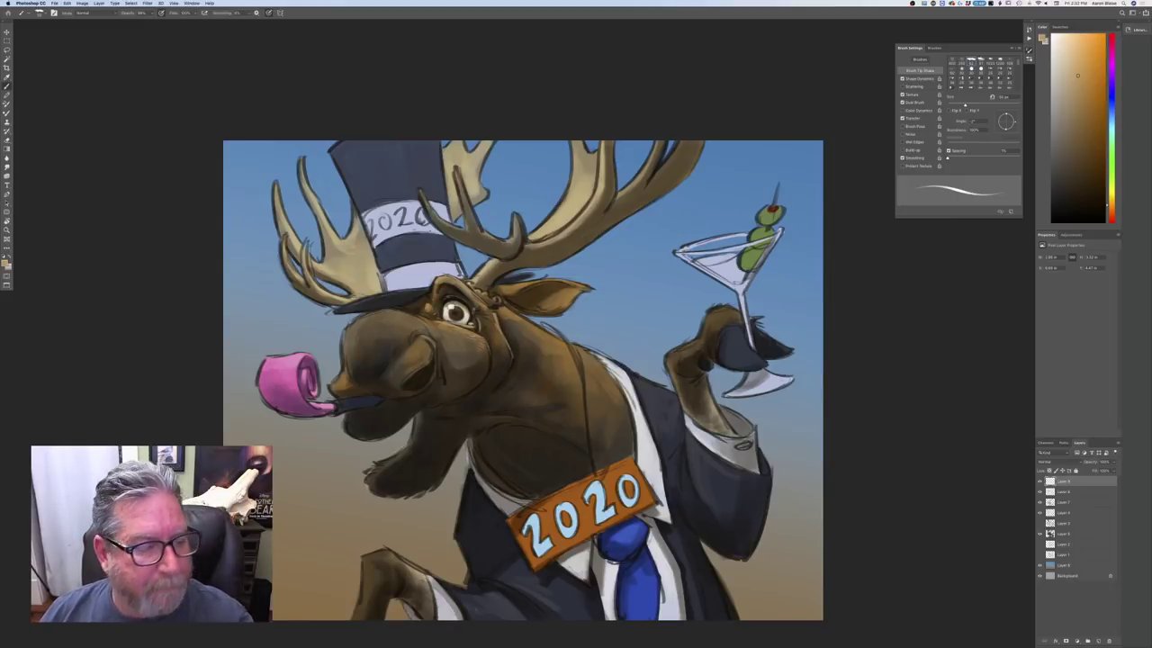
Set the foreground color to a muted medium brown and paint the lower edge of the moose's cheek with a larger brush
{"action": "left_click", "coordinate": [5, 265]}
{"action": "left_click", "coordinate": [105, 230]}
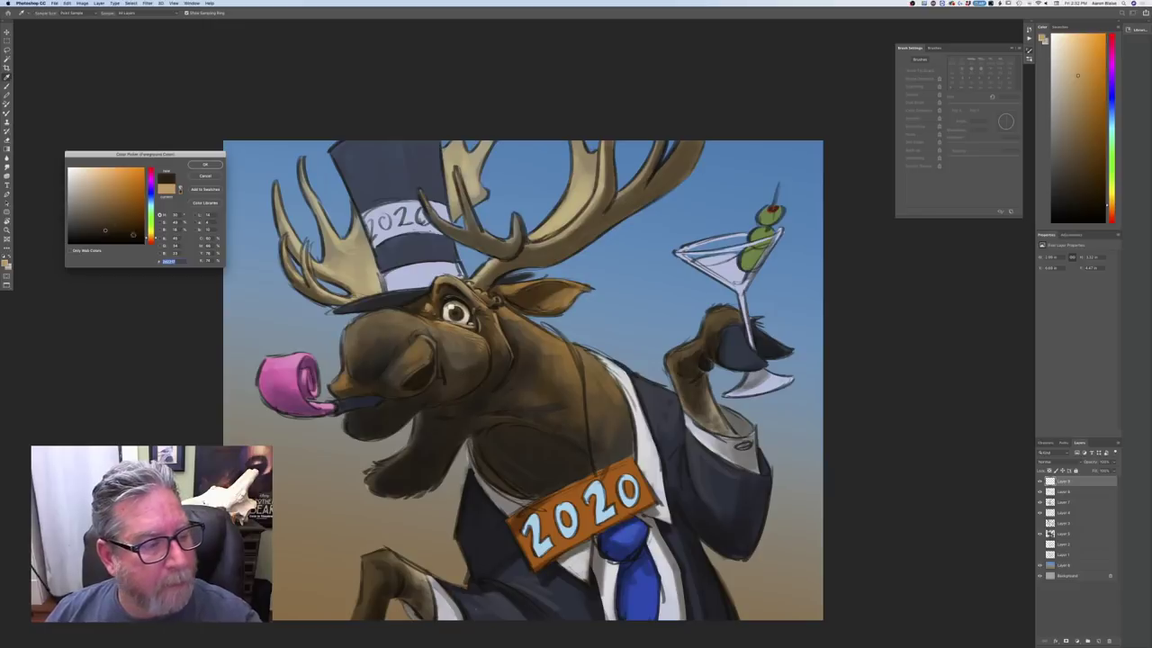
{"action": "left_click", "coordinate": [99, 218]}
{"action": "key", "text": "Return"}
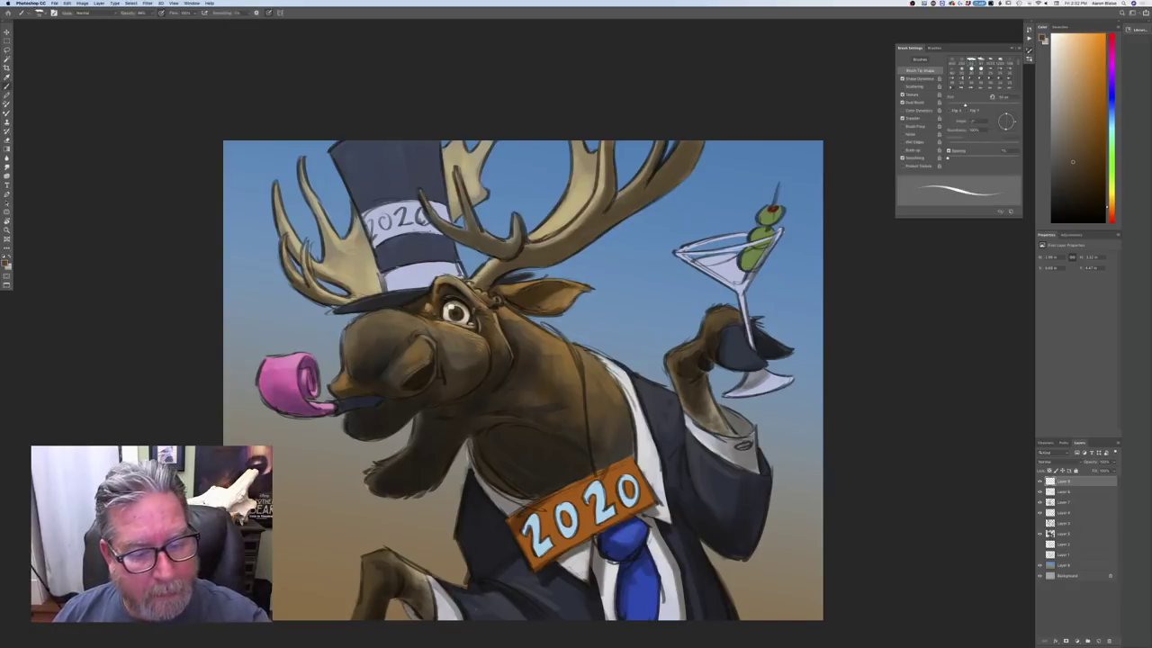
{"action": "left_click", "coordinate": [487, 367]}
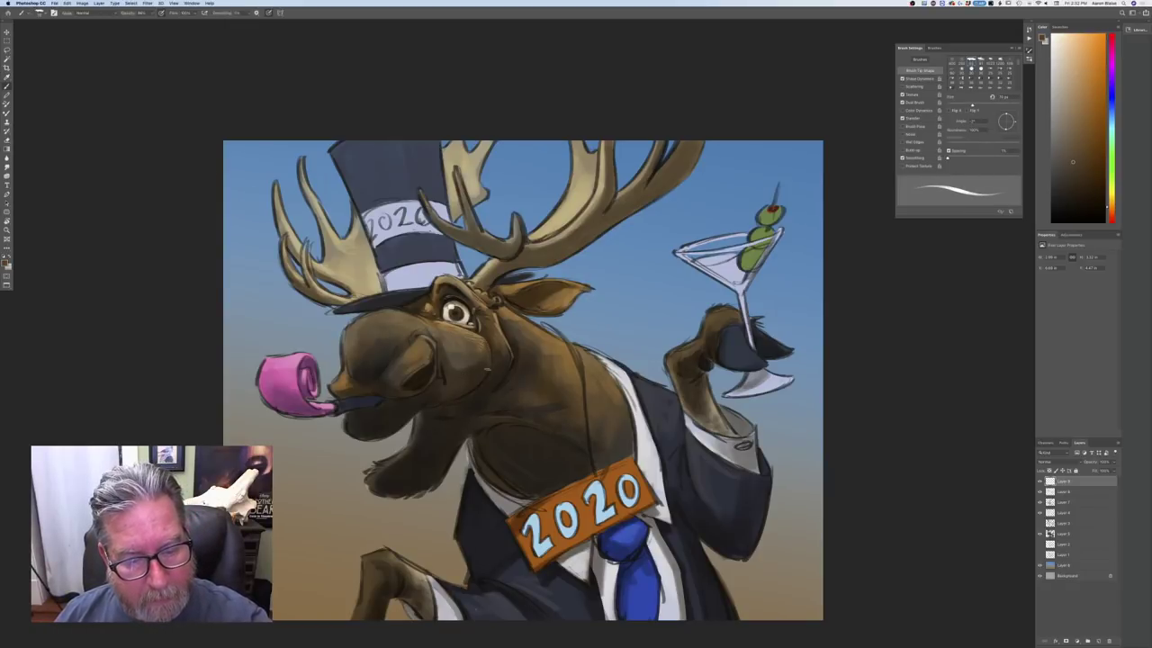
{"action": "key", "text": "]"}
{"action": "left_click_drag", "start_coordinate": [486, 371], "coordinate": [446, 401]}
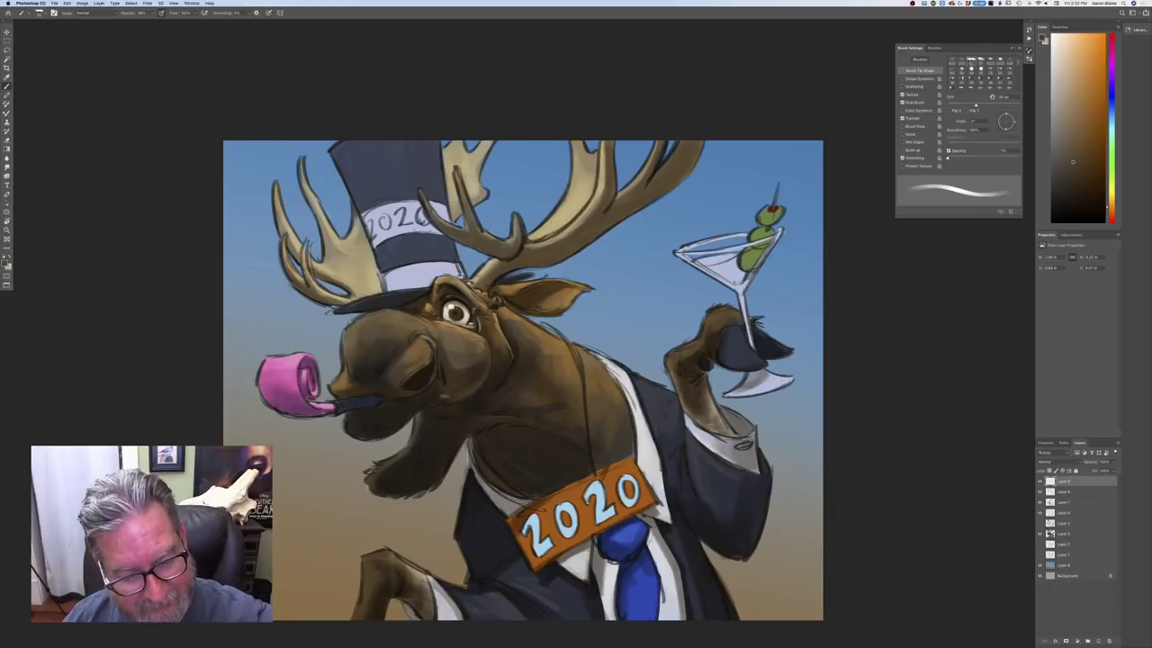
Paint muted brown fur strokes along the moose's jaw, throat folds, dewlap and chin, varying the brush size
{"action": "mouse_move", "coordinate": [508, 363]}
{"action": "left_mouse_down"}
{"action": "mouse_move", "coordinate": [479, 397]}
{"action": "mouse_move", "coordinate": [495, 421]}
{"action": "mouse_move", "coordinate": [466, 428]}
{"action": "left_mouse_up"}
{"action": "left_click_drag", "start_coordinate": [464, 435], "coordinate": [441, 472]}
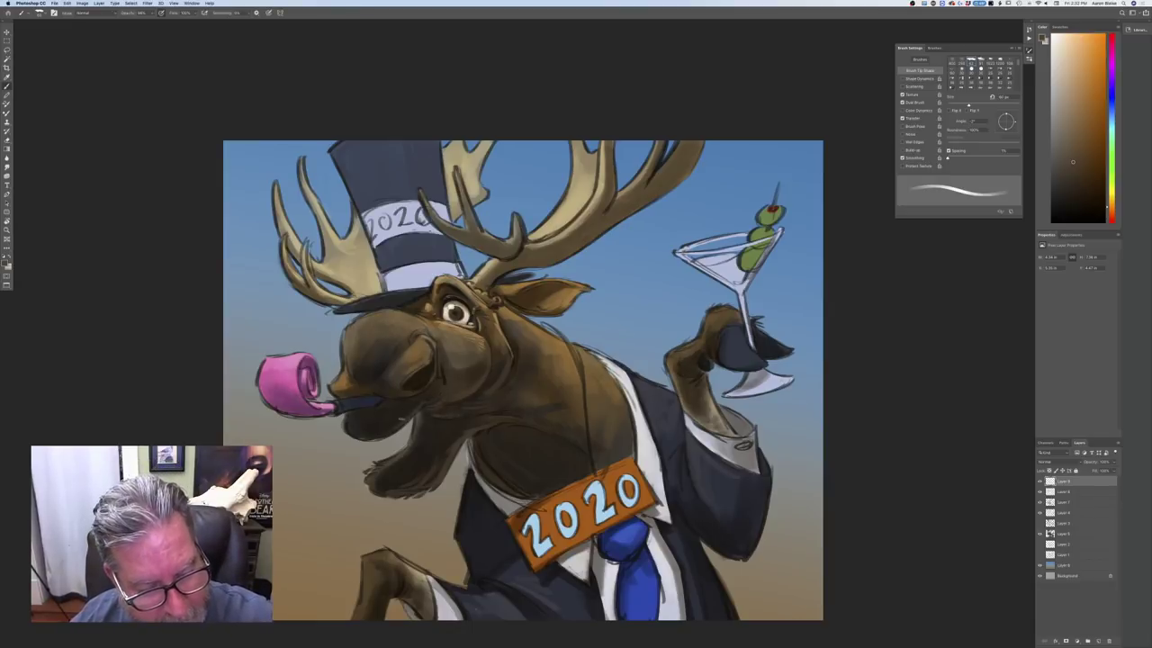
{"action": "mouse_move", "coordinate": [372, 438]}
{"action": "left_mouse_down"}
{"action": "mouse_move", "coordinate": [360, 434]}
{"action": "mouse_move", "coordinate": [392, 433]}
{"action": "left_mouse_up"}
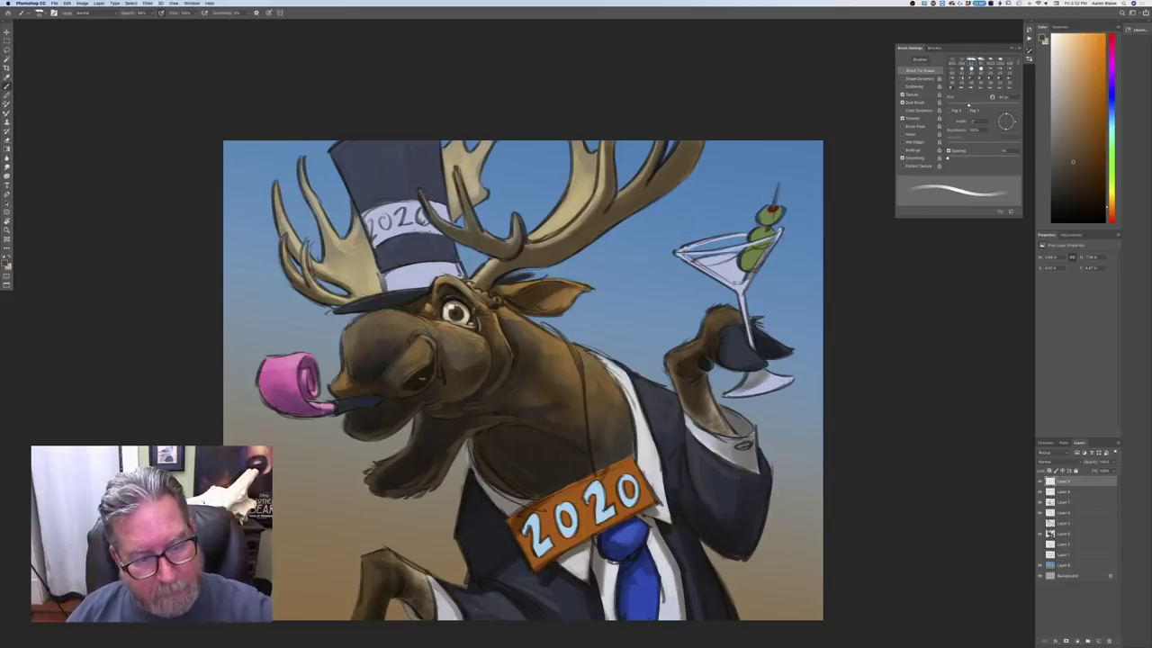
{"action": "key", "text": "bracketleft"}
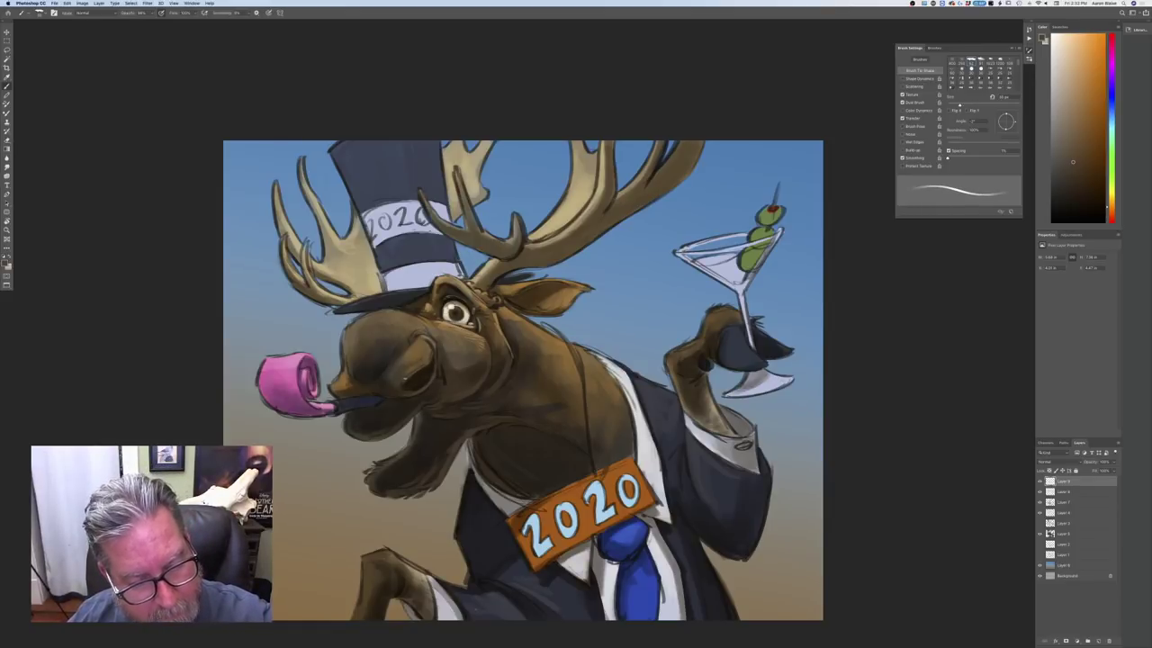
{"action": "key", "text": "bracketright"}
{"action": "key", "text": "bracketright"}
{"action": "key", "text": "bracketright"}
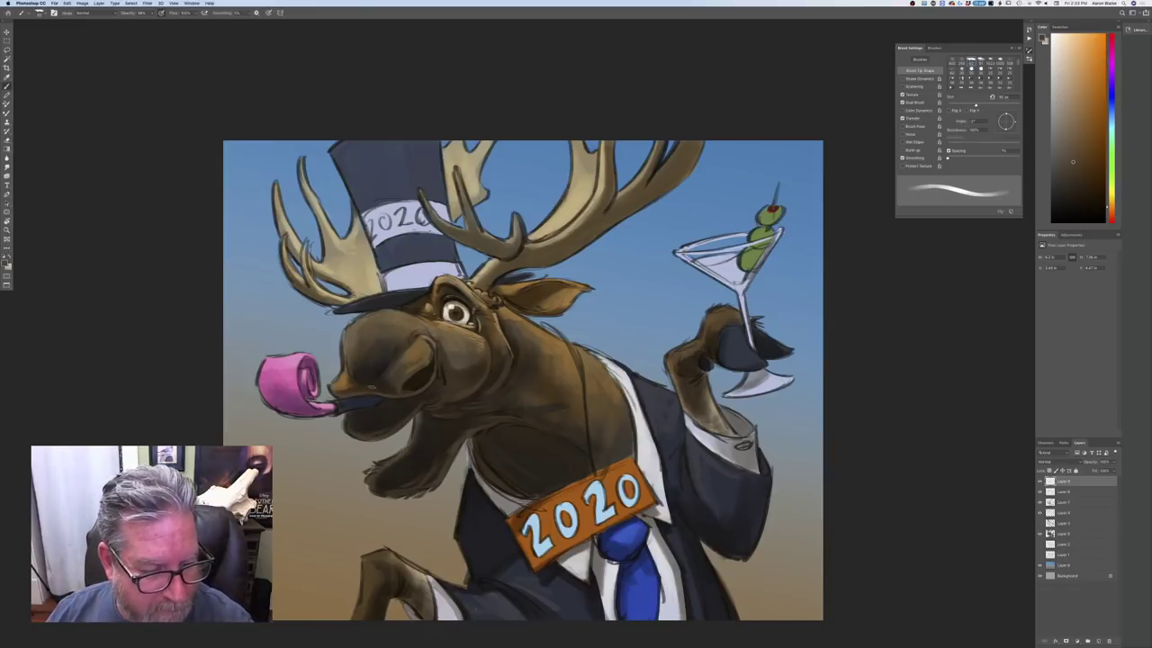
{"action": "key", "text": "bracketright"}
{"action": "key", "text": "bracketright"}
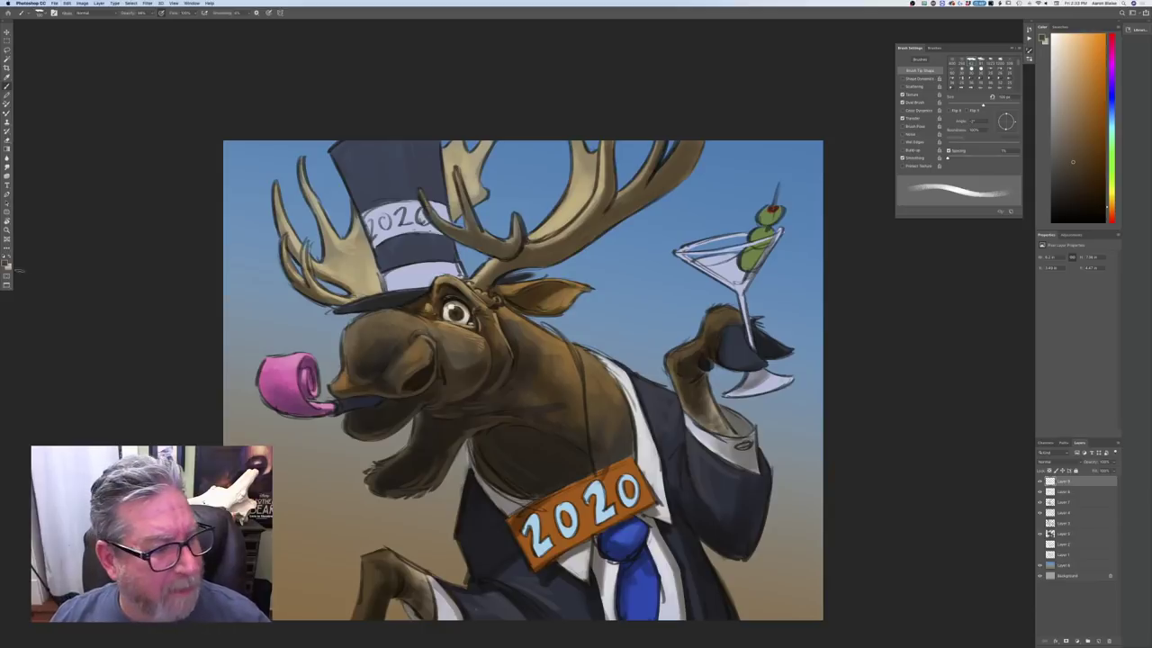
Set the foreground color to a light tan and reduce the brush size for highlighting the muzzle
{"action": "left_click", "coordinate": [5, 263]}
{"action": "left_click", "coordinate": [100, 210]}
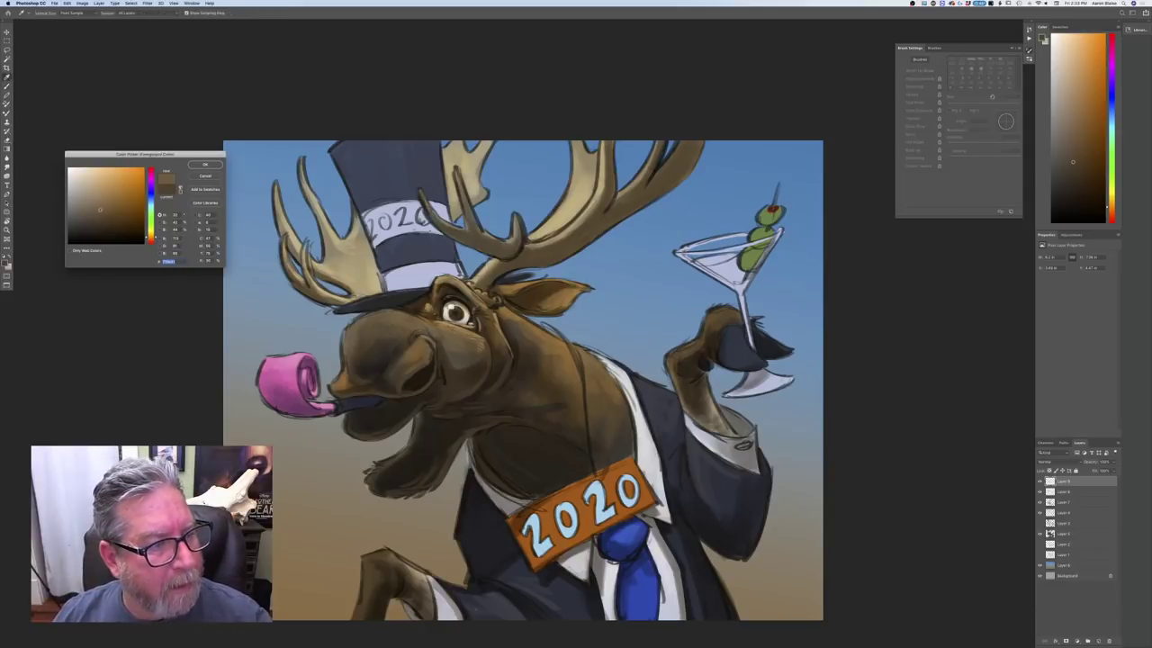
{"action": "left_click", "coordinate": [205, 165]}
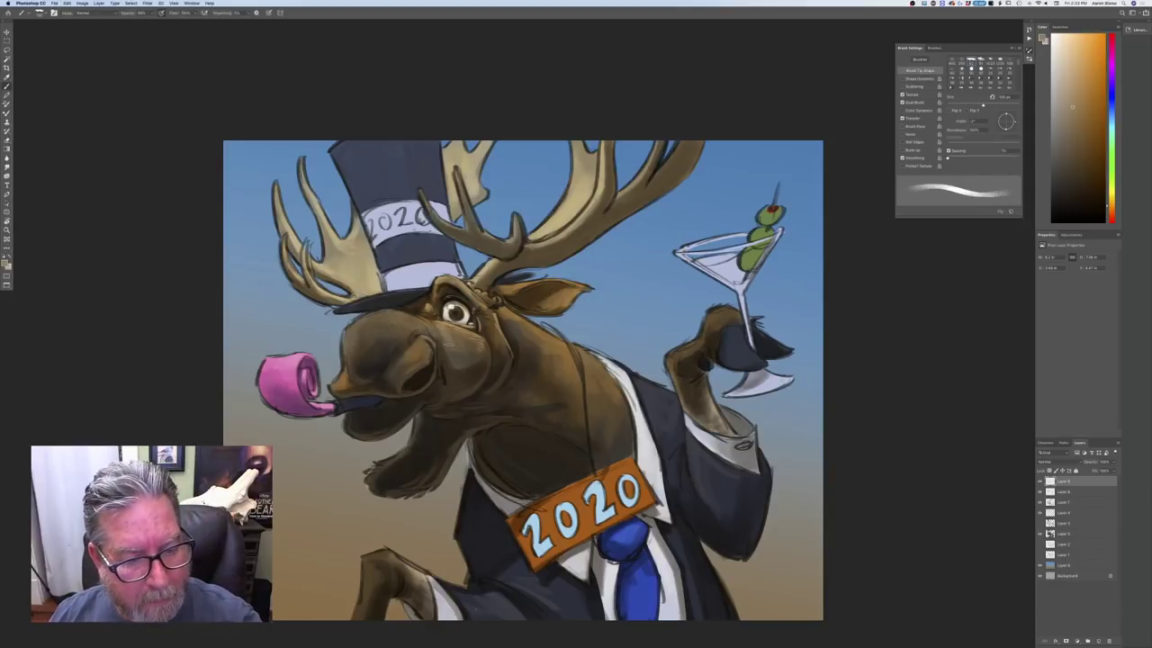
{"action": "key", "text": "bracketleft"}
{"action": "key", "text": "bracketleft"}
{"action": "key", "text": "bracketleft"}
{"action": "key", "text": "bracketleft"}
{"action": "key", "text": "bracketleft"}
{"action": "left_click", "coordinate": [268, 13]}
{"action": "key", "text": "bracketleft"}
{"action": "key", "text": "bracketleft"}
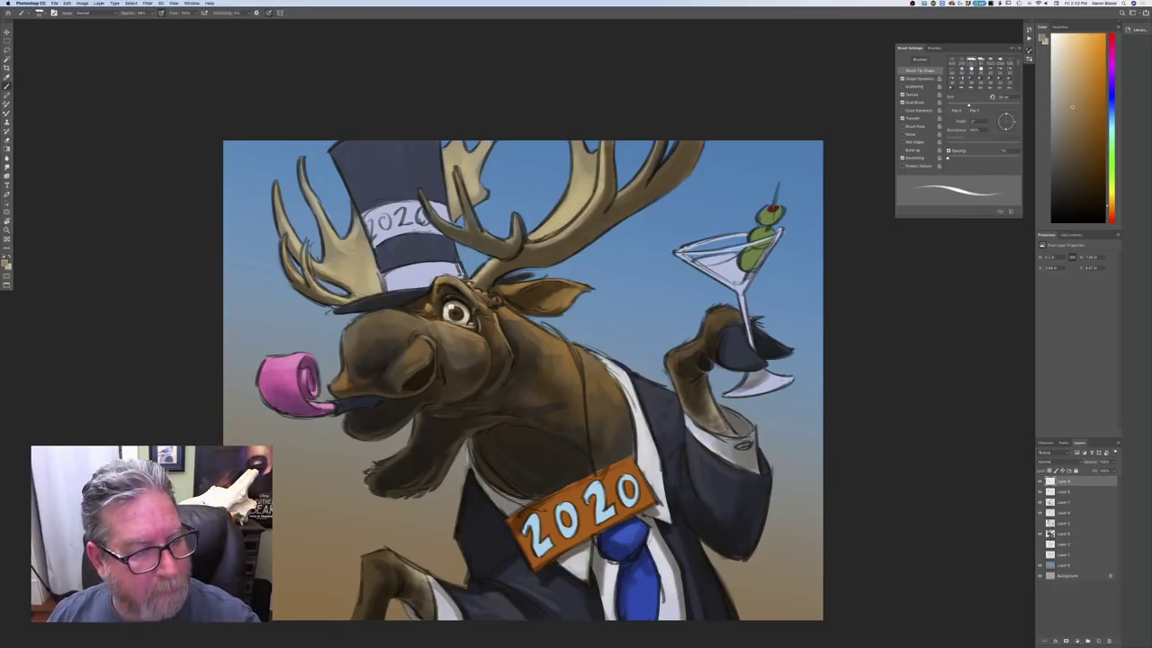
{"action": "left_click", "coordinate": [4, 263]}
{"action": "left_click", "coordinate": [100, 206]}
{"action": "left_click", "coordinate": [101, 190]}
{"action": "left_click", "coordinate": [205, 165]}
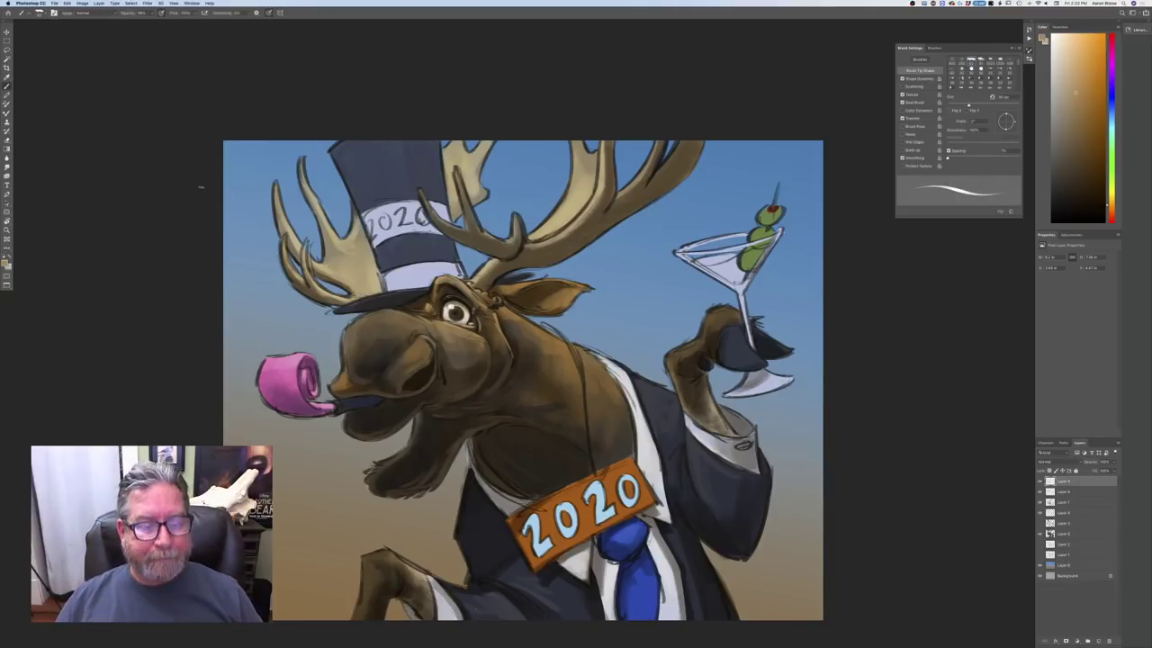
Paint light tan highlights along the top of the muzzle and the nostril rim, enlarging the brush and undoing the last stroke
{"action": "mouse_move", "coordinate": [387, 311]}
{"action": "left_mouse_down"}
{"action": "mouse_move", "coordinate": [410, 314]}
{"action": "mouse_move", "coordinate": [353, 324]}
{"action": "mouse_move", "coordinate": [422, 329]}
{"action": "mouse_move", "coordinate": [438, 374]}
{"action": "left_mouse_up"}
{"action": "key", "text": "bracketright"}
{"action": "key", "text": "bracketright"}
{"action": "key", "text": "bracketright"}
{"action": "key", "text": "bracketright"}
{"action": "key", "text": "bracketright"}
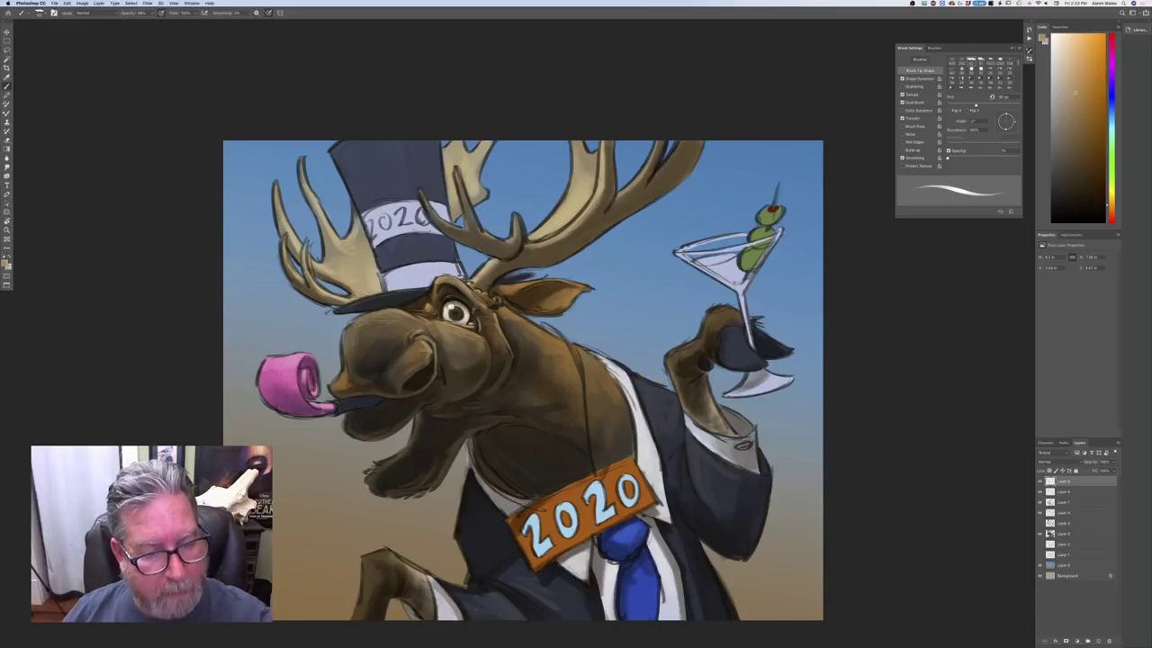
{"action": "left_click_drag", "start_coordinate": [419, 342], "coordinate": [390, 358]}
{"action": "key", "text": "super+z"}
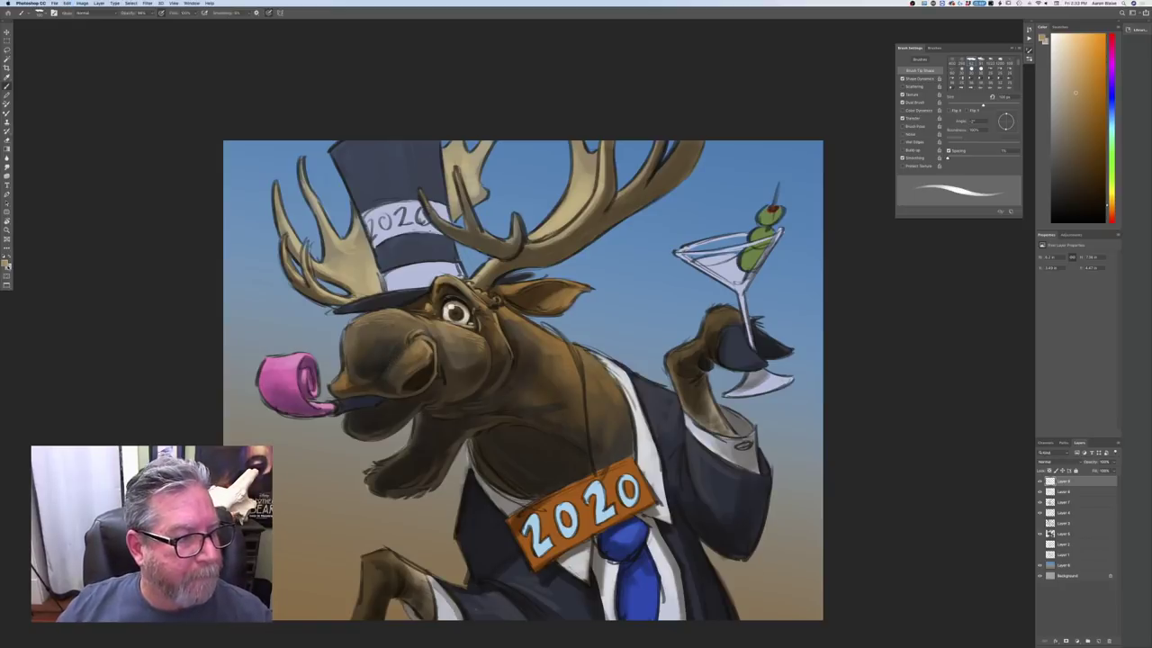
Set the foreground color to a muted grey-brown and paint soft light beside the moose's nostril
{"action": "left_click", "coordinate": [6, 264]}
{"action": "left_click", "coordinate": [82, 225]}
{"action": "left_click", "coordinate": [84, 211]}
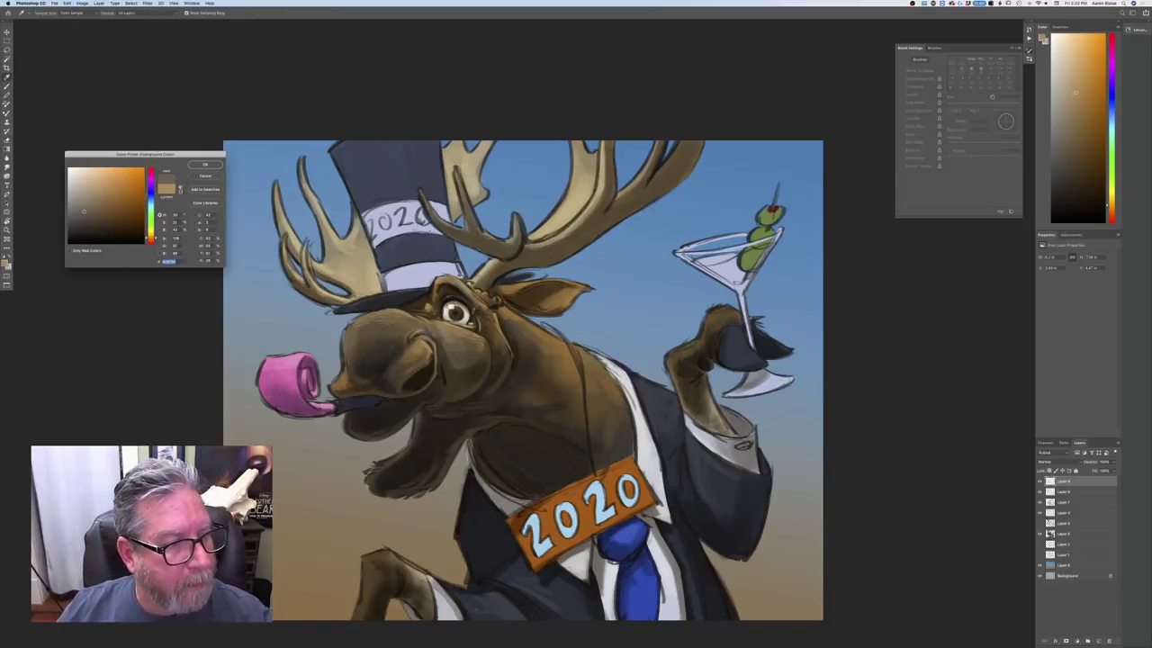
{"action": "key", "text": "Return"}
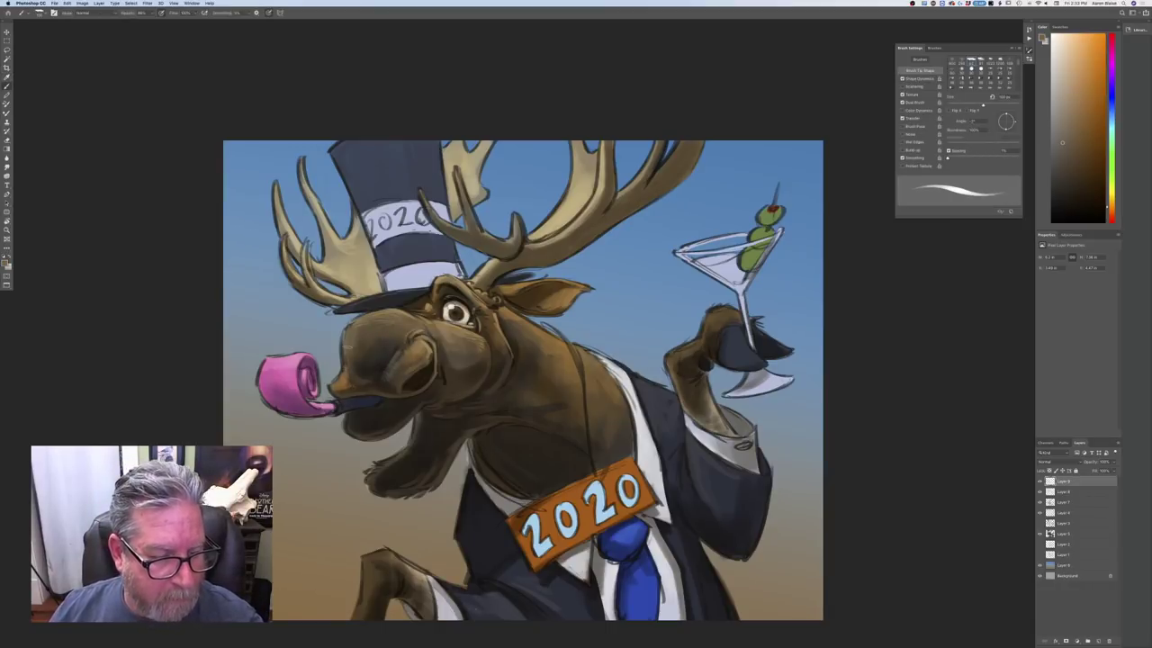
Set the foreground color to a lighter grey-tan sampled from the backdrop and highlight the front edge of the muzzle
{"action": "left_click", "coordinate": [8, 264]}
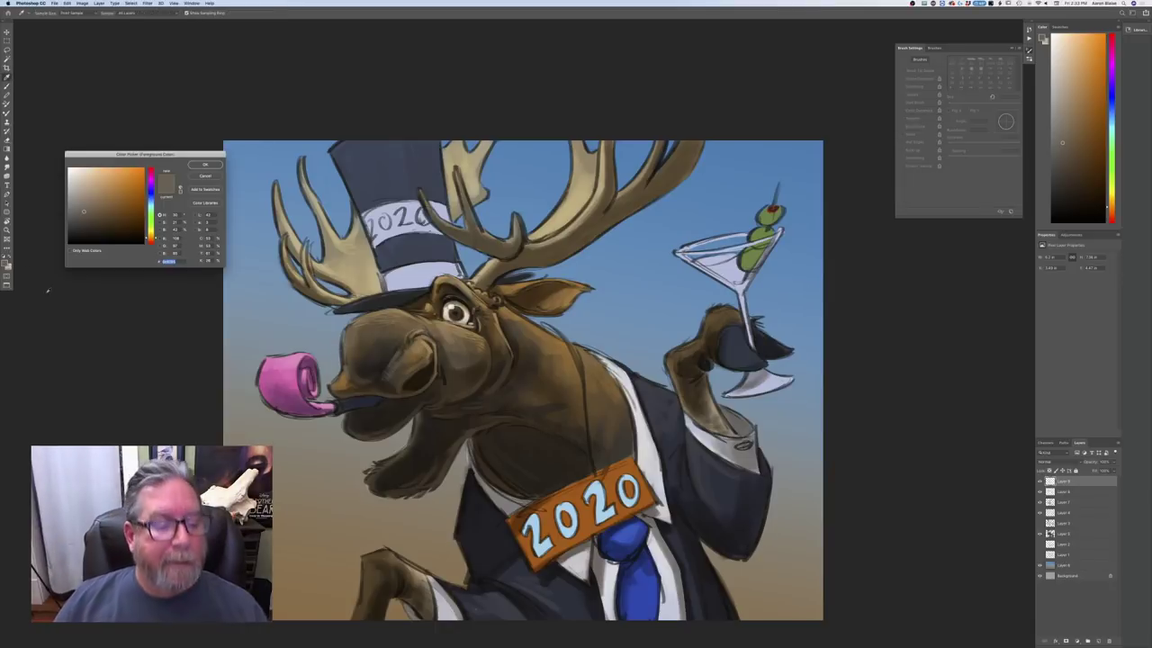
{"action": "left_click", "coordinate": [324, 331]}
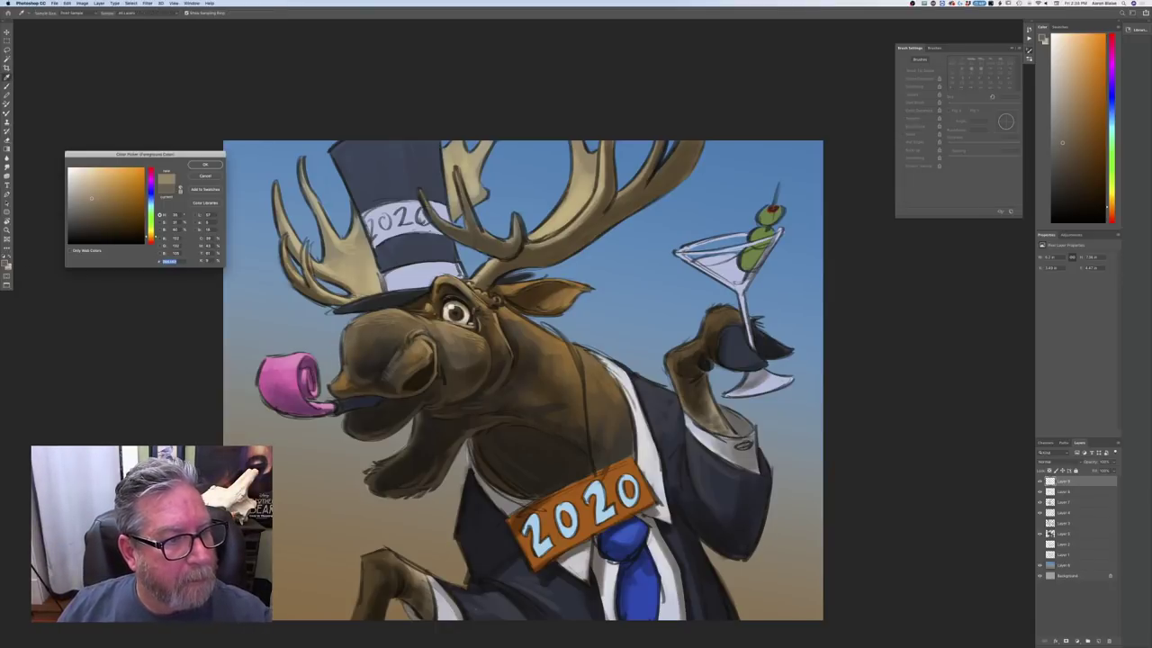
{"action": "key", "text": "Return"}
{"action": "left_click_drag", "start_coordinate": [351, 327], "coordinate": [342, 360]}
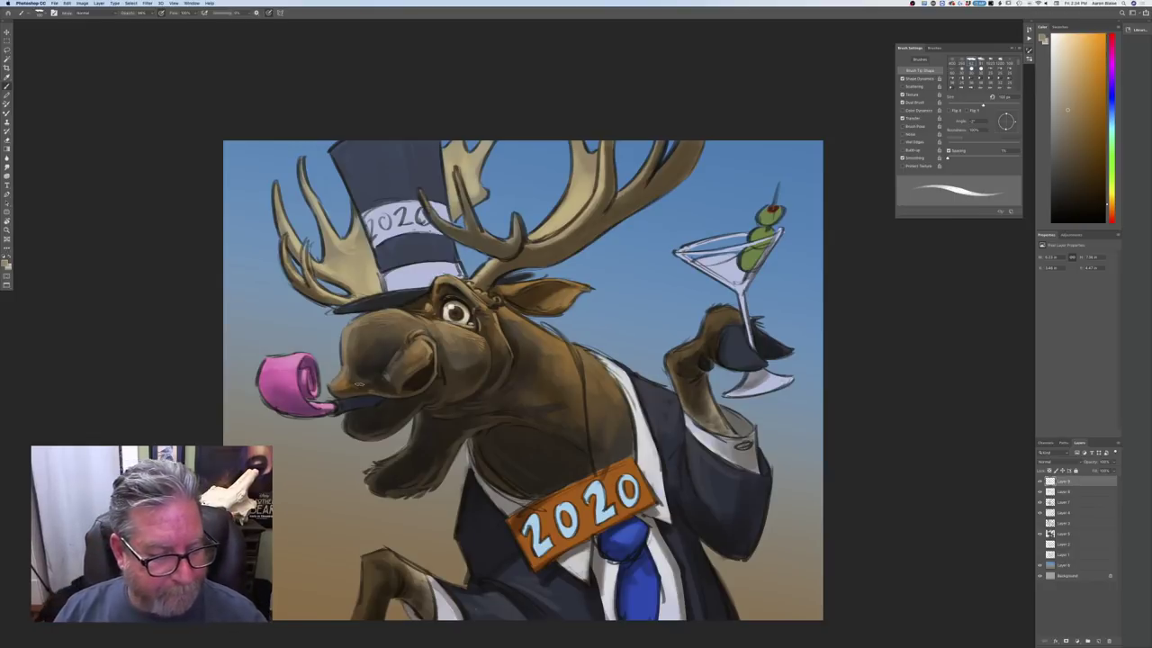
Set the foreground color to a slate blue based on the party blower's mouthpiece and highlight the mouthpiece
{"action": "left_click", "coordinate": [5, 263]}
{"action": "left_click", "coordinate": [360, 404]}
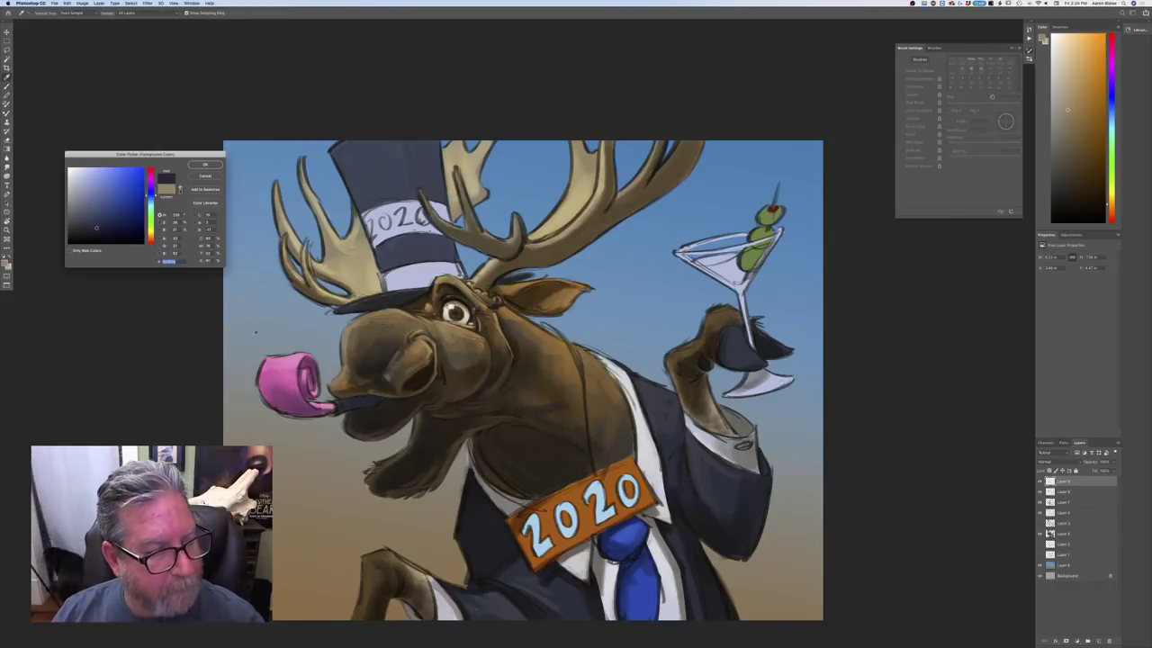
{"action": "key", "text": "Return"}
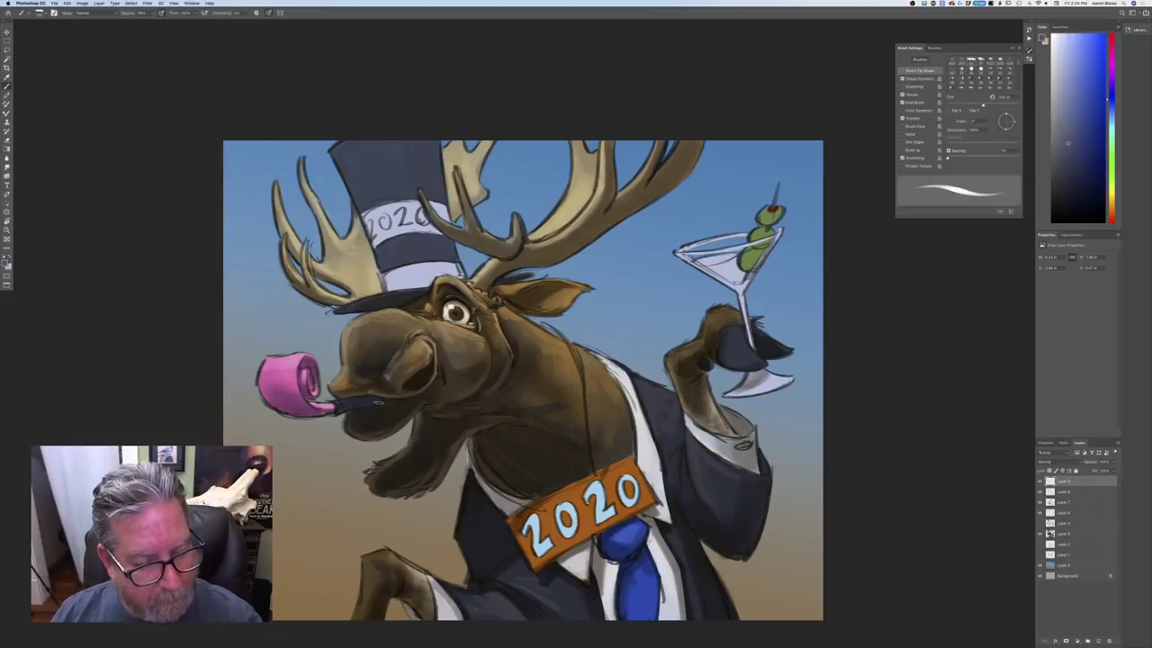
{"action": "mouse_move", "coordinate": [363, 406]}
{"action": "left_mouse_down"}
{"action": "mouse_move", "coordinate": [337, 413]}
{"action": "mouse_move", "coordinate": [372, 405]}
{"action": "mouse_move", "coordinate": [337, 412]}
{"action": "left_mouse_up"}
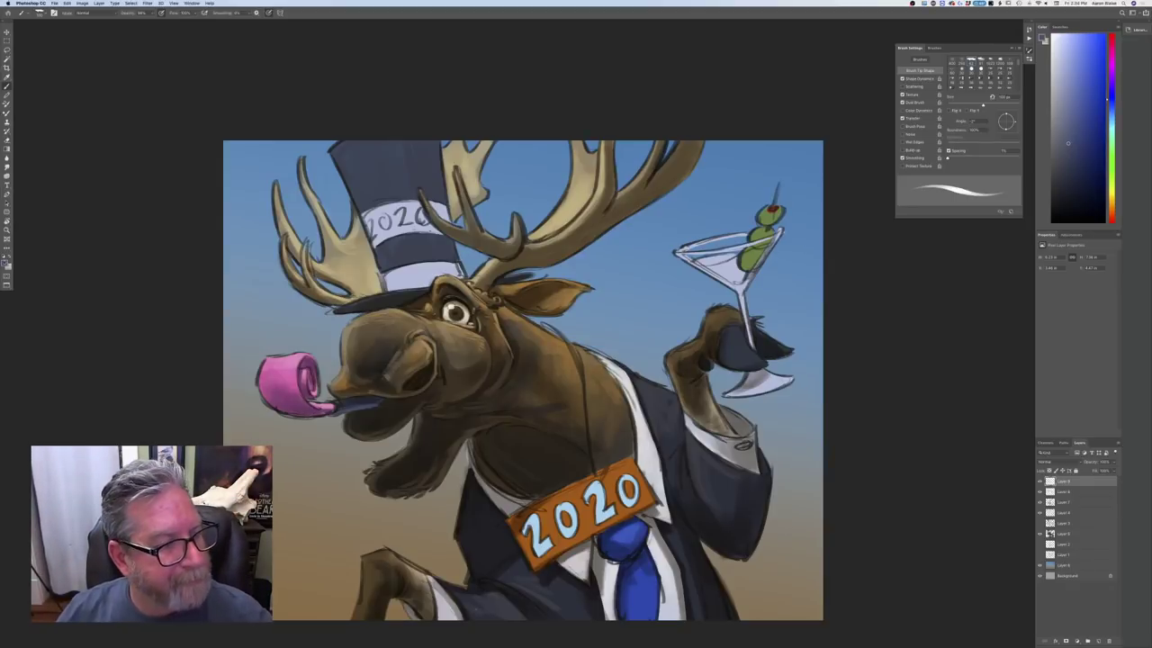
Set the foreground color to a near-black brown sampled from the nostril and darken the nostril opening
{"action": "left_click", "coordinate": [5, 263]}
{"action": "left_click", "coordinate": [406, 376]}
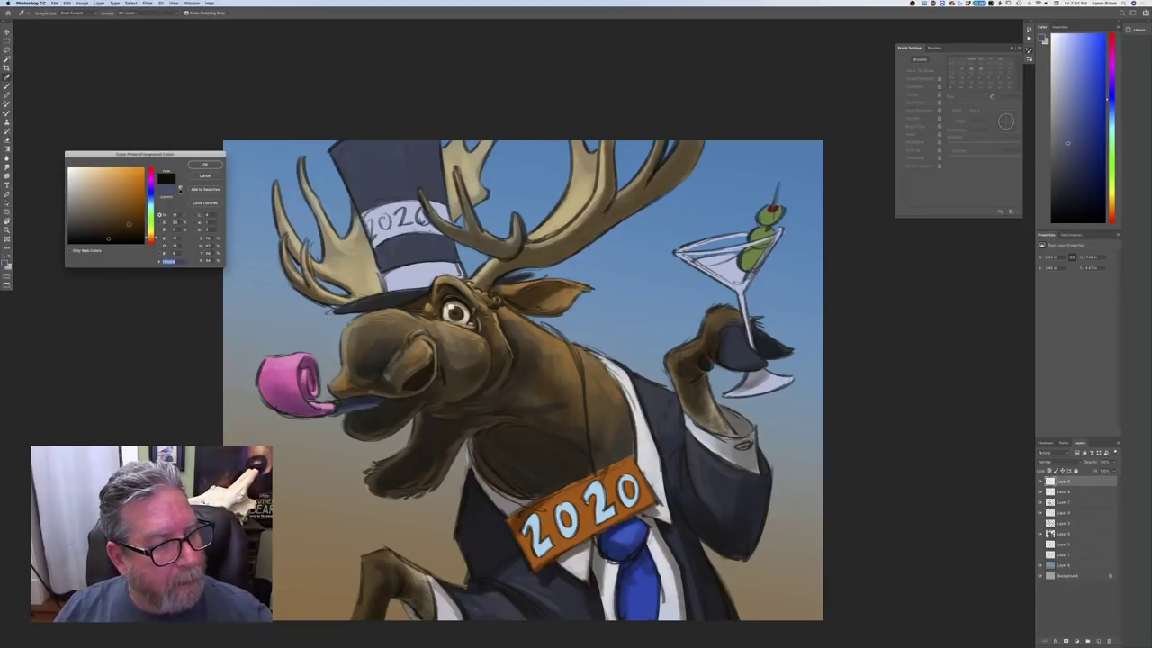
{"action": "left_click", "coordinate": [205, 165]}
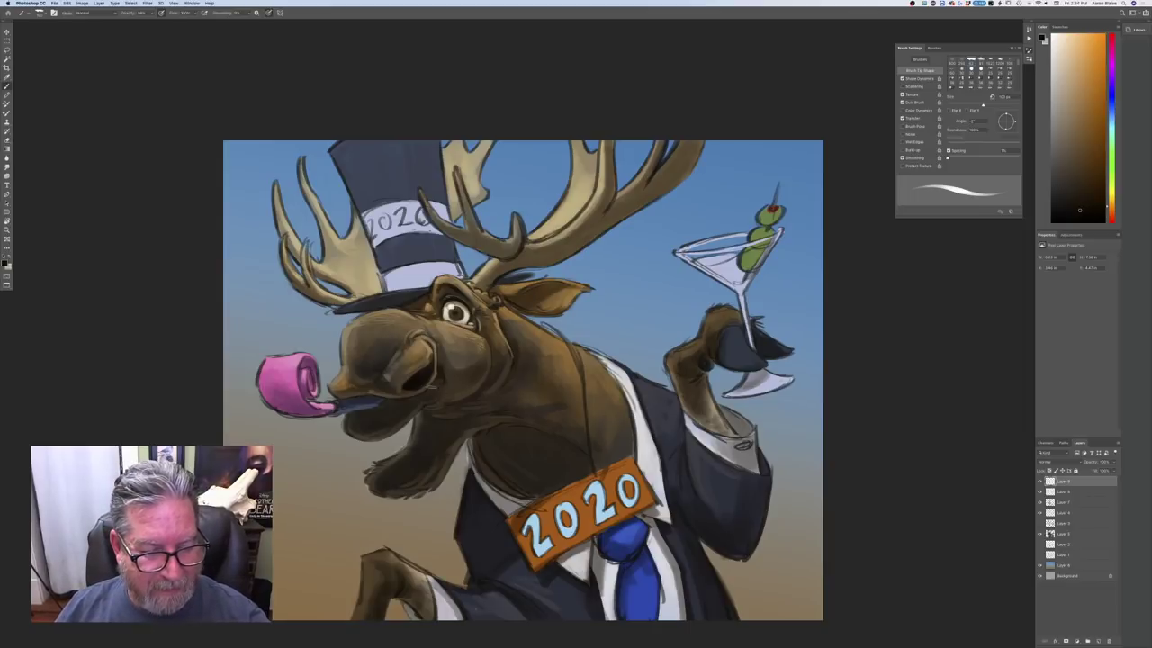
Set the foreground color to a medium grey-brown and paint fur details along the jaw, throat folds and dewlap
{"action": "left_click", "coordinate": [5, 263]}
{"action": "left_click", "coordinate": [96, 224]}
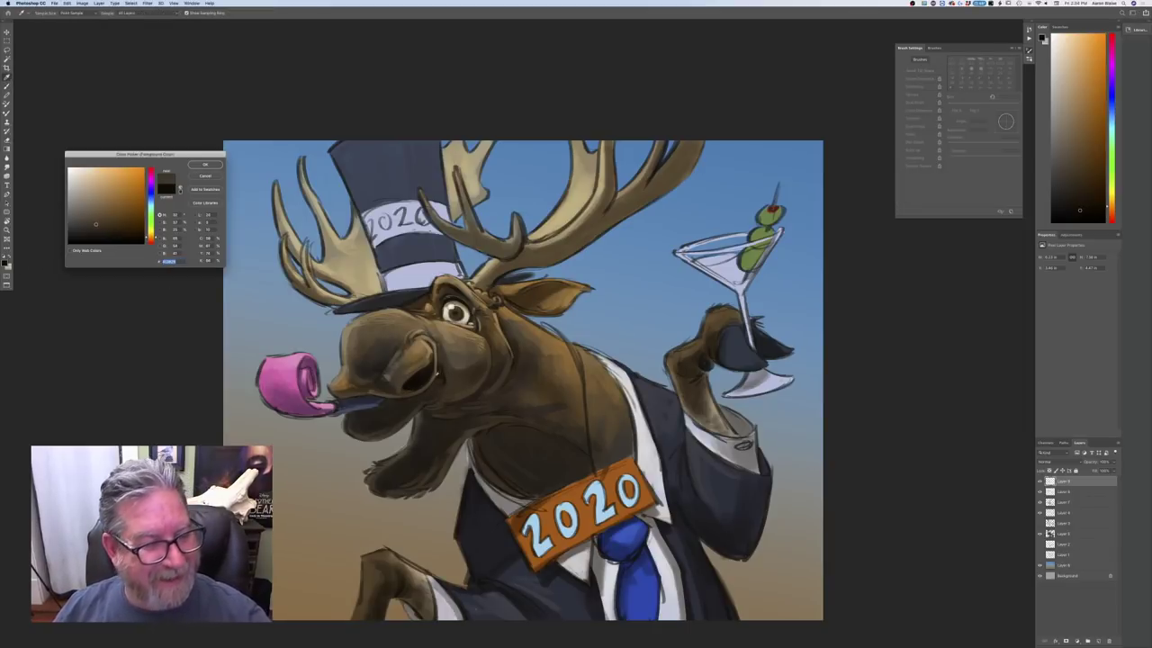
{"action": "left_click", "coordinate": [95, 212]}
{"action": "left_click", "coordinate": [202, 165]}
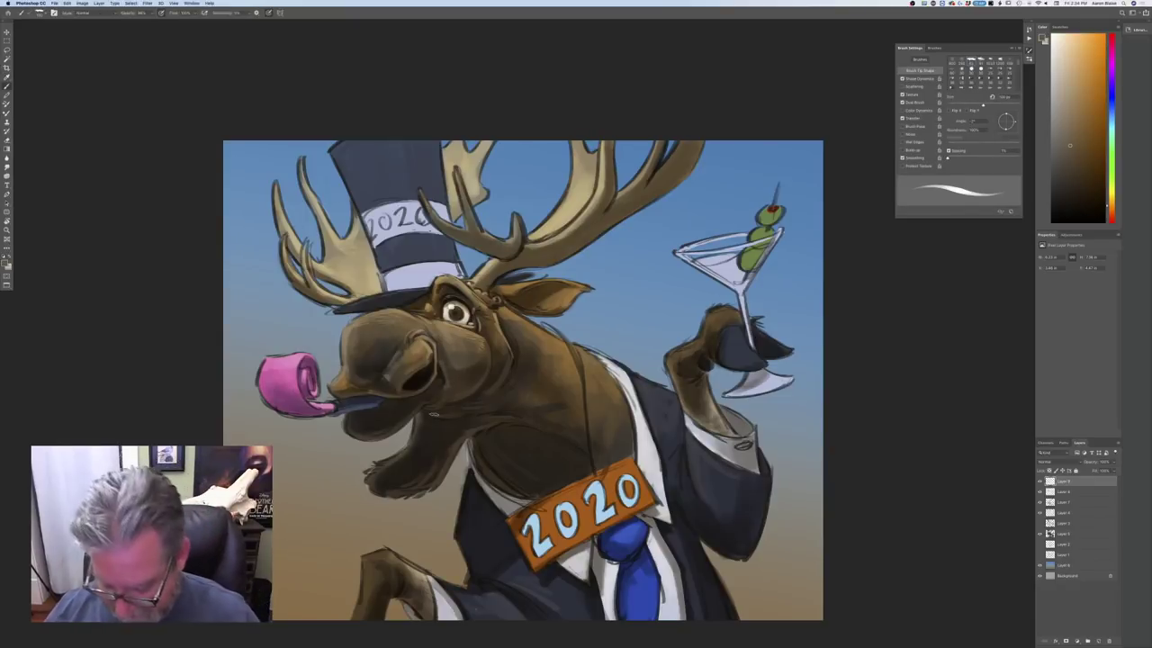
{"action": "scroll", "coordinate": [433, 415], "scroll_direction": "up", "scroll_amount": 5}
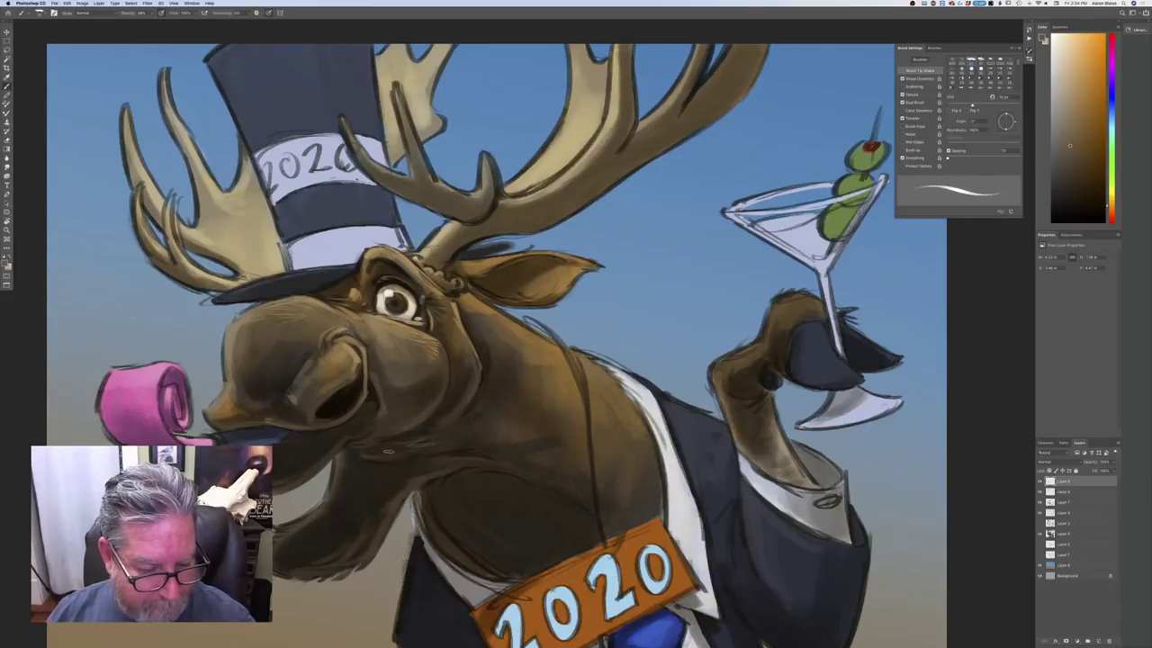
{"action": "left_click_drag", "start_coordinate": [525, 479], "coordinate": [479, 472]}
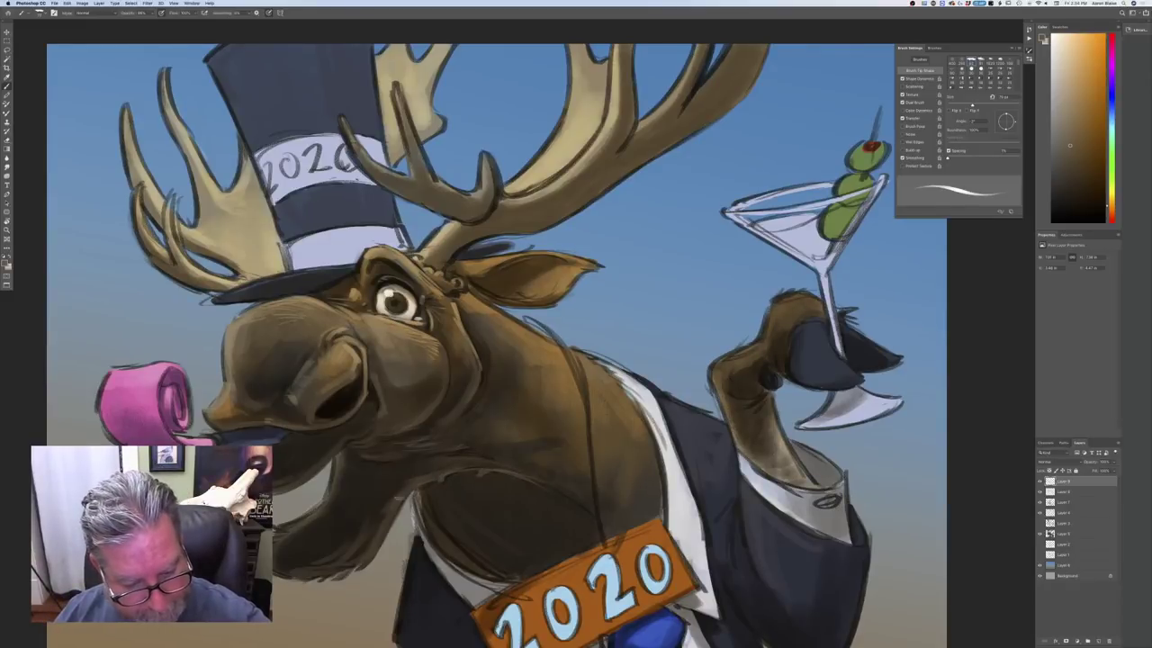
{"action": "mouse_move", "coordinate": [402, 505]}
{"action": "left_mouse_down"}
{"action": "mouse_move", "coordinate": [361, 566]}
{"action": "mouse_move", "coordinate": [290, 566]}
{"action": "left_mouse_up"}
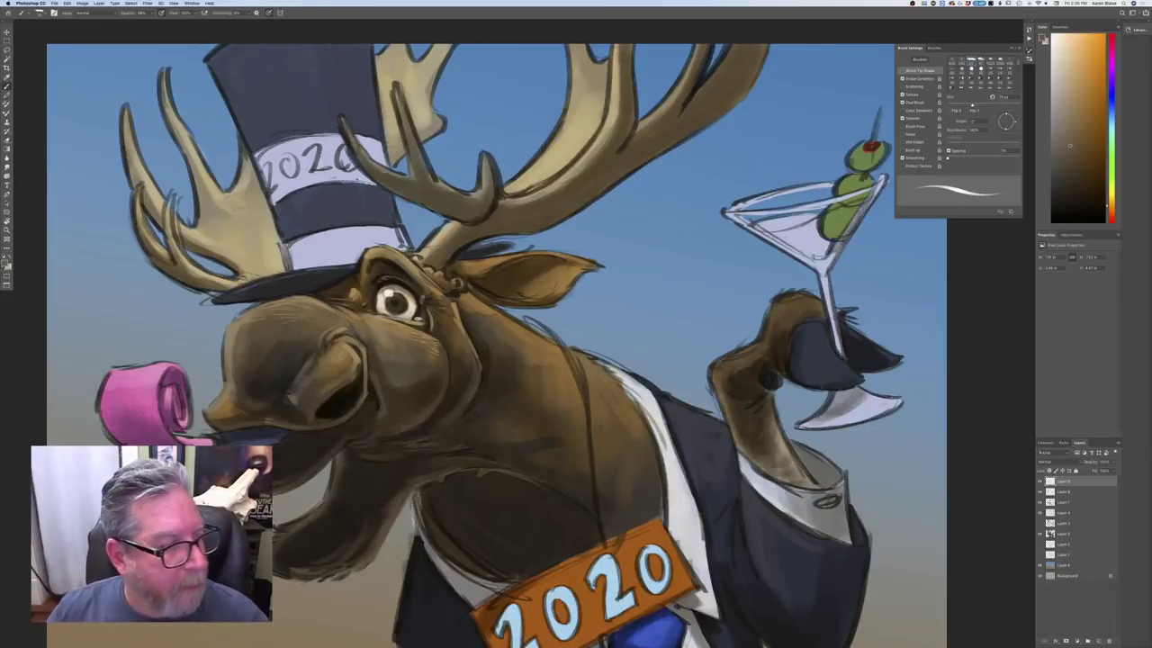
Set the foreground color to a warm light tan and highlight the bumps below the antler base, undoing the last stroke
{"action": "left_click", "coordinate": [4, 263]}
{"action": "left_click", "coordinate": [108, 189]}
{"action": "left_click", "coordinate": [104, 177]}
{"action": "left_click", "coordinate": [205, 165]}
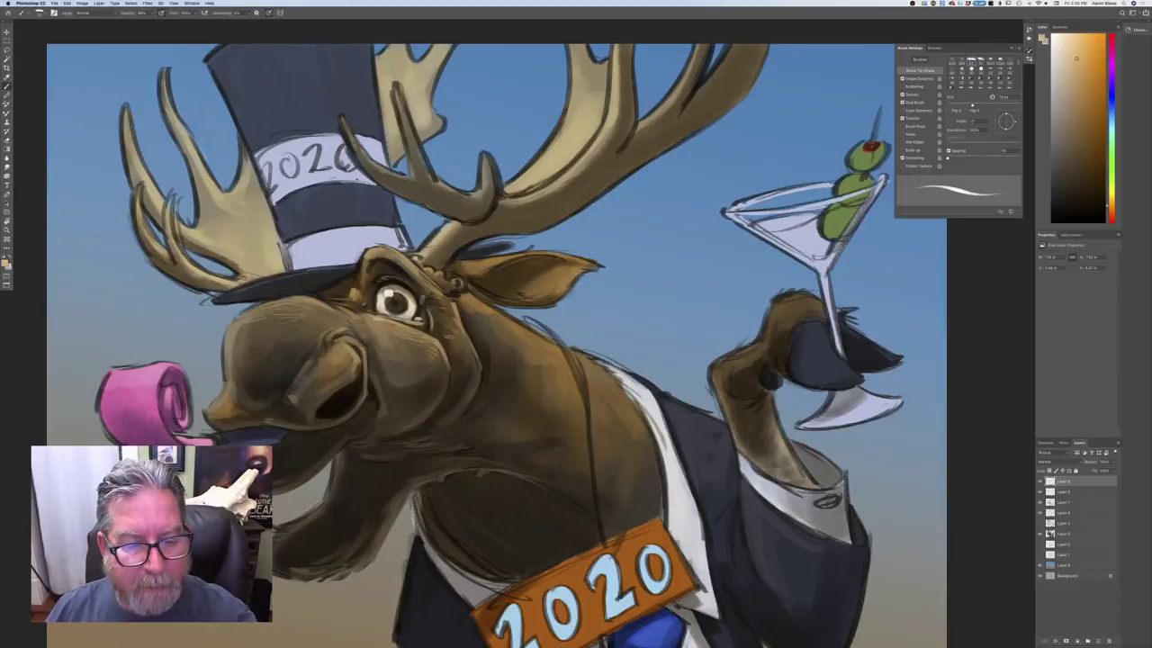
{"action": "left_click_drag", "start_coordinate": [455, 285], "coordinate": [464, 290]}
{"action": "left_click_drag", "start_coordinate": [442, 286], "coordinate": [450, 284]}
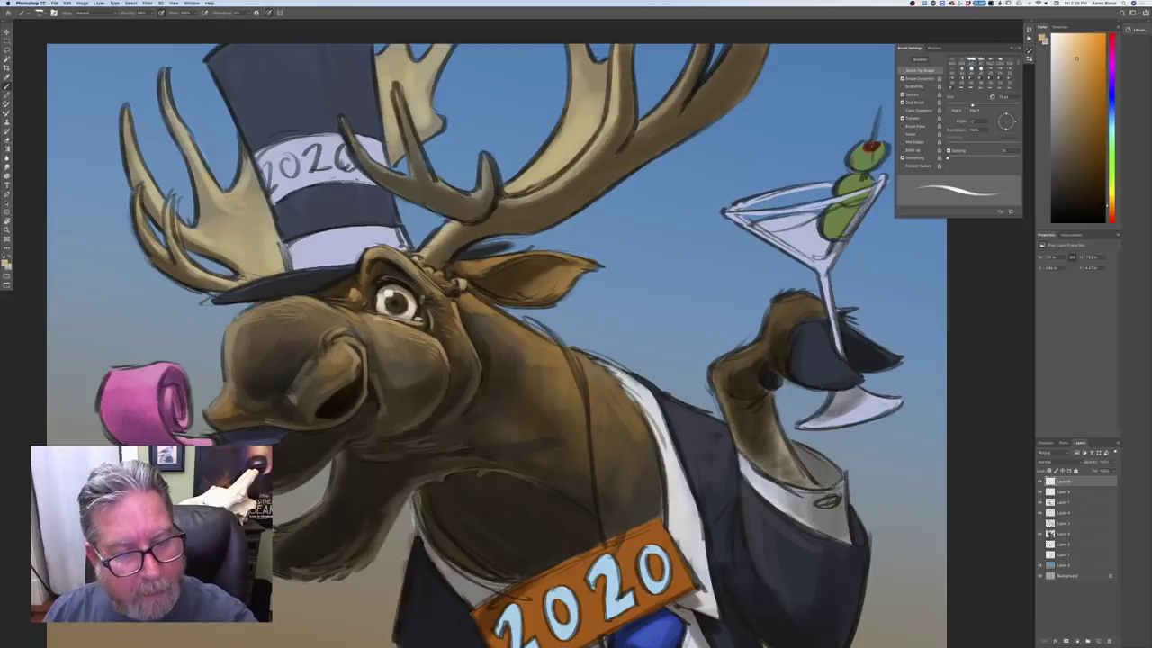
{"action": "key", "text": "super+z"}
Set the foreground color to a pale yellow based on the antler and highlight the bumps and lower edge of the antler base
{"action": "left_click", "coordinate": [4, 262]}
{"action": "left_click", "coordinate": [528, 170]}
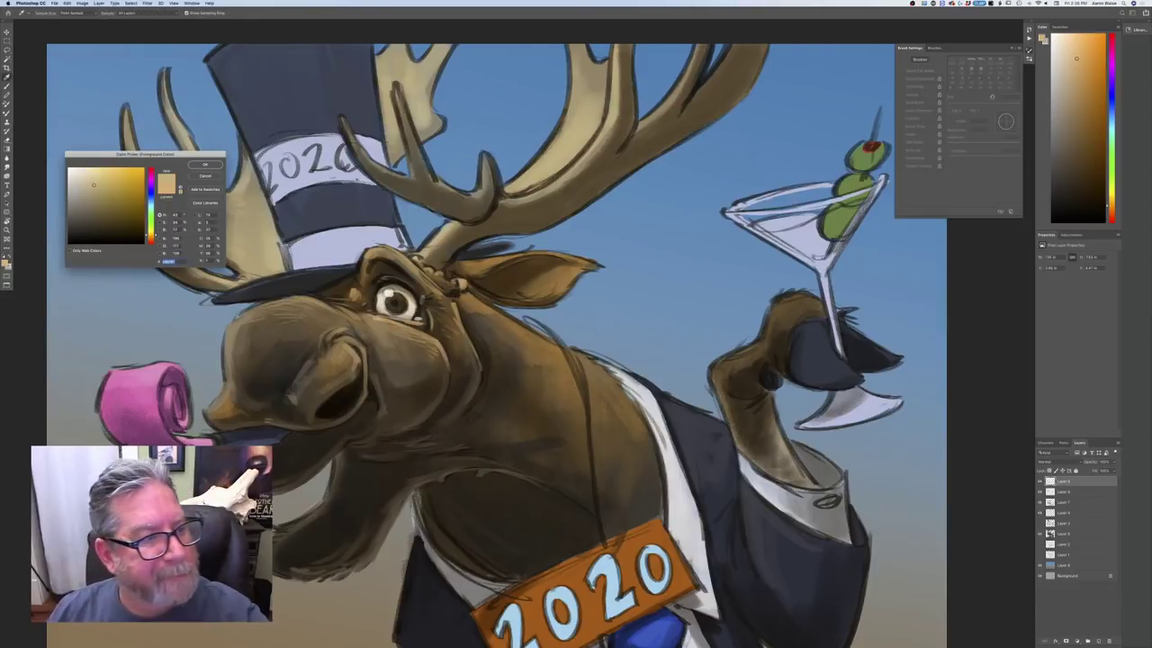
{"action": "key", "text": "Return"}
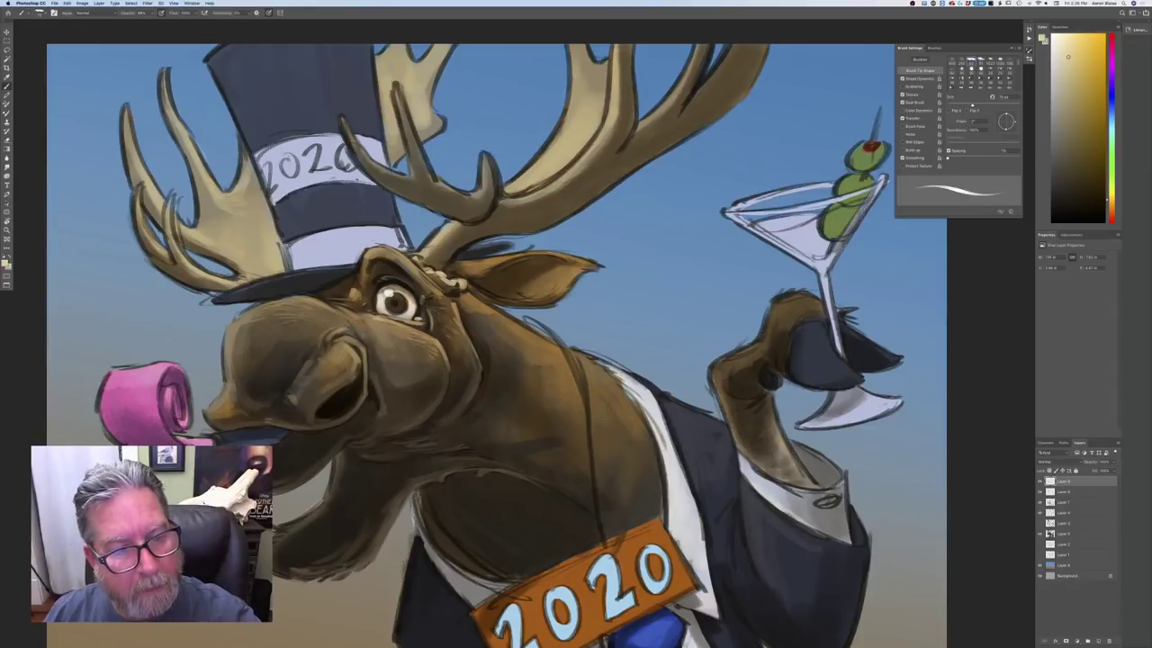
{"action": "left_click_drag", "start_coordinate": [449, 224], "coordinate": [416, 250]}
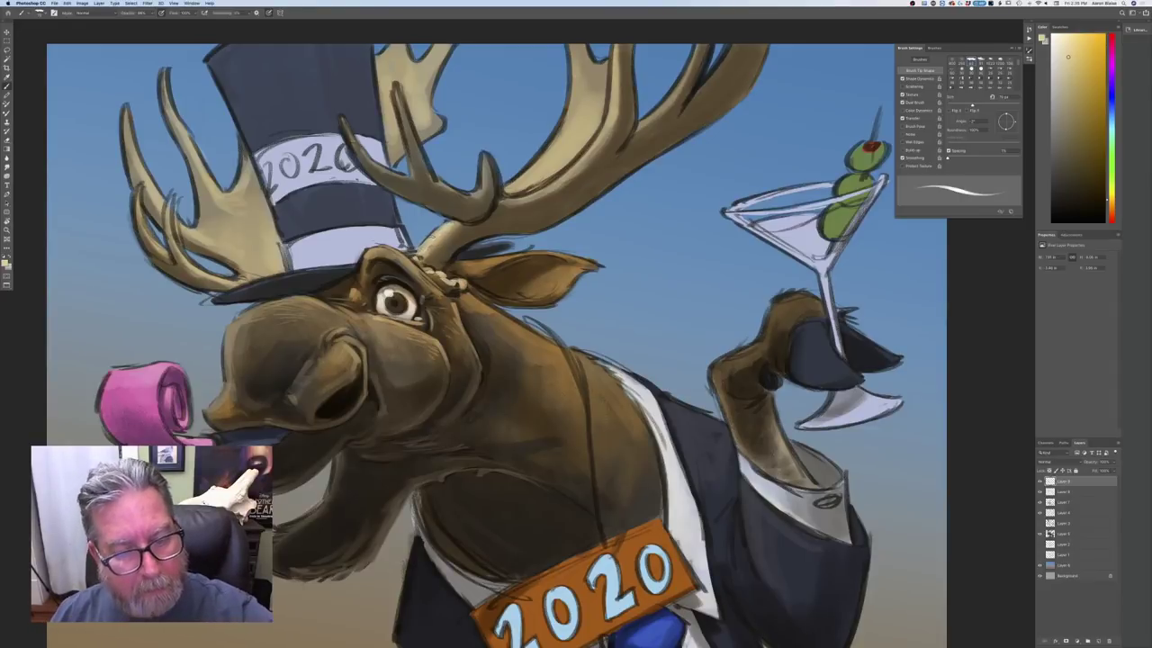
Examine the moose's head and antlers against the whole painting
{"action": "key", "text": "super+minus"}
{"action": "key", "text": "super+minus"}
{"action": "key", "text": "super+minus"}
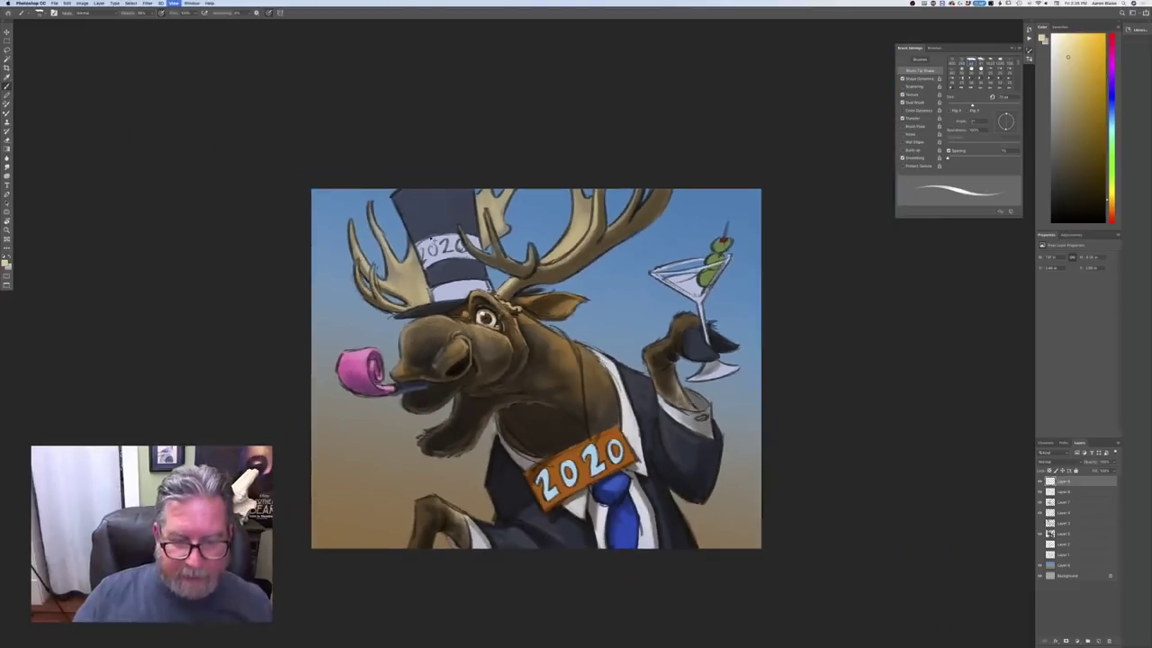
{"action": "key", "text": "super+plus"}
{"action": "key", "text": "super+plus"}
{"action": "key", "text": "super+plus"}
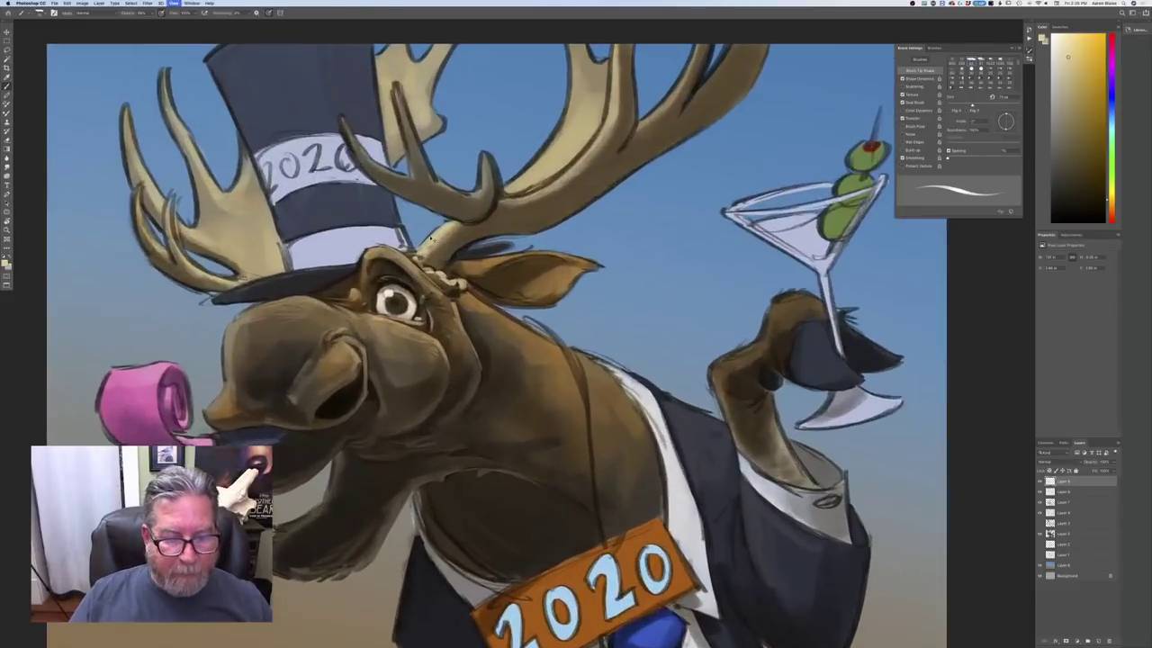
{"action": "key", "text": "super+minus"}
{"action": "key", "text": "super+minus"}
{"action": "key", "text": "super+minus"}
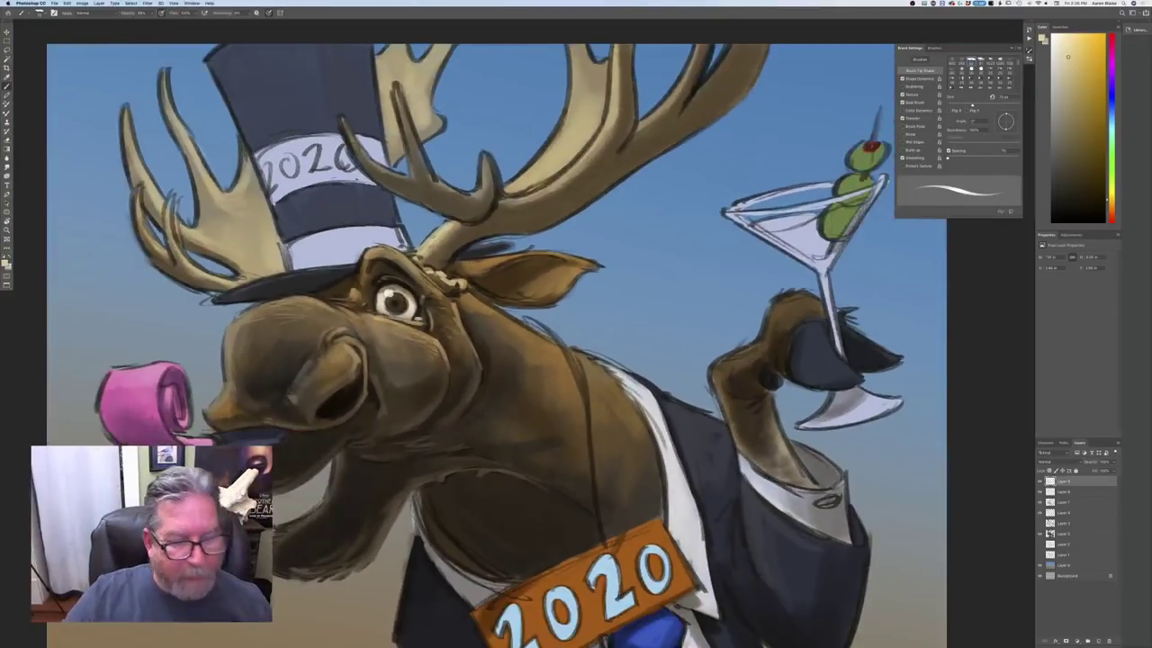
{"action": "key", "text": "super+plus"}
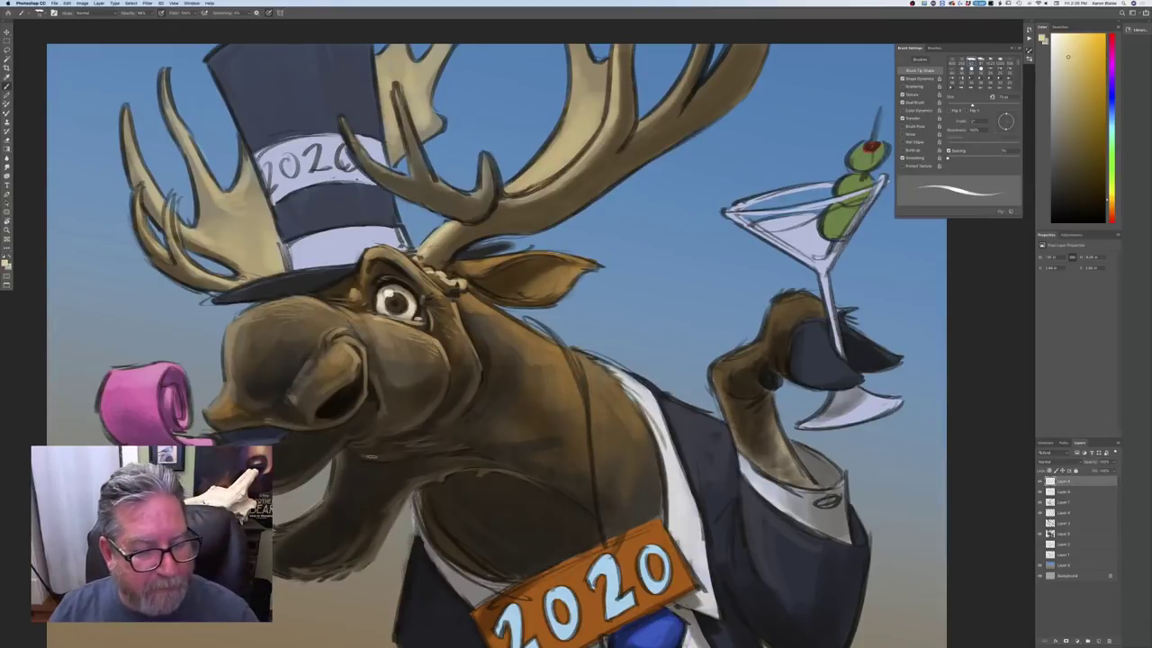
Set the foreground color to a warm tan and highlight the top of the muzzle with a larger brush
{"action": "left_click", "coordinate": [5, 262]}
{"action": "left_click", "coordinate": [150, 235]}
{"action": "left_click_drag", "start_coordinate": [94, 180], "coordinate": [98, 204]}
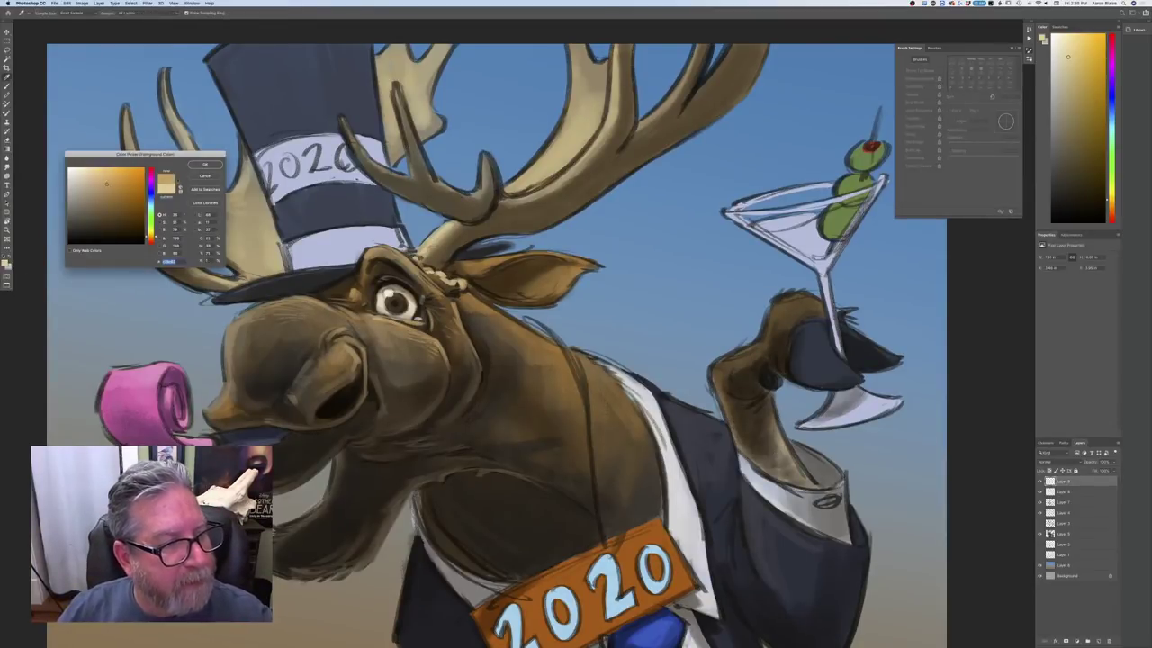
{"action": "key", "text": "Return"}
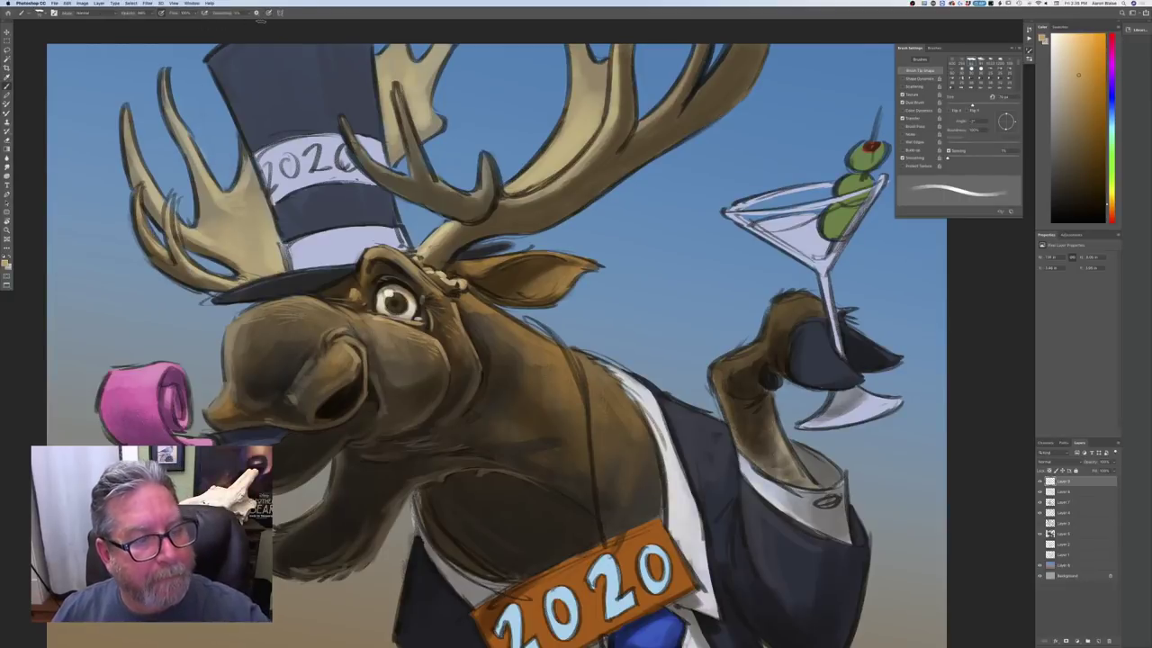
{"action": "key", "text": "bracketright"}
{"action": "key", "text": "bracketright"}
{"action": "key", "text": "bracketright"}
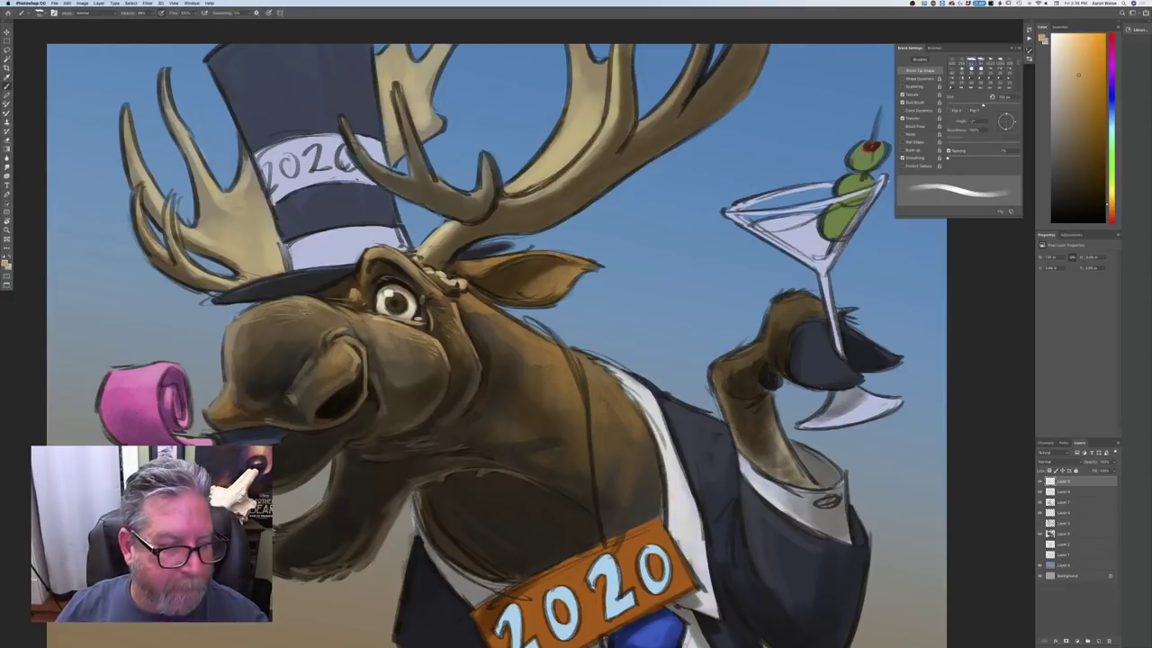
{"action": "mouse_move", "coordinate": [315, 311]}
{"action": "left_mouse_down"}
{"action": "mouse_move", "coordinate": [269, 328]}
{"action": "mouse_move", "coordinate": [333, 320]}
{"action": "mouse_move", "coordinate": [274, 306]}
{"action": "mouse_move", "coordinate": [248, 326]}
{"action": "mouse_move", "coordinate": [284, 340]}
{"action": "left_mouse_up"}
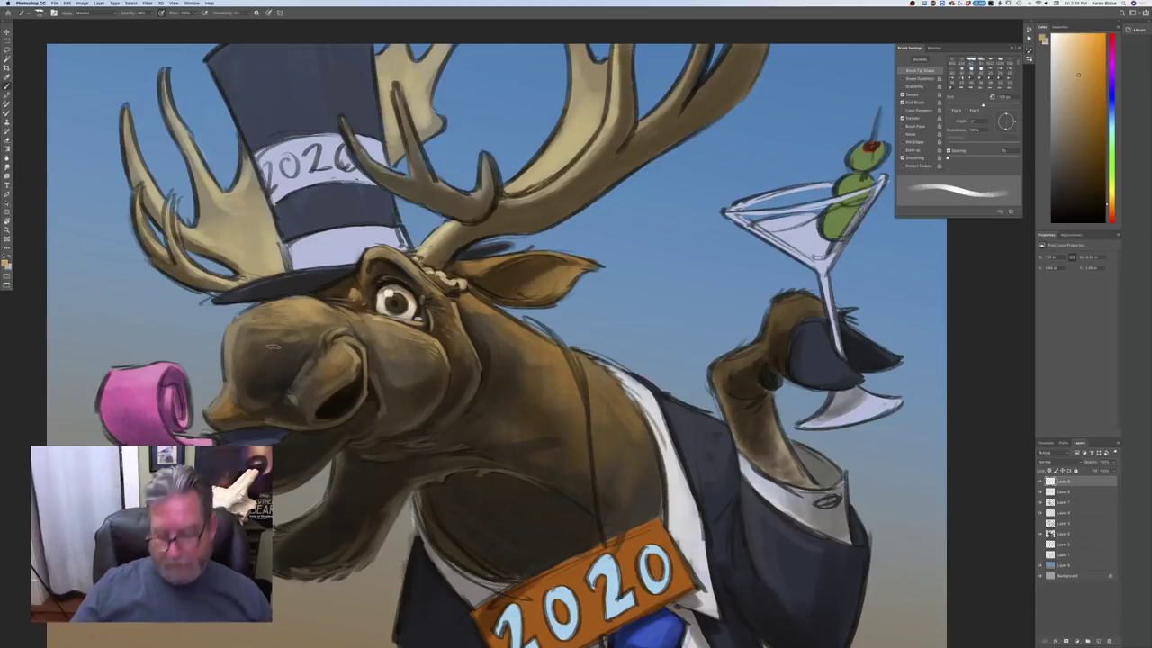
Refine the tan highlights along the muzzle's bridge above the nostril with a smaller brush
{"action": "key", "text": "bracketleft"}
{"action": "key", "text": "bracketleft"}
{"action": "key", "text": "bracketleft"}
{"action": "key", "text": "bracketleft"}
{"action": "key", "text": "bracketleft"}
{"action": "mouse_move", "coordinate": [339, 316]}
{"action": "left_mouse_down"}
{"action": "mouse_move", "coordinate": [315, 309]}
{"action": "mouse_move", "coordinate": [363, 344]}
{"action": "mouse_move", "coordinate": [331, 307]}
{"action": "left_mouse_up"}
{"action": "key", "text": "bracketleft"}
{"action": "key", "text": "bracketleft"}
{"action": "key", "text": "bracketleft"}
{"action": "key", "text": "bracketleft"}
{"action": "key", "text": "bracketleft"}
{"action": "key", "text": "bracketleft"}
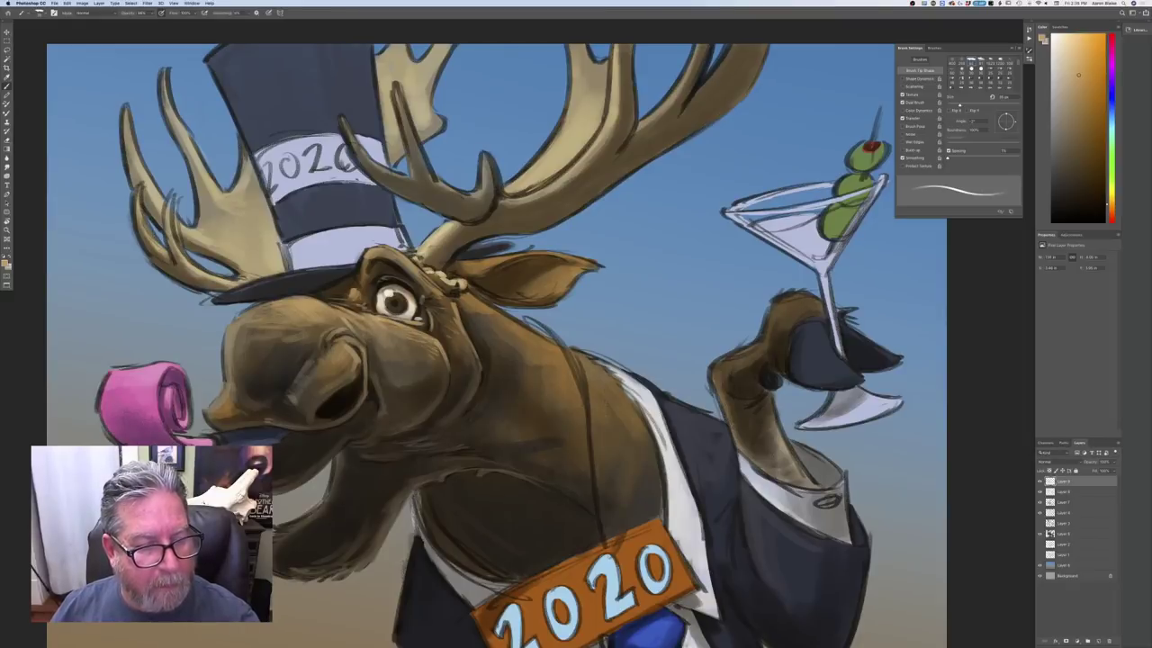
Paint tan fur highlights down the back of the neck toward the shirt collar
{"action": "key", "text": "bracketright"}
{"action": "key", "text": "bracketright"}
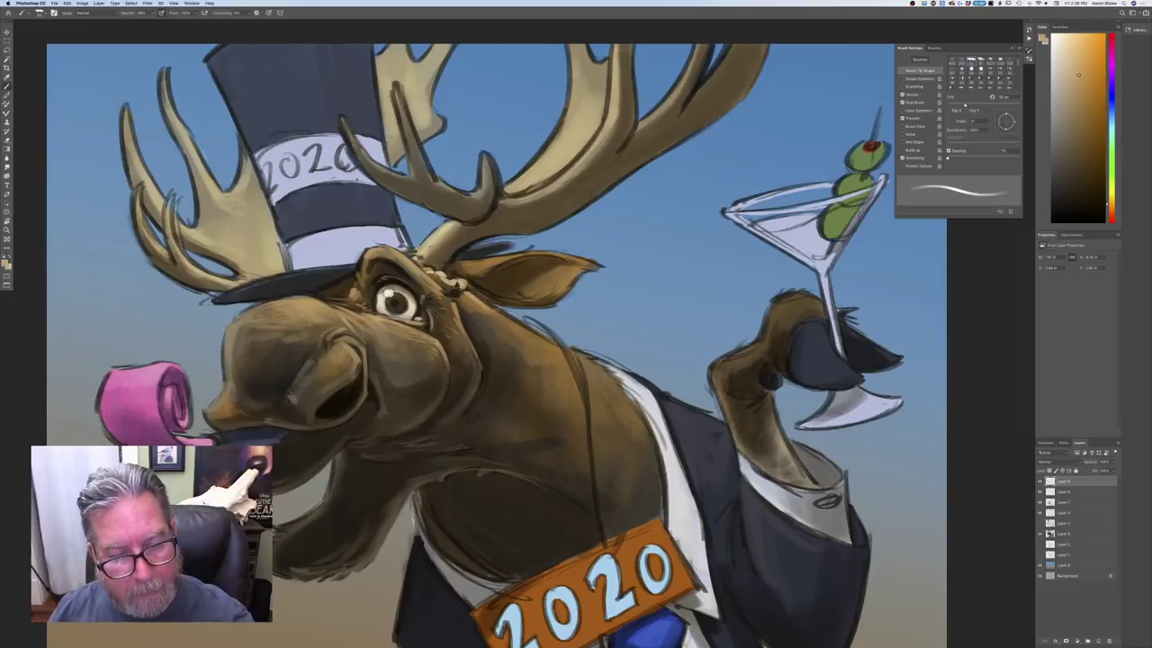
{"action": "mouse_move", "coordinate": [538, 336]}
{"action": "left_mouse_down"}
{"action": "mouse_move", "coordinate": [565, 354]}
{"action": "mouse_move", "coordinate": [556, 365]}
{"action": "left_mouse_up"}
{"action": "key", "text": "["}
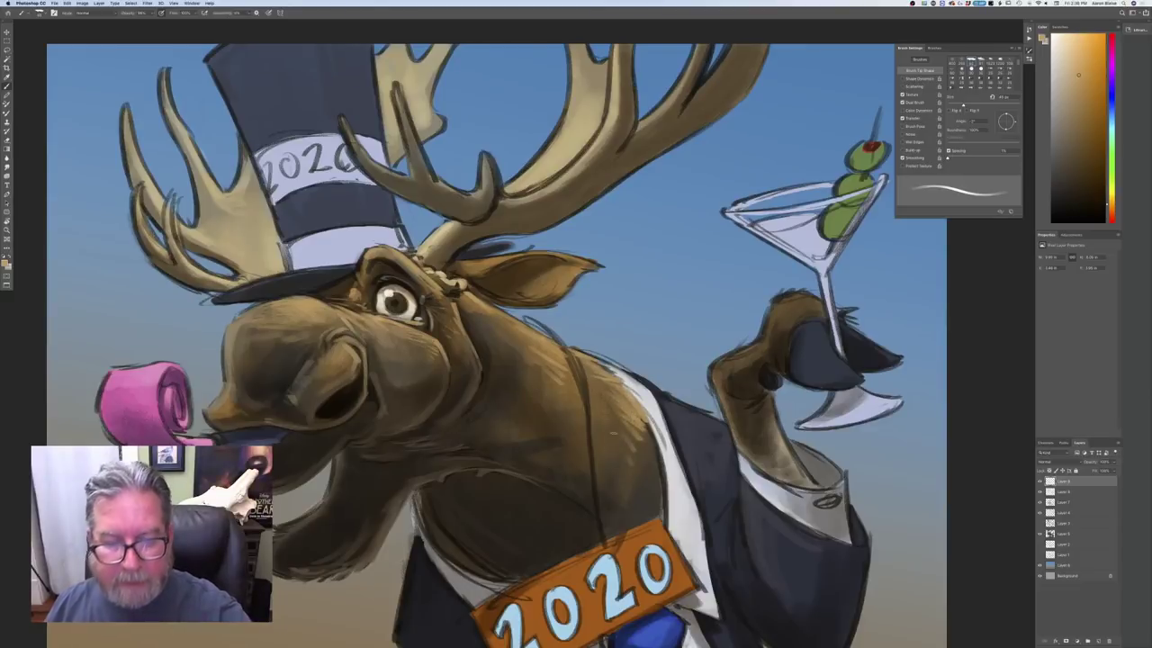
{"action": "key", "text": "super+minus"}
{"action": "key", "text": "super+minus"}
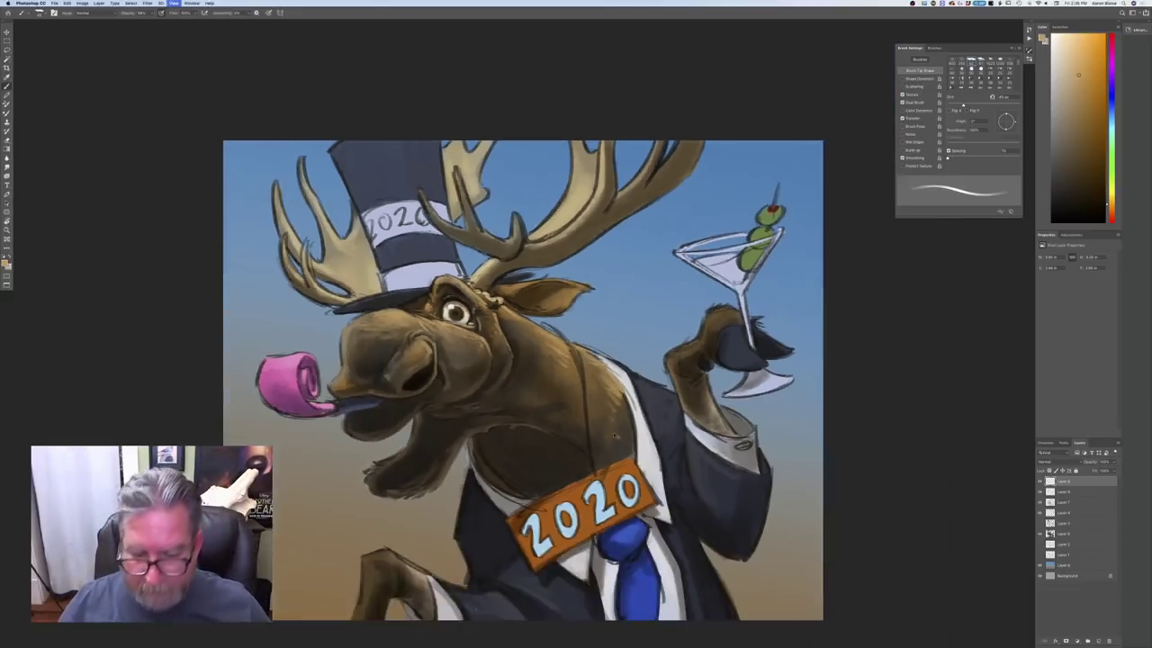
{"action": "key", "text": "super+minus"}
{"action": "key", "text": "super+equal"}
{"action": "key", "text": "super+equal"}
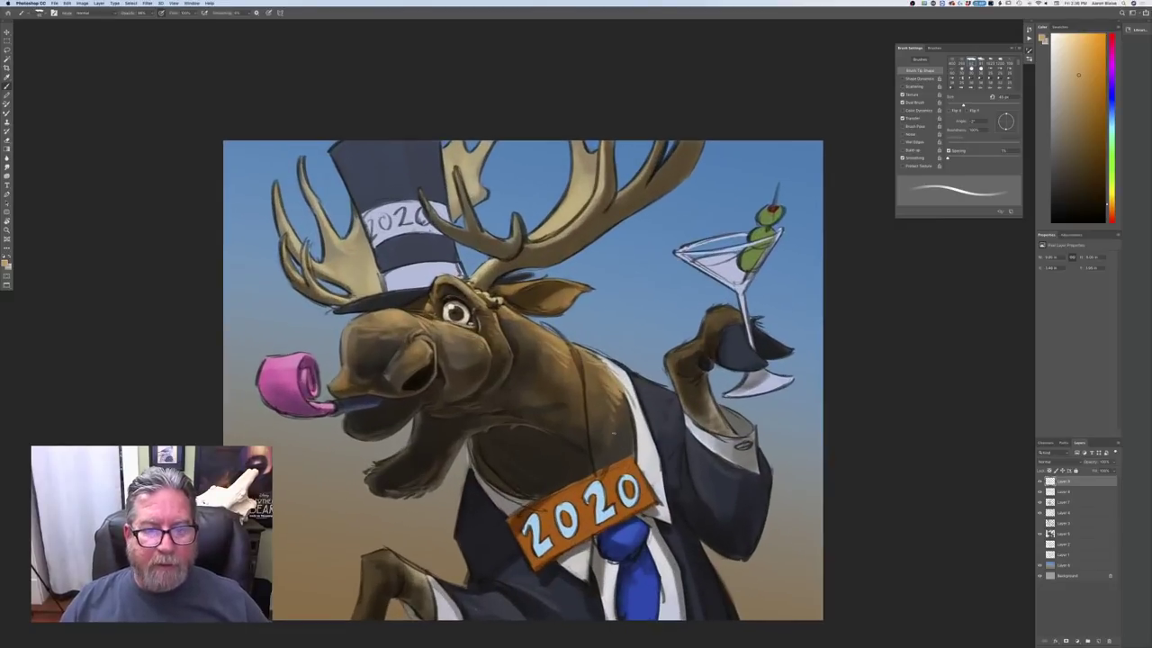
Set the foreground color to a pale yellow and highlight the tines and inner edge of the large antler
{"action": "left_click", "coordinate": [4, 263]}
{"action": "left_click", "coordinate": [93, 183]}
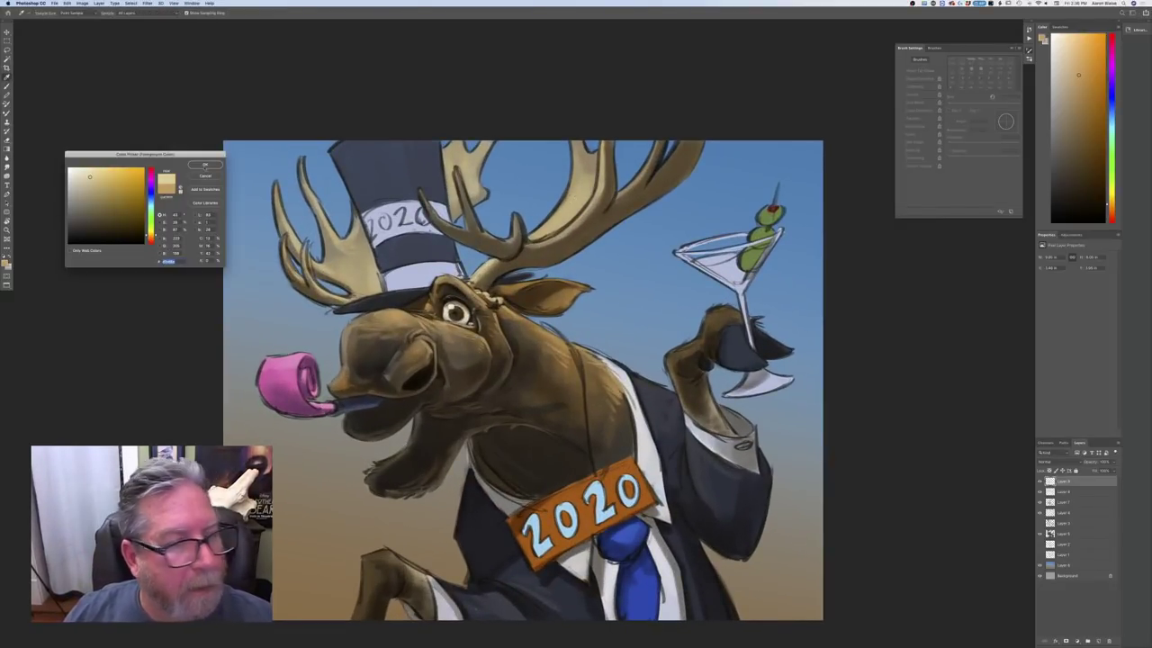
{"action": "key", "text": "Return"}
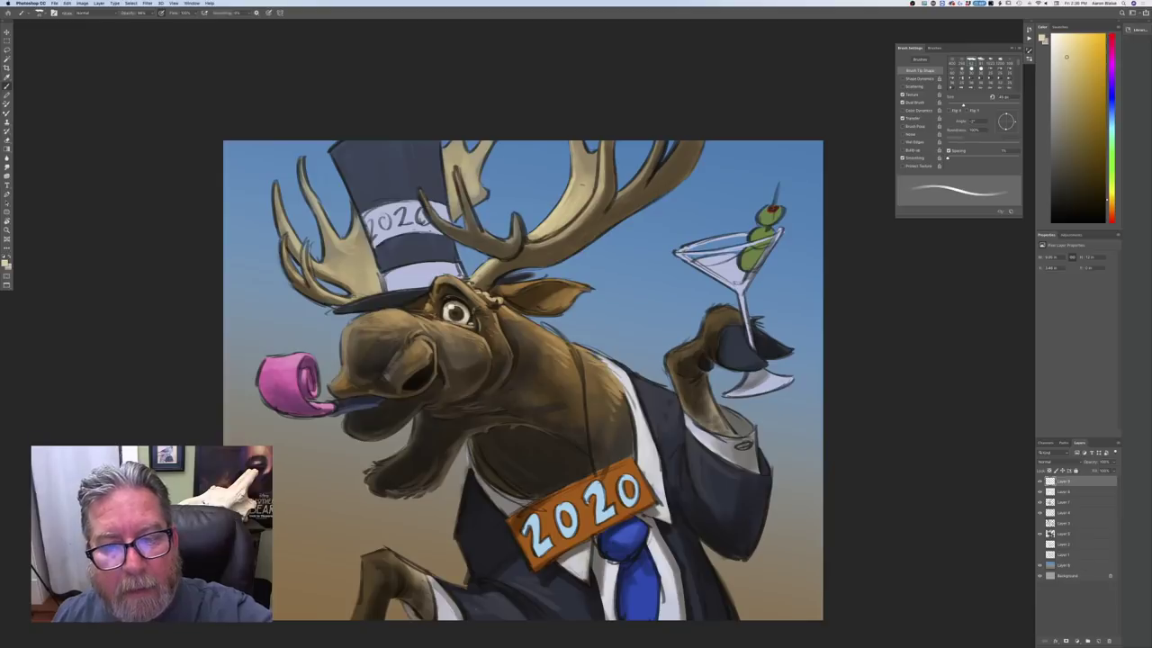
{"action": "left_click_drag", "start_coordinate": [600, 144], "coordinate": [583, 215]}
{"action": "left_click_drag", "start_coordinate": [656, 142], "coordinate": [613, 203]}
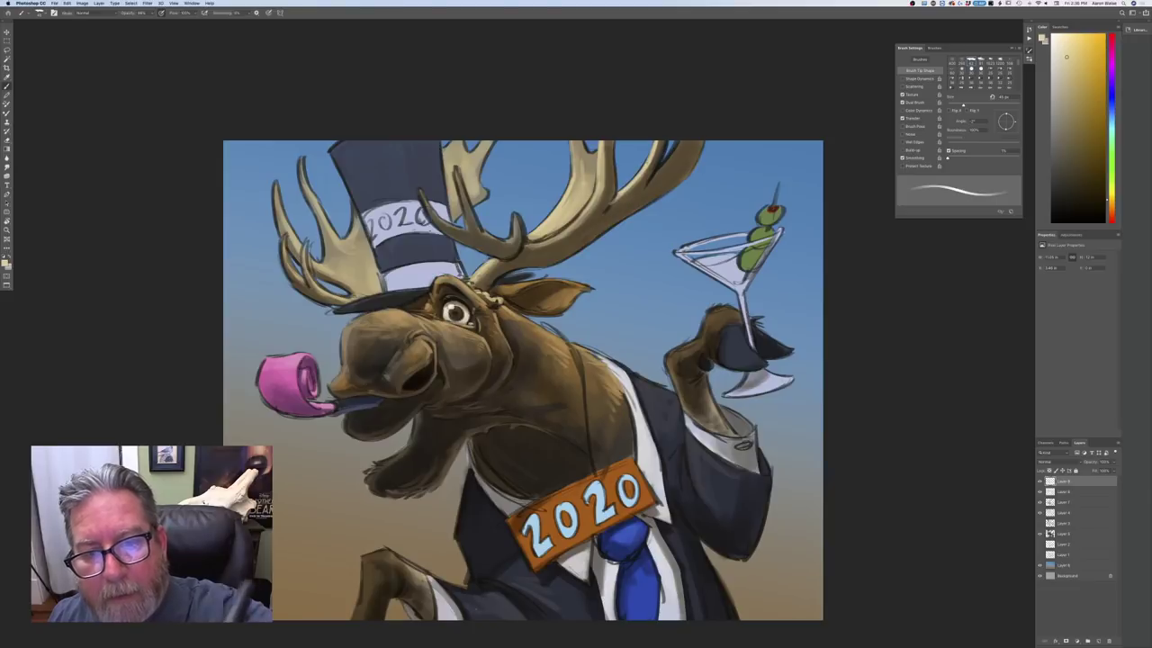
{"action": "left_click_drag", "start_coordinate": [680, 143], "coordinate": [658, 170]}
{"action": "left_click_drag", "start_coordinate": [680, 143], "coordinate": [660, 167]}
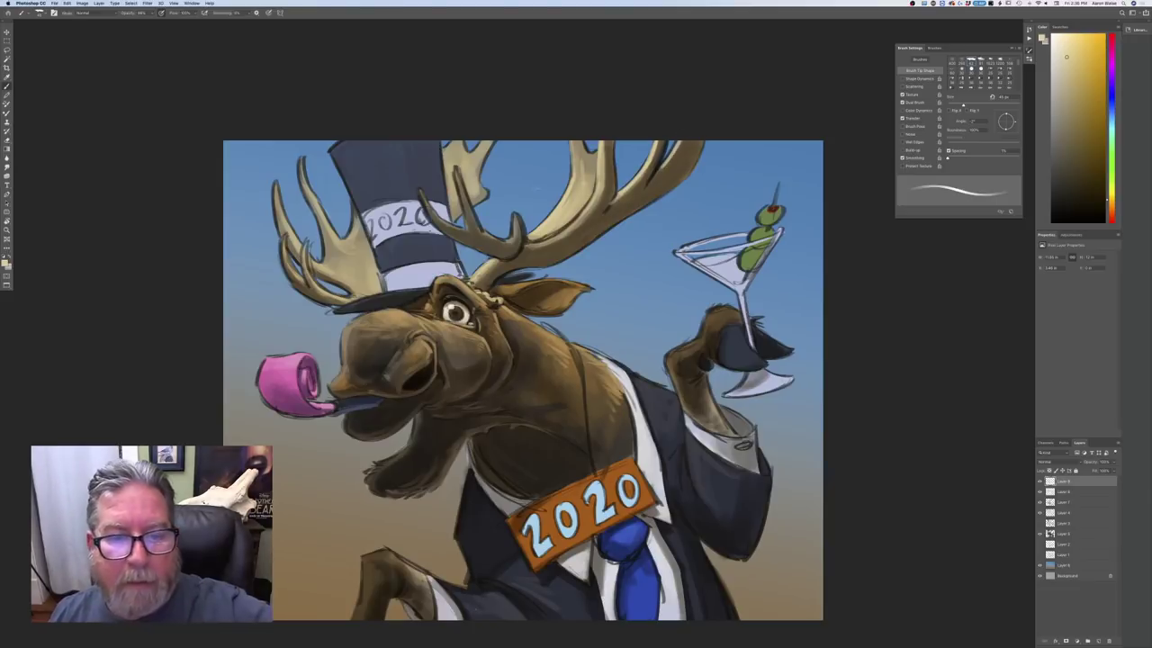
{"action": "left_click_drag", "start_coordinate": [585, 209], "coordinate": [531, 243]}
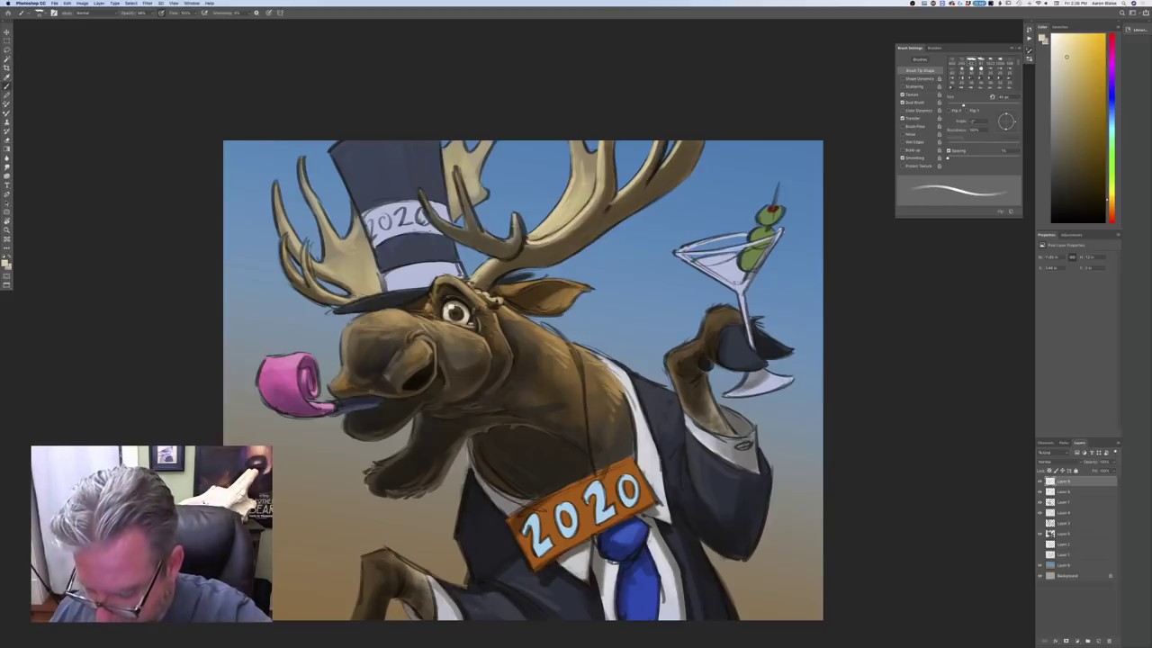
Turn on pen pressure for brush size and highlight the antler tines in front of the hat
{"action": "left_click", "coordinate": [268, 13]}
{"action": "key", "text": "bracketright"}
{"action": "key", "text": "bracketright"}
{"action": "mouse_move", "coordinate": [512, 215]}
{"action": "left_mouse_down"}
{"action": "mouse_move", "coordinate": [507, 240]}
{"action": "mouse_move", "coordinate": [483, 229]}
{"action": "left_mouse_up"}
{"action": "mouse_move", "coordinate": [460, 175]}
{"action": "left_mouse_down"}
{"action": "mouse_move", "coordinate": [484, 228]}
{"action": "mouse_move", "coordinate": [464, 180]}
{"action": "mouse_move", "coordinate": [452, 230]}
{"action": "left_mouse_up"}
{"action": "mouse_move", "coordinate": [463, 221]}
{"action": "left_mouse_down"}
{"action": "mouse_move", "coordinate": [443, 227]}
{"action": "mouse_move", "coordinate": [419, 187]}
{"action": "left_mouse_up"}
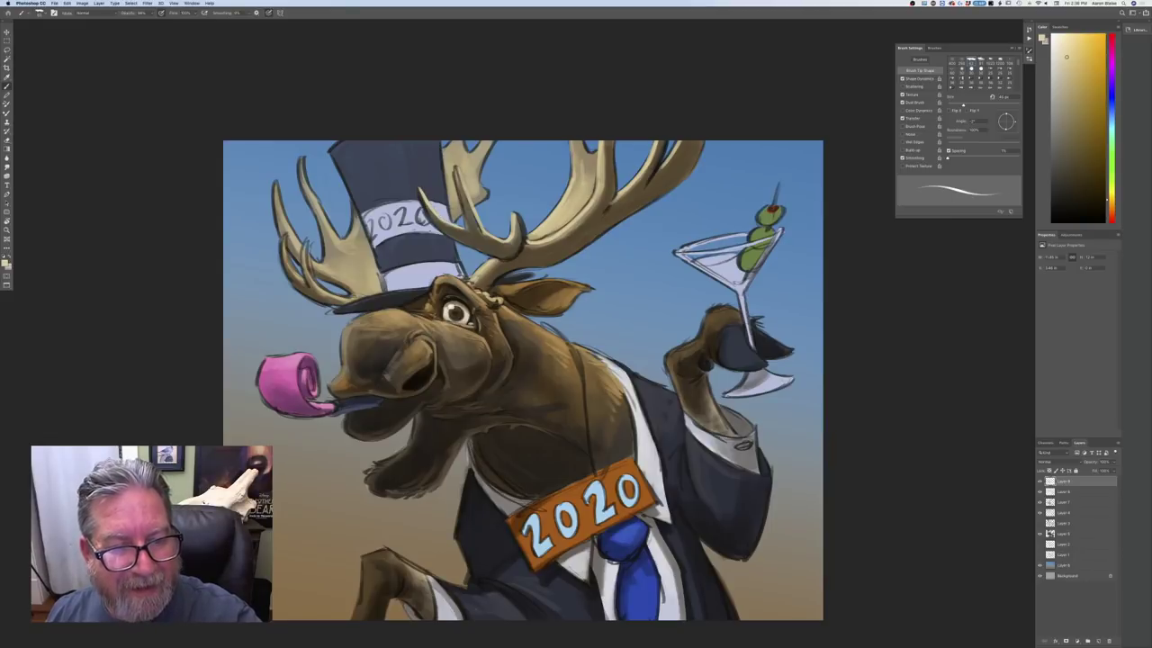
Enlarge the brush and highlight the antler section behind the hat and the lower part of the large antler
{"action": "key", "text": "]"}
{"action": "key", "text": "]"}
{"action": "key", "text": "]"}
{"action": "key", "text": "]"}
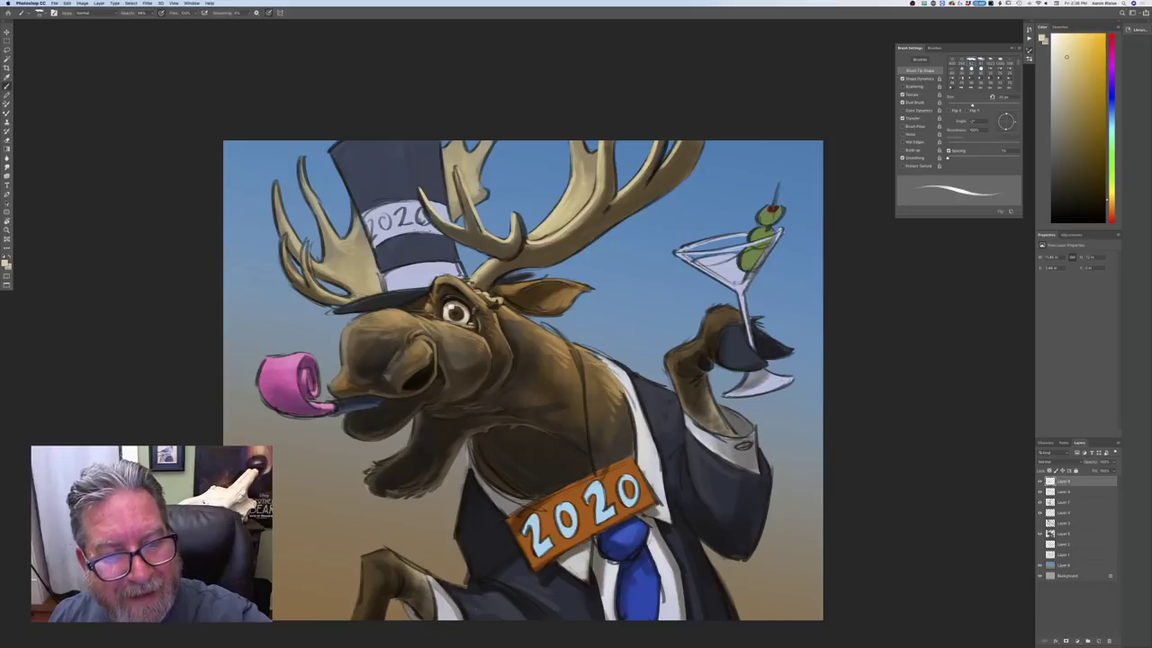
{"action": "mouse_move", "coordinate": [478, 191]}
{"action": "left_mouse_down"}
{"action": "mouse_move", "coordinate": [486, 151]}
{"action": "mouse_move", "coordinate": [463, 149]}
{"action": "left_mouse_up"}
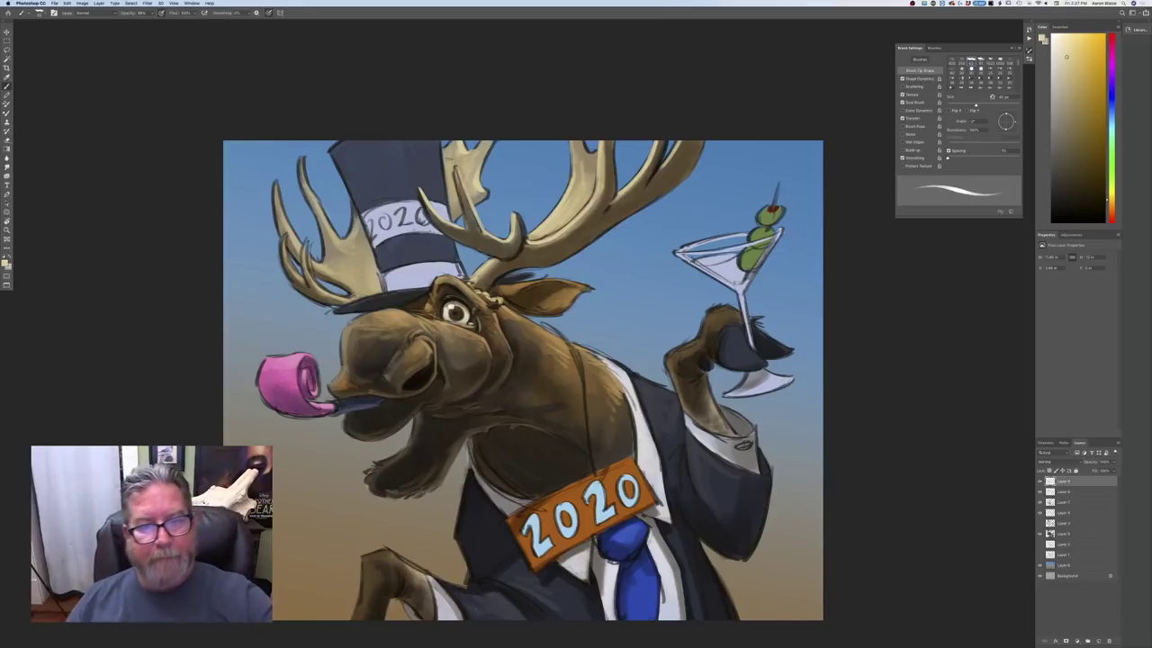
{"action": "left_click_drag", "start_coordinate": [535, 240], "coordinate": [568, 224]}
Set the foreground color to a light cream and brighten the inner edge of the large antler
{"action": "left_click", "coordinate": [4, 263]}
{"action": "left_click", "coordinate": [81, 170]}
{"action": "left_click", "coordinate": [202, 165]}
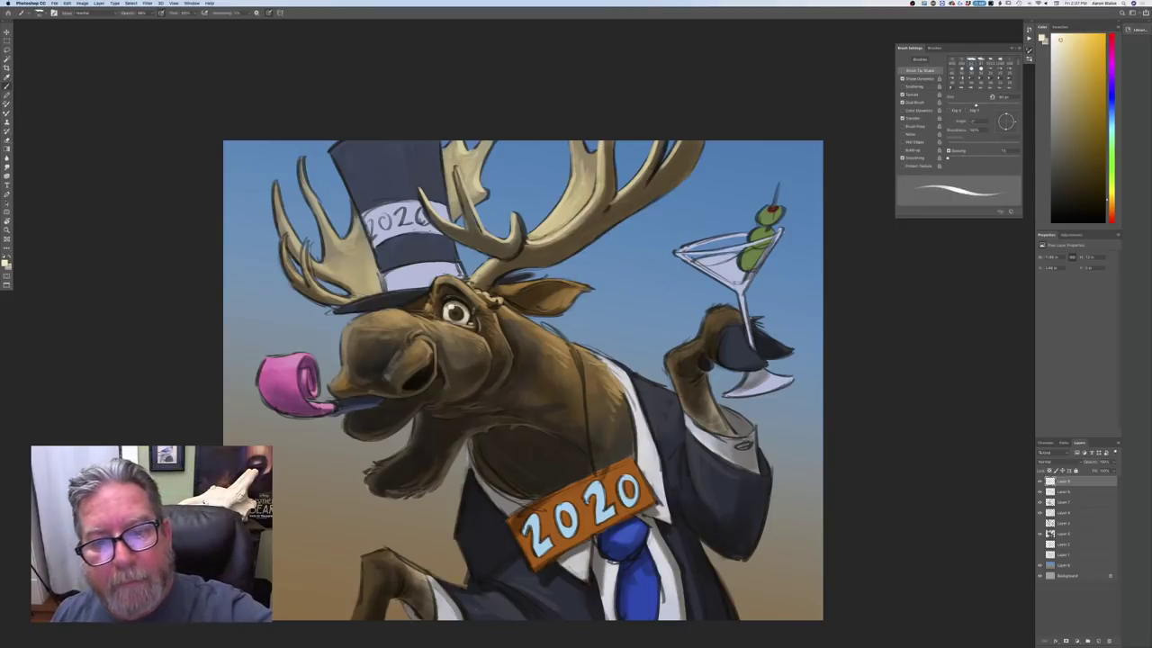
{"action": "mouse_move", "coordinate": [596, 185]}
{"action": "left_mouse_down"}
{"action": "mouse_move", "coordinate": [578, 217]}
{"action": "mouse_move", "coordinate": [531, 243]}
{"action": "left_mouse_up"}
Refine the cream highlights on the large antler's tines and base with a smaller brush
{"action": "key", "text": "bracketleft"}
{"action": "key", "text": "bracketleft"}
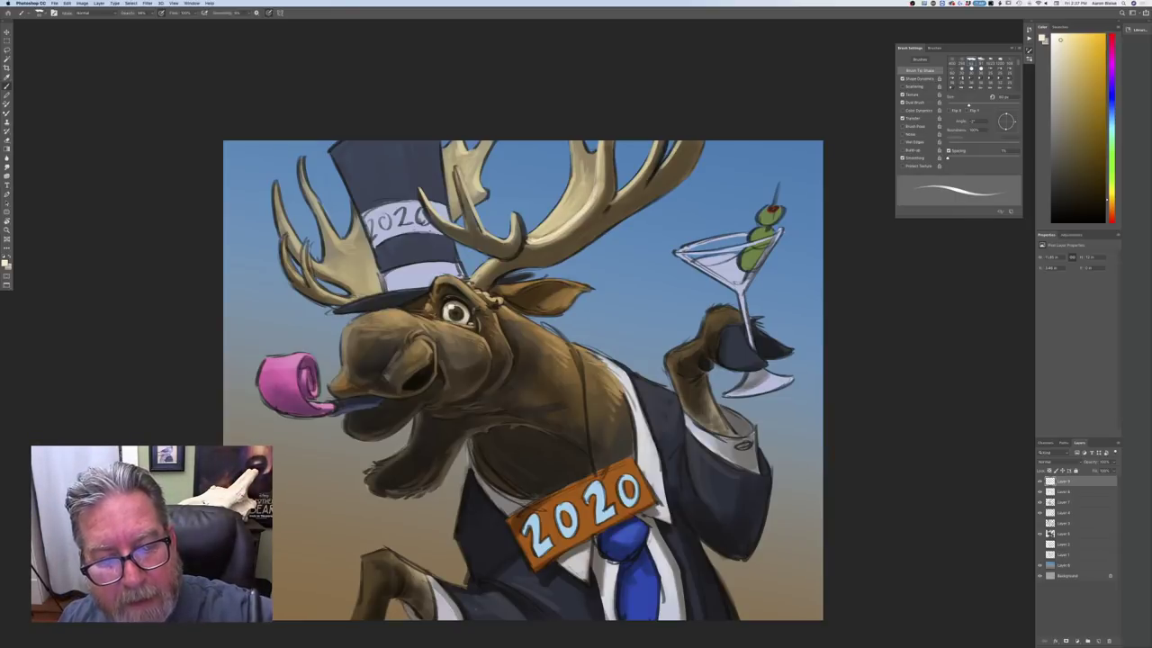
{"action": "left_click_drag", "start_coordinate": [578, 186], "coordinate": [534, 232]}
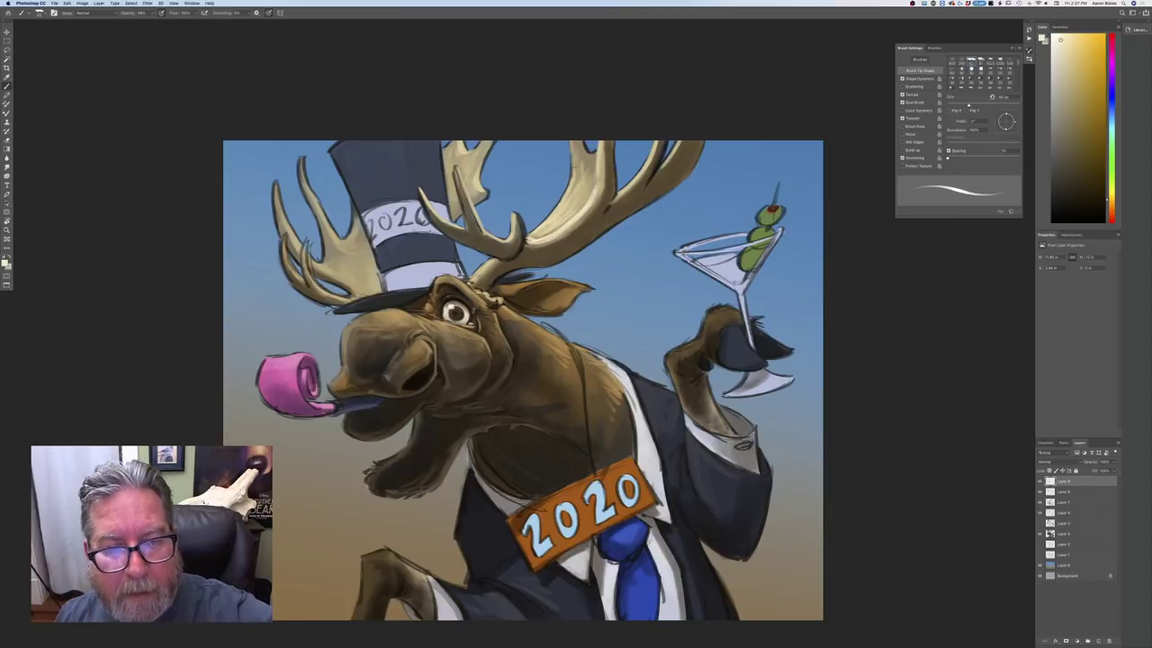
{"action": "mouse_move", "coordinate": [573, 155]}
{"action": "left_mouse_down"}
{"action": "mouse_move", "coordinate": [570, 185]}
{"action": "mouse_move", "coordinate": [530, 235]}
{"action": "left_mouse_up"}
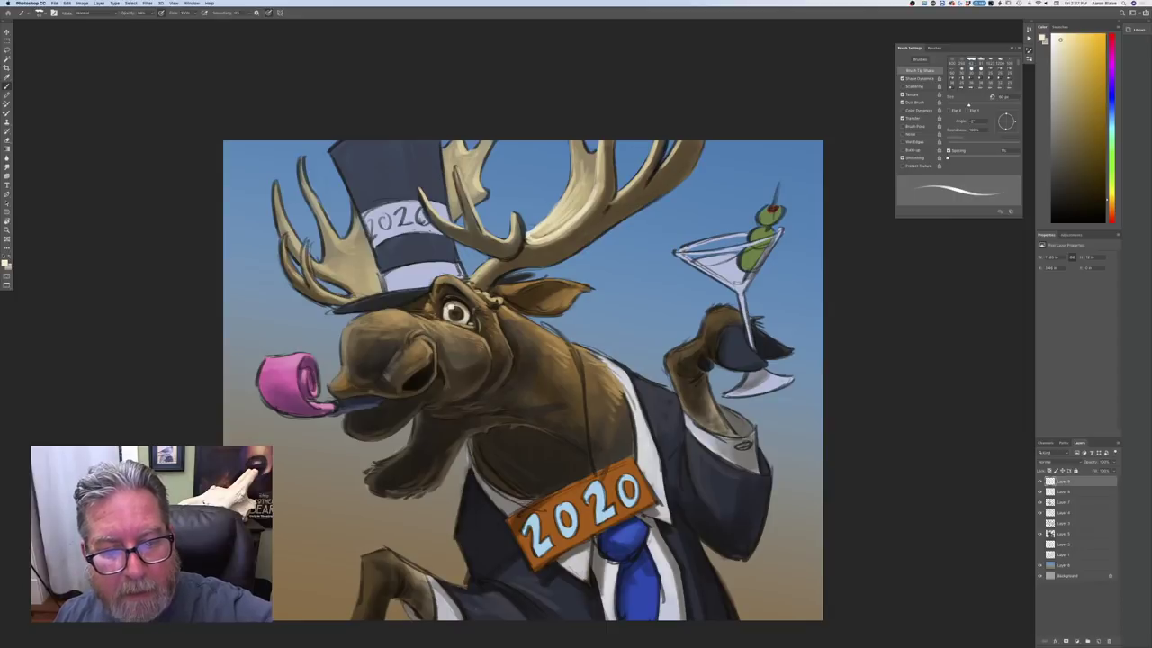
{"action": "left_click_drag", "start_coordinate": [648, 160], "coordinate": [630, 182]}
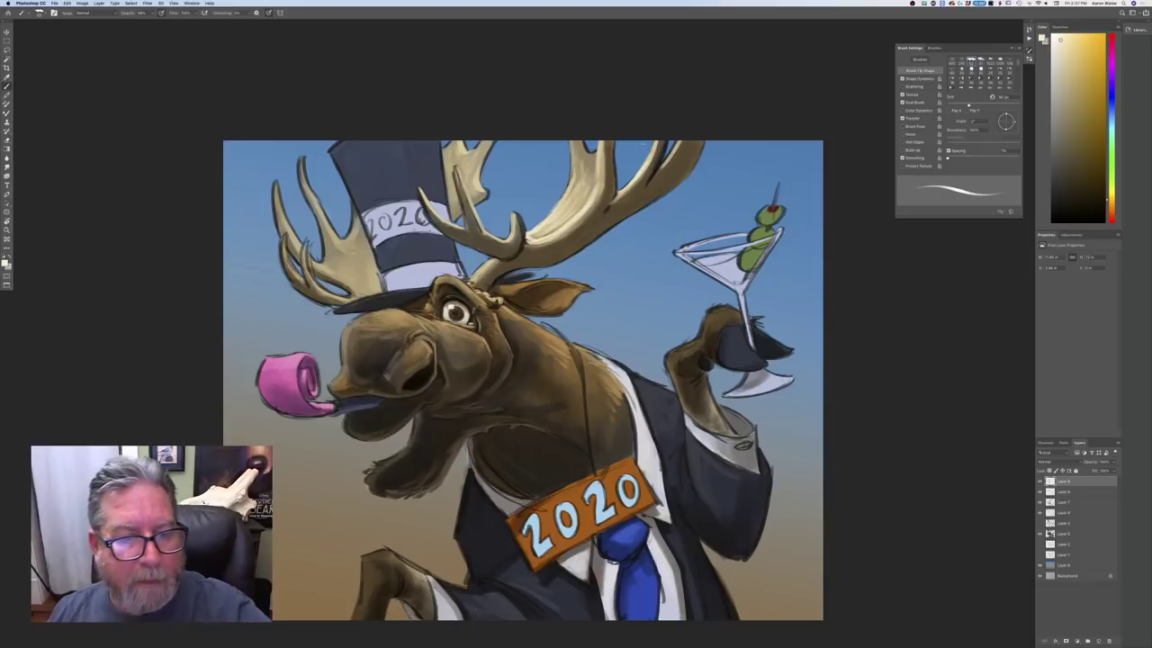
{"action": "mouse_move", "coordinate": [497, 242]}
{"action": "left_mouse_down"}
{"action": "mouse_move", "coordinate": [509, 238]}
{"action": "mouse_move", "coordinate": [461, 278]}
{"action": "mouse_move", "coordinate": [470, 282]}
{"action": "left_mouse_up"}
{"action": "left_click_drag", "start_coordinate": [493, 265], "coordinate": [474, 285]}
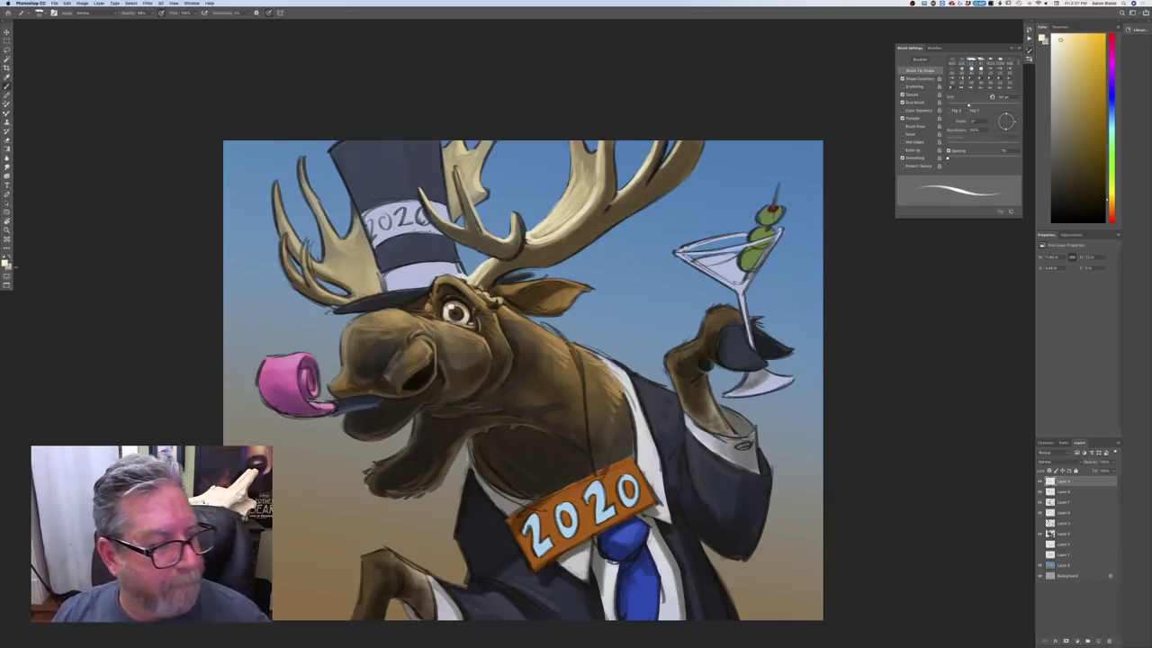
Set the foreground color to a medium brown and shade the outer underside of the large antler with a larger brush
{"action": "left_click", "coordinate": [4, 262]}
{"action": "left_click", "coordinate": [113, 201]}
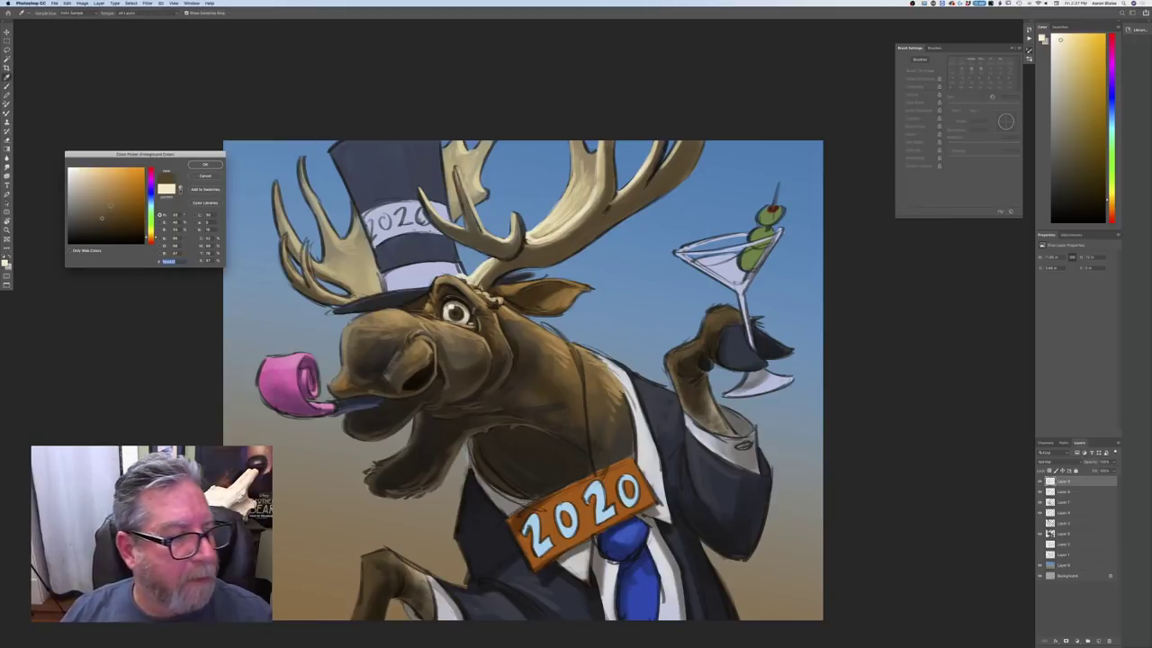
{"action": "left_click", "coordinate": [204, 166]}
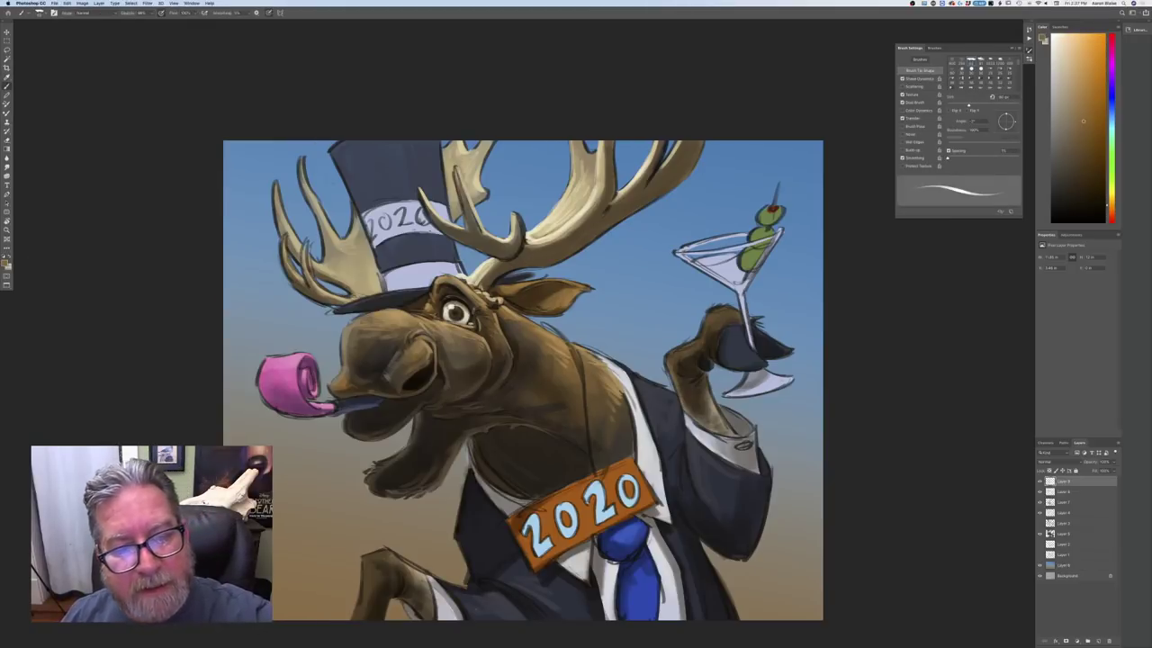
{"action": "key", "text": "bracketright"}
{"action": "key", "text": "bracketright"}
{"action": "key", "text": "bracketright"}
{"action": "key", "text": "bracketright"}
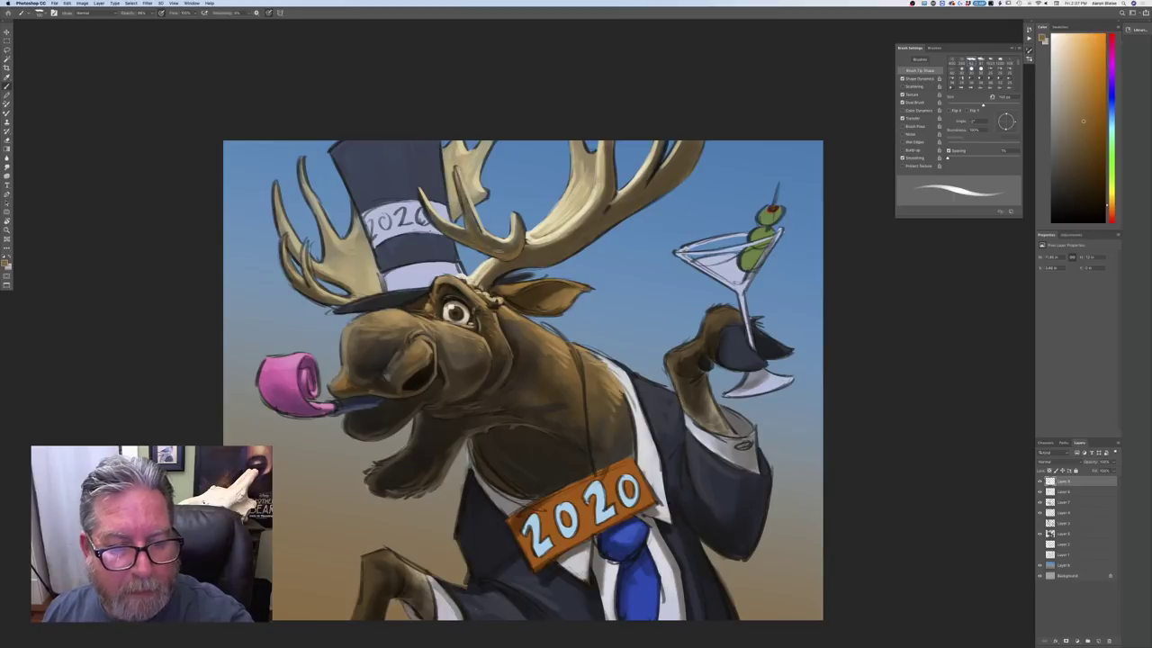
{"action": "key", "text": "bracketright"}
{"action": "key", "text": "bracketright"}
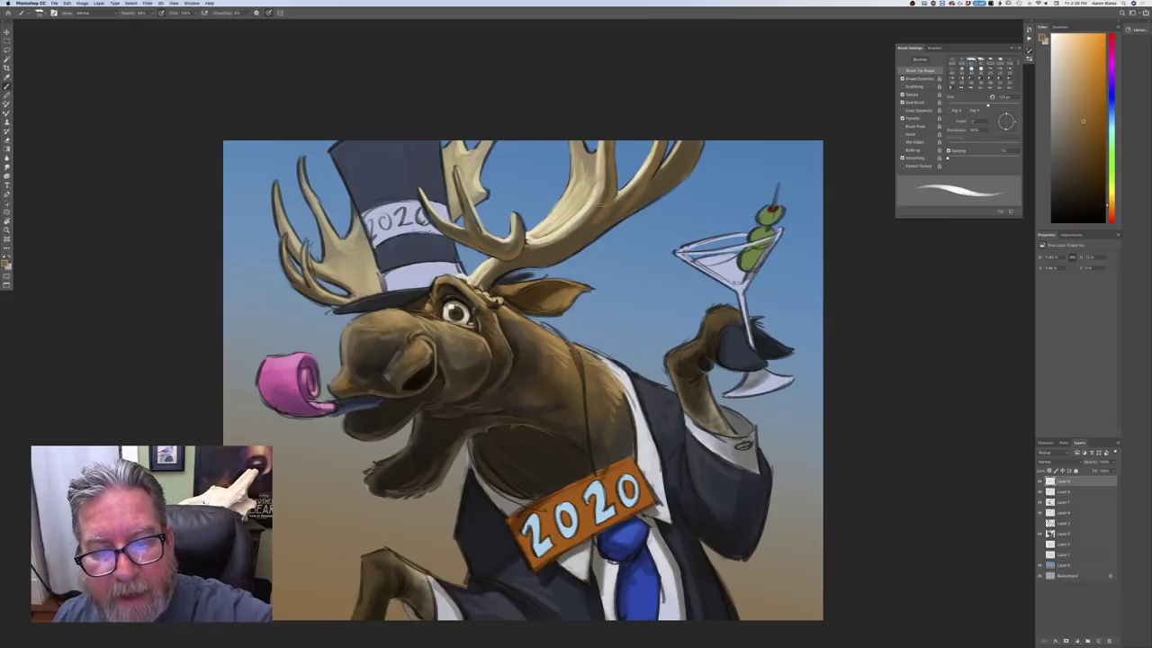
{"action": "left_click_drag", "start_coordinate": [701, 141], "coordinate": [669, 186]}
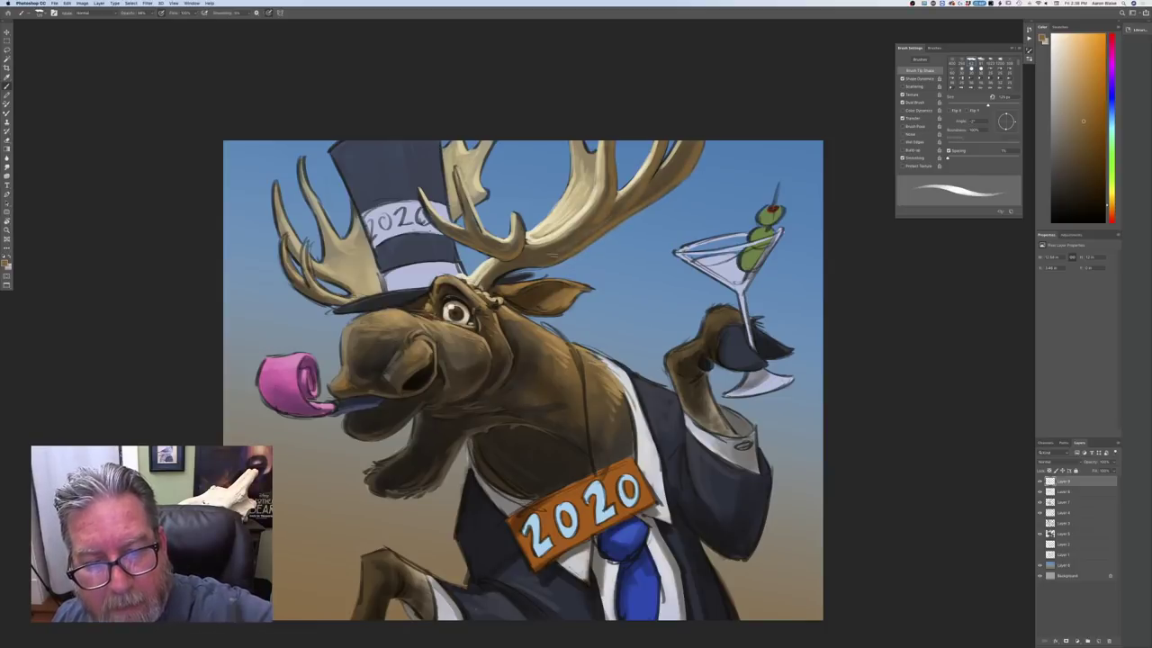
Clean up the brown lower edge of the large antler above the ear with a smaller brush
{"action": "key", "text": "bracketleft"}
{"action": "key", "text": "bracketleft"}
{"action": "key", "text": "bracketleft"}
{"action": "key", "text": "bracketleft"}
{"action": "key", "text": "bracketleft"}
{"action": "key", "text": "bracketleft"}
{"action": "key", "text": "bracketleft"}
{"action": "key", "text": "bracketleft"}
{"action": "key", "text": "bracketleft"}
{"action": "key", "text": "bracketleft"}
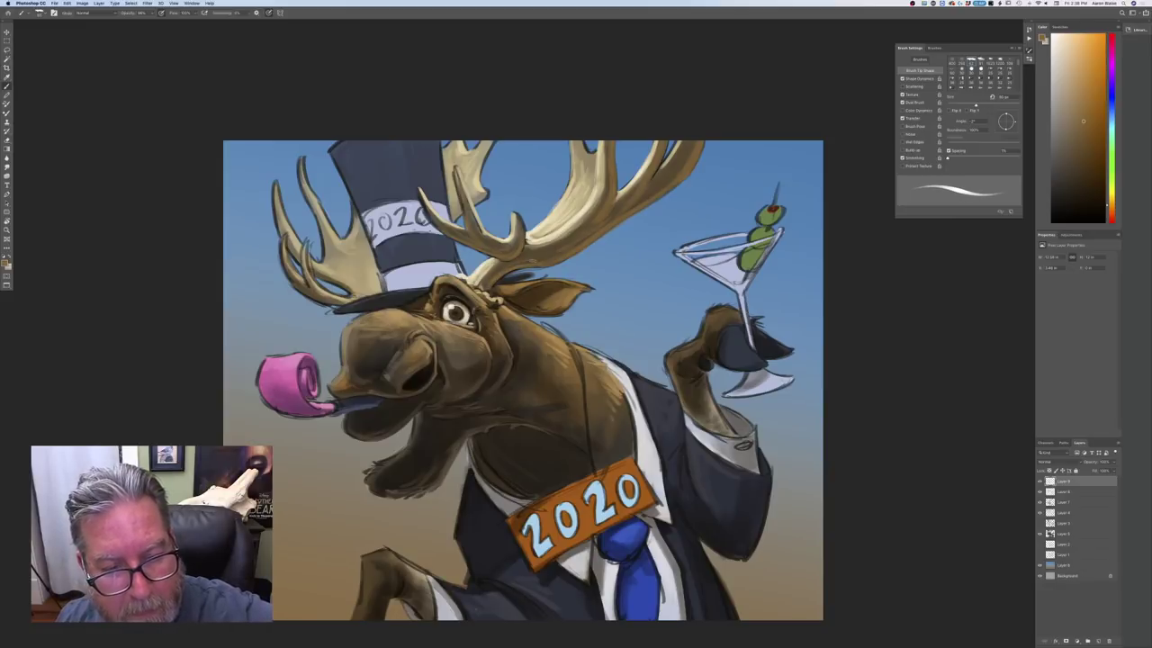
Paint brown shading on the tines of the far antler beside the hat, using a progressively smaller brush
{"action": "key", "text": "bracketleft"}
{"action": "key", "text": "bracketleft"}
{"action": "key", "text": "bracketleft"}
{"action": "key", "text": "bracketleft"}
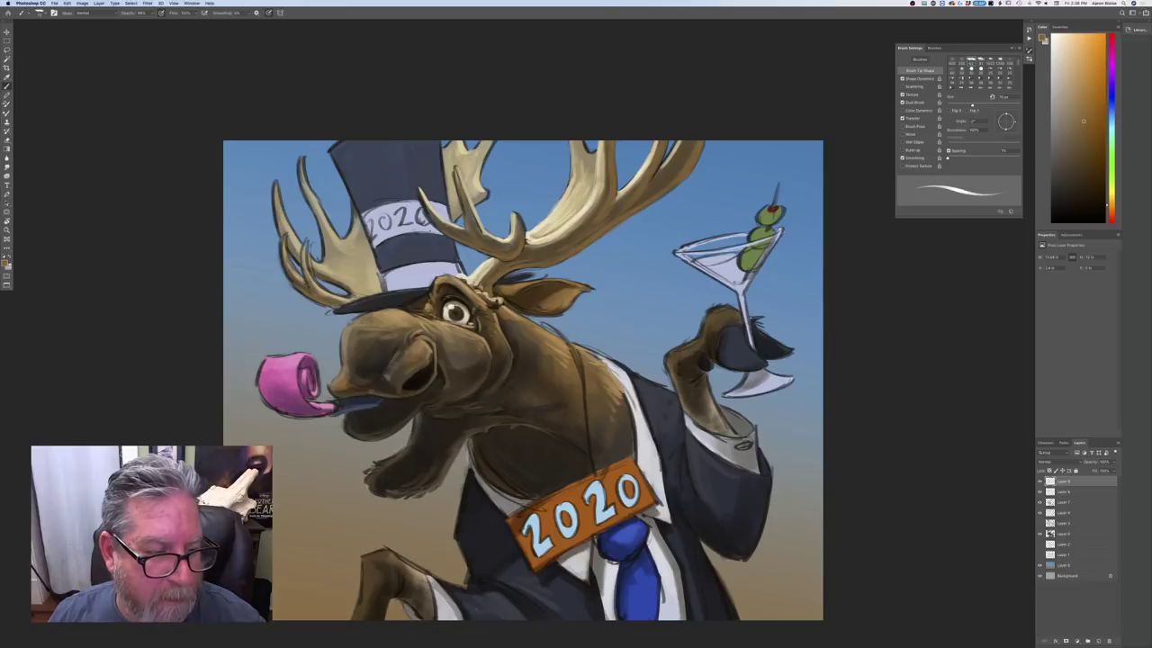
{"action": "key", "text": "bracketleft"}
{"action": "key", "text": "bracketleft"}
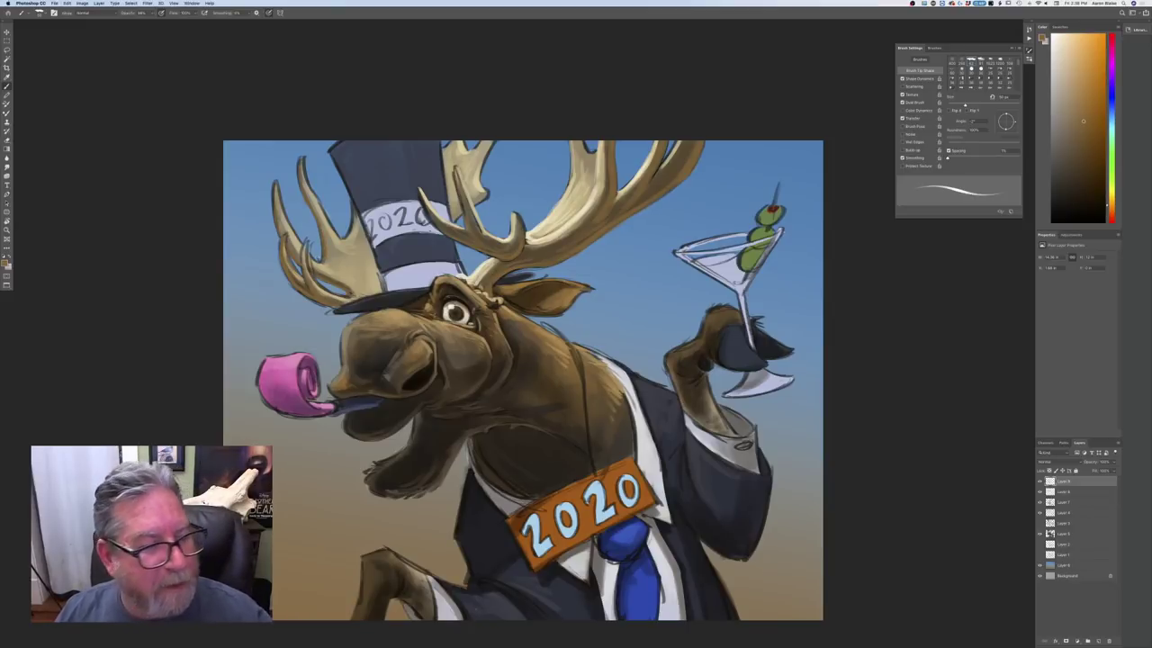
Set the foreground color to a near-black brown for the hat brim and turn off pen-pressure control of the brush size
{"action": "left_click", "coordinate": [4, 263]}
{"action": "left_click", "coordinate": [413, 305]}
{"action": "left_click", "coordinate": [97, 235]}
{"action": "left_click", "coordinate": [194, 165]}
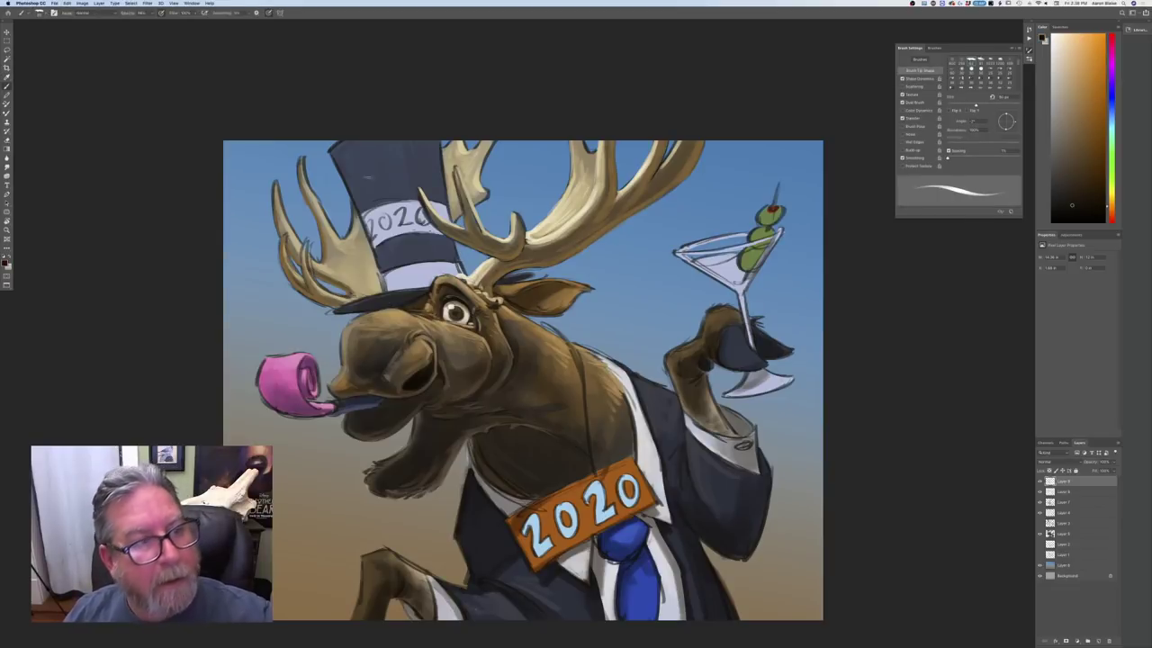
{"action": "left_click", "coordinate": [269, 15]}
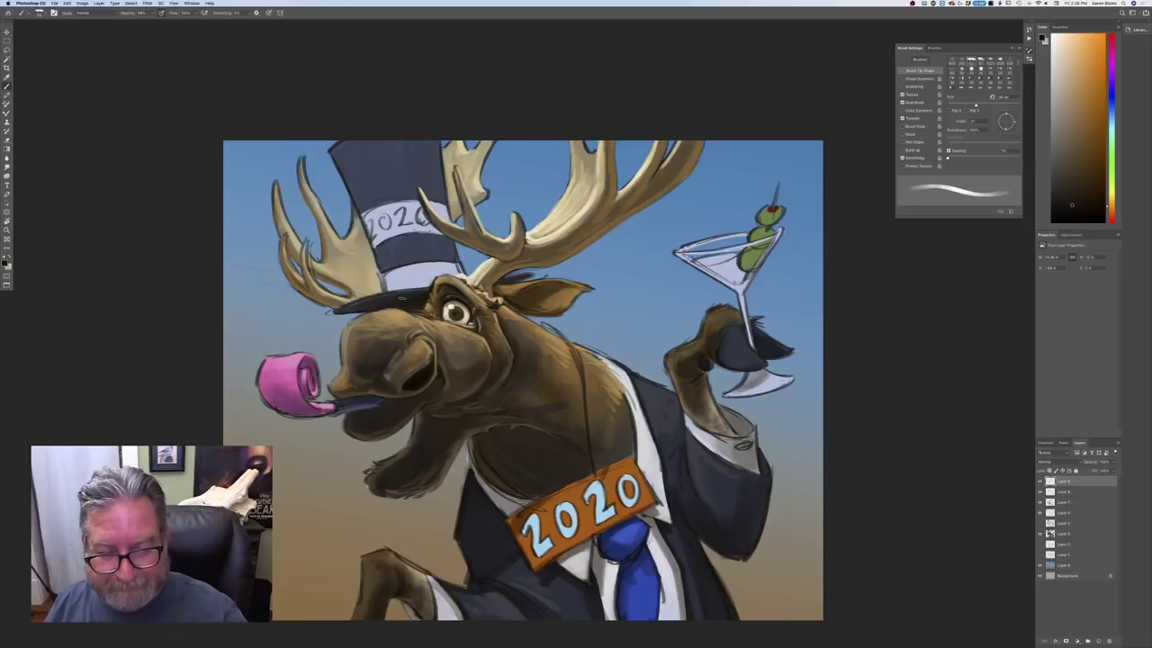
Lighten the foreground color to a dark grayish brown
{"action": "left_click", "coordinate": [4, 263]}
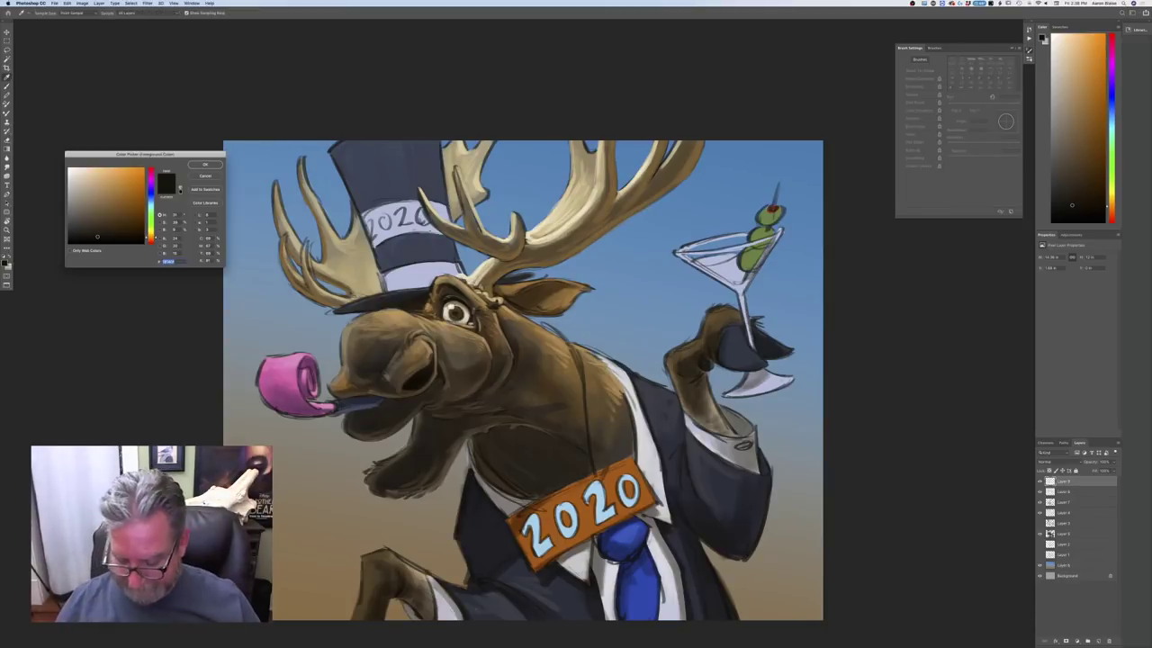
{"action": "key", "text": "super+minus"}
{"action": "key", "text": "super+minus"}
{"action": "key", "text": "ctrl+plus"}
{"action": "key", "text": "ctrl+plus"}
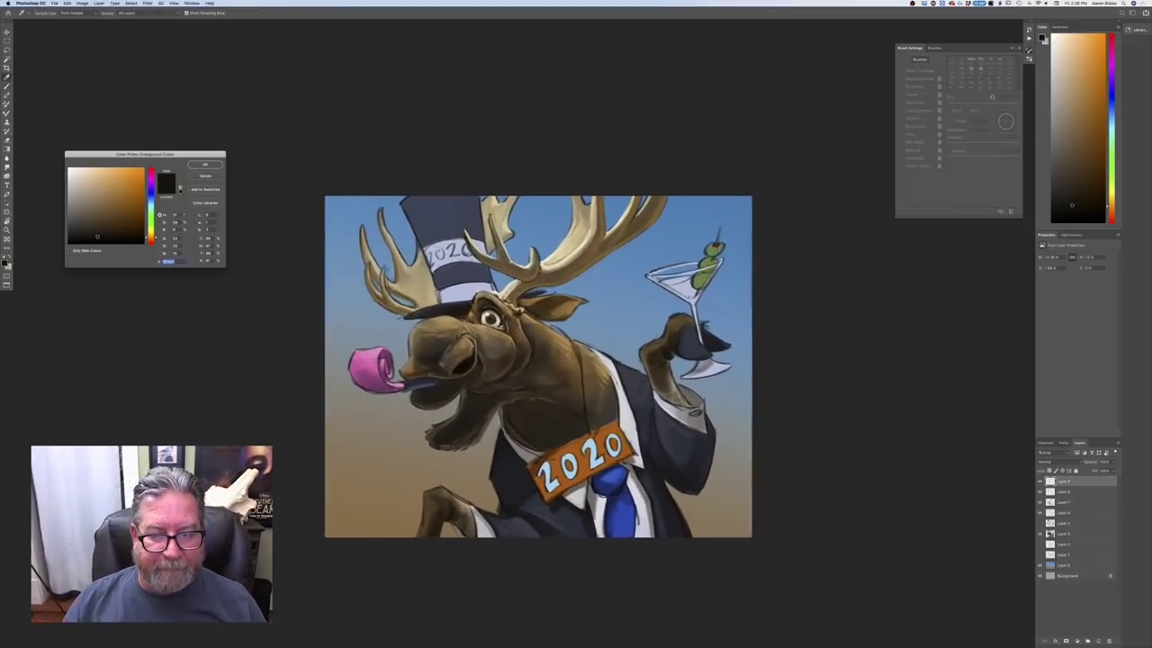
{"action": "left_click", "coordinate": [93, 223]}
{"action": "left_click", "coordinate": [205, 164]}
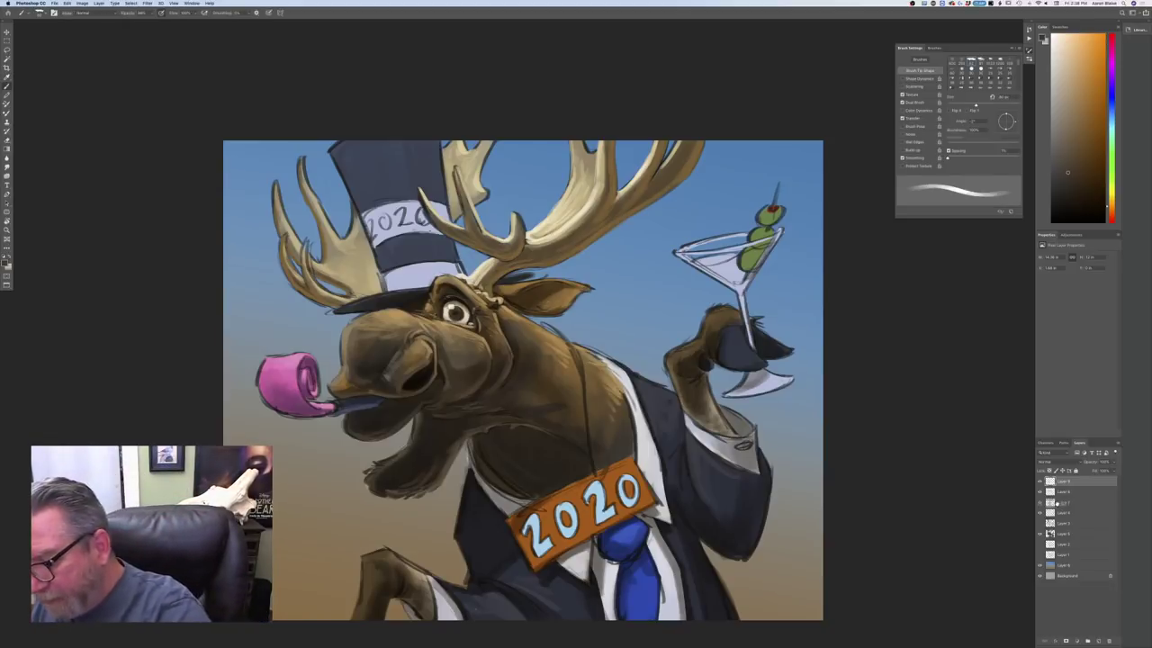
On Layer 7, set the foreground color to a muted gray-blue and shade the top hat's sides and bands with a larger brush
{"action": "left_click", "coordinate": [7, 258]}
{"action": "left_click_drag", "start_coordinate": [151, 203], "coordinate": [151, 199]}
{"action": "left_click", "coordinate": [82, 198]}
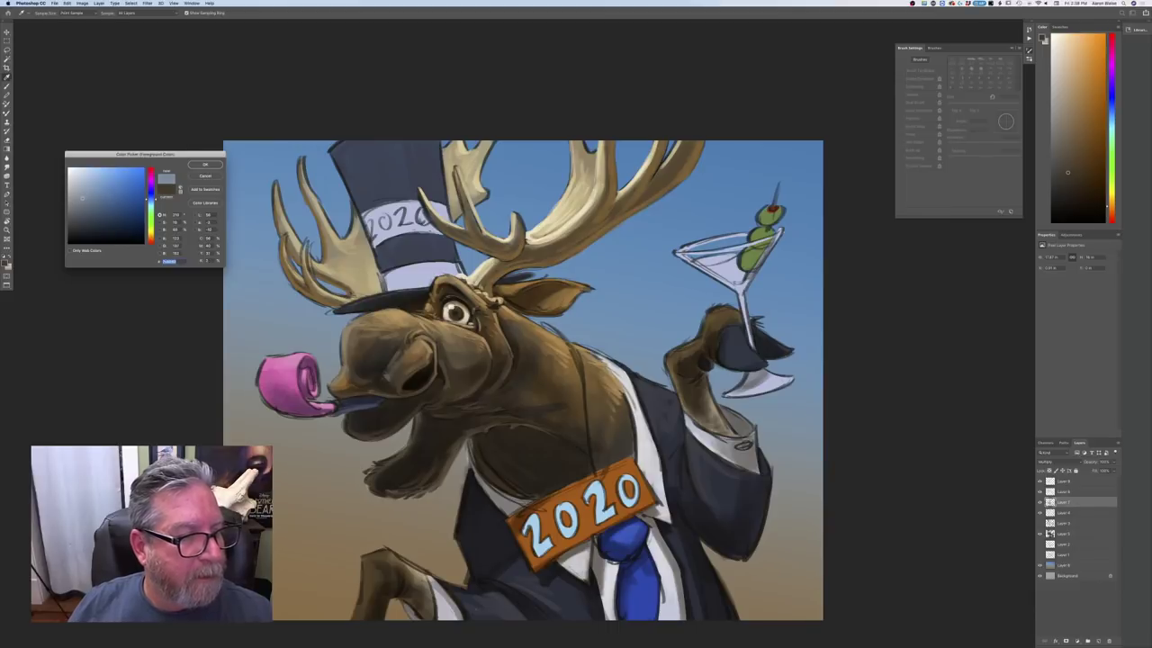
{"action": "left_click", "coordinate": [205, 166]}
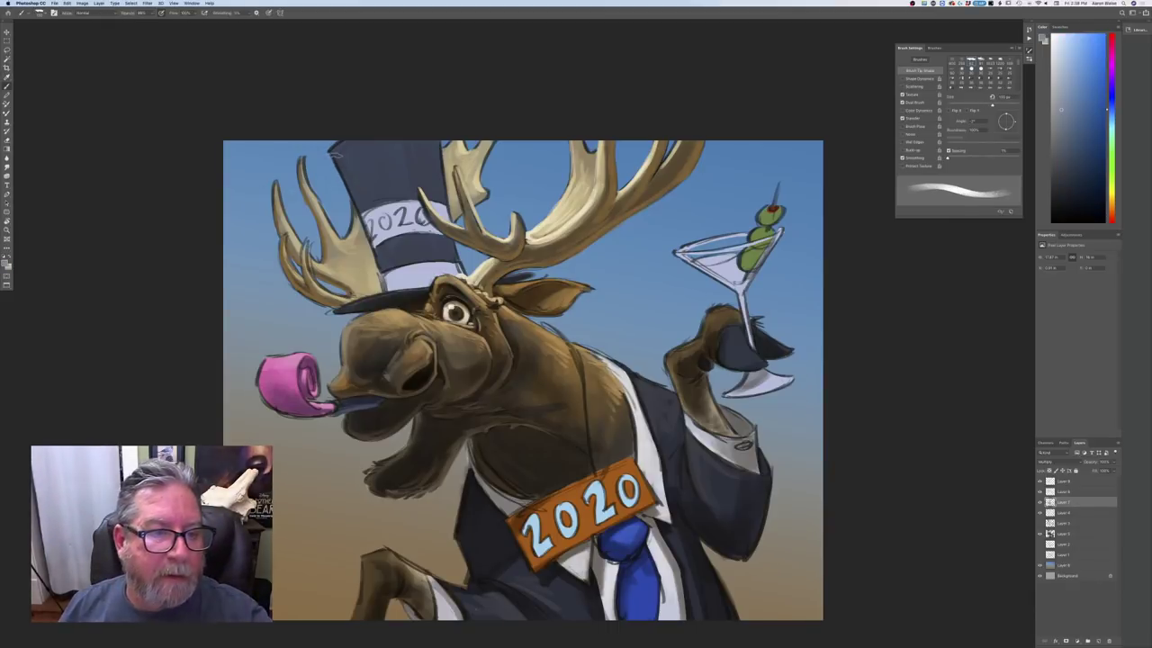
{"action": "mouse_move", "coordinate": [336, 153]}
{"action": "left_mouse_down"}
{"action": "mouse_move", "coordinate": [345, 143]}
{"action": "mouse_move", "coordinate": [363, 167]}
{"action": "mouse_move", "coordinate": [358, 198]}
{"action": "mouse_move", "coordinate": [397, 277]}
{"action": "mouse_move", "coordinate": [407, 260]}
{"action": "mouse_move", "coordinate": [394, 287]}
{"action": "mouse_move", "coordinate": [389, 277]}
{"action": "mouse_move", "coordinate": [404, 281]}
{"action": "left_mouse_up"}
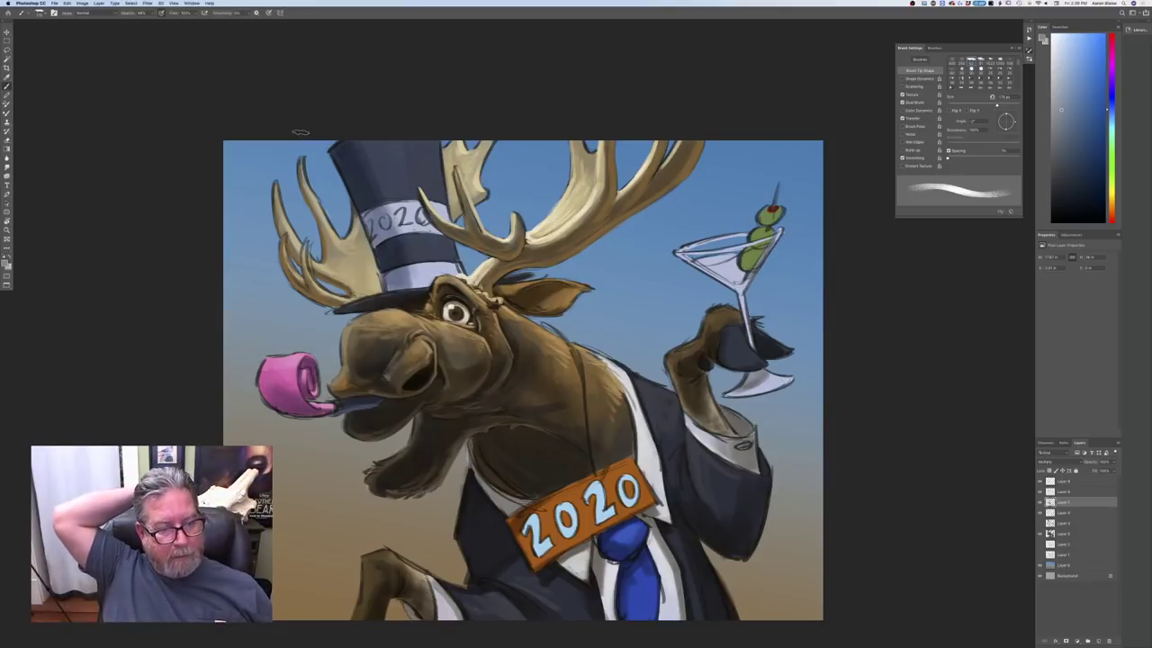
Set the foreground color to a pale pink based on the party blower and highlight its inner curl on the top layer with a smaller brush
{"action": "left_click", "coordinate": [7, 260]}
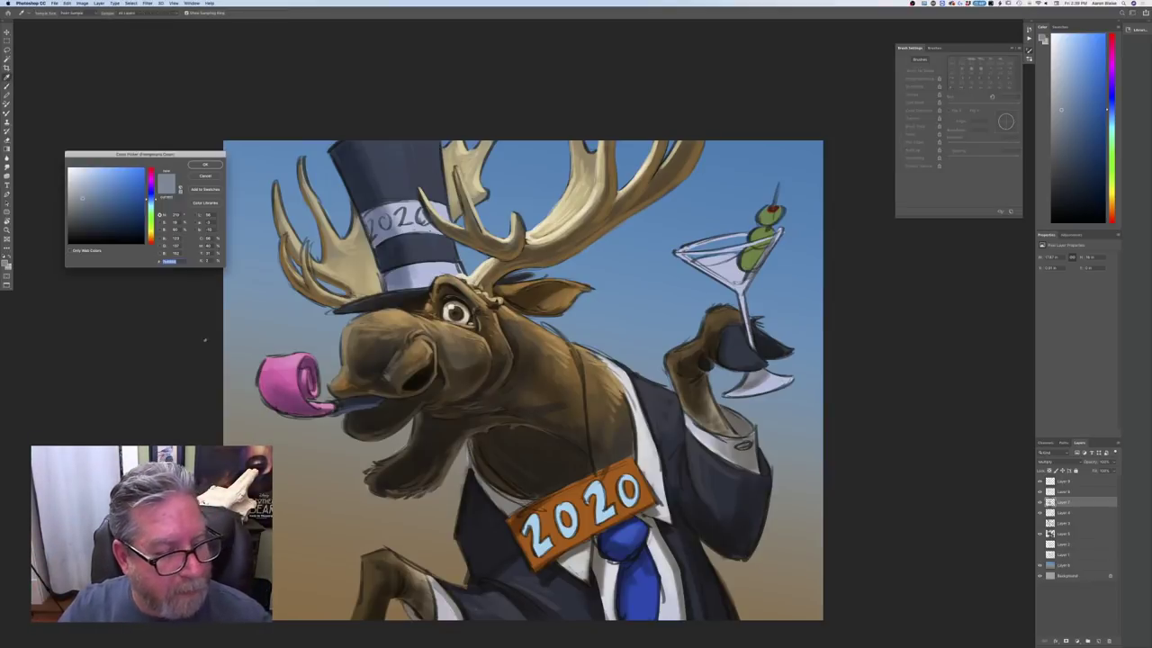
{"action": "left_click", "coordinate": [292, 357]}
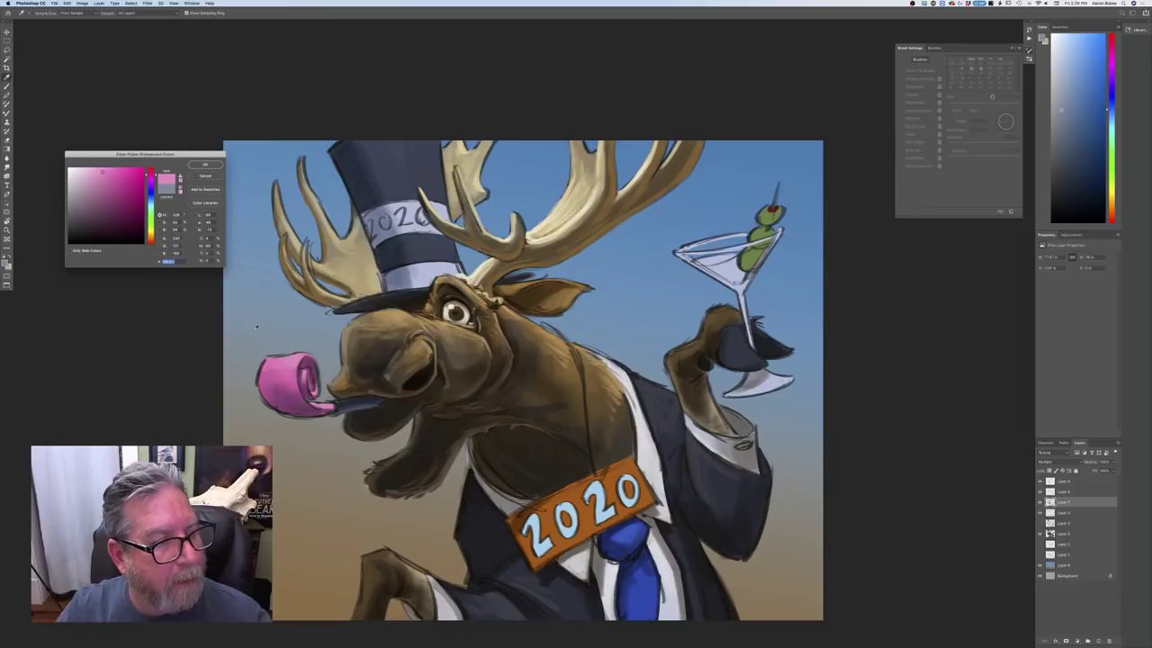
{"action": "left_click", "coordinate": [205, 165]}
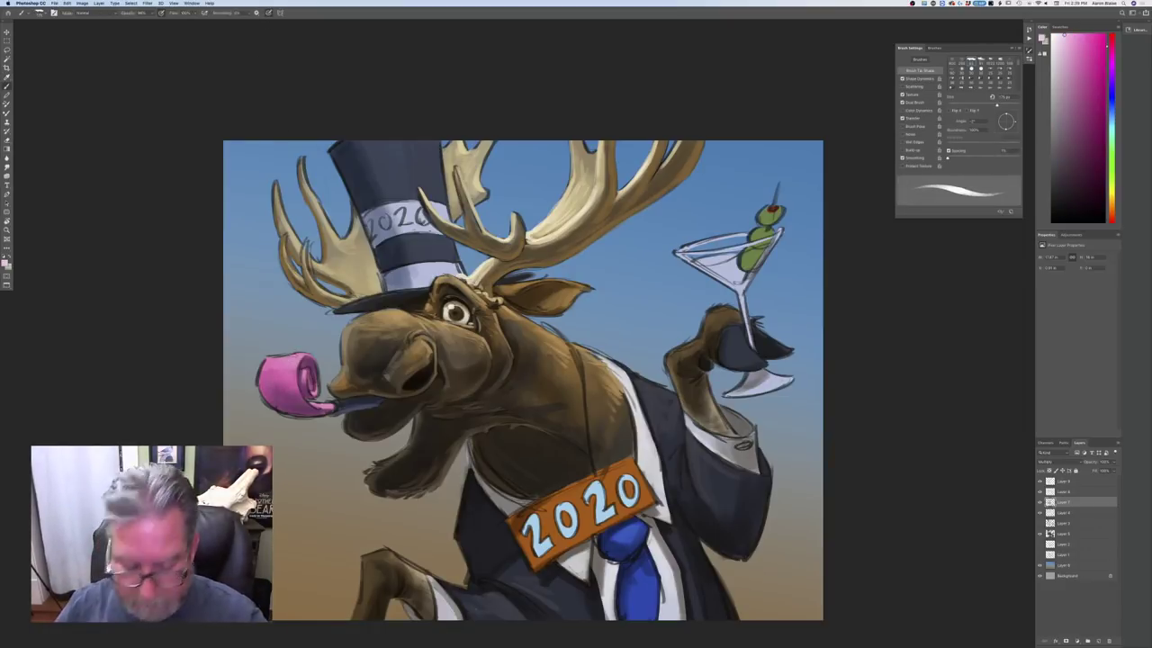
{"action": "left_click", "coordinate": [1061, 481]}
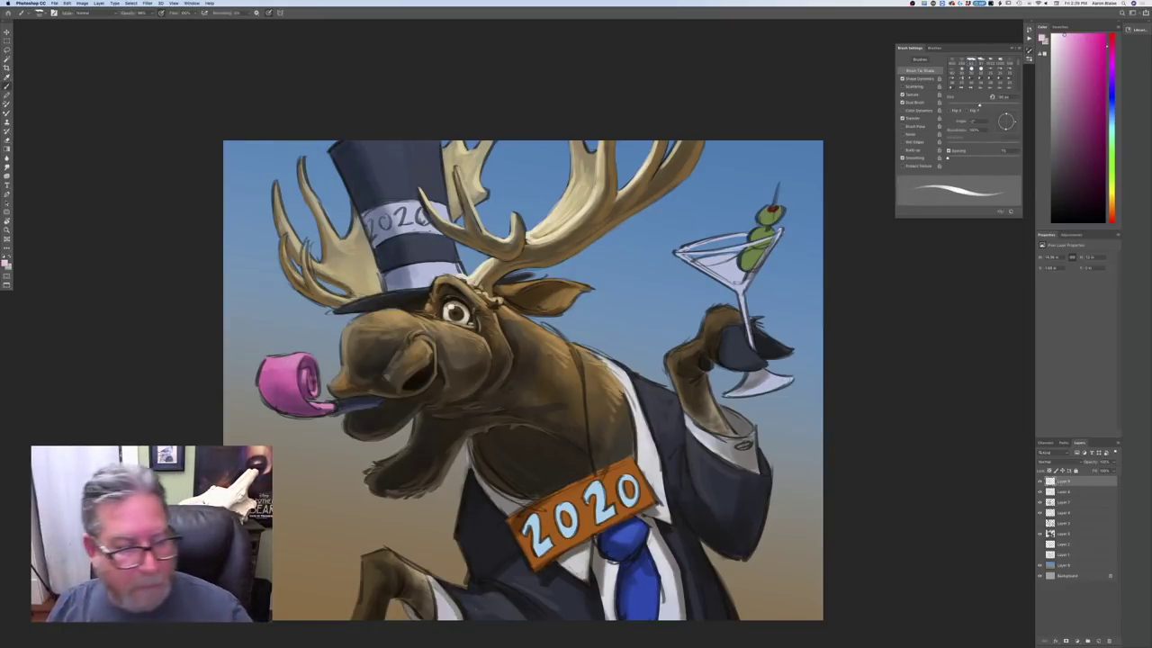
{"action": "left_click_drag", "start_coordinate": [314, 358], "coordinate": [318, 392]}
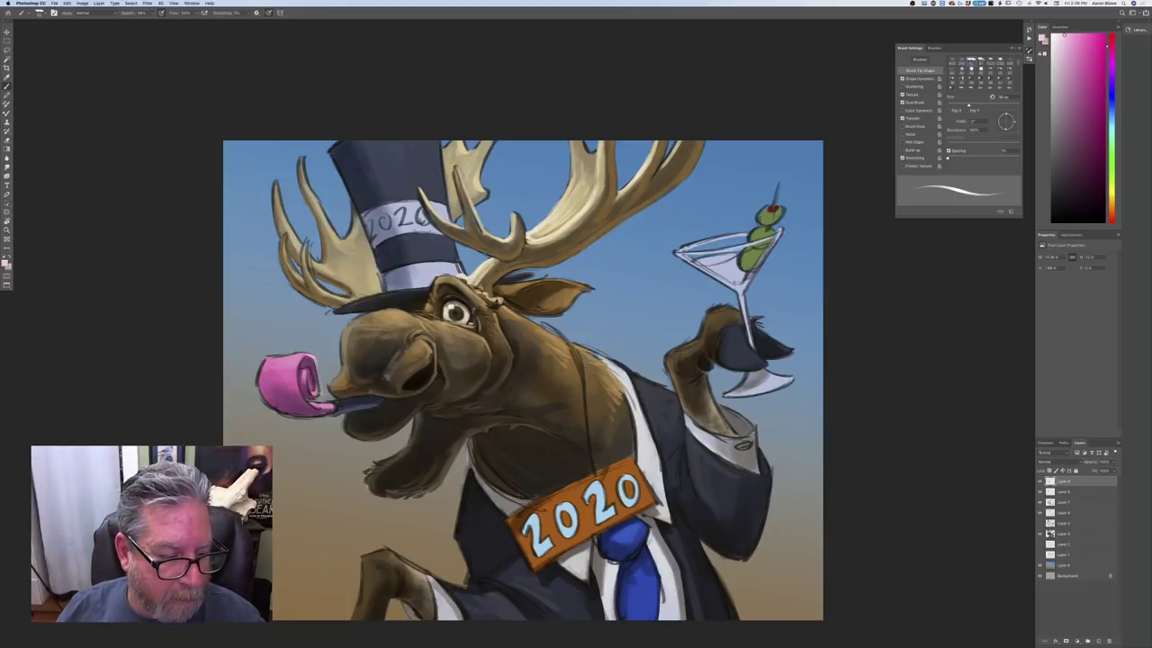
{"action": "key", "text": "["}
{"action": "key", "text": "["}
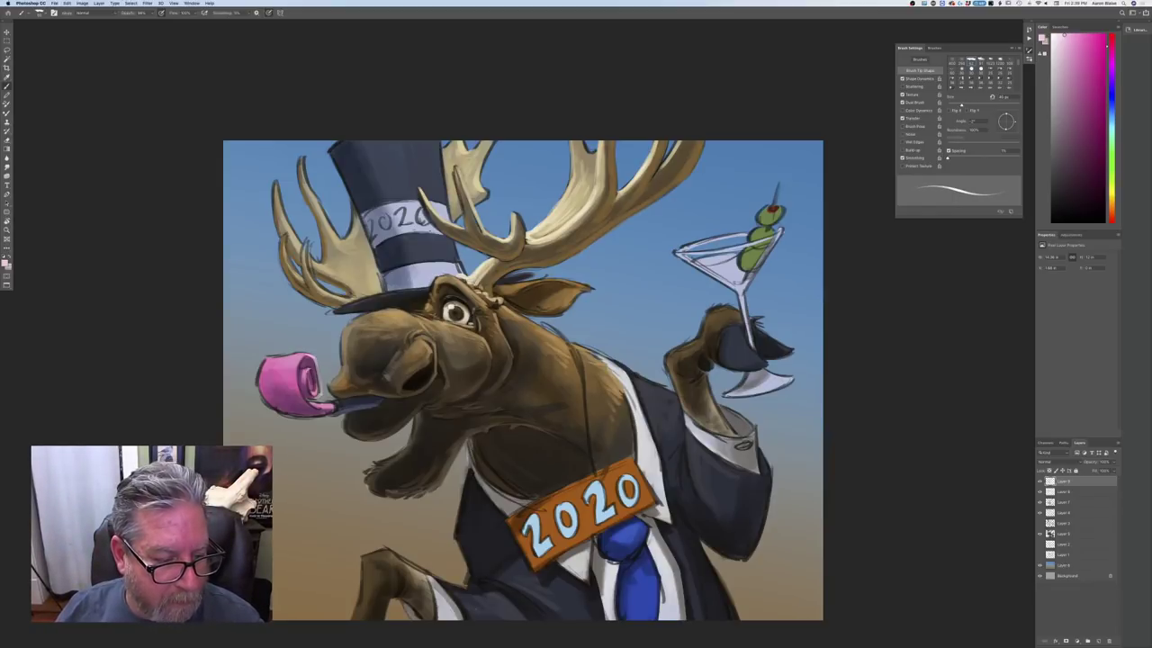
{"action": "left_click_drag", "start_coordinate": [307, 370], "coordinate": [310, 391]}
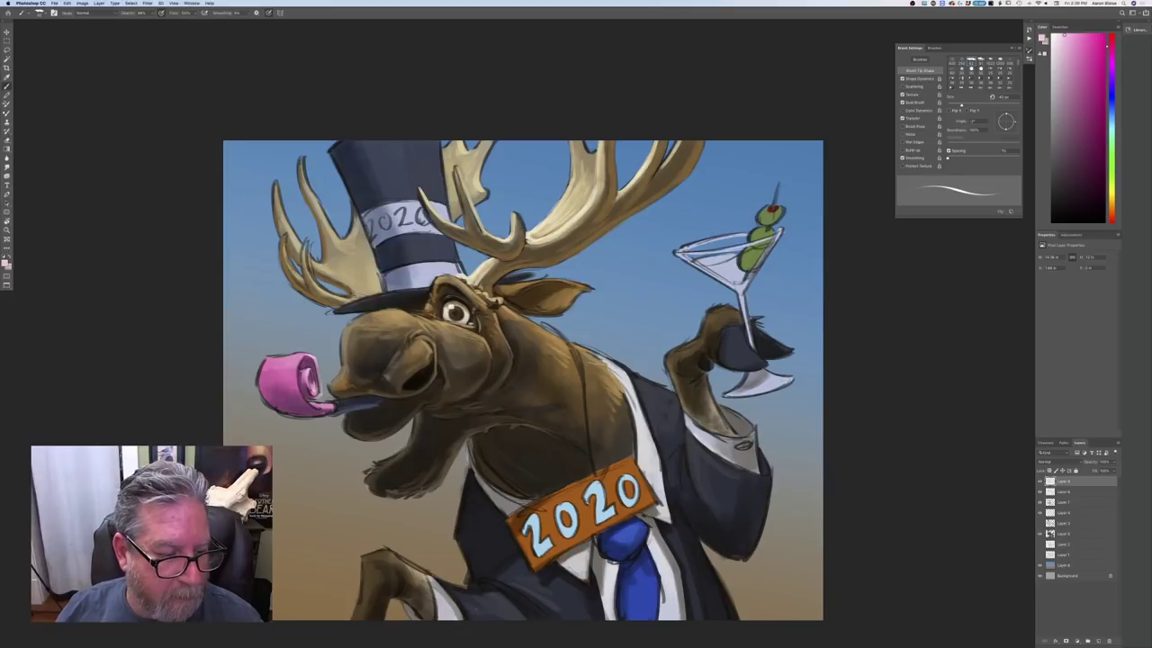
Extend the pale pink highlights along the party blower's upper edge and curled rim, varying the brush size
{"action": "key", "text": "bracketright"}
{"action": "key", "text": "bracketright"}
{"action": "left_click_drag", "start_coordinate": [300, 356], "coordinate": [306, 356]}
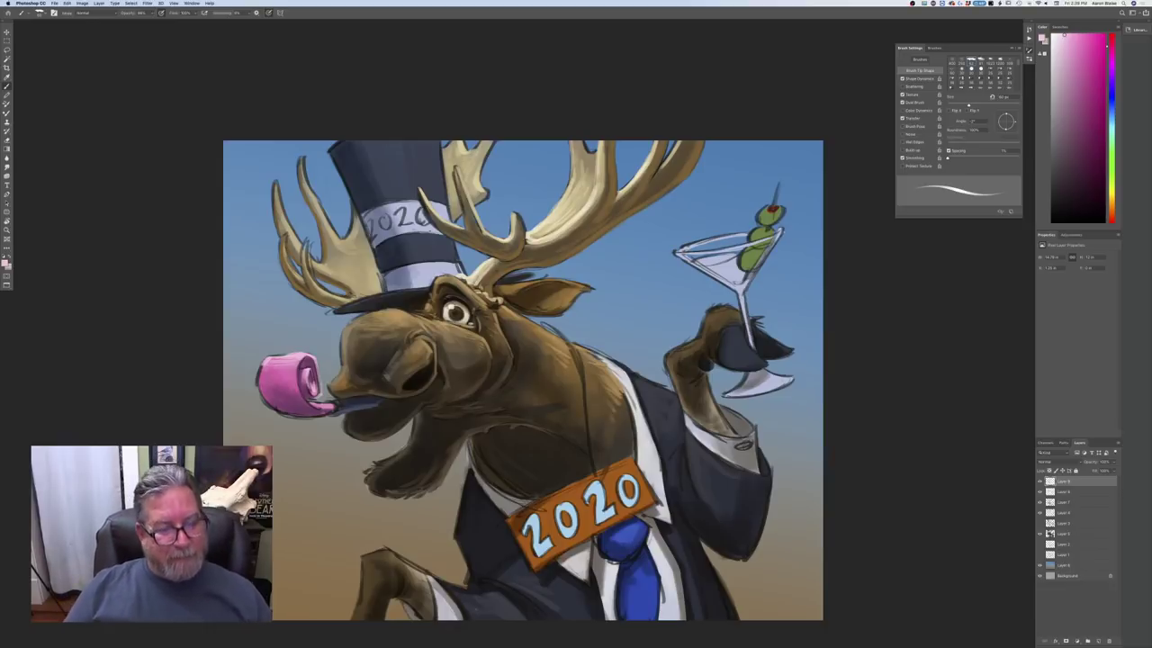
{"action": "key", "text": "bracketleft"}
{"action": "key", "text": "bracketleft"}
{"action": "left_click_drag", "start_coordinate": [314, 361], "coordinate": [320, 390]}
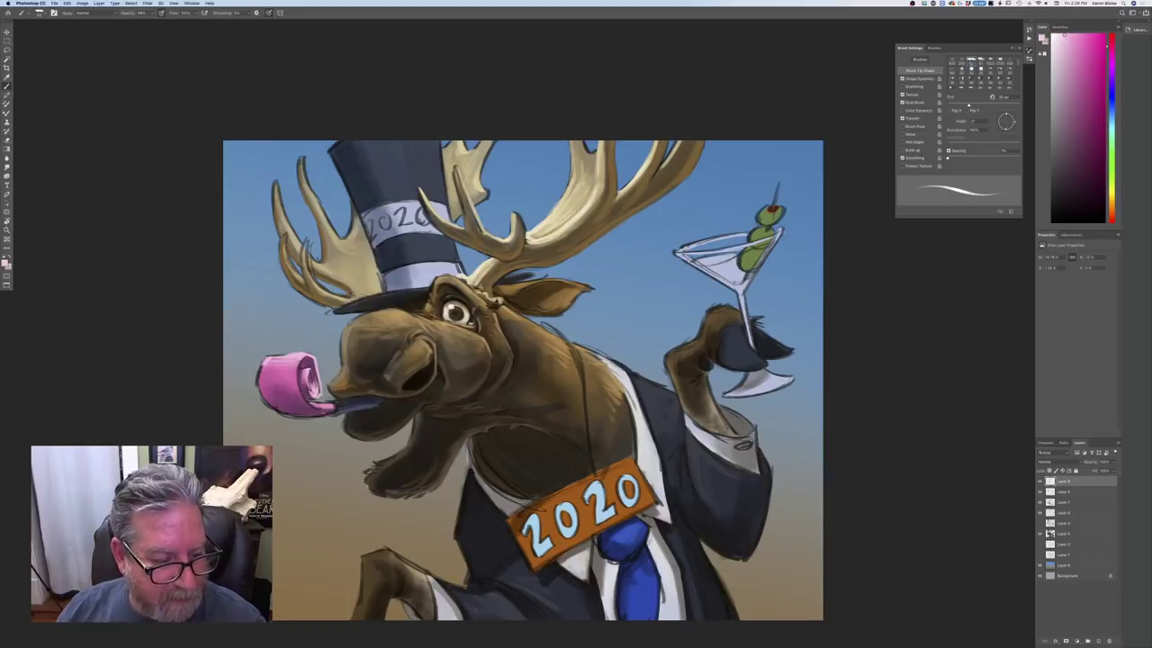
{"action": "key", "text": "bracketright"}
{"action": "key", "text": "bracketright"}
{"action": "key", "text": "bracketright"}
{"action": "key", "text": "bracketright"}
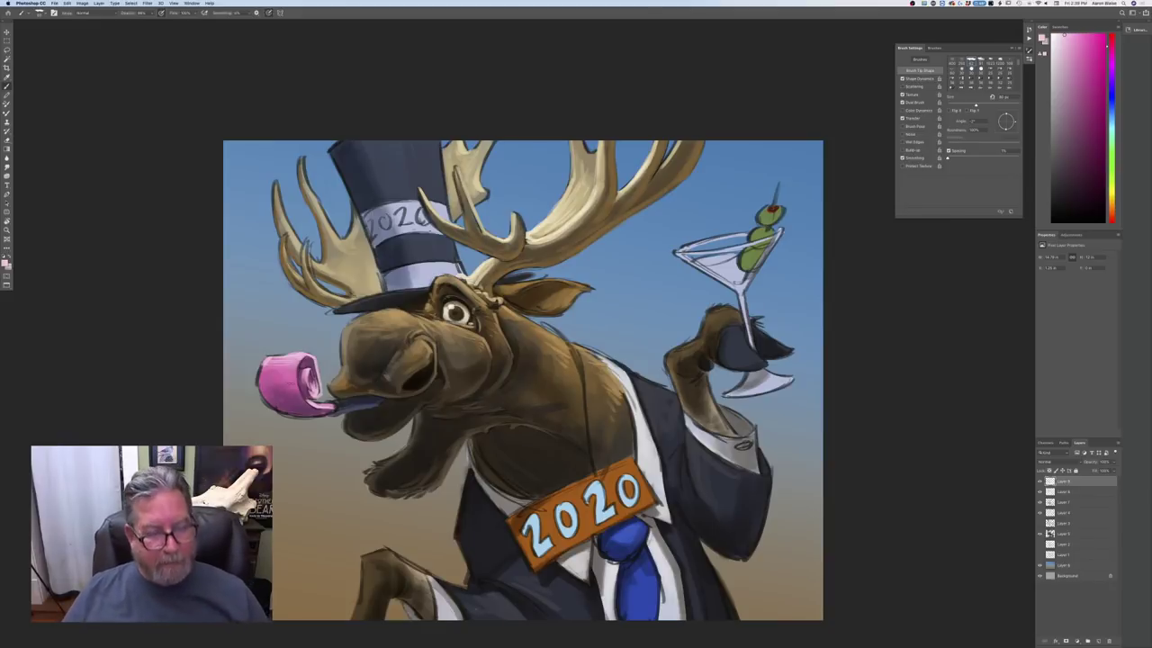
Set the foreground color to a light blue and paint a highlight along the party blower's blue mouthpiece
{"action": "left_click", "coordinate": [6, 262]}
{"action": "left_click", "coordinate": [345, 399]}
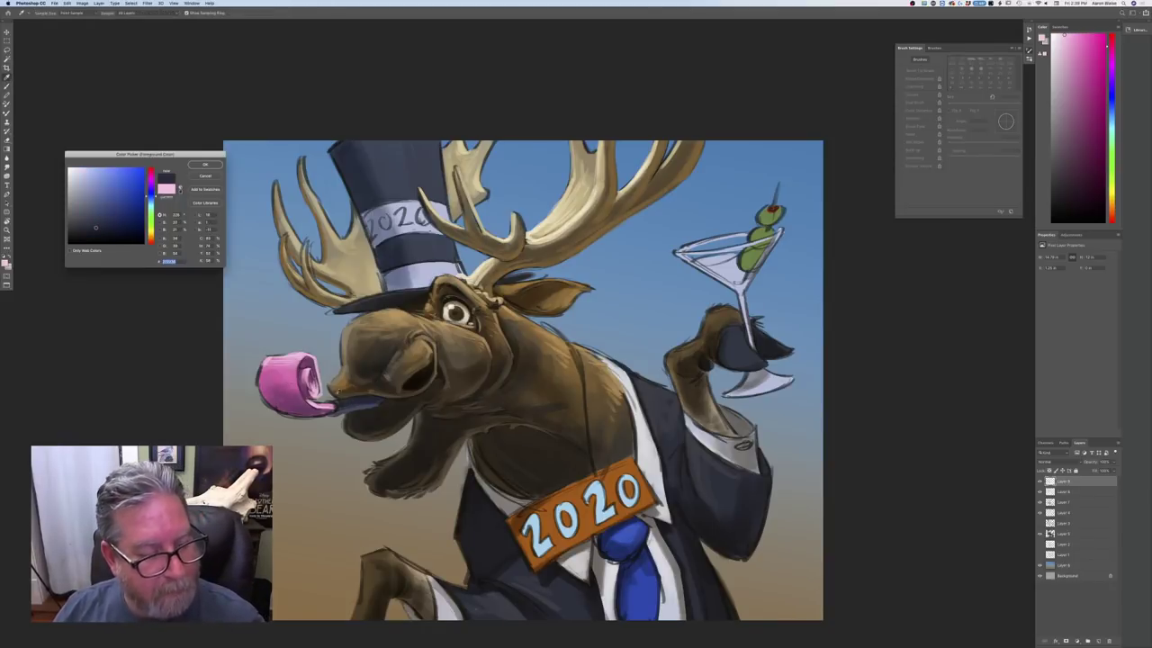
{"action": "left_click", "coordinate": [86, 177]}
{"action": "left_click", "coordinate": [151, 202]}
{"action": "left_click", "coordinate": [205, 164]}
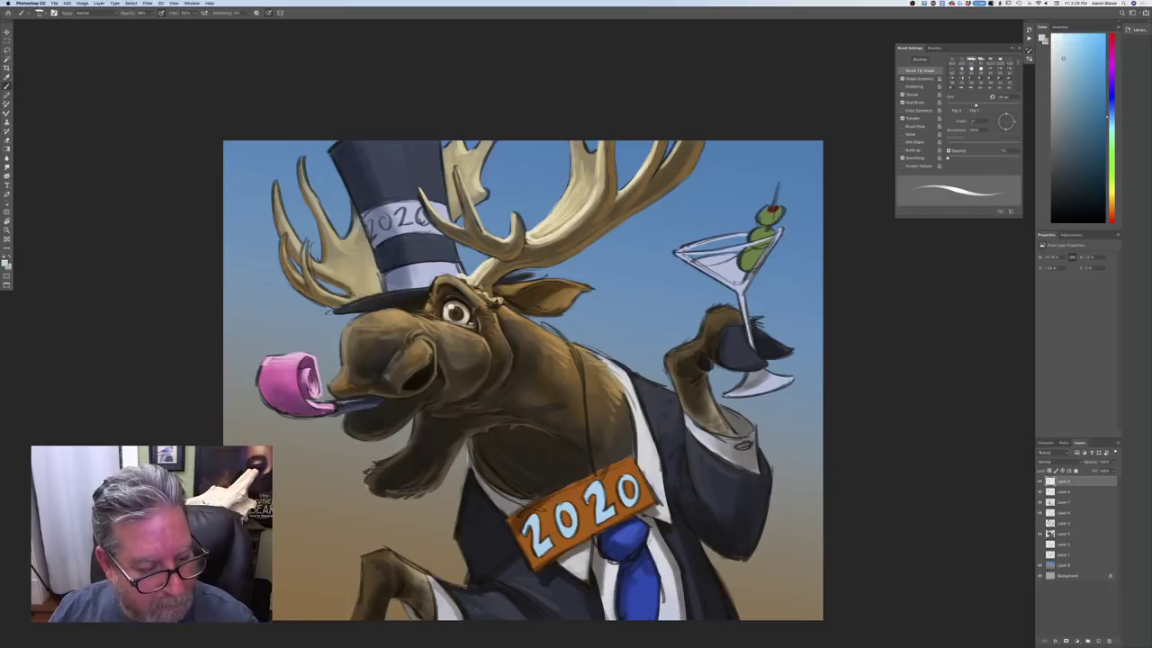
{"action": "left_click_drag", "start_coordinate": [338, 404], "coordinate": [364, 401]}
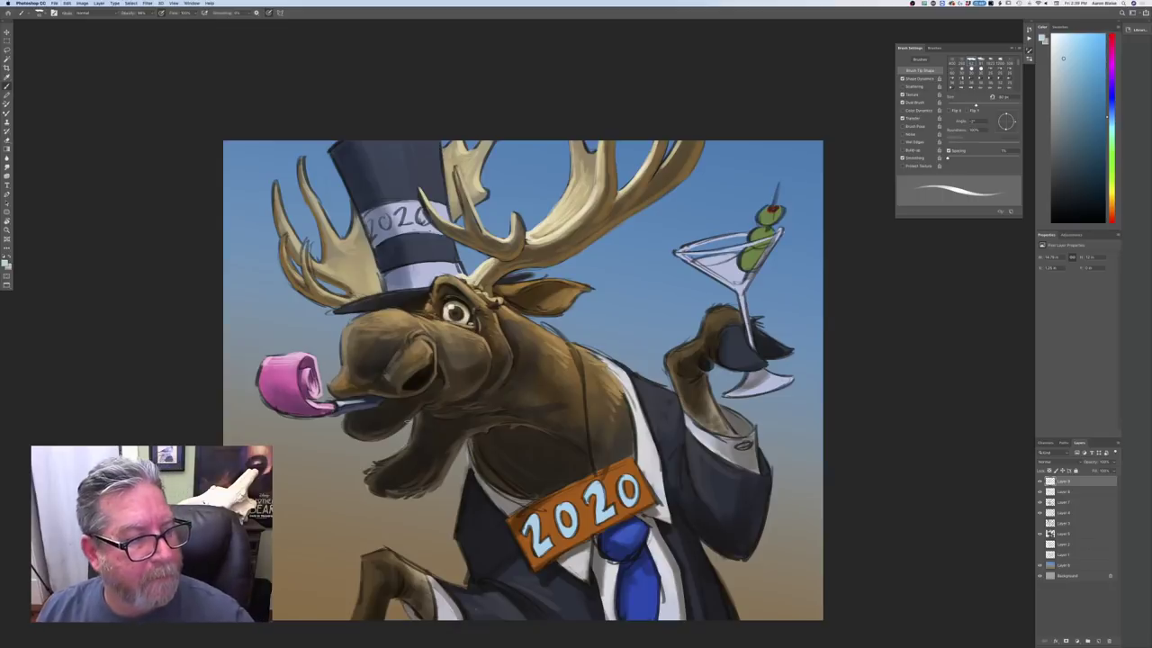
Set the foreground color to a gray-blue based on the hat and paint a highlight along the top hat's brim
{"action": "left_click", "coordinate": [6, 264]}
{"action": "left_click", "coordinate": [409, 246]}
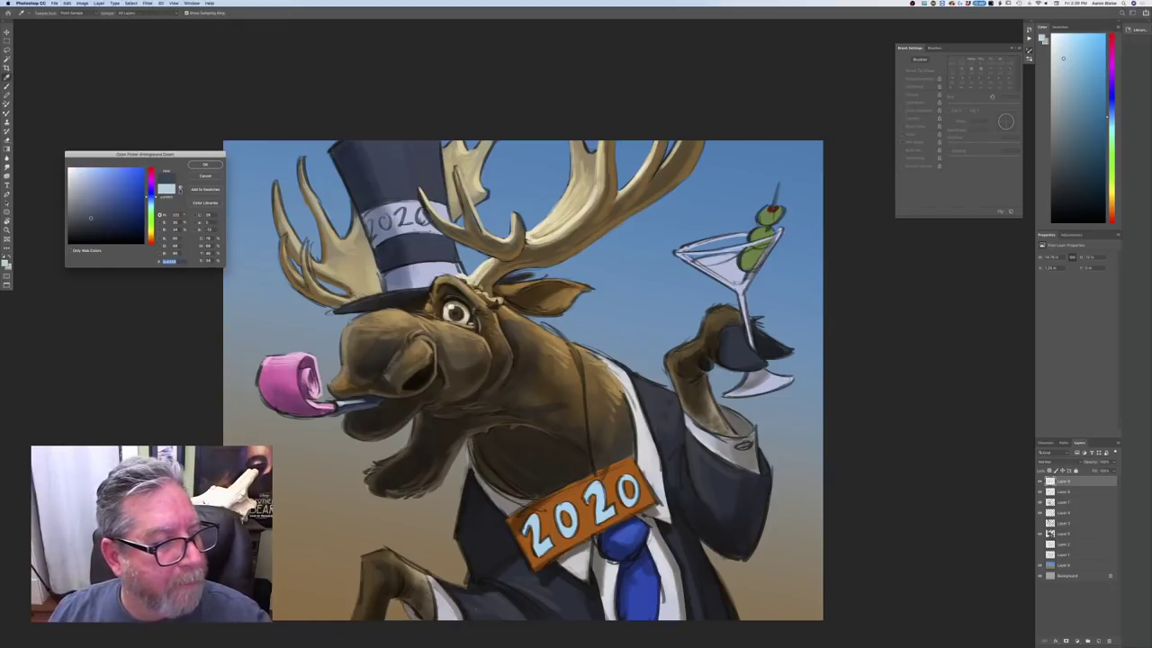
{"action": "key", "text": "Return"}
{"action": "left_click_drag", "start_coordinate": [432, 287], "coordinate": [340, 309]}
{"action": "left_click_drag", "start_coordinate": [529, 270], "coordinate": [500, 280]}
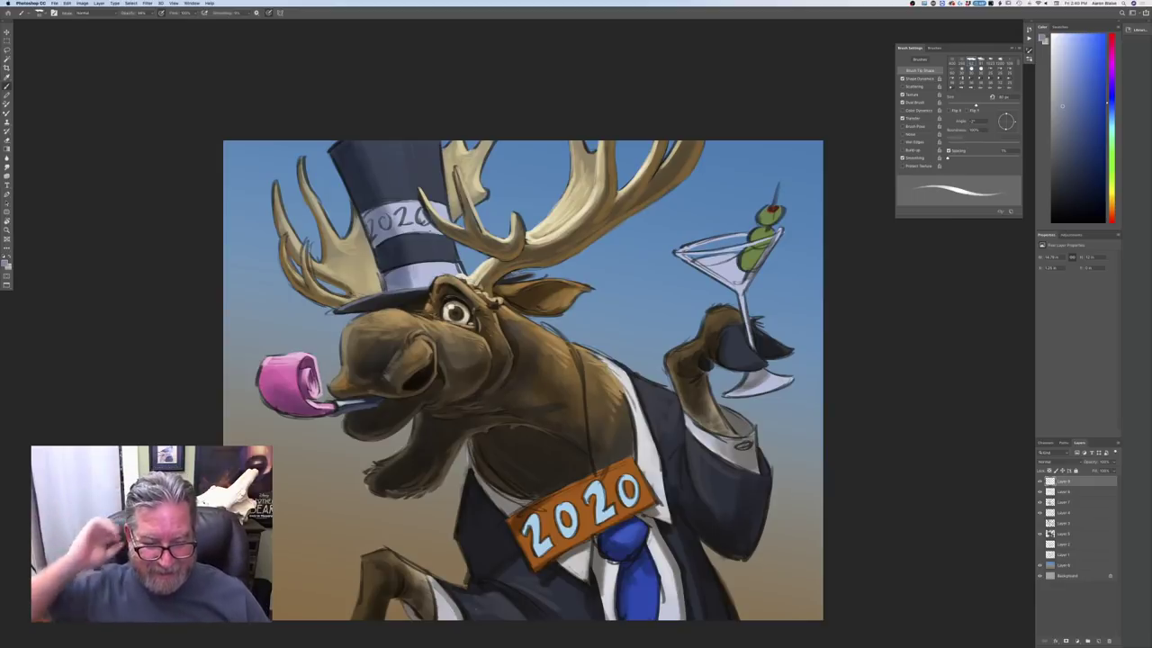
Check the whole composition at a smaller view and flipped horizontally, and undo the flip
{"action": "key", "text": "super+minus"}
{"action": "key", "text": "super+minus"}
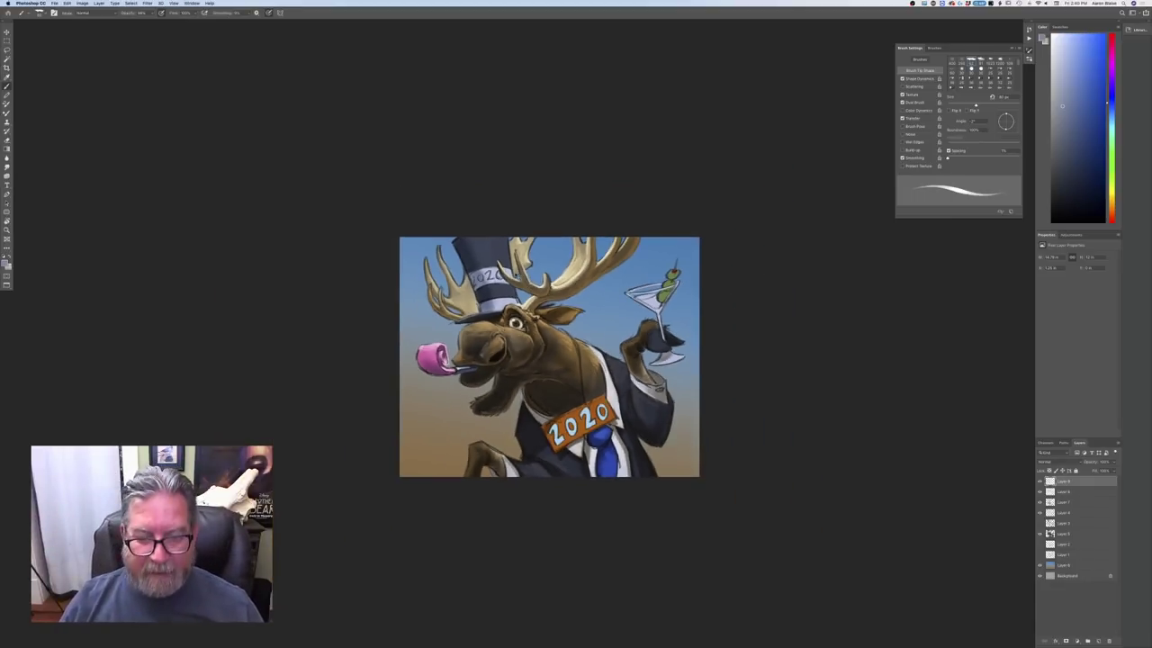
{"action": "key", "text": "super+plus"}
{"action": "key", "text": "super+plus"}
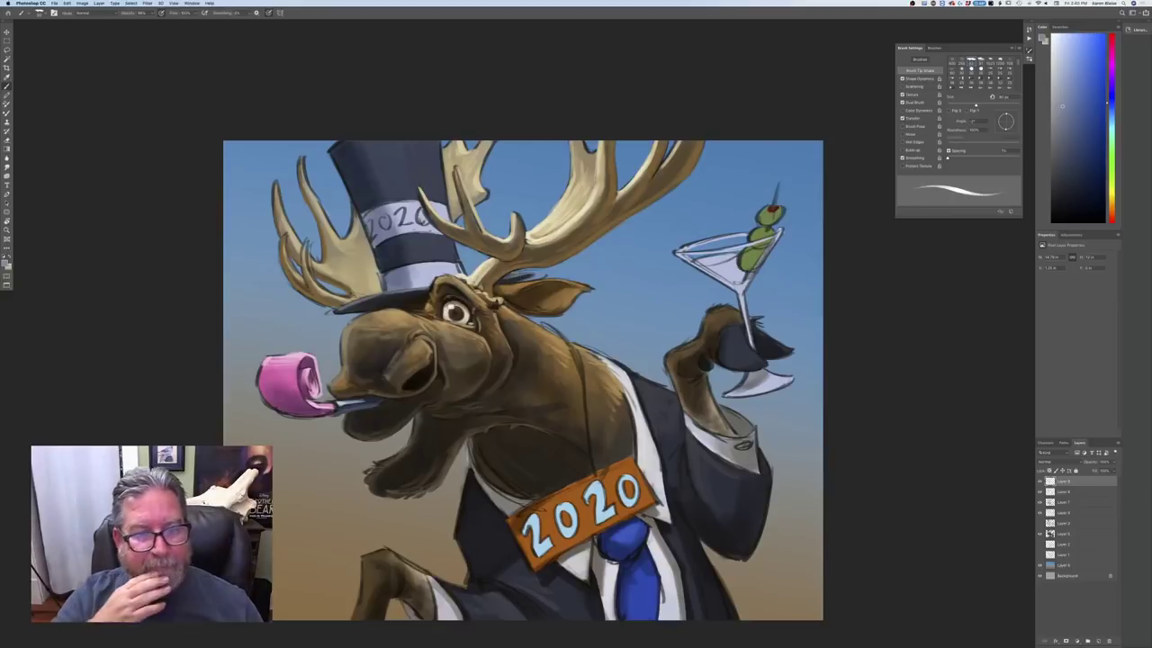
{"action": "left_click", "coordinate": [81, 3]}
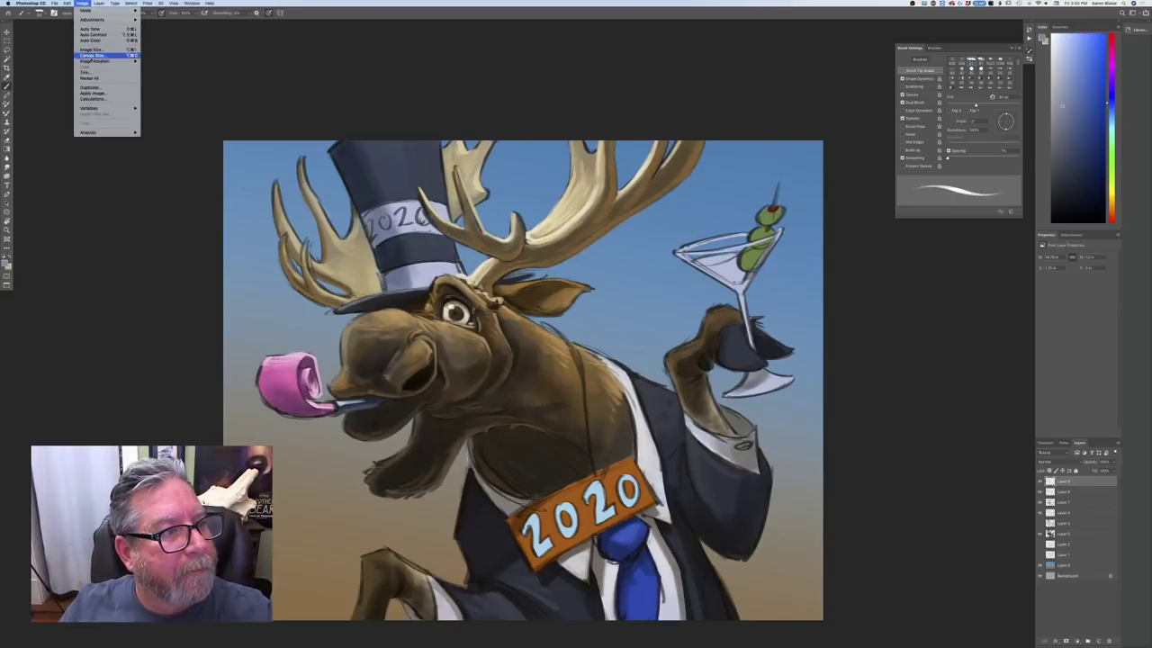
{"action": "mouse_move", "coordinate": [108, 61]}
{"action": "left_click", "coordinate": [159, 87]}
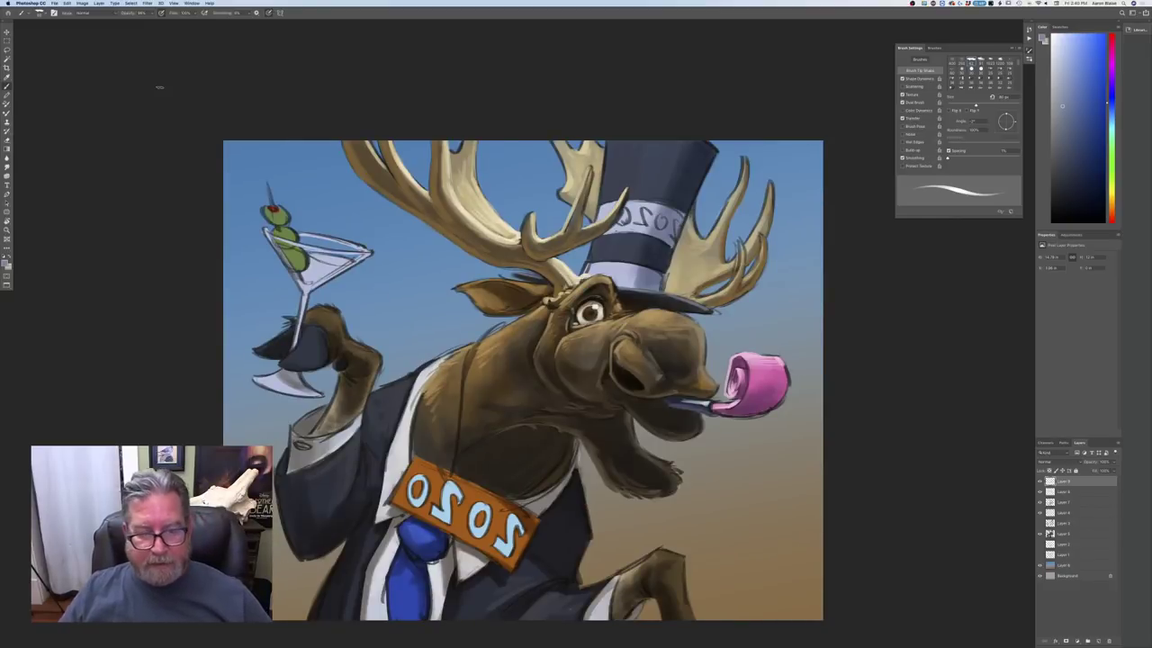
{"action": "key", "text": "super+z"}
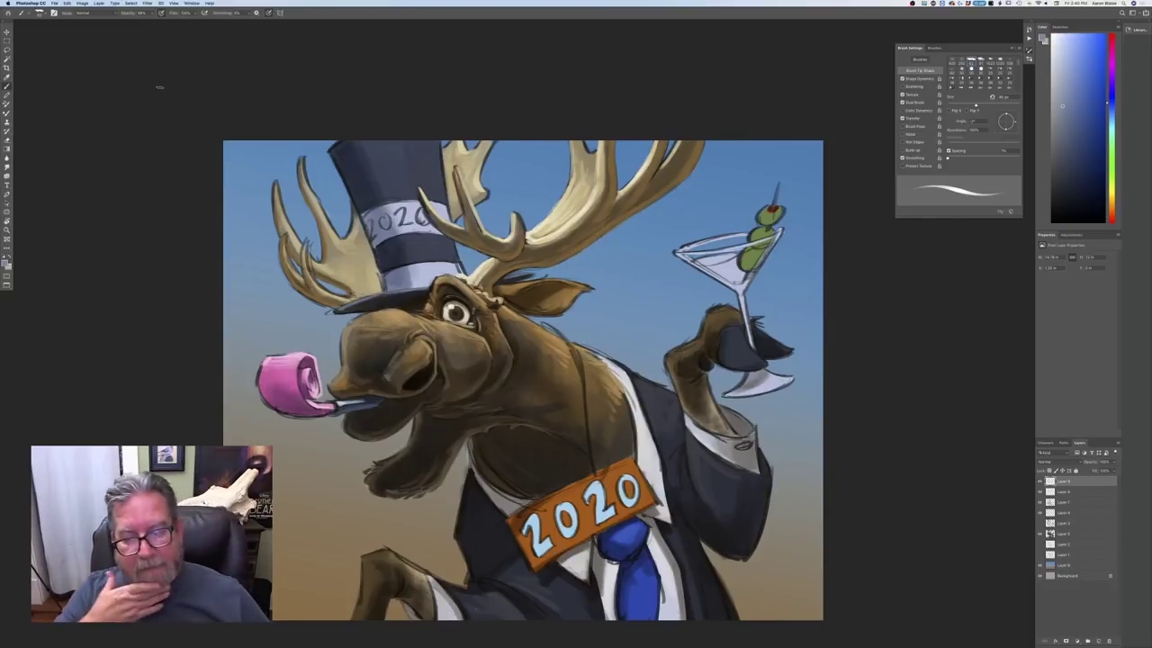
Set the foreground color to a slate blue based on the suit and highlight the raised sleeve's outer edge near the cuff with a smaller brush
{"action": "left_click", "coordinate": [6, 257]}
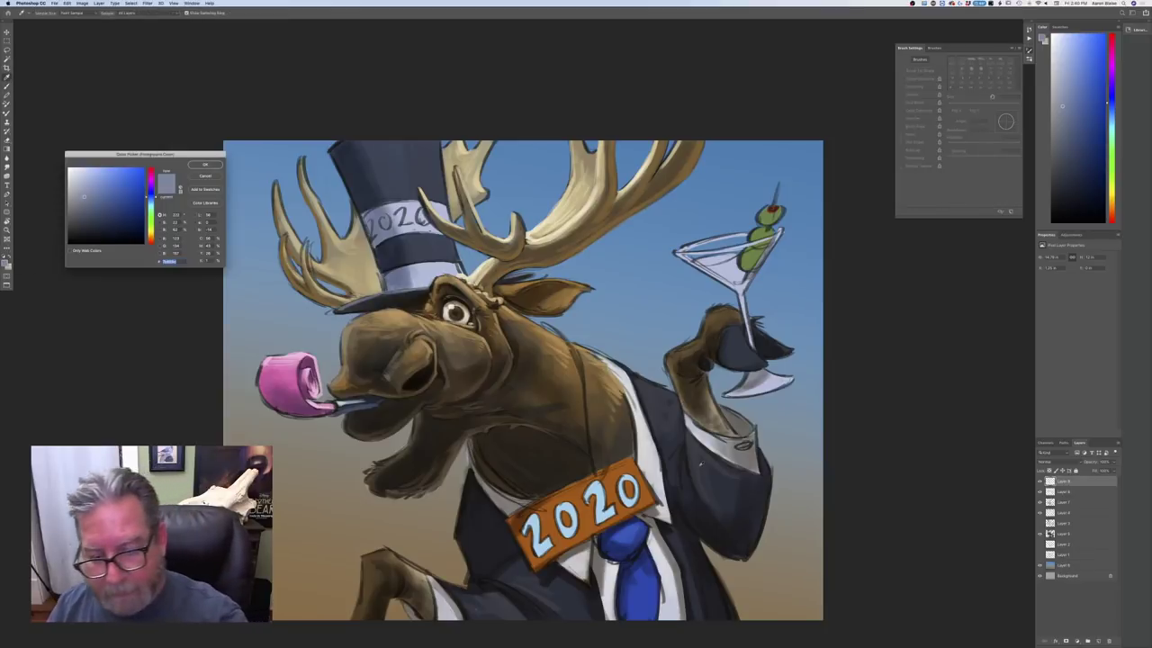
{"action": "left_click", "coordinate": [701, 463]}
{"action": "left_click", "coordinate": [82, 206]}
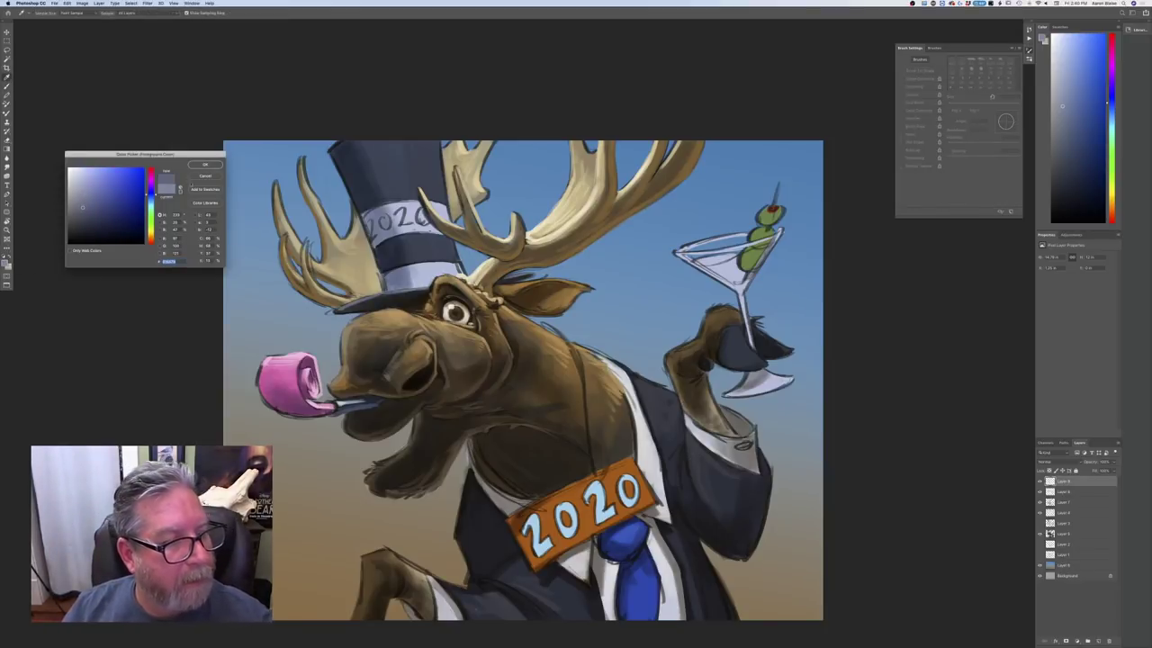
{"action": "key", "text": "Return"}
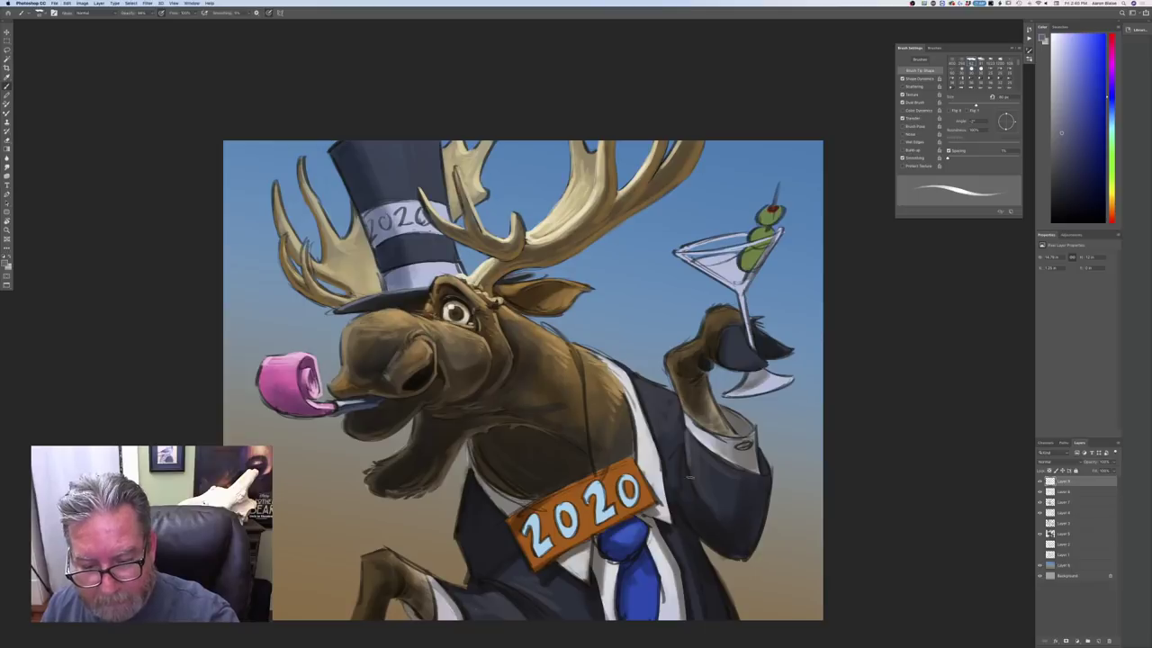
{"action": "key", "text": "["}
{"action": "key", "text": "["}
{"action": "key", "text": "["}
{"action": "key", "text": "["}
{"action": "key", "text": "["}
{"action": "key", "text": "["}
{"action": "left_click_drag", "start_coordinate": [761, 449], "coordinate": [766, 465]}
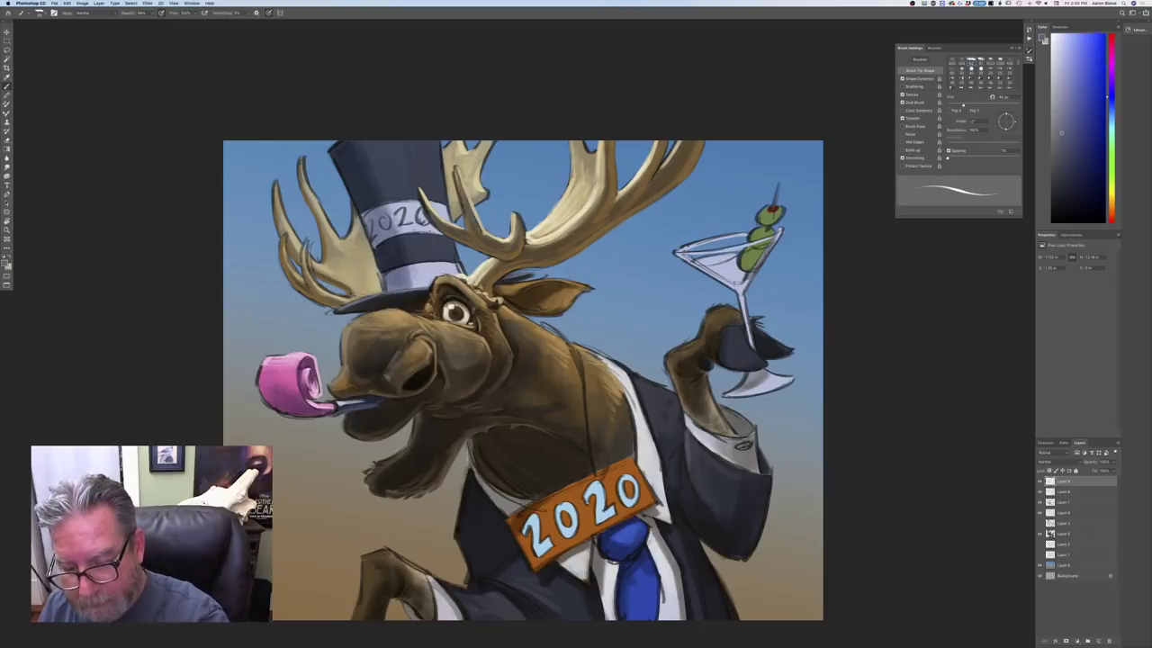
Paint slate-blue highlights on the suit's shoulder, sleeve folds and lower jacket with a larger brush
{"action": "key", "text": "]"}
{"action": "key", "text": "]"}
{"action": "key", "text": "]"}
{"action": "mouse_move", "coordinate": [672, 394]}
{"action": "left_mouse_down"}
{"action": "mouse_move", "coordinate": [637, 375]}
{"action": "mouse_move", "coordinate": [686, 491]}
{"action": "left_mouse_up"}
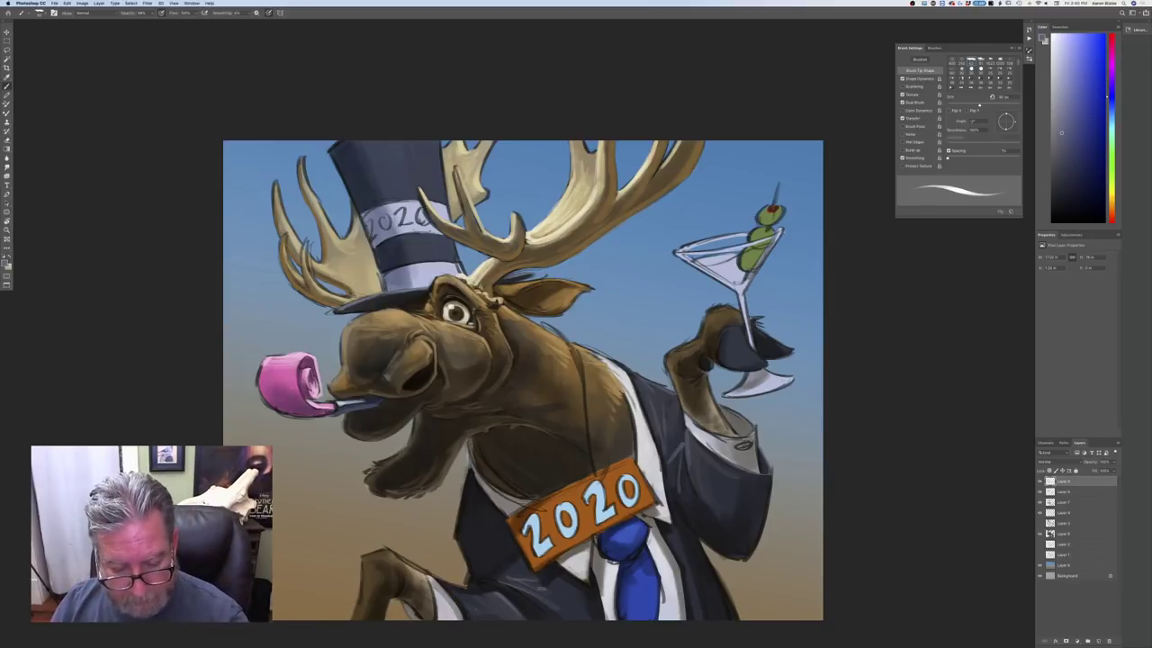
Set the foreground color to white and paint bright highlights on the shirt collar and shirt front beside the tie
{"action": "left_click", "coordinate": [6, 263]}
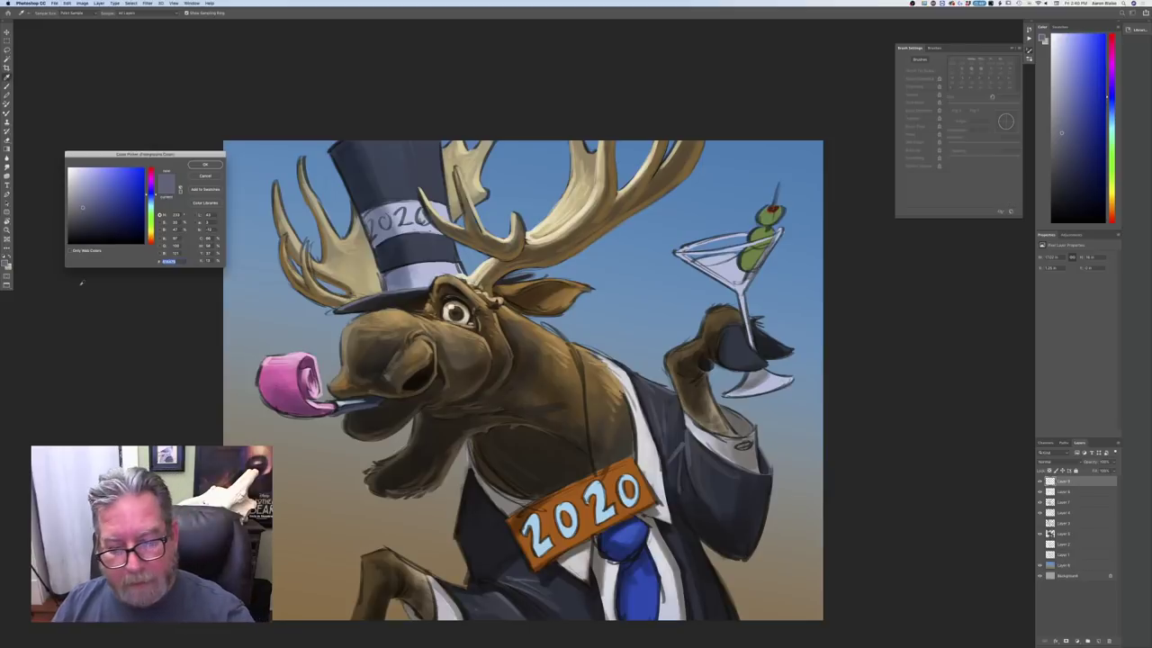
{"action": "left_click", "coordinate": [68, 181]}
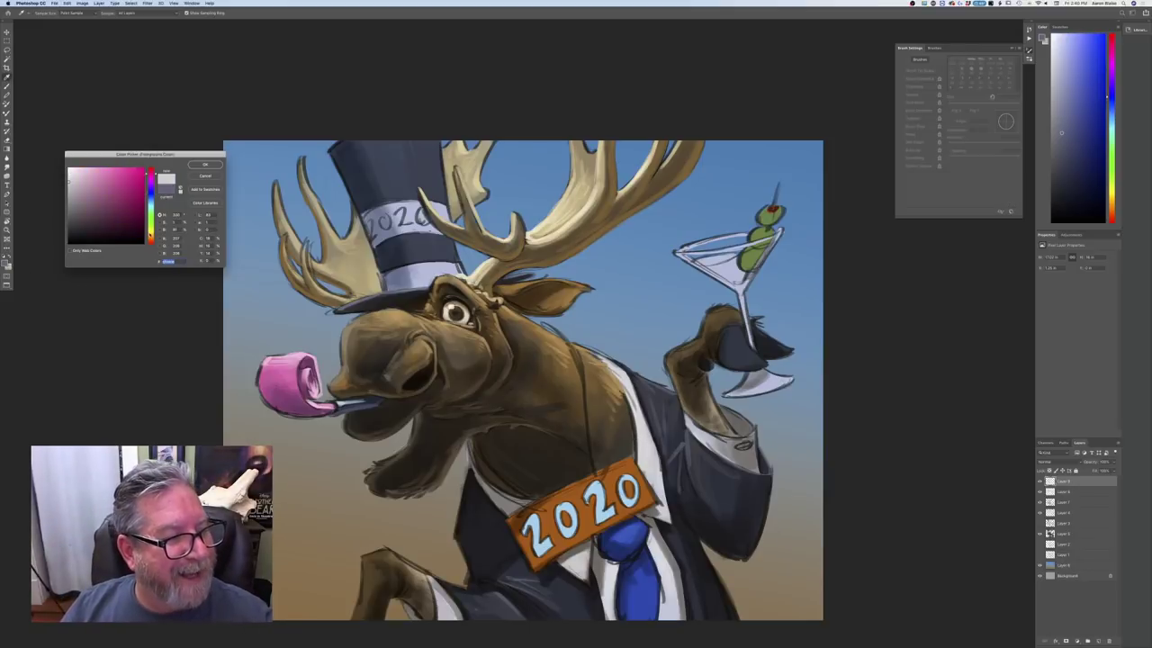
{"action": "left_click", "coordinate": [152, 233]}
{"action": "left_click", "coordinate": [69, 169]}
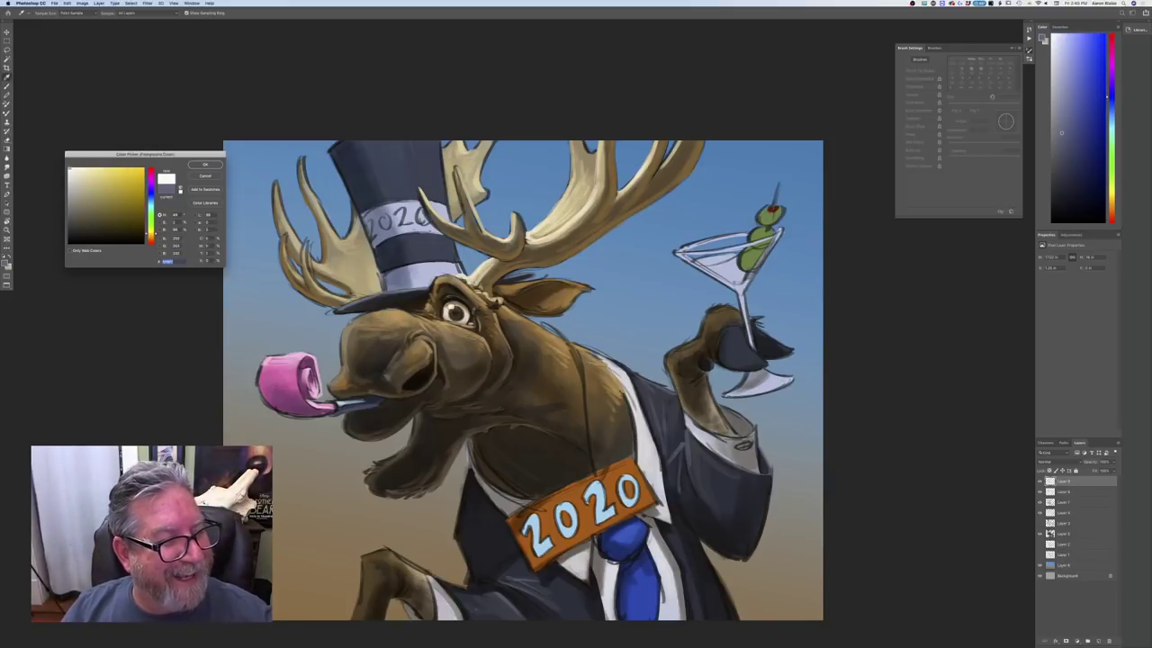
{"action": "left_click", "coordinate": [198, 165]}
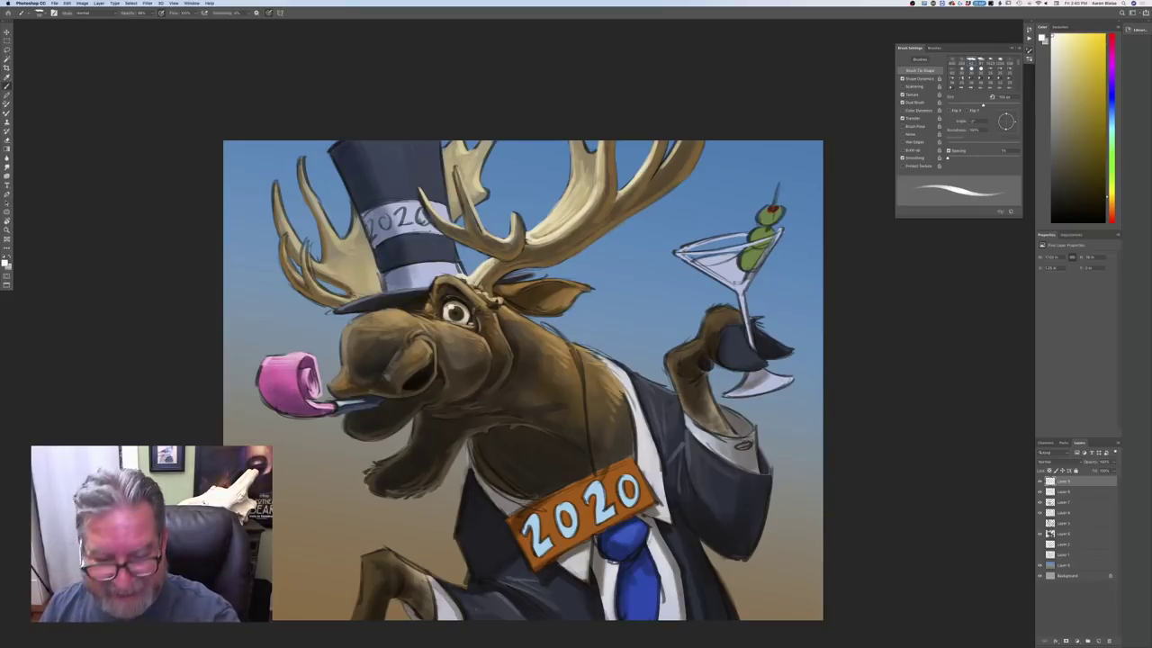
{"action": "left_click_drag", "start_coordinate": [624, 372], "coordinate": [667, 509]}
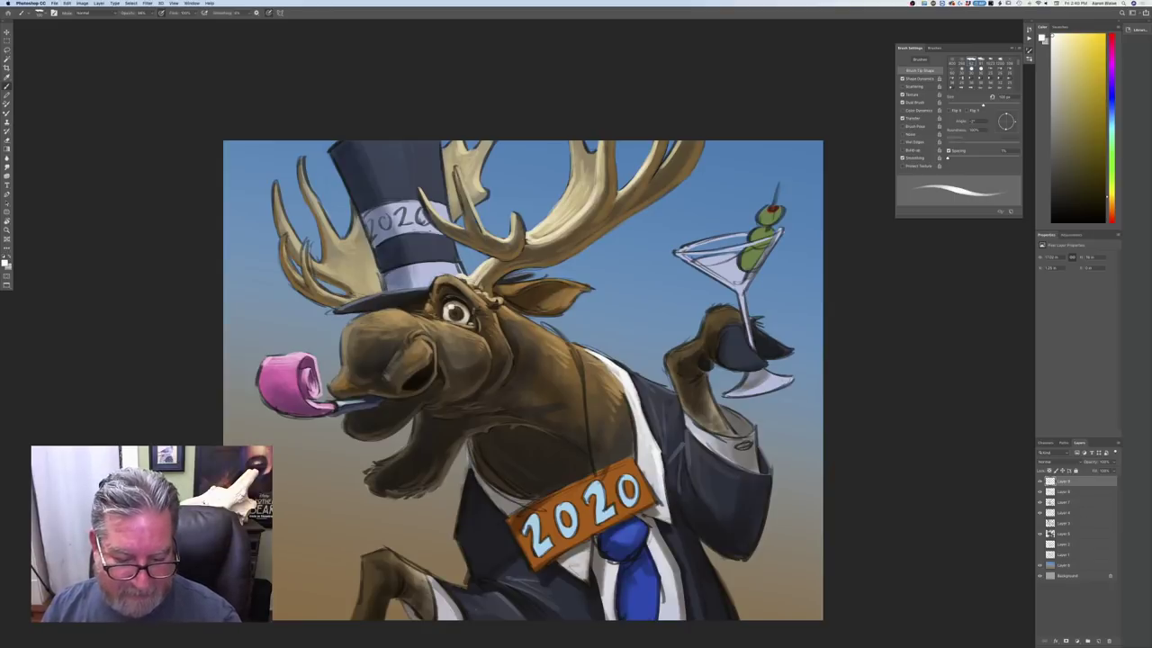
{"action": "mouse_move", "coordinate": [586, 553]}
{"action": "left_mouse_down"}
{"action": "mouse_move", "coordinate": [583, 581]}
{"action": "mouse_move", "coordinate": [575, 567]}
{"action": "left_mouse_up"}
{"action": "mouse_move", "coordinate": [648, 533]}
{"action": "left_mouse_down"}
{"action": "mouse_move", "coordinate": [661, 583]}
{"action": "mouse_move", "coordinate": [655, 560]}
{"action": "mouse_move", "coordinate": [612, 572]}
{"action": "mouse_move", "coordinate": [608, 594]}
{"action": "left_mouse_up"}
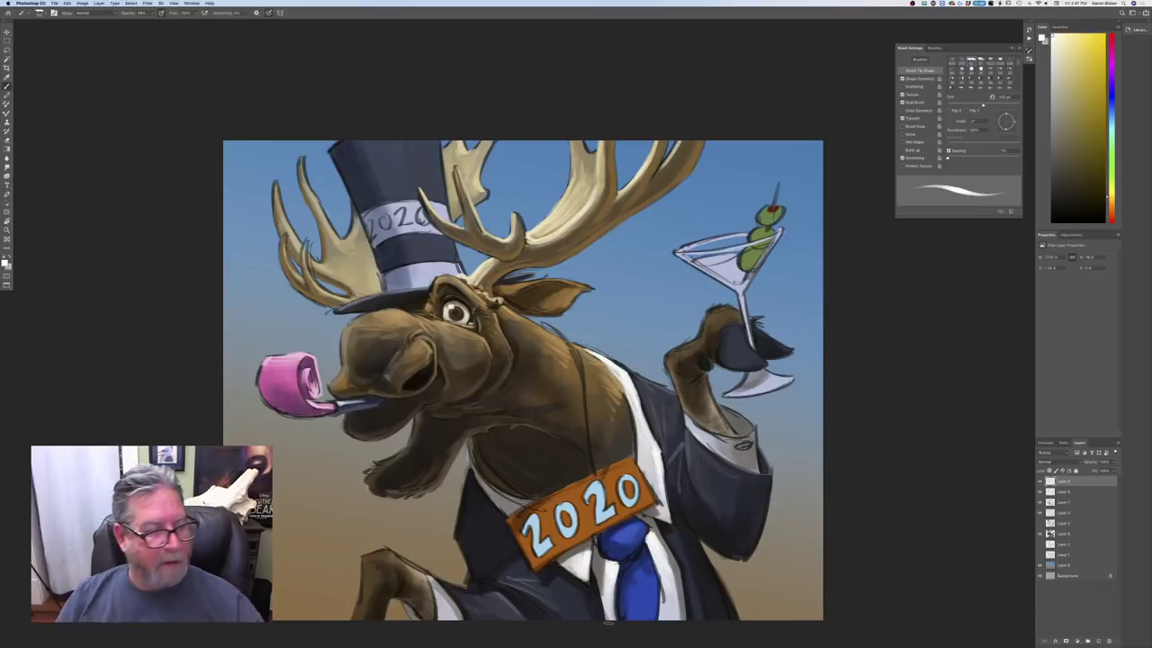
Set the foreground color to a brighter blue based on the tie and paint highlights on its knot and folds
{"action": "left_click", "coordinate": [6, 261]}
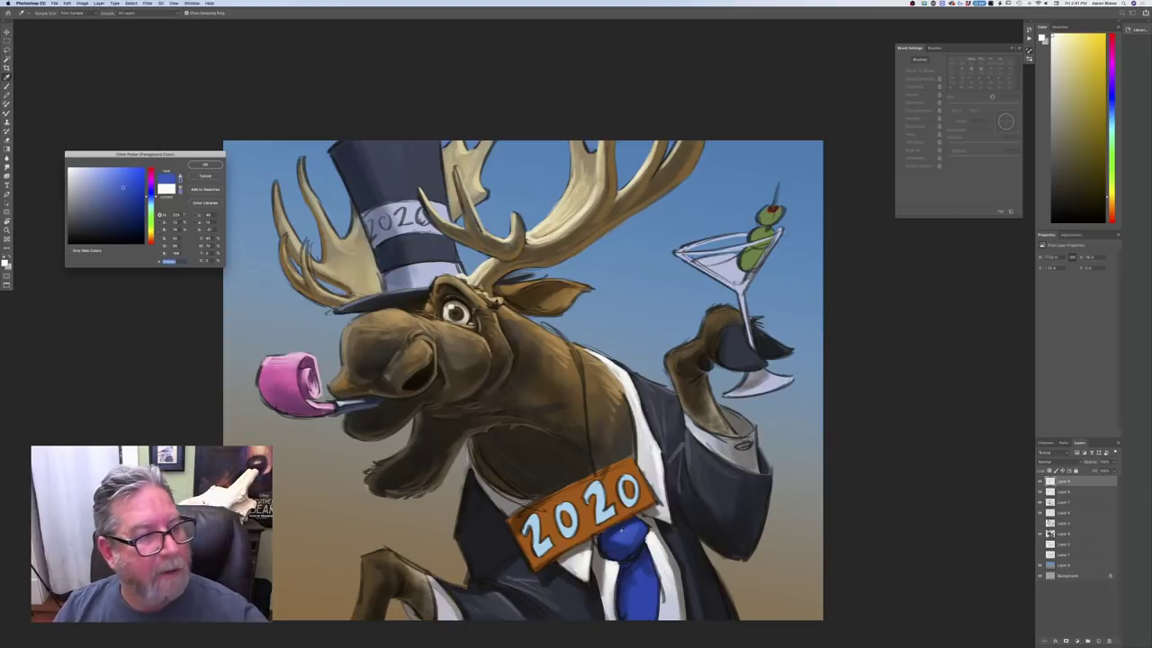
{"action": "key", "text": "Return"}
{"action": "mouse_move", "coordinate": [638, 525]}
{"action": "left_mouse_down"}
{"action": "mouse_move", "coordinate": [614, 539]}
{"action": "mouse_move", "coordinate": [649, 601]}
{"action": "left_mouse_up"}
{"action": "mouse_move", "coordinate": [640, 556]}
{"action": "left_mouse_down"}
{"action": "mouse_move", "coordinate": [654, 586]}
{"action": "mouse_move", "coordinate": [643, 589]}
{"action": "mouse_move", "coordinate": [637, 570]}
{"action": "mouse_move", "coordinate": [632, 612]}
{"action": "left_mouse_up"}
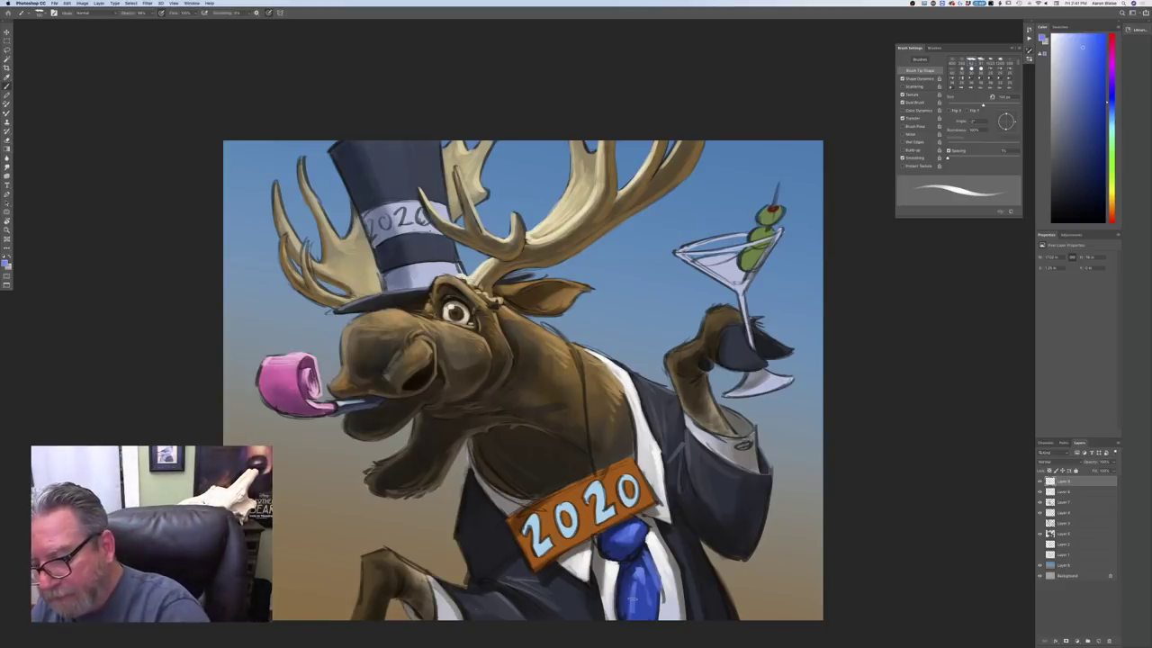
Add a new layer above the others and set the foreground color to a pale blue for rim lighting
{"action": "left_click", "coordinate": [1098, 641]}
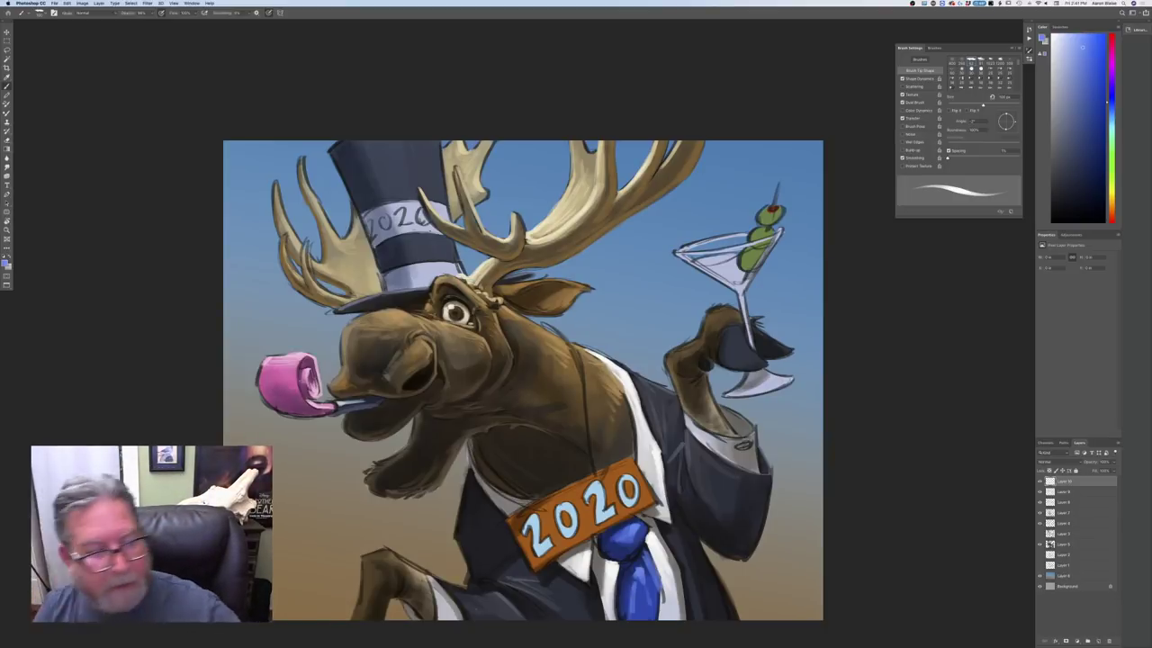
{"action": "left_click", "coordinate": [5, 262]}
{"action": "left_click", "coordinate": [93, 169]}
{"action": "left_click", "coordinate": [199, 165]}
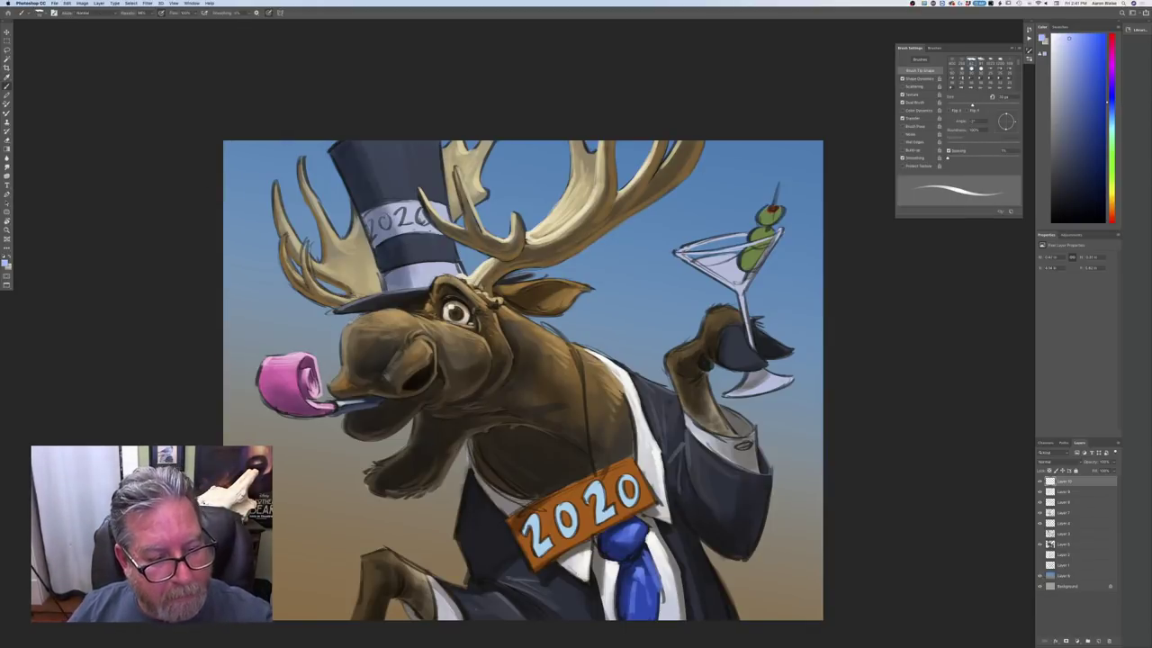
{"action": "left_click", "coordinate": [8, 262]}
{"action": "left_click", "coordinate": [140, 195]}
{"action": "left_click", "coordinate": [194, 166]}
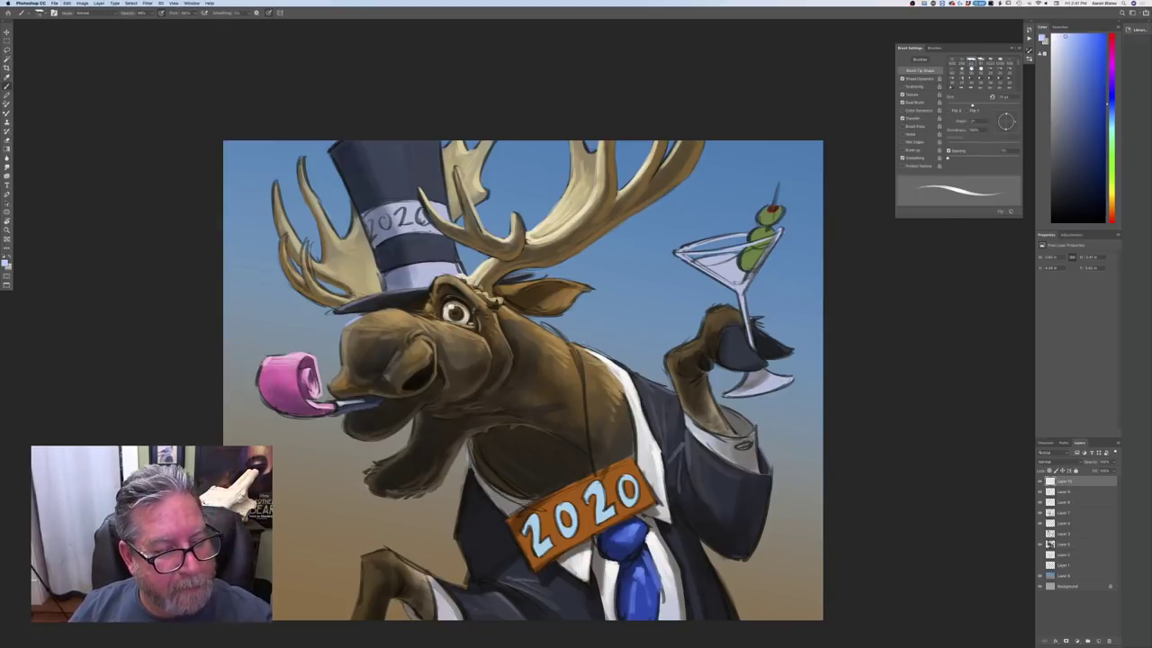
Paint a thin pale-blue rim light down the front edge of the moose's muzzle and upper lip, adjusting the brush size
{"action": "key", "text": "bracketleft"}
{"action": "key", "text": "bracketleft"}
{"action": "key", "text": "bracketleft"}
{"action": "left_click_drag", "start_coordinate": [343, 340], "coordinate": [329, 396]}
{"action": "key", "text": "bracketright"}
{"action": "key", "text": "bracketright"}
{"action": "key", "text": "bracketright"}
{"action": "key", "text": "bracketright"}
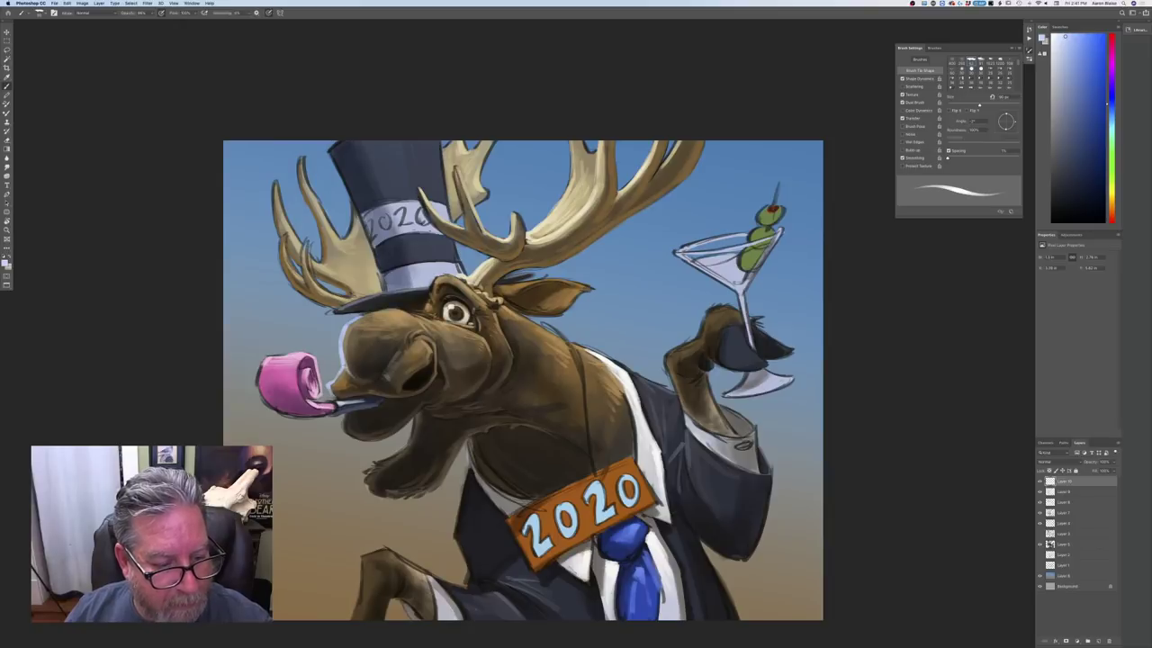
{"action": "left_click_drag", "start_coordinate": [333, 387], "coordinate": [342, 398]}
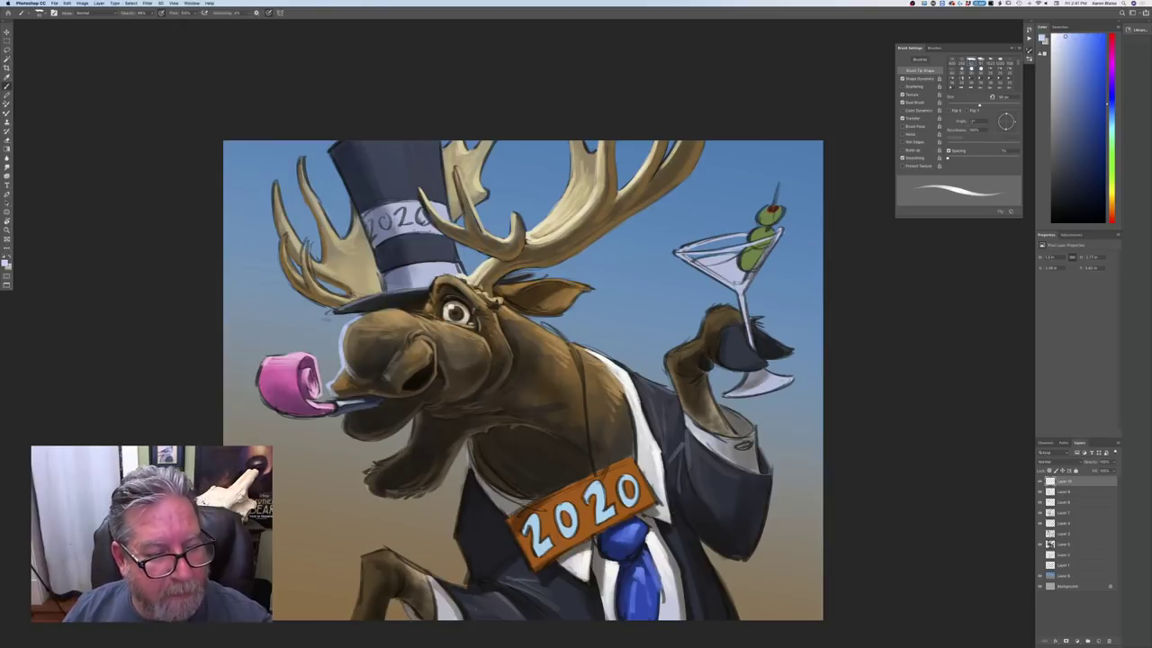
Paint pale-blue rim light along the lower jaw, the hanging throat fur and the outer edge of the party blower
{"action": "key", "text": "bracketleft"}
{"action": "key", "text": "bracketleft"}
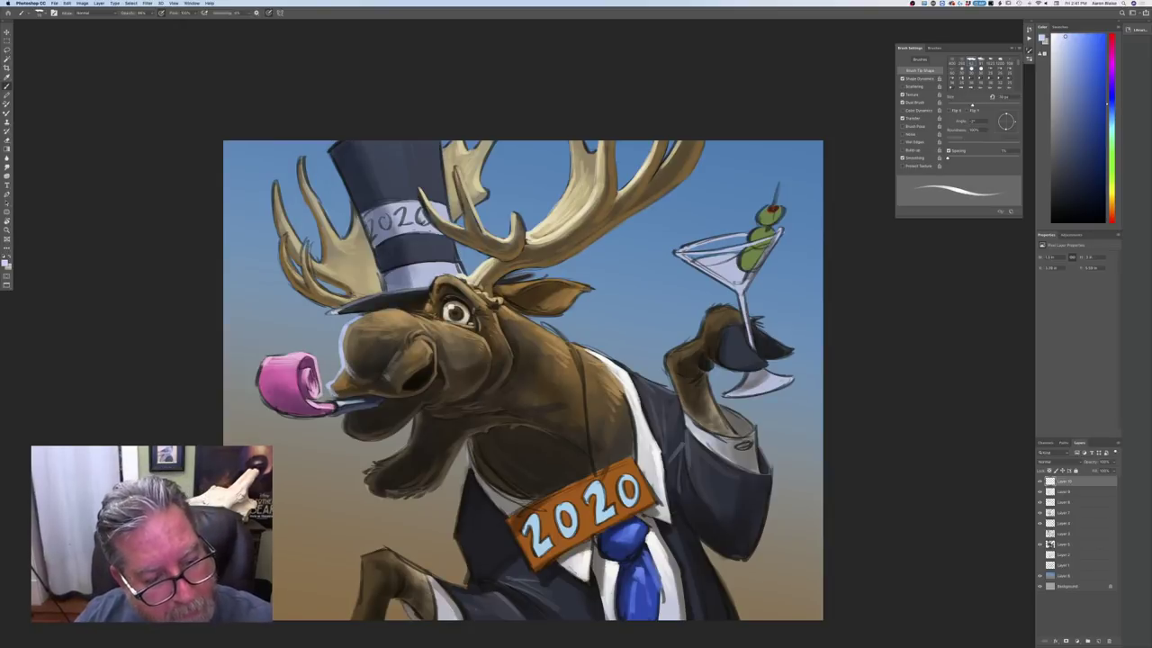
{"action": "mouse_move", "coordinate": [348, 414]}
{"action": "left_mouse_down"}
{"action": "mouse_move", "coordinate": [347, 431]}
{"action": "mouse_move", "coordinate": [362, 439]}
{"action": "mouse_move", "coordinate": [414, 428]}
{"action": "mouse_move", "coordinate": [368, 466]}
{"action": "mouse_move", "coordinate": [368, 498]}
{"action": "left_mouse_up"}
{"action": "key", "text": "bracketright"}
{"action": "key", "text": "bracketleft"}
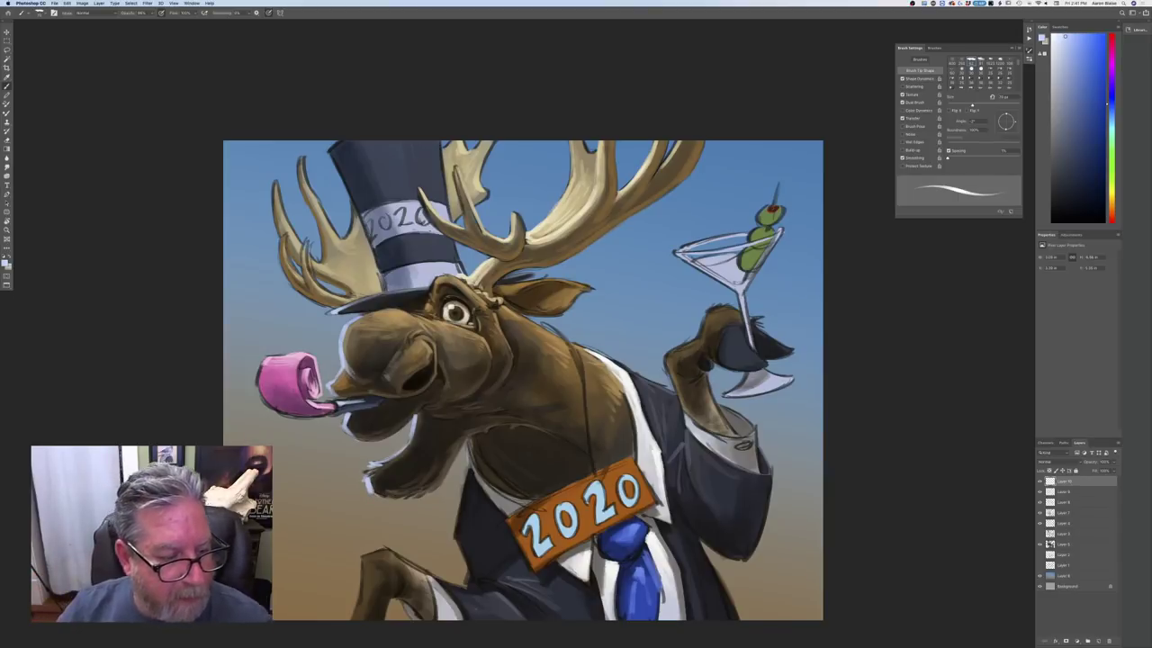
{"action": "mouse_move", "coordinate": [265, 360]}
{"action": "left_mouse_down"}
{"action": "mouse_move", "coordinate": [262, 400]}
{"action": "mouse_move", "coordinate": [300, 416]}
{"action": "left_mouse_up"}
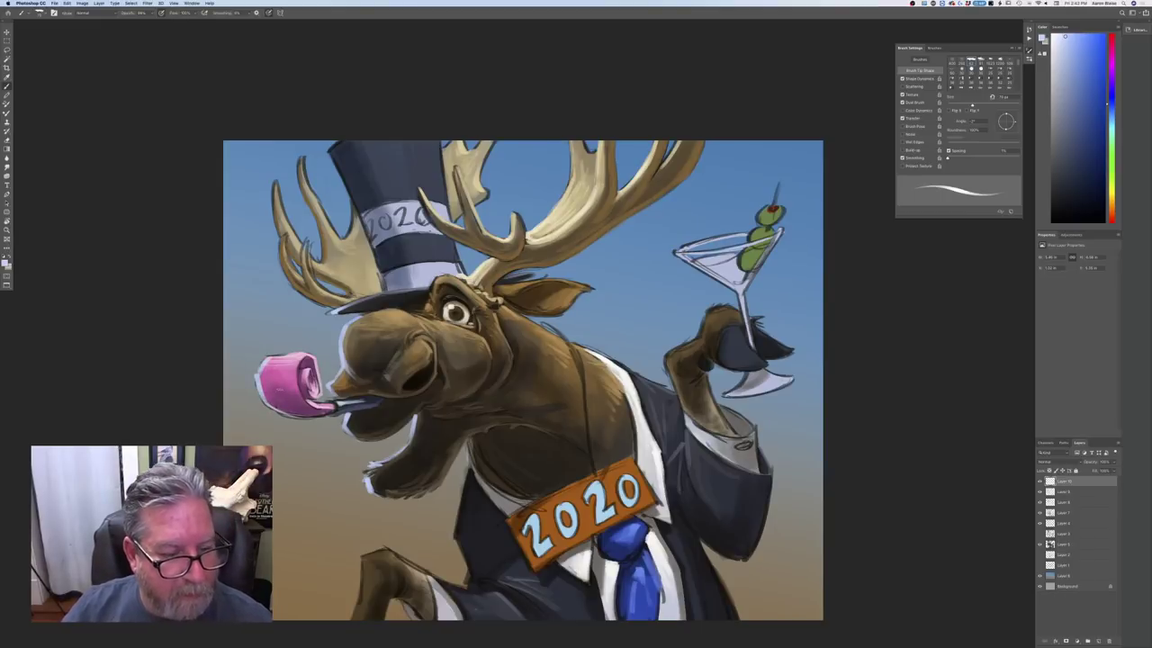
Paint pale-blue rim light down the top hat's outer side and along the tines of the antler behind it
{"action": "left_click_drag", "start_coordinate": [327, 150], "coordinate": [388, 291]}
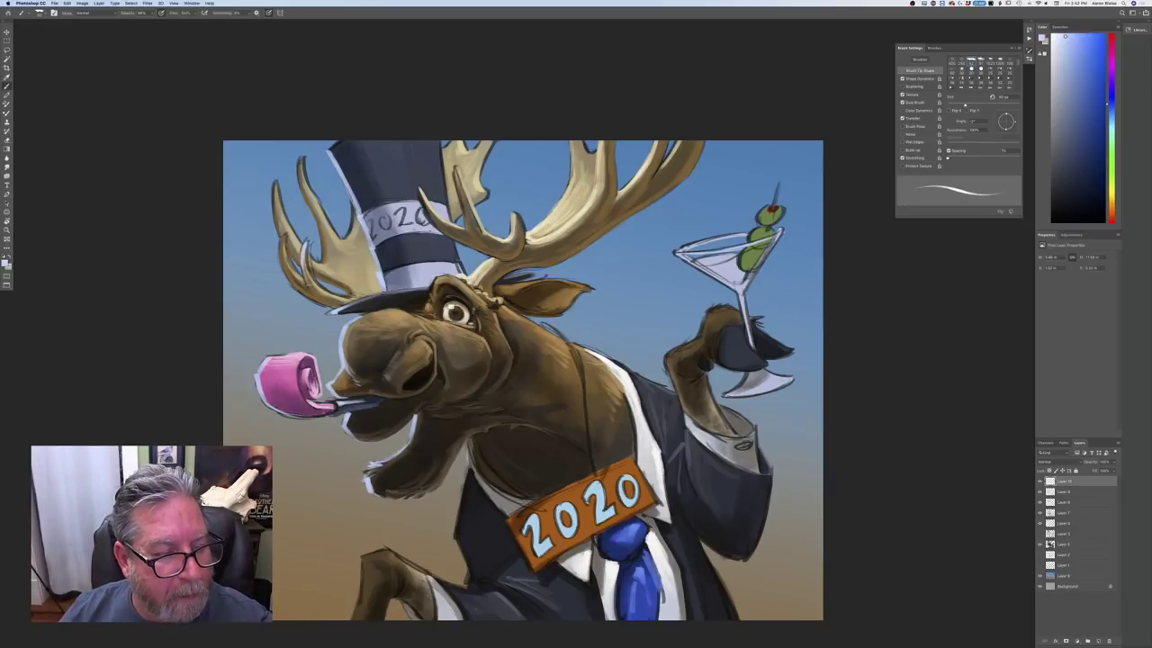
{"action": "mouse_move", "coordinate": [286, 234]}
{"action": "left_mouse_down"}
{"action": "mouse_move", "coordinate": [288, 284]}
{"action": "mouse_move", "coordinate": [327, 307]}
{"action": "left_mouse_up"}
{"action": "key", "text": "bracketright"}
{"action": "key", "text": "bracketright"}
{"action": "left_click_drag", "start_coordinate": [299, 160], "coordinate": [322, 263]}
{"action": "key", "text": "bracketleft"}
{"action": "key", "text": "bracketleft"}
{"action": "mouse_move", "coordinate": [274, 181]}
{"action": "left_mouse_down"}
{"action": "mouse_move", "coordinate": [276, 230]}
{"action": "mouse_move", "coordinate": [296, 265]}
{"action": "mouse_move", "coordinate": [348, 298]}
{"action": "left_mouse_up"}
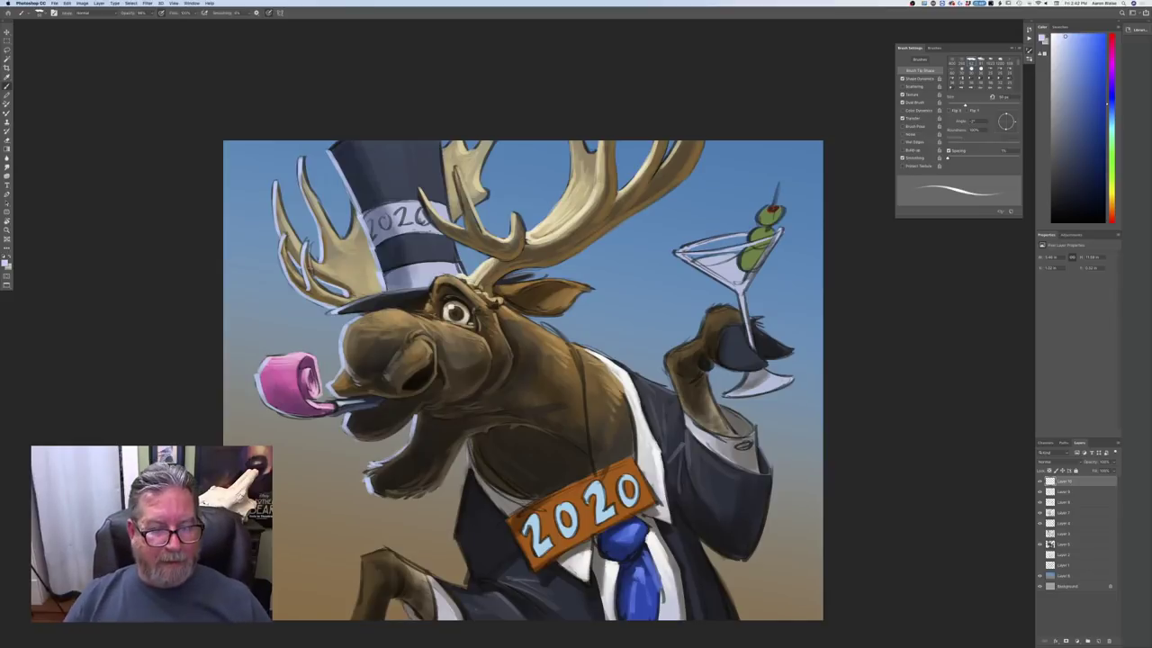
Add pale-blue rim light beneath the hat brim and on the antler tine beside the hat with a larger brush
{"action": "key", "text": "bracketright"}
{"action": "key", "text": "bracketright"}
{"action": "left_click_drag", "start_coordinate": [359, 314], "coordinate": [385, 310]}
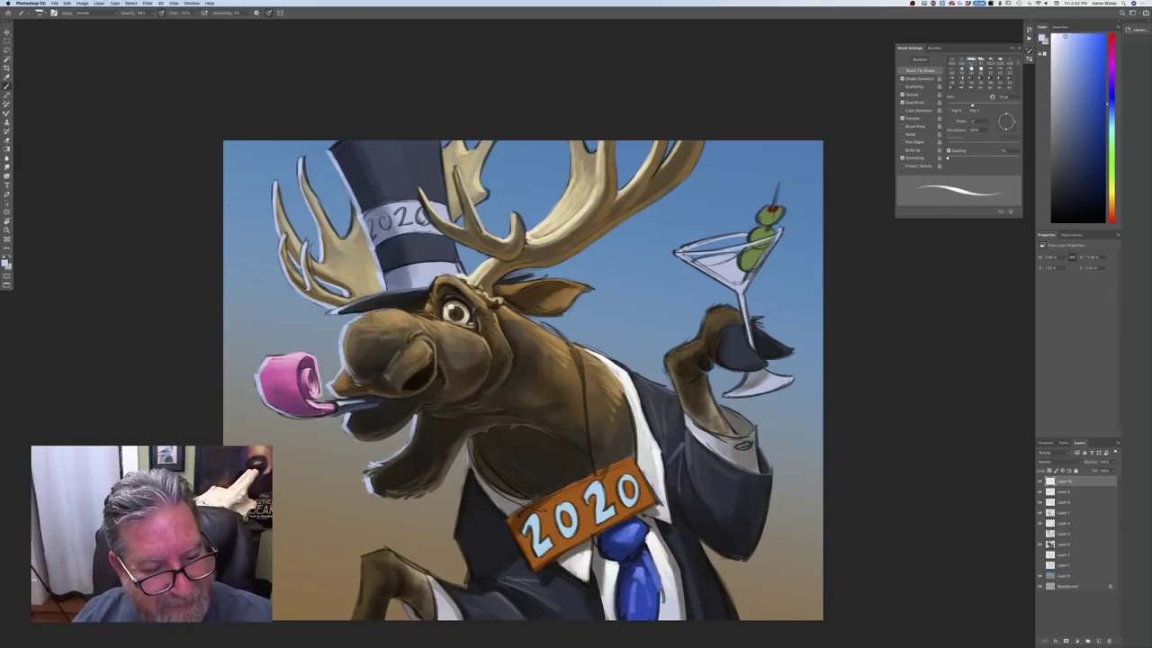
{"action": "left_click_drag", "start_coordinate": [354, 203], "coordinate": [343, 239]}
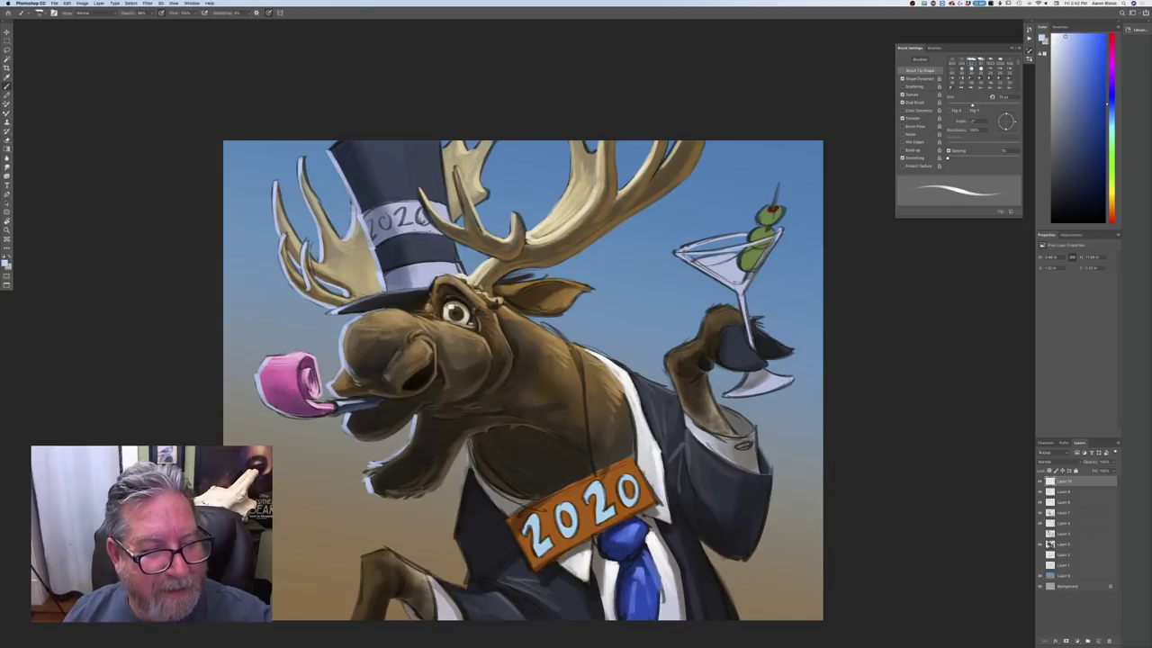
Paint pale-blue rim light on the front antler's tine, shirt collar, jacket edge and lowered arm
{"action": "key", "text": "bracketleft"}
{"action": "key", "text": "bracketleft"}
{"action": "left_click_drag", "start_coordinate": [419, 191], "coordinate": [430, 215]}
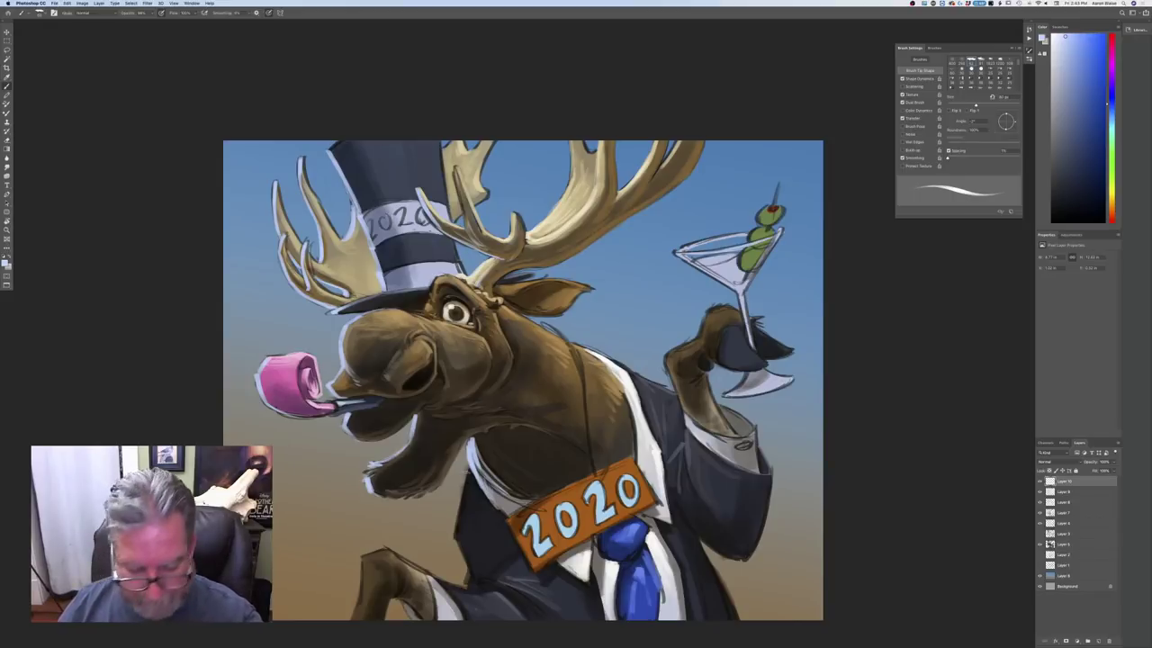
{"action": "mouse_move", "coordinate": [457, 537]}
{"action": "left_mouse_down"}
{"action": "mouse_move", "coordinate": [475, 586]}
{"action": "mouse_move", "coordinate": [434, 579]}
{"action": "left_mouse_up"}
{"action": "mouse_move", "coordinate": [387, 549]}
{"action": "left_mouse_down"}
{"action": "mouse_move", "coordinate": [363, 557]}
{"action": "mouse_move", "coordinate": [356, 619]}
{"action": "left_mouse_up"}
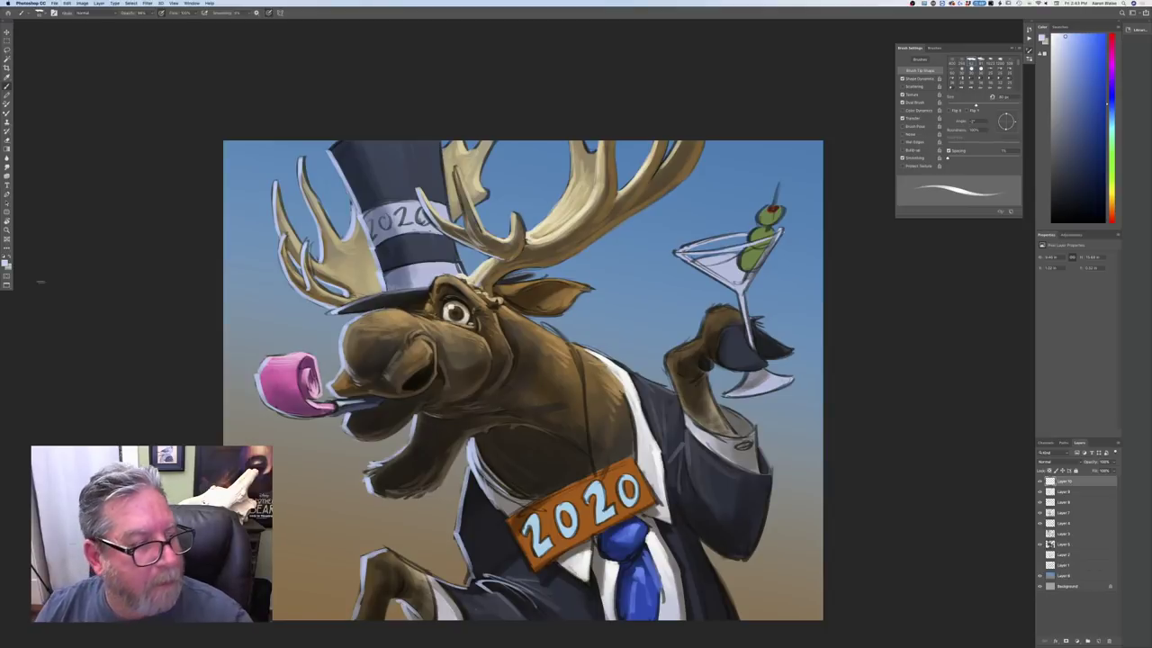
Set the foreground color to a medium blue and paint subdued rim light under the jaw and along the chest edge
{"action": "left_click", "coordinate": [5, 259]}
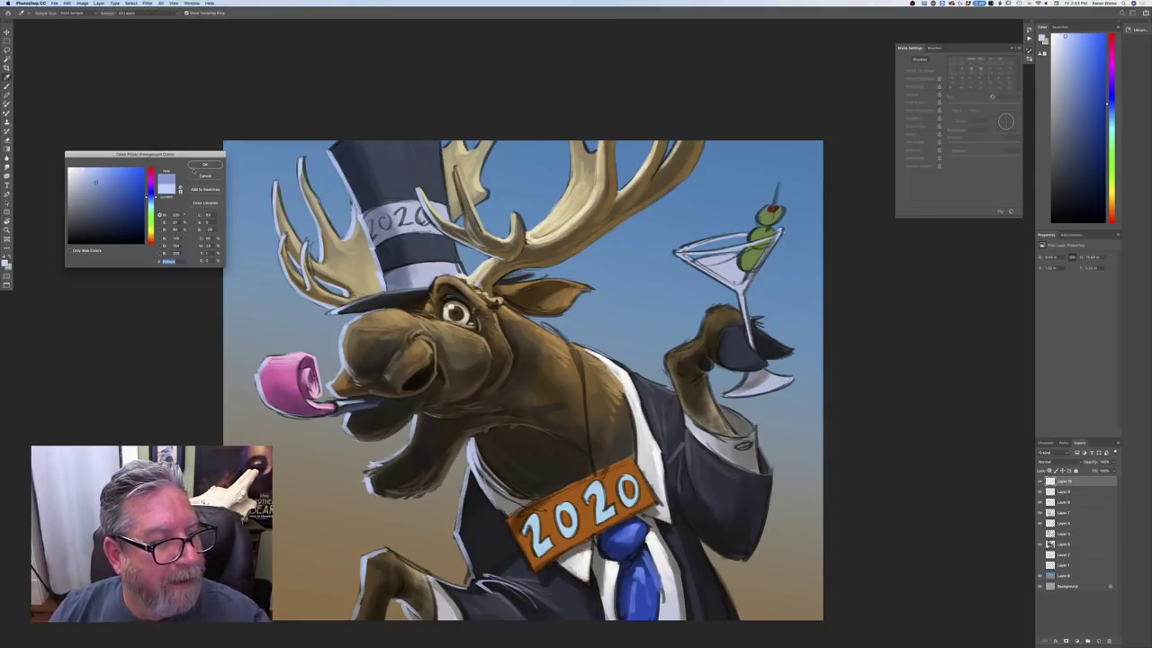
{"action": "key", "text": "Return"}
{"action": "left_click_drag", "start_coordinate": [448, 409], "coordinate": [421, 409]}
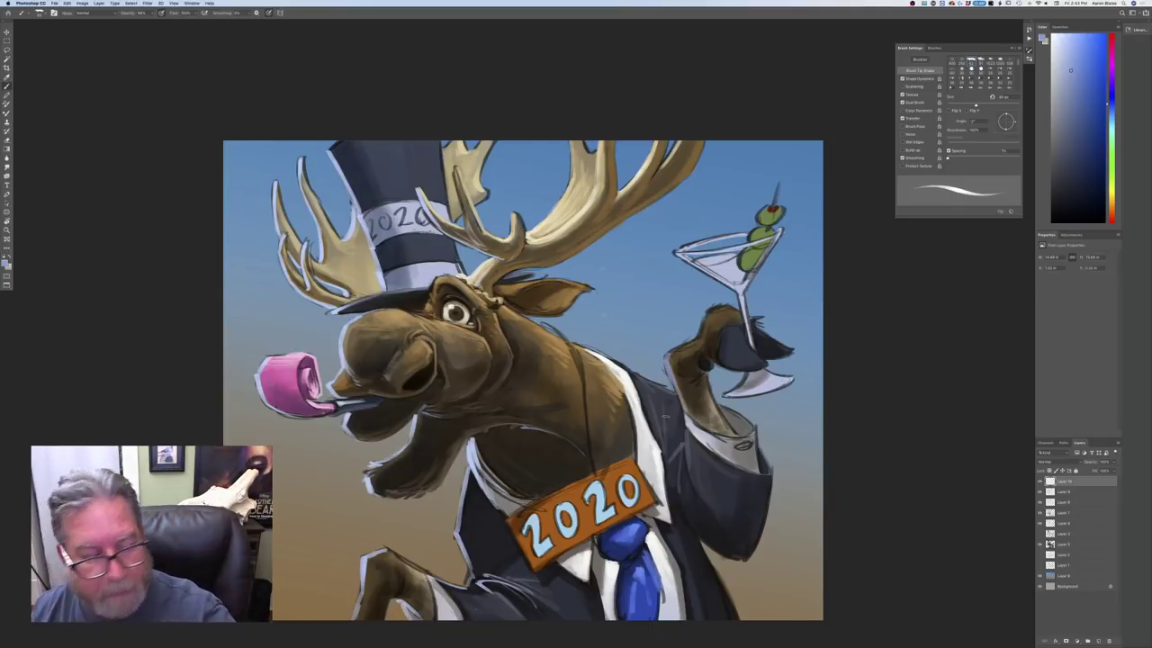
Set the foreground color to a light blue and paint rim light on the raised sleeve, wrist and dark hoof
{"action": "left_click", "coordinate": [7, 262]}
{"action": "left_click", "coordinate": [93, 169]}
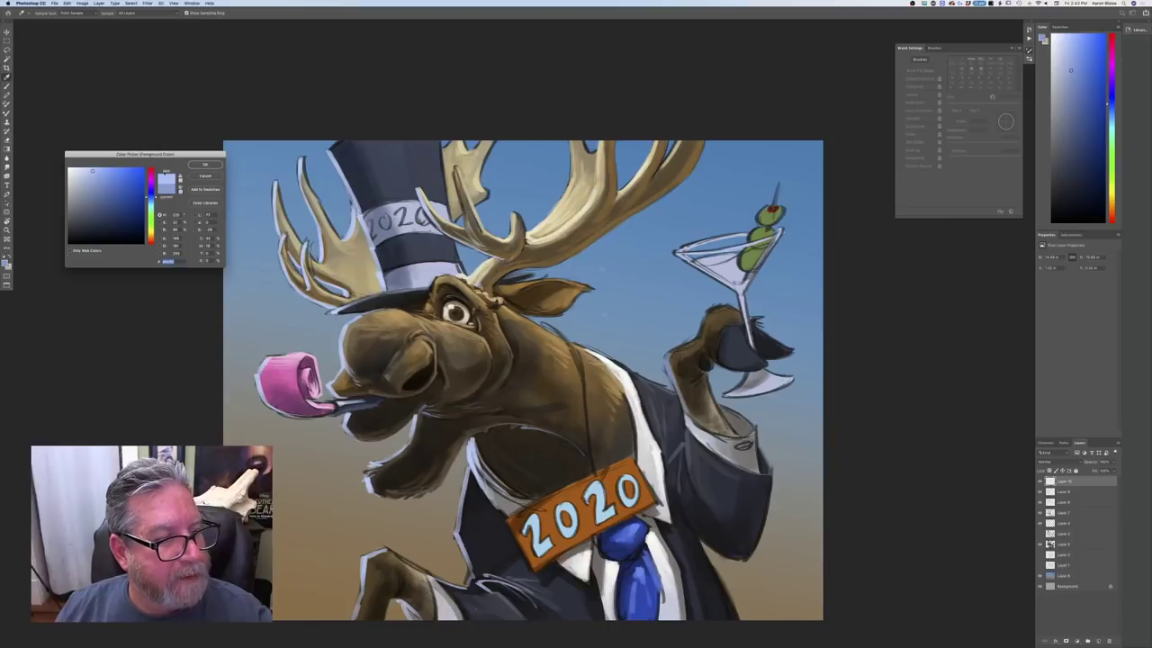
{"action": "left_click", "coordinate": [207, 166]}
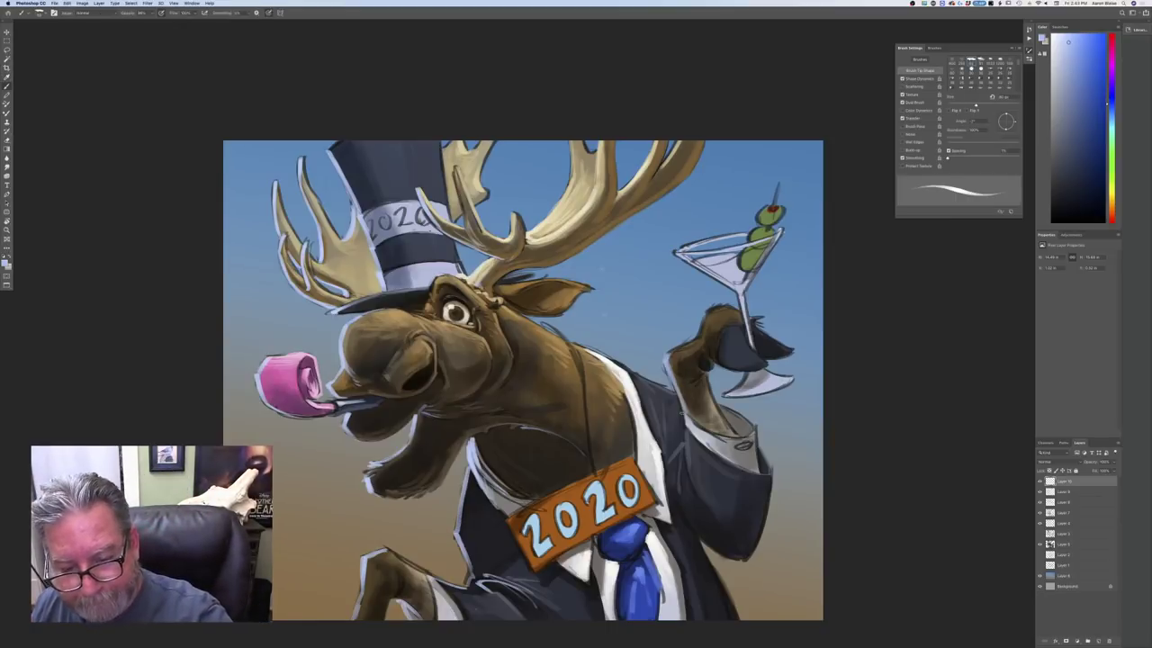
{"action": "left_click_drag", "start_coordinate": [684, 414], "coordinate": [702, 499]}
{"action": "mouse_move", "coordinate": [708, 313]}
{"action": "left_mouse_down"}
{"action": "mouse_move", "coordinate": [696, 340]}
{"action": "mouse_move", "coordinate": [670, 350]}
{"action": "mouse_move", "coordinate": [701, 331]}
{"action": "mouse_move", "coordinate": [709, 365]}
{"action": "mouse_move", "coordinate": [734, 335]}
{"action": "mouse_move", "coordinate": [745, 356]}
{"action": "mouse_move", "coordinate": [780, 346]}
{"action": "left_mouse_up"}
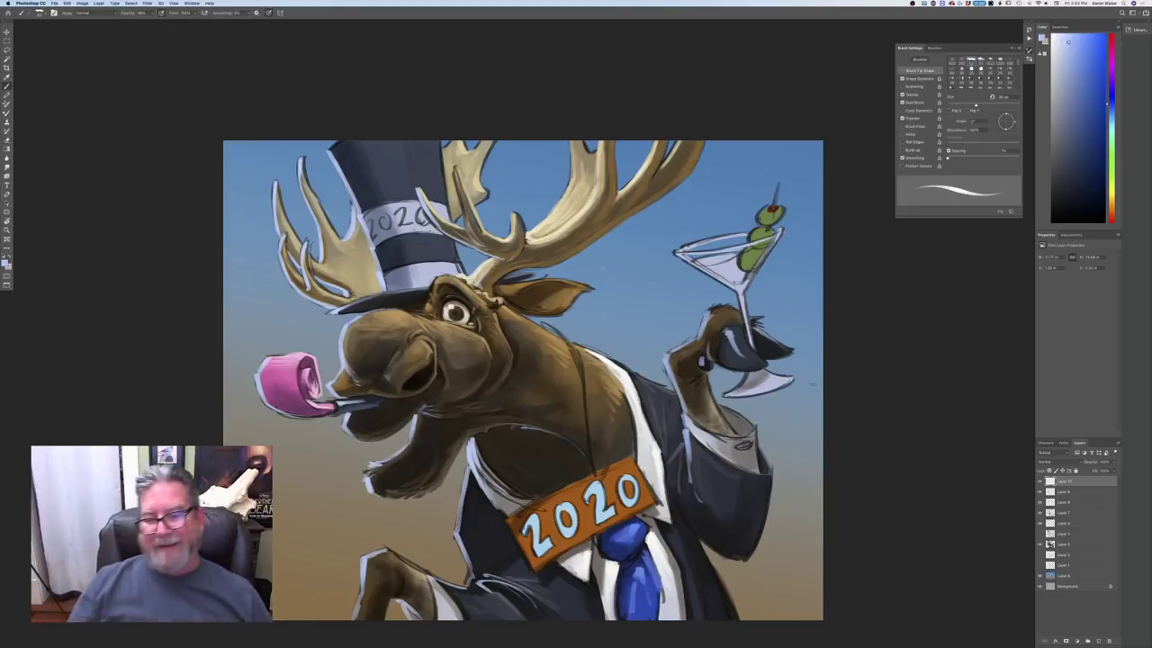
Set the foreground color to a near-white blue and paint bright highlights on the martini glass's rim, stem and base
{"action": "left_click", "coordinate": [4, 264]}
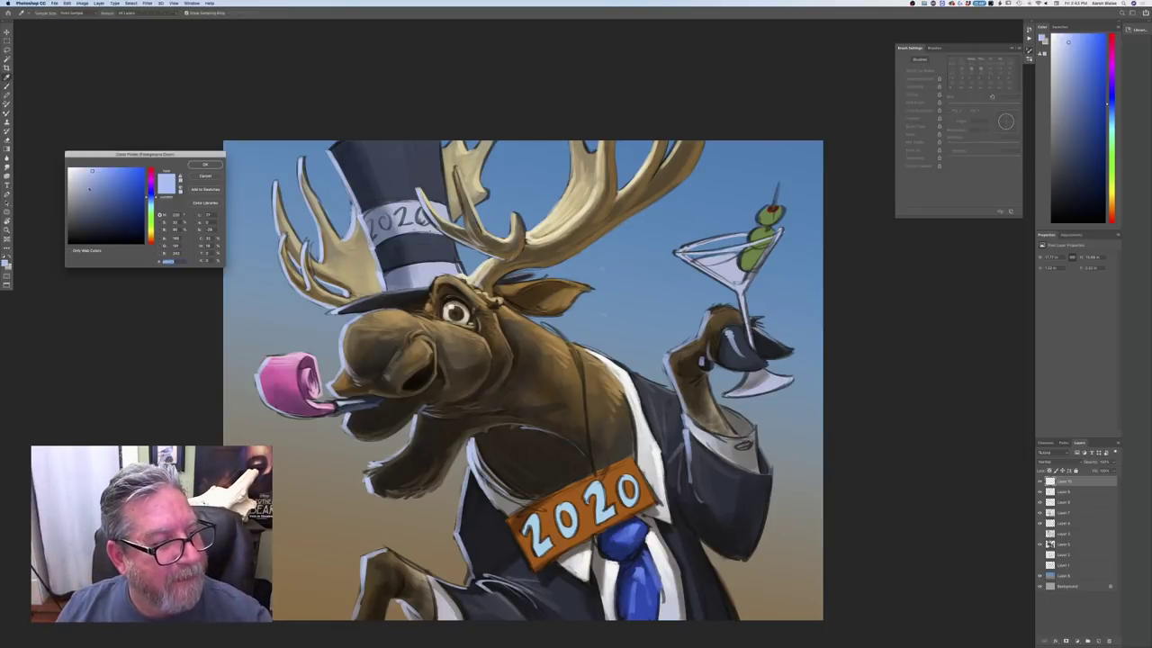
{"action": "left_click", "coordinate": [71, 170]}
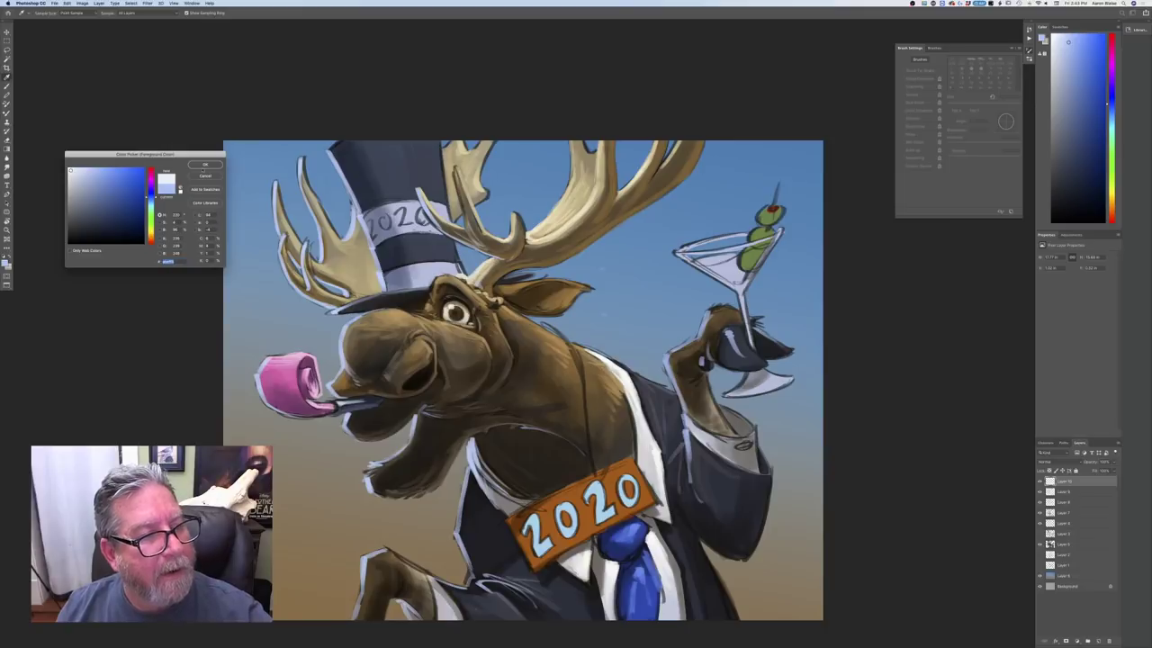
{"action": "left_click", "coordinate": [205, 164]}
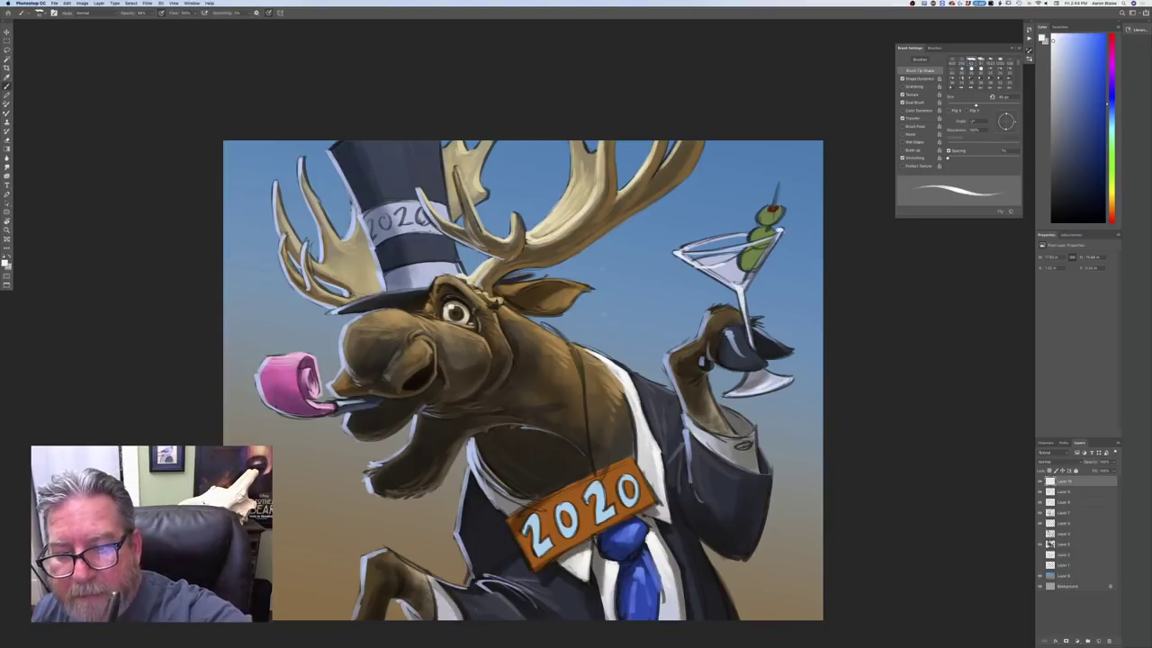
Set the foreground color to a very pale green and paint highlights on the martini olives
{"action": "left_click", "coordinate": [4, 262]}
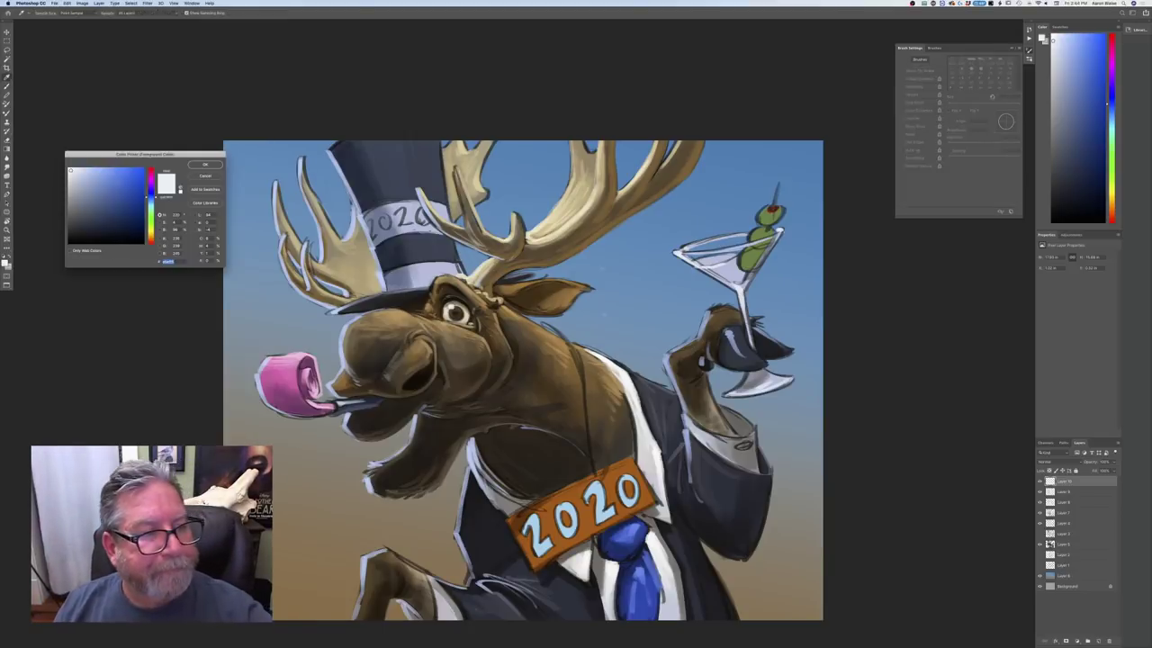
{"action": "left_click_drag", "start_coordinate": [149, 200], "coordinate": [149, 222]}
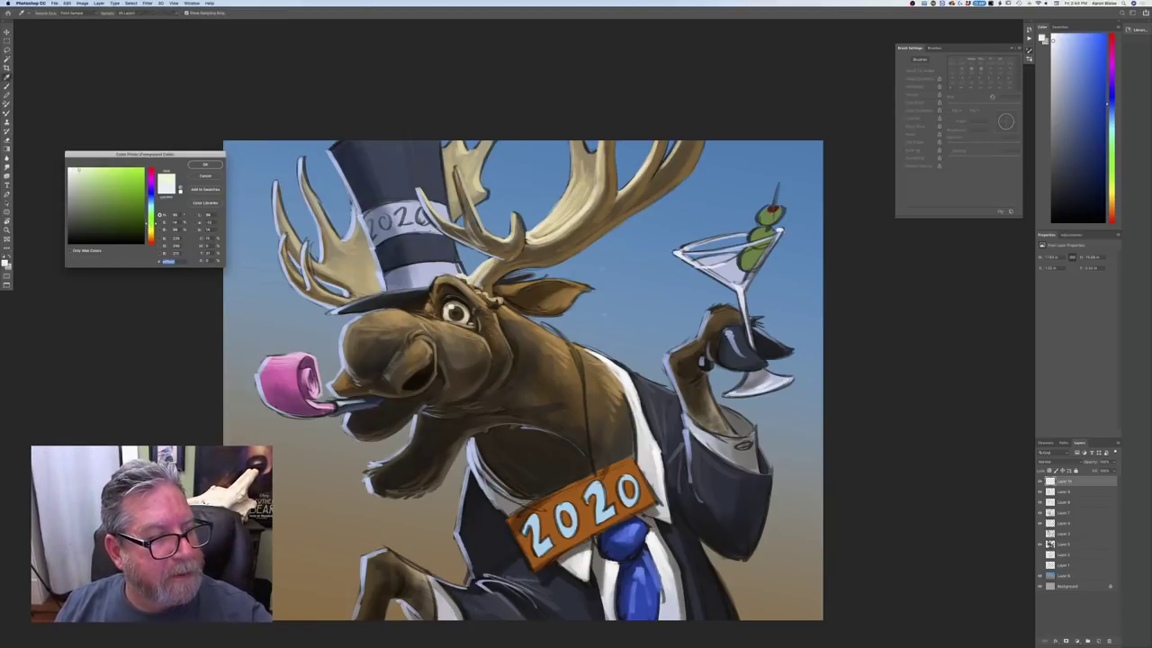
{"action": "left_click", "coordinate": [205, 165]}
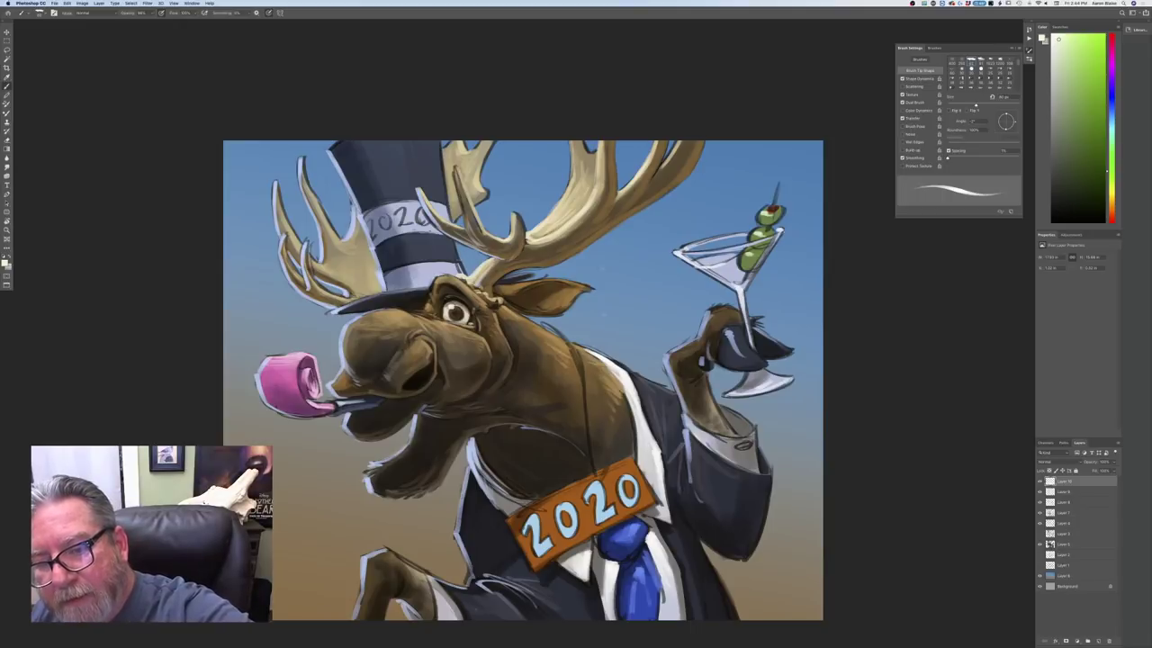
Check the whole composition at a smaller view
{"action": "key", "text": "super+minus"}
{"action": "key", "text": "super+minus"}
{"action": "key", "text": "super+equal"}
{"action": "key", "text": "super+equal"}
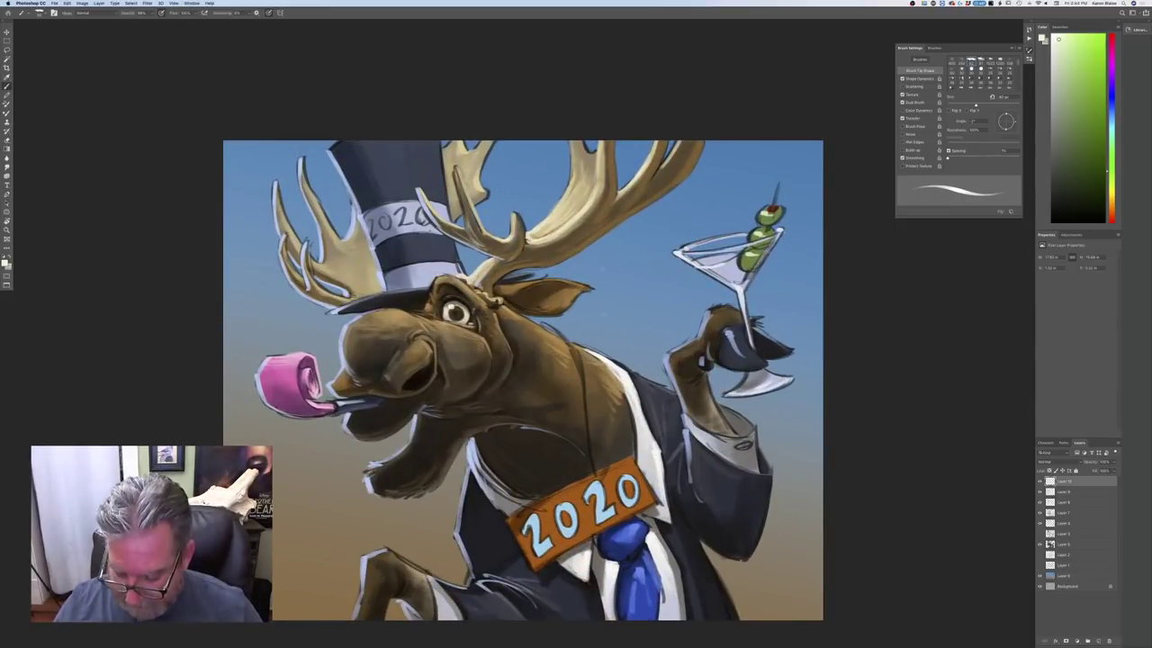
{"action": "key", "text": "super+minus"}
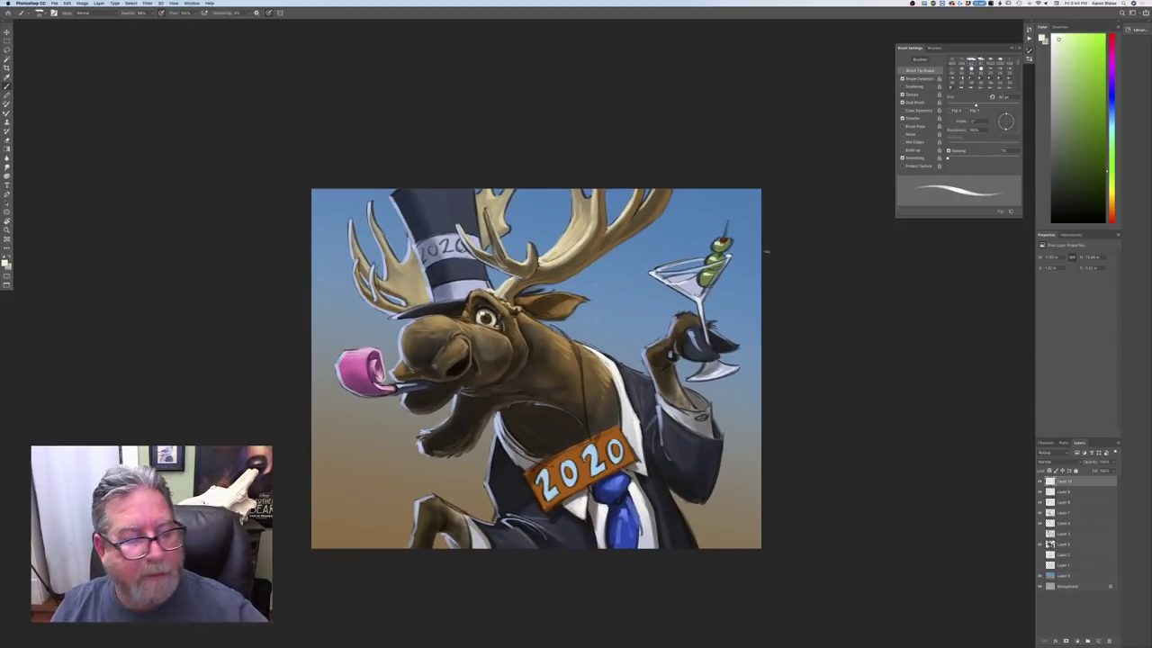
Set the foreground color to orange and paint thin curling party streamers over the antlers, ear and sky on a new layer
{"action": "left_click", "coordinate": [6, 261]}
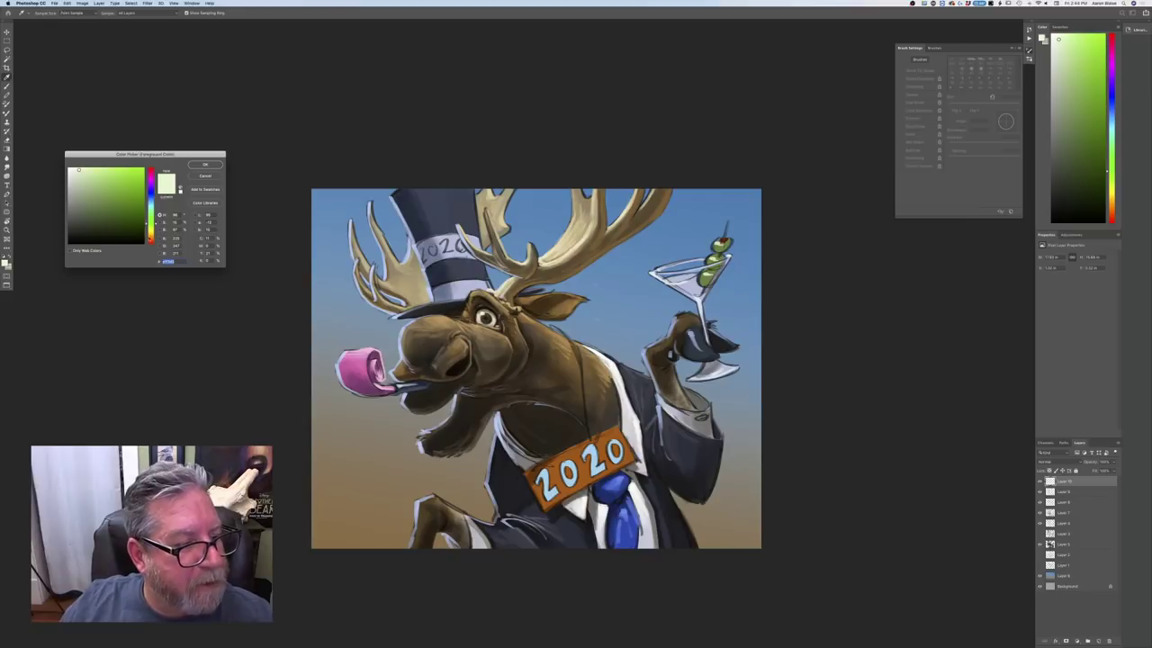
{"action": "left_click", "coordinate": [150, 237]}
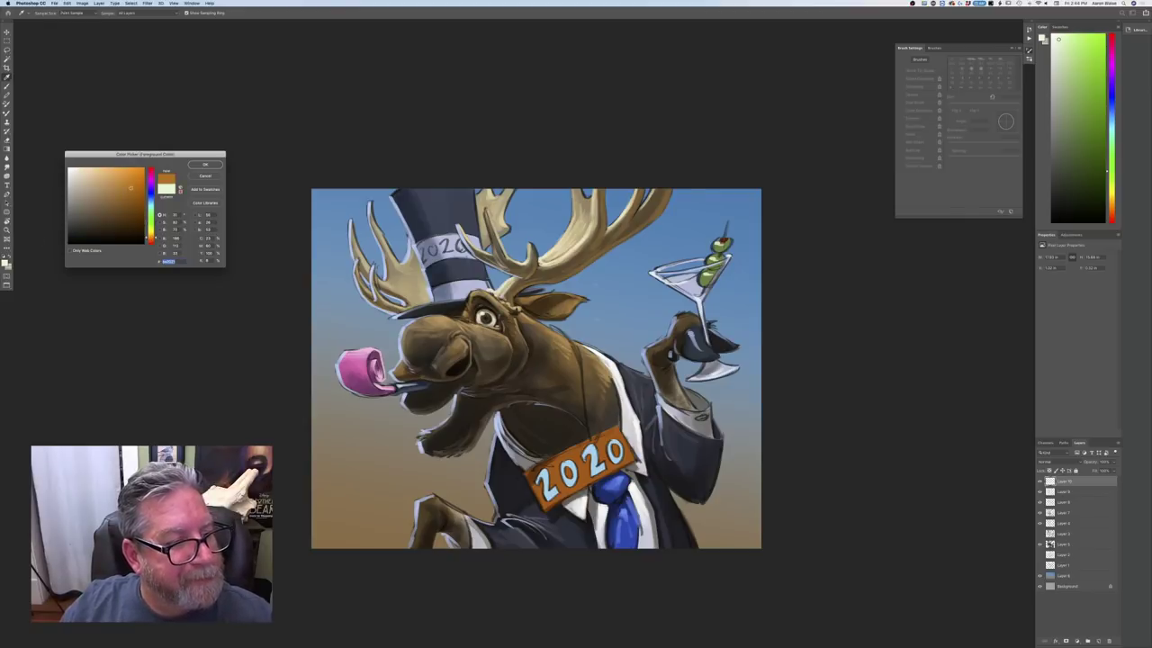
{"action": "left_click", "coordinate": [207, 165]}
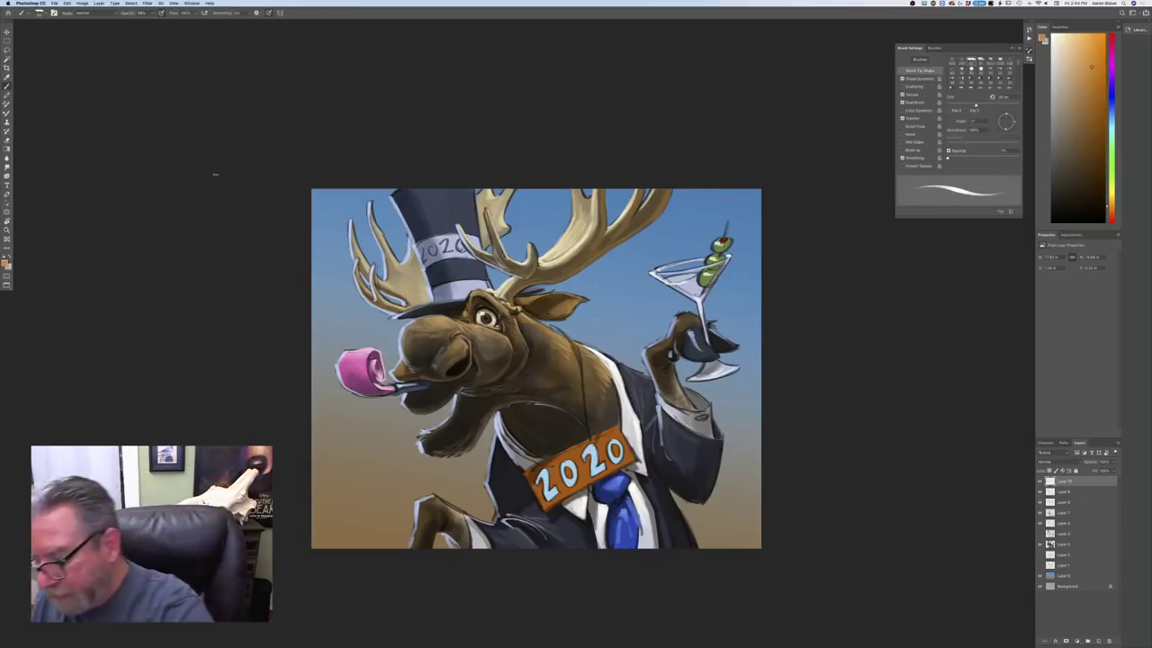
{"action": "left_click", "coordinate": [1098, 641]}
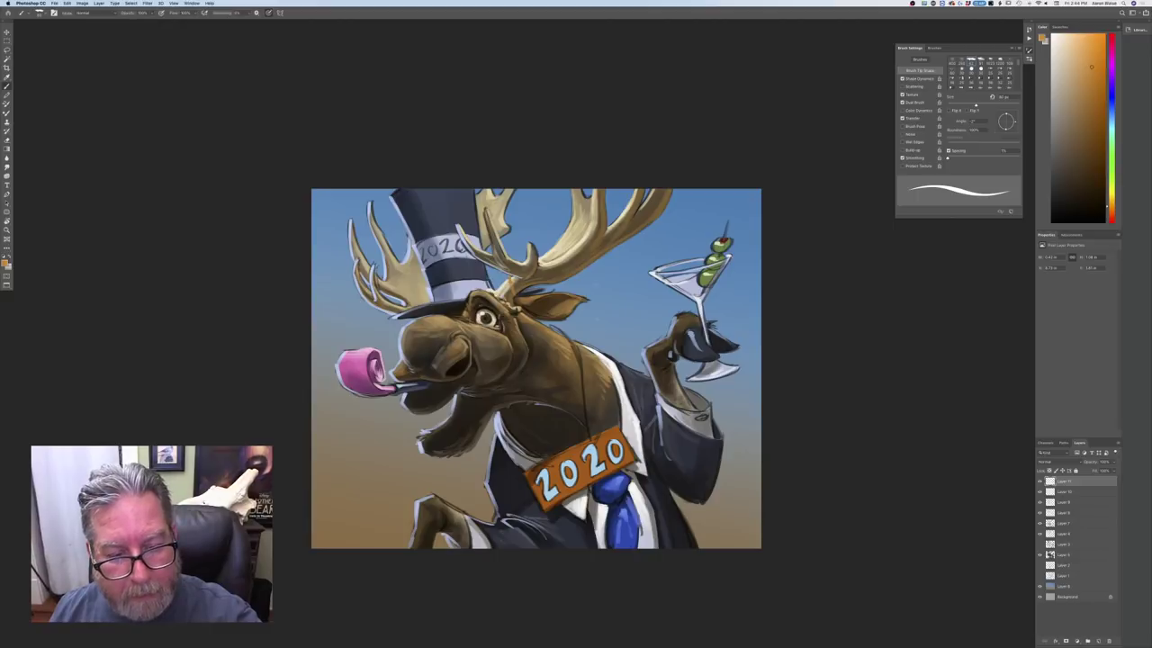
{"action": "left_click_drag", "start_coordinate": [518, 299], "coordinate": [542, 351]}
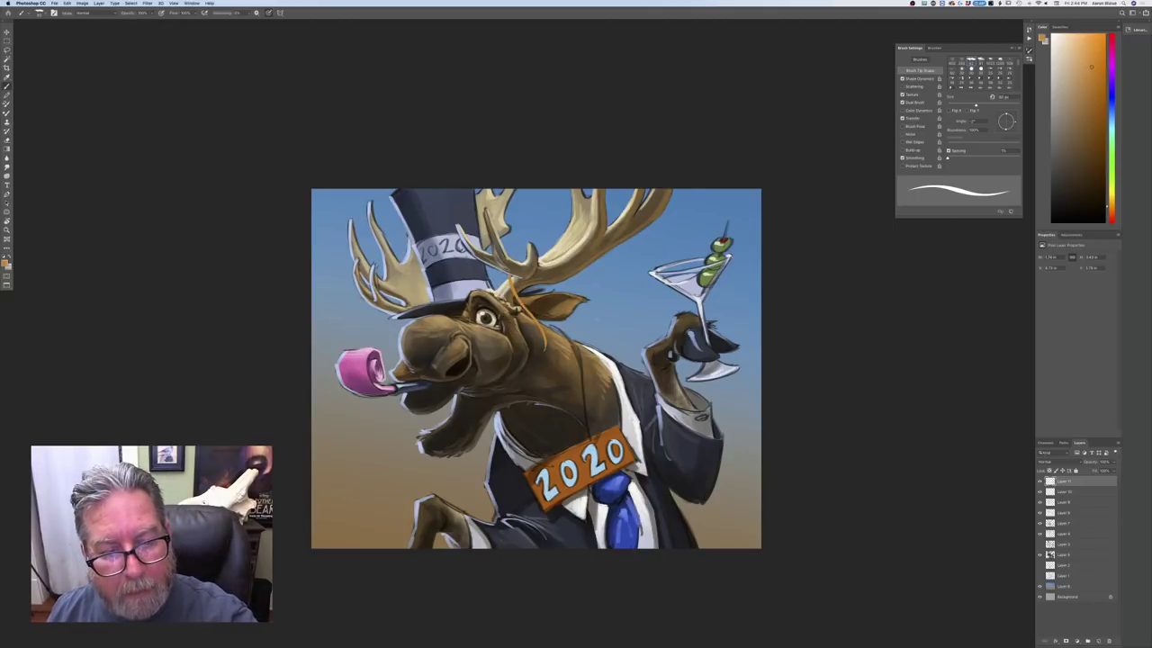
{"action": "mouse_move", "coordinate": [539, 269]}
{"action": "left_mouse_down"}
{"action": "mouse_move", "coordinate": [560, 281]}
{"action": "mouse_move", "coordinate": [590, 221]}
{"action": "left_mouse_up"}
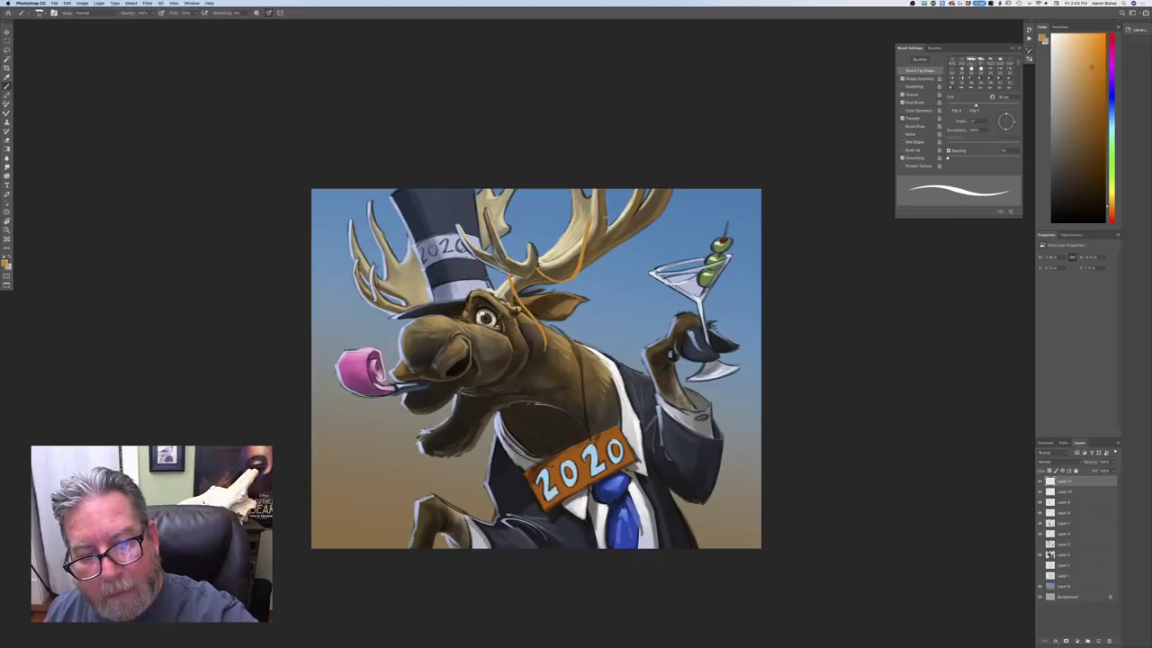
{"action": "left_click_drag", "start_coordinate": [613, 225], "coordinate": [609, 254]}
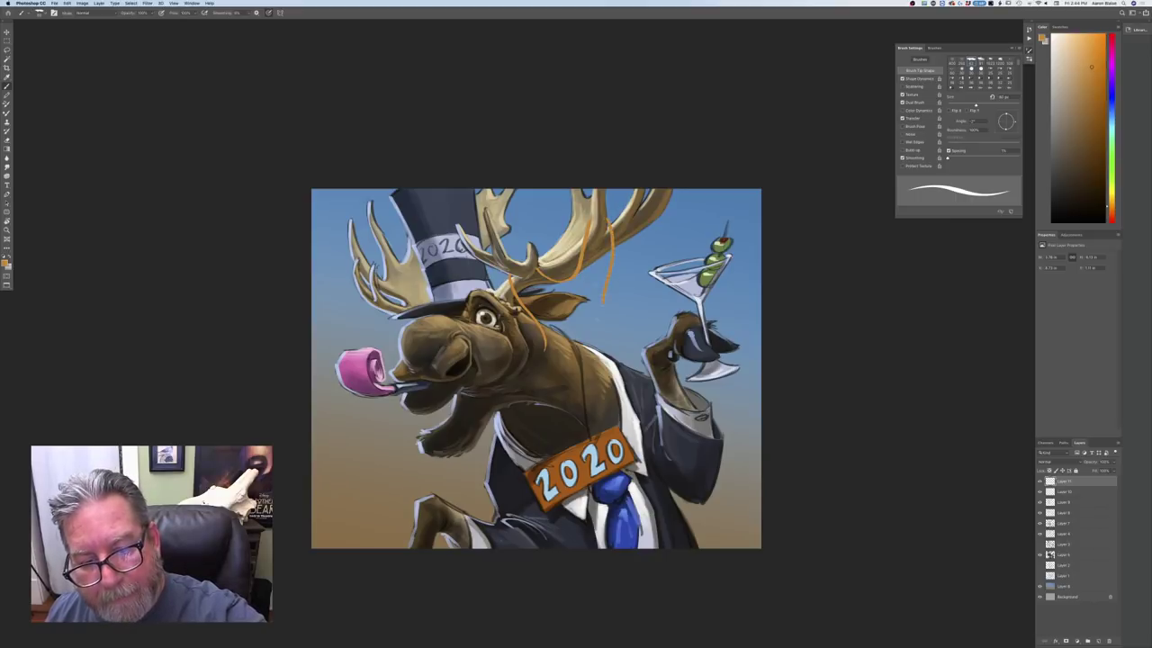
{"action": "left_click_drag", "start_coordinate": [610, 323], "coordinate": [628, 330]}
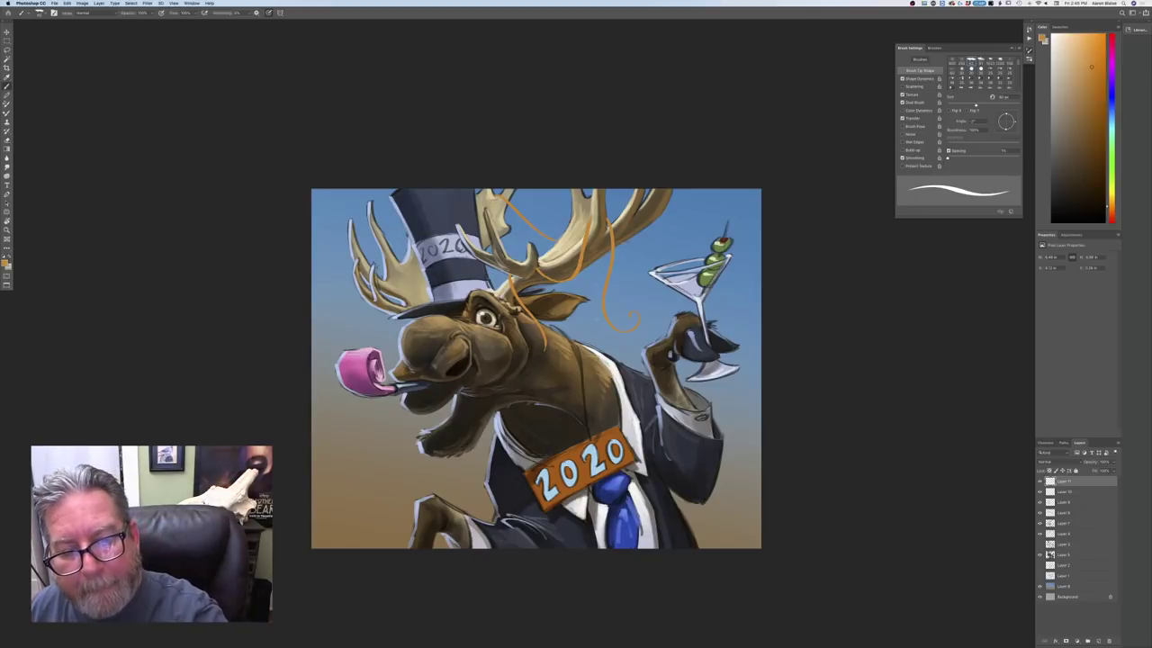
{"action": "left_click_drag", "start_coordinate": [650, 235], "coordinate": [678, 244]}
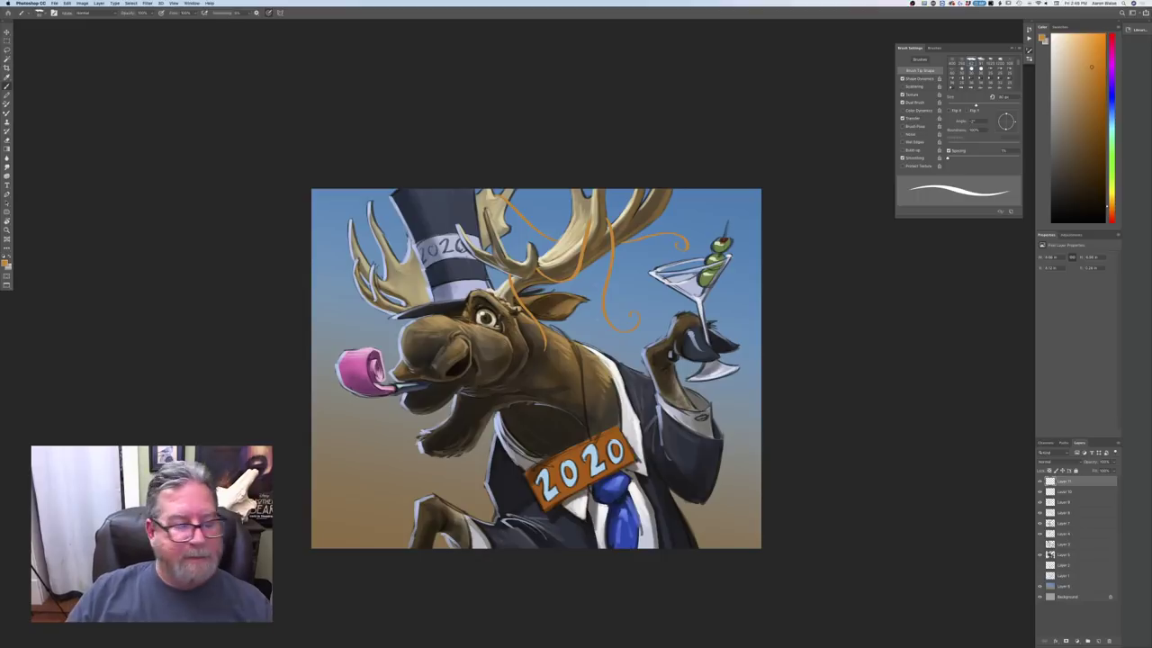
Set the foreground color to a deep saturated blue and paint curling streamers on both antlers and across the sky near the martini glass
{"action": "left_click", "coordinate": [4, 263]}
{"action": "left_click", "coordinate": [150, 201]}
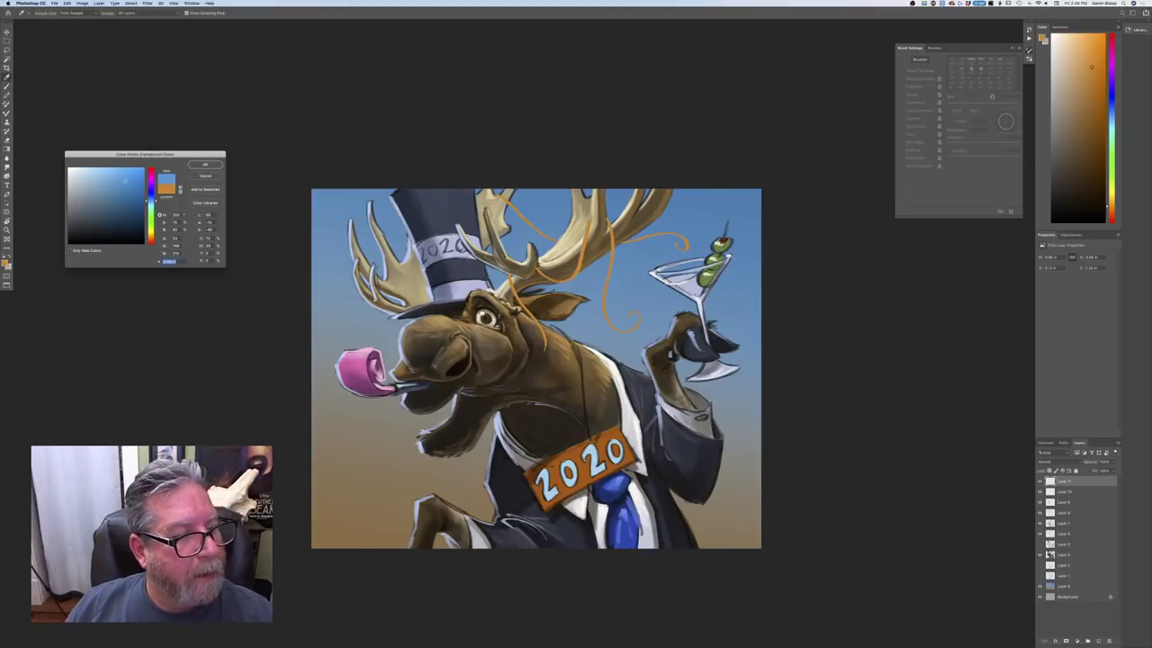
{"action": "left_click", "coordinate": [140, 192]}
{"action": "left_click", "coordinate": [150, 196]}
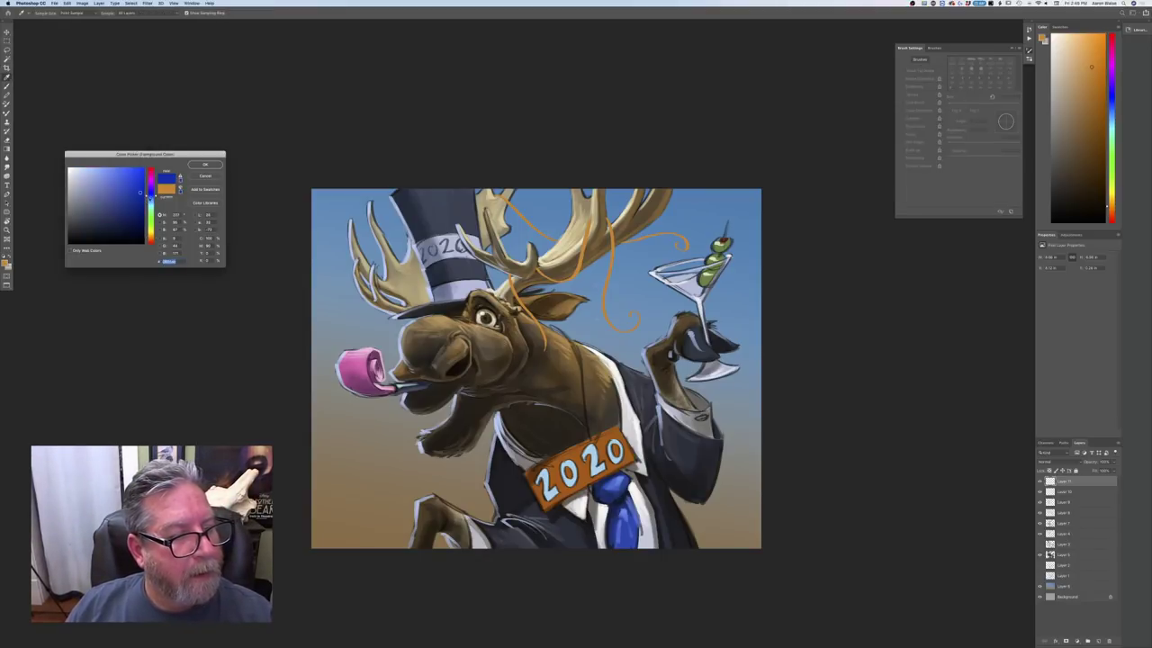
{"action": "left_click", "coordinate": [204, 165]}
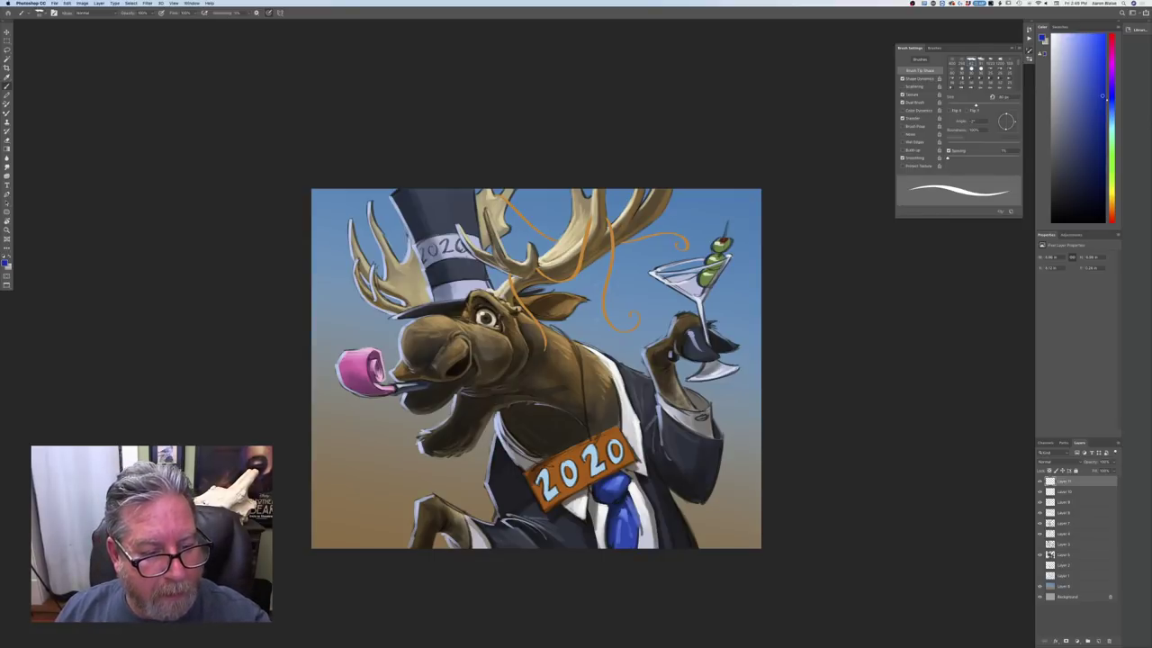
{"action": "left_click_drag", "start_coordinate": [386, 304], "coordinate": [387, 350]}
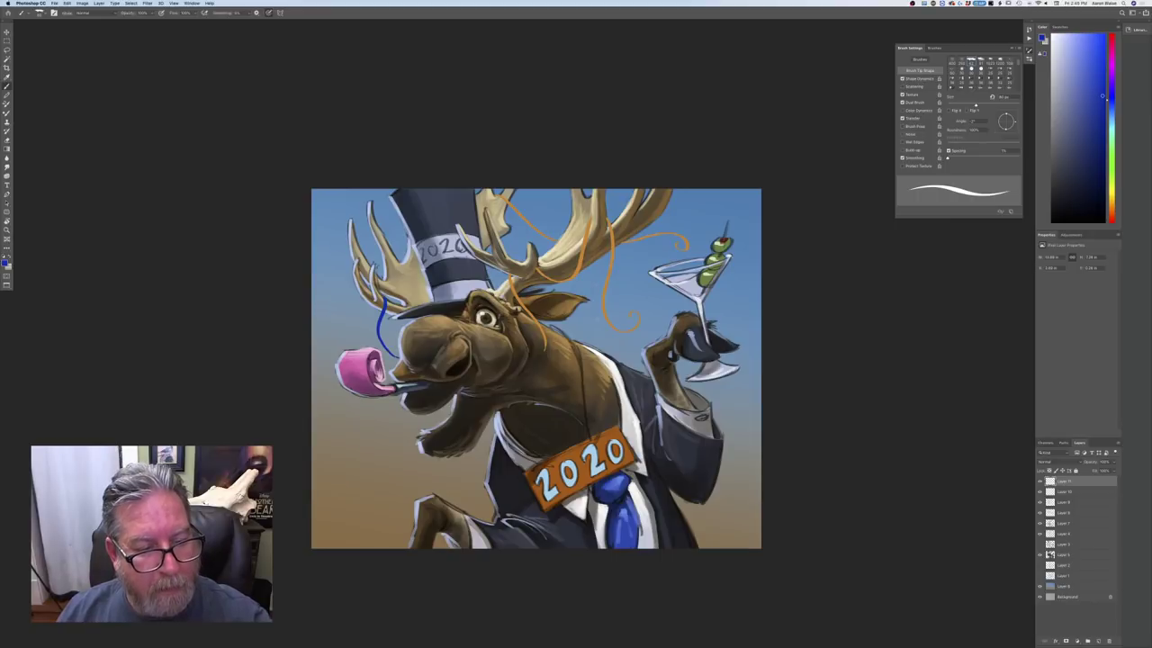
{"action": "left_click_drag", "start_coordinate": [364, 307], "coordinate": [359, 322]}
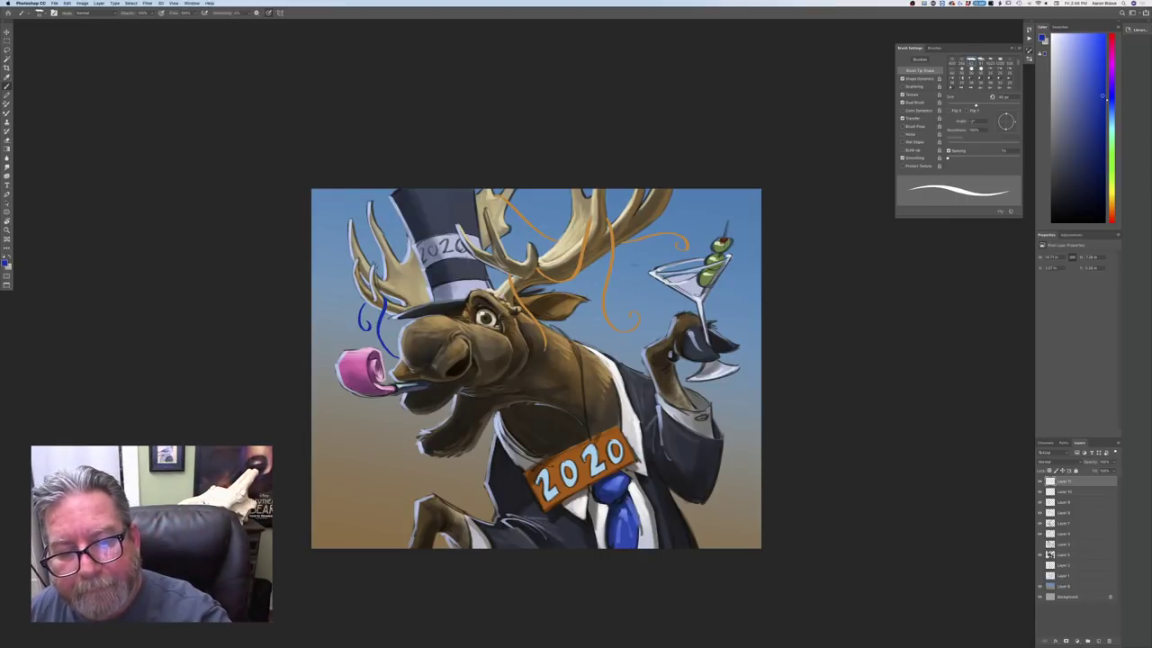
{"action": "mouse_move", "coordinate": [636, 272]}
{"action": "left_mouse_down"}
{"action": "mouse_move", "coordinate": [620, 205]}
{"action": "mouse_move", "coordinate": [681, 209]}
{"action": "mouse_move", "coordinate": [731, 232]}
{"action": "mouse_move", "coordinate": [762, 202]}
{"action": "left_mouse_up"}
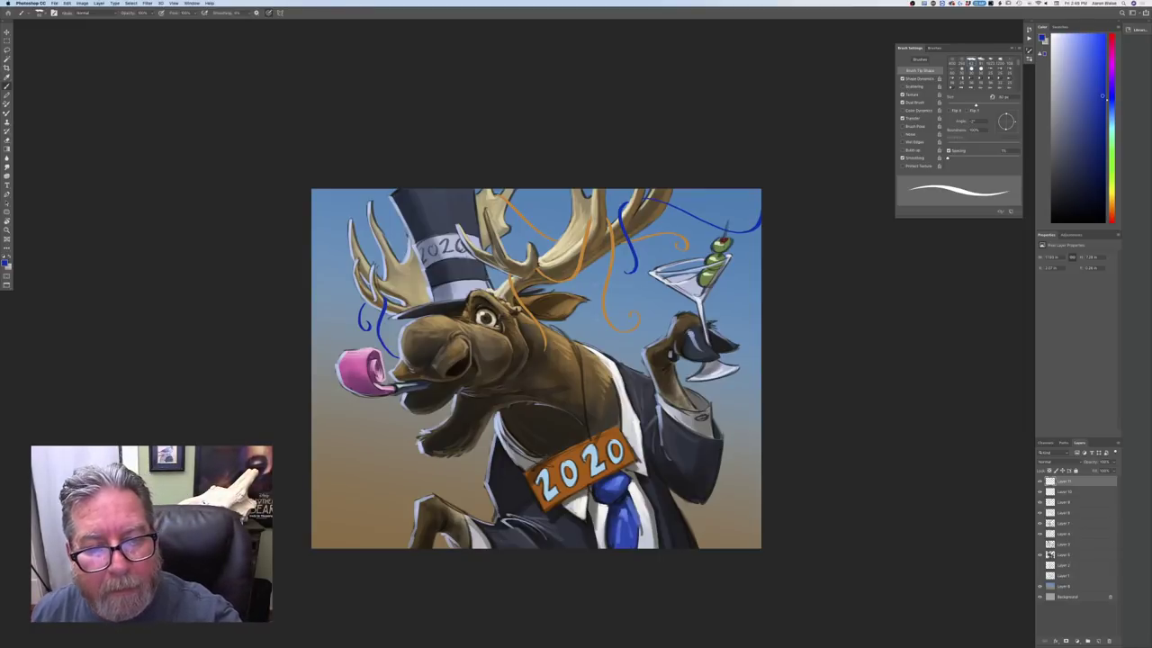
{"action": "left_click_drag", "start_coordinate": [511, 200], "coordinate": [538, 237]}
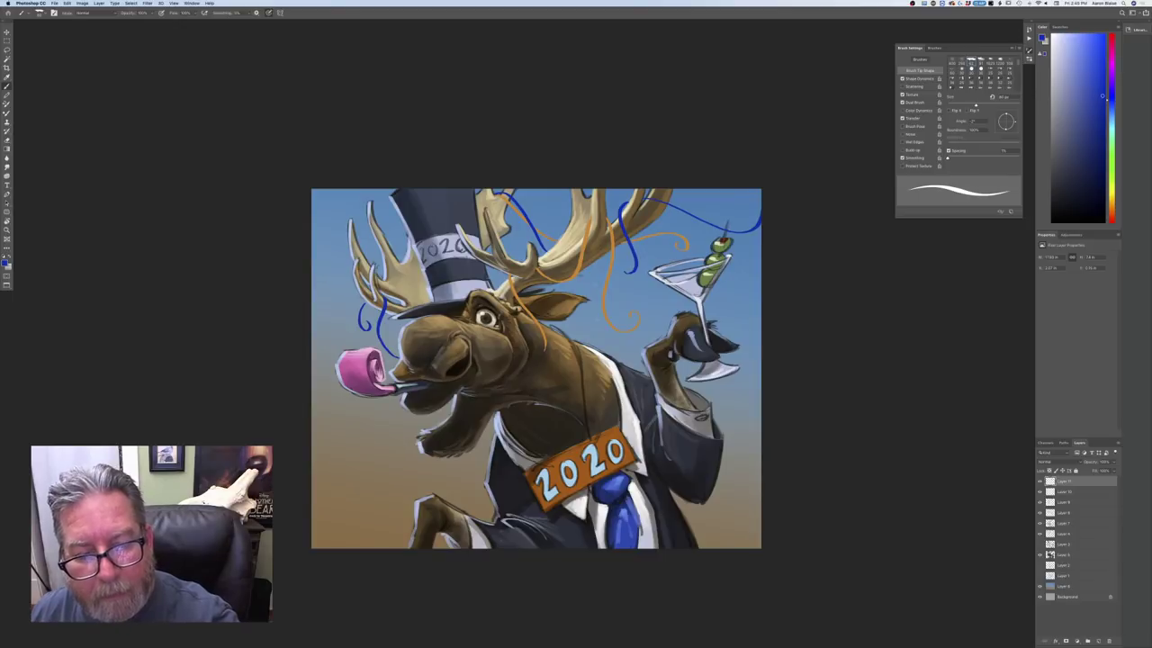
{"action": "mouse_move", "coordinate": [590, 279]}
{"action": "left_mouse_down"}
{"action": "mouse_move", "coordinate": [639, 294]}
{"action": "mouse_move", "coordinate": [659, 313]}
{"action": "mouse_move", "coordinate": [656, 331]}
{"action": "left_mouse_up"}
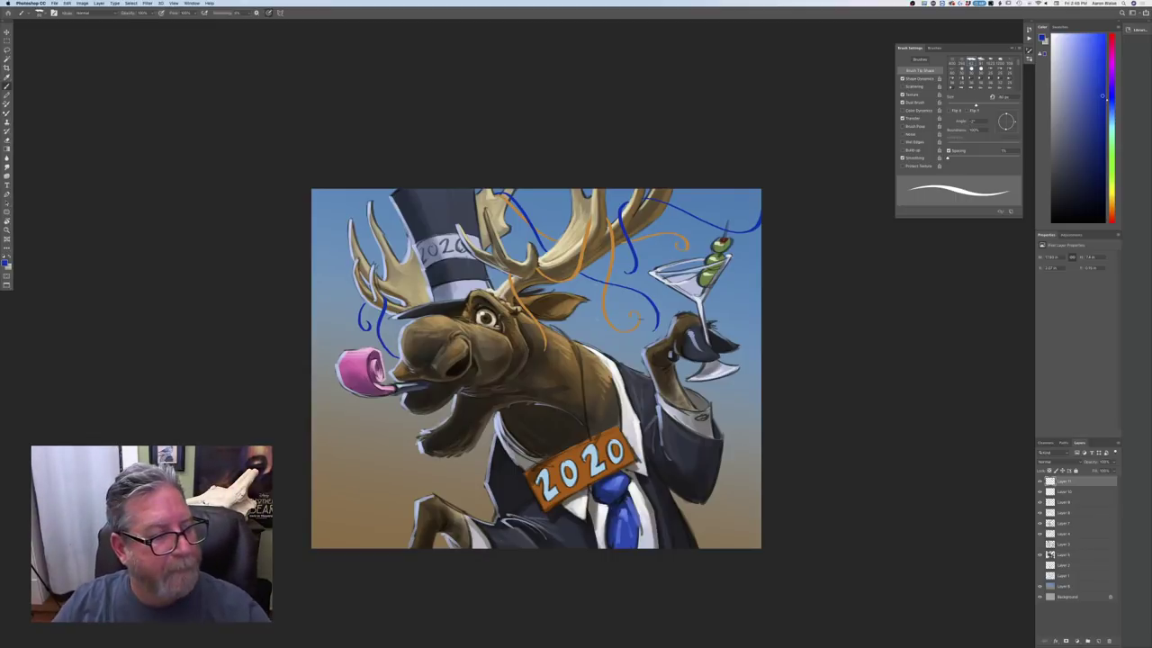
Set the foreground color to a dark brown
{"action": "left_click", "coordinate": [6, 261]}
{"action": "left_click_drag", "start_coordinate": [104, 229], "coordinate": [111, 233]}
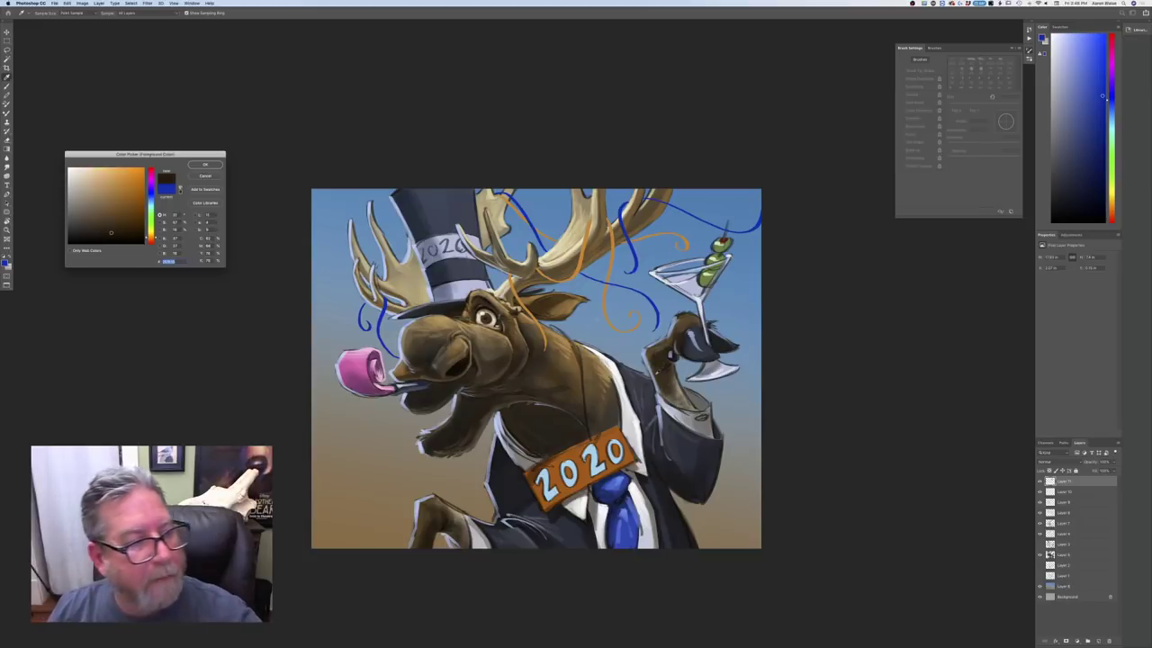
{"action": "left_click", "coordinate": [194, 165]}
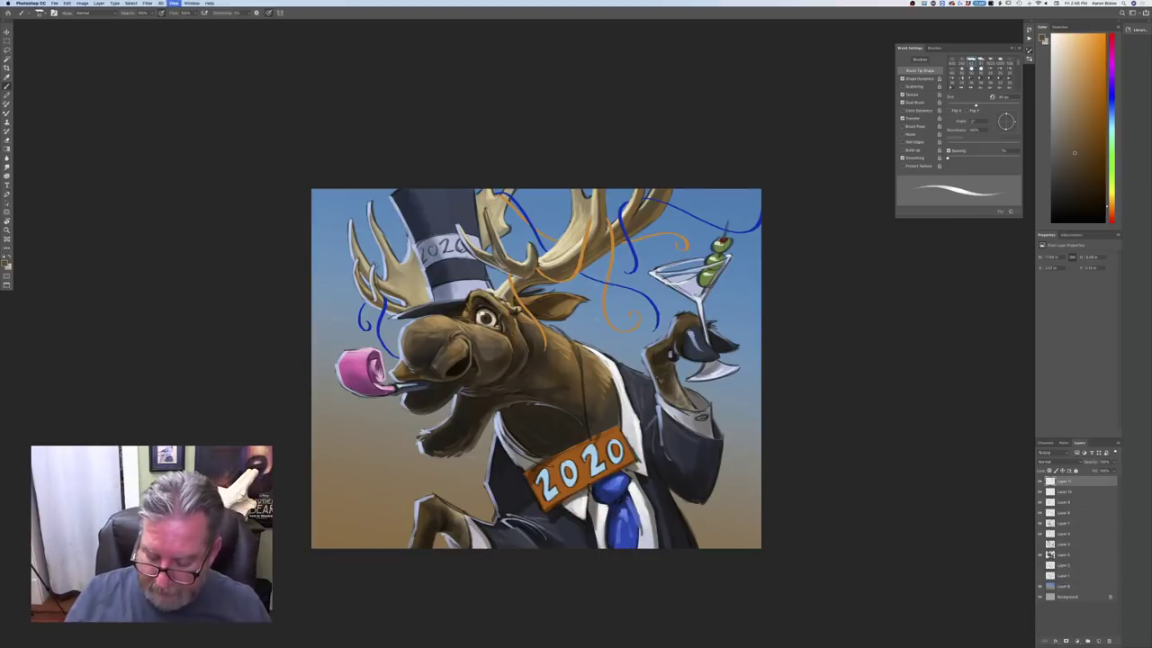
{"action": "key", "text": "super+minus"}
{"action": "key", "text": "super+minus"}
{"action": "key", "text": "super+plus"}
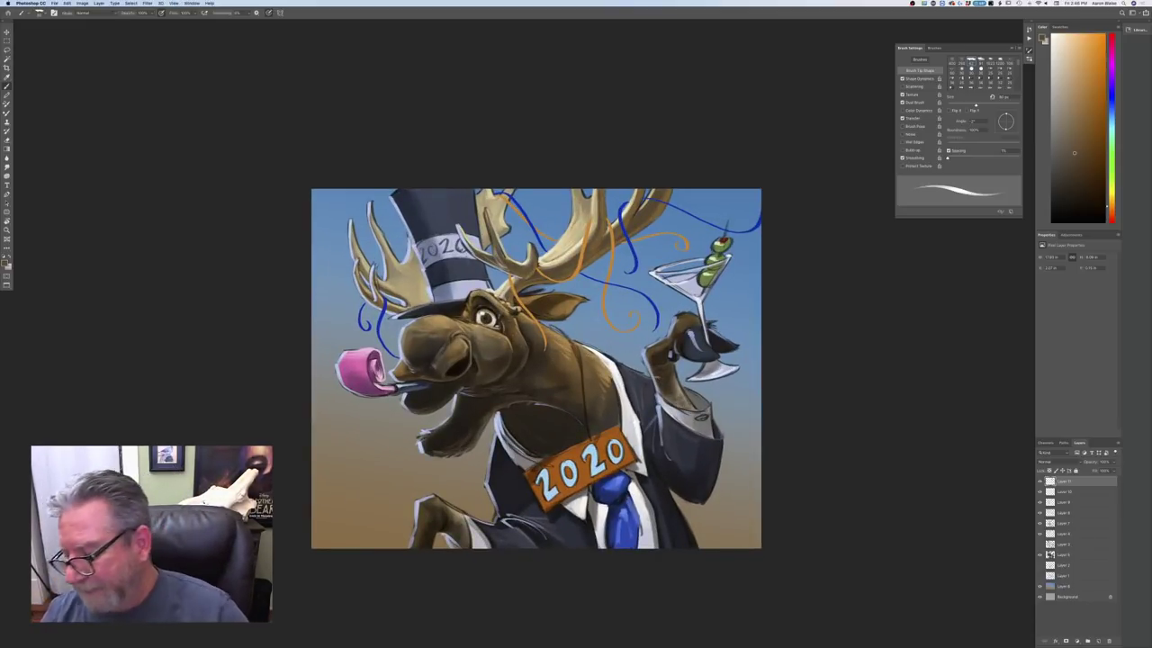
Add a new layer on top and choose the Dirt and Debris brush from the Water Snow Debris set
{"action": "left_click", "coordinate": [1097, 641]}
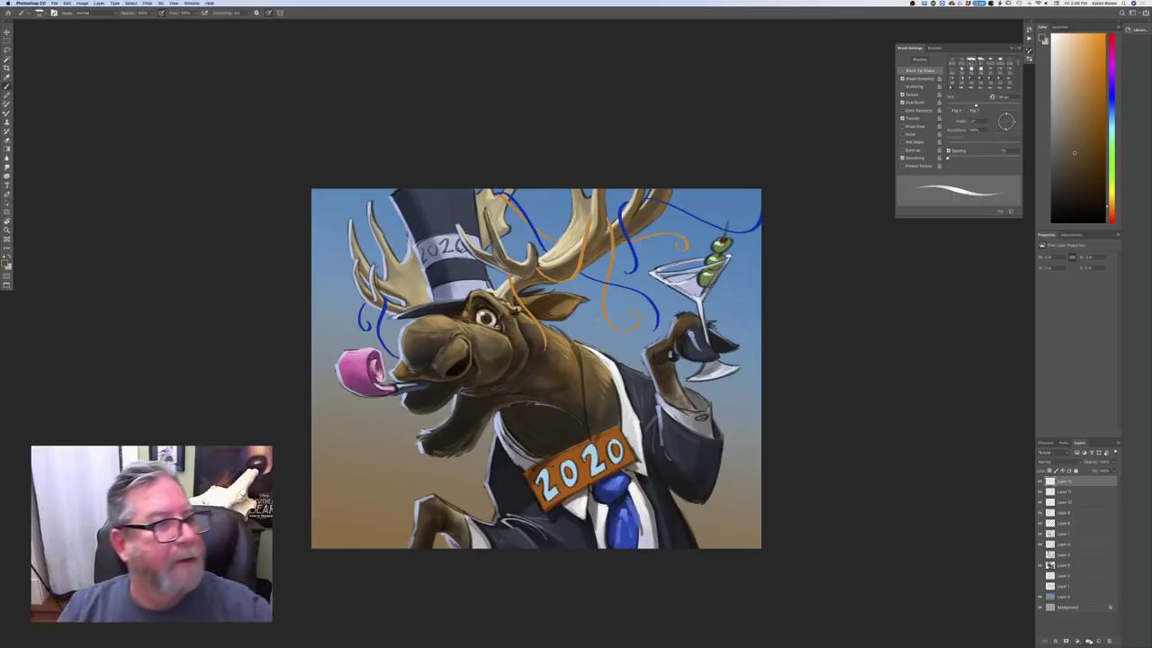
{"action": "left_click", "coordinate": [40, 12]}
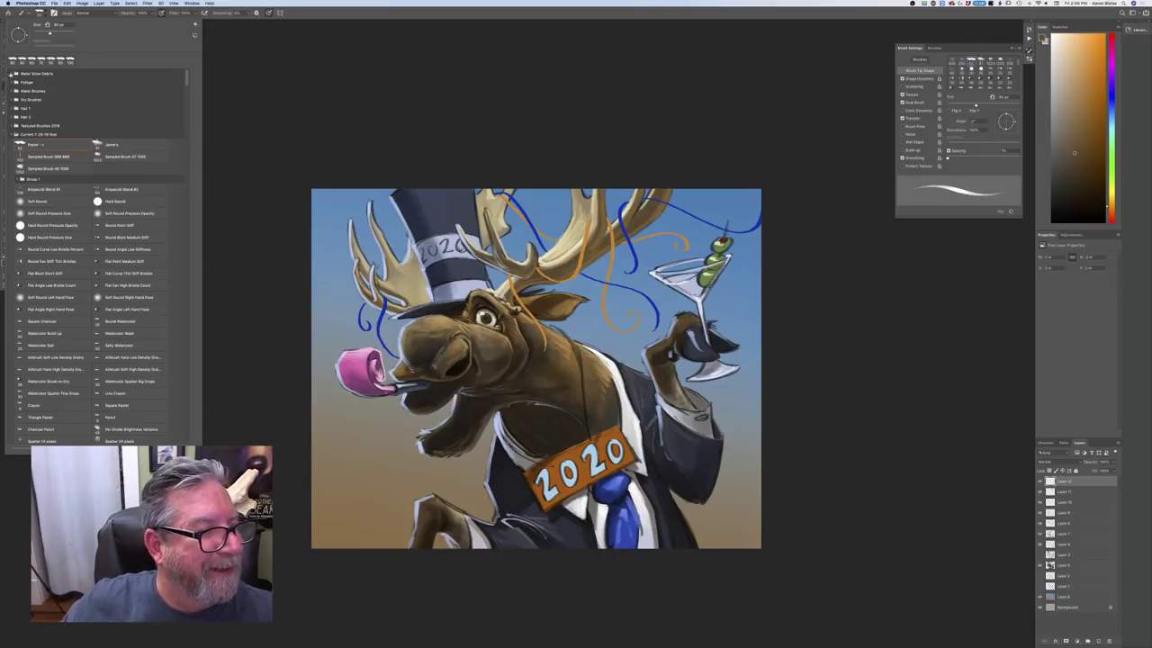
{"action": "left_click", "coordinate": [13, 73]}
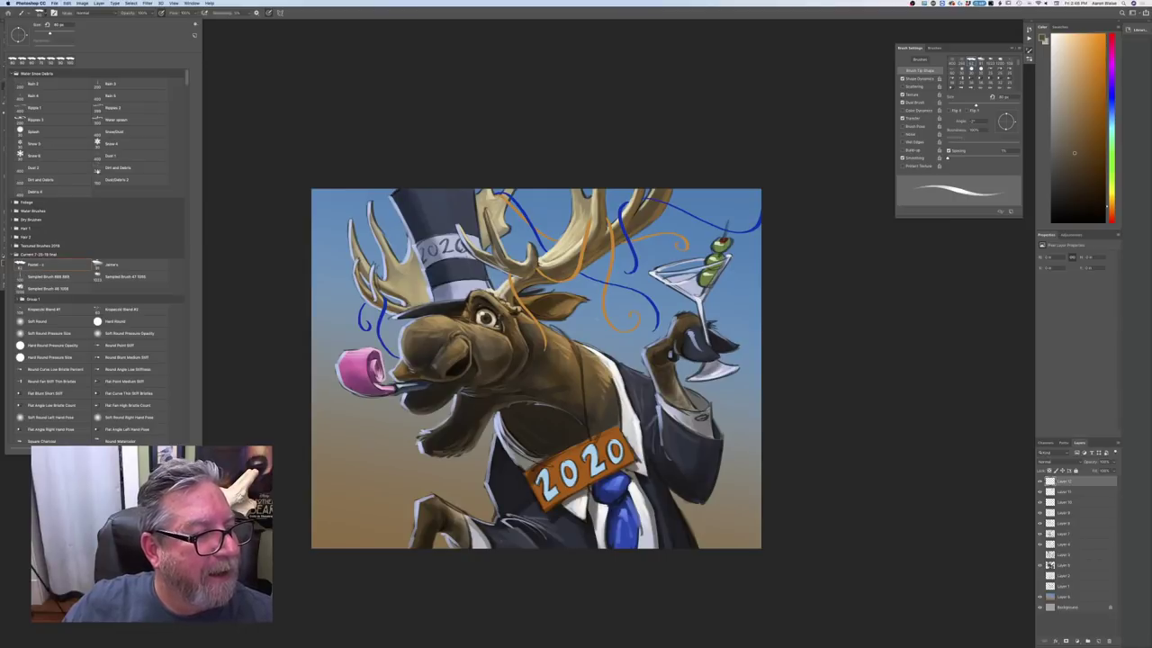
{"action": "left_click", "coordinate": [115, 168]}
{"action": "left_click", "coordinate": [285, 308]}
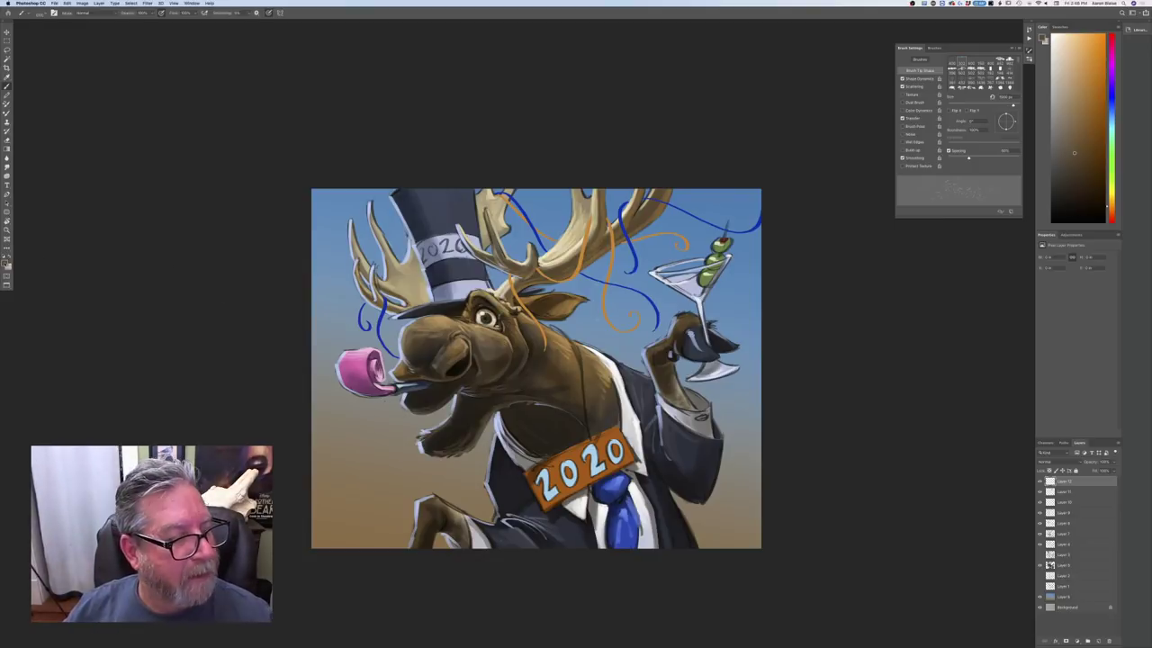
Set the foreground color to a pale blue and scatter fine specks over the sky, upper corner and area below the party blower
{"action": "left_click", "coordinate": [5, 263]}
{"action": "left_click", "coordinate": [149, 203]}
{"action": "left_click", "coordinate": [85, 169]}
{"action": "left_click", "coordinate": [205, 164]}
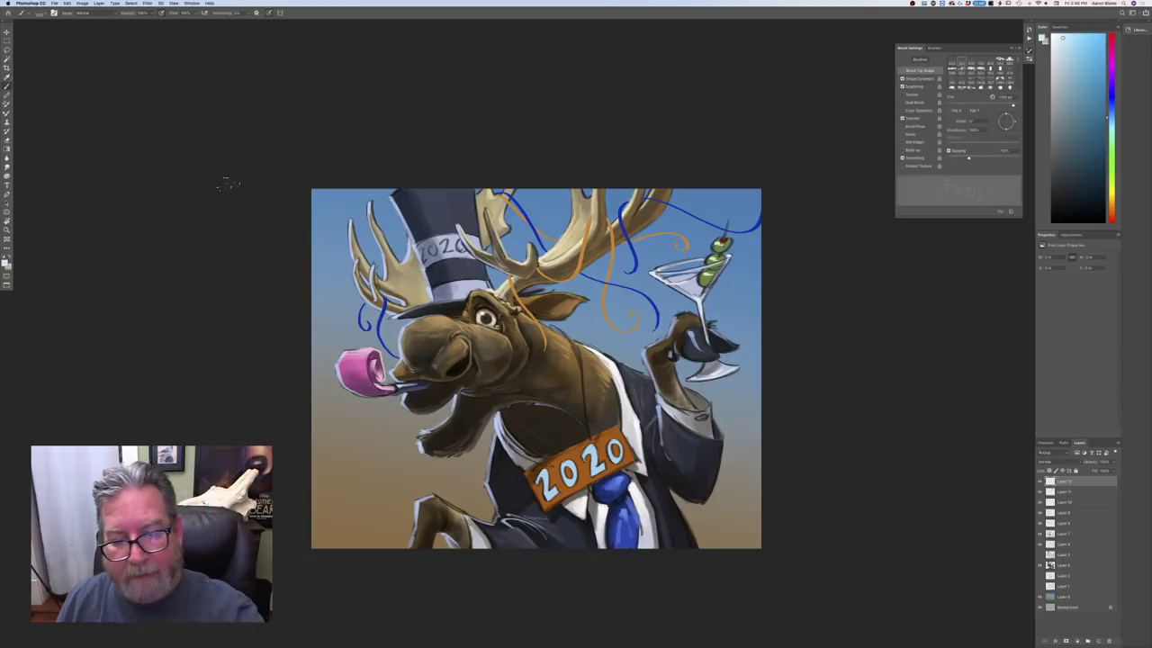
{"action": "left_click", "coordinate": [582, 315]}
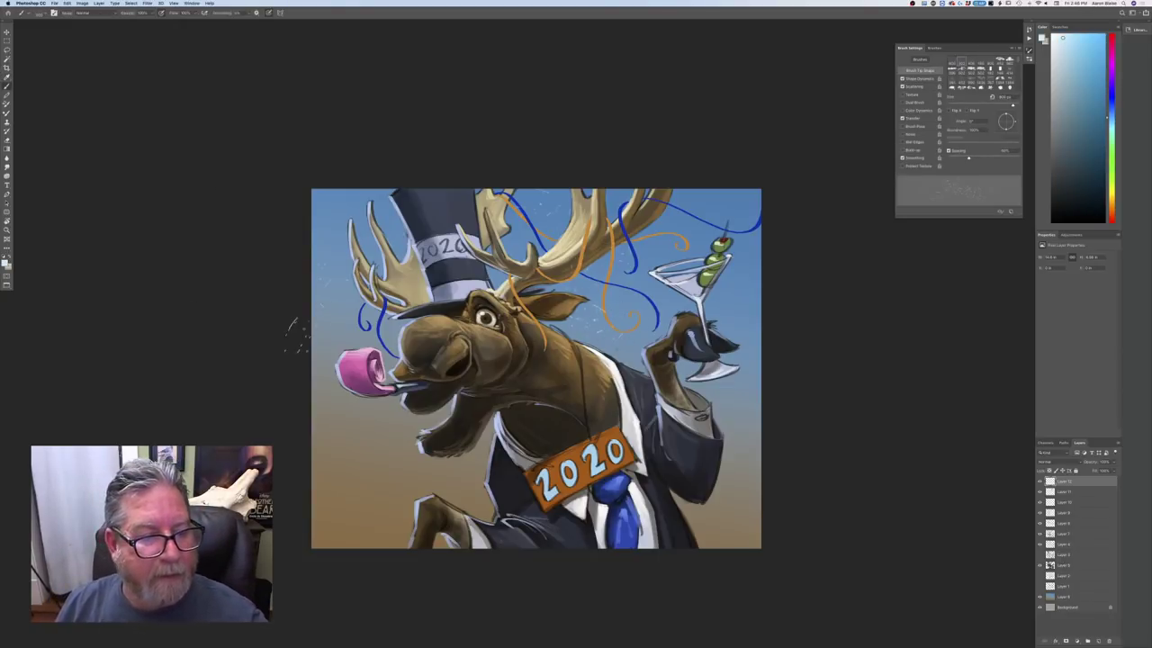
{"action": "left_click", "coordinate": [330, 225]}
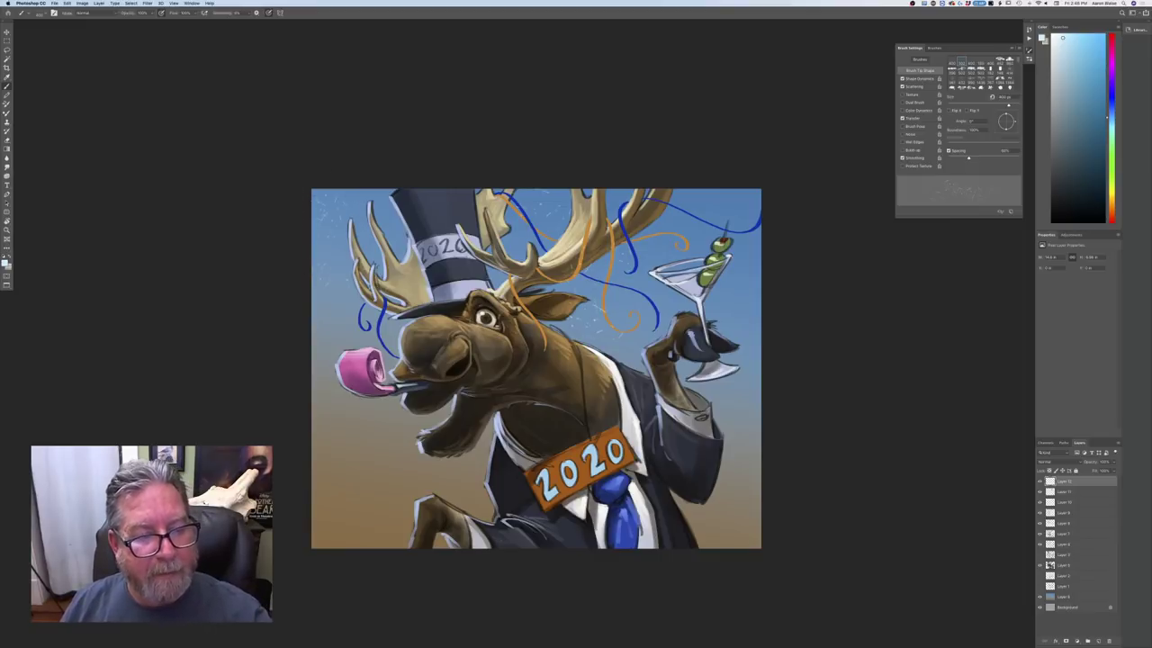
{"action": "left_click", "coordinate": [388, 446]}
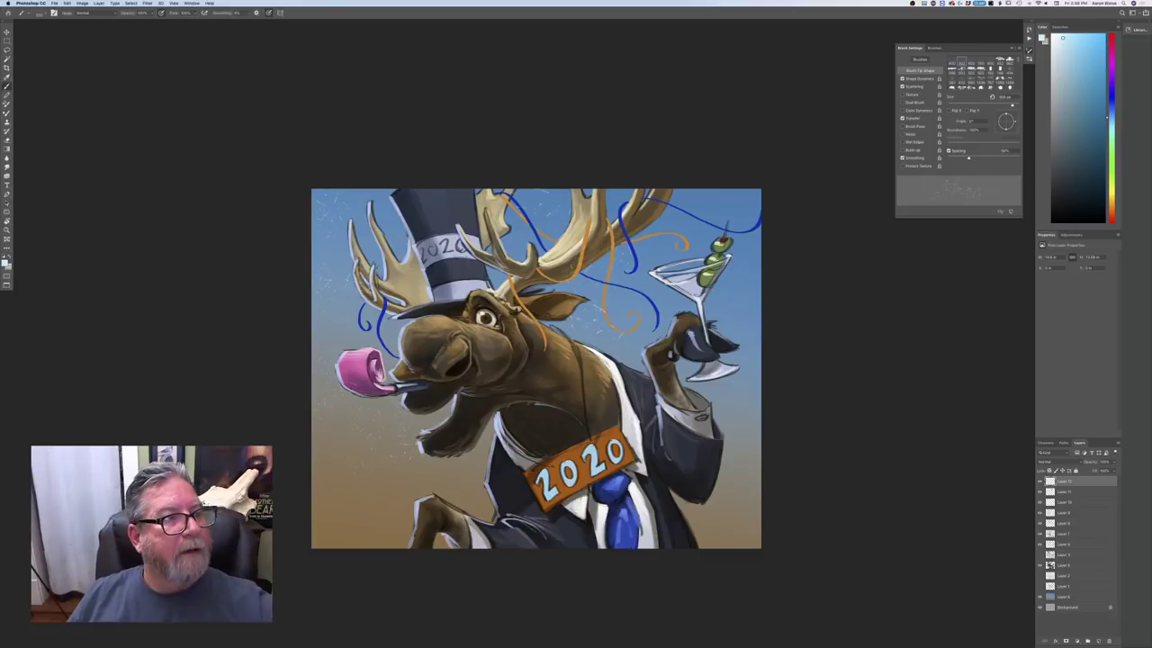
Switch to the Dust/Debris 2 brush, enlarge it, and scatter pale blue specks over the hat, antlers, neck and raised hoof
{"action": "left_click", "coordinate": [37, 13]}
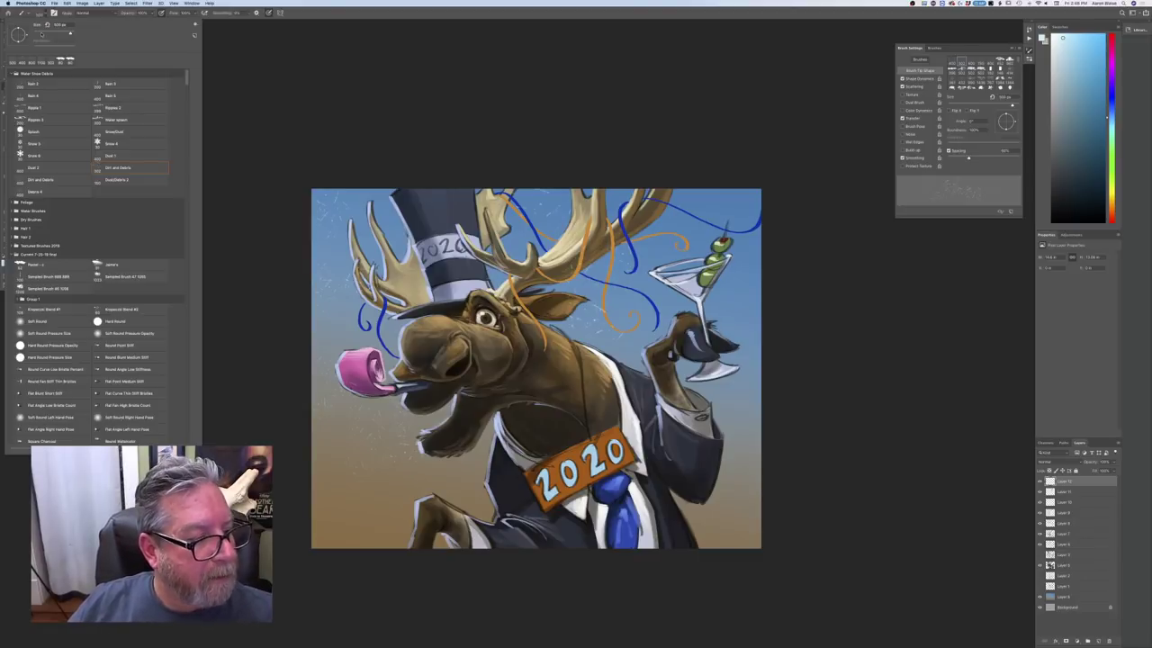
{"action": "left_click", "coordinate": [129, 179]}
{"action": "key", "text": "Return"}
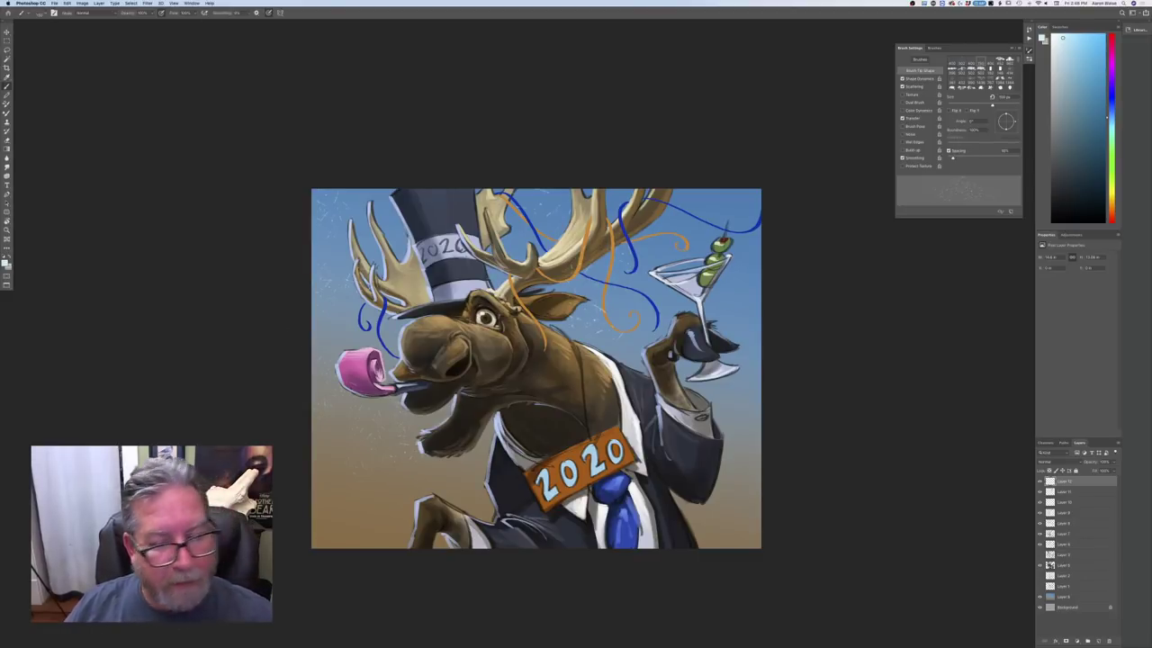
{"action": "key", "text": "bracketright"}
{"action": "key", "text": "bracketright"}
{"action": "key", "text": "bracketright"}
{"action": "key", "text": "bracketright"}
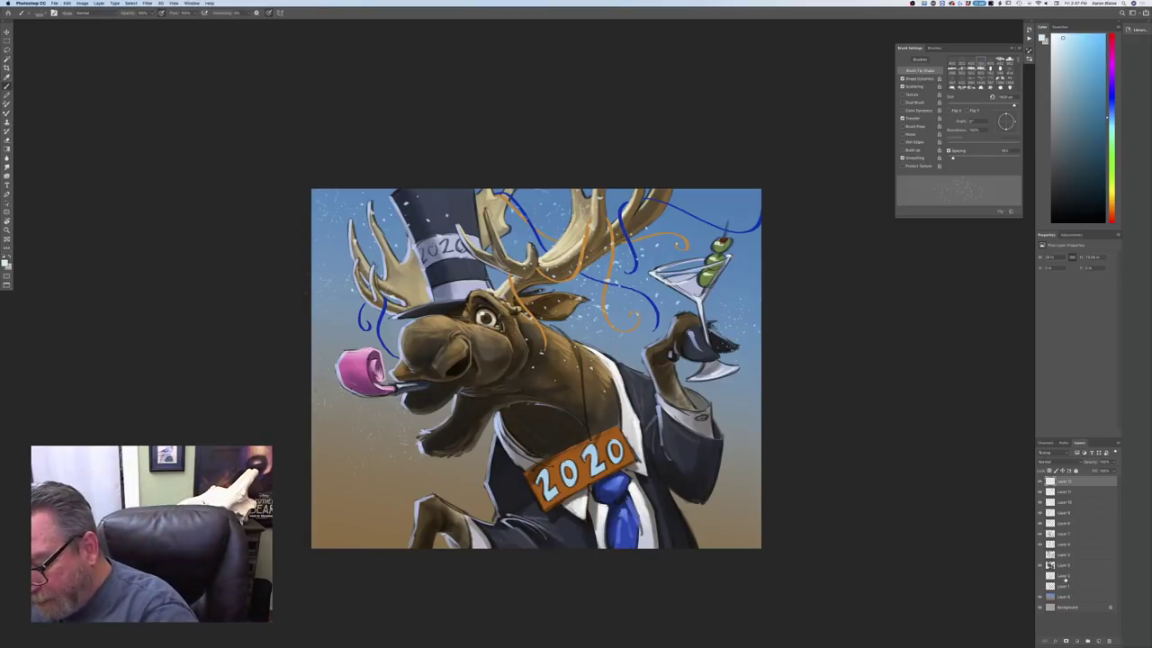
Add a new layer beneath the moose and scatter pale blue and light orange specks across the background
{"action": "left_click", "coordinate": [1065, 577]}
{"action": "left_click", "coordinate": [1098, 640]}
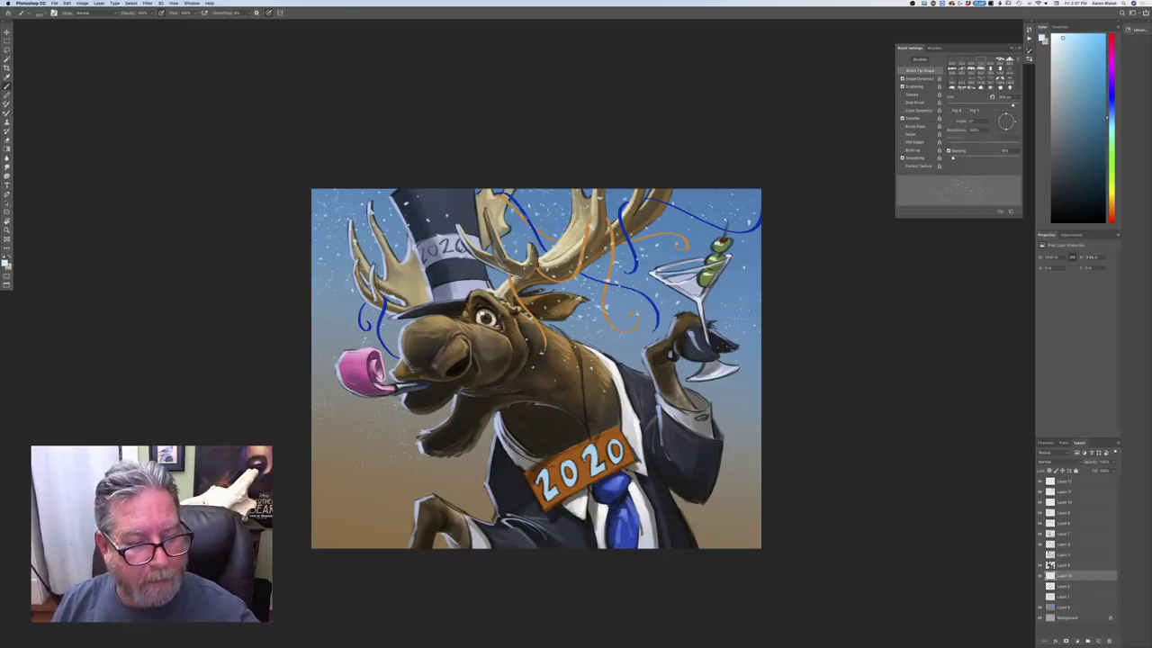
{"action": "left_click", "coordinate": [5, 263]}
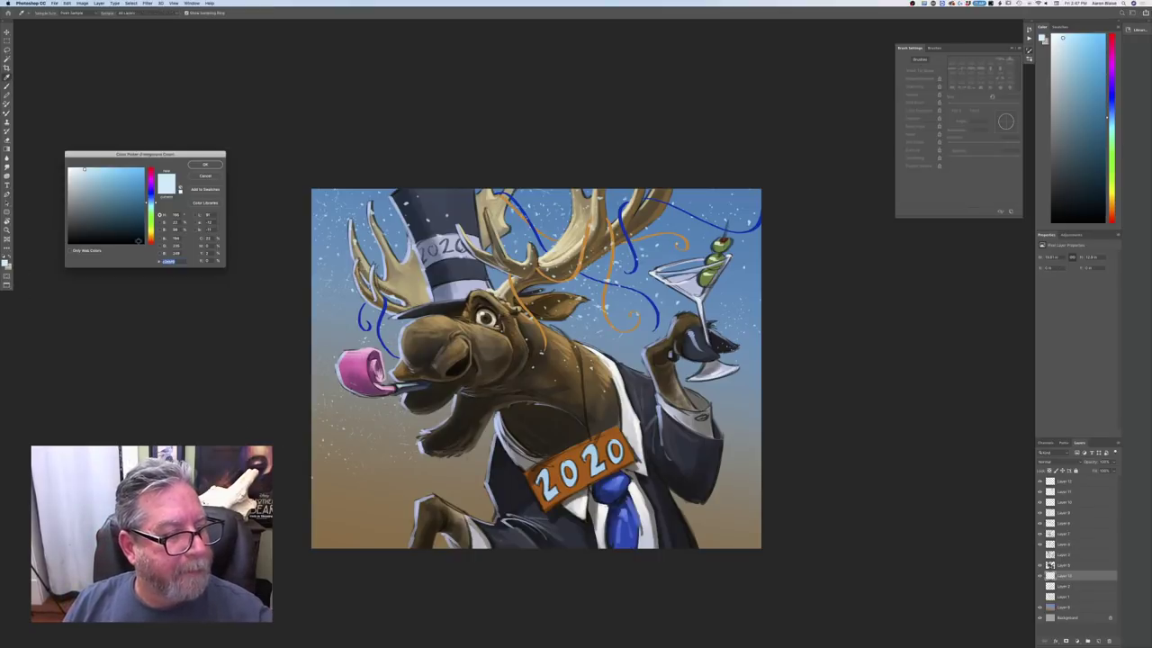
{"action": "left_click", "coordinate": [151, 237]}
{"action": "left_click_drag", "start_coordinate": [84, 169], "coordinate": [104, 167]}
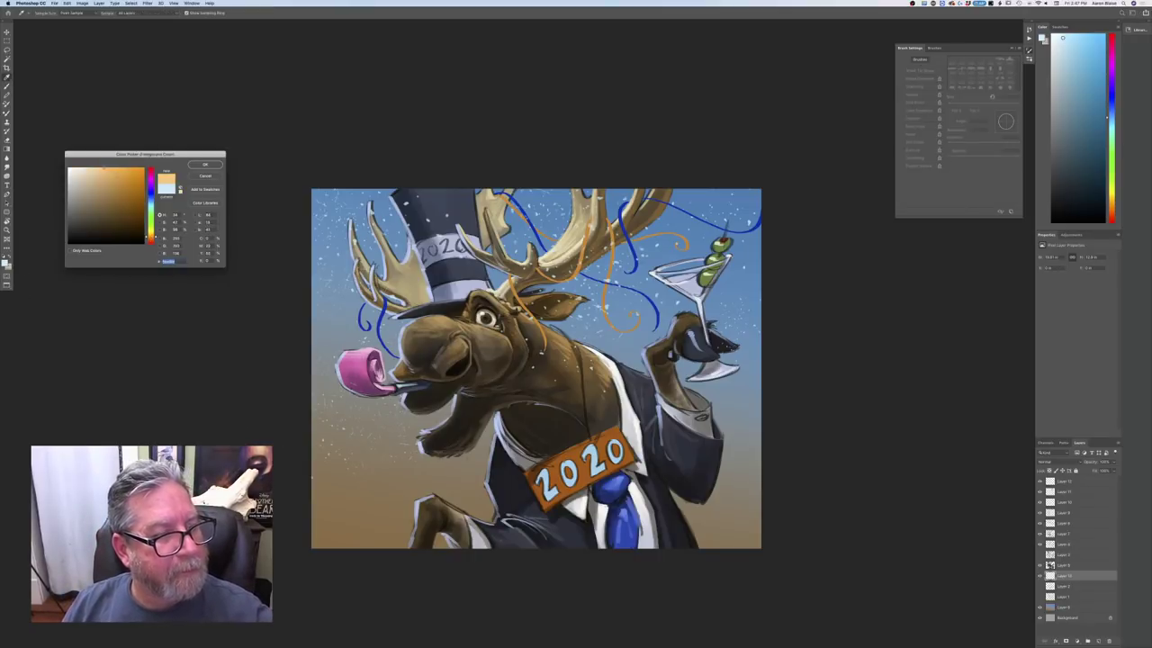
{"action": "left_click", "coordinate": [204, 166]}
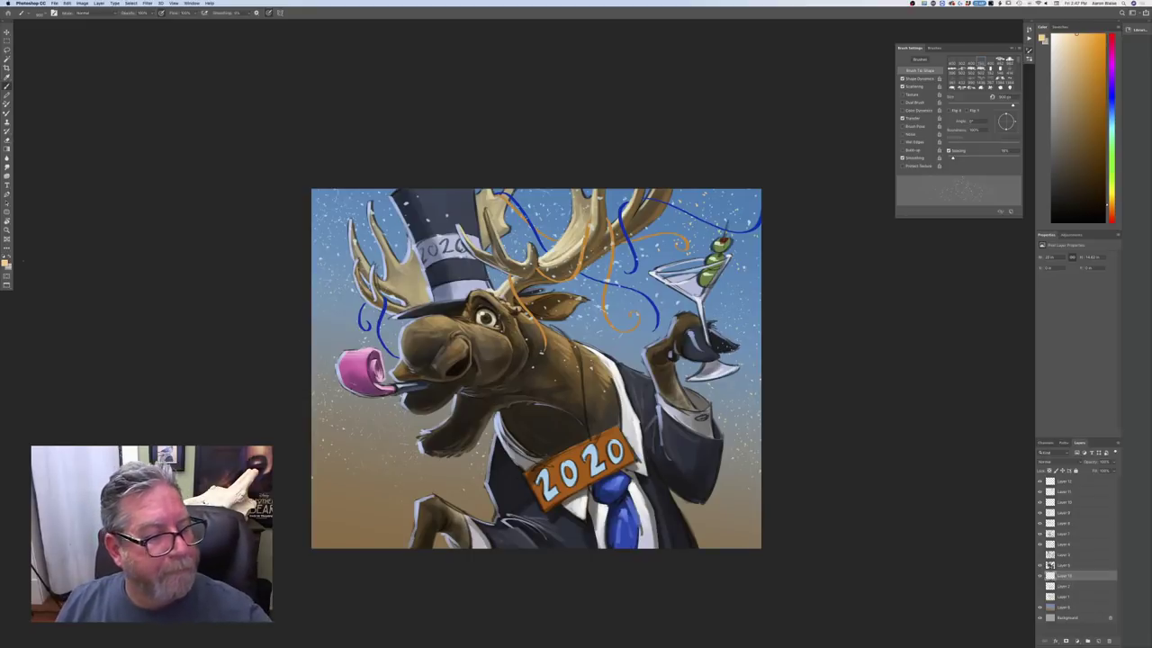
Return to the top confetti layer and scatter light orange specks over the moose's neck, jacket and sleeve
{"action": "left_click", "coordinate": [1065, 481]}
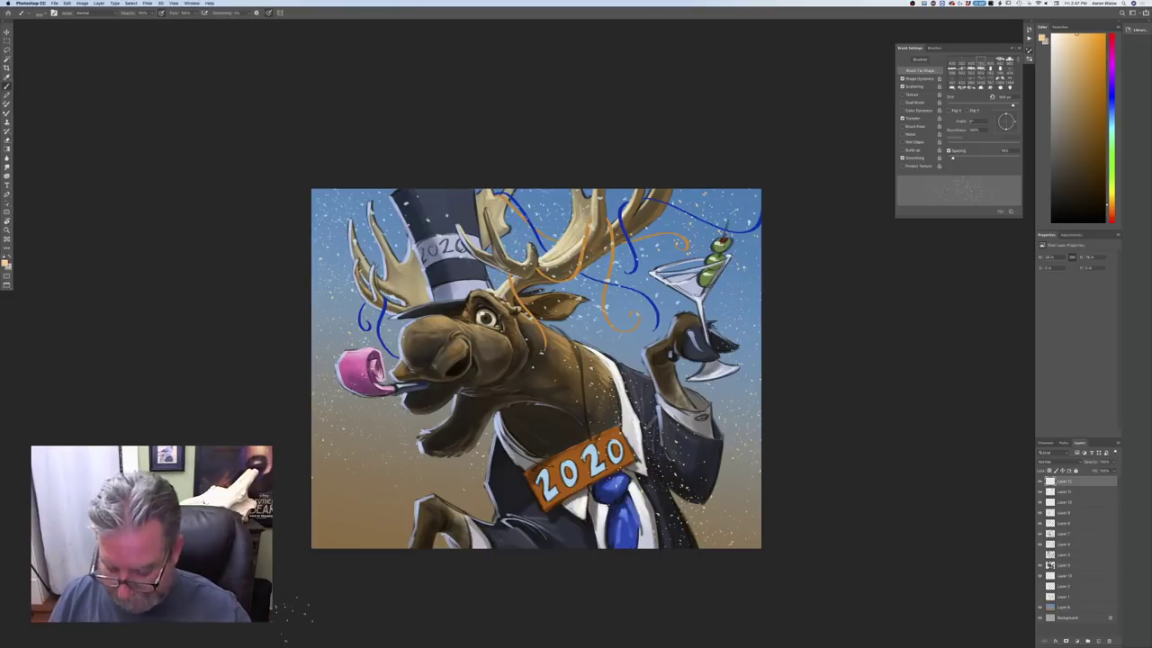
{"action": "key", "text": "super+="}
{"action": "key", "text": "super+-"}
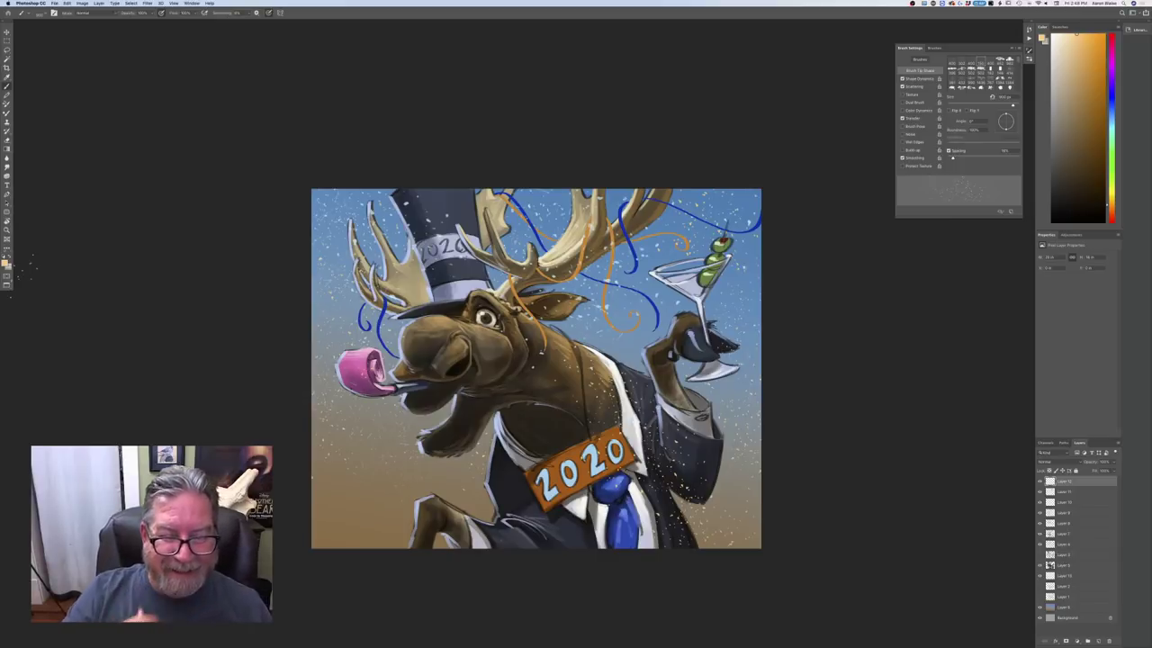
Choose the tapered pastel-style brush from the Current brush set and add a new layer on top
{"action": "key", "text": "super+plus"}
{"action": "key", "text": "super+plus"}
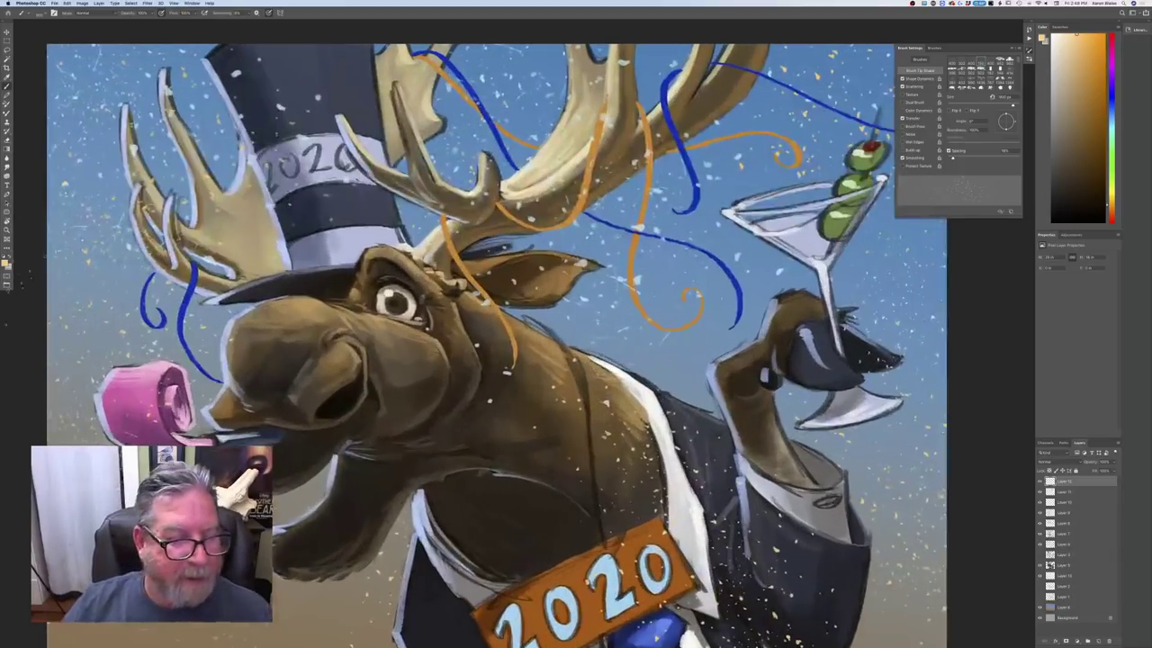
{"action": "left_click", "coordinate": [5, 261]}
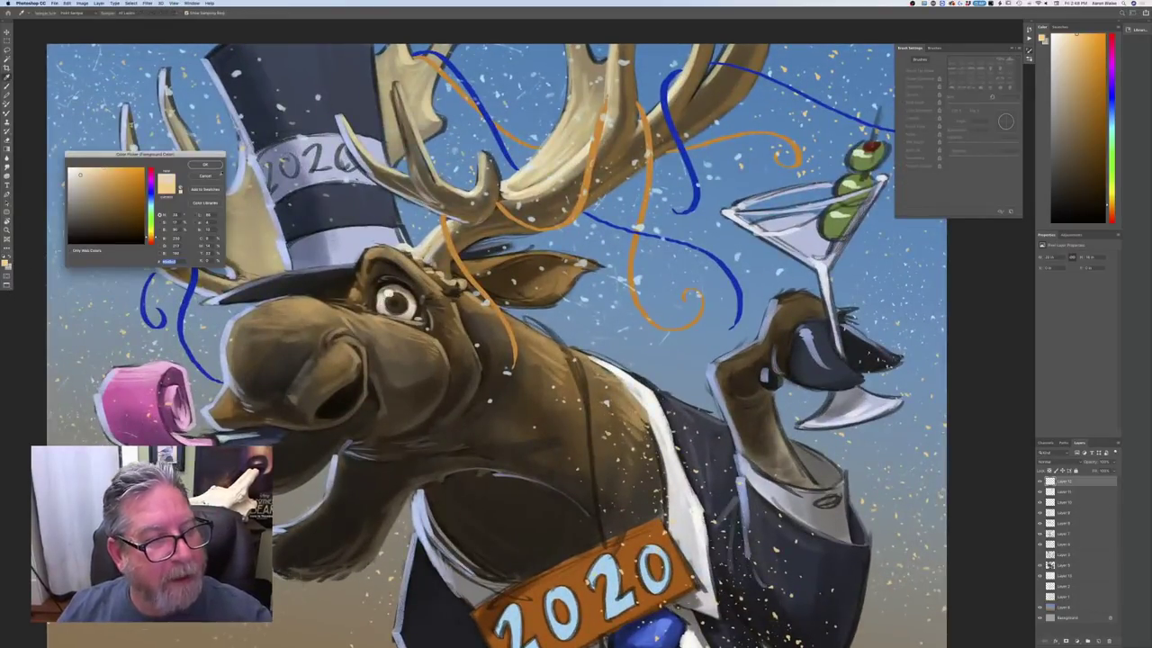
{"action": "key", "text": "Return"}
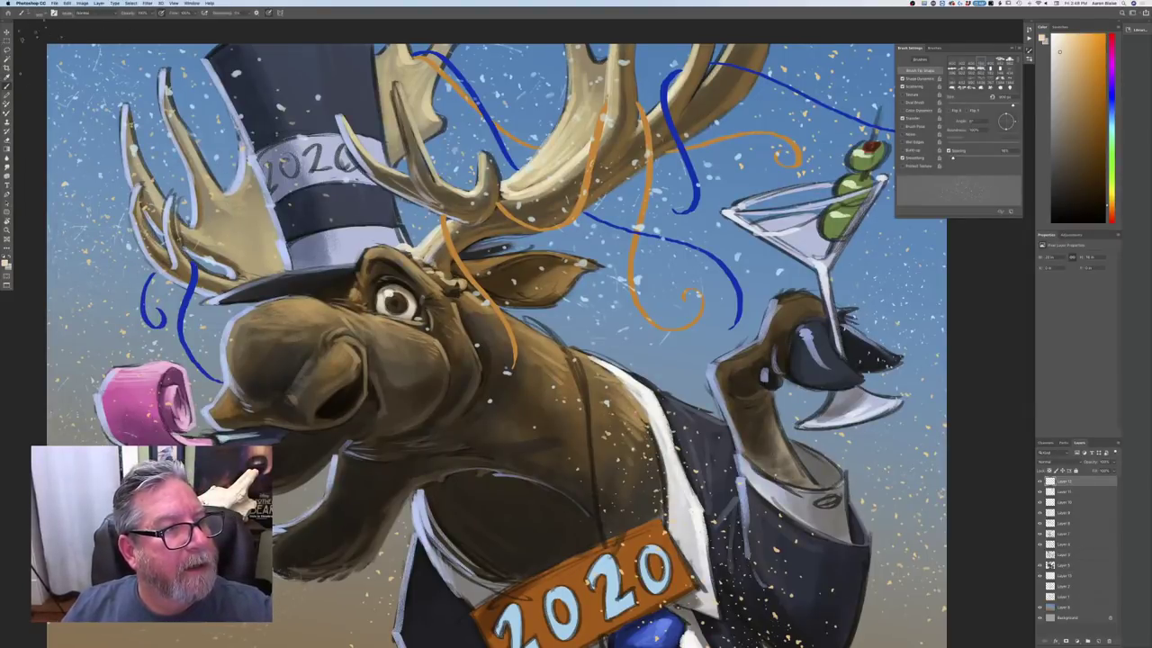
{"action": "left_click", "coordinate": [39, 16]}
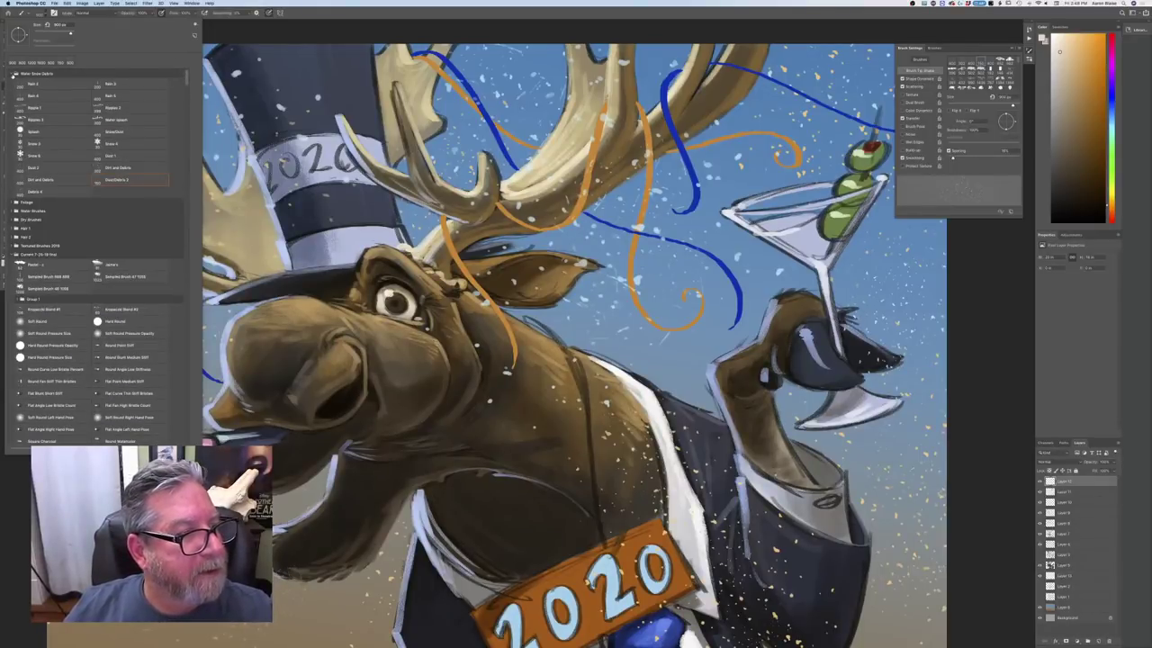
{"action": "left_click", "coordinate": [12, 74]}
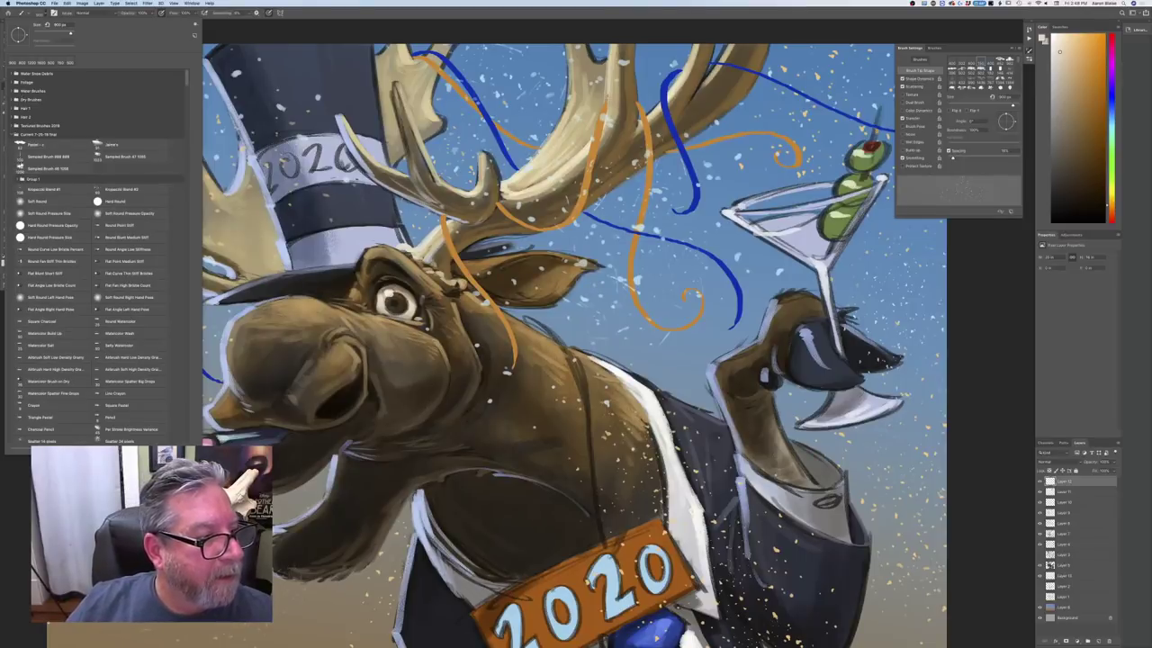
{"action": "left_click", "coordinate": [27, 145]}
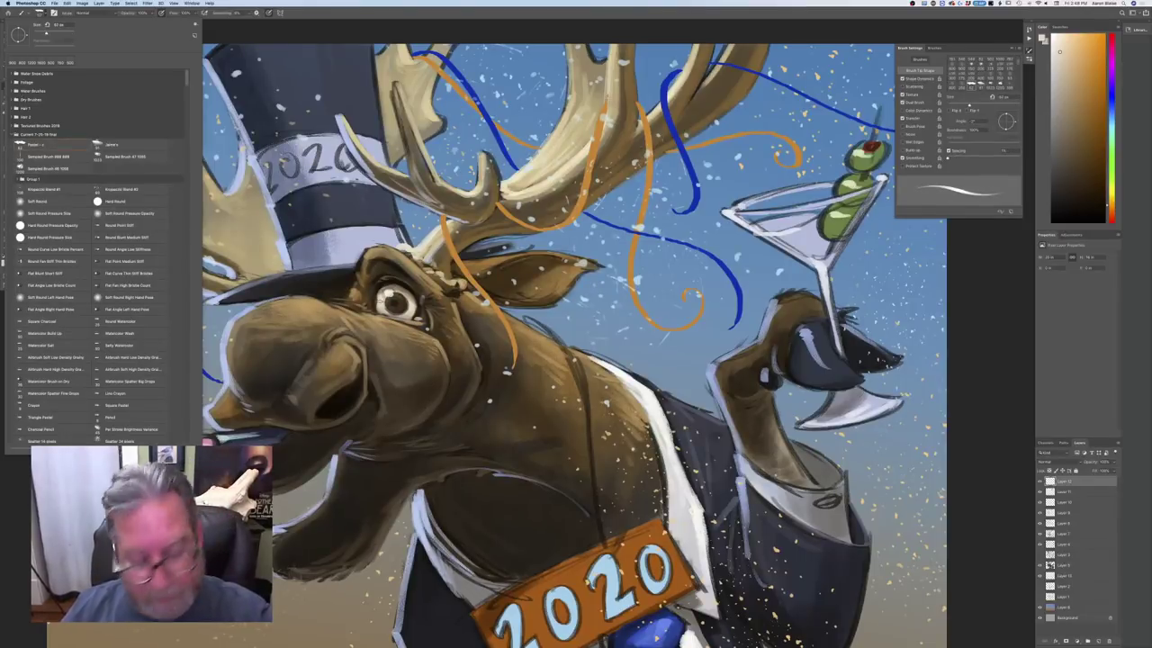
{"action": "left_click_drag", "start_coordinate": [380, 297], "coordinate": [380, 304]}
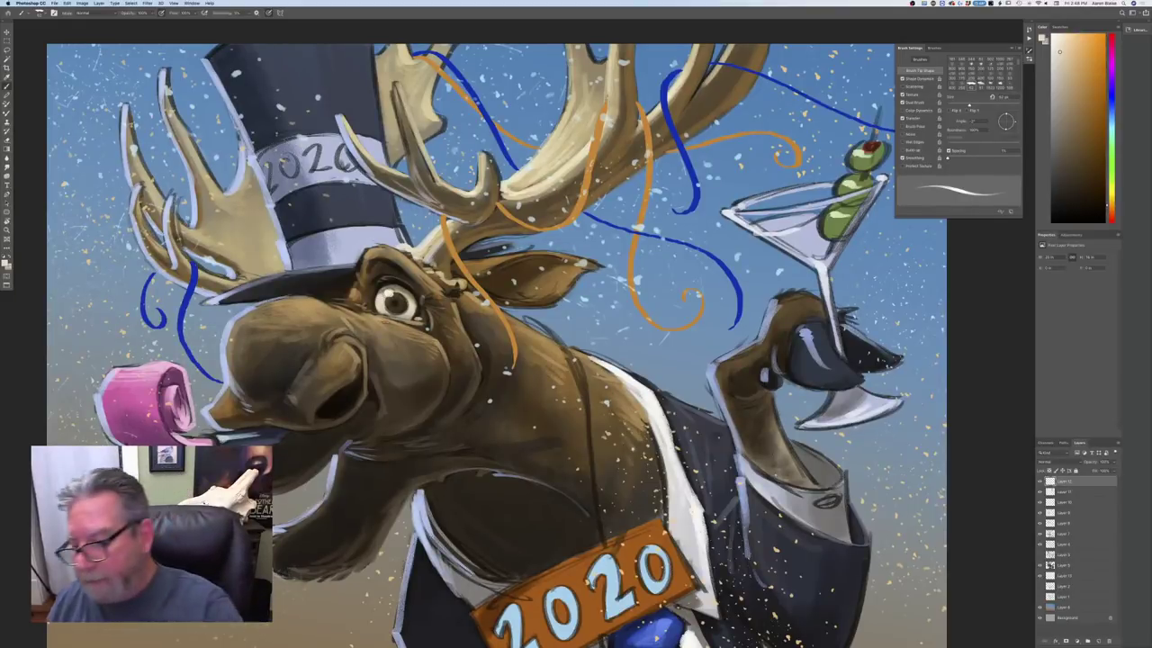
{"action": "left_click", "coordinate": [1097, 640]}
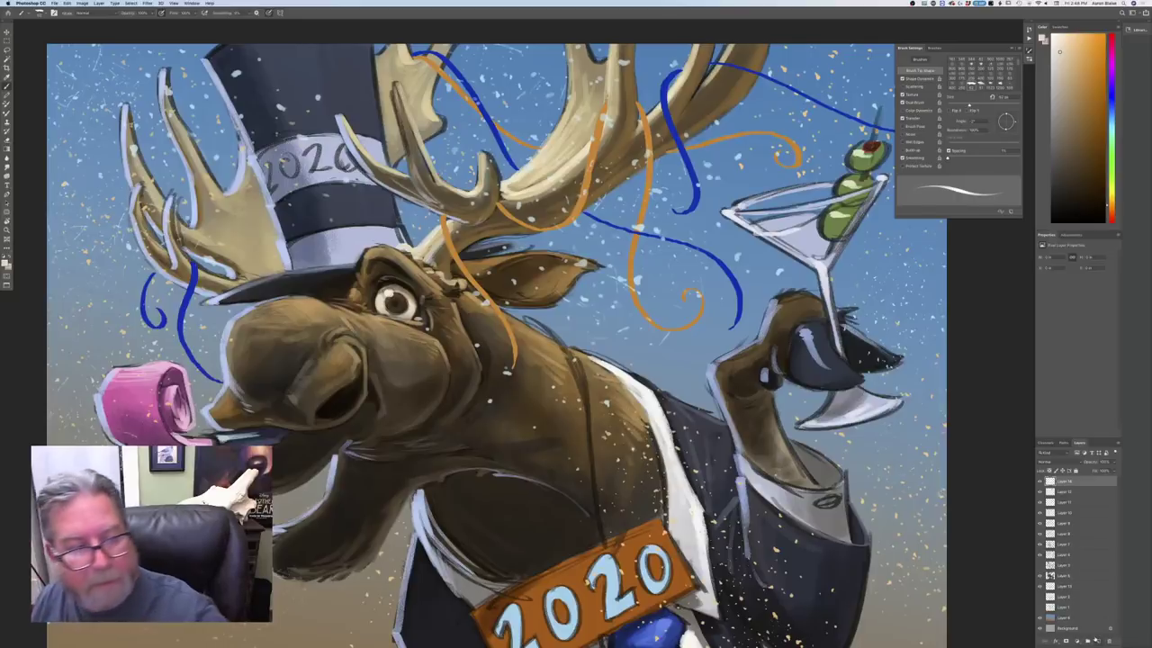
Set the foreground color to a light blue and paint the iris of the moose's eye
{"action": "left_click", "coordinate": [6, 263]}
{"action": "left_click", "coordinate": [150, 200]}
{"action": "left_click", "coordinate": [104, 182]}
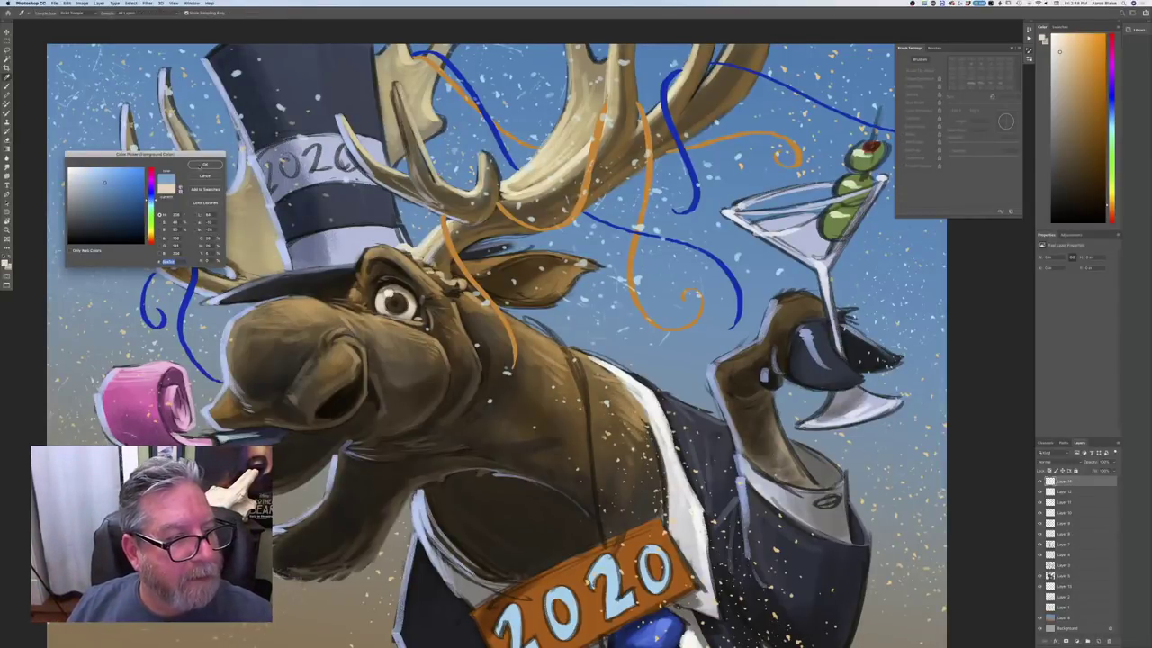
{"action": "key", "text": "Return"}
{"action": "left_click_drag", "start_coordinate": [399, 293], "coordinate": [411, 299]}
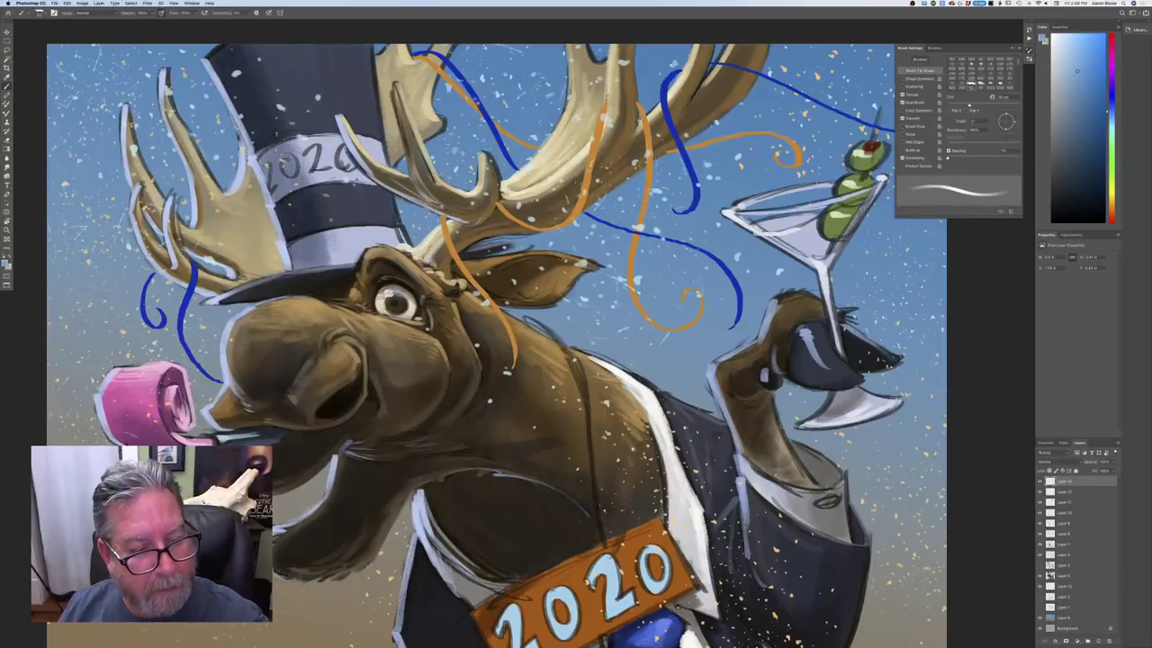
{"action": "mouse_move", "coordinate": [385, 297]}
{"action": "left_mouse_down"}
{"action": "mouse_move", "coordinate": [416, 301]}
{"action": "mouse_move", "coordinate": [409, 308]}
{"action": "left_mouse_up"}
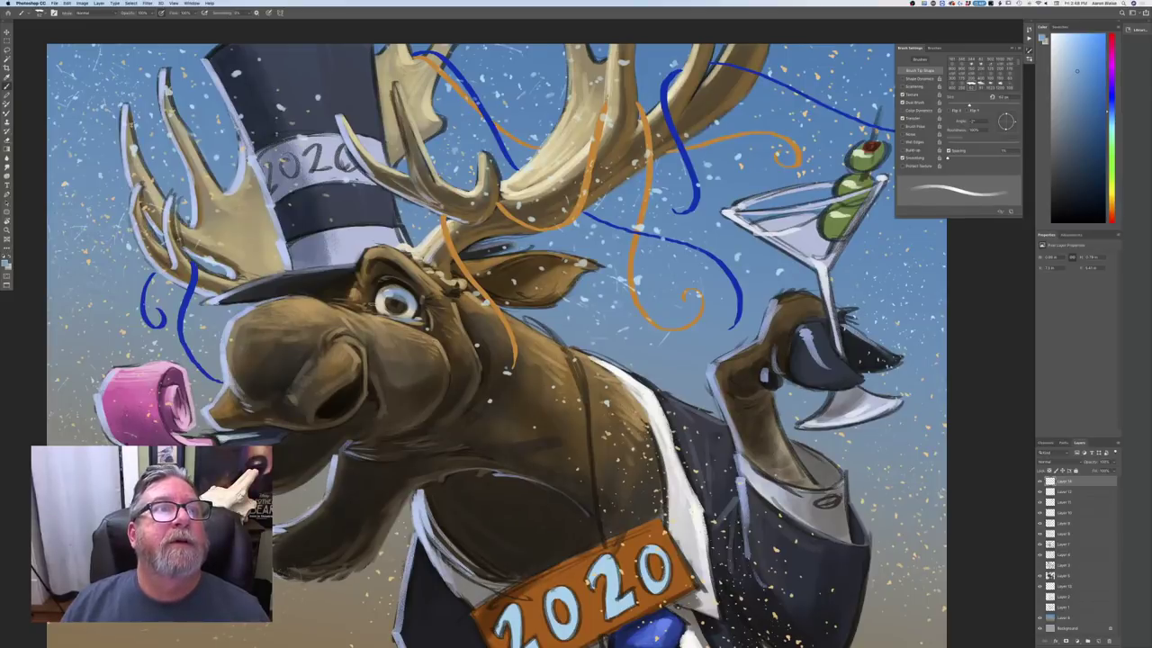
Change the foreground color to a warm near-white and paint small highlights on the moose's eye
{"action": "left_click", "coordinate": [7, 261]}
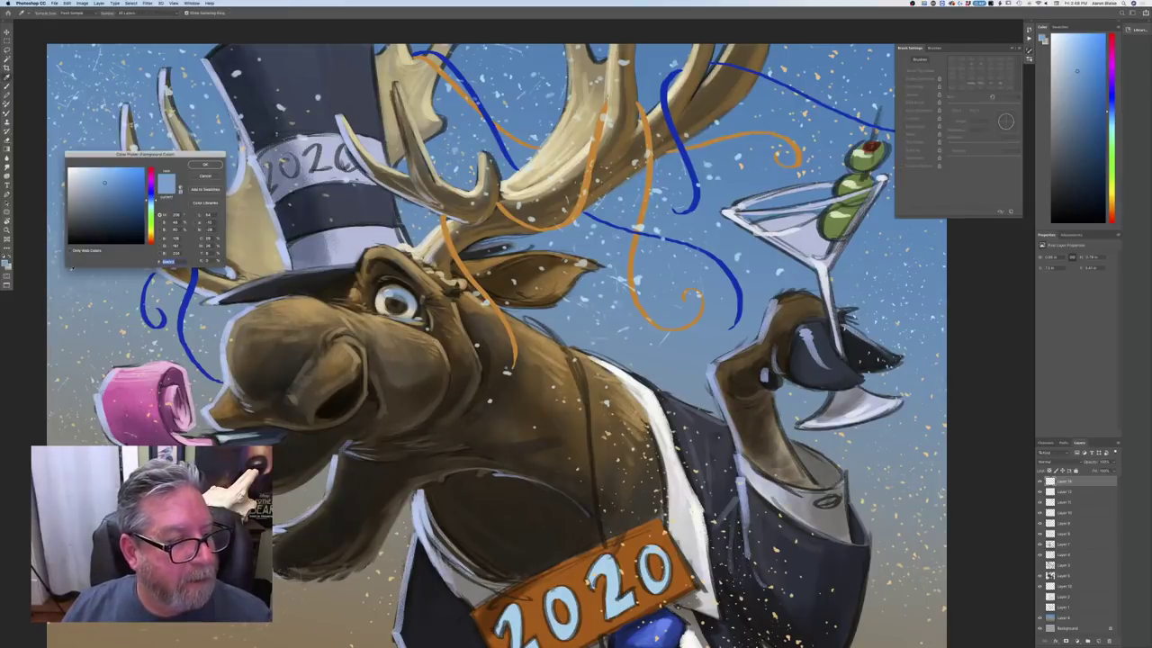
{"action": "left_click", "coordinate": [150, 235]}
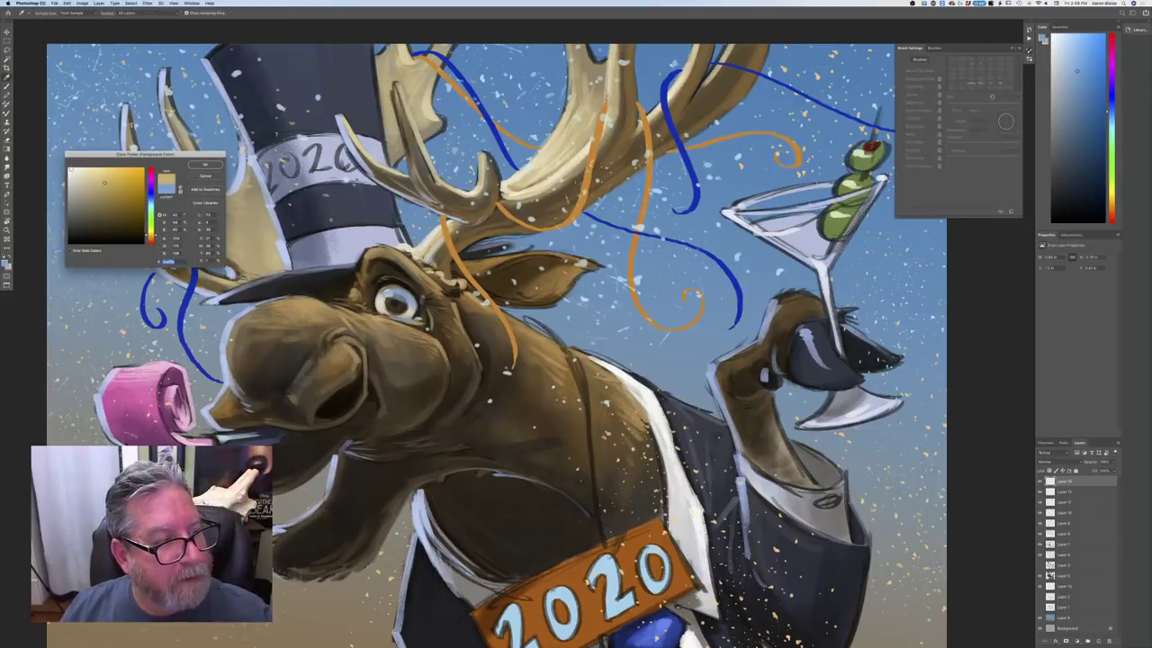
{"action": "left_click", "coordinate": [72, 170]}
{"action": "key", "text": "Return"}
{"action": "key", "text": "b"}
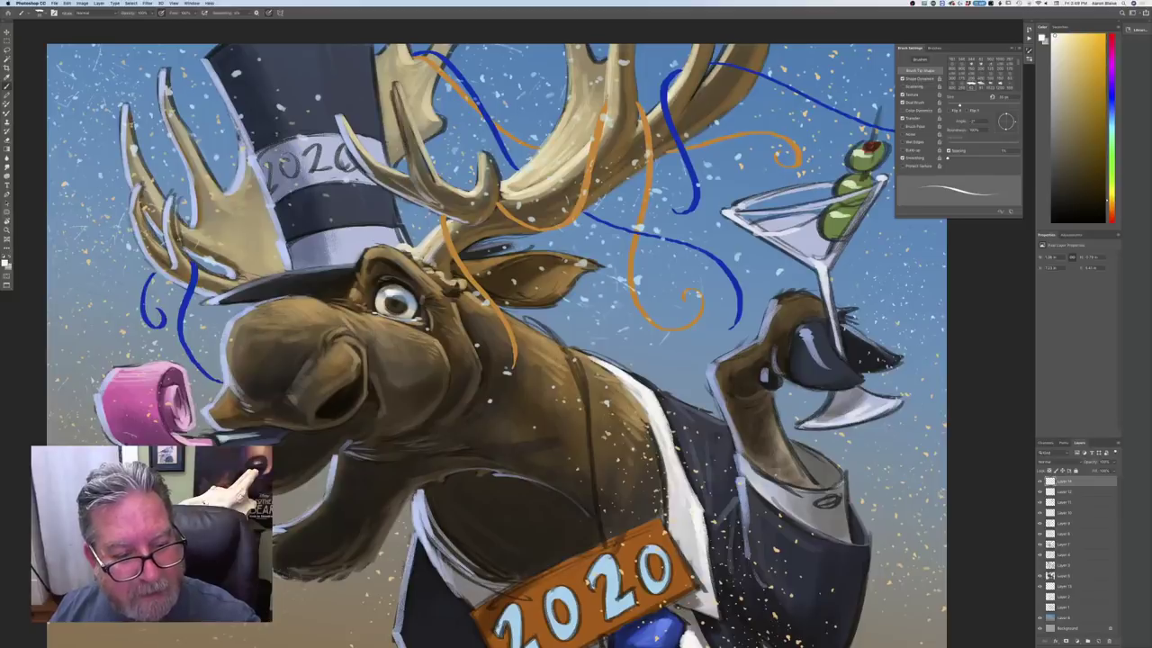
Set the foreground color to a muted brown and paint detail strokes on the moose's face
{"action": "left_click", "coordinate": [6, 262]}
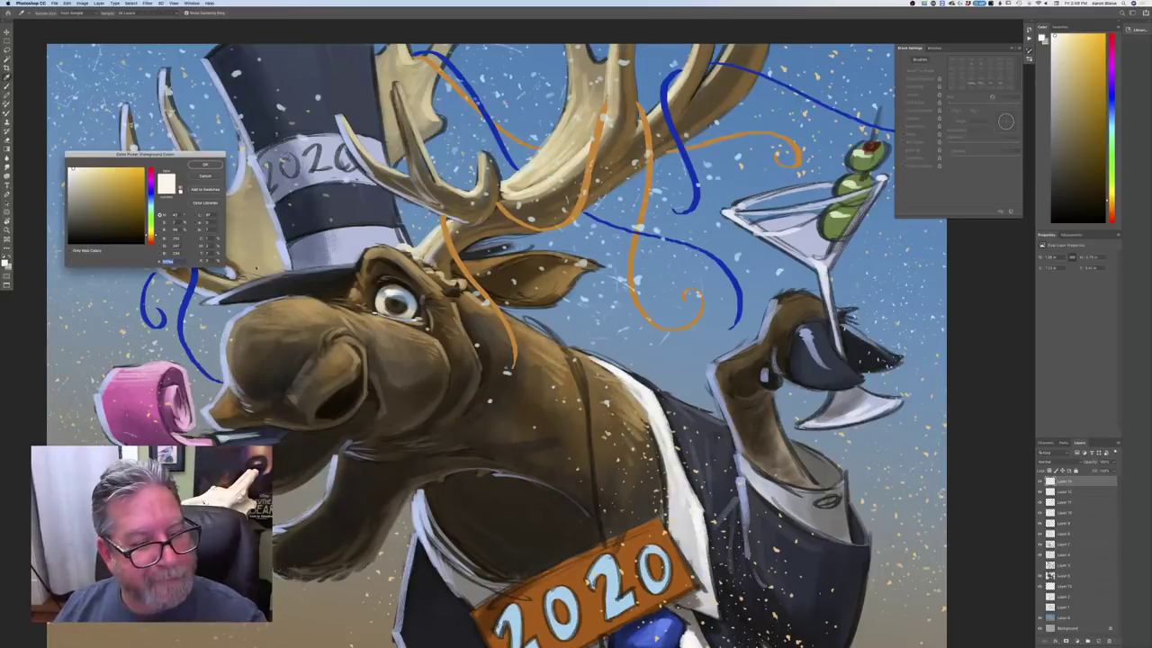
{"action": "left_click", "coordinate": [89, 223]}
{"action": "left_click", "coordinate": [100, 206]}
{"action": "key", "text": "Return"}
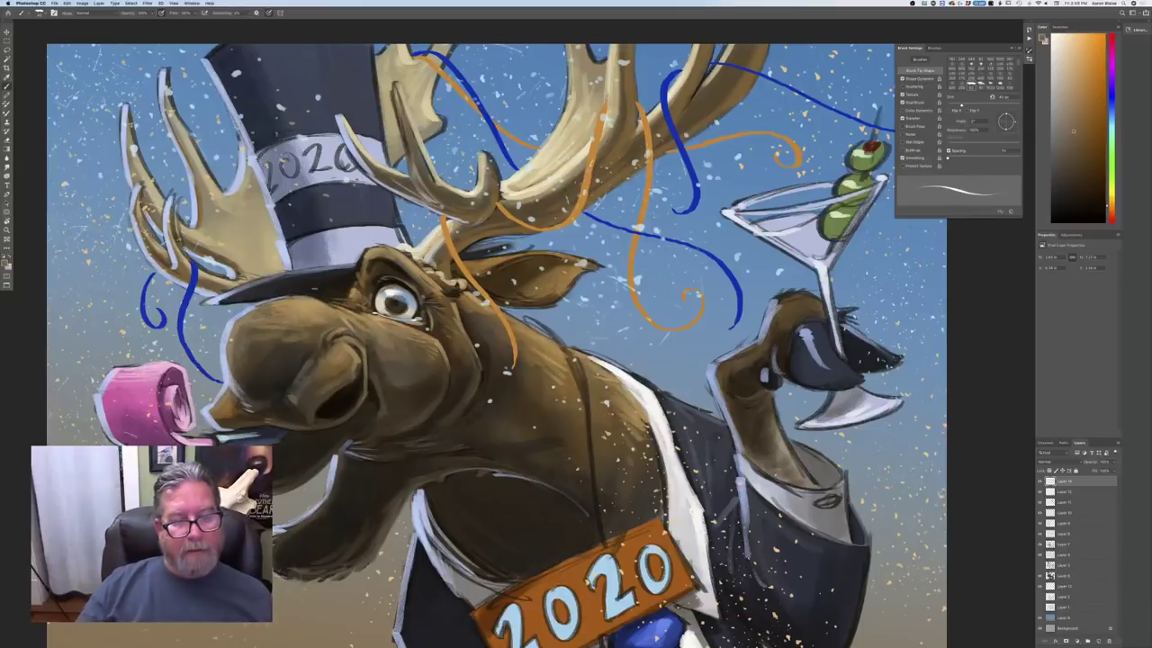
Switch the foreground color to a pale peach and paint highlights along the nostril rim
{"action": "left_click", "coordinate": [4, 262]}
{"action": "left_click", "coordinate": [105, 178]}
{"action": "left_click", "coordinate": [90, 170]}
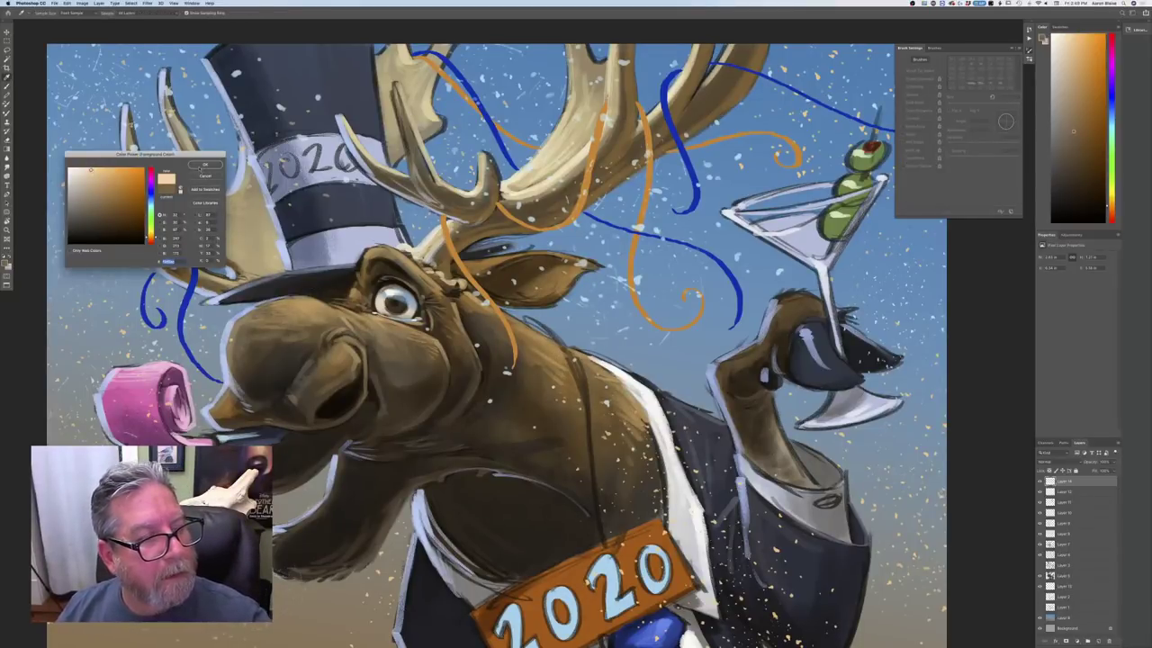
{"action": "left_click", "coordinate": [205, 165]}
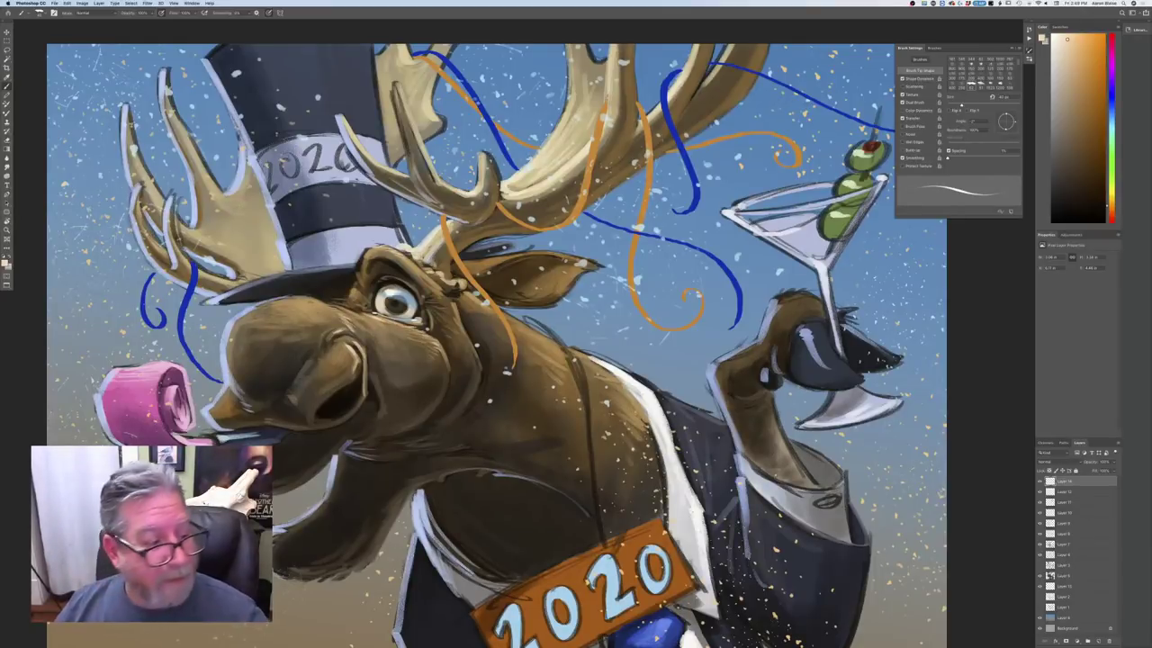
Set the foreground color to a light tan and paint short fur strokes on the moose's muzzle and cheek
{"action": "left_click", "coordinate": [4, 263]}
{"action": "left_click", "coordinate": [106, 184]}
{"action": "left_click", "coordinate": [100, 174]}
{"action": "left_click", "coordinate": [205, 165]}
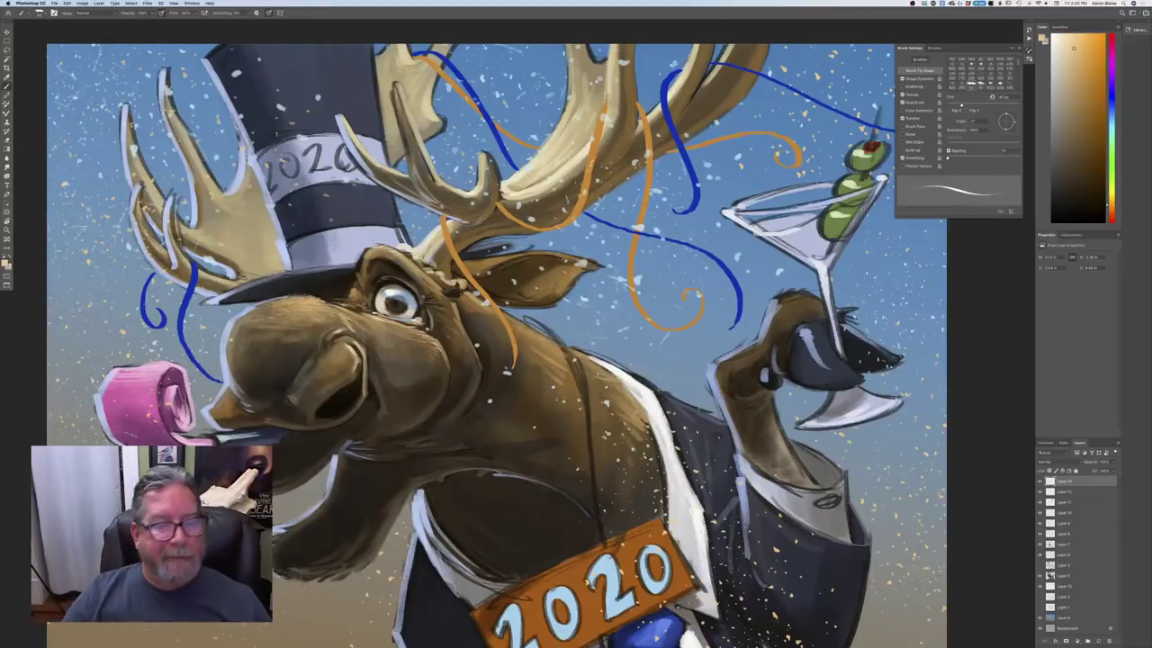
Set the foreground color to red and scatter specks across the background with the Dust/Debris 2 brush on the layer beneath the moose
{"action": "left_click", "coordinate": [6, 262]}
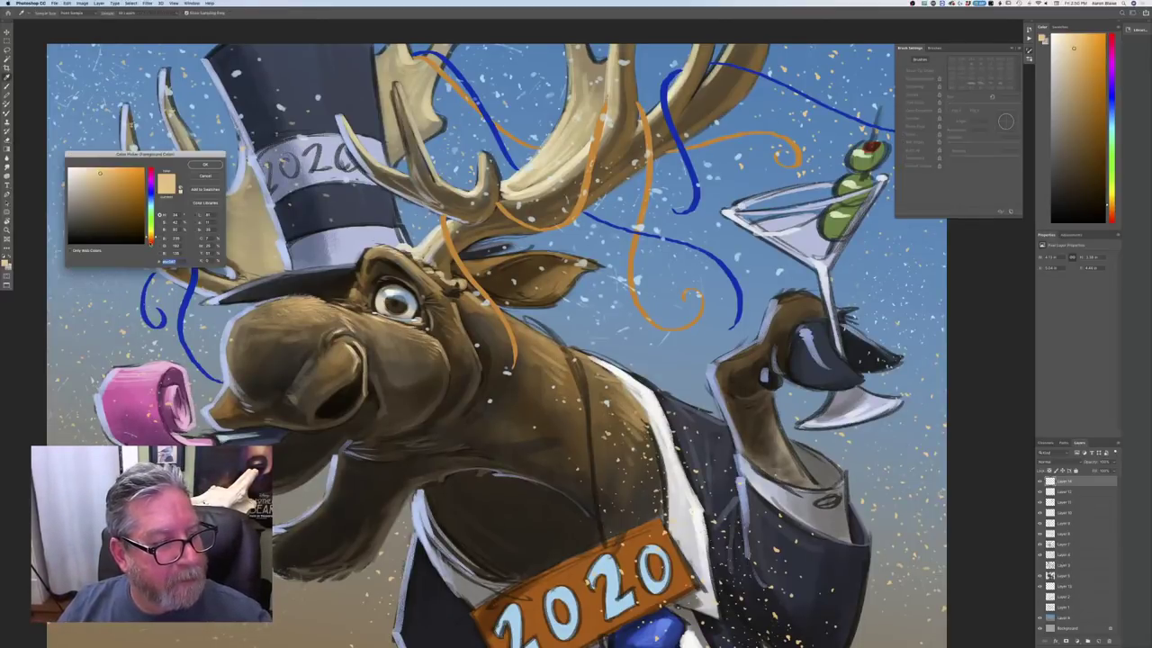
{"action": "left_click", "coordinate": [150, 241]}
{"action": "left_click", "coordinate": [131, 176]}
{"action": "left_click", "coordinate": [206, 165]}
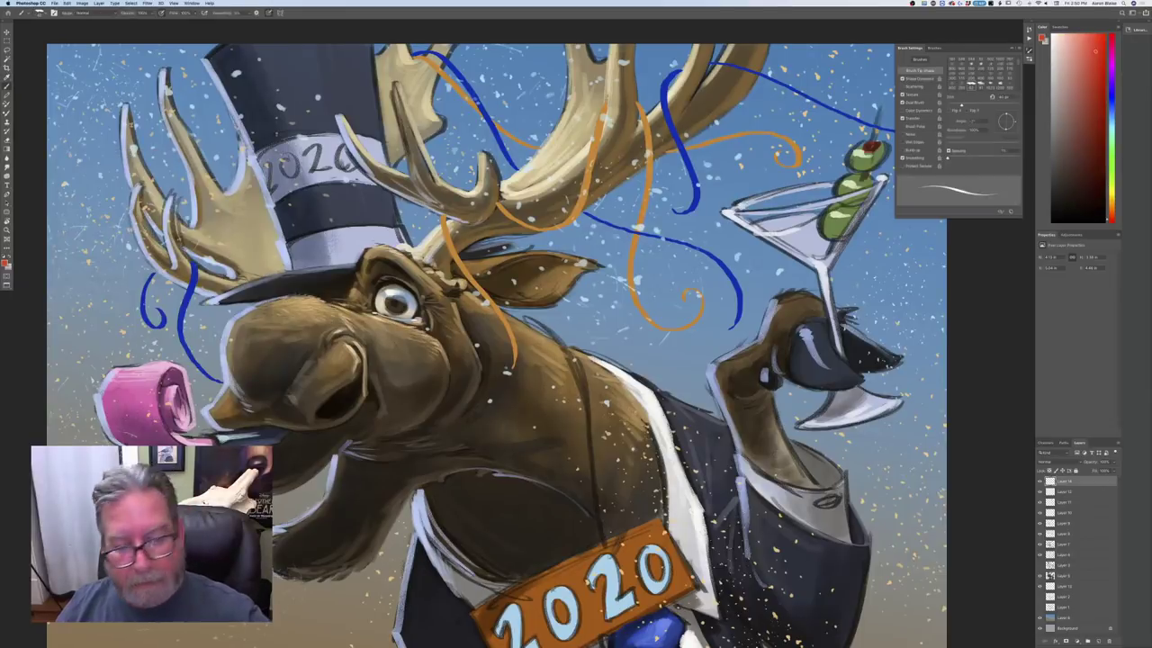
{"action": "key", "text": "super+minus"}
{"action": "key", "text": "super+minus"}
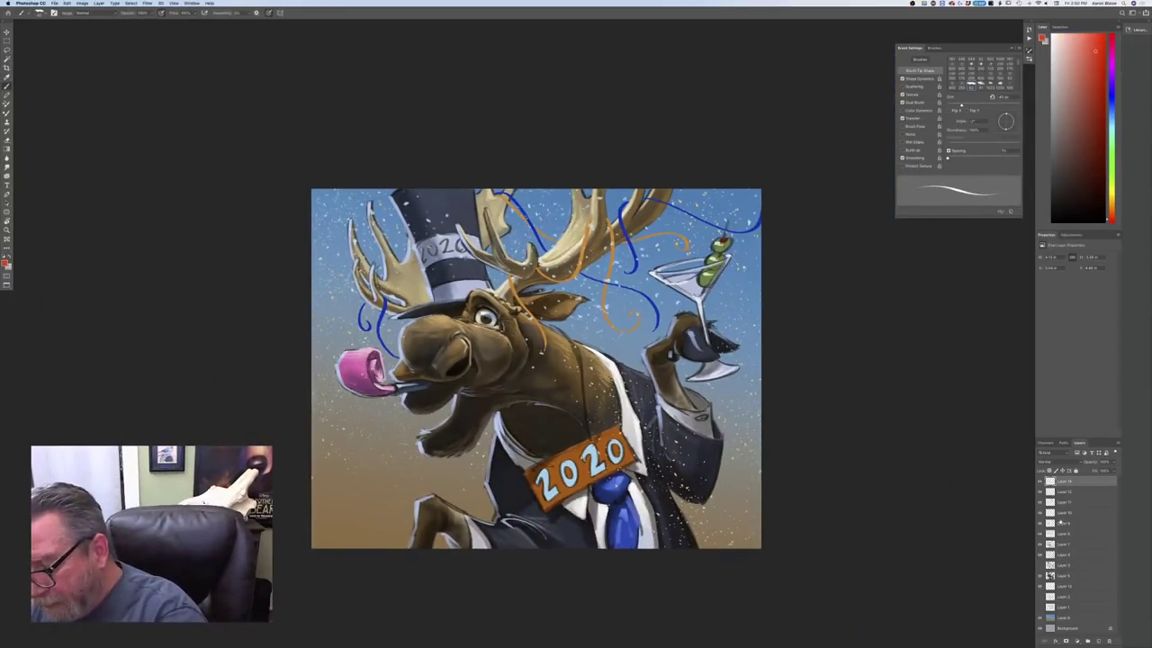
{"action": "left_click", "coordinate": [1063, 587]}
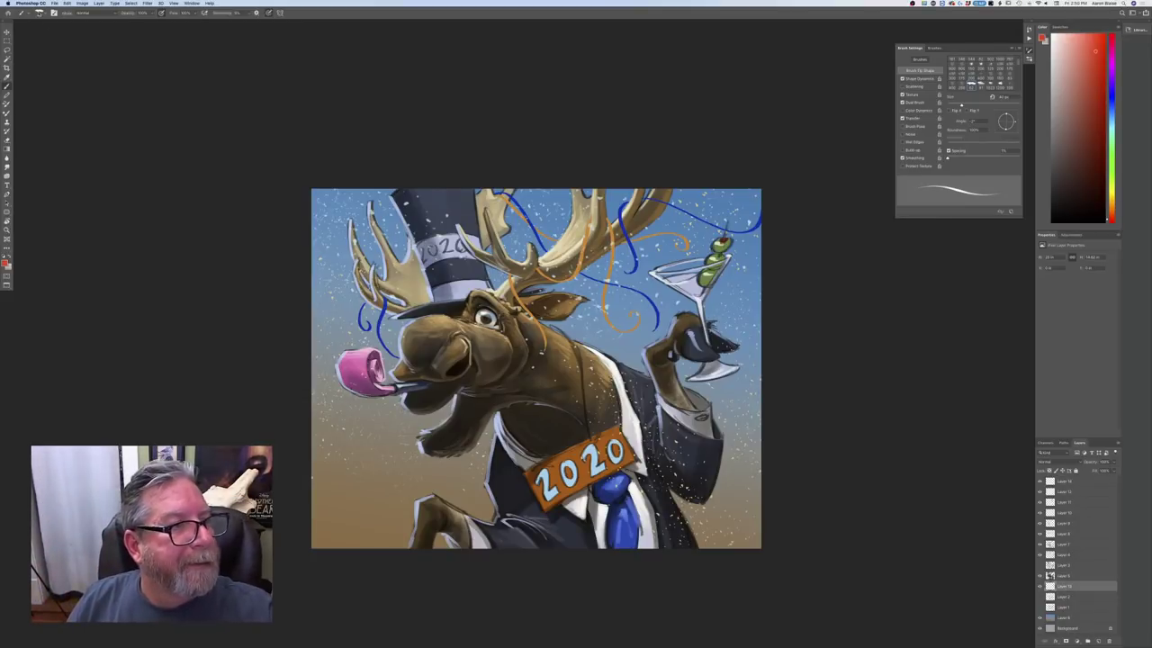
{"action": "left_click", "coordinate": [42, 12]}
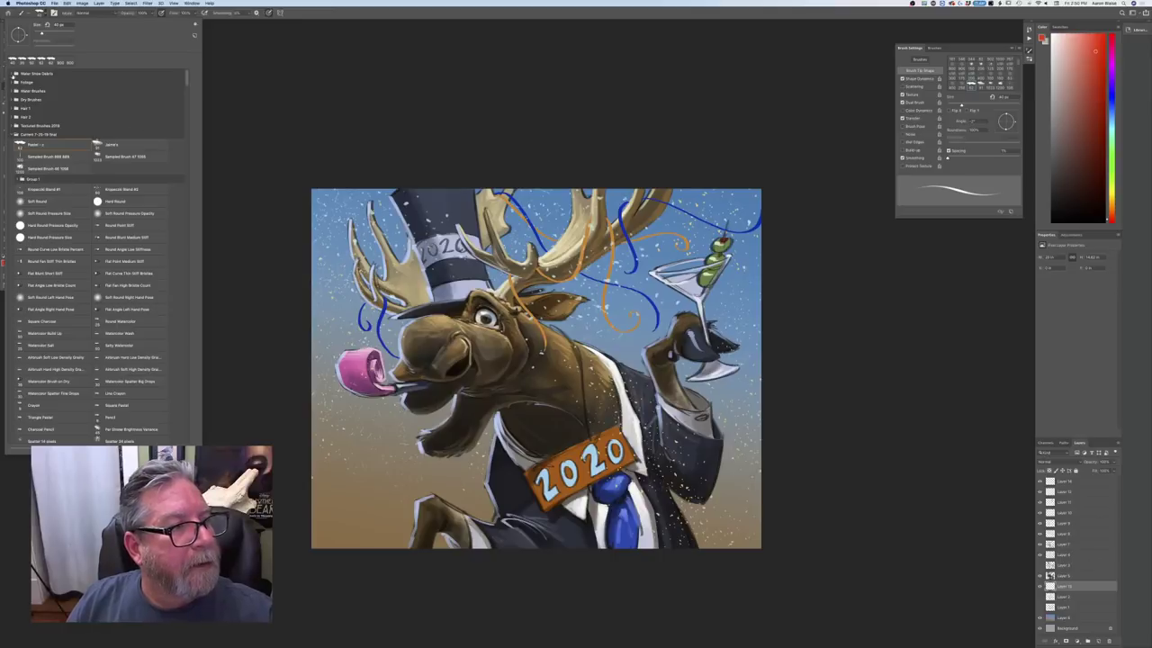
{"action": "left_click", "coordinate": [12, 74]}
{"action": "double_click", "coordinate": [108, 180]}
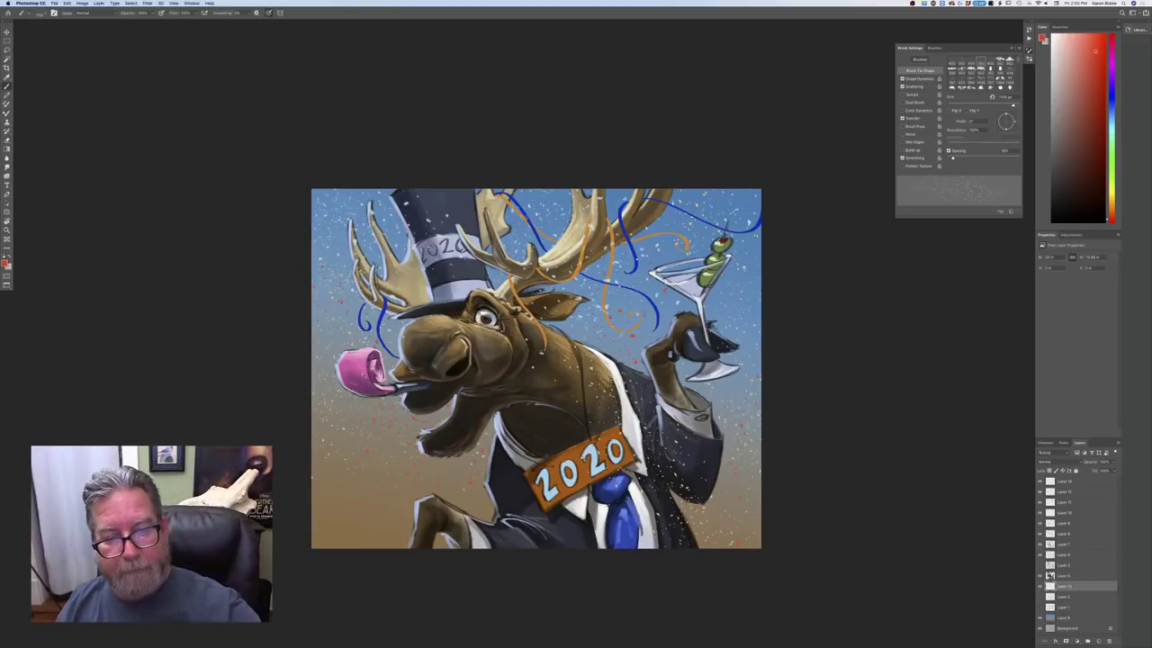
Set the foreground color to yellow and scatter specks across the background, plus over the moose on a new top layer
{"action": "left_click", "coordinate": [5, 261]}
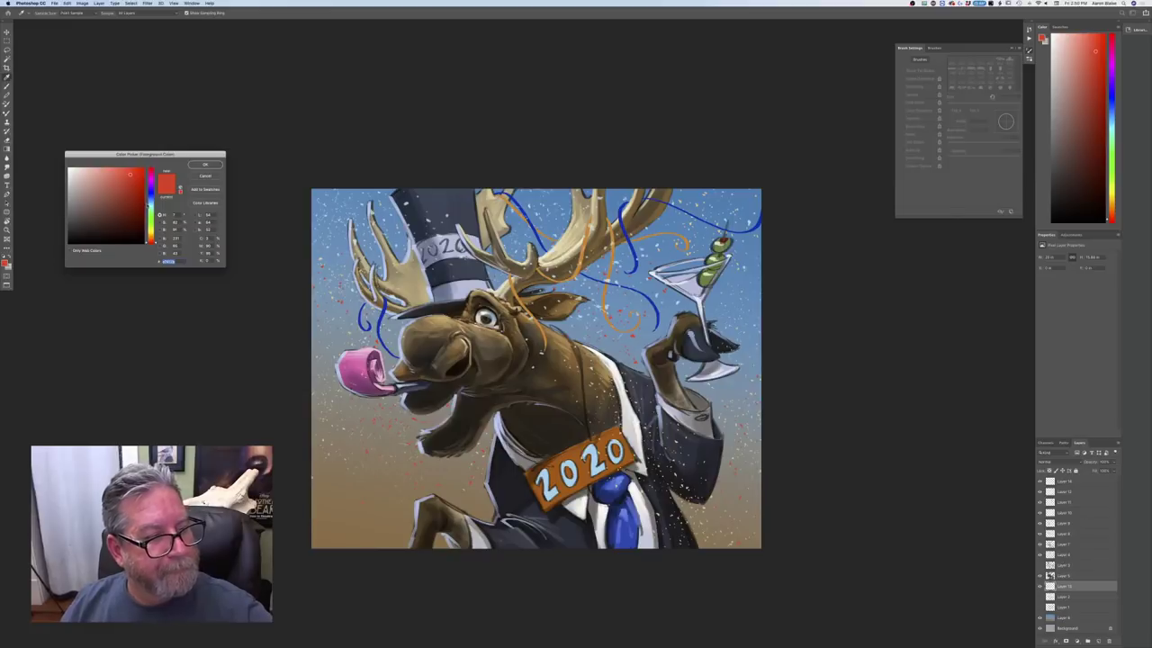
{"action": "left_click", "coordinate": [150, 201]}
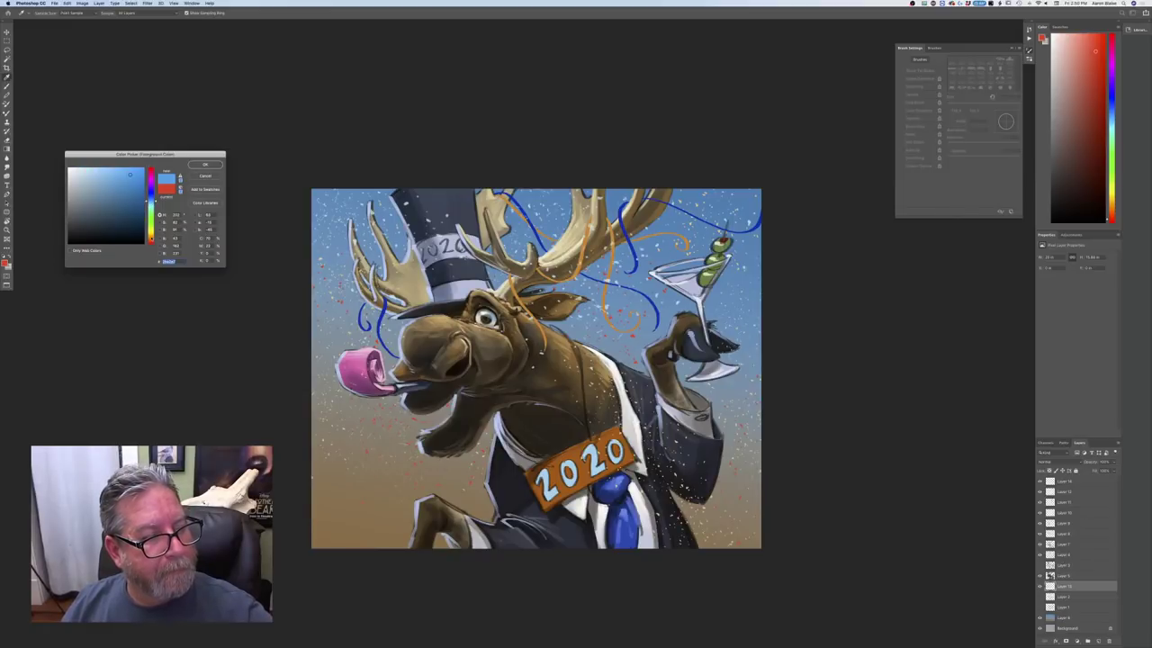
{"action": "left_click", "coordinate": [150, 235]}
{"action": "key", "text": "Return"}
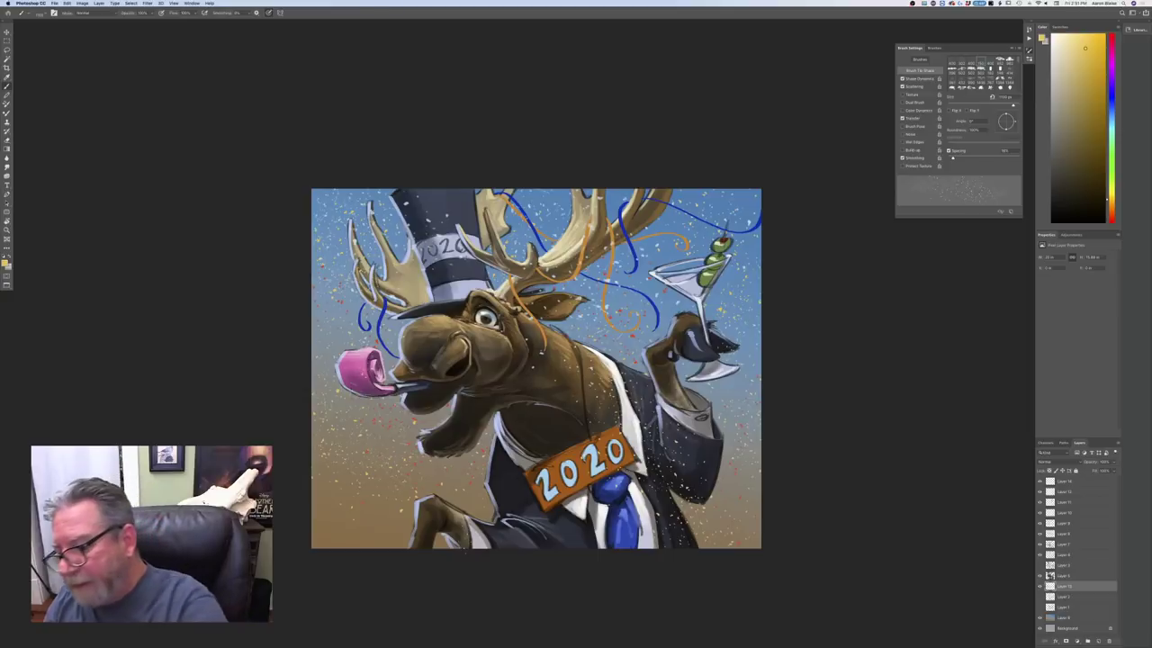
{"action": "left_click", "coordinate": [1095, 640]}
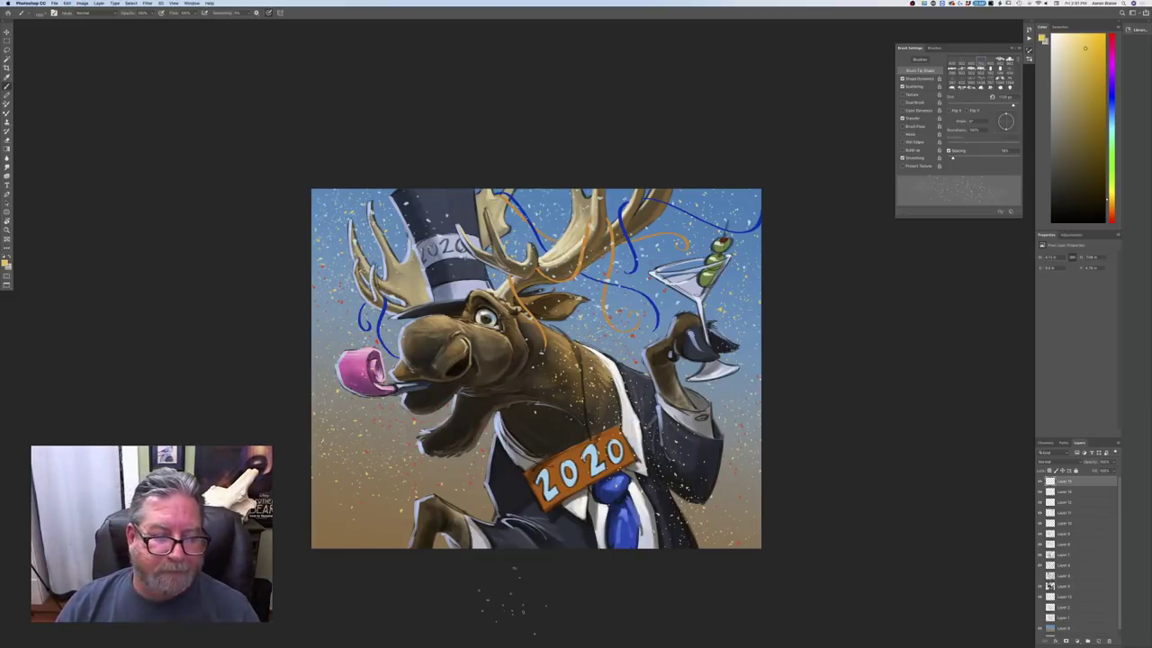
Sample the 2020 sign's orange, switch from the debris brush to a smooth-stroke brush and paint along the sign's upper edge on the Layer 14 layer
{"action": "left_click", "coordinate": [4, 263]}
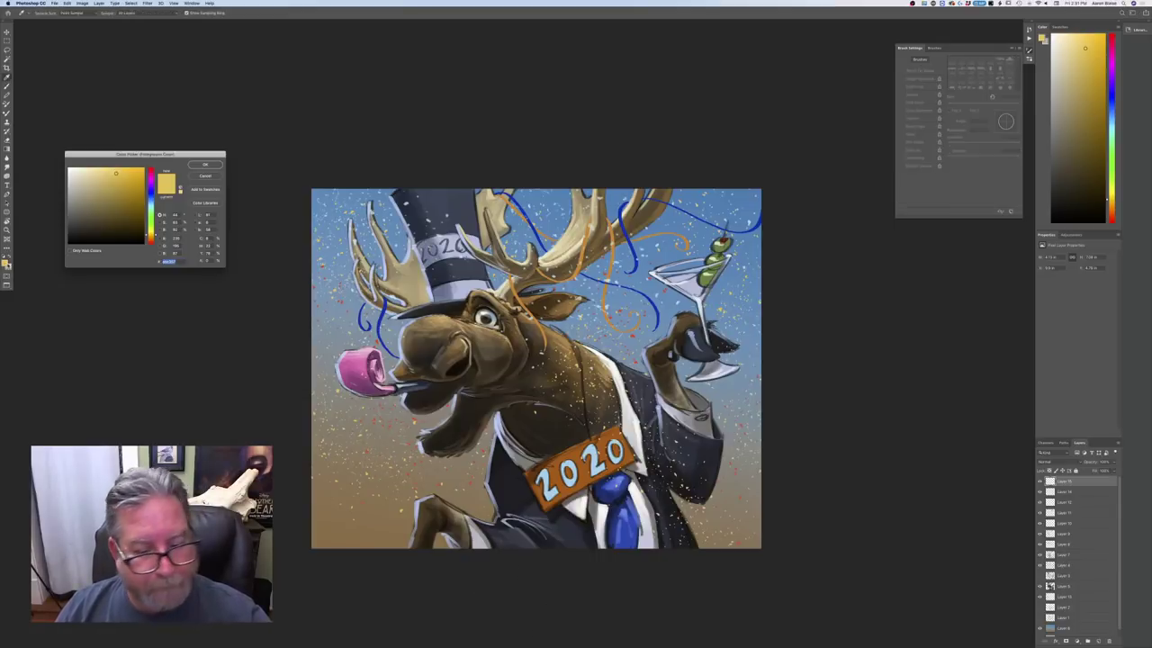
{"action": "left_click", "coordinate": [579, 469]}
{"action": "left_click", "coordinate": [130, 176]}
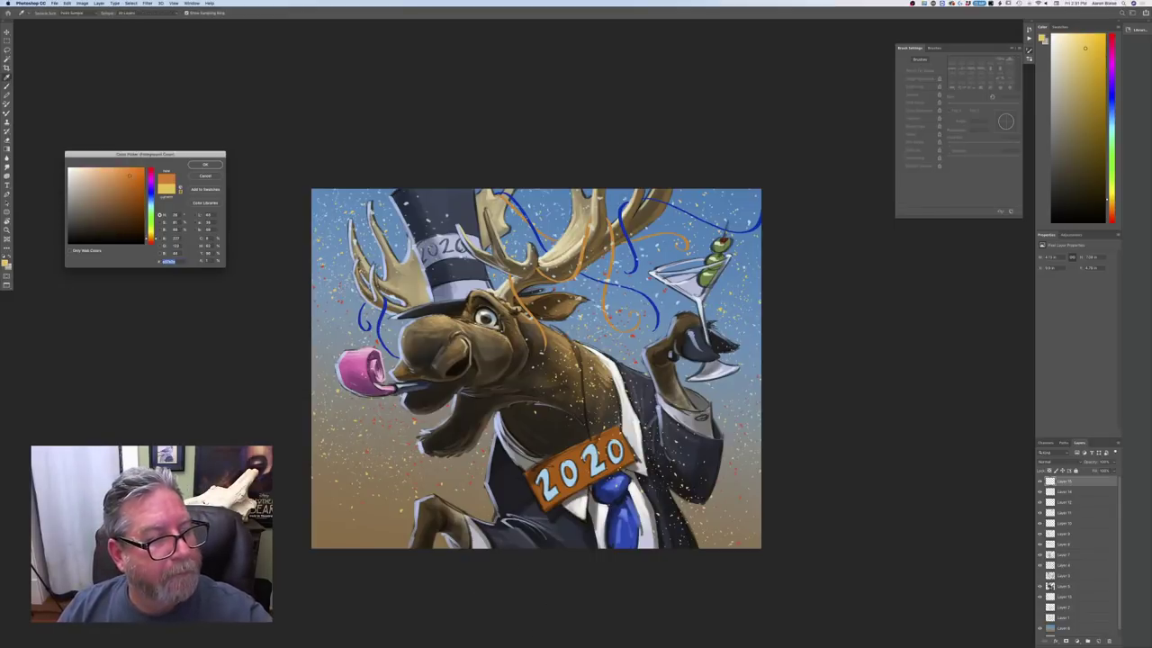
{"action": "left_click", "coordinate": [205, 165]}
{"action": "left_click", "coordinate": [33, 15]}
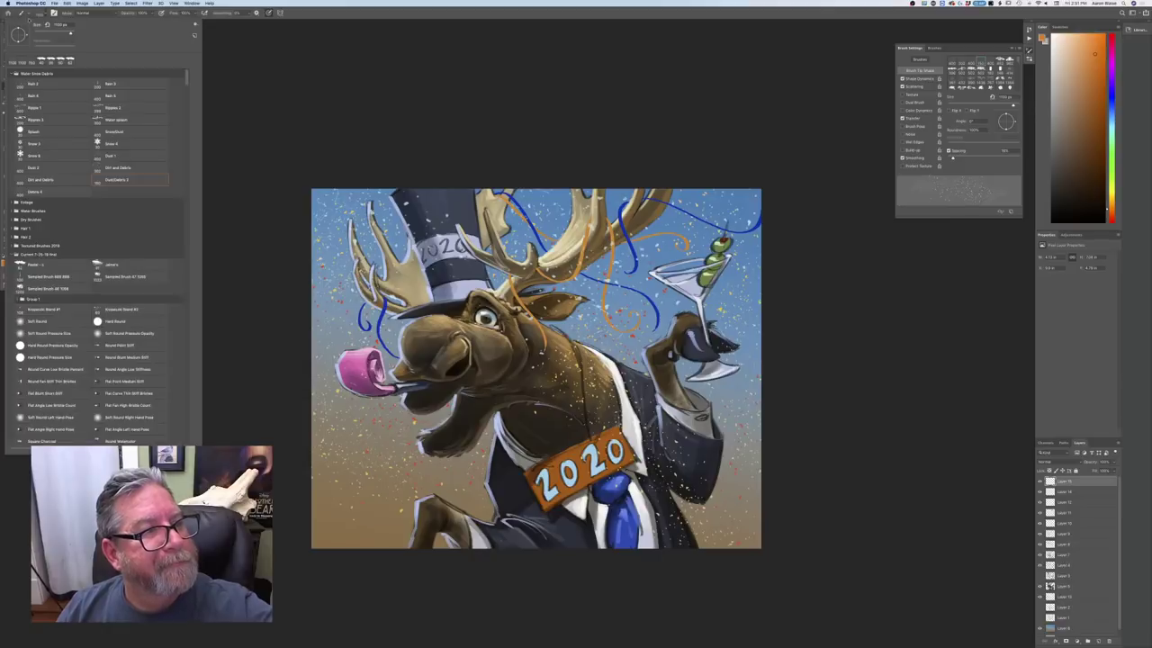
{"action": "left_click", "coordinate": [11, 73]}
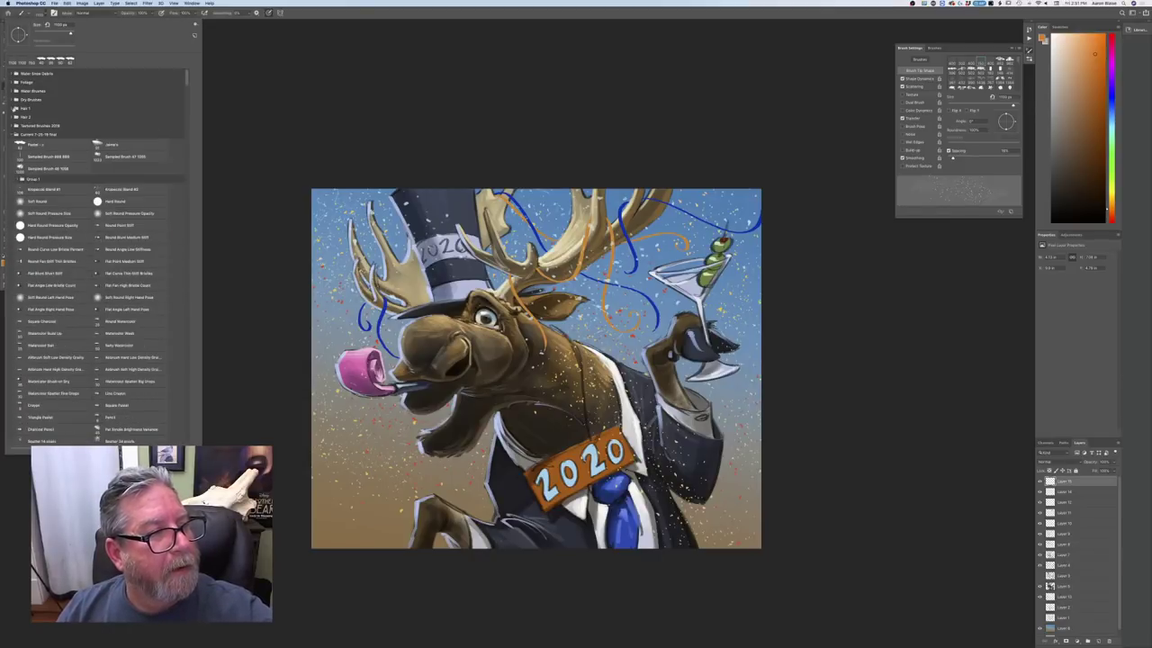
{"action": "left_click", "coordinate": [25, 148]}
{"action": "left_click", "coordinate": [299, 405]}
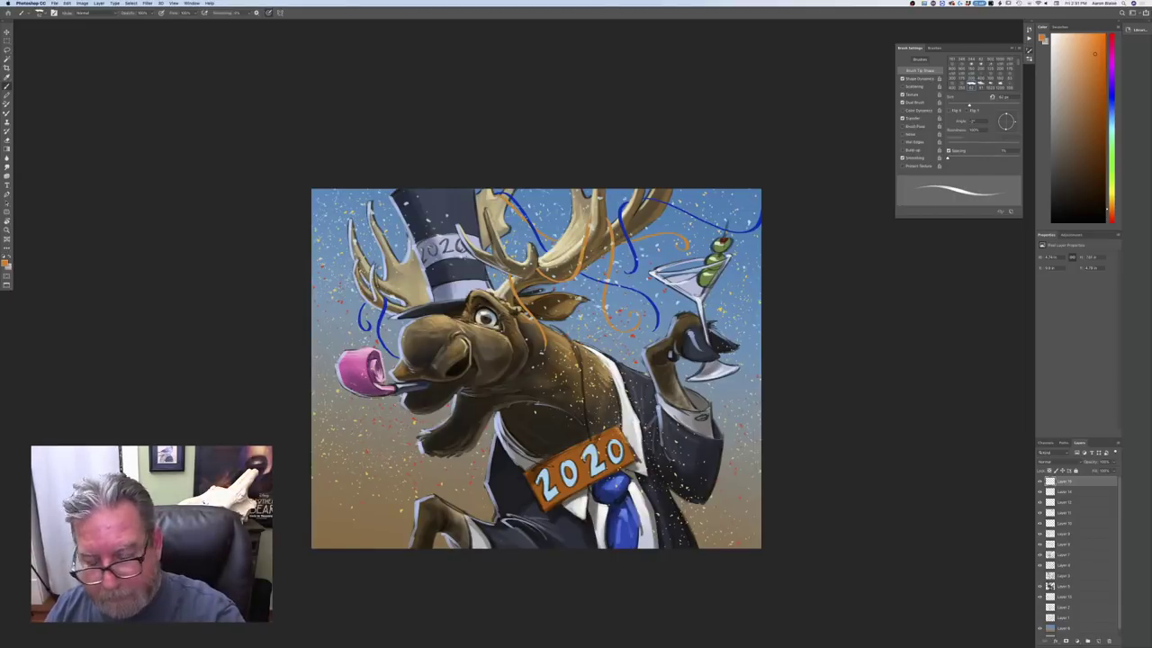
{"action": "left_click", "coordinate": [1057, 492]}
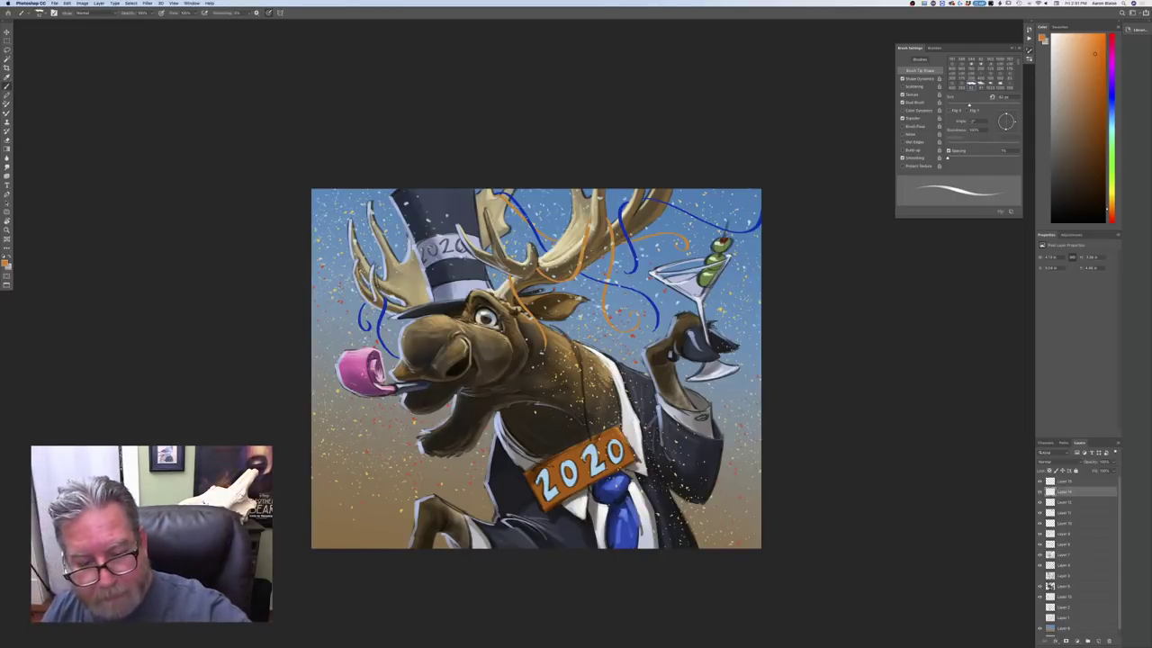
{"action": "left_click_drag", "start_coordinate": [599, 436], "coordinate": [615, 431]}
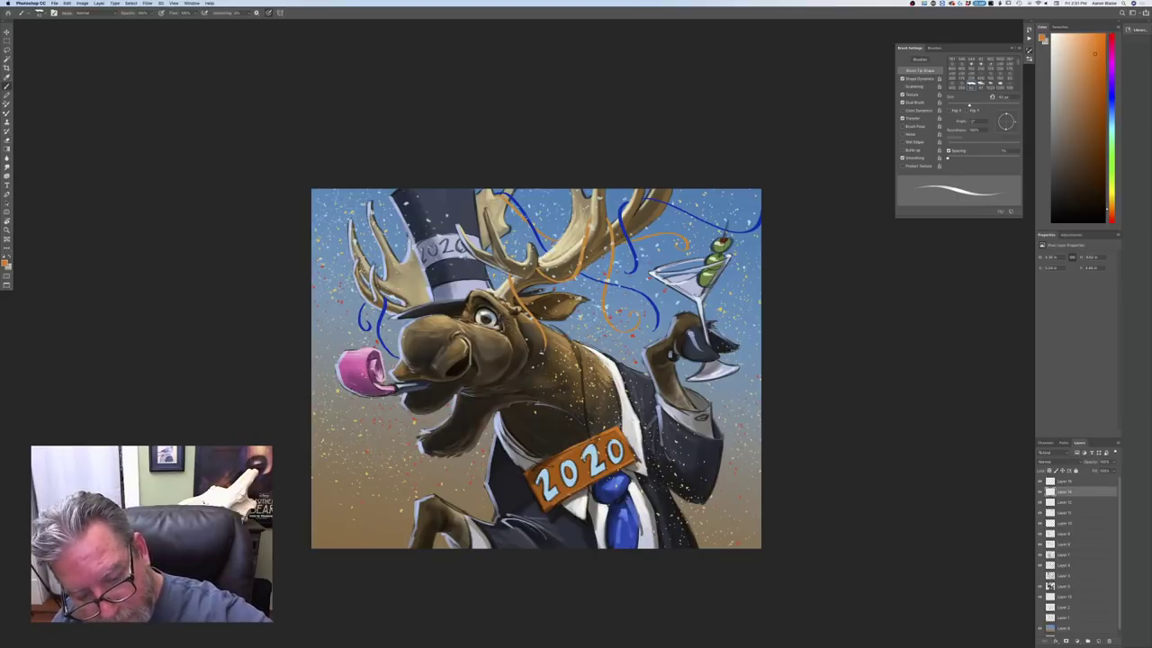
Set the foreground color to a near-white light blue and paint highlights on the digits of the 2020 sign with a smaller brush
{"action": "left_click", "coordinate": [4, 263]}
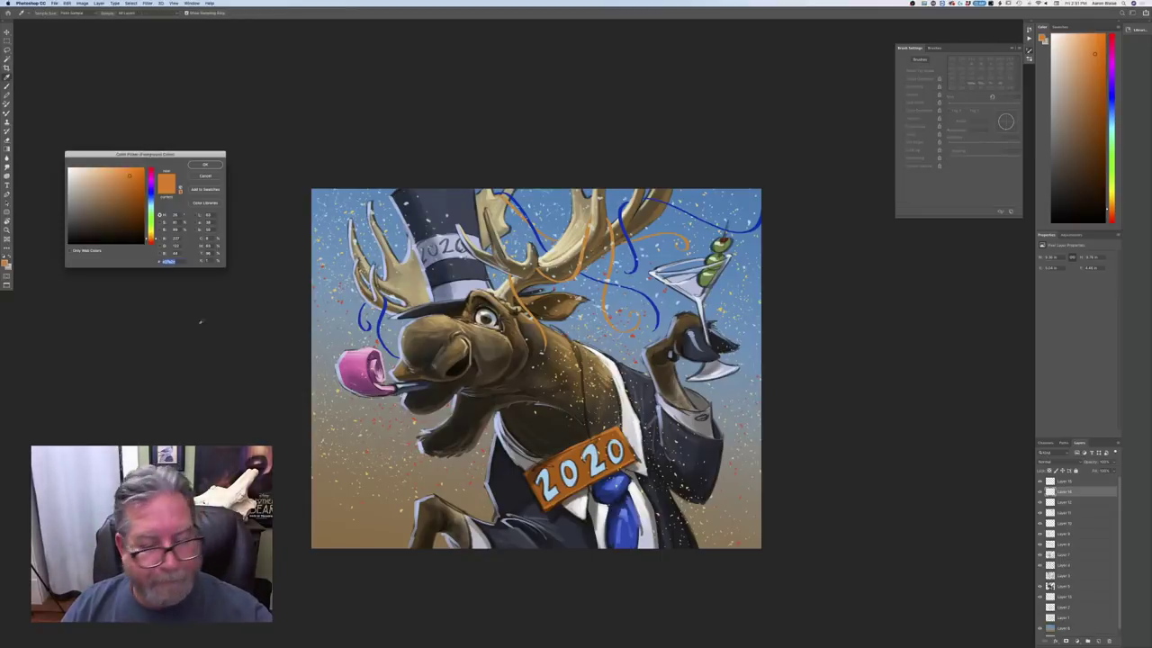
{"action": "left_click", "coordinate": [590, 464]}
{"action": "left_click", "coordinate": [78, 168]}
{"action": "left_click", "coordinate": [196, 164]}
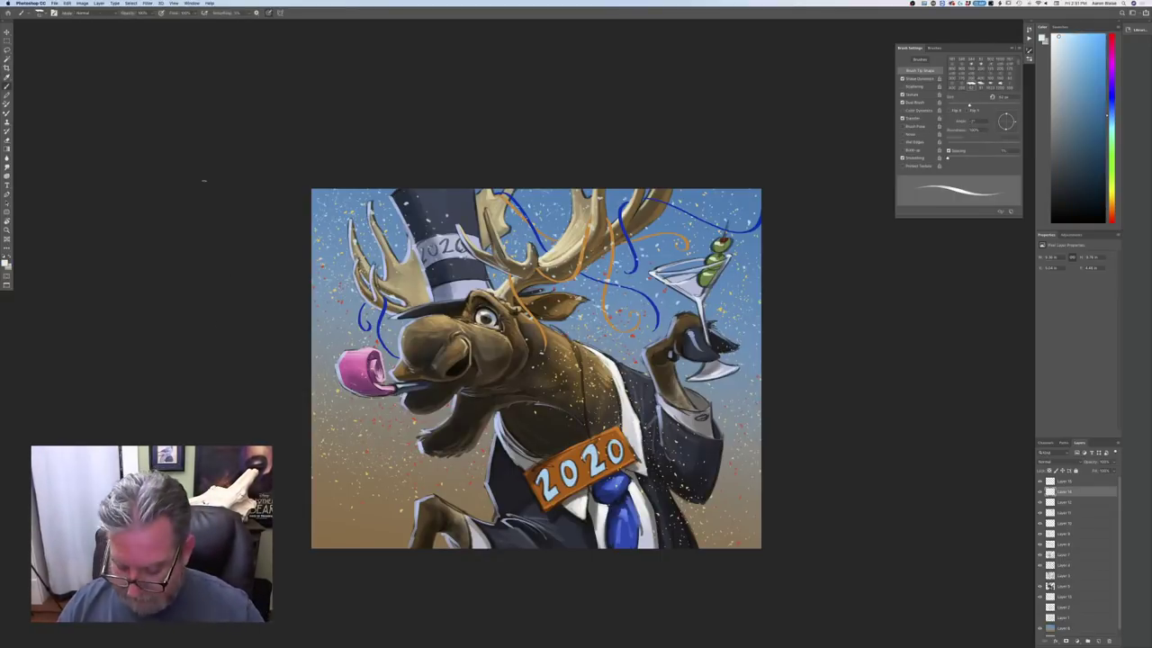
{"action": "key", "text": "super+plus"}
{"action": "key", "text": "super+plus"}
{"action": "mouse_move", "coordinate": [608, 562]}
{"action": "left_mouse_down"}
{"action": "mouse_move", "coordinate": [508, 339]}
{"action": "mouse_move", "coordinate": [515, 360]}
{"action": "mouse_move", "coordinate": [552, 326]}
{"action": "mouse_move", "coordinate": [563, 333]}
{"action": "mouse_move", "coordinate": [547, 353]}
{"action": "mouse_move", "coordinate": [559, 355]}
{"action": "mouse_move", "coordinate": [516, 337]}
{"action": "mouse_move", "coordinate": [511, 348]}
{"action": "mouse_move", "coordinate": [531, 376]}
{"action": "left_mouse_up"}
{"action": "key", "text": "["}
{"action": "key", "text": "["}
{"action": "mouse_move", "coordinate": [499, 336]}
{"action": "left_mouse_down"}
{"action": "mouse_move", "coordinate": [472, 369]}
{"action": "mouse_move", "coordinate": [477, 409]}
{"action": "left_mouse_up"}
{"action": "mouse_move", "coordinate": [458, 365]}
{"action": "left_mouse_down"}
{"action": "mouse_move", "coordinate": [450, 387]}
{"action": "mouse_move", "coordinate": [470, 401]}
{"action": "mouse_move", "coordinate": [418, 394]}
{"action": "mouse_move", "coordinate": [437, 427]}
{"action": "left_mouse_up"}
{"action": "key", "text": "["}
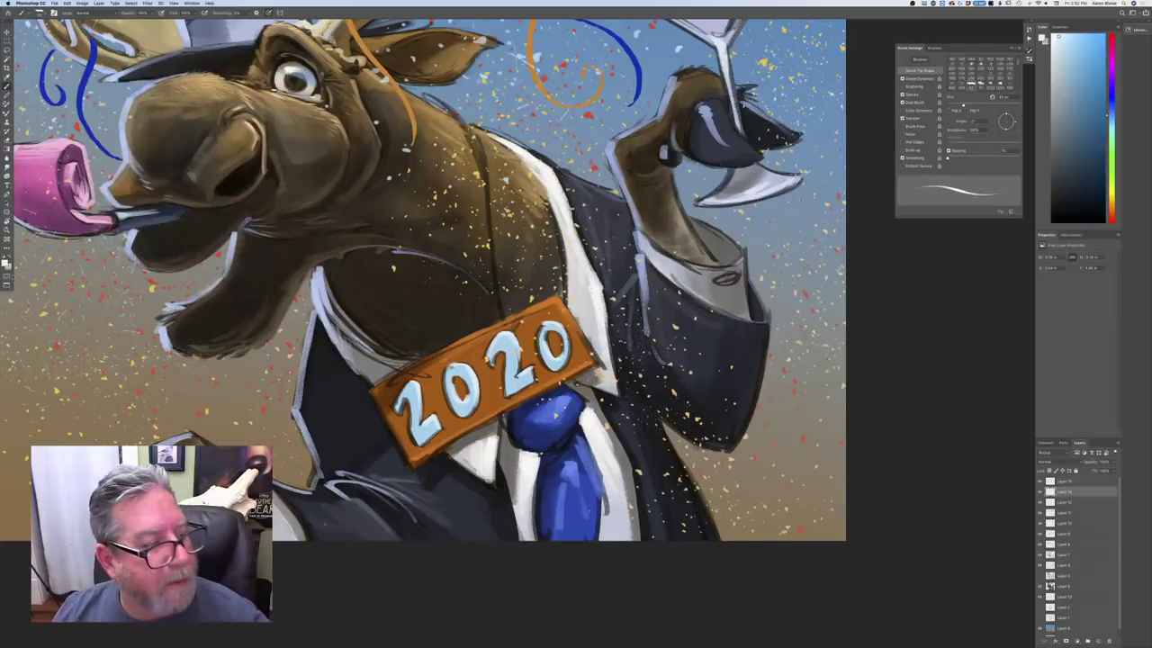
Set the foreground color to a light yellow-orange based on the sign's orange and paint highlights along the sign's edges on the topmost layer
{"action": "left_click", "coordinate": [5, 263]}
{"action": "left_click", "coordinate": [467, 392]}
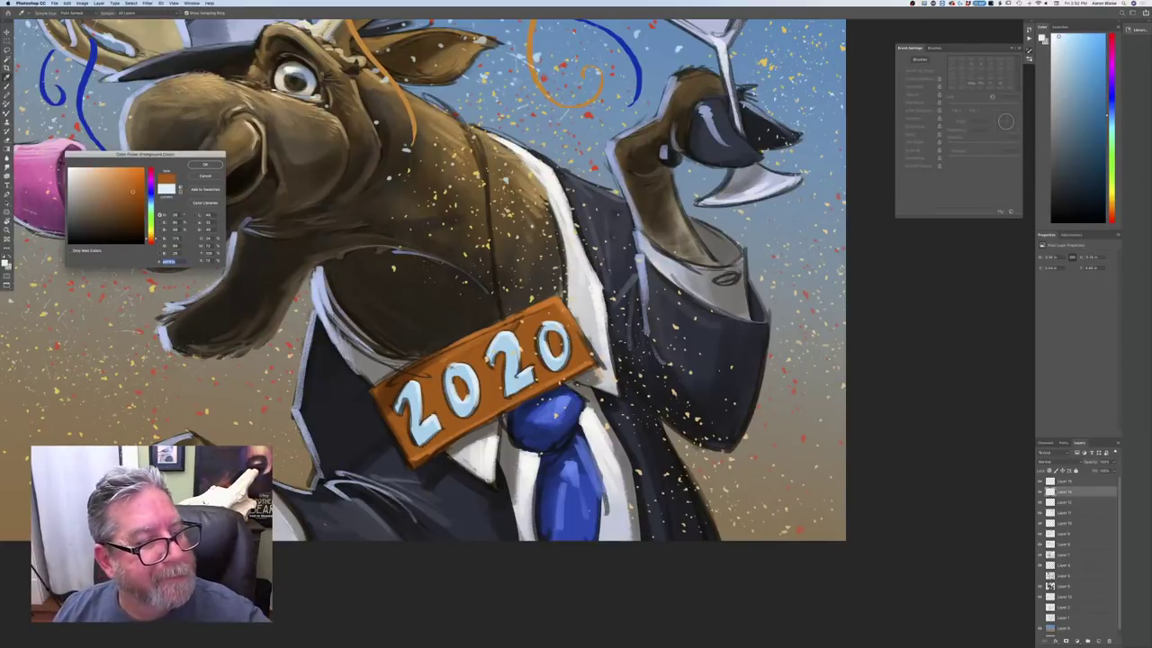
{"action": "key", "text": "Return"}
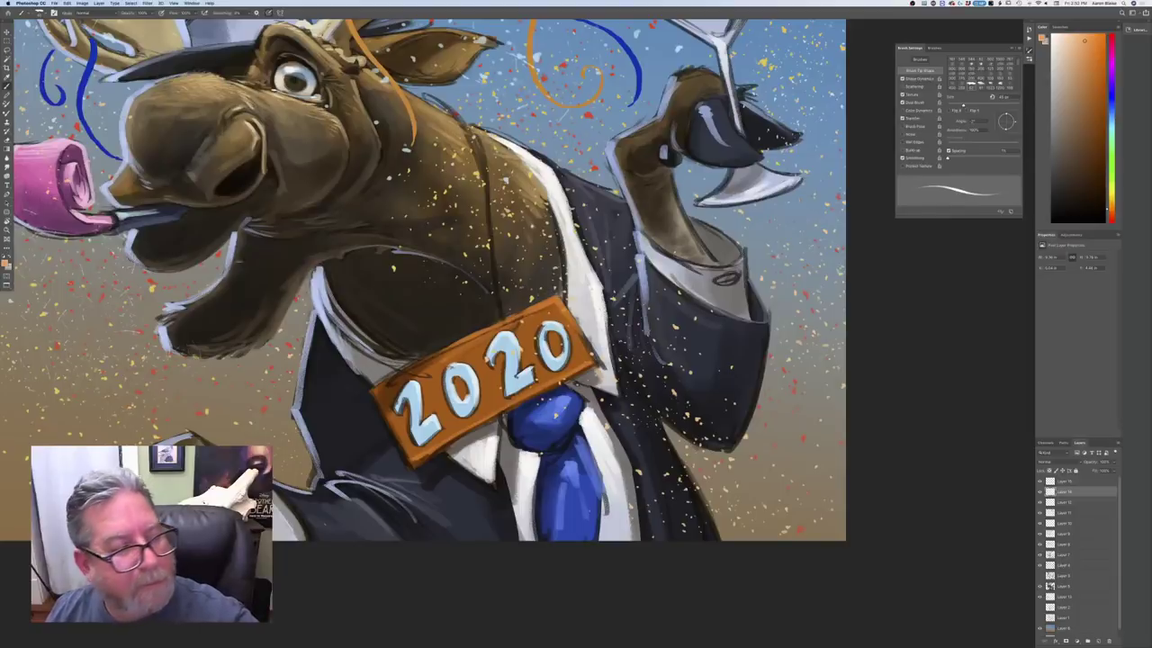
{"action": "left_click", "coordinate": [5, 259]}
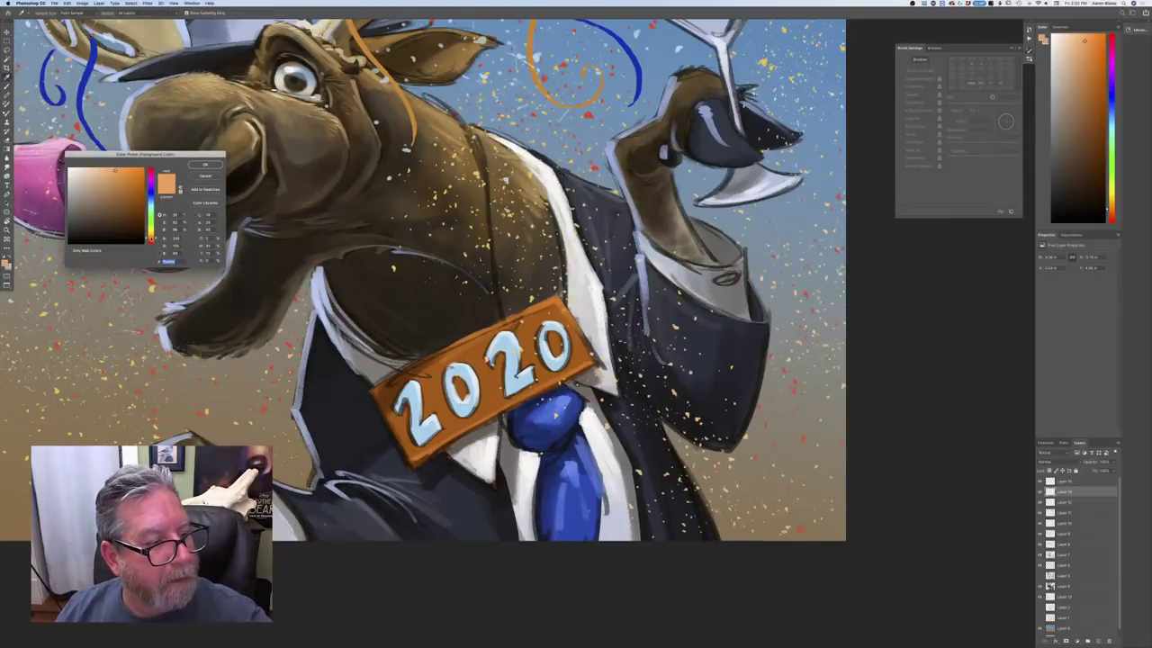
{"action": "left_click_drag", "start_coordinate": [151, 238], "coordinate": [152, 235]}
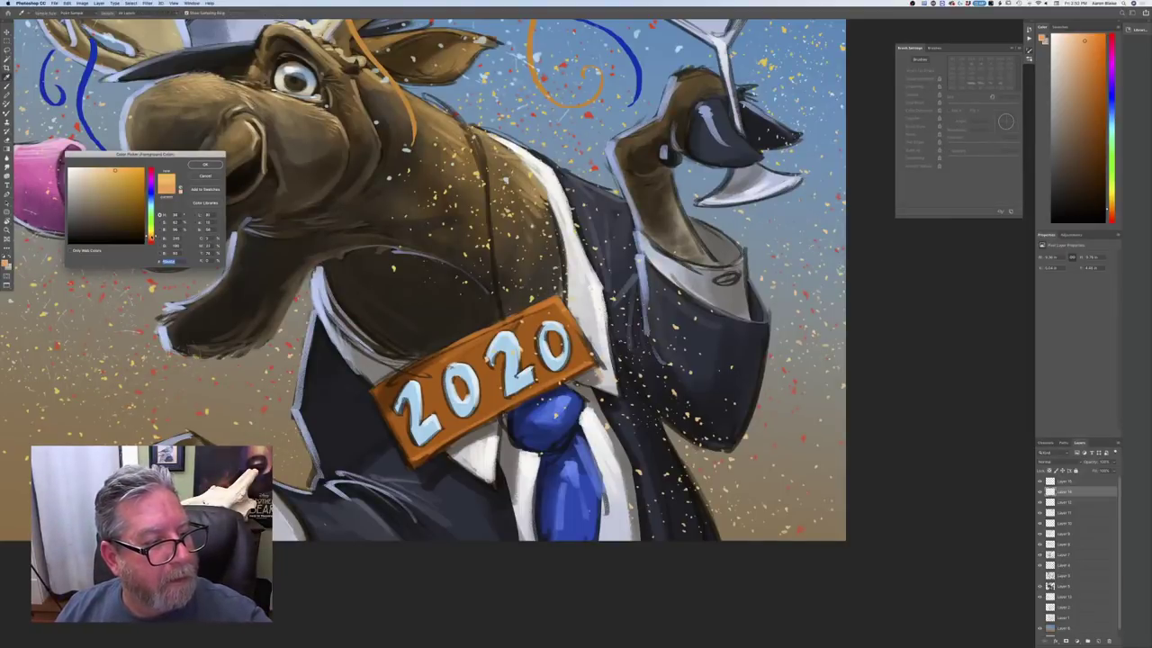
{"action": "left_click", "coordinate": [197, 169]}
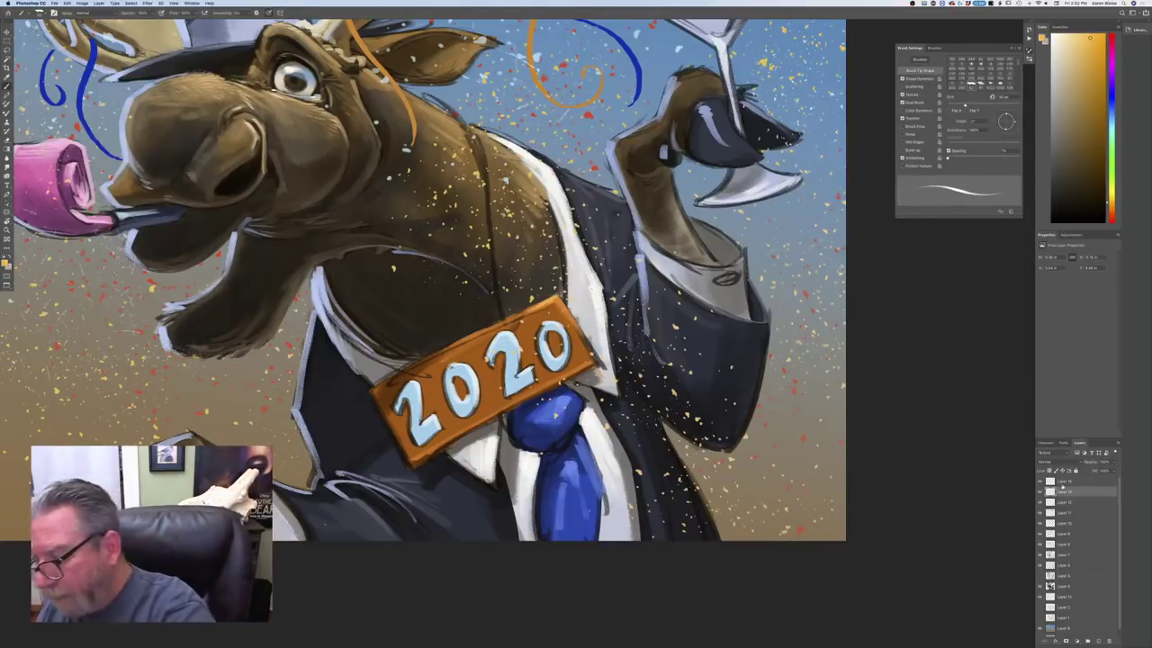
{"action": "left_click", "coordinate": [1063, 482]}
{"action": "left_click_drag", "start_coordinate": [556, 301], "coordinate": [583, 340]}
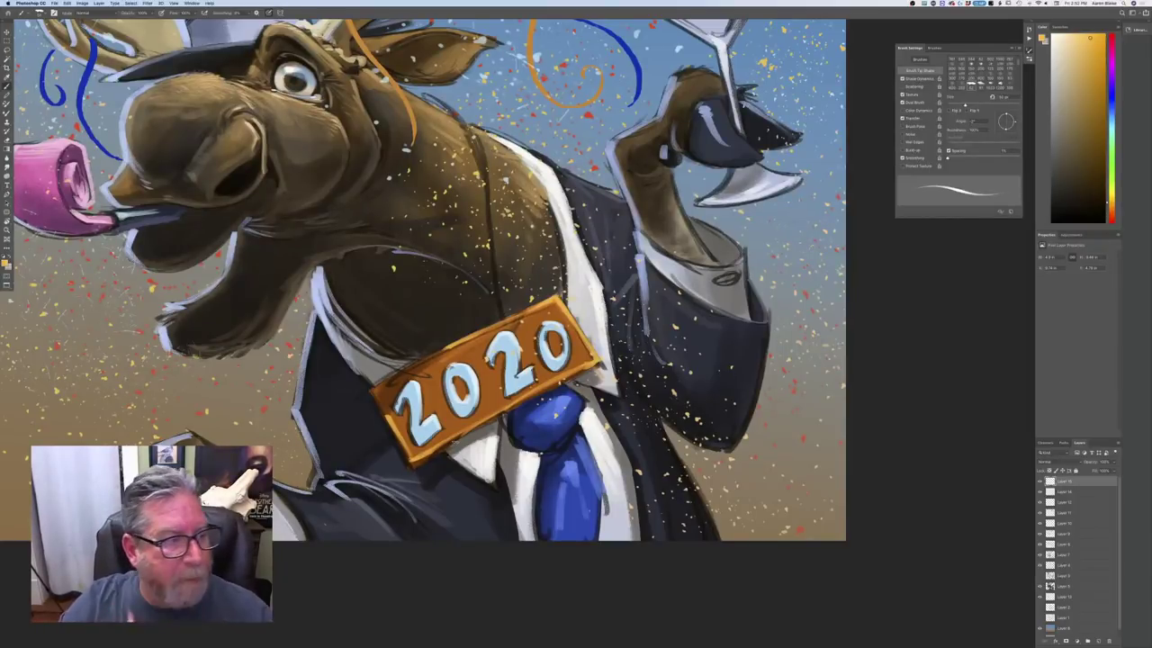
Sample a dark brown beside the 2020 sign and adjust the foreground color to a warmer, brighter orange-brown
{"action": "left_click", "coordinate": [5, 263]}
{"action": "left_click", "coordinate": [577, 384]}
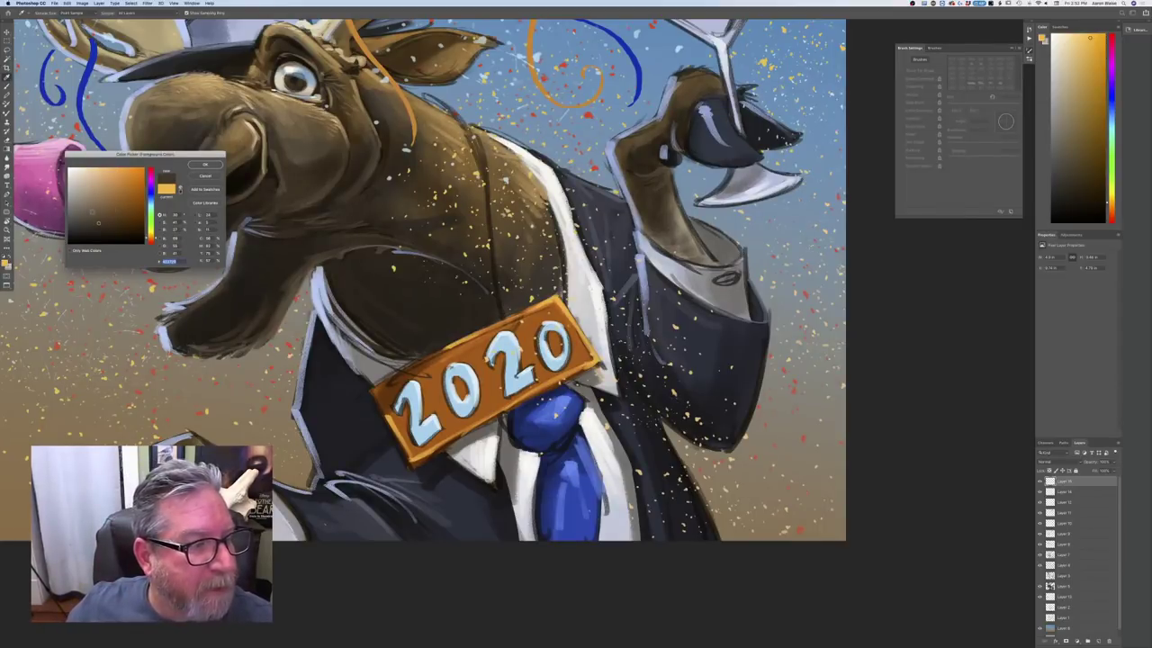
{"action": "left_click", "coordinate": [203, 164]}
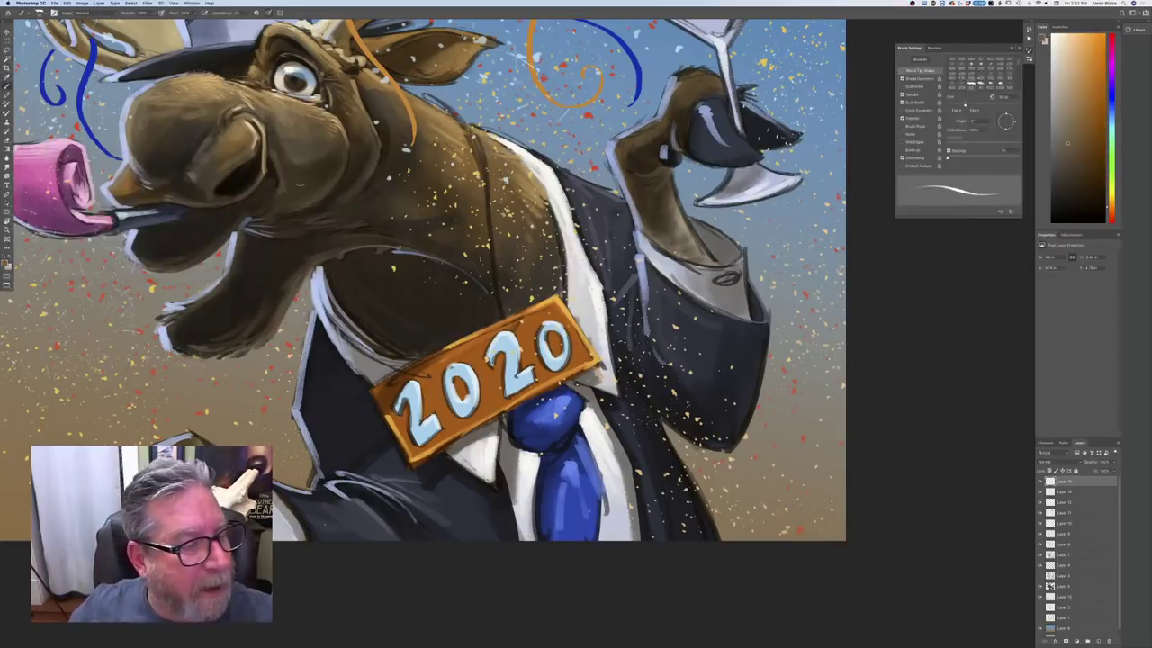
{"action": "left_click", "coordinate": [5, 261]}
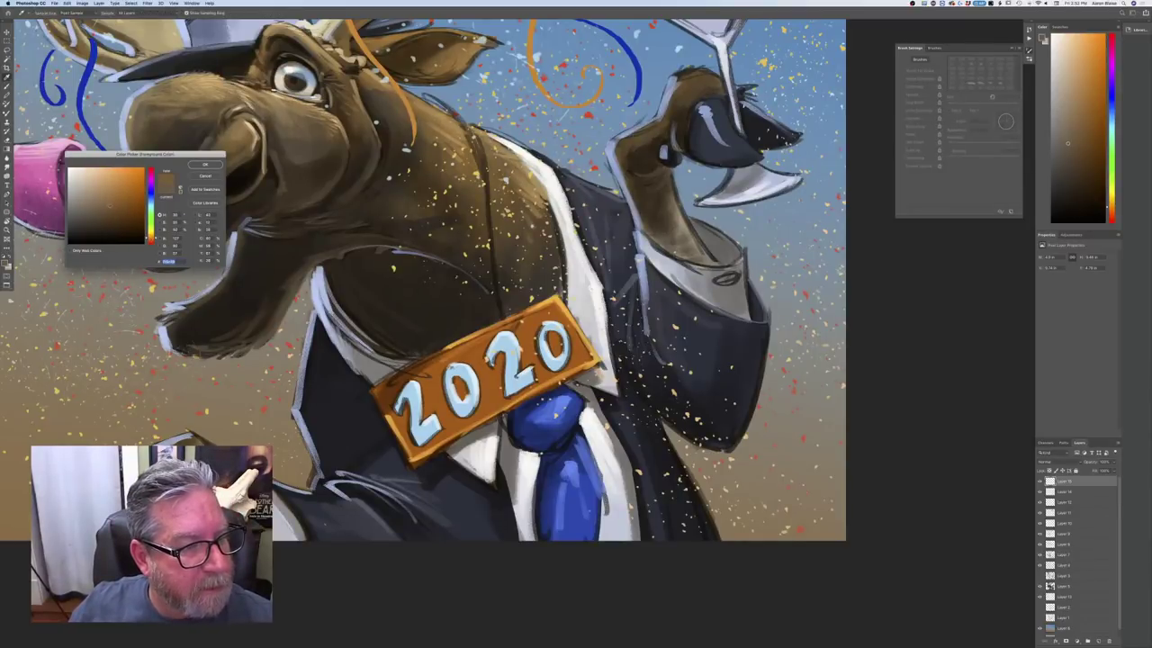
{"action": "left_click", "coordinate": [204, 165]}
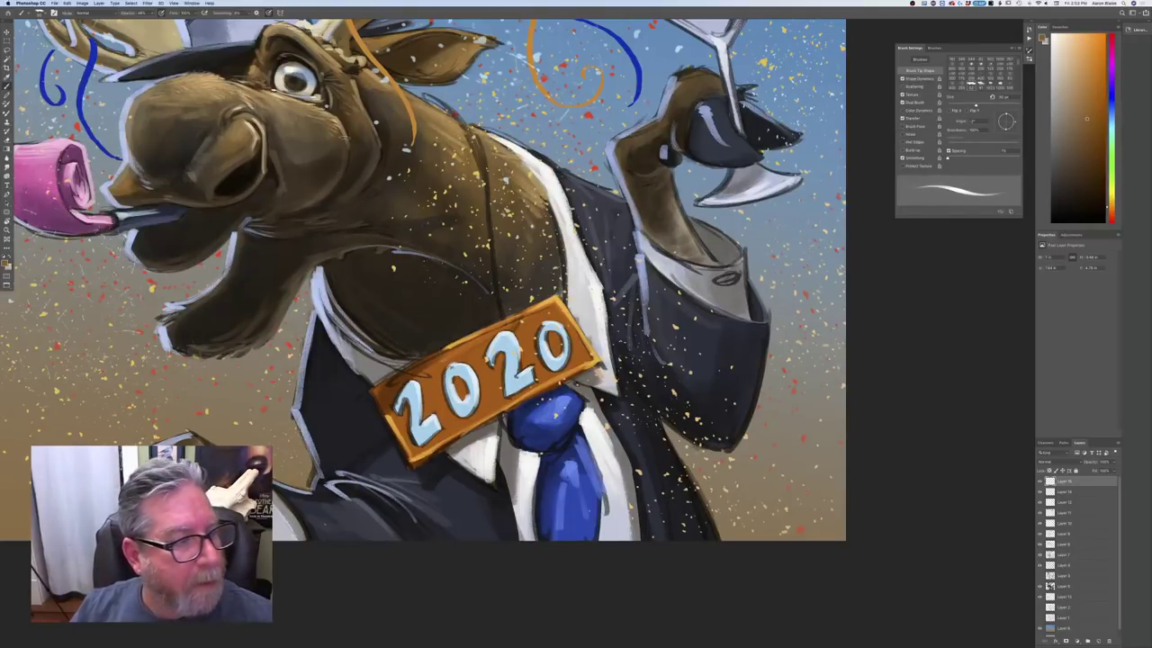
{"action": "left_click", "coordinate": [4, 261]}
{"action": "left_click", "coordinate": [123, 196]}
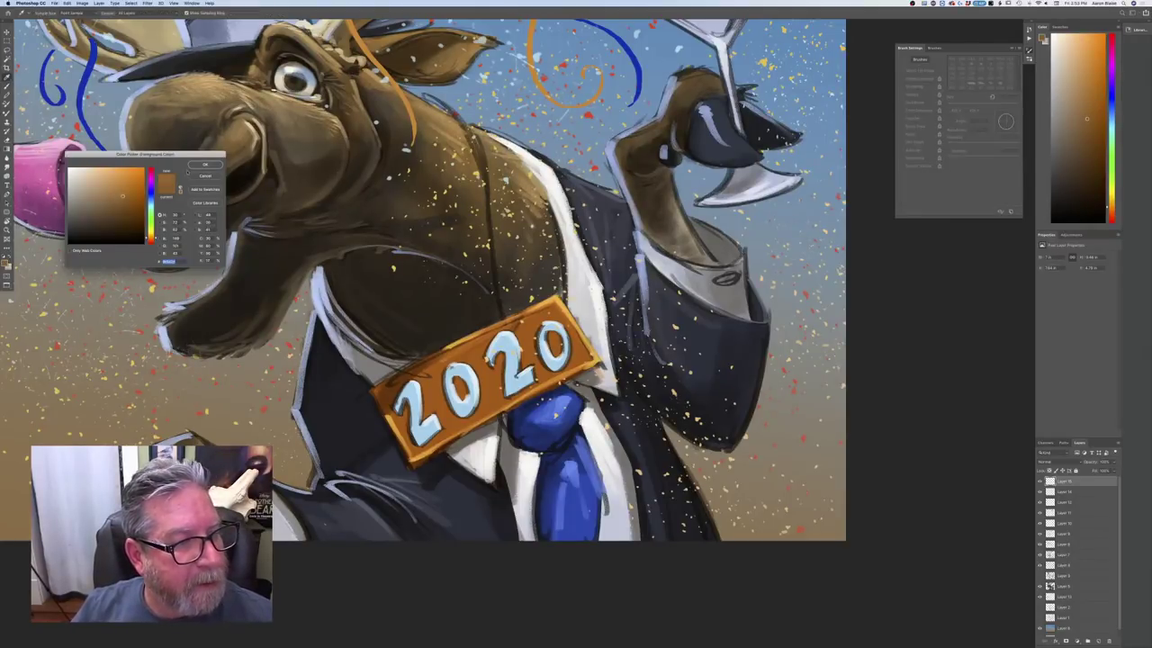
{"action": "left_click", "coordinate": [205, 165]}
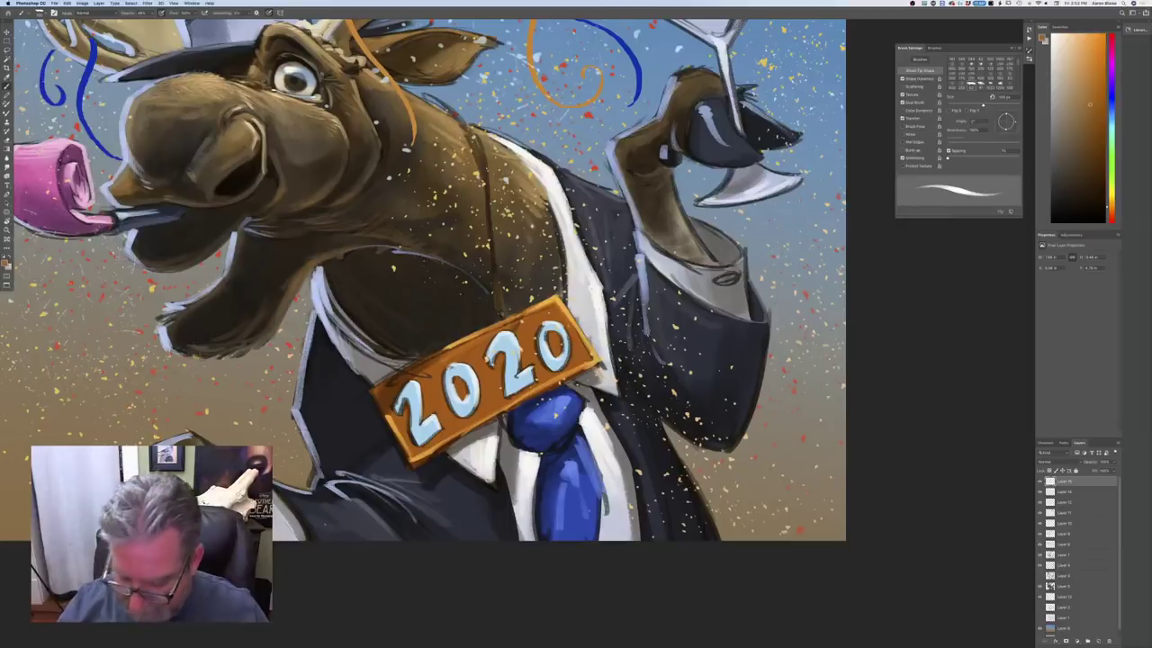
Paint warm orange-brown strokes on the underside of the moose's jaw and reduce the brush size
{"action": "key", "text": "ctrl+minus"}
{"action": "key", "text": "ctrl+minus"}
{"action": "key", "text": "ctrl+minus"}
{"action": "key", "text": "super+plus"}
{"action": "key", "text": "super+plus"}
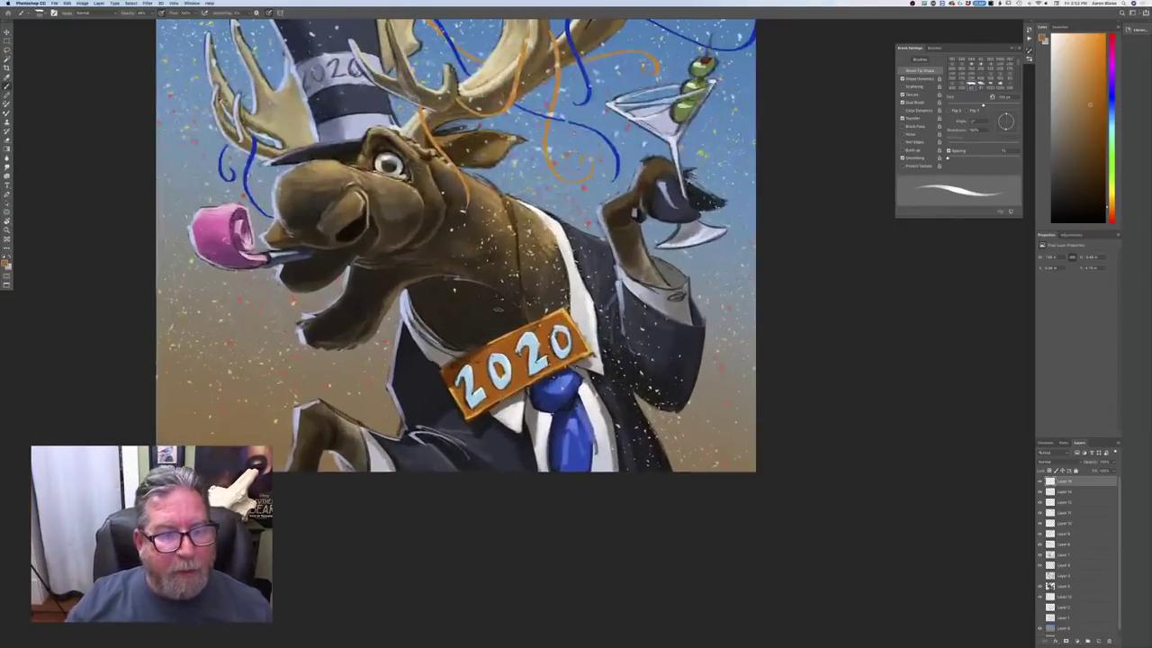
{"action": "left_click_drag", "start_coordinate": [323, 282], "coordinate": [353, 257]}
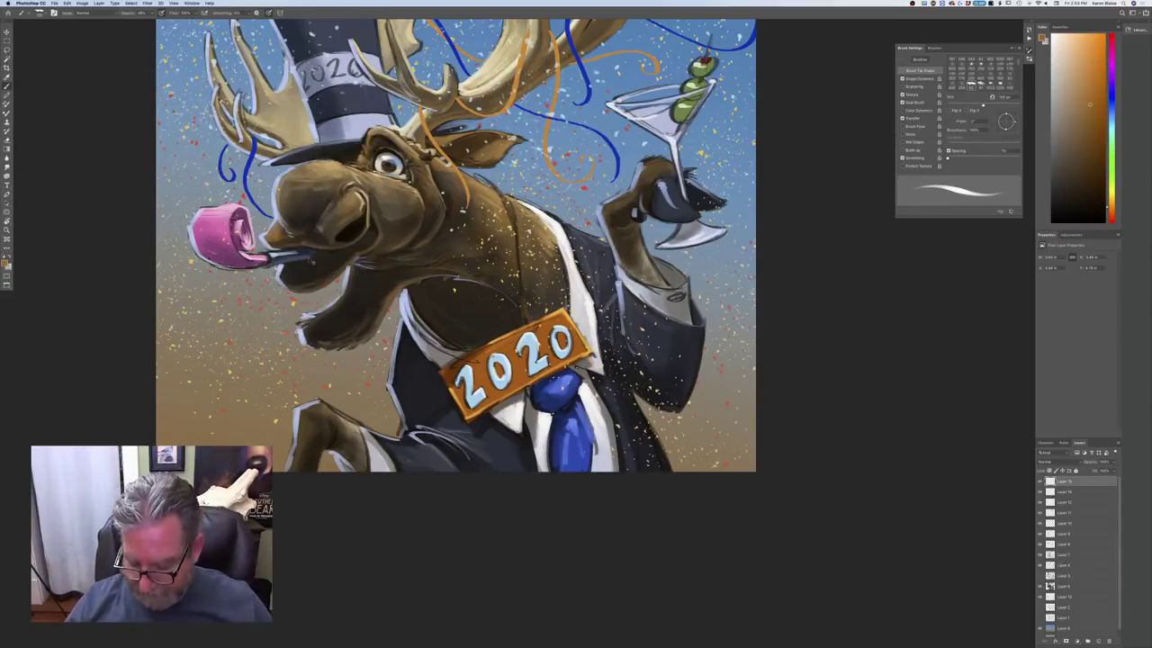
{"action": "key", "text": "super+minus"}
{"action": "key", "text": "super+minus"}
{"action": "scroll", "coordinate": [310, 260], "scroll_direction": "up", "scroll_amount": 5}
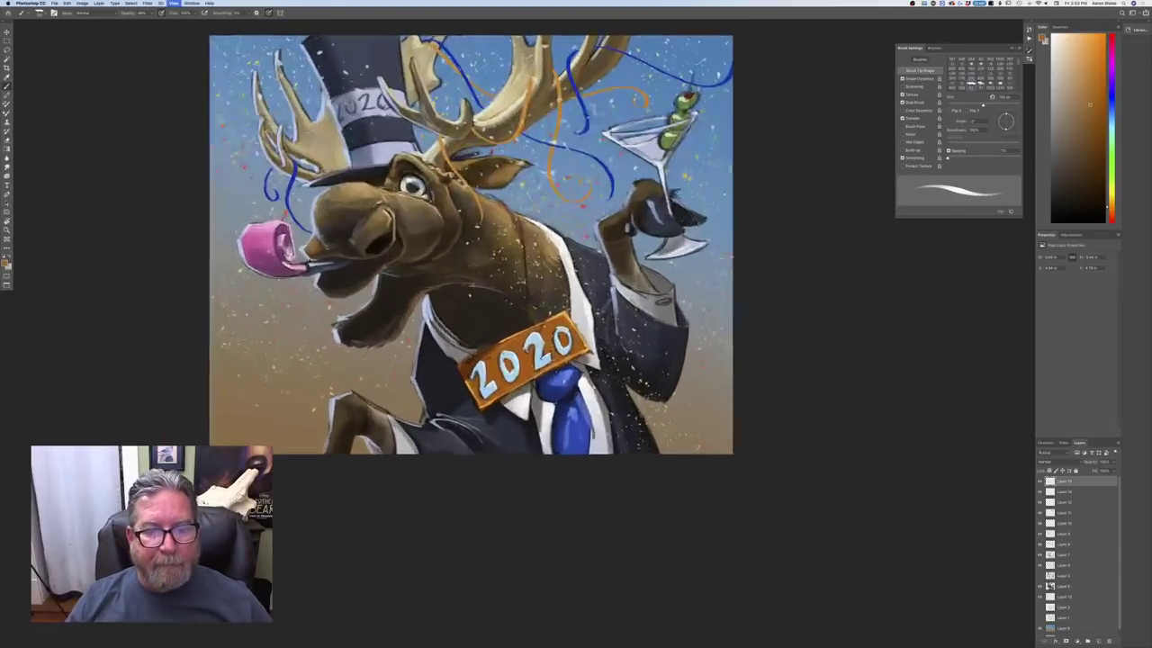
{"action": "key", "text": "["}
{"action": "key", "text": "["}
{"action": "key", "text": "["}
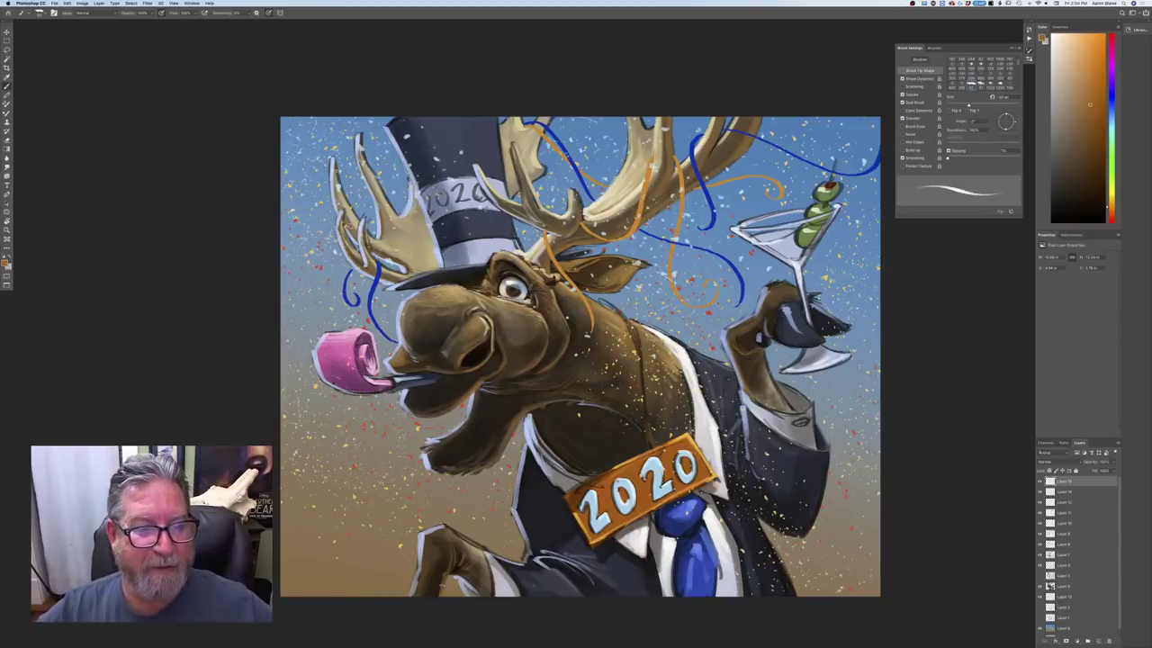
Set the foreground color to a pale yellowish cream
{"action": "left_click", "coordinate": [5, 262]}
{"action": "left_click", "coordinate": [151, 234]}
{"action": "left_click", "coordinate": [89, 177]}
{"action": "key", "text": "Return"}
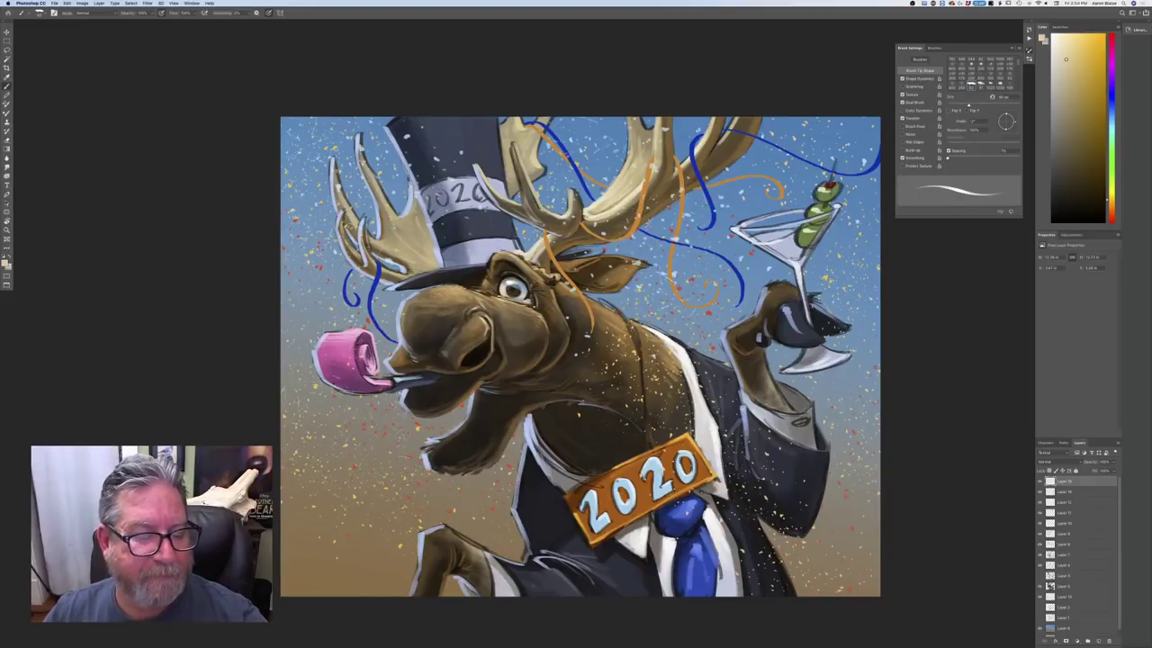
Set the foreground color to a dark magenta and paint over the 2020 lettering on the top hat's band
{"action": "left_click", "coordinate": [5, 261]}
{"action": "left_click", "coordinate": [70, 228]}
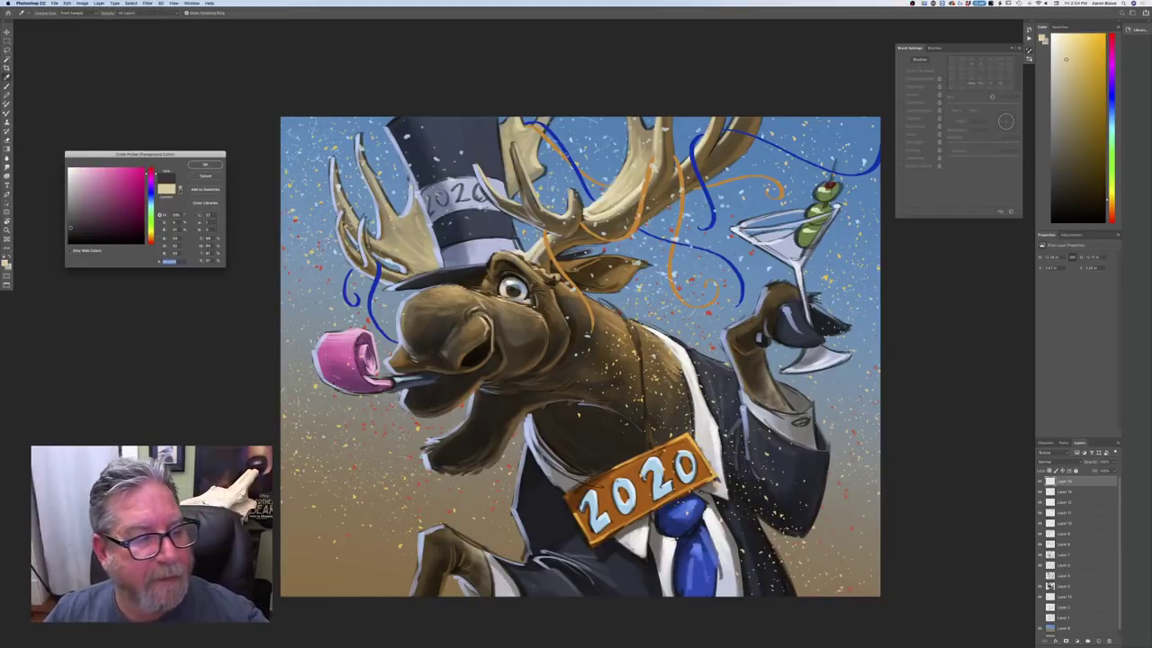
{"action": "left_click", "coordinate": [137, 215]}
{"action": "key", "text": "Return"}
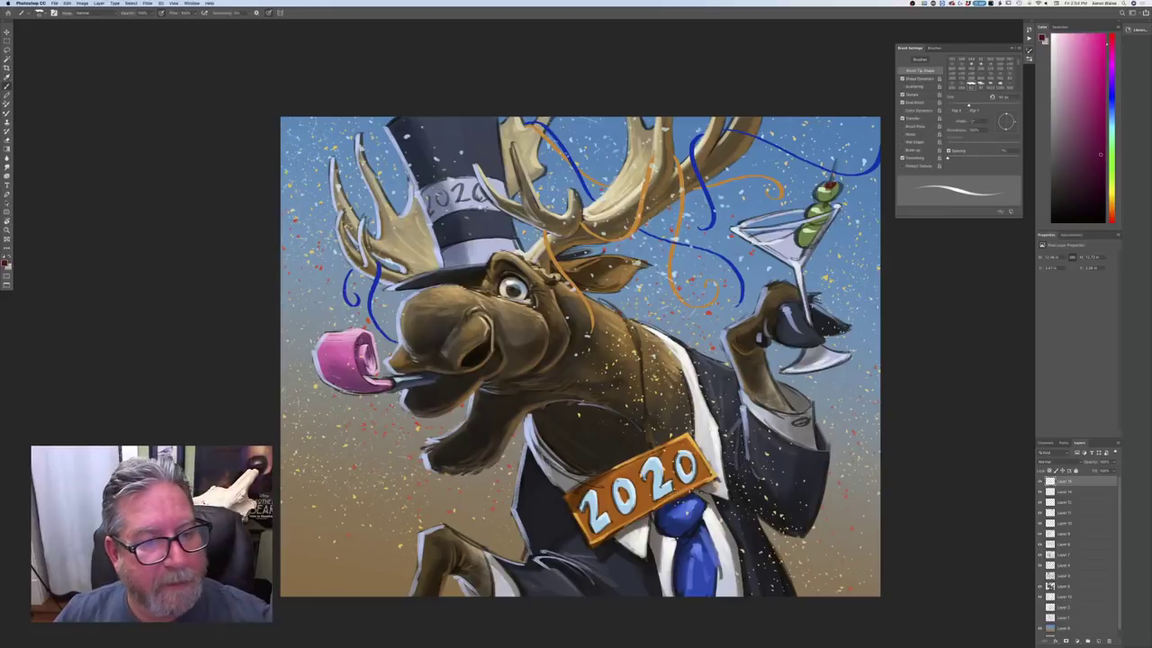
{"action": "mouse_move", "coordinate": [423, 195]}
{"action": "left_mouse_down"}
{"action": "mouse_move", "coordinate": [436, 218]}
{"action": "mouse_move", "coordinate": [482, 199]}
{"action": "left_mouse_up"}
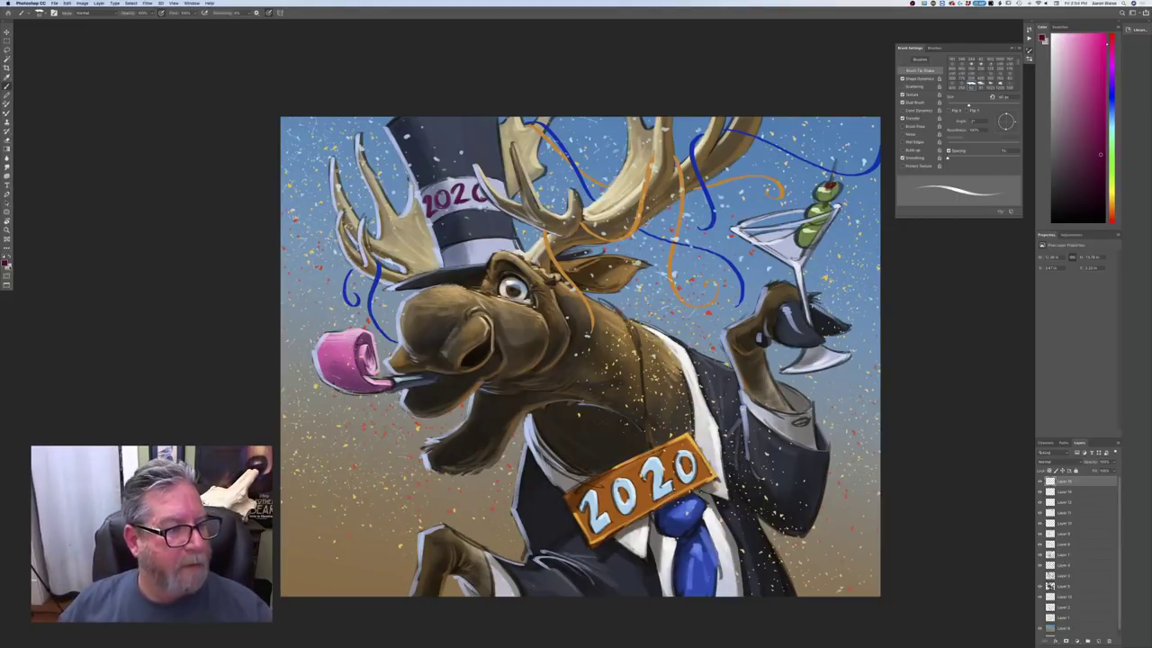
Paint a pale blue rim light along the top hat's side edge and lighten the foreground color to near white
{"action": "left_click", "coordinate": [6, 260]}
{"action": "left_click", "coordinate": [72, 171]}
{"action": "left_click", "coordinate": [205, 164]}
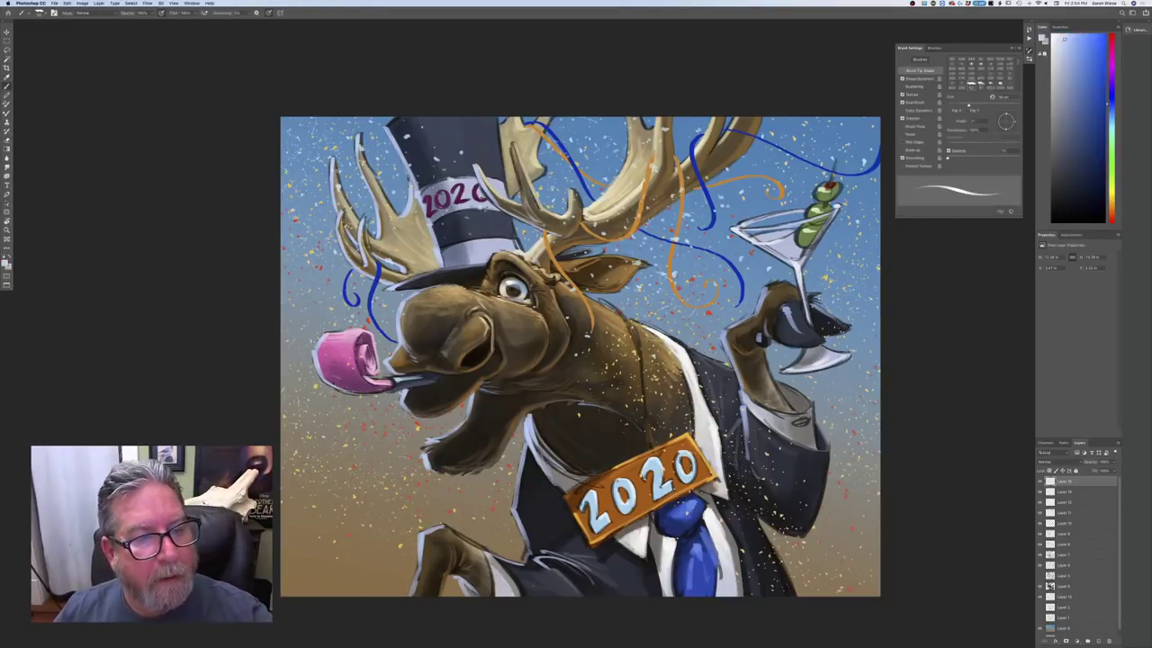
{"action": "left_click_drag", "start_coordinate": [431, 222], "coordinate": [401, 164]}
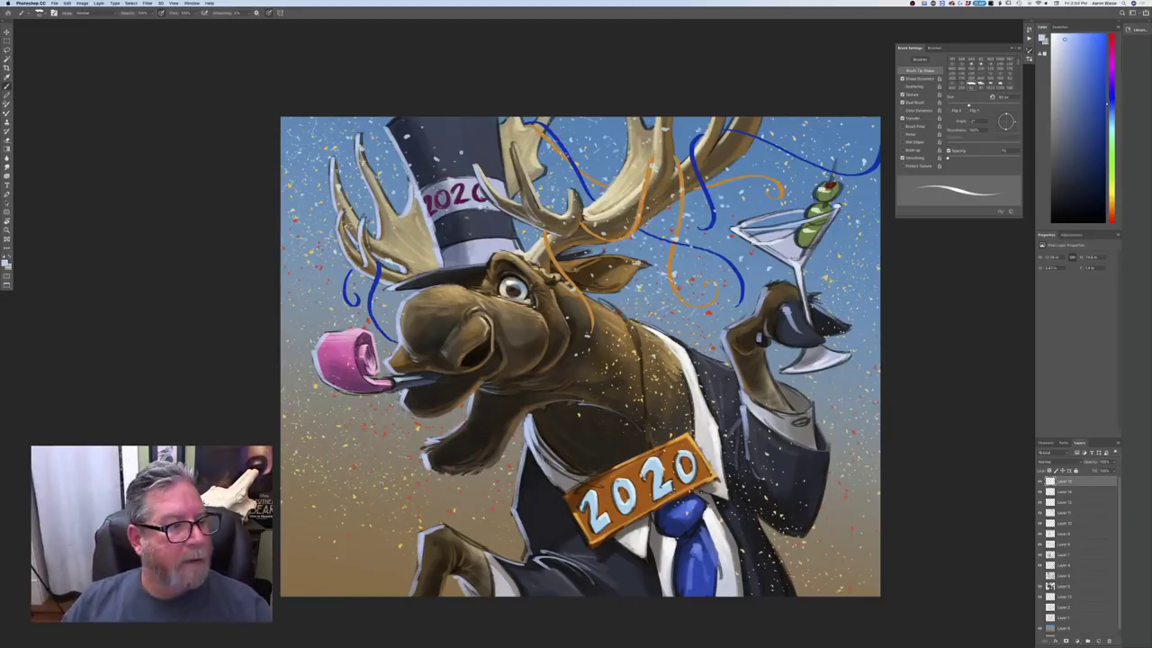
{"action": "left_click", "coordinate": [6, 260]}
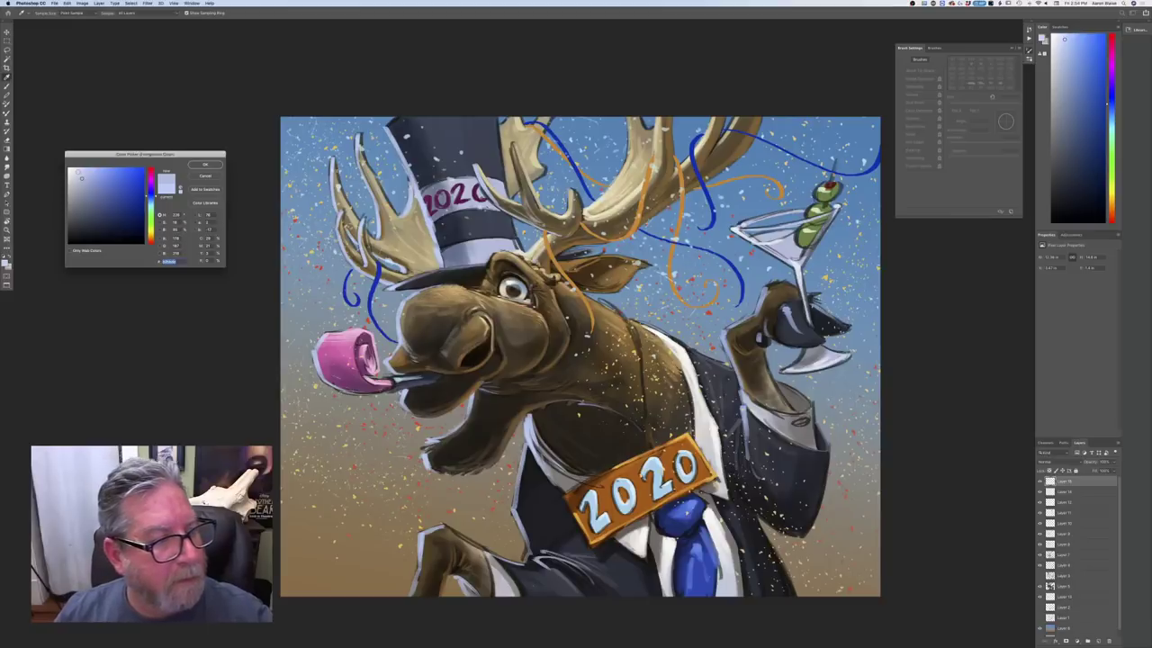
{"action": "key", "text": "Return"}
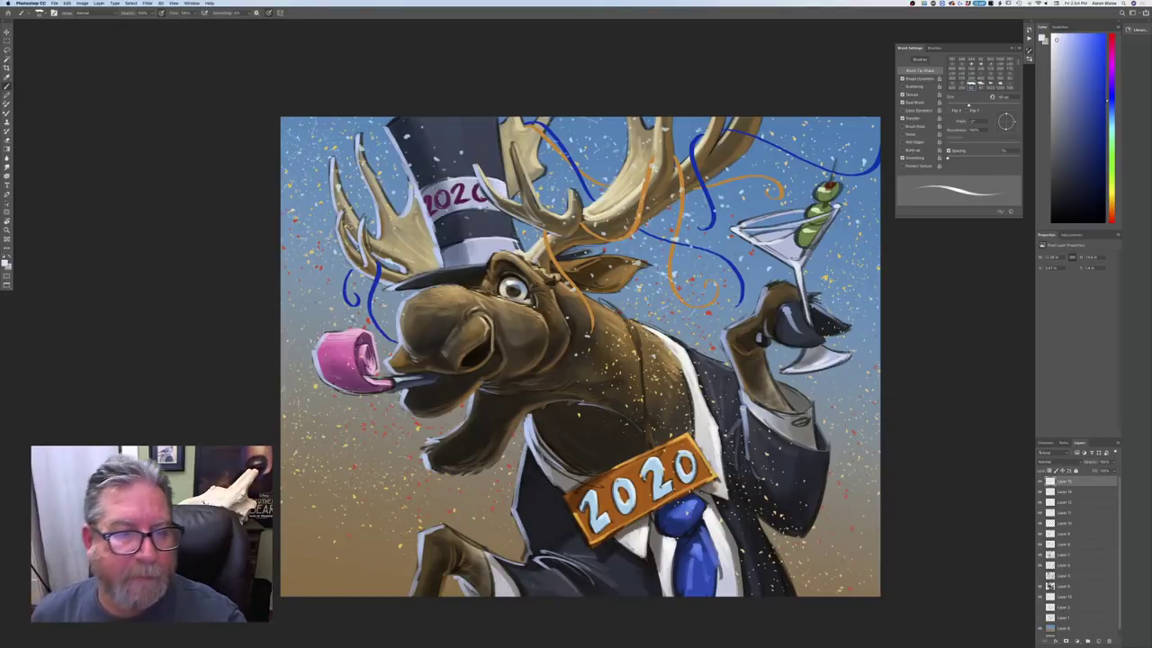
{"action": "key", "text": "super+minus"}
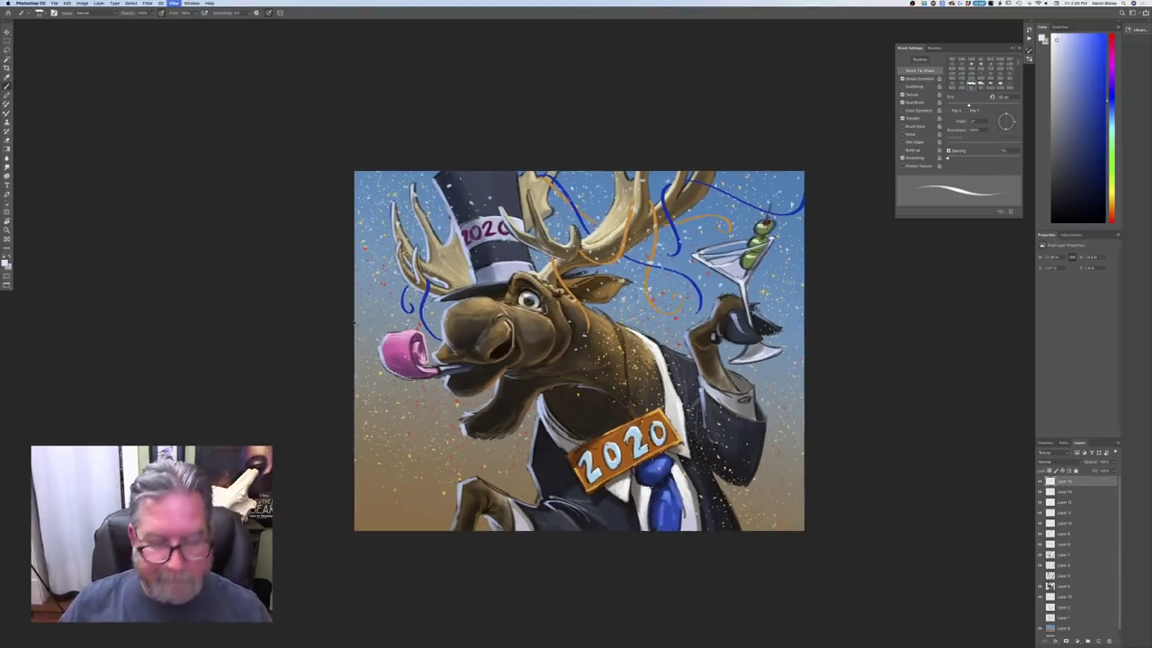
Set the foreground color to a muted grey-blue and enlarge the brush
{"action": "left_click", "coordinate": [5, 263]}
{"action": "left_click", "coordinate": [91, 218]}
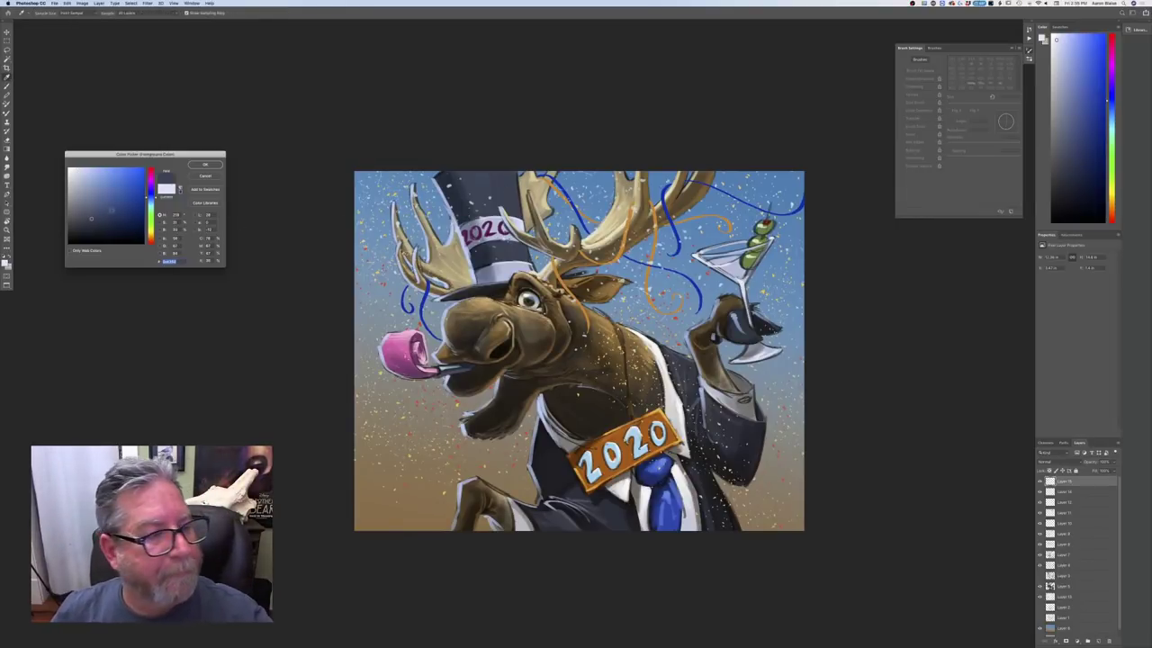
{"action": "left_click", "coordinate": [205, 165]}
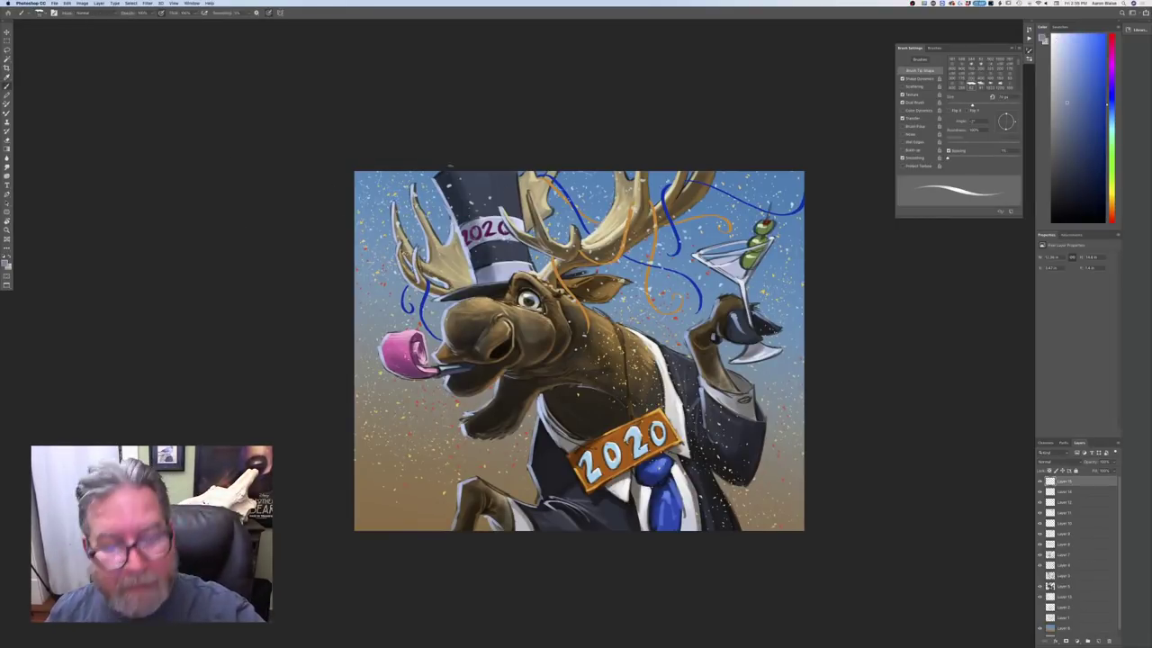
{"action": "key", "text": "bracketright"}
{"action": "key", "text": "bracketright"}
{"action": "key", "text": "bracketright"}
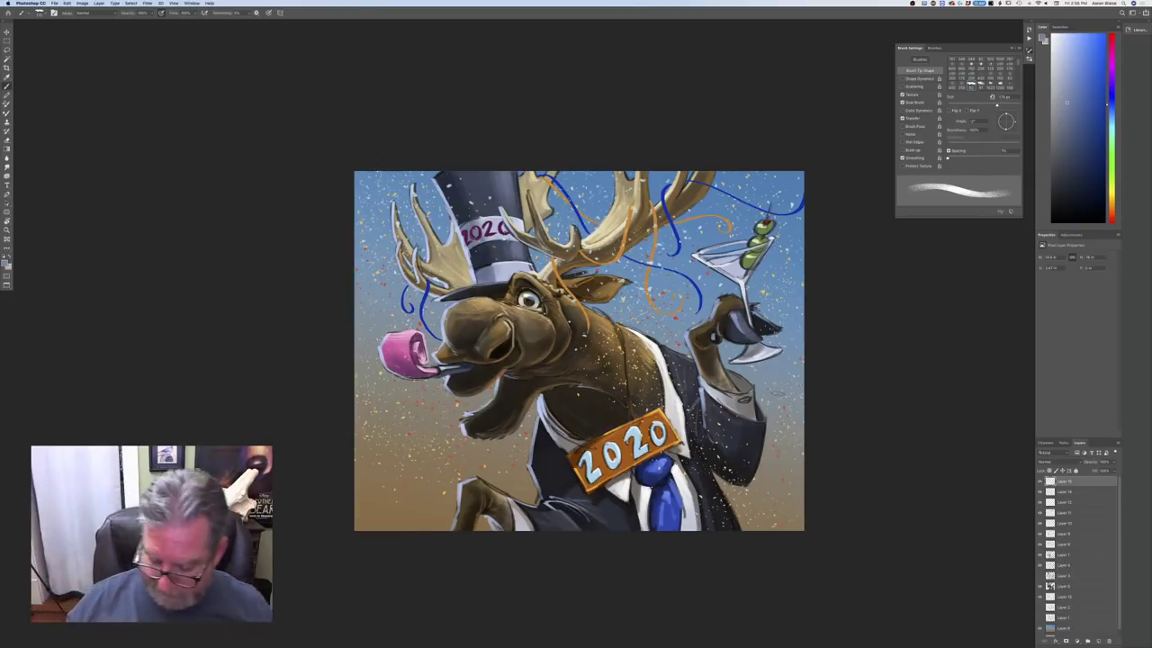
{"action": "key", "text": "super+minus"}
{"action": "key", "text": "super+minus"}
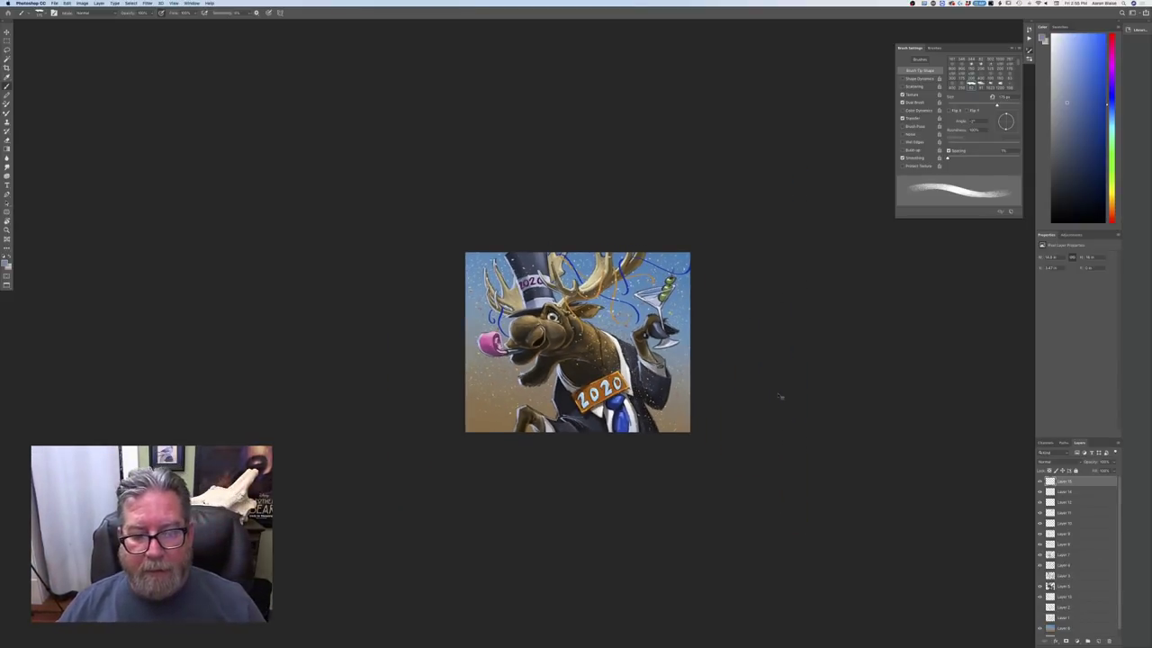
{"action": "key", "text": "super+plus"}
{"action": "key", "text": "super+plus"}
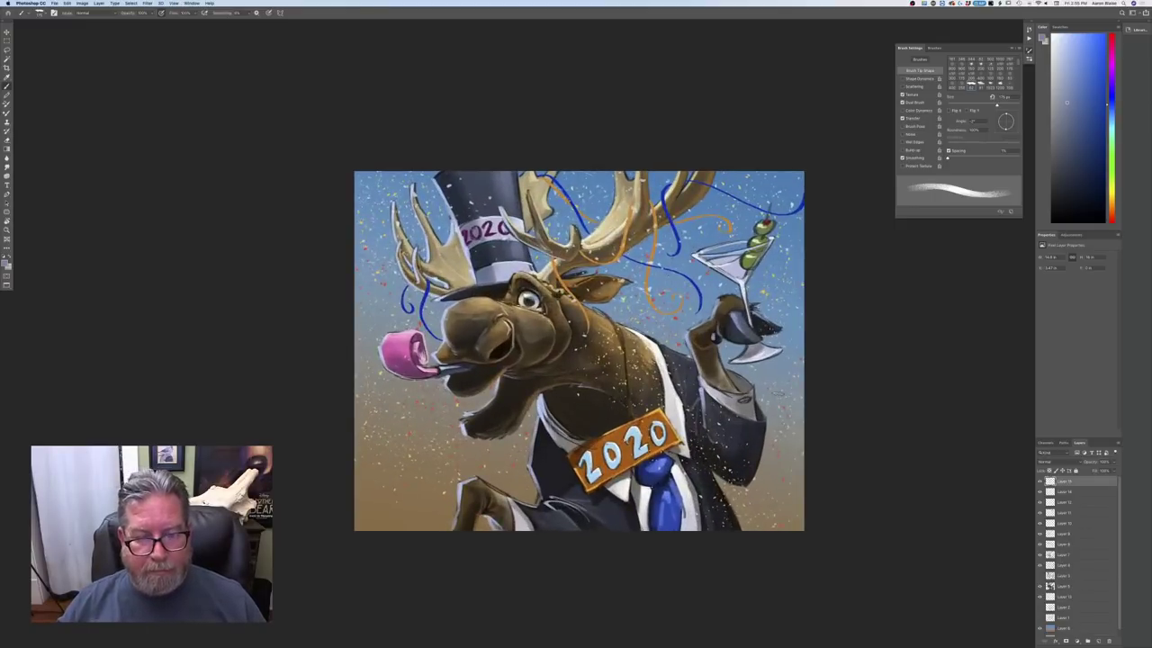
{"action": "key", "text": "super+z"}
{"action": "key", "text": "super+shift+z"}
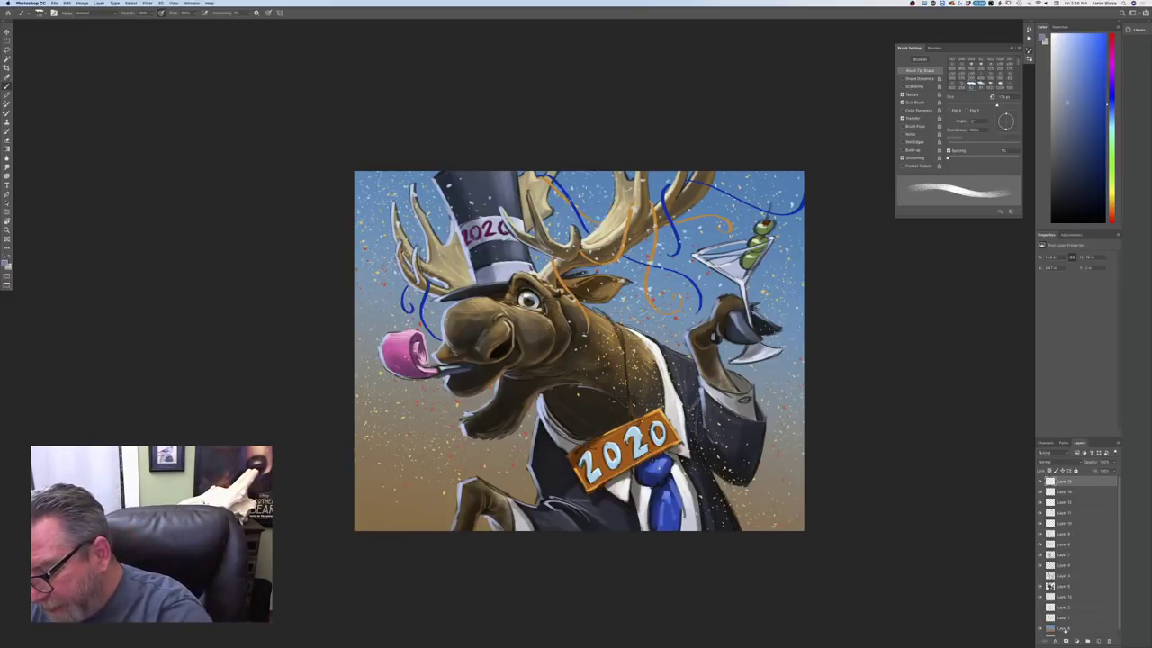
Try the Multiply blending mode on the sky background layer
{"action": "left_click", "coordinate": [1062, 627]}
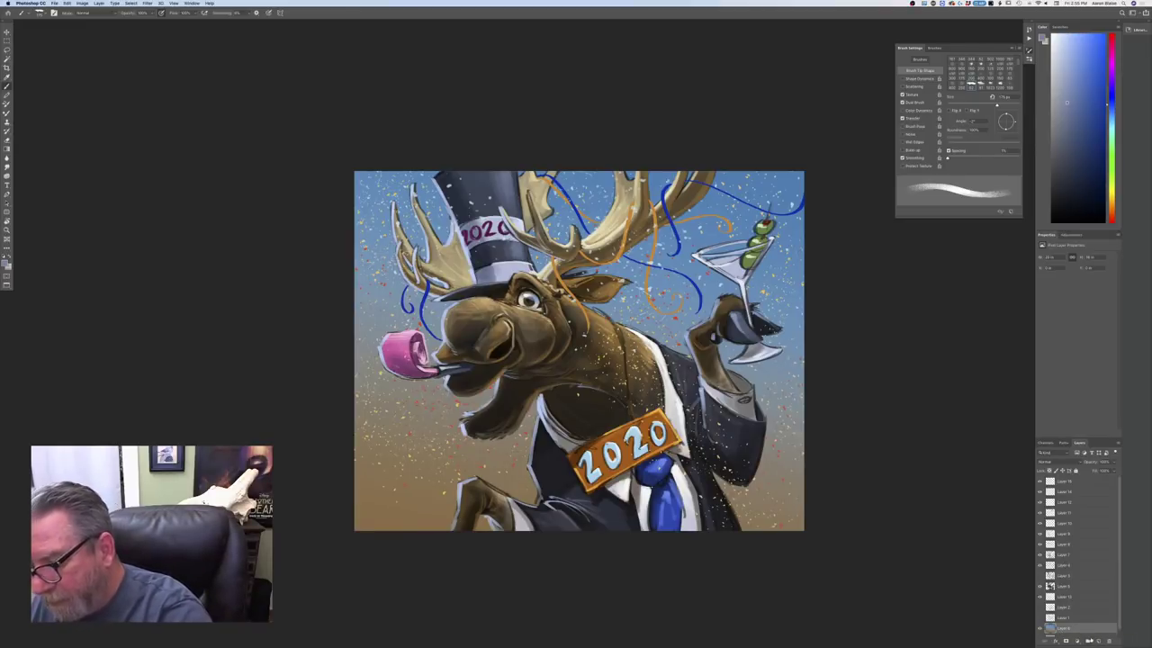
{"action": "left_click", "coordinate": [1045, 462]}
{"action": "left_click", "coordinate": [1044, 481]}
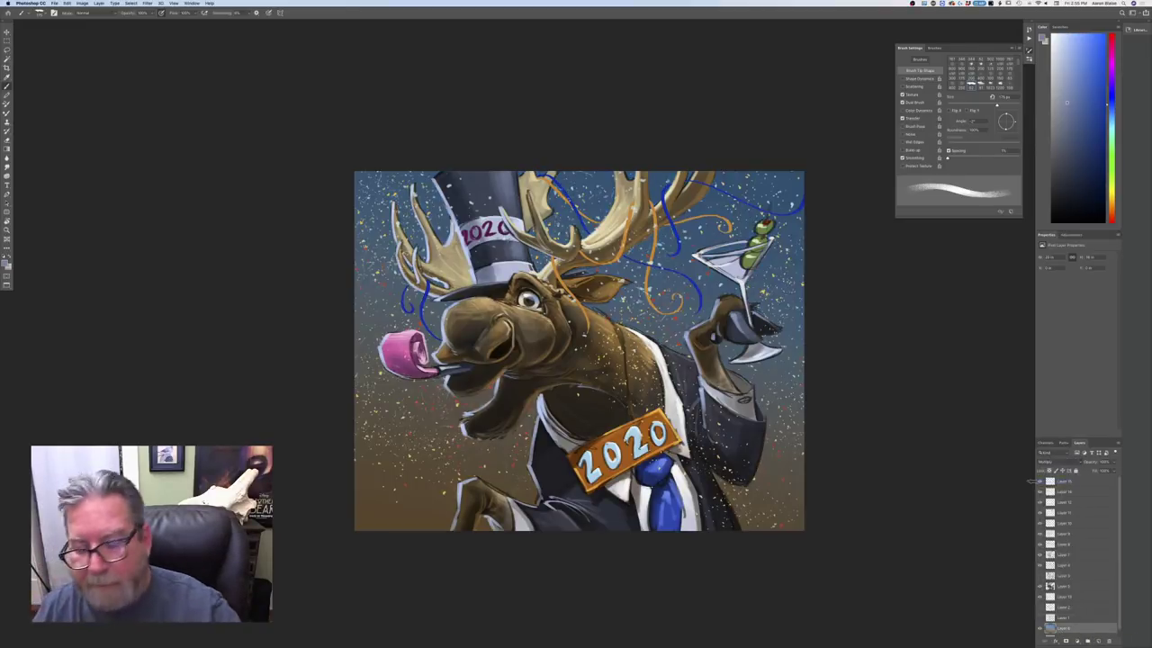
{"action": "key", "text": "super+z"}
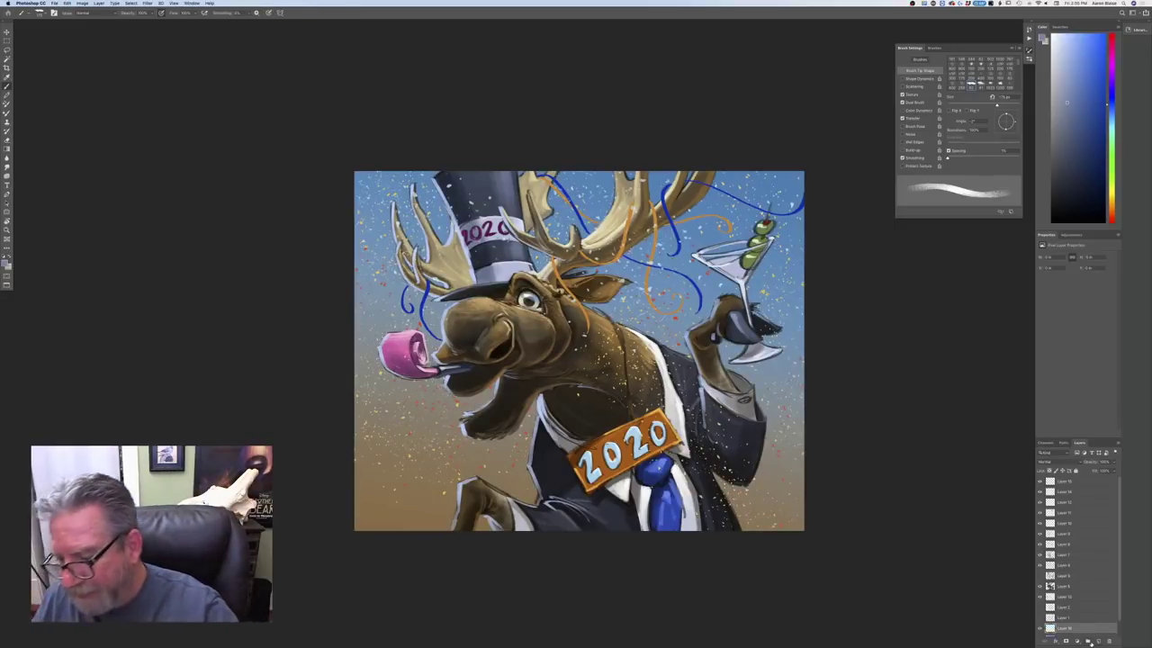
Add a new layer directly above the sky background and set its blending mode to Multiply
{"action": "left_click", "coordinate": [1045, 460]}
{"action": "left_click", "coordinate": [1041, 477]}
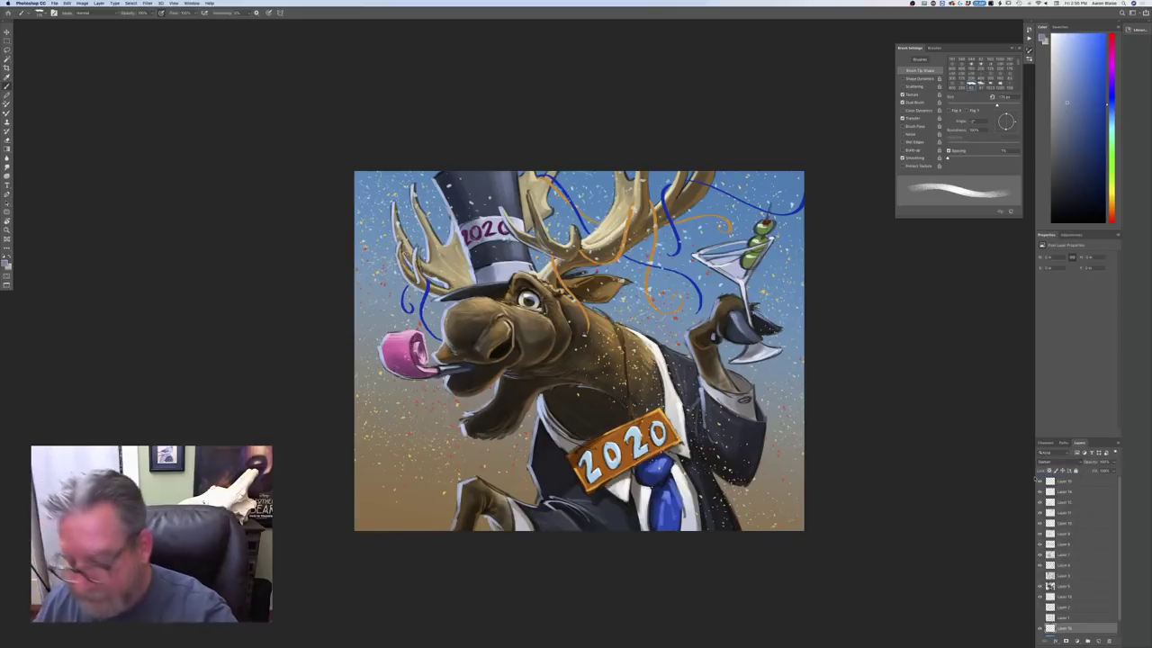
{"action": "left_click", "coordinate": [1045, 461]}
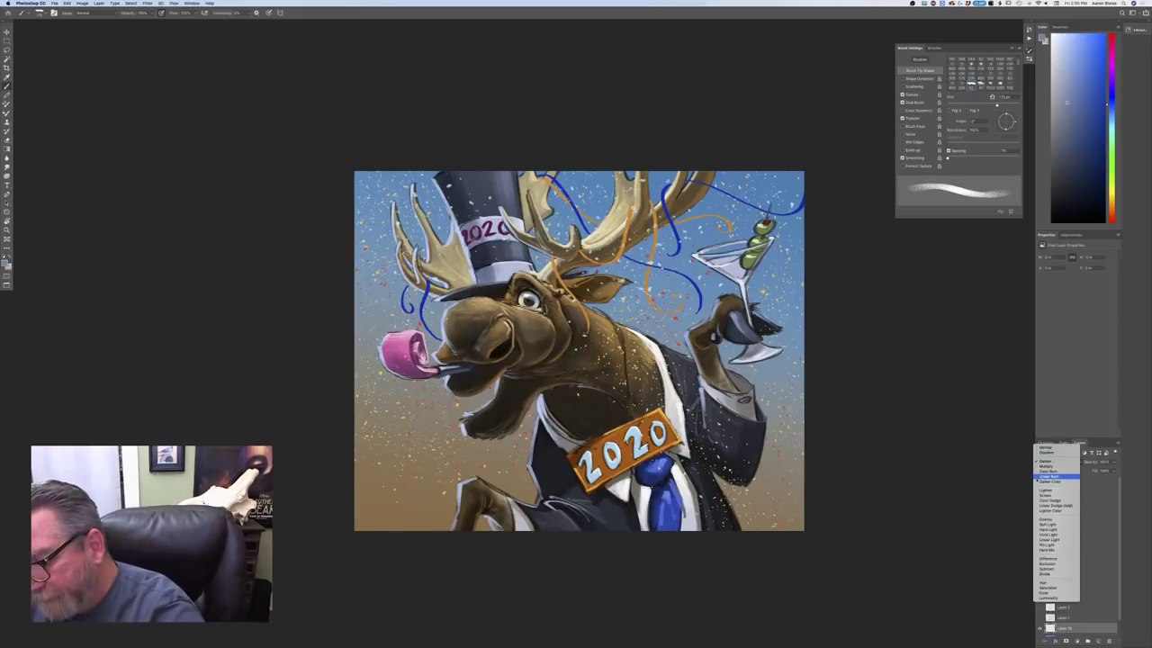
{"action": "left_click", "coordinate": [1048, 465]}
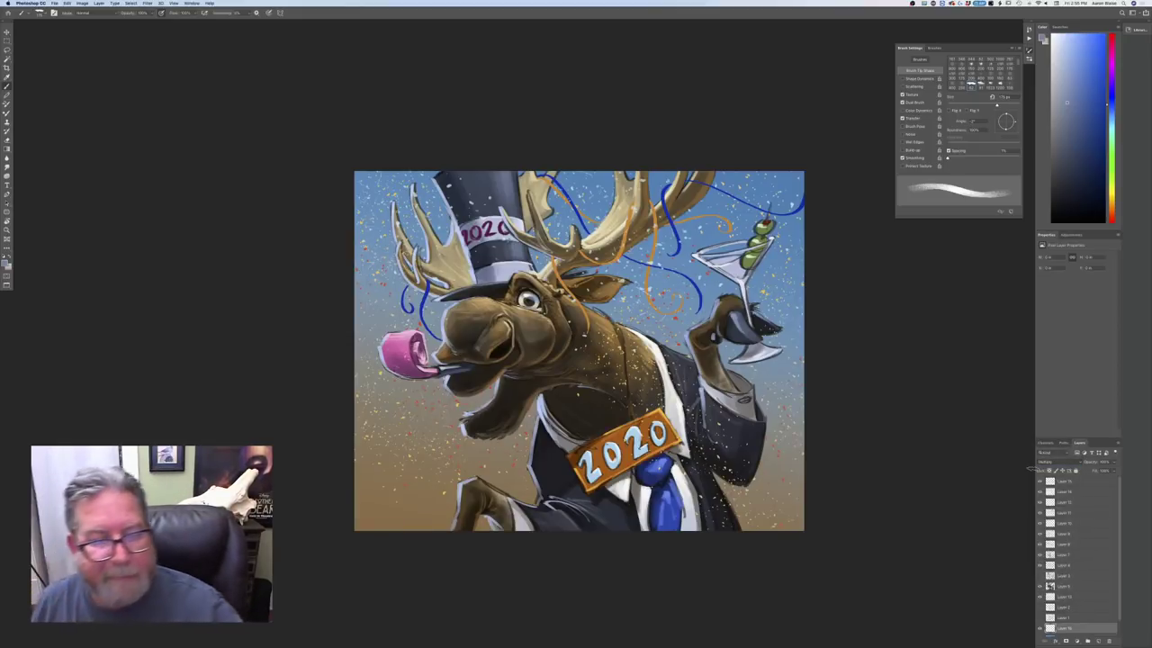
Set the foreground color to a deep blue
{"action": "left_click", "coordinate": [6, 260]}
{"action": "left_click_drag", "start_coordinate": [116, 206], "coordinate": [123, 204]}
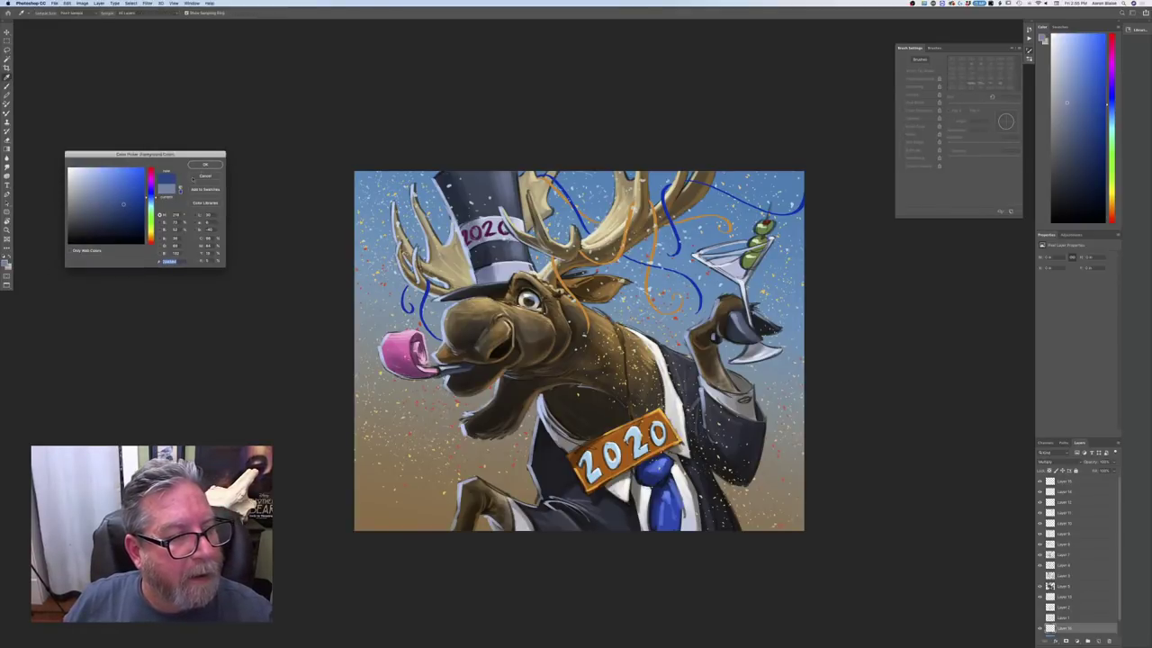
{"action": "key", "text": "Return"}
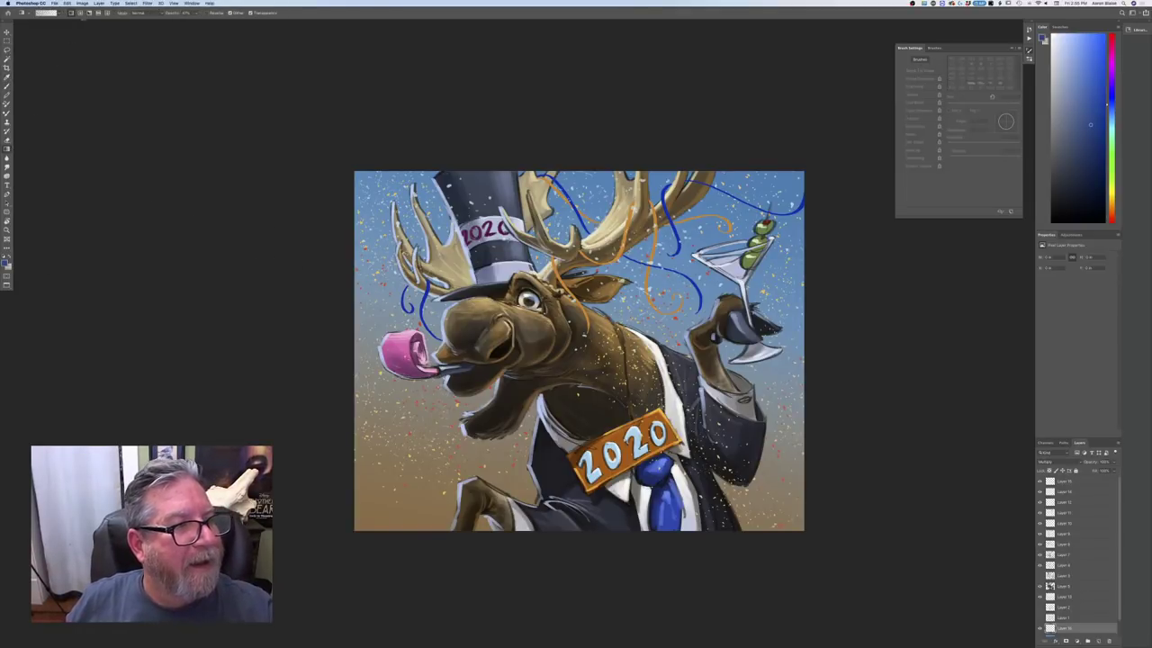
Darken the sky on the Multiply layer with several deep blue reflected gradients running upward from the middle of the painting
{"action": "left_click", "coordinate": [98, 14]}
{"action": "left_click_drag", "start_coordinate": [564, 340], "coordinate": [574, 171]}
{"action": "left_click_drag", "start_coordinate": [558, 363], "coordinate": [563, 117]}
{"action": "left_click_drag", "start_coordinate": [551, 339], "coordinate": [553, 143]}
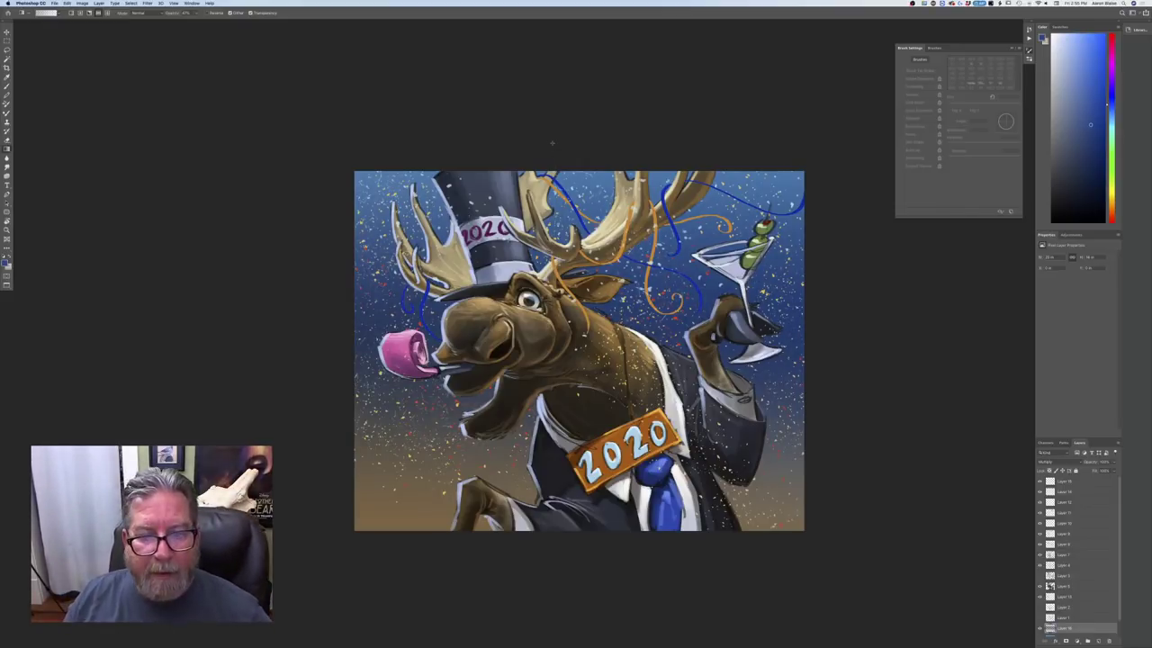
{"action": "left_click_drag", "start_coordinate": [524, 235], "coordinate": [526, 131]}
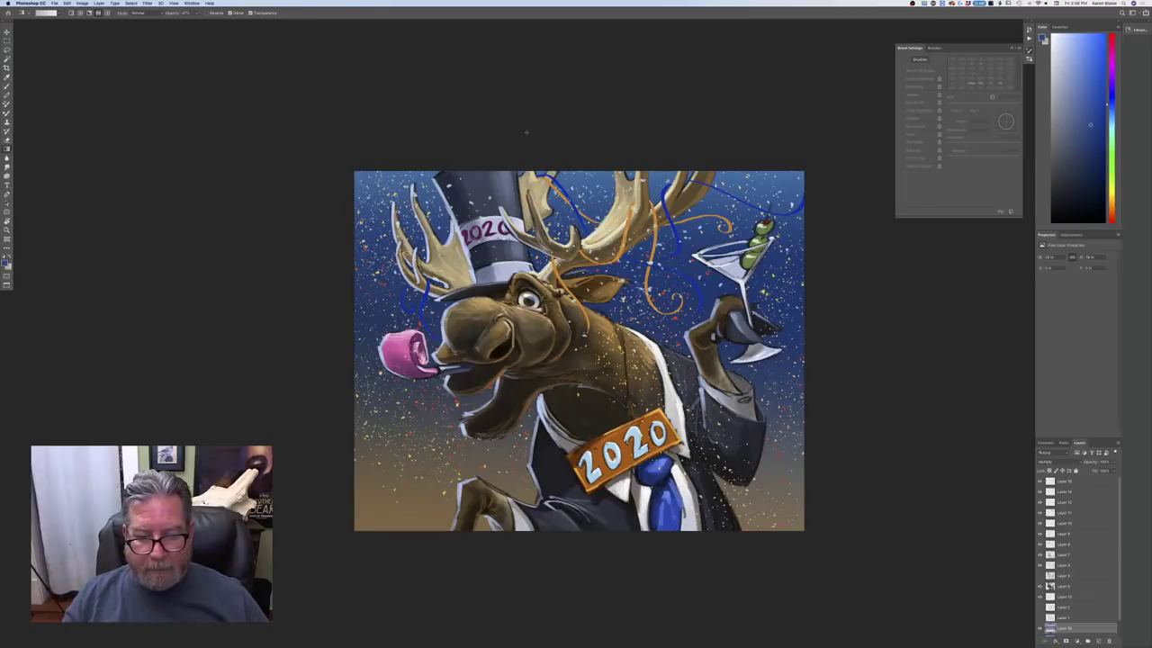
{"action": "key", "text": "super+minus"}
{"action": "key", "text": "super+minus"}
{"action": "key", "text": "super+minus"}
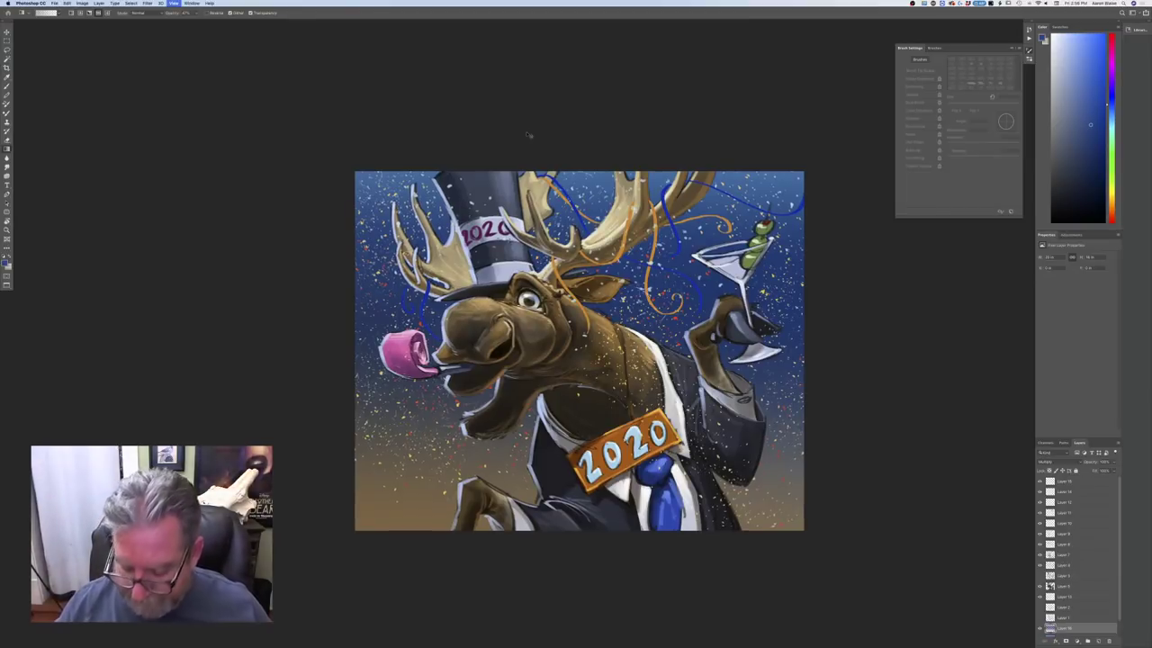
{"action": "key", "text": "super+plus"}
{"action": "key", "text": "super+plus"}
{"action": "key", "text": "super+plus"}
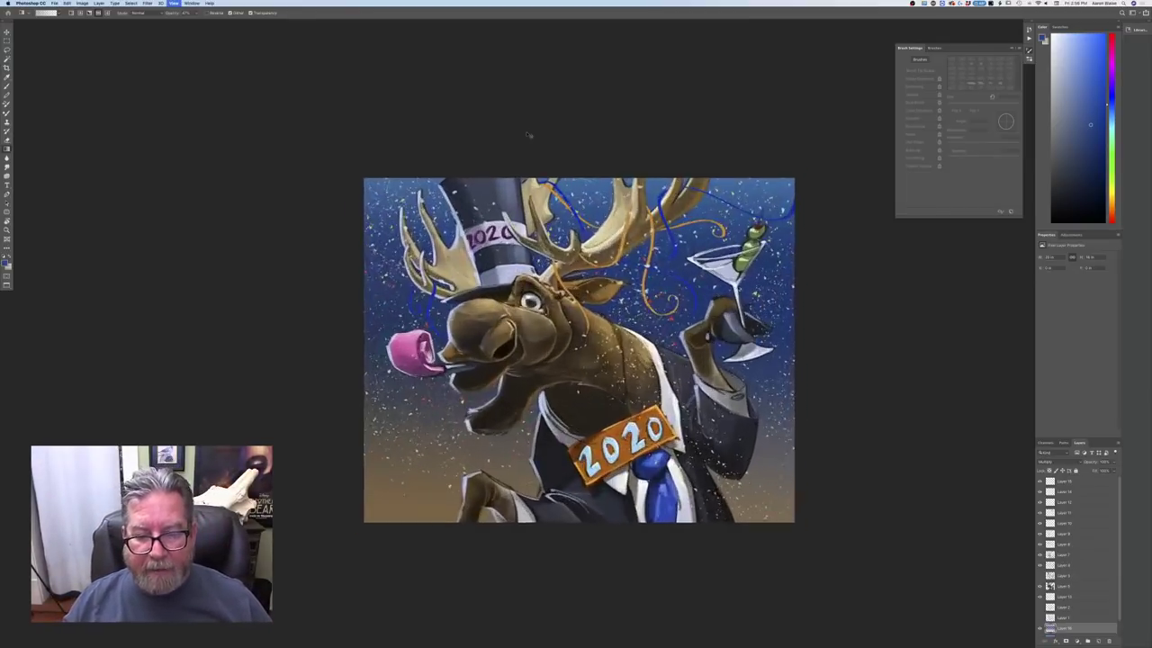
Compare the sky with and without the blue gradient layer and delete that layer
{"action": "left_click", "coordinate": [1039, 628]}
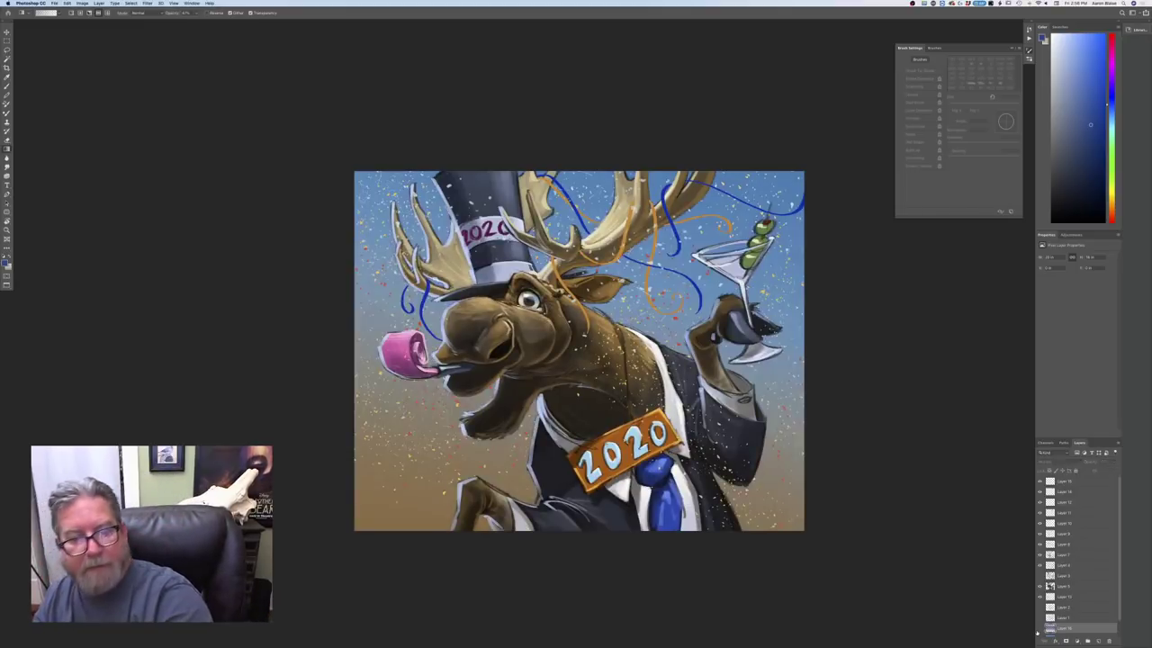
{"action": "left_click", "coordinate": [1039, 628]}
{"action": "left_click", "coordinate": [1039, 628]}
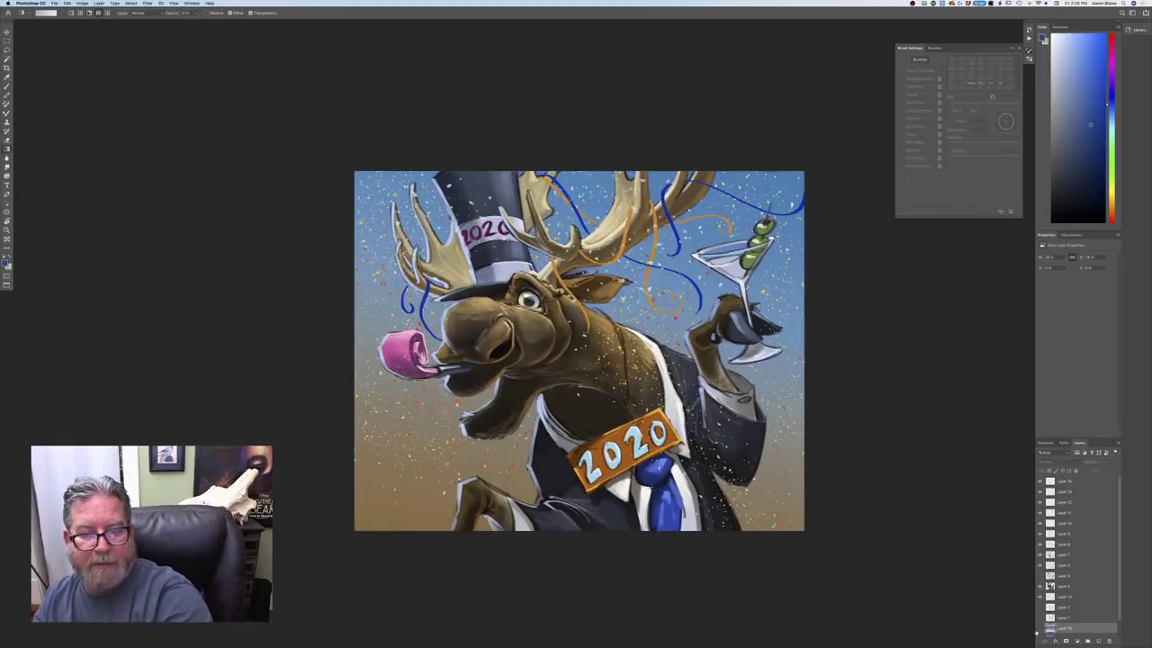
{"action": "left_click_drag", "start_coordinate": [1093, 628], "coordinate": [1108, 641]}
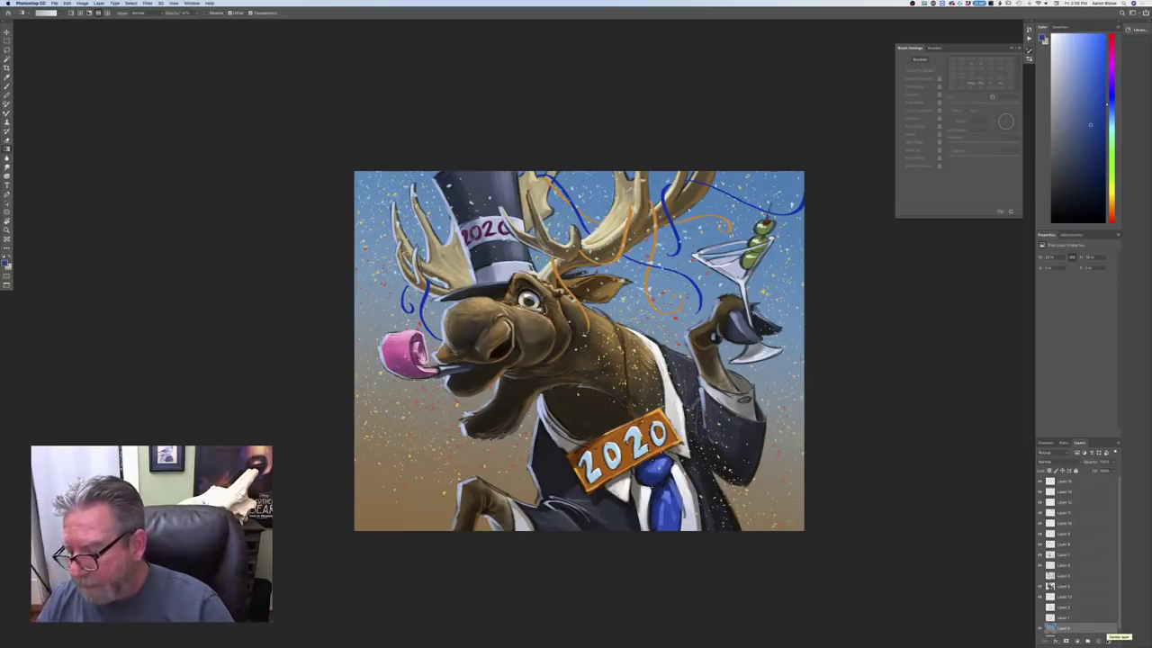
{"action": "key", "text": "super+z"}
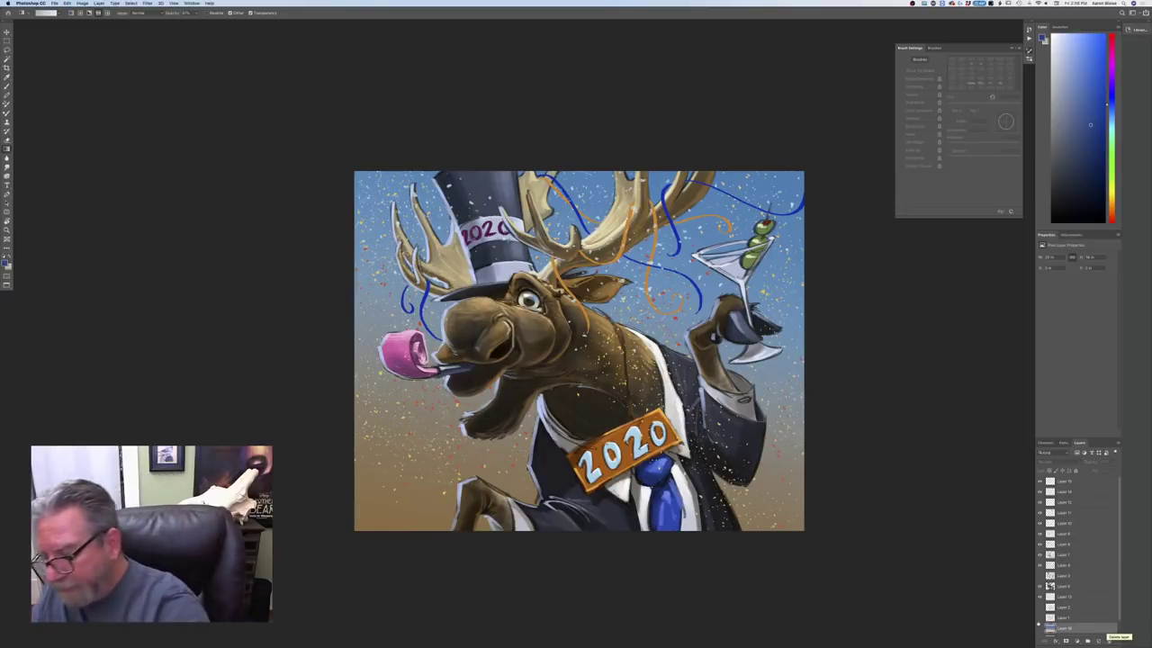
{"action": "left_click", "coordinate": [1039, 628]}
{"action": "left_click", "coordinate": [1039, 629]}
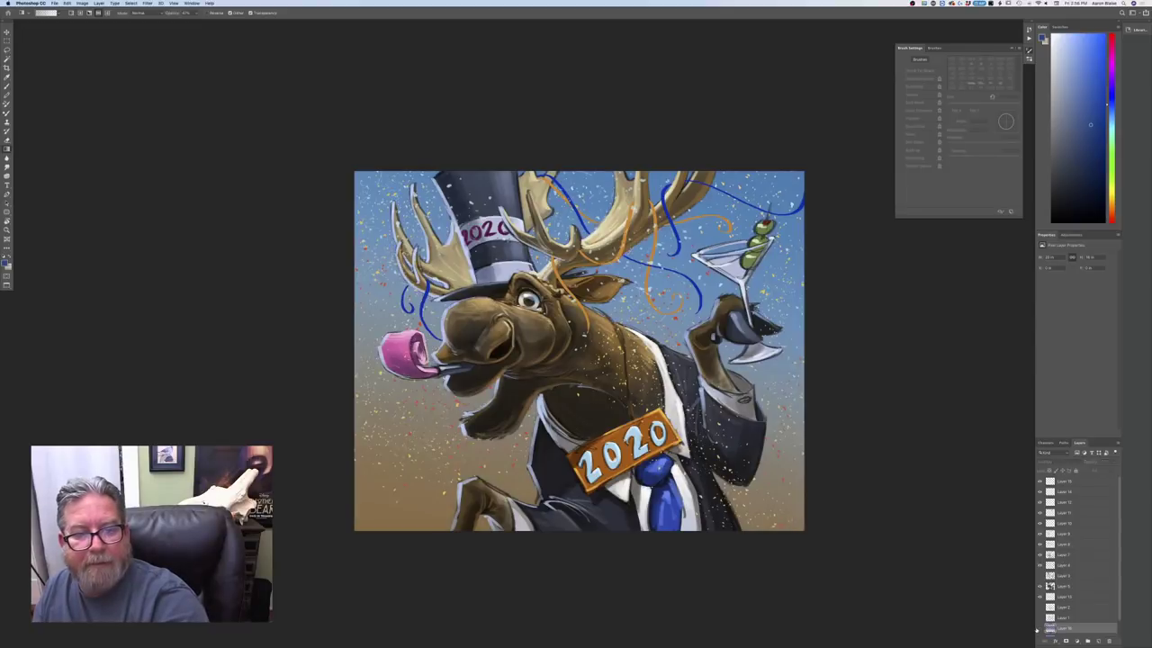
{"action": "left_click", "coordinate": [1039, 629]}
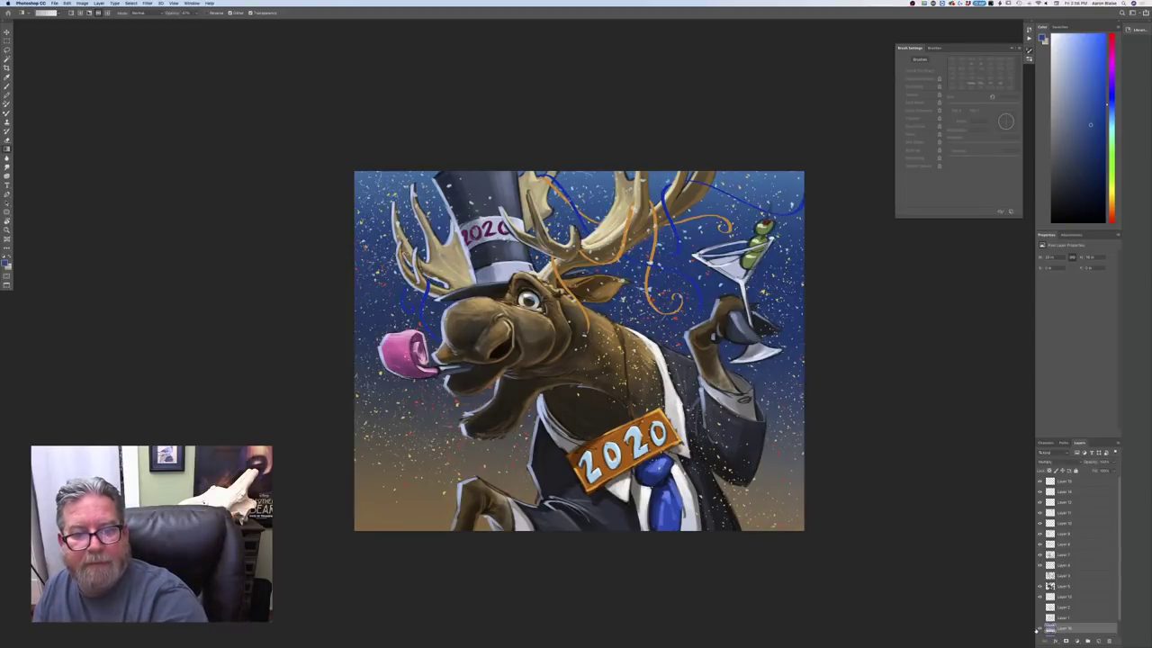
{"action": "left_click", "coordinate": [1039, 629]}
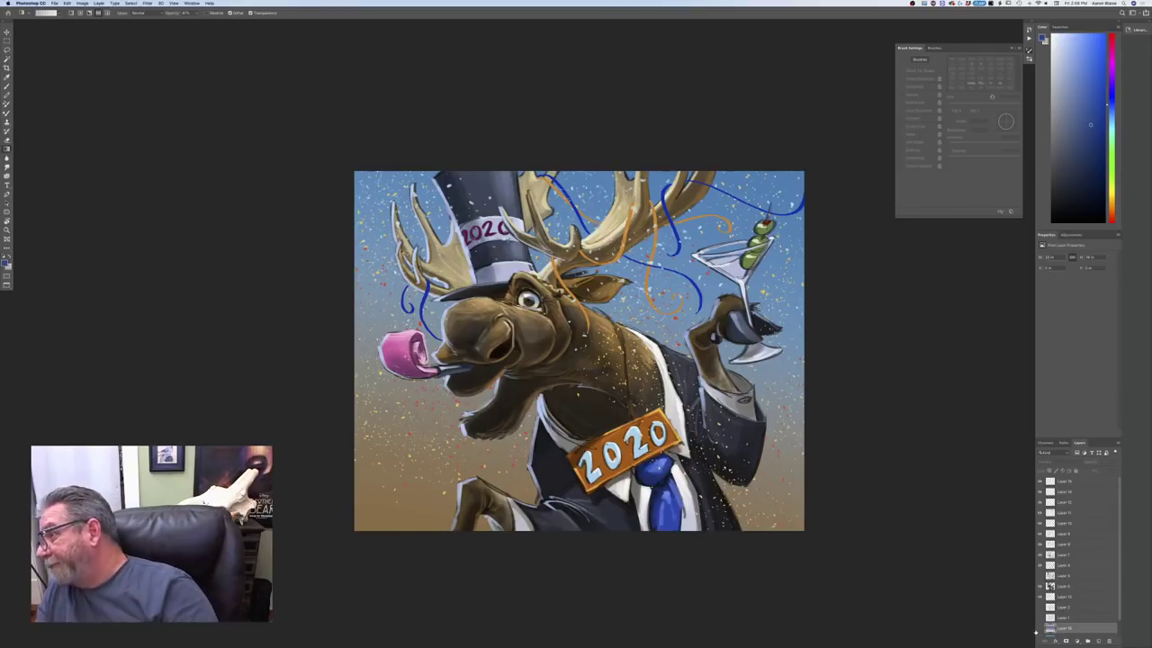
{"action": "left_click_drag", "start_coordinate": [1102, 631], "coordinate": [1107, 640]}
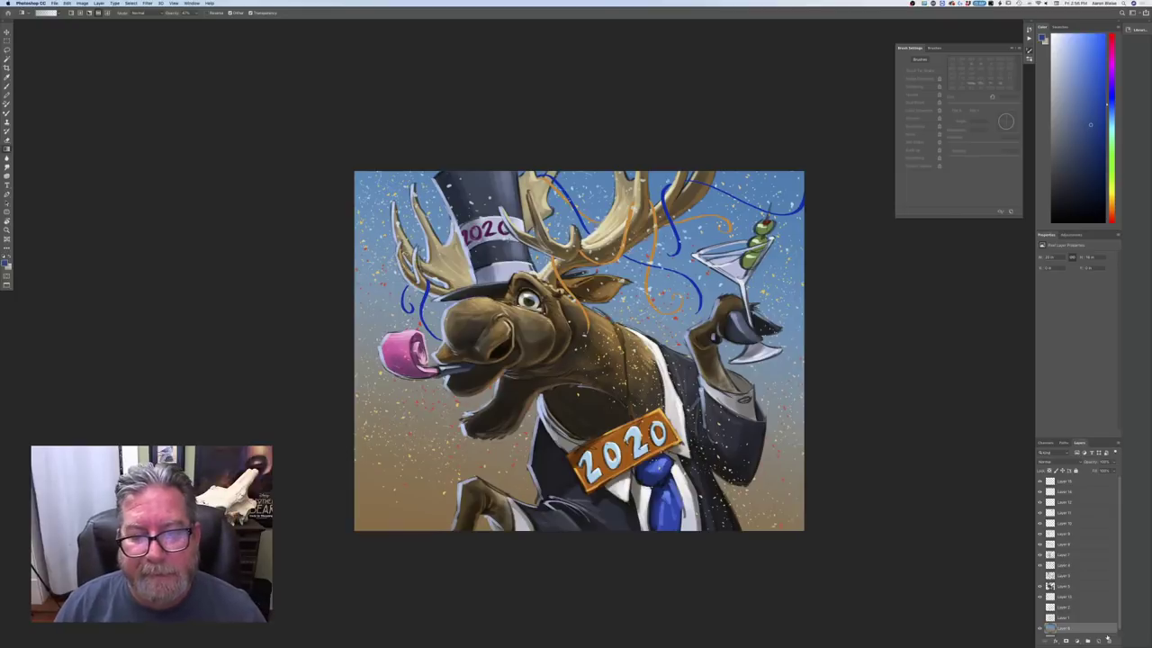
Hide the brush settings and set the foreground color to a dark brown
{"action": "key", "text": "super+minus"}
{"action": "key", "text": "super+minus"}
{"action": "key", "text": "super+plus"}
{"action": "key", "text": "super+plus"}
{"action": "key", "text": "super+plus"}
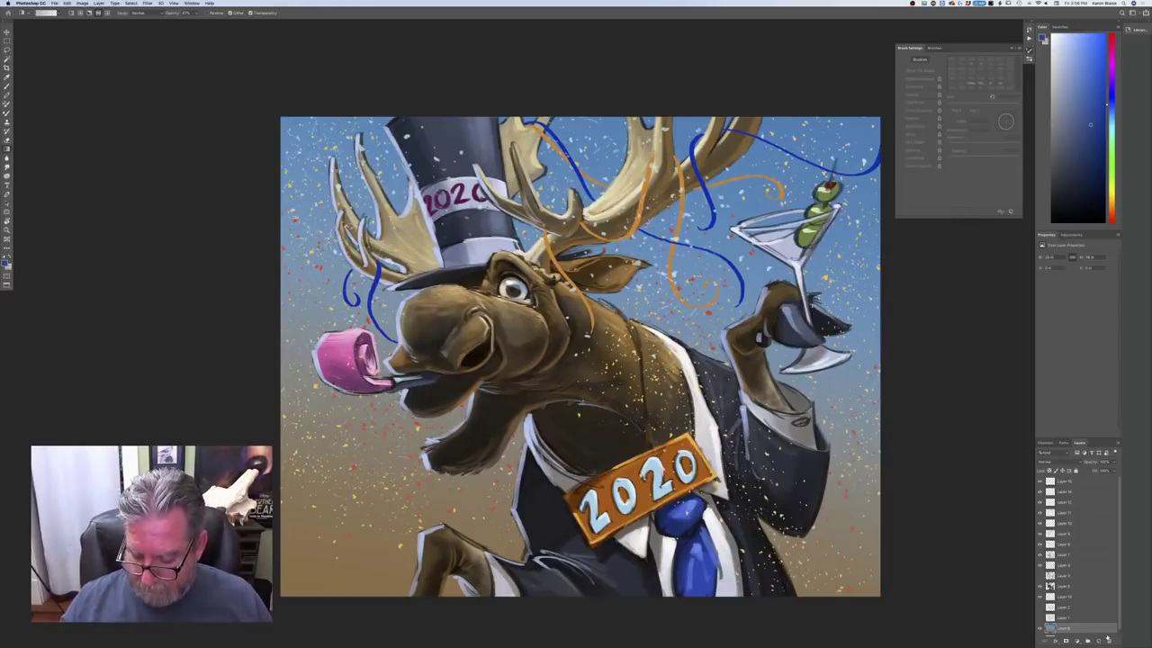
{"action": "key", "text": "super+plus"}
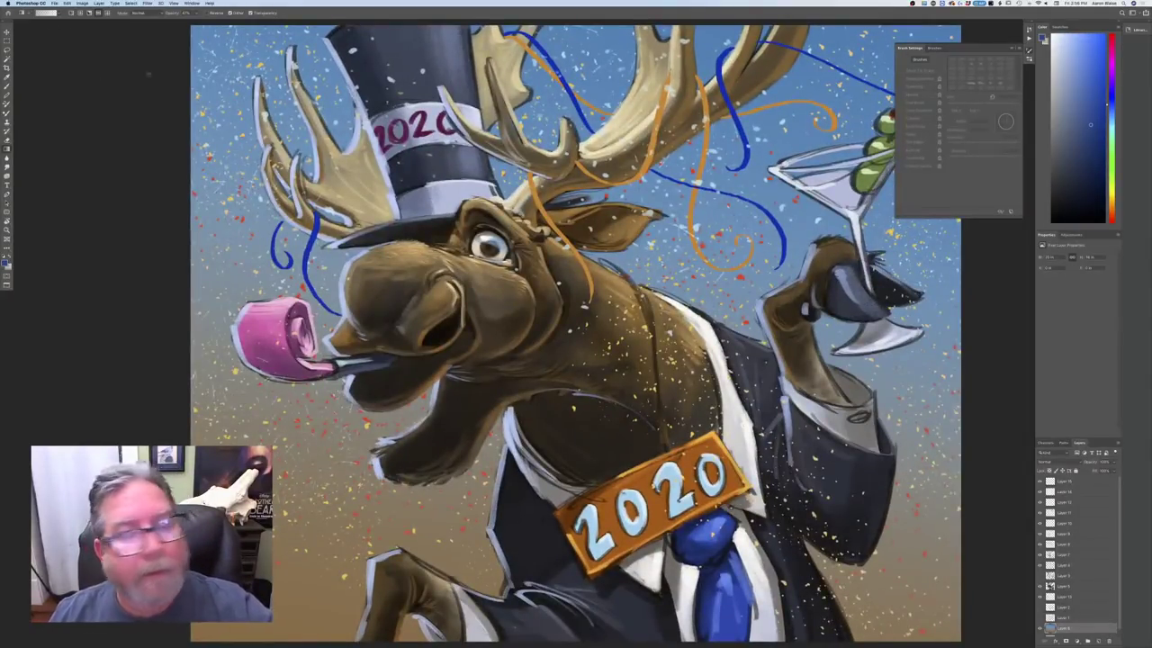
{"action": "key", "text": "F5"}
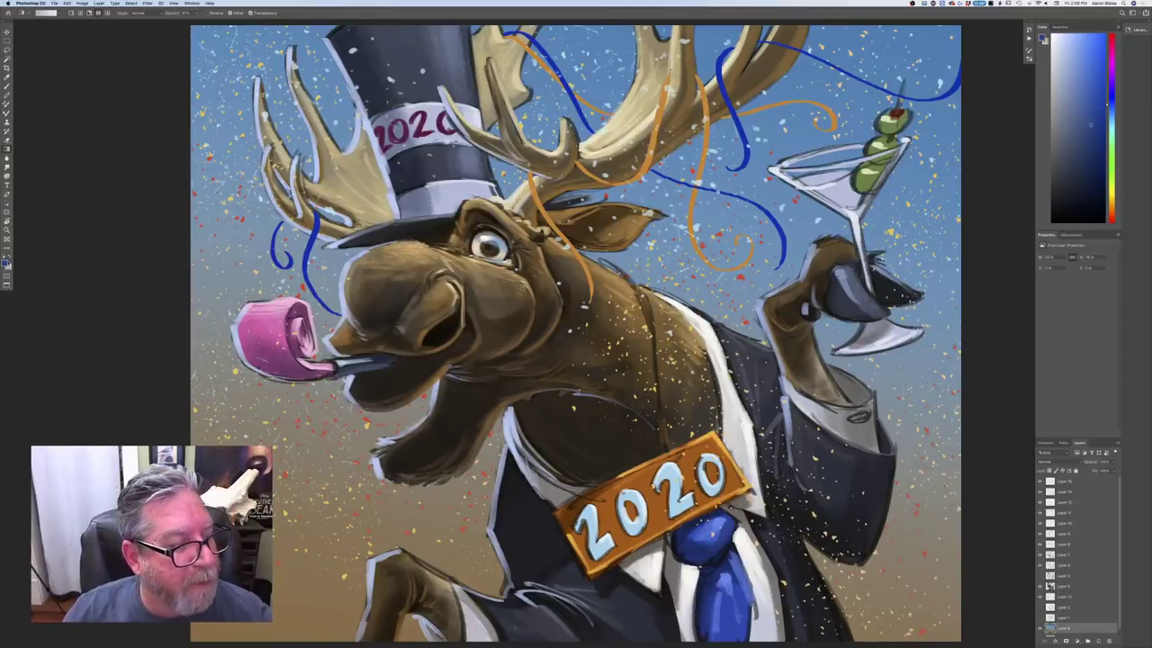
{"action": "left_click", "coordinate": [6, 261]}
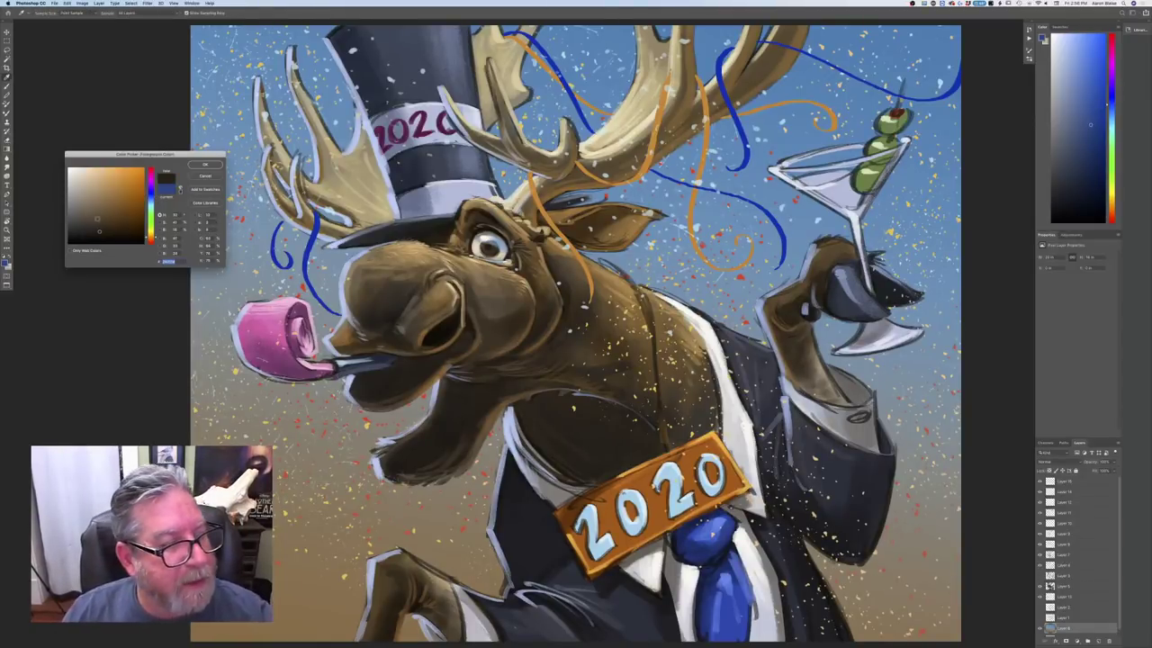
{"action": "left_click", "coordinate": [199, 167]}
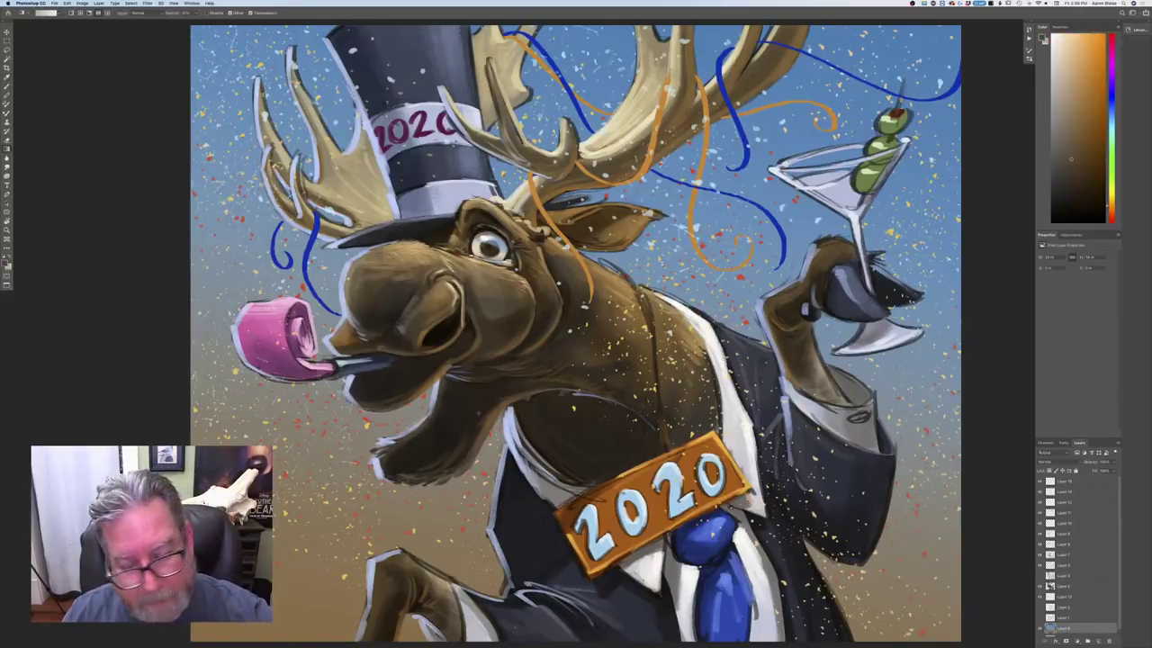
Create a new layer at the top of the stack and brush dark brown over the moose's dewlap
{"action": "key", "text": "b"}
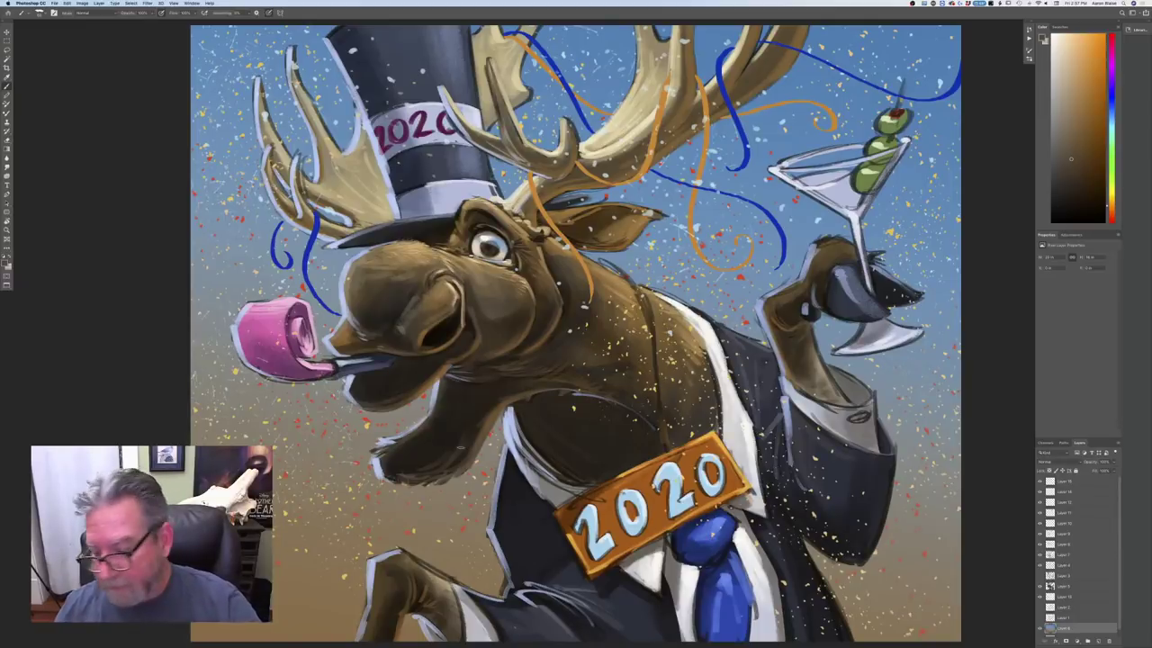
{"action": "left_click", "coordinate": [1079, 480]}
{"action": "left_click", "coordinate": [1098, 640]}
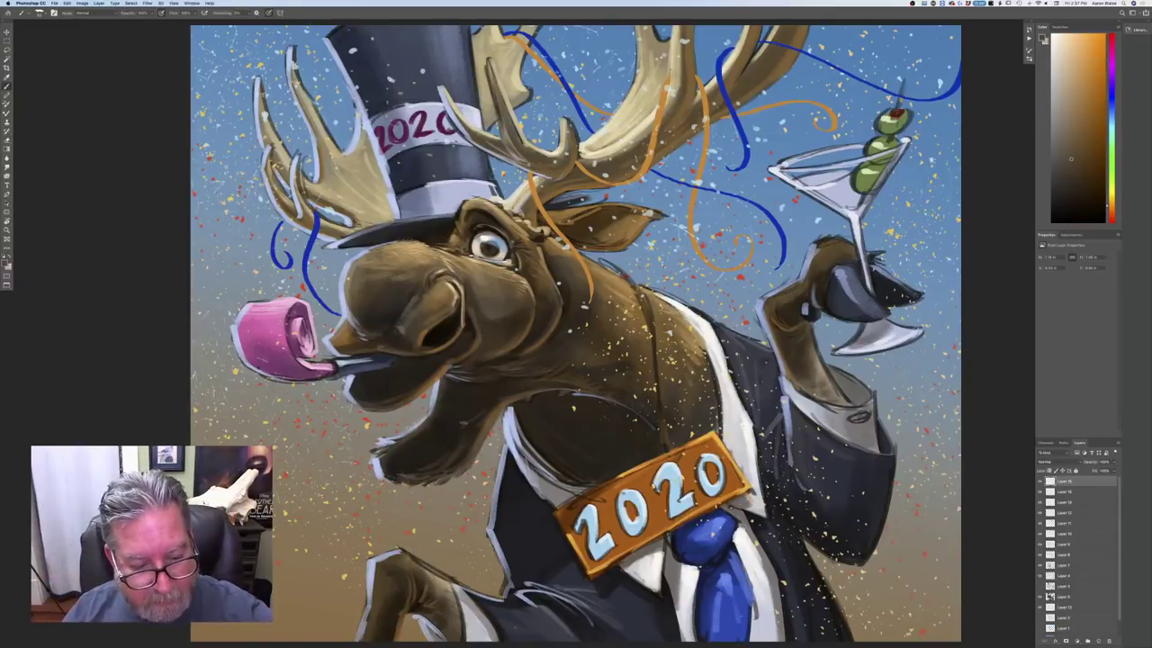
{"action": "left_click_drag", "start_coordinate": [474, 434], "coordinate": [415, 454]}
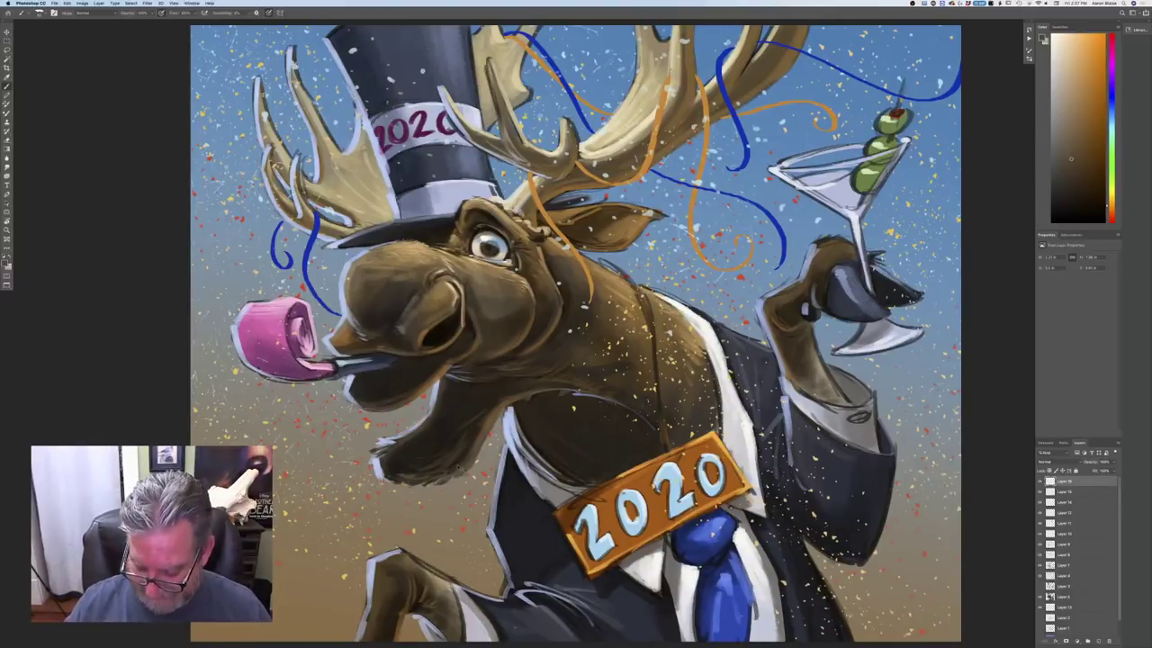
{"action": "key", "text": "super+minus"}
{"action": "key", "text": "super+minus"}
{"action": "key", "text": "super+minus"}
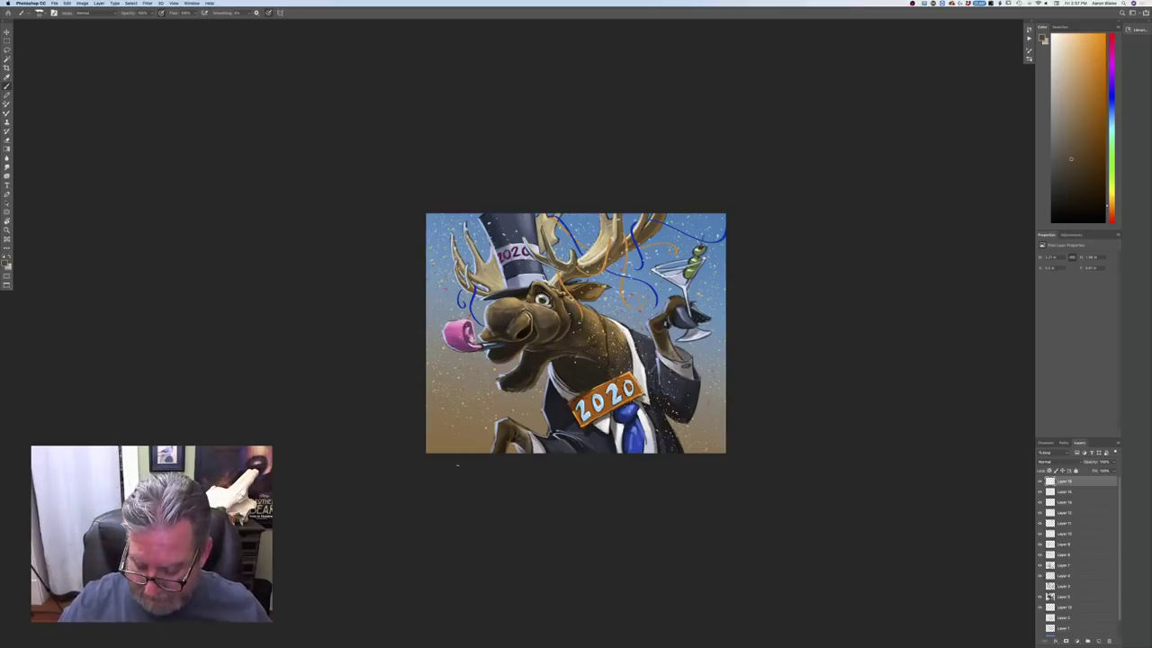
{"action": "key", "text": "super+0"}
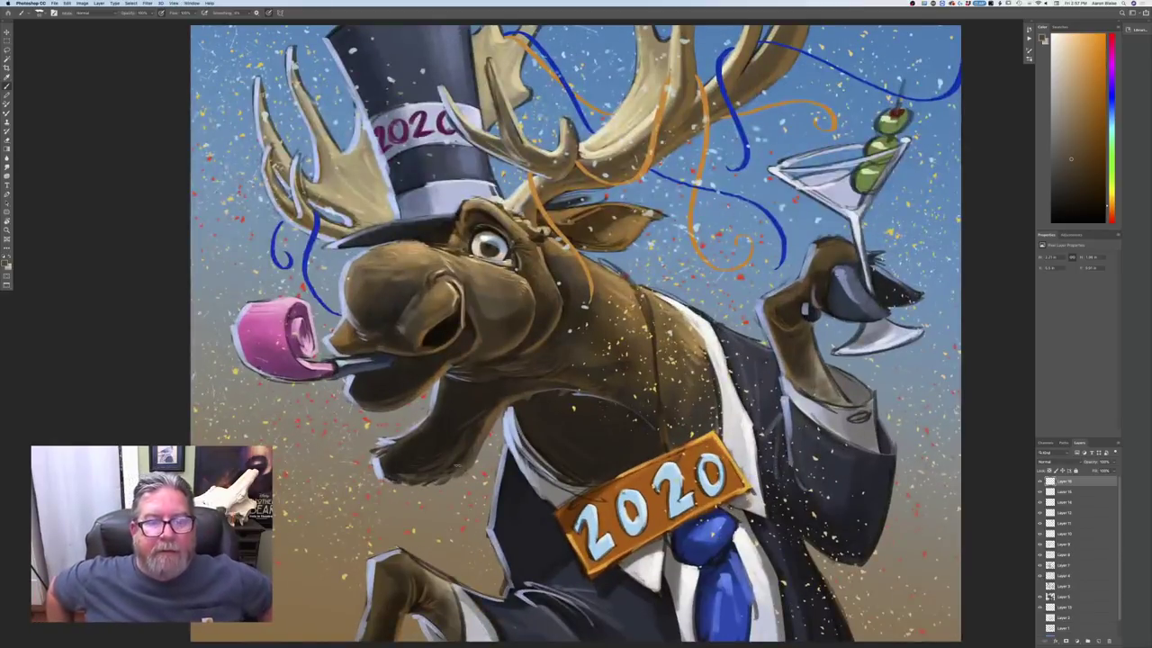